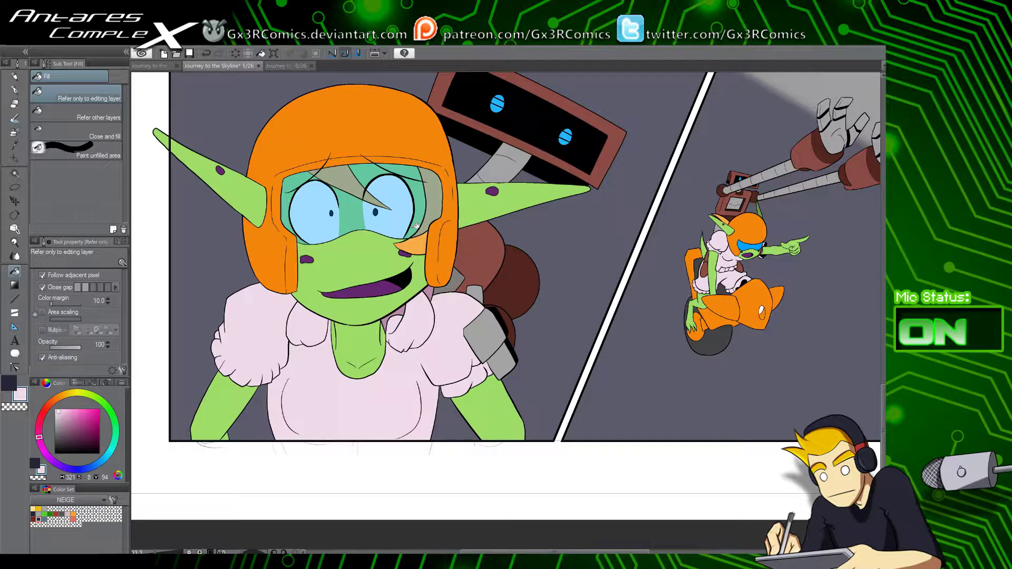
Step: Undo the last Soft Brush stroke in the gap beside the right collar and shade it with the dark blue-grey colour
{"action": "mouse_move", "coordinate": [374, 332]}
{"action": "left_mouse_down"}
{"action": "mouse_move", "coordinate": [370, 358]}
{"action": "mouse_move", "coordinate": [365, 335]}
{"action": "mouse_move", "coordinate": [396, 327]}
{"action": "mouse_move", "coordinate": [394, 349]}
{"action": "left_mouse_up"}
{"action": "scroll", "coordinate": [384, 341], "scroll_direction": "up", "scroll_amount": 1}
{"action": "key", "text": "p"}
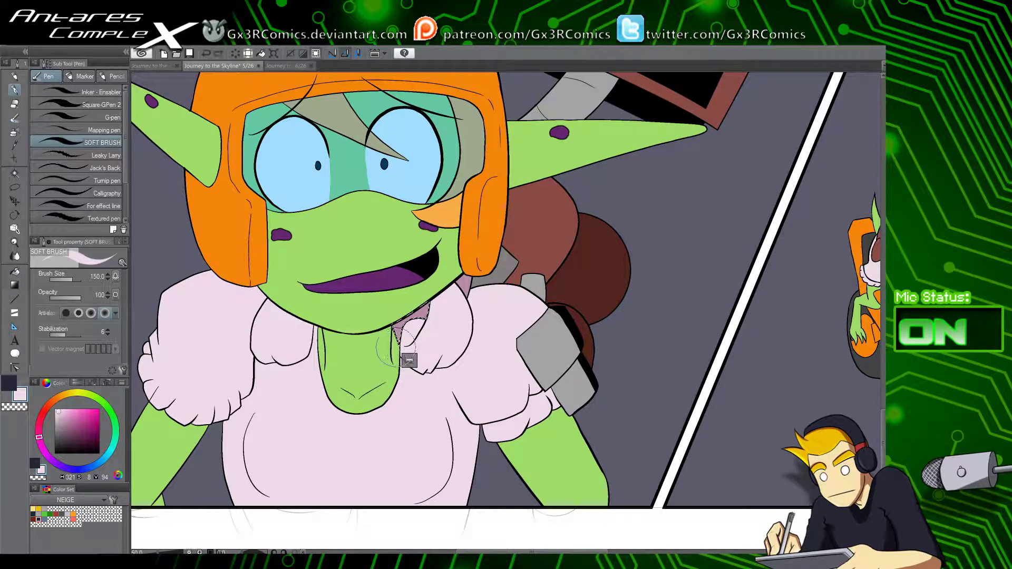
{"action": "key", "text": "ctrl+z"}
{"action": "key", "text": "x"}
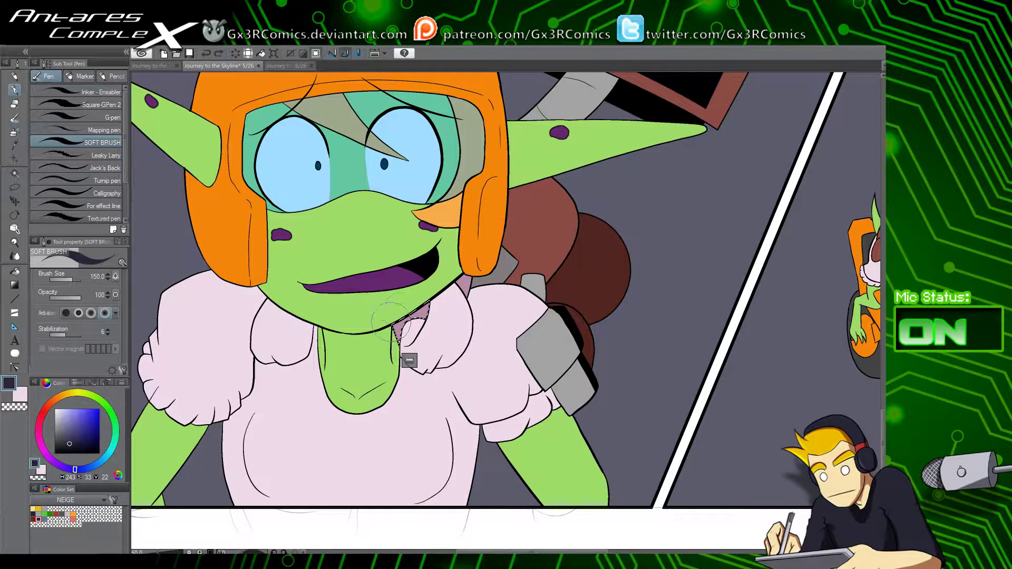
Step: Auto-select the left collar puff and paint dark Soft Brush shadows along its lower folds and neck side
{"action": "key", "text": "w"}
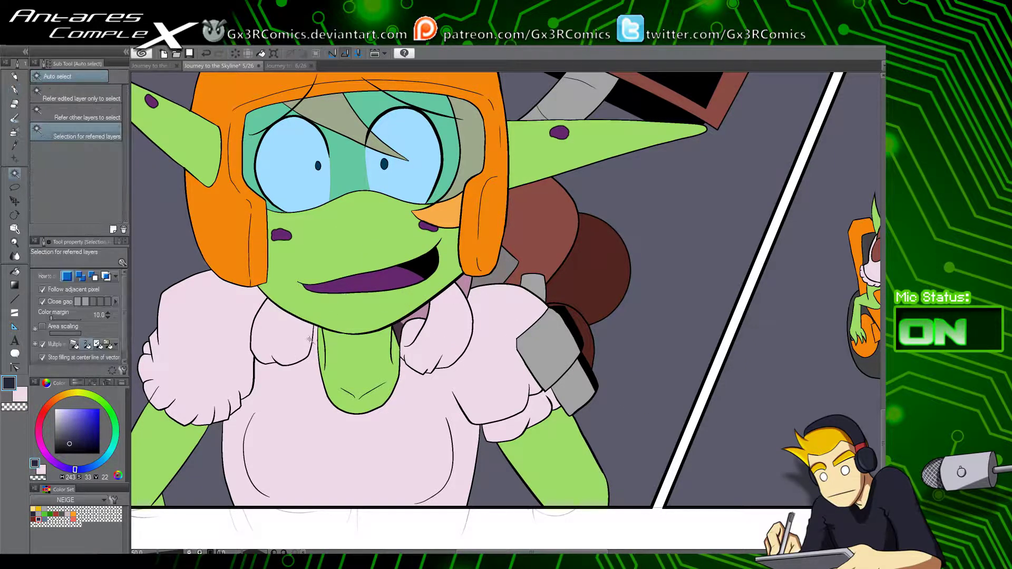
{"action": "left_click", "coordinate": [306, 327]}
{"action": "key", "text": "p"}
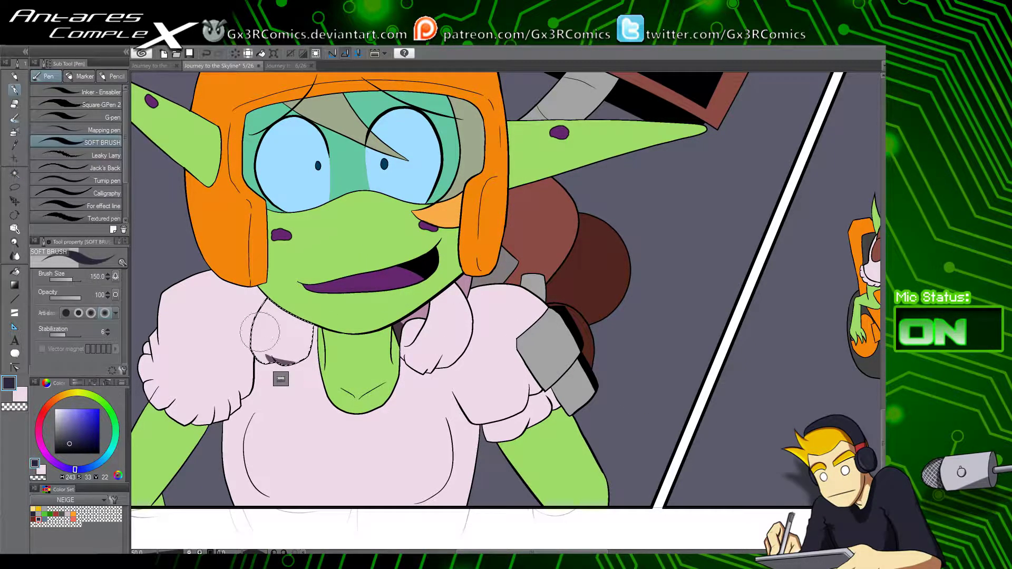
{"action": "mouse_move", "coordinate": [309, 352]}
{"action": "left_mouse_down"}
{"action": "mouse_move", "coordinate": [264, 348]}
{"action": "mouse_move", "coordinate": [285, 361]}
{"action": "mouse_move", "coordinate": [309, 331]}
{"action": "mouse_move", "coordinate": [298, 361]}
{"action": "mouse_move", "coordinate": [278, 312]}
{"action": "left_mouse_up"}
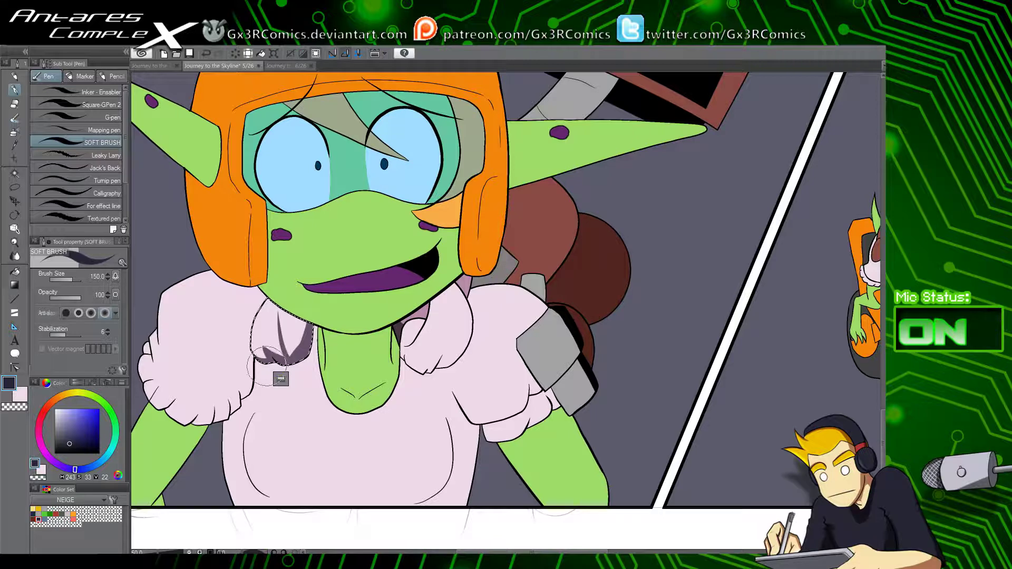
{"action": "key", "text": "ctrl+d"}
Step: Auto-select the dress bodice and shade its left side below the sleeve with the Soft Brush, undoing the last stroke
{"action": "left_click_drag", "start_coordinate": [279, 453], "coordinate": [285, 381]}
{"action": "key", "text": "w"}
{"action": "left_click", "coordinate": [248, 363]}
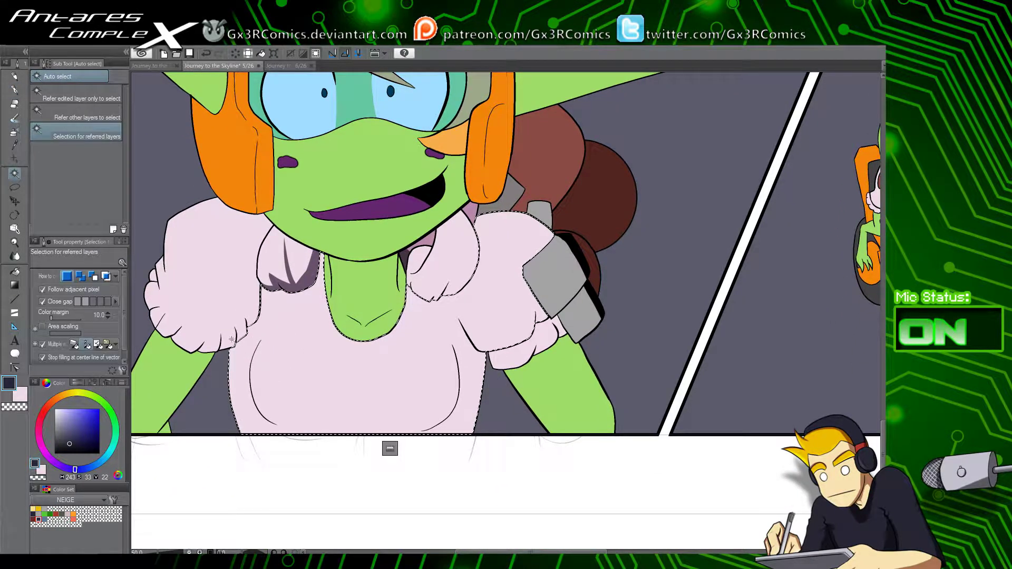
{"action": "key", "text": "p"}
{"action": "left_click_drag", "start_coordinate": [233, 315], "coordinate": [266, 468]}
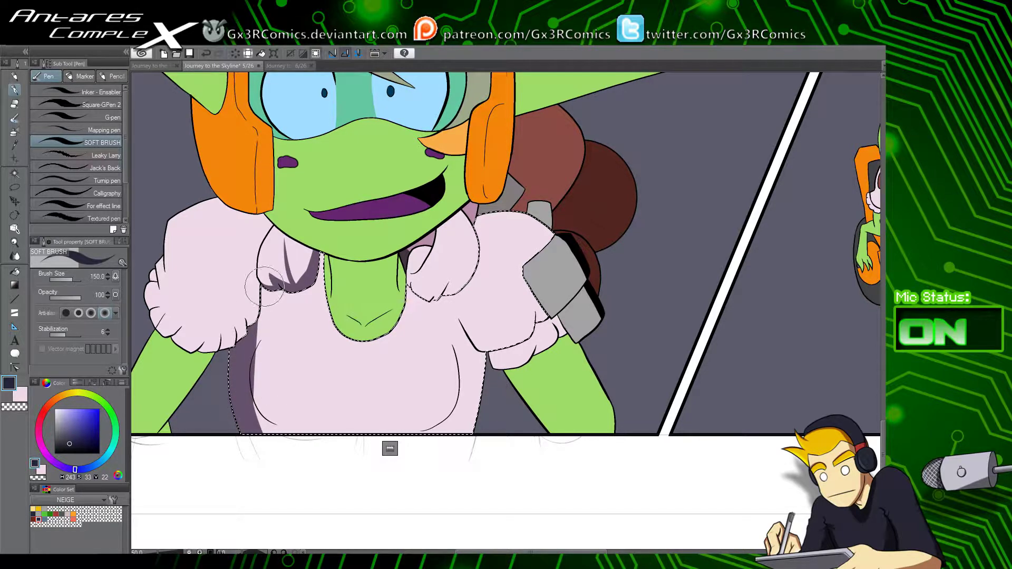
{"action": "key", "text": "ctrl+z"}
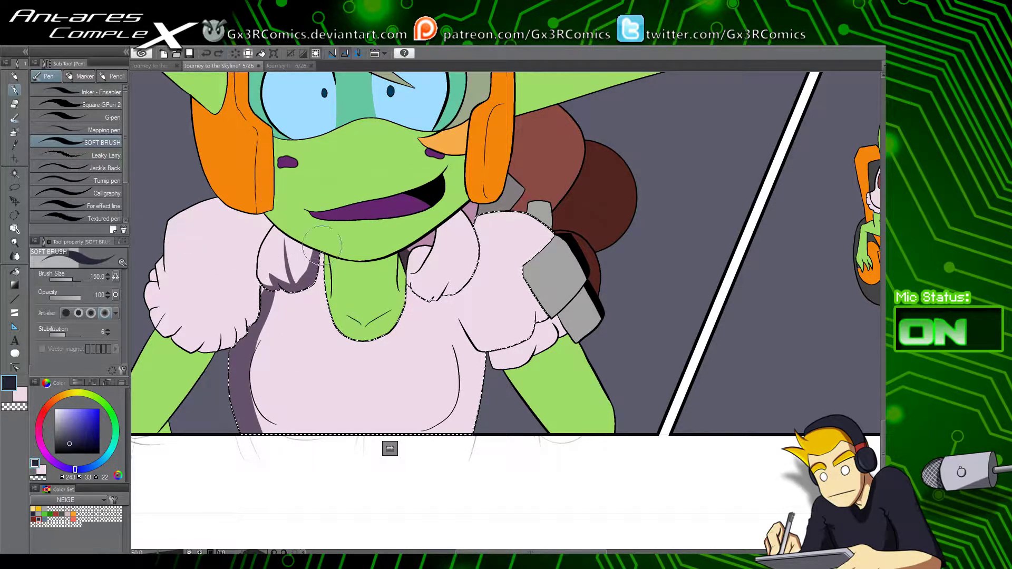
Step: Shade the bodice with the G-pen along the left bust curve, across the bottom and beside the right sleeve
{"action": "left_click", "coordinate": [105, 117]}
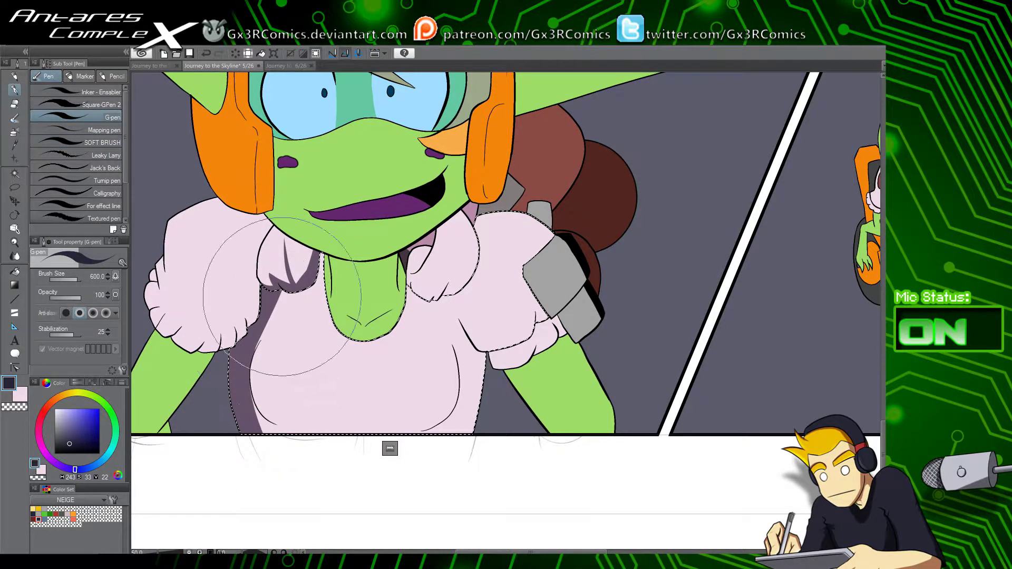
{"action": "left_click_drag", "start_coordinate": [283, 297], "coordinate": [243, 440]}
{"action": "mouse_move", "coordinate": [256, 363]}
{"action": "left_mouse_down"}
{"action": "mouse_move", "coordinate": [261, 426]}
{"action": "mouse_move", "coordinate": [296, 425]}
{"action": "left_mouse_up"}
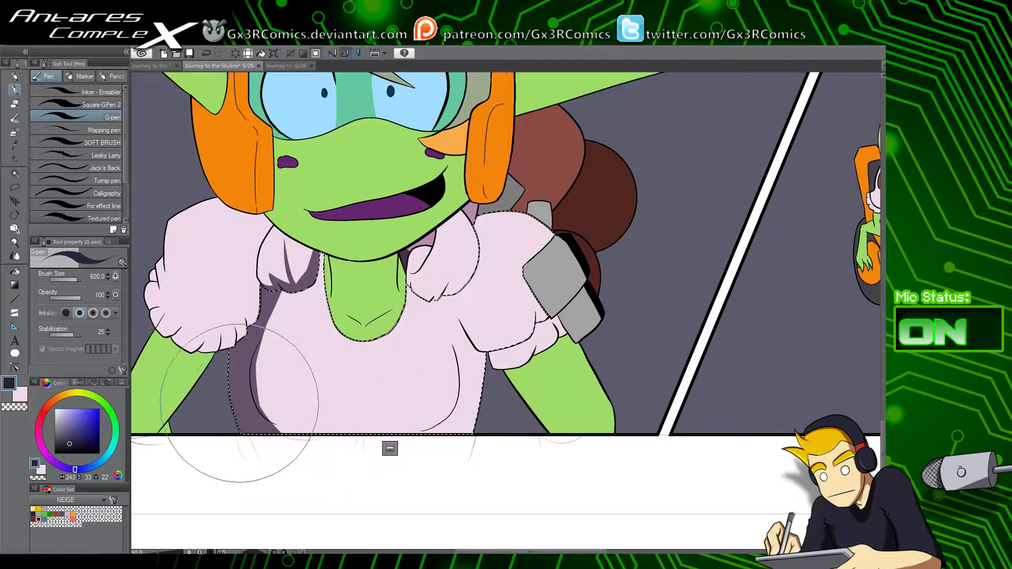
{"action": "mouse_move", "coordinate": [255, 387]}
{"action": "left_mouse_down"}
{"action": "mouse_move", "coordinate": [313, 403]}
{"action": "mouse_move", "coordinate": [248, 419]}
{"action": "mouse_move", "coordinate": [389, 412]}
{"action": "mouse_move", "coordinate": [234, 409]}
{"action": "mouse_move", "coordinate": [435, 423]}
{"action": "mouse_move", "coordinate": [244, 395]}
{"action": "left_mouse_up"}
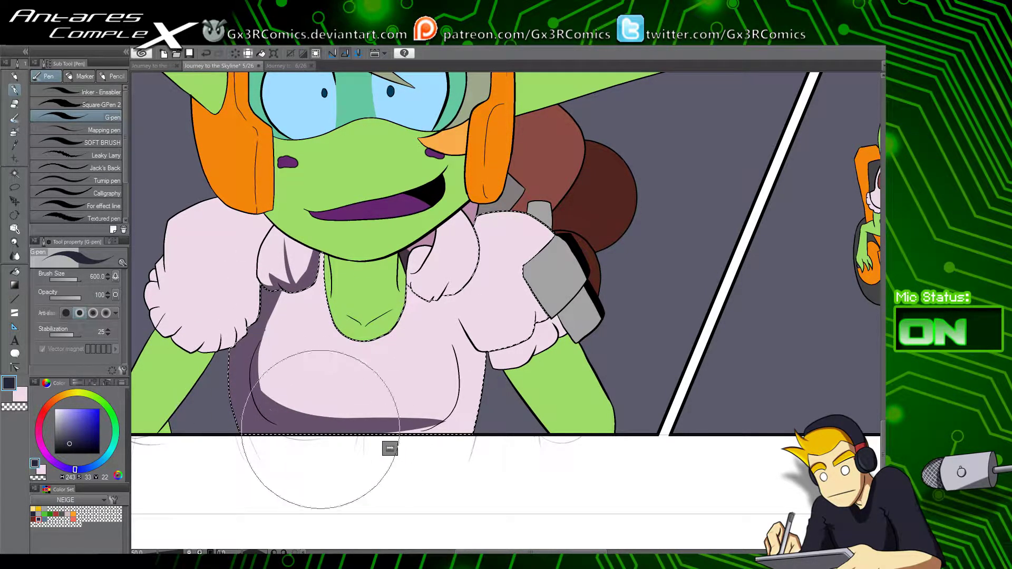
{"action": "left_click_drag", "start_coordinate": [336, 430], "coordinate": [512, 407]}
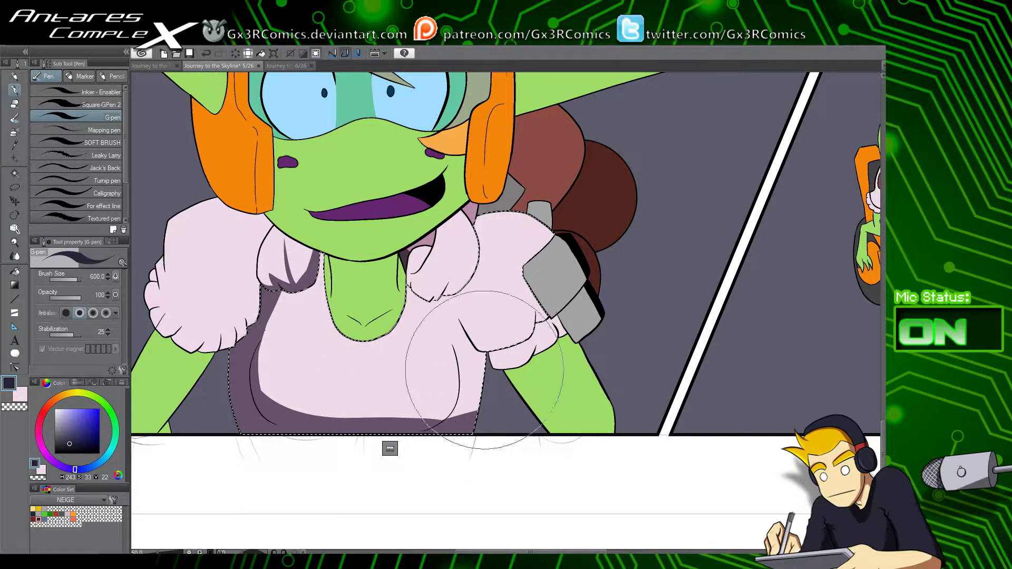
{"action": "mouse_move", "coordinate": [447, 294]}
{"action": "left_mouse_down"}
{"action": "mouse_move", "coordinate": [492, 362]}
{"action": "mouse_move", "coordinate": [453, 300]}
{"action": "mouse_move", "coordinate": [504, 335]}
{"action": "mouse_move", "coordinate": [515, 315]}
{"action": "left_mouse_up"}
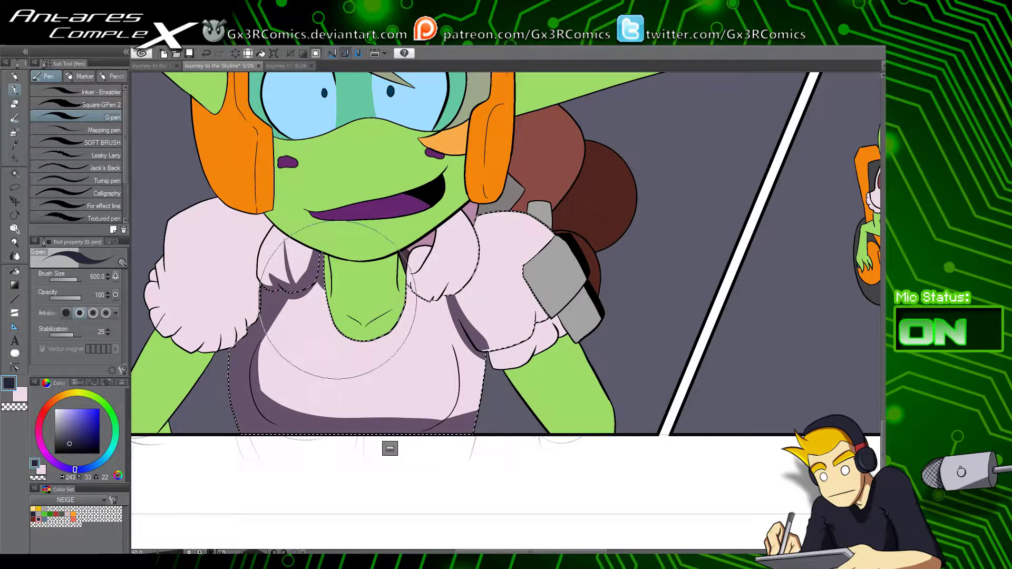
{"action": "left_click_drag", "start_coordinate": [269, 295], "coordinate": [323, 283]}
{"action": "key", "text": "ctrl+d"}
Step: Auto-select the left puffed sleeve and paint G-pen shadows along its lower edge and the cuff folds
{"action": "key", "text": "w"}
{"action": "left_click", "coordinate": [309, 297]}
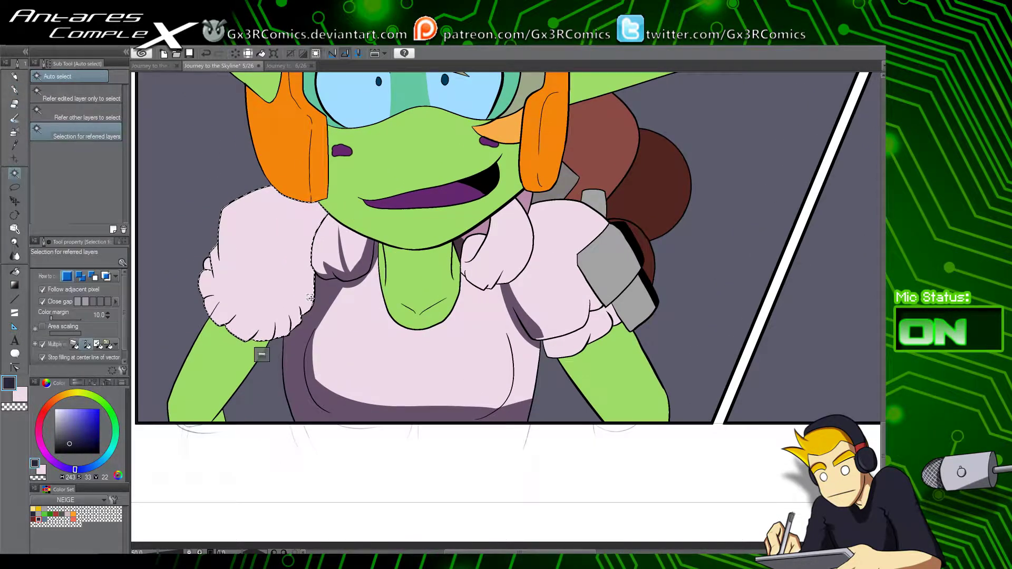
{"action": "key", "text": "p"}
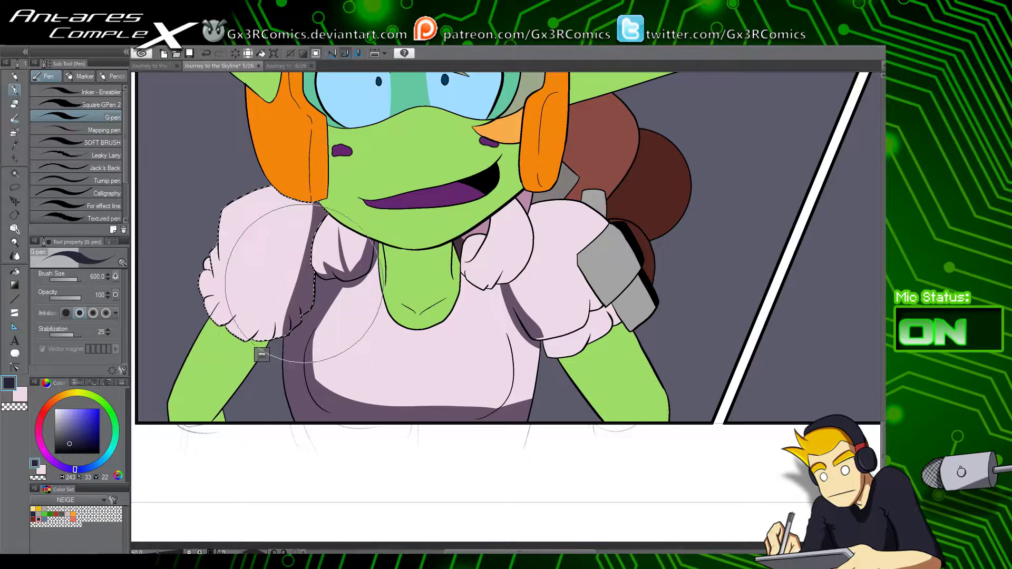
{"action": "left_click_drag", "start_coordinate": [316, 172], "coordinate": [293, 347]}
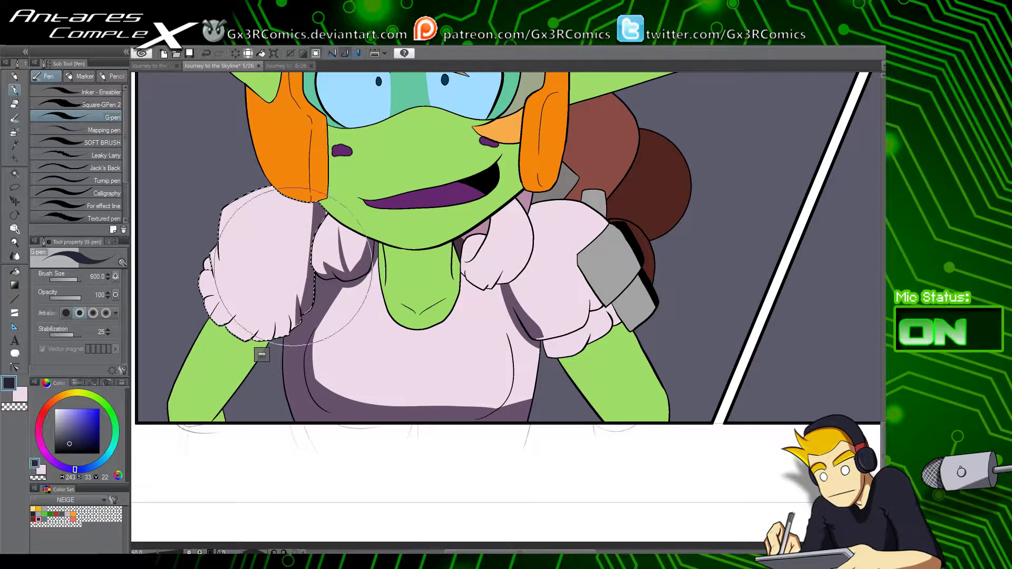
{"action": "key", "text": "ctrl+z"}
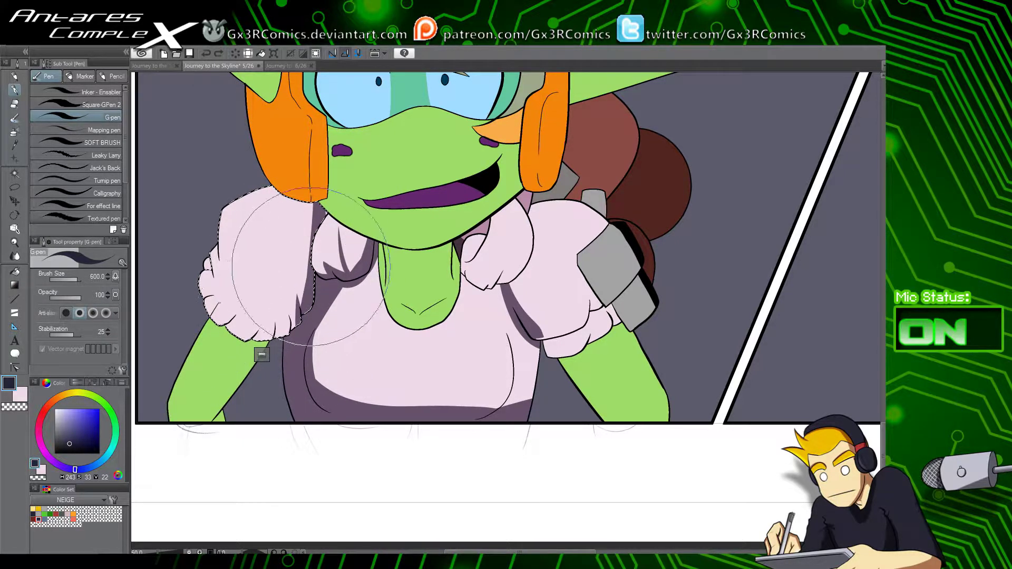
{"action": "mouse_move", "coordinate": [312, 286]}
{"action": "left_mouse_down"}
{"action": "mouse_move", "coordinate": [293, 325]}
{"action": "mouse_move", "coordinate": [263, 323]}
{"action": "left_mouse_up"}
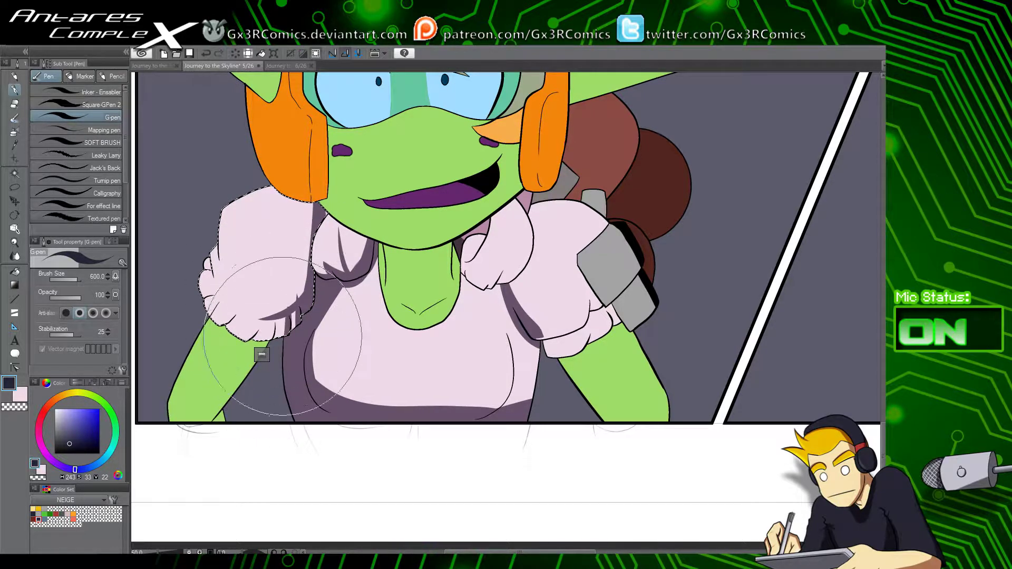
{"action": "mouse_move", "coordinate": [295, 315]}
{"action": "left_mouse_down"}
{"action": "mouse_move", "coordinate": [286, 359]}
{"action": "mouse_move", "coordinate": [274, 333]}
{"action": "mouse_move", "coordinate": [245, 342]}
{"action": "left_mouse_up"}
{"action": "left_click_drag", "start_coordinate": [300, 306], "coordinate": [241, 315]}
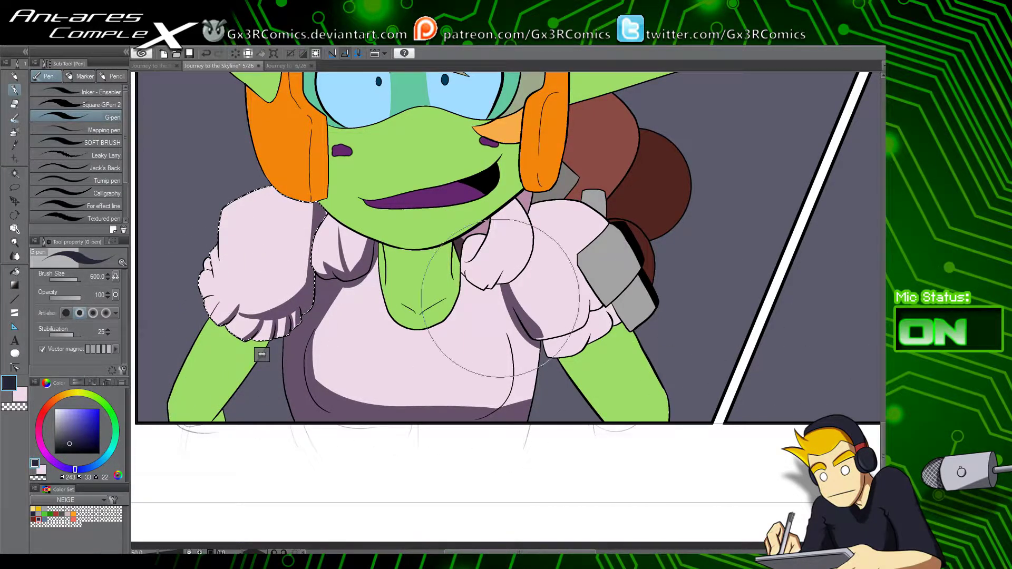
{"action": "key", "text": "e"}
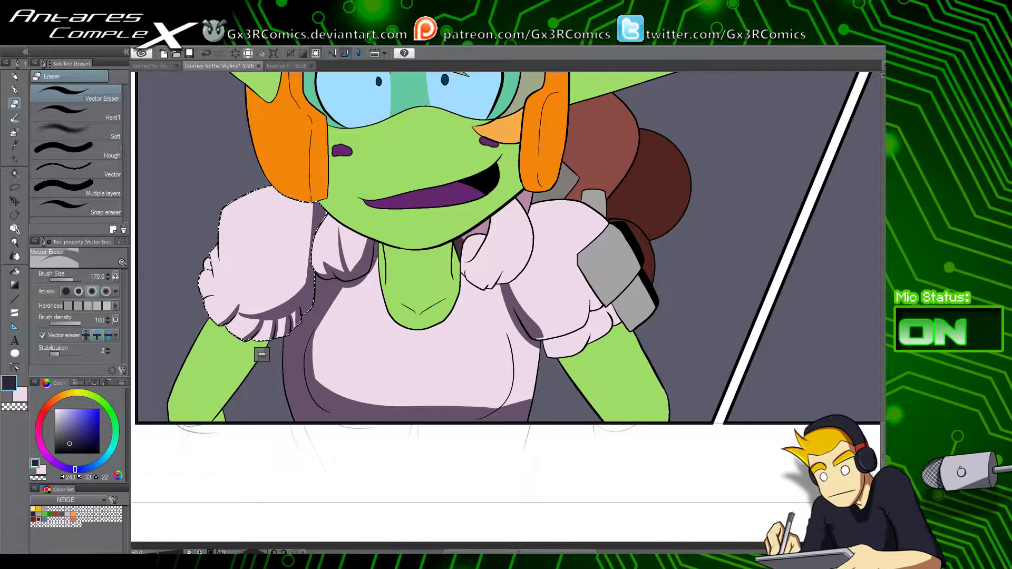
{"action": "key", "text": "p"}
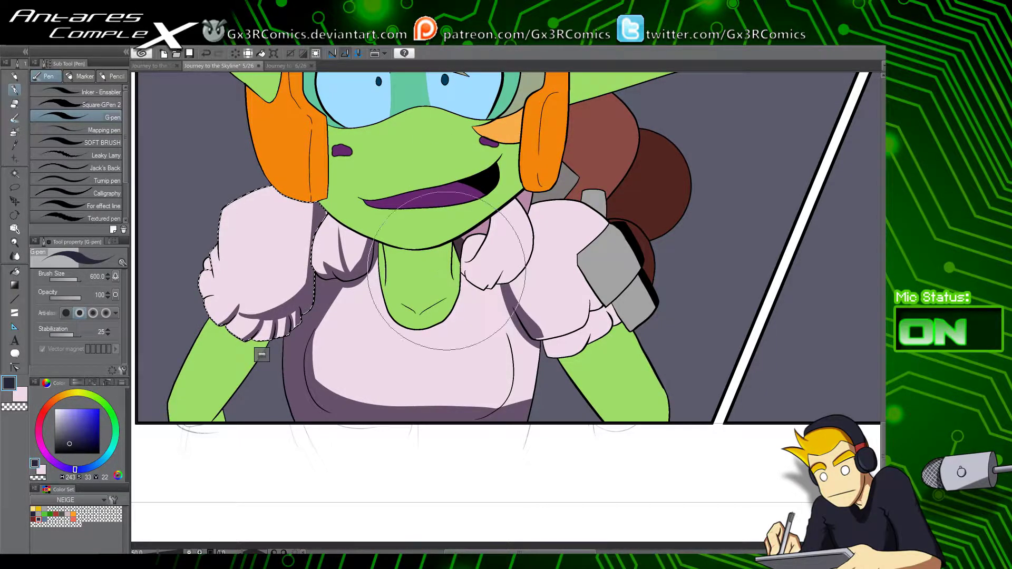
Step: Extend the left sleeve's shadow down its inner side and lower curve, and add fold shadows to the outer cuff
{"action": "left_click_drag", "start_coordinate": [417, 203], "coordinate": [434, 233]}
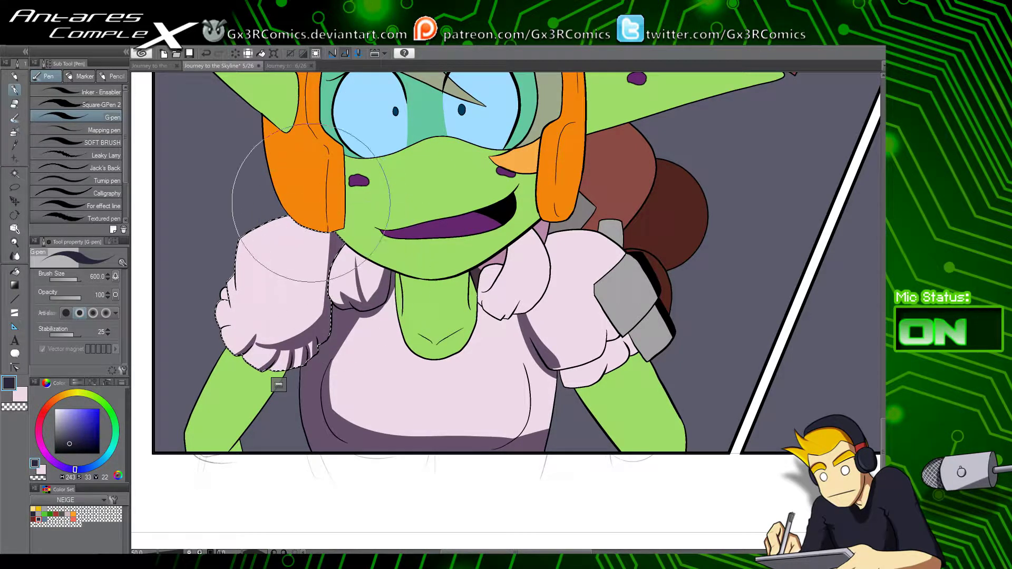
{"action": "mouse_move", "coordinate": [306, 222]}
{"action": "left_mouse_down"}
{"action": "mouse_move", "coordinate": [323, 322]}
{"action": "mouse_move", "coordinate": [280, 345]}
{"action": "left_mouse_up"}
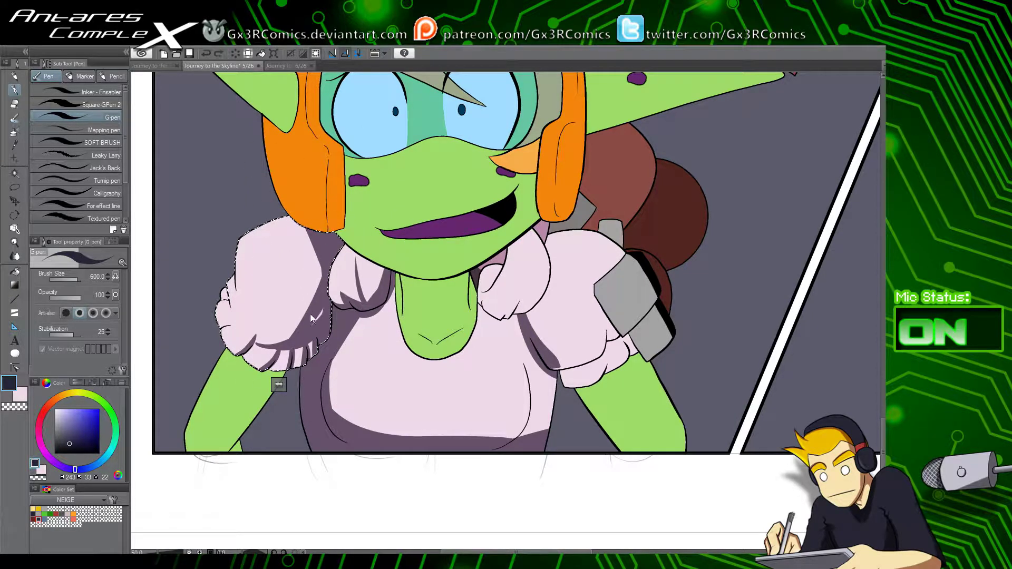
{"action": "left_click_drag", "start_coordinate": [328, 273], "coordinate": [268, 345]}
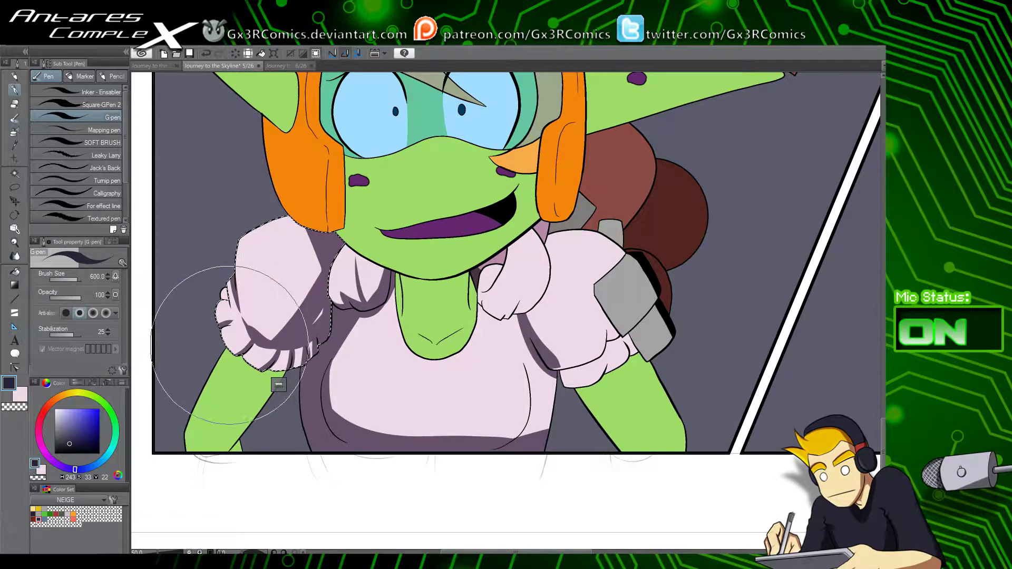
{"action": "scroll", "coordinate": [234, 338], "scroll_direction": "up", "scroll_amount": 1}
{"action": "left_click_drag", "start_coordinate": [242, 331], "coordinate": [326, 314]}
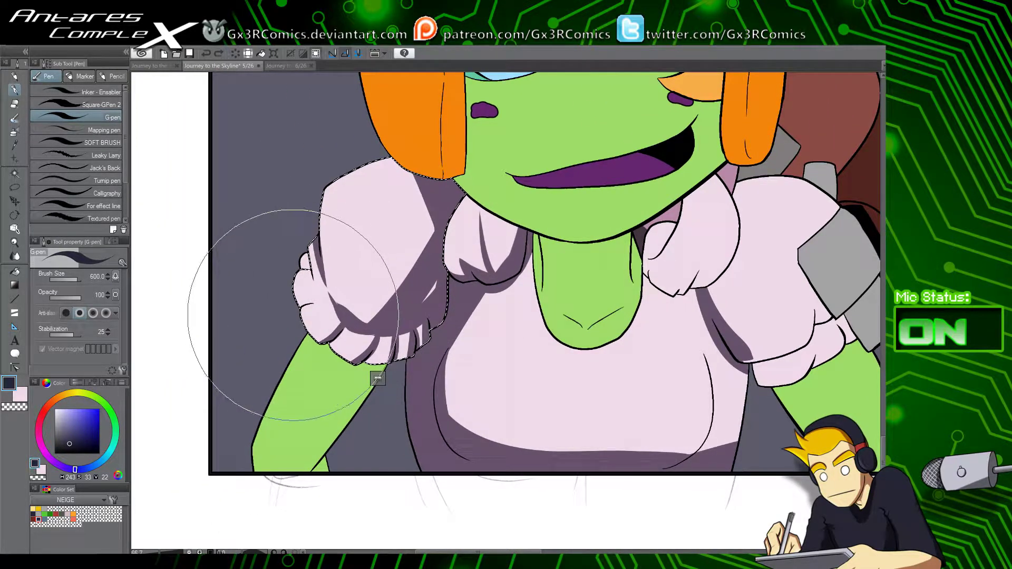
{"action": "key", "text": "ctrl+z"}
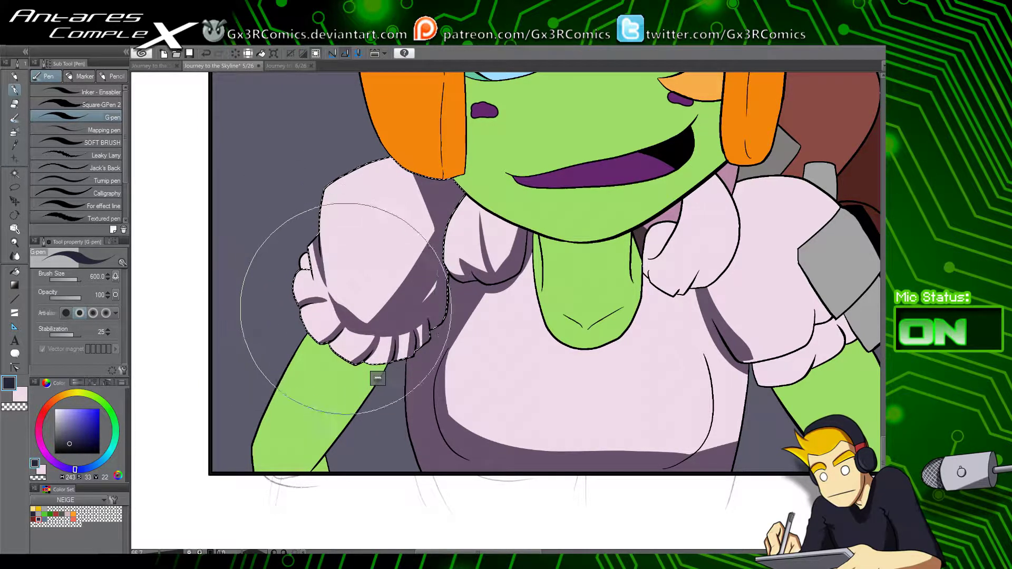
{"action": "key", "text": "c"}
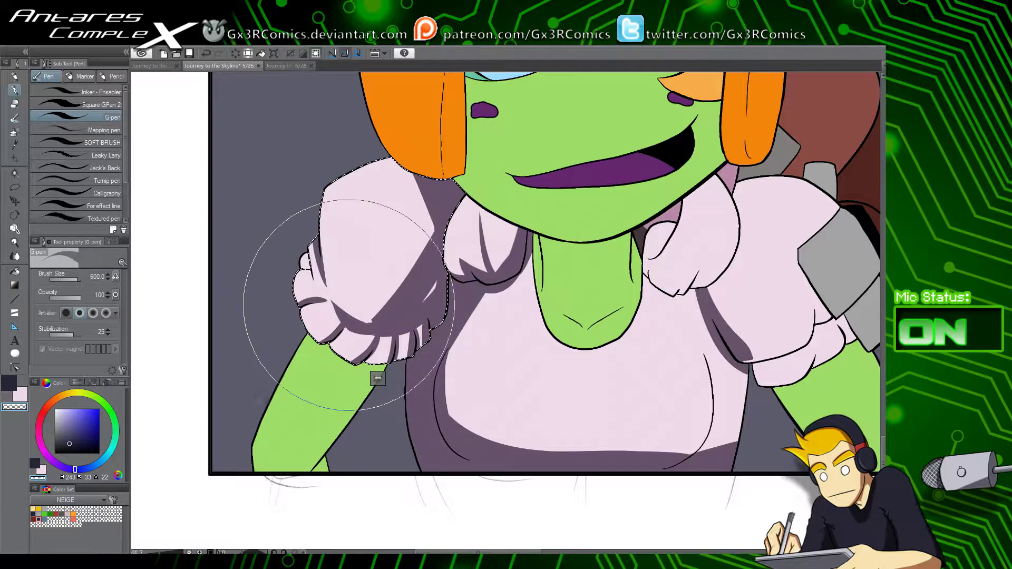
{"action": "key", "text": "c"}
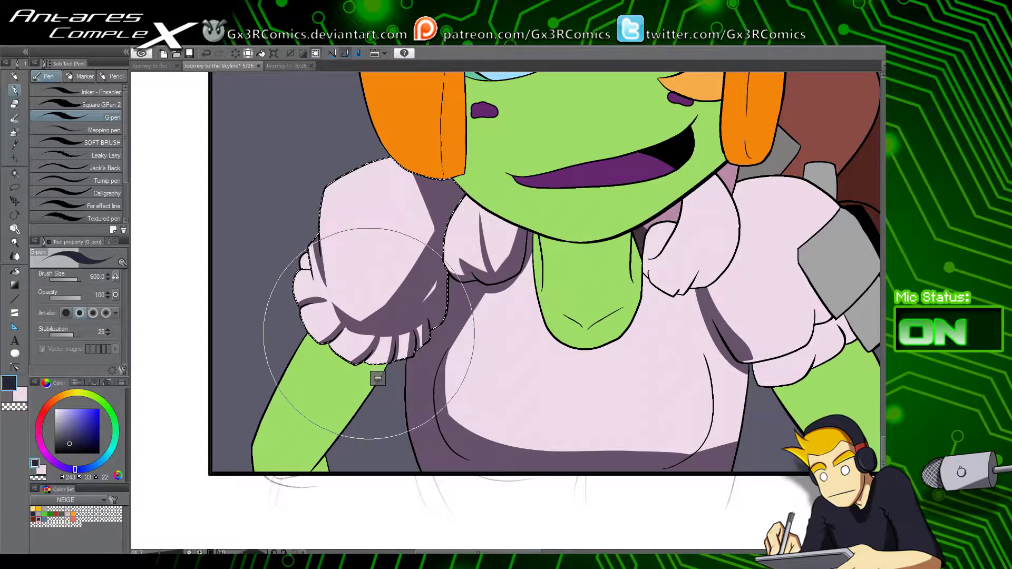
Step: Shade the small outer ruffles of the left sleeve's cuff, selecting the uppermost ruffle separately
{"action": "left_click_drag", "start_coordinate": [347, 328], "coordinate": [366, 354]}
{"action": "key", "text": "w"}
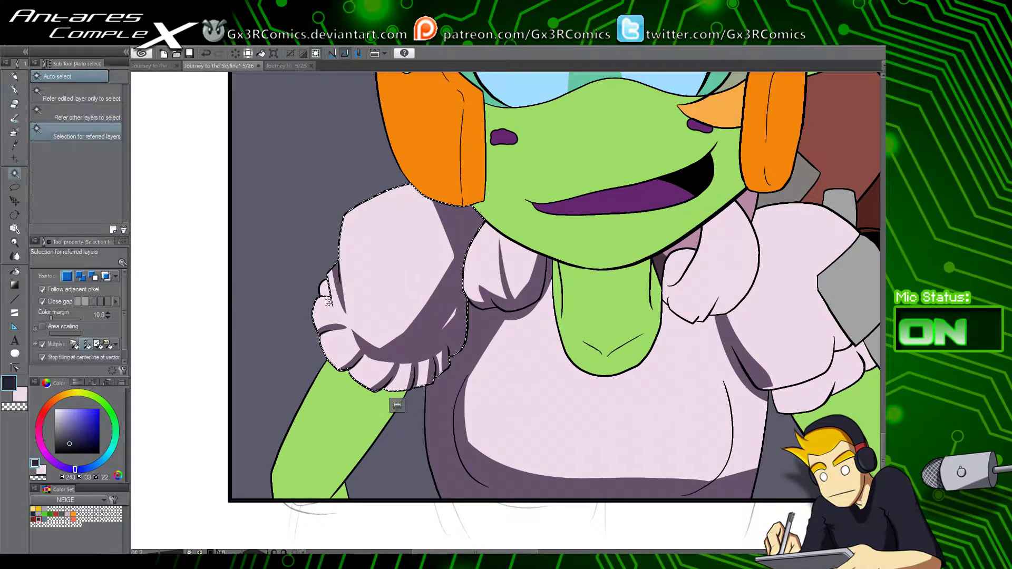
{"action": "key", "text": "p"}
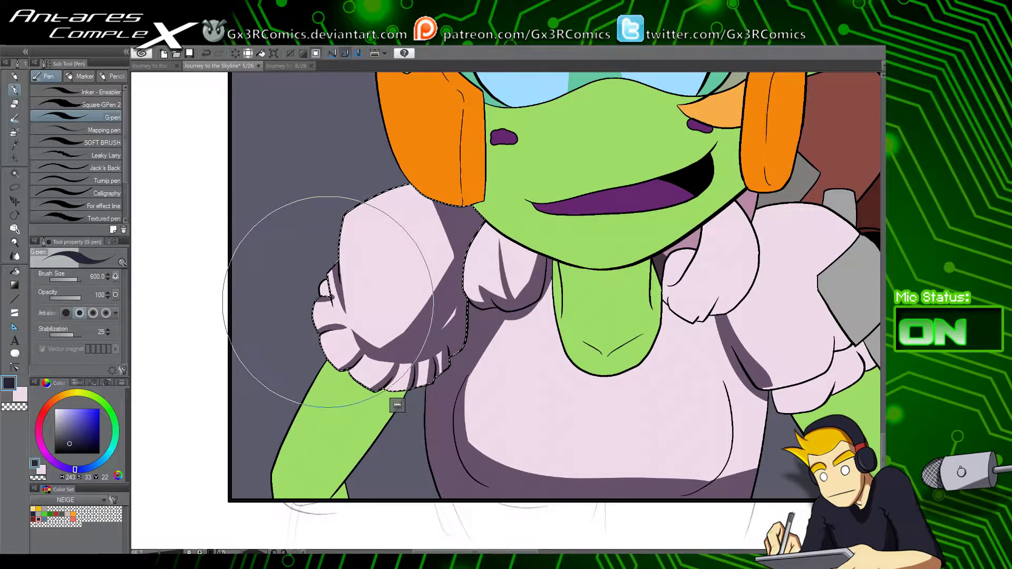
{"action": "left_click_drag", "start_coordinate": [329, 266], "coordinate": [334, 310]}
{"action": "key", "text": "w"}
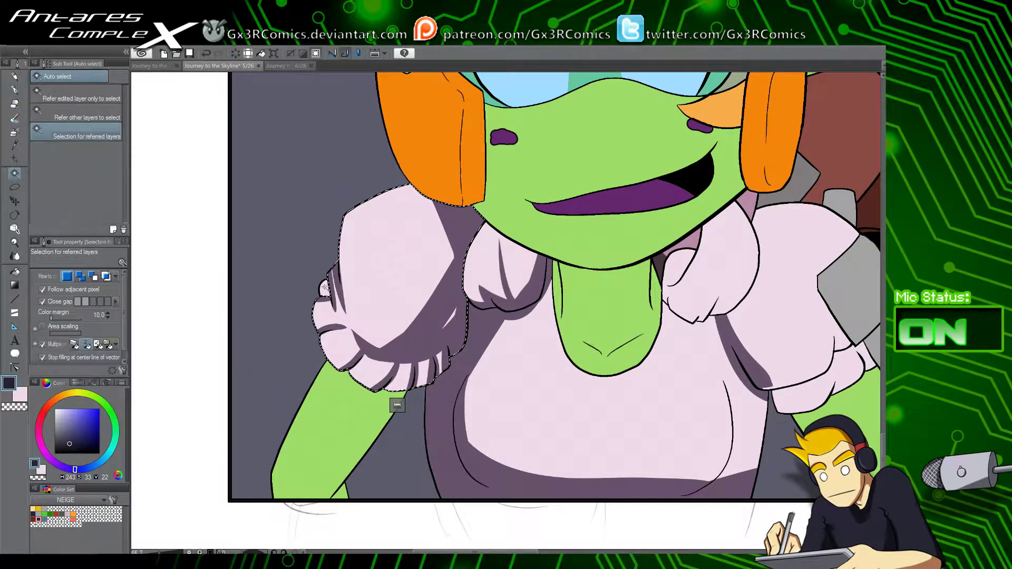
{"action": "left_click", "coordinate": [325, 289]}
{"action": "key", "text": "p"}
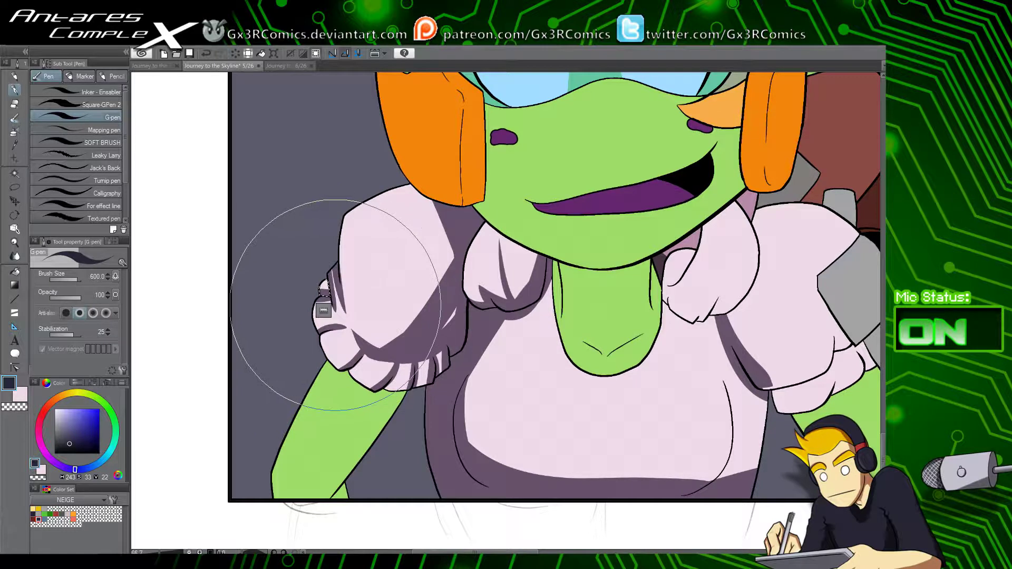
{"action": "left_click", "coordinate": [332, 277]}
{"action": "key", "text": "ctrl+d"}
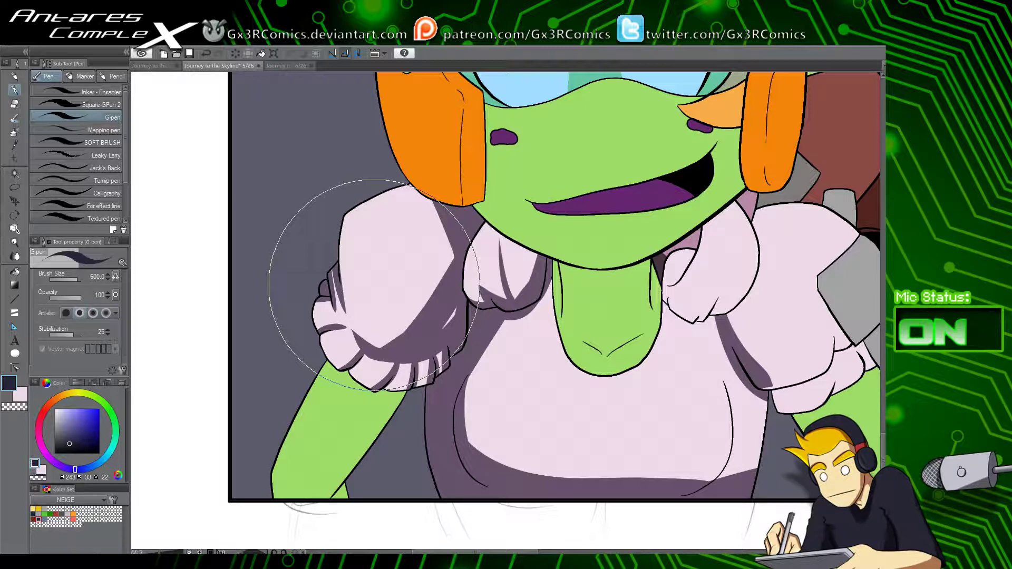
Step: Auto-select the bodice and paint a G-pen shadow along the right bust curve, joining the shading across the bottom
{"action": "left_click_drag", "start_coordinate": [586, 402], "coordinate": [360, 335]}
{"action": "key", "text": "w"}
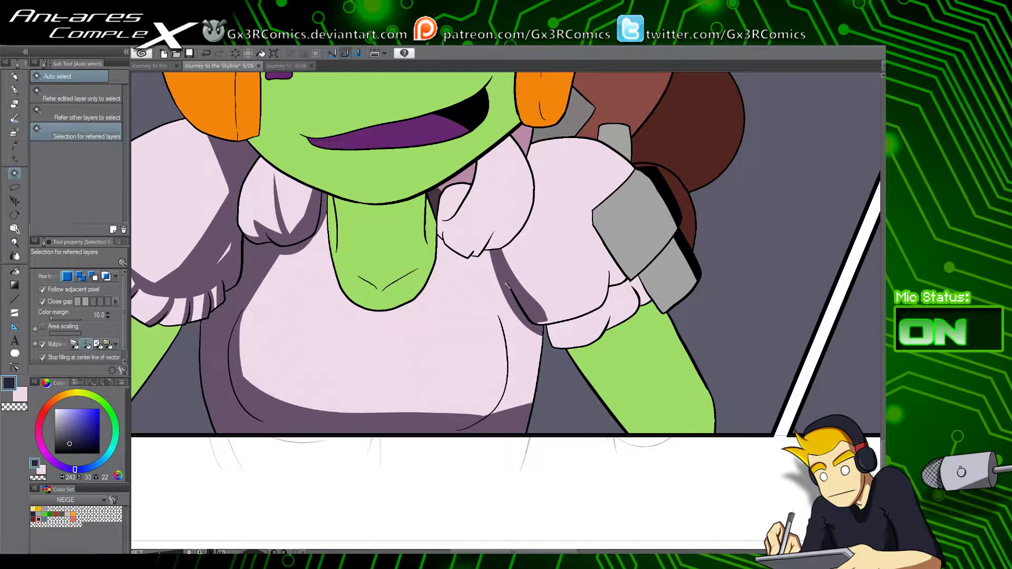
{"action": "left_click", "coordinate": [523, 340]}
{"action": "key", "text": "p"}
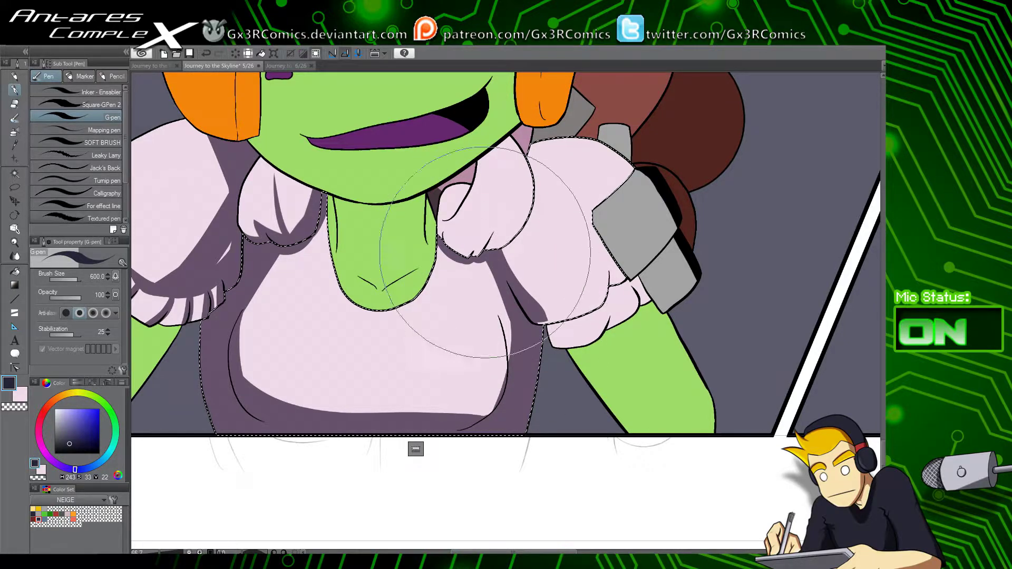
{"action": "mouse_move", "coordinate": [491, 406]}
{"action": "left_mouse_down"}
{"action": "mouse_move", "coordinate": [480, 255]}
{"action": "mouse_move", "coordinate": [477, 382]}
{"action": "mouse_move", "coordinate": [443, 428]}
{"action": "mouse_move", "coordinate": [432, 419]}
{"action": "mouse_move", "coordinate": [495, 361]}
{"action": "mouse_move", "coordinate": [454, 214]}
{"action": "left_mouse_up"}
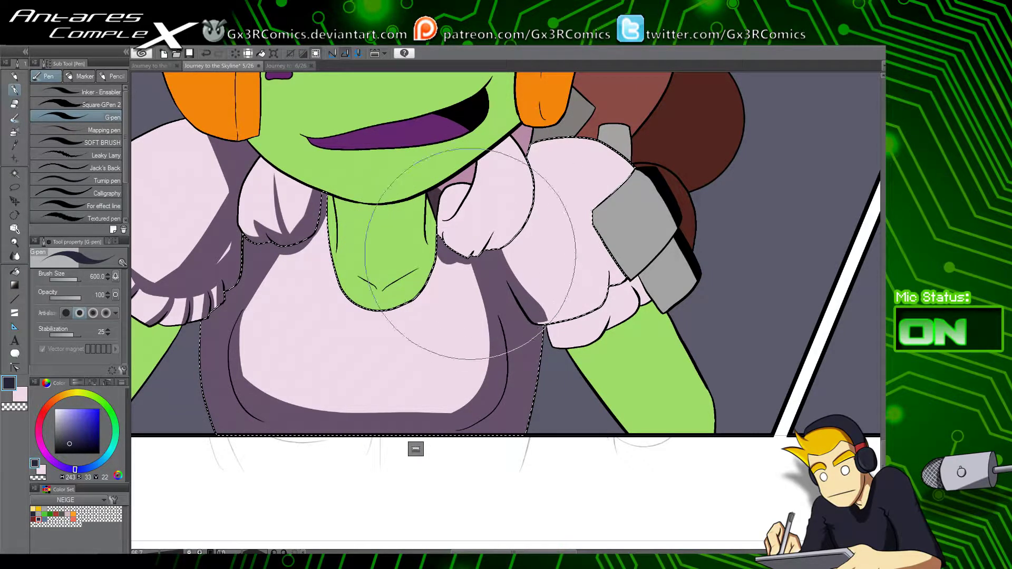
Step: Shade the lower part of the right puffed sleeve with the G-pen, above the cuff and up to the gray armor
{"action": "left_click_drag", "start_coordinate": [327, 318], "coordinate": [380, 355]}
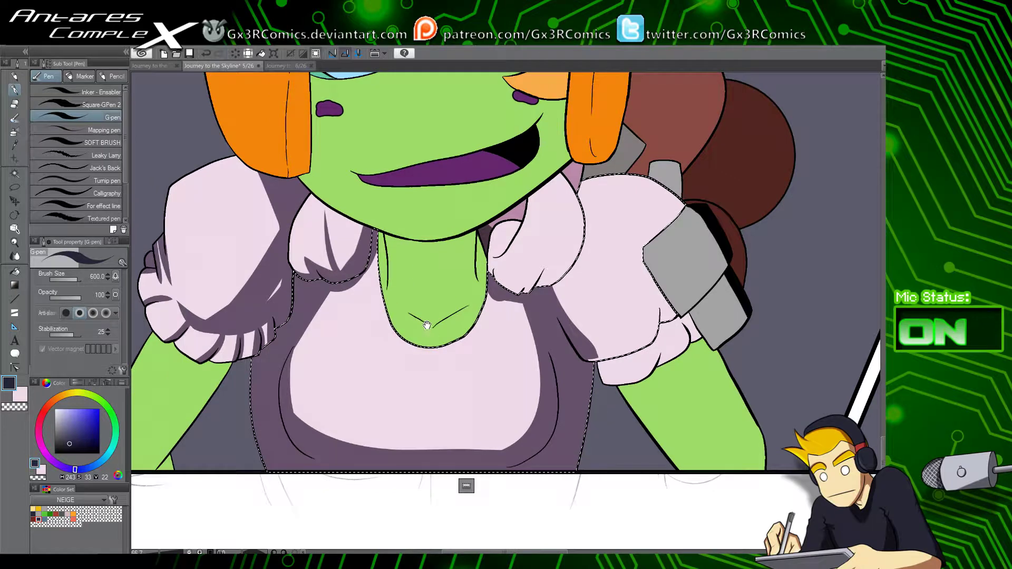
{"action": "mouse_move", "coordinate": [614, 331]}
{"action": "left_mouse_down"}
{"action": "mouse_move", "coordinate": [504, 358]}
{"action": "mouse_move", "coordinate": [548, 365]}
{"action": "left_mouse_up"}
{"action": "mouse_move", "coordinate": [446, 309]}
{"action": "left_mouse_down"}
{"action": "mouse_move", "coordinate": [482, 369]}
{"action": "mouse_move", "coordinate": [491, 356]}
{"action": "mouse_move", "coordinate": [446, 309]}
{"action": "mouse_move", "coordinate": [589, 346]}
{"action": "mouse_move", "coordinate": [565, 331]}
{"action": "mouse_move", "coordinate": [527, 382]}
{"action": "mouse_move", "coordinate": [558, 277]}
{"action": "mouse_move", "coordinate": [567, 331]}
{"action": "left_mouse_up"}
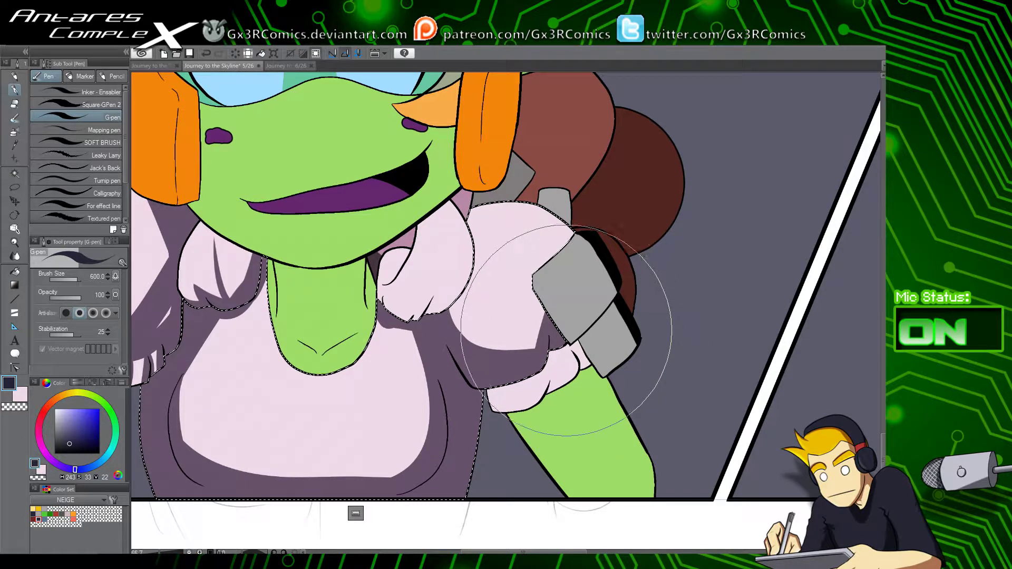
Step: Auto-select the right sleeve's cuff, paint G-pen shadows along its inner end and folds, and clear the selection
{"action": "key", "text": "w"}
{"action": "left_click", "coordinate": [531, 399]}
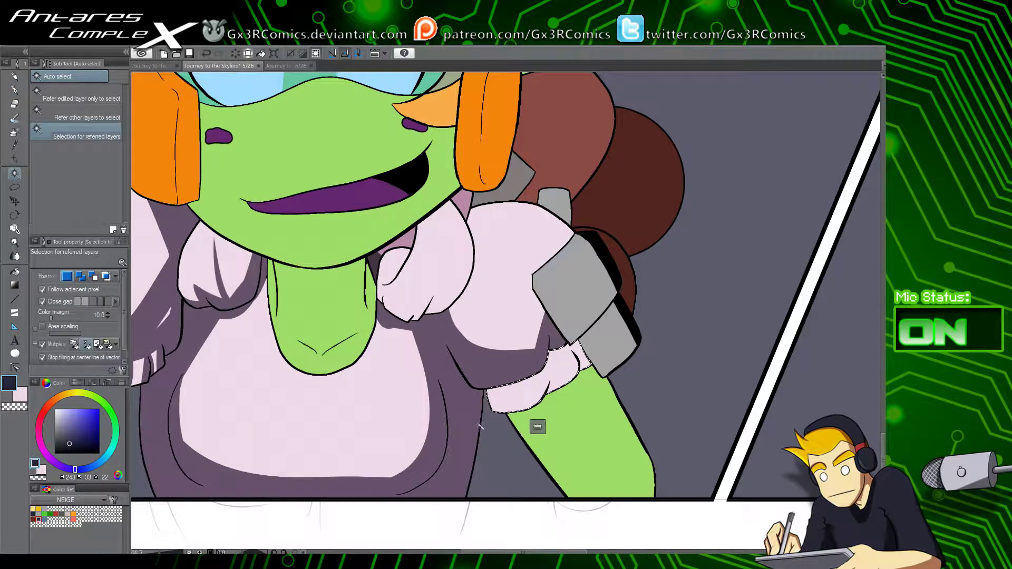
{"action": "key", "text": "p"}
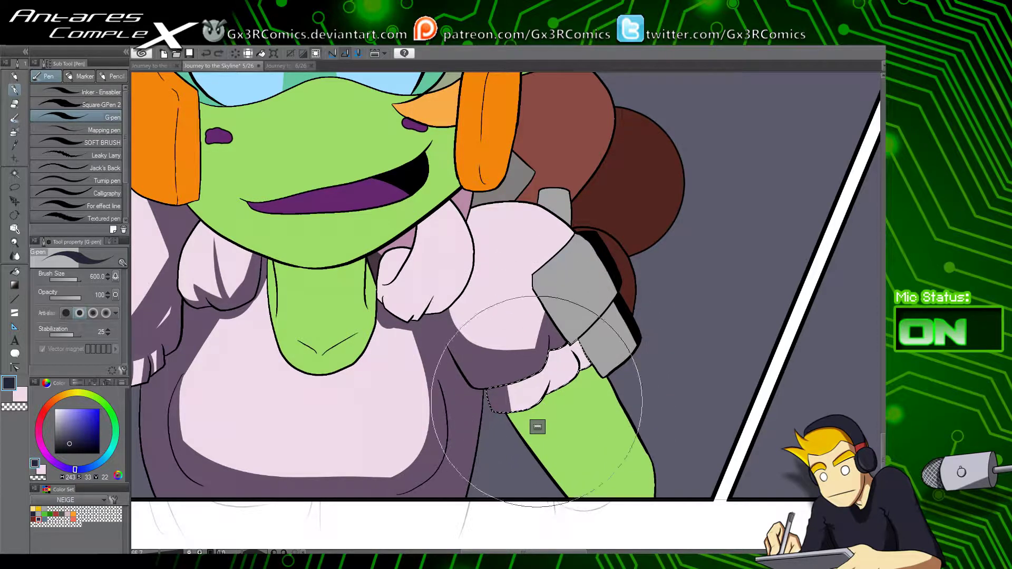
{"action": "left_click_drag", "start_coordinate": [537, 401], "coordinate": [557, 344]}
{"action": "key", "text": "ctrl+z"}
{"action": "mouse_move", "coordinate": [536, 405]}
{"action": "left_mouse_down"}
{"action": "mouse_move", "coordinate": [558, 355]}
{"action": "mouse_move", "coordinate": [497, 388]}
{"action": "mouse_move", "coordinate": [531, 373]}
{"action": "mouse_move", "coordinate": [553, 335]}
{"action": "mouse_move", "coordinate": [543, 354]}
{"action": "mouse_move", "coordinate": [569, 337]}
{"action": "left_mouse_up"}
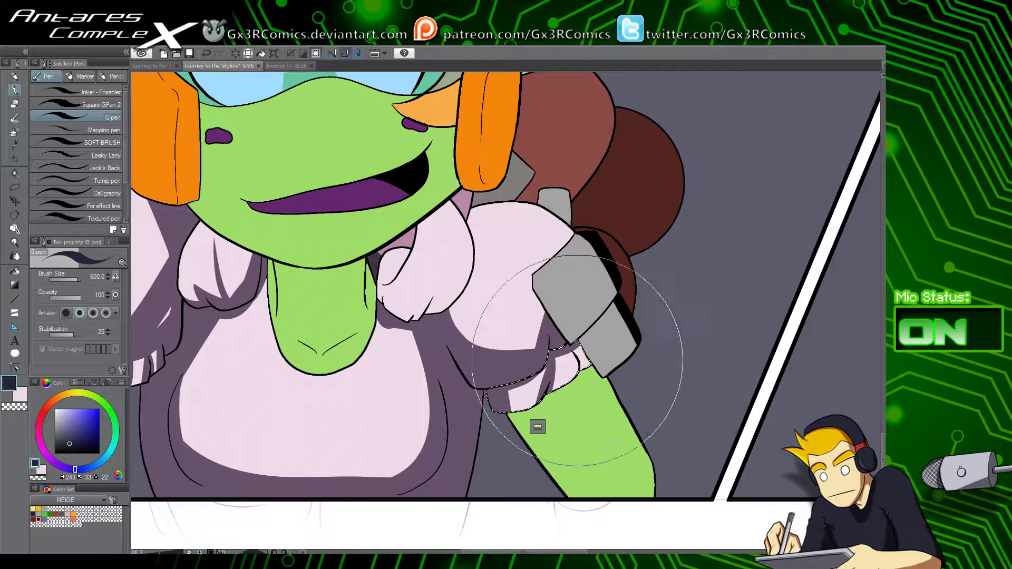
{"action": "key", "text": "ctrl+d"}
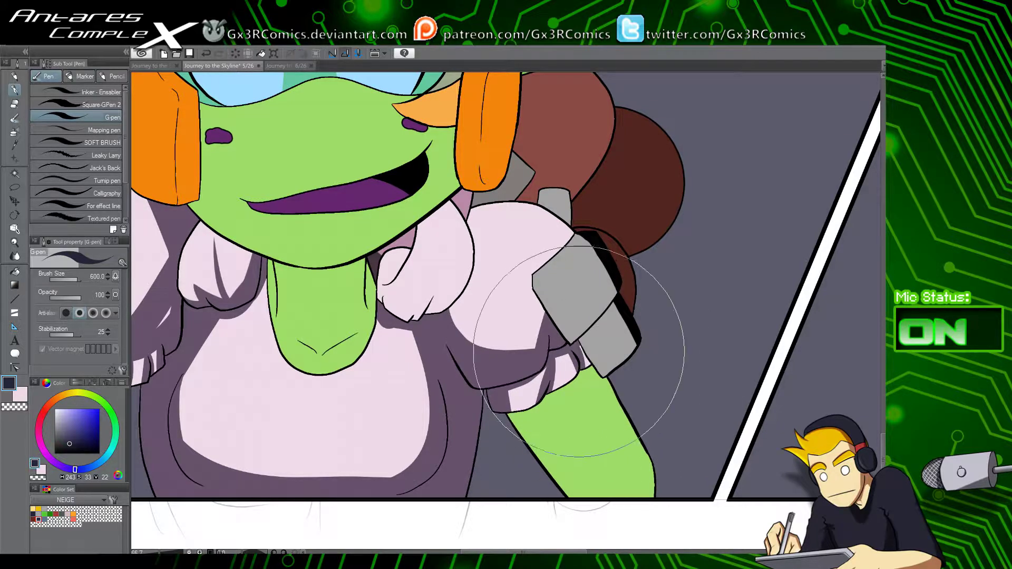
Step: Select the right sleeve again and add a G-pen fold shadow beside the gray armor's upper corner, clearing the selection when done
{"action": "left_click_drag", "start_coordinate": [549, 369], "coordinate": [492, 409]}
{"action": "key", "text": "w"}
{"action": "left_click", "coordinate": [486, 350]}
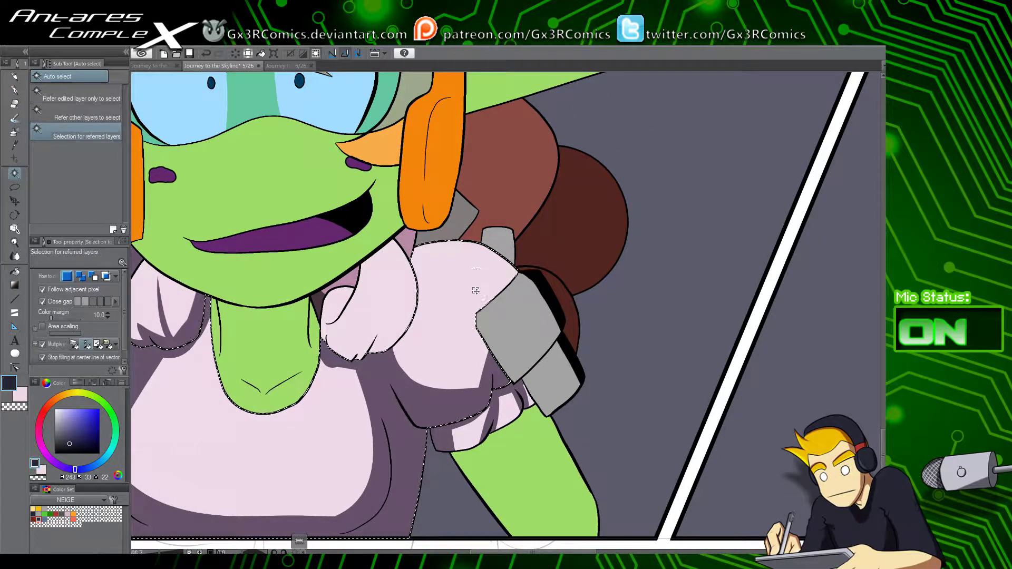
{"action": "key", "text": "p"}
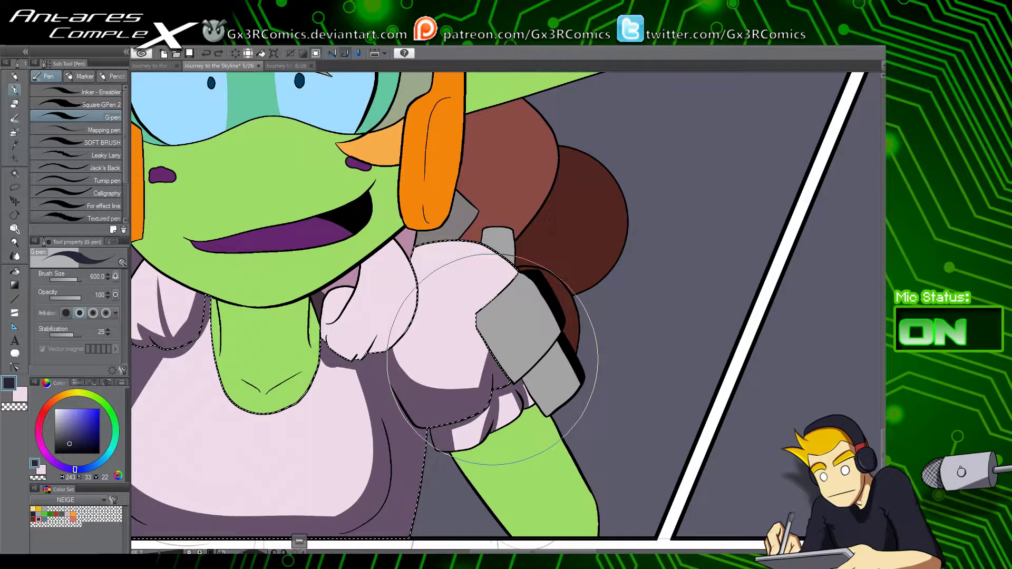
{"action": "mouse_move", "coordinate": [492, 369]}
{"action": "left_mouse_down"}
{"action": "mouse_move", "coordinate": [473, 318]}
{"action": "mouse_move", "coordinate": [479, 284]}
{"action": "mouse_move", "coordinate": [476, 318]}
{"action": "mouse_move", "coordinate": [510, 259]}
{"action": "mouse_move", "coordinate": [481, 311]}
{"action": "mouse_move", "coordinate": [496, 277]}
{"action": "left_mouse_up"}
{"action": "left_click_drag", "start_coordinate": [476, 311], "coordinate": [506, 285]}
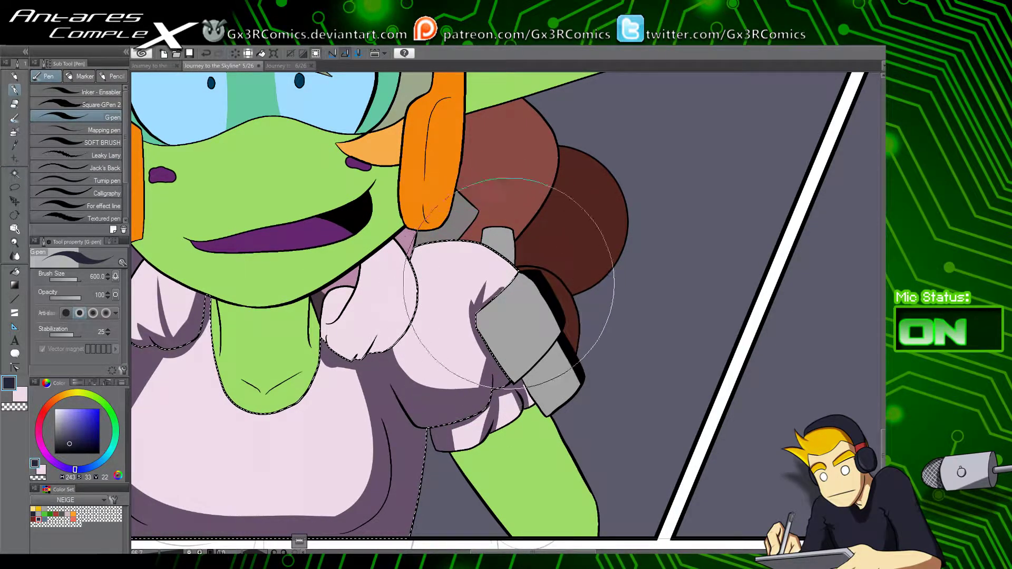
{"action": "key", "text": "ctrl+d"}
Step: Auto-select the two gray armor plates on the right sleeve one by one and shade their lower and outer edges with the G-pen
{"action": "key", "text": "w"}
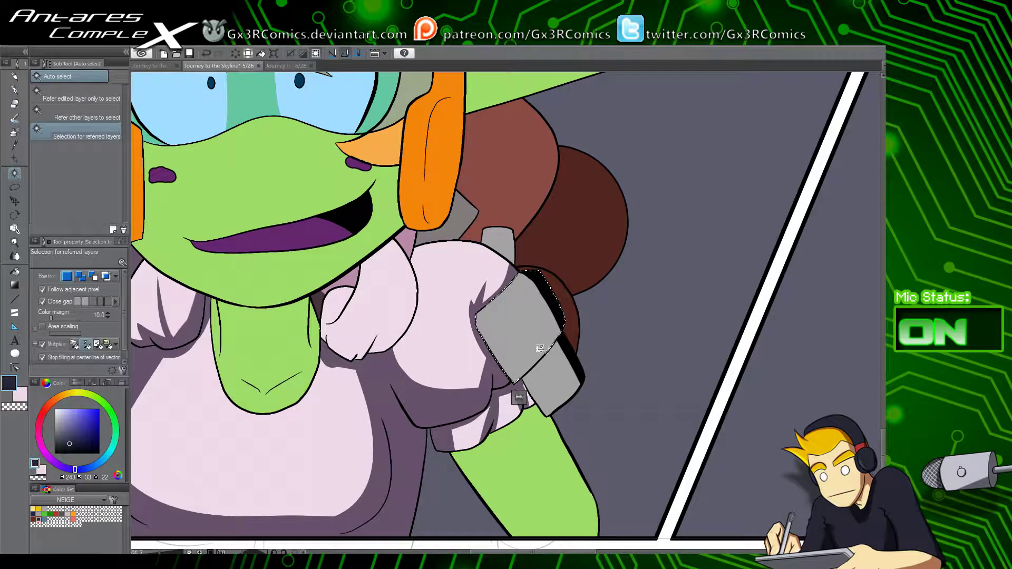
{"action": "key", "text": "p"}
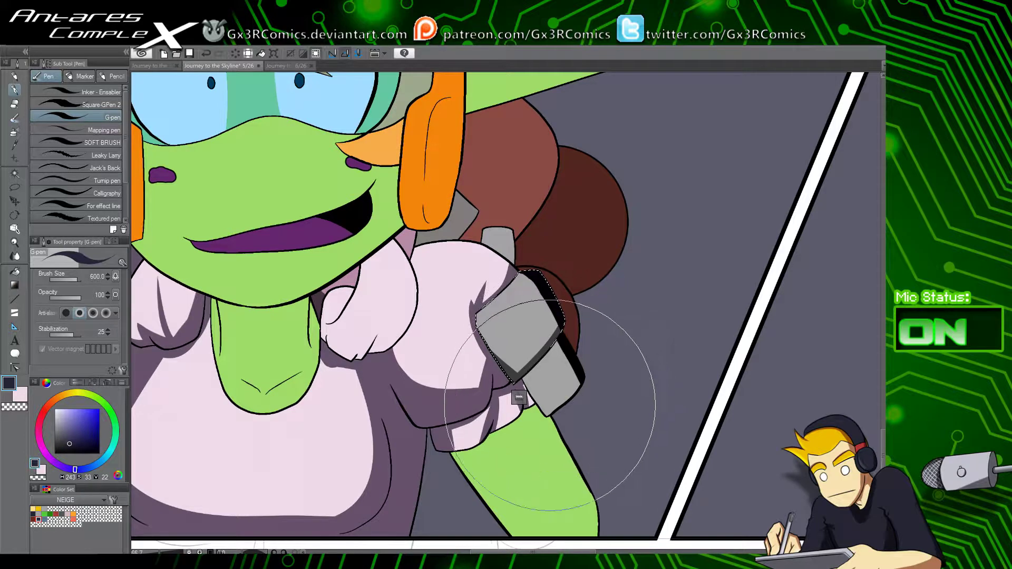
{"action": "key", "text": "w"}
{"action": "left_click", "coordinate": [553, 400]}
{"action": "key", "text": "p"}
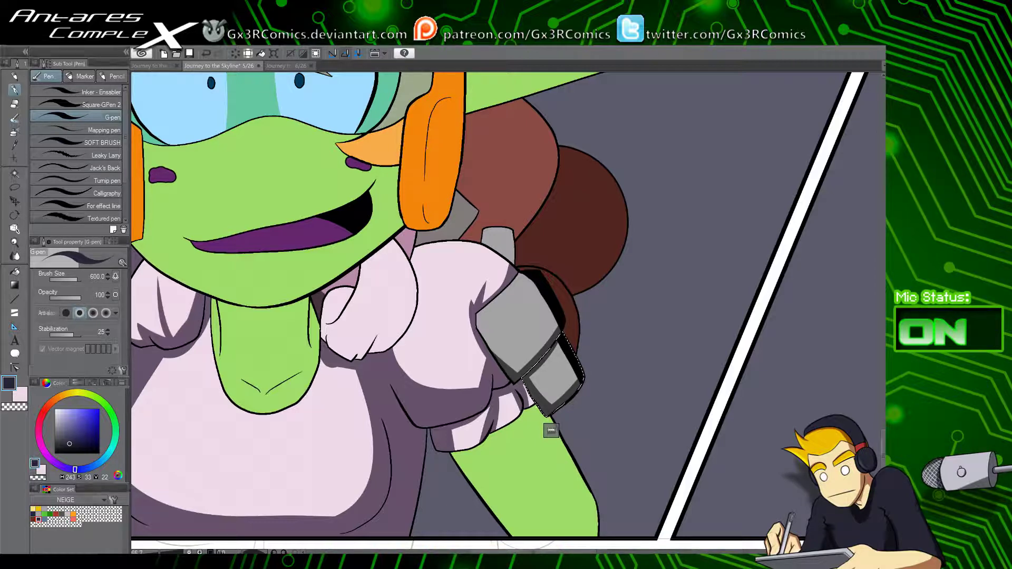
Step: Auto-select the right collar ruffle and shade its curl, bottom edge and folds, alternating the G-pen between the dark and transparent colors
{"action": "key", "text": "w"}
{"action": "left_click", "coordinate": [358, 341]}
{"action": "key", "text": "p"}
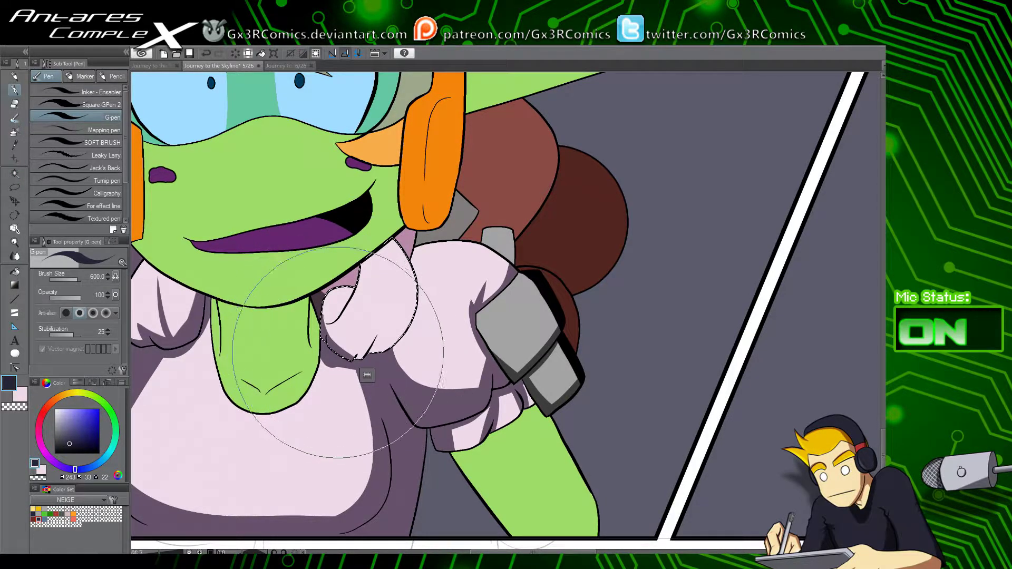
{"action": "left_click_drag", "start_coordinate": [349, 356], "coordinate": [388, 320]}
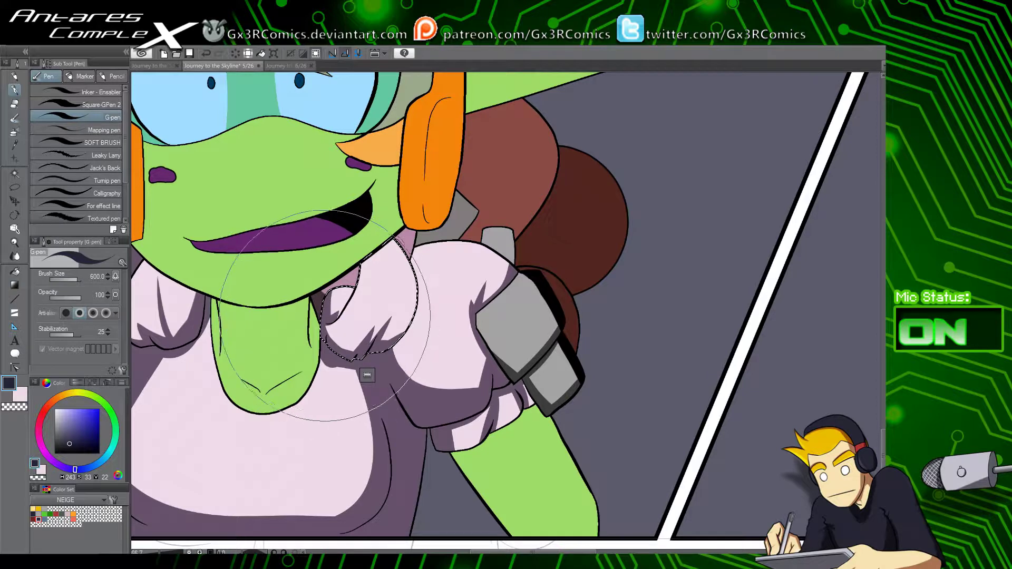
{"action": "key", "text": "c"}
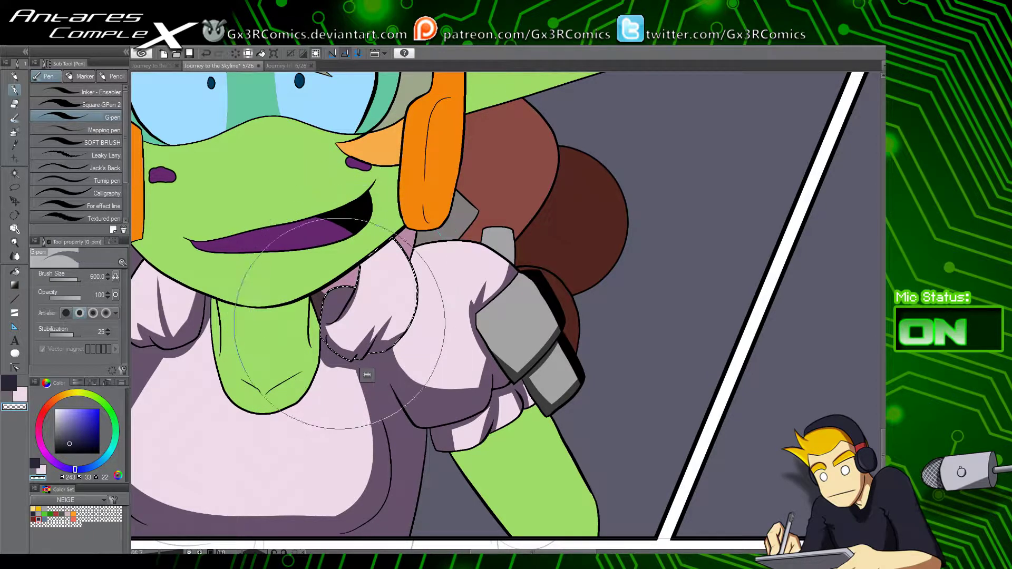
{"action": "key", "text": "c"}
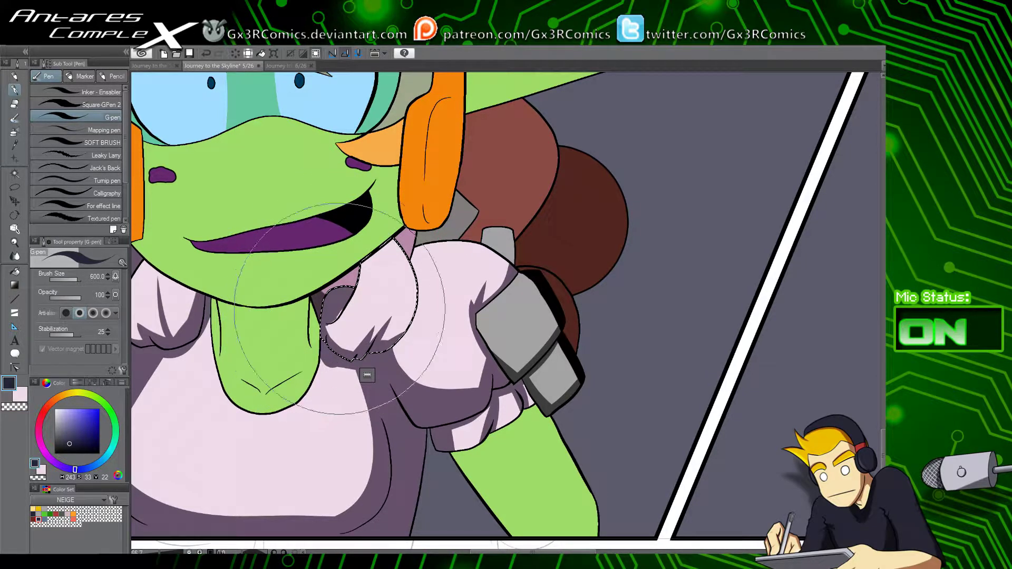
{"action": "key", "text": "c"}
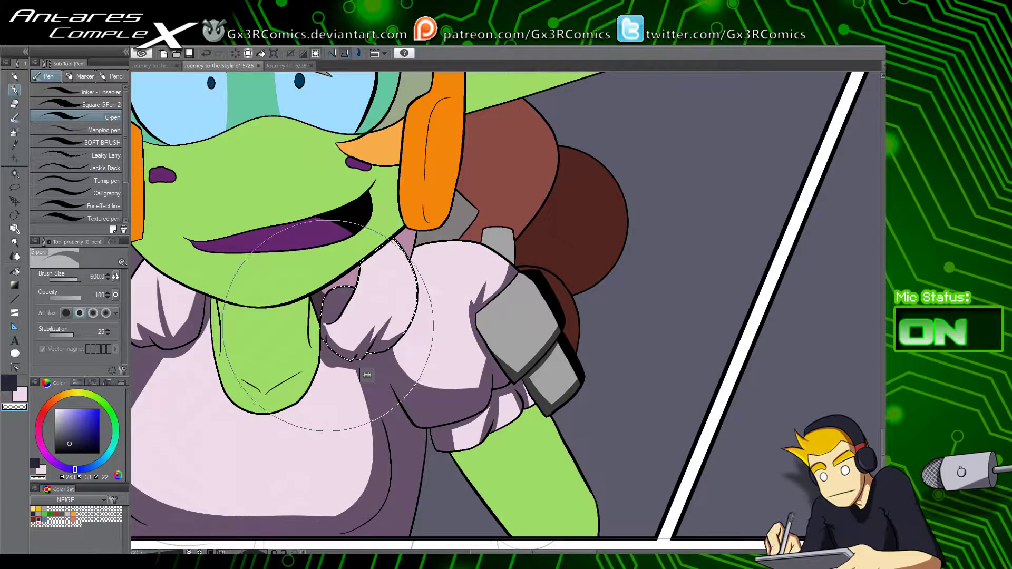
{"action": "key", "text": "c"}
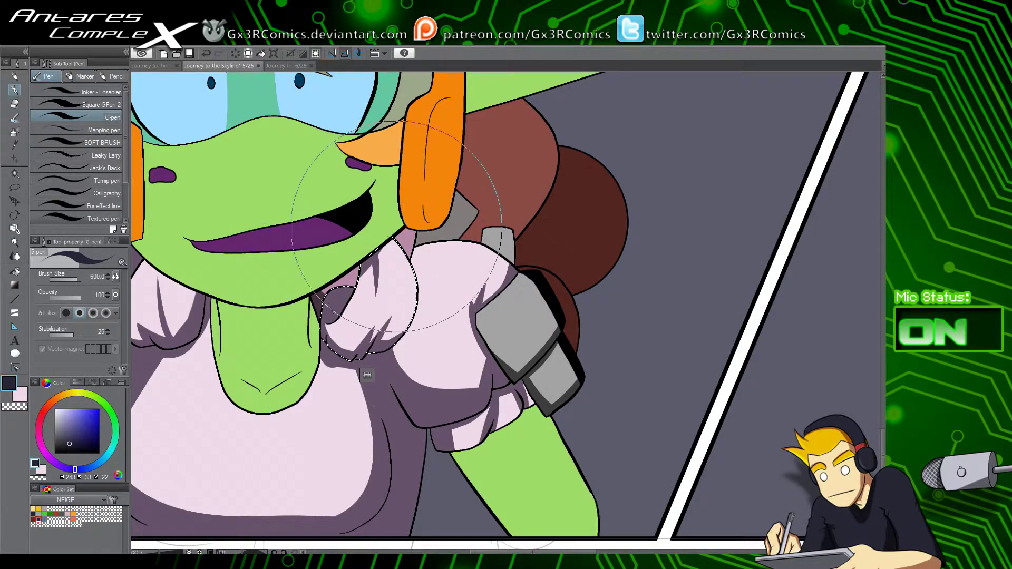
Step: Select the right sleeve area and paint a G-pen cast shadow beneath and beside the collar ruffle
{"action": "key", "text": "w"}
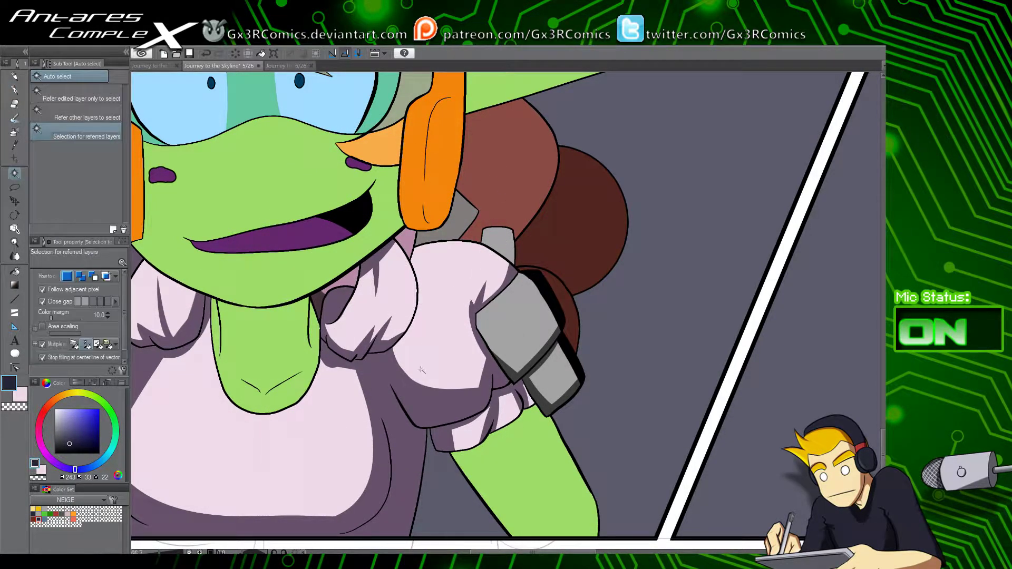
{"action": "left_click", "coordinate": [423, 367]}
{"action": "key", "text": "p"}
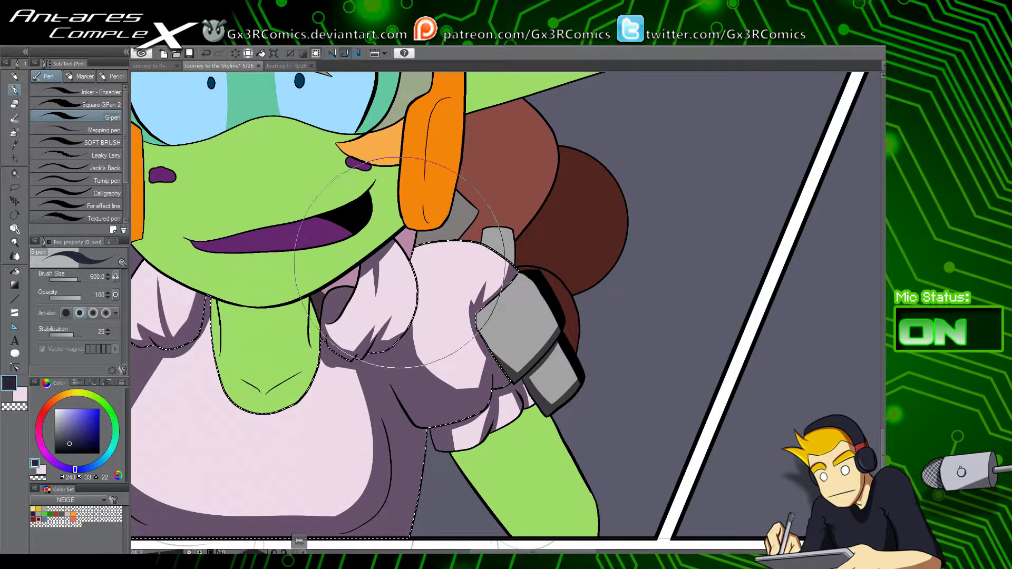
Step: Auto-select the darker pink inner collar beside the neck, shade it with the G-pen, and clear the selection
{"action": "key", "text": "w"}
{"action": "left_click", "coordinate": [409, 256]}
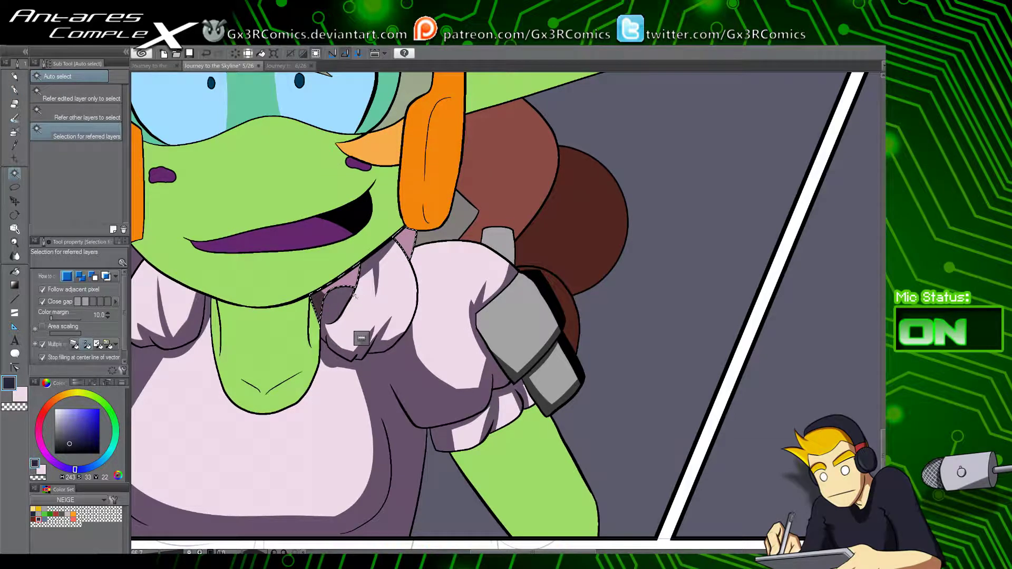
{"action": "key", "text": "p"}
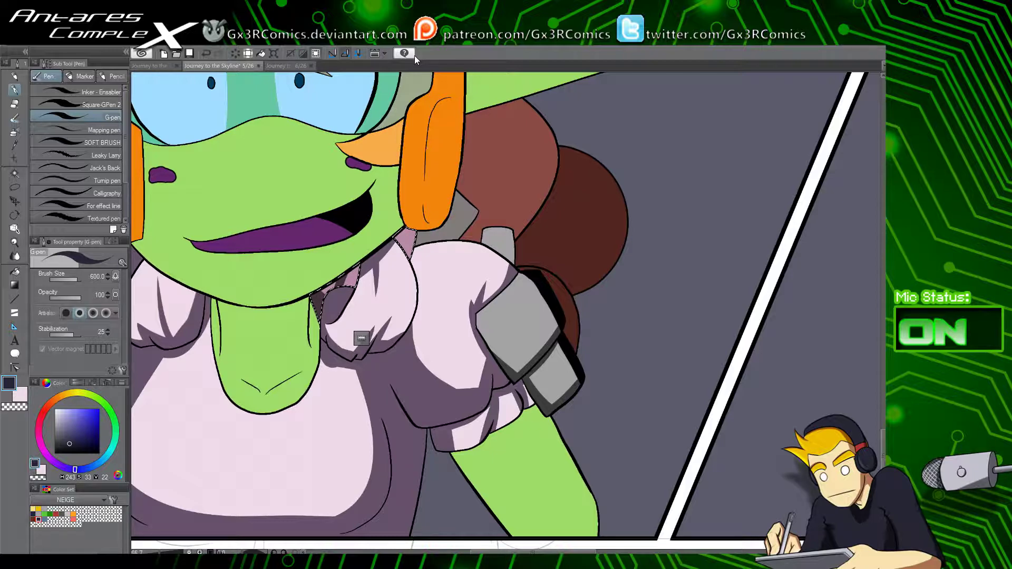
{"action": "left_click_drag", "start_coordinate": [277, 337], "coordinate": [380, 303]}
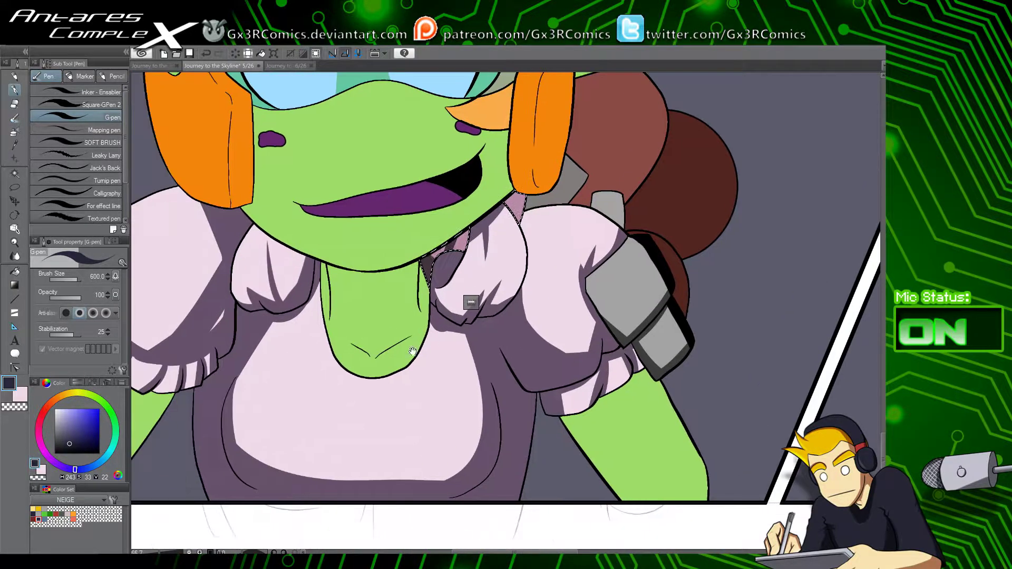
{"action": "left_click_drag", "start_coordinate": [302, 364], "coordinate": [353, 376]}
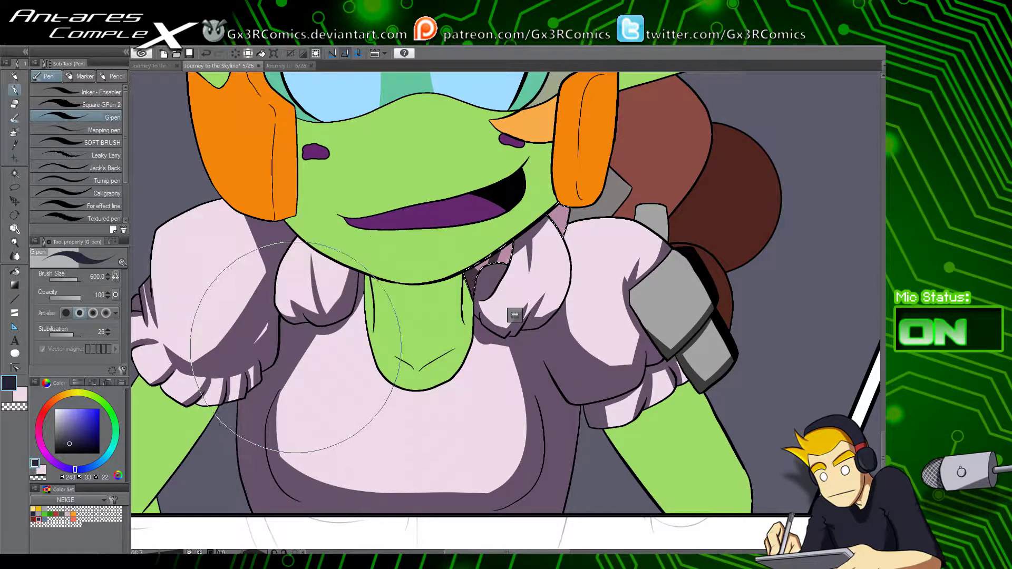
{"action": "key", "text": "ctrl+d"}
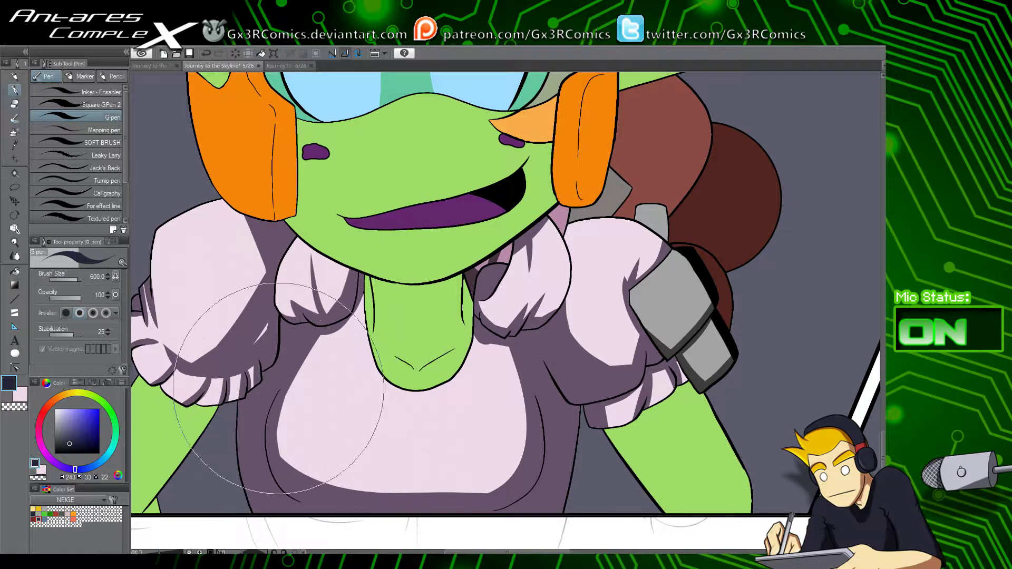
{"action": "left_click_drag", "start_coordinate": [265, 419], "coordinate": [361, 395]}
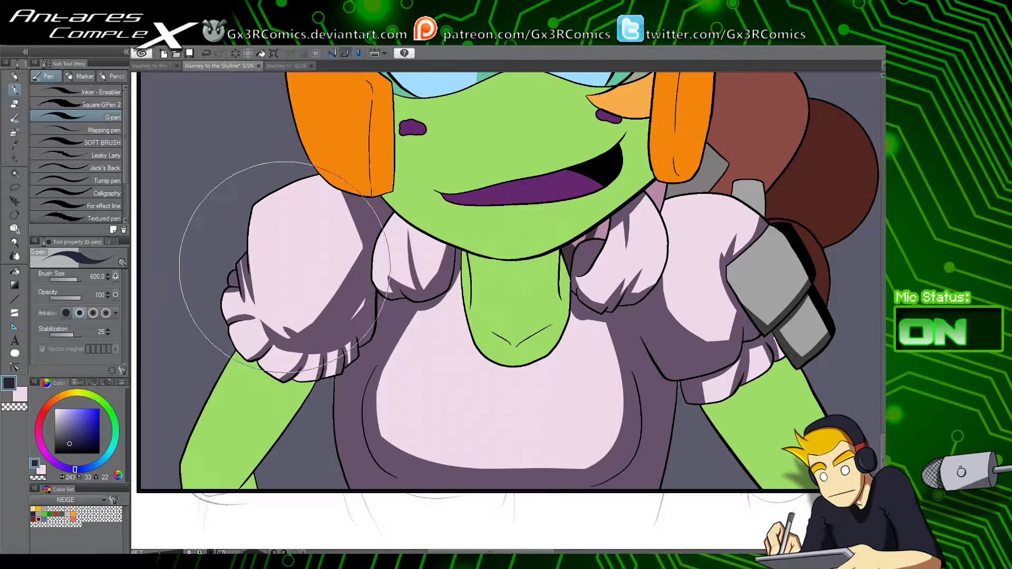
{"action": "left_click_drag", "start_coordinate": [358, 208], "coordinate": [334, 284]}
{"action": "key", "text": "w"}
{"action": "left_click", "coordinate": [315, 287]}
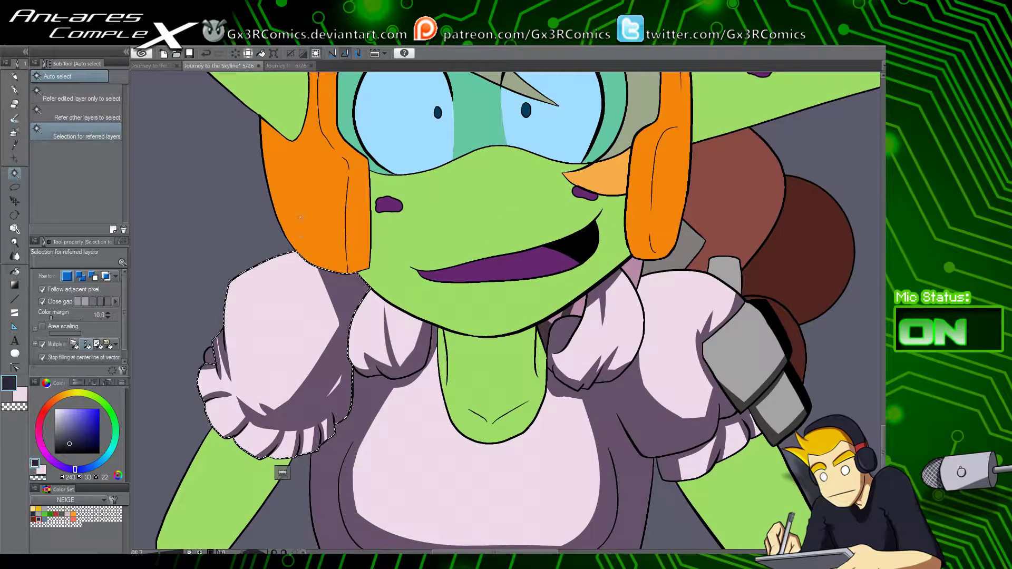
{"action": "key", "text": "p"}
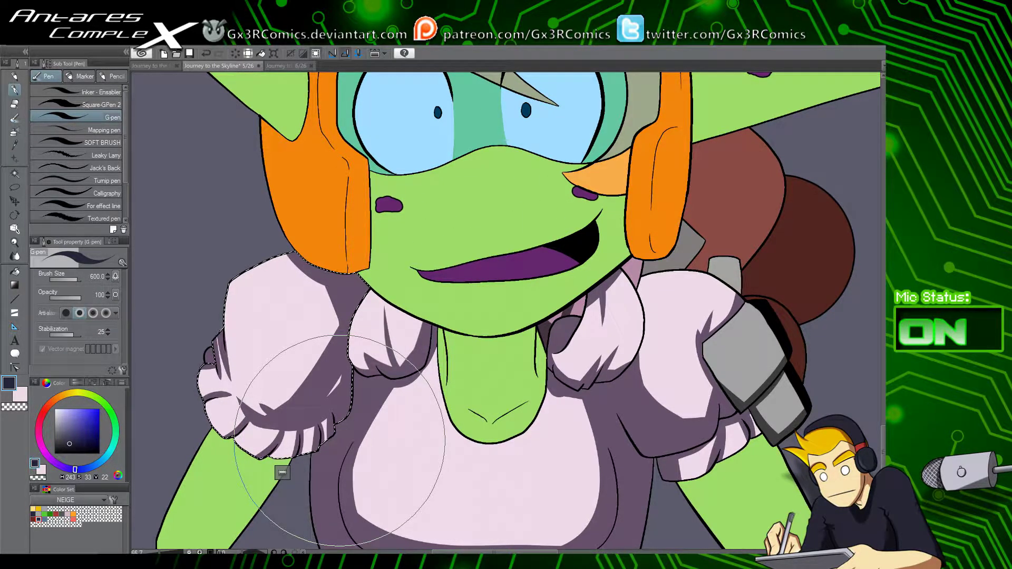
{"action": "mouse_move", "coordinate": [389, 260]}
{"action": "left_mouse_down"}
{"action": "mouse_move", "coordinate": [327, 377]}
{"action": "mouse_move", "coordinate": [270, 312]}
{"action": "left_mouse_up"}
Step: Auto-select the green face and paint a thin G-pen shadow along the jawline and chin up to the right cheek, redoing the right-hand stroke
{"action": "key", "text": "w"}
{"action": "left_click", "coordinate": [336, 383]}
{"action": "key", "text": "p"}
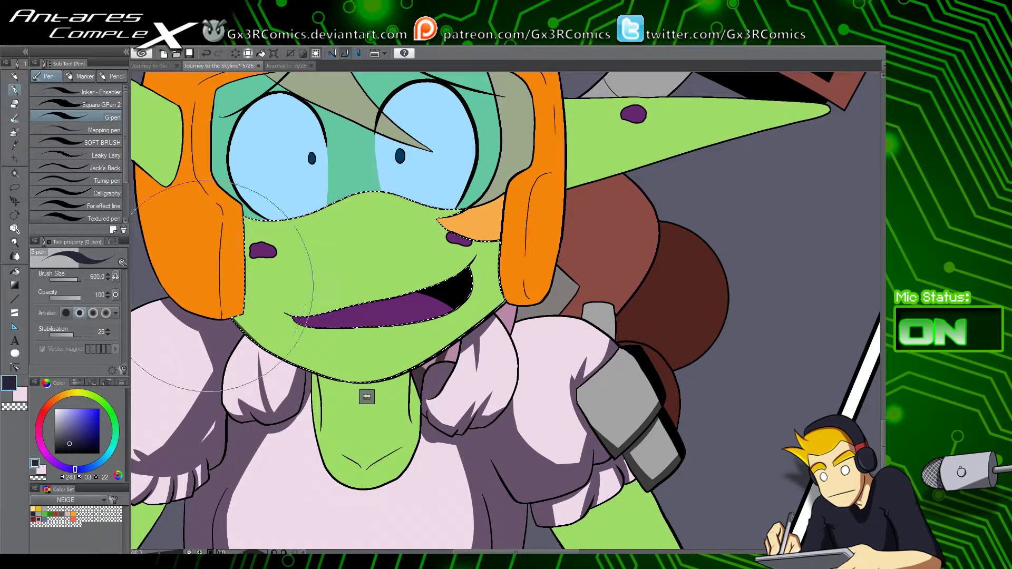
{"action": "mouse_move", "coordinate": [222, 288]}
{"action": "left_mouse_down"}
{"action": "mouse_move", "coordinate": [238, 326]}
{"action": "mouse_move", "coordinate": [311, 377]}
{"action": "left_mouse_up"}
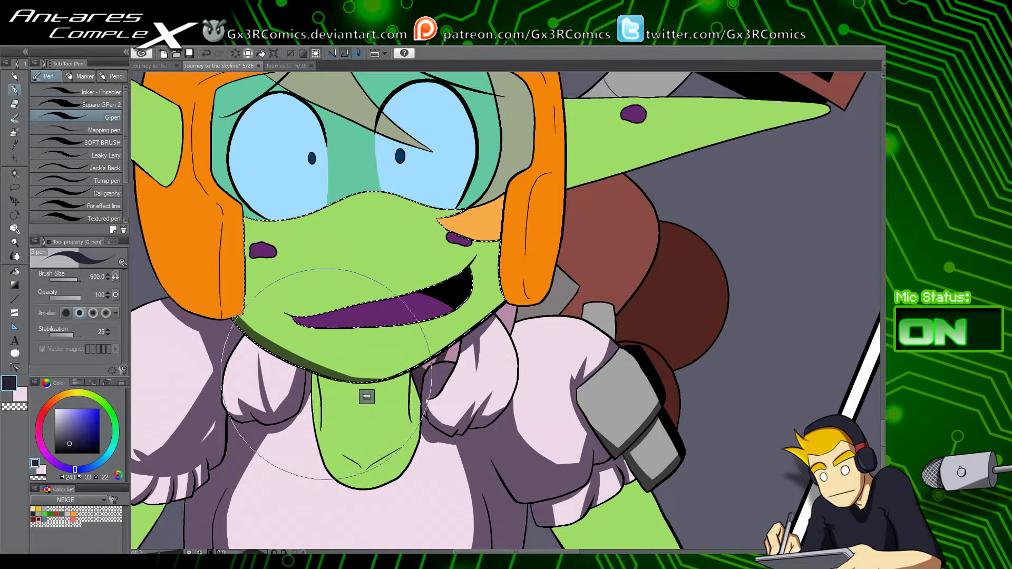
{"action": "left_click_drag", "start_coordinate": [337, 393], "coordinate": [562, 270]}
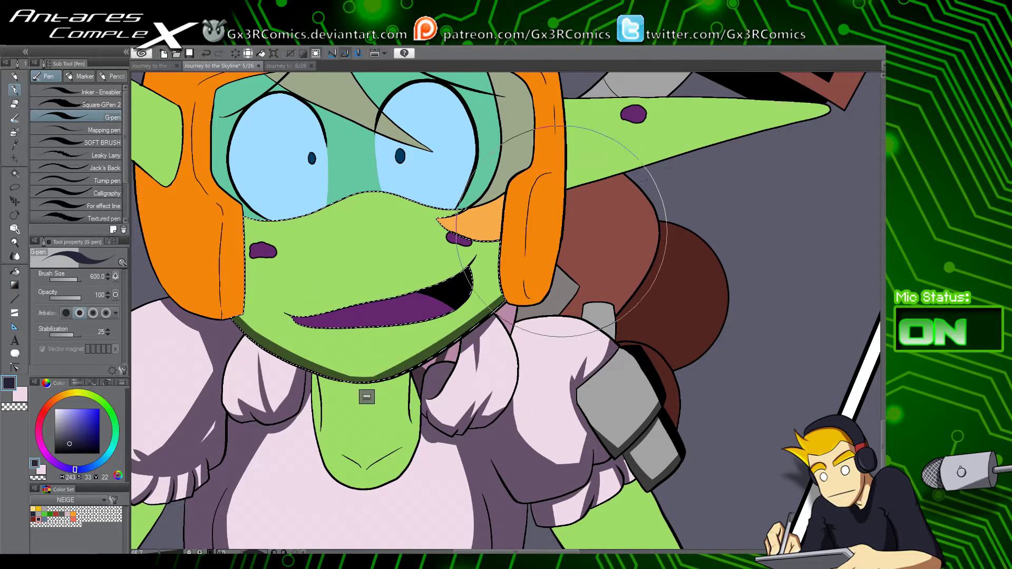
{"action": "key", "text": "ctrl+z"}
{"action": "left_click_drag", "start_coordinate": [359, 381], "coordinate": [504, 296]}
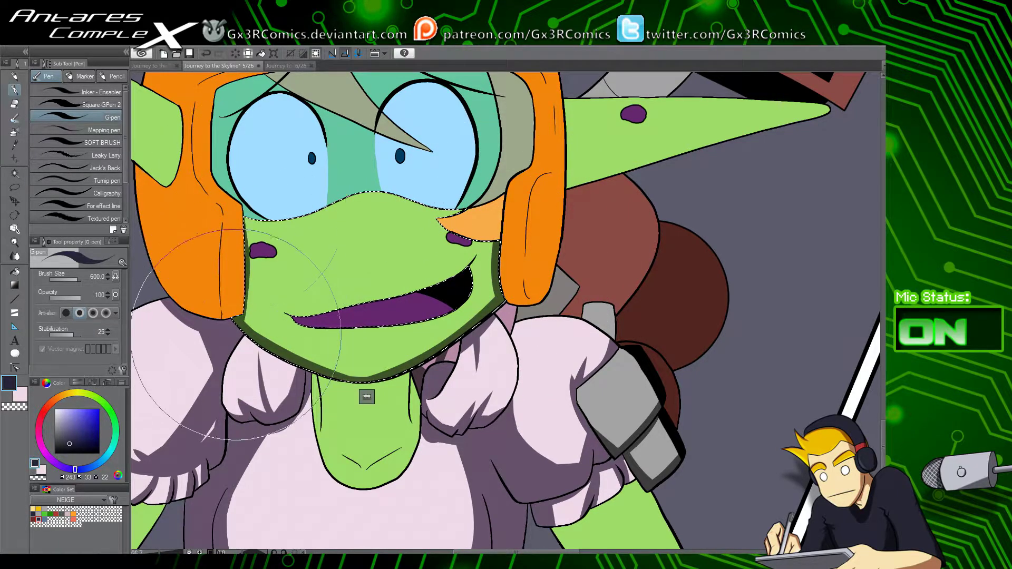
Step: Paint G-pen shadow along the face's left edge and beneath the orange hair tuft on the right cheek, redoing the cheek stroke
{"action": "left_click_drag", "start_coordinate": [244, 206], "coordinate": [256, 321]}
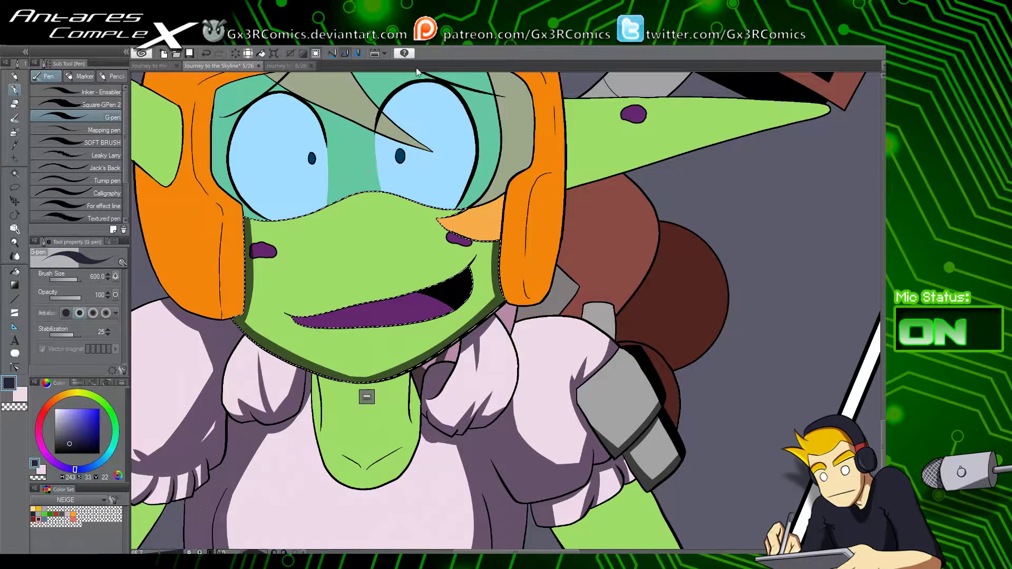
{"action": "left_click_drag", "start_coordinate": [271, 253], "coordinate": [284, 335]}
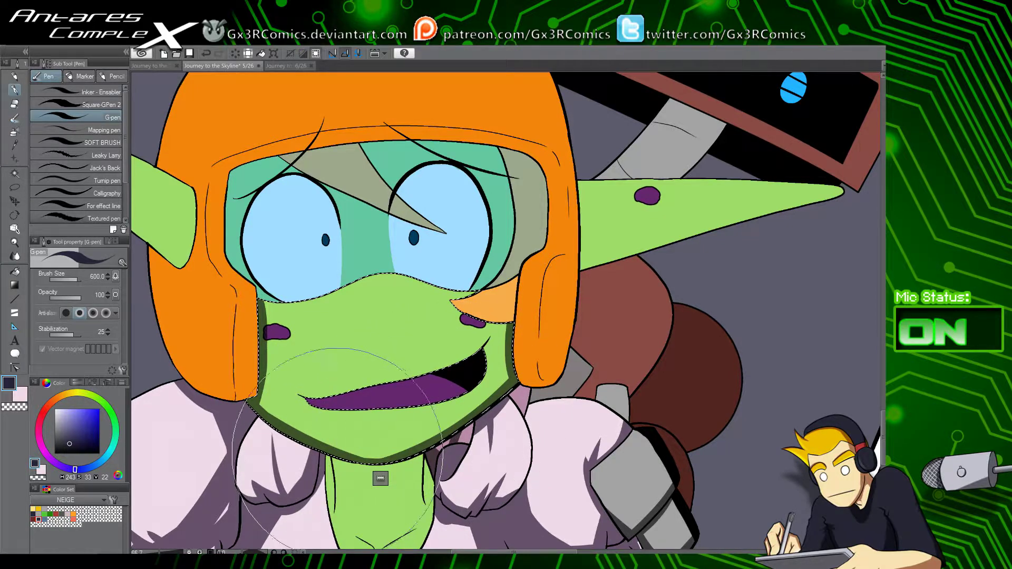
{"action": "left_click_drag", "start_coordinate": [454, 277], "coordinate": [398, 329]}
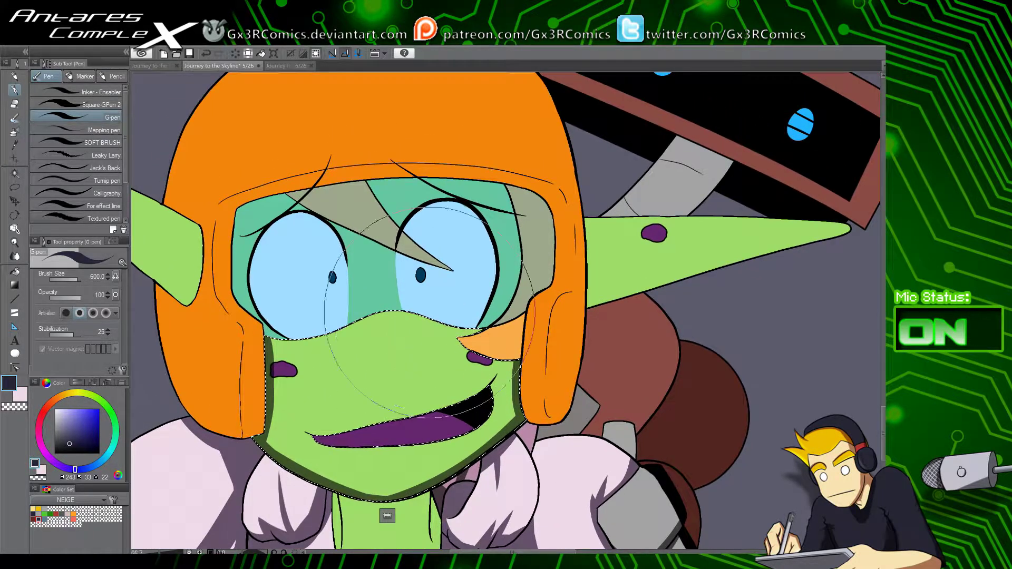
{"action": "key", "text": "w"}
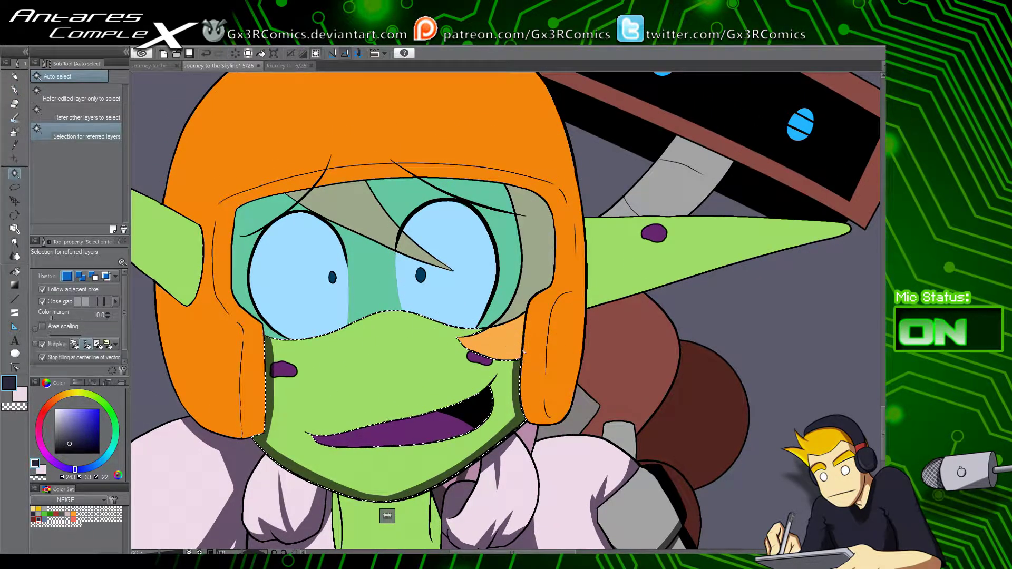
{"action": "key", "text": "p"}
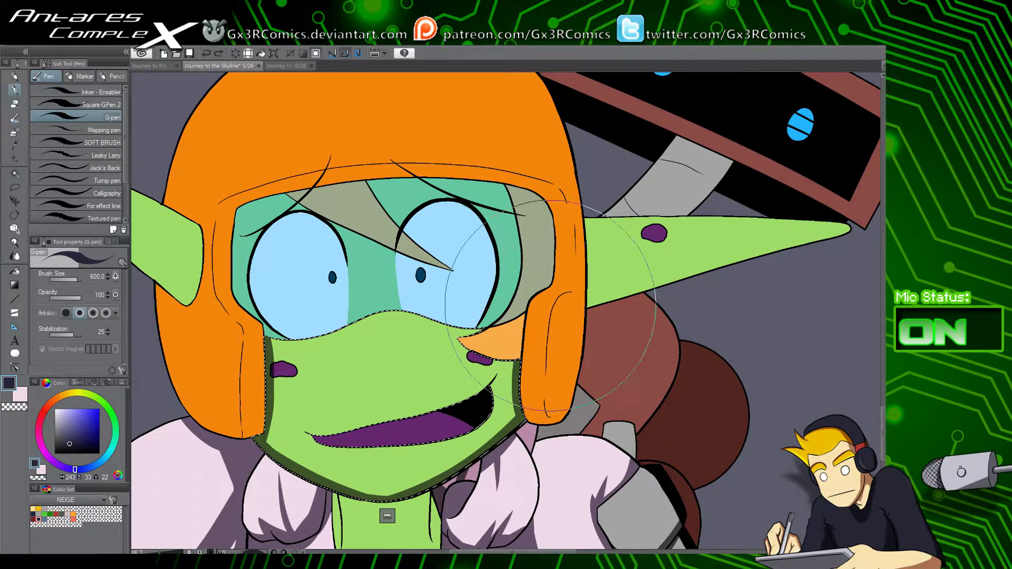
{"action": "left_click_drag", "start_coordinate": [527, 364], "coordinate": [453, 360]}
{"action": "key", "text": "ctrl+z"}
{"action": "left_click_drag", "start_coordinate": [530, 362], "coordinate": [451, 360]}
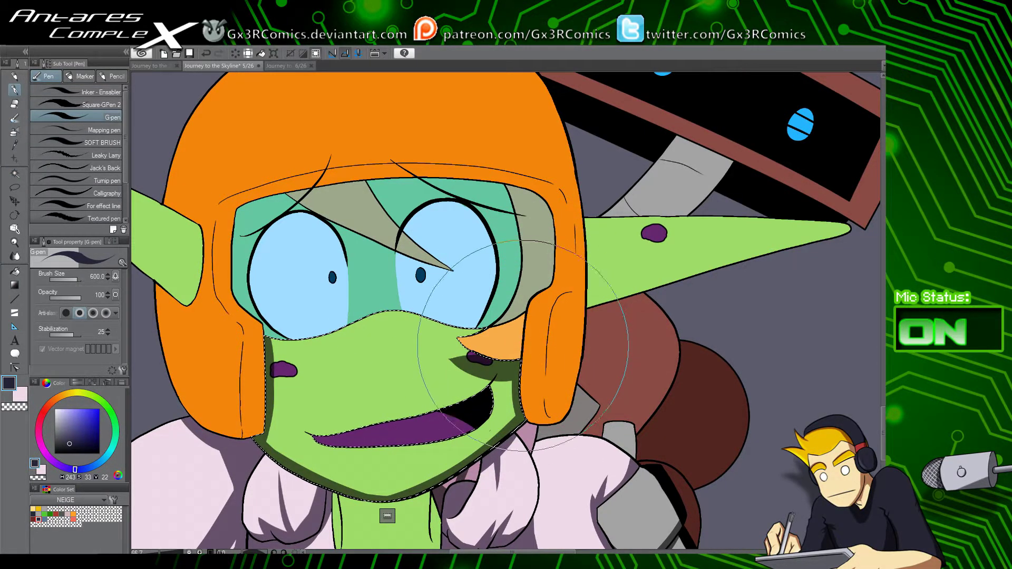
Step: Auto-select the goggle and eye areas and paint a G-pen cast shadow beneath the hair strand crossing the eyes, redoing the first stroke
{"action": "left_click_drag", "start_coordinate": [284, 270], "coordinate": [290, 347]}
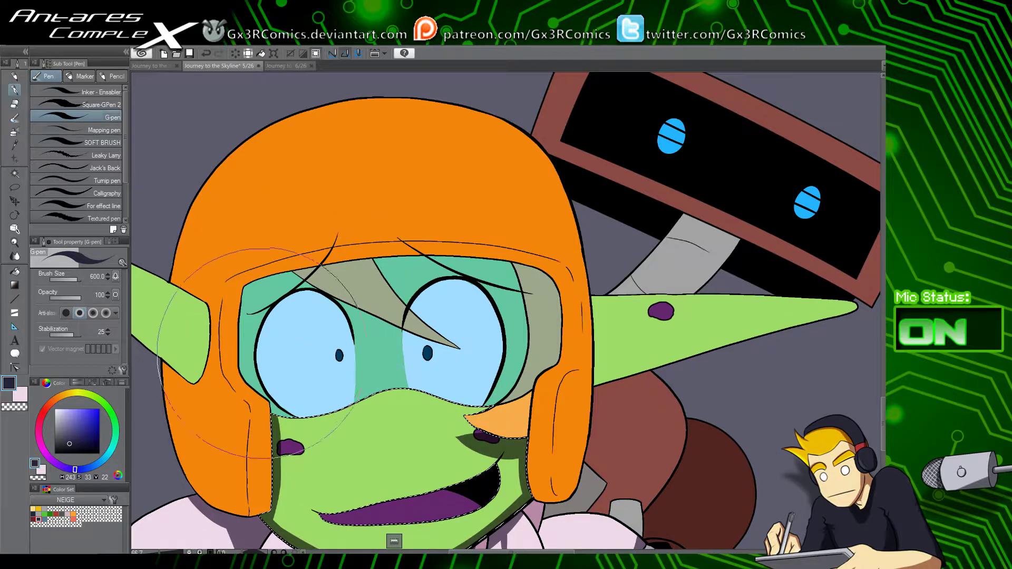
{"action": "key", "text": "w"}
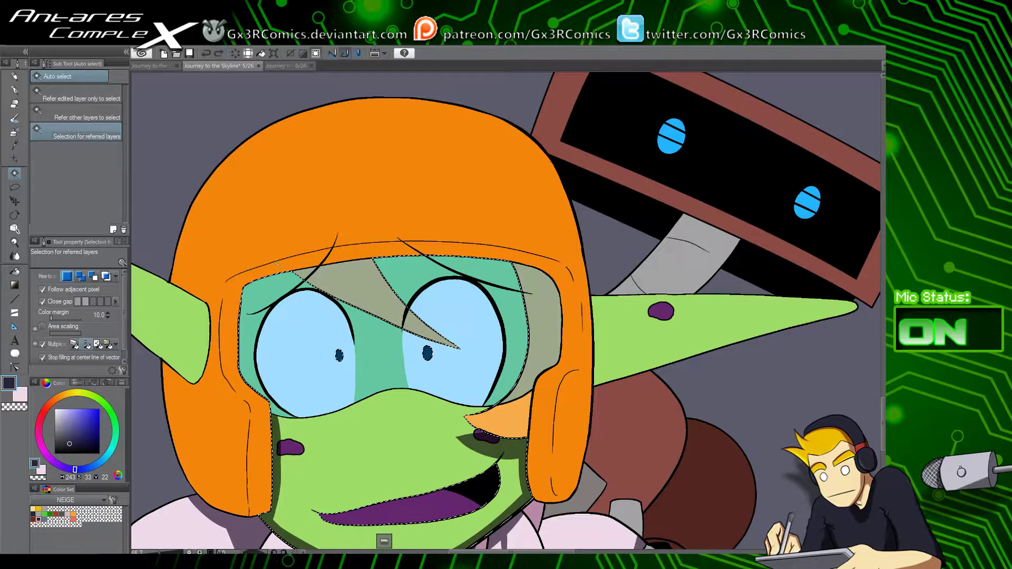
{"action": "key", "text": "p"}
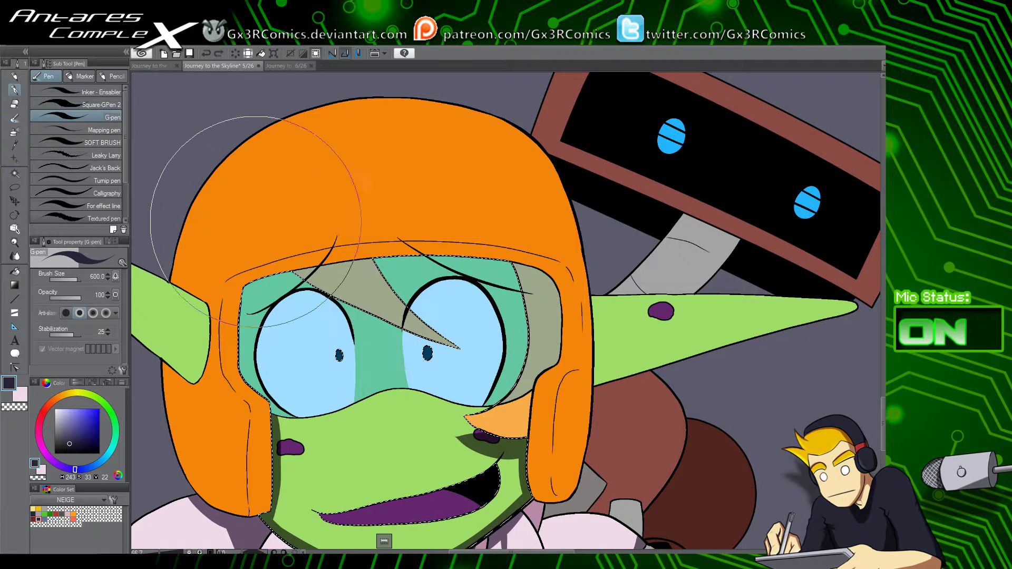
{"action": "mouse_move", "coordinate": [256, 221]}
{"action": "left_mouse_down"}
{"action": "mouse_move", "coordinate": [393, 332]}
{"action": "mouse_move", "coordinate": [455, 345]}
{"action": "left_mouse_up"}
{"action": "key", "text": "ctrl+z"}
{"action": "key", "text": "w"}
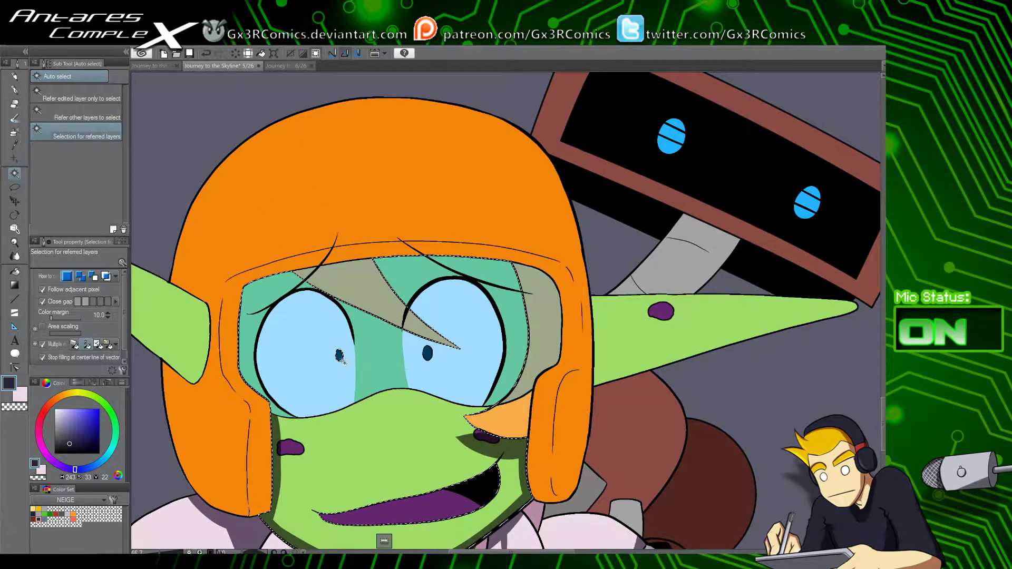
{"action": "key", "text": "p"}
{"action": "left_click_drag", "start_coordinate": [271, 231], "coordinate": [480, 349]}
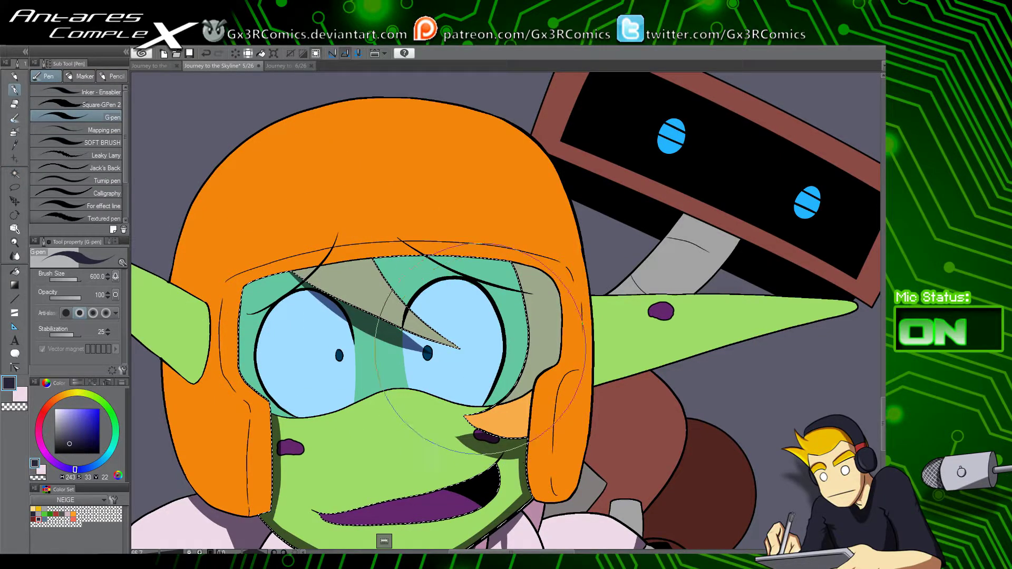
{"action": "left_click_drag", "start_coordinate": [245, 232], "coordinate": [479, 366]}
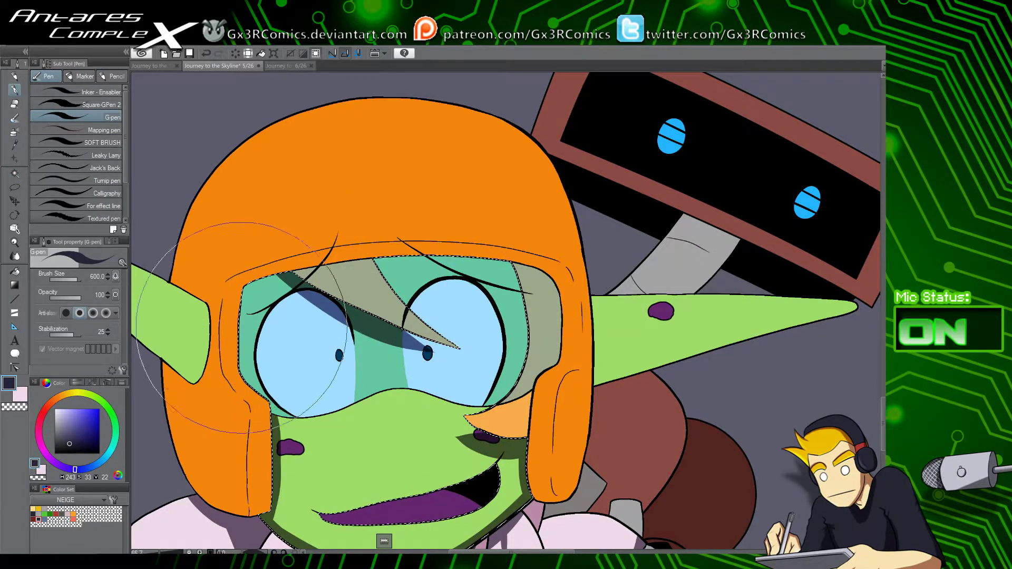
Step: Darken the inner rim of the teal goggles around both eyes with the Soft airbrush at size 250
{"action": "key", "text": "b"}
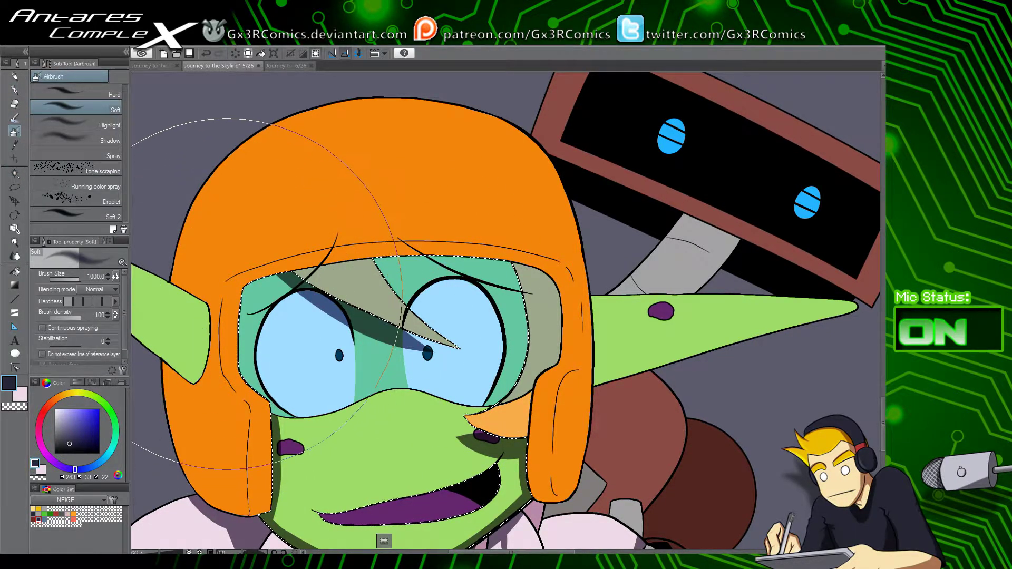
{"action": "key", "text": "bracketleft"}
{"action": "key", "text": "bracketleft"}
{"action": "key", "text": "bracketleft"}
{"action": "key", "text": "bracketleft"}
{"action": "key", "text": "bracketleft"}
{"action": "key", "text": "bracketleft"}
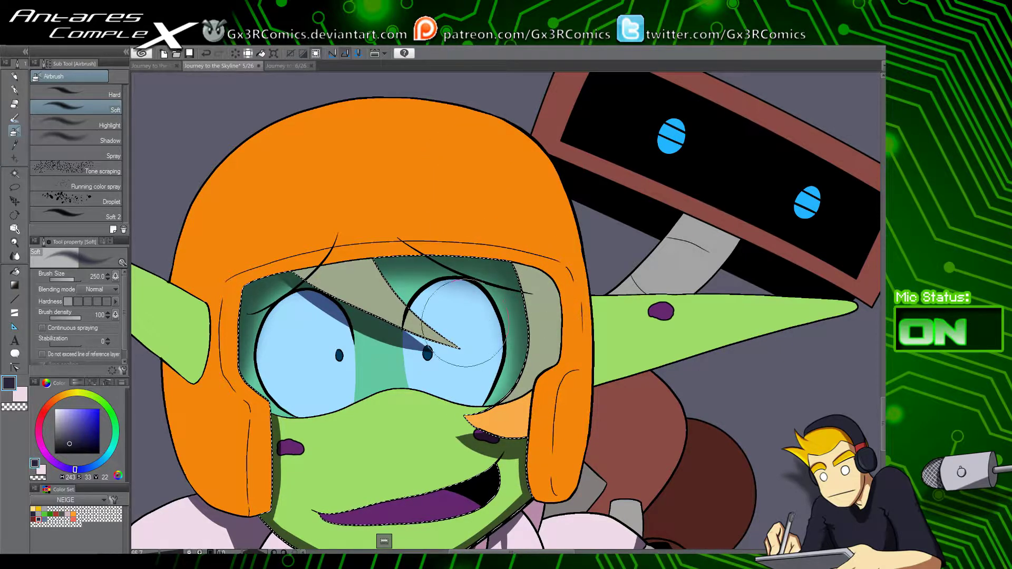
{"action": "key", "text": "p"}
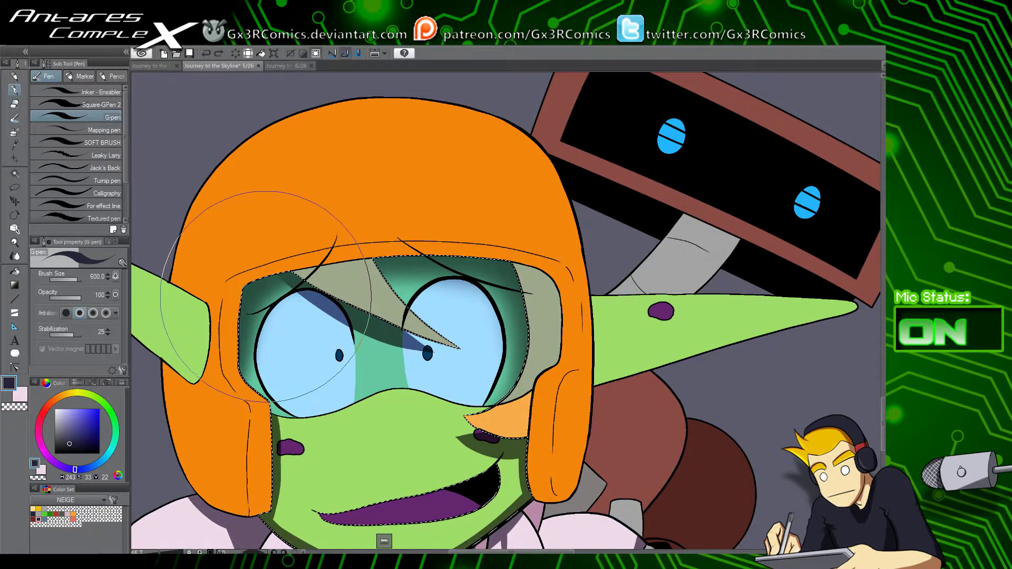
{"action": "key", "text": "b"}
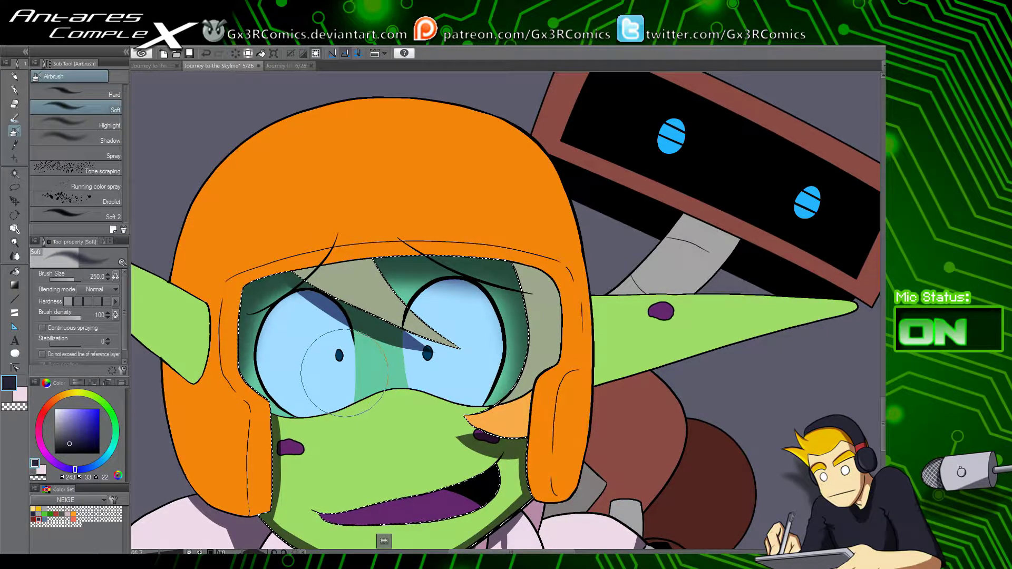
{"action": "key", "text": "p"}
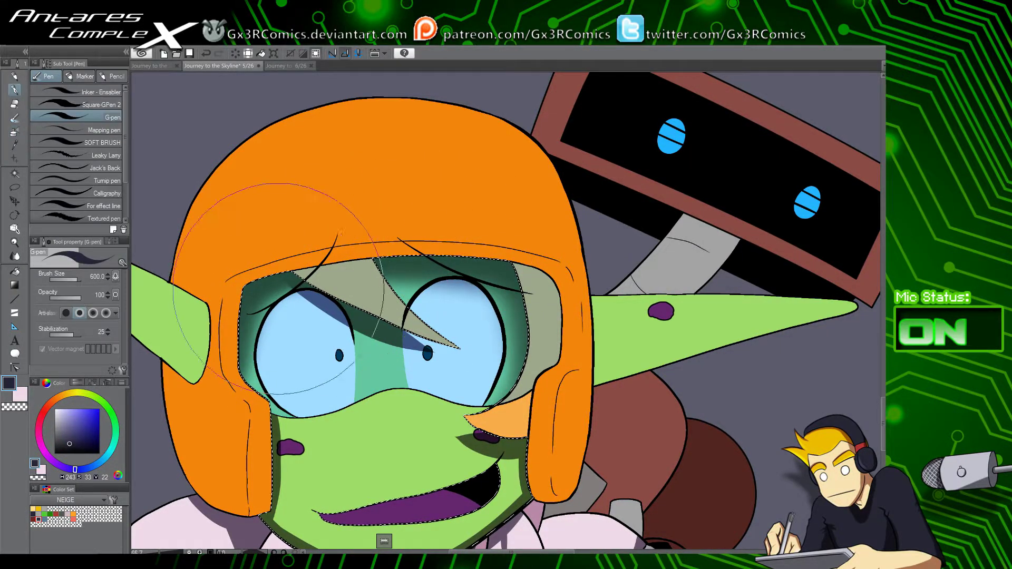
{"action": "key", "text": "p"}
{"action": "key", "text": "p"}
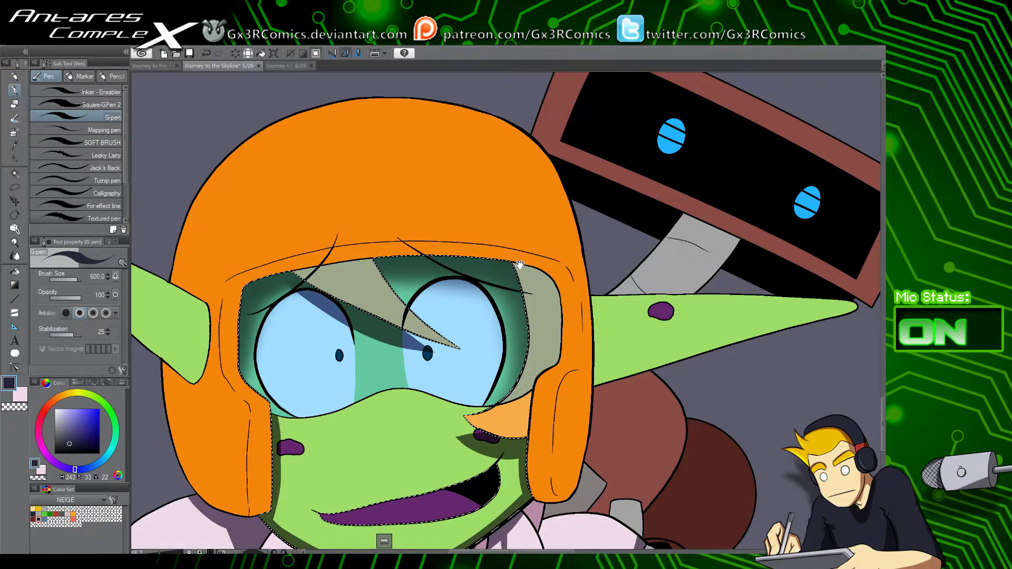
Step: Auto-select the orange helmet and paint G-pen shadow along the bottom and outer edge of the right ear flap
{"action": "scroll", "coordinate": [519, 263], "scroll_direction": "down", "scroll_amount": 3}
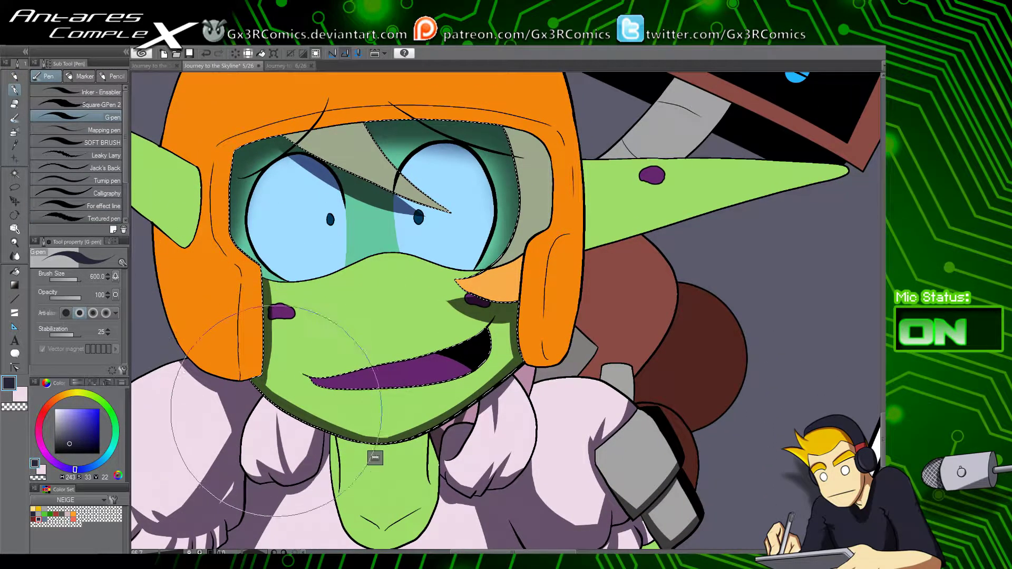
{"action": "left_click_drag", "start_coordinate": [345, 419], "coordinate": [310, 397]}
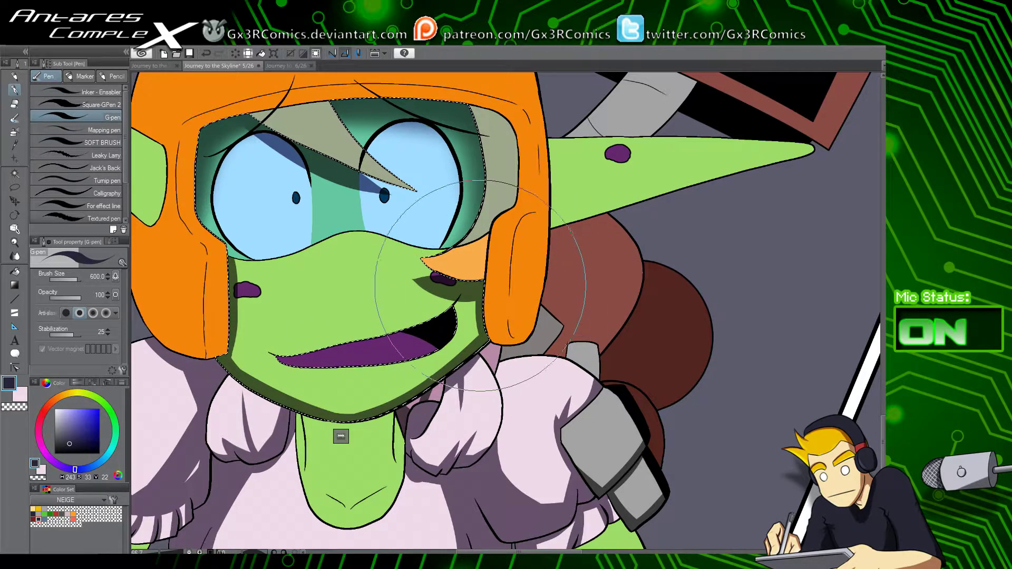
{"action": "left_click_drag", "start_coordinate": [506, 266], "coordinate": [497, 303]}
{"action": "key", "text": "w"}
{"action": "left_click", "coordinate": [513, 363]}
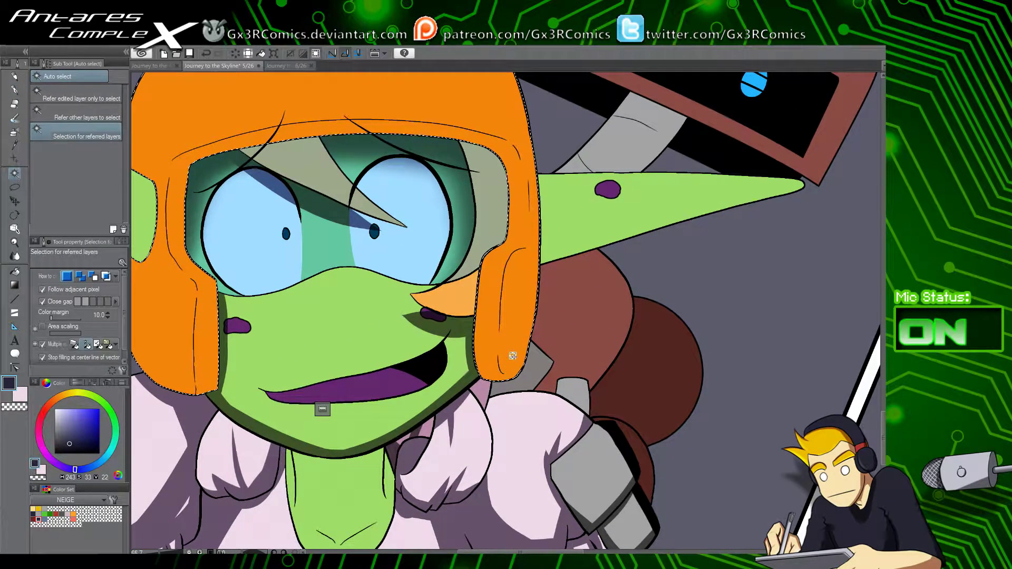
{"action": "key", "text": "p"}
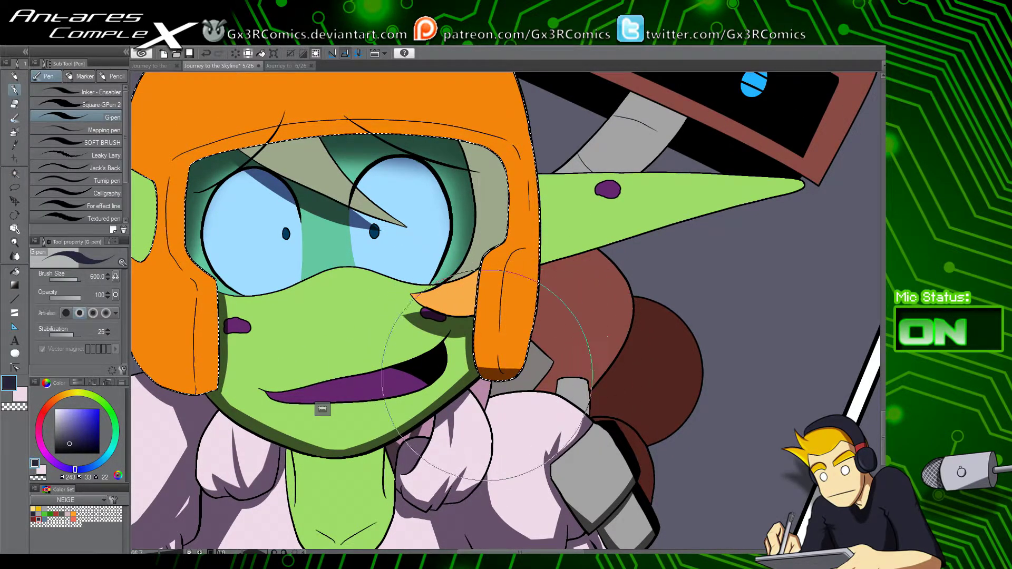
{"action": "mouse_move", "coordinate": [487, 376]}
{"action": "left_mouse_down"}
{"action": "mouse_move", "coordinate": [565, 279]}
{"action": "mouse_move", "coordinate": [536, 342]}
{"action": "mouse_move", "coordinate": [552, 242]}
{"action": "left_mouse_up"}
{"action": "left_click_drag", "start_coordinate": [487, 423], "coordinate": [541, 264]}
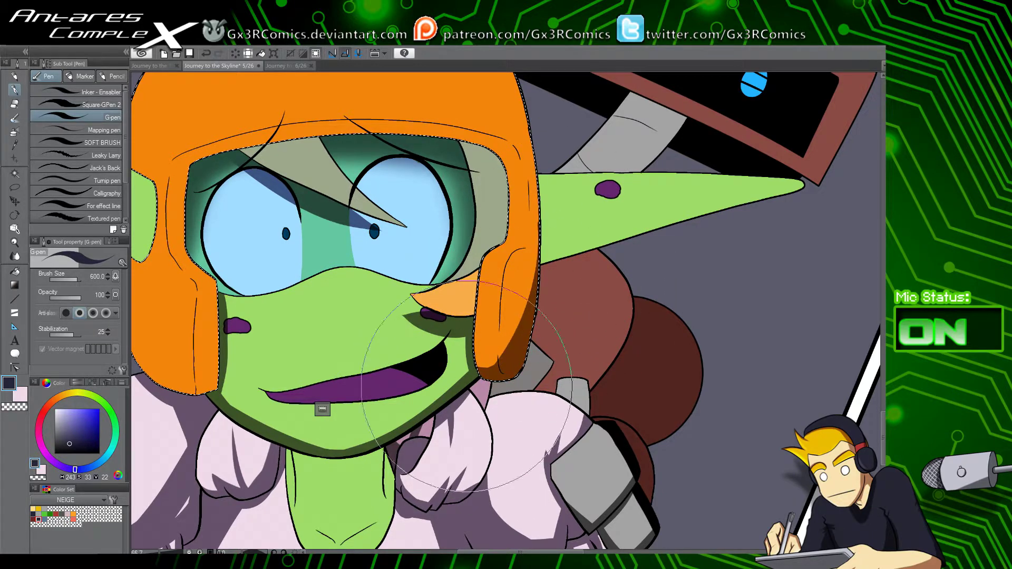
Step: Paint G-pen shadow along the bottom and inner edge of the helmet's left ear flap
{"action": "left_click_drag", "start_coordinate": [390, 401], "coordinate": [554, 363]}
{"action": "left_click_drag", "start_coordinate": [372, 372], "coordinate": [289, 309]}
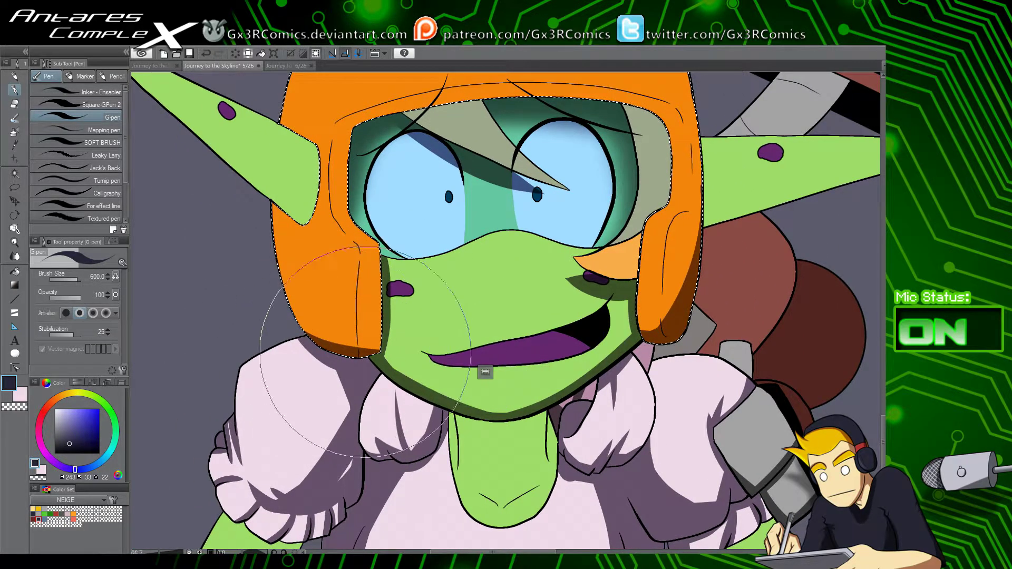
{"action": "left_click_drag", "start_coordinate": [410, 227], "coordinate": [362, 405]}
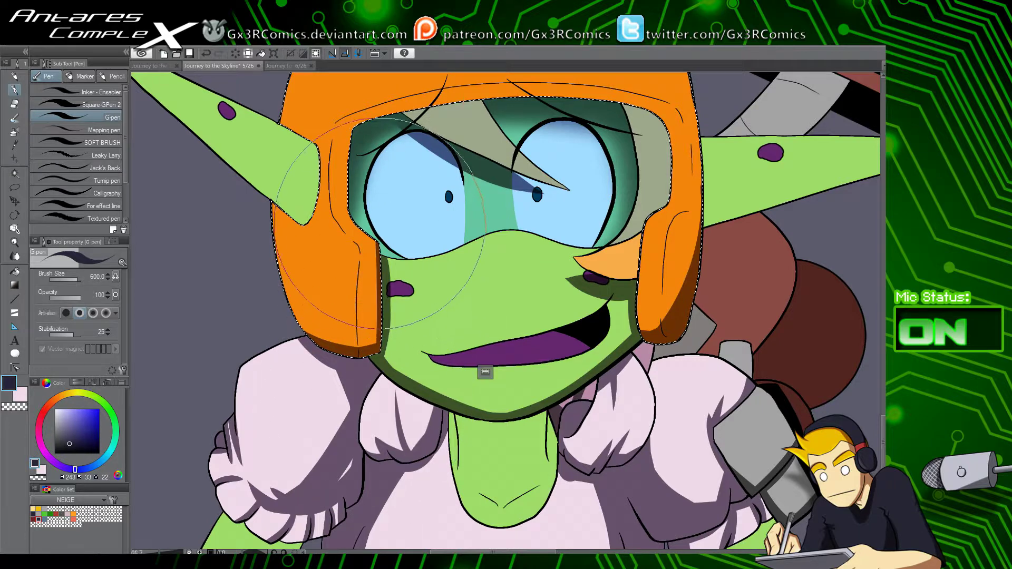
{"action": "left_click_drag", "start_coordinate": [635, 363], "coordinate": [538, 396]}
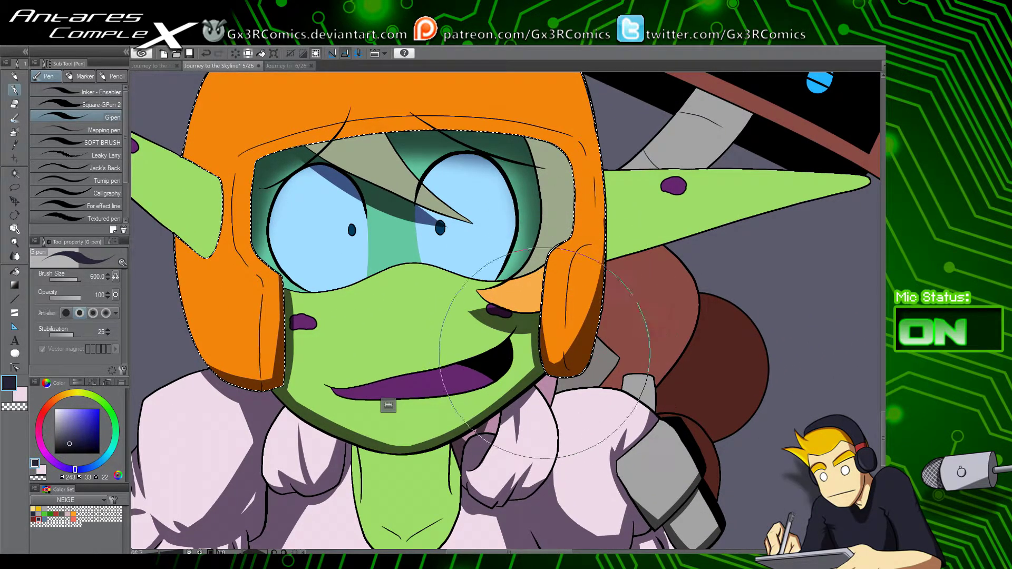
Step: Paint a dark G-pen shadow band along the helmet brim above the goggles, redoing the first strokes and trimming with the transparent color
{"action": "mouse_move", "coordinate": [519, 343]}
{"action": "left_mouse_down"}
{"action": "mouse_move", "coordinate": [492, 398]}
{"action": "mouse_move", "coordinate": [488, 457]}
{"action": "mouse_move", "coordinate": [595, 491]}
{"action": "left_mouse_up"}
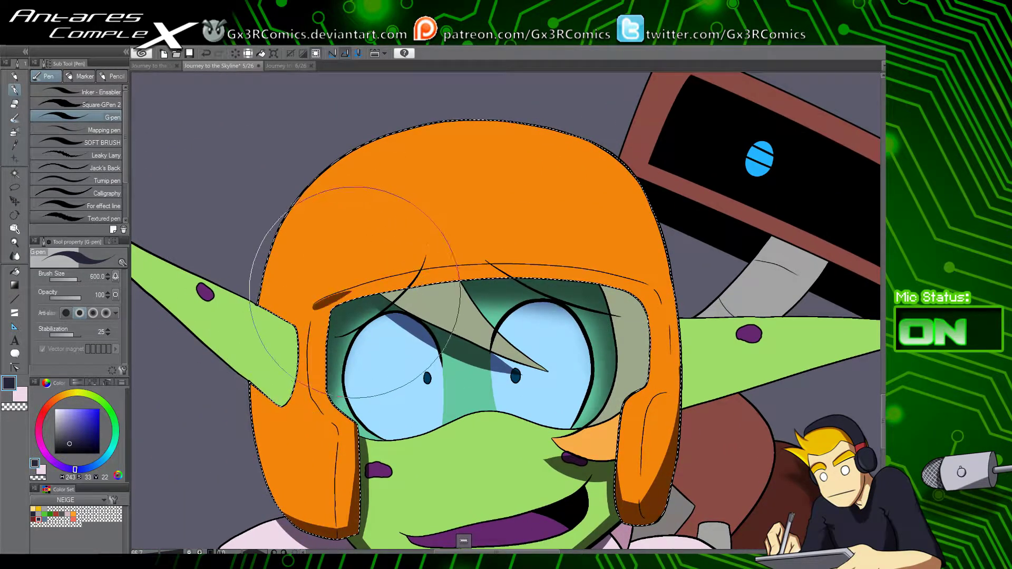
{"action": "key", "text": "ctrl+z"}
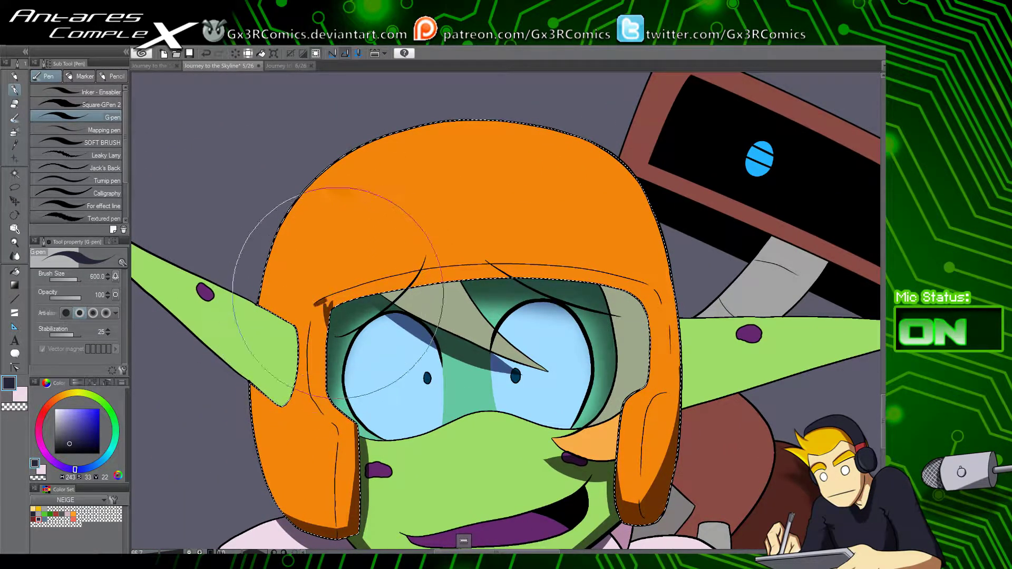
{"action": "key", "text": "ctrl+z"}
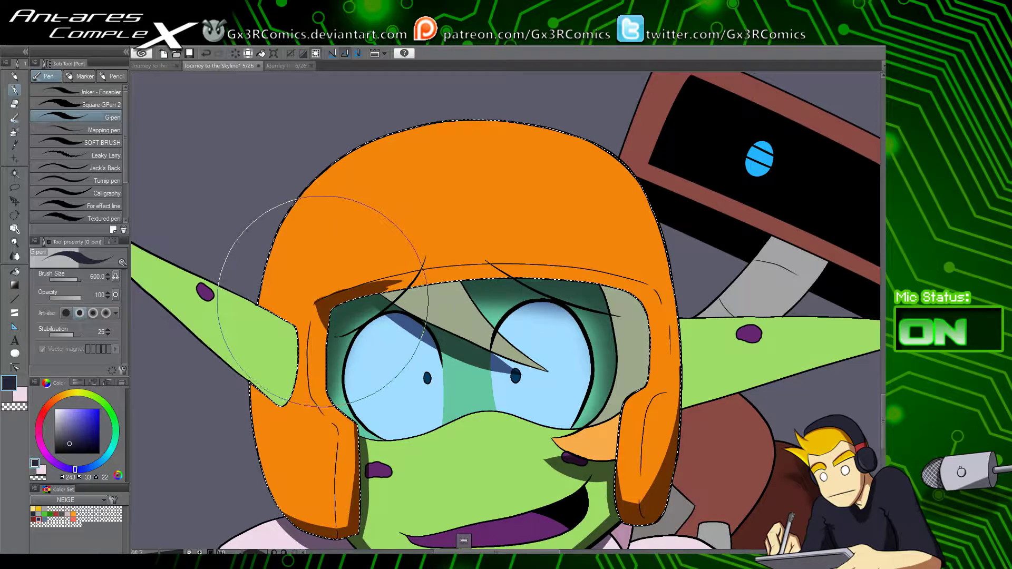
{"action": "key", "text": "c"}
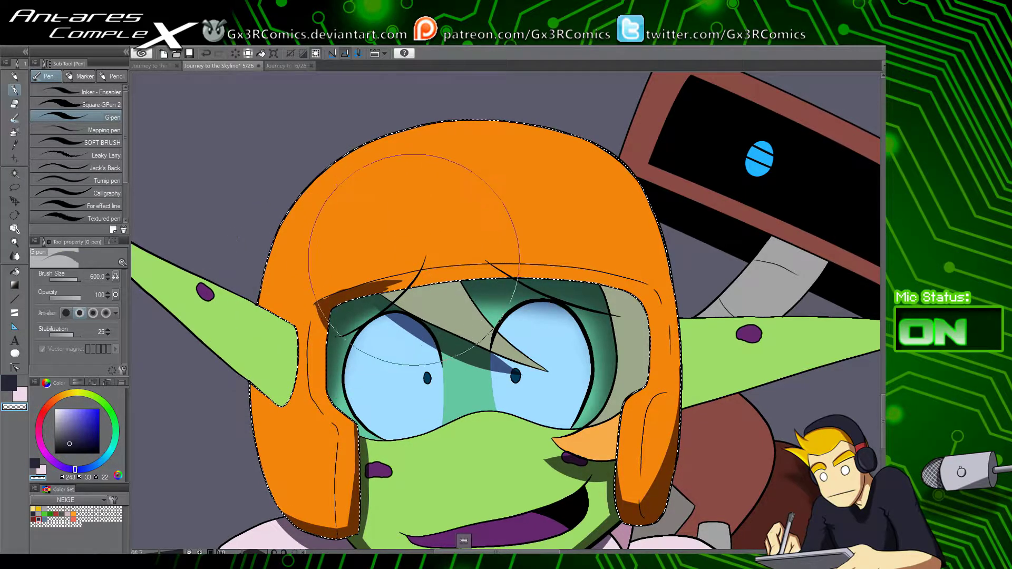
{"action": "key", "text": "x"}
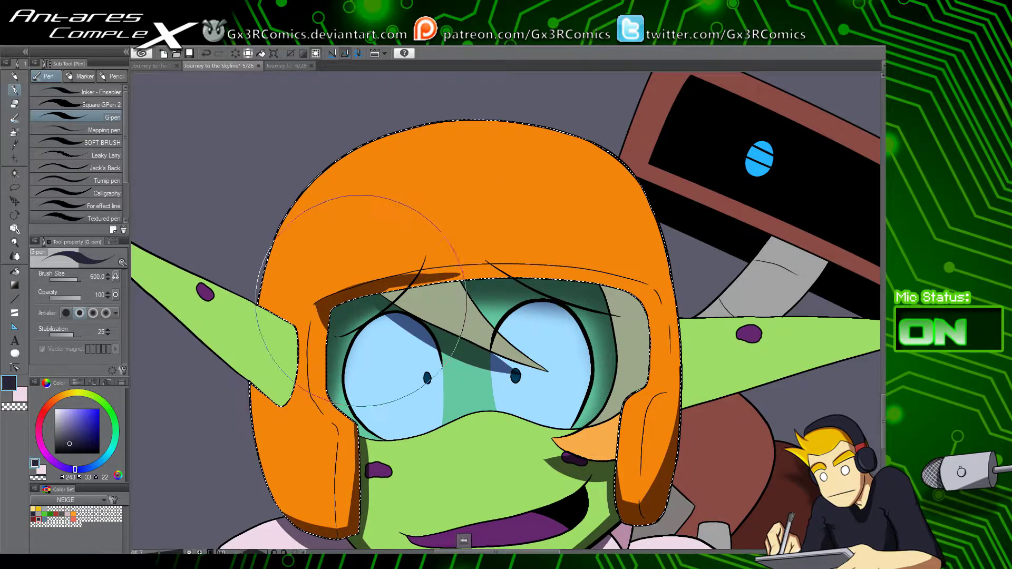
{"action": "left_click_drag", "start_coordinate": [389, 283], "coordinate": [507, 271]}
{"action": "left_click_drag", "start_coordinate": [420, 282], "coordinate": [585, 281]}
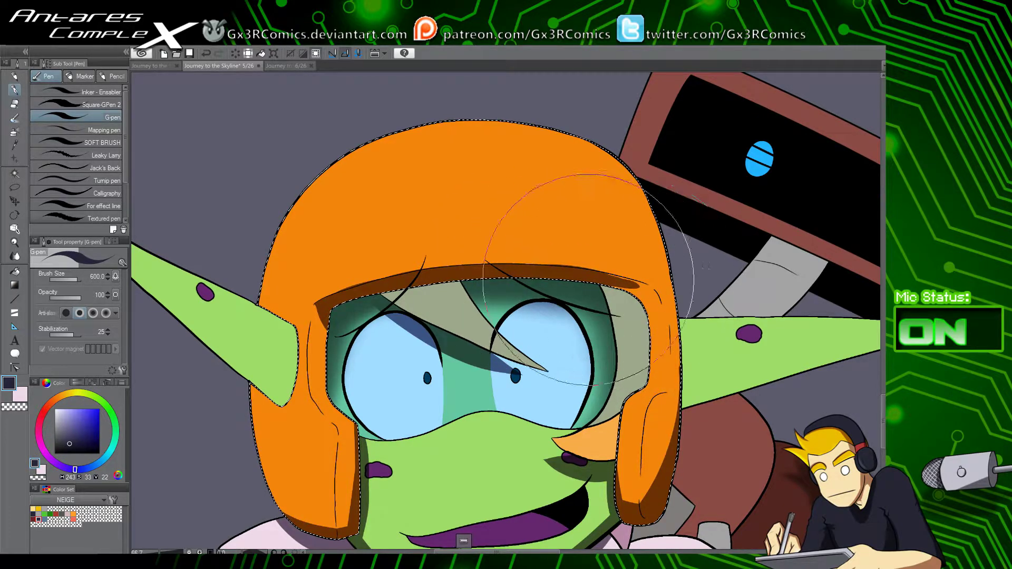
Step: Refine the brim shadow's ends at both upper corners of the helmet opening, using the transparent color to clean the edges
{"action": "scroll", "coordinate": [632, 295], "scroll_direction": "up", "scroll_amount": 1}
{"action": "left_click_drag", "start_coordinate": [681, 336], "coordinate": [583, 326]}
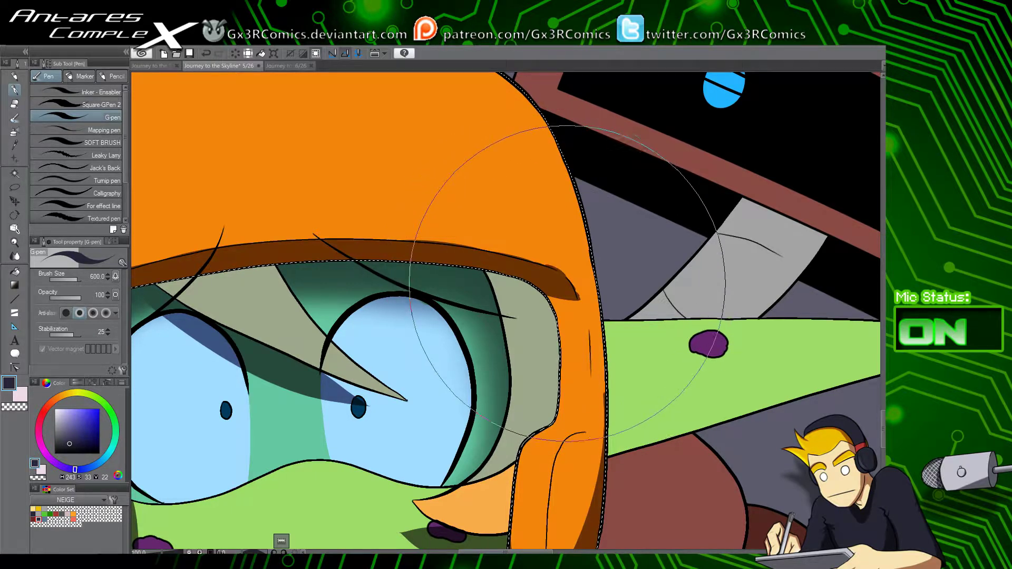
{"action": "key", "text": "c"}
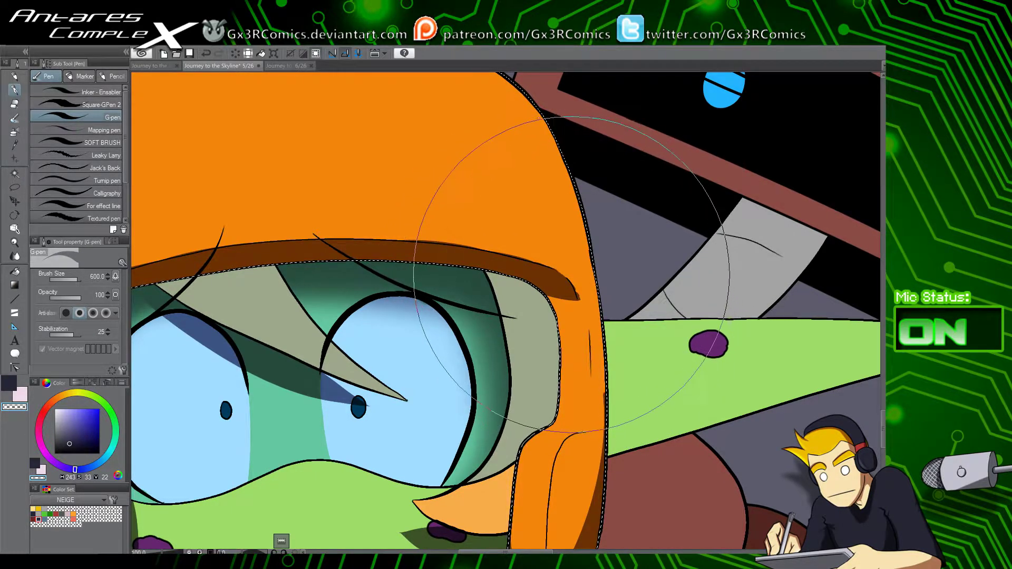
{"action": "left_click_drag", "start_coordinate": [449, 393], "coordinate": [552, 401]}
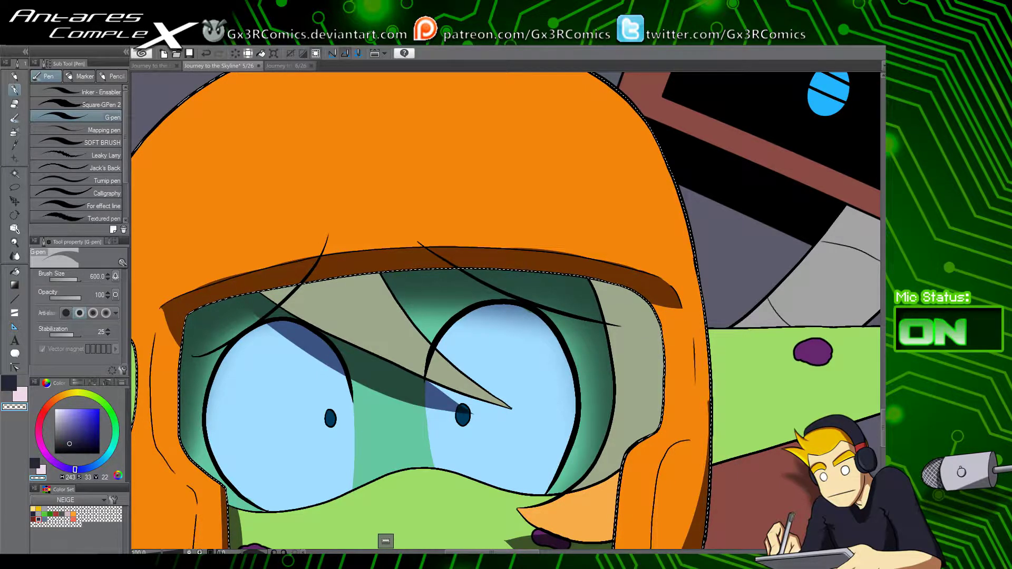
{"action": "left_click_drag", "start_coordinate": [498, 394], "coordinate": [666, 328]}
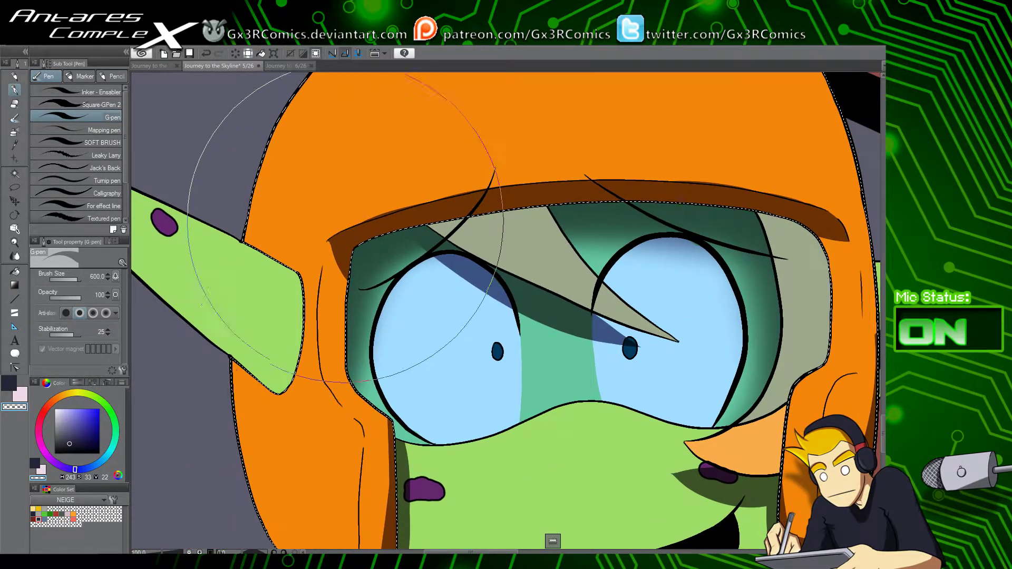
{"action": "key", "text": "c"}
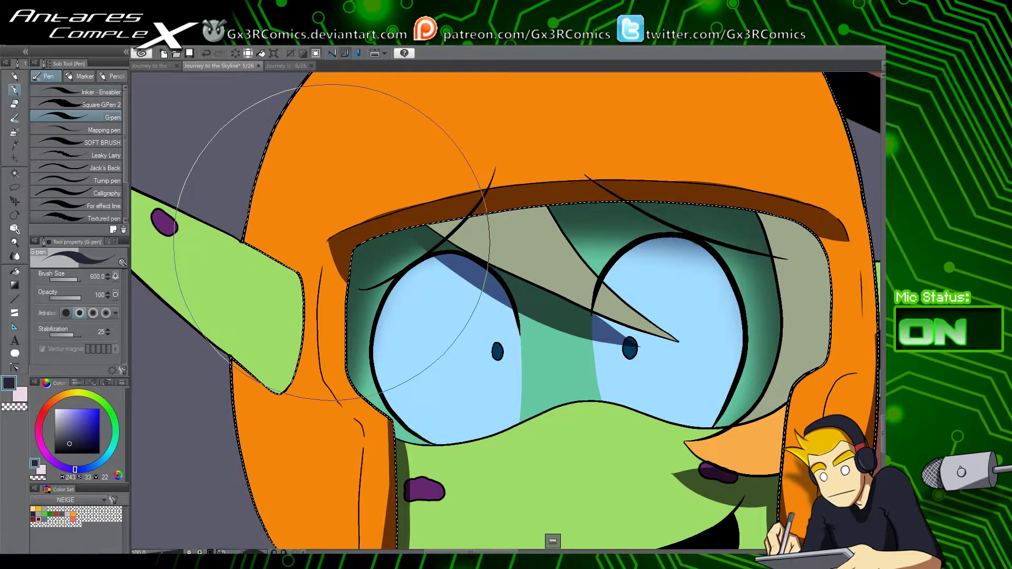
{"action": "key", "text": "c"}
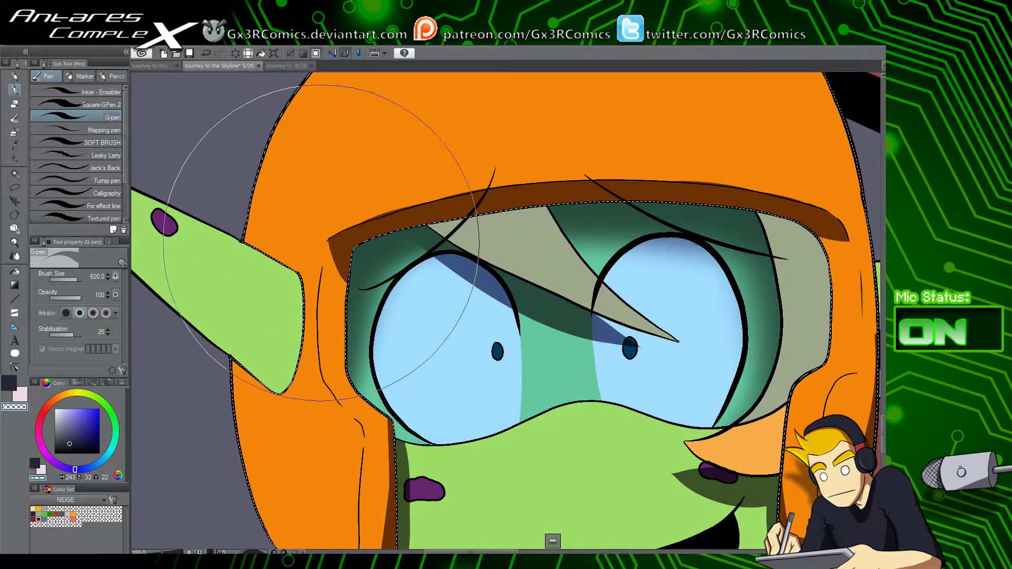
{"action": "left_click_drag", "start_coordinate": [650, 195], "coordinate": [395, 224]}
{"action": "mouse_move", "coordinate": [580, 350]}
{"action": "left_mouse_down"}
{"action": "mouse_move", "coordinate": [570, 336]}
{"action": "mouse_move", "coordinate": [572, 269]}
{"action": "mouse_move", "coordinate": [589, 267]}
{"action": "mouse_move", "coordinate": [570, 313]}
{"action": "left_mouse_up"}
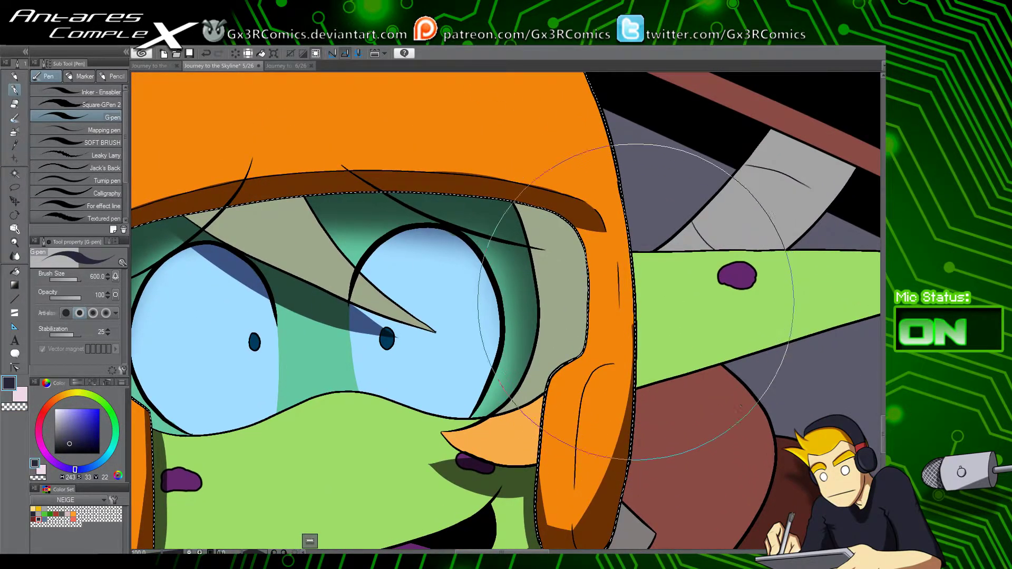
Step: Rework the G-pen shadow along the bottom and inner edge of the helmet's left ear flap, alternating with the transparent color
{"action": "left_click_drag", "start_coordinate": [529, 456], "coordinate": [756, 314]}
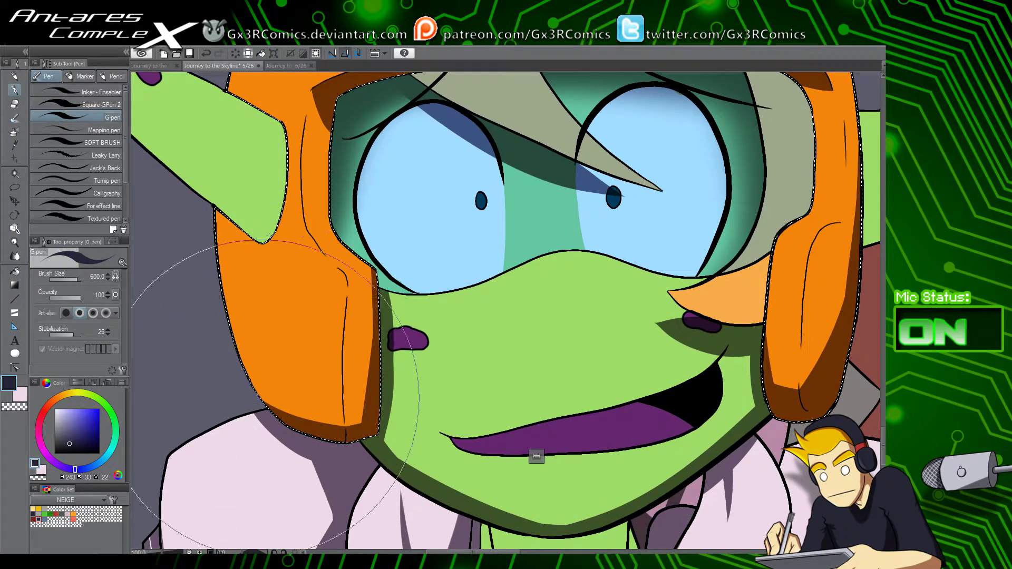
{"action": "key", "text": "ctrl+z"}
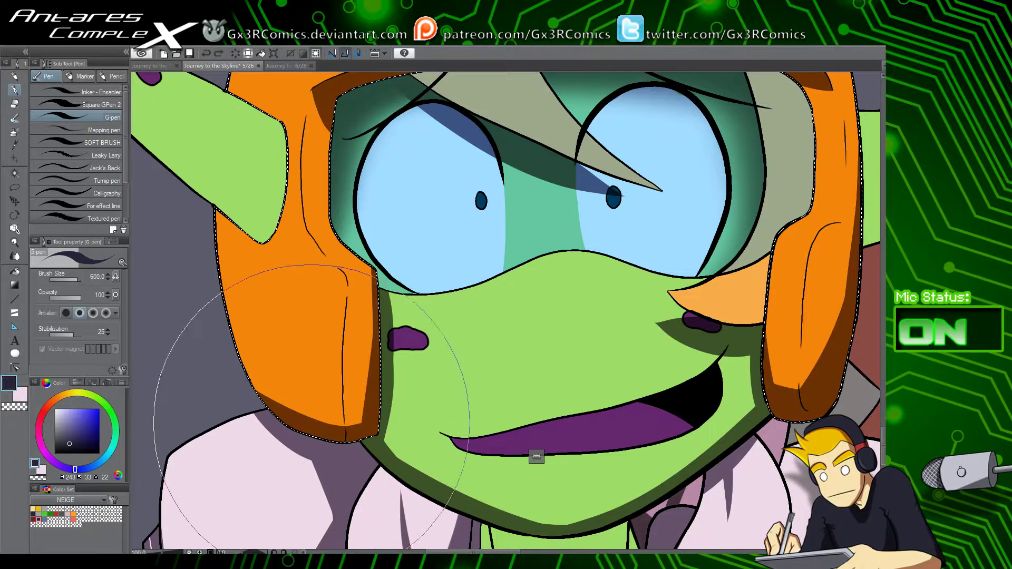
{"action": "left_click_drag", "start_coordinate": [312, 422], "coordinate": [364, 413]}
{"action": "left_click_drag", "start_coordinate": [289, 418], "coordinate": [389, 348]}
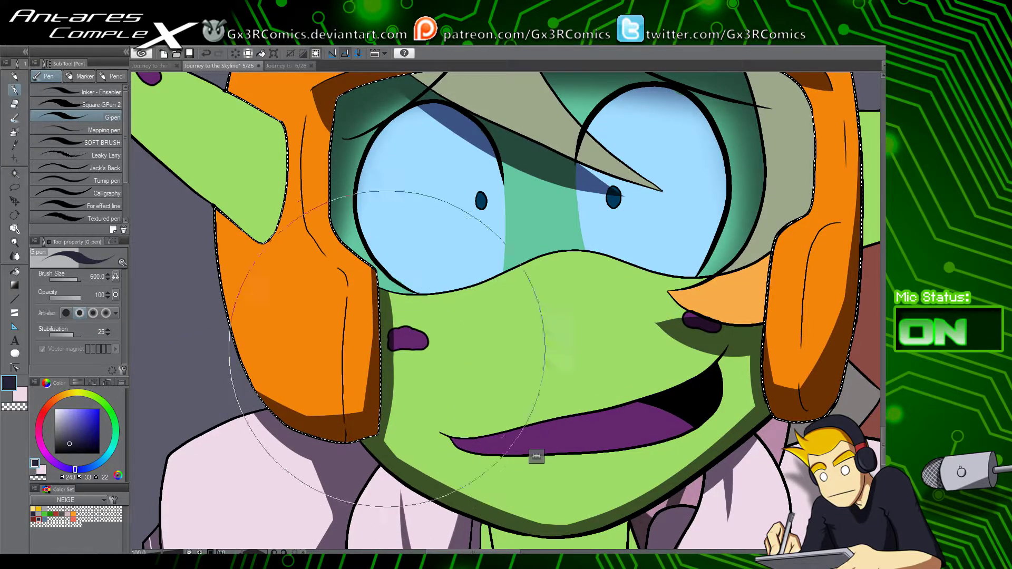
{"action": "key", "text": "c"}
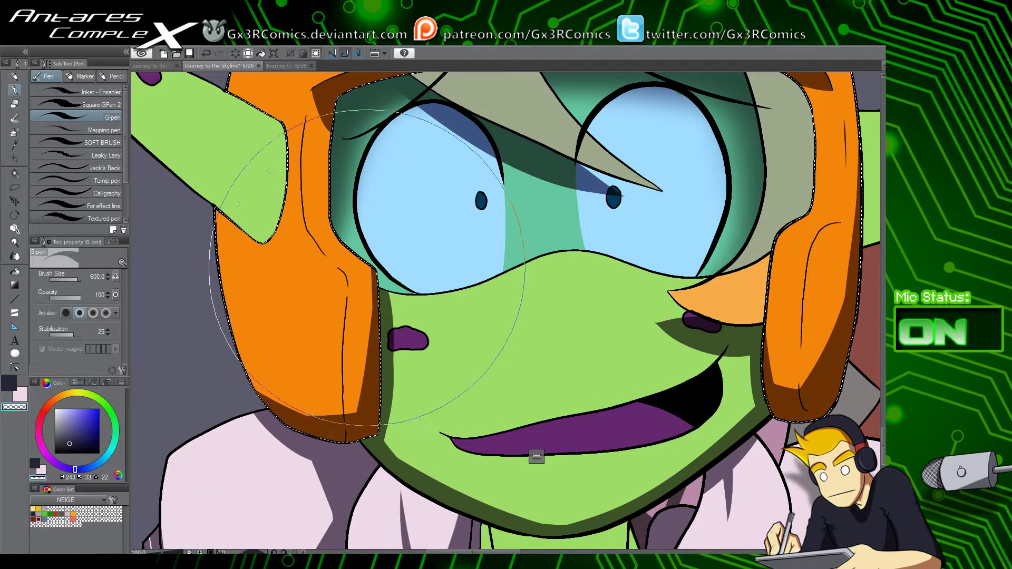
{"action": "left_click_drag", "start_coordinate": [369, 266], "coordinate": [375, 345]}
{"action": "mouse_move", "coordinate": [332, 404]}
{"action": "left_mouse_down"}
{"action": "mouse_move", "coordinate": [412, 384]}
{"action": "mouse_move", "coordinate": [332, 404]}
{"action": "mouse_move", "coordinate": [383, 370]}
{"action": "mouse_move", "coordinate": [356, 372]}
{"action": "mouse_move", "coordinate": [387, 318]}
{"action": "left_mouse_up"}
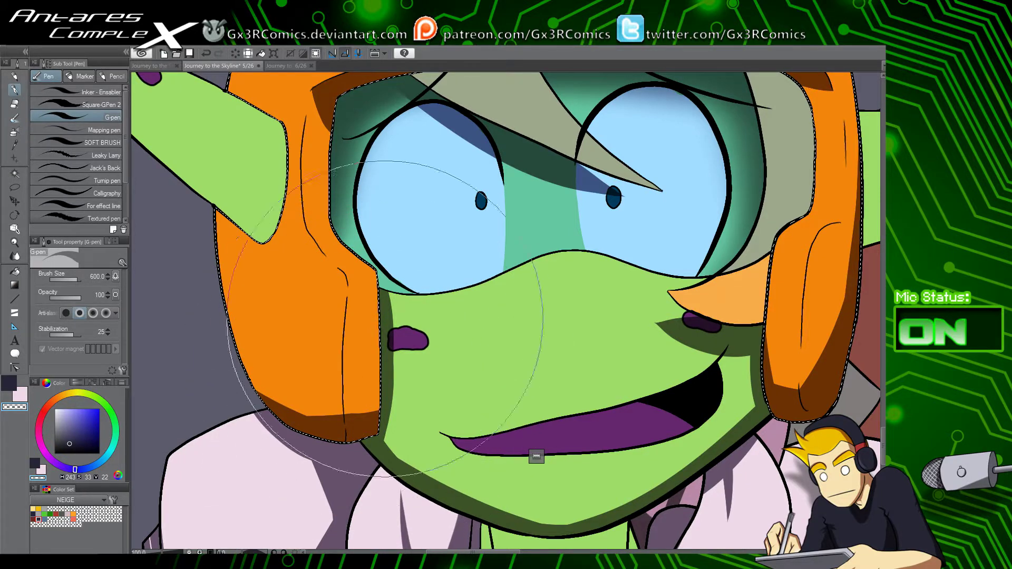
{"action": "key", "text": "c"}
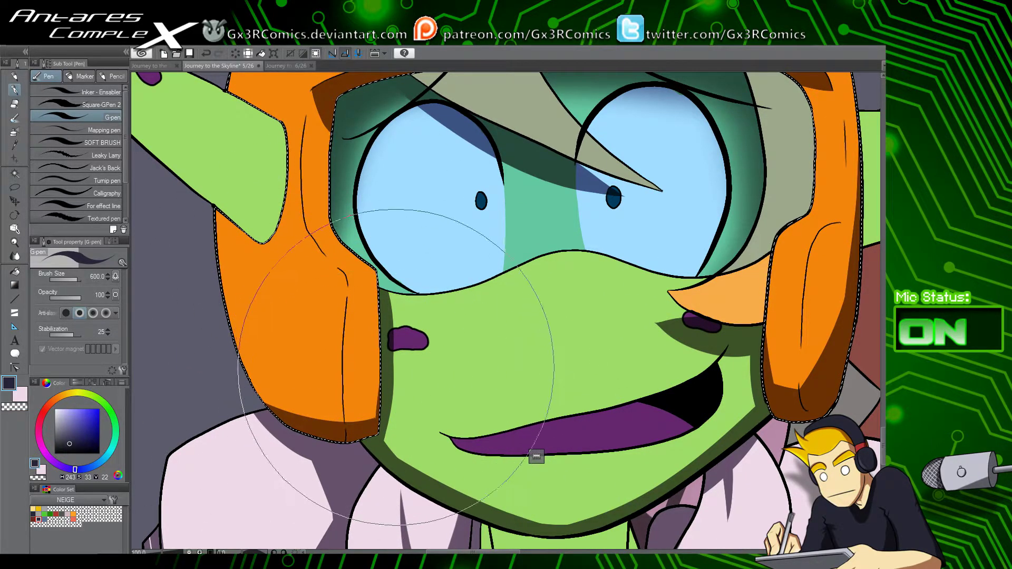
{"action": "left_click_drag", "start_coordinate": [542, 421], "coordinate": [326, 431]}
{"action": "key", "text": "c"}
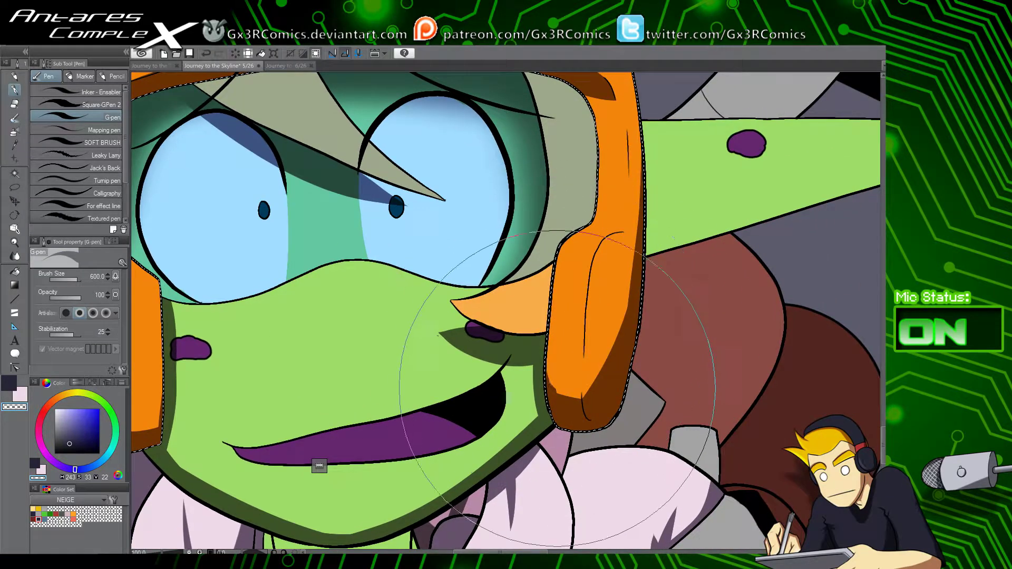
Step: Auto-select the purple tongue, paint G-pen shadow at both of its ends, and save the file
{"action": "key", "text": "ctrl+d"}
{"action": "left_click_drag", "start_coordinate": [441, 452], "coordinate": [456, 425]}
{"action": "key", "text": "w"}
{"action": "left_click", "coordinate": [465, 405]}
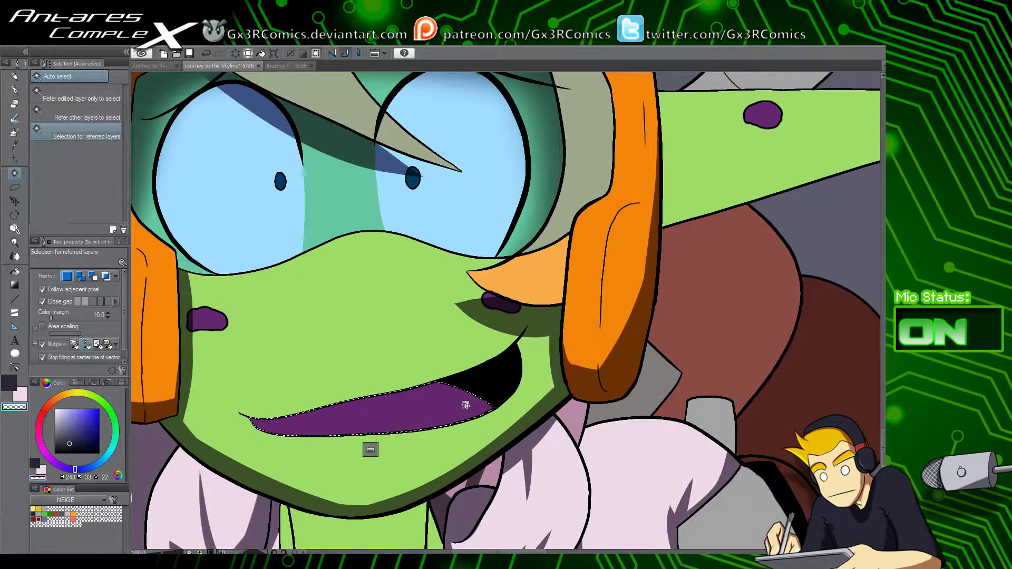
{"action": "key", "text": "p"}
{"action": "key", "text": "c"}
{"action": "left_click_drag", "start_coordinate": [464, 377], "coordinate": [504, 424]}
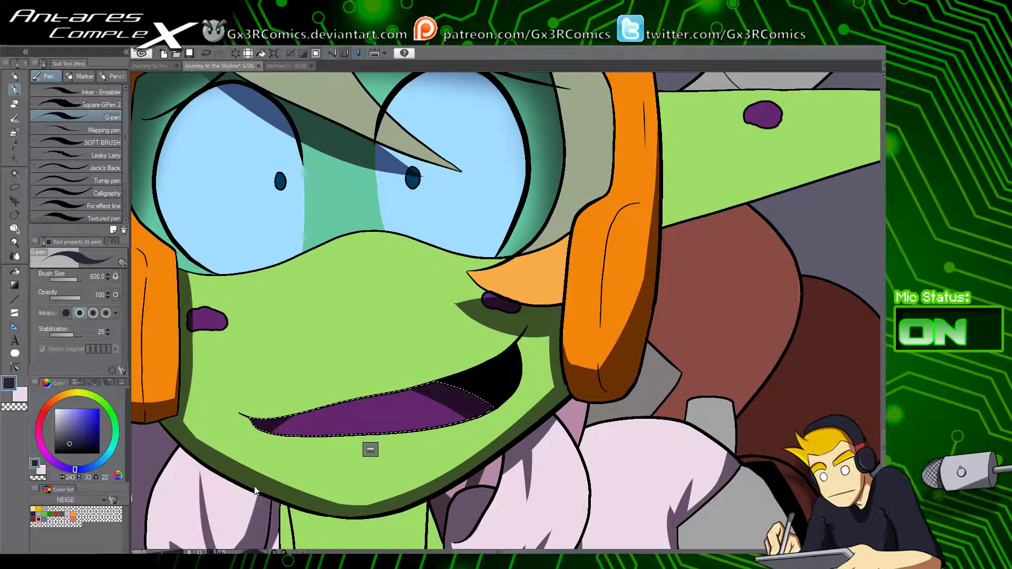
{"action": "key", "text": "ctrl+s"}
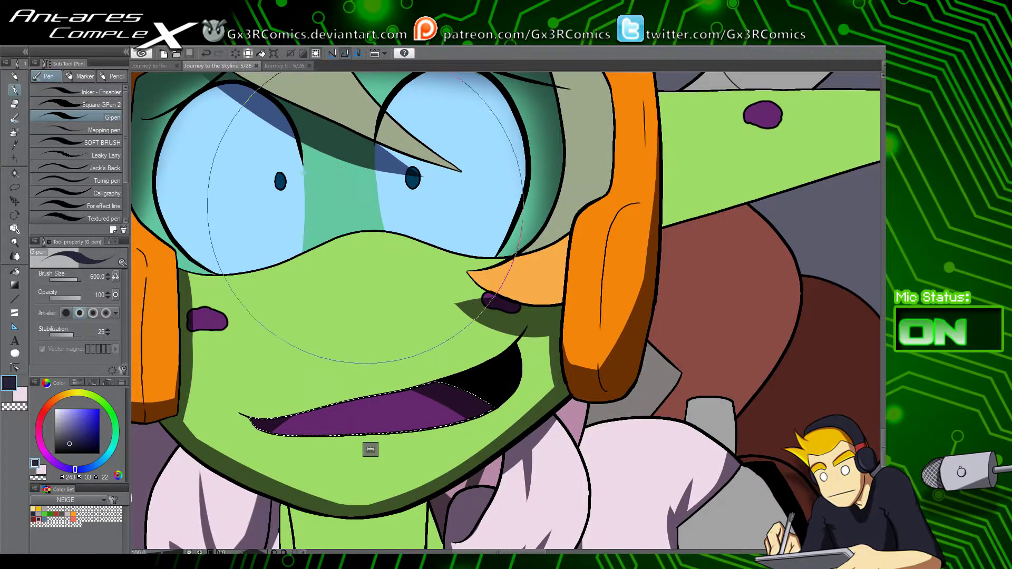
Step: Auto-select the hair strand between the eyes and paint G-pen shadow along its lower edge, redoing the stroke until it is thin
{"action": "left_click_drag", "start_coordinate": [366, 207], "coordinate": [384, 364]}
{"action": "key", "text": "e"}
{"action": "key", "text": "w"}
{"action": "left_click", "coordinate": [347, 251]}
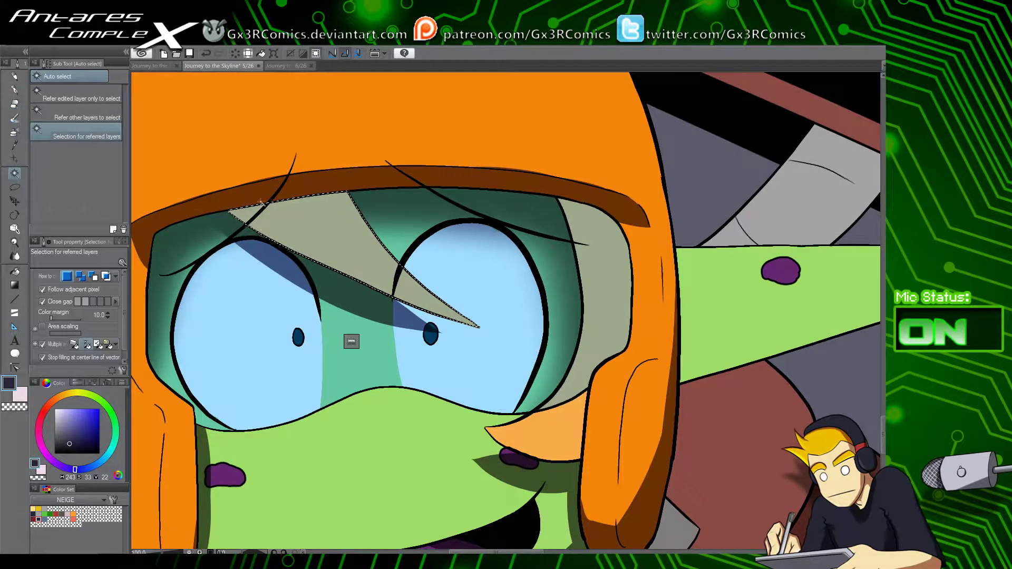
{"action": "key", "text": "p"}
{"action": "left_click_drag", "start_coordinate": [246, 228], "coordinate": [441, 332]}
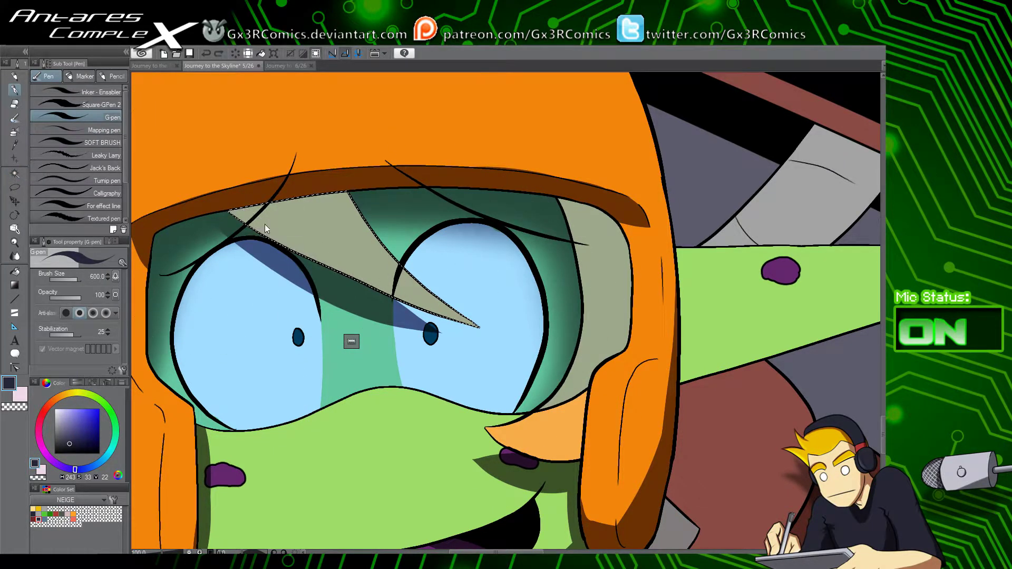
{"action": "key", "text": "ctrl+z"}
{"action": "mouse_move", "coordinate": [194, 180]}
{"action": "left_mouse_down"}
{"action": "mouse_move", "coordinate": [436, 319]}
{"action": "mouse_move", "coordinate": [508, 336]}
{"action": "left_mouse_up"}
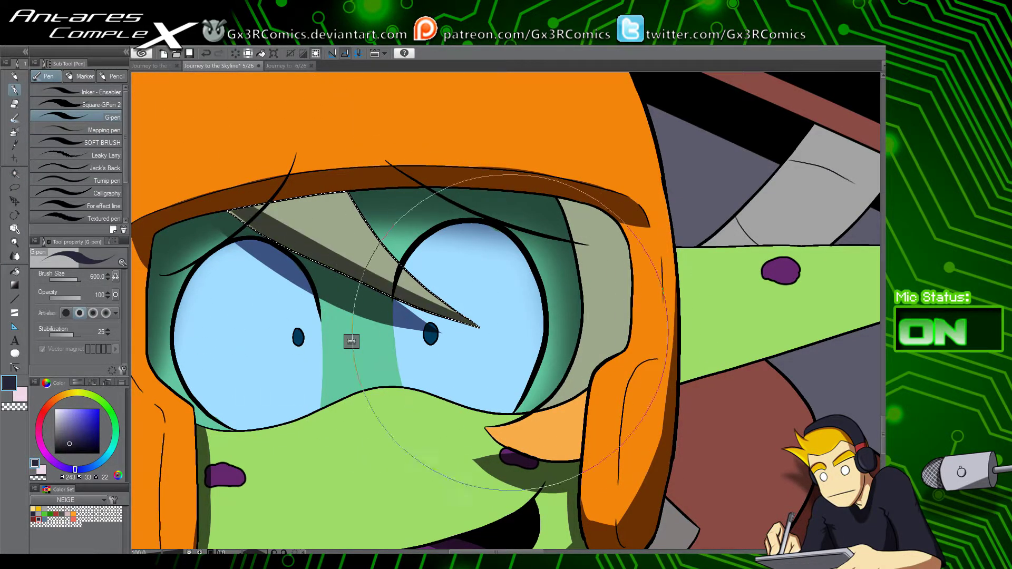
{"action": "key", "text": "ctrl+z"}
{"action": "left_click_drag", "start_coordinate": [195, 187], "coordinate": [454, 341]}
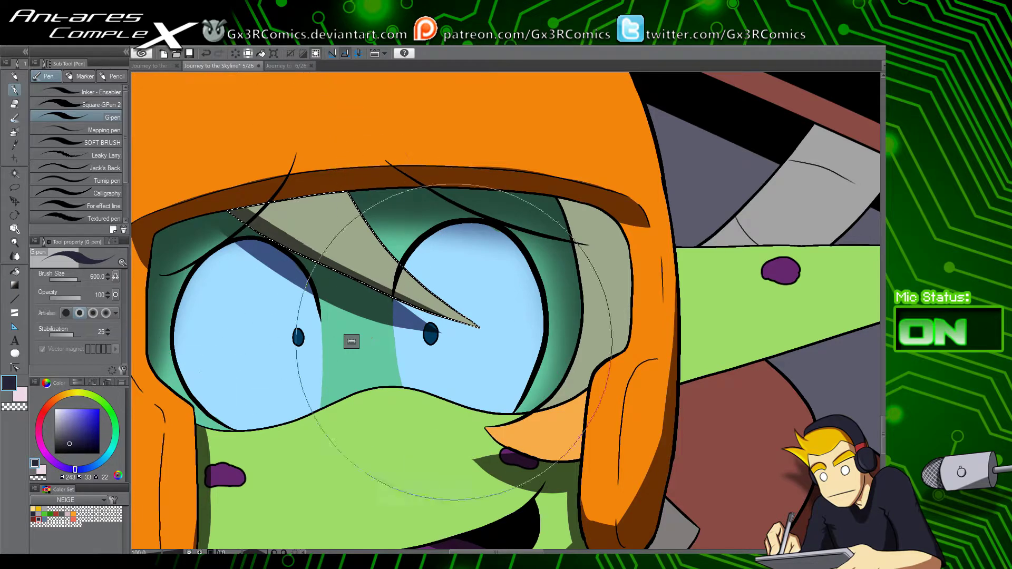
Step: Extend the hair strand's shadow up to the helmet brim with pointed G-pen strokes, redoing the last one across its top
{"action": "left_click_drag", "start_coordinate": [210, 176], "coordinate": [475, 346]}
{"action": "left_click_drag", "start_coordinate": [280, 203], "coordinate": [366, 260]}
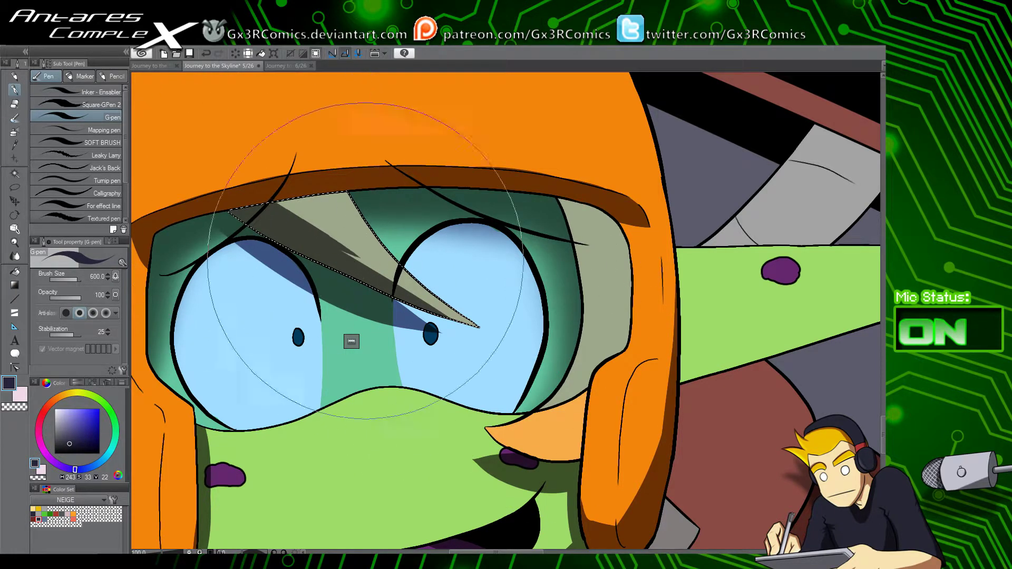
{"action": "key", "text": "ctrl+z"}
{"action": "mouse_move", "coordinate": [276, 203]}
{"action": "left_mouse_down"}
{"action": "mouse_move", "coordinate": [458, 316]}
{"action": "mouse_move", "coordinate": [372, 301]}
{"action": "mouse_move", "coordinate": [356, 414]}
{"action": "mouse_move", "coordinate": [417, 289]}
{"action": "mouse_move", "coordinate": [298, 203]}
{"action": "mouse_move", "coordinate": [251, 235]}
{"action": "mouse_move", "coordinate": [447, 184]}
{"action": "left_mouse_up"}
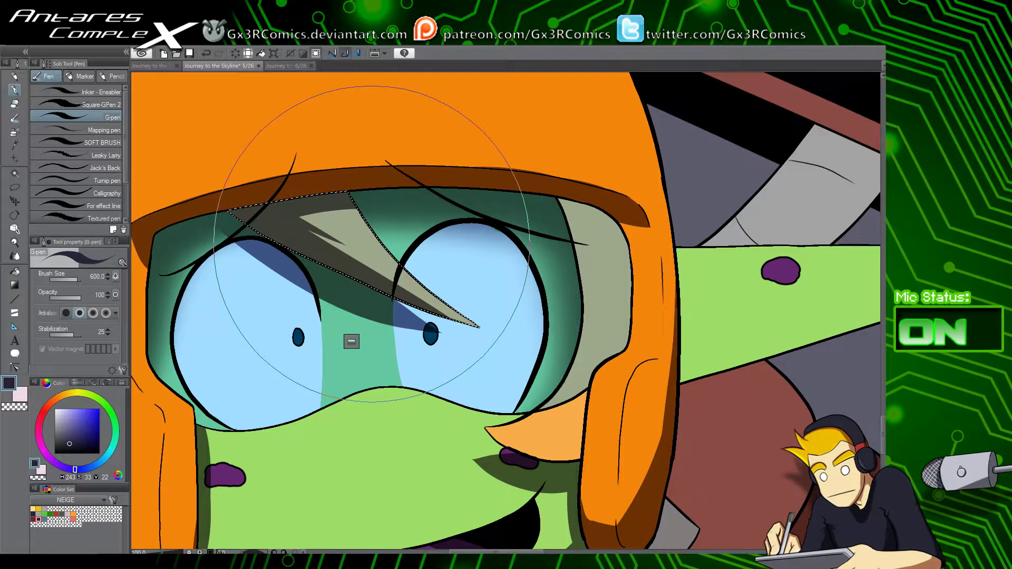
Step: Auto-select the hair at the right side of the goggles and paint G-pen shadow along its top and outer edge
{"action": "key", "text": "w"}
{"action": "left_click", "coordinate": [608, 244]}
{"action": "key", "text": "p"}
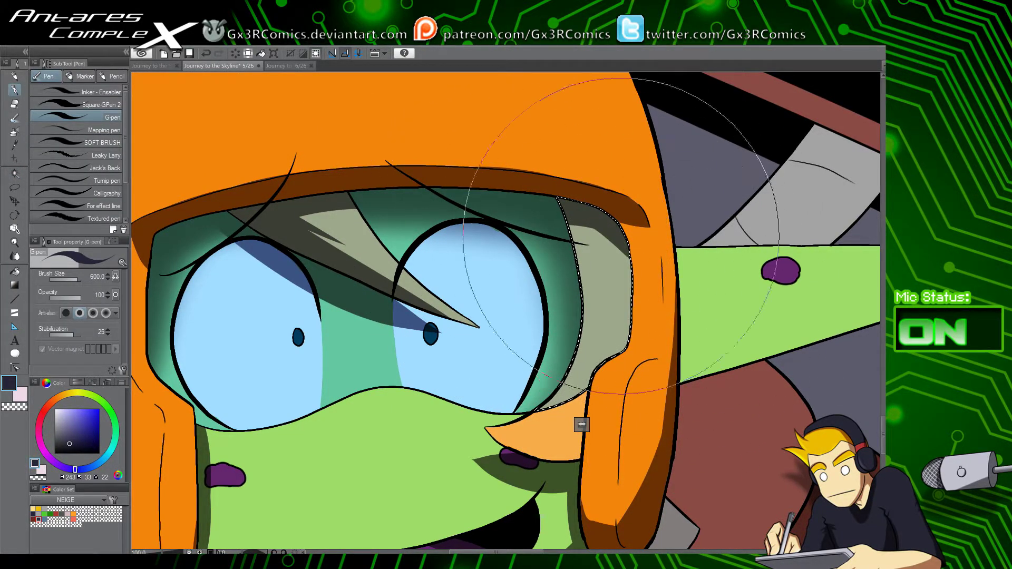
{"action": "left_click_drag", "start_coordinate": [551, 229], "coordinate": [641, 324]}
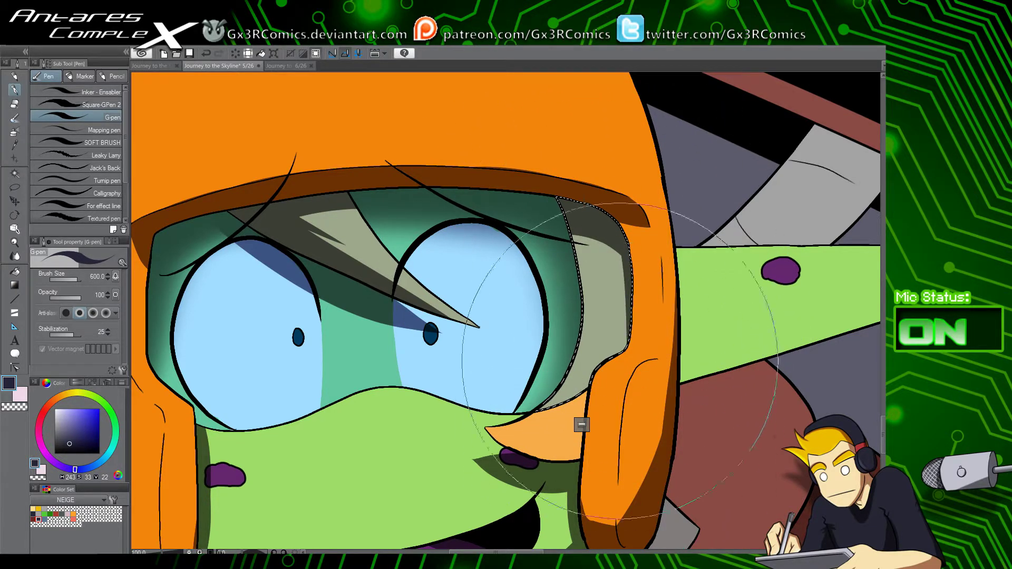
Step: Auto-select the orange hair tuft below the goggles, paint G-pen shadow along its lower edge, and clear the selection
{"action": "key", "text": "w"}
{"action": "left_click", "coordinate": [547, 447]}
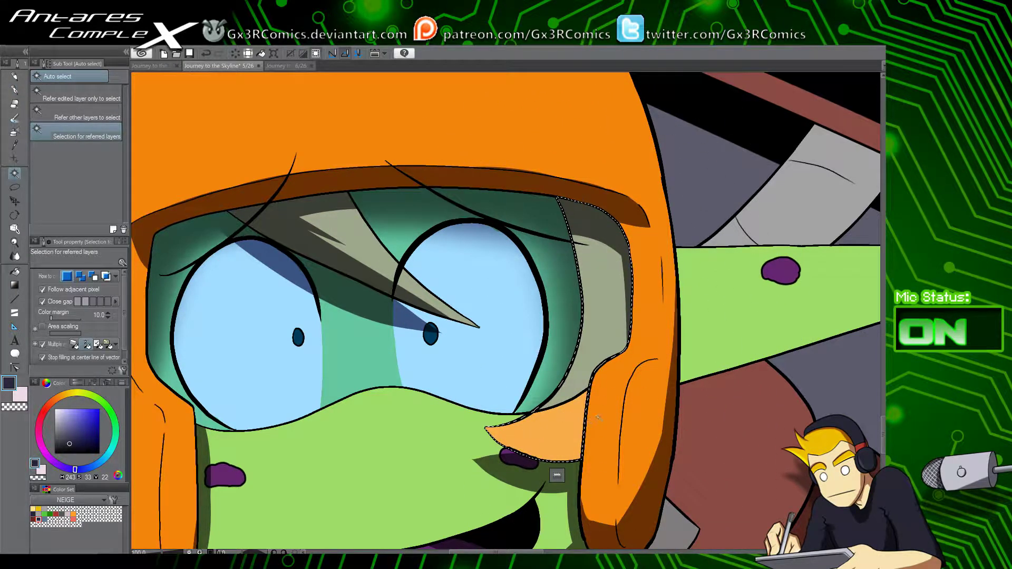
{"action": "key", "text": "p"}
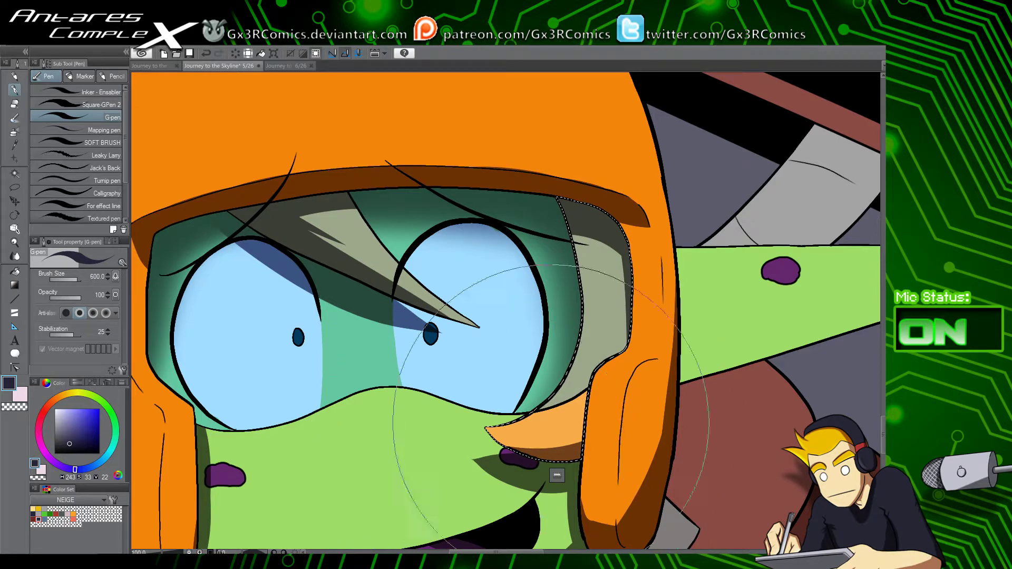
{"action": "key", "text": "ctrl+d"}
Step: Auto-select the goblin's right green ear and paint a tapering G-pen shadow along its lower edge
{"action": "left_click_drag", "start_coordinate": [624, 305], "coordinate": [552, 332]}
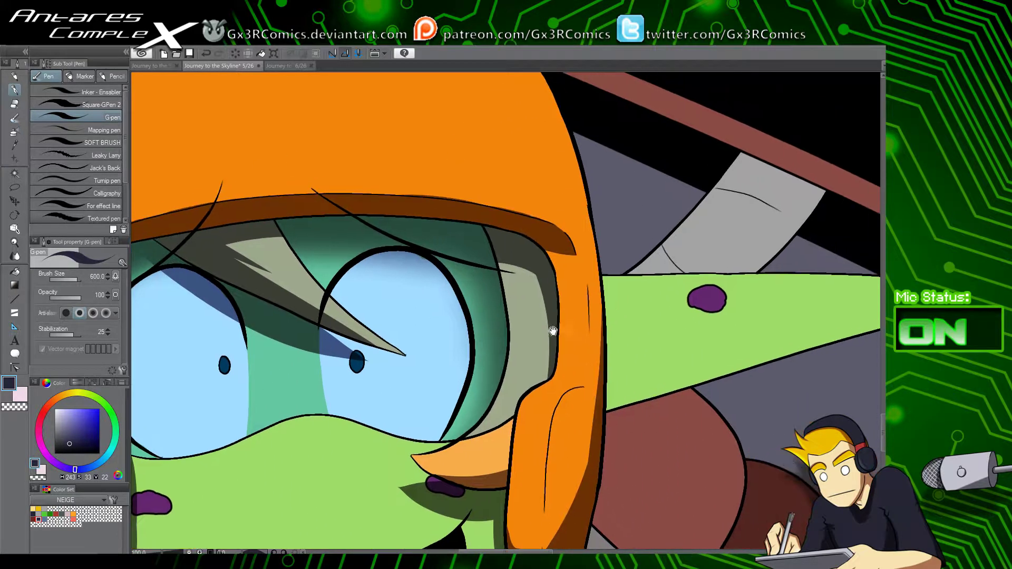
{"action": "left_click_drag", "start_coordinate": [709, 360], "coordinate": [472, 314]}
{"action": "key", "text": "w"}
{"action": "left_click", "coordinate": [485, 311]}
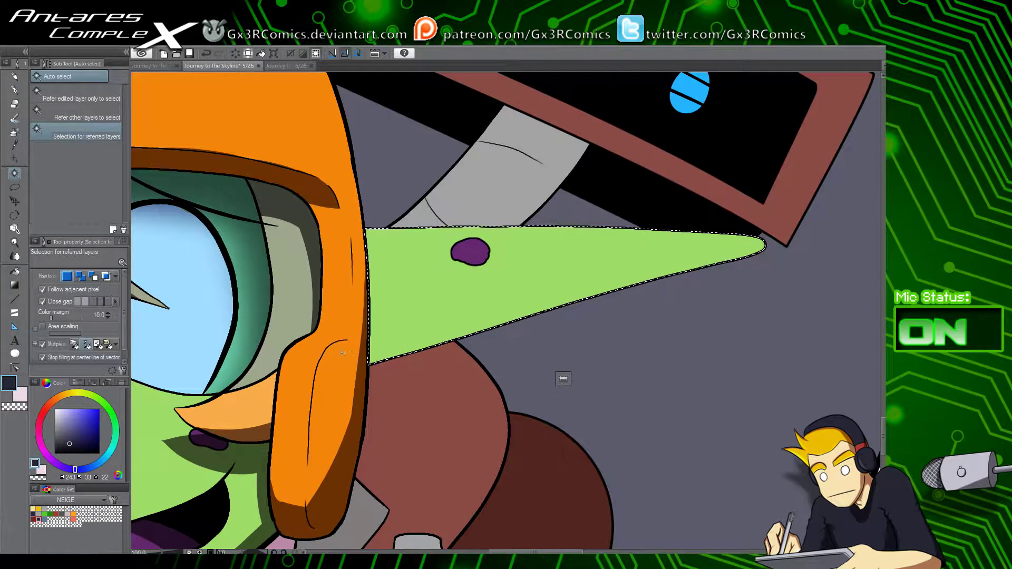
{"action": "key", "text": "p"}
{"action": "left_click_drag", "start_coordinate": [429, 340], "coordinate": [720, 277]}
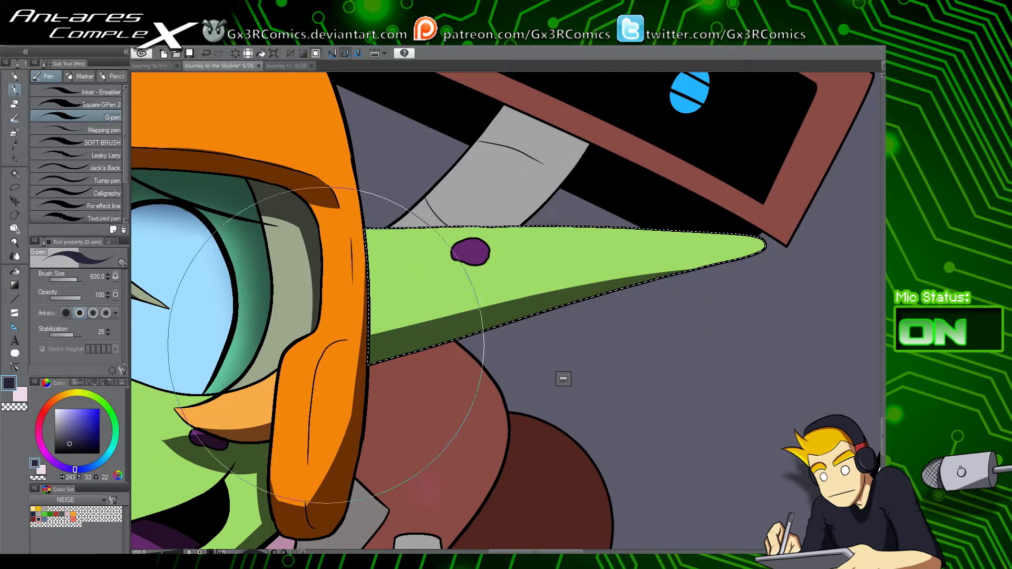
{"action": "left_click_drag", "start_coordinate": [326, 351], "coordinate": [719, 272]}
Step: Auto-select the robot's gray neck, paint G-pen shadow beneath the head and down the right side, and reduce the brush size to 300
{"action": "mouse_move", "coordinate": [570, 320]}
{"action": "left_mouse_down"}
{"action": "mouse_move", "coordinate": [513, 384]}
{"action": "mouse_move", "coordinate": [484, 439]}
{"action": "left_mouse_up"}
{"action": "key", "text": "w"}
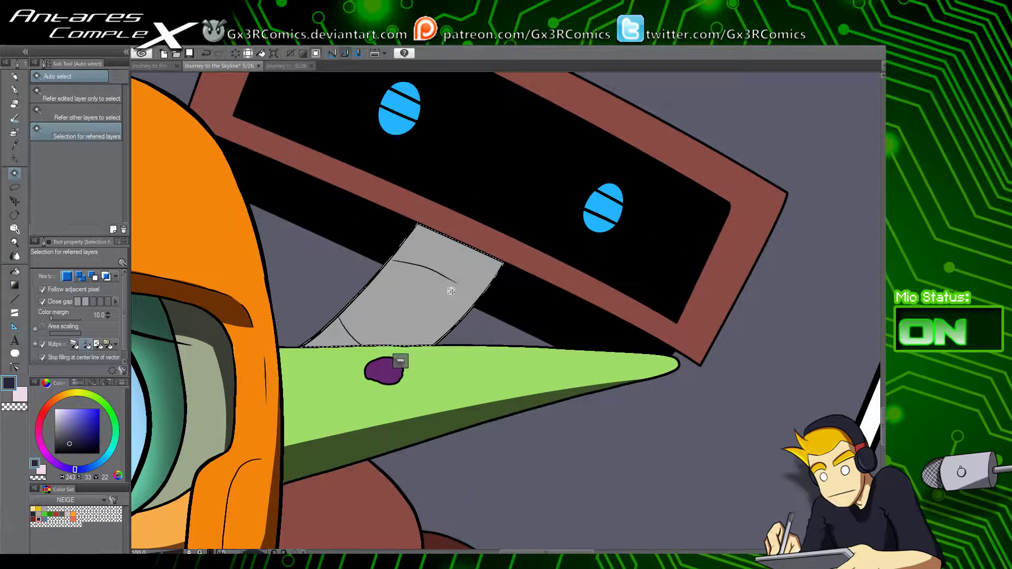
{"action": "key", "text": "p"}
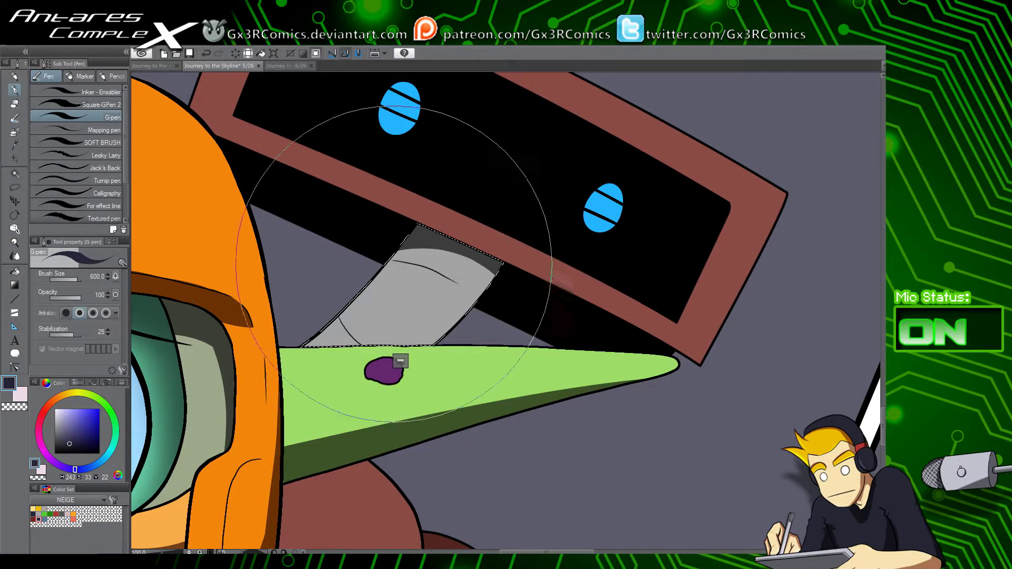
{"action": "left_click_drag", "start_coordinate": [485, 257], "coordinate": [397, 363]}
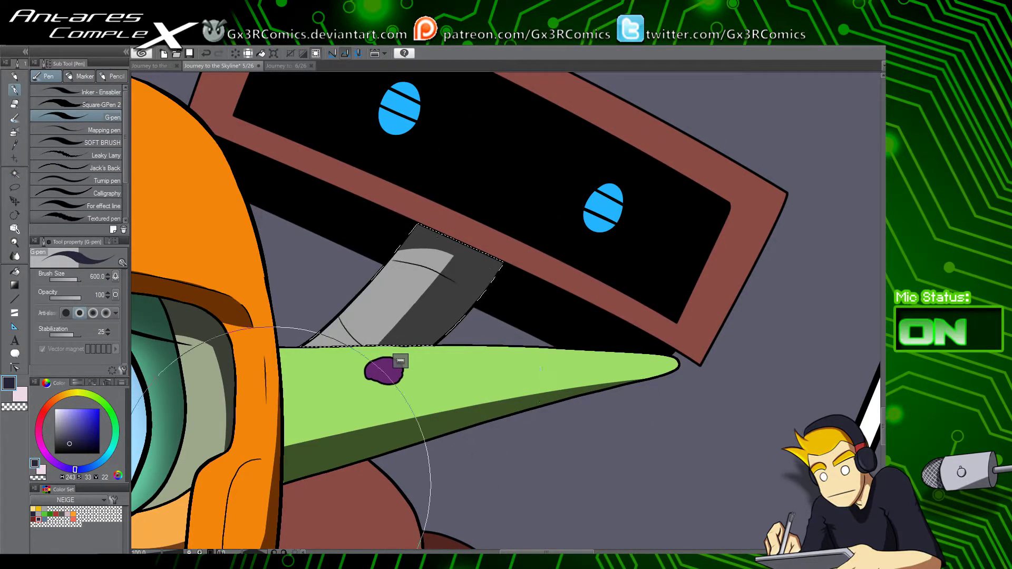
{"action": "key", "text": "c"}
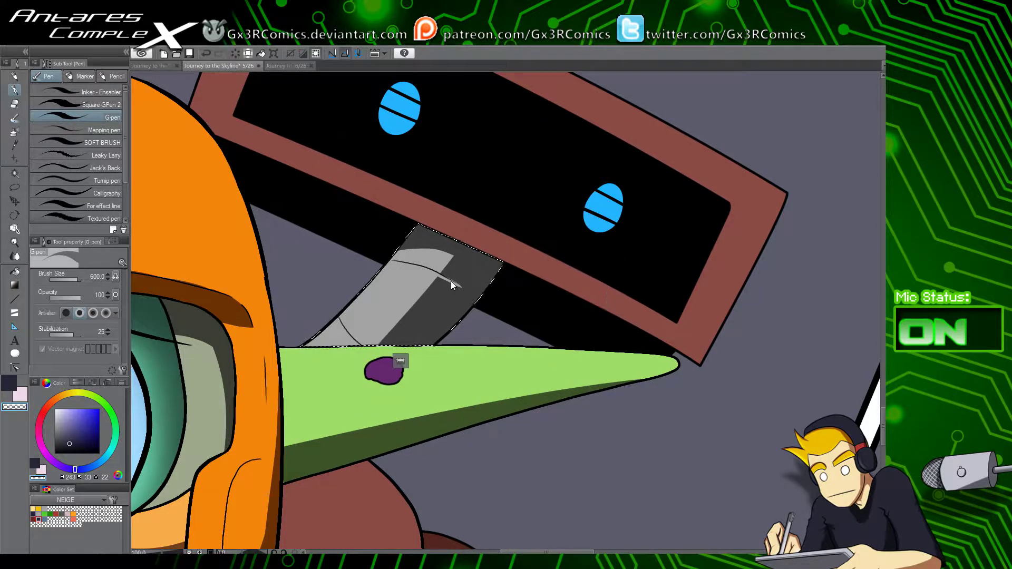
{"action": "key", "text": "bracketleft"}
{"action": "key", "text": "bracketleft"}
{"action": "key", "text": "bracketleft"}
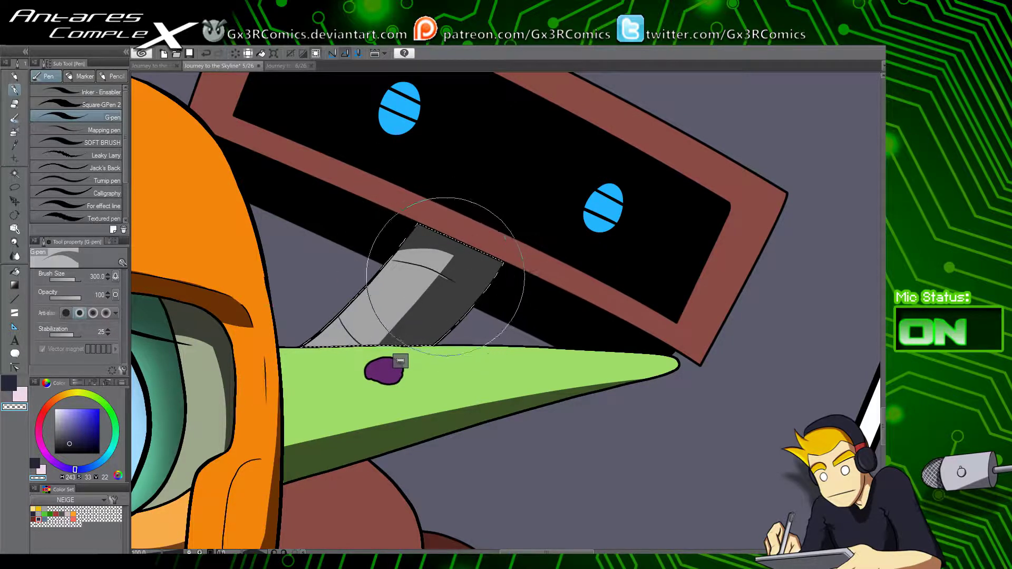
Step: Auto-select the brown frame of the robot's head and paint G-pen shadow along its outer right edge
{"action": "key", "text": "space"}
{"action": "left_click_drag", "start_coordinate": [433, 292], "coordinate": [406, 406]}
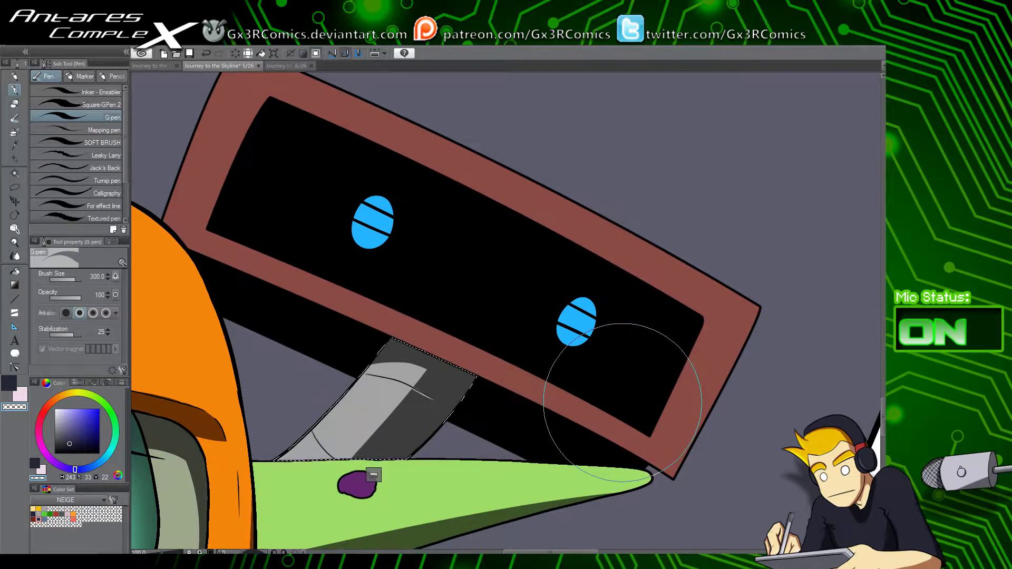
{"action": "key", "text": "w"}
{"action": "left_click", "coordinate": [713, 318]}
{"action": "left_click_drag", "start_coordinate": [639, 441], "coordinate": [593, 432]}
{"action": "key", "text": "p"}
{"action": "key", "text": "c"}
{"action": "left_click_drag", "start_coordinate": [709, 331], "coordinate": [572, 513]}
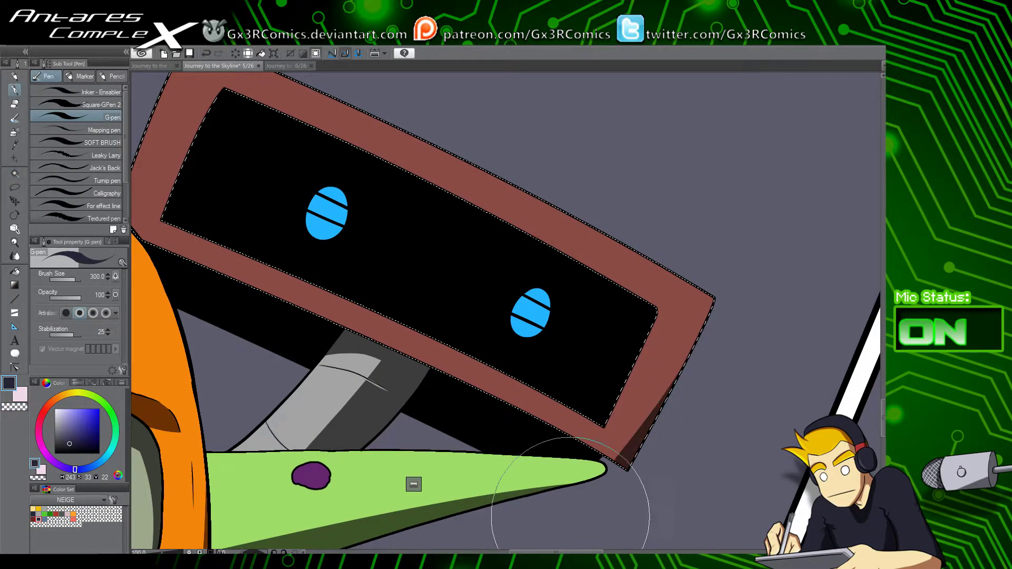
{"action": "left_click_drag", "start_coordinate": [733, 264], "coordinate": [610, 452]}
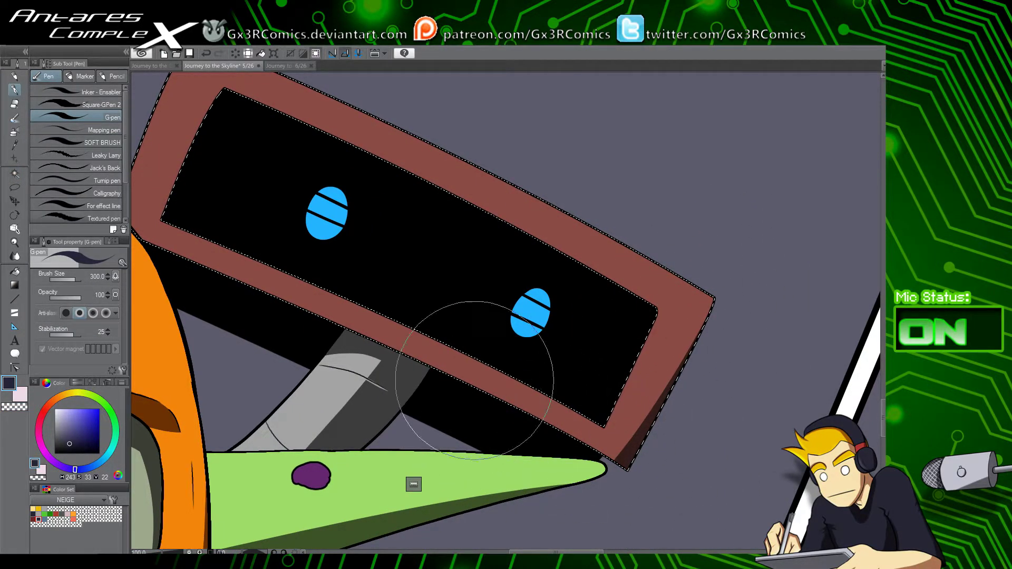
Step: Undo the first lower-edge stroke on the robot's brown head frame and repaint the G-pen shadow along that edge
{"action": "left_click_drag", "start_coordinate": [491, 398], "coordinate": [688, 477]}
{"action": "key", "text": "ctrl+z"}
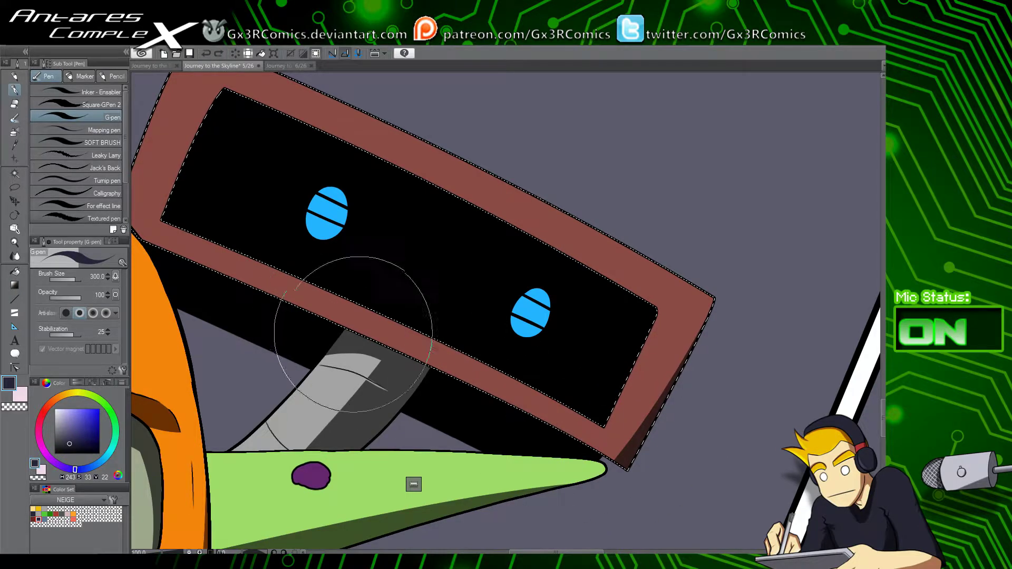
{"action": "left_click_drag", "start_coordinate": [355, 334], "coordinate": [640, 476]}
Step: Auto-select the goblin's other green ear, paint G-pen shadow along its lower edge, and clear the selection
{"action": "key", "text": "space"}
{"action": "left_click_drag", "start_coordinate": [279, 303], "coordinate": [517, 275]}
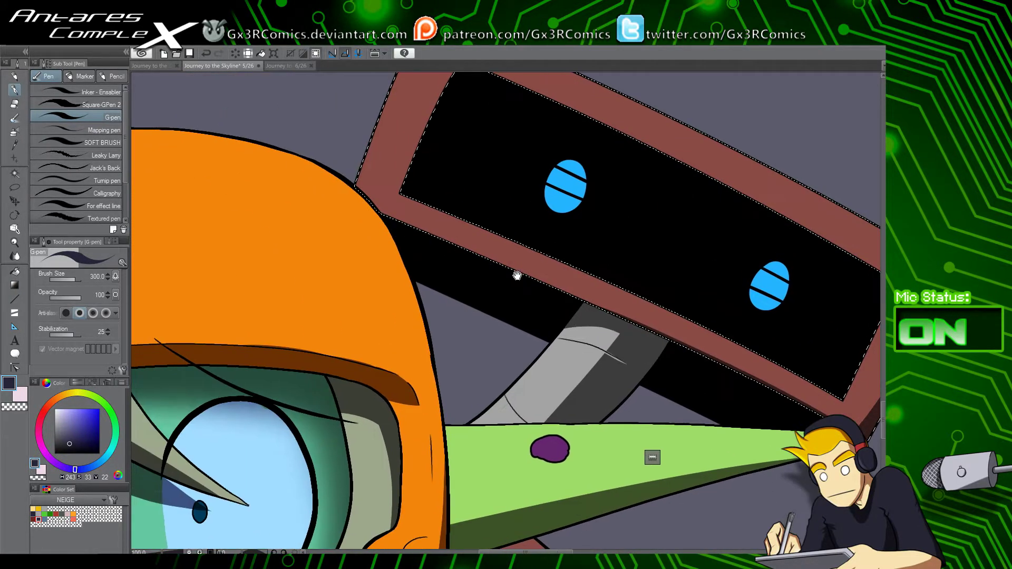
{"action": "left_click_drag", "start_coordinate": [359, 410], "coordinate": [505, 291]}
{"action": "key", "text": "space"}
{"action": "left_click_drag", "start_coordinate": [338, 475], "coordinate": [444, 399]}
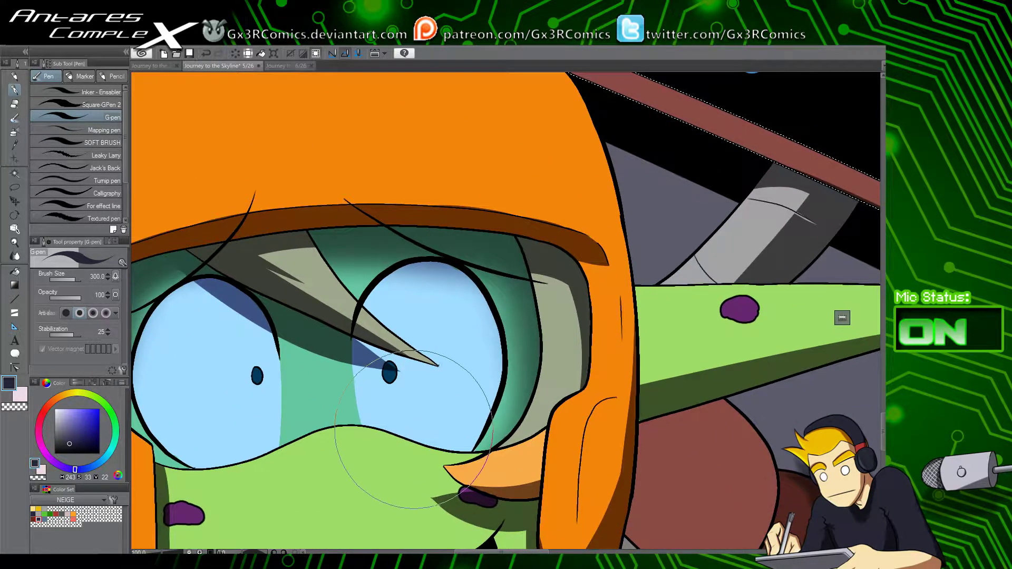
{"action": "scroll", "coordinate": [407, 424], "scroll_direction": "down", "scroll_amount": 2}
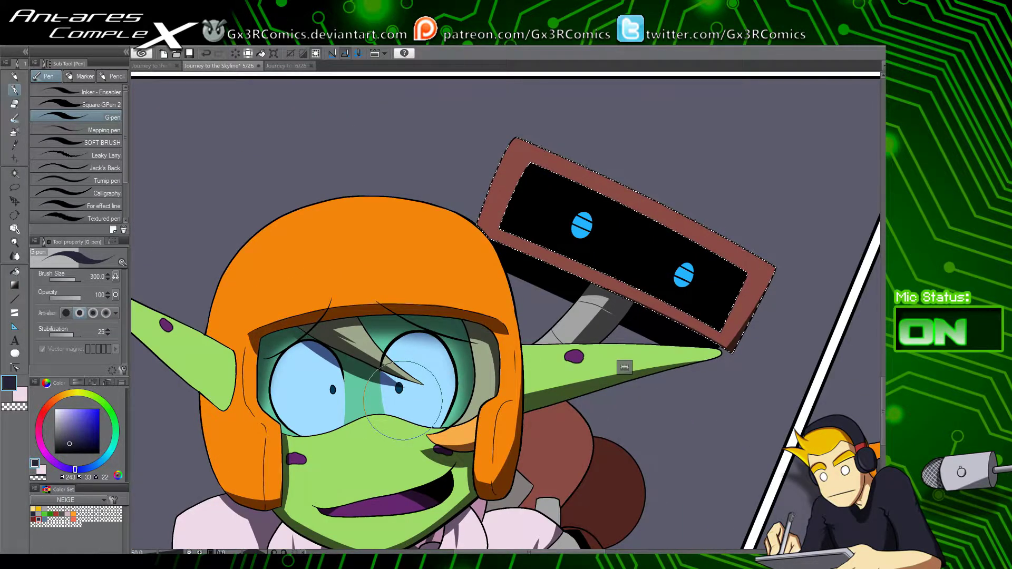
{"action": "left_click_drag", "start_coordinate": [209, 331], "coordinate": [250, 306]}
{"action": "key", "text": "w"}
{"action": "left_click", "coordinate": [247, 333]}
{"action": "key", "text": "p"}
{"action": "left_click_drag", "start_coordinate": [214, 349], "coordinate": [267, 332]}
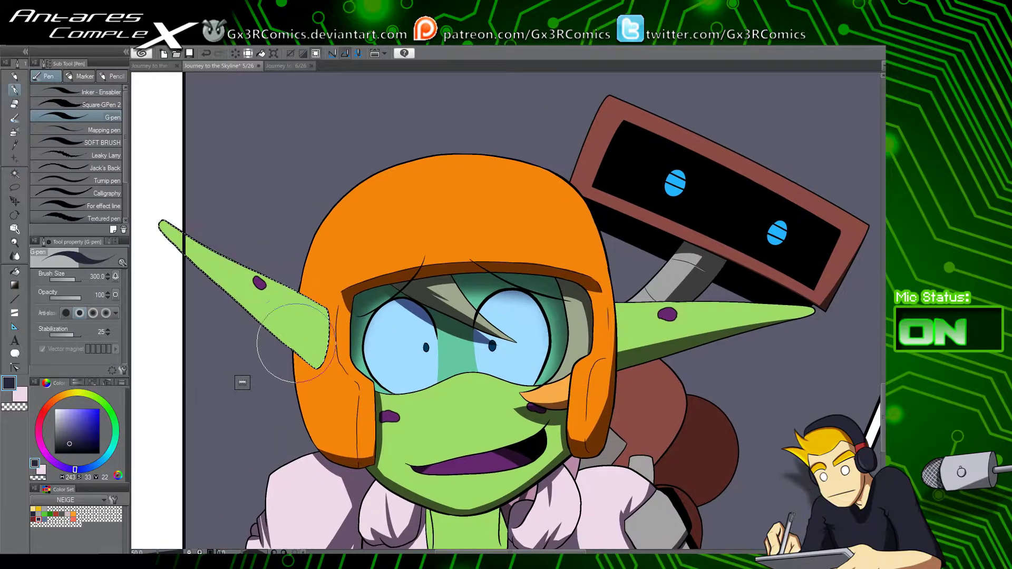
{"action": "key", "text": "ctrl+d"}
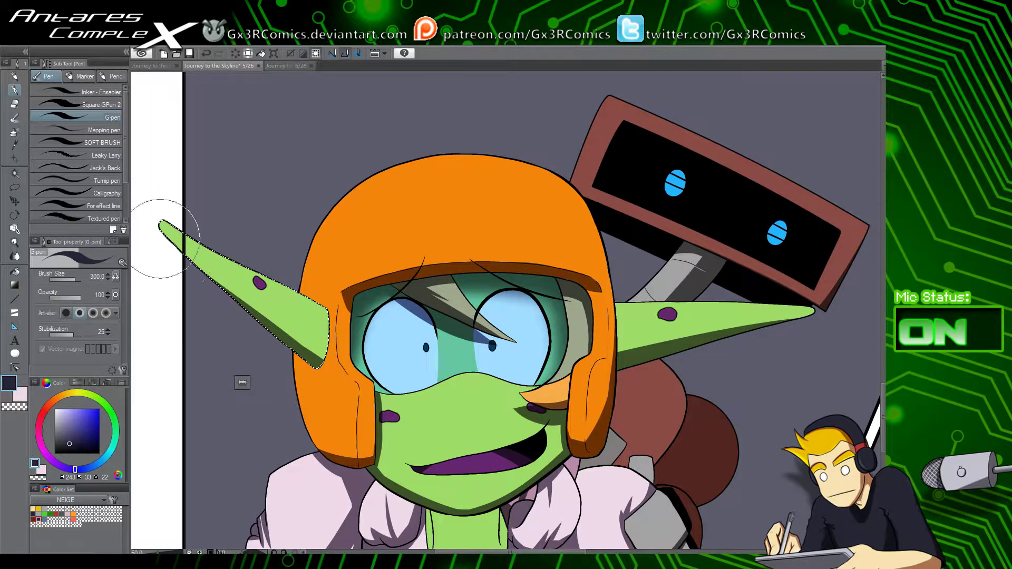
Step: Auto-select the goblin's green arm nearest the page edge, including the small lower sliver, and paint G-pen shadow along its inner side
{"action": "left_click_drag", "start_coordinate": [387, 425], "coordinate": [337, 259]}
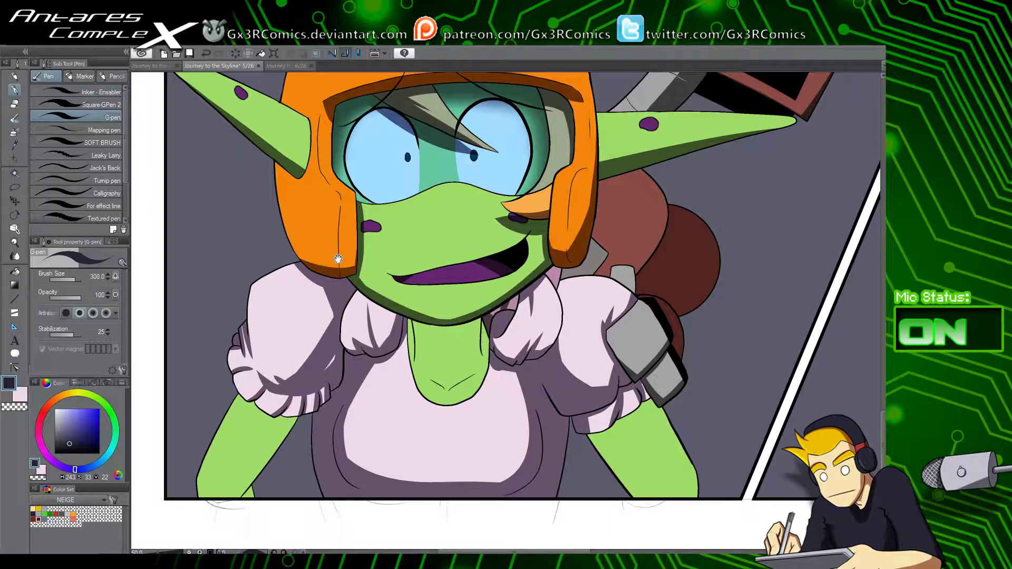
{"action": "key", "text": "w"}
{"action": "left_click", "coordinate": [253, 450]}
{"action": "key", "text": "p"}
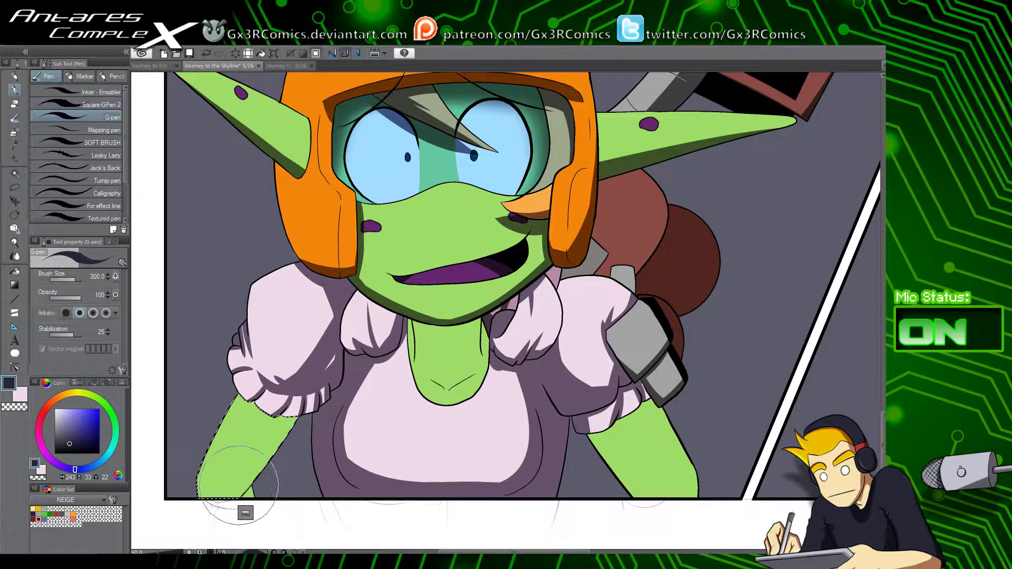
{"action": "left_click_drag", "start_coordinate": [230, 500], "coordinate": [307, 396]}
{"action": "left_click_drag", "start_coordinate": [238, 484], "coordinate": [285, 417]}
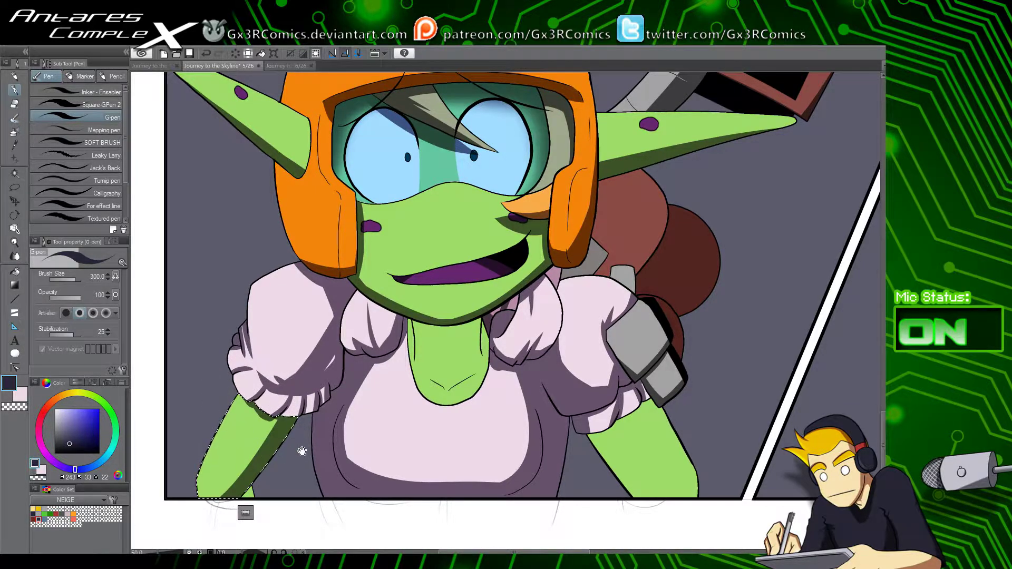
{"action": "left_click_drag", "start_coordinate": [303, 449], "coordinate": [301, 377]}
{"action": "key", "text": "w"}
{"action": "key", "text": "p"}
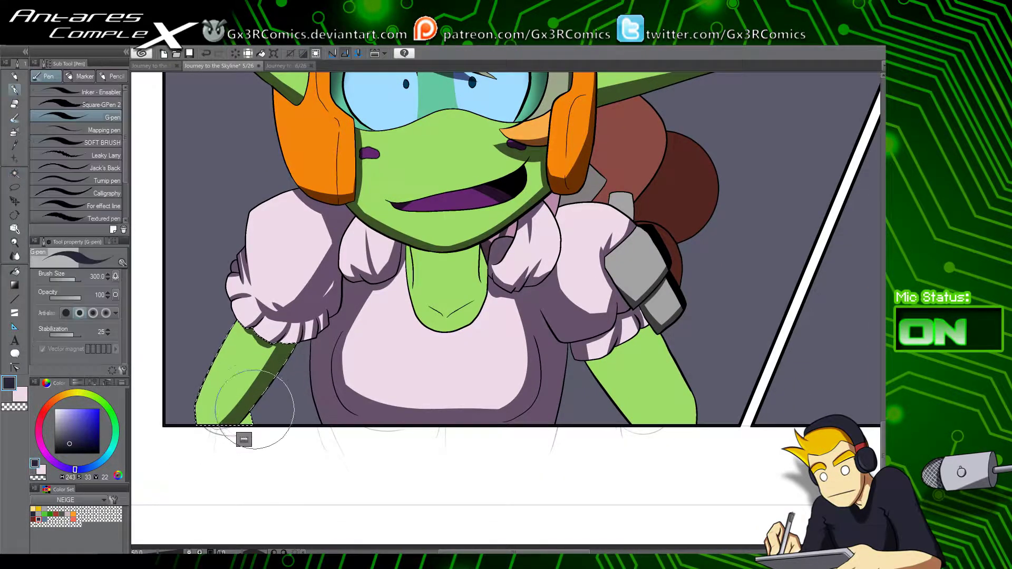
Step: Auto-select the goblin's opposite green arm and paint G-pen shadow along its inner edge below the sleeve
{"action": "left_click_drag", "start_coordinate": [441, 406], "coordinate": [250, 415]}
{"action": "key", "text": "w"}
{"action": "left_click", "coordinate": [422, 379]}
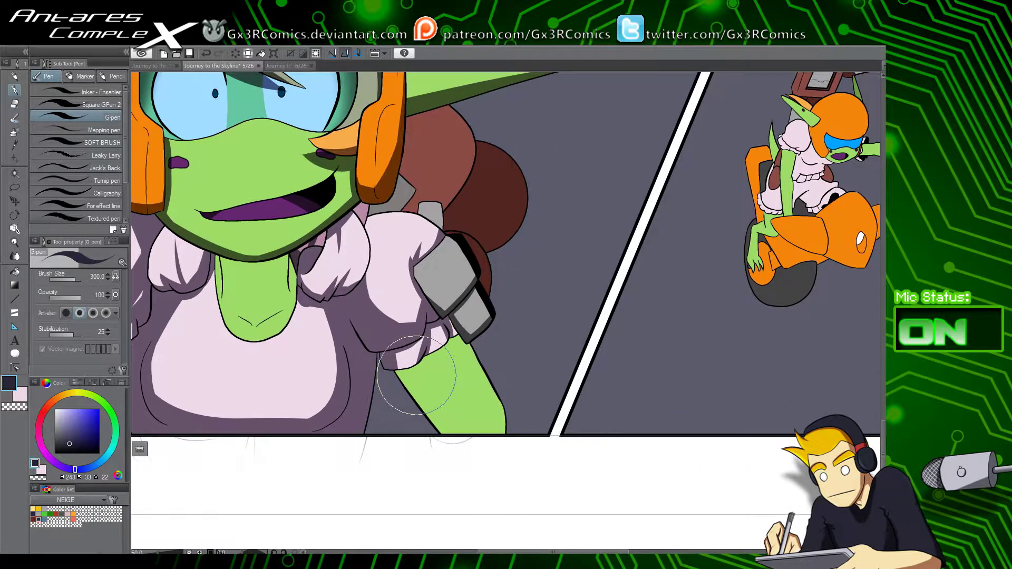
{"action": "key", "text": "p"}
{"action": "left_click_drag", "start_coordinate": [384, 331], "coordinate": [481, 476]}
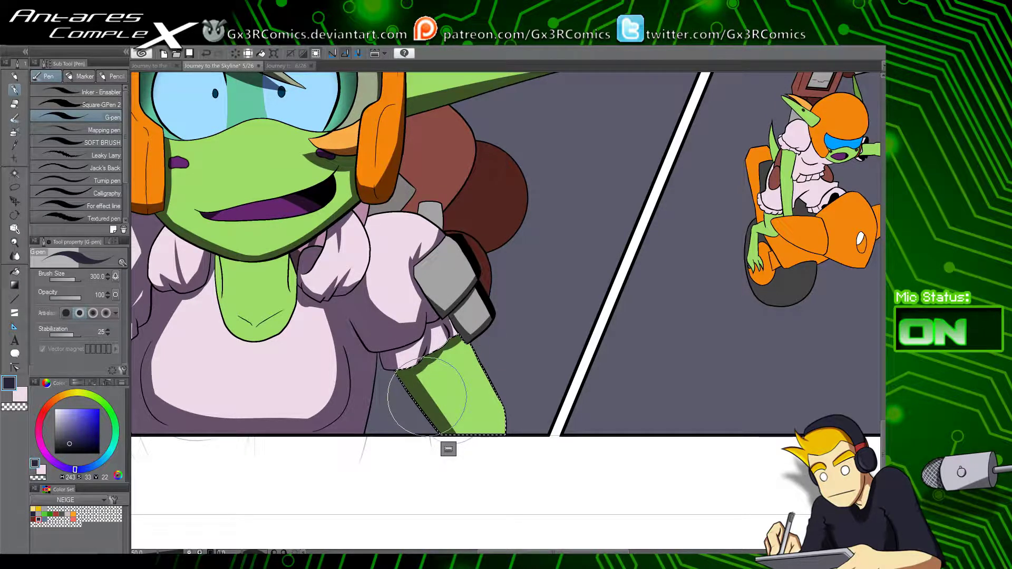
Step: Auto-select the small pink blouse area just below the helmet's ear flap, shade it with the G-pen, and save the file
{"action": "key", "text": "w"}
{"action": "left_click", "coordinate": [367, 210]}
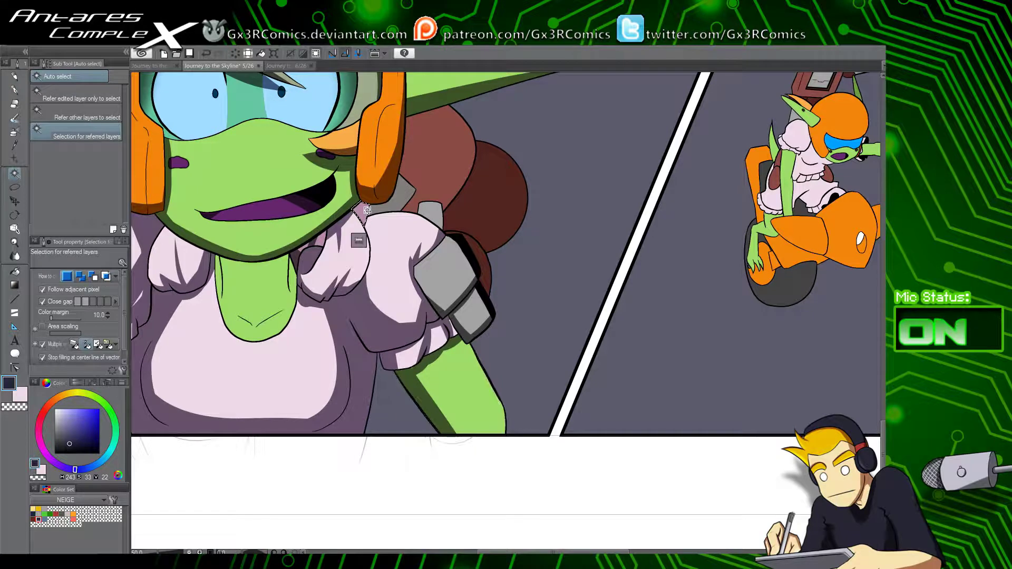
{"action": "key", "text": "p"}
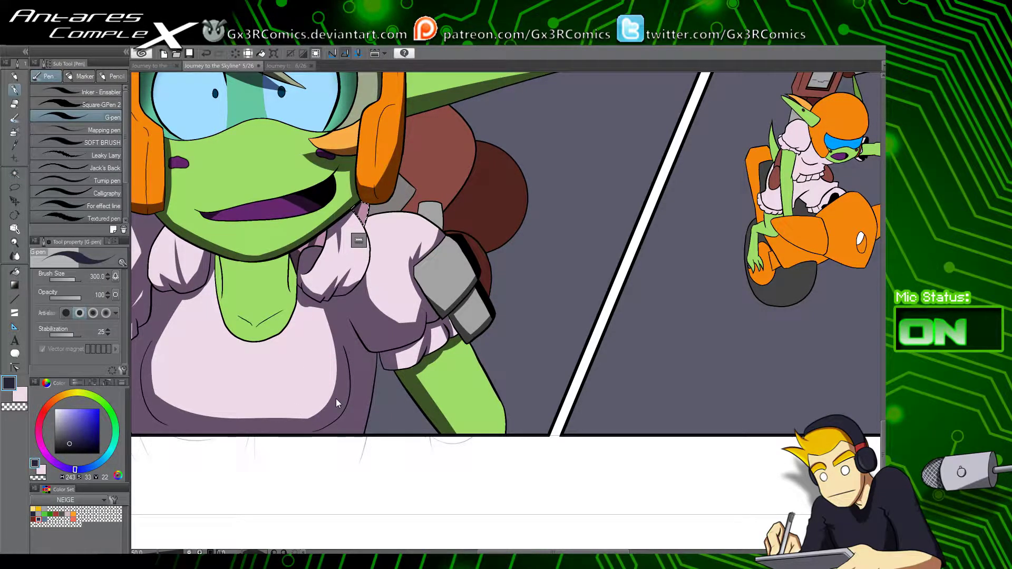
{"action": "key", "text": "ctrl+s"}
Step: Auto-select the robot's dark red sphere, paint G-pen shadow across its lower half, dab transparent spots into it, and clear the selection
{"action": "left_click_drag", "start_coordinate": [534, 101], "coordinate": [447, 308]}
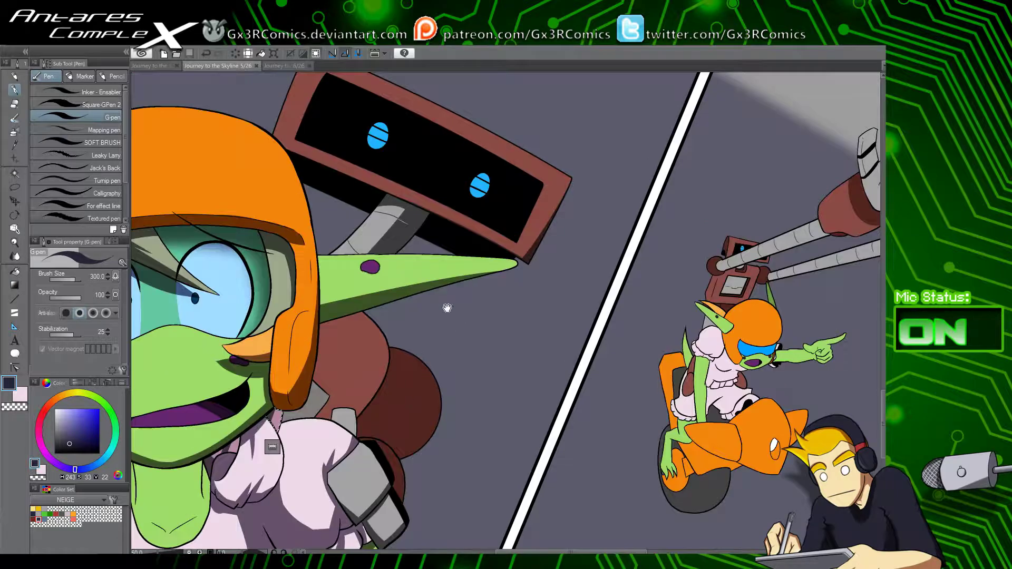
{"action": "key", "text": "w"}
{"action": "left_click", "coordinate": [409, 429]}
{"action": "key", "text": "p"}
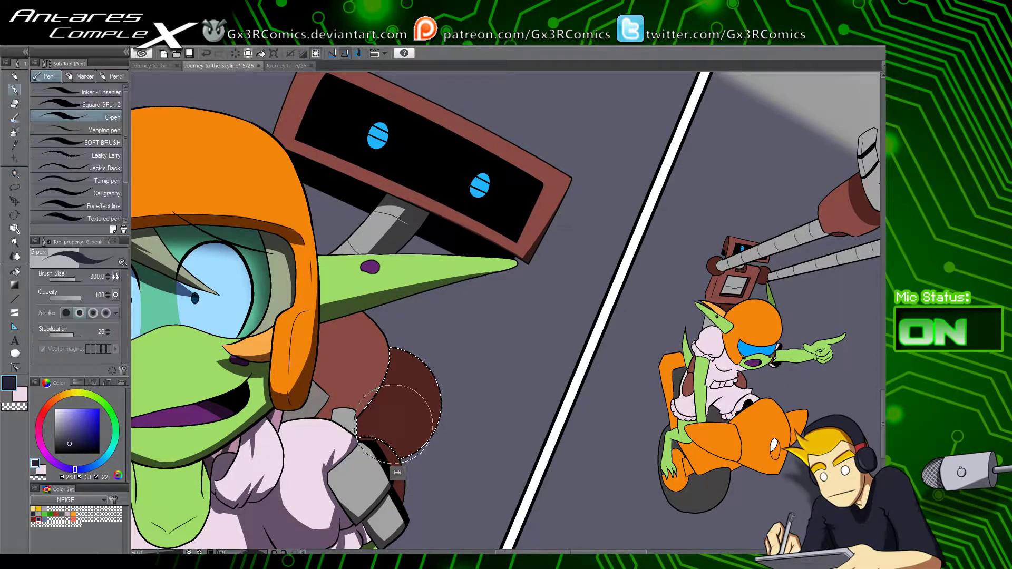
{"action": "left_click_drag", "start_coordinate": [356, 441], "coordinate": [499, 378]}
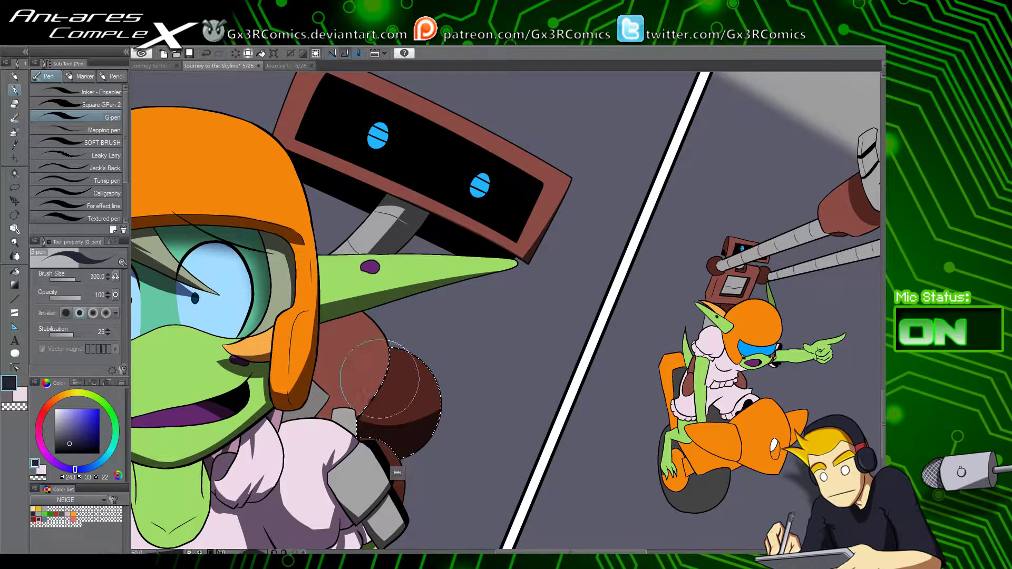
{"action": "key", "text": "c"}
{"action": "left_click", "coordinate": [410, 425]}
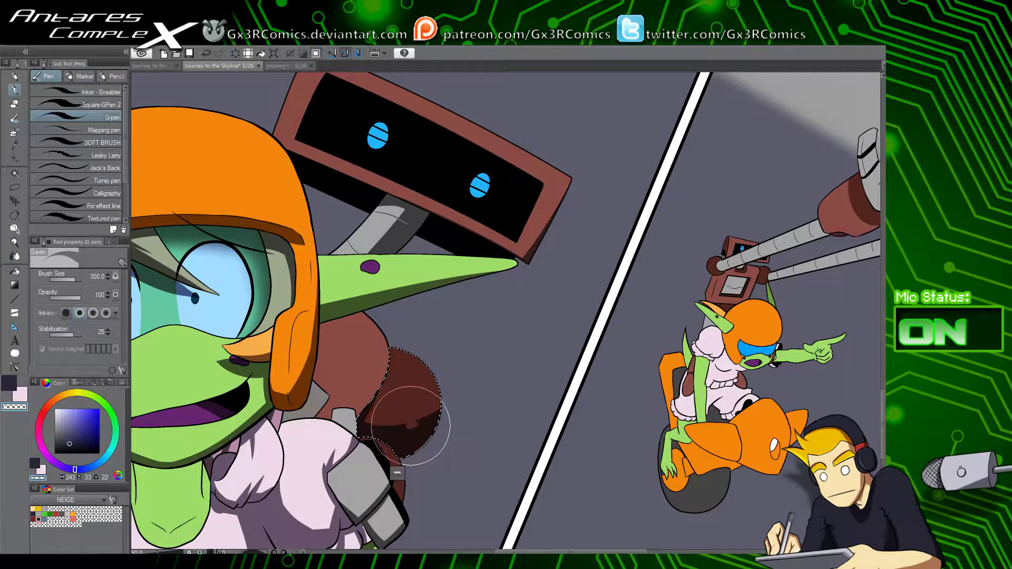
{"action": "left_click", "coordinate": [393, 429]}
{"action": "left_click_drag", "start_coordinate": [398, 443], "coordinate": [417, 341]}
{"action": "key", "text": "ctrl+d"}
Step: Auto-select the small red part behind the gray plates, switch back to the dark drawing color, and paint G-pen shadow on it
{"action": "key", "text": "w"}
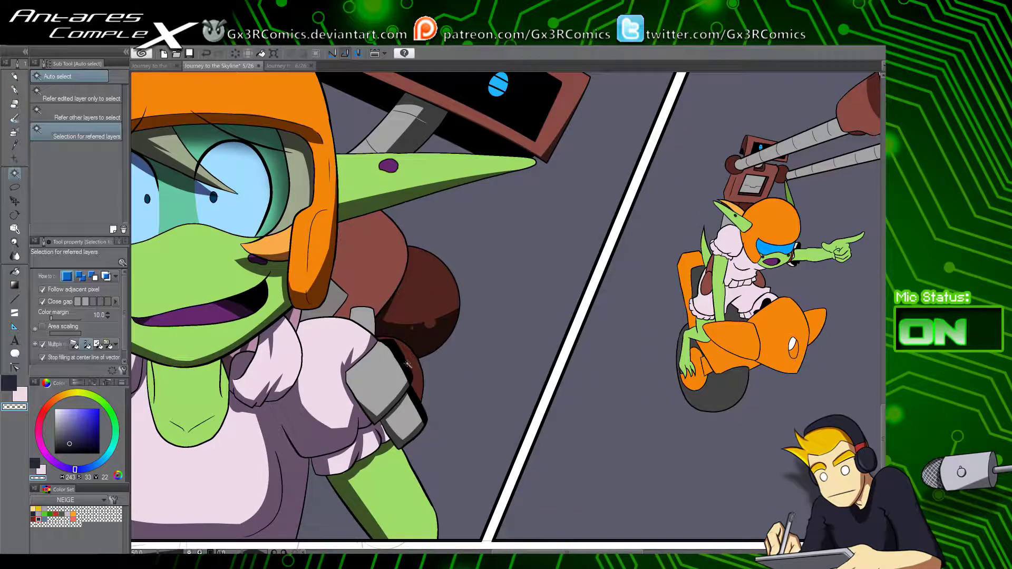
{"action": "left_click", "coordinate": [407, 364]}
{"action": "key", "text": "p"}
{"action": "key", "text": "c"}
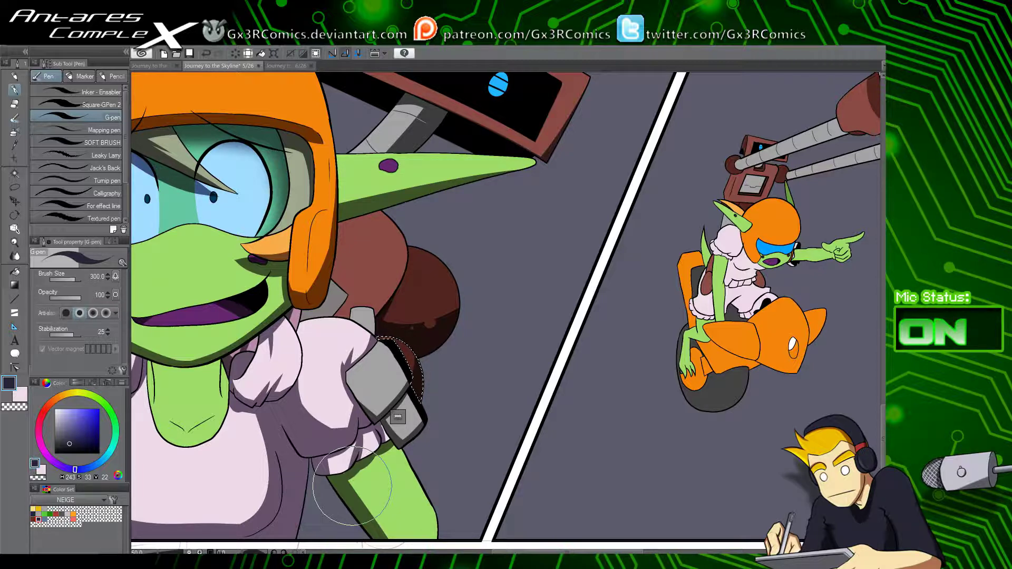
Step: Auto-select the large brown section between the helmet and the sphere, paint G-pen shadow along its lower side, and clear the selection
{"action": "left_click_drag", "start_coordinate": [365, 204], "coordinate": [466, 193]}
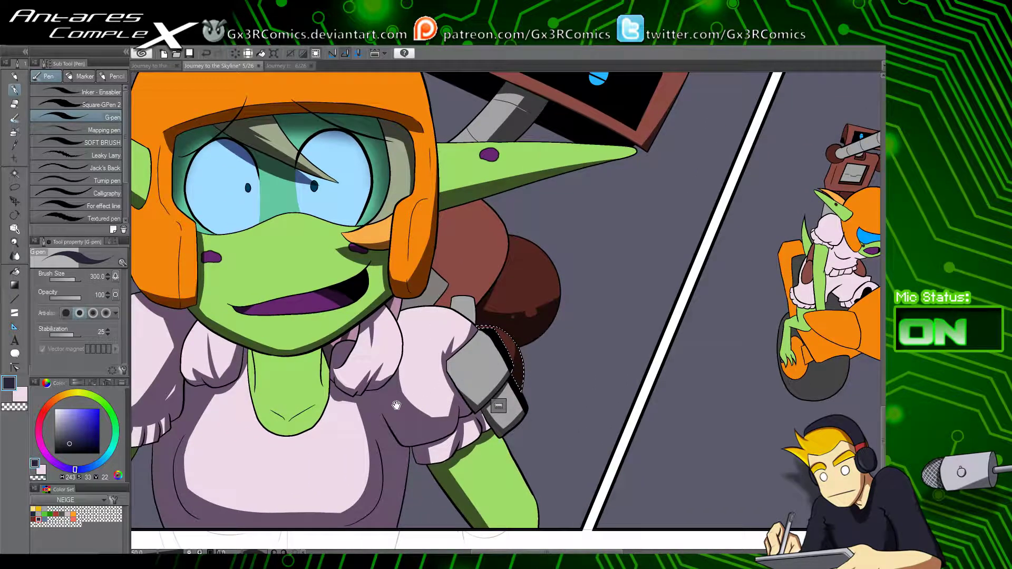
{"action": "key", "text": "w"}
{"action": "left_click", "coordinate": [500, 267]}
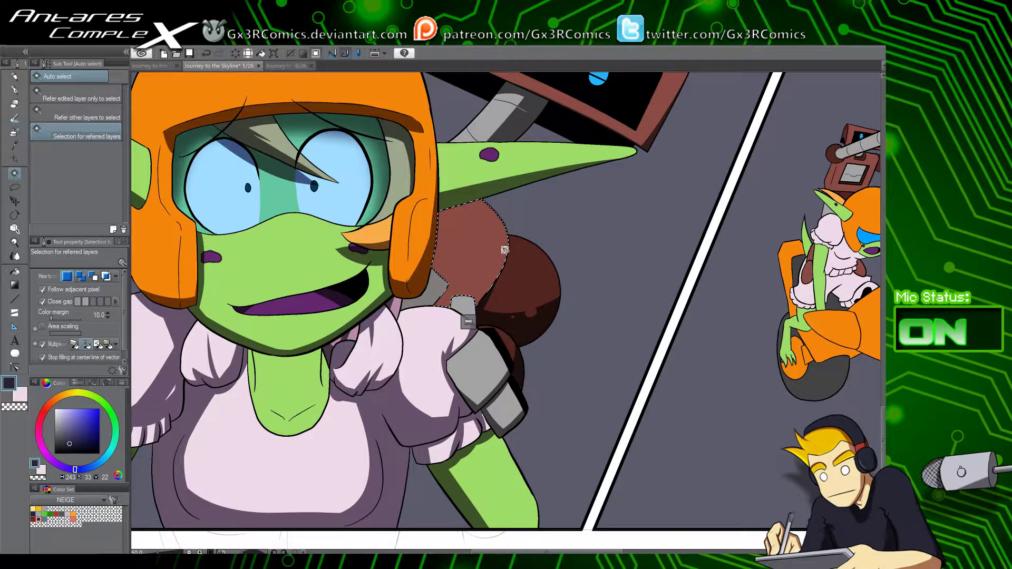
{"action": "key", "text": "p"}
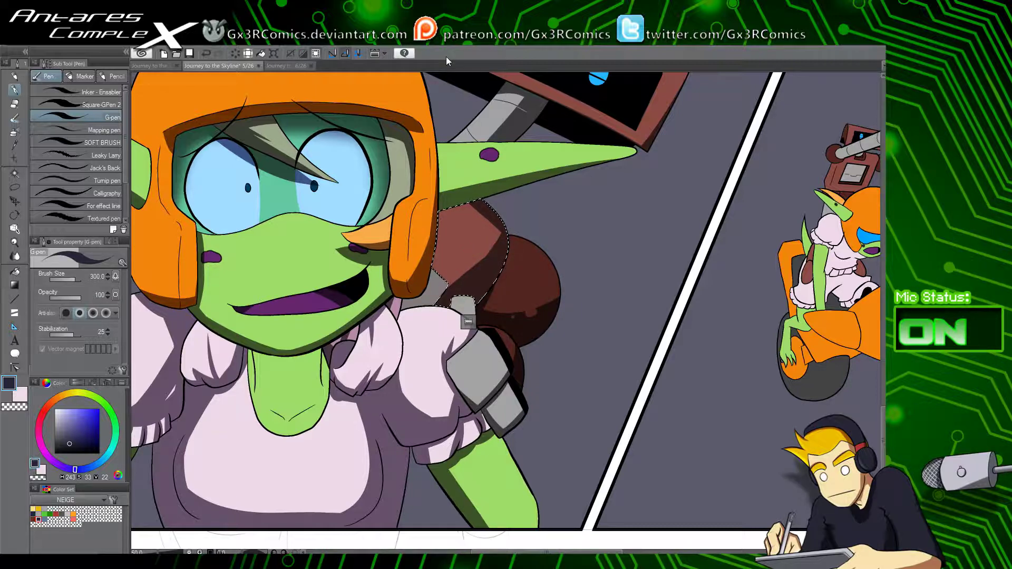
{"action": "left_click_drag", "start_coordinate": [501, 311], "coordinate": [376, 389]}
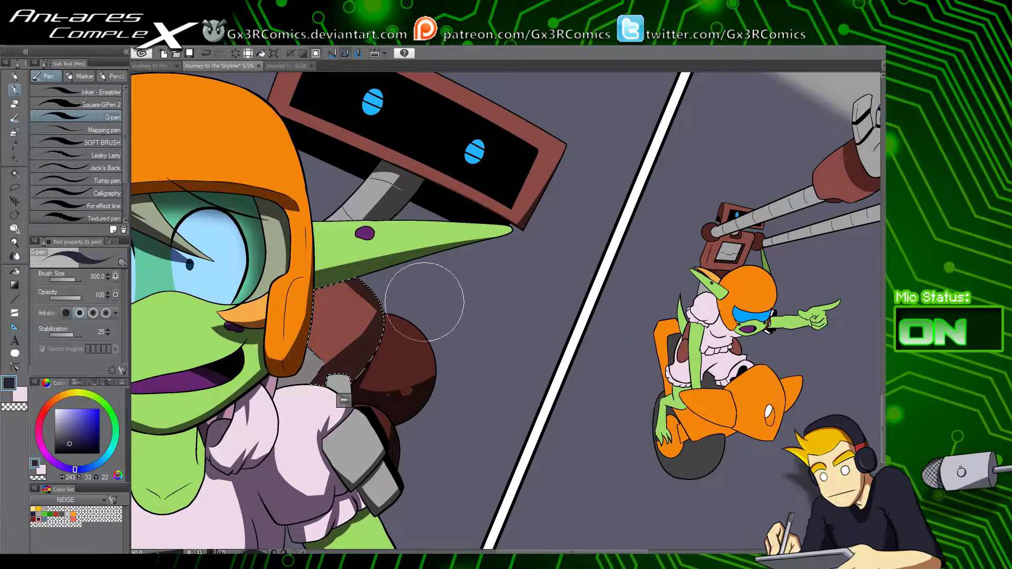
{"action": "key", "text": "ctrl+d"}
Step: Auto-select the dark gray wheel of the orange scooter in the next panel and paint G-pen shadow along its outer left edge
{"action": "left_click_drag", "start_coordinate": [453, 367], "coordinate": [299, 347]}
{"action": "left_click_drag", "start_coordinate": [585, 391], "coordinate": [459, 343]}
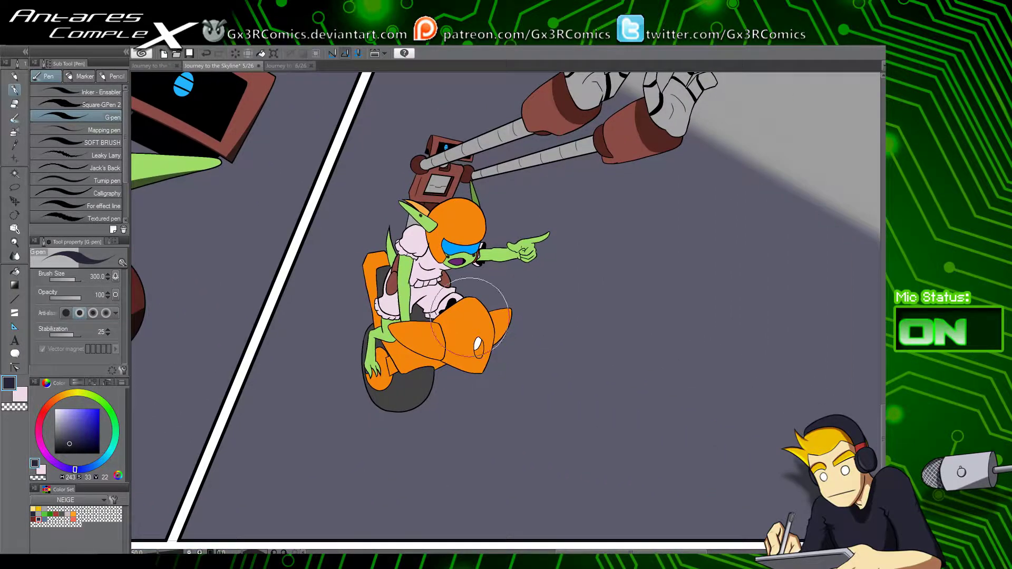
{"action": "left_click_drag", "start_coordinate": [271, 416], "coordinate": [559, 341]}
{"action": "key", "text": "w"}
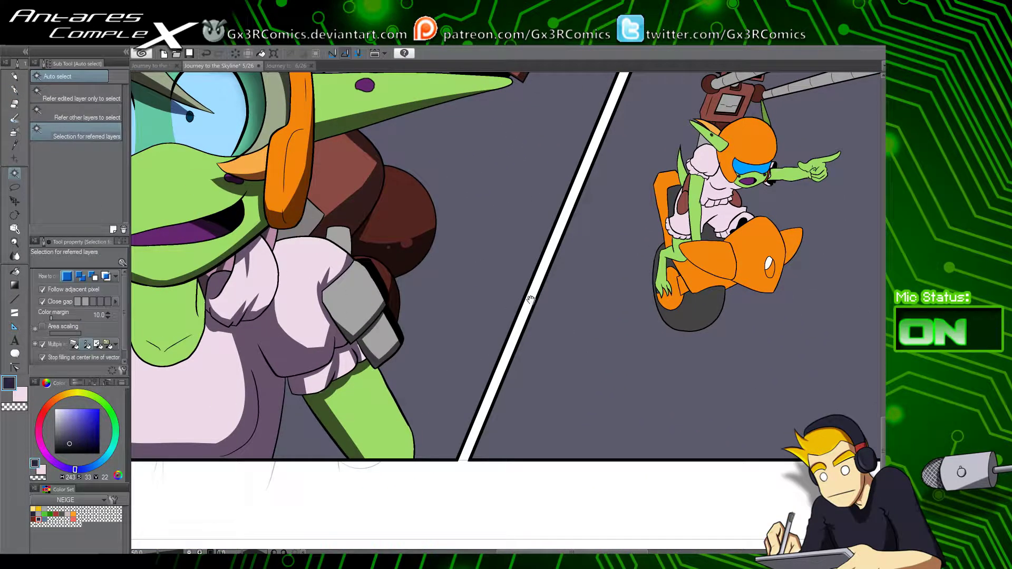
{"action": "left_click_drag", "start_coordinate": [531, 299], "coordinate": [336, 334]}
{"action": "left_click", "coordinate": [513, 348]}
{"action": "scroll", "coordinate": [498, 382], "scroll_direction": "up", "scroll_amount": 3}
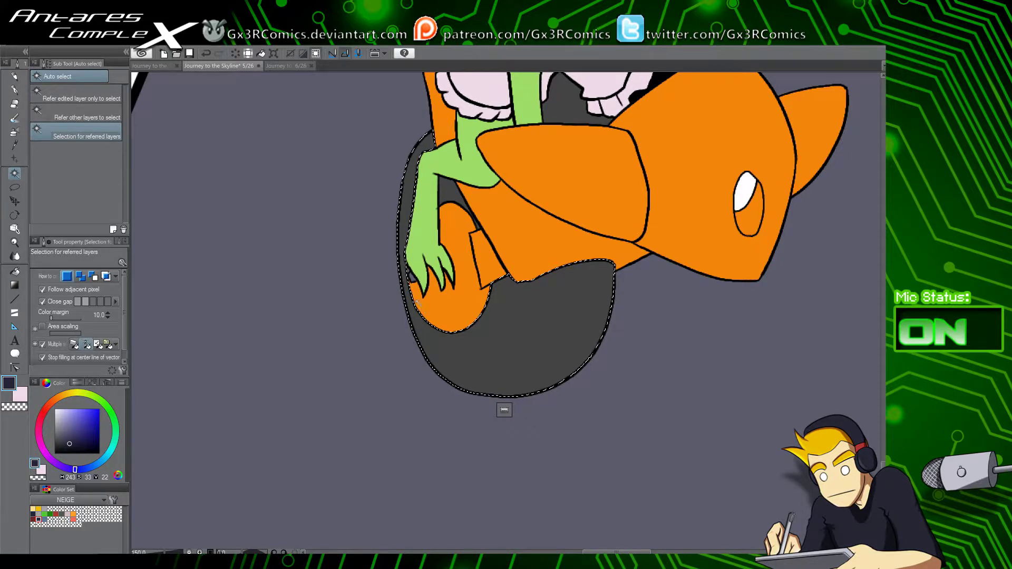
{"action": "key", "text": "p"}
{"action": "left_click_drag", "start_coordinate": [436, 124], "coordinate": [442, 406]}
{"action": "left_click_drag", "start_coordinate": [415, 174], "coordinate": [516, 408]}
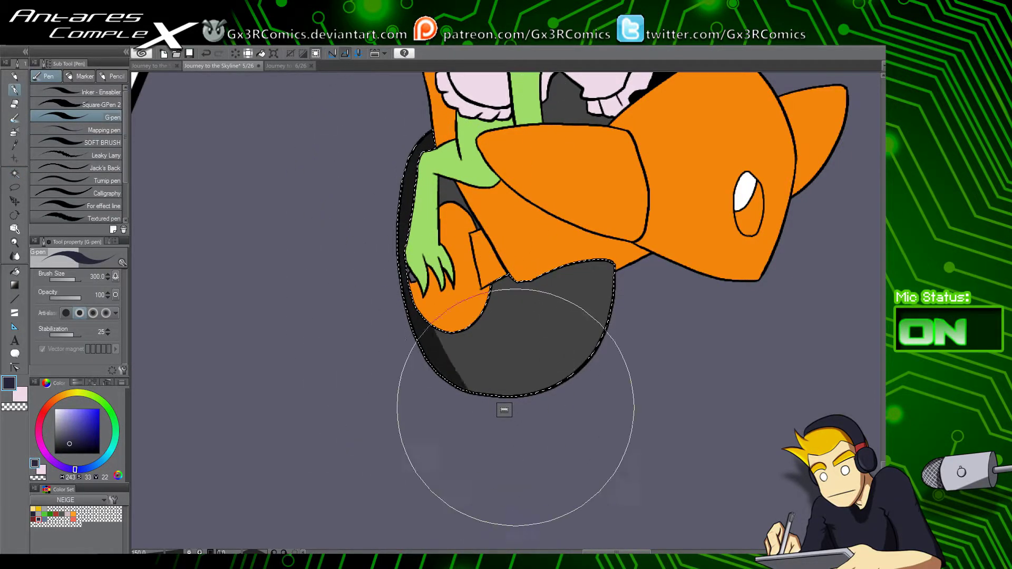
Step: Add the gray gap beside the goblin's hand to the wheel selection and shade it, undoing the stray stroke on the wheel's edge
{"action": "key", "text": "w"}
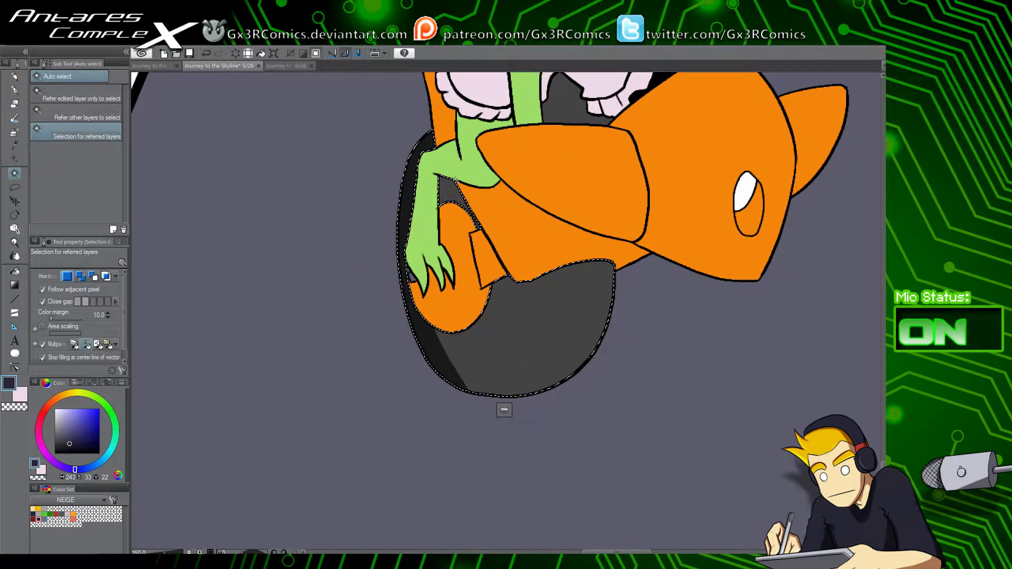
{"action": "key", "text": "p"}
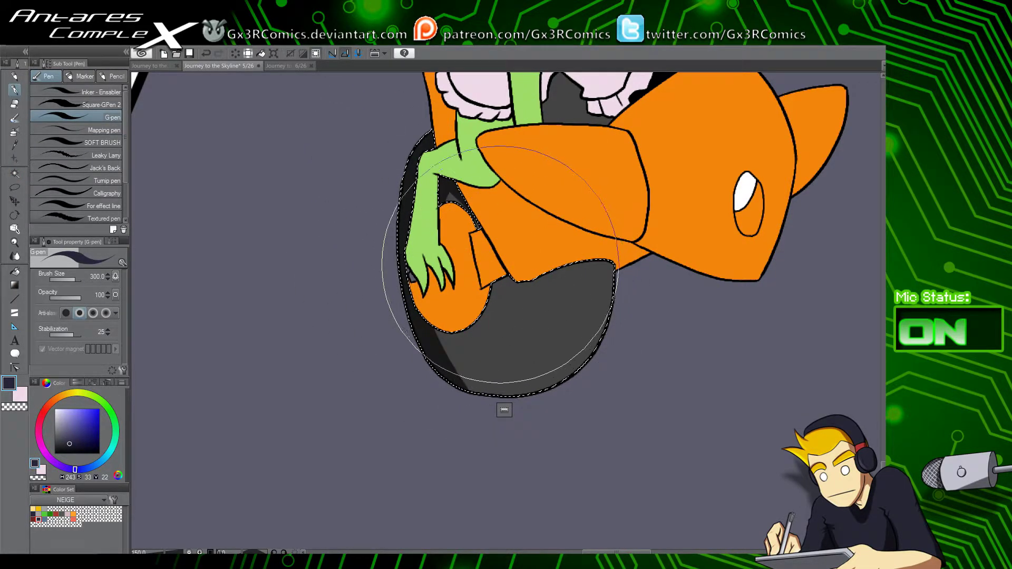
{"action": "left_click_drag", "start_coordinate": [471, 376], "coordinate": [376, 347]}
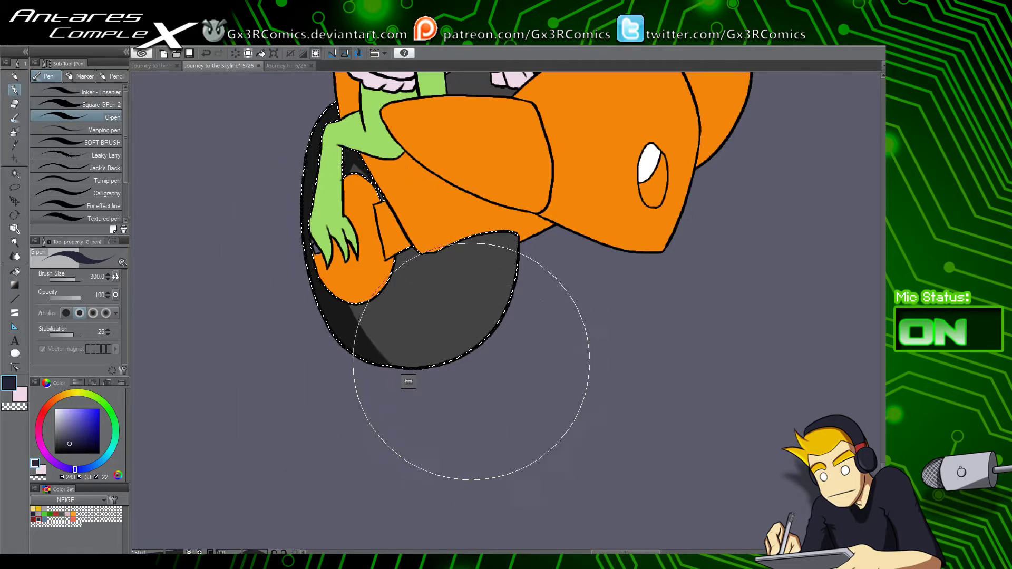
{"action": "left_click_drag", "start_coordinate": [383, 273], "coordinate": [350, 333]}
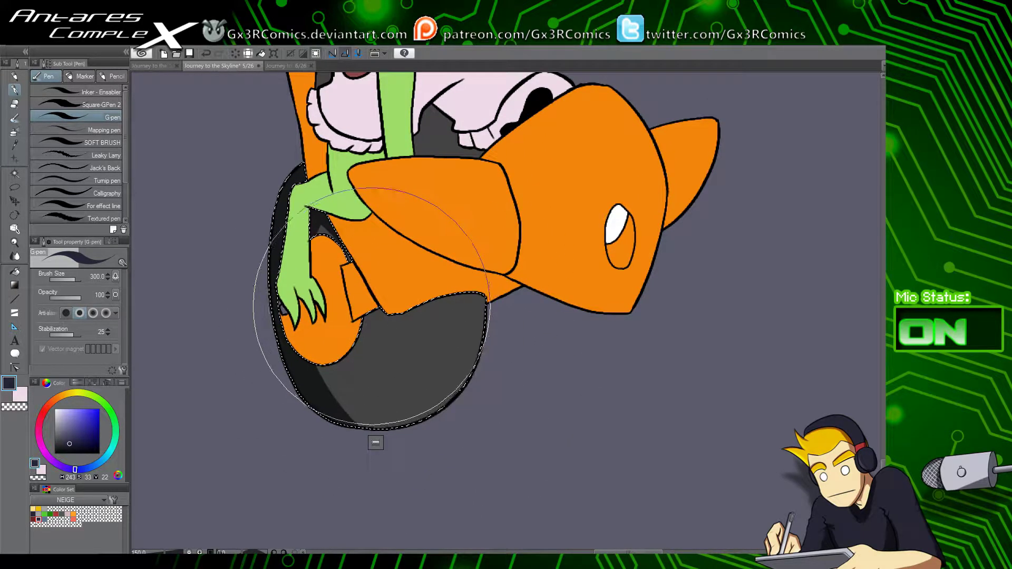
{"action": "key", "text": "ctrl+z"}
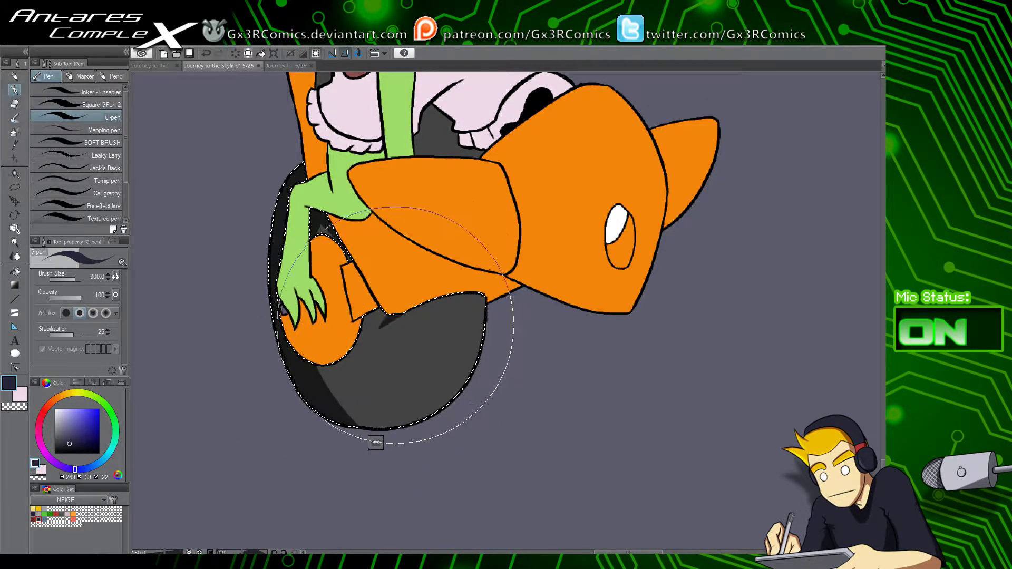
Step: Auto-select the scooter's orange seat backrest and paint G-pen shadow along its outer left edge
{"action": "left_click_drag", "start_coordinate": [435, 306], "coordinate": [395, 359]}
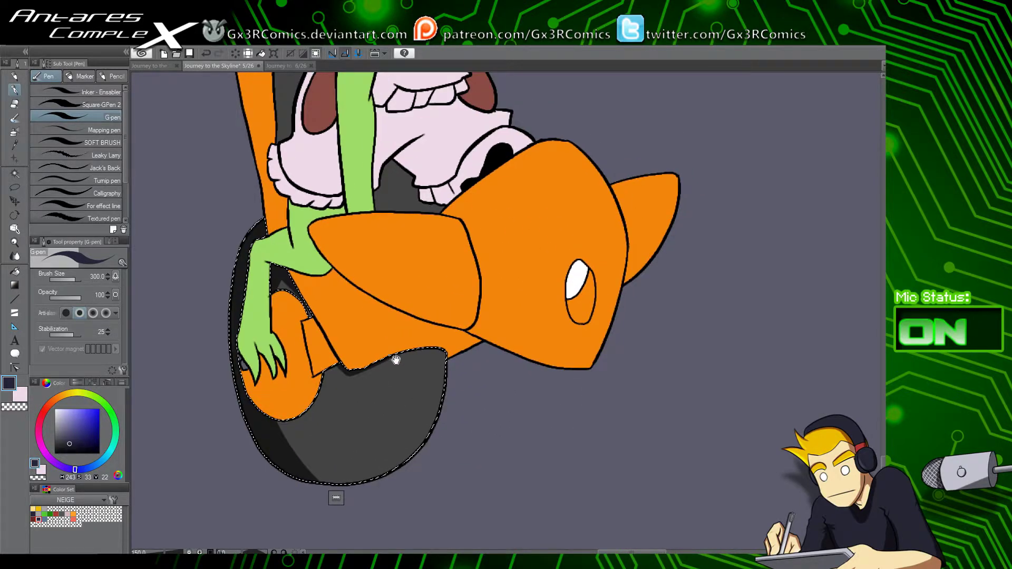
{"action": "key", "text": "w"}
{"action": "left_click_drag", "start_coordinate": [266, 177], "coordinate": [308, 306]}
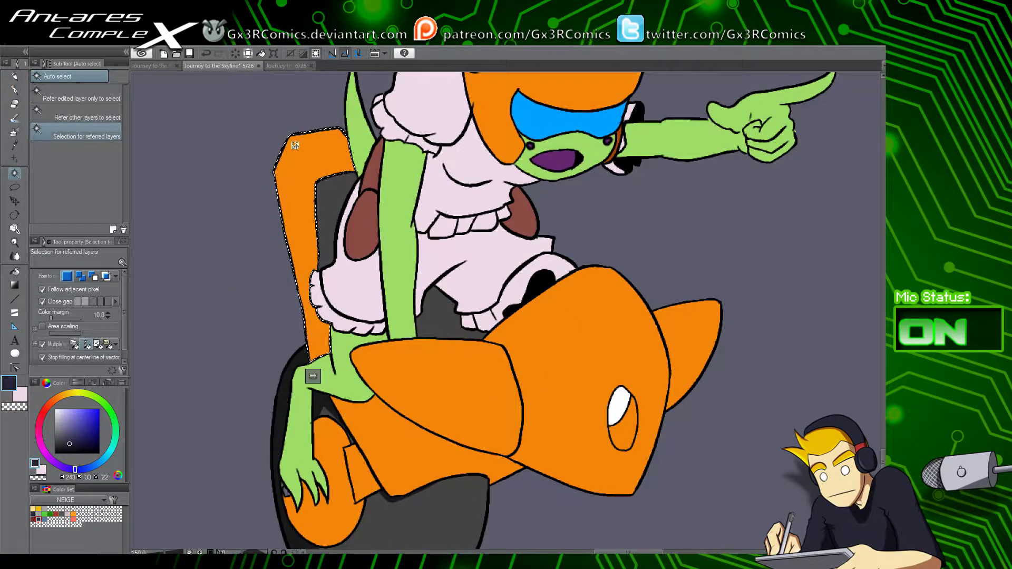
{"action": "key", "text": "p"}
{"action": "left_click_drag", "start_coordinate": [272, 131], "coordinate": [288, 331]}
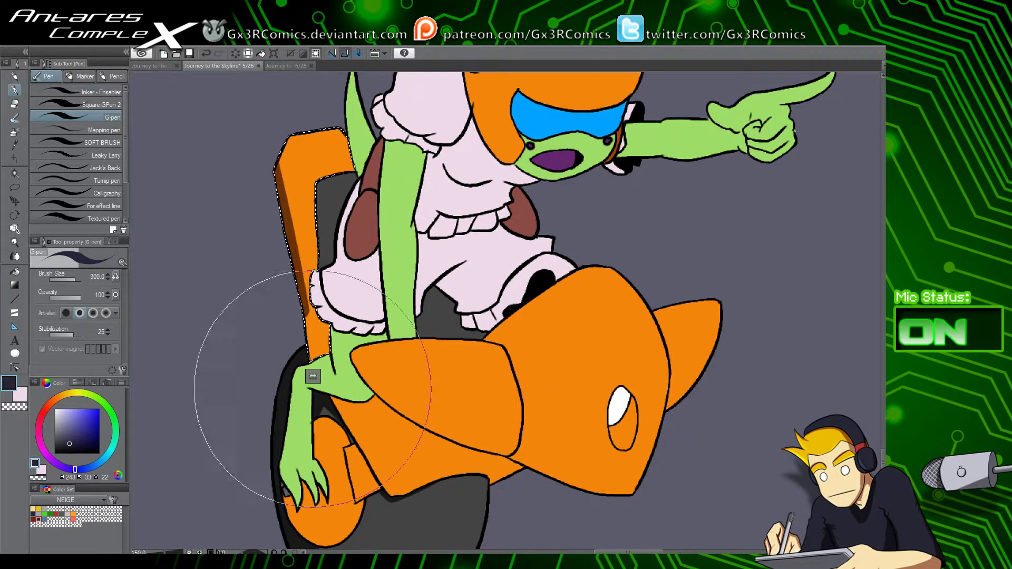
Step: Extend the selection to the backrest's gray cushion, darken it, and add a soft airbrush shadow across the backrest's inner side
{"action": "key", "text": "w"}
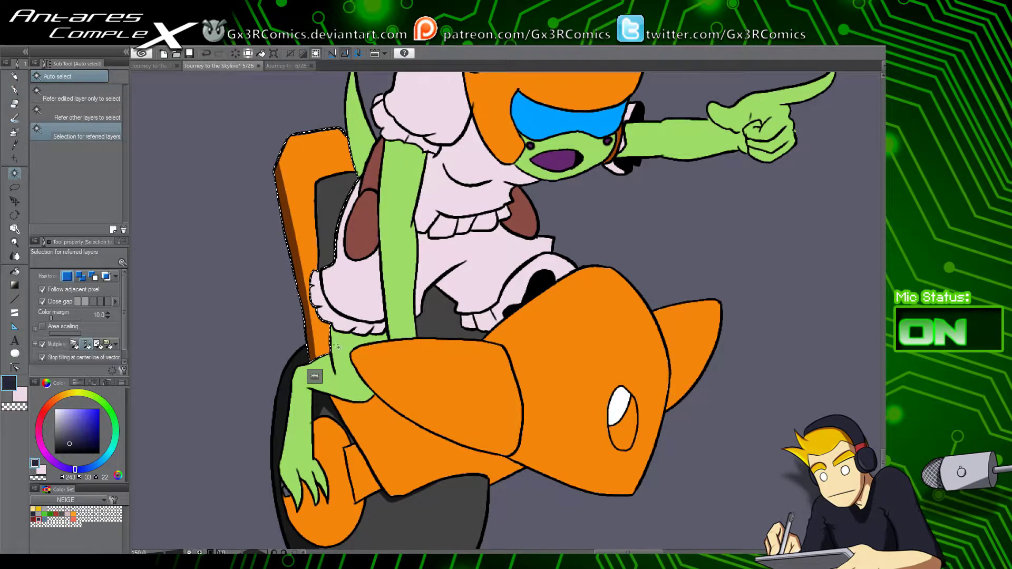
{"action": "key", "text": "p"}
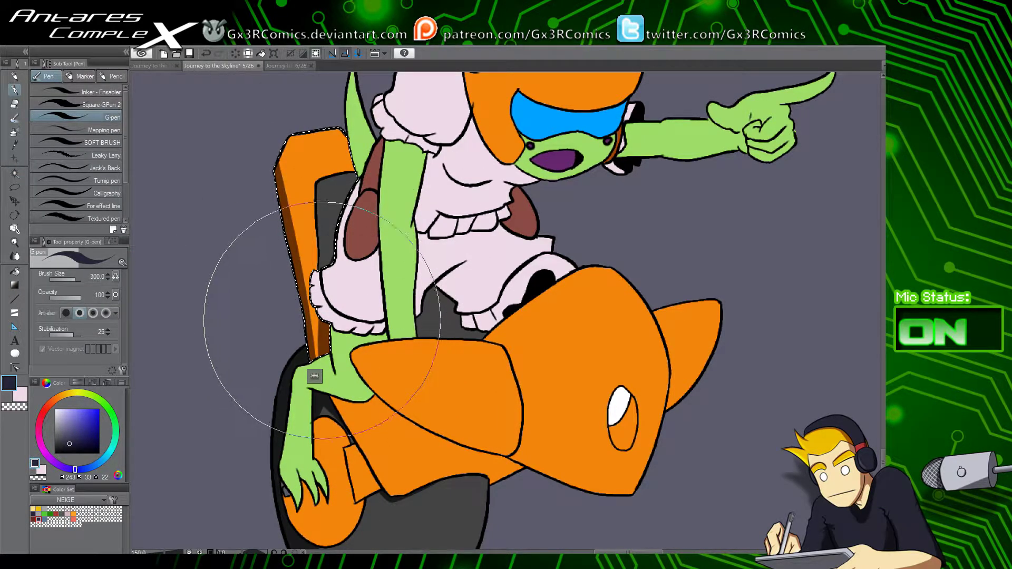
{"action": "key", "text": "b"}
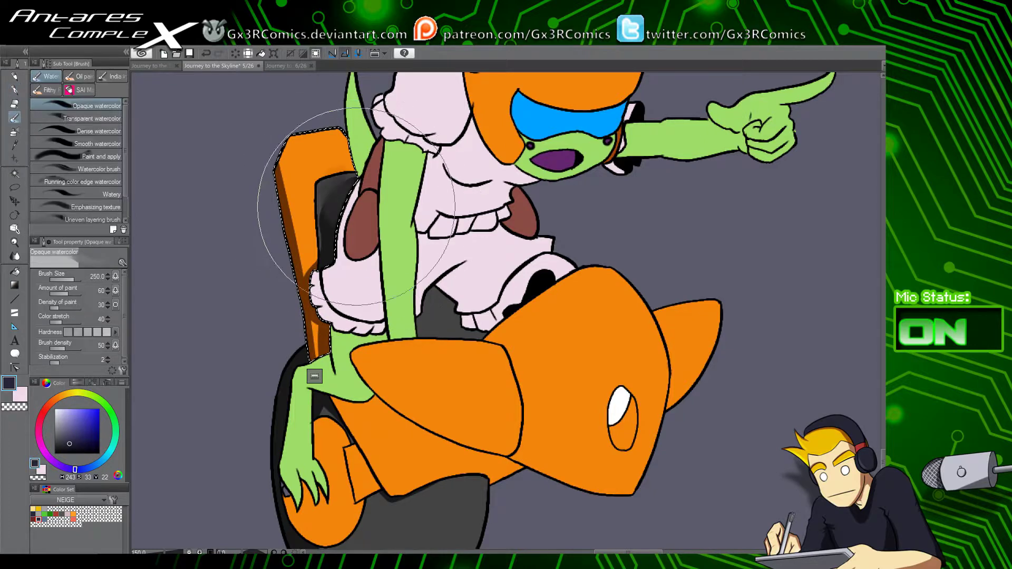
{"action": "key", "text": "b"}
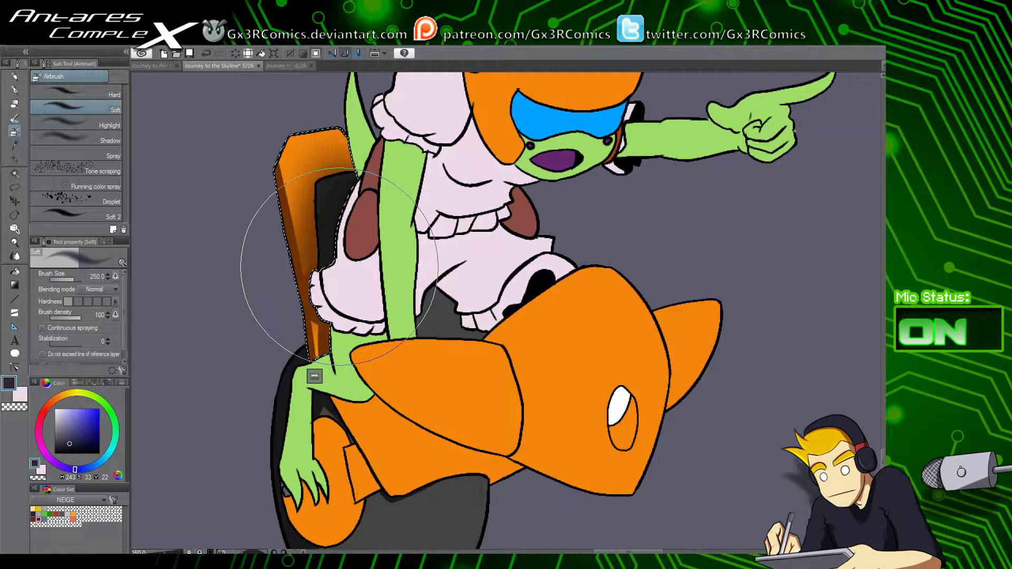
{"action": "left_click_drag", "start_coordinate": [381, 254], "coordinate": [357, 268]}
Step: Auto-select the goblin's pale bloomers, switch back to the dark drawing color, and paint G-pen shadow down their left side
{"action": "key", "text": "w"}
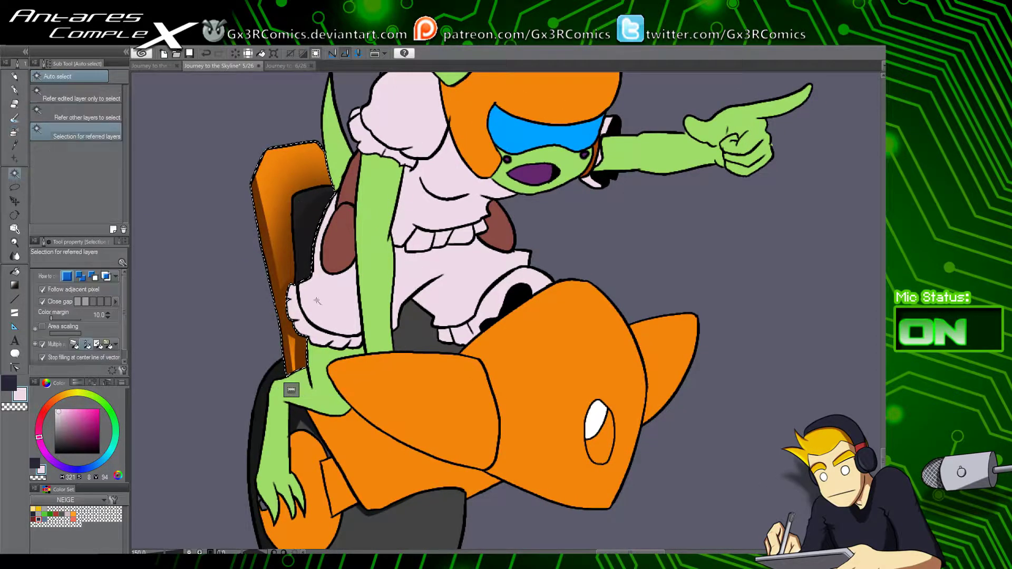
{"action": "key", "text": "x"}
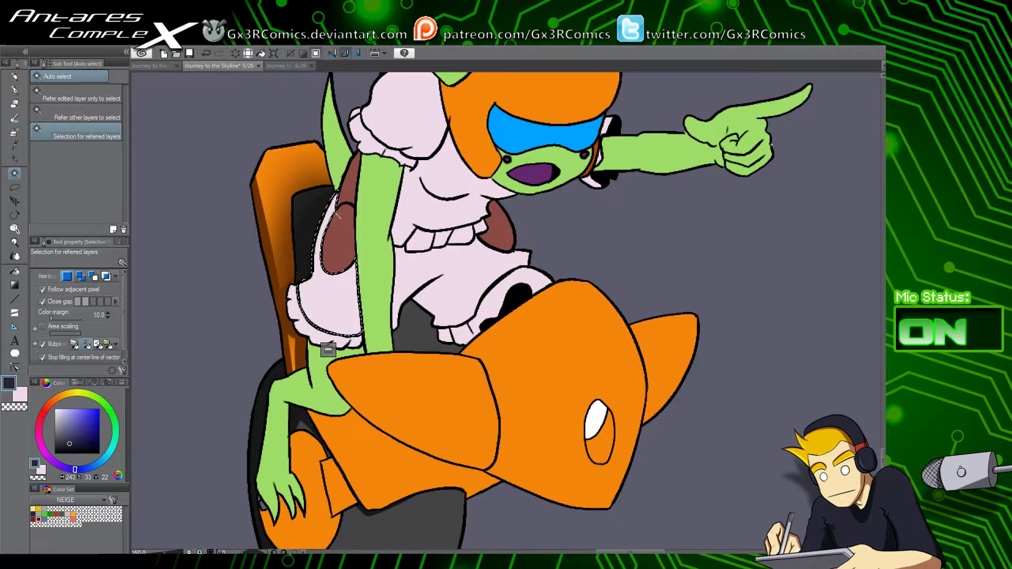
{"action": "key", "text": "p"}
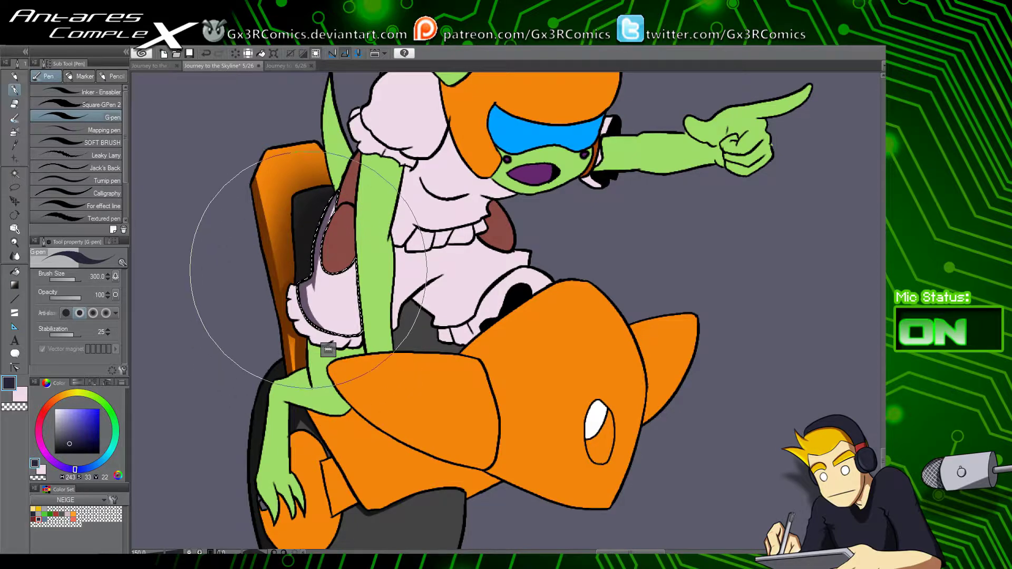
{"action": "left_click_drag", "start_coordinate": [331, 222], "coordinate": [333, 318]}
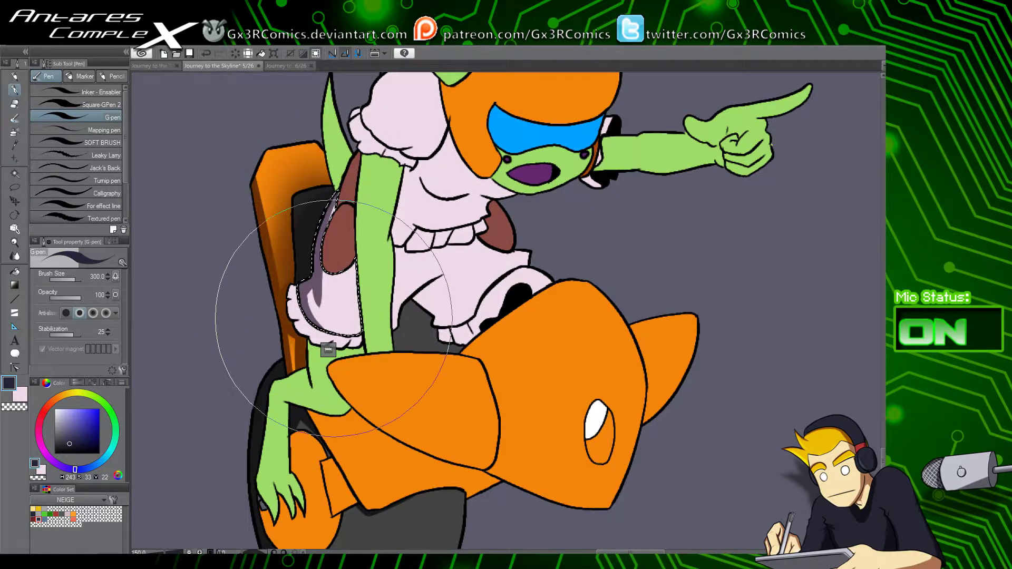
Step: Auto-select the frilled hem of the bloomers, paint G-pen shadow along its left and lower folds, and clear the selection
{"action": "key", "text": "w"}
{"action": "key", "text": "p"}
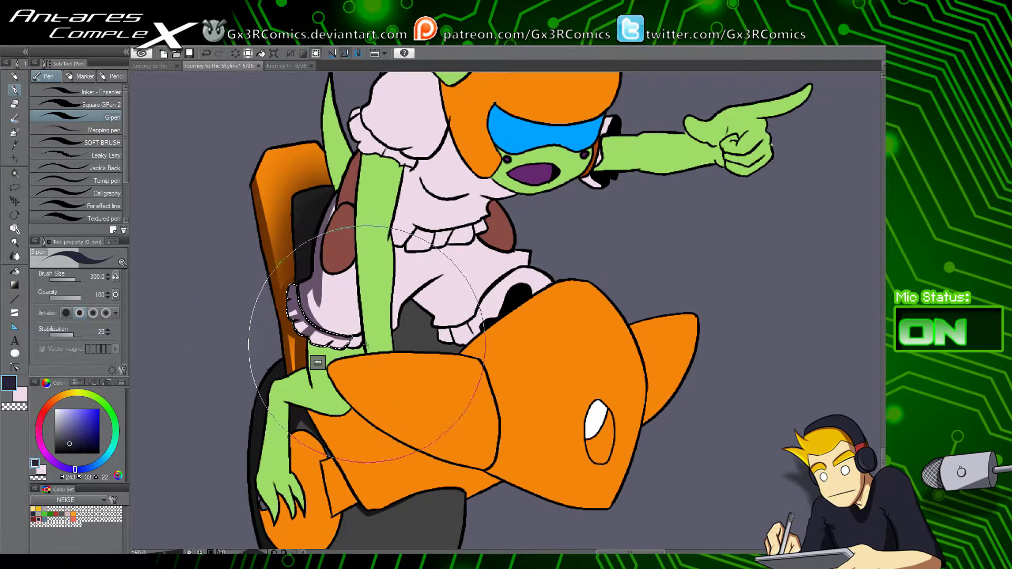
{"action": "key", "text": "w"}
{"action": "key", "text": "p"}
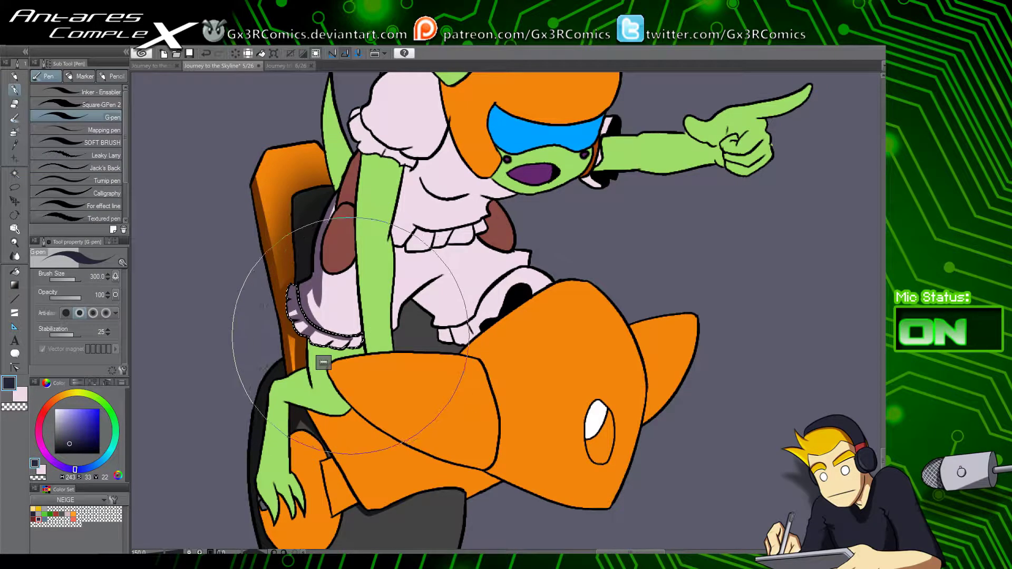
{"action": "key", "text": "ctrl+d"}
Step: Reselect the main area of the bloomers' near leg and extend its G-pen shadow along the frill
{"action": "key", "text": "w"}
{"action": "left_click", "coordinate": [325, 323]}
{"action": "key", "text": "p"}
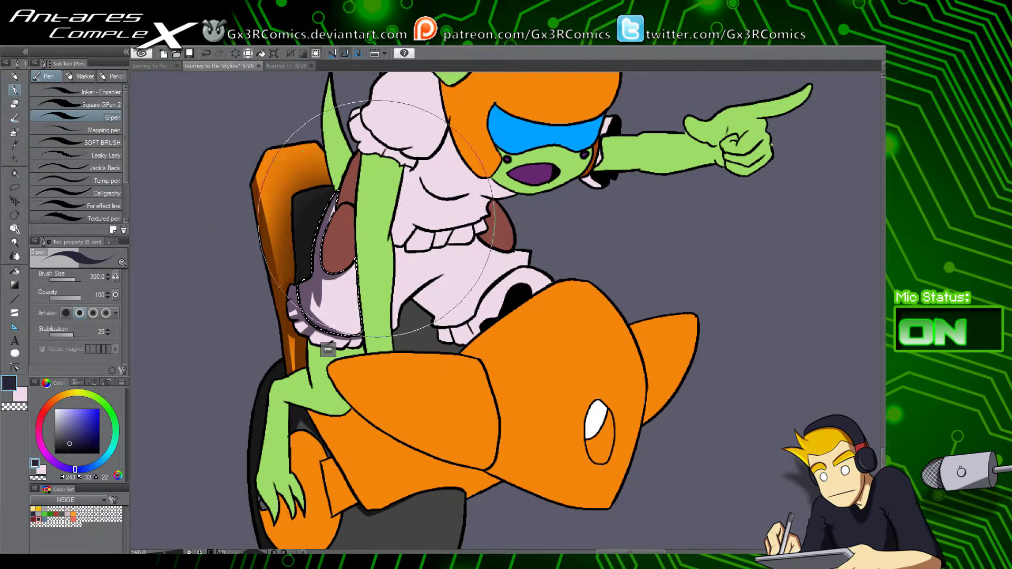
{"action": "left_click_drag", "start_coordinate": [367, 245], "coordinate": [343, 305]}
Step: Auto-select the two brown sections behind the goblin's arm in turn, shade their left sides with the G-pen, and clear the selection
{"action": "key", "text": "w"}
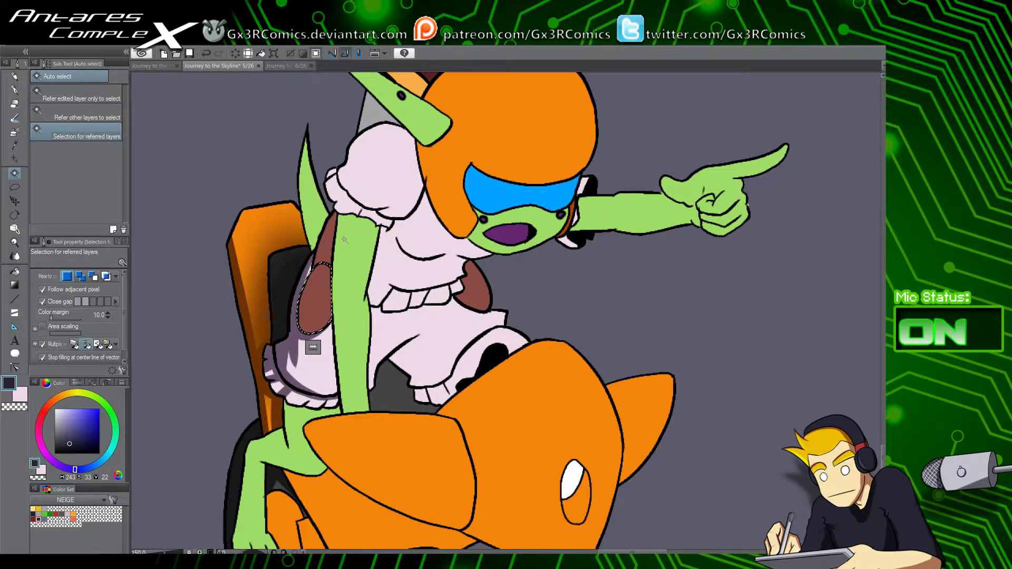
{"action": "key", "text": "p"}
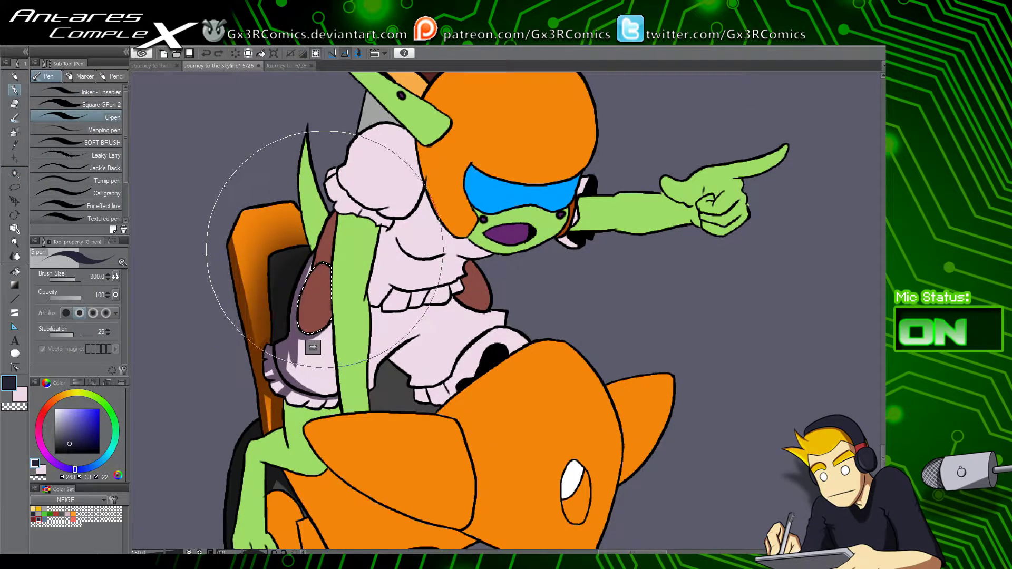
{"action": "key", "text": "w"}
{"action": "key", "text": "p"}
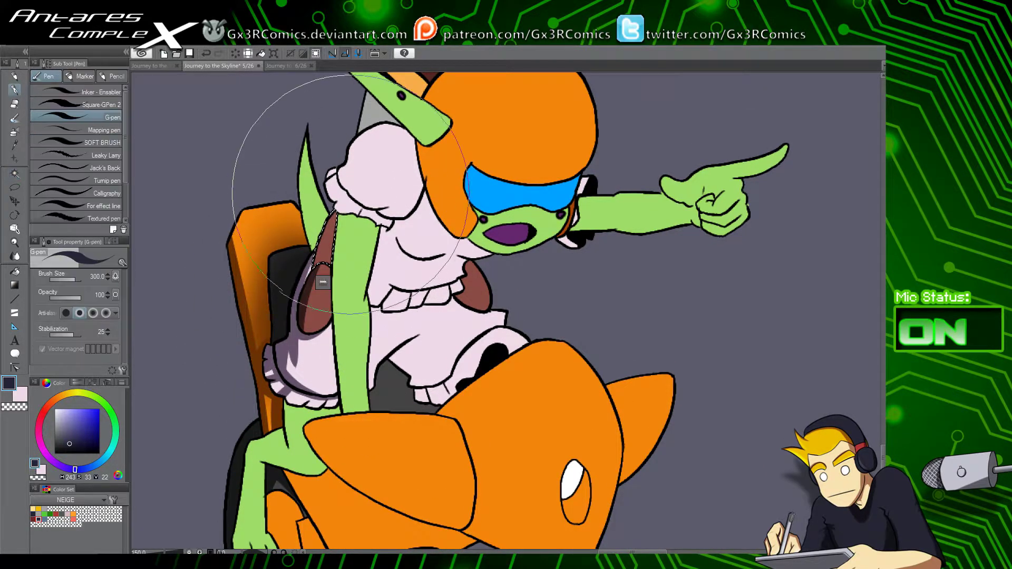
{"action": "left_click_drag", "start_coordinate": [329, 190], "coordinate": [321, 268]}
{"action": "key", "text": "ctrl+d"}
Step: Auto-select the pointed green tail behind the goblin's back and paint G-pen shadow along its left edge
{"action": "left_click_drag", "start_coordinate": [338, 224], "coordinate": [313, 307]}
{"action": "key", "text": "w"}
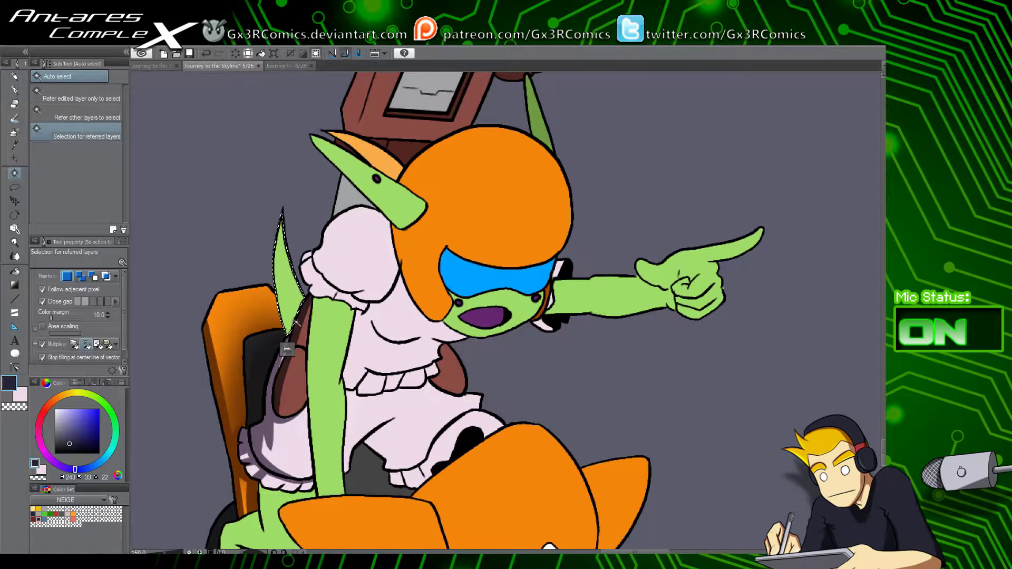
{"action": "key", "text": "p"}
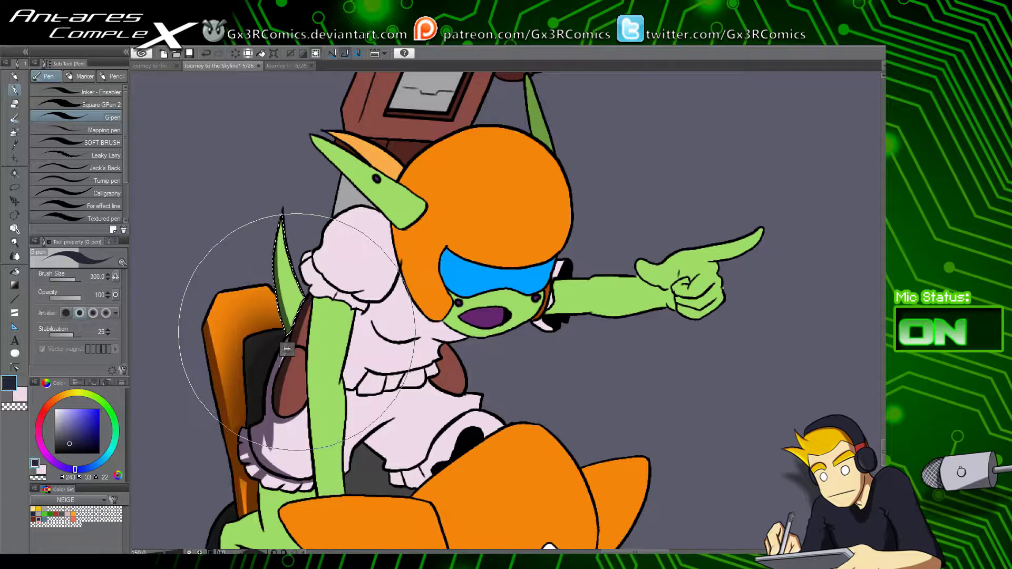
Step: Auto-select the segments of the near sleeve's frilled cuff and paint G-pen shadow into the folds
{"action": "key", "text": "w"}
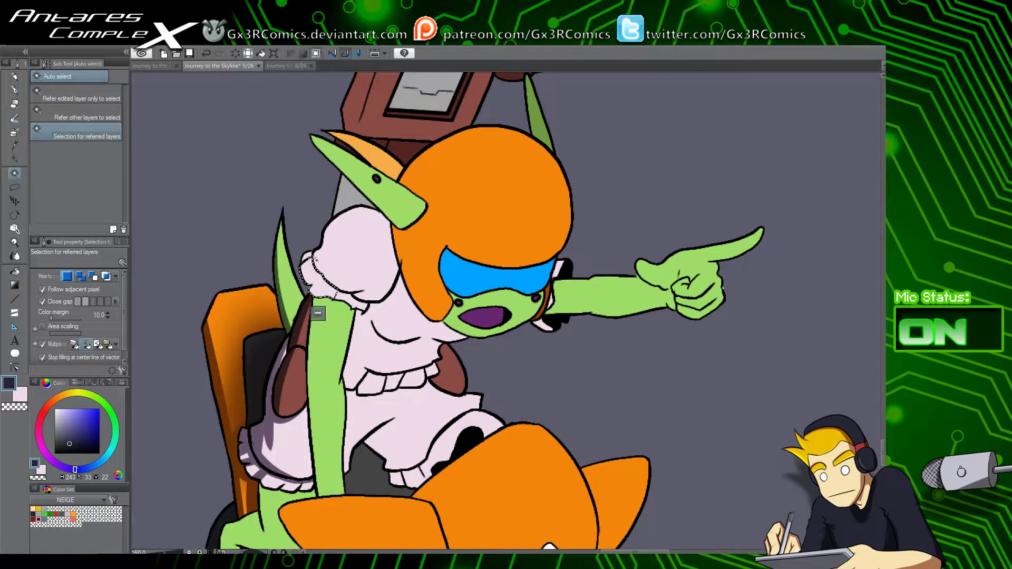
{"action": "key", "text": "p"}
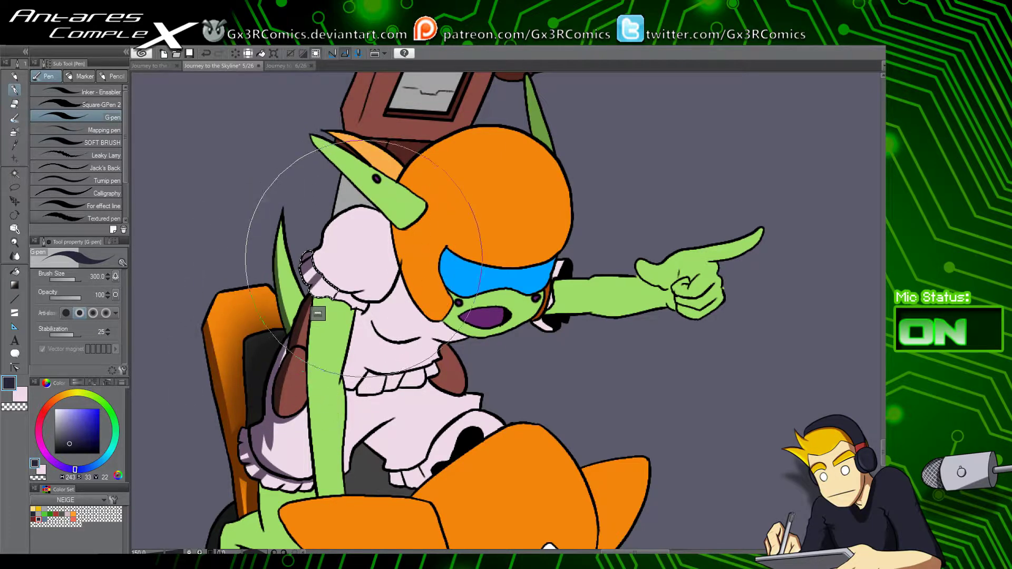
{"action": "key", "text": "w"}
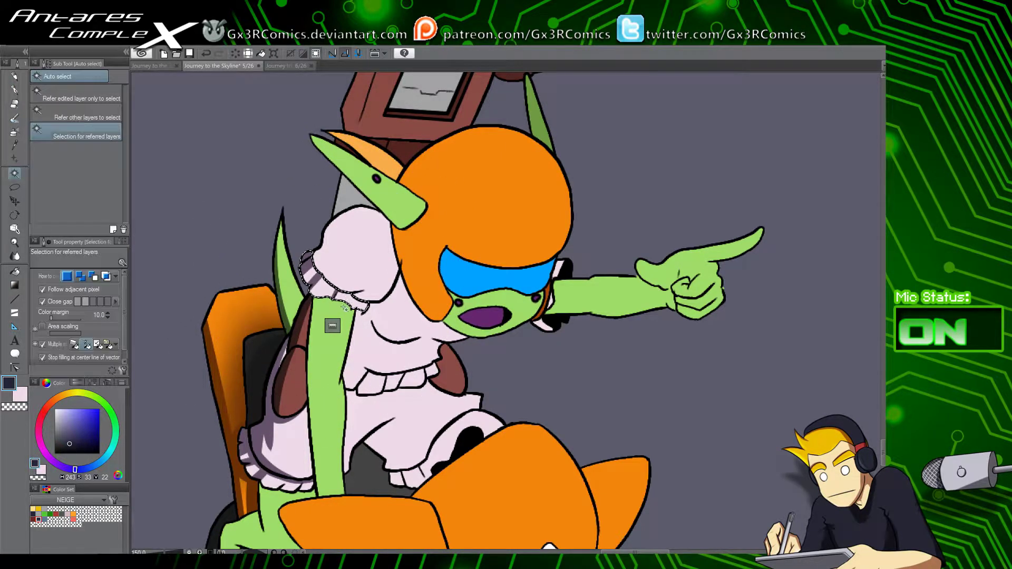
{"action": "key", "text": "p"}
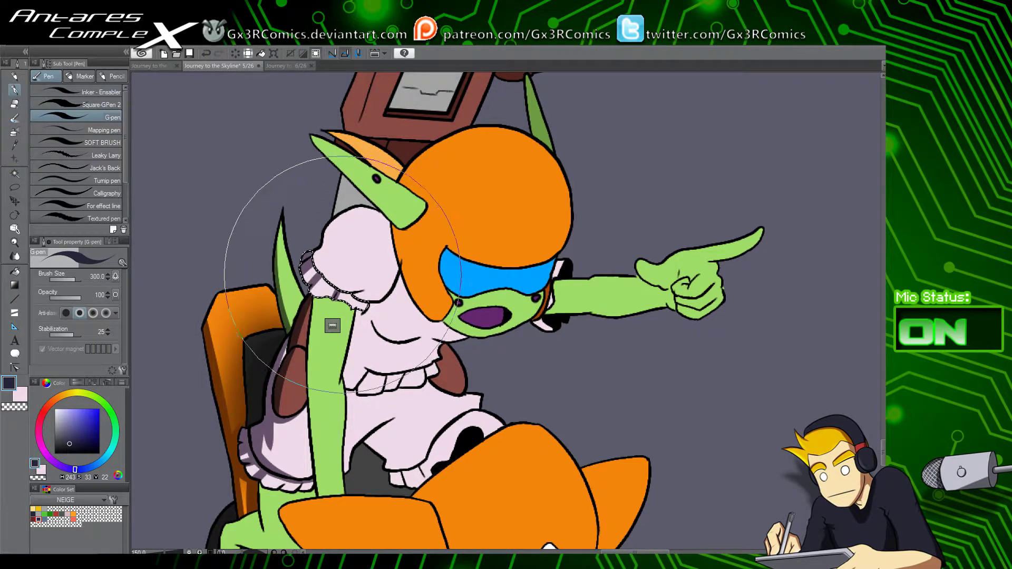
Step: Auto-select the near puffy sleeve, shade its top and lower edges with the G-pen, and touch up the shadow on its cuff
{"action": "key", "text": "w"}
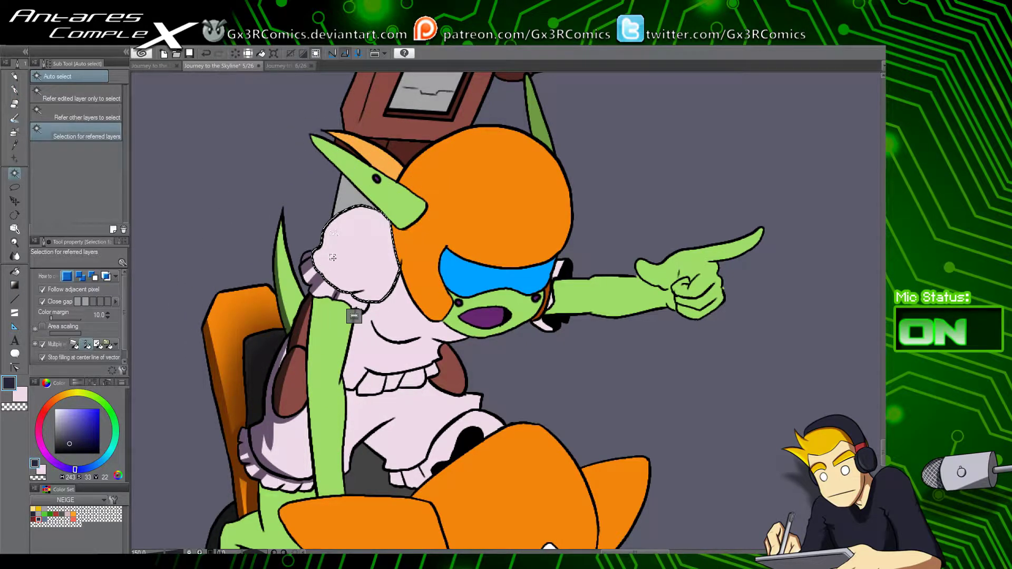
{"action": "key", "text": "p"}
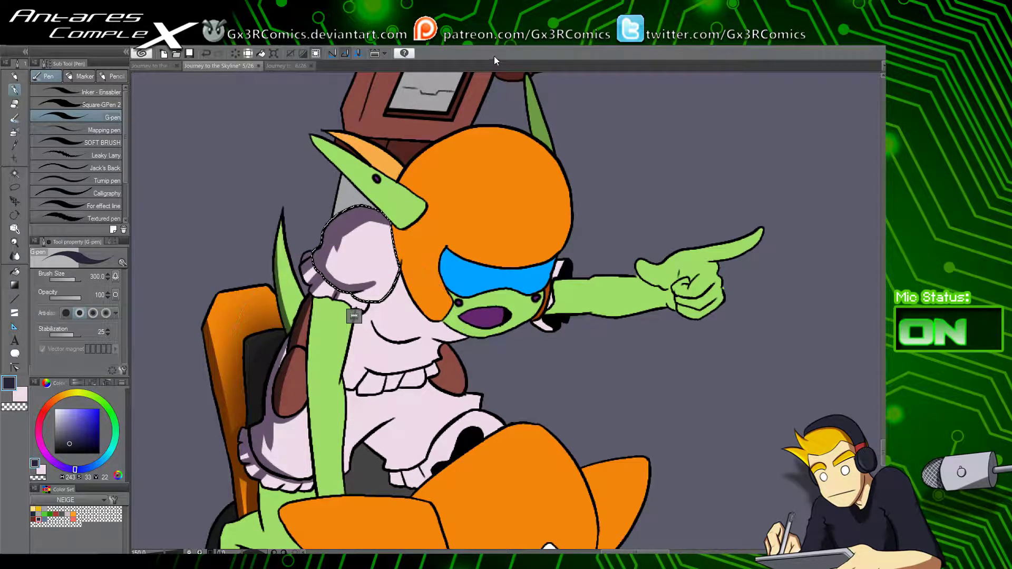
{"action": "key", "text": "ctrl+d"}
{"action": "key", "text": "w"}
{"action": "key", "text": "p"}
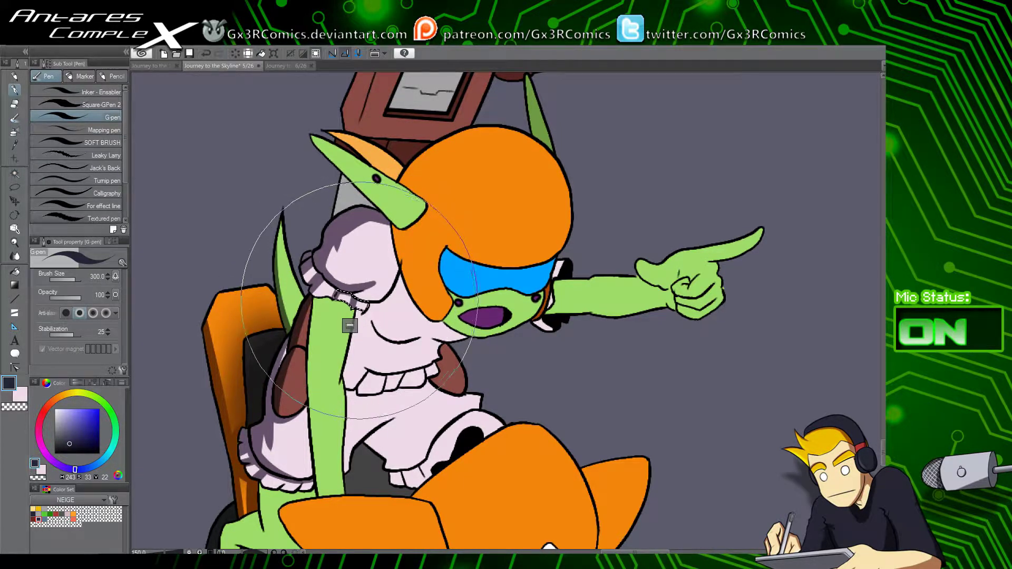
Step: Auto-select the goblin's near green arm and paint G-pen shadow down its left side and under the cuff
{"action": "left_click_drag", "start_coordinate": [343, 397], "coordinate": [344, 310]}
{"action": "key", "text": "w"}
{"action": "left_click", "coordinate": [335, 256]}
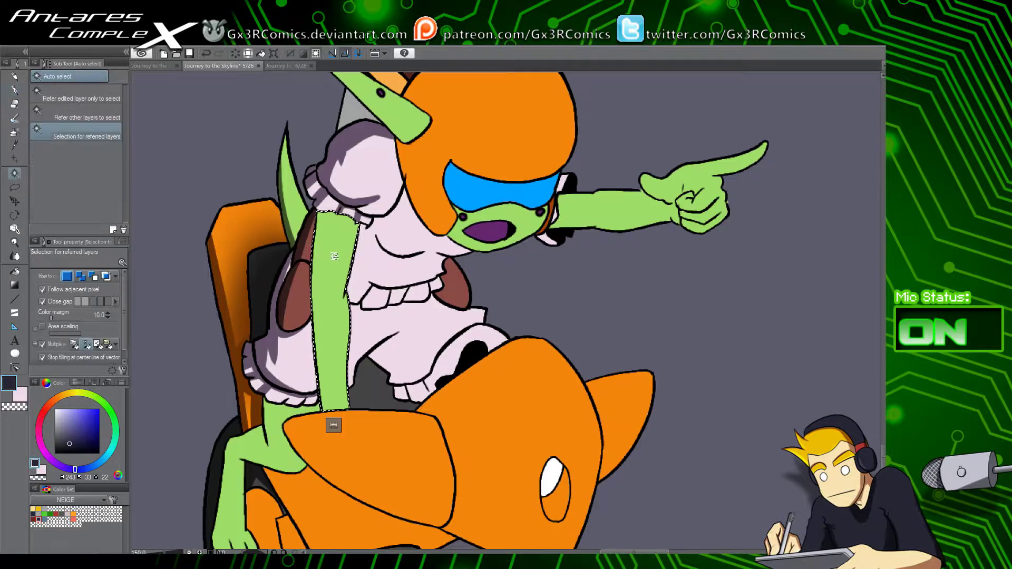
{"action": "key", "text": "p"}
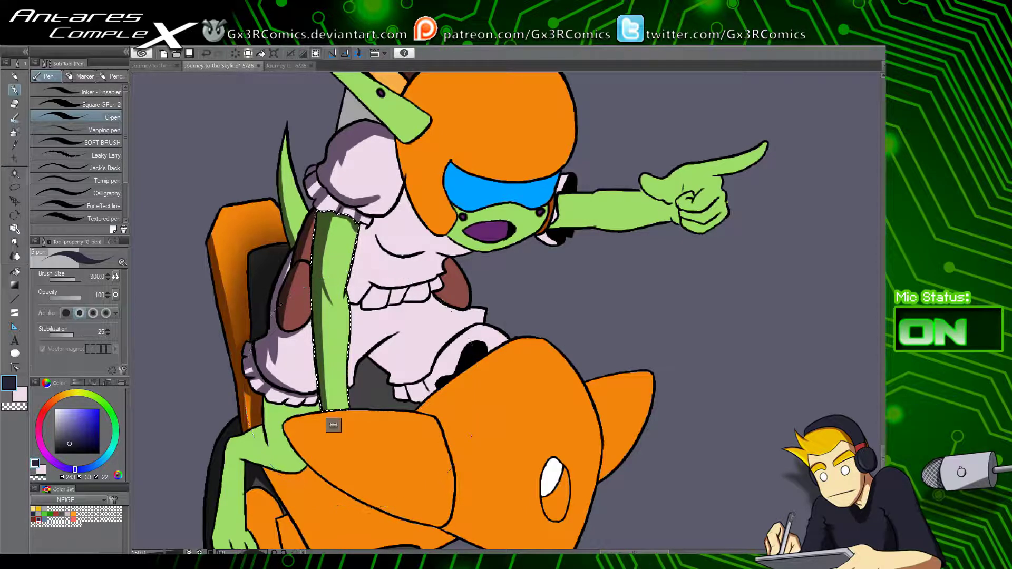
Step: Auto-select the green leg and clawed foot resting over the wheel and paint G-pen shadow along its left side and folds
{"action": "left_click_drag", "start_coordinate": [479, 226], "coordinate": [503, 115]}
{"action": "key", "text": "w"}
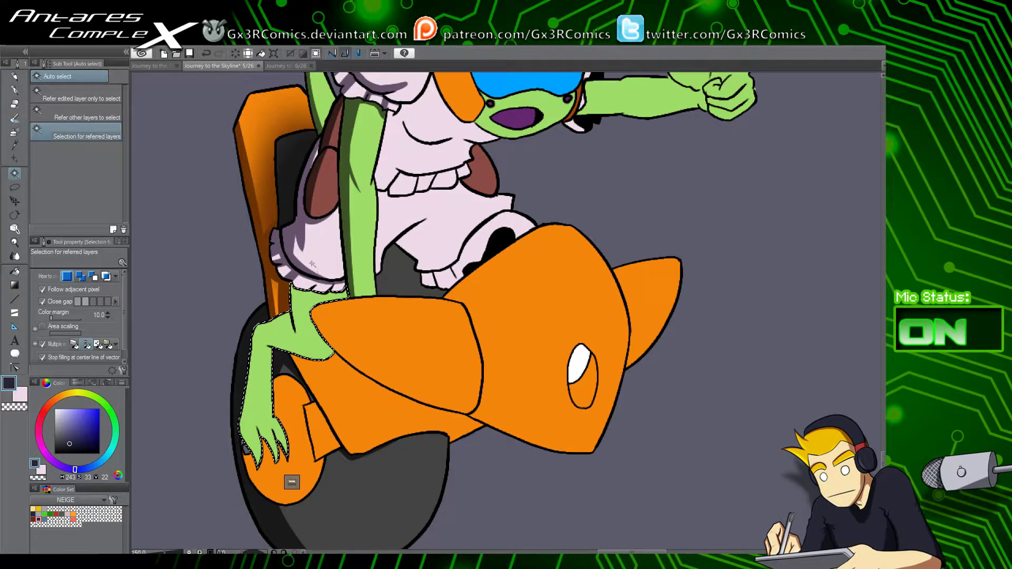
{"action": "key", "text": "p"}
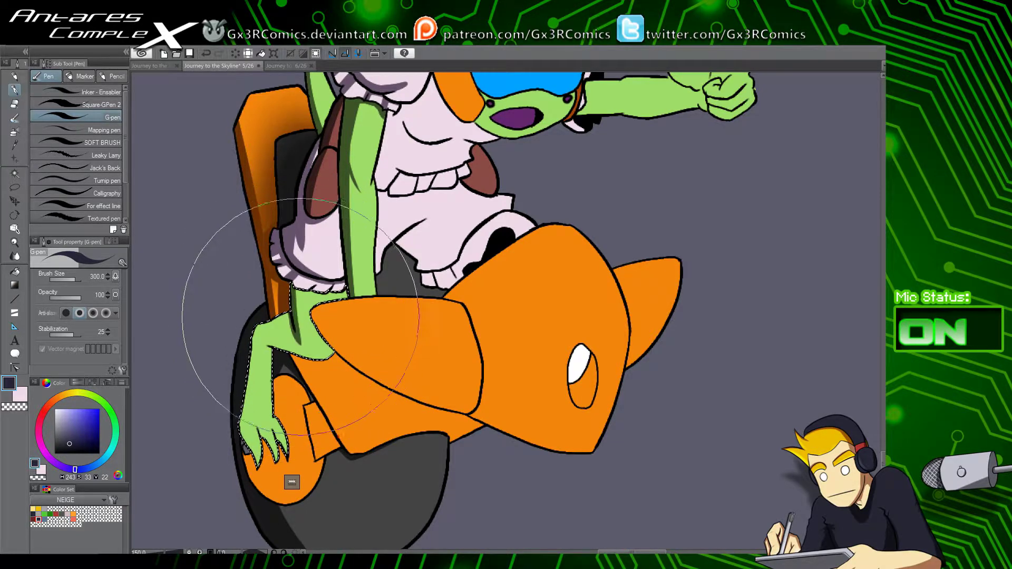
{"action": "left_click_drag", "start_coordinate": [259, 365], "coordinate": [262, 321]}
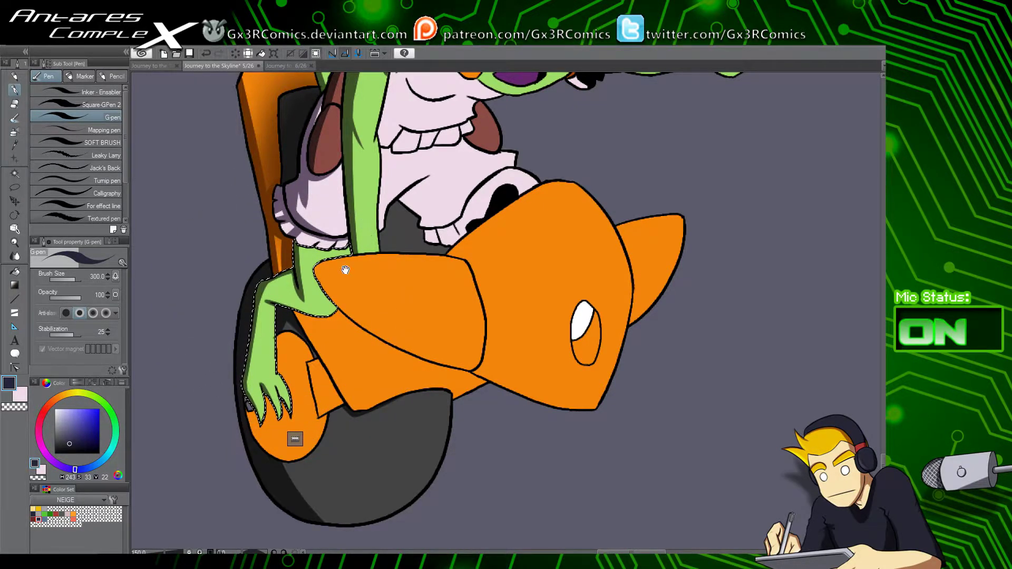
Step: Sample the orange of the wheel hub, fill the small gap beside the goblin's claws with it, and switch back to the dark color
{"action": "left_click_drag", "start_coordinate": [394, 409], "coordinate": [373, 370]}
{"action": "key", "text": "w"}
{"action": "left_click", "coordinate": [256, 377]}
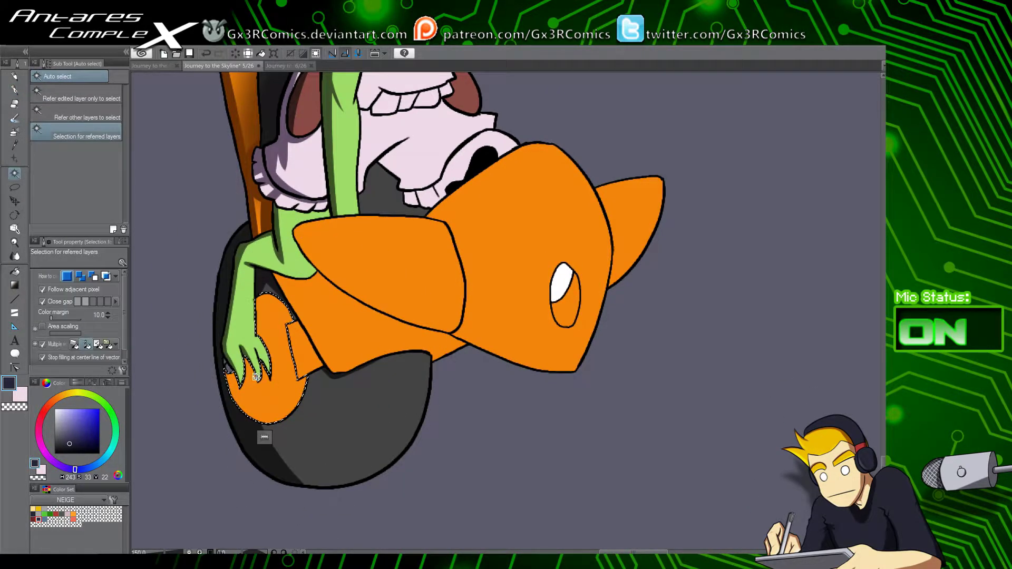
{"action": "key", "text": "i"}
{"action": "left_click", "coordinate": [279, 392]}
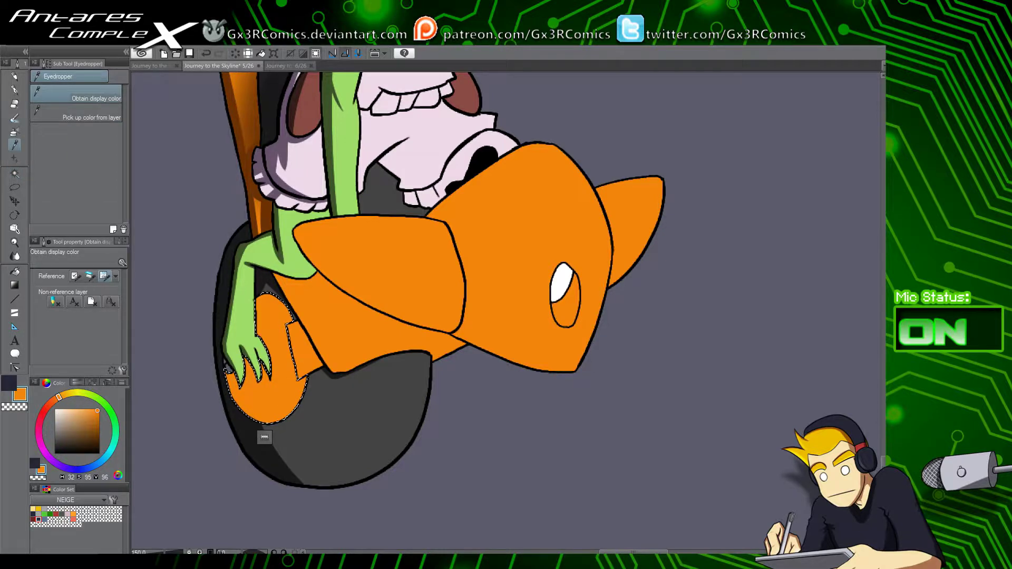
{"action": "key", "text": "w"}
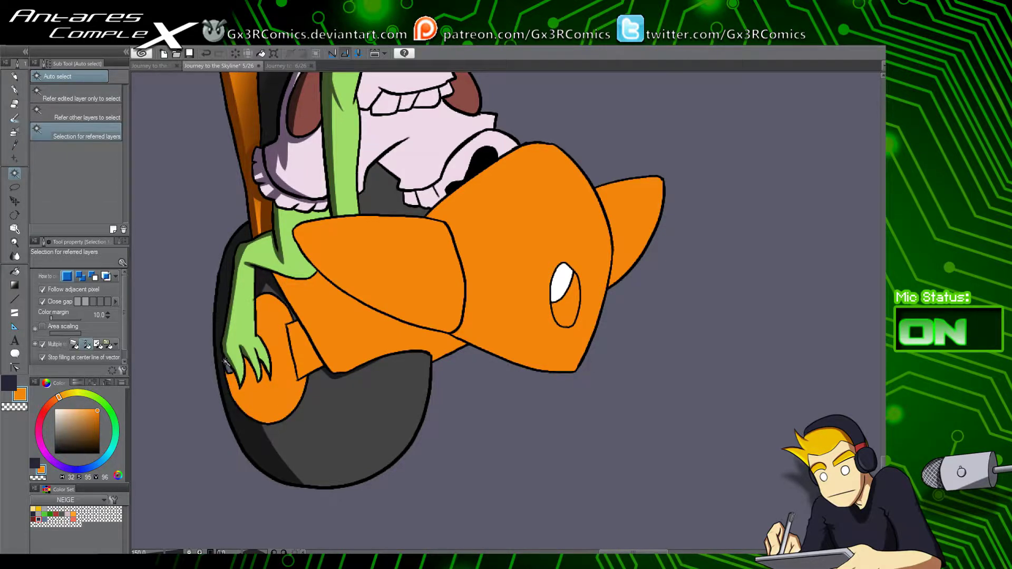
{"action": "key", "text": "g"}
{"action": "key", "text": "x"}
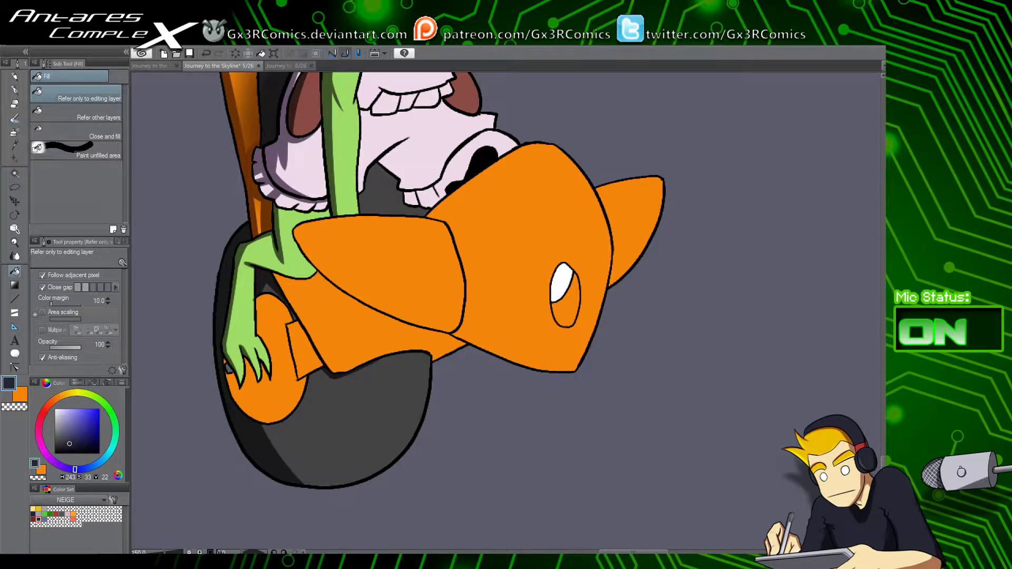
Step: Auto-select the orange wheel hub, paint G-pen shadow across its lower part, and clear the selection
{"action": "key", "text": "w"}
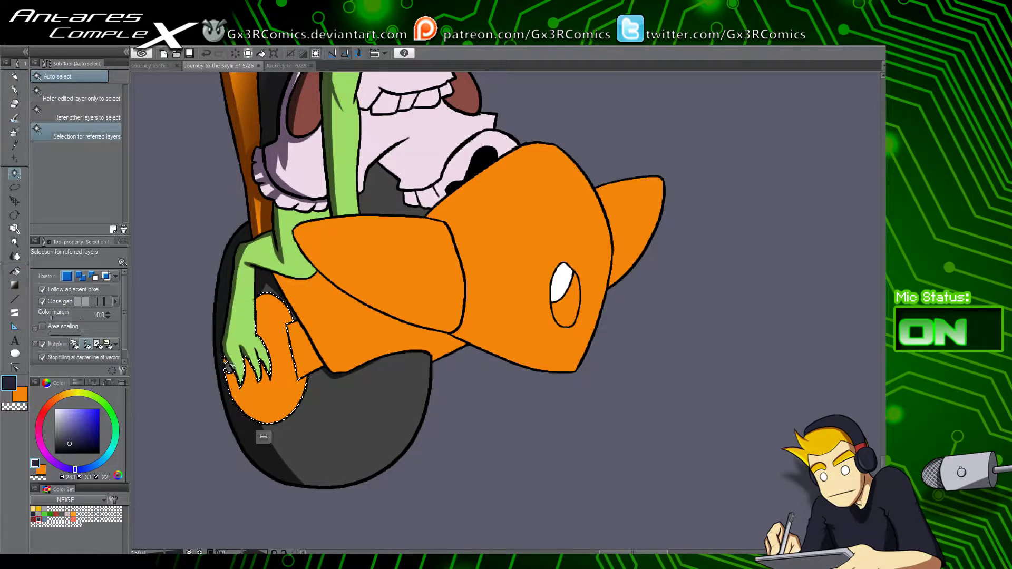
{"action": "key", "text": "p"}
{"action": "mouse_move", "coordinate": [230, 343]}
{"action": "left_mouse_down"}
{"action": "mouse_move", "coordinate": [251, 413]}
{"action": "mouse_move", "coordinate": [329, 388]}
{"action": "mouse_move", "coordinate": [242, 351]}
{"action": "mouse_move", "coordinate": [247, 401]}
{"action": "mouse_move", "coordinate": [336, 377]}
{"action": "mouse_move", "coordinate": [241, 346]}
{"action": "mouse_move", "coordinate": [313, 406]}
{"action": "mouse_move", "coordinate": [291, 337]}
{"action": "mouse_move", "coordinate": [254, 367]}
{"action": "mouse_move", "coordinate": [244, 351]}
{"action": "mouse_move", "coordinate": [244, 402]}
{"action": "left_mouse_up"}
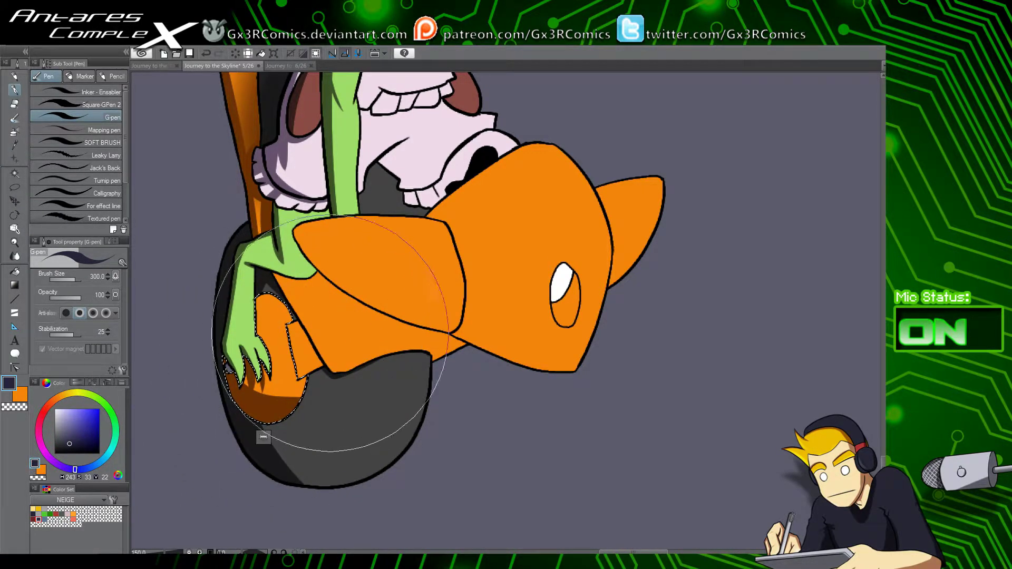
{"action": "left_click_drag", "start_coordinate": [304, 337], "coordinate": [318, 372]}
{"action": "key", "text": "ctrl+d"}
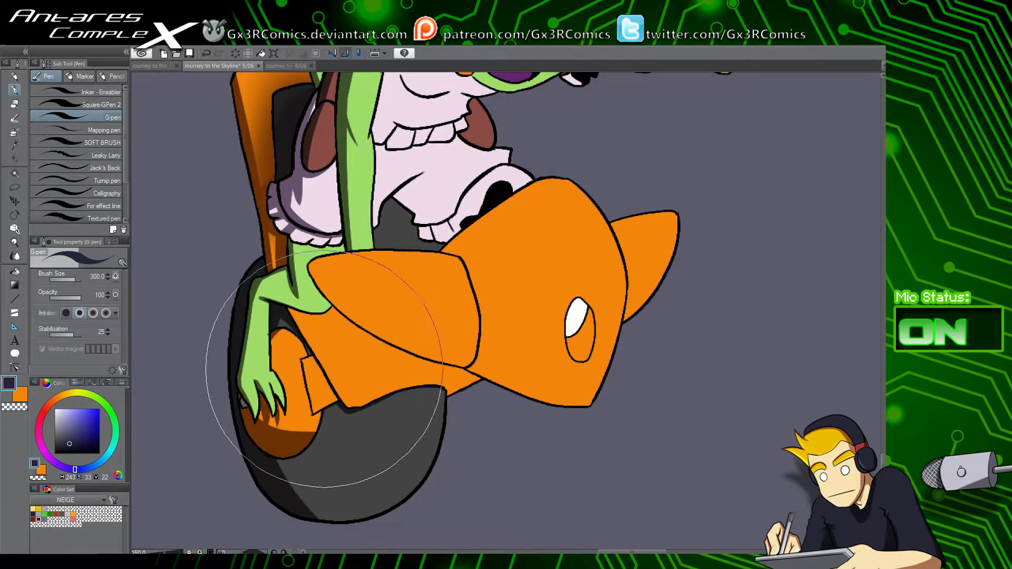
Step: Auto-select the scooter's lower orange body panel above the wheel and shade its left edge with the G-pen
{"action": "key", "text": "w"}
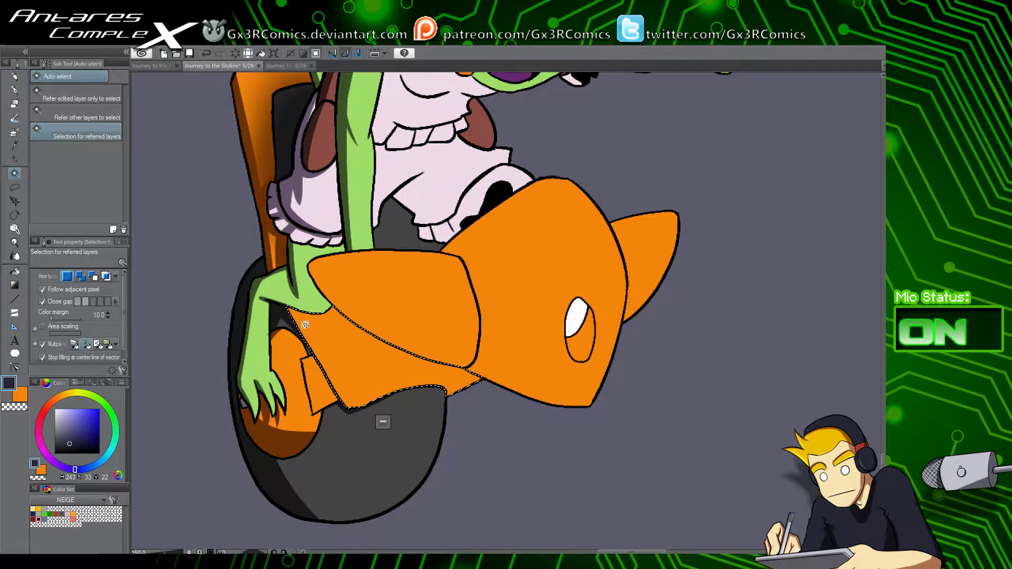
{"action": "key", "text": "p"}
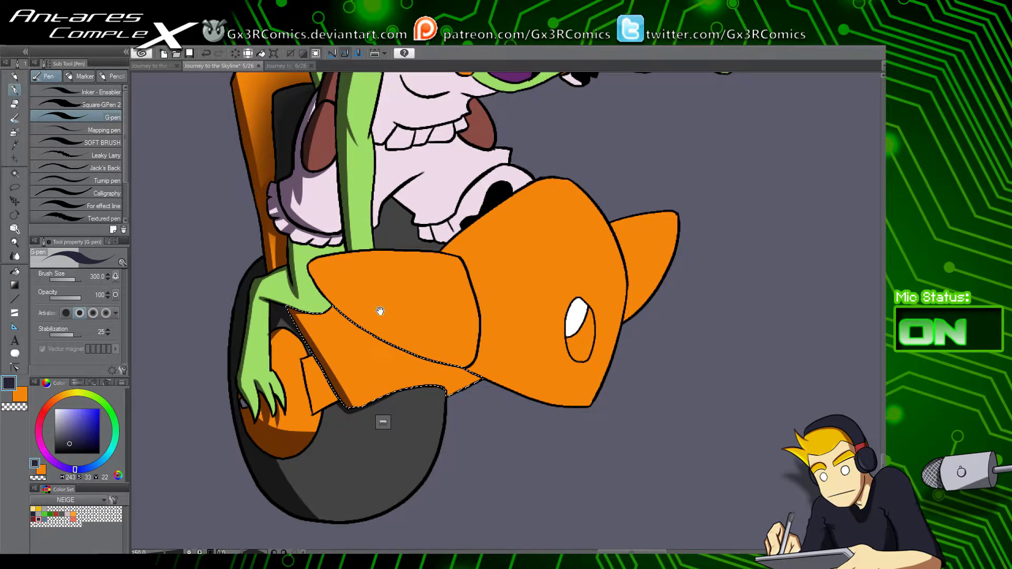
{"action": "left_click_drag", "start_coordinate": [380, 311], "coordinate": [339, 356]}
Step: Auto-select the dark gap between the goblin's legs and paint shadow along the edge beneath the skirt
{"action": "key", "text": "w"}
{"action": "left_click", "coordinate": [359, 265]}
{"action": "key", "text": "b"}
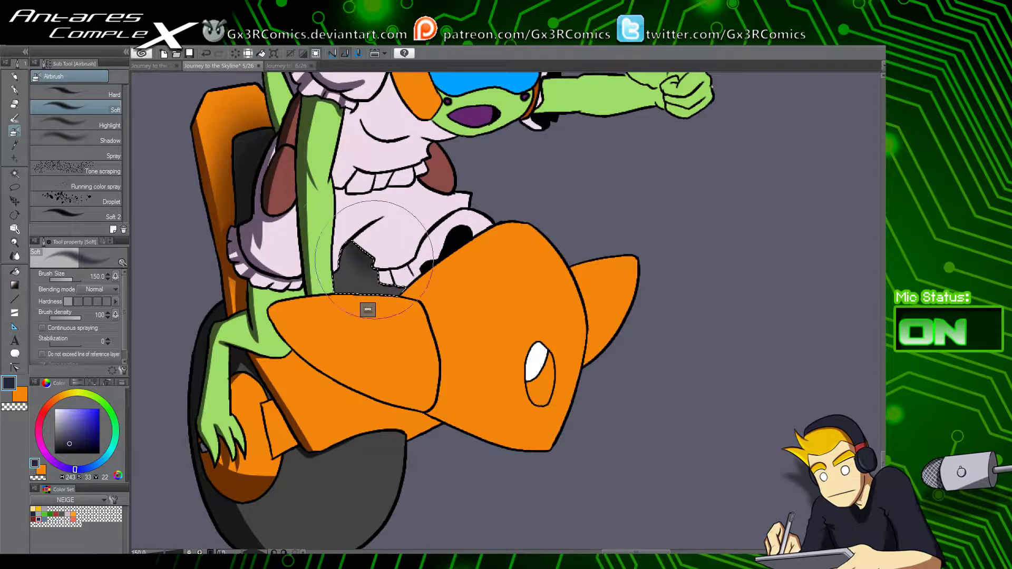
{"action": "key", "text": "p"}
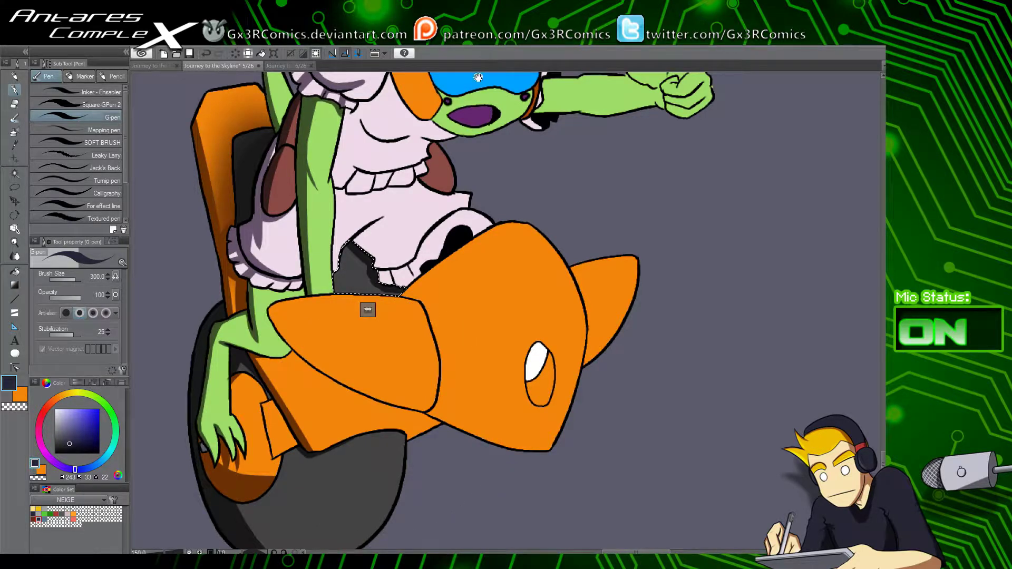
Step: Auto-select the side of the dress behind the near arm and extend the G-pen shadow along its left edge
{"action": "left_click_drag", "start_coordinate": [478, 78], "coordinate": [482, 193]}
{"action": "key", "text": "w"}
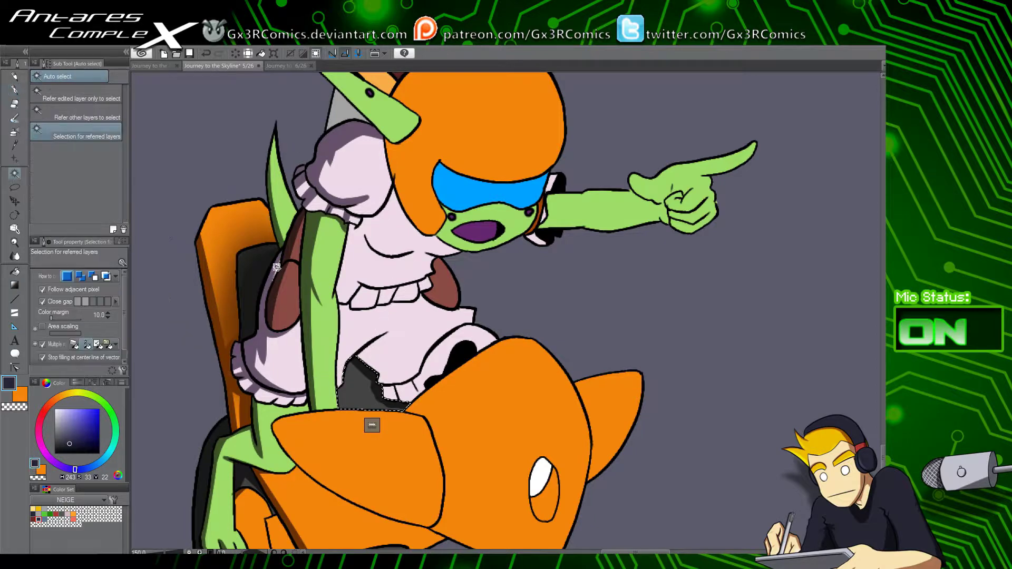
{"action": "key", "text": "ctrl+d"}
{"action": "key", "text": "p"}
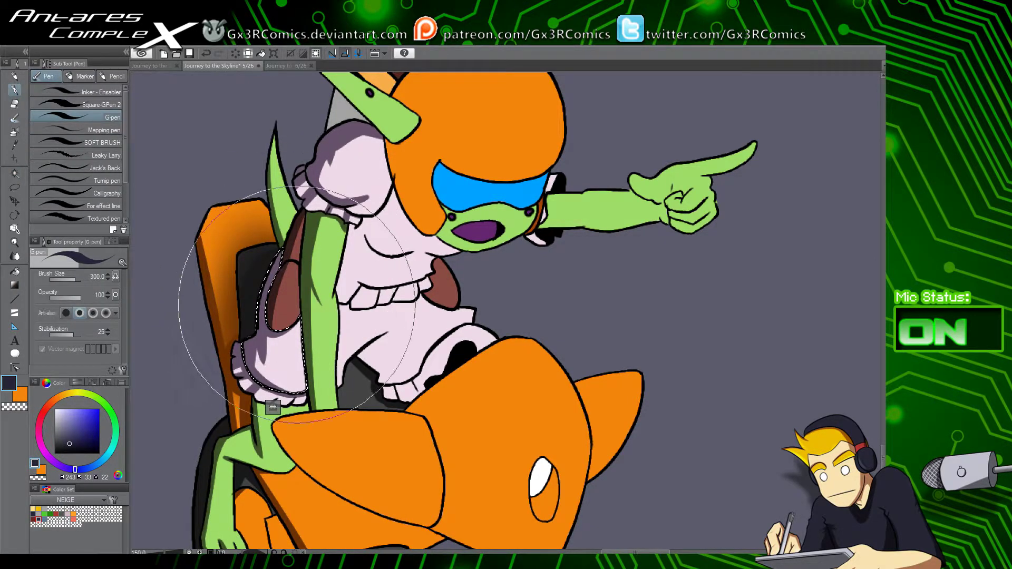
Step: Auto-select the dress bodice and paint G-pen shadow along the chest fold, beneath the helmet and down the left side
{"action": "key", "text": "w"}
{"action": "left_click", "coordinate": [374, 266]}
{"action": "key", "text": "p"}
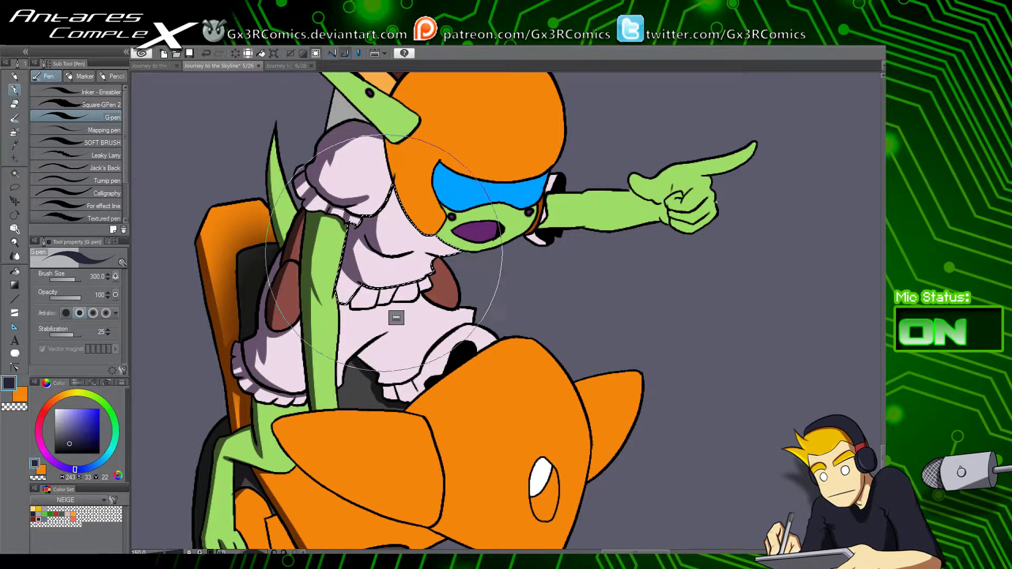
{"action": "left_click_drag", "start_coordinate": [390, 252], "coordinate": [437, 245]}
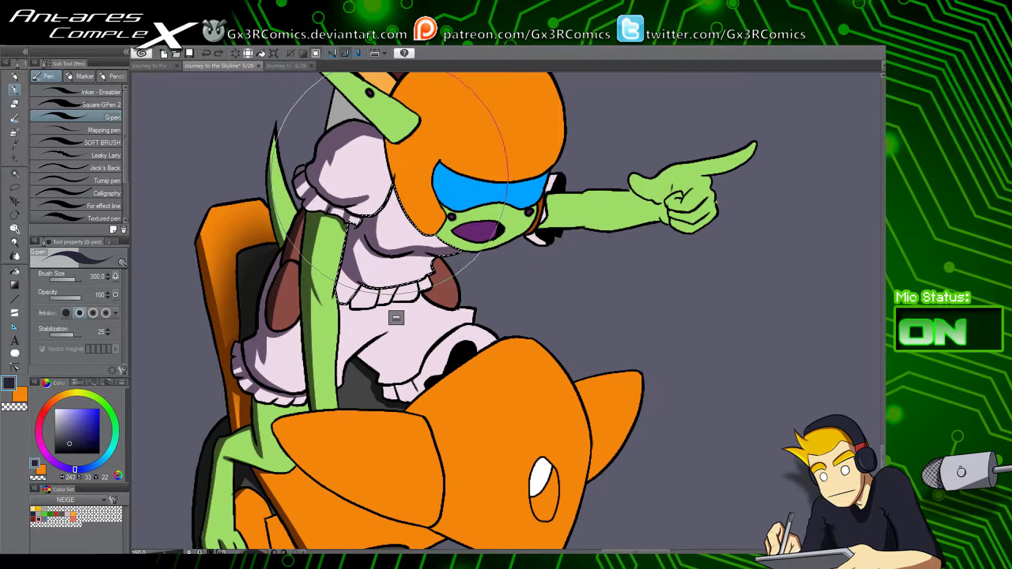
{"action": "left_click_drag", "start_coordinate": [439, 228], "coordinate": [466, 218]}
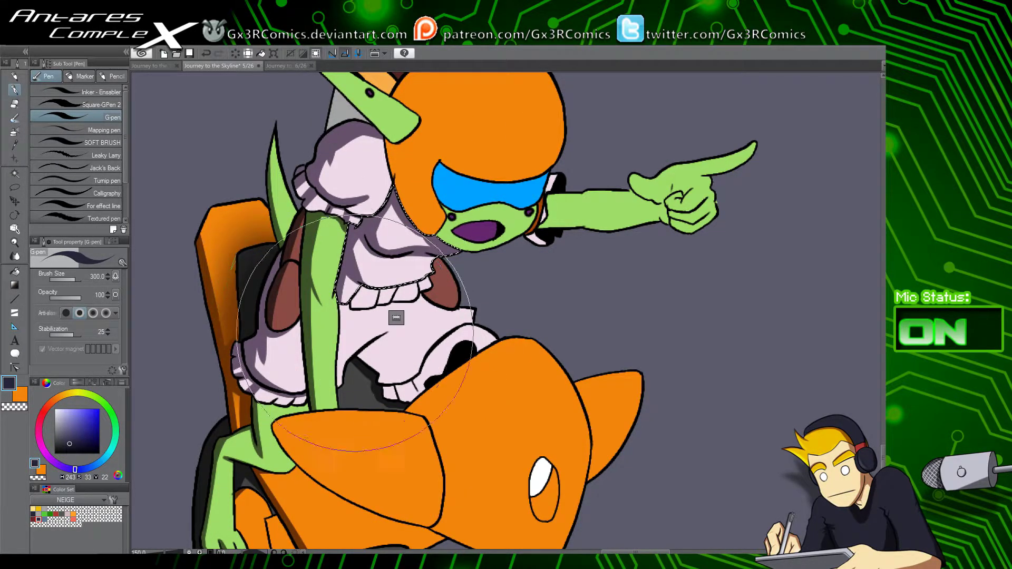
{"action": "key", "text": "ctrl+d"}
Step: Auto-select the ruffle sections along the bodice hem one after another and paint G-pen shadow on each
{"action": "key", "text": "w"}
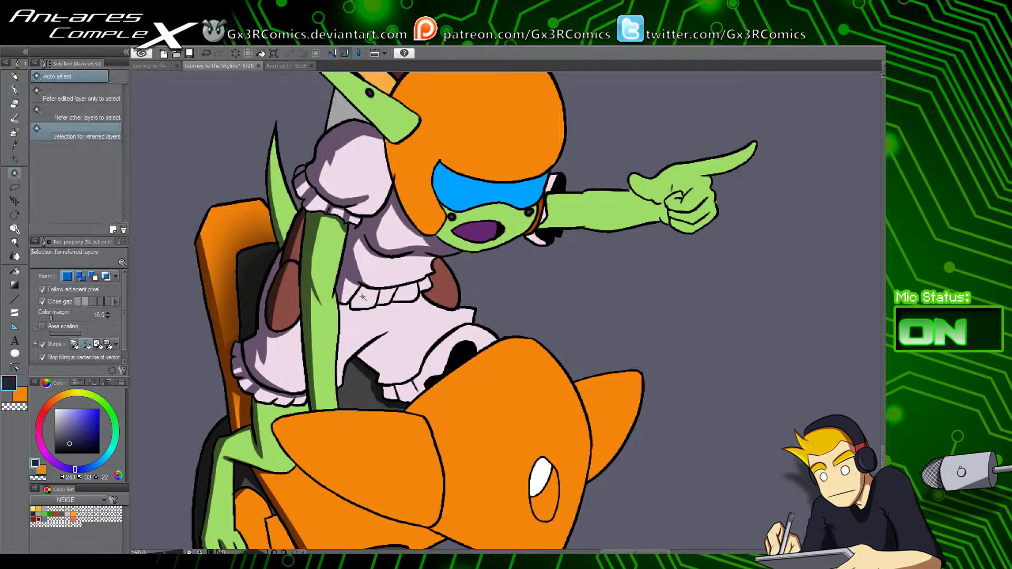
{"action": "key", "text": "p"}
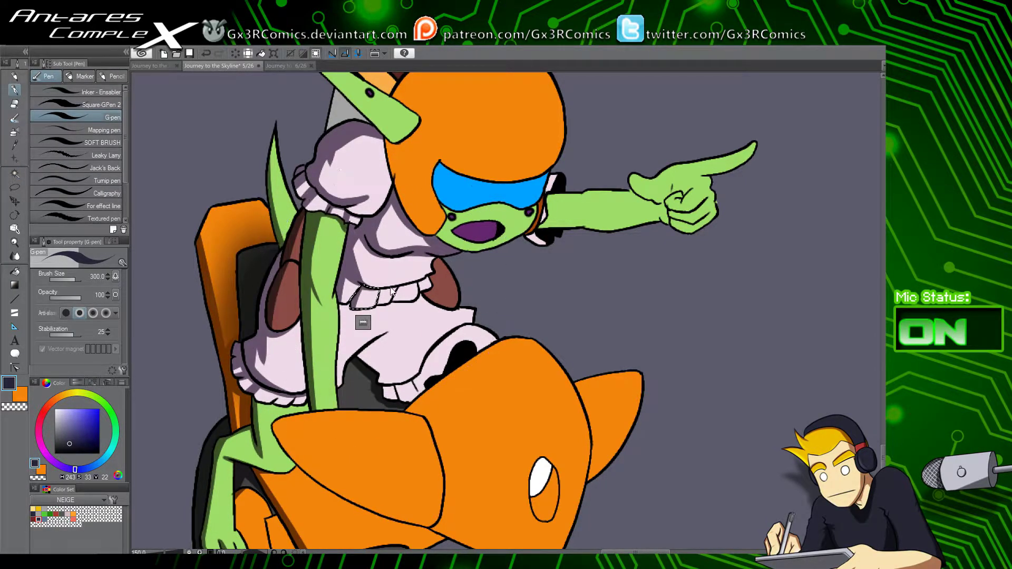
{"action": "key", "text": "w"}
{"action": "key", "text": "p"}
{"action": "key", "text": "ctrl+d"}
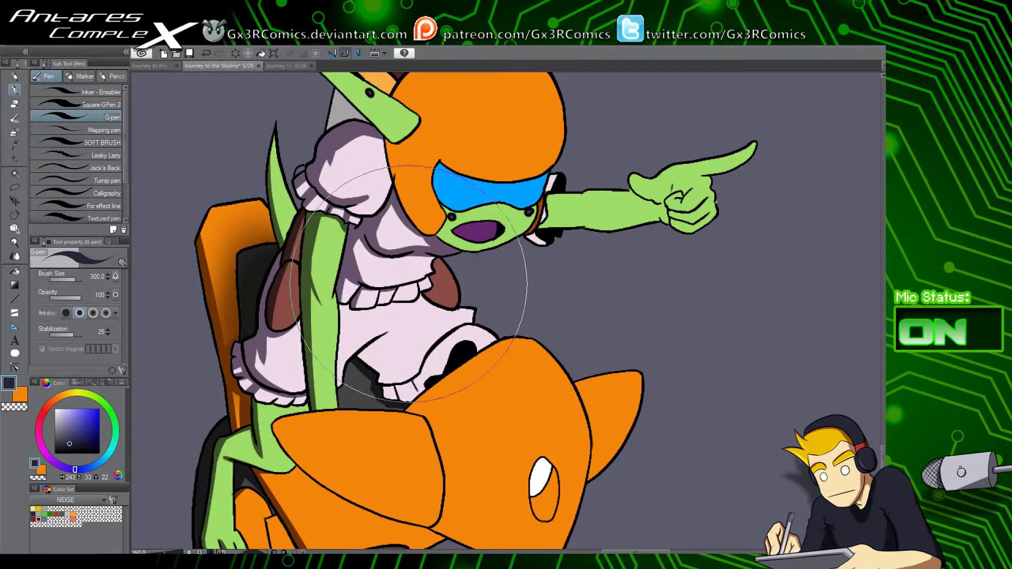
{"action": "key", "text": "w"}
{"action": "left_click", "coordinate": [411, 286]}
{"action": "key", "text": "p"}
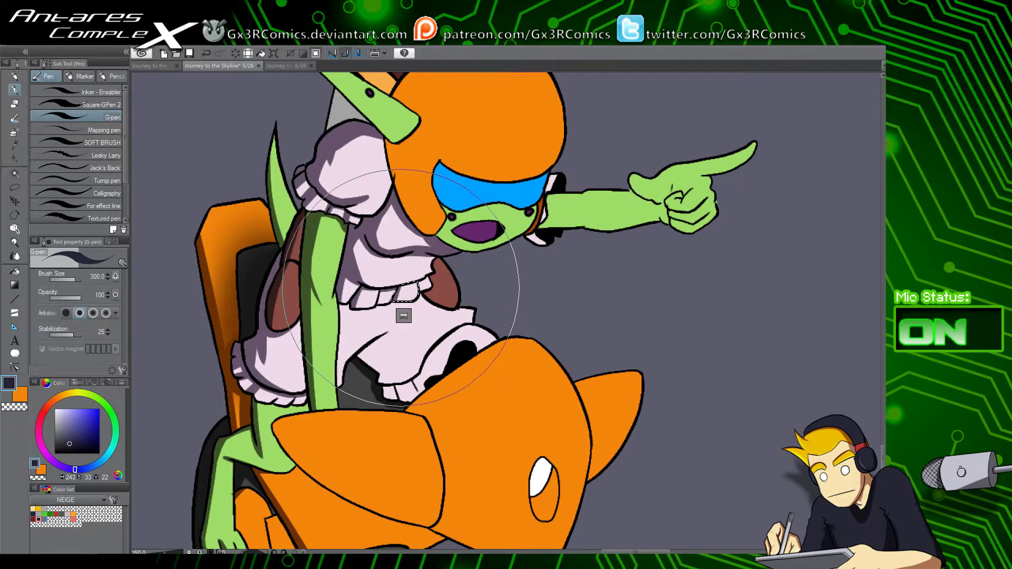
{"action": "key", "text": "w"}
{"action": "key", "text": "p"}
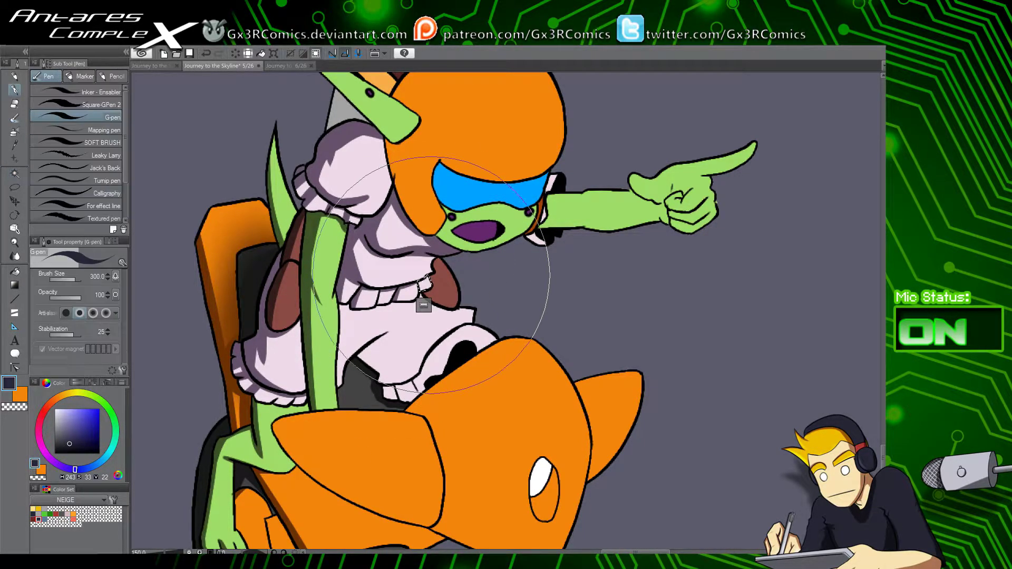
{"action": "key", "text": "ctrl+d"}
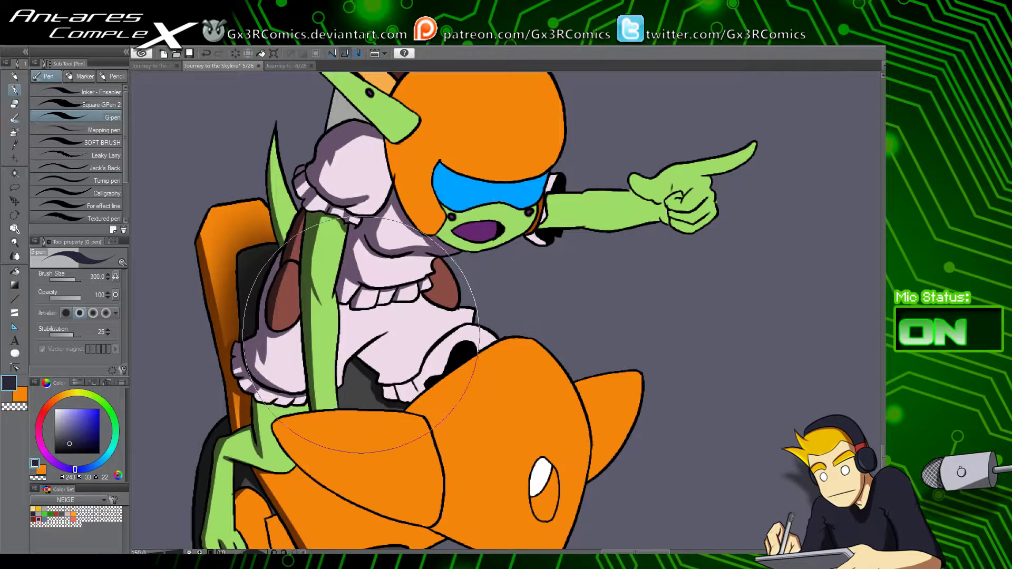
Step: Auto-select the front of the skirt and paint G-pen shadow beside the arm, under the fold and along the lower edge
{"action": "key", "text": "w"}
{"action": "left_click", "coordinate": [352, 372]}
{"action": "key", "text": "p"}
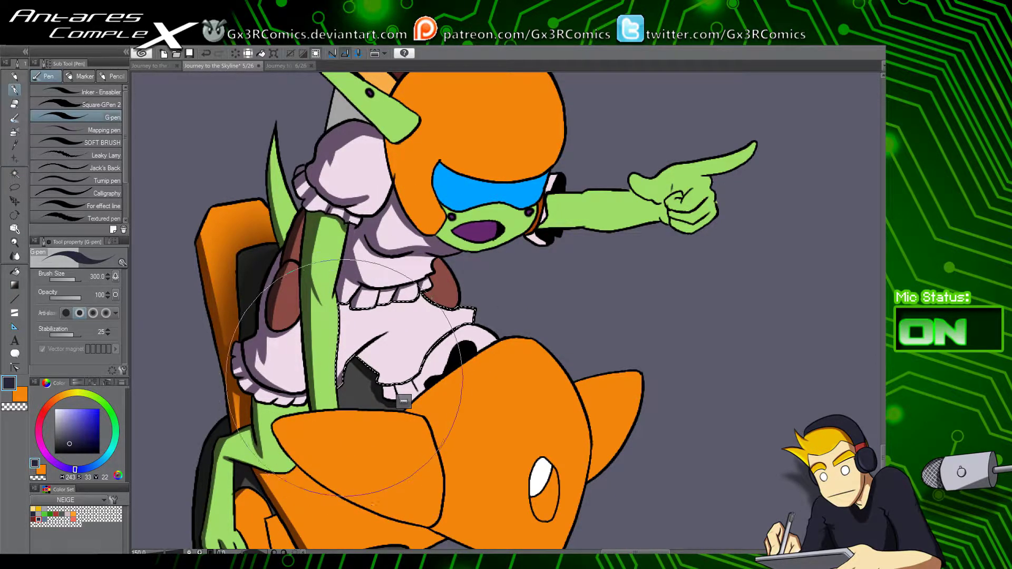
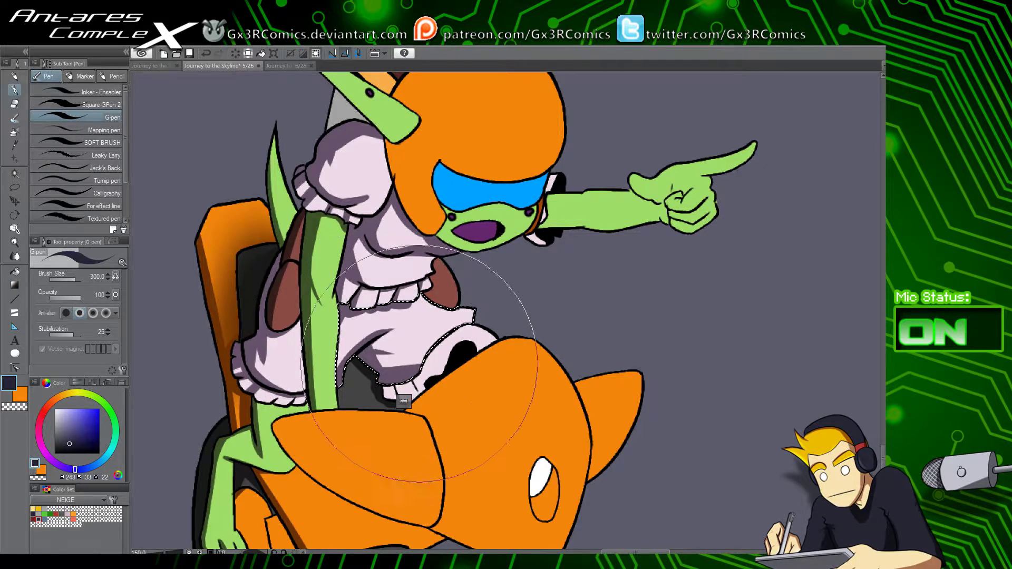
Step: Auto-select the ruffled skirt hem above the scooter's nose, shade it with the G-pen, and clear the selection
{"action": "key", "text": "w"}
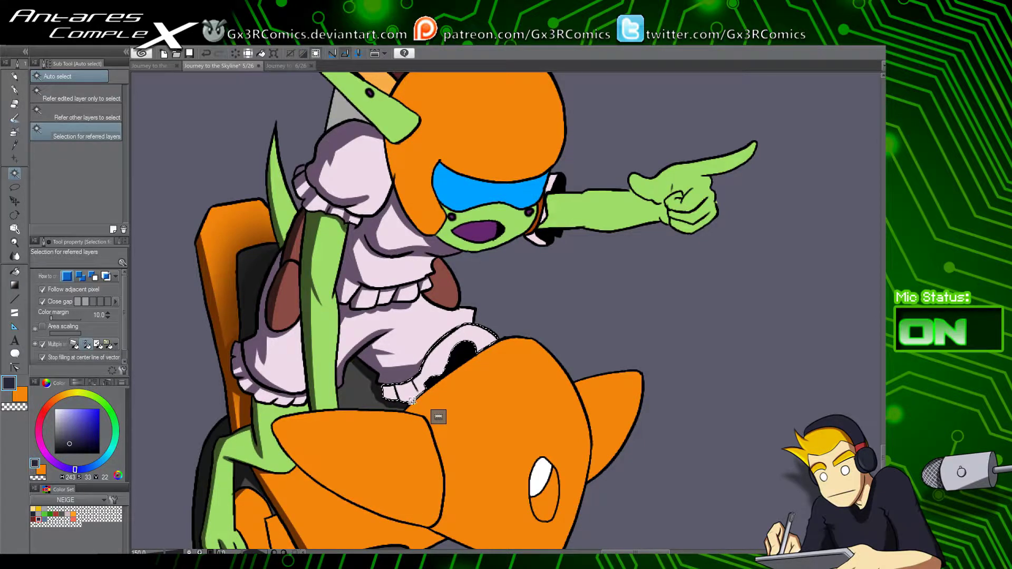
{"action": "key", "text": "p"}
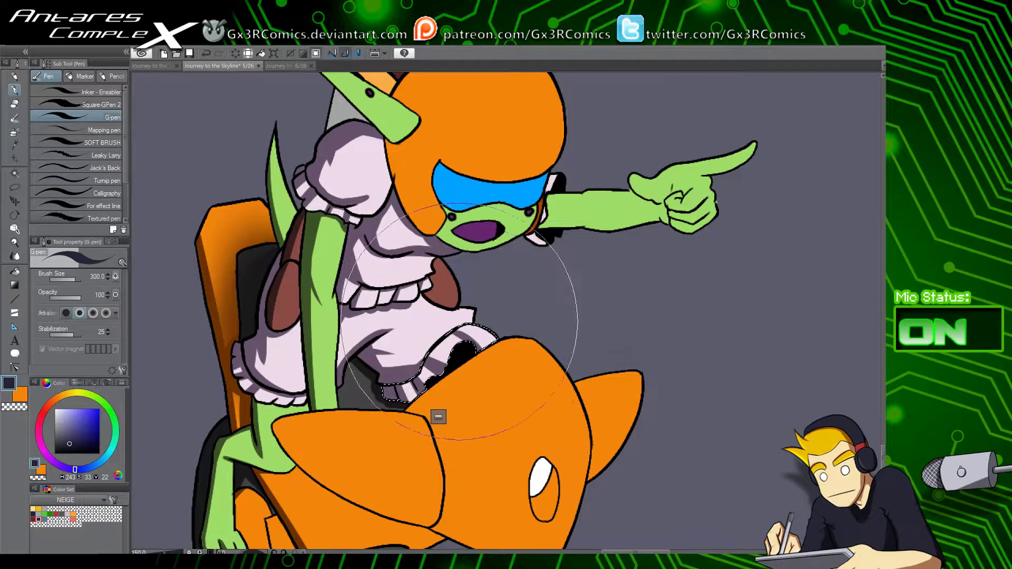
{"action": "key", "text": "ctrl+d"}
Step: Reselect the dress bodice and touch up its G-pen shadow
{"action": "left_click_drag", "start_coordinate": [428, 350], "coordinate": [361, 445]}
{"action": "key", "text": "w"}
{"action": "left_click", "coordinate": [330, 376]}
{"action": "key", "text": "p"}
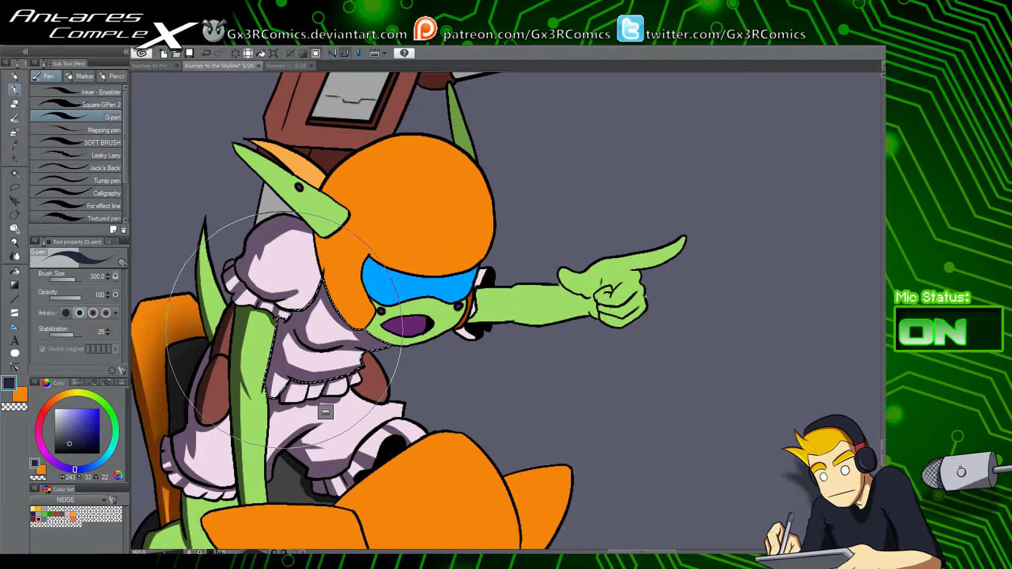
{"action": "key", "text": "ctrl+d"}
Step: Auto-select the goblin's green face and paint G-pen shadow along the chin and jaw
{"action": "left_click_drag", "start_coordinate": [382, 405], "coordinate": [347, 459]}
{"action": "key", "text": "w"}
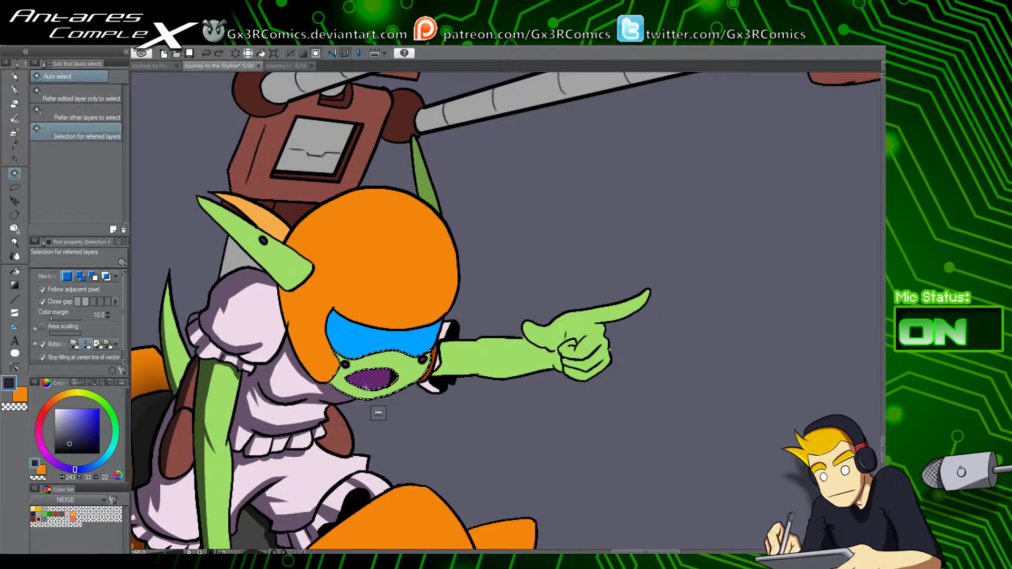
{"action": "key", "text": "p"}
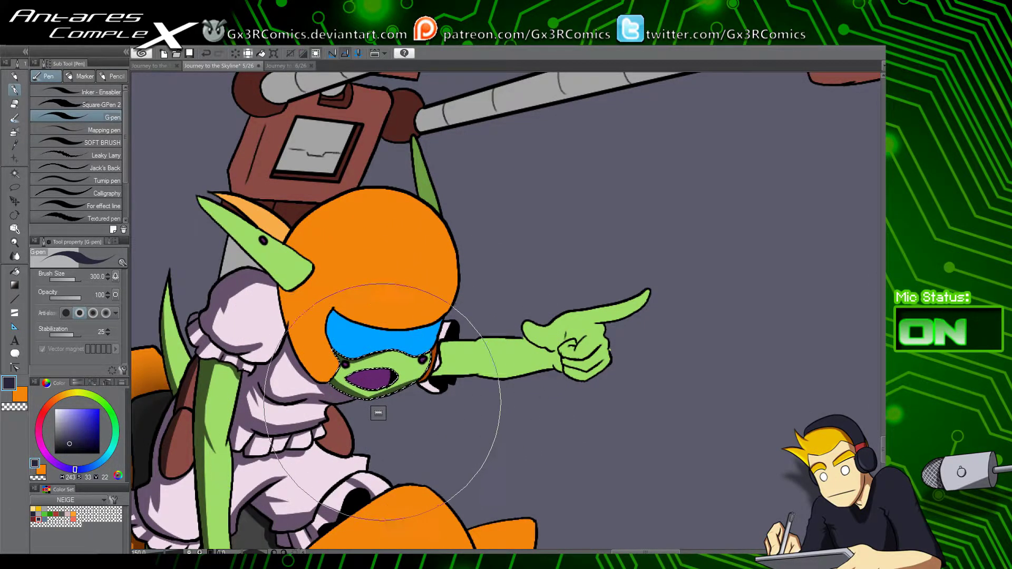
Step: Auto-select the blue goggles and paint G-pen shadow over their upper part, leaving a bright strip along the lower rim
{"action": "key", "text": "w"}
{"action": "key", "text": "ctrl+d"}
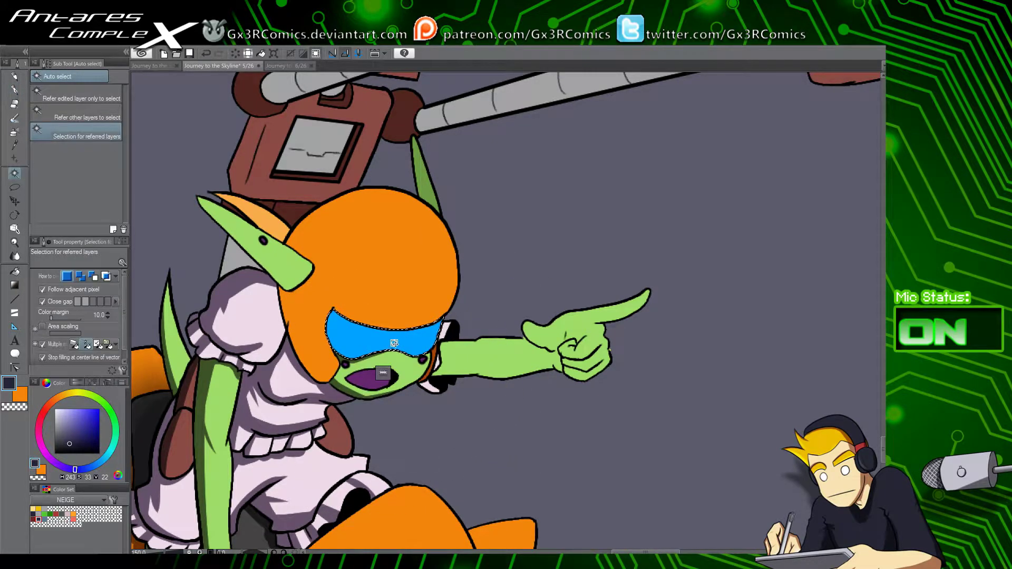
{"action": "key", "text": "p"}
{"action": "mouse_move", "coordinate": [334, 319]}
{"action": "left_mouse_down"}
{"action": "mouse_move", "coordinate": [362, 321]}
{"action": "mouse_move", "coordinate": [343, 303]}
{"action": "mouse_move", "coordinate": [353, 336]}
{"action": "mouse_move", "coordinate": [356, 295]}
{"action": "mouse_move", "coordinate": [338, 312]}
{"action": "mouse_move", "coordinate": [367, 332]}
{"action": "mouse_move", "coordinate": [365, 315]}
{"action": "mouse_move", "coordinate": [330, 326]}
{"action": "mouse_move", "coordinate": [375, 328]}
{"action": "mouse_move", "coordinate": [352, 308]}
{"action": "mouse_move", "coordinate": [388, 333]}
{"action": "mouse_move", "coordinate": [356, 345]}
{"action": "mouse_move", "coordinate": [422, 332]}
{"action": "mouse_move", "coordinate": [359, 345]}
{"action": "mouse_move", "coordinate": [419, 340]}
{"action": "mouse_move", "coordinate": [401, 340]}
{"action": "mouse_move", "coordinate": [421, 335]}
{"action": "mouse_move", "coordinate": [432, 308]}
{"action": "left_mouse_up"}
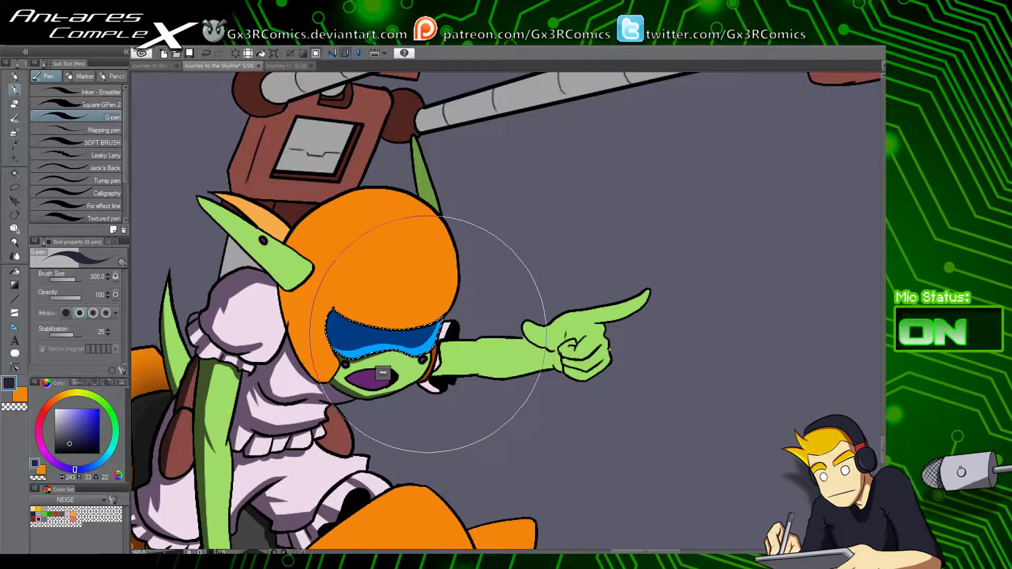
{"action": "key", "text": "ctrl+z"}
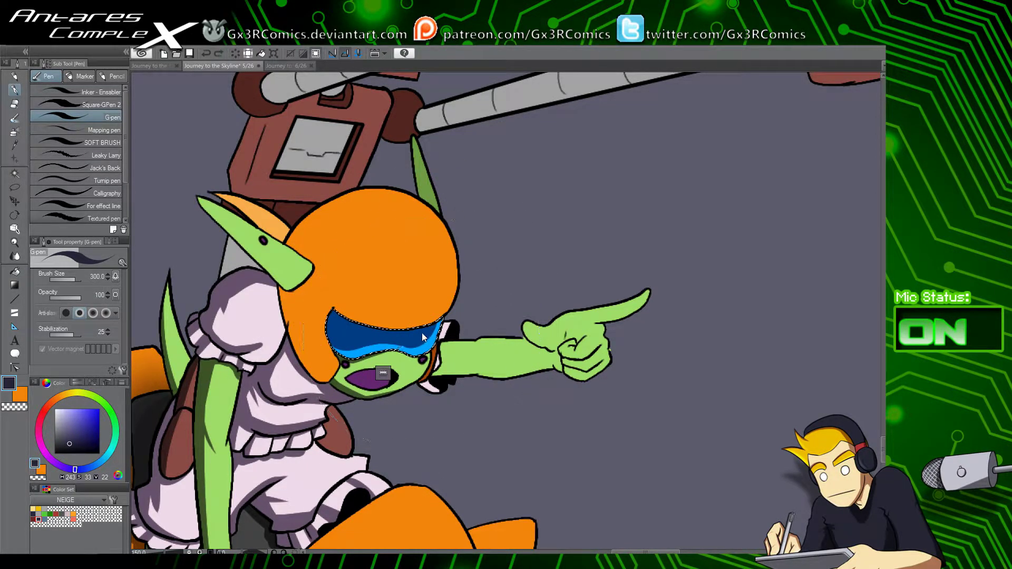
Step: Cut diagonal reflection streaks and a round highlight out of the goggles' shadow with transparent color, and clear the selection
{"action": "key", "text": "c"}
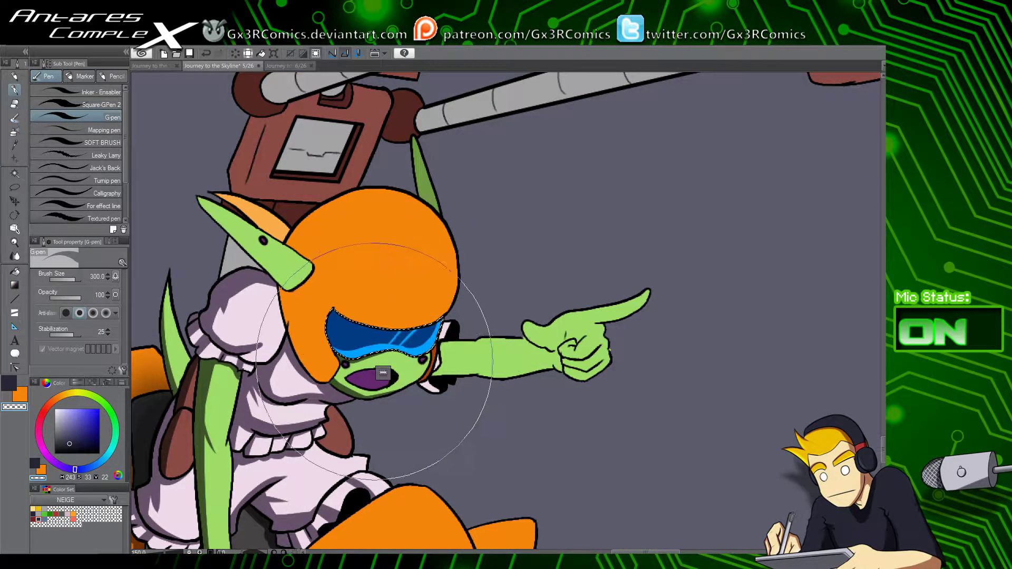
{"action": "mouse_move", "coordinate": [392, 330]}
{"action": "left_mouse_down"}
{"action": "mouse_move", "coordinate": [369, 351]}
{"action": "mouse_move", "coordinate": [350, 335]}
{"action": "left_mouse_up"}
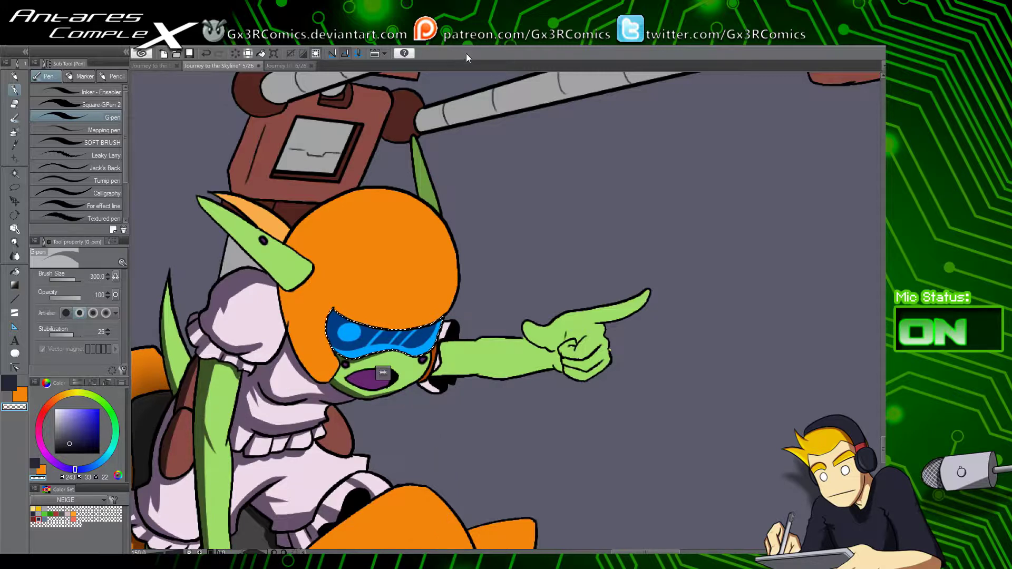
{"action": "key", "text": "ctrl+d"}
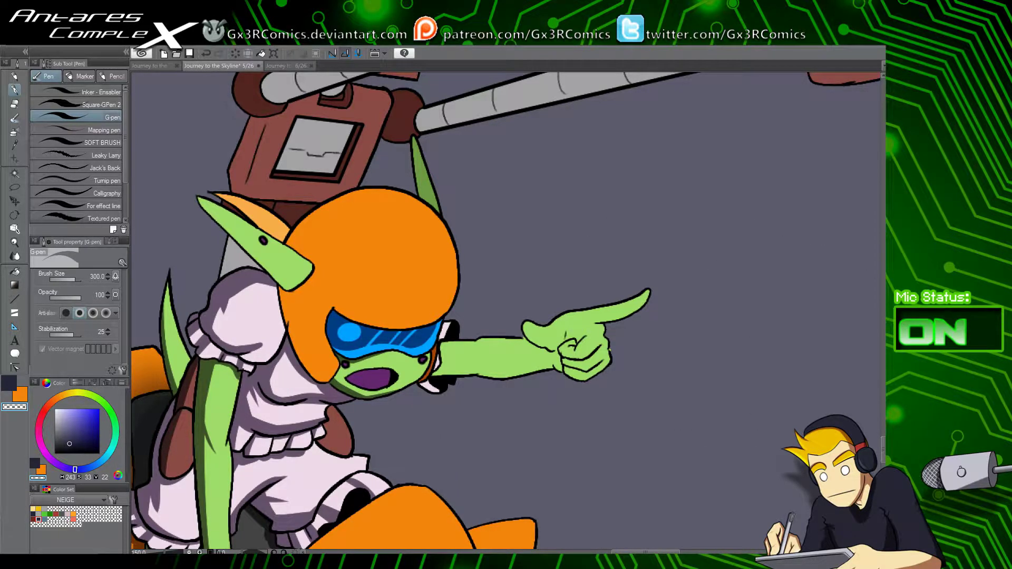
Step: Auto-select the red robot's torso behind the goblin and paint G-pen shadow down its left side
{"action": "key", "text": "e"}
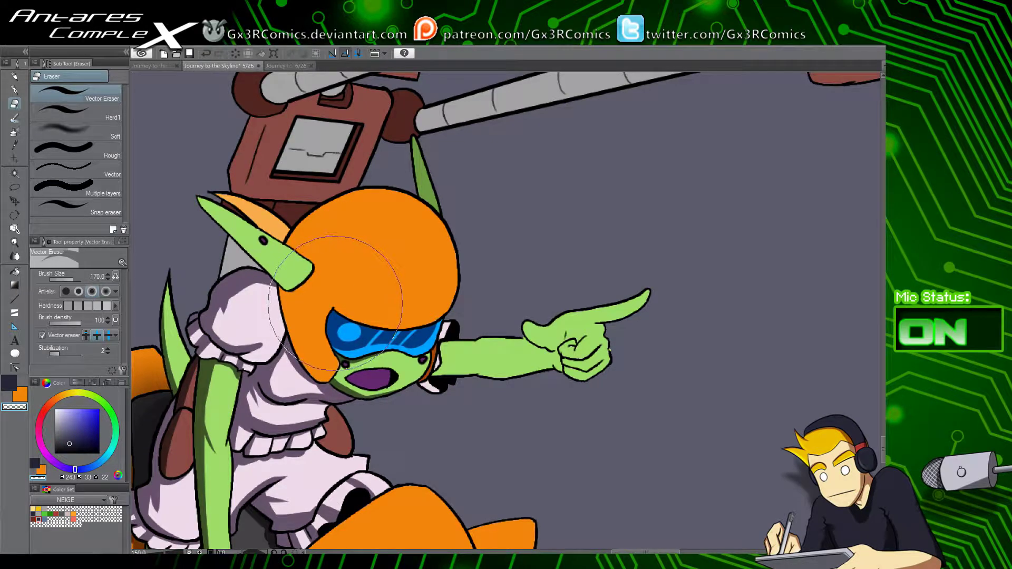
{"action": "left_click_drag", "start_coordinate": [293, 261], "coordinate": [339, 376]}
{"action": "key", "text": "w"}
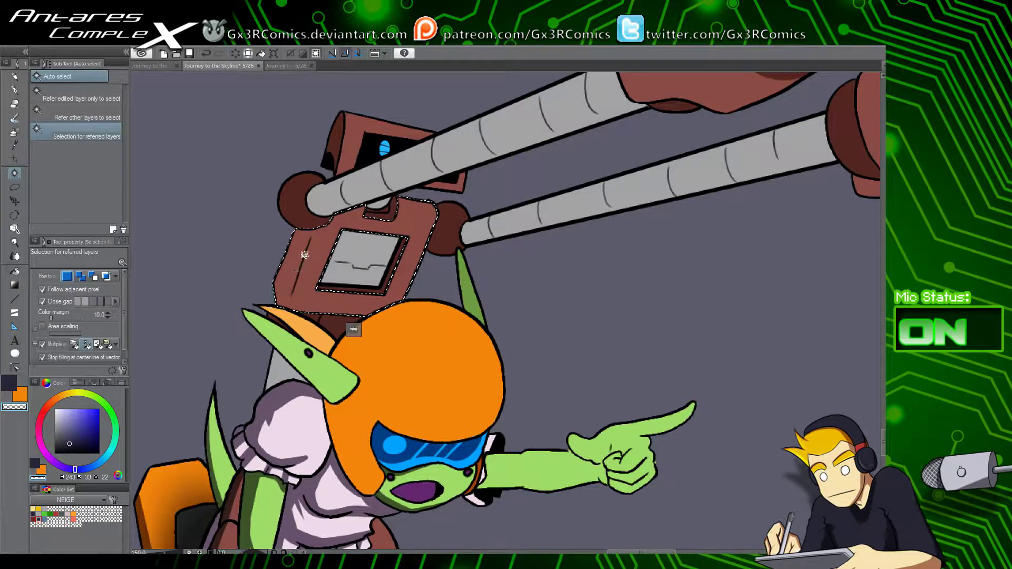
{"action": "key", "text": "p"}
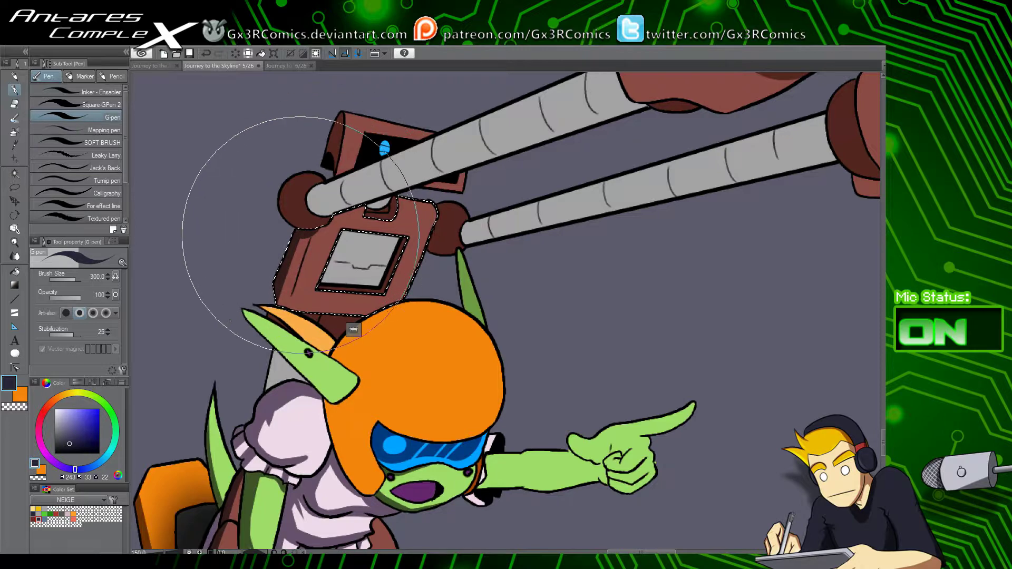
Step: Auto-select the dark red shoulder ball at the near end of the upper arm and paint G-pen shadow down its outer side
{"action": "key", "text": "w"}
{"action": "left_click", "coordinate": [292, 202]}
{"action": "key", "text": "p"}
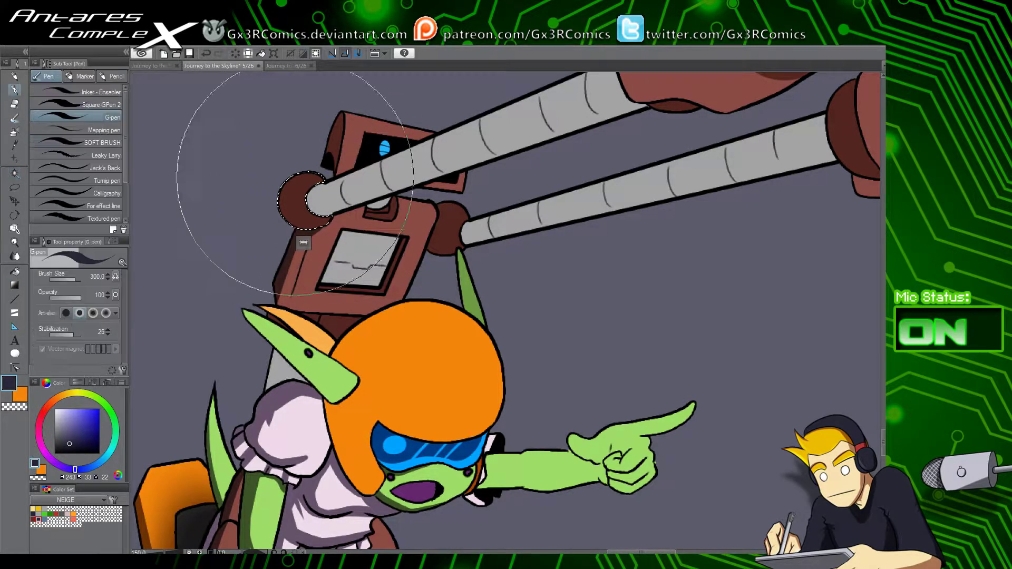
{"action": "left_click_drag", "start_coordinate": [311, 188], "coordinate": [285, 208]}
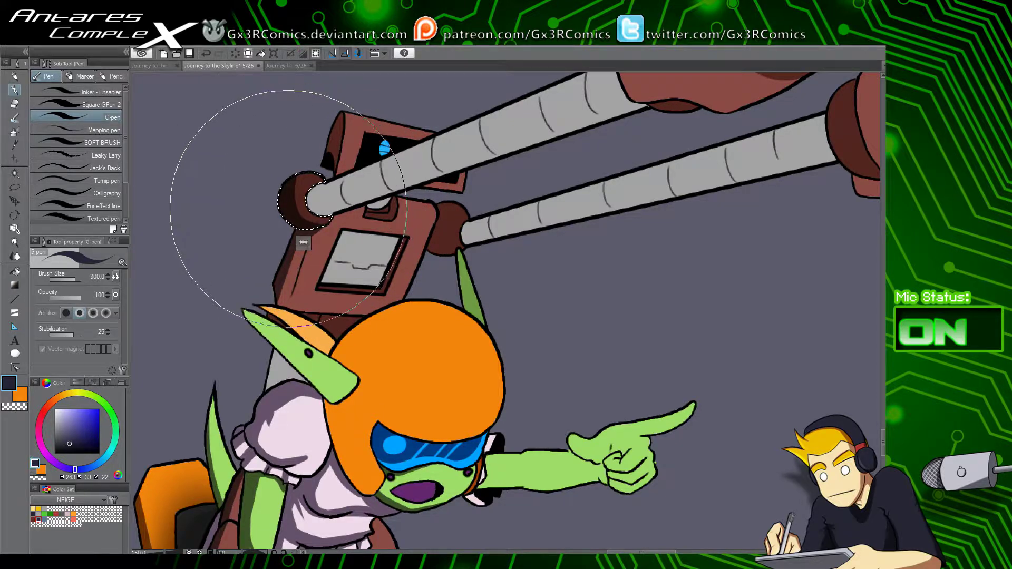
Step: Auto-select the dark sliver behind the orange ear and the gray robot part below it, and paint G-pen shadow in both
{"action": "key", "text": "w"}
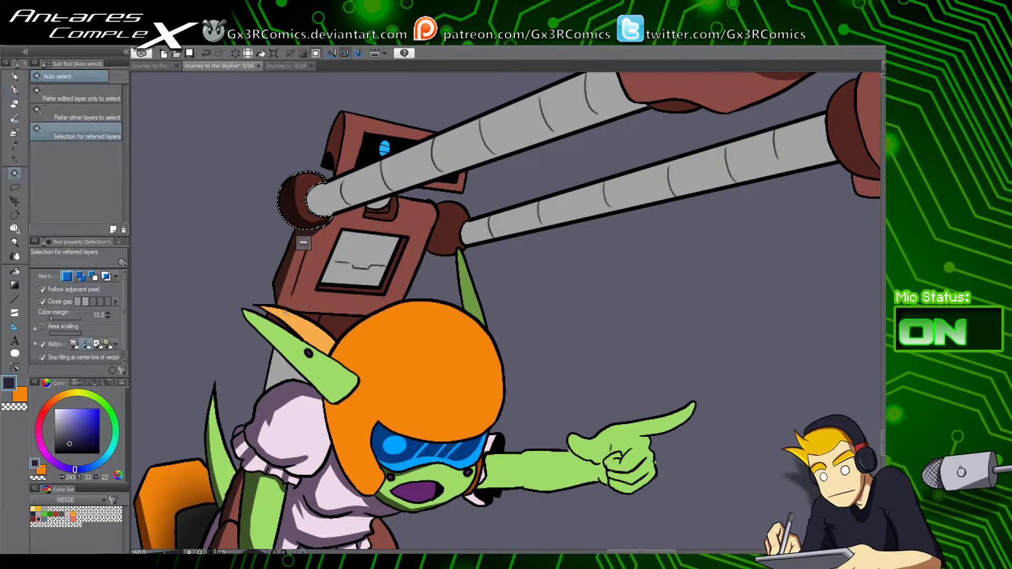
{"action": "key", "text": "p"}
{"action": "left_click_drag", "start_coordinate": [283, 300], "coordinate": [289, 317]}
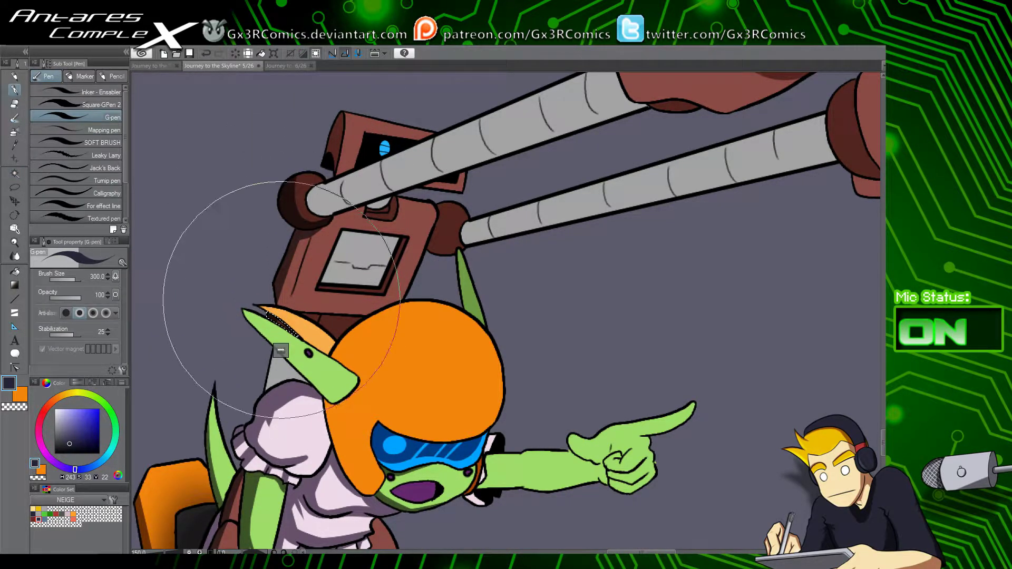
{"action": "key", "text": "ctrl+d"}
{"action": "key", "text": "w"}
{"action": "key", "text": "p"}
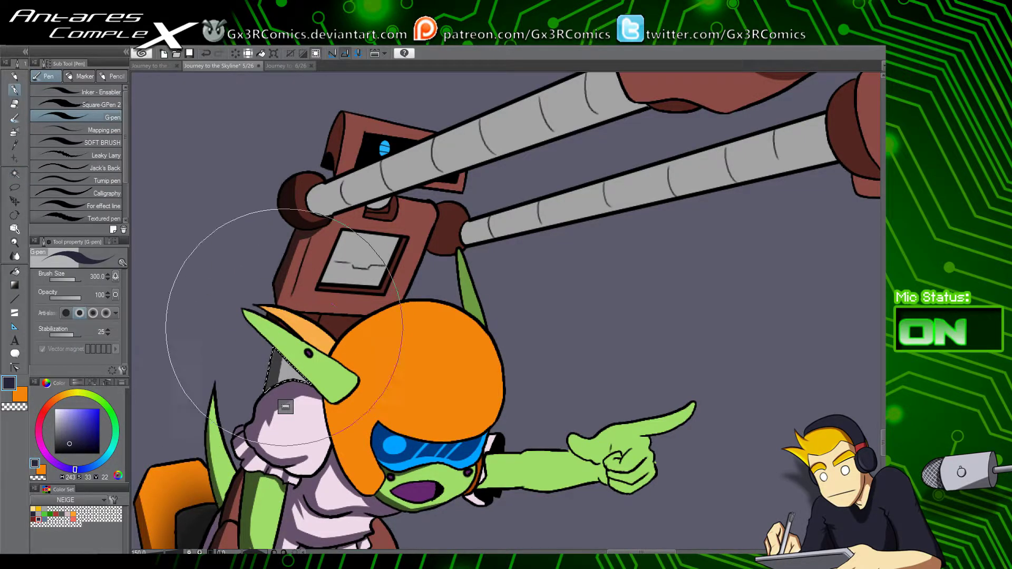
{"action": "left_click_drag", "start_coordinate": [292, 384], "coordinate": [311, 294]}
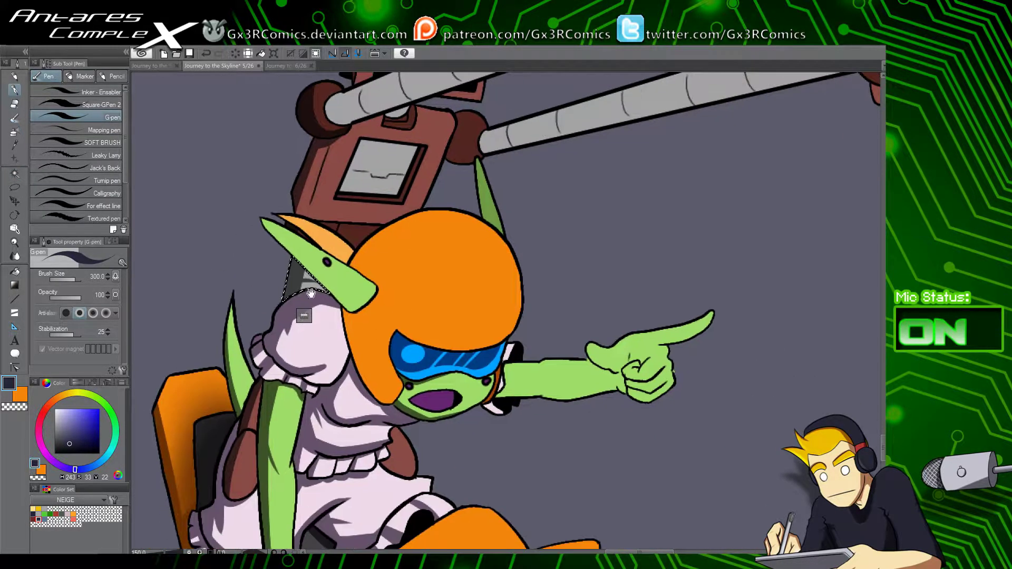
Step: Auto-select the brown straps behind the goblin's arm and paint shadow over them
{"action": "key", "text": "w"}
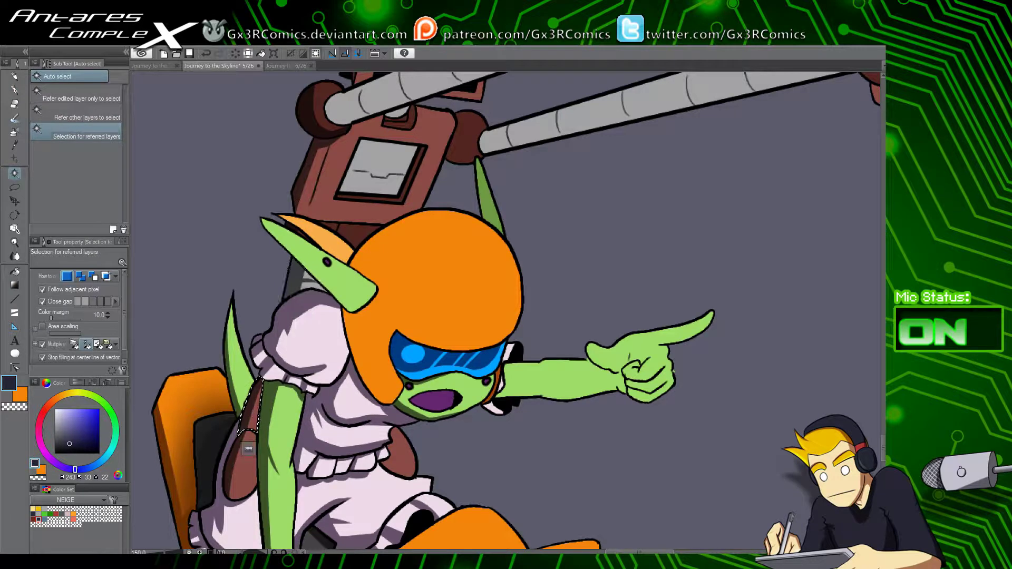
{"action": "key", "text": "b"}
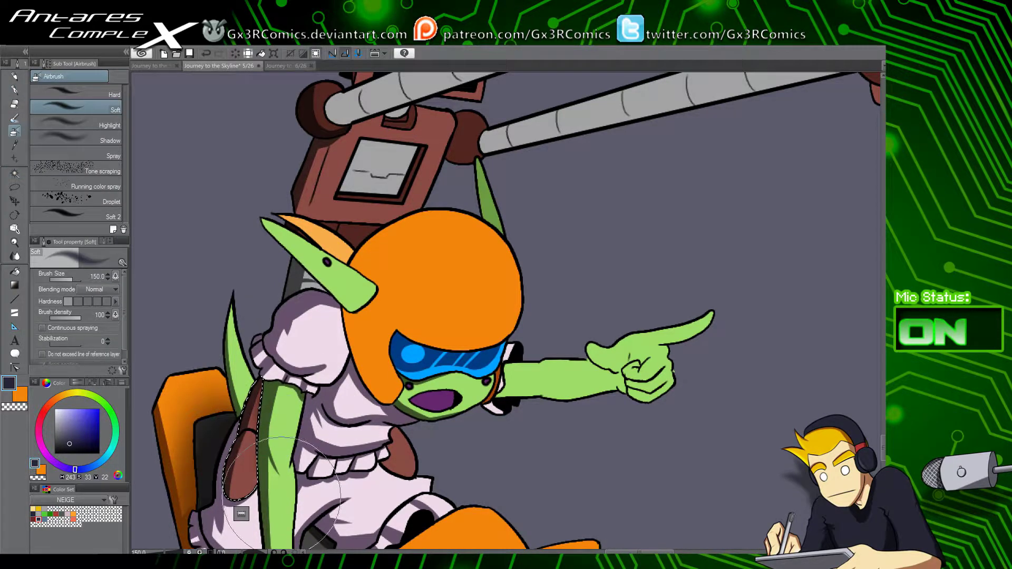
{"action": "left_click_drag", "start_coordinate": [375, 195], "coordinate": [354, 306]}
Step: Auto-select the chest panel's recessed rim and the faces of the robot's collar recess and paint G-pen shadow in them
{"action": "key", "text": "w"}
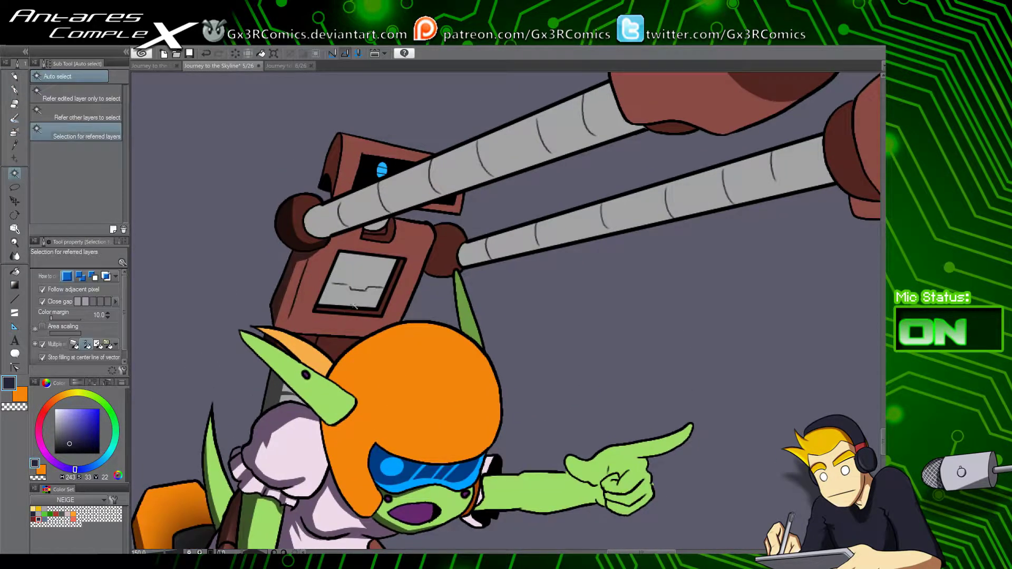
{"action": "key", "text": "b"}
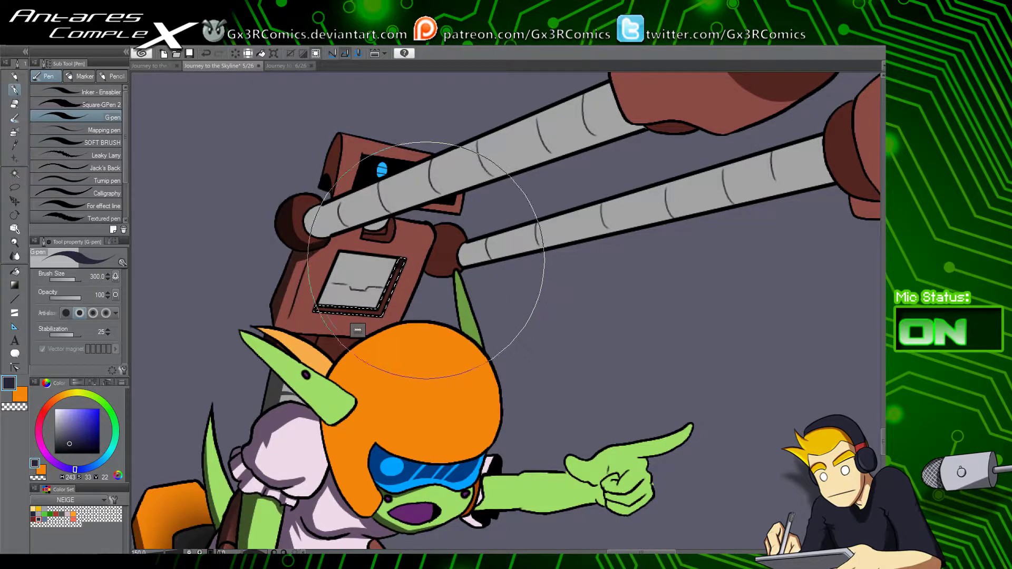
{"action": "key", "text": "w"}
{"action": "left_click", "coordinate": [391, 231]}
{"action": "key", "text": "p"}
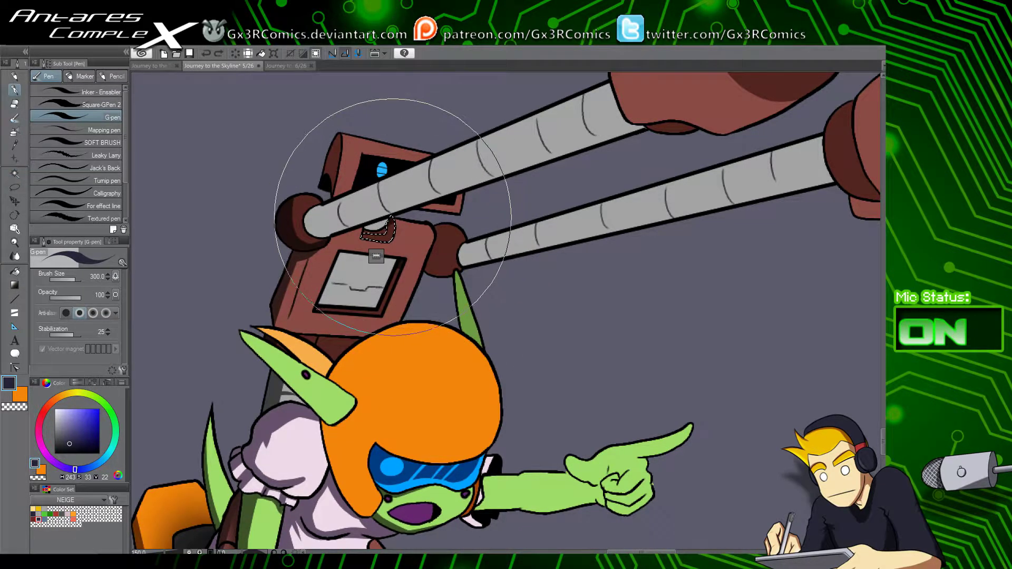
{"action": "key", "text": "w"}
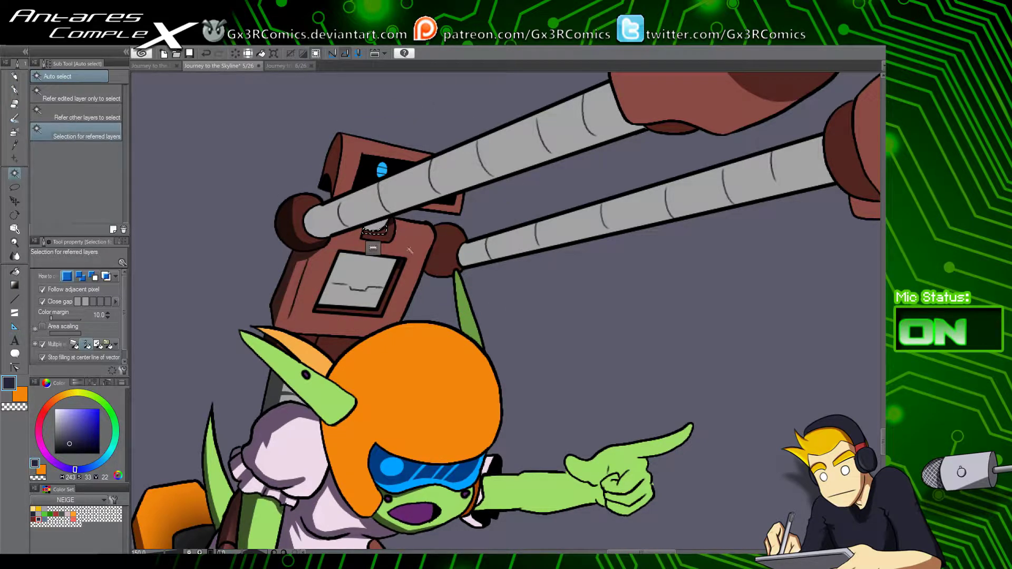
{"action": "key", "text": "p"}
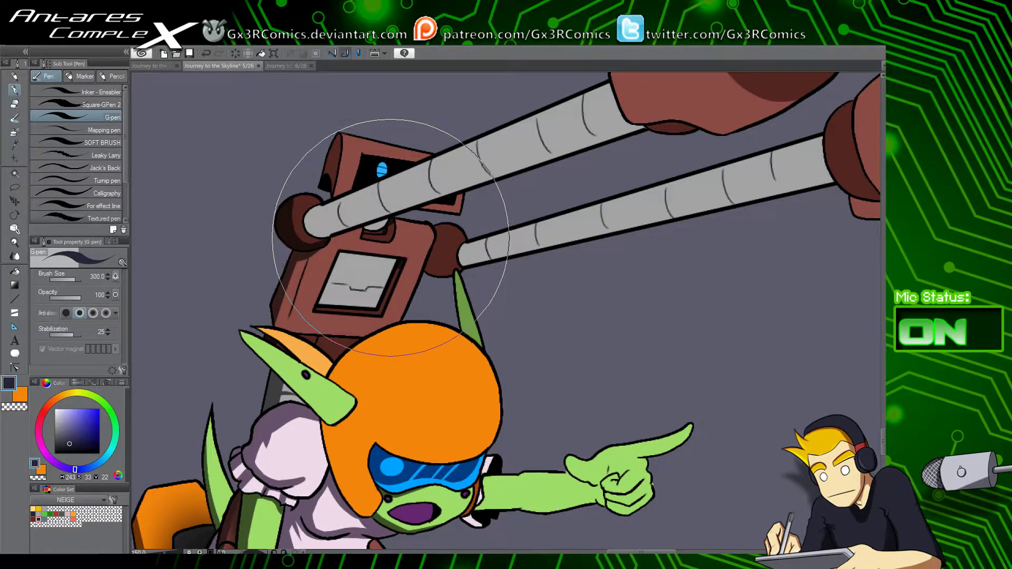
{"action": "key", "text": "w"}
{"action": "key", "text": "p"}
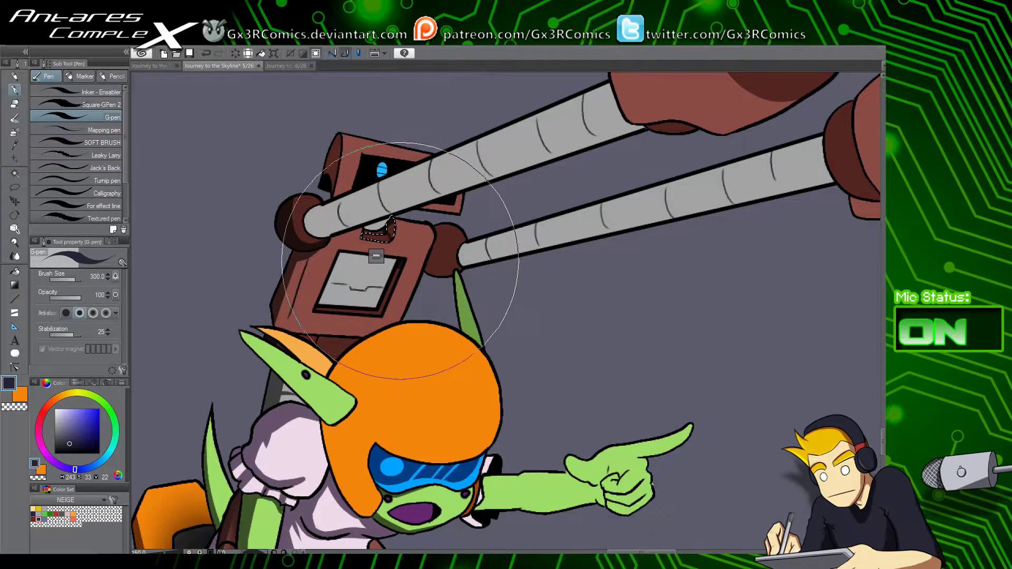
Step: Auto-select the gray chest panel, paint a shadow band along its upper edge, and shade along its notched seam with brush size 80
{"action": "key", "text": "w"}
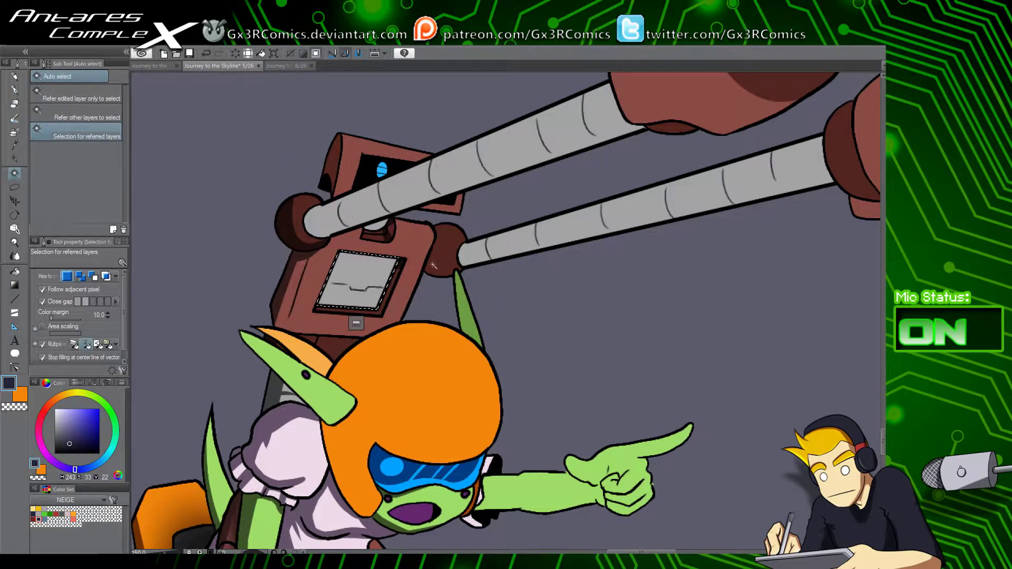
{"action": "key", "text": "p"}
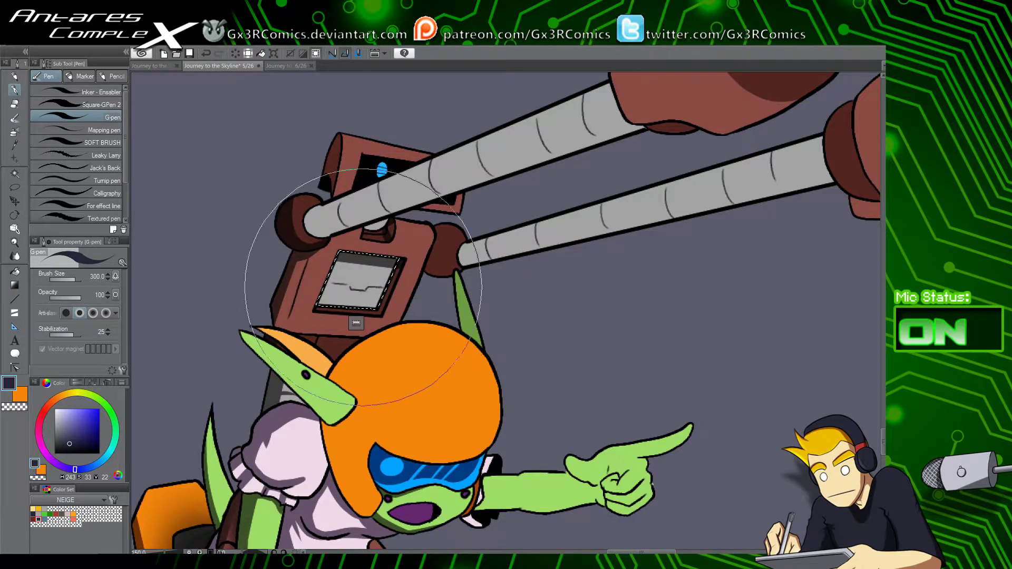
{"action": "scroll", "coordinate": [333, 335], "scroll_direction": "up", "scroll_amount": 3}
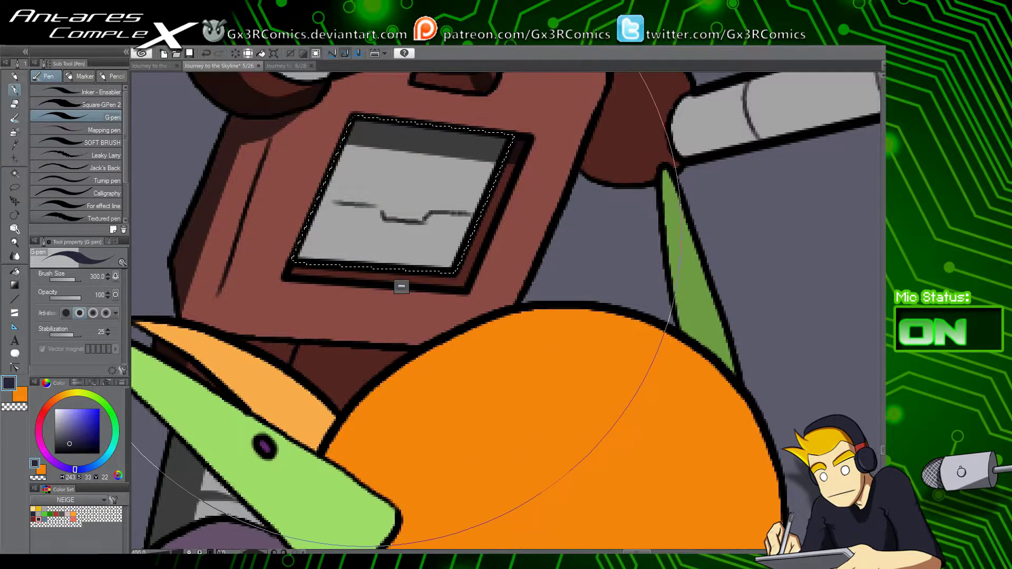
{"action": "key", "text": "space"}
{"action": "mouse_move", "coordinate": [351, 209]}
{"action": "left_mouse_down"}
{"action": "mouse_move", "coordinate": [419, 291]}
{"action": "mouse_move", "coordinate": [443, 287]}
{"action": "left_mouse_up"}
{"action": "key", "text": "bracketleft"}
{"action": "key", "text": "bracketleft"}
{"action": "key", "text": "bracketleft"}
{"action": "key", "text": "bracketleft"}
{"action": "key", "text": "bracketleft"}
{"action": "key", "text": "bracketleft"}
{"action": "key", "text": "bracketleft"}
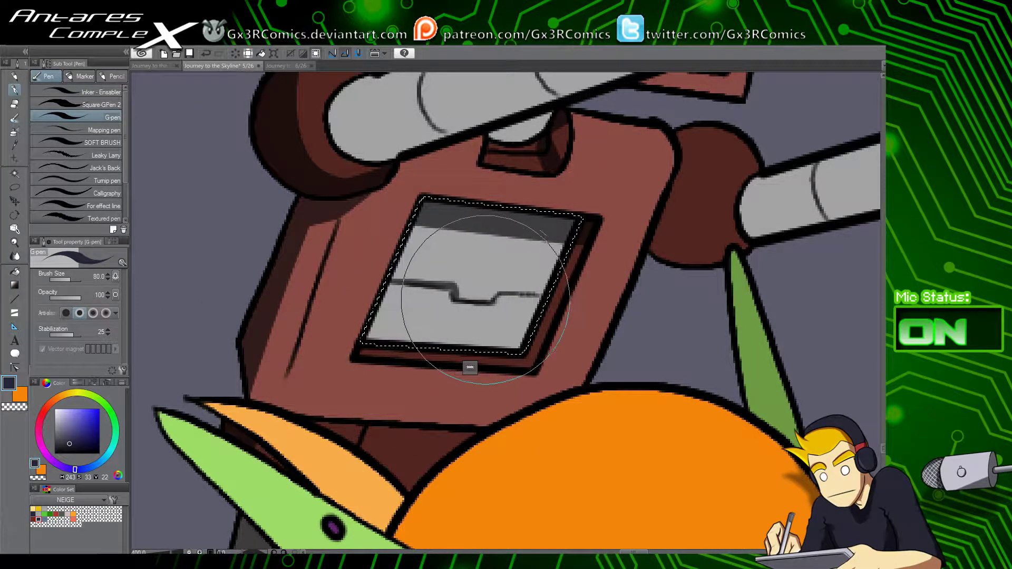
{"action": "key", "text": "space"}
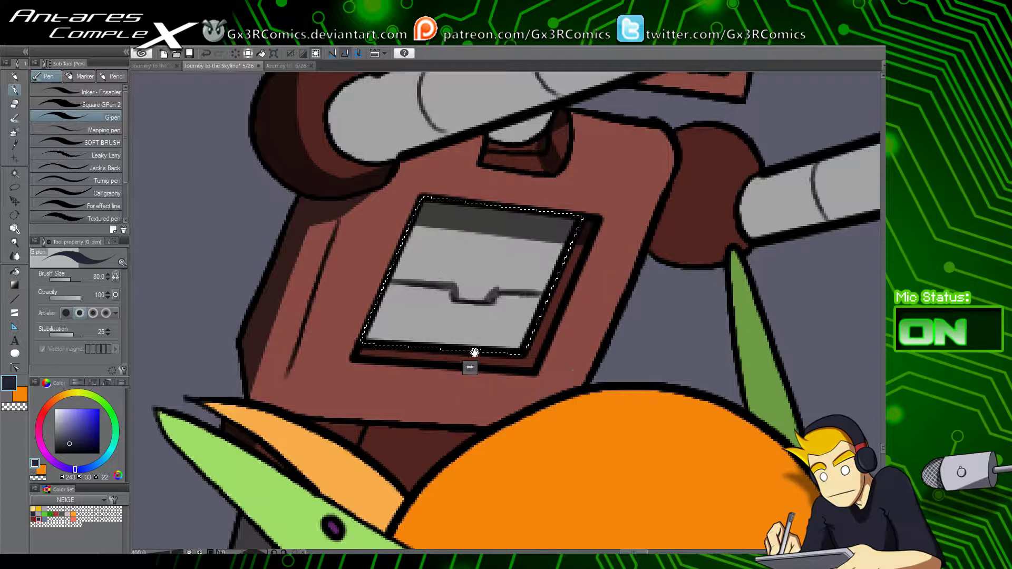
{"action": "mouse_move", "coordinate": [552, 210]}
{"action": "left_mouse_down"}
{"action": "mouse_move", "coordinate": [504, 244]}
{"action": "mouse_move", "coordinate": [511, 255]}
{"action": "left_mouse_up"}
{"action": "left_click_drag", "start_coordinate": [501, 336], "coordinate": [521, 292]}
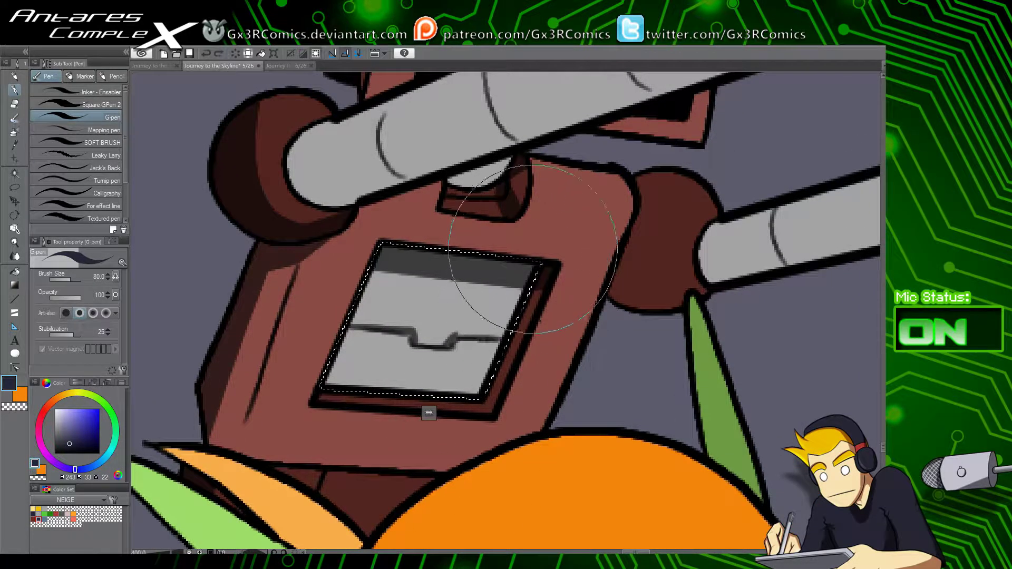
{"action": "key", "text": "ctrl+d"}
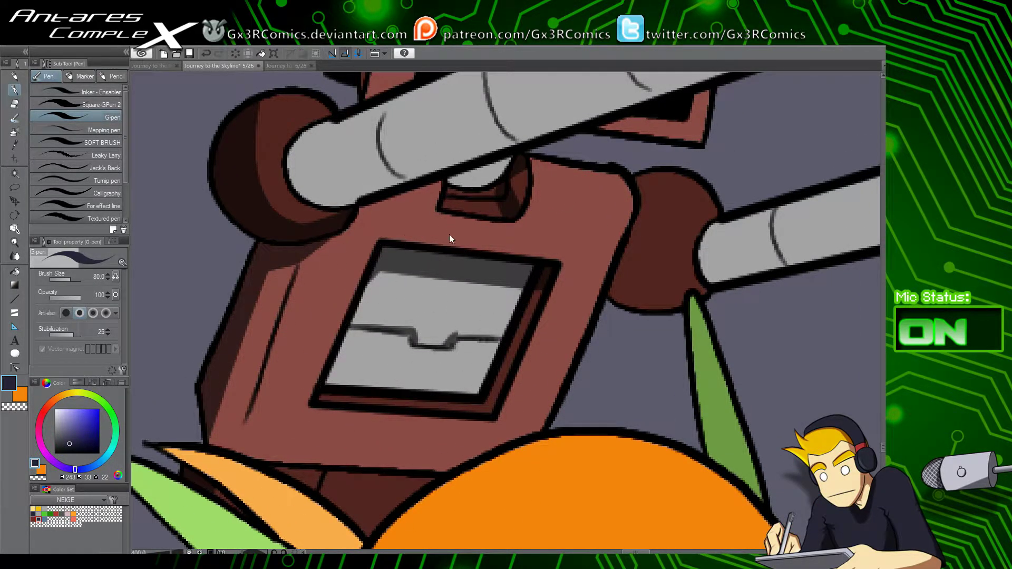
Step: Paint G-pen shadow over the robot's gray neck piece below the upper arm
{"action": "left_click_drag", "start_coordinate": [449, 235], "coordinate": [279, 407]}
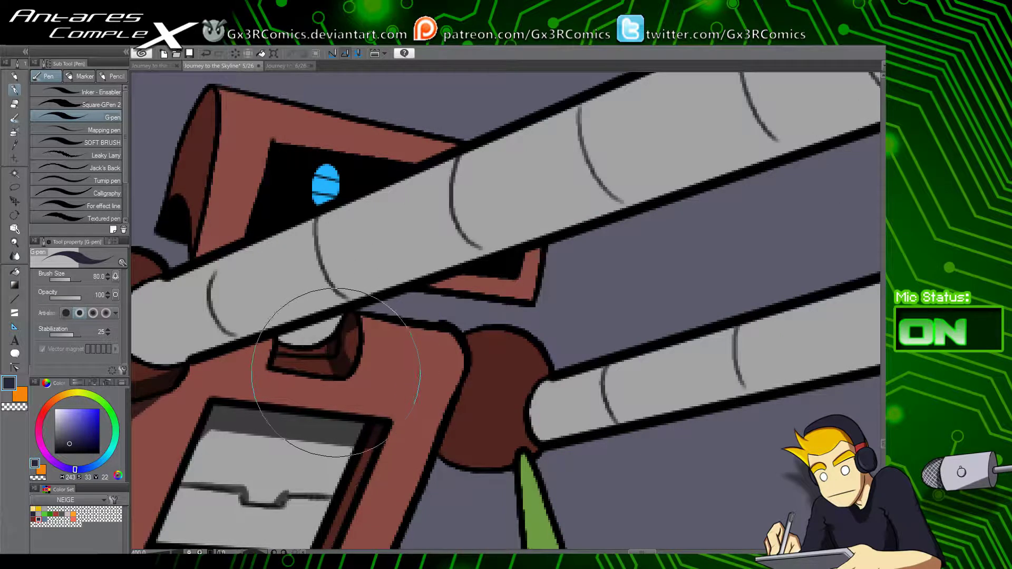
{"action": "mouse_move", "coordinate": [332, 345]}
{"action": "left_mouse_down"}
{"action": "mouse_move", "coordinate": [281, 348]}
{"action": "mouse_move", "coordinate": [448, 273]}
{"action": "left_mouse_up"}
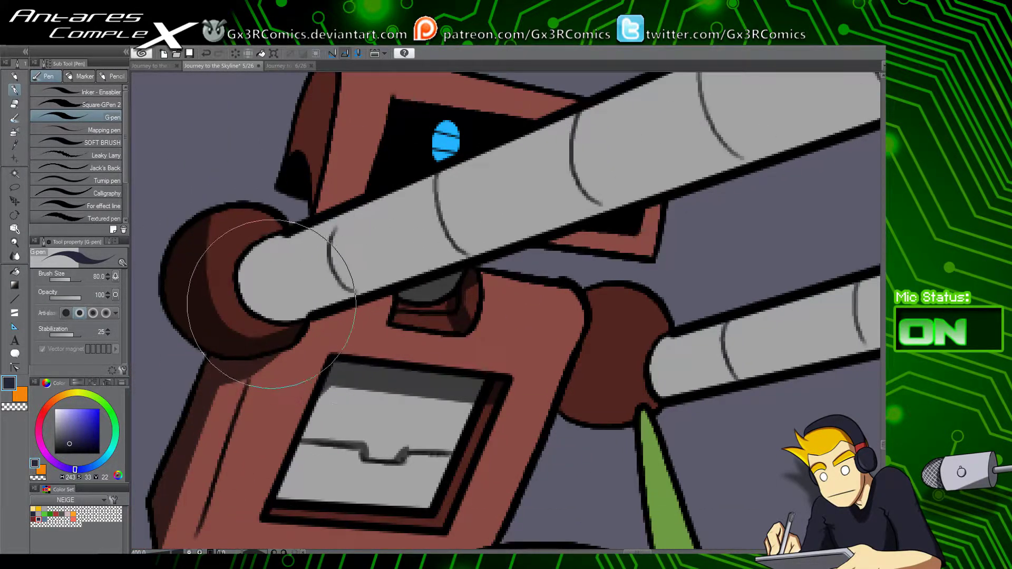
Step: Auto-select the upper robot arm's gray tube and paint G-pen shadow along its lower half
{"action": "key", "text": "w"}
{"action": "left_click", "coordinate": [315, 323]}
{"action": "scroll", "coordinate": [357, 349], "scroll_direction": "down", "scroll_amount": 5}
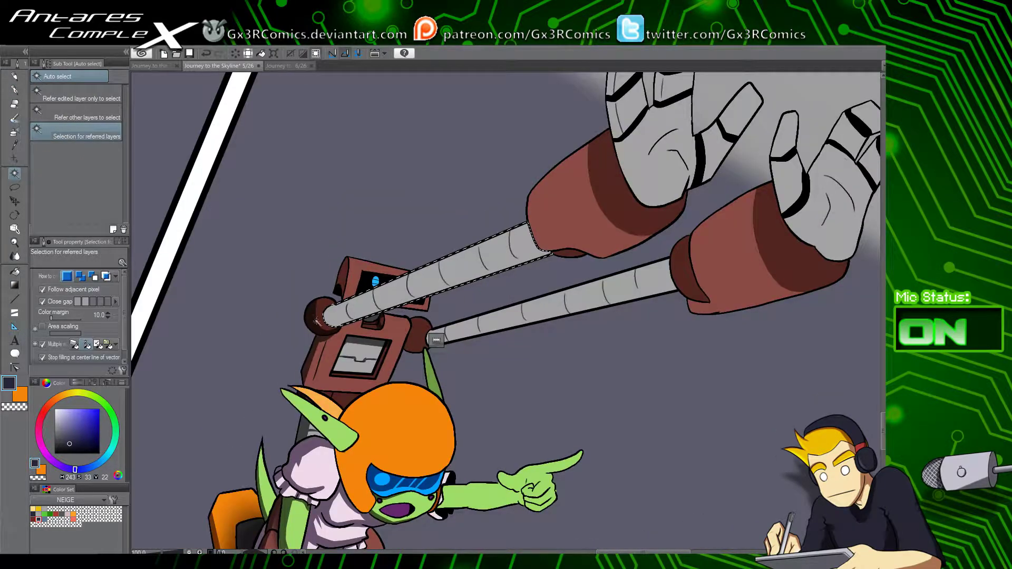
{"action": "key", "text": "p"}
{"action": "mouse_move", "coordinate": [370, 325]}
{"action": "left_mouse_down"}
{"action": "mouse_move", "coordinate": [596, 239]}
{"action": "mouse_move", "coordinate": [438, 322]}
{"action": "left_mouse_up"}
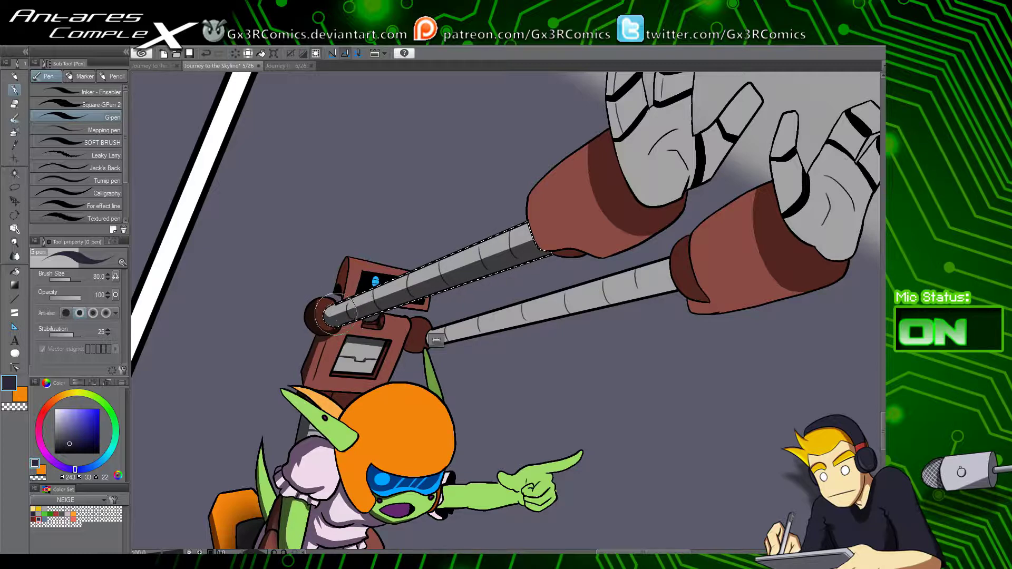
Step: Refine the upper tube's shadow around the segment lines, alternating between the shadow color and transparent color, and shade the end near the cuff
{"action": "scroll", "coordinate": [450, 271], "scroll_direction": "up", "scroll_amount": 3}
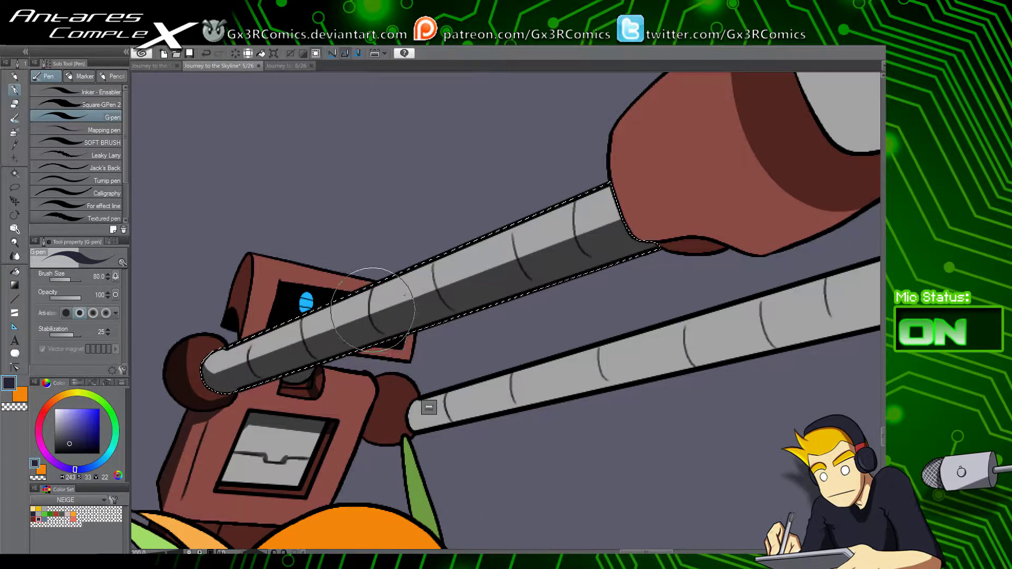
{"action": "key", "text": "c"}
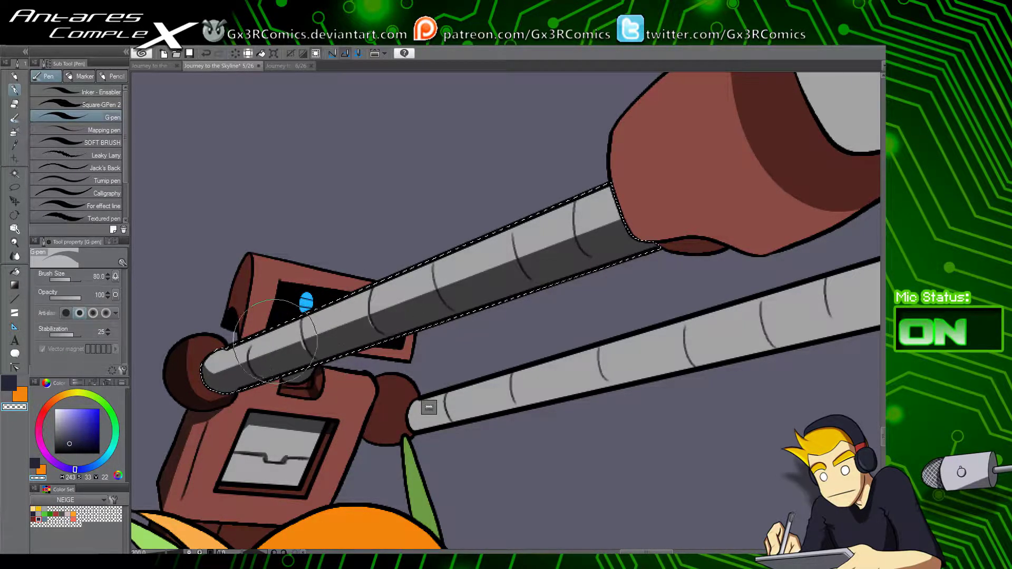
{"action": "key", "text": "c"}
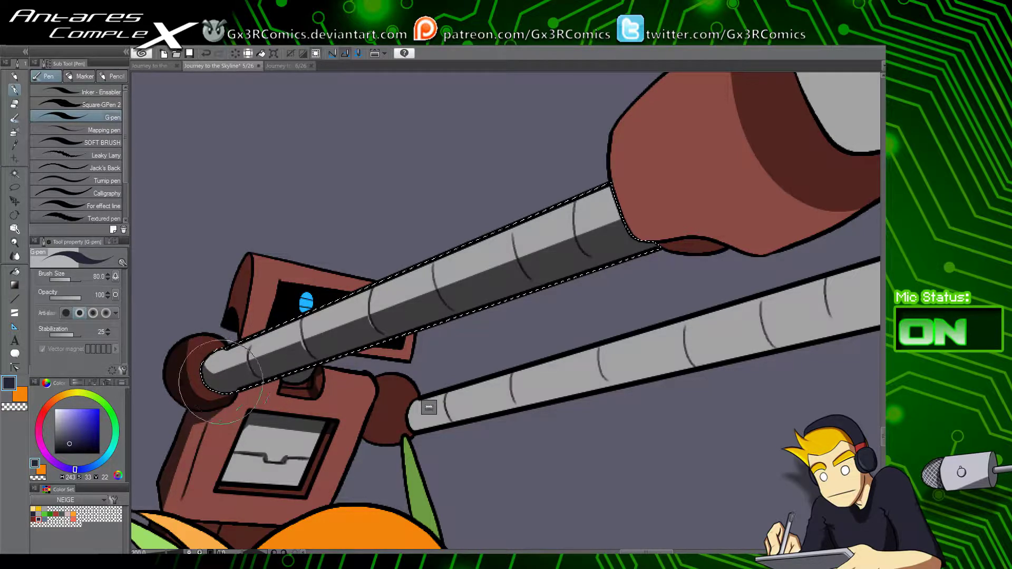
{"action": "key", "text": "c"}
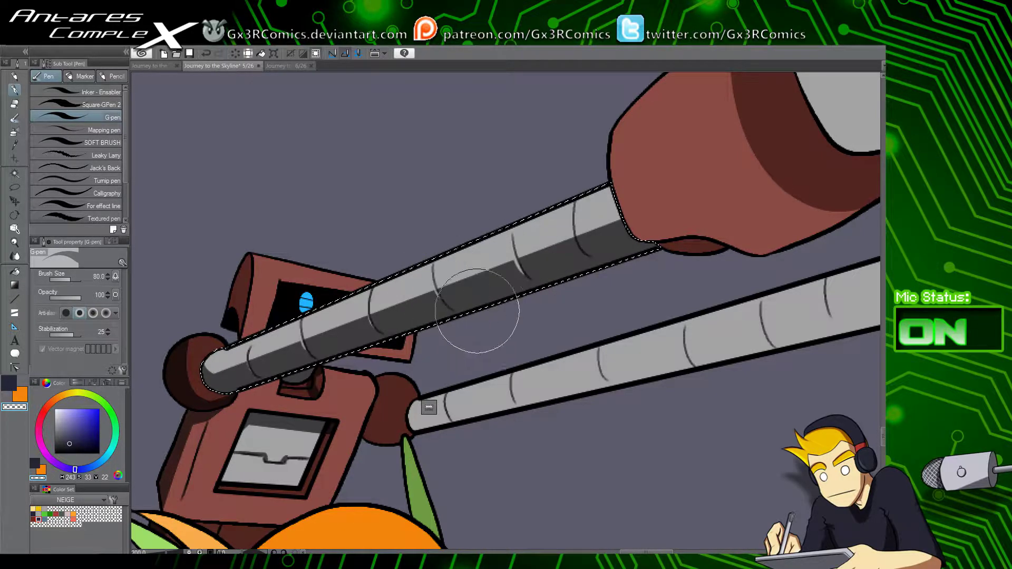
{"action": "left_click_drag", "start_coordinate": [594, 279], "coordinate": [426, 381]}
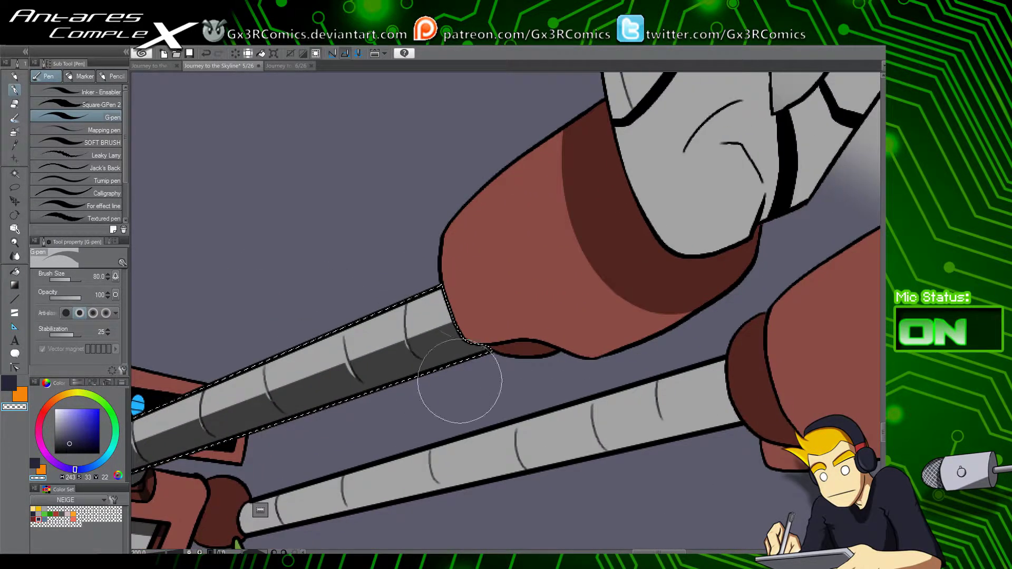
{"action": "key", "text": "c"}
Step: Auto-select the lower arm's gray tube, paint shadow along its underside and cuff end, and trim it at the segment lines with transparent color
{"action": "left_click_drag", "start_coordinate": [610, 399], "coordinate": [567, 257]}
{"action": "key", "text": "w"}
{"action": "key", "text": "p"}
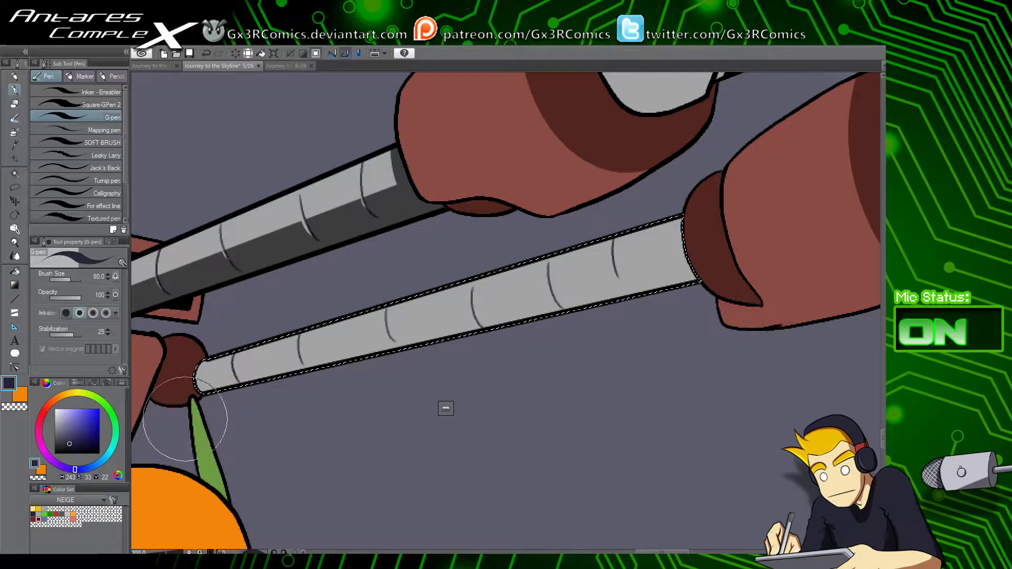
{"action": "mouse_move", "coordinate": [185, 419]}
{"action": "left_mouse_down"}
{"action": "mouse_move", "coordinate": [765, 295]}
{"action": "mouse_move", "coordinate": [774, 264]}
{"action": "left_mouse_up"}
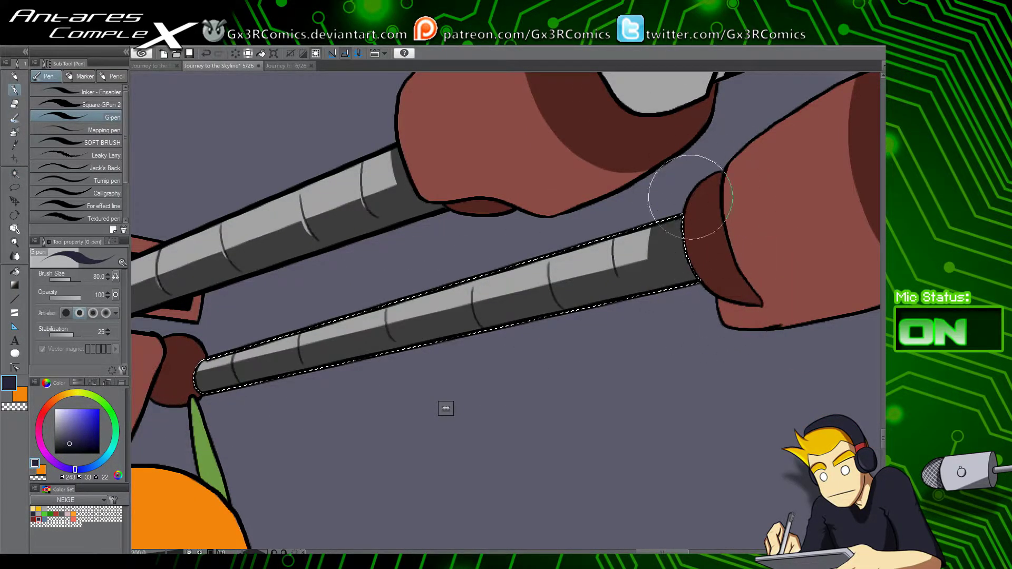
{"action": "key", "text": "c"}
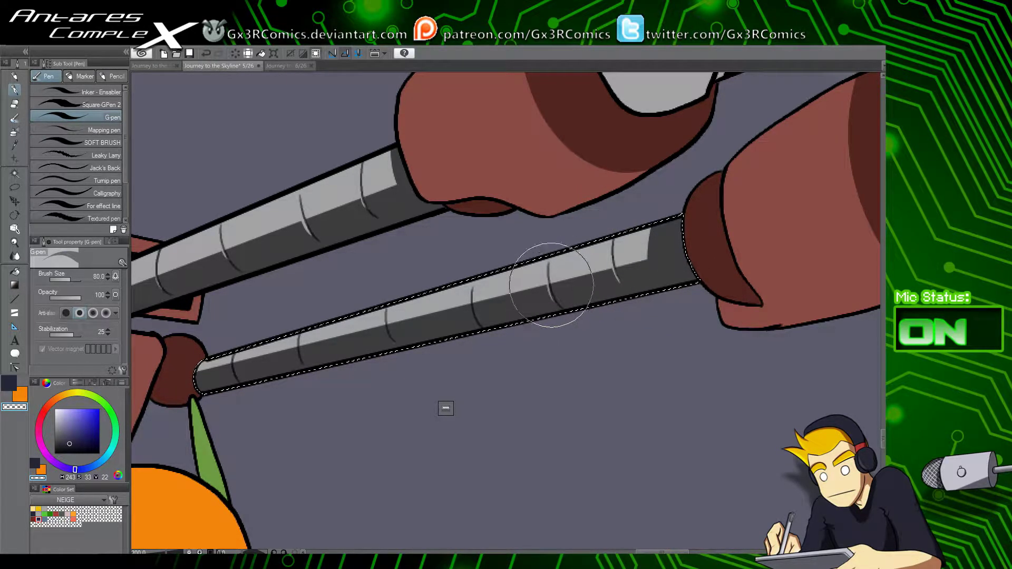
Step: Auto-select the small dark red piece beneath the upper arm's cuff and fill it with the shadow color
{"action": "key", "text": "ctrl+d"}
{"action": "key", "text": "w"}
{"action": "left_click", "coordinate": [481, 210]}
{"action": "key", "text": "g"}
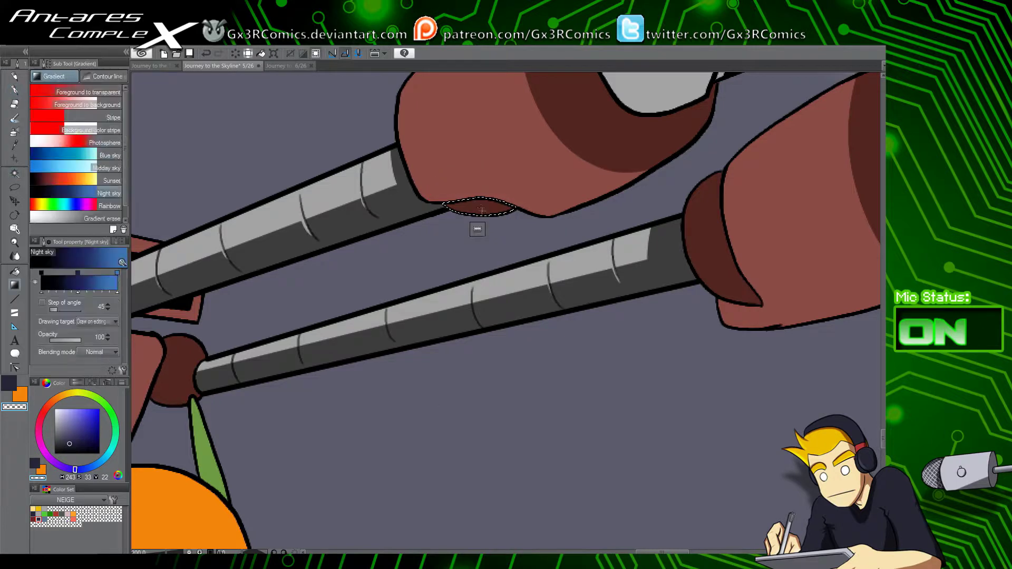
{"action": "key", "text": "g"}
{"action": "key", "text": "ctrl+d"}
{"action": "key", "text": "c"}
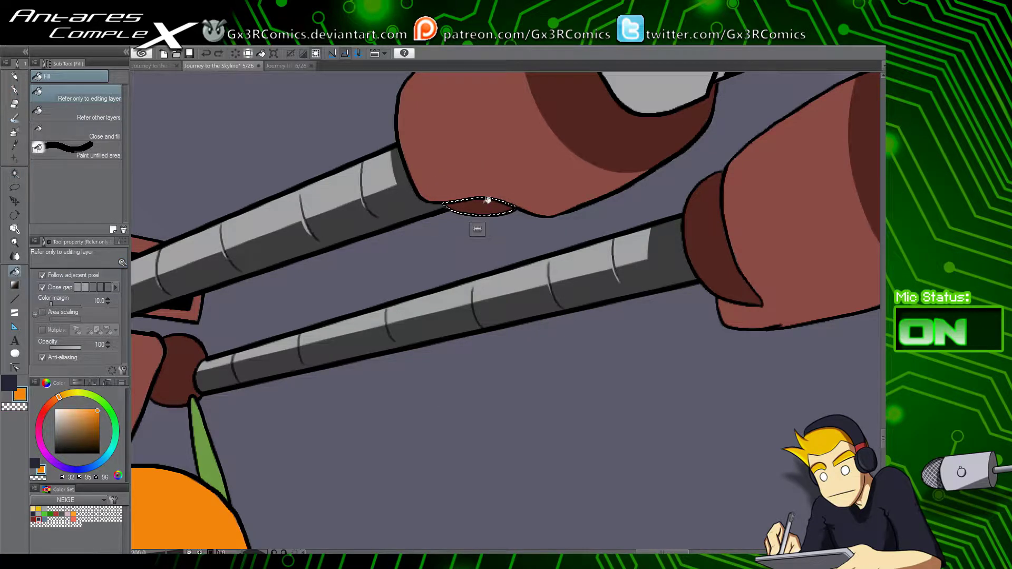
{"action": "left_click", "coordinate": [488, 204]}
{"action": "key", "text": "ctrl+d"}
Step: Auto-select the dark red shoulder joint of the lower arm and paint G-pen shadow on its underside, trimming it with transparent color
{"action": "left_click_drag", "start_coordinate": [388, 318], "coordinate": [416, 305]}
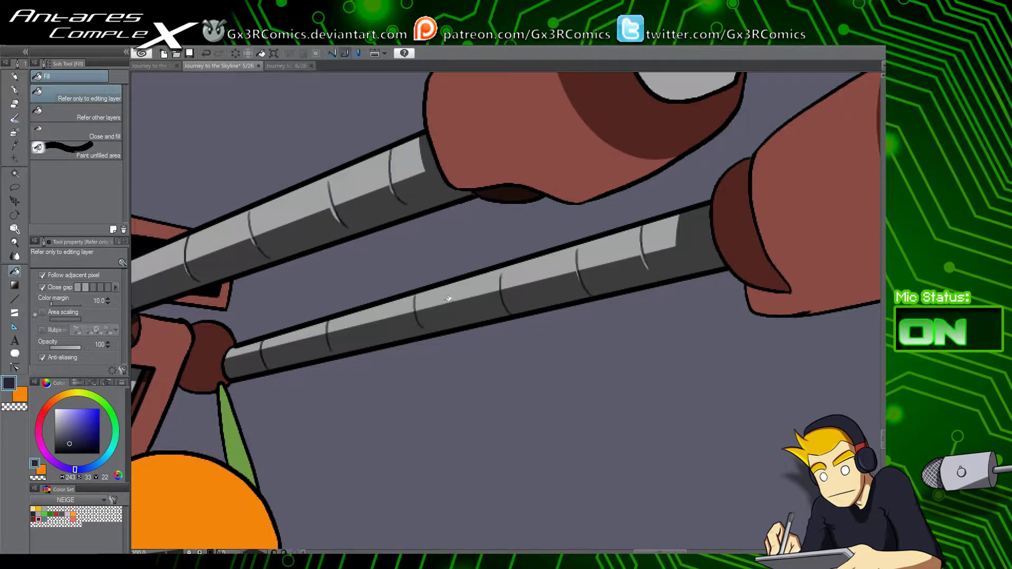
{"action": "key", "text": "p"}
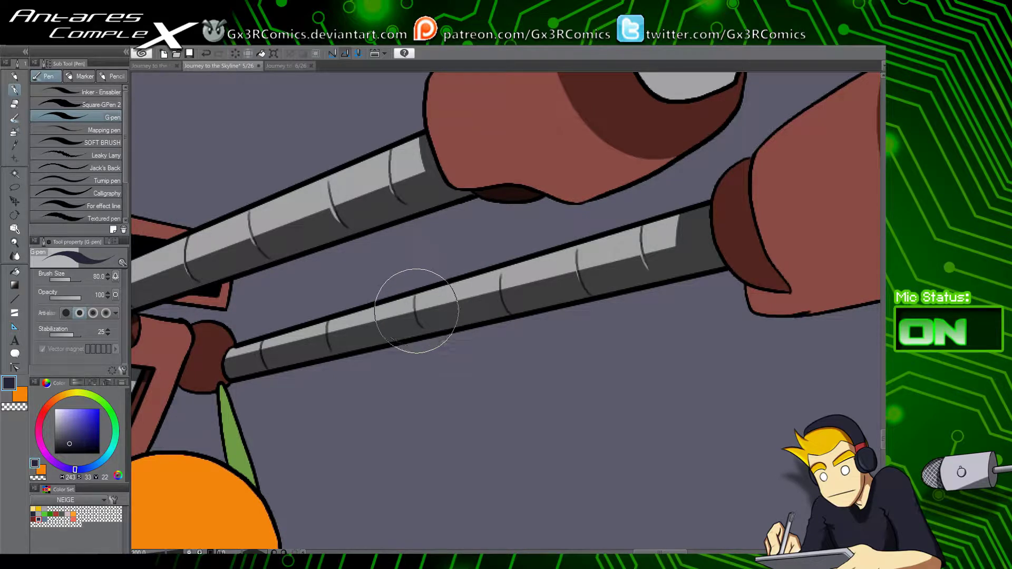
{"action": "key", "text": "c"}
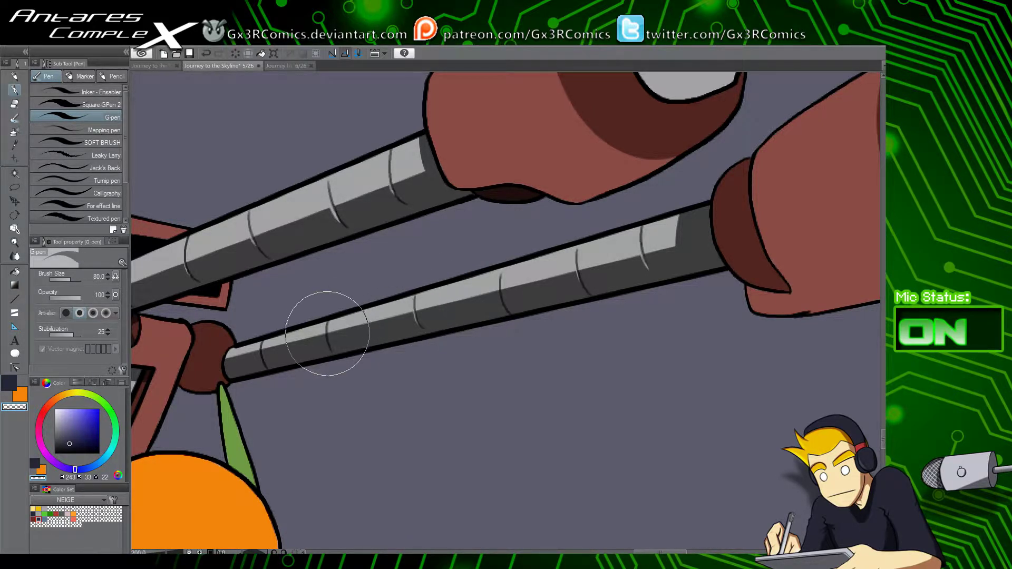
{"action": "left_click_drag", "start_coordinate": [205, 380], "coordinate": [314, 365]}
{"action": "key", "text": "w"}
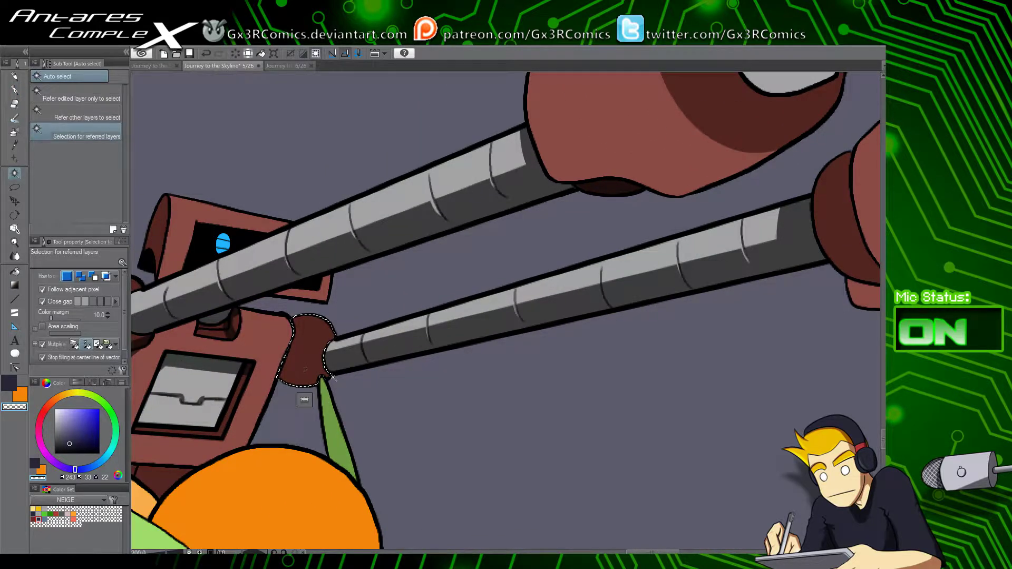
{"action": "key", "text": "p"}
{"action": "key", "text": "c"}
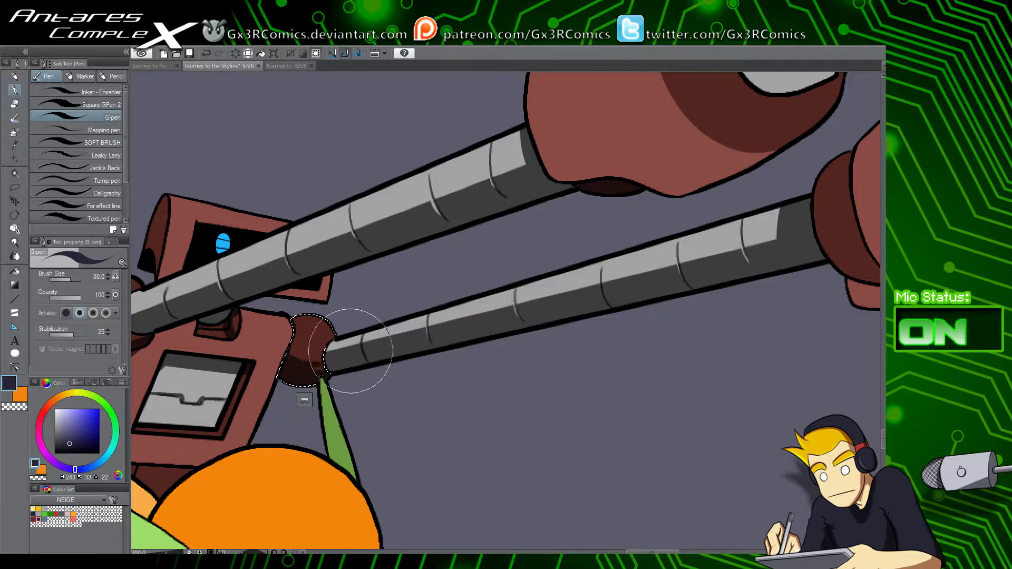
{"action": "key", "text": "c"}
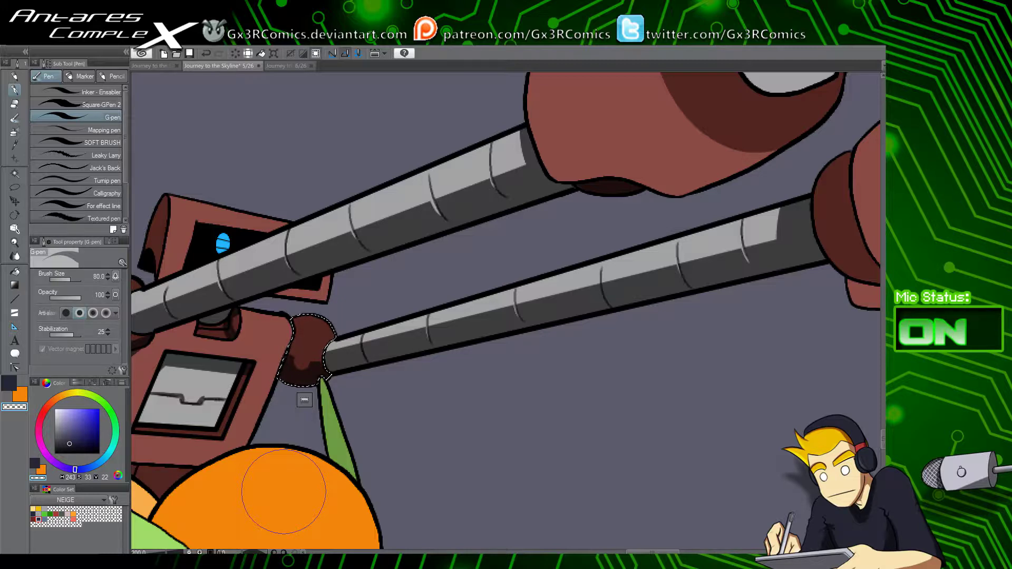
{"action": "key", "text": "ctrl+d"}
Step: Auto-select the dark red waist piece between the robot's torso and the orange helmet and paint G-pen shadow on it
{"action": "left_click_drag", "start_coordinate": [230, 398], "coordinate": [381, 291]}
{"action": "key", "text": "w"}
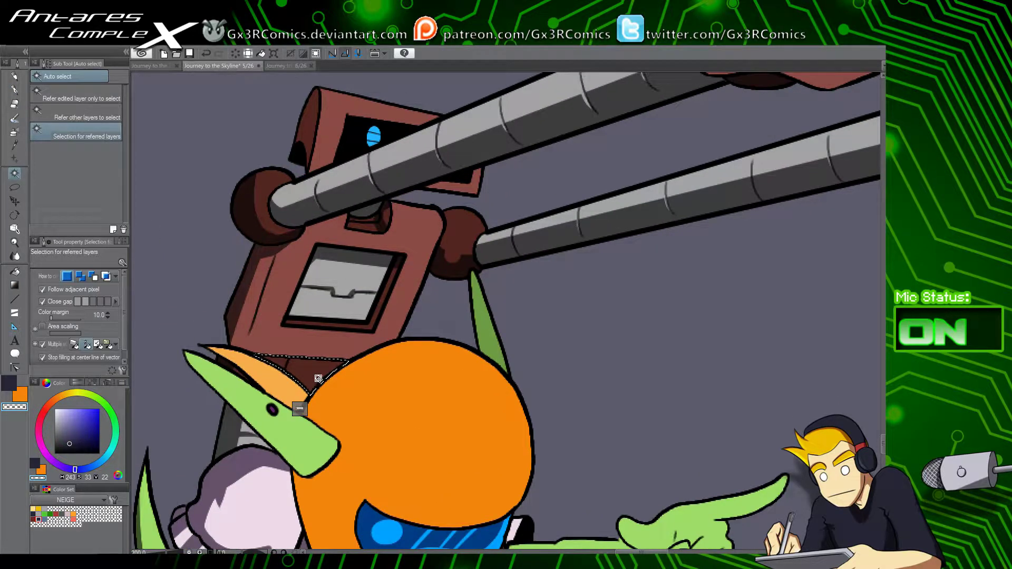
{"action": "key", "text": "p"}
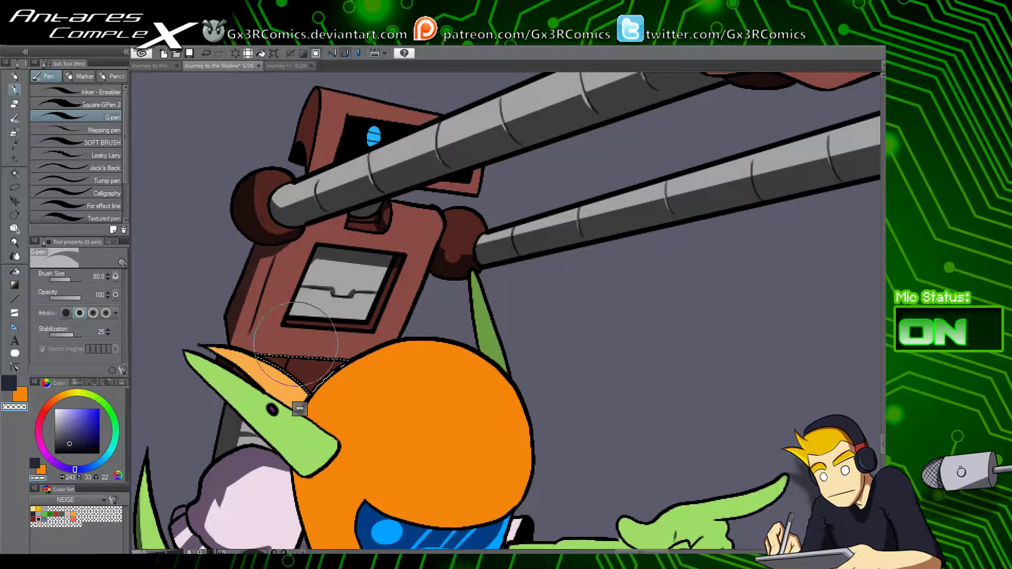
{"action": "key", "text": "c"}
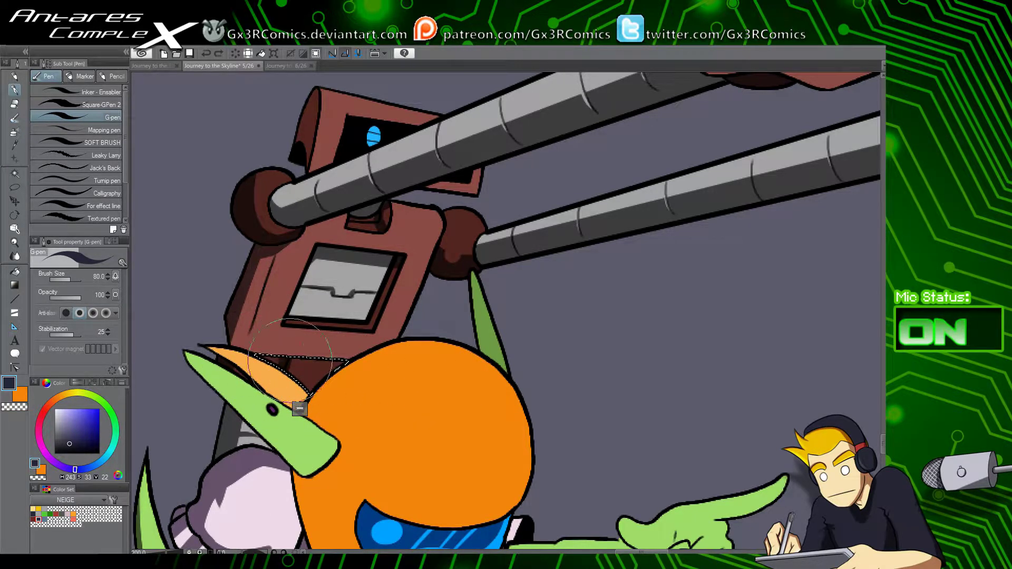
{"action": "key", "text": "ctrl+d"}
Step: Auto-select the goblin's orange helmet and paint G-pen shadow along its back edge
{"action": "left_click_drag", "start_coordinate": [347, 438], "coordinate": [373, 267]}
{"action": "key", "text": "w"}
{"action": "left_click", "coordinate": [371, 300]}
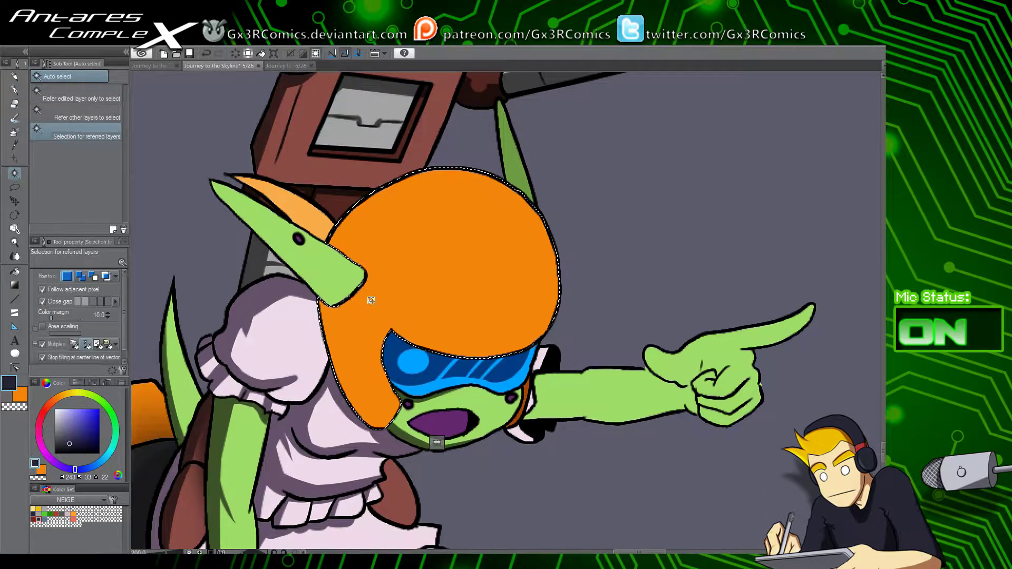
{"action": "key", "text": "p"}
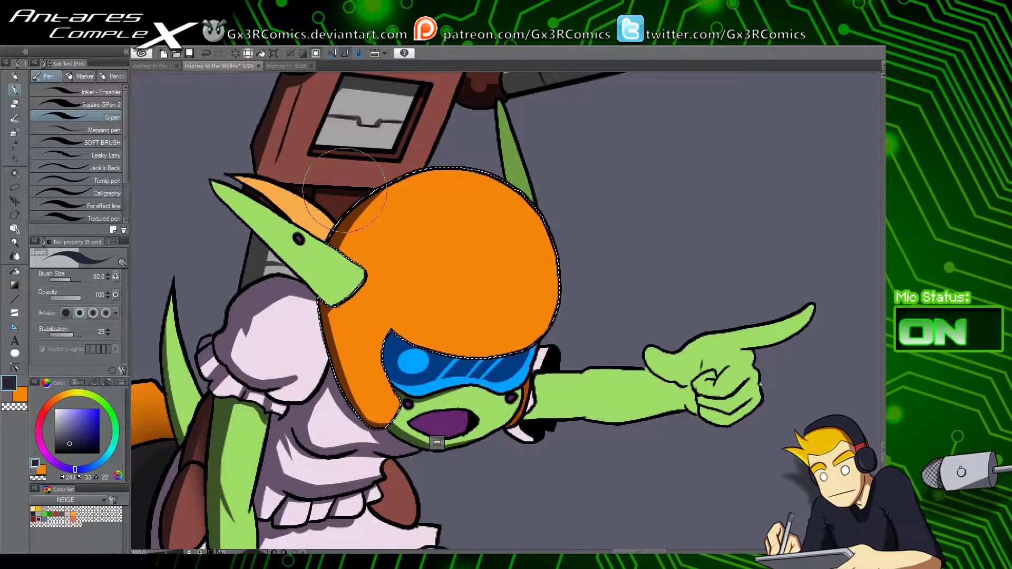
Step: Auto-select the light orange piece behind the goblin's near ear and paint G-pen shadow along it
{"action": "key", "text": "w"}
{"action": "left_click", "coordinate": [301, 221]}
{"action": "key", "text": "p"}
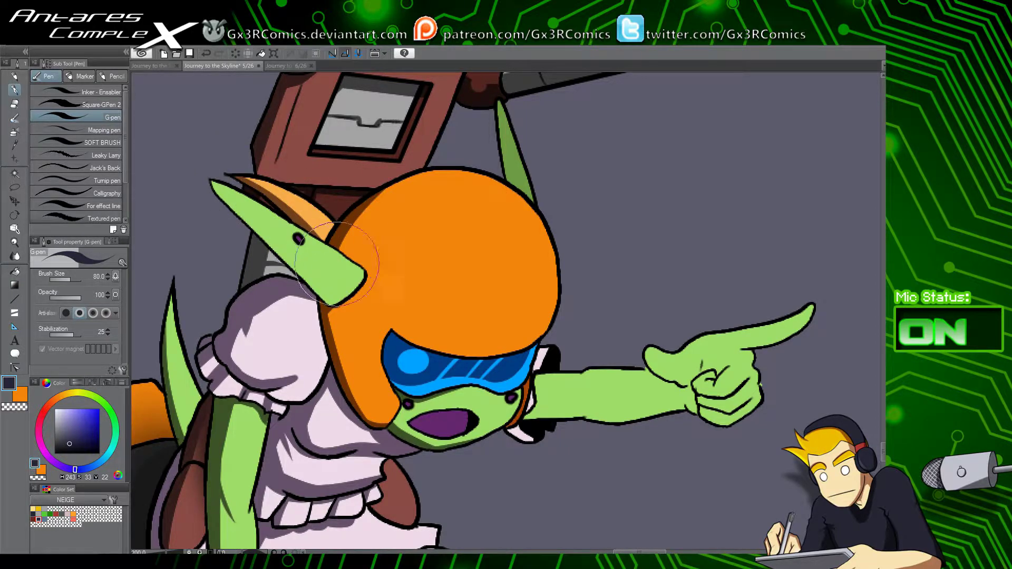
Step: Auto-select the goblin's near green ear and paint G-pen shadow along its lower edge
{"action": "key", "text": "w"}
{"action": "left_click", "coordinate": [237, 194]}
{"action": "key", "text": "p"}
{"action": "mouse_move", "coordinate": [237, 210]}
{"action": "left_mouse_down"}
{"action": "mouse_move", "coordinate": [285, 248]}
{"action": "mouse_move", "coordinate": [240, 227]}
{"action": "mouse_move", "coordinate": [305, 263]}
{"action": "mouse_move", "coordinate": [354, 269]}
{"action": "left_mouse_up"}
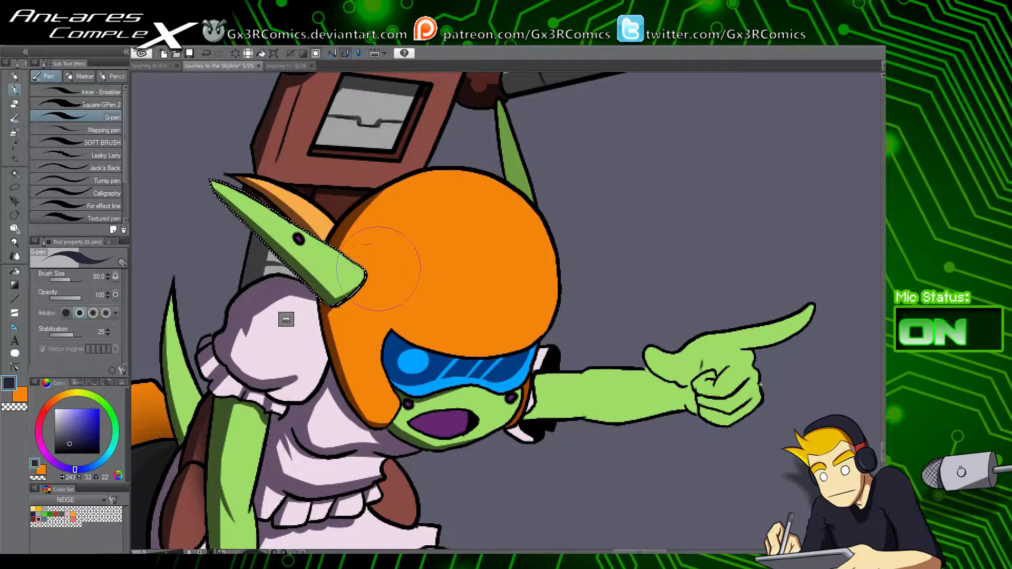
{"action": "key", "text": "ctrl+d"}
Step: Auto-select the purple interior of the goblin's mouth and paint G-pen shadow on it, redoing one stroke
{"action": "left_click_drag", "start_coordinate": [491, 413], "coordinate": [417, 372]}
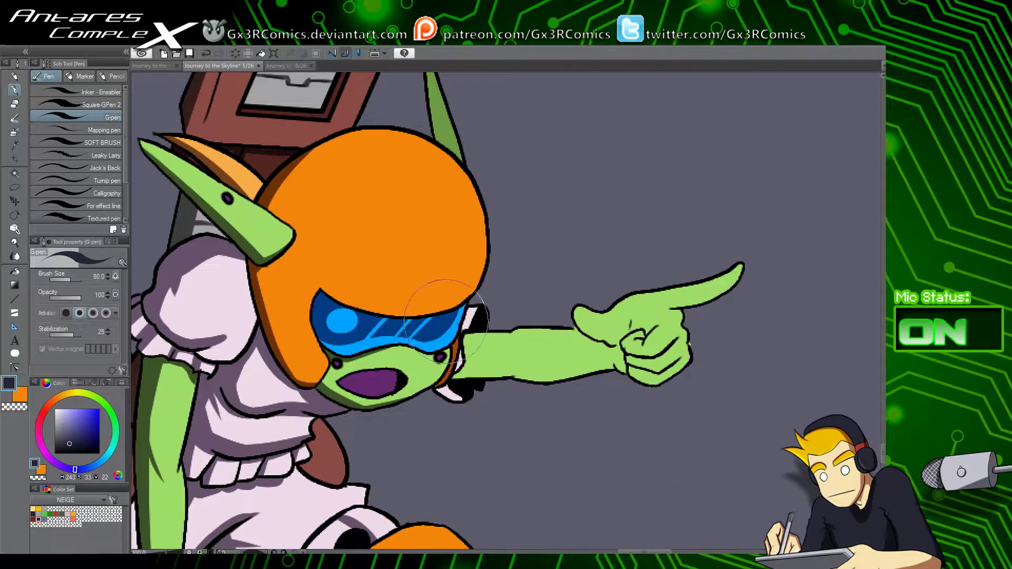
{"action": "key", "text": "c"}
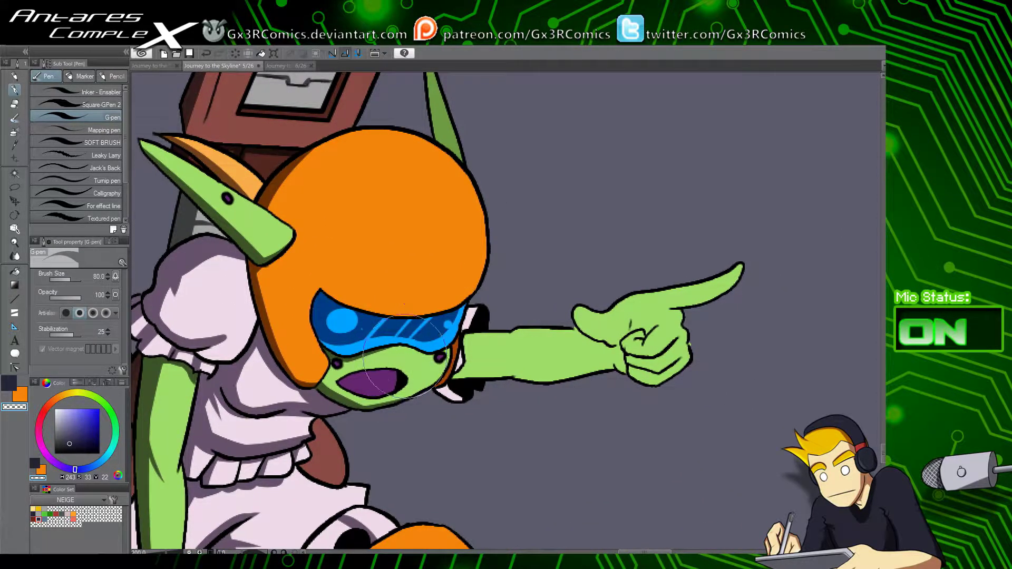
{"action": "left_click_drag", "start_coordinate": [386, 360], "coordinate": [327, 331]}
{"action": "key", "text": "w"}
{"action": "left_click", "coordinate": [308, 351]}
{"action": "key", "text": "p"}
{"action": "key", "text": "c"}
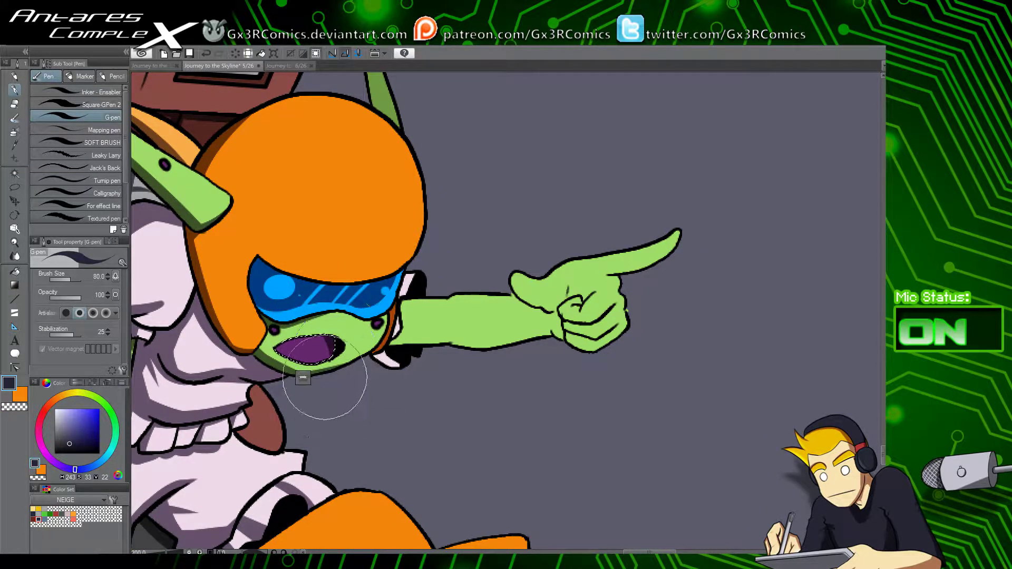
{"action": "left_click_drag", "start_coordinate": [339, 379], "coordinate": [285, 402]}
{"action": "key", "text": "ctrl+z"}
{"action": "left_click_drag", "start_coordinate": [336, 356], "coordinate": [269, 367]}
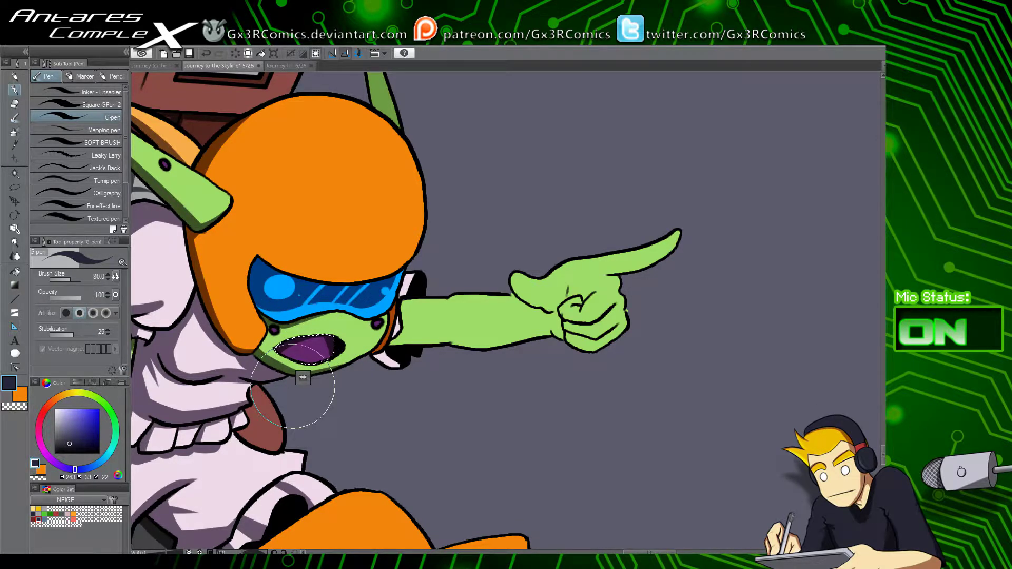
Step: Auto-select the orange helmet again and paint a small G-pen shadow at the corner above the goggles
{"action": "key", "text": "w"}
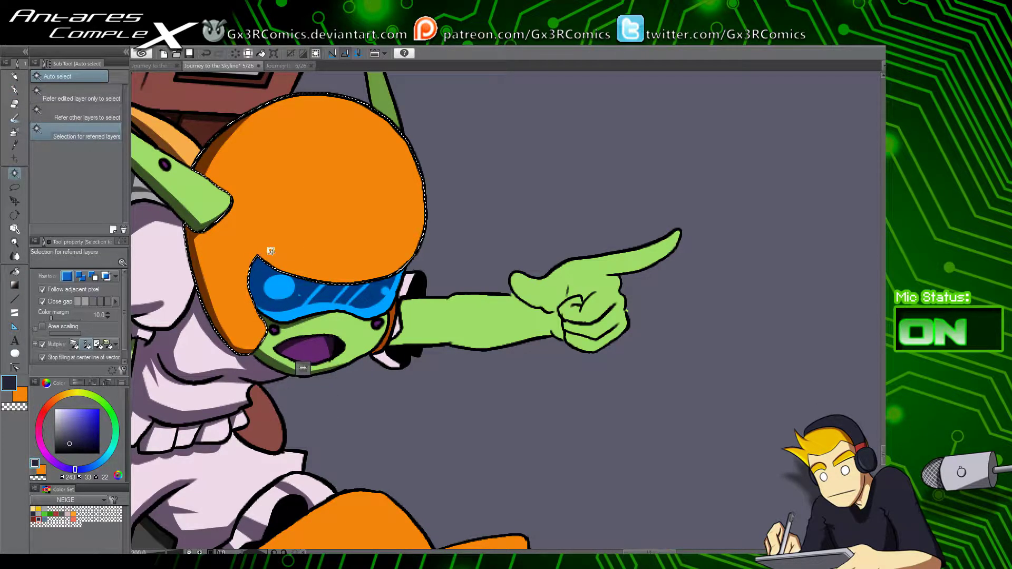
{"action": "left_click", "coordinate": [266, 254]}
{"action": "key", "text": "p"}
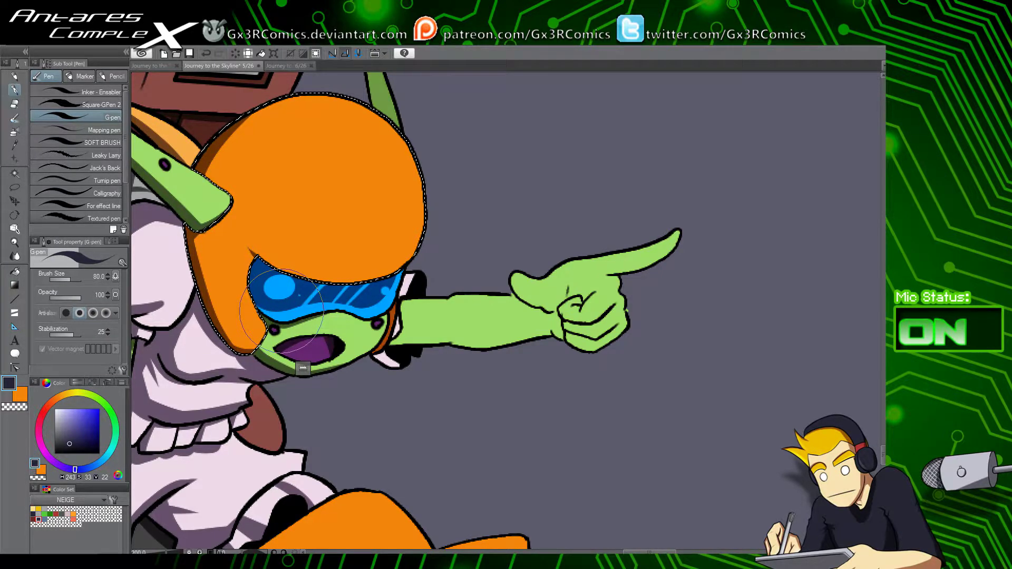
{"action": "left_click_drag", "start_coordinate": [380, 125], "coordinate": [377, 258]}
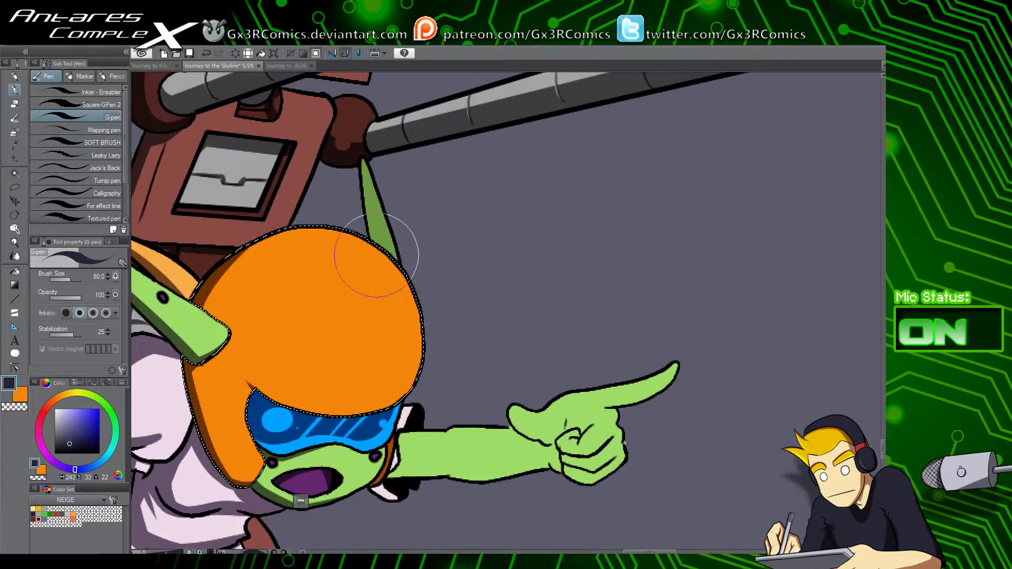
{"action": "key", "text": "ctrl+d"}
Step: Auto-select the goblin's far ear and paint G-pen shadow down its inner edge
{"action": "key", "text": "w"}
{"action": "left_click", "coordinate": [373, 214]}
{"action": "key", "text": "p"}
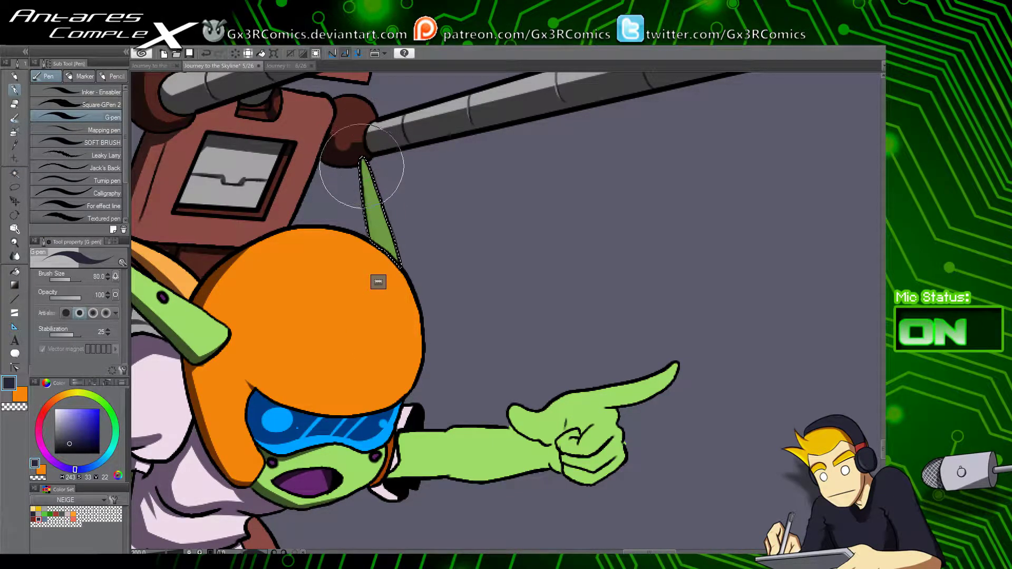
{"action": "left_click_drag", "start_coordinate": [361, 157], "coordinate": [379, 252]}
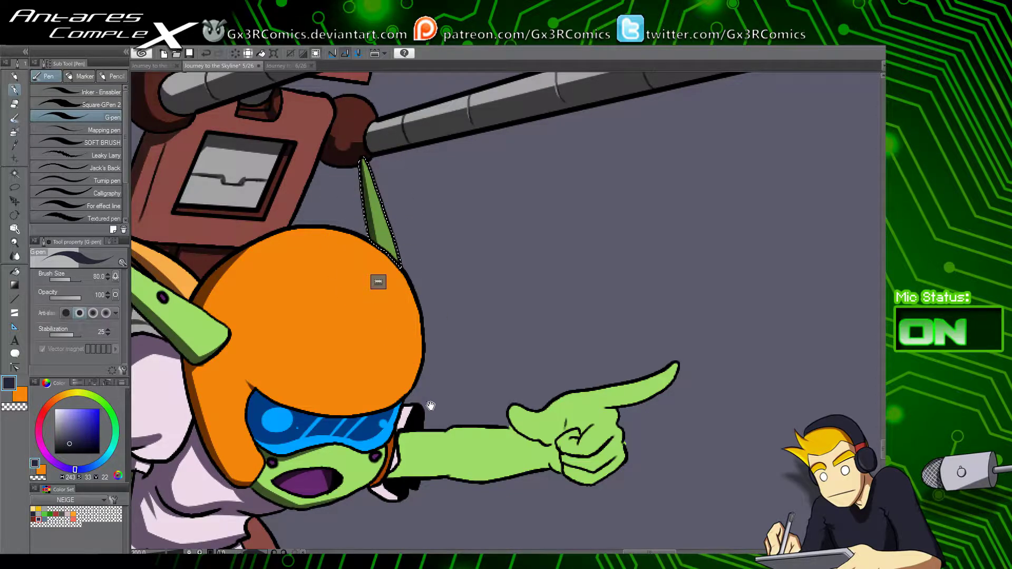
Step: Auto-select the goblin's outstretched green forearm and paint G-pen shadow along its underside and wrist
{"action": "left_click_drag", "start_coordinate": [431, 406], "coordinate": [419, 277]}
{"action": "key", "text": "w"}
{"action": "left_click", "coordinate": [417, 343]}
{"action": "key", "text": "p"}
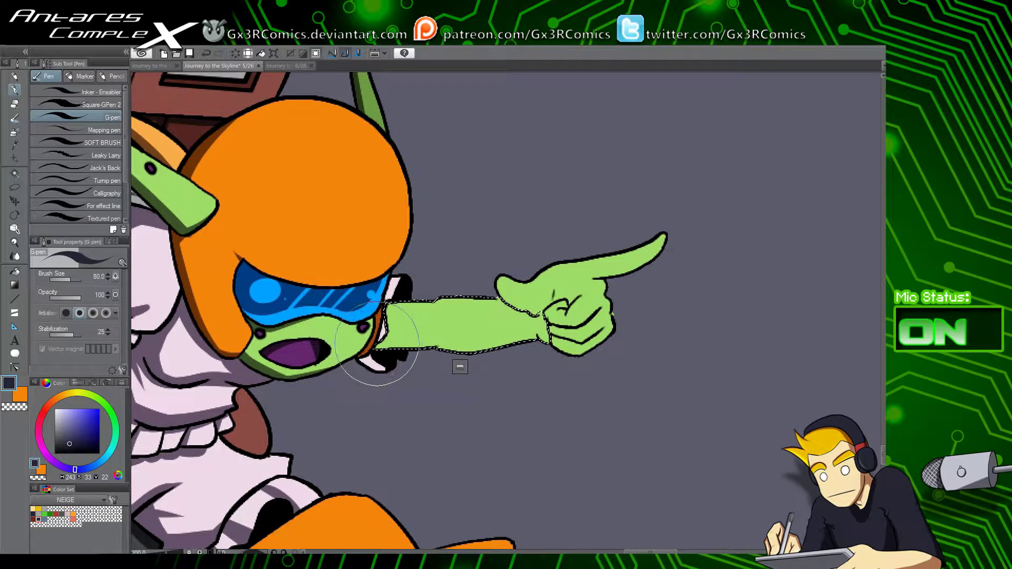
{"action": "mouse_move", "coordinate": [363, 346]}
{"action": "left_mouse_down"}
{"action": "mouse_move", "coordinate": [539, 344]}
{"action": "mouse_move", "coordinate": [447, 342]}
{"action": "mouse_move", "coordinate": [529, 339]}
{"action": "mouse_move", "coordinate": [569, 312]}
{"action": "mouse_move", "coordinate": [543, 338]}
{"action": "mouse_move", "coordinate": [558, 344]}
{"action": "mouse_move", "coordinate": [543, 337]}
{"action": "mouse_move", "coordinate": [564, 336]}
{"action": "mouse_move", "coordinate": [544, 342]}
{"action": "mouse_move", "coordinate": [544, 303]}
{"action": "left_mouse_up"}
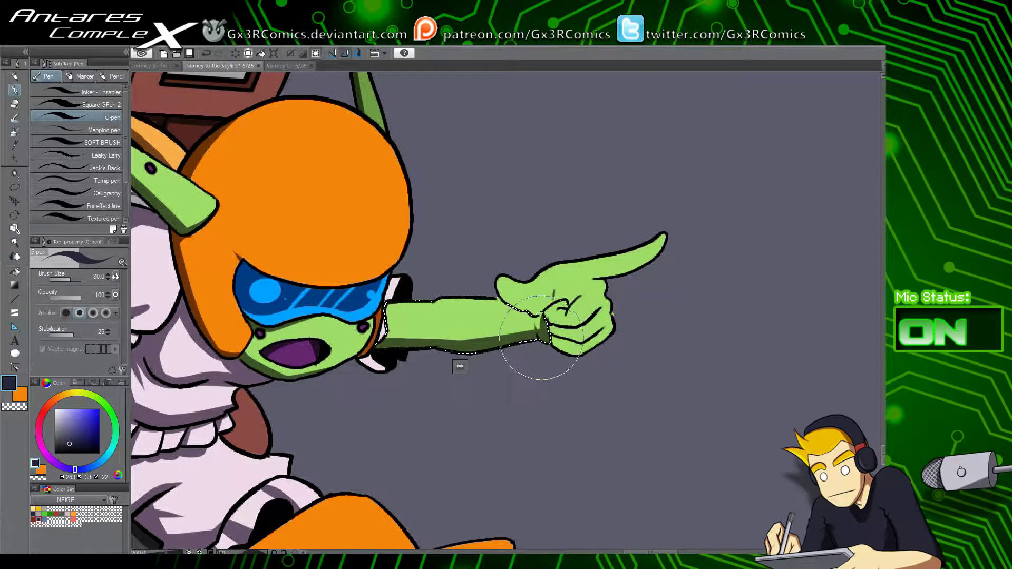
Step: Auto-select the white sleeve ruffle below the outstretched arm and fill it with the shadow color
{"action": "key", "text": "w"}
{"action": "left_click", "coordinate": [379, 368]}
{"action": "key", "text": "g"}
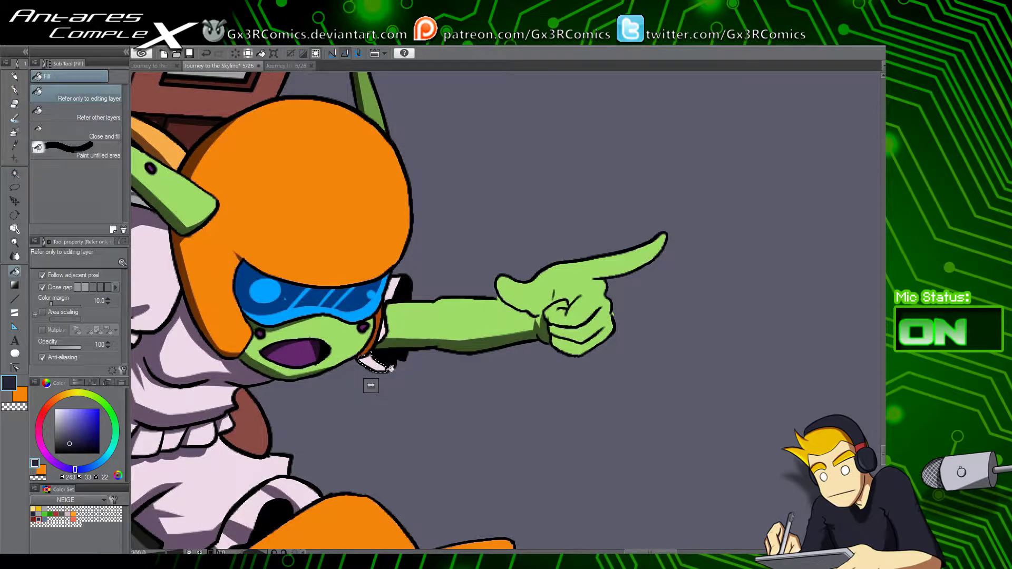
Step: Reselect the outstretched forearm and refine its G-pen shadow with a crease near the elbow
{"action": "key", "text": "w"}
{"action": "left_click_drag", "start_coordinate": [440, 333], "coordinate": [401, 356]}
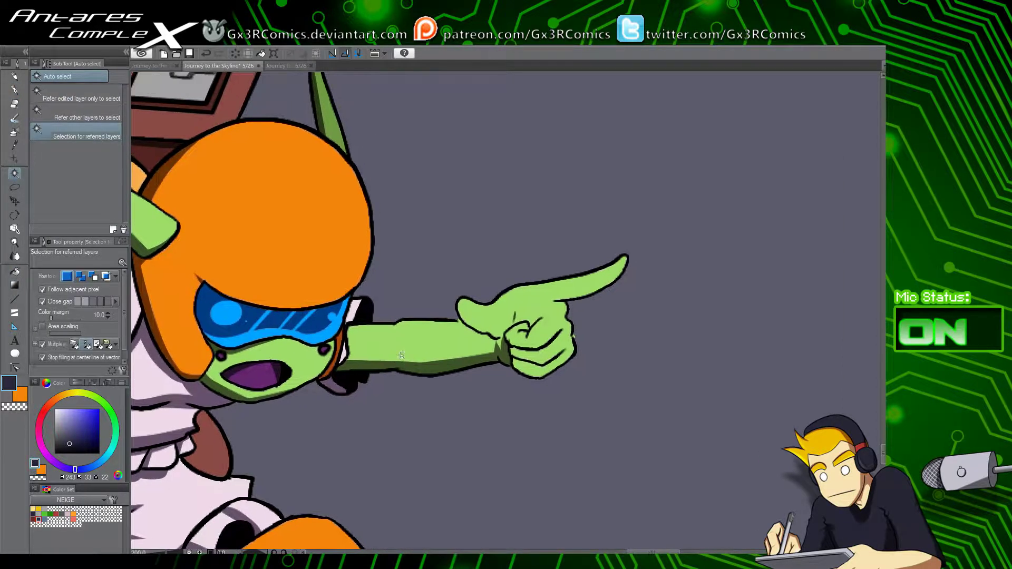
{"action": "key", "text": "p"}
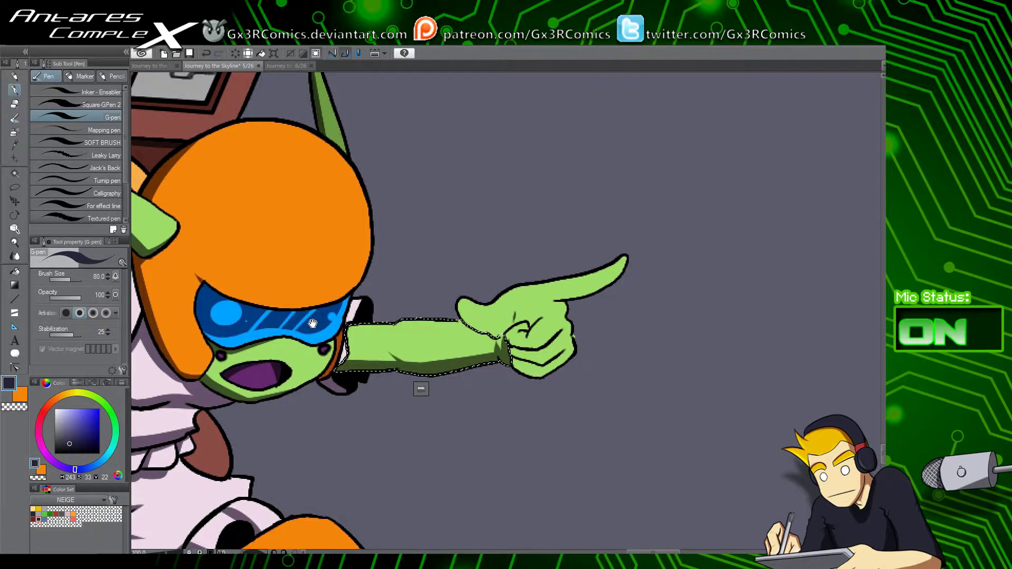
{"action": "left_click_drag", "start_coordinate": [281, 285], "coordinate": [384, 327]}
{"action": "key", "text": "ctrl+d"}
Step: Auto-select the orange helmet and paint G-pen shadow along the side flap below the near ear, redoing strokes as needed
{"action": "key", "text": "w"}
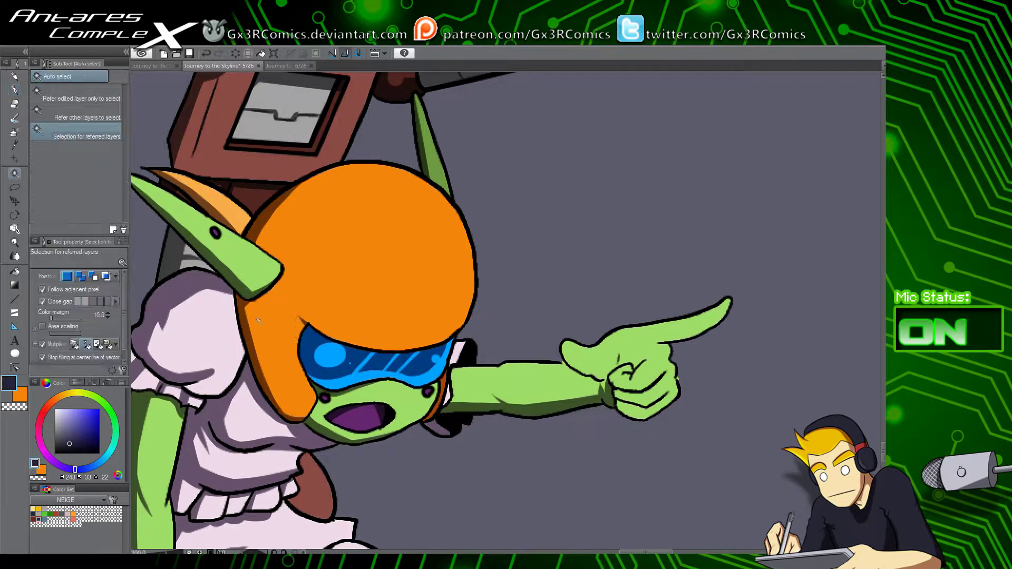
{"action": "left_click", "coordinate": [255, 311]}
{"action": "key", "text": "p"}
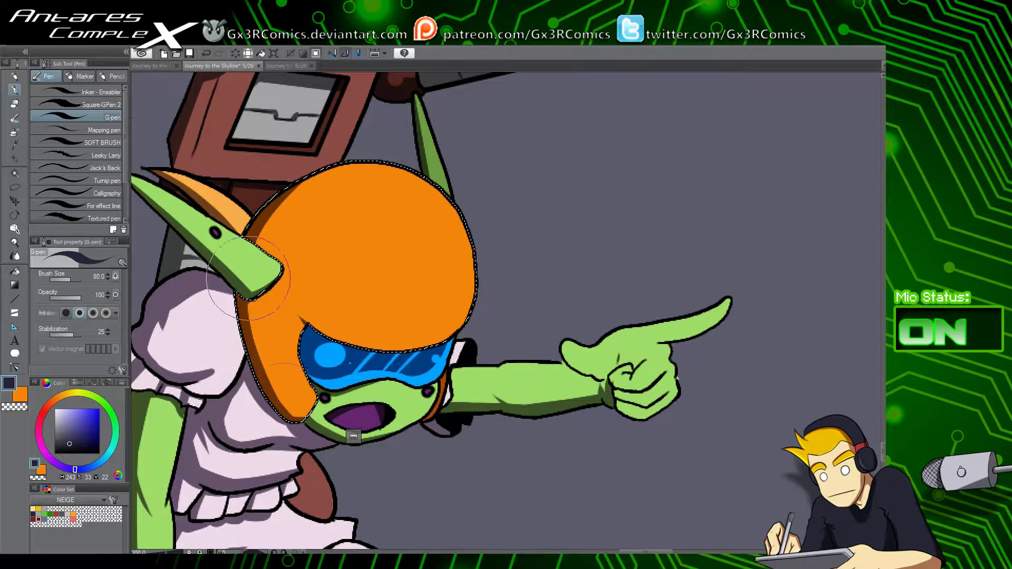
{"action": "left_click_drag", "start_coordinate": [248, 280], "coordinate": [310, 429]}
{"action": "key", "text": "ctrl+z"}
{"action": "mouse_move", "coordinate": [245, 297]}
{"action": "left_mouse_down"}
{"action": "mouse_move", "coordinate": [310, 426]}
{"action": "mouse_move", "coordinate": [293, 420]}
{"action": "left_mouse_up"}
{"action": "key", "text": "ctrl+z"}
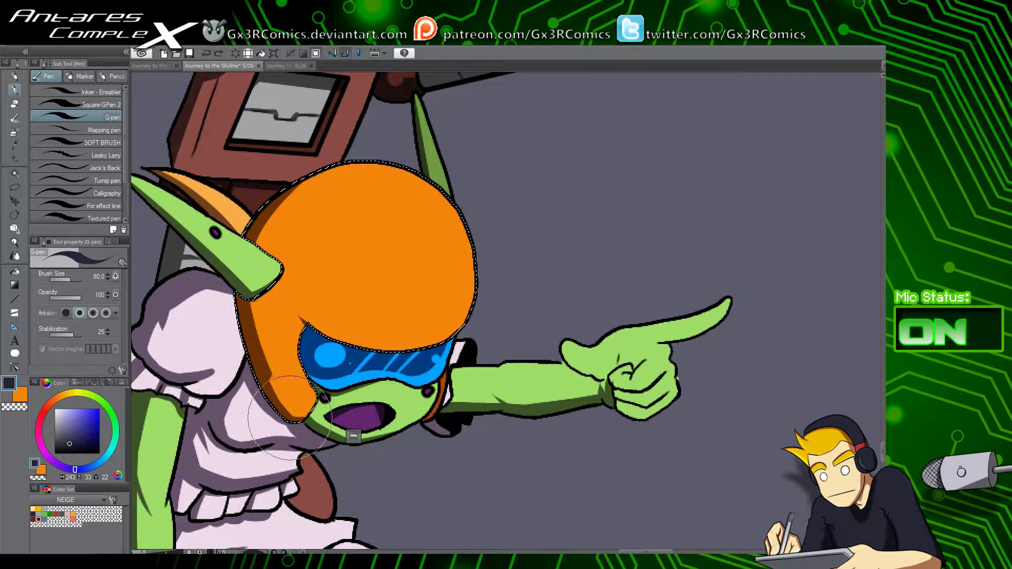
{"action": "left_click_drag", "start_coordinate": [286, 280], "coordinate": [291, 329]}
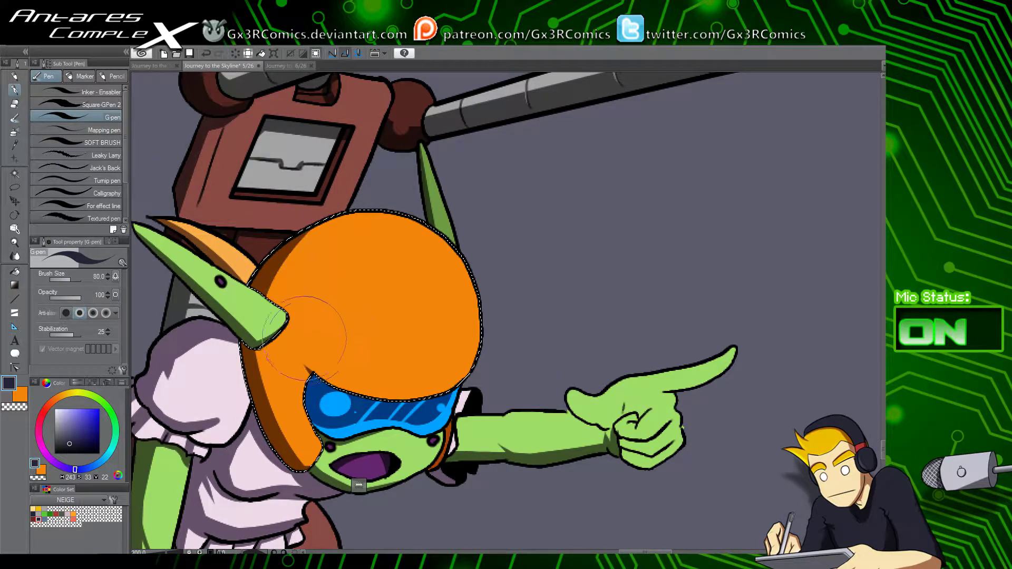
{"action": "key", "text": "ctrl+d"}
Step: Auto-select the robot's dark red waist section behind the goblin's helmet and paint G-pen shadow over it
{"action": "left_click_drag", "start_coordinate": [286, 315], "coordinate": [335, 378]}
{"action": "key", "text": "w"}
{"action": "left_click", "coordinate": [313, 312]}
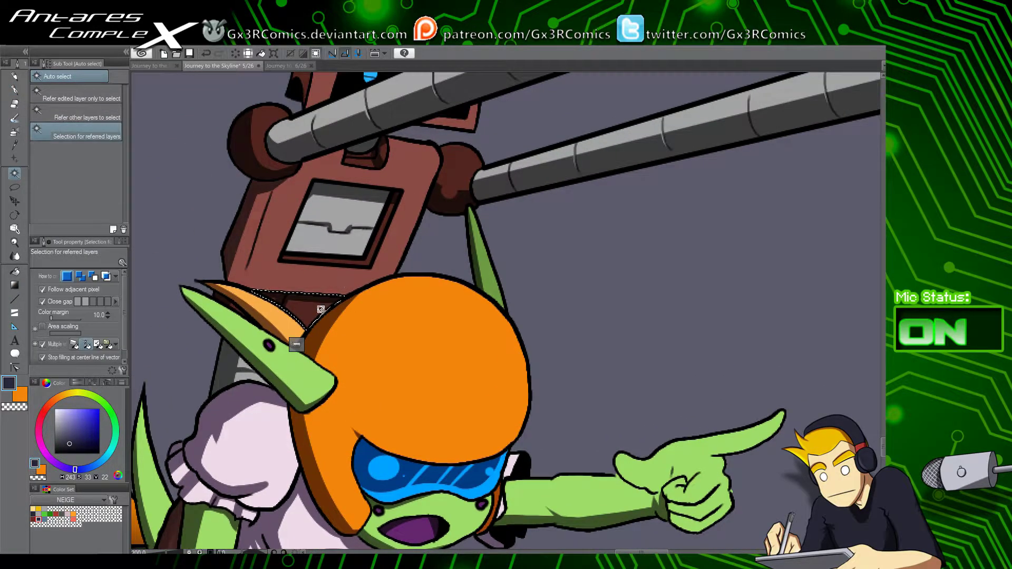
{"action": "key", "text": "p"}
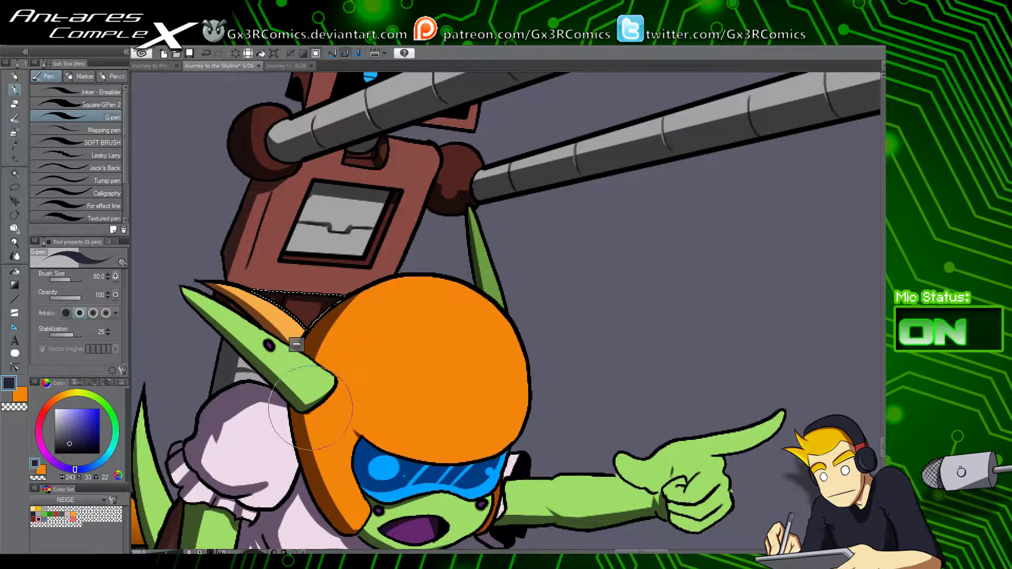
Step: Auto-select the side face of the red robot's head, paint G-pen shadow over it, and clear the selection
{"action": "left_click_drag", "start_coordinate": [409, 208], "coordinate": [324, 353]}
{"action": "key", "text": "w"}
{"action": "left_click", "coordinate": [220, 205]}
{"action": "key", "text": "p"}
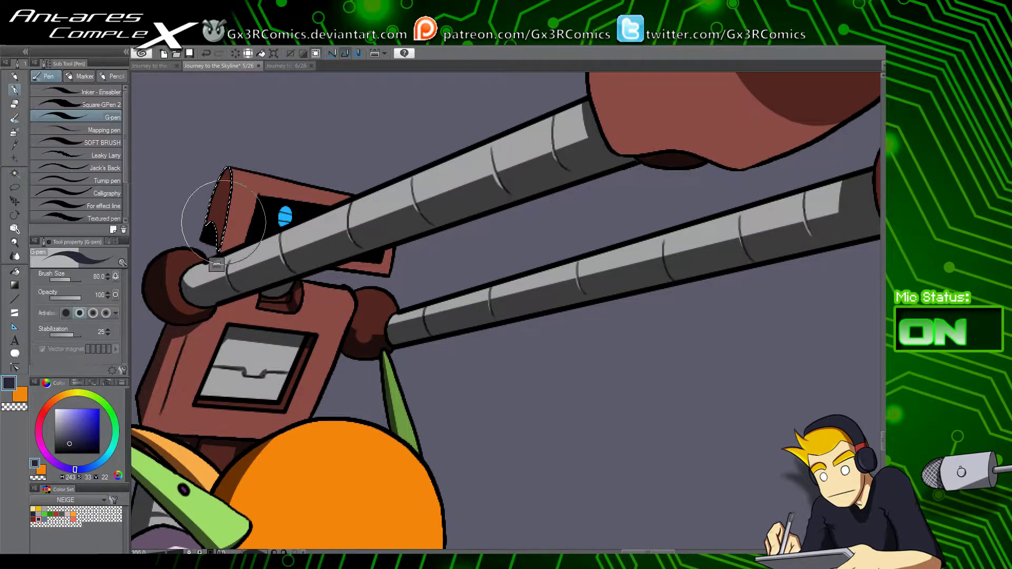
{"action": "left_click_drag", "start_coordinate": [234, 163], "coordinate": [184, 275]}
{"action": "key", "text": "ctrl+d"}
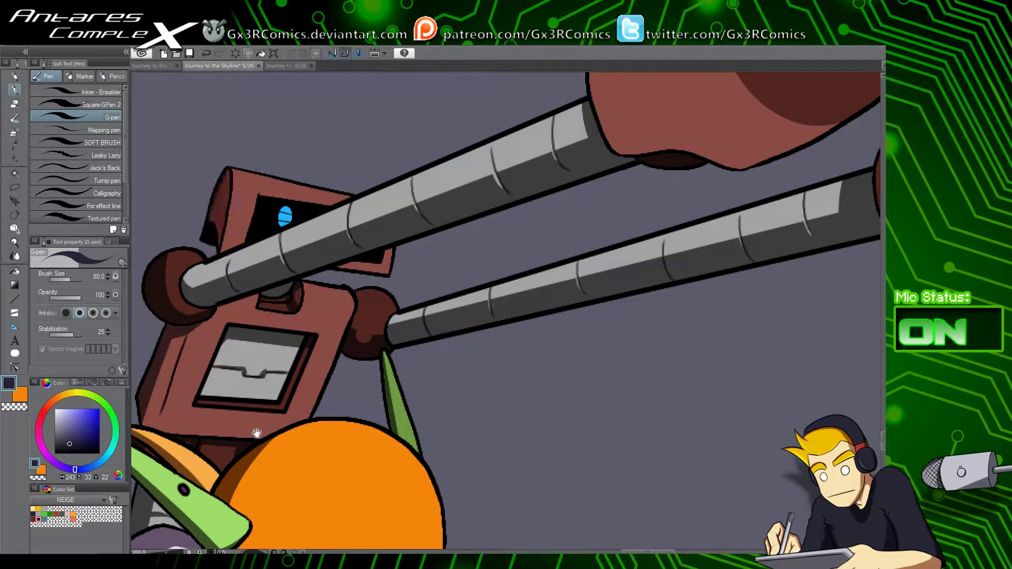
Step: Auto-select the left arm's large red forearm cuff and paint G-pen shadow over its lower half and along the hand edge
{"action": "left_click_drag", "start_coordinate": [352, 366], "coordinate": [199, 474]}
{"action": "left_click_drag", "start_coordinate": [413, 379], "coordinate": [300, 499]}
{"action": "key", "text": "w"}
{"action": "left_click", "coordinate": [390, 375]}
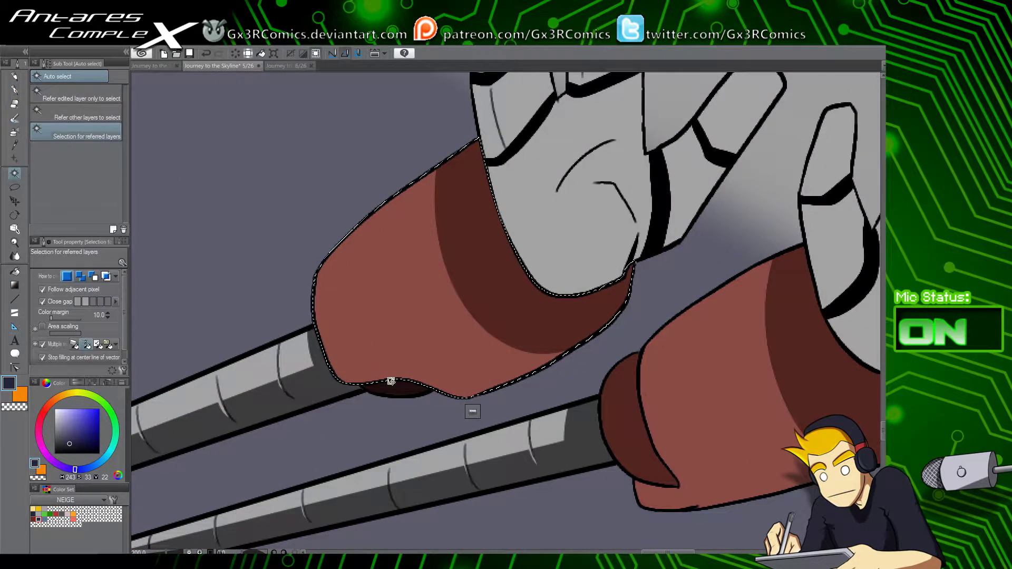
{"action": "key", "text": "p"}
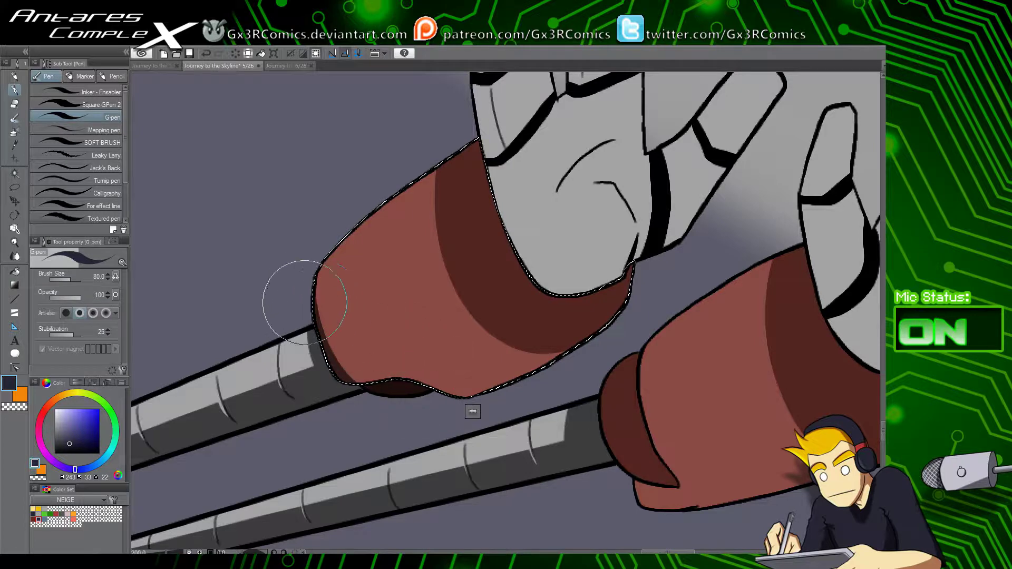
{"action": "mouse_move", "coordinate": [348, 371]}
{"action": "left_mouse_down"}
{"action": "mouse_move", "coordinate": [431, 393]}
{"action": "mouse_move", "coordinate": [701, 230]}
{"action": "left_mouse_up"}
{"action": "mouse_move", "coordinate": [527, 317]}
{"action": "left_mouse_down"}
{"action": "mouse_move", "coordinate": [437, 351]}
{"action": "mouse_move", "coordinate": [254, 393]}
{"action": "left_mouse_up"}
{"action": "left_click_drag", "start_coordinate": [583, 235], "coordinate": [323, 350]}
{"action": "left_click_drag", "start_coordinate": [477, 329], "coordinate": [339, 405]}
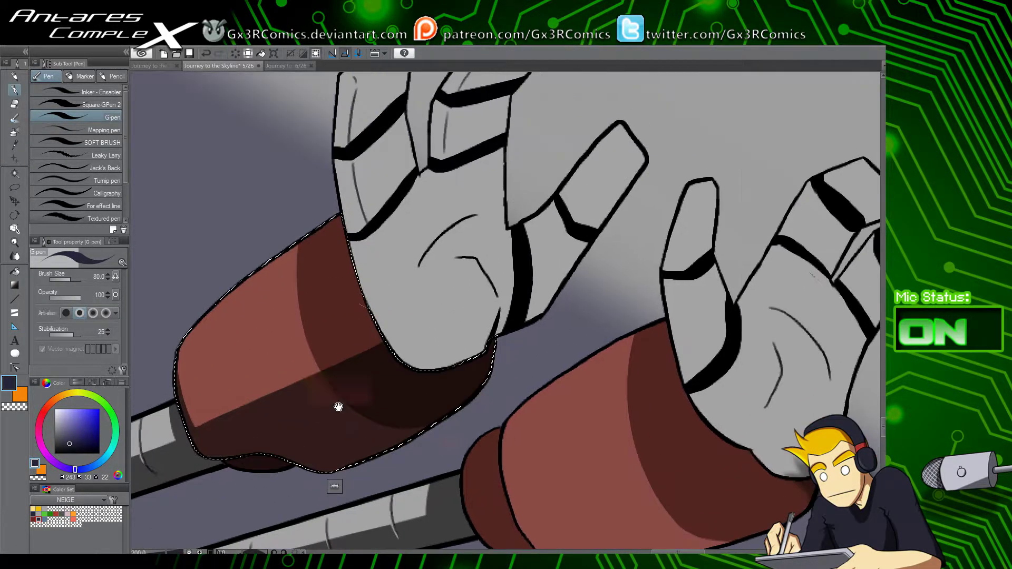
{"action": "left_click_drag", "start_coordinate": [356, 236], "coordinate": [395, 330]}
Step: Auto-select the right arm's large red forearm cuff and paint G-pen shadow across its lower half
{"action": "mouse_move", "coordinate": [600, 414]}
{"action": "left_mouse_down"}
{"action": "mouse_move", "coordinate": [581, 414]}
{"action": "mouse_move", "coordinate": [486, 251]}
{"action": "left_mouse_up"}
{"action": "key", "text": "w"}
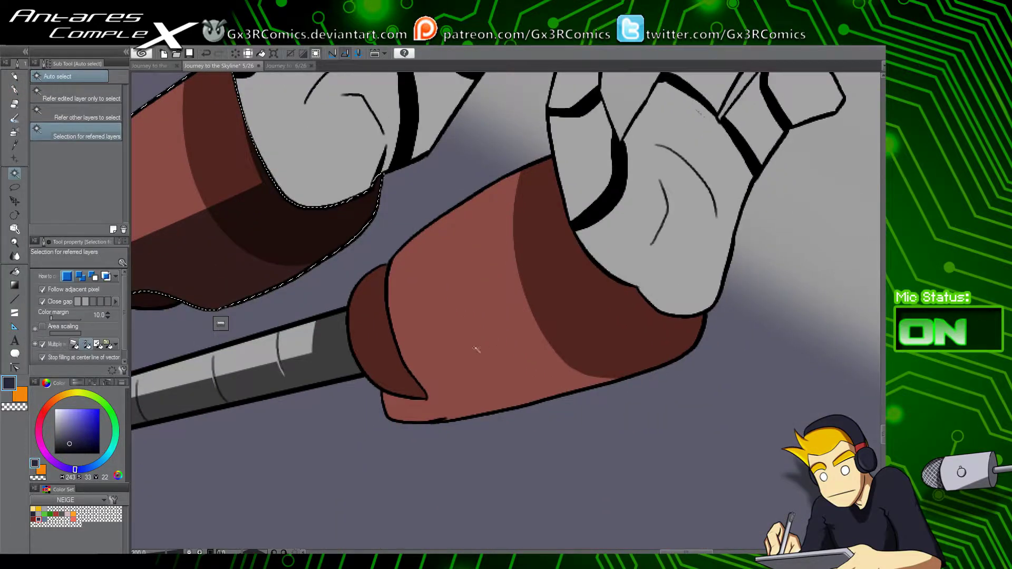
{"action": "left_click", "coordinate": [548, 350]}
{"action": "mouse_move", "coordinate": [324, 437]}
{"action": "left_mouse_down"}
{"action": "mouse_move", "coordinate": [394, 443]}
{"action": "mouse_move", "coordinate": [475, 418]}
{"action": "mouse_move", "coordinate": [691, 314]}
{"action": "mouse_move", "coordinate": [298, 412]}
{"action": "mouse_move", "coordinate": [374, 397]}
{"action": "mouse_move", "coordinate": [345, 389]}
{"action": "mouse_move", "coordinate": [666, 244]}
{"action": "left_mouse_up"}
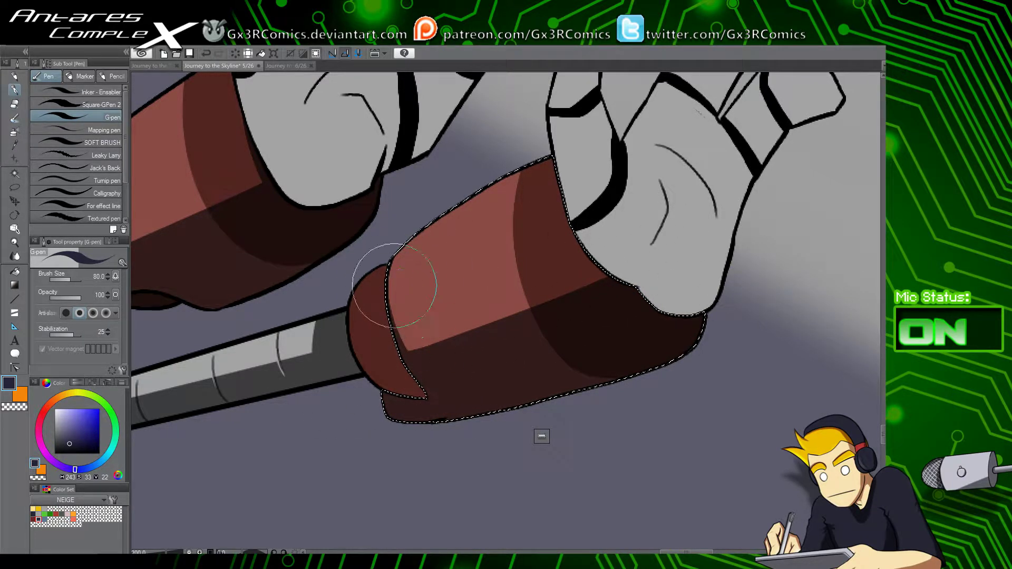
Step: Auto-select the small red flap behind the right cuff, shade its lower part with the G-pen, and clear the selection
{"action": "key", "text": "w"}
{"action": "left_click", "coordinate": [402, 380]}
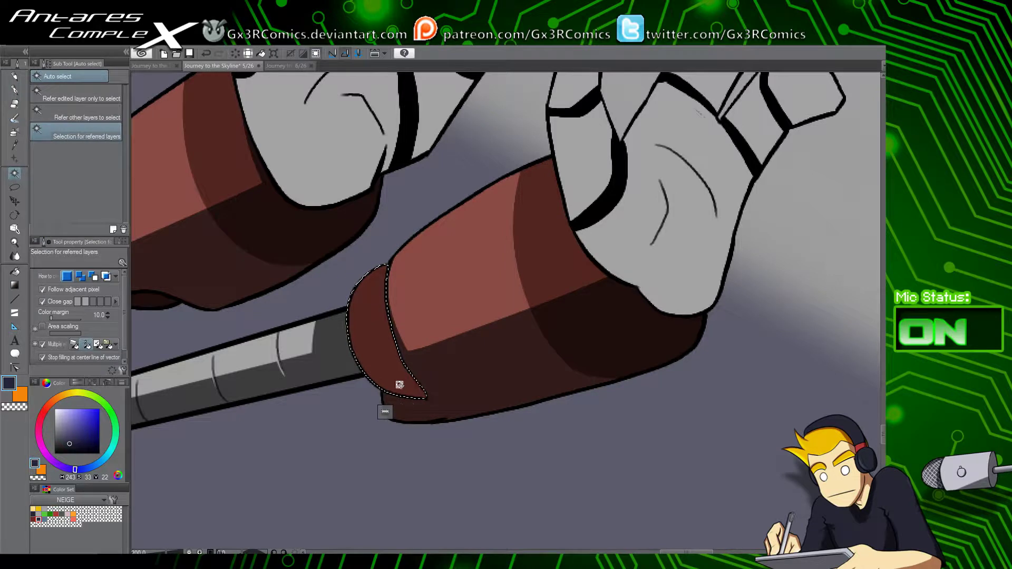
{"action": "key", "text": "p"}
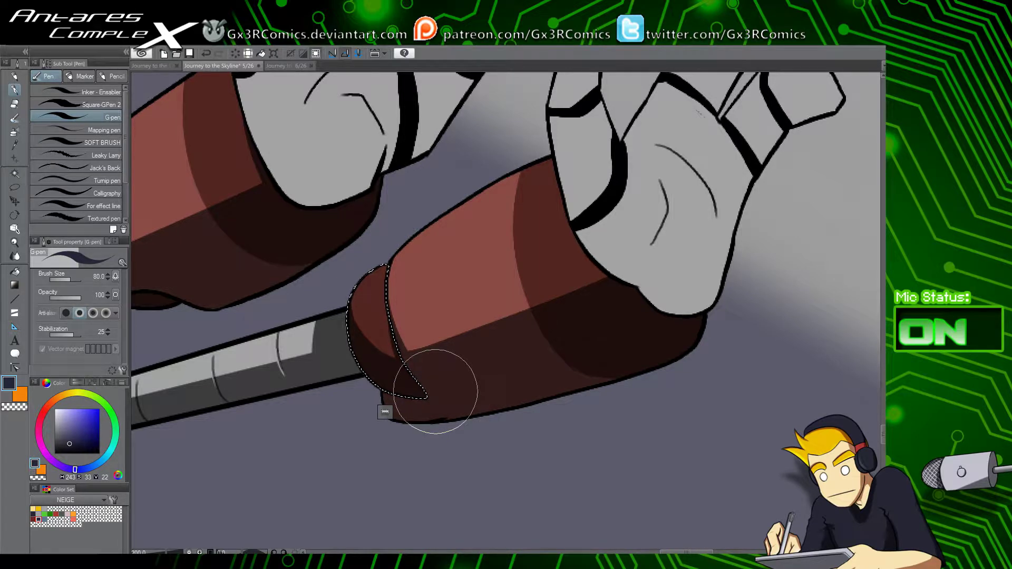
{"action": "key", "text": "ctrl+d"}
Step: Auto-select the left gray robot hand and paint G-pen shadow along its outer edge and palm base, redoing the first stroke
{"action": "left_click_drag", "start_coordinate": [316, 229], "coordinate": [365, 385]}
{"action": "key", "text": "w"}
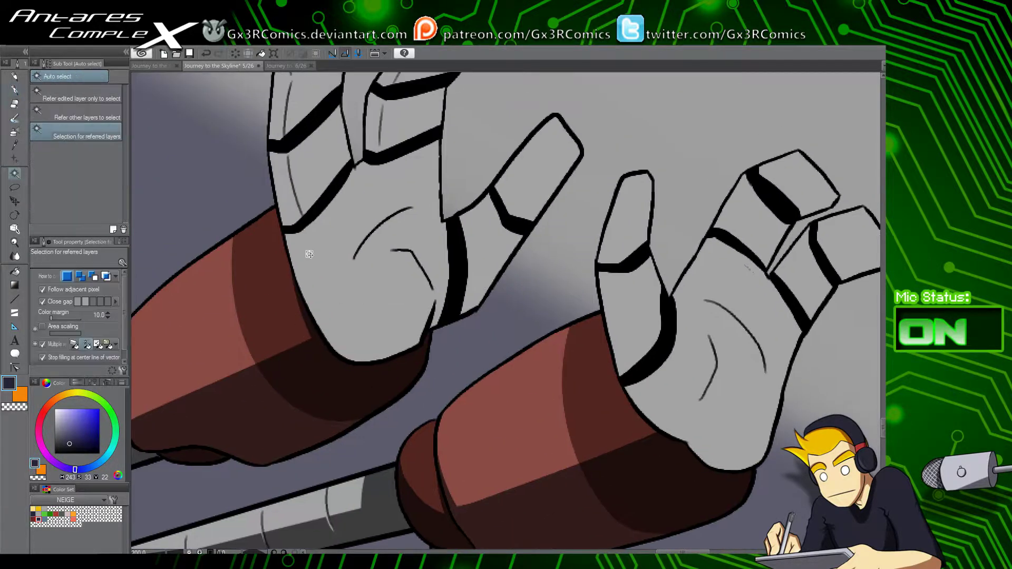
{"action": "left_click", "coordinate": [309, 254]}
{"action": "left_click_drag", "start_coordinate": [326, 291], "coordinate": [359, 384]}
{"action": "key", "text": "p"}
{"action": "mouse_move", "coordinate": [308, 158]}
{"action": "left_mouse_down"}
{"action": "mouse_move", "coordinate": [308, 189]}
{"action": "mouse_move", "coordinate": [304, 287]}
{"action": "mouse_move", "coordinate": [316, 267]}
{"action": "mouse_move", "coordinate": [359, 417]}
{"action": "left_mouse_up"}
{"action": "key", "text": "ctrl+z"}
{"action": "left_click_drag", "start_coordinate": [304, 211], "coordinate": [363, 438]}
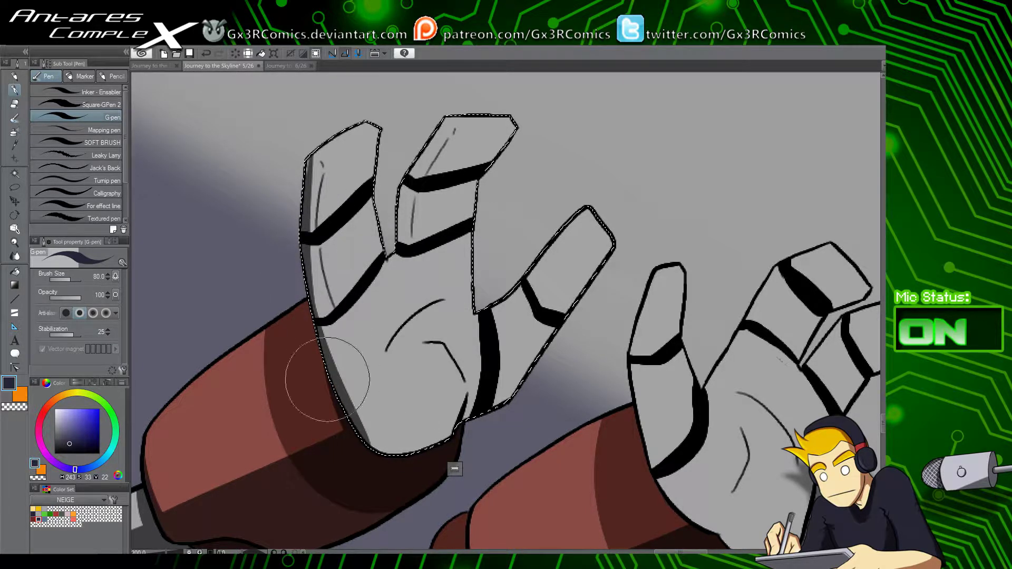
{"action": "mouse_move", "coordinate": [327, 380]}
{"action": "left_mouse_down"}
{"action": "mouse_move", "coordinate": [340, 412]}
{"action": "mouse_move", "coordinate": [313, 325]}
{"action": "mouse_move", "coordinate": [379, 441]}
{"action": "mouse_move", "coordinate": [376, 361]}
{"action": "mouse_move", "coordinate": [349, 381]}
{"action": "mouse_move", "coordinate": [355, 413]}
{"action": "mouse_move", "coordinate": [428, 406]}
{"action": "mouse_move", "coordinate": [339, 386]}
{"action": "mouse_move", "coordinate": [434, 458]}
{"action": "mouse_move", "coordinate": [400, 375]}
{"action": "mouse_move", "coordinate": [380, 442]}
{"action": "left_mouse_up"}
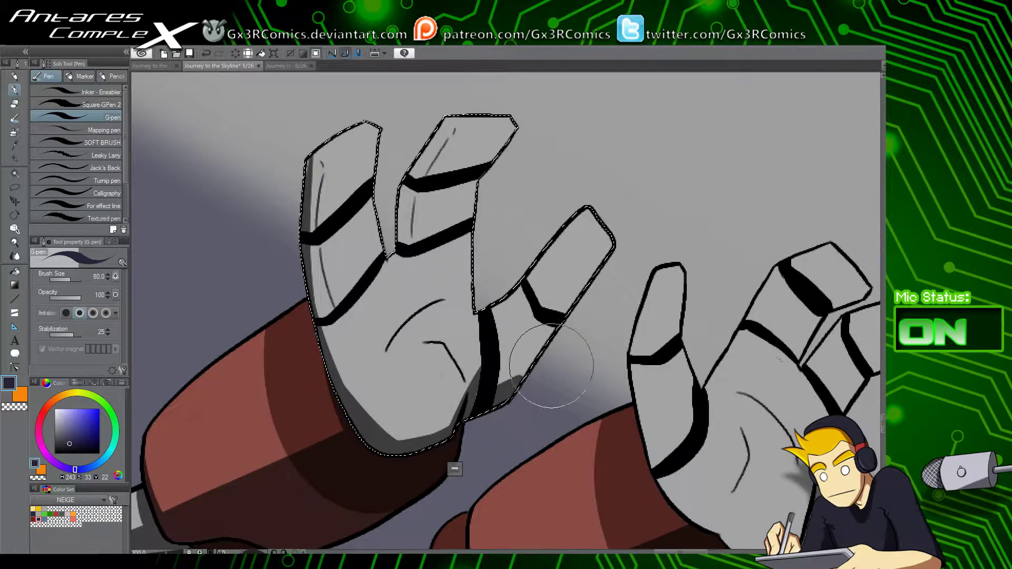
Step: Paint G-pen shadow along the lower edge of the left hand's thumb and undo the surplus stroke
{"action": "left_click_drag", "start_coordinate": [485, 410], "coordinate": [614, 242]}
{"action": "left_click_drag", "start_coordinate": [490, 403], "coordinate": [657, 244]}
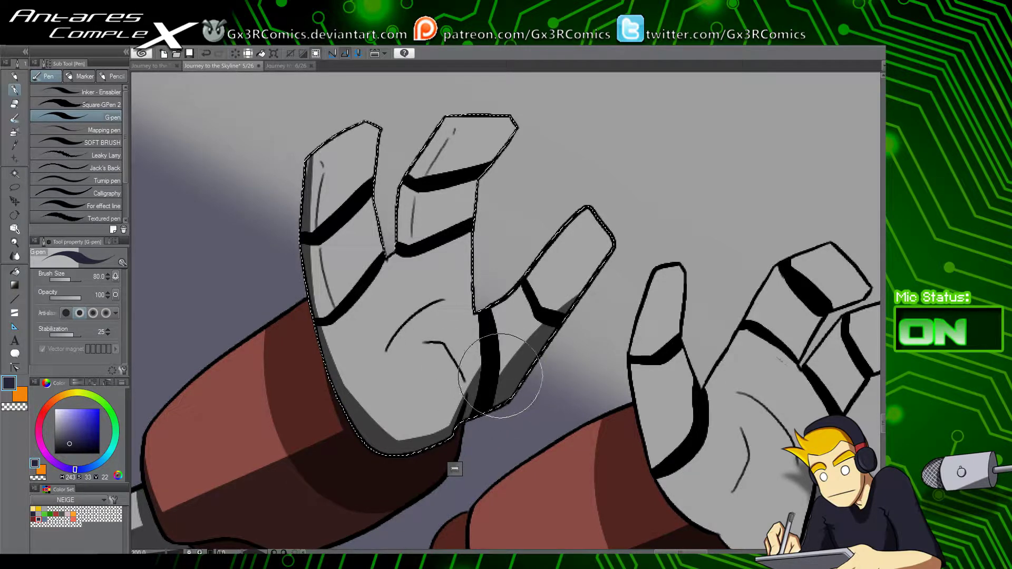
{"action": "key", "text": "ctrl+z"}
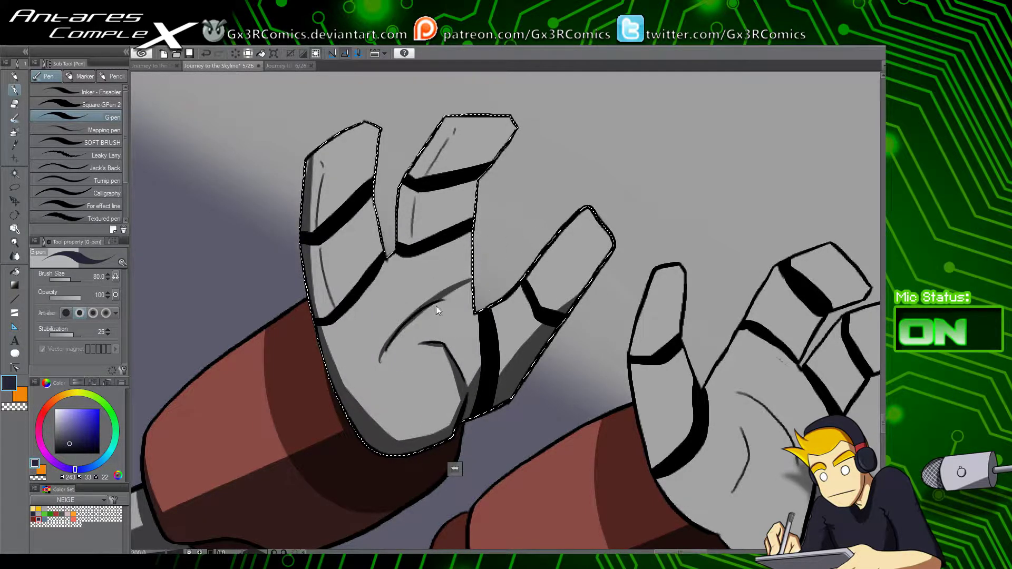
Step: Repaint the shadow accent along the left hand's curved upper palm crease, undoing strokes as needed
{"action": "key", "text": "ctrl+z"}
{"action": "left_click_drag", "start_coordinate": [386, 360], "coordinate": [444, 300]}
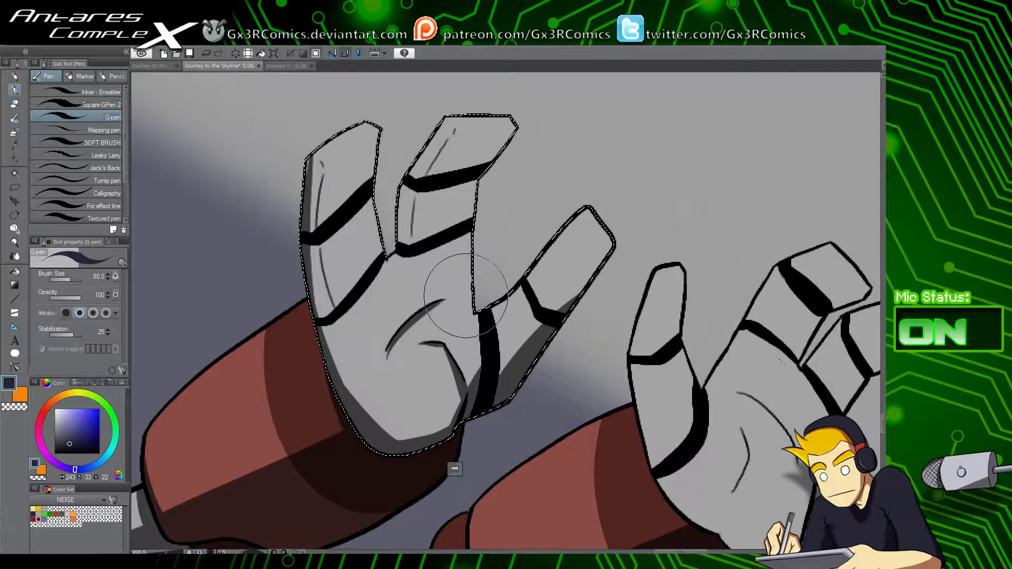
{"action": "key", "text": "ctrl+z"}
{"action": "left_click_drag", "start_coordinate": [383, 358], "coordinate": [443, 299]}
Step: Auto-select the right gray robot hand and paint G-pen shadow along its outer finger, palm base and palm creases, redoing strokes as needed
{"action": "left_click_drag", "start_coordinate": [348, 386], "coordinate": [334, 351]}
{"action": "left_click_drag", "start_coordinate": [587, 534], "coordinate": [471, 397]}
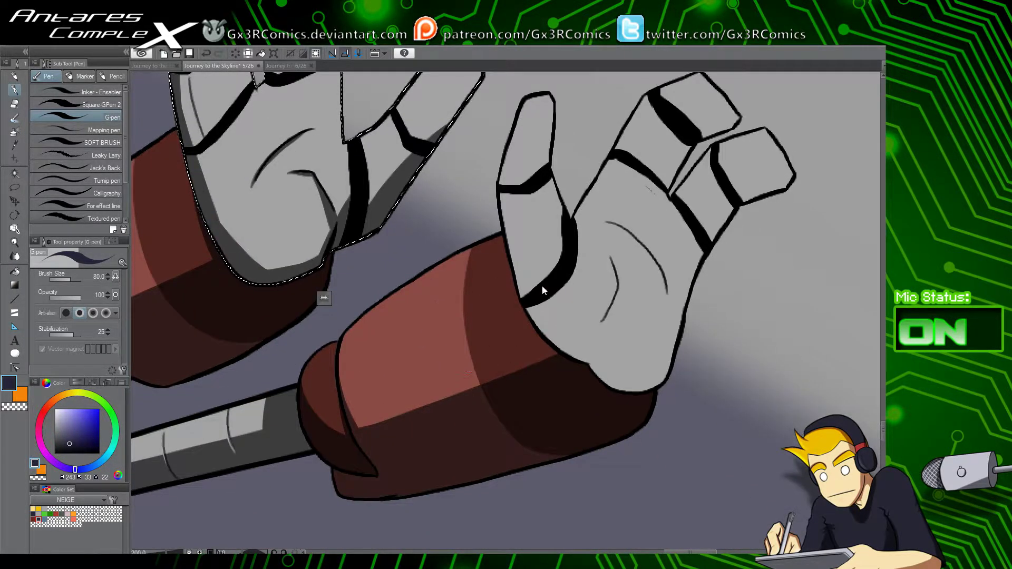
{"action": "key", "text": "w"}
{"action": "left_click", "coordinate": [533, 216]}
{"action": "left_click_drag", "start_coordinate": [501, 219], "coordinate": [427, 222]}
{"action": "key", "text": "p"}
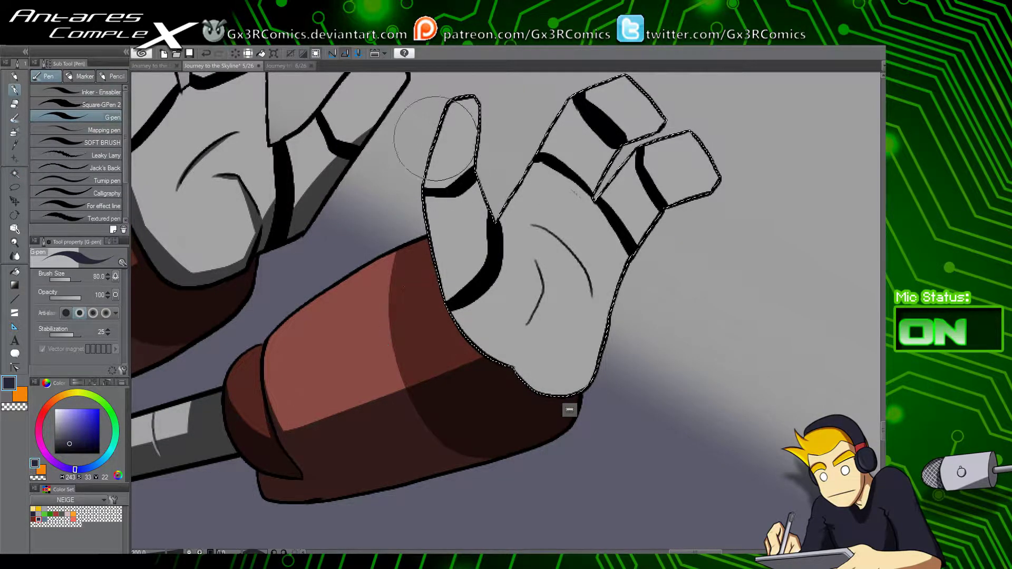
{"action": "mouse_move", "coordinate": [434, 153]}
{"action": "left_mouse_down"}
{"action": "mouse_move", "coordinate": [462, 352]}
{"action": "mouse_move", "coordinate": [462, 309]}
{"action": "mouse_move", "coordinate": [416, 161]}
{"action": "mouse_move", "coordinate": [504, 395]}
{"action": "left_mouse_up"}
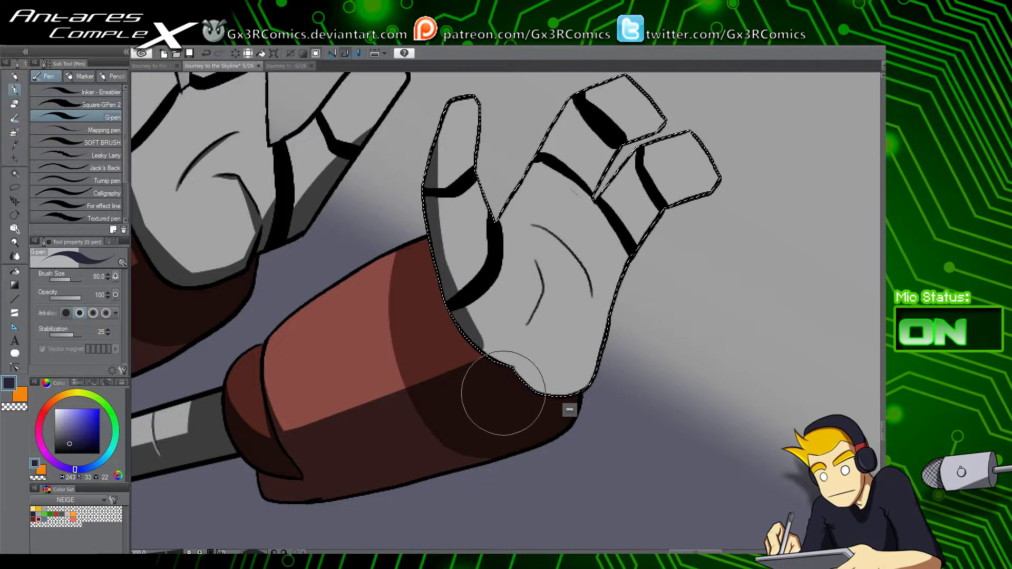
{"action": "key", "text": "ctrl+z"}
{"action": "mouse_move", "coordinate": [445, 300]}
{"action": "left_mouse_down"}
{"action": "mouse_move", "coordinate": [516, 370]}
{"action": "mouse_move", "coordinate": [454, 314]}
{"action": "mouse_move", "coordinate": [514, 326]}
{"action": "mouse_move", "coordinate": [495, 419]}
{"action": "left_mouse_up"}
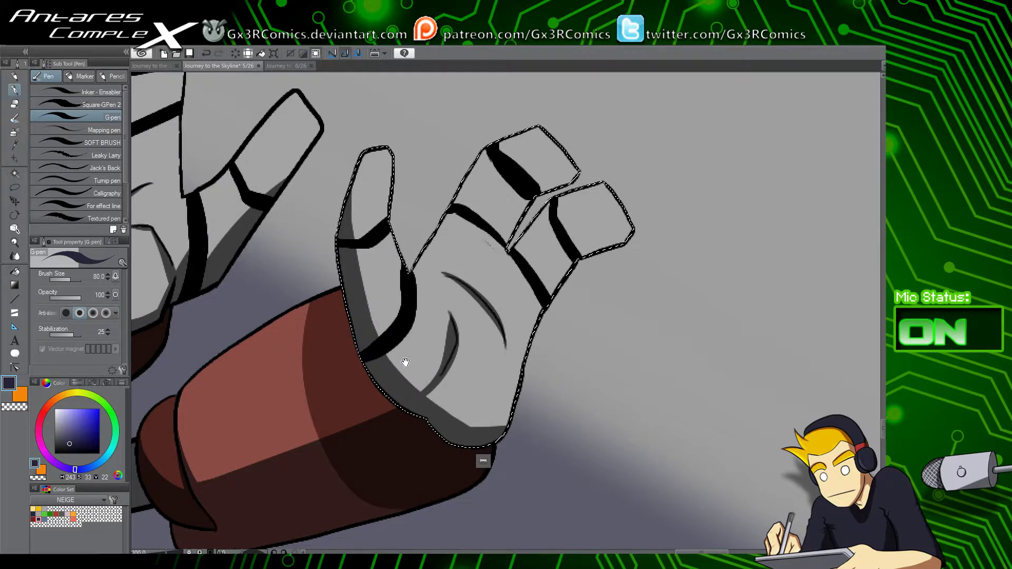
Step: Paint G-pen shadow along the left edges of the right hand's two upper fingers
{"action": "left_click_drag", "start_coordinate": [405, 364], "coordinate": [425, 420]}
{"action": "left_click_drag", "start_coordinate": [434, 330], "coordinate": [517, 184]}
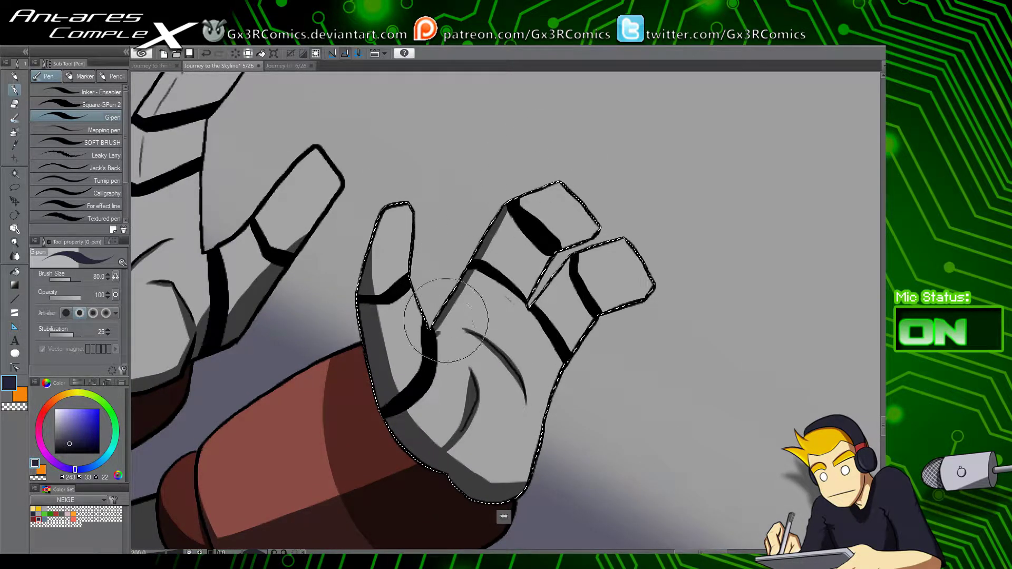
{"action": "left_click_drag", "start_coordinate": [445, 321], "coordinate": [548, 141]}
{"action": "left_click_drag", "start_coordinate": [531, 300], "coordinate": [607, 221]}
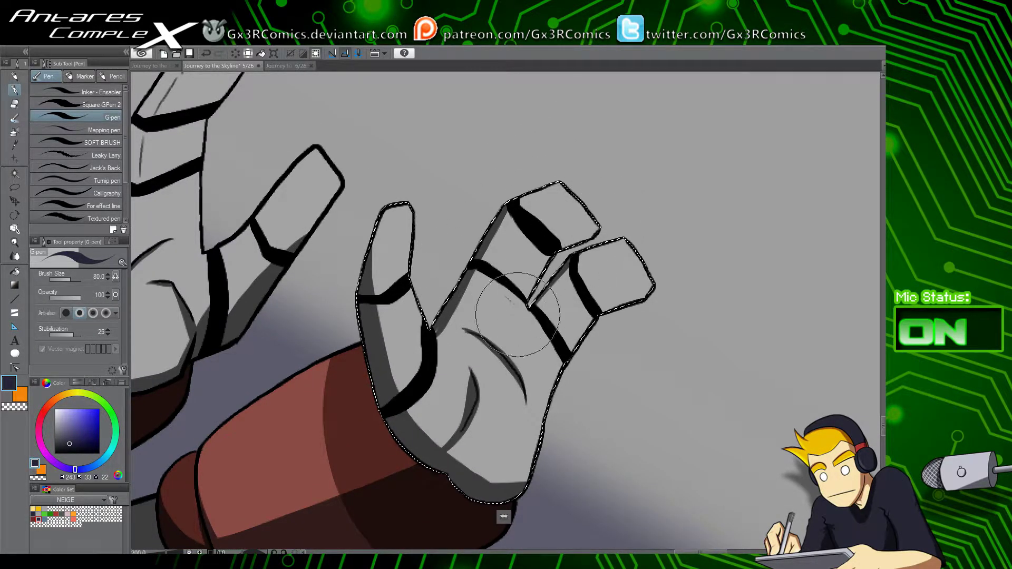
Step: Add the left robot hand to the selection and paint G-pen shadow along its thumb's upper edge
{"action": "left_click_drag", "start_coordinate": [402, 316], "coordinate": [524, 386]}
{"action": "key", "text": "w"}
{"action": "left_click", "coordinate": [400, 261], "text": "shift"}
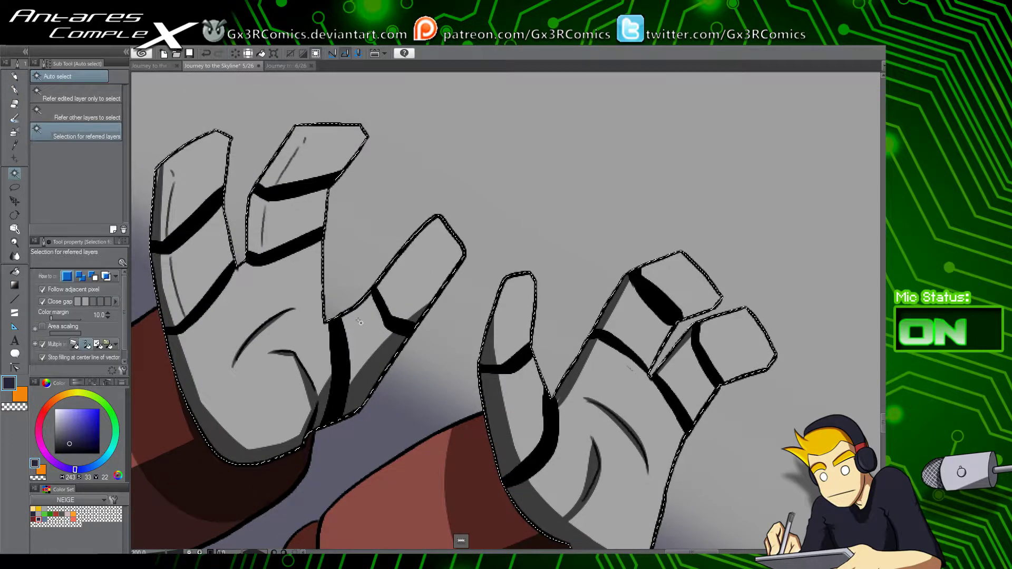
{"action": "key", "text": "p"}
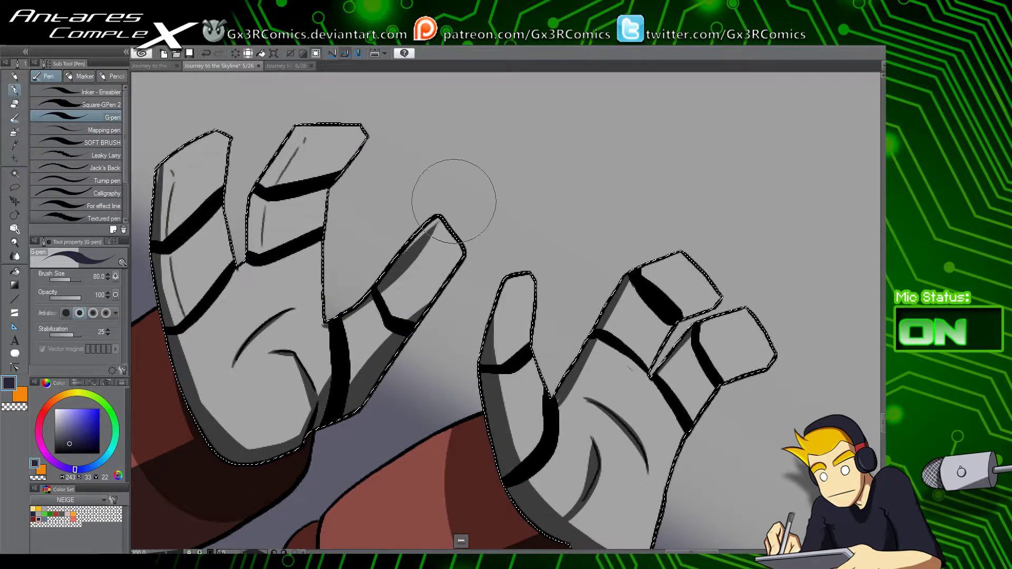
Step: Refine the dark shading along the thumb and finger edges of the mechanical hand, and clear the selection
{"action": "mouse_move", "coordinate": [326, 322]}
{"action": "left_mouse_down"}
{"action": "mouse_move", "coordinate": [391, 260]}
{"action": "mouse_move", "coordinate": [425, 199]}
{"action": "left_mouse_up"}
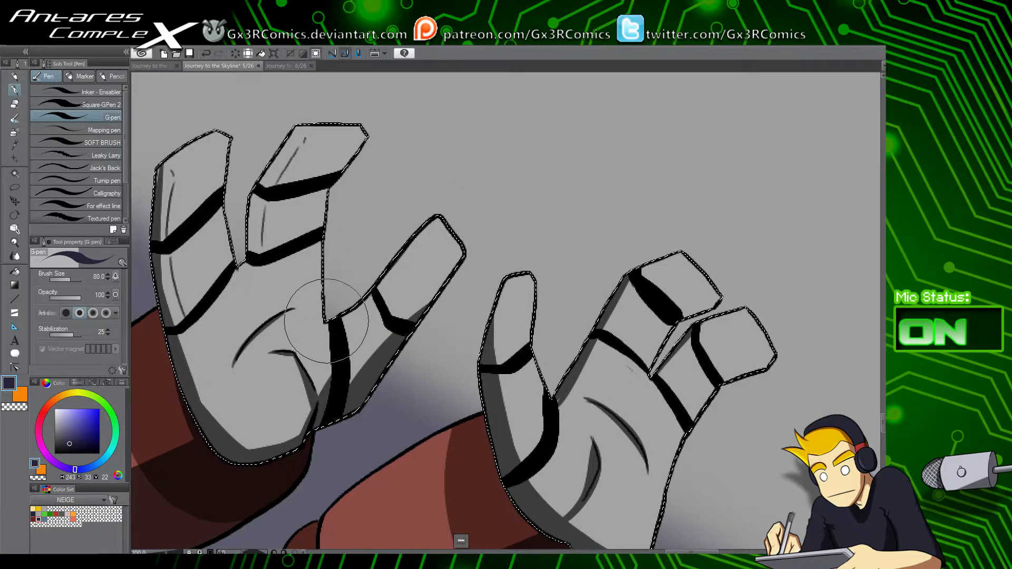
{"action": "mouse_move", "coordinate": [348, 312]}
{"action": "left_mouse_down"}
{"action": "mouse_move", "coordinate": [425, 211]}
{"action": "mouse_move", "coordinate": [392, 191]}
{"action": "left_mouse_up"}
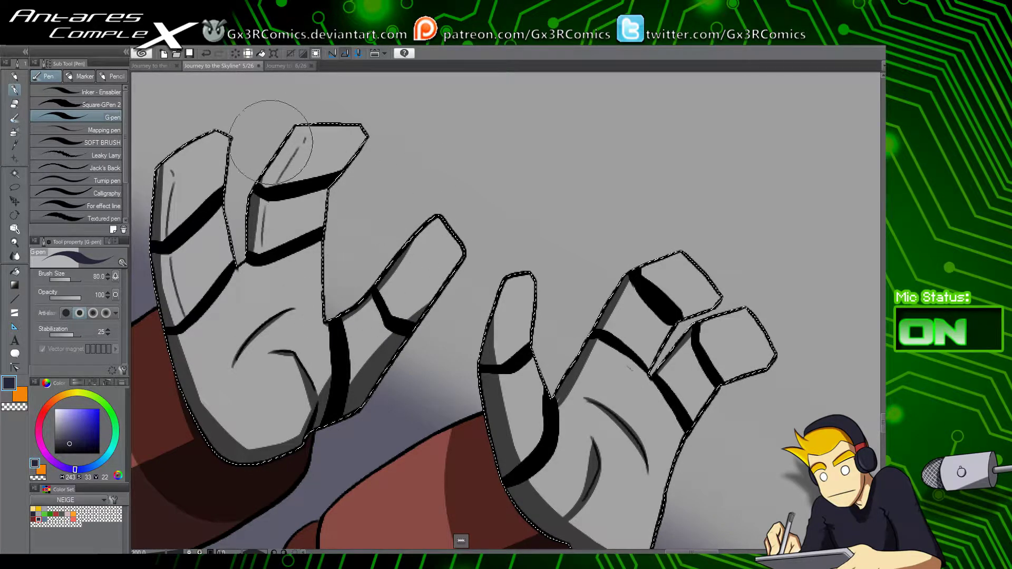
{"action": "key", "text": "c"}
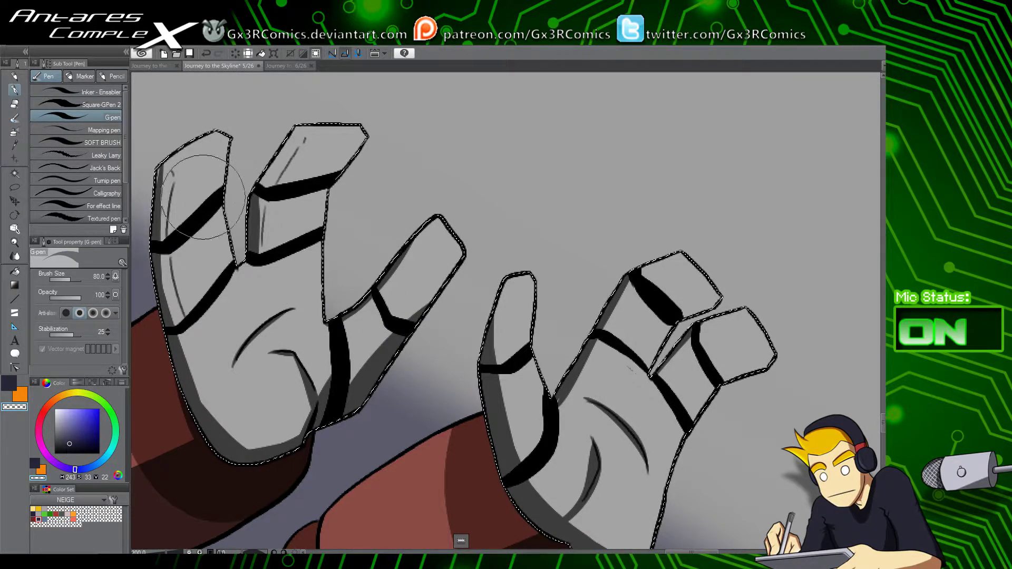
{"action": "key", "text": "c"}
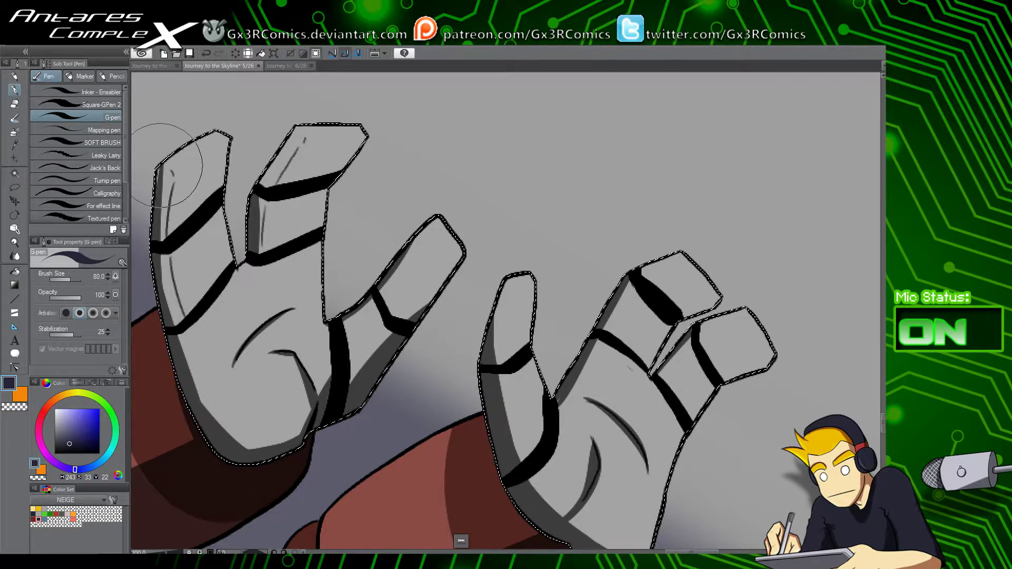
{"action": "key", "text": "c"}
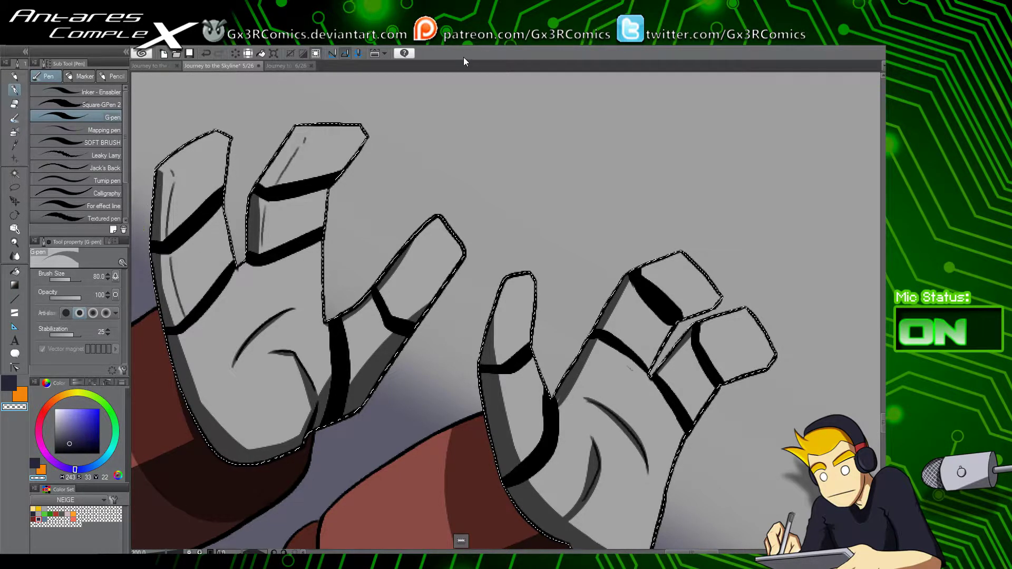
{"action": "left_click_drag", "start_coordinate": [302, 271], "coordinate": [314, 317]}
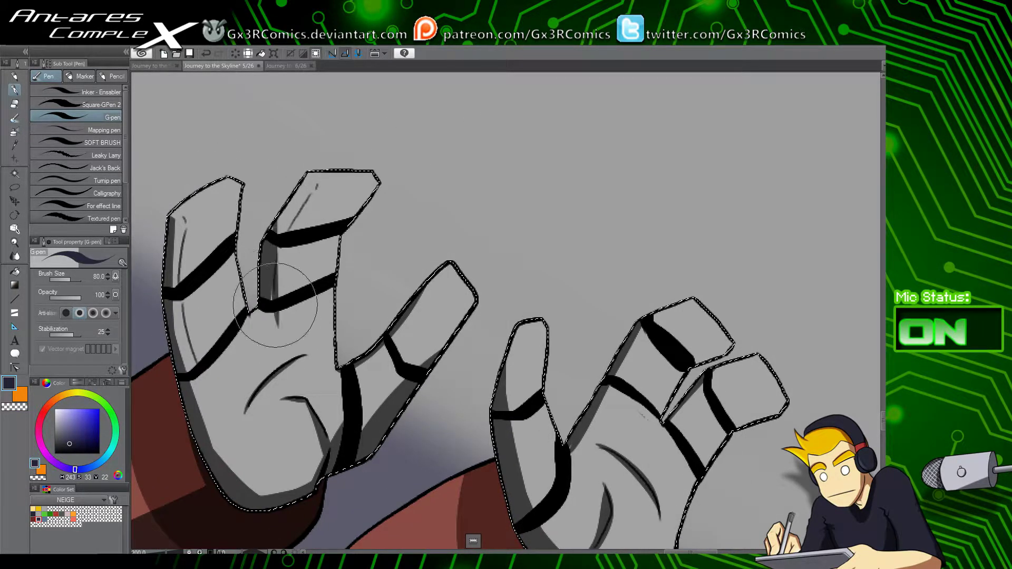
{"action": "left_click_drag", "start_coordinate": [274, 298], "coordinate": [345, 273]}
{"action": "left_click_drag", "start_coordinate": [488, 504], "coordinate": [312, 390]}
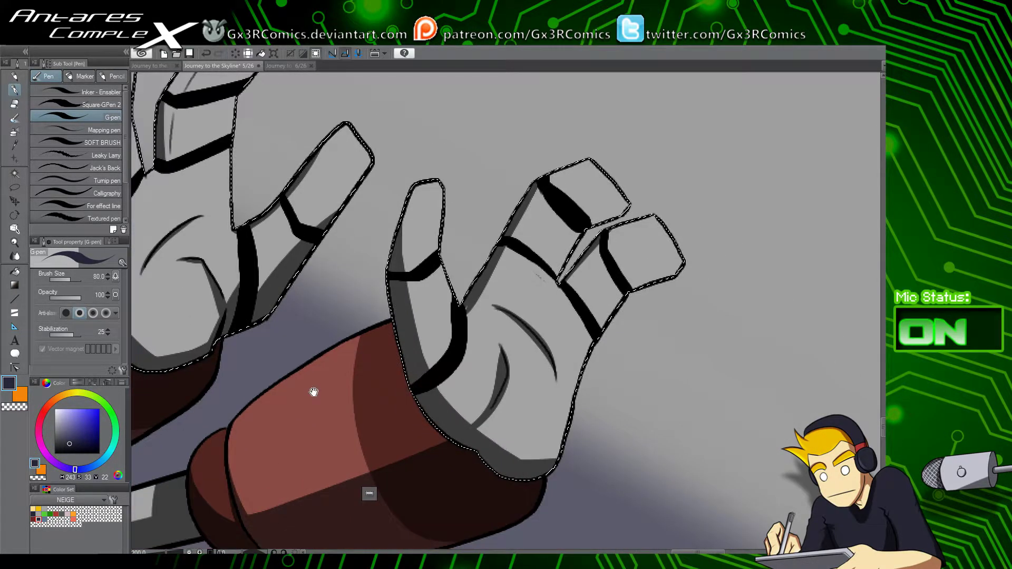
{"action": "key", "text": "ctrl+d"}
Step: Select the goblin's neck in the close-up panel and paint the chin's shadow across it with the G-pen at size 170
{"action": "scroll", "coordinate": [444, 403], "scroll_direction": "down", "scroll_amount": 2}
{"action": "scroll", "coordinate": [444, 403], "scroll_direction": "down", "scroll_amount": 3}
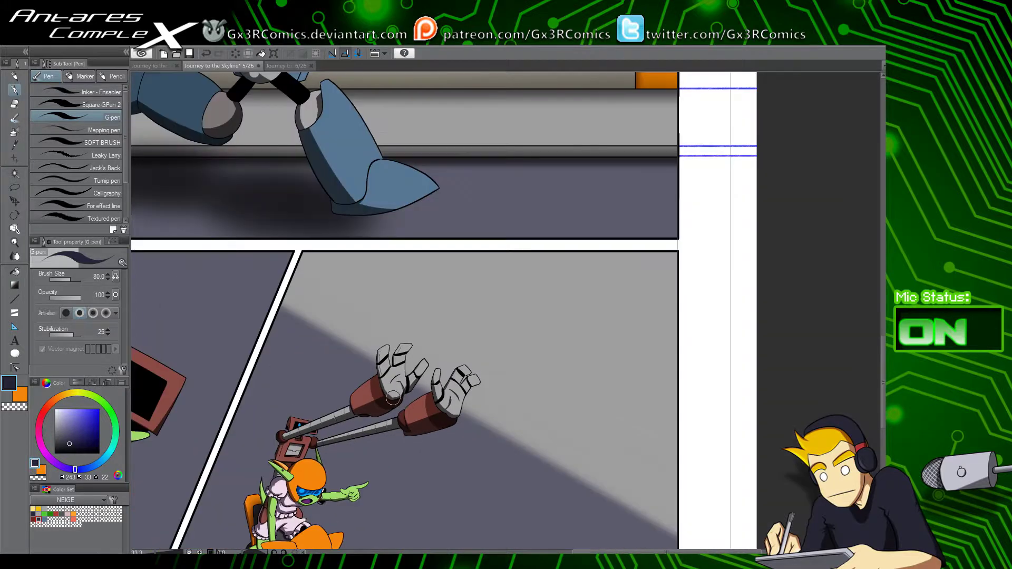
{"action": "left_click_drag", "start_coordinate": [386, 483], "coordinate": [598, 301]}
{"action": "left_click_drag", "start_coordinate": [409, 406], "coordinate": [587, 414]}
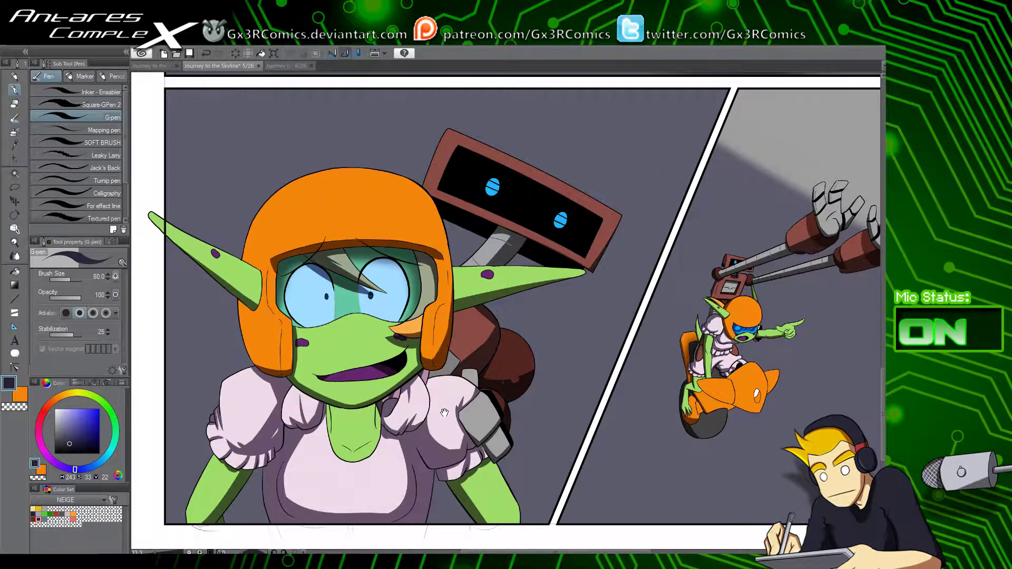
{"action": "left_click_drag", "start_coordinate": [443, 413], "coordinate": [444, 356]}
{"action": "scroll", "coordinate": [361, 367], "scroll_direction": "up", "scroll_amount": 2}
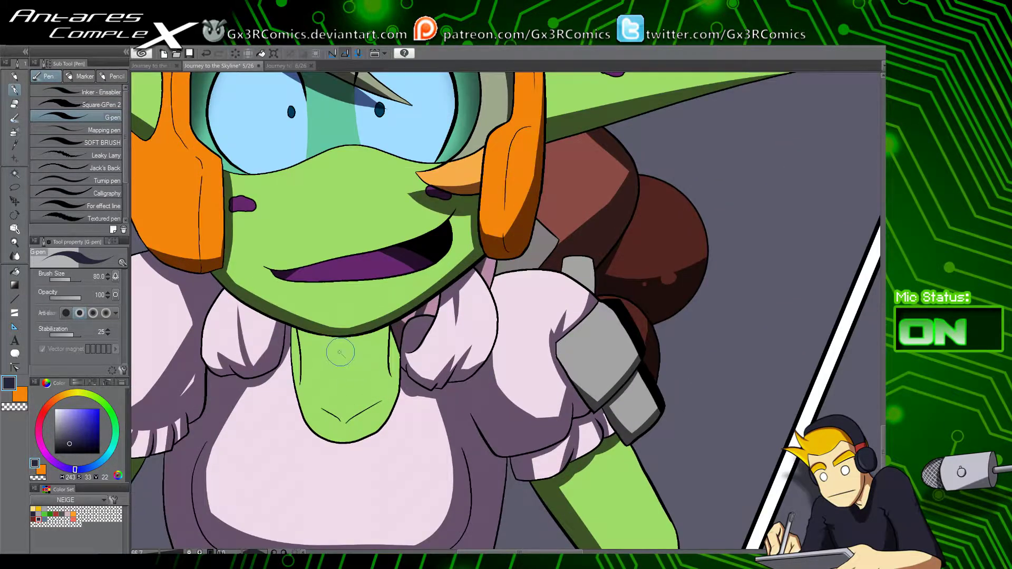
{"action": "key", "text": "w"}
{"action": "left_click", "coordinate": [315, 344]}
{"action": "key", "text": "p"}
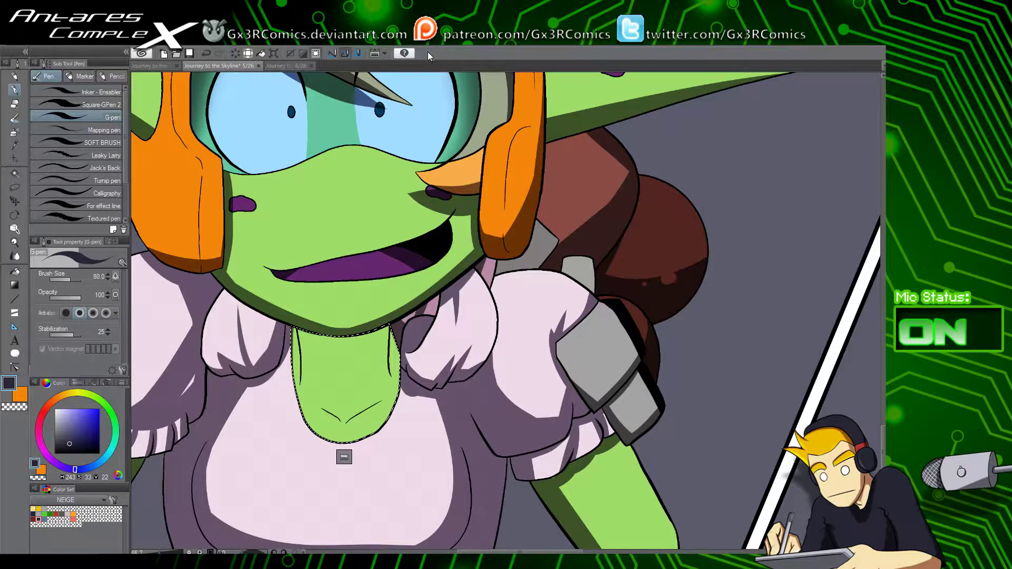
{"action": "key", "text": "ctrl+d"}
{"action": "key", "text": "ctrl+z"}
{"action": "mouse_move", "coordinate": [275, 311]}
{"action": "left_mouse_down"}
{"action": "mouse_move", "coordinate": [327, 338]}
{"action": "mouse_move", "coordinate": [384, 303]}
{"action": "left_mouse_up"}
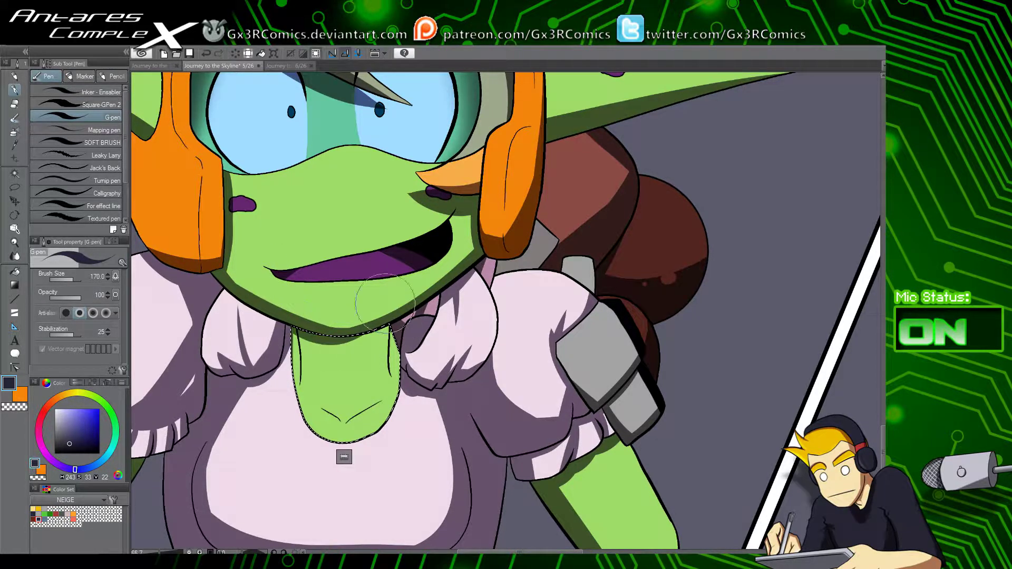
{"action": "left_click_drag", "start_coordinate": [337, 344], "coordinate": [435, 288]}
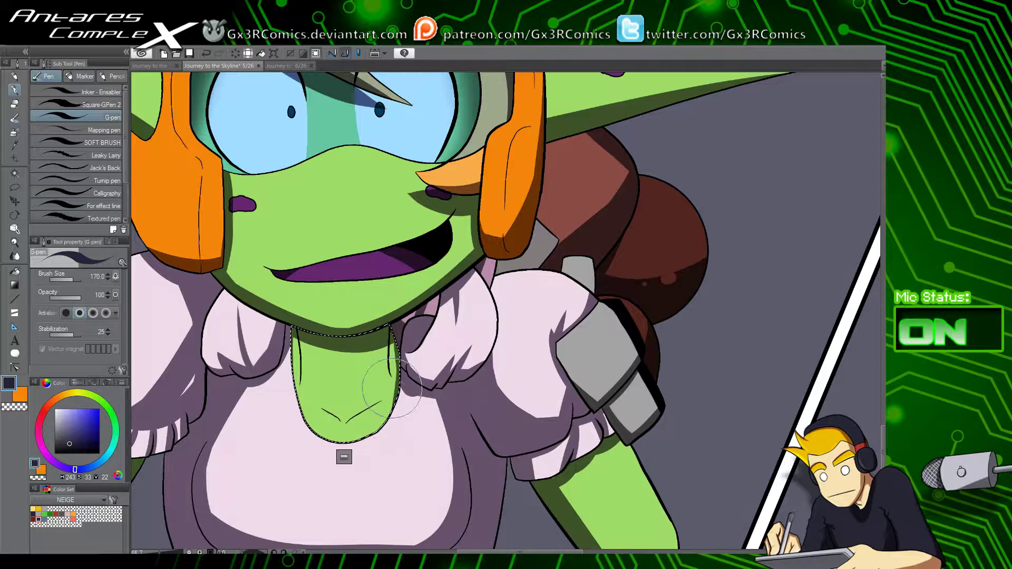
Step: Paint dark shading down both sides of the goblin's neck, and clear the selection
{"action": "left_click_drag", "start_coordinate": [379, 402], "coordinate": [431, 363]}
{"action": "key", "text": "ctrl+z"}
{"action": "mouse_move", "coordinate": [337, 398]}
{"action": "left_mouse_down"}
{"action": "mouse_move", "coordinate": [370, 391]}
{"action": "mouse_move", "coordinate": [369, 415]}
{"action": "left_mouse_up"}
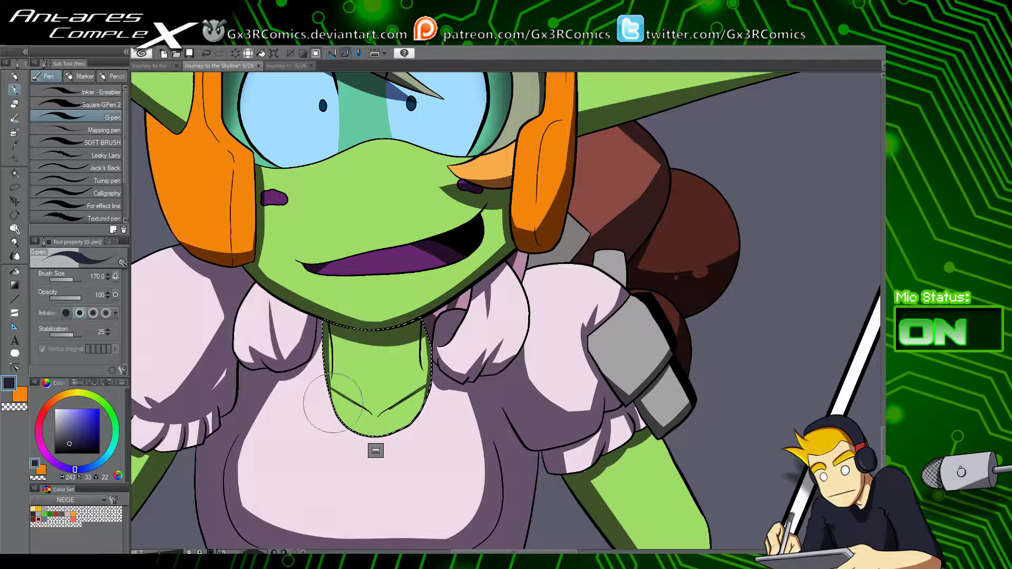
{"action": "left_click_drag", "start_coordinate": [327, 327], "coordinate": [334, 433]}
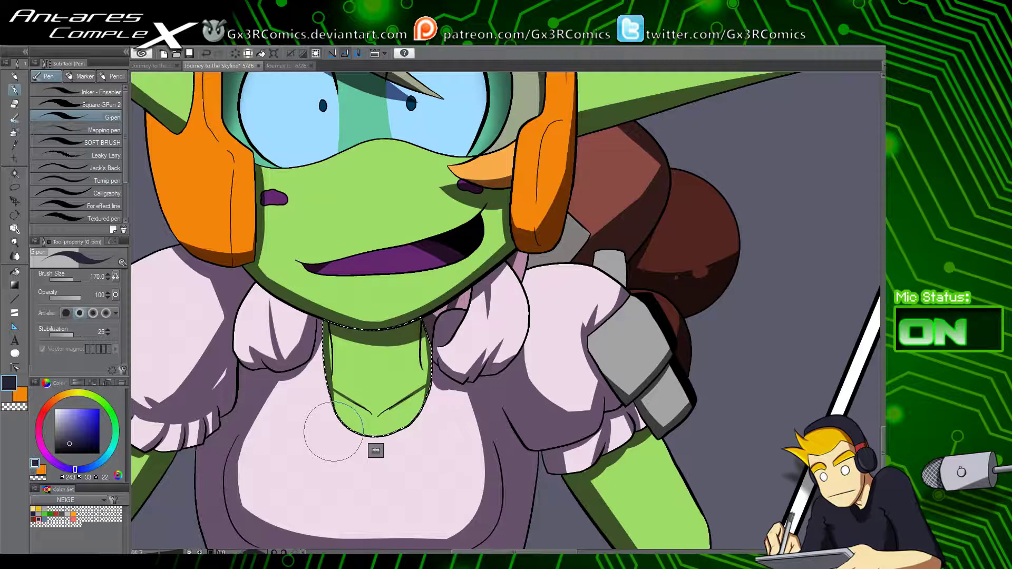
{"action": "left_click_drag", "start_coordinate": [431, 319], "coordinate": [399, 268]}
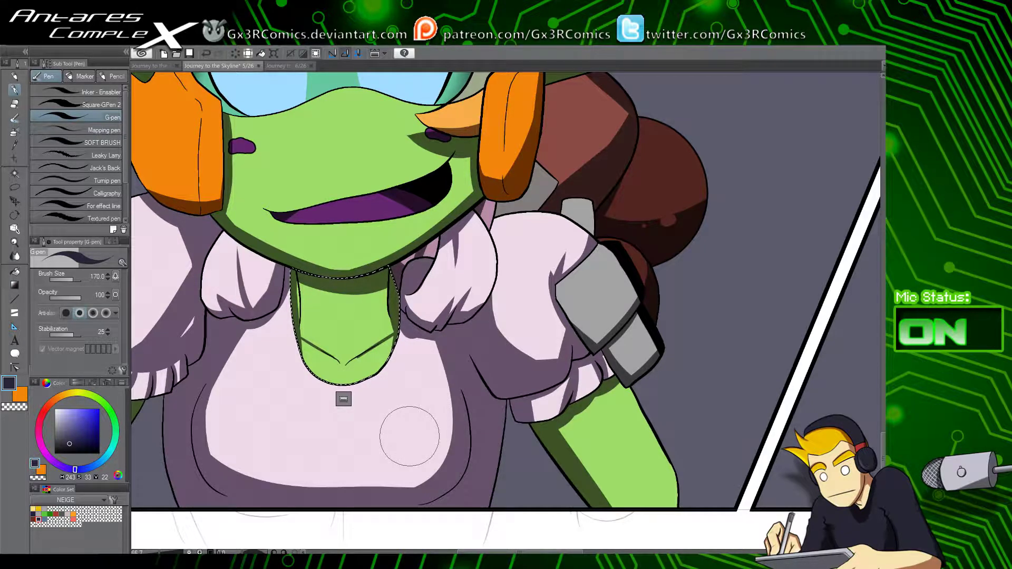
{"action": "key", "text": "ctrl+d"}
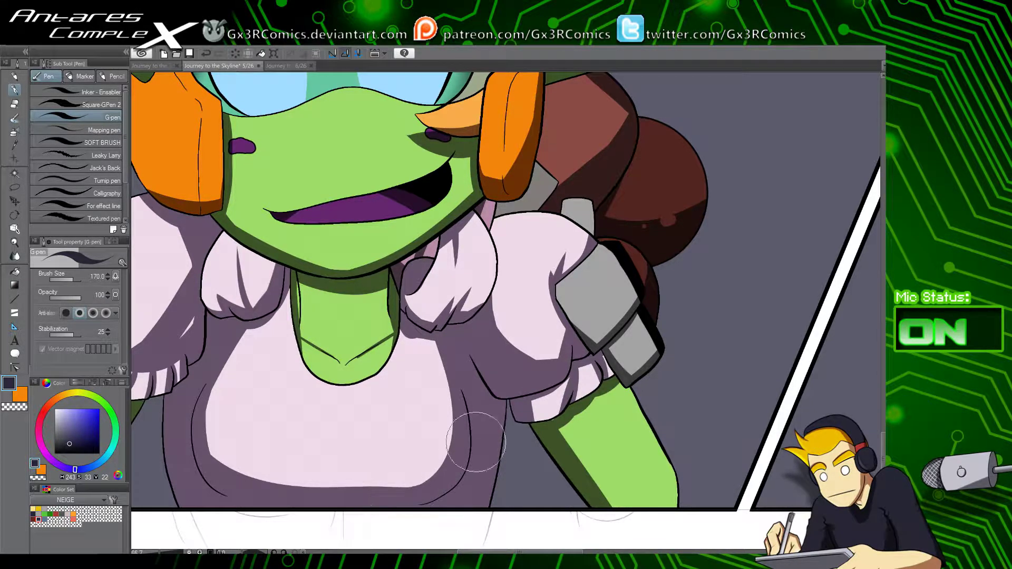
Step: Add a thin shadow along the outer edge of the goblin's bare arm below the sleeve with the grey cuff
{"action": "left_click_drag", "start_coordinate": [543, 423], "coordinate": [444, 386]}
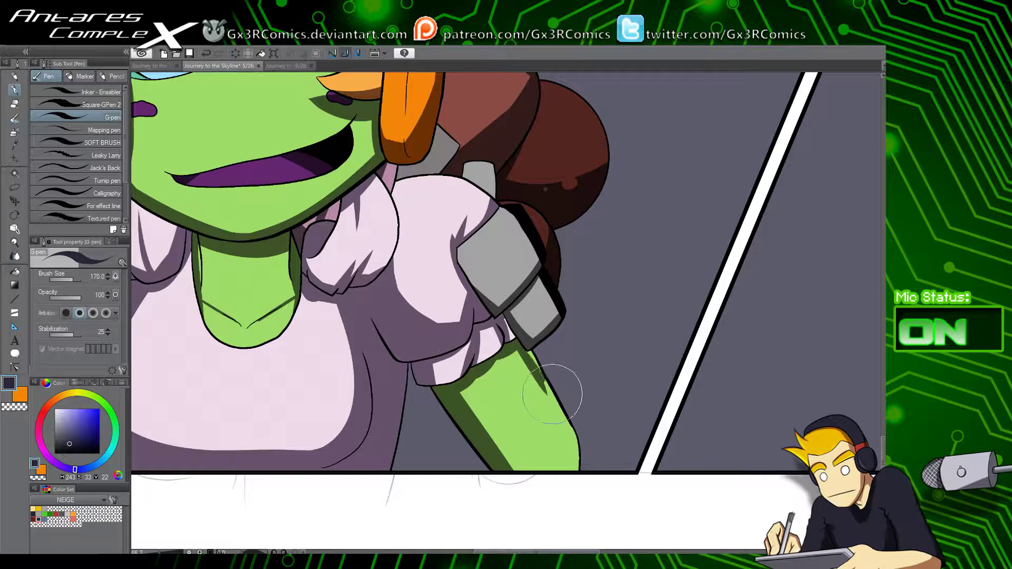
{"action": "left_click_drag", "start_coordinate": [544, 384], "coordinate": [573, 444]}
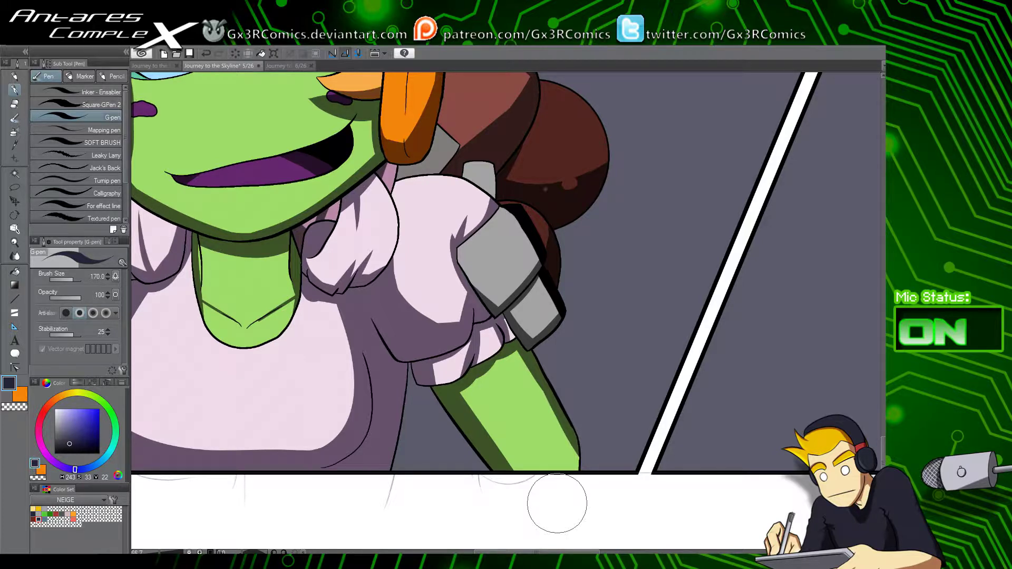
{"action": "left_click_drag", "start_coordinate": [469, 313], "coordinate": [426, 419]}
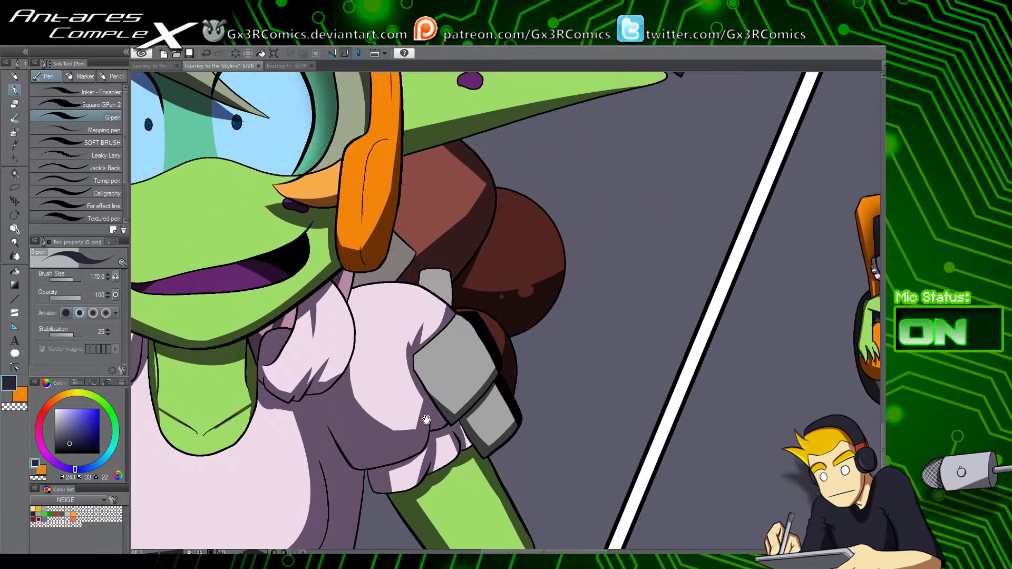
{"action": "key", "text": "w"}
{"action": "left_click", "coordinate": [380, 296]}
{"action": "key", "text": "p"}
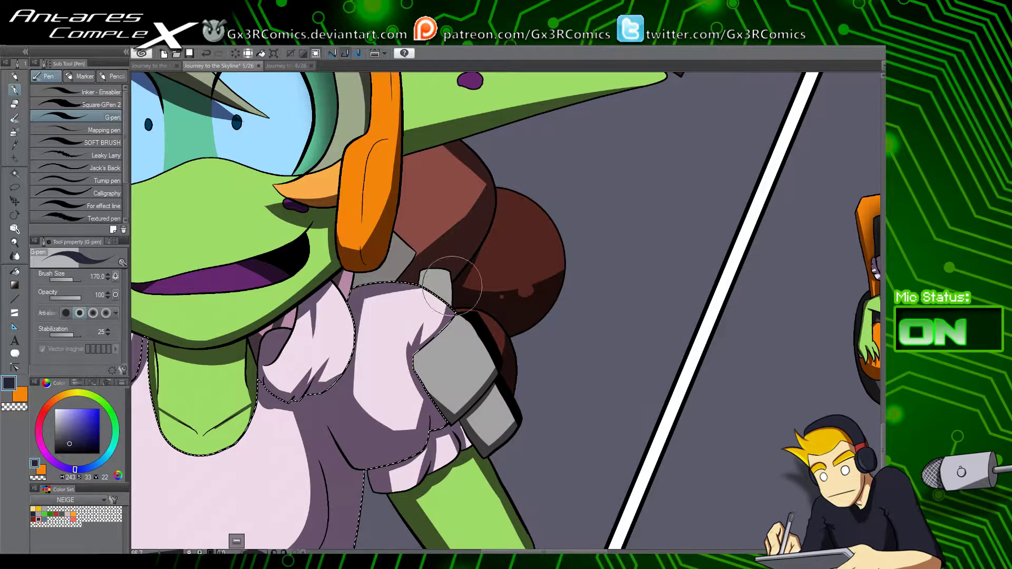
{"action": "key", "text": "ctrl+d"}
Step: Select the grey metal piece between the helmet and the shoulder and shade its lower part and edge
{"action": "key", "text": "w"}
{"action": "left_click", "coordinate": [396, 267]}
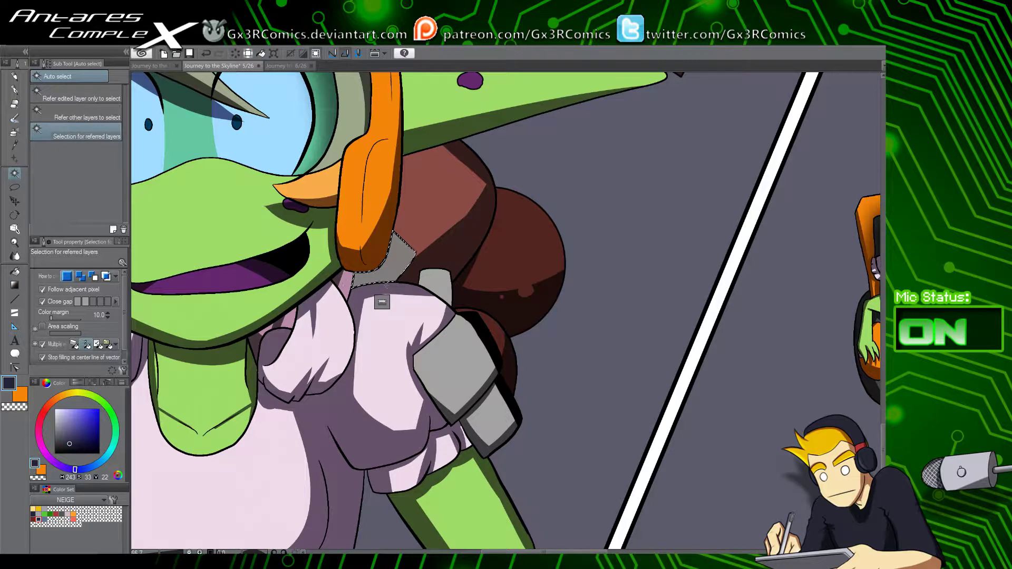
{"action": "key", "text": "p"}
{"action": "mouse_move", "coordinate": [343, 280]}
{"action": "left_mouse_down"}
{"action": "mouse_move", "coordinate": [424, 303]}
{"action": "mouse_move", "coordinate": [421, 292]}
{"action": "left_mouse_up"}
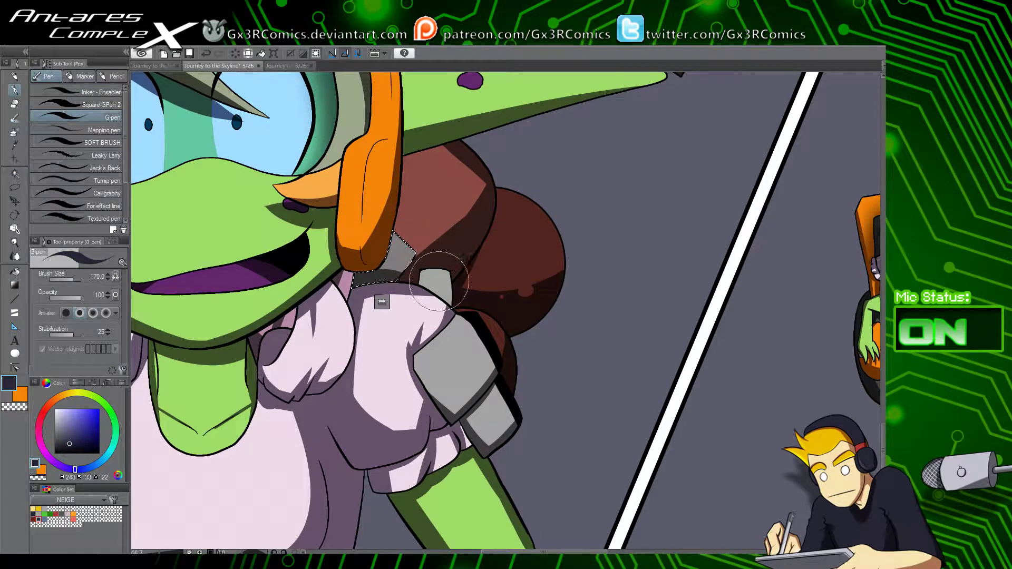
{"action": "key", "text": "w"}
{"action": "left_click", "coordinate": [447, 303]}
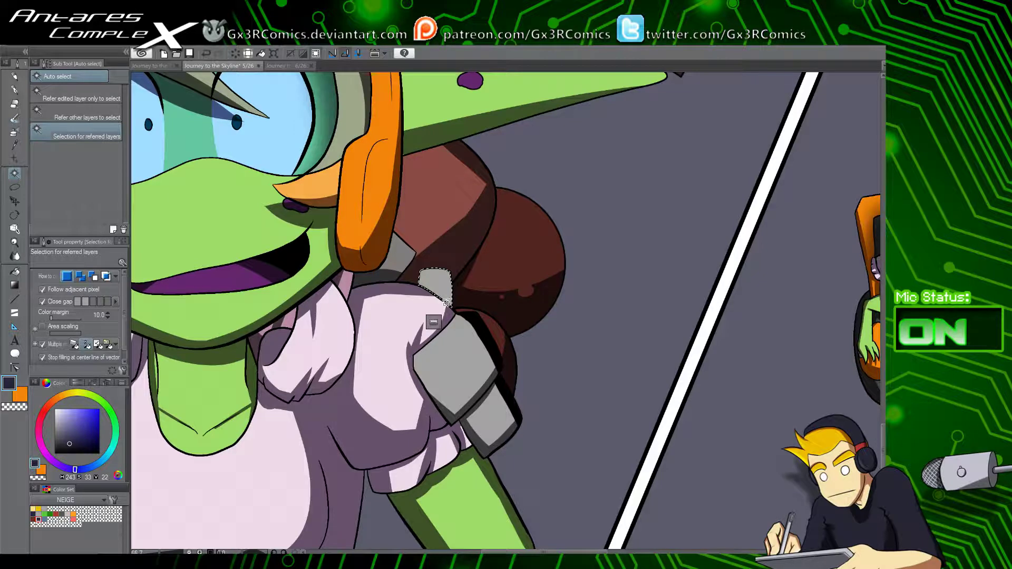
{"action": "left_click", "coordinate": [404, 254]}
{"action": "key", "text": "p"}
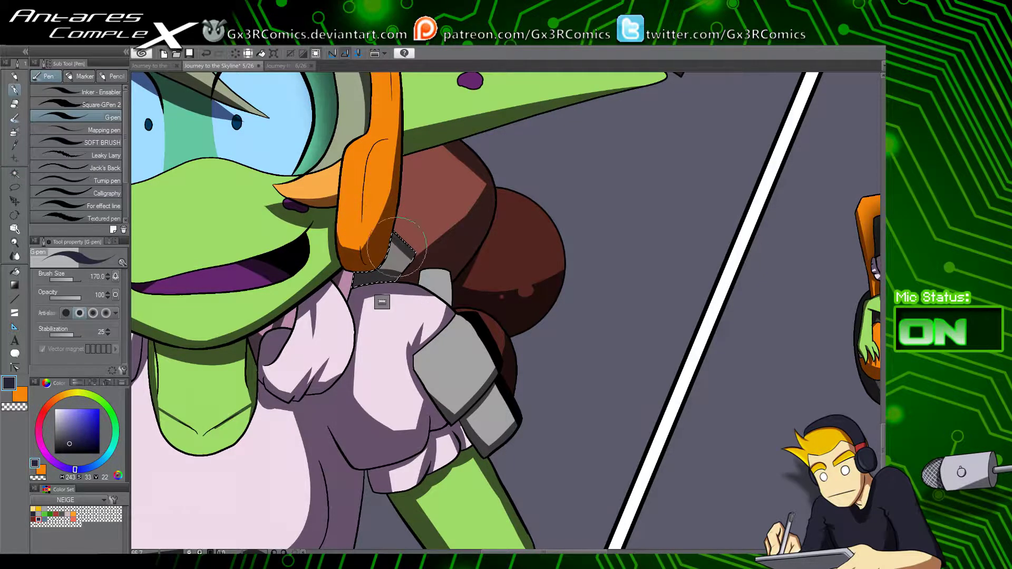
Step: Select the small grey block behind the goblin's shoulder, shade it, and clear the selection
{"action": "key", "text": "w"}
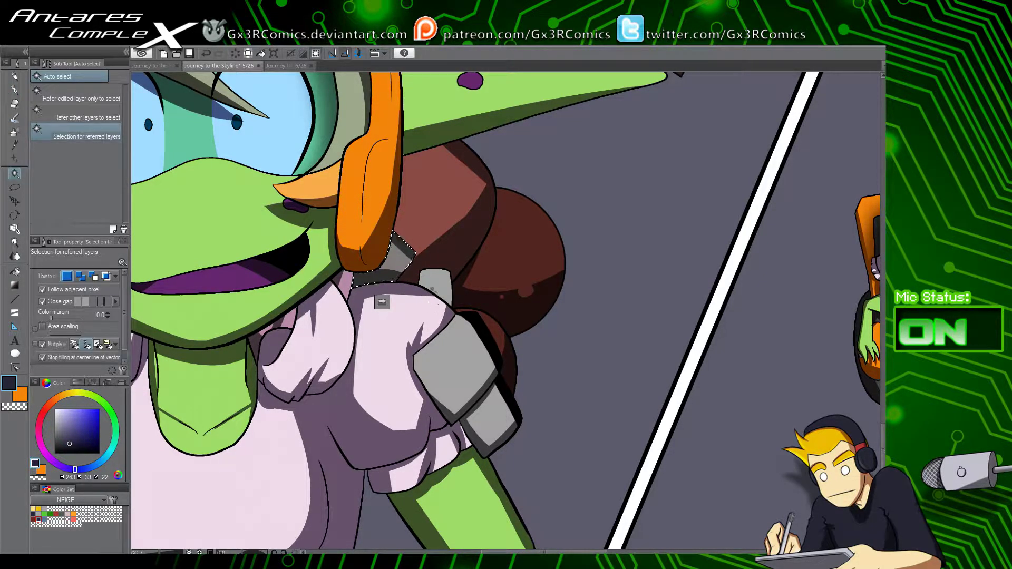
{"action": "left_click", "coordinate": [431, 287]}
{"action": "key", "text": "p"}
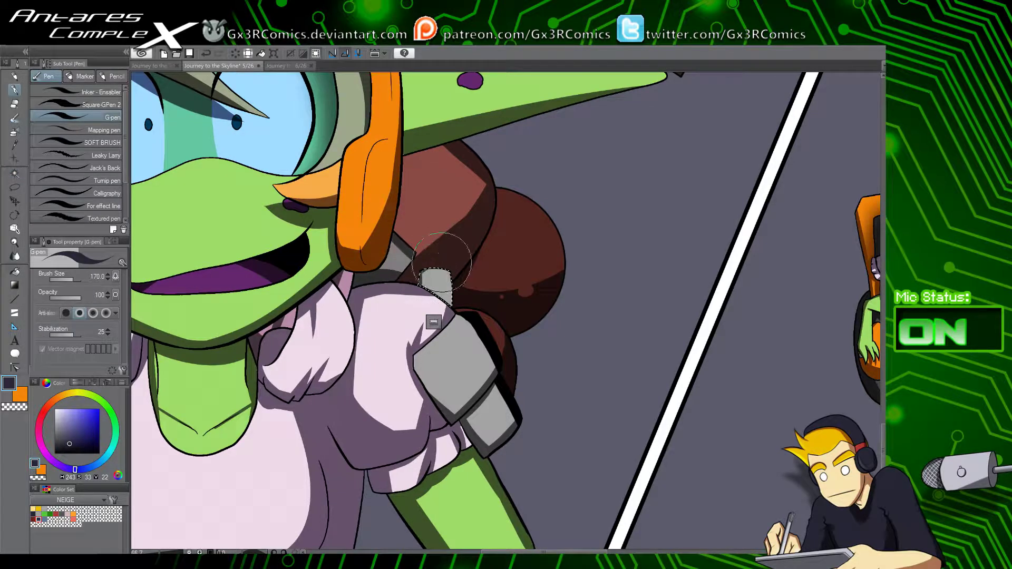
{"action": "key", "text": "ctrl+d"}
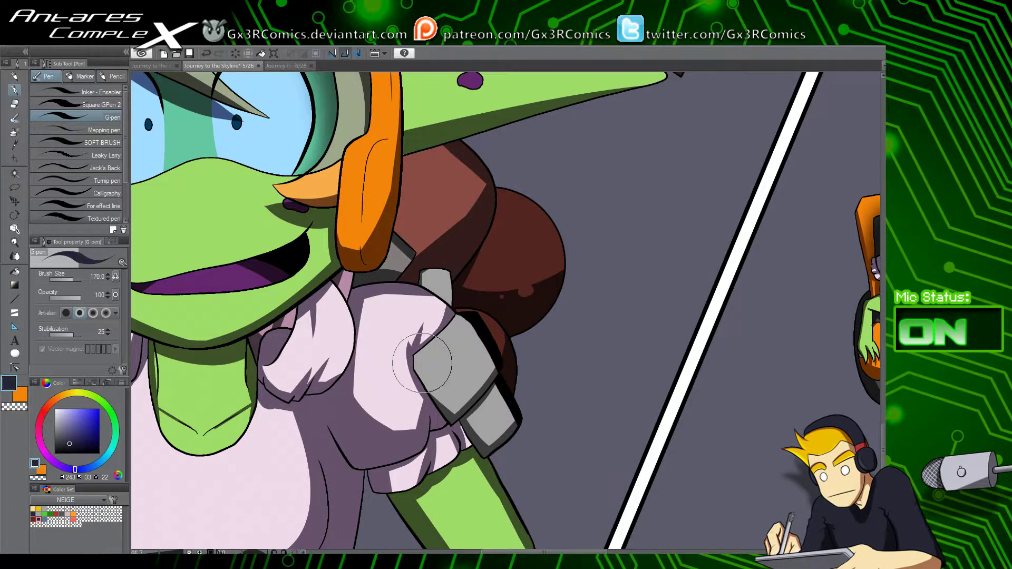
Step: Look over the shading in the close-up, robot-arms and running-robot panels, and the page as a whole
{"action": "left_click_drag", "start_coordinate": [261, 425], "coordinate": [538, 378]}
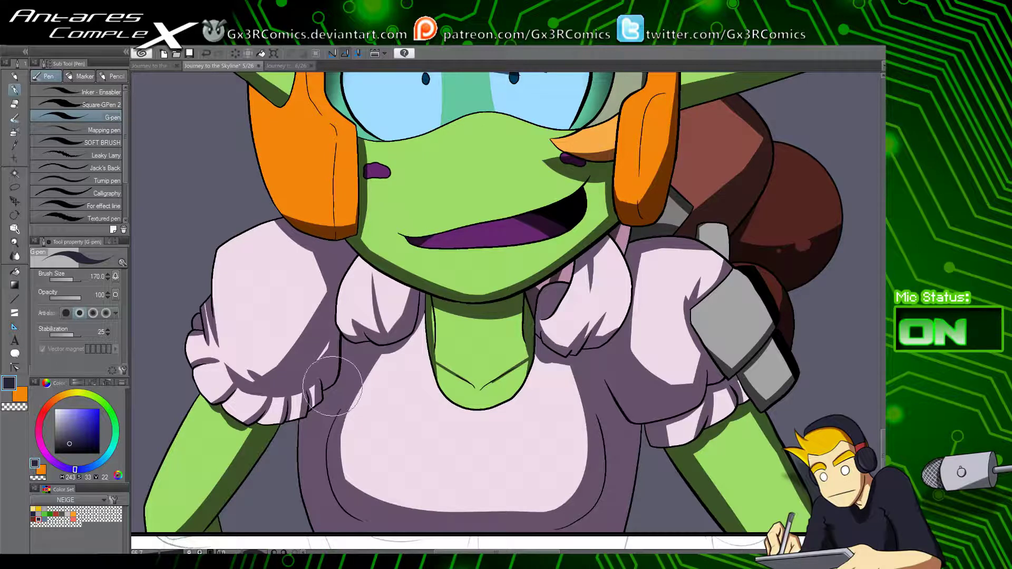
{"action": "scroll", "coordinate": [348, 339], "scroll_direction": "down", "scroll_amount": 2}
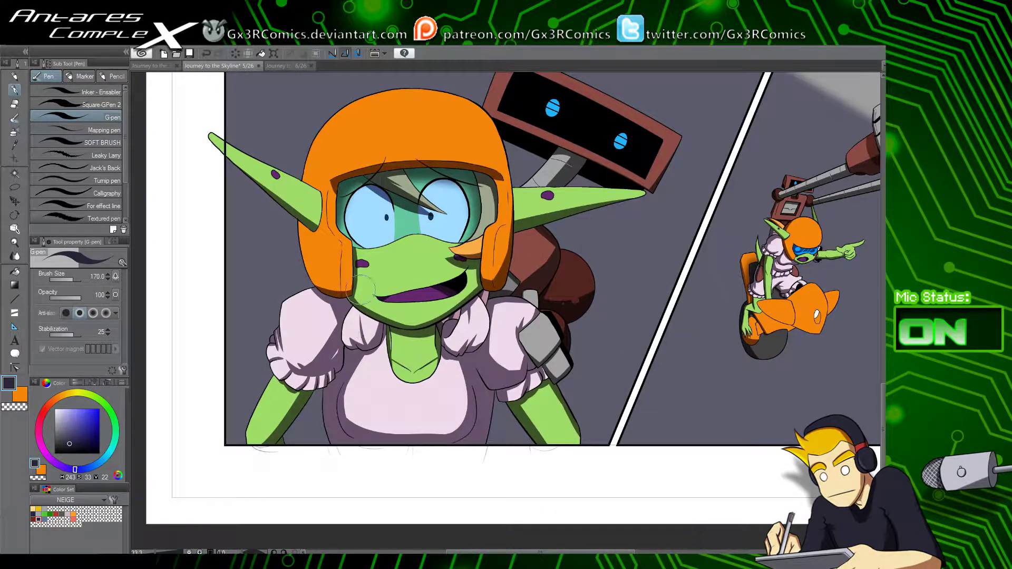
{"action": "left_click_drag", "start_coordinate": [492, 296], "coordinate": [298, 347]}
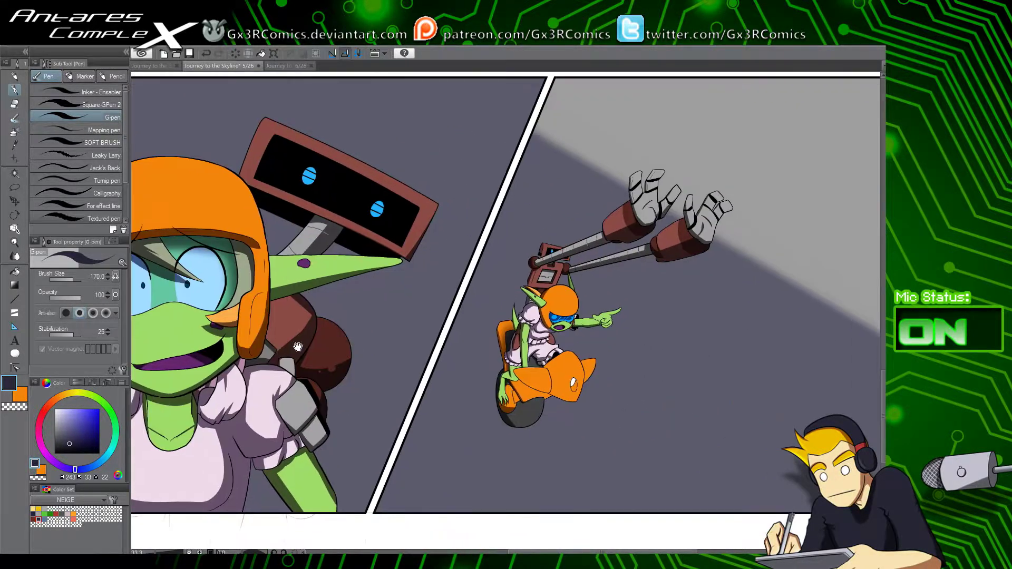
{"action": "left_click_drag", "start_coordinate": [812, 173], "coordinate": [619, 377]}
{"action": "left_click_drag", "start_coordinate": [385, 197], "coordinate": [375, 402]}
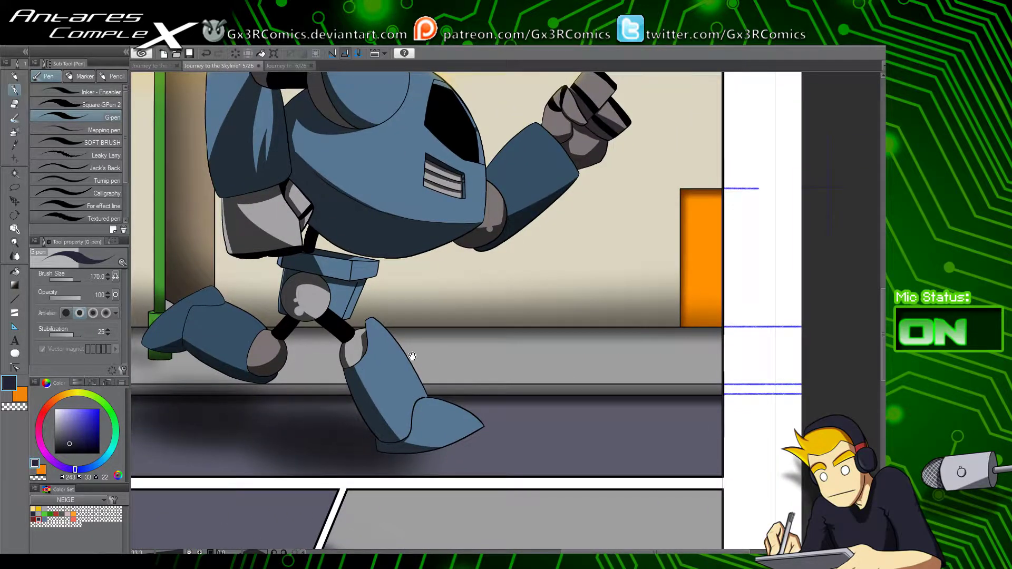
{"action": "left_click_drag", "start_coordinate": [339, 138], "coordinate": [294, 348]}
{"action": "left_click_drag", "start_coordinate": [243, 208], "coordinate": [404, 213]}
{"action": "scroll", "coordinate": [413, 397], "scroll_direction": "down", "scroll_amount": 2}
{"action": "scroll", "coordinate": [403, 399], "scroll_direction": "down", "scroll_amount": 2}
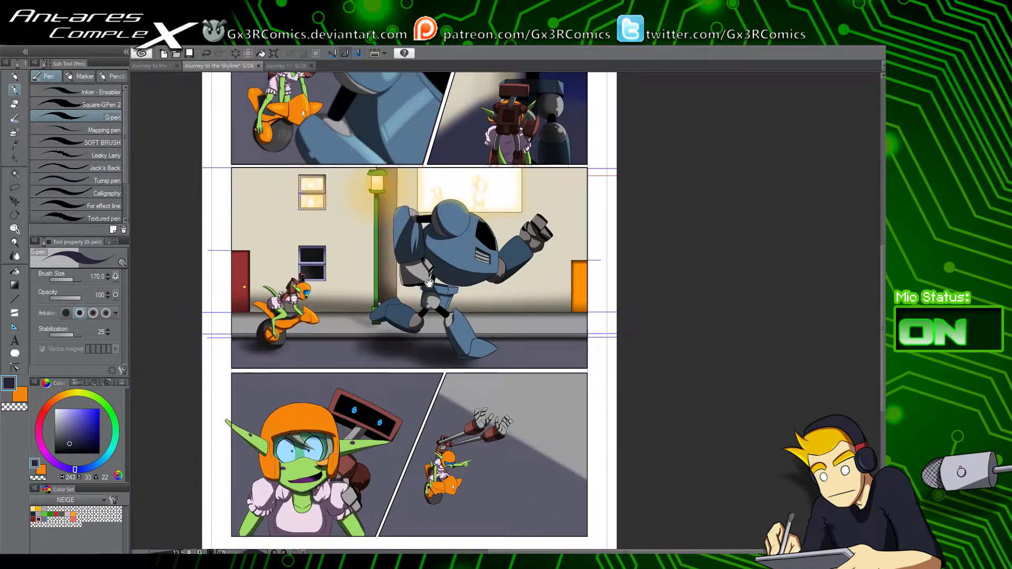
{"action": "left_click_drag", "start_coordinate": [397, 433], "coordinate": [402, 360]}
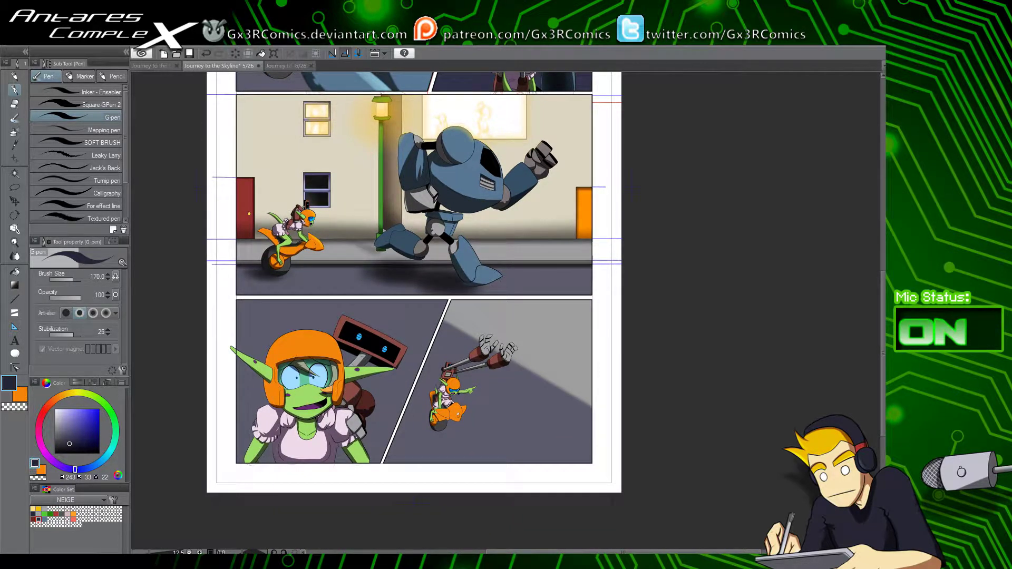
Step: Select the goggle visor on the close-up goblin's helmet and brush a soft white sheen over it with Opaque watercolor at size 600
{"action": "key", "text": "w"}
{"action": "key", "text": "x"}
{"action": "left_click", "coordinate": [305, 369]}
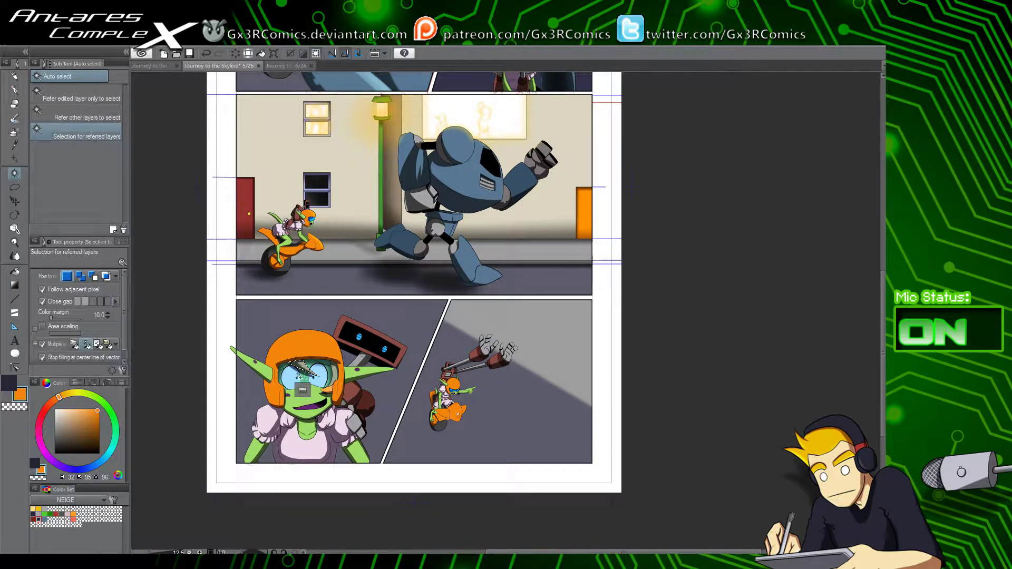
{"action": "left_click", "coordinate": [300, 378], "text": "shift"}
{"action": "scroll", "coordinate": [332, 391], "scroll_direction": "up", "scroll_amount": 3}
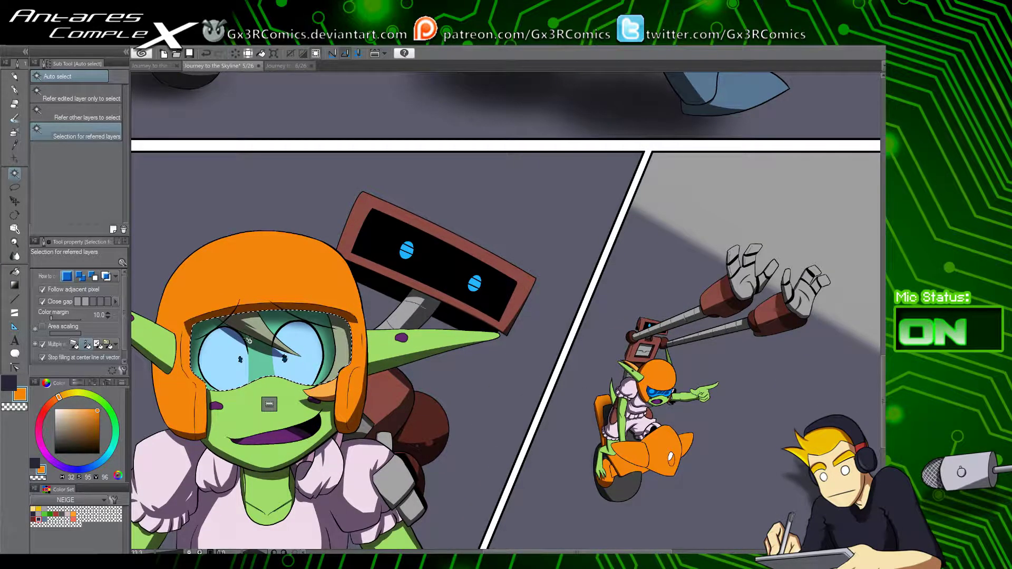
{"action": "left_click_drag", "start_coordinate": [55, 427], "coordinate": [55, 410]}
{"action": "key", "text": "b"}
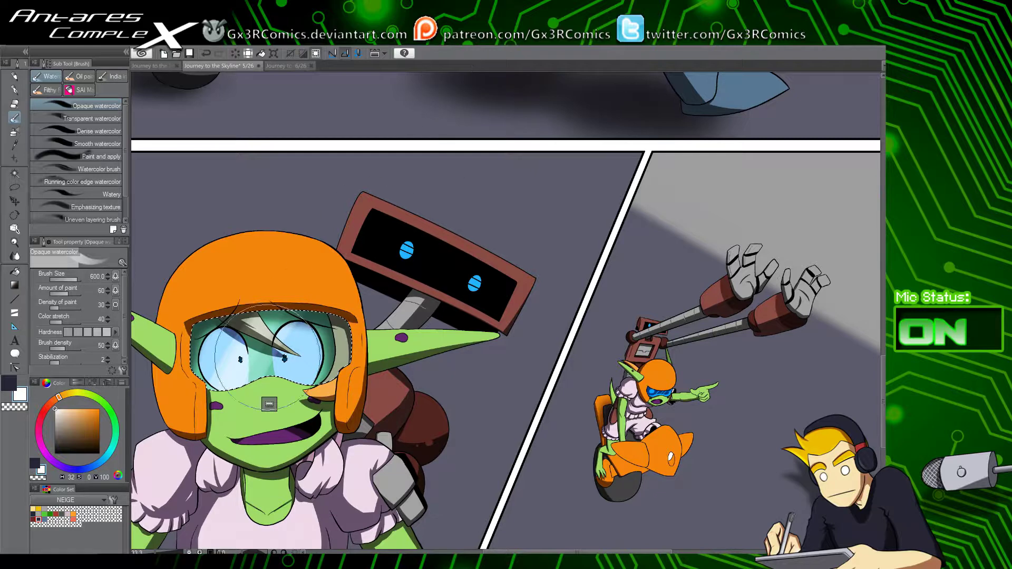
Step: Paint diagonal white glare streaks across the close-up goblin's visor with the G-pen at size 700
{"action": "key", "text": "p"}
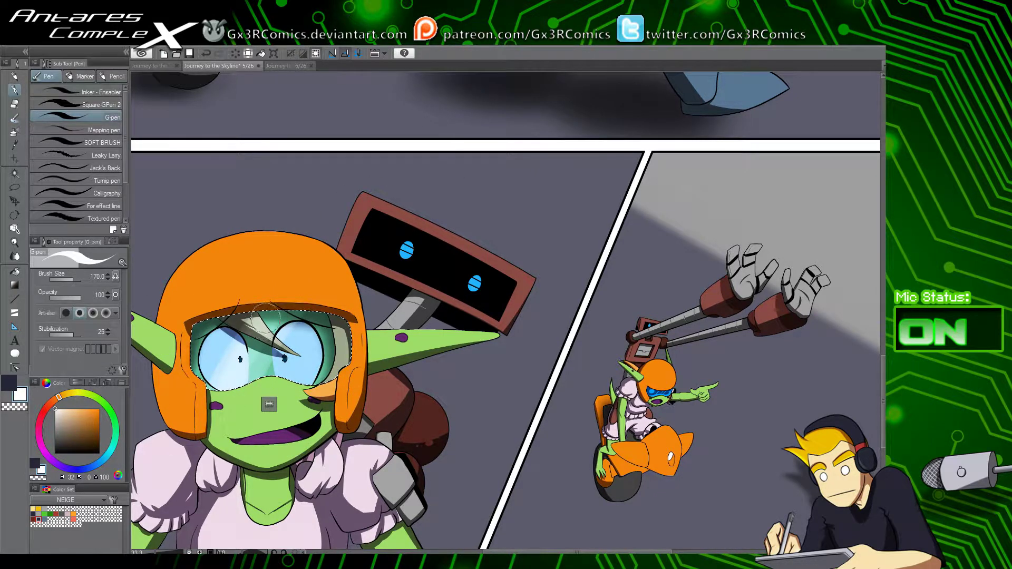
{"action": "key", "text": "p"}
{"action": "left_click_drag", "start_coordinate": [272, 341], "coordinate": [337, 323]}
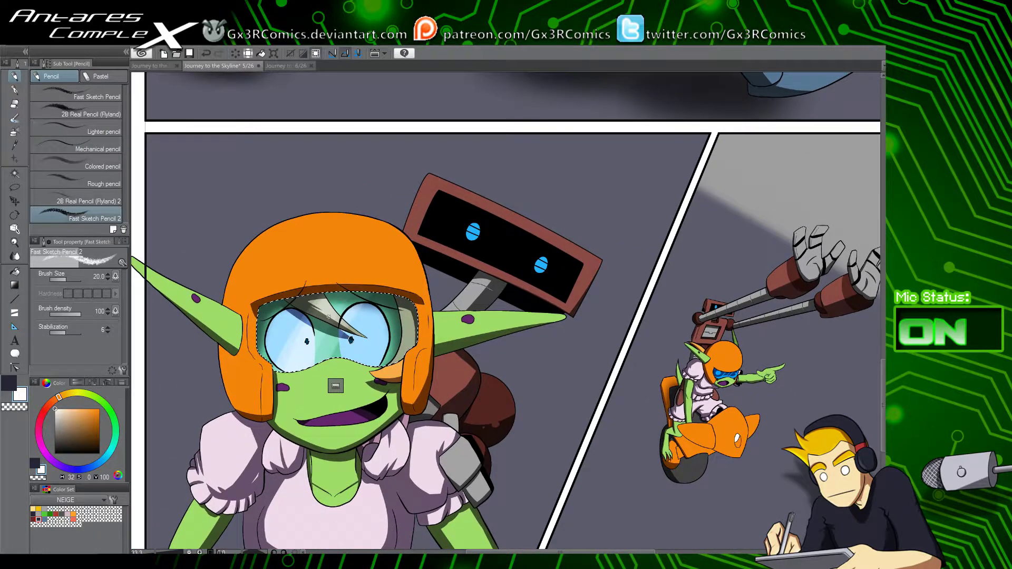
{"action": "key", "text": "p"}
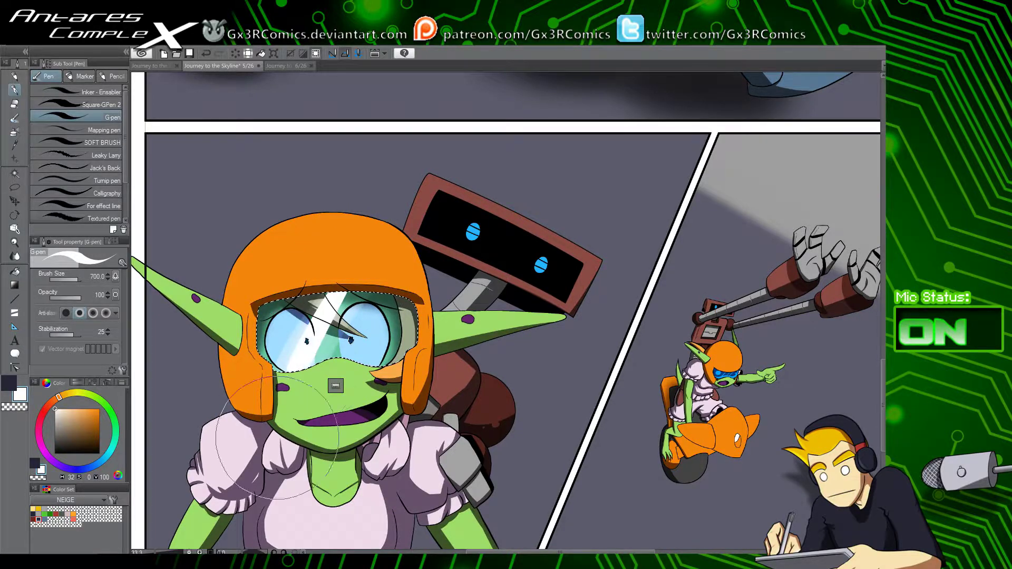
{"action": "key", "text": "w"}
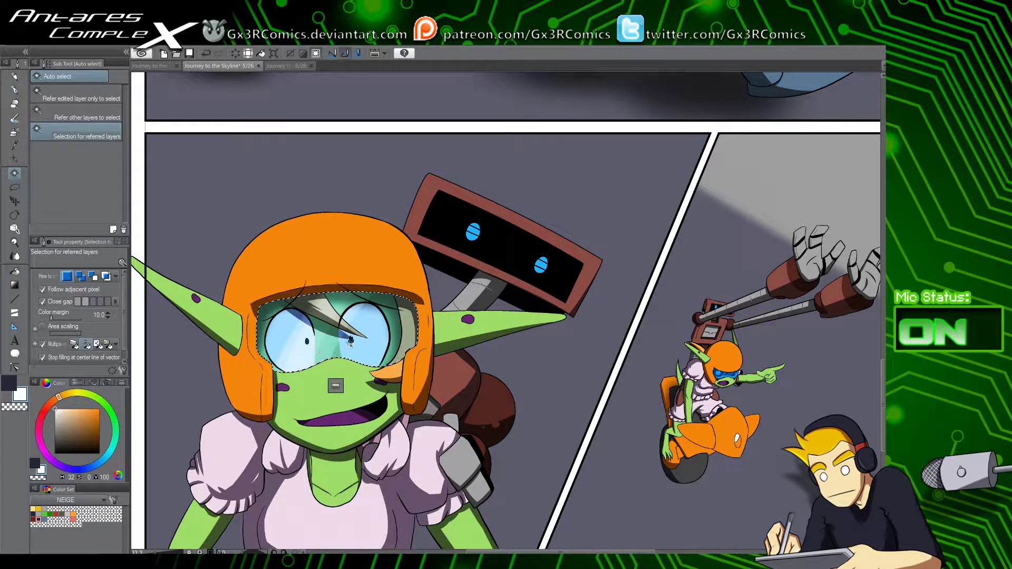
{"action": "key", "text": "p"}
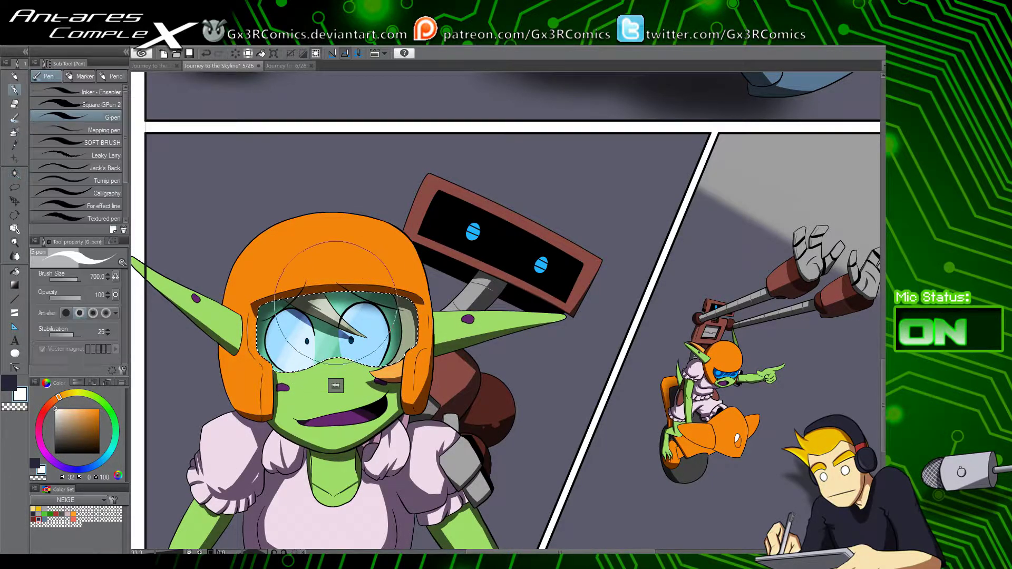
{"action": "left_click_drag", "start_coordinate": [311, 348], "coordinate": [295, 433]}
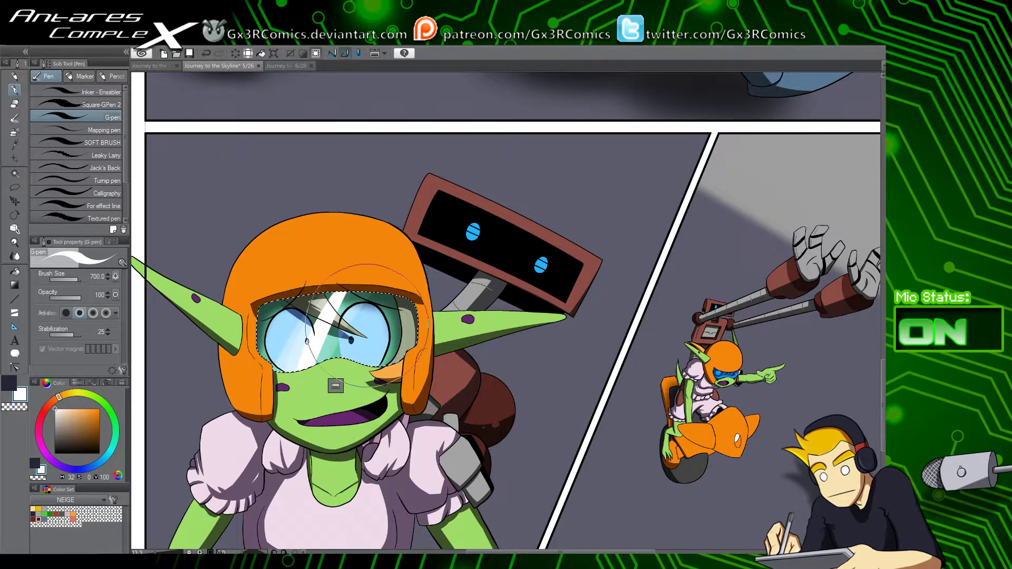
{"action": "left_click_drag", "start_coordinate": [340, 284], "coordinate": [286, 422]}
{"action": "left_click_drag", "start_coordinate": [365, 262], "coordinate": [265, 464]}
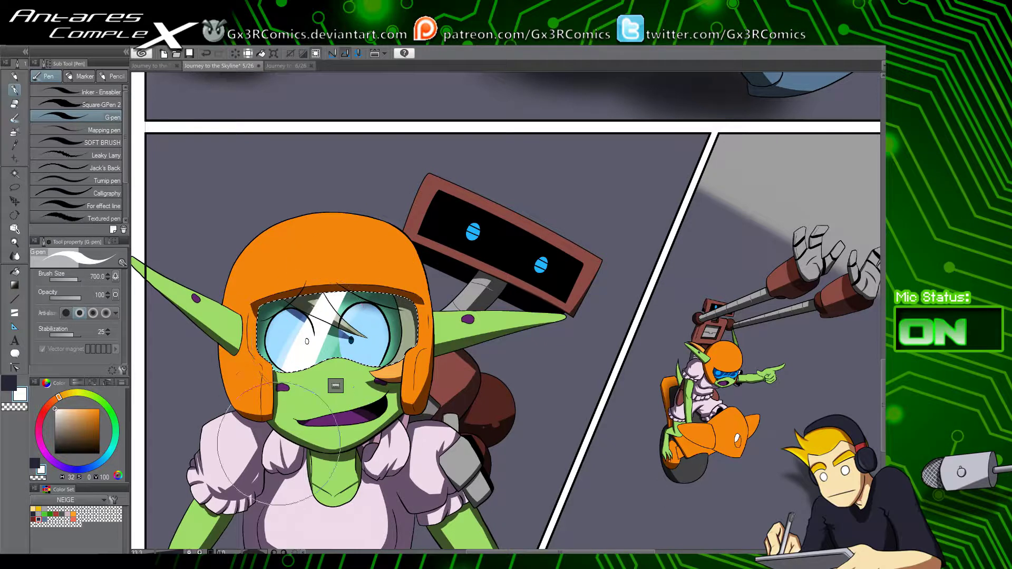
{"action": "left_click_drag", "start_coordinate": [368, 275], "coordinate": [321, 398]}
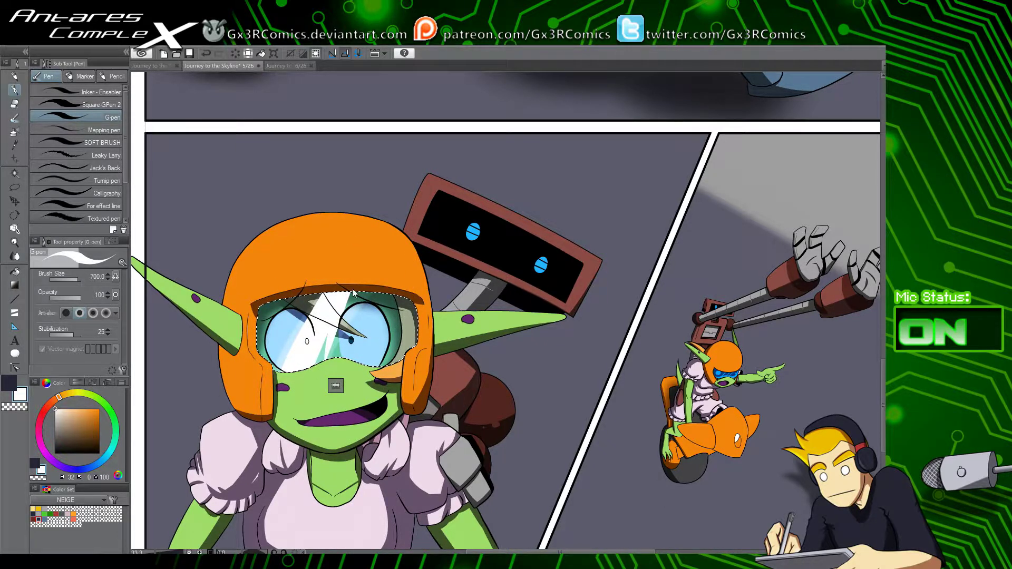
{"action": "left_click_drag", "start_coordinate": [323, 263], "coordinate": [245, 442]}
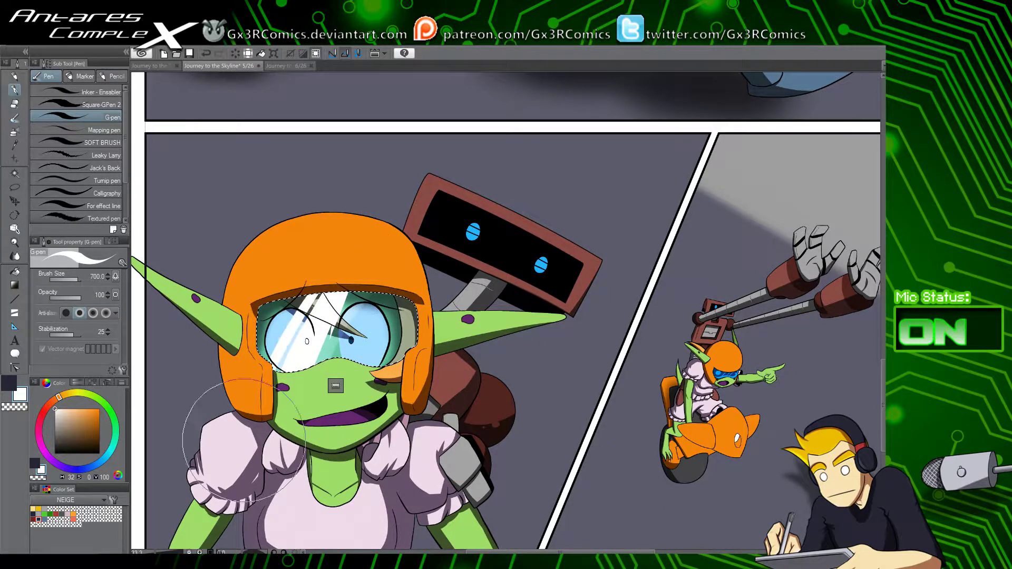
{"action": "left_click_drag", "start_coordinate": [334, 264], "coordinate": [249, 463]}
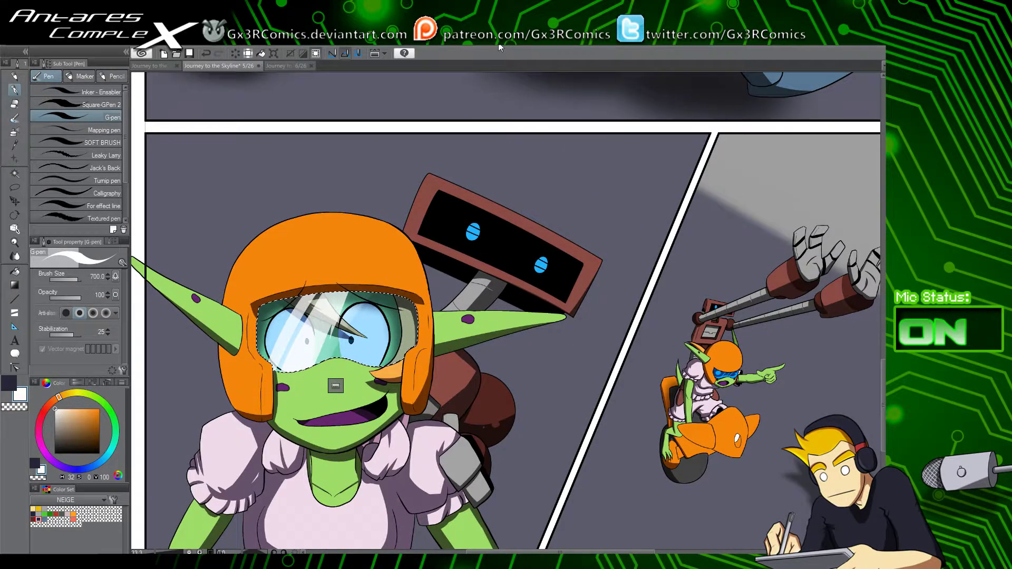
Step: Select the orange side fairing of the bike in the robot-arms panel and shade its lower edge with the G-pen at size 200
{"action": "left_click_drag", "start_coordinate": [516, 420], "coordinate": [449, 377]}
{"action": "left_click_drag", "start_coordinate": [557, 418], "coordinate": [436, 430]}
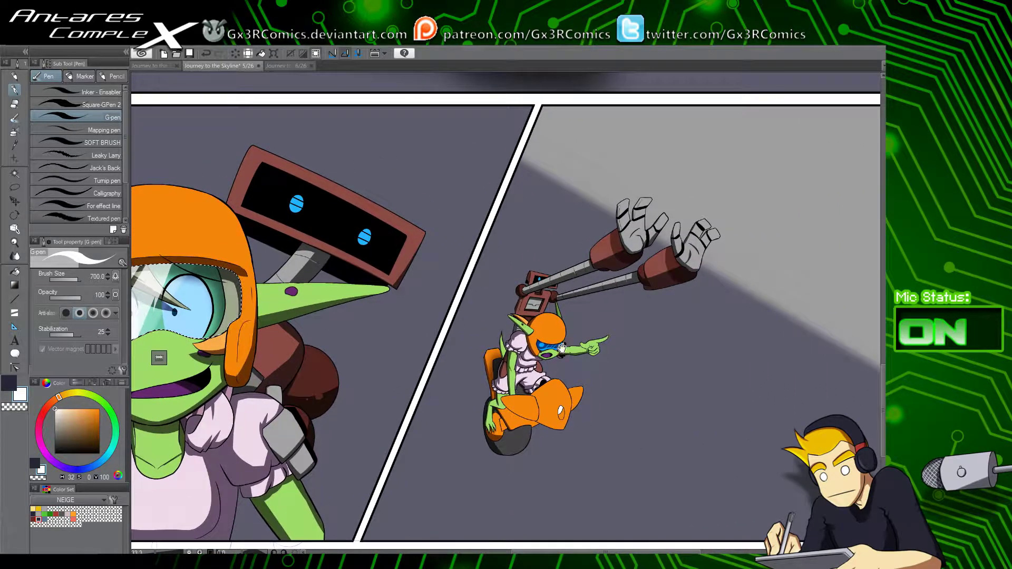
{"action": "key", "text": "w"}
{"action": "left_click", "coordinate": [520, 413]}
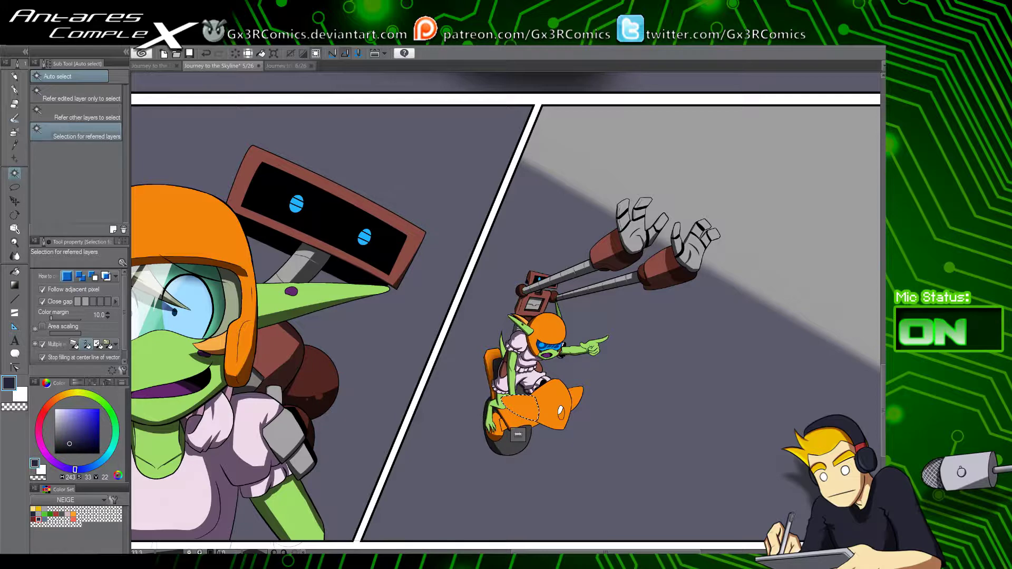
{"action": "key", "text": "ctrl+plus"}
{"action": "left_click_drag", "start_coordinate": [575, 444], "coordinate": [462, 292]}
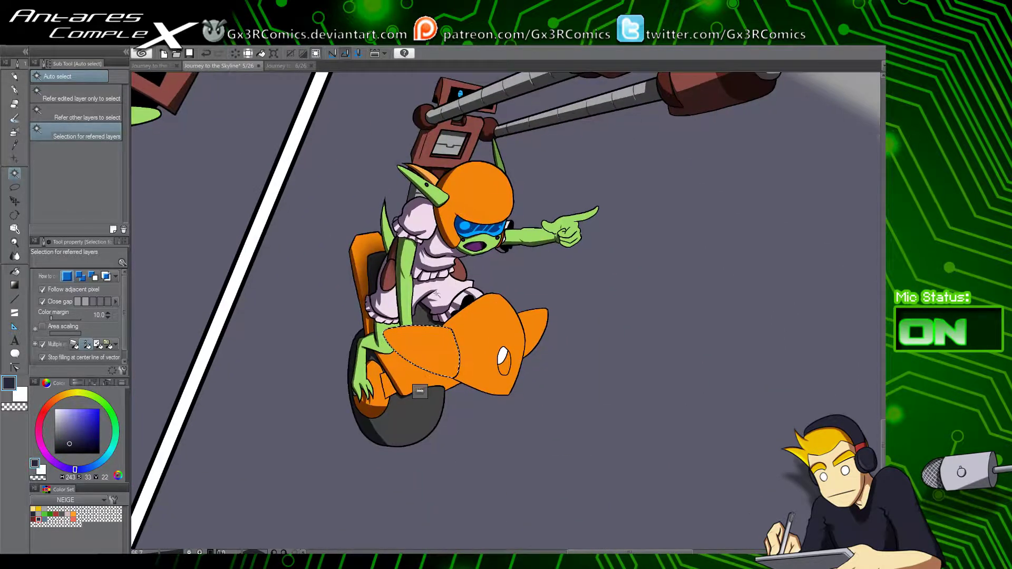
{"action": "key", "text": "ctrl+plus"}
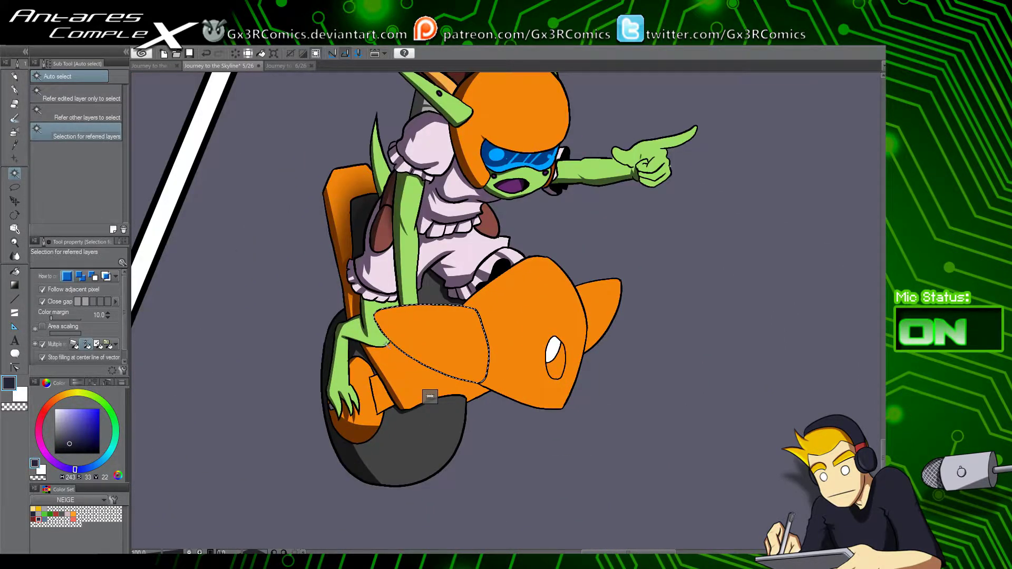
{"action": "key", "text": "p"}
{"action": "key", "text": "bracketleft"}
{"action": "key", "text": "bracketleft"}
{"action": "key", "text": "bracketleft"}
{"action": "key", "text": "bracketleft"}
{"action": "key", "text": "bracketleft"}
{"action": "left_click_drag", "start_coordinate": [377, 318], "coordinate": [470, 380]}
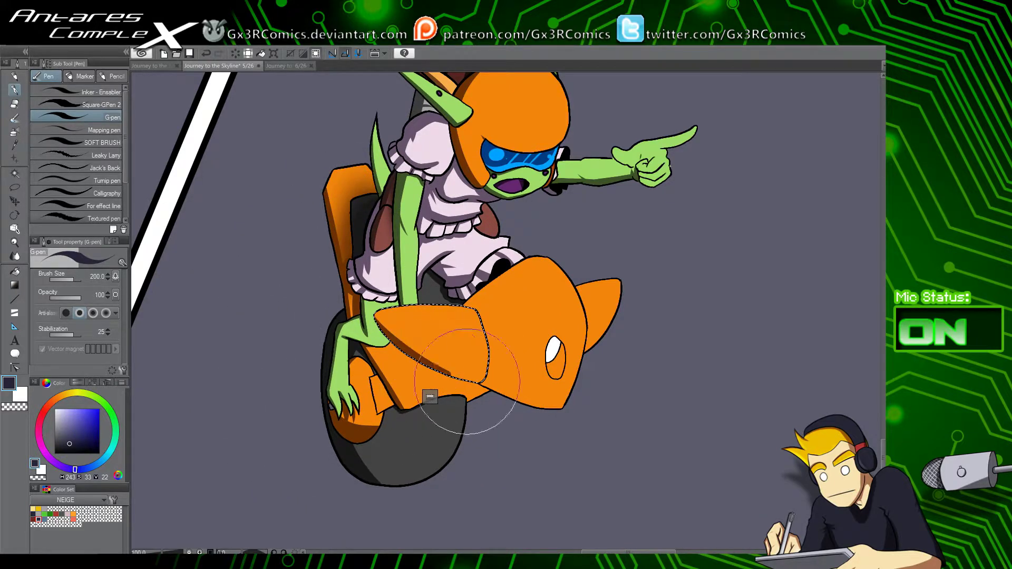
Step: Select the bike's orange nose section, shade along its lower edge, and clear the selection
{"action": "key", "text": "w"}
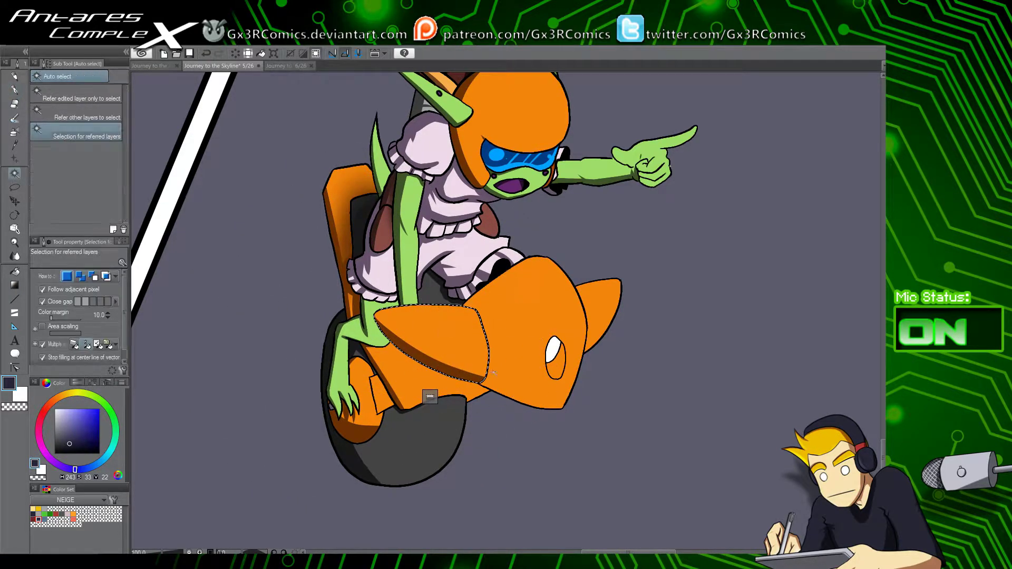
{"action": "left_click", "coordinate": [509, 386]}
{"action": "key", "text": "p"}
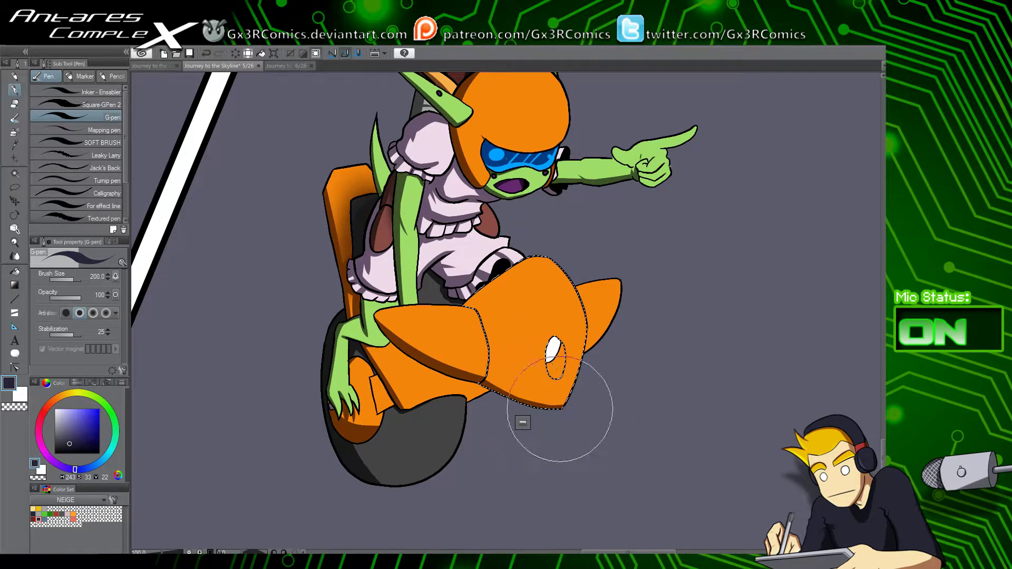
{"action": "left_click_drag", "start_coordinate": [478, 390], "coordinate": [606, 414]}
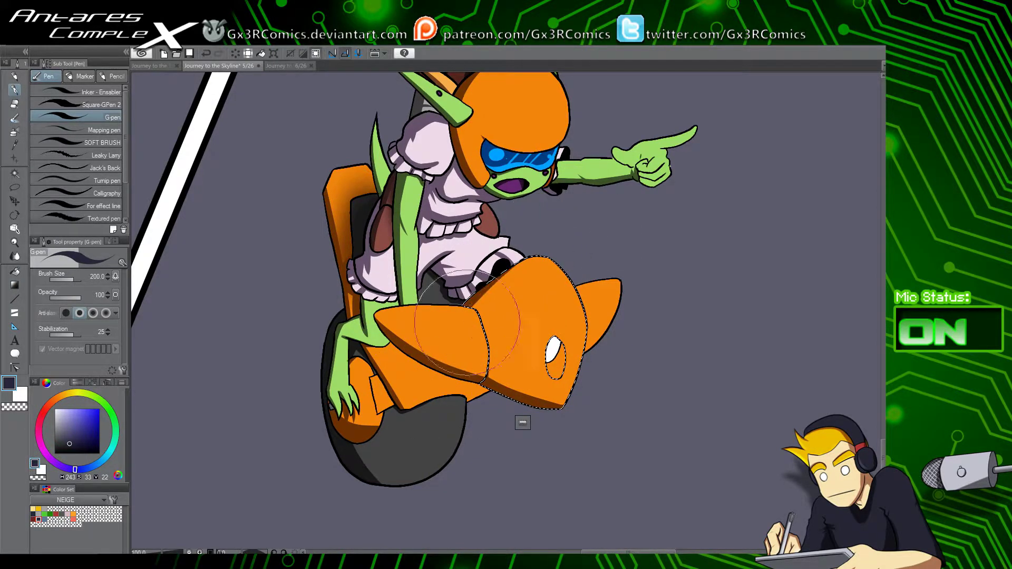
{"action": "key", "text": "ctrl+d"}
Step: Select the orange body section between the side fairing and the wheel and airbrush a soft shadow under the fairing
{"action": "key", "text": "w"}
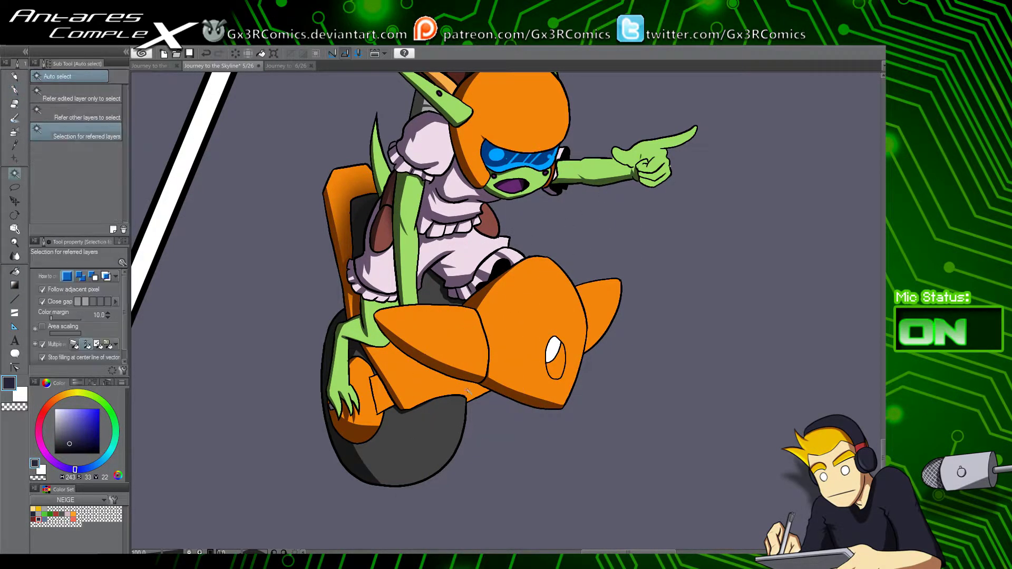
{"action": "left_click", "coordinate": [449, 384]}
{"action": "key", "text": "b"}
{"action": "mouse_move", "coordinate": [447, 373]}
{"action": "left_mouse_down"}
{"action": "mouse_move", "coordinate": [462, 370]}
{"action": "mouse_move", "coordinate": [477, 401]}
{"action": "mouse_move", "coordinate": [433, 371]}
{"action": "mouse_move", "coordinate": [421, 379]}
{"action": "mouse_move", "coordinate": [464, 374]}
{"action": "mouse_move", "coordinate": [497, 343]}
{"action": "mouse_move", "coordinate": [438, 364]}
{"action": "left_mouse_up"}
Step: Select the pointed orange fin on the far side of the bike's nose and shade its upper edge
{"action": "left_click_drag", "start_coordinate": [602, 251], "coordinate": [582, 396]}
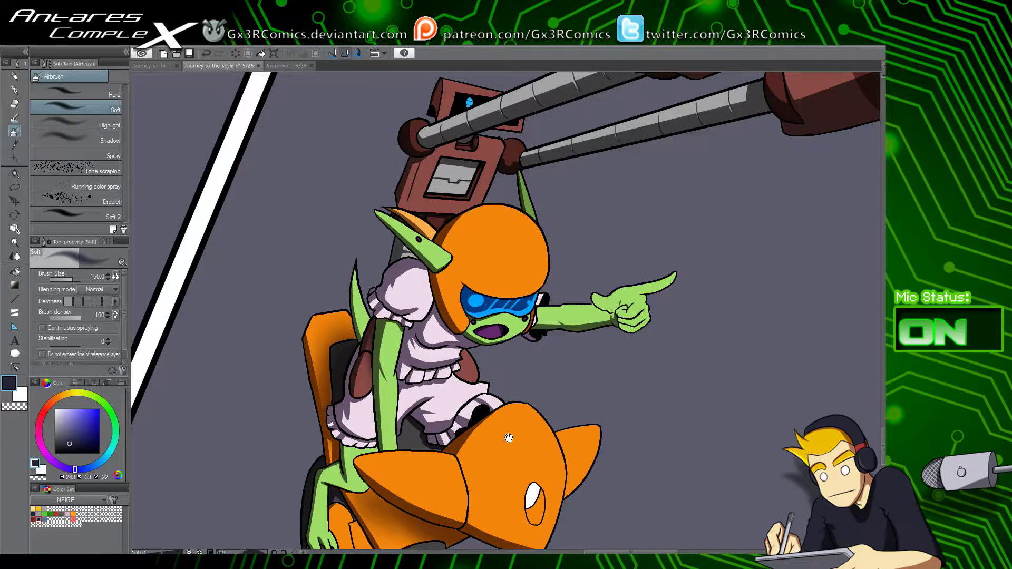
{"action": "left_click_drag", "start_coordinate": [501, 154], "coordinate": [480, 124]}
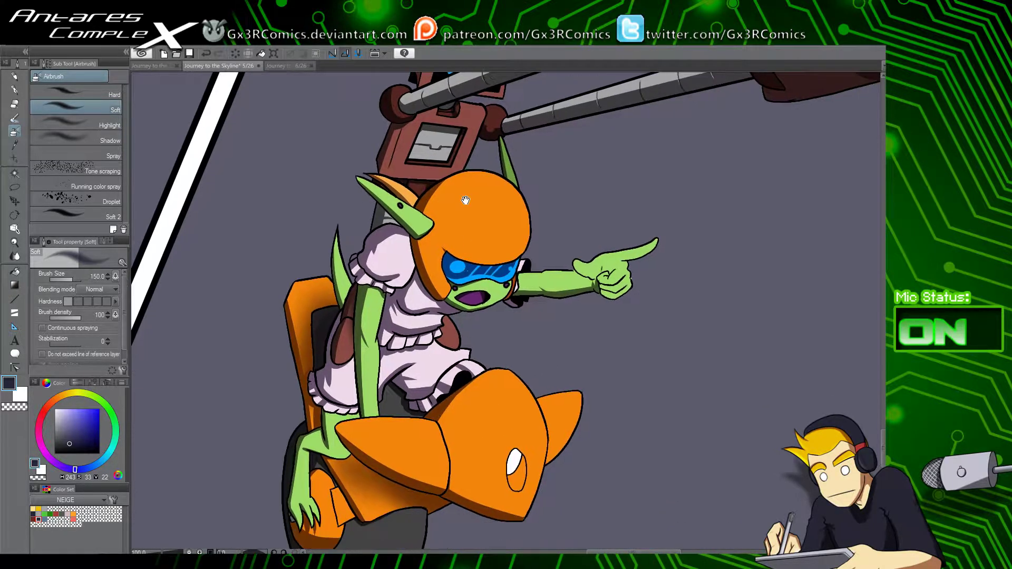
{"action": "left_click_drag", "start_coordinate": [465, 201], "coordinate": [439, 104]}
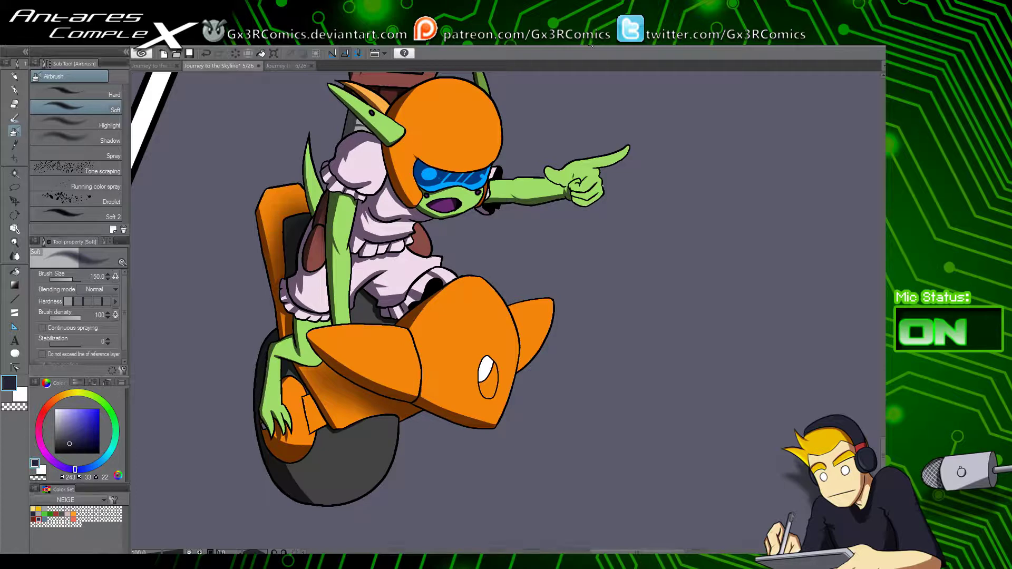
{"action": "key", "text": "w"}
{"action": "left_click", "coordinate": [535, 316]}
{"action": "key", "text": "p"}
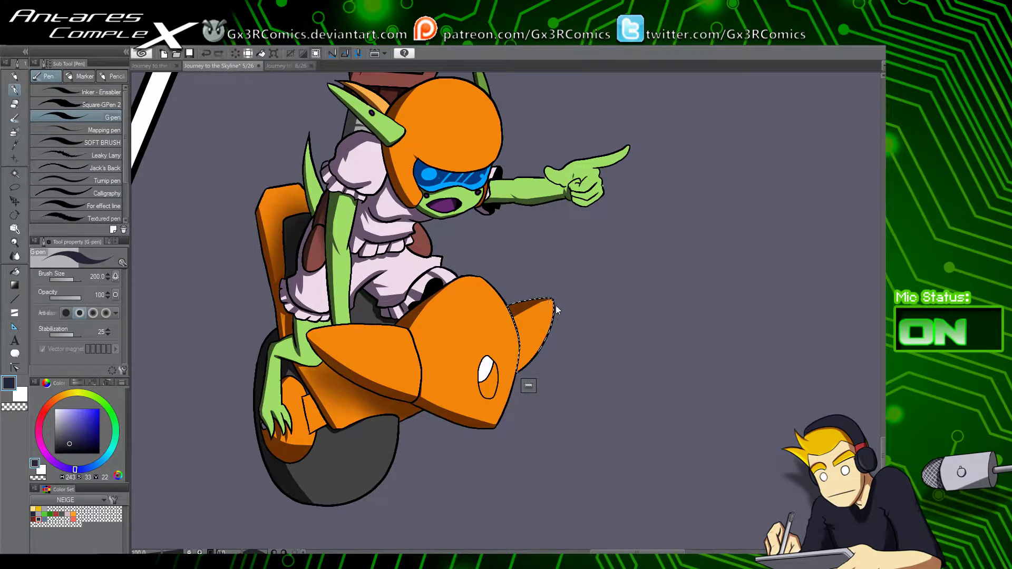
Step: Reselect the bike's near side fairing, add a thin shadow along its upper edge, and clear the selection
{"action": "key", "text": "w"}
{"action": "left_click", "coordinate": [364, 363]}
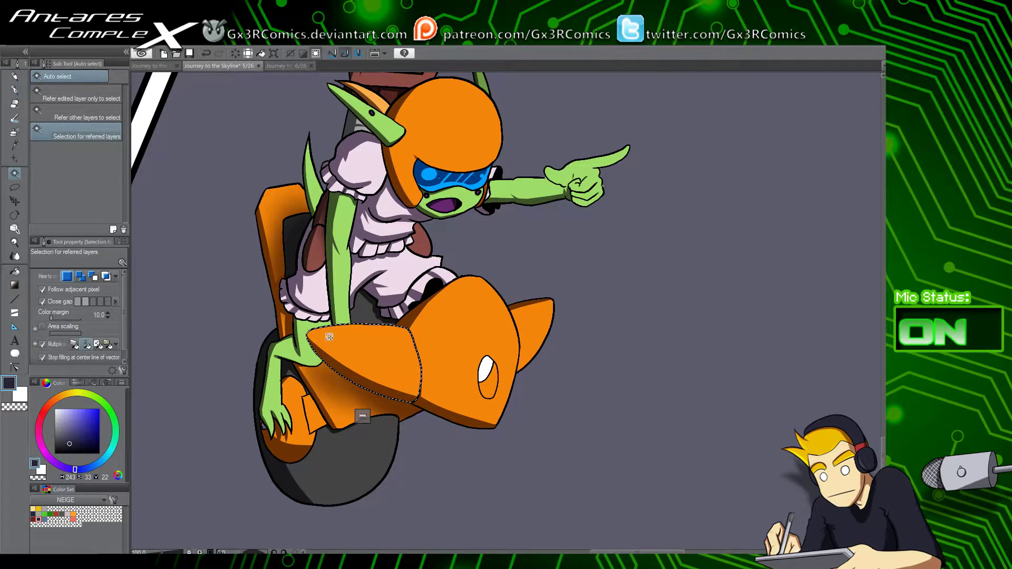
{"action": "key", "text": "p"}
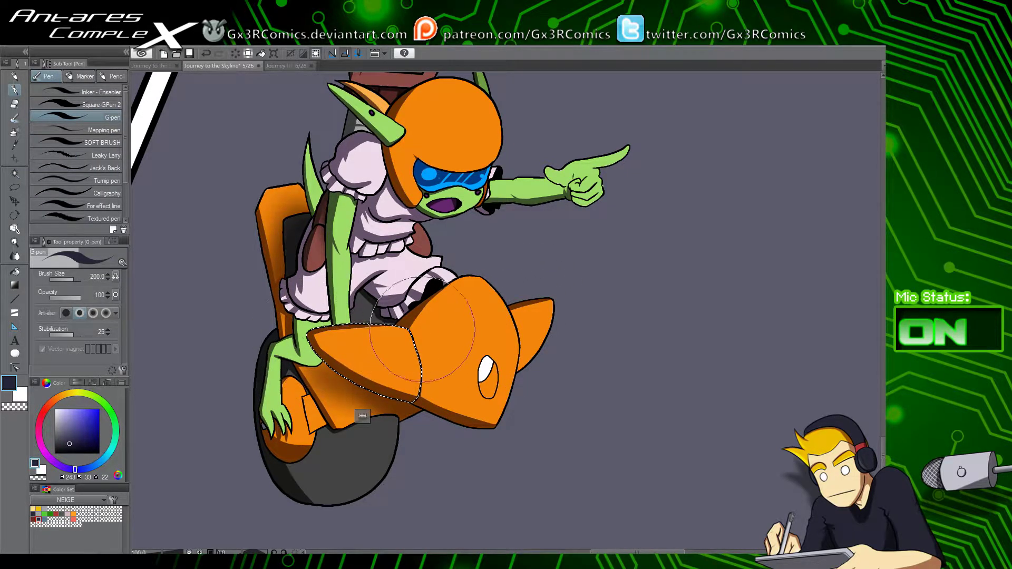
{"action": "left_click_drag", "start_coordinate": [479, 315], "coordinate": [442, 325]}
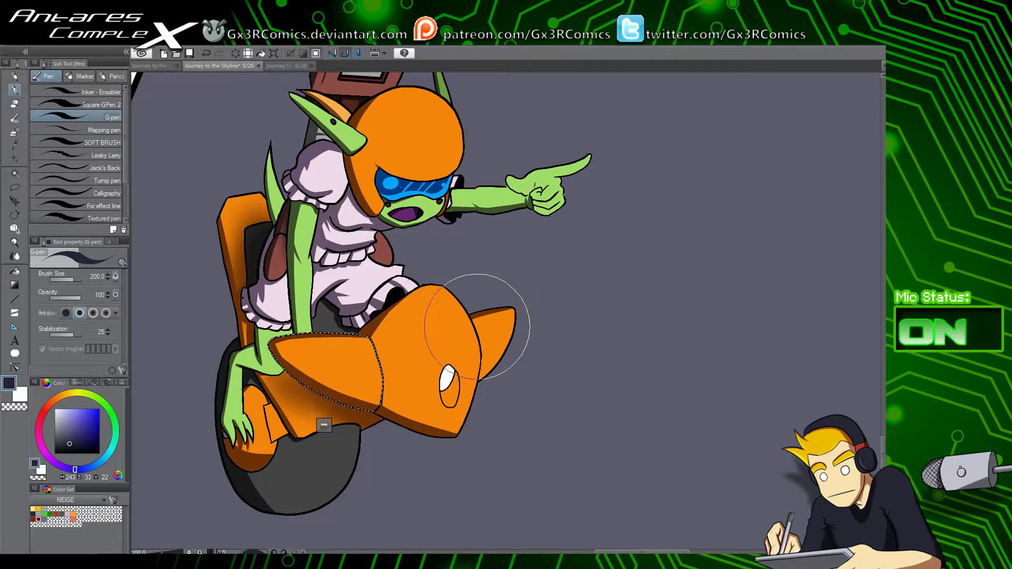
{"action": "key", "text": "ctrl+shift+a"}
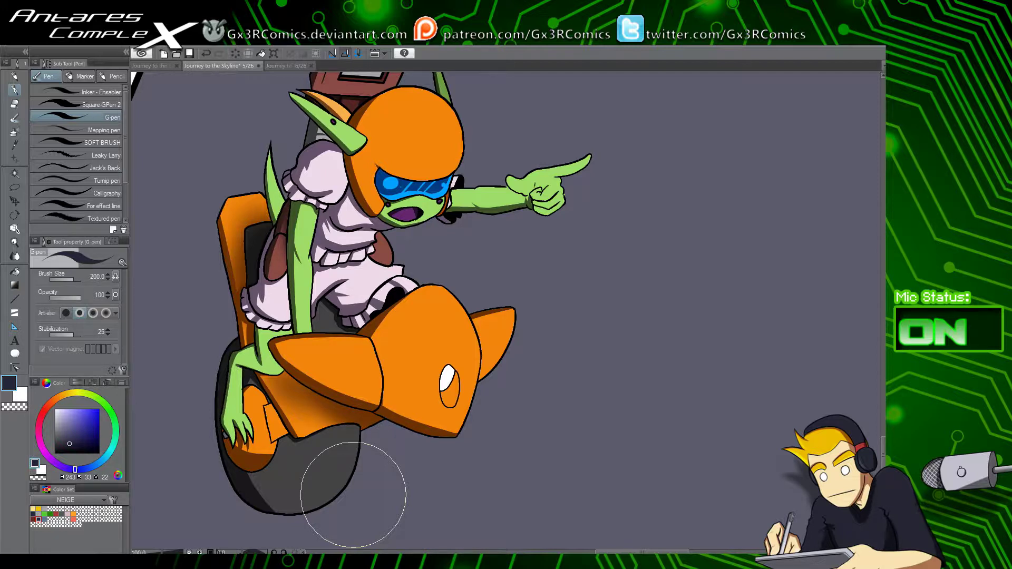
Step: Select the pointing goblin's blue goggles and brush a soft white sheen over them with Opaque watercolor at size 170
{"action": "key", "text": "x"}
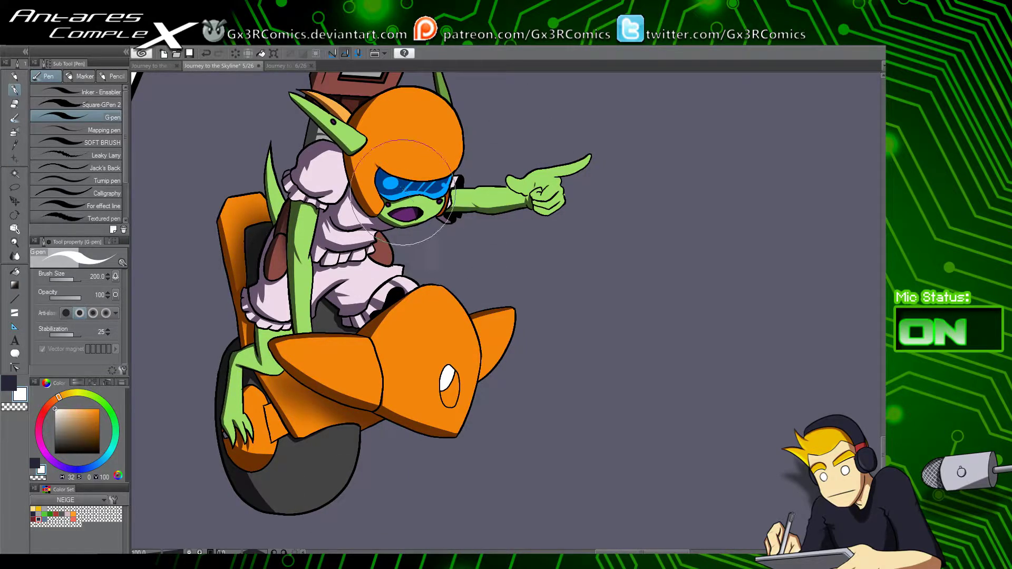
{"action": "key", "text": "w"}
{"action": "left_click", "coordinate": [409, 190]}
{"action": "key", "text": "b"}
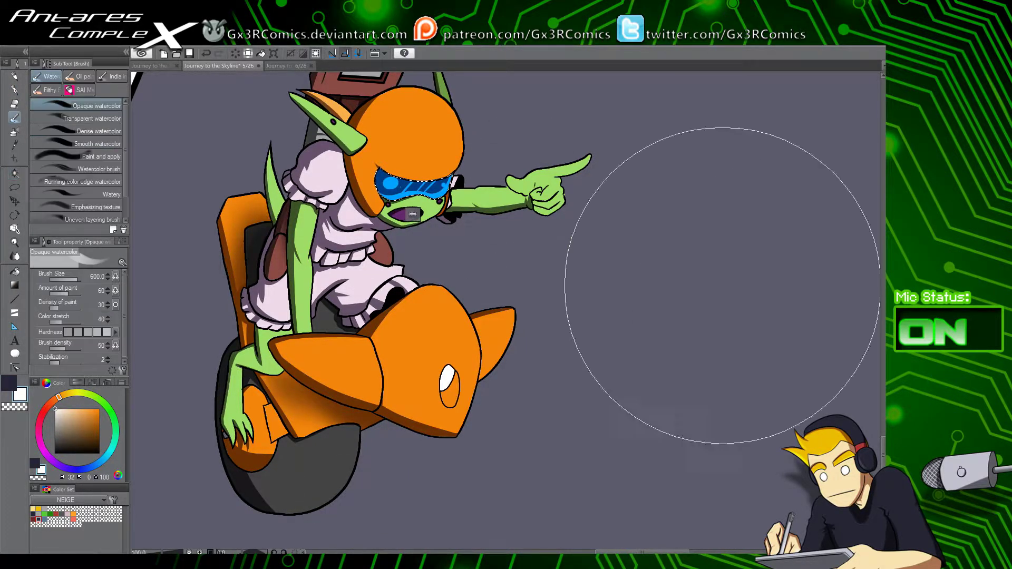
{"action": "key", "text": "bracketleft"}
{"action": "key", "text": "bracketleft"}
{"action": "key", "text": "bracketleft"}
{"action": "key", "text": "bracketleft"}
{"action": "key", "text": "bracketleft"}
{"action": "key", "text": "bracketleft"}
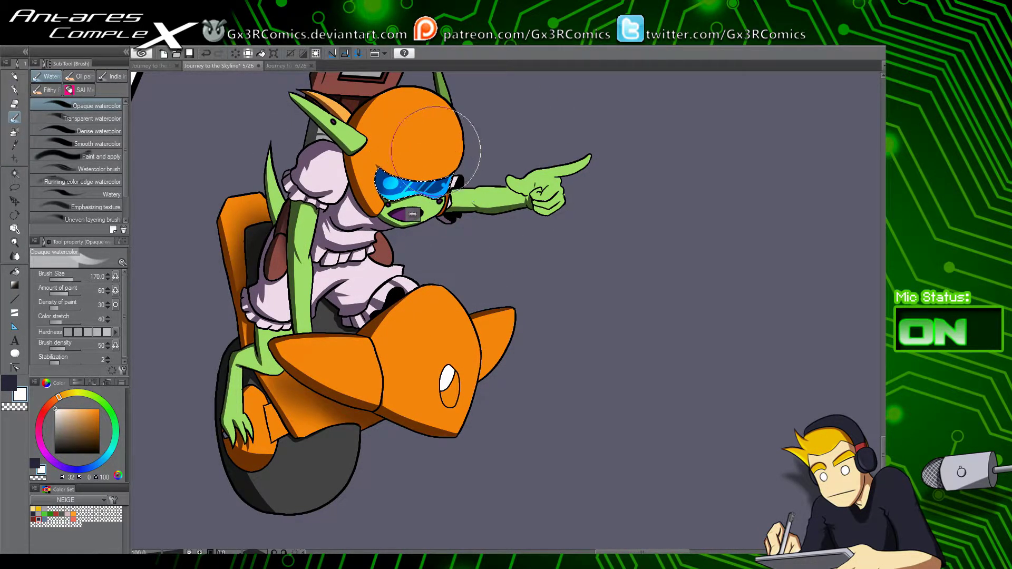
Step: Paint diagonal white glare streaks across the pointing goblin's goggles with the G-pen at size 200
{"action": "key", "text": "p"}
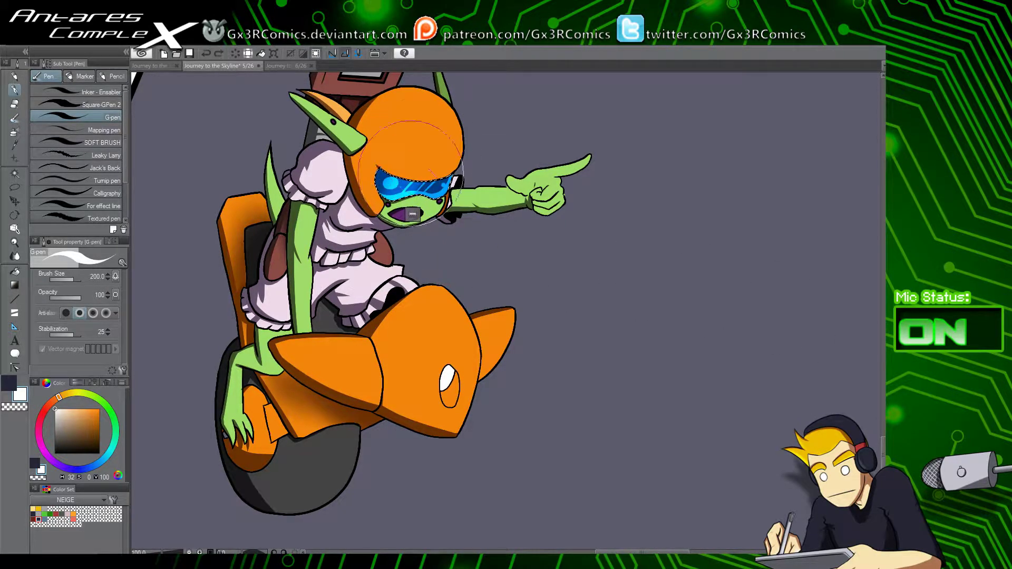
{"action": "mouse_move", "coordinate": [411, 174]}
{"action": "left_mouse_down"}
{"action": "mouse_move", "coordinate": [396, 227]}
{"action": "mouse_move", "coordinate": [375, 243]}
{"action": "left_mouse_up"}
{"action": "left_click_drag", "start_coordinate": [417, 168], "coordinate": [372, 273]}
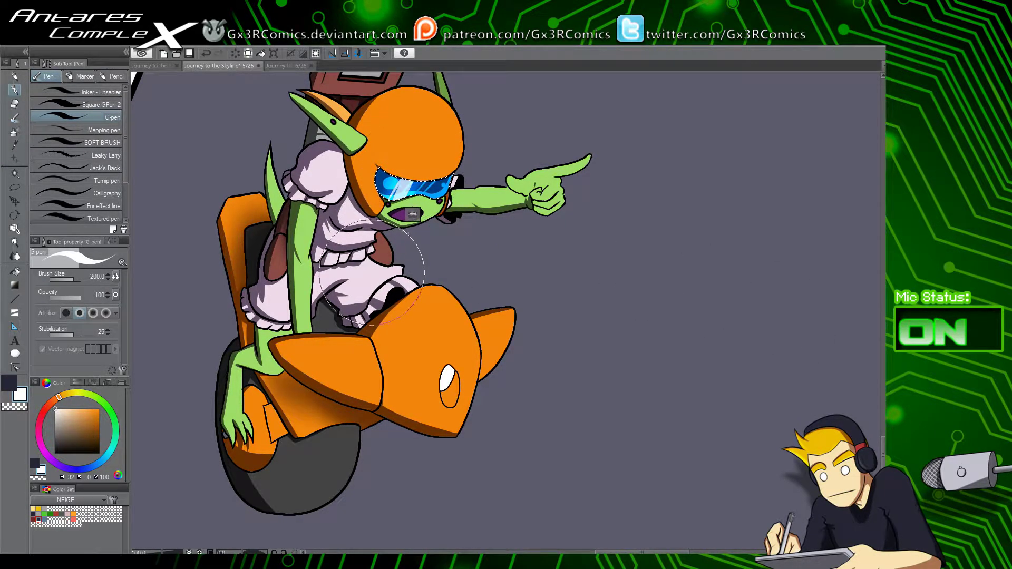
Step: Select the small orange strip beside the bike's wheel arm, shade it with the G-pen, and clear the selection
{"action": "left_click_drag", "start_coordinate": [380, 470], "coordinate": [422, 406]}
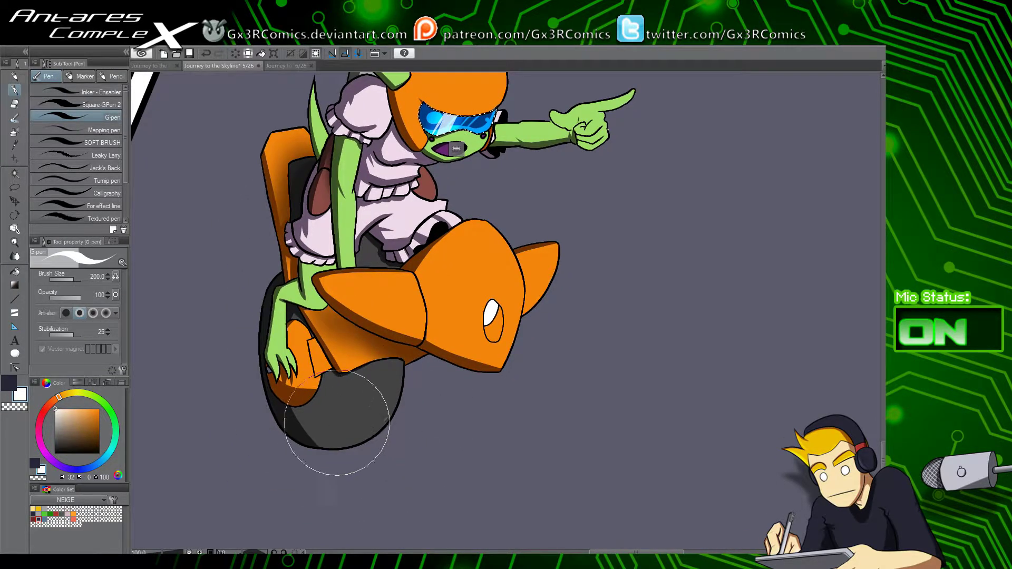
{"action": "key", "text": "w"}
{"action": "key", "text": "x"}
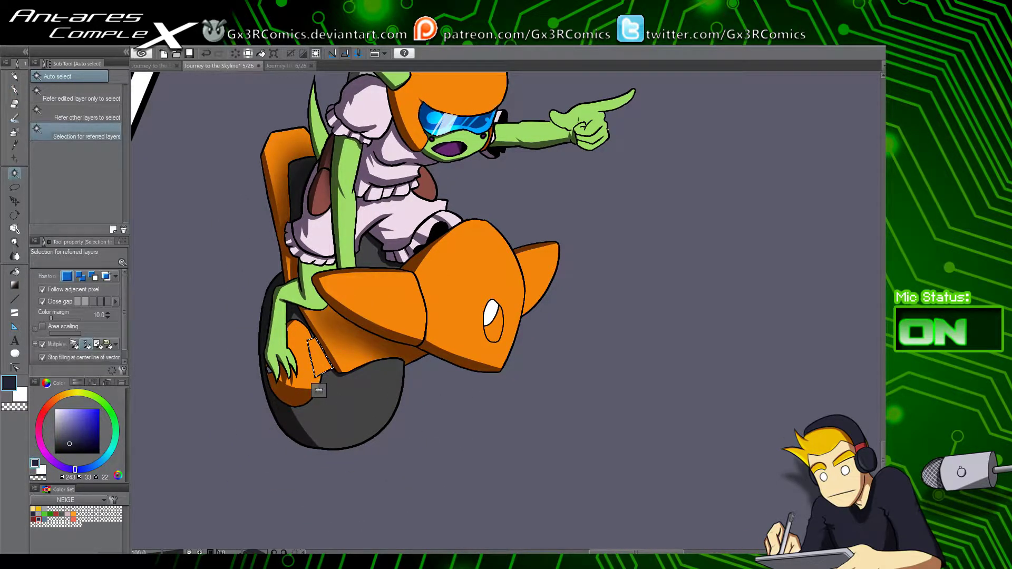
{"action": "key", "text": "p"}
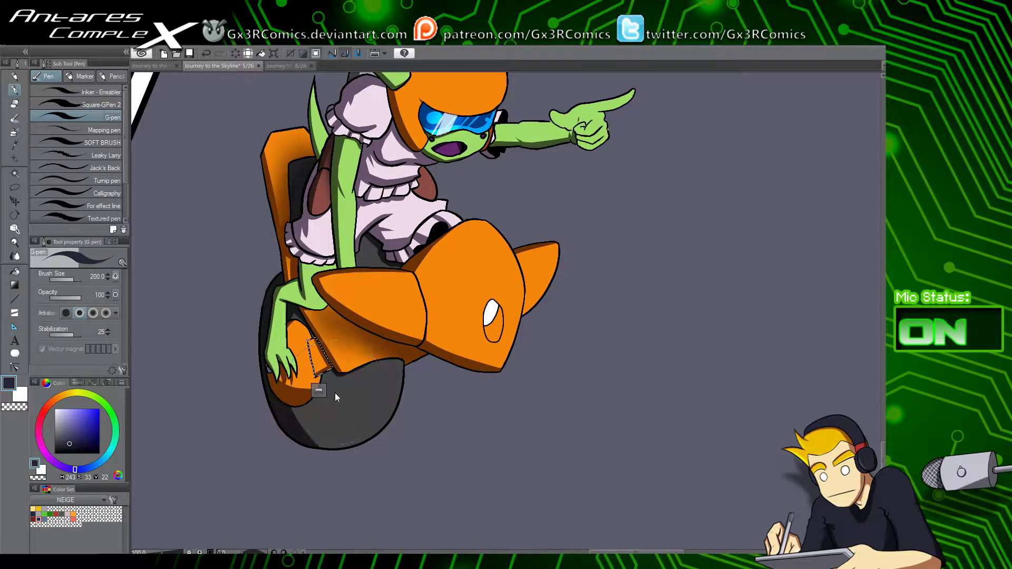
{"action": "key", "text": "ctrl+d"}
{"action": "left_click_drag", "start_coordinate": [448, 343], "coordinate": [374, 372]}
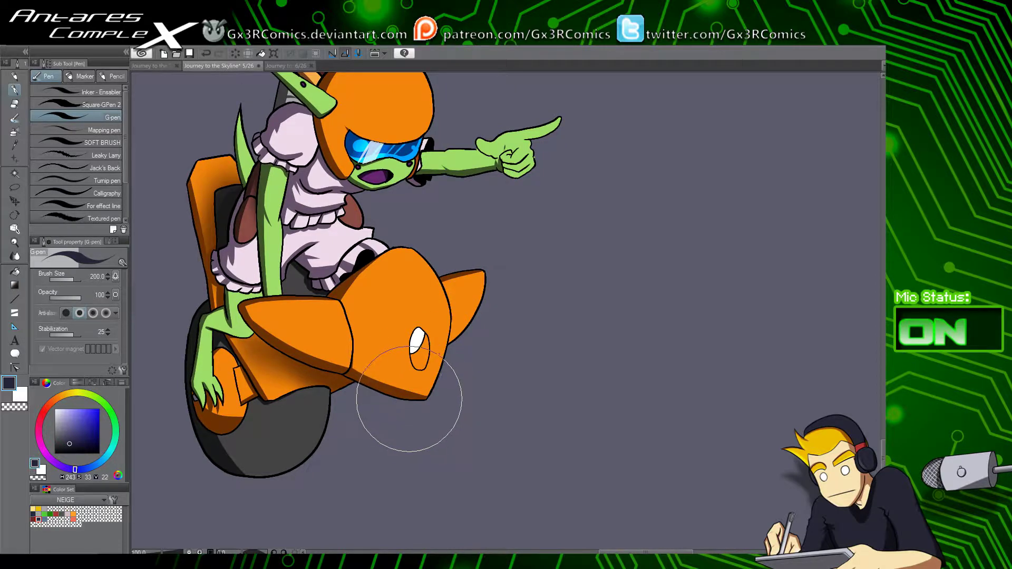
Step: Select the pointing goblin's panel background and dab a white glow over the bike's headlight with the Soft airbrush at size 500
{"action": "scroll", "coordinate": [407, 411], "scroll_direction": "down", "scroll_amount": 2}
{"action": "key", "text": "x"}
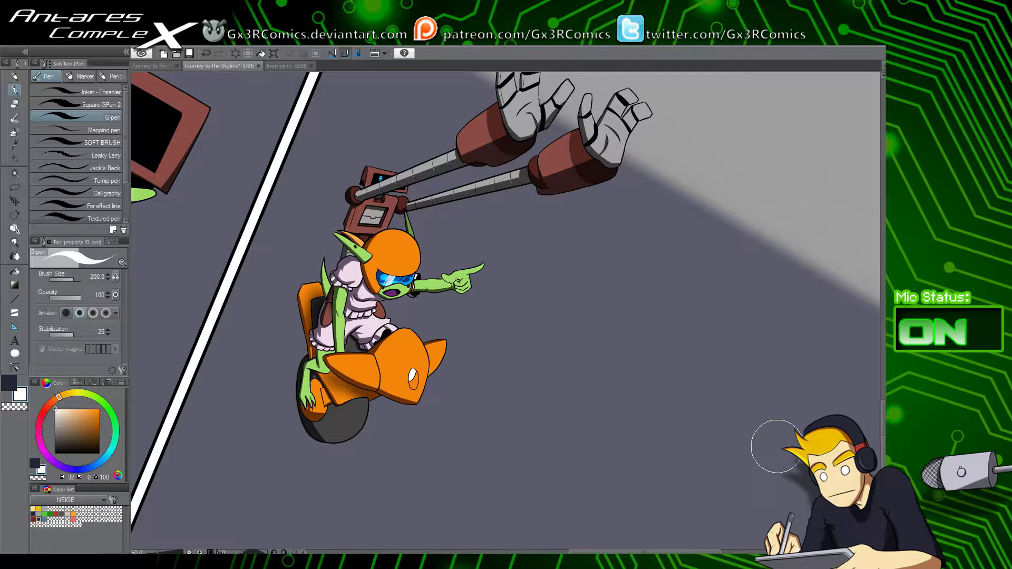
{"action": "left_click_drag", "start_coordinate": [425, 326], "coordinate": [440, 278]}
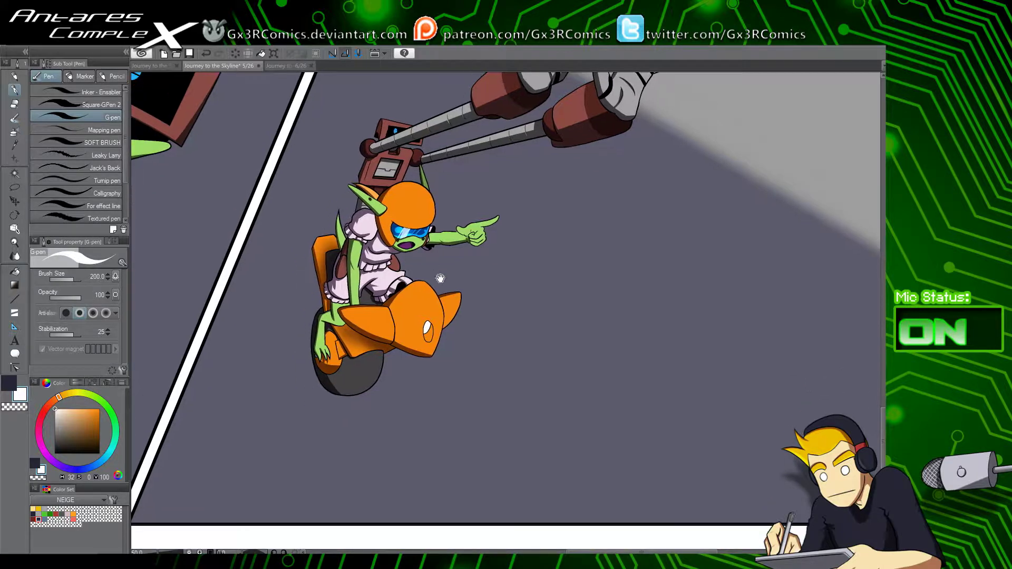
{"action": "key", "text": "w"}
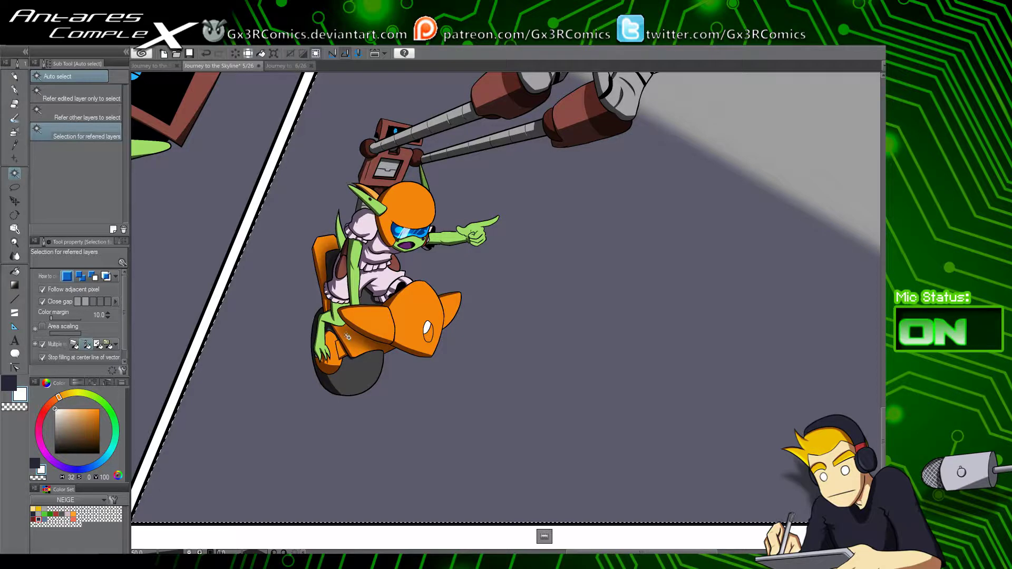
{"action": "key", "text": "b"}
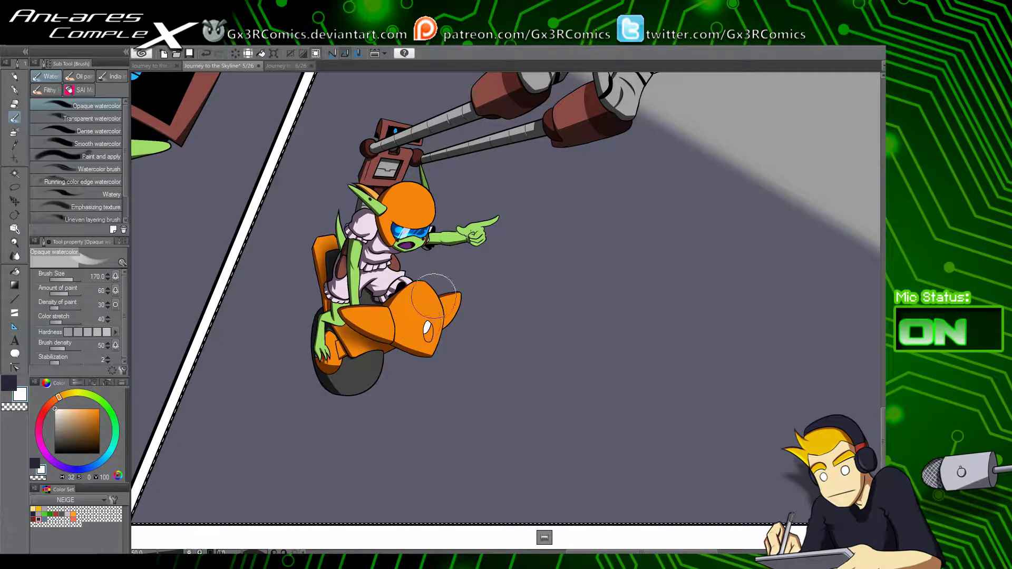
{"action": "key", "text": "b"}
{"action": "left_click", "coordinate": [428, 329]}
{"action": "key", "text": "bracketright"}
{"action": "key", "text": "bracketright"}
{"action": "key", "text": "bracketright"}
{"action": "key", "text": "bracketright"}
{"action": "key", "text": "bracketright"}
{"action": "key", "text": "bracketright"}
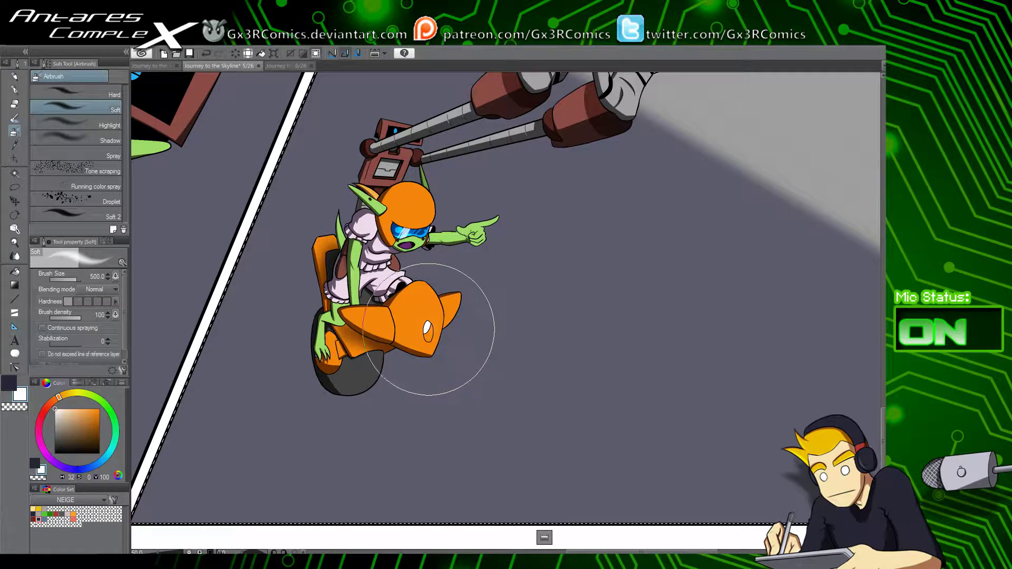
{"action": "left_click", "coordinate": [429, 332]}
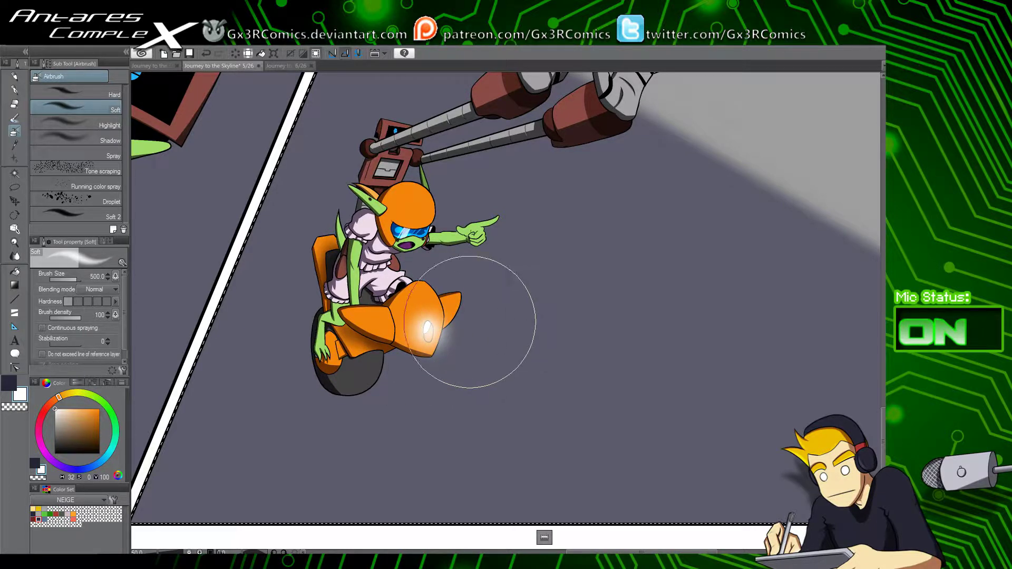
Step: Airbrush a thin white flare streak diagonally across the headlight, redoing it until it sits right
{"action": "left_click_drag", "start_coordinate": [311, 367], "coordinate": [549, 297]}
{"action": "key", "text": "ctrl+z"}
{"action": "left_click_drag", "start_coordinate": [309, 366], "coordinate": [530, 301]}
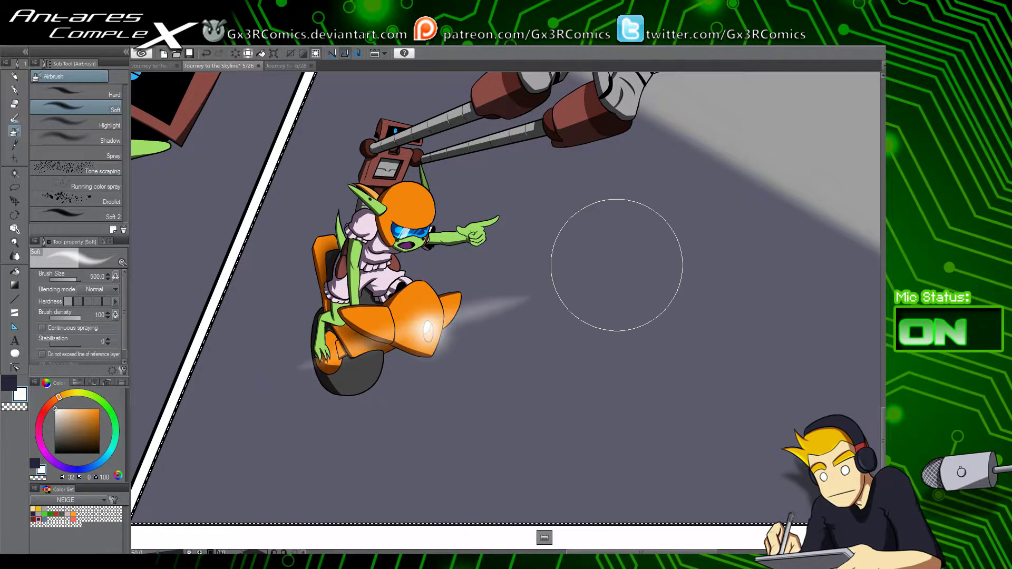
{"action": "key", "text": "ctrl+z"}
{"action": "left_click_drag", "start_coordinate": [299, 372], "coordinate": [503, 309]}
Step: Airbrush fanned white light rays from the headlight down to the panel's lower border, using size 500 and then 800
{"action": "left_click_drag", "start_coordinate": [464, 385], "coordinate": [380, 309]}
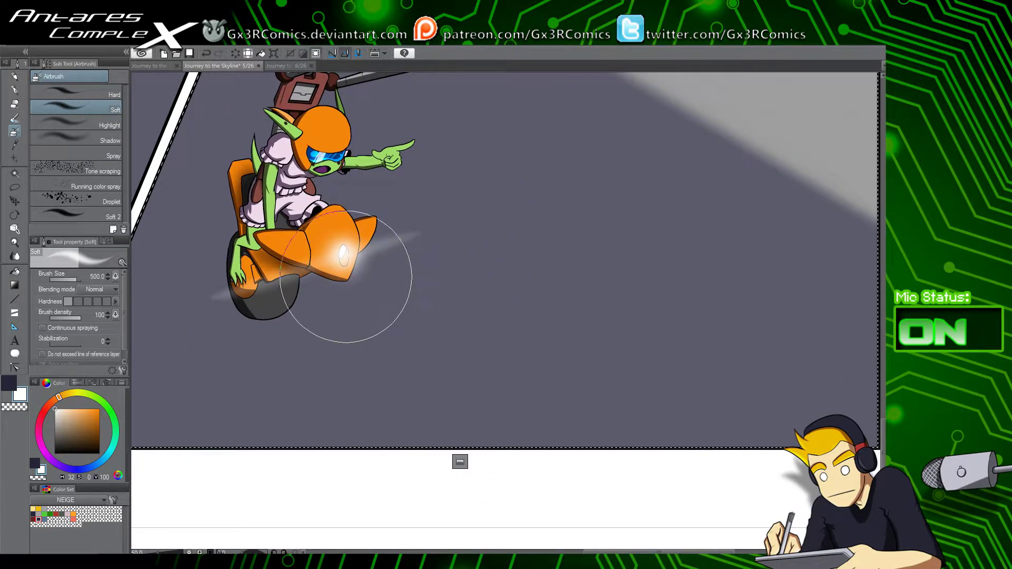
{"action": "left_click_drag", "start_coordinate": [347, 255], "coordinate": [371, 524]}
{"action": "key", "text": "ctrl+z"}
{"action": "mouse_move", "coordinate": [344, 261]}
{"action": "left_mouse_down"}
{"action": "mouse_move", "coordinate": [370, 503]}
{"action": "mouse_move", "coordinate": [476, 411]}
{"action": "mouse_move", "coordinate": [525, 472]}
{"action": "mouse_move", "coordinate": [353, 282]}
{"action": "mouse_move", "coordinate": [359, 290]}
{"action": "mouse_move", "coordinate": [345, 252]}
{"action": "mouse_move", "coordinate": [580, 437]}
{"action": "left_mouse_up"}
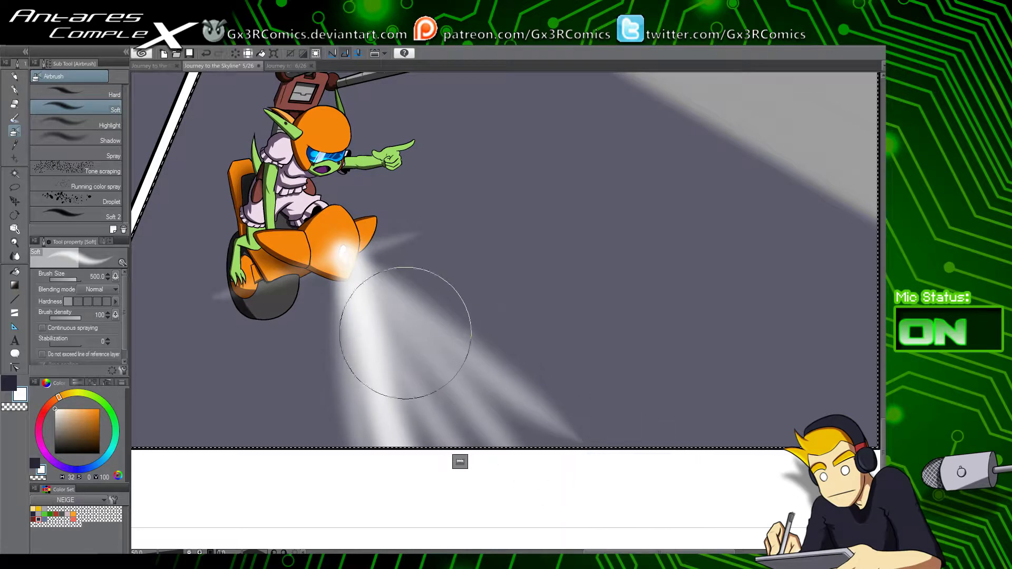
{"action": "key", "text": "ctrl+z"}
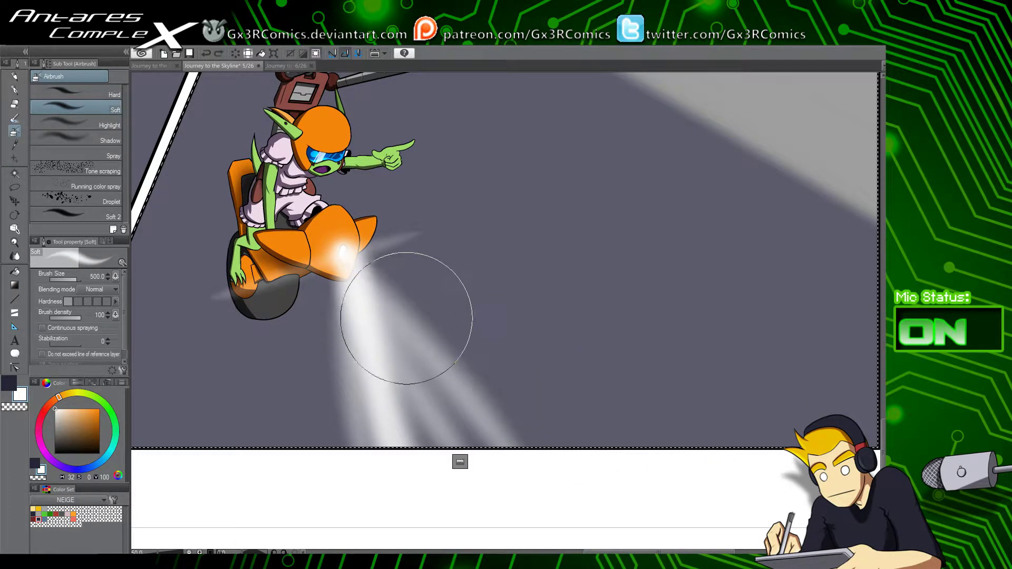
{"action": "key", "text": "bracketright"}
{"action": "key", "text": "bracketright"}
{"action": "key", "text": "bracketright"}
{"action": "left_click_drag", "start_coordinate": [339, 241], "coordinate": [655, 524]}
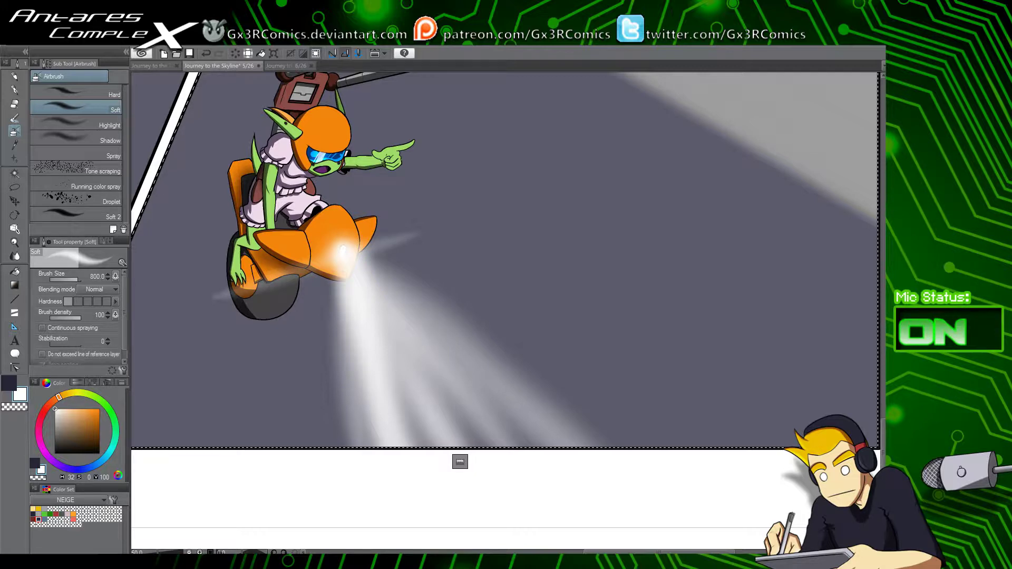
Step: Pick a yellow-orange and airbrush it at size 800 over both ends of the headlight's flare streak
{"action": "key", "text": "x"}
{"action": "left_click", "coordinate": [58, 399]}
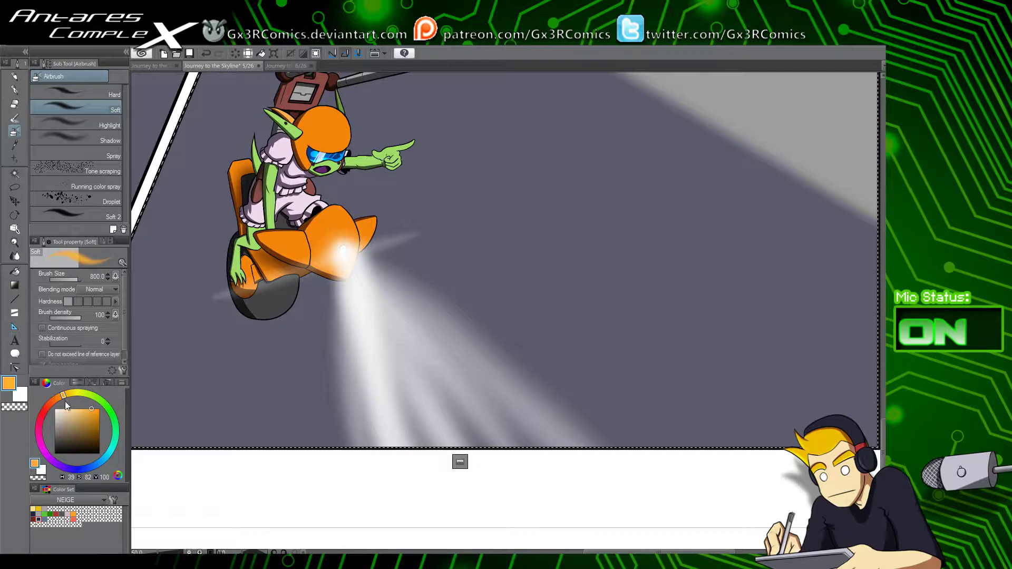
{"action": "left_click_drag", "start_coordinate": [368, 271], "coordinate": [406, 230]}
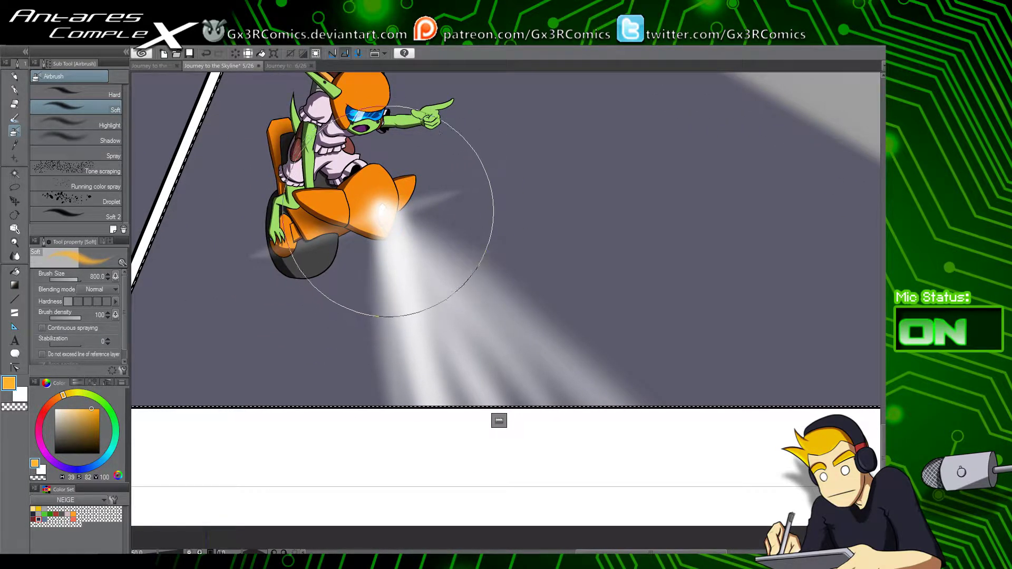
{"action": "left_click_drag", "start_coordinate": [238, 257], "coordinate": [488, 167]}
{"action": "key", "text": "ctrl+z"}
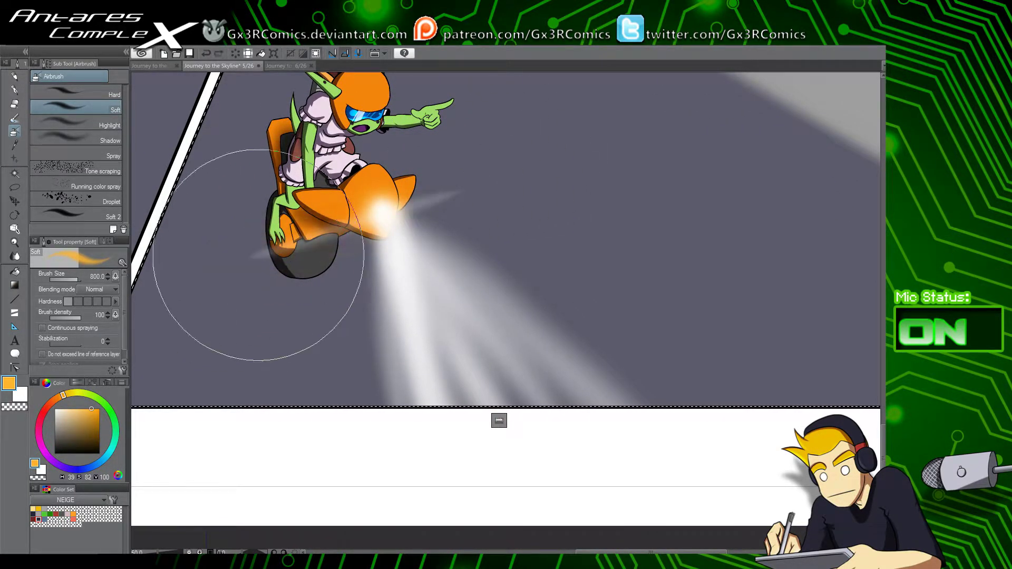
{"action": "left_click_drag", "start_coordinate": [305, 240], "coordinate": [232, 269]}
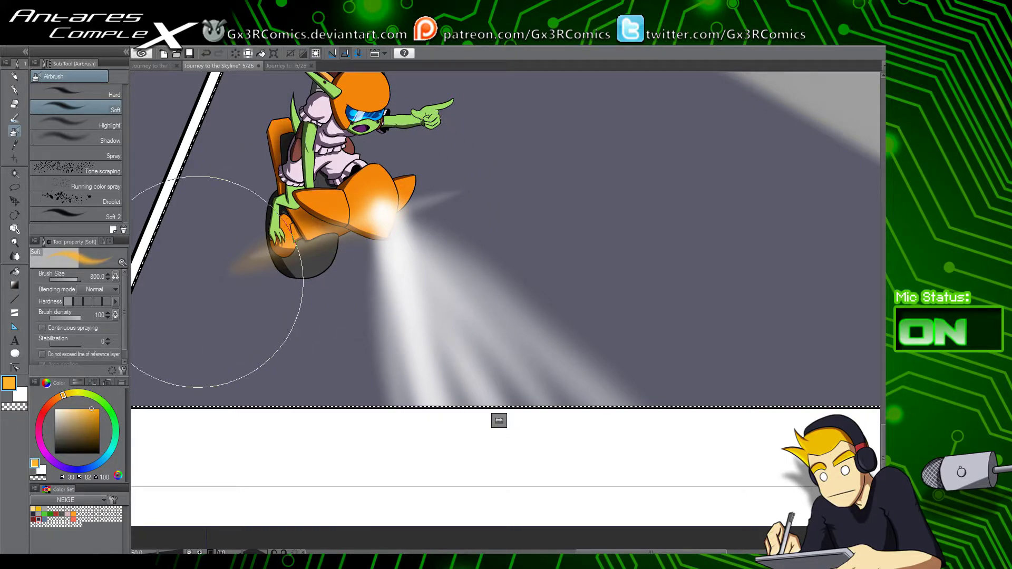
{"action": "left_click_drag", "start_coordinate": [372, 215], "coordinate": [519, 176]}
Step: Airbrush a yellow-orange glow along the outer edges and between the white rays of the headlight beam
{"action": "left_click_drag", "start_coordinate": [373, 226], "coordinate": [394, 382]}
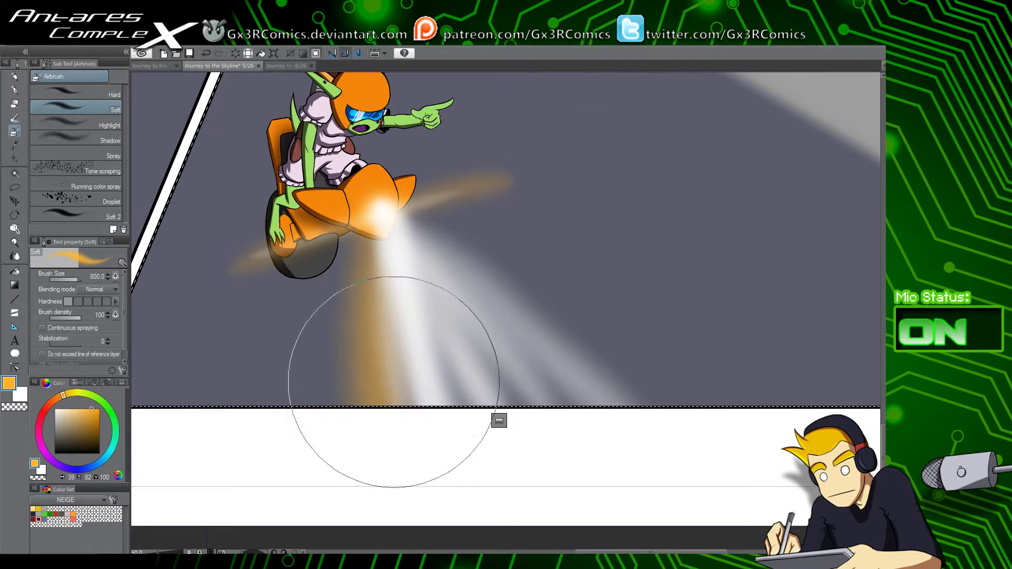
{"action": "left_click_drag", "start_coordinate": [398, 229], "coordinate": [650, 435]}
{"action": "mouse_move", "coordinate": [436, 437]}
{"action": "left_mouse_down"}
{"action": "mouse_move", "coordinate": [413, 301]}
{"action": "mouse_move", "coordinate": [522, 422]}
{"action": "left_mouse_up"}
{"action": "left_click_drag", "start_coordinate": [411, 251], "coordinate": [545, 390]}
{"action": "left_click_drag", "start_coordinate": [409, 219], "coordinate": [506, 164]}
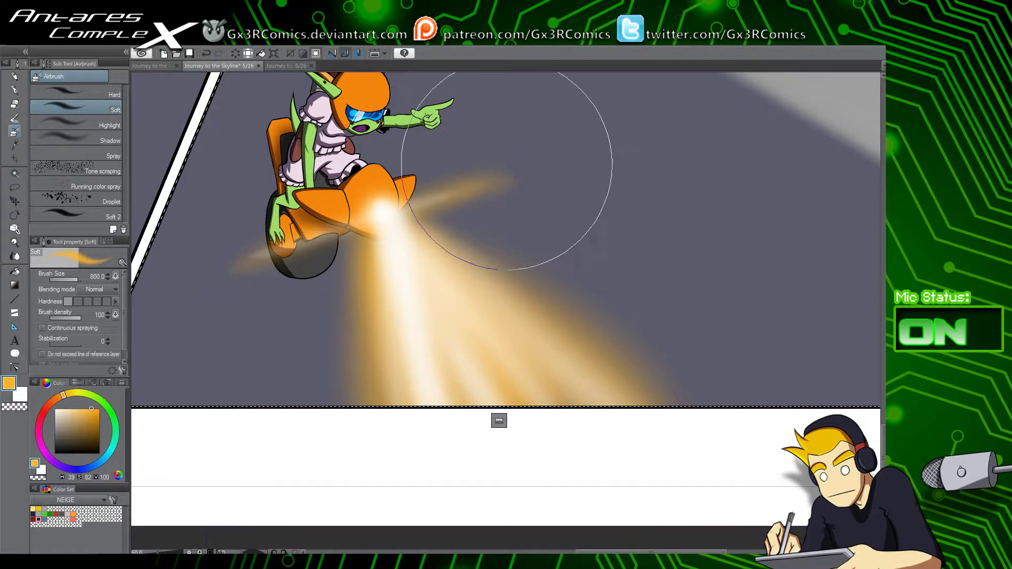
{"action": "left_click_drag", "start_coordinate": [365, 208], "coordinate": [519, 169]}
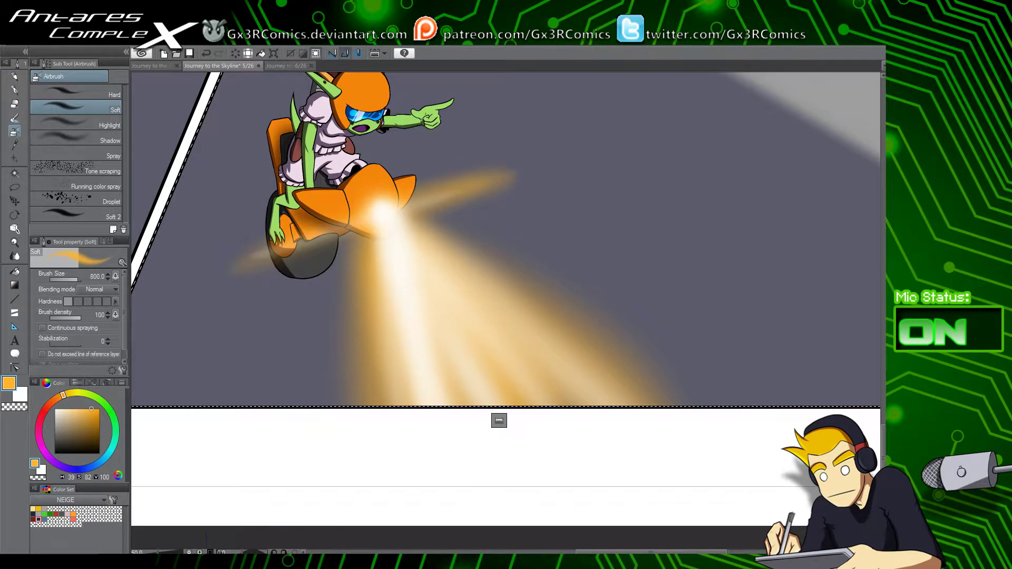
{"action": "key", "text": "ctrl+z"}
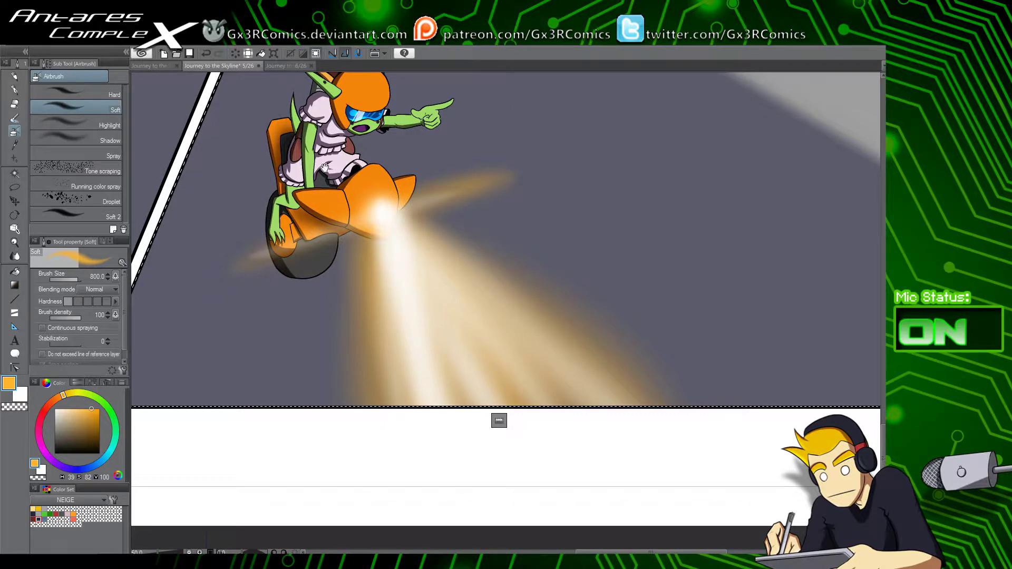
Step: Select the street panel with the running robot and airbrush a small yellow-orange glow at the tip of the bike's nose
{"action": "mouse_move", "coordinate": [207, 291]}
{"action": "left_mouse_down"}
{"action": "mouse_move", "coordinate": [630, 298]}
{"action": "mouse_move", "coordinate": [716, 316]}
{"action": "left_mouse_up"}
{"action": "left_click_drag", "start_coordinate": [351, 128], "coordinate": [411, 364]}
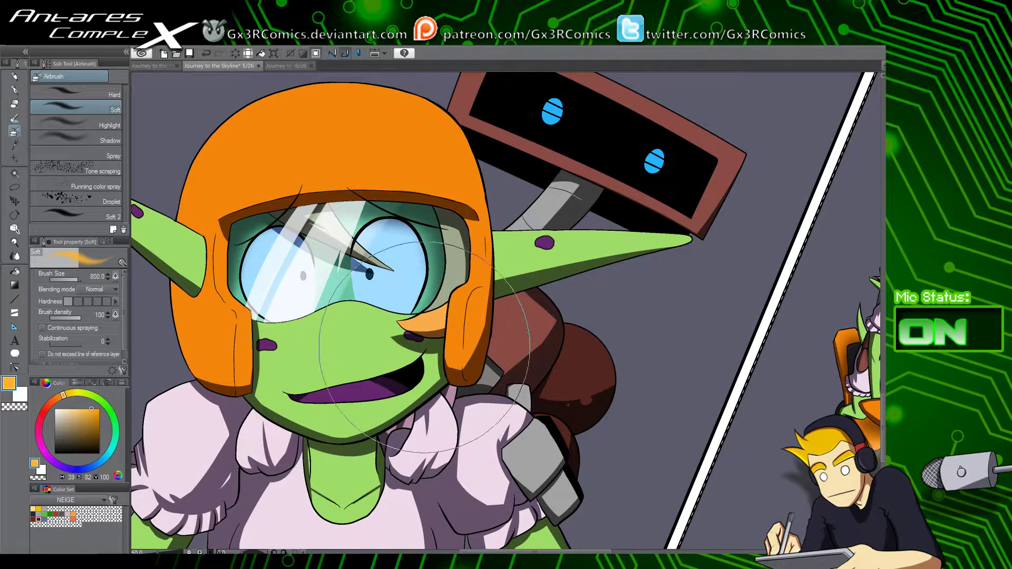
{"action": "scroll", "coordinate": [423, 350], "scroll_direction": "down", "scroll_amount": 4}
{"action": "left_click_drag", "start_coordinate": [390, 267], "coordinate": [347, 522]}
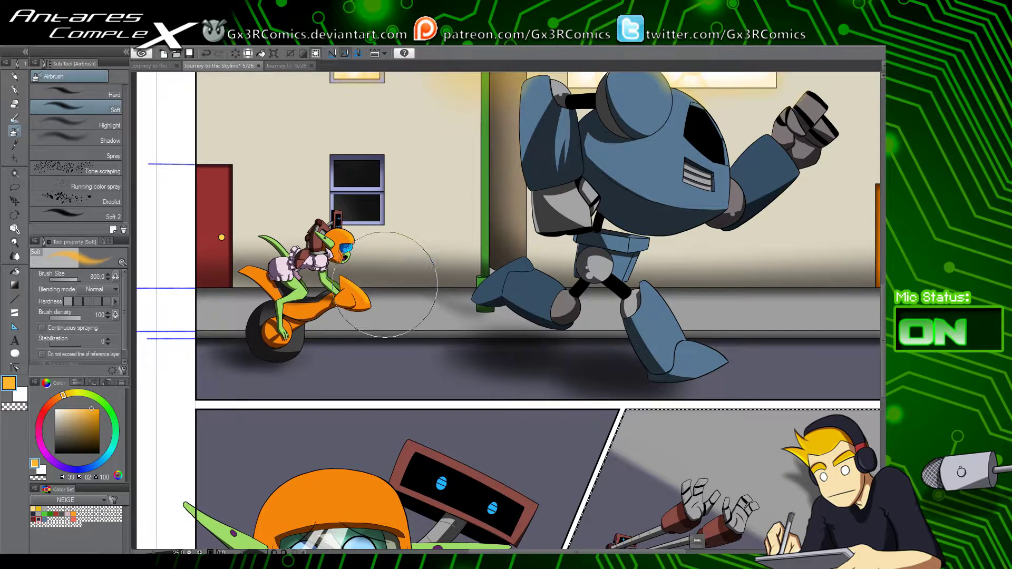
{"action": "key", "text": "w"}
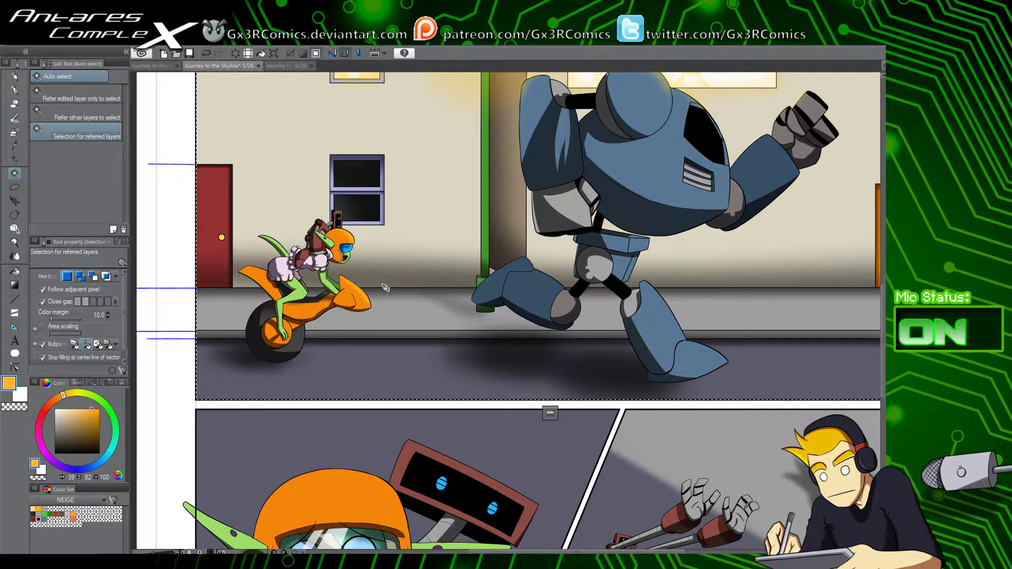
{"action": "scroll", "coordinate": [379, 285], "scroll_direction": "up", "scroll_amount": 1}
{"action": "key", "text": "b"}
{"action": "key", "text": "b"}
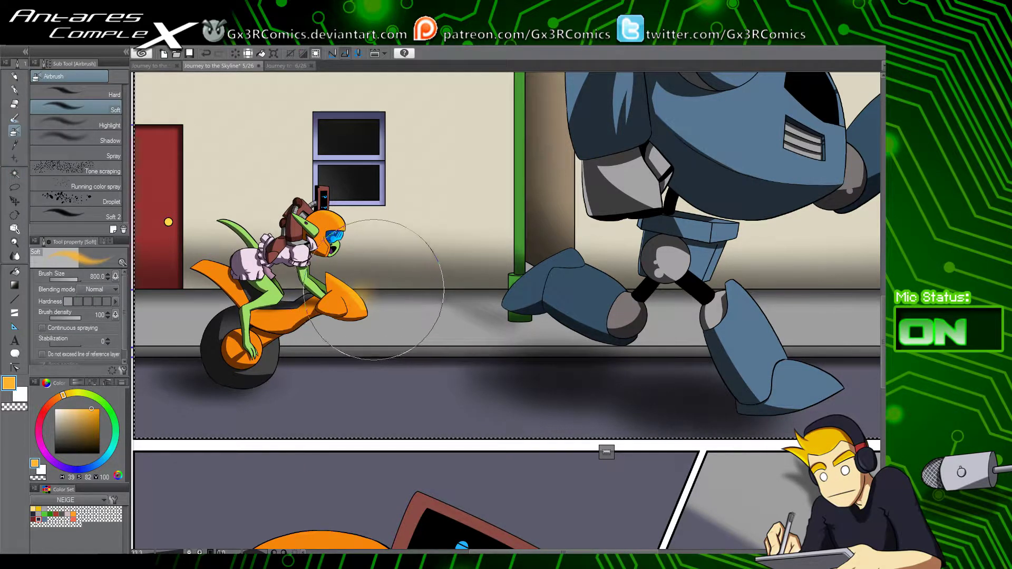
{"action": "mouse_move", "coordinate": [360, 297]}
{"action": "left_mouse_down"}
{"action": "mouse_move", "coordinate": [288, 293]}
{"action": "mouse_move", "coordinate": [369, 309]}
{"action": "left_mouse_up"}
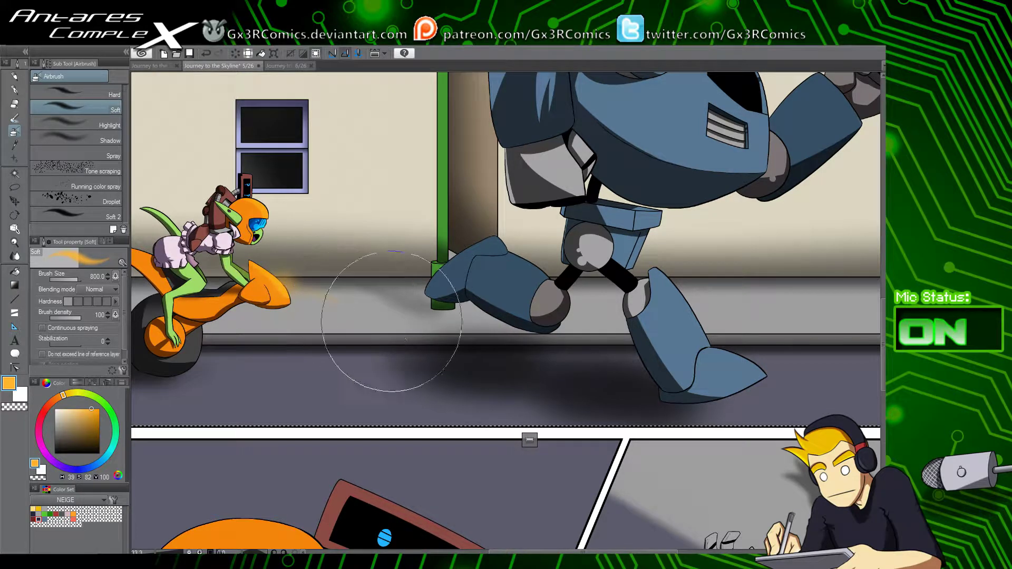
Step: Airbrush a wide yellow-orange headlight beam from the bike's nose across the robot's legs, enlarging the brush from 800 to 1500
{"action": "left_click_drag", "start_coordinate": [289, 284], "coordinate": [487, 419]}
{"action": "key", "text": "ctrl+z"}
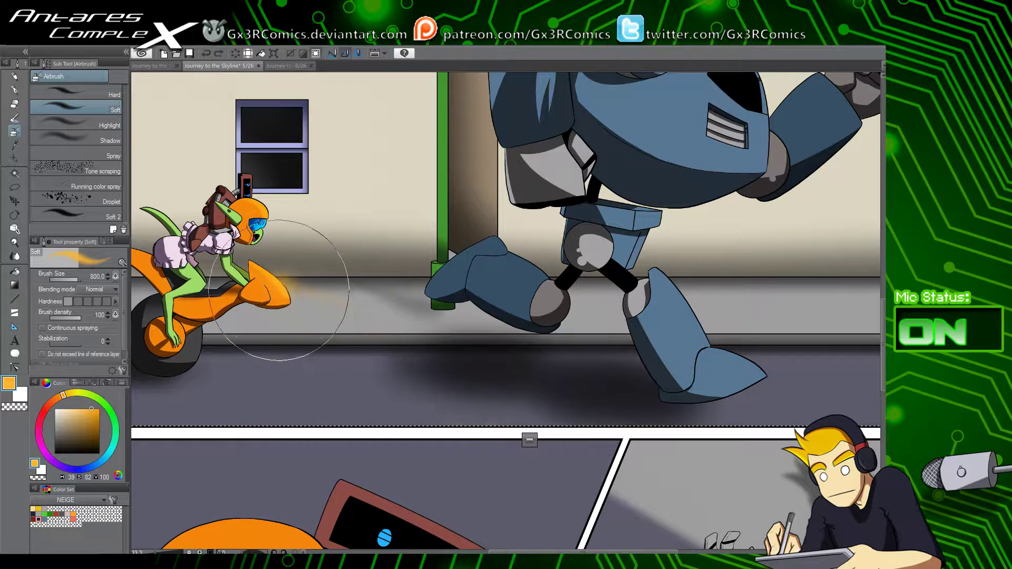
{"action": "left_click_drag", "start_coordinate": [280, 283], "coordinate": [562, 389]}
{"action": "key", "text": "]"}
{"action": "key", "text": "]"}
{"action": "key", "text": "]"}
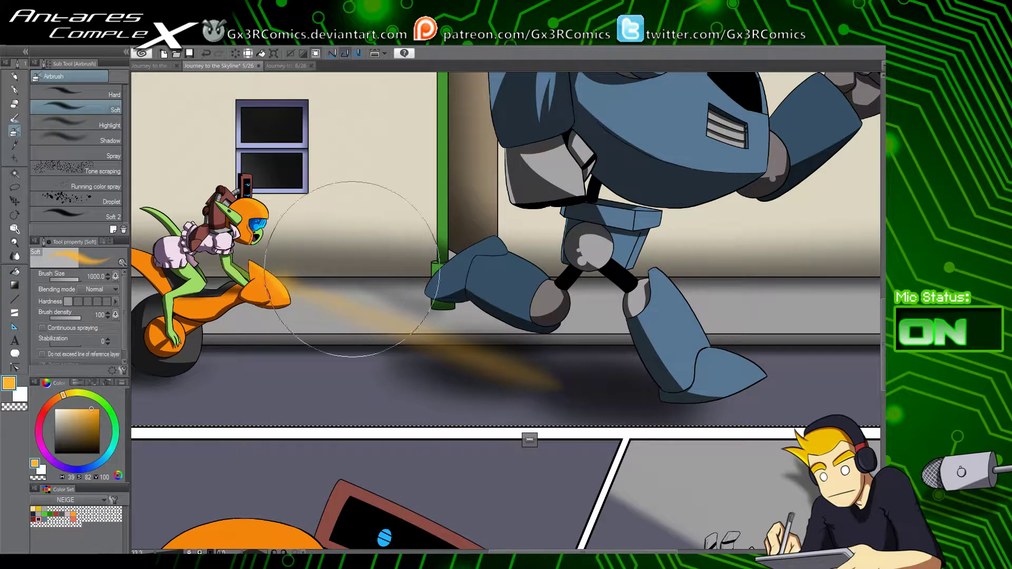
{"action": "left_click_drag", "start_coordinate": [316, 284], "coordinate": [728, 256]}
{"action": "left_click_drag", "start_coordinate": [302, 298], "coordinate": [690, 383]}
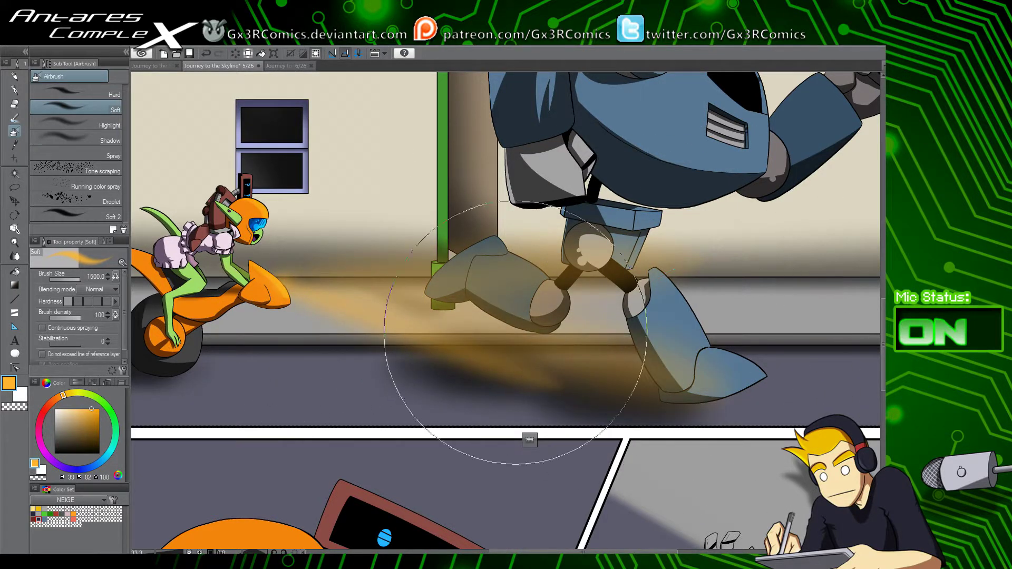
{"action": "left_click_drag", "start_coordinate": [301, 279], "coordinate": [749, 243]}
{"action": "mouse_move", "coordinate": [343, 256]}
{"action": "left_mouse_down"}
{"action": "mouse_move", "coordinate": [463, 350]}
{"action": "mouse_move", "coordinate": [436, 323]}
{"action": "mouse_move", "coordinate": [655, 334]}
{"action": "mouse_move", "coordinate": [324, 274]}
{"action": "left_mouse_up"}
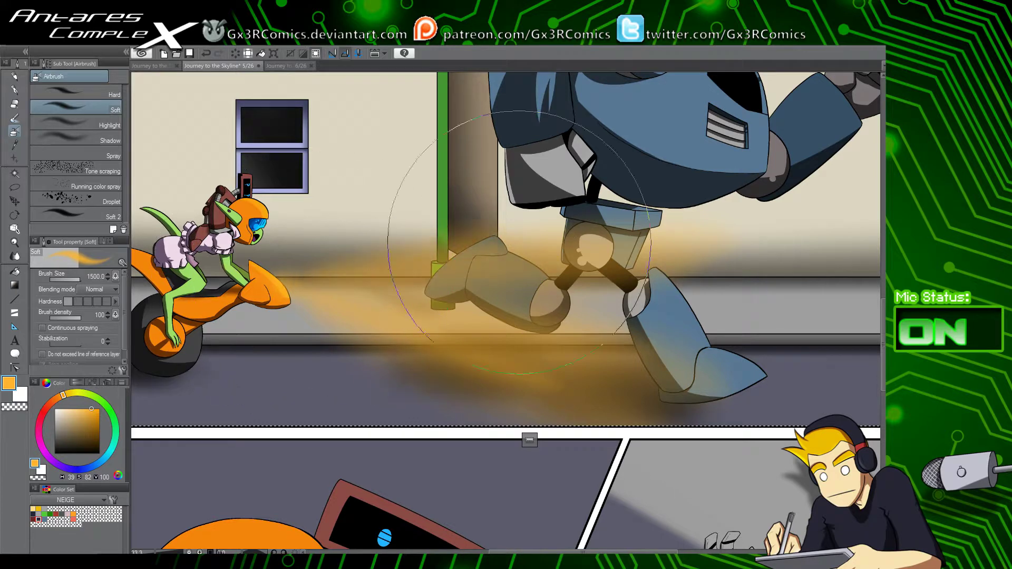
Step: Airbrush soft white light rays through the headlight beam, from the bike's nose toward the running robot's legs
{"action": "left_click_drag", "start_coordinate": [715, 329], "coordinate": [582, 340]}
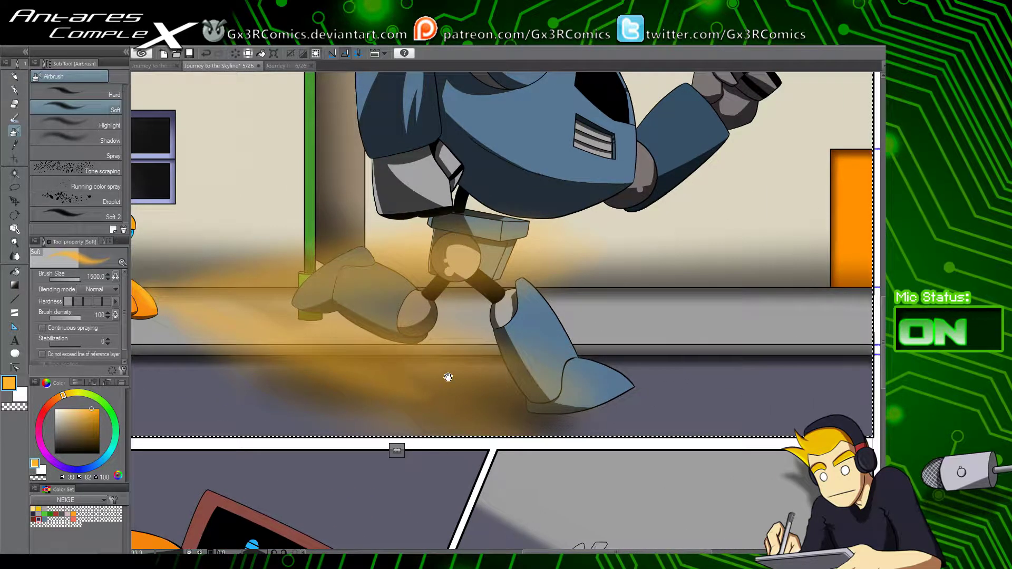
{"action": "left_click_drag", "start_coordinate": [449, 377], "coordinate": [529, 409]}
{"action": "key", "text": "ctrl+z"}
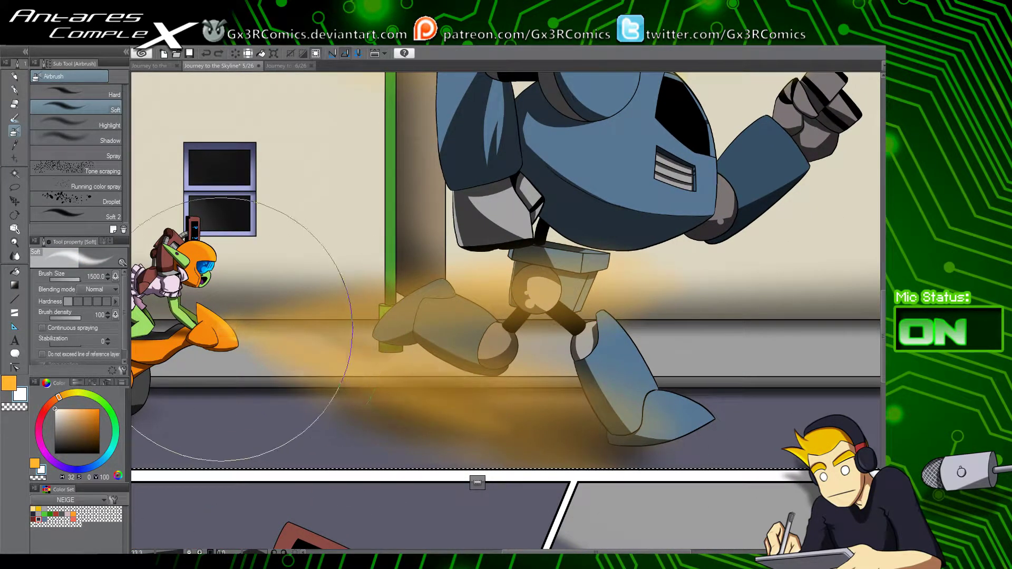
{"action": "left_click_drag", "start_coordinate": [224, 329], "coordinate": [491, 401]}
{"action": "left_click_drag", "start_coordinate": [237, 326], "coordinate": [531, 354]}
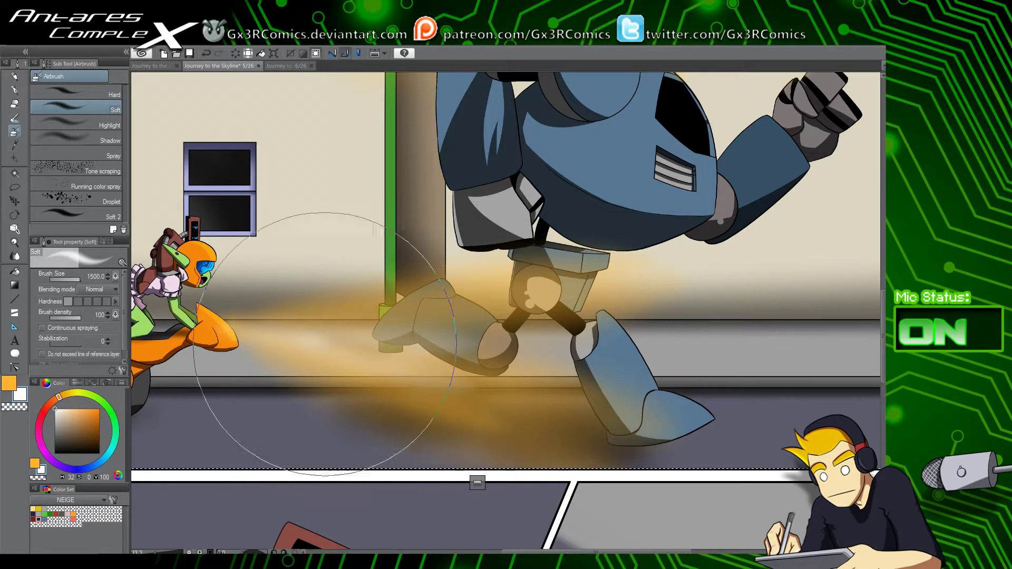
{"action": "left_click_drag", "start_coordinate": [330, 343], "coordinate": [598, 393]}
{"action": "mouse_move", "coordinate": [327, 340]}
{"action": "left_mouse_down"}
{"action": "mouse_move", "coordinate": [653, 387]}
{"action": "mouse_move", "coordinate": [250, 337]}
{"action": "mouse_move", "coordinate": [686, 190]}
{"action": "mouse_move", "coordinate": [377, 300]}
{"action": "left_mouse_up"}
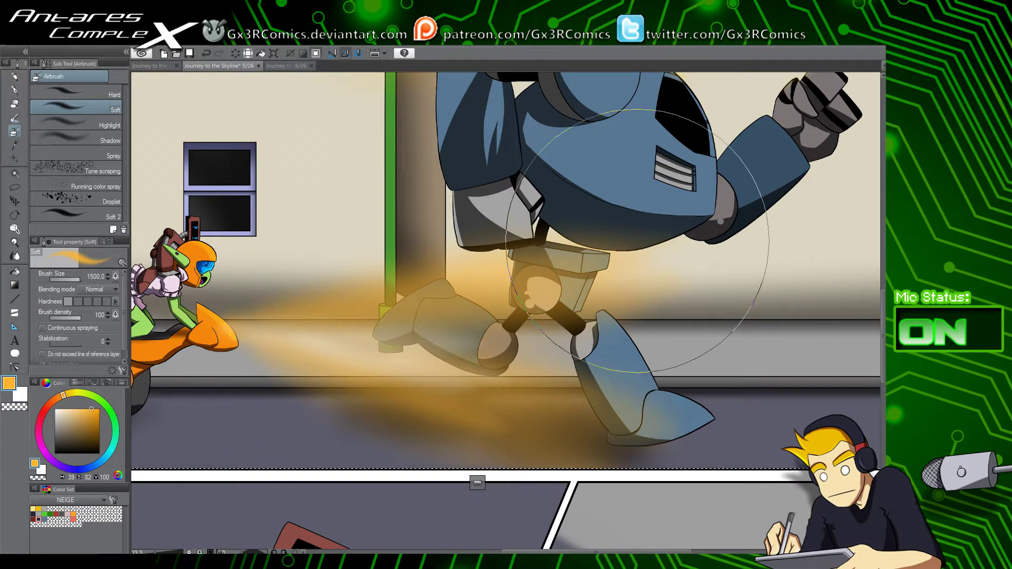
Step: Extend the headlight beam upward with a yellow-orange airbrush stroke from the bike's nose to the underside of the robot's body
{"action": "left_click_drag", "start_coordinate": [255, 289], "coordinate": [687, 212]}
{"action": "key", "text": "ctrl+z"}
{"action": "key", "text": "ctrl+y"}
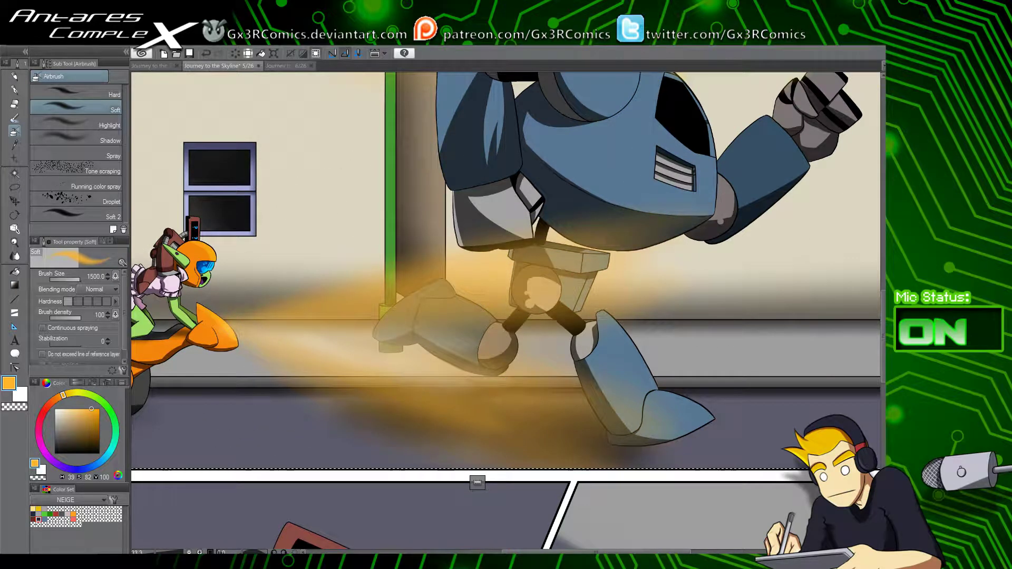
Step: Airbrush a soft white ray along the upper part of the beam, from the bike's nose toward the robot's hip
{"action": "key", "text": "x"}
{"action": "left_click_drag", "start_coordinate": [287, 313], "coordinate": [632, 235]}
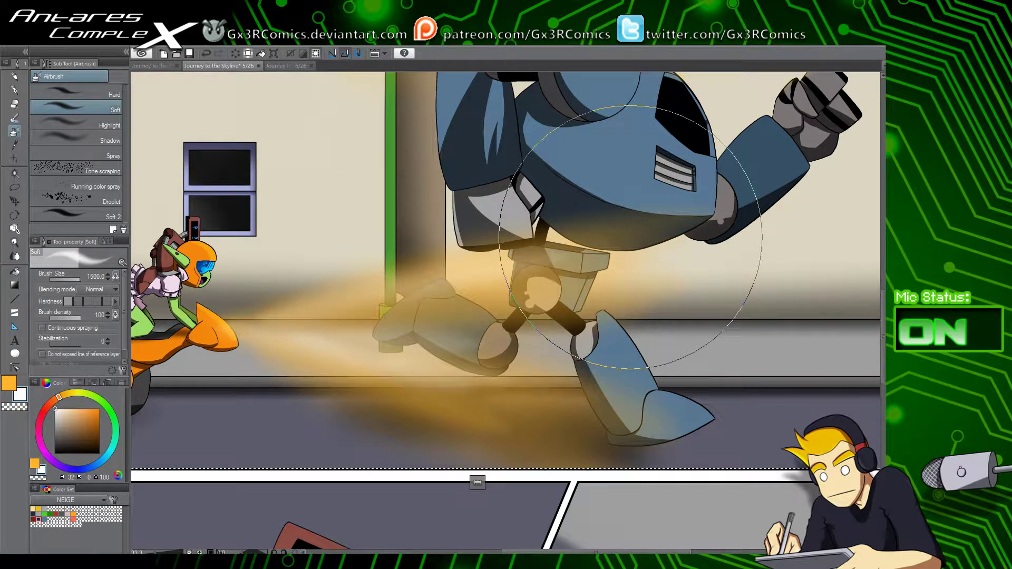
{"action": "key", "text": "ctrl+z"}
{"action": "left_click_drag", "start_coordinate": [289, 314], "coordinate": [614, 244]}
{"action": "mouse_move", "coordinate": [338, 287]}
{"action": "left_mouse_down"}
{"action": "mouse_move", "coordinate": [330, 293]}
{"action": "mouse_move", "coordinate": [438, 445]}
{"action": "mouse_move", "coordinate": [447, 309]}
{"action": "left_mouse_up"}
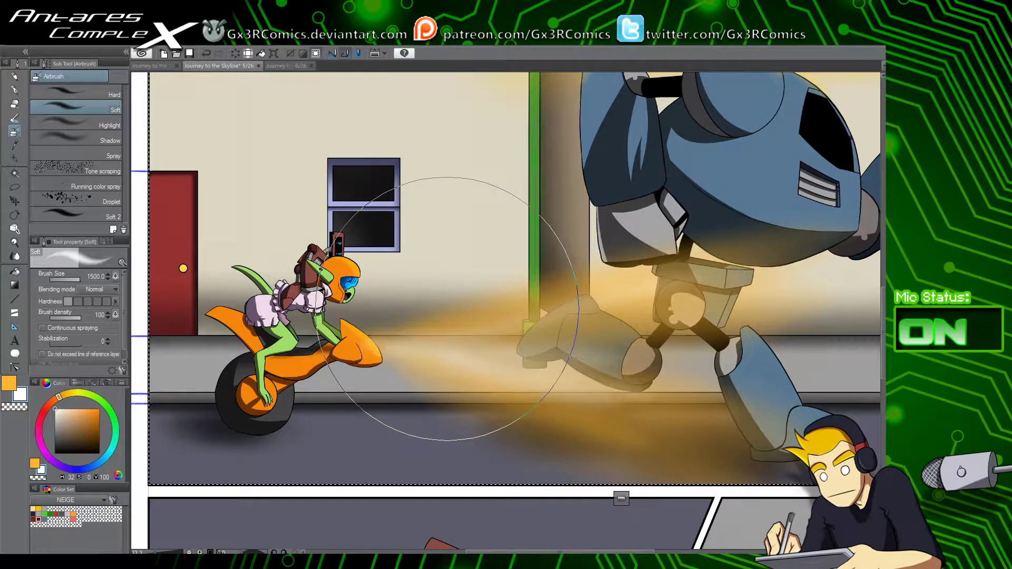
Step: Select the upper panel with the screaming bike rider and airbrush a yellow-orange glow on the bike's headlight at brush size 700
{"action": "left_click_drag", "start_coordinate": [623, 289], "coordinate": [367, 435]}
{"action": "left_click_drag", "start_coordinate": [543, 312], "coordinate": [444, 462]}
{"action": "left_click_drag", "start_coordinate": [454, 411], "coordinate": [548, 375]}
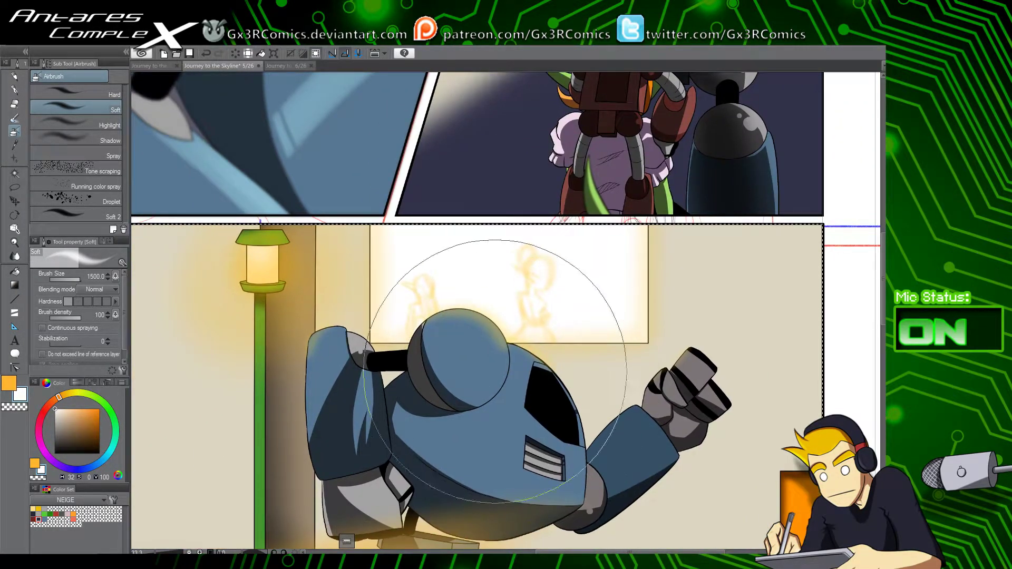
{"action": "mouse_move", "coordinate": [570, 261]}
{"action": "left_mouse_down"}
{"action": "mouse_move", "coordinate": [436, 426]}
{"action": "mouse_move", "coordinate": [437, 535]}
{"action": "left_mouse_up"}
{"action": "left_click_drag", "start_coordinate": [405, 384], "coordinate": [649, 429]}
{"action": "left_click_drag", "start_coordinate": [454, 429], "coordinate": [676, 394]}
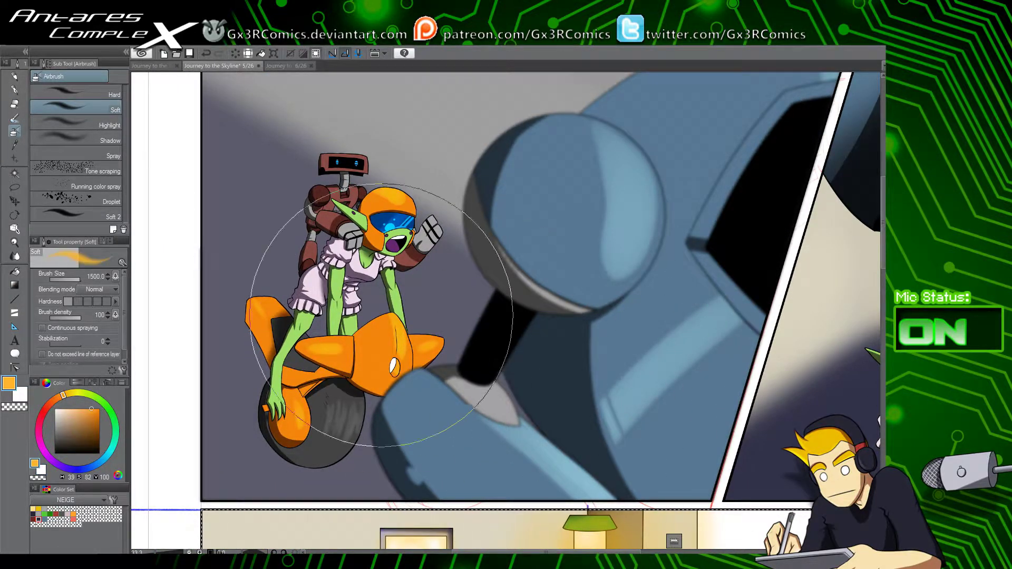
{"action": "key", "text": "w"}
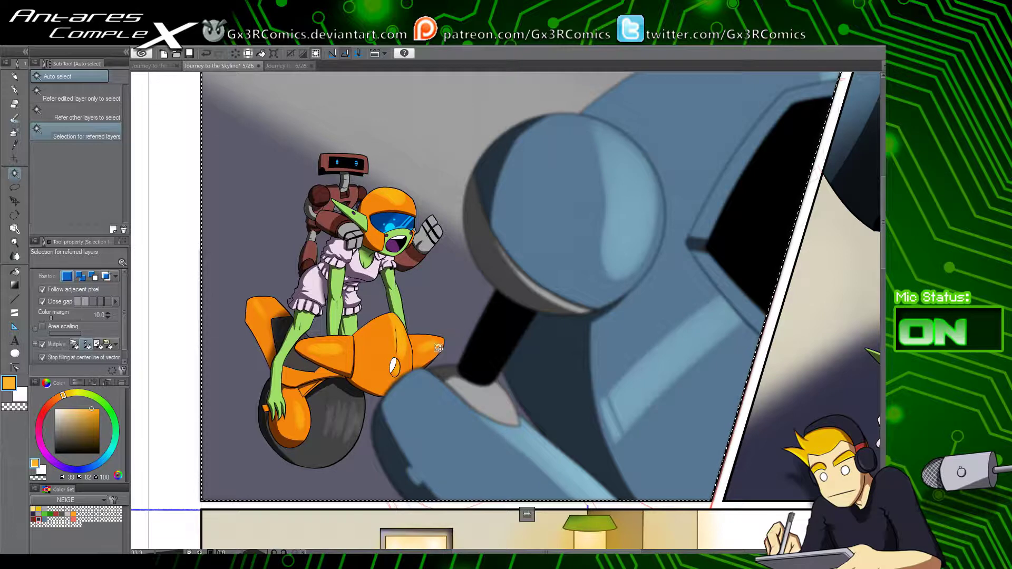
{"action": "key", "text": "b"}
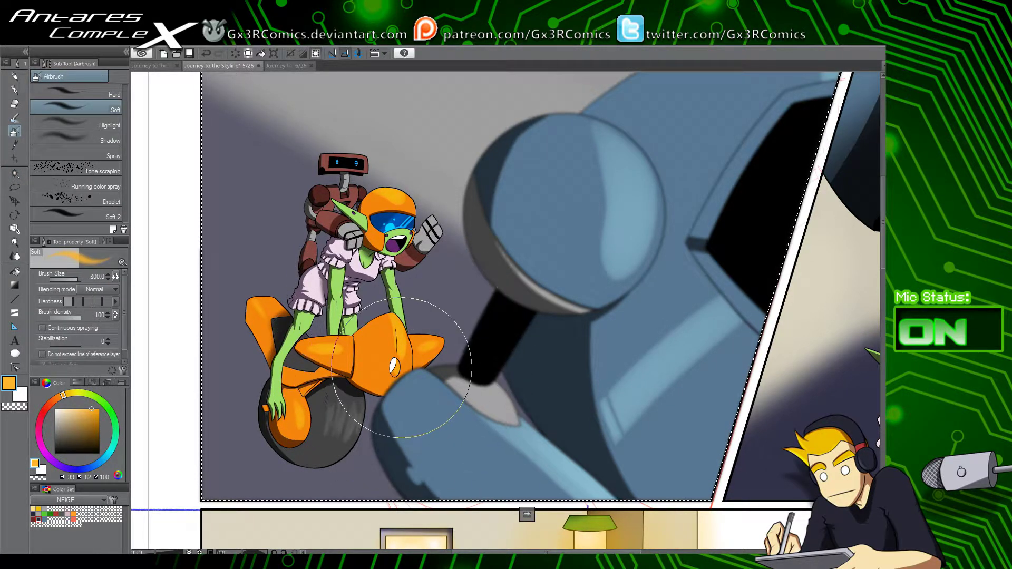
{"action": "key", "text": "bracketleft"}
{"action": "left_click", "coordinate": [398, 367]}
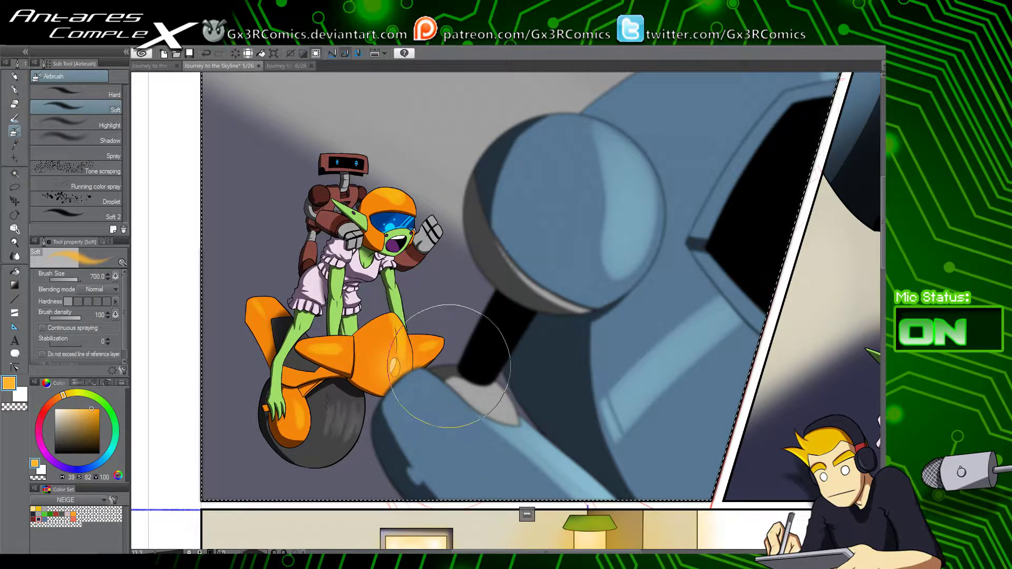
Step: Airbrush a long, slightly slanted yellow-orange flare streak through the bike's headlight, reaching past both sides of the bike
{"action": "left_click_drag", "start_coordinate": [240, 384], "coordinate": [630, 341]}
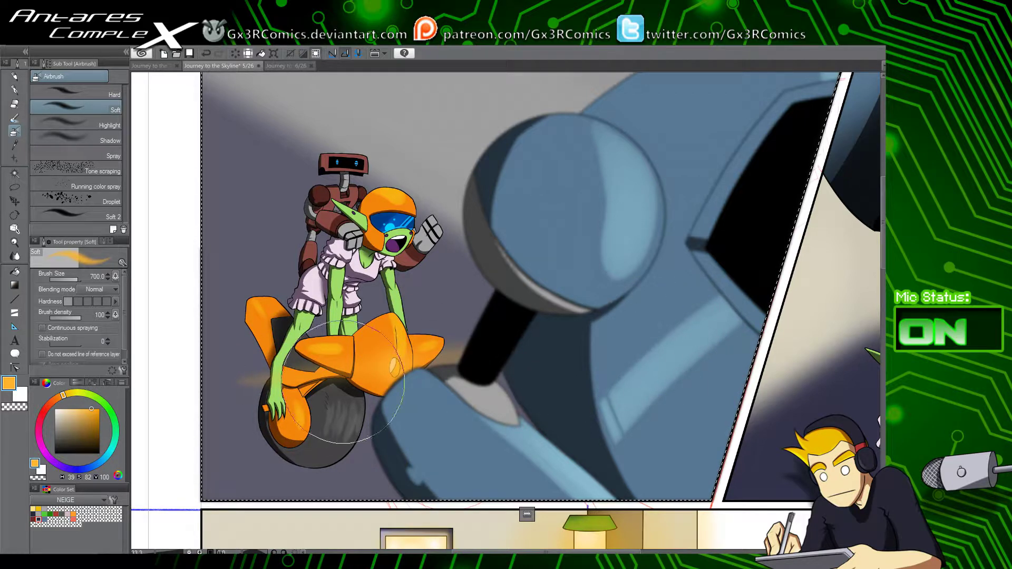
{"action": "key", "text": "ctrl+z"}
{"action": "left_click_drag", "start_coordinate": [211, 390], "coordinate": [648, 335]}
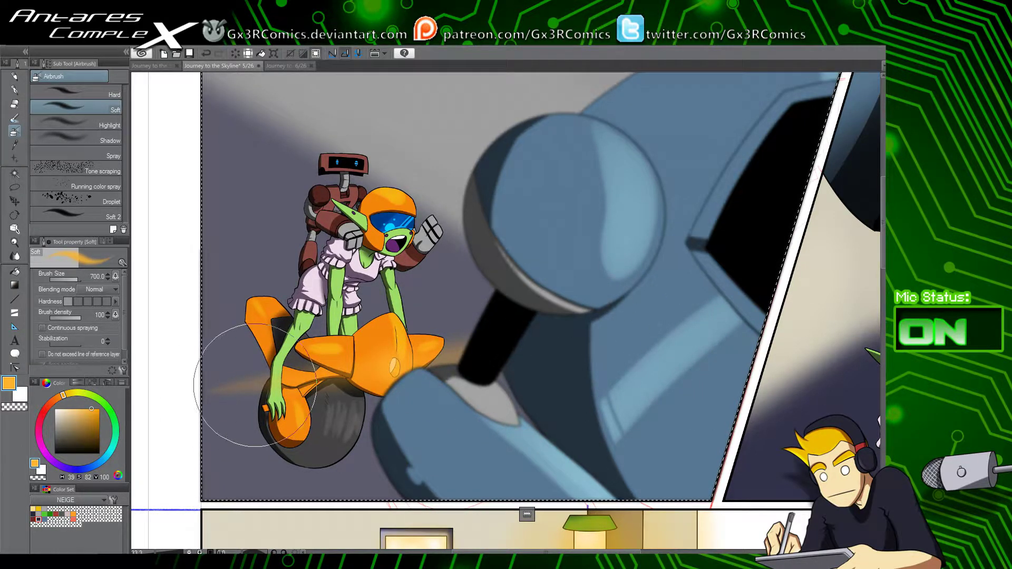
{"action": "left_click_drag", "start_coordinate": [262, 386], "coordinate": [482, 352]}
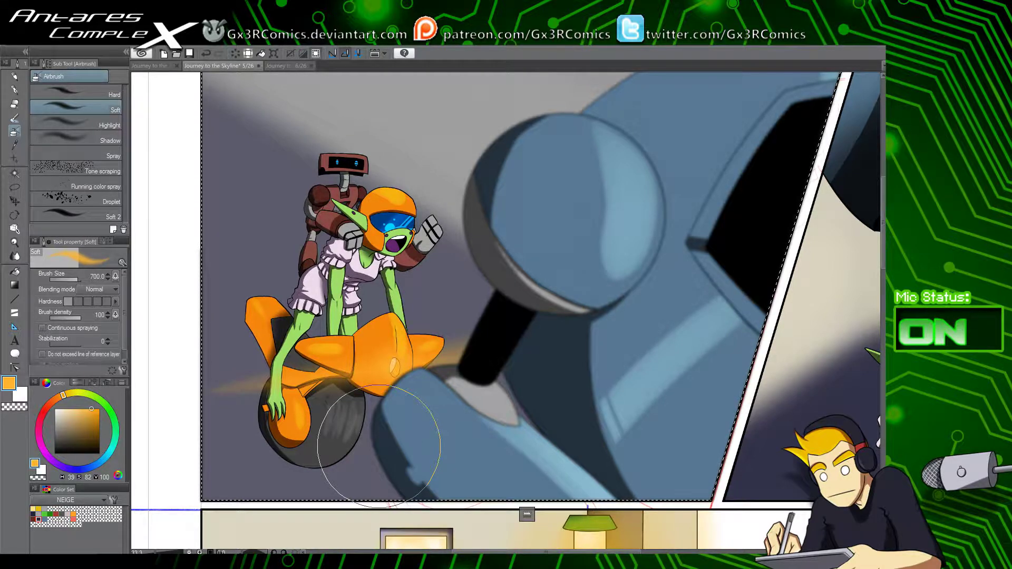
Step: Airbrush a bright white glow at the centre of the headlight flare
{"action": "key", "text": "x"}
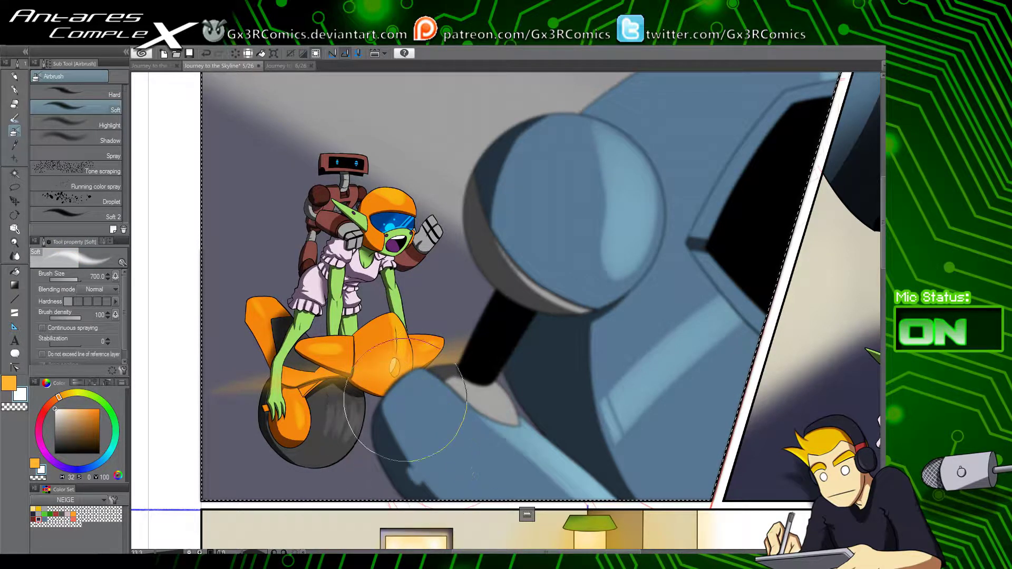
{"action": "mouse_move", "coordinate": [405, 400]}
{"action": "left_mouse_down"}
{"action": "mouse_move", "coordinate": [396, 401]}
{"action": "mouse_move", "coordinate": [406, 403]}
{"action": "mouse_move", "coordinate": [397, 370]}
{"action": "mouse_move", "coordinate": [307, 388]}
{"action": "mouse_move", "coordinate": [413, 368]}
{"action": "mouse_move", "coordinate": [285, 385]}
{"action": "mouse_move", "coordinate": [492, 359]}
{"action": "mouse_move", "coordinate": [481, 367]}
{"action": "left_mouse_up"}
{"action": "left_click", "coordinate": [393, 368]}
{"action": "key", "text": "ctrl+z"}
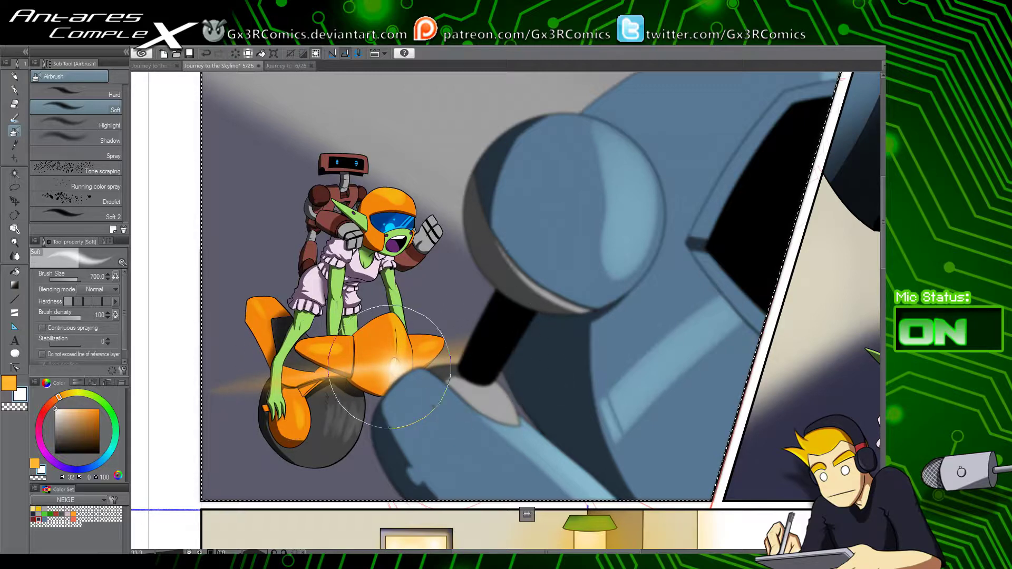
Step: Select the panel showing the rider from behind and airbrush a yellow-orange glow between her and the robot's lower leg
{"action": "mouse_move", "coordinate": [452, 419]}
{"action": "left_mouse_down"}
{"action": "mouse_move", "coordinate": [427, 377]}
{"action": "mouse_move", "coordinate": [425, 332]}
{"action": "left_mouse_up"}
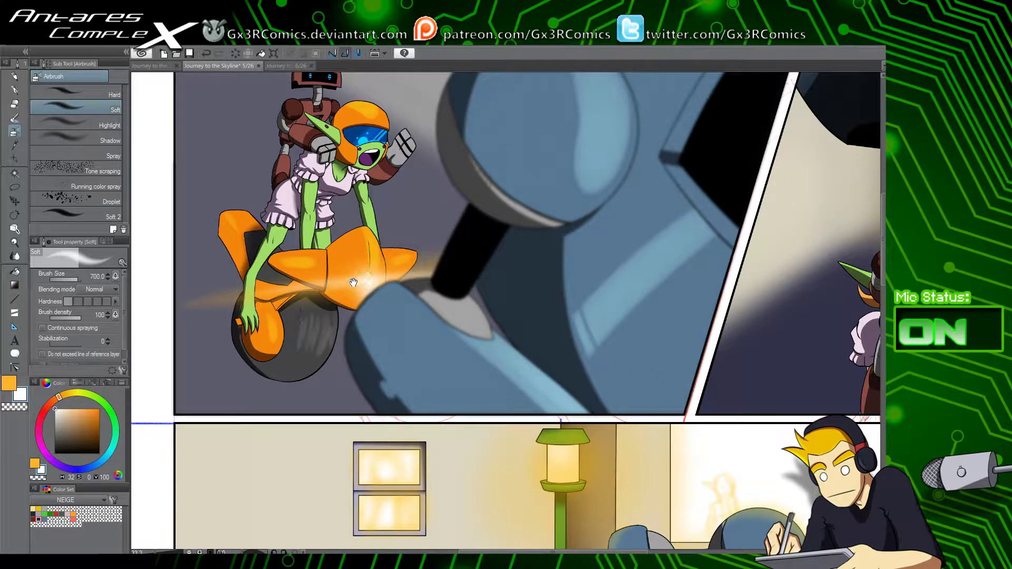
{"action": "left_click_drag", "start_coordinate": [354, 283], "coordinate": [359, 433]}
{"action": "scroll", "coordinate": [483, 513], "scroll_direction": "down", "scroll_amount": 6}
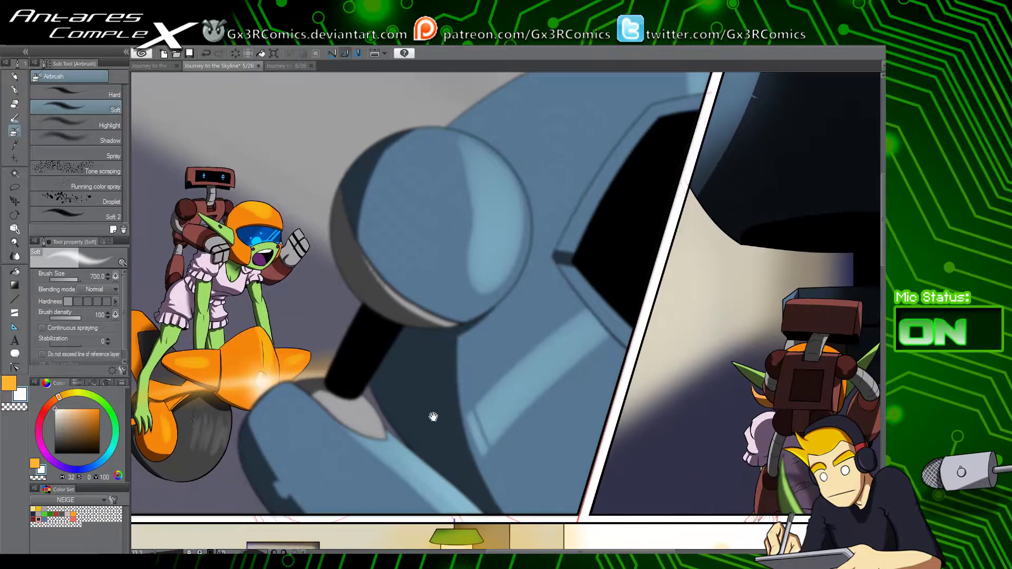
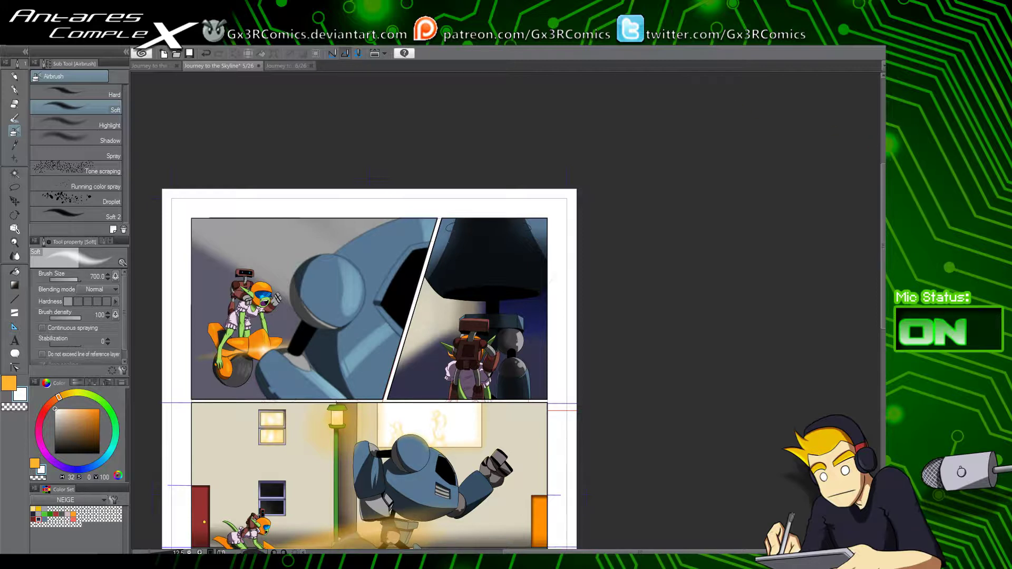
{"action": "left_click_drag", "start_coordinate": [511, 381], "coordinate": [525, 354]}
{"action": "key", "text": "w"}
{"action": "left_click", "coordinate": [501, 338]}
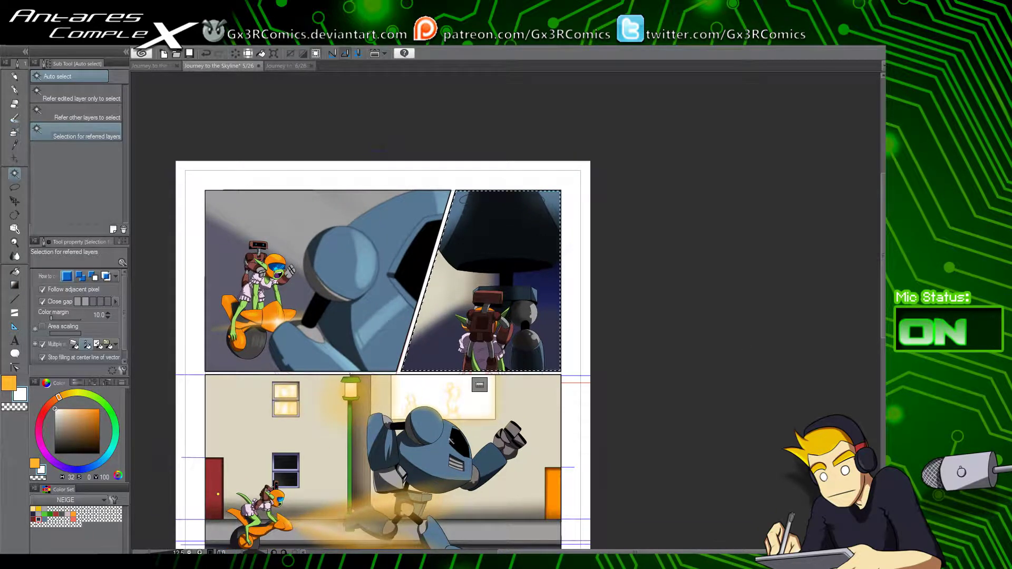
{"action": "scroll", "coordinate": [477, 342], "scroll_direction": "up", "scroll_amount": 2}
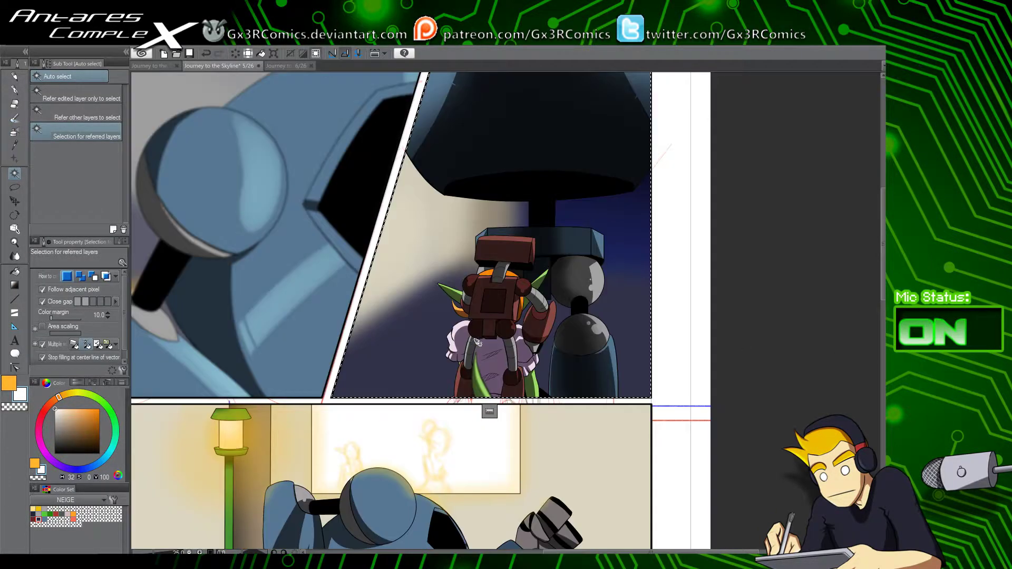
{"action": "scroll", "coordinate": [478, 343], "scroll_direction": "up", "scroll_amount": 1}
{"action": "key", "text": "b"}
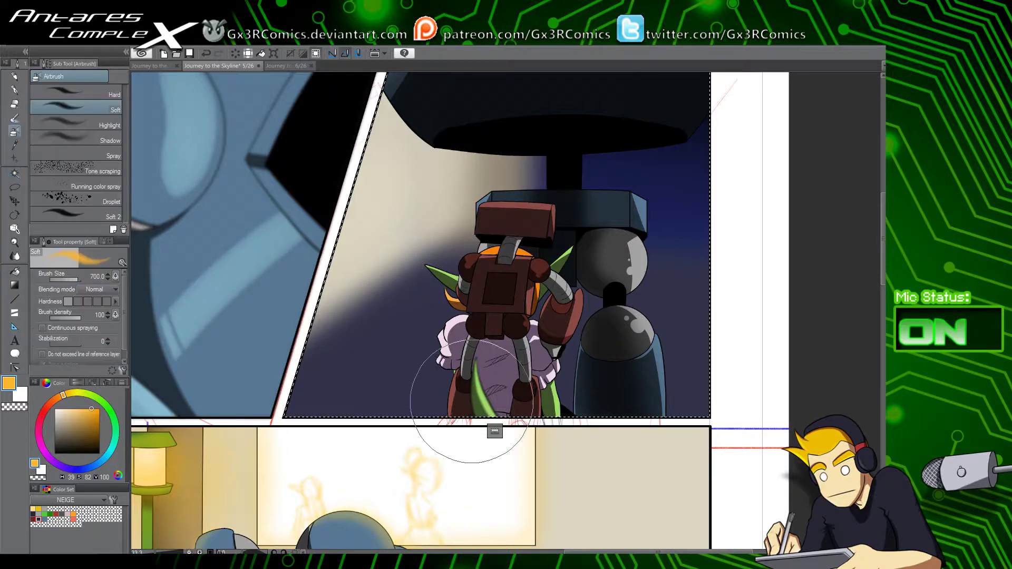
{"action": "mouse_move", "coordinate": [518, 384]}
{"action": "left_mouse_down"}
{"action": "mouse_move", "coordinate": [519, 428]}
{"action": "mouse_move", "coordinate": [507, 424]}
{"action": "left_mouse_up"}
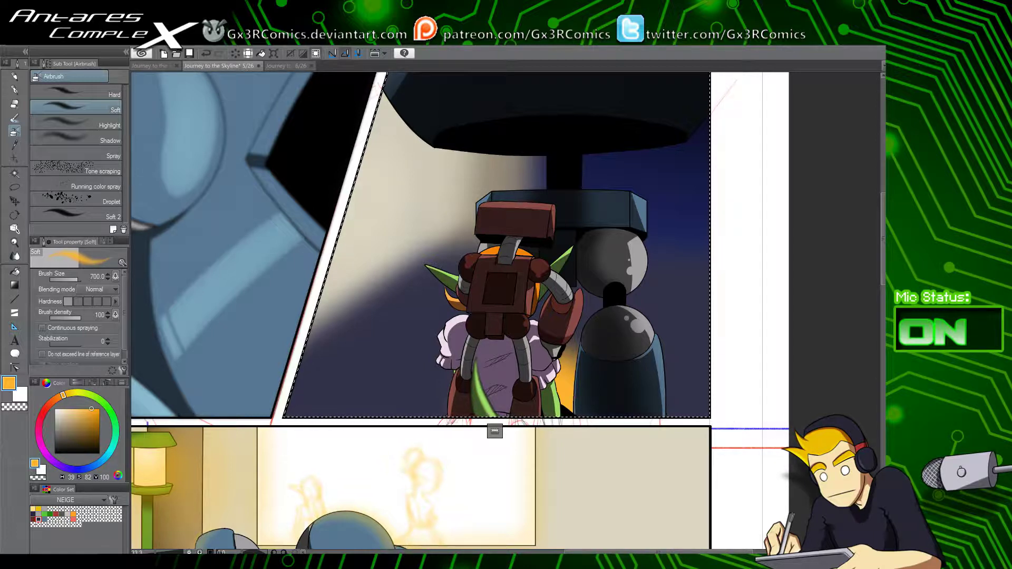
{"action": "left_click_drag", "start_coordinate": [598, 353], "coordinate": [601, 408]}
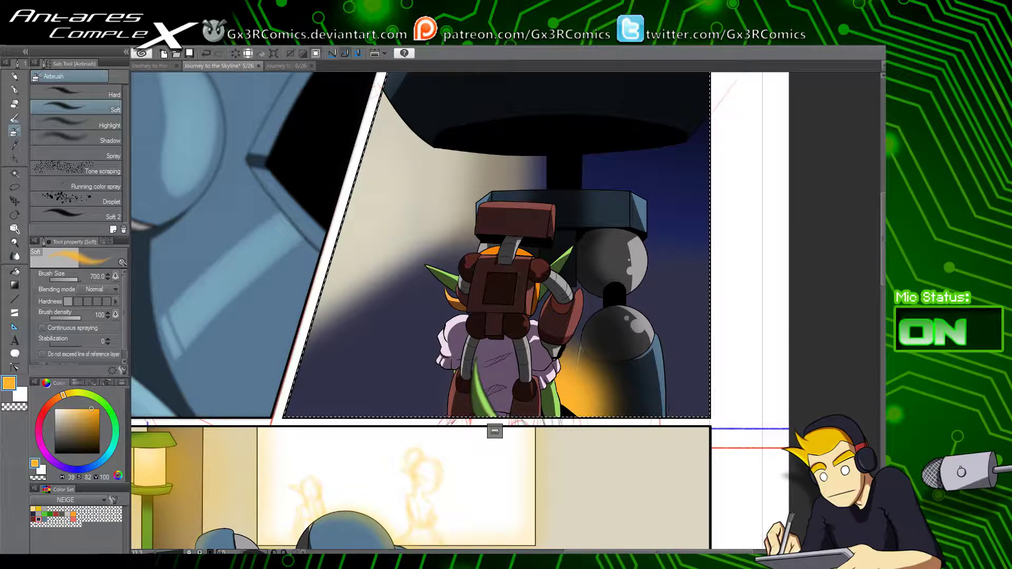
Step: Airbrush a horizontal yellow-orange flare band along the bottom edge of the panel behind the rider
{"action": "key", "text": "b"}
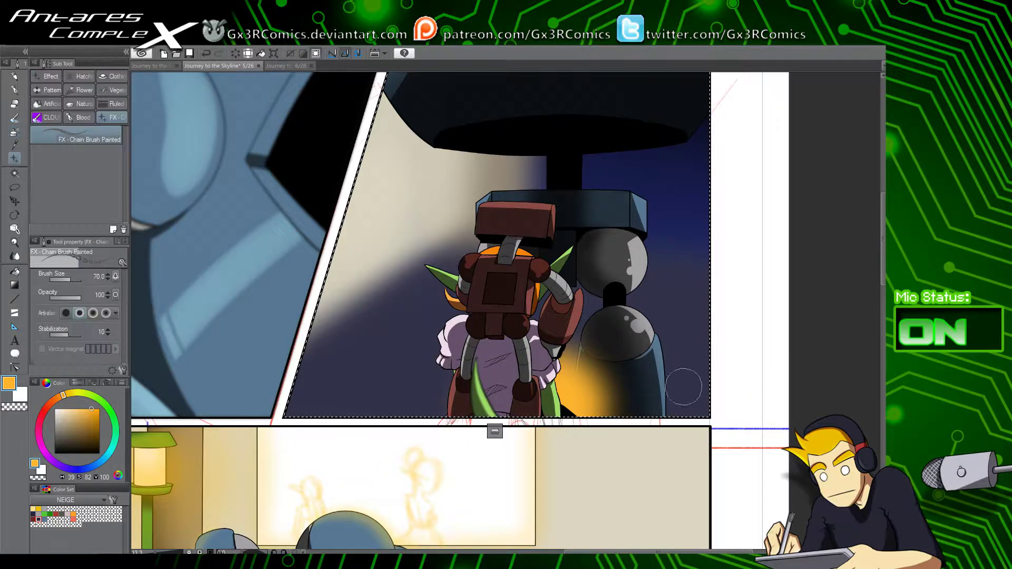
{"action": "key", "text": "b"}
{"action": "key", "text": "b"}
{"action": "mouse_move", "coordinate": [567, 373]}
{"action": "left_mouse_down"}
{"action": "mouse_move", "coordinate": [625, 407]}
{"action": "mouse_move", "coordinate": [543, 373]}
{"action": "mouse_move", "coordinate": [563, 395]}
{"action": "mouse_move", "coordinate": [521, 416]}
{"action": "mouse_move", "coordinate": [284, 397]}
{"action": "mouse_move", "coordinate": [852, 404]}
{"action": "mouse_move", "coordinate": [526, 397]}
{"action": "mouse_move", "coordinate": [339, 418]}
{"action": "mouse_move", "coordinate": [429, 385]}
{"action": "left_mouse_up"}
{"action": "key", "text": "ctrl+z"}
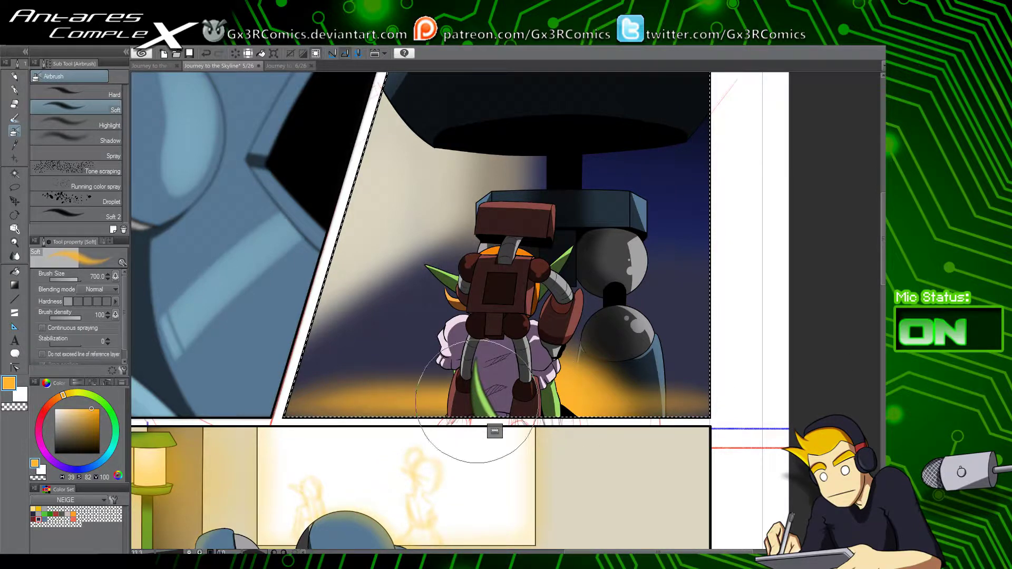
Step: Airbrush white light into the centre of the glow beside the rider and along the horizontal flare band
{"action": "key", "text": "x"}
{"action": "mouse_move", "coordinate": [548, 411]}
{"action": "left_mouse_down"}
{"action": "mouse_move", "coordinate": [665, 406]}
{"action": "mouse_move", "coordinate": [662, 416]}
{"action": "mouse_move", "coordinate": [564, 421]}
{"action": "mouse_move", "coordinate": [535, 402]}
{"action": "mouse_move", "coordinate": [724, 402]}
{"action": "mouse_move", "coordinate": [492, 398]}
{"action": "mouse_move", "coordinate": [507, 397]}
{"action": "mouse_move", "coordinate": [271, 408]}
{"action": "mouse_move", "coordinate": [435, 408]}
{"action": "mouse_move", "coordinate": [370, 425]}
{"action": "left_mouse_up"}
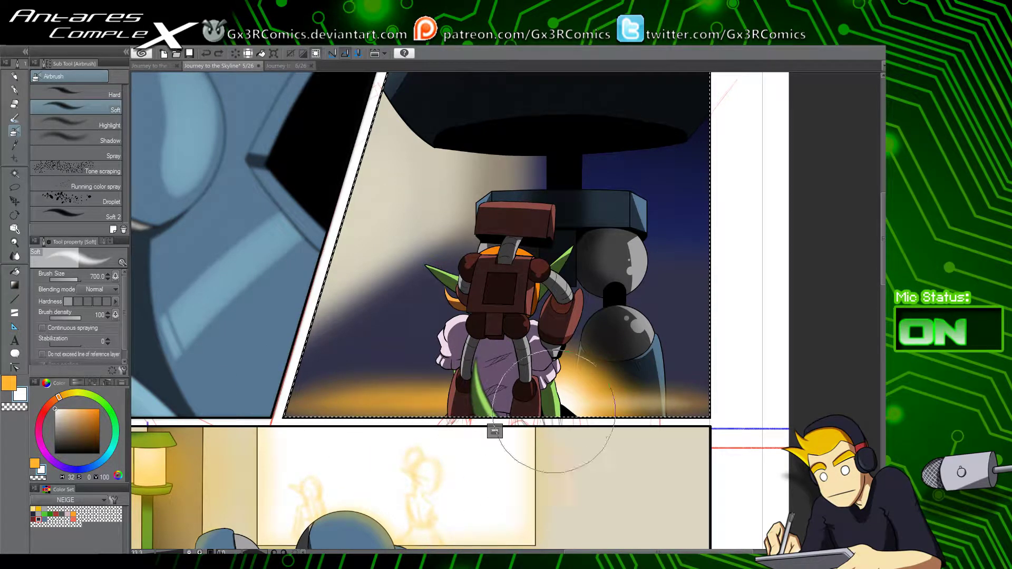
{"action": "key", "text": "ctrl+z"}
{"action": "left_click_drag", "start_coordinate": [289, 405], "coordinate": [702, 414]}
{"action": "key", "text": "ctrl+z"}
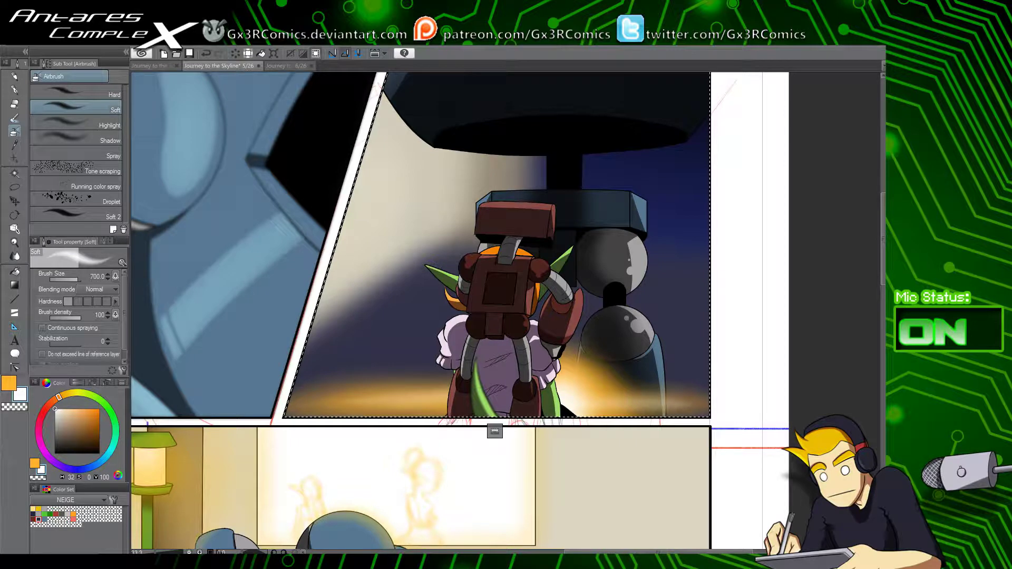
{"action": "key", "text": "ctrl+z"}
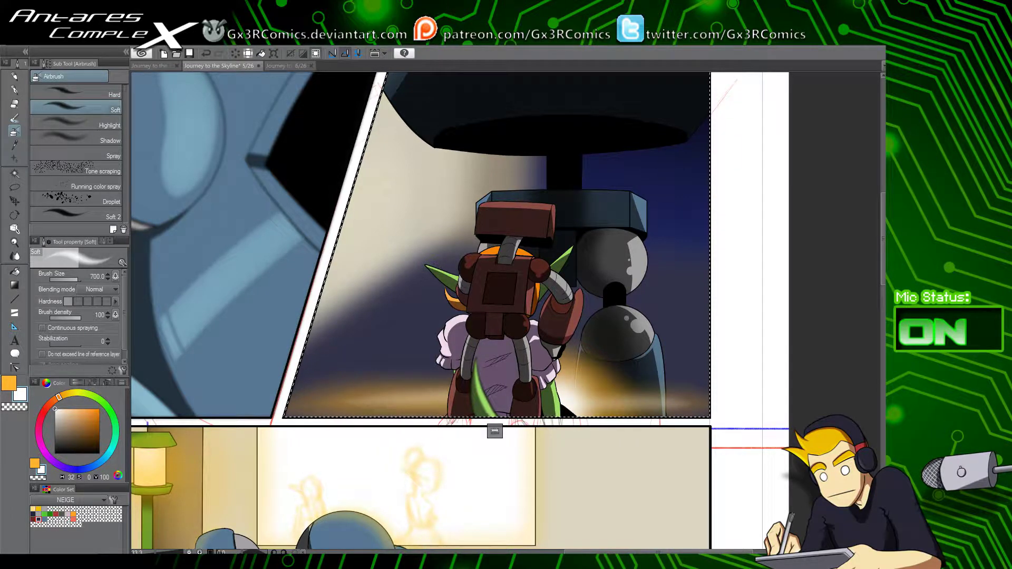
Step: Enlarge the airbrush to 2000 and spread a wide yellow-orange glow over the panel's lower part and the robot's leg, undoing the excess
{"action": "left_click_drag", "start_coordinate": [584, 333], "coordinate": [556, 382]}
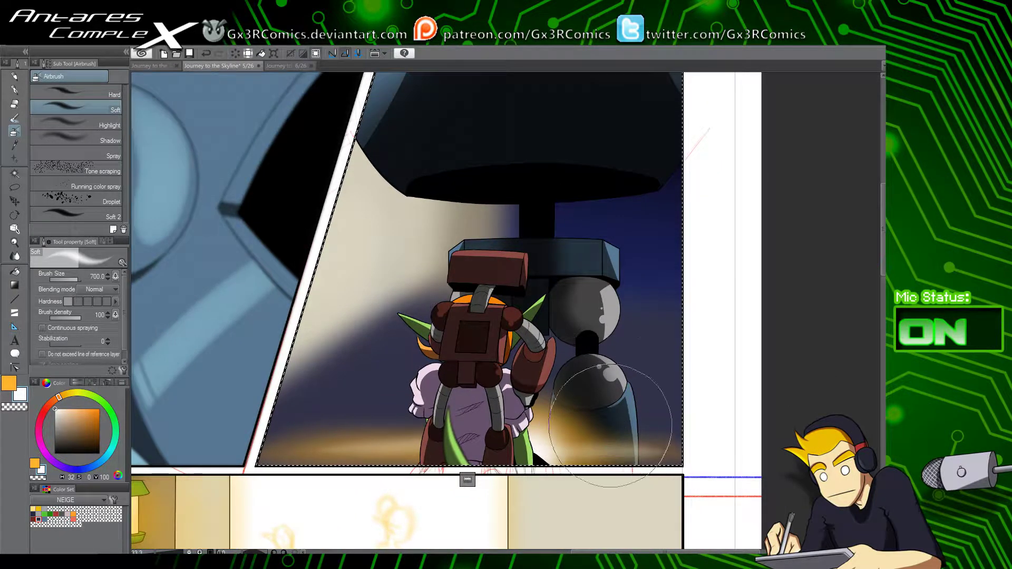
{"action": "key", "text": "ctrl+minus"}
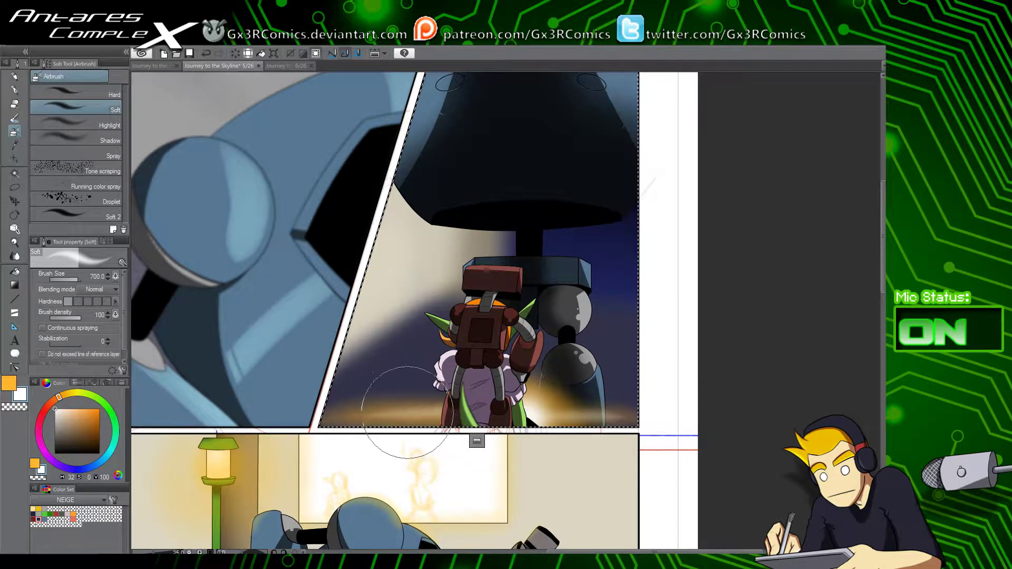
{"action": "key", "text": "x"}
{"action": "key", "text": "bracketright"}
{"action": "key", "text": "bracketright"}
{"action": "key", "text": "bracketright"}
{"action": "key", "text": "bracketright"}
{"action": "key", "text": "bracketright"}
{"action": "key", "text": "bracketright"}
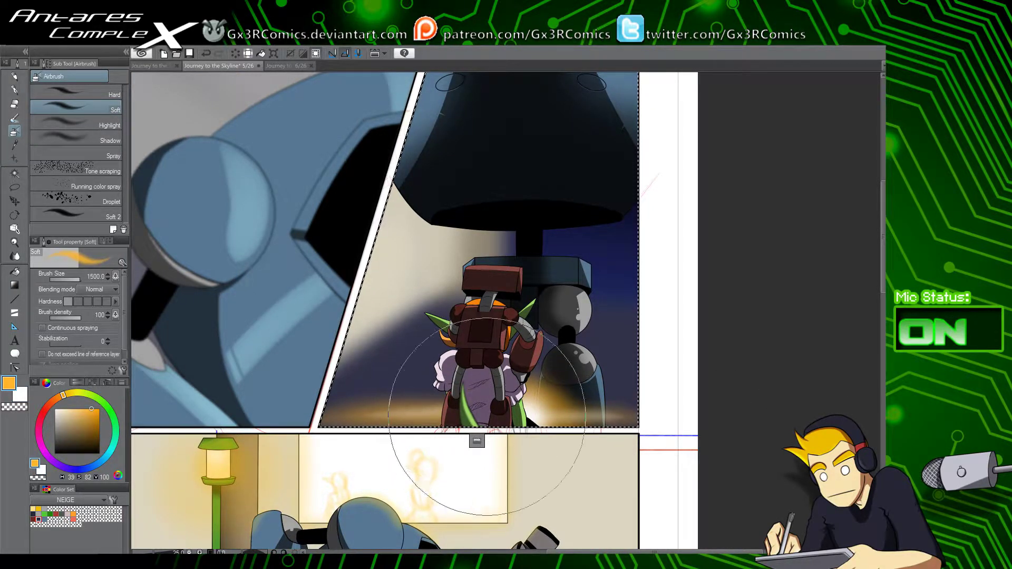
{"action": "mouse_move", "coordinate": [452, 419]}
{"action": "left_mouse_down"}
{"action": "mouse_move", "coordinate": [420, 438]}
{"action": "mouse_move", "coordinate": [449, 388]}
{"action": "mouse_move", "coordinate": [580, 411]}
{"action": "mouse_move", "coordinate": [493, 358]}
{"action": "mouse_move", "coordinate": [497, 459]}
{"action": "mouse_move", "coordinate": [595, 416]}
{"action": "mouse_move", "coordinate": [431, 413]}
{"action": "mouse_move", "coordinate": [447, 399]}
{"action": "mouse_move", "coordinate": [719, 357]}
{"action": "mouse_move", "coordinate": [473, 404]}
{"action": "mouse_move", "coordinate": [797, 400]}
{"action": "left_mouse_up"}
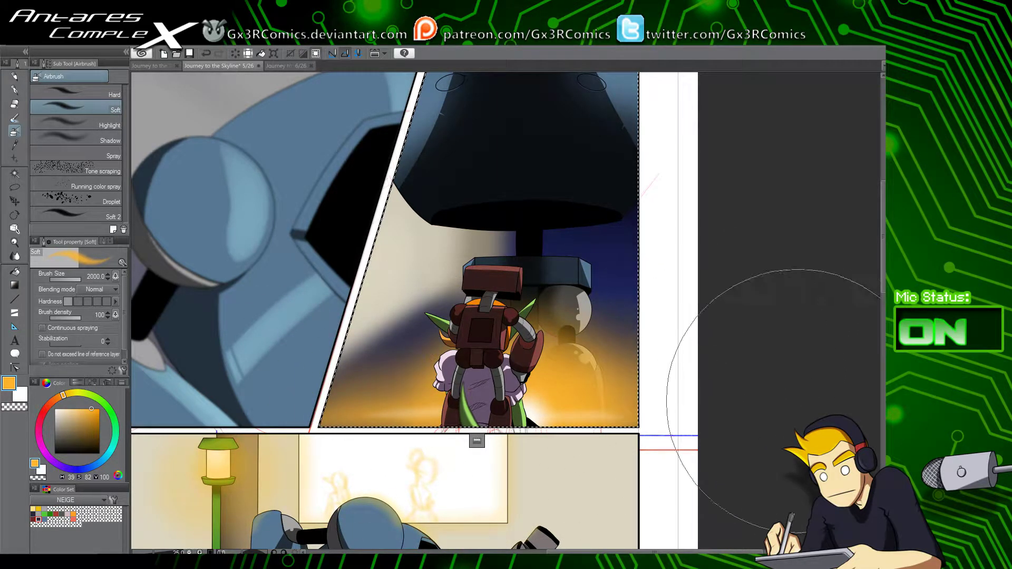
{"action": "key", "text": "ctrl+z"}
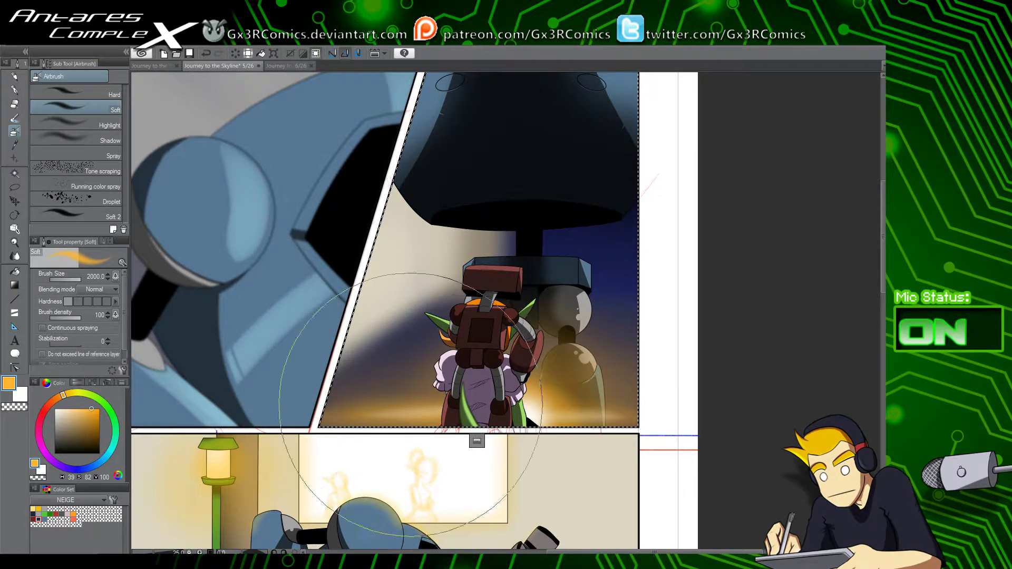
Step: Airbrush a wide yellow-orange glow across the lower part of the rider's panel and save the page
{"action": "mouse_move", "coordinate": [412, 406]}
{"action": "left_mouse_down"}
{"action": "mouse_move", "coordinate": [600, 369]}
{"action": "mouse_move", "coordinate": [597, 413]}
{"action": "left_mouse_up"}
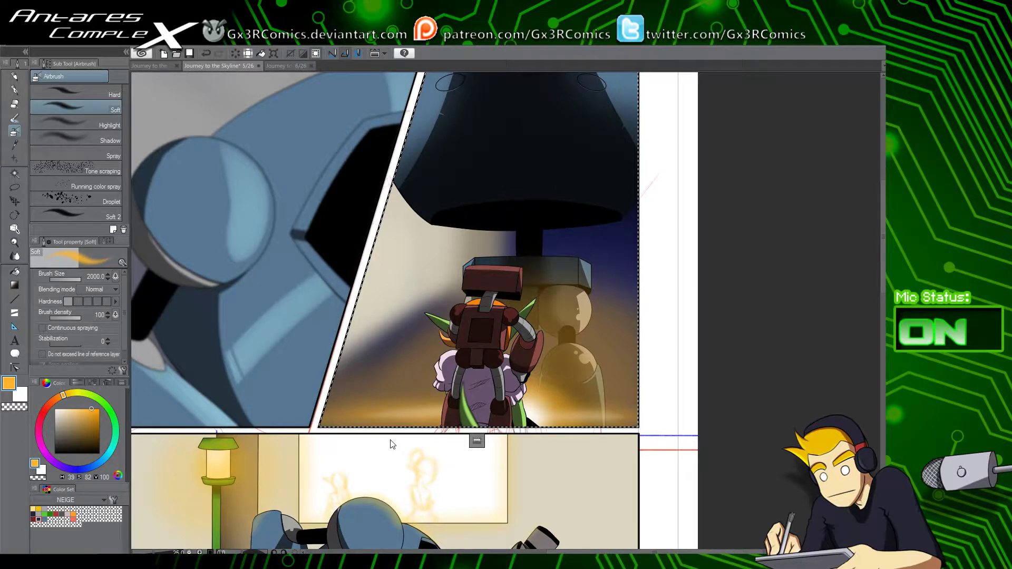
{"action": "key", "text": "ctrl+s"}
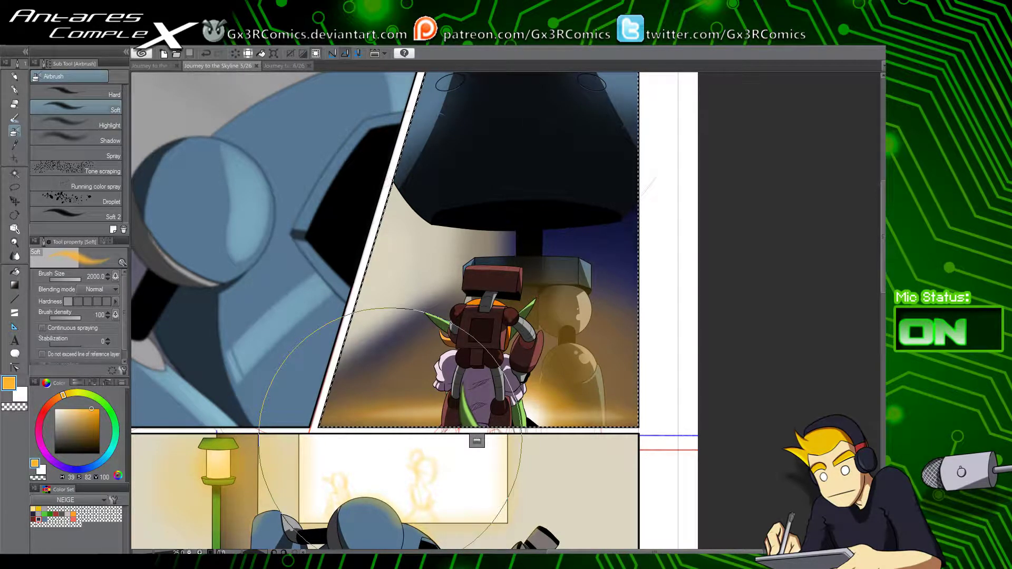
Step: Switch to page 6/26 and prepare the Square-GPen 2 with black for inking
{"action": "left_click", "coordinate": [280, 64]}
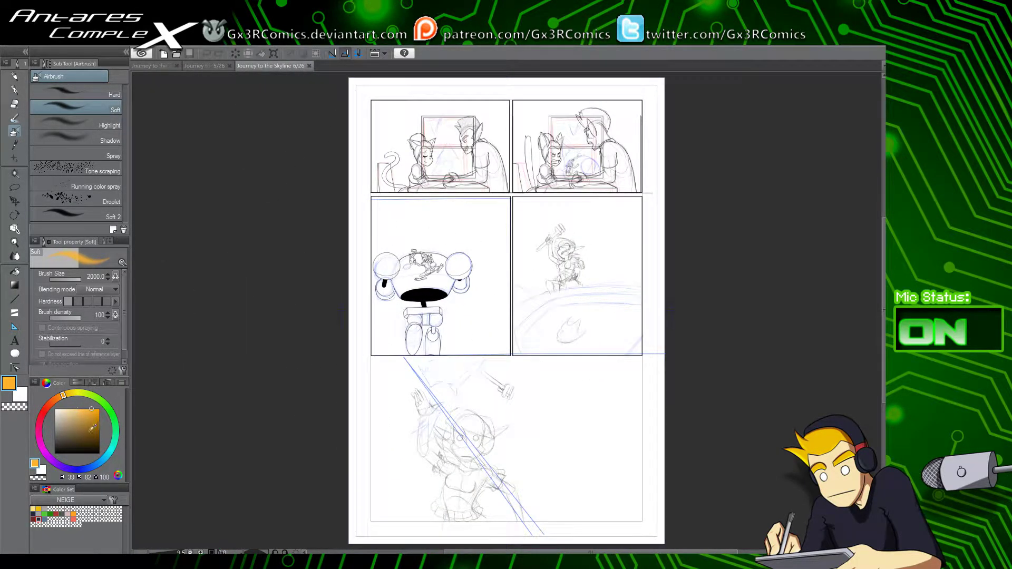
{"action": "left_click", "coordinate": [99, 454]}
{"action": "left_click", "coordinate": [18, 90]}
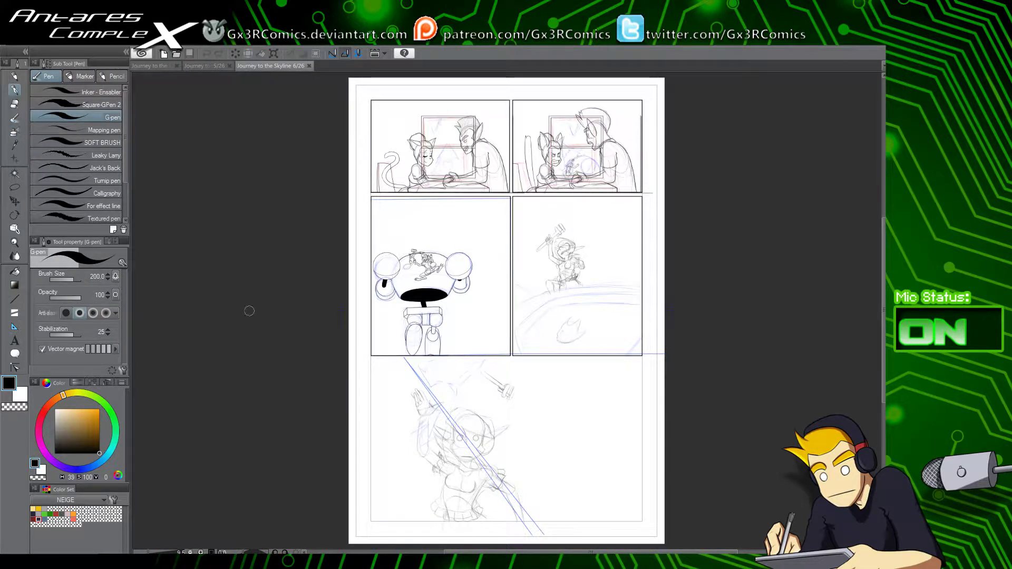
{"action": "left_click", "coordinate": [104, 104]}
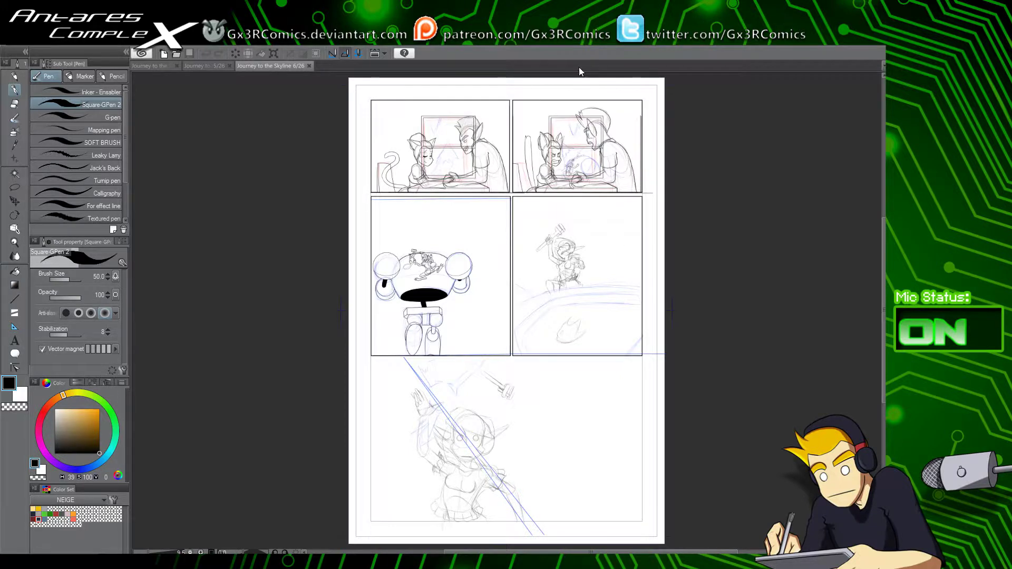
Step: Ink the long arc of the robot's domed body beneath the crouching figure and trim its overshoot at the left panel border
{"action": "scroll", "coordinate": [503, 311], "scroll_direction": "up", "scroll_amount": 6}
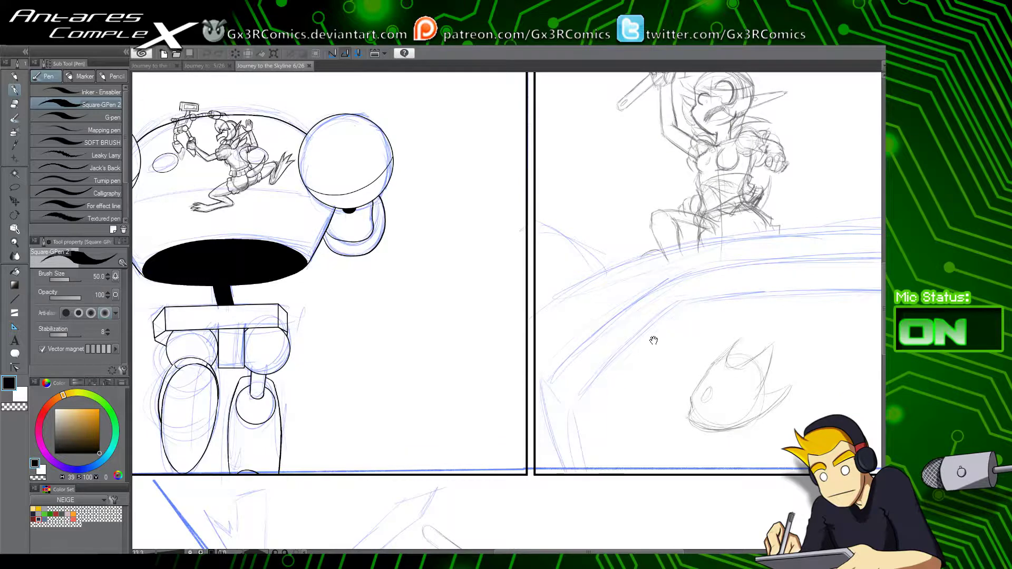
{"action": "left_click_drag", "start_coordinate": [441, 380], "coordinate": [441, 329]}
{"action": "left_click_drag", "start_coordinate": [380, 385], "coordinate": [425, 354]}
{"action": "left_click_drag", "start_coordinate": [628, 299], "coordinate": [400, 350]}
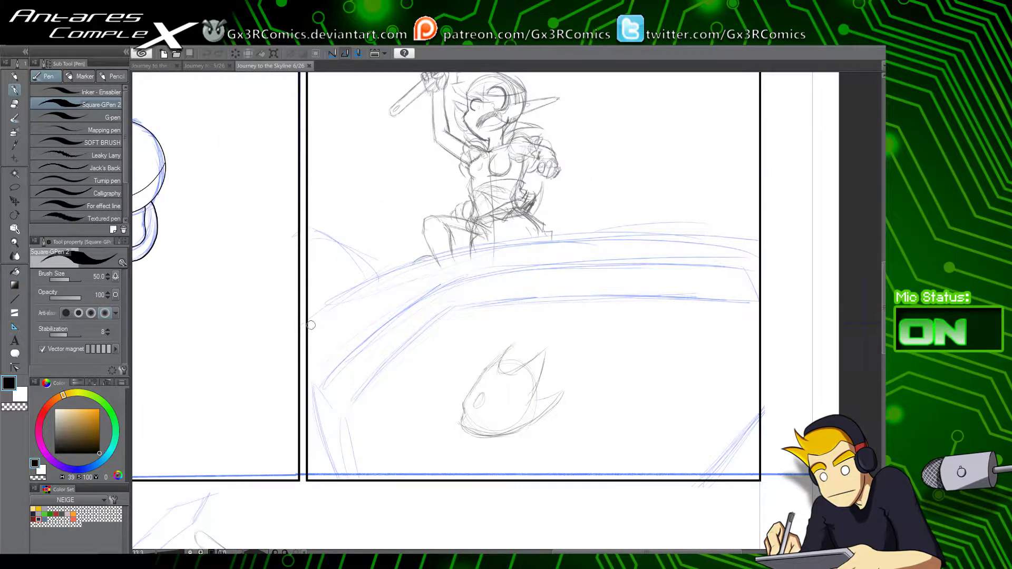
{"action": "mouse_move", "coordinate": [262, 362]}
{"action": "left_mouse_down"}
{"action": "mouse_move", "coordinate": [443, 262]}
{"action": "mouse_move", "coordinate": [812, 252]}
{"action": "left_mouse_up"}
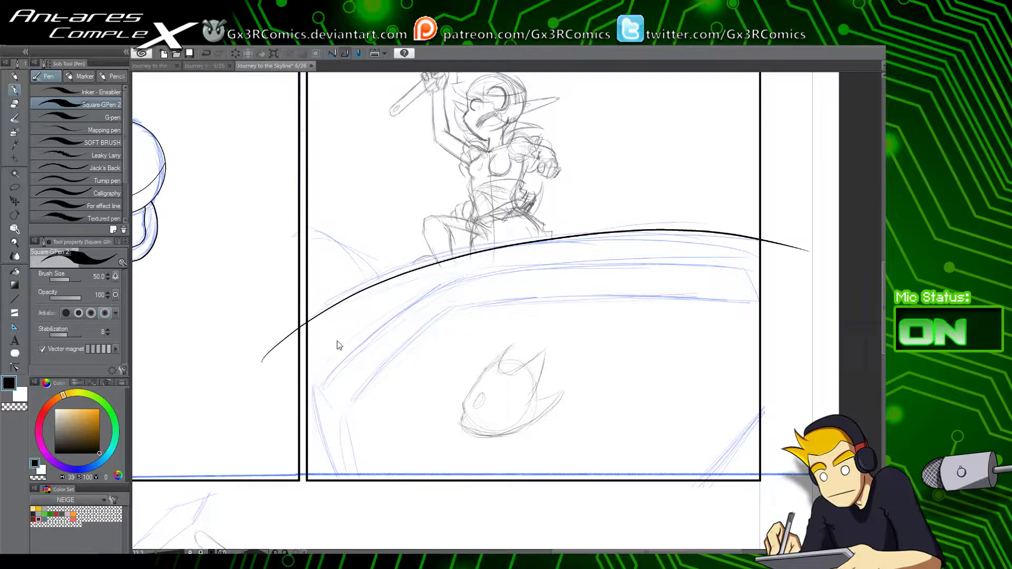
{"action": "key", "text": "ctrl+z"}
{"action": "mouse_move", "coordinate": [236, 395]}
{"action": "left_mouse_down"}
{"action": "mouse_move", "coordinate": [275, 343]}
{"action": "mouse_move", "coordinate": [598, 230]}
{"action": "mouse_move", "coordinate": [819, 247]}
{"action": "left_mouse_up"}
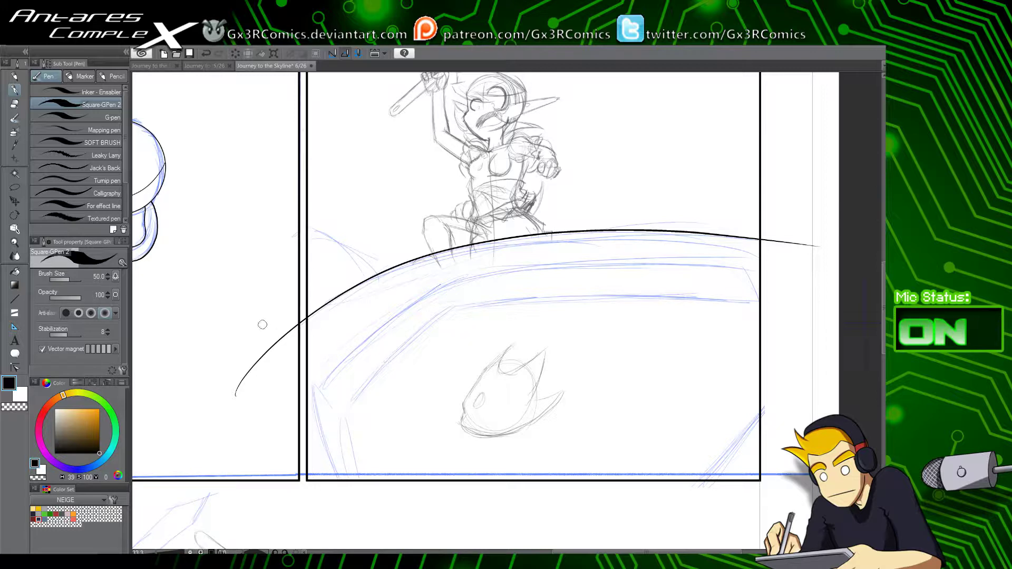
{"action": "key", "text": "e"}
{"action": "mouse_move", "coordinate": [274, 340]}
{"action": "left_mouse_down"}
{"action": "mouse_move", "coordinate": [289, 321]}
{"action": "mouse_move", "coordinate": [289, 350]}
{"action": "left_mouse_up"}
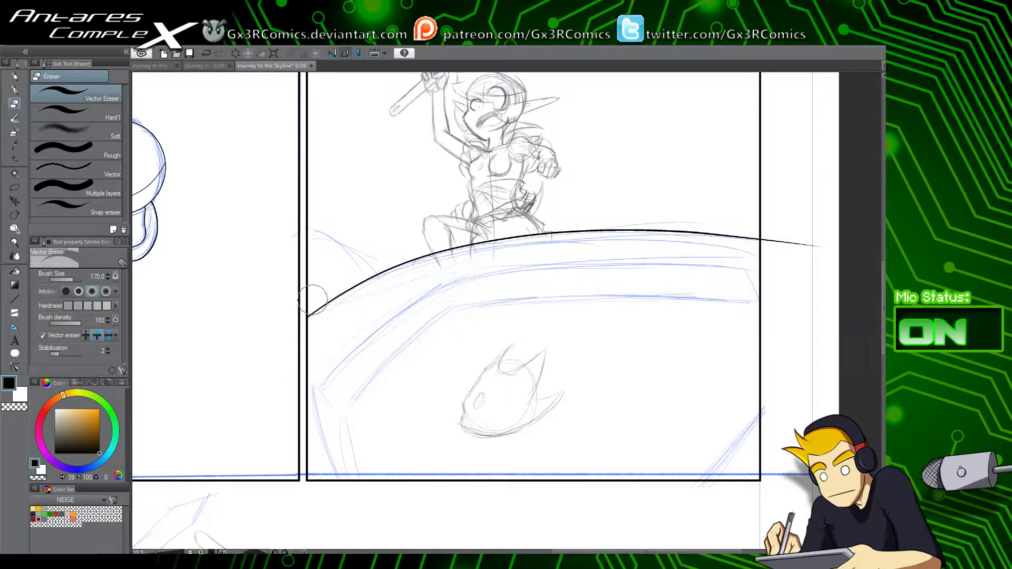
Step: Draw a straight line along the bottom border of the crouching figure's panel and trim the end past the corner
{"action": "key", "text": "u"}
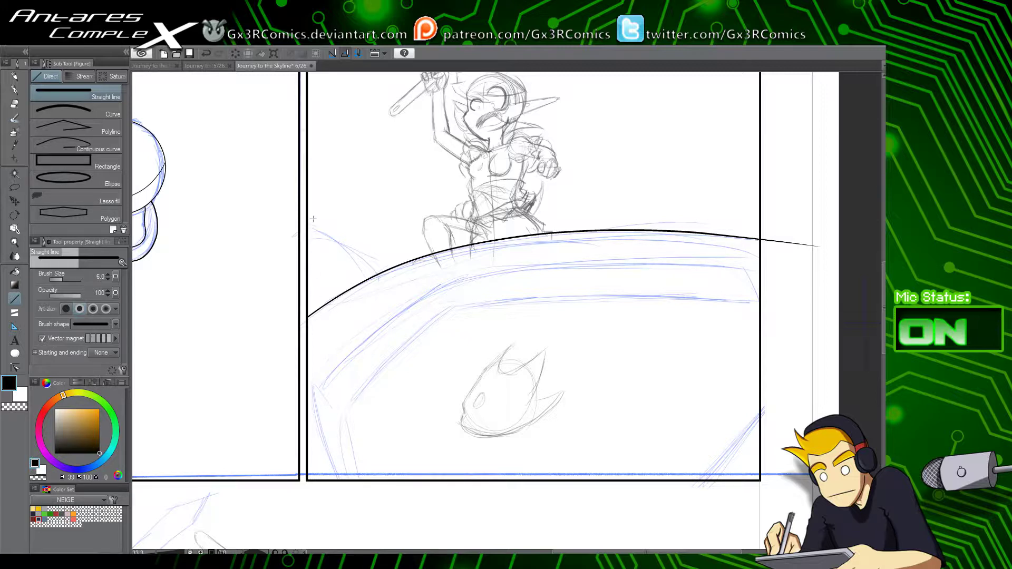
{"action": "left_click_drag", "start_coordinate": [309, 480], "coordinate": [794, 478]}
{"action": "key", "text": "ctrl+z"}
{"action": "left_click_drag", "start_coordinate": [309, 480], "coordinate": [811, 478]}
{"action": "key", "text": "ctrl+z"}
{"action": "left_click_drag", "start_coordinate": [534, 444], "coordinate": [512, 359]}
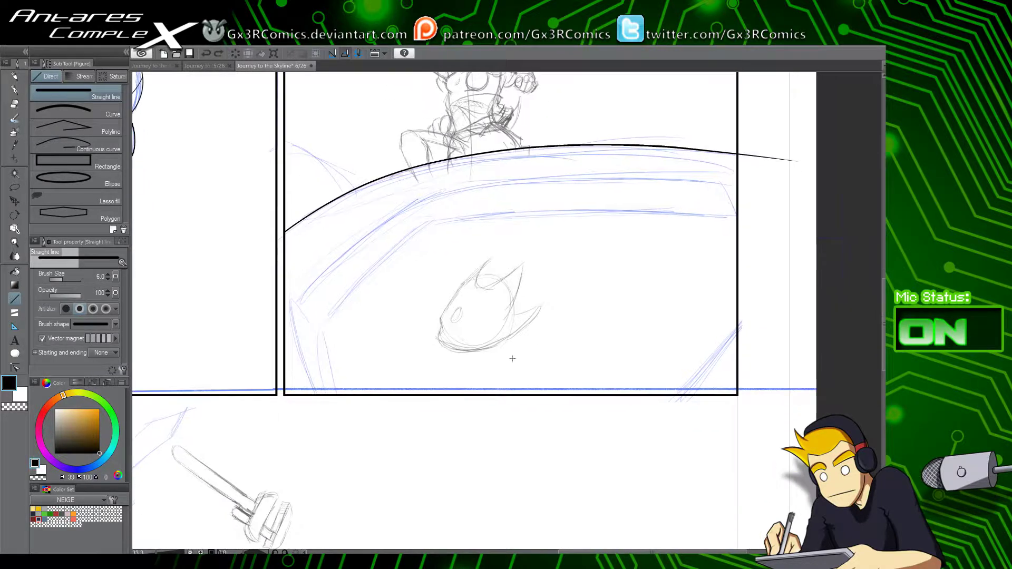
{"action": "left_click_drag", "start_coordinate": [284, 395], "coordinate": [737, 394]}
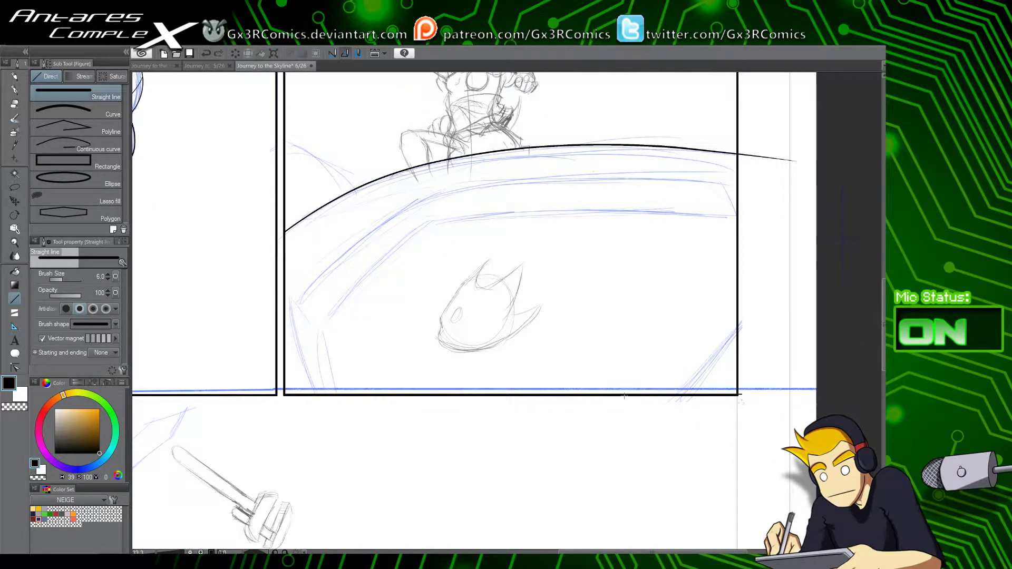
{"action": "key", "text": "ctrl+z"}
{"action": "left_click_drag", "start_coordinate": [284, 396], "coordinate": [783, 395]}
{"action": "key", "text": "e"}
{"action": "left_click", "coordinate": [767, 394]}
Step: Erase the end of the dome arc that sticks out past the right panel border
{"action": "left_click_drag", "start_coordinate": [740, 353], "coordinate": [673, 427]}
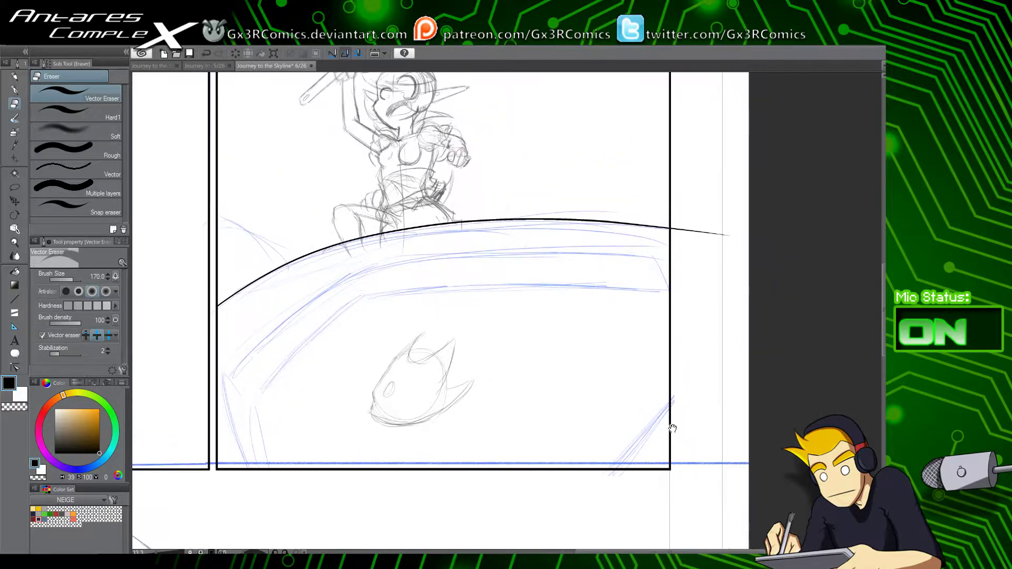
{"action": "key", "text": "u"}
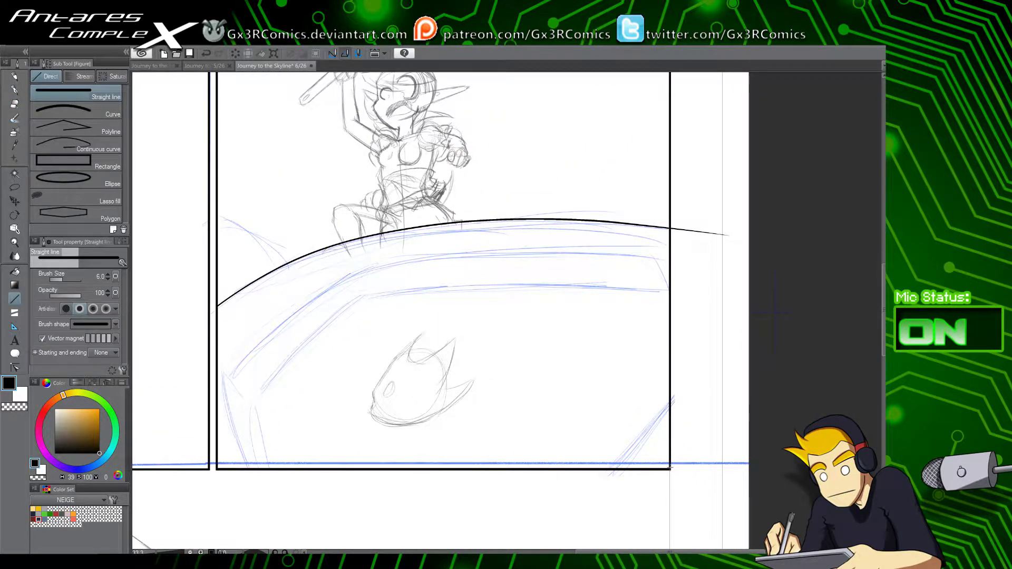
{"action": "key", "text": "e"}
{"action": "left_click", "coordinate": [697, 232]}
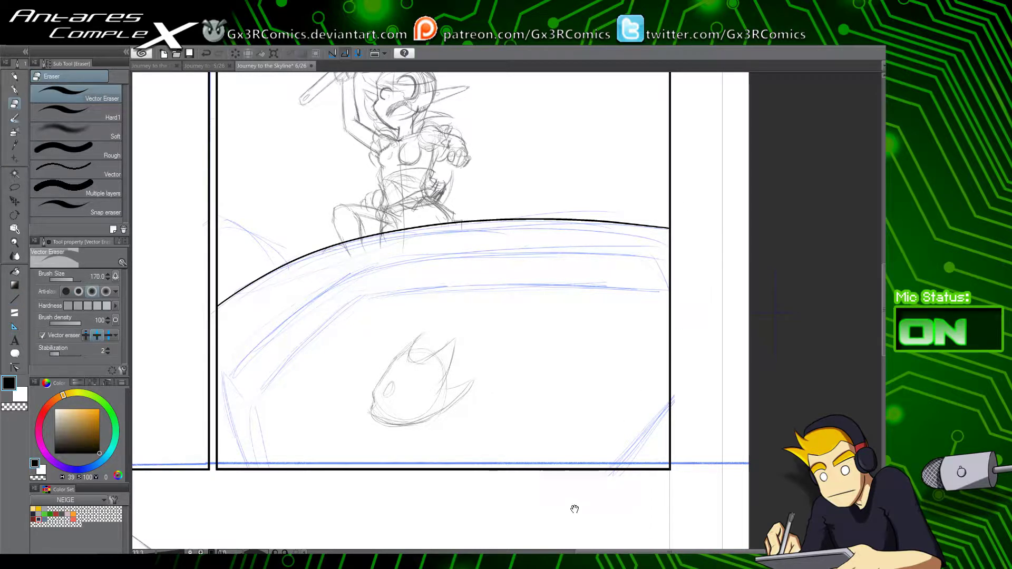
Step: Ink the short curve rising behind the dome at the panel's left border and trim both of its ends
{"action": "left_click_drag", "start_coordinate": [429, 310], "coordinate": [445, 365]}
{"action": "key", "text": "p"}
{"action": "mouse_move", "coordinate": [278, 443]}
{"action": "left_mouse_down"}
{"action": "mouse_move", "coordinate": [337, 372]}
{"action": "mouse_move", "coordinate": [311, 386]}
{"action": "left_mouse_up"}
{"action": "scroll", "coordinate": [327, 342], "scroll_direction": "up", "scroll_amount": 1}
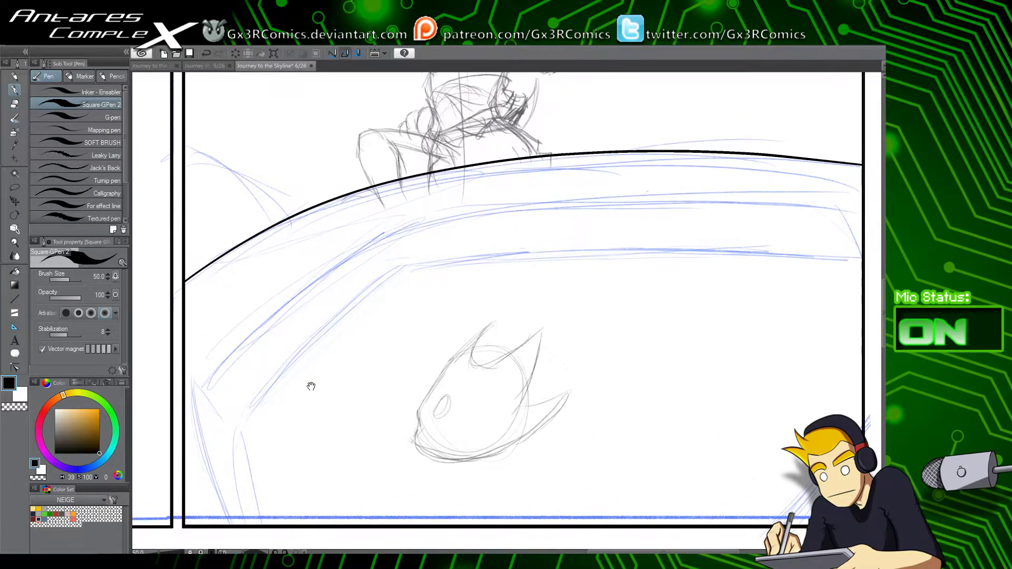
{"action": "left_click_drag", "start_coordinate": [413, 373], "coordinate": [478, 416]}
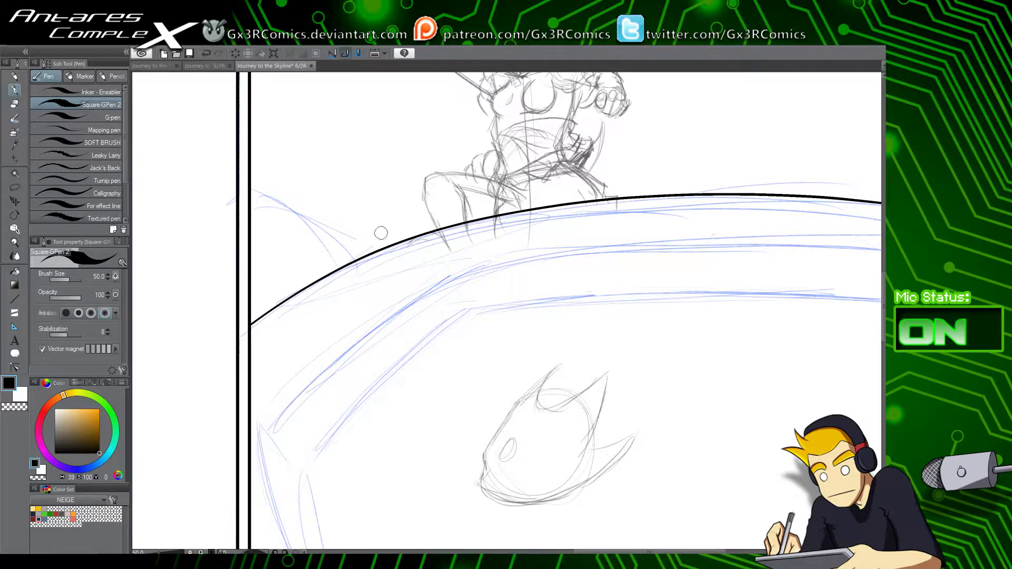
{"action": "left_click_drag", "start_coordinate": [381, 285], "coordinate": [191, 203]}
{"action": "key", "text": "ctrl+z"}
{"action": "mouse_move", "coordinate": [385, 283]}
{"action": "left_mouse_down"}
{"action": "mouse_move", "coordinate": [203, 204]}
{"action": "mouse_move", "coordinate": [171, 220]}
{"action": "left_mouse_up"}
{"action": "key", "text": "e"}
{"action": "left_click_drag", "start_coordinate": [361, 295], "coordinate": [384, 271]}
{"action": "left_click_drag", "start_coordinate": [201, 255], "coordinate": [244, 206]}
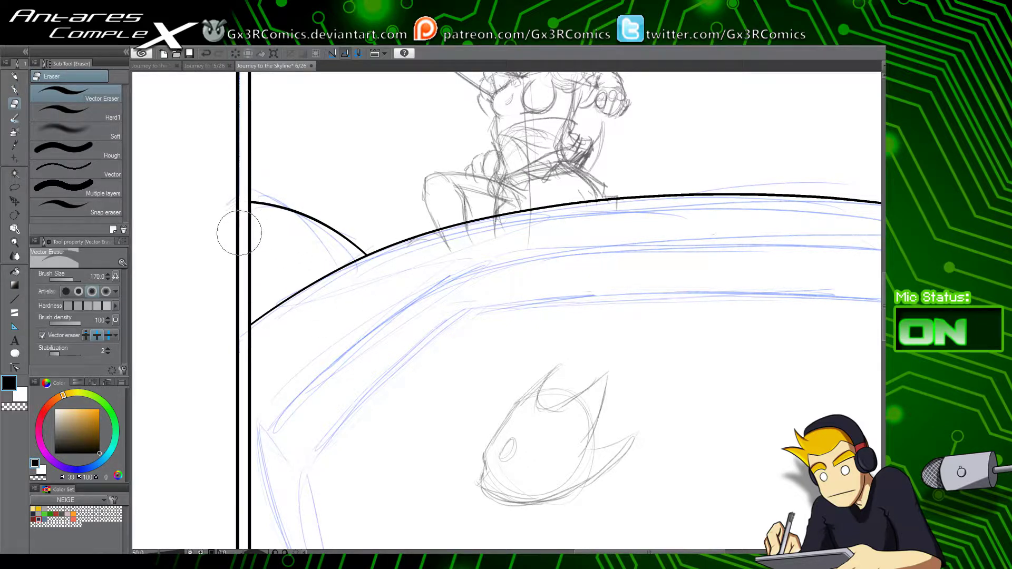
Step: Ink the outer upper edge of the window frame below the dome arc, from its left corner across the panel's right border
{"action": "key", "text": "space"}
{"action": "left_click_drag", "start_coordinate": [391, 364], "coordinate": [257, 388]}
{"action": "key", "text": "space"}
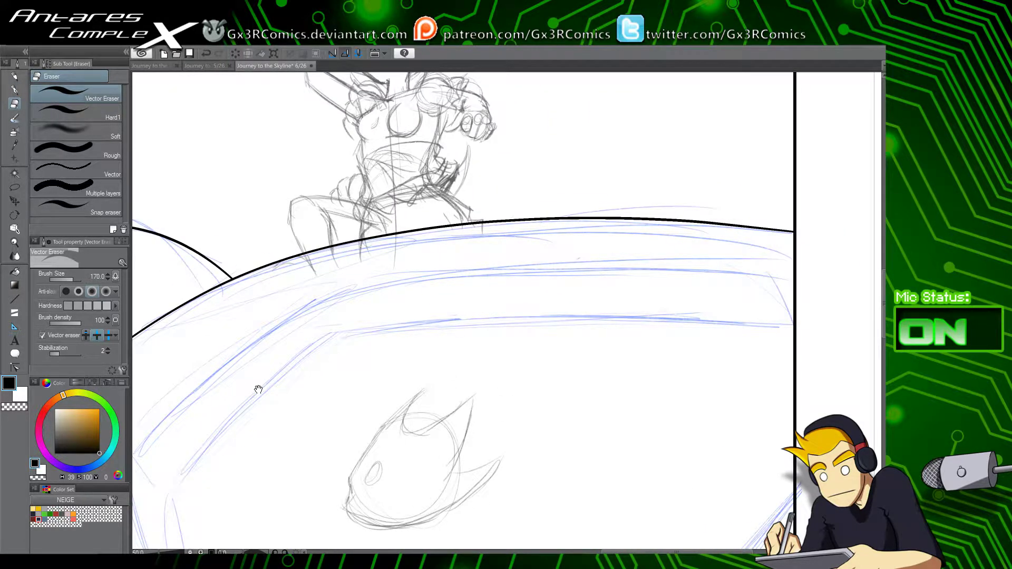
{"action": "left_click_drag", "start_coordinate": [364, 390], "coordinate": [470, 248]}
{"action": "key", "text": "p"}
{"action": "key", "text": "space"}
{"action": "left_click_drag", "start_coordinate": [358, 331], "coordinate": [322, 347]}
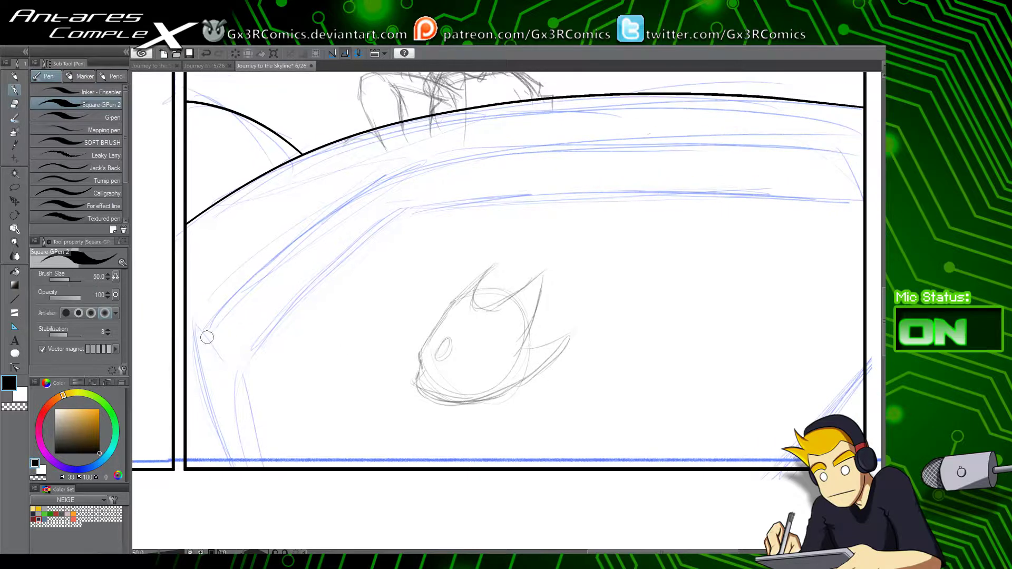
{"action": "mouse_move", "coordinate": [195, 346]}
{"action": "left_mouse_down"}
{"action": "mouse_move", "coordinate": [347, 187]}
{"action": "mouse_move", "coordinate": [383, 165]}
{"action": "mouse_move", "coordinate": [378, 172]}
{"action": "mouse_move", "coordinate": [648, 132]}
{"action": "mouse_move", "coordinate": [880, 157]}
{"action": "left_mouse_up"}
{"action": "key", "text": "ctrl+z"}
{"action": "key", "text": "space"}
{"action": "left_click_drag", "start_coordinate": [443, 235], "coordinate": [417, 232]}
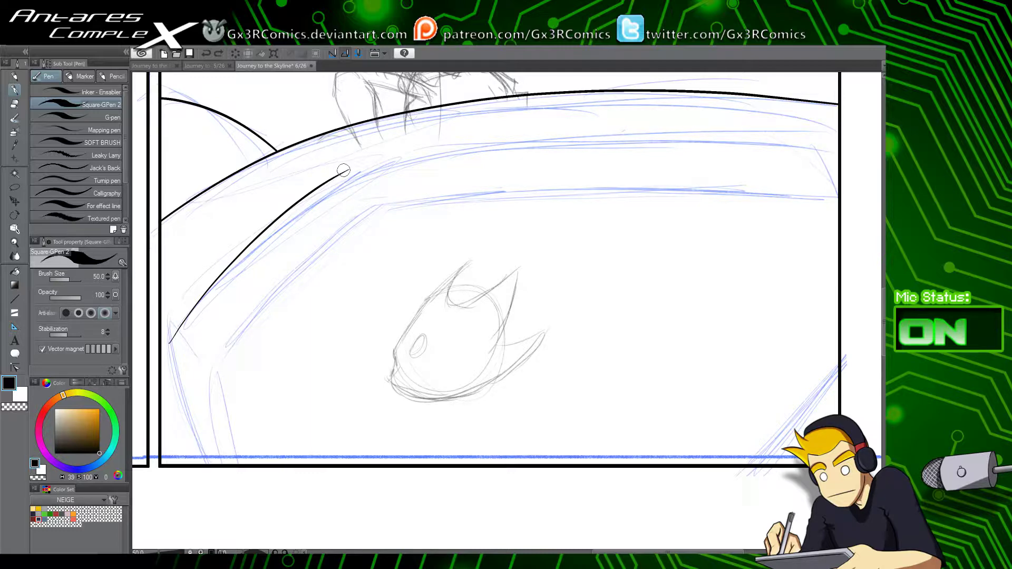
{"action": "mouse_move", "coordinate": [346, 170]}
{"action": "left_mouse_down"}
{"action": "mouse_move", "coordinate": [470, 143]}
{"action": "mouse_move", "coordinate": [771, 141]}
{"action": "mouse_move", "coordinate": [858, 158]}
{"action": "left_mouse_up"}
{"action": "key", "text": "ctrl+z"}
{"action": "mouse_move", "coordinate": [332, 176]}
{"action": "left_mouse_down"}
{"action": "mouse_move", "coordinate": [523, 143]}
{"action": "mouse_move", "coordinate": [880, 156]}
{"action": "left_mouse_up"}
{"action": "left_click_drag", "start_coordinate": [751, 215], "coordinate": [539, 215]}
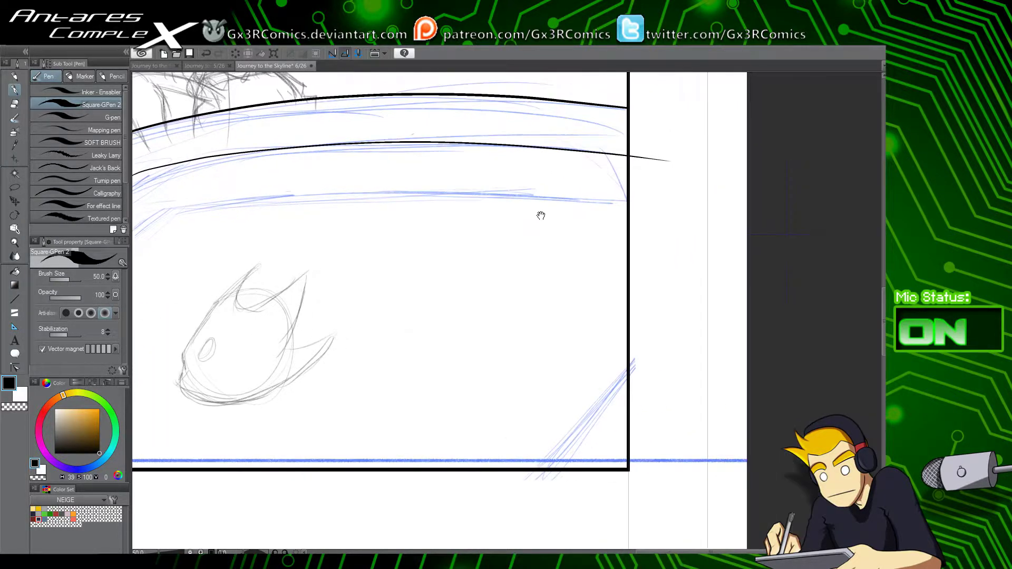
{"action": "left_click_drag", "start_coordinate": [491, 273], "coordinate": [537, 267]}
Step: Ink the window frame's outer left side down to the bottom panel border and trim the overshoots at both ends
{"action": "left_click_drag", "start_coordinate": [342, 344], "coordinate": [575, 276]}
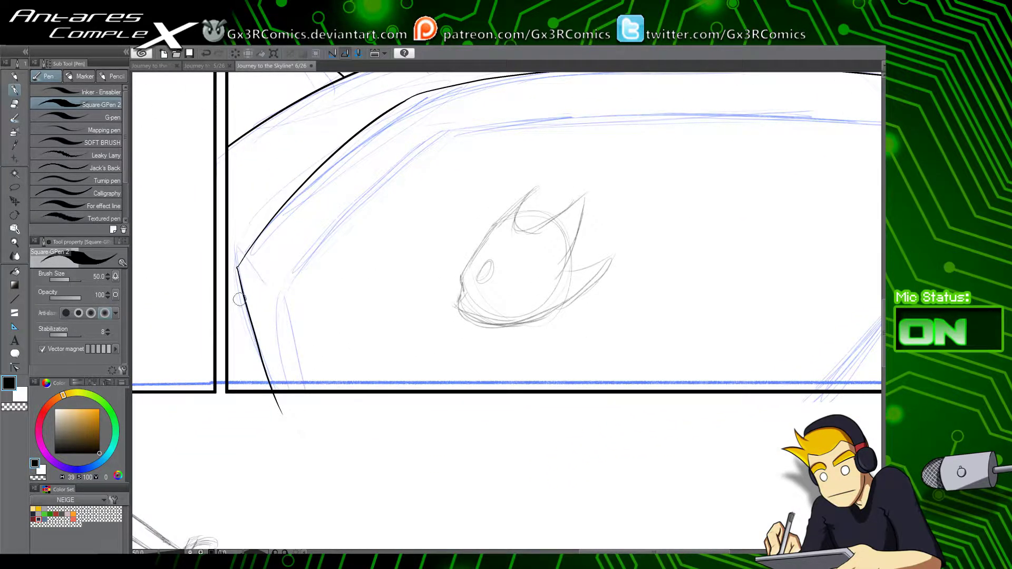
{"action": "key", "text": "e"}
{"action": "scroll", "coordinate": [248, 284], "scroll_direction": "up", "scroll_amount": 1}
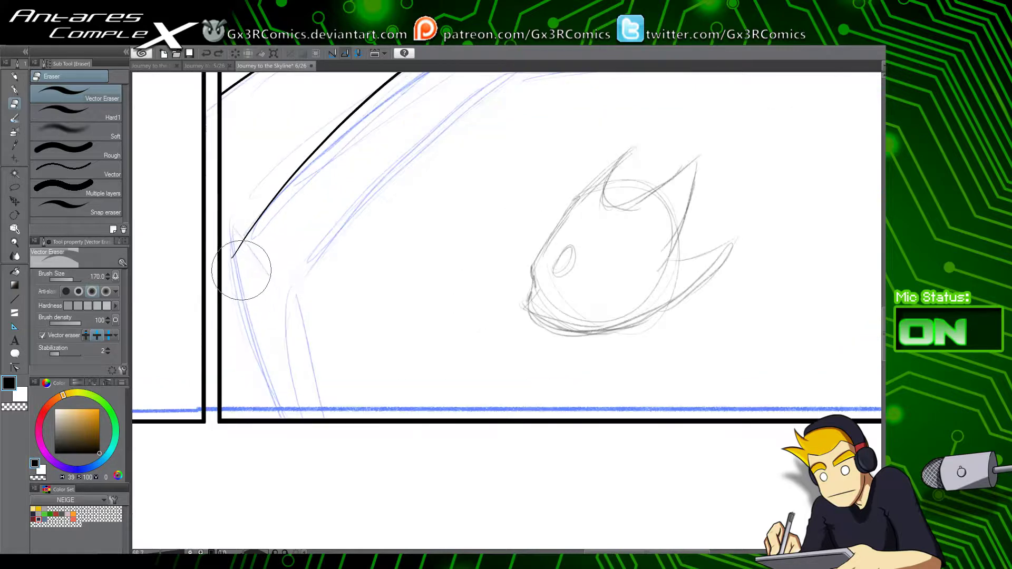
{"action": "key", "text": "p"}
{"action": "left_click_drag", "start_coordinate": [233, 244], "coordinate": [298, 446]}
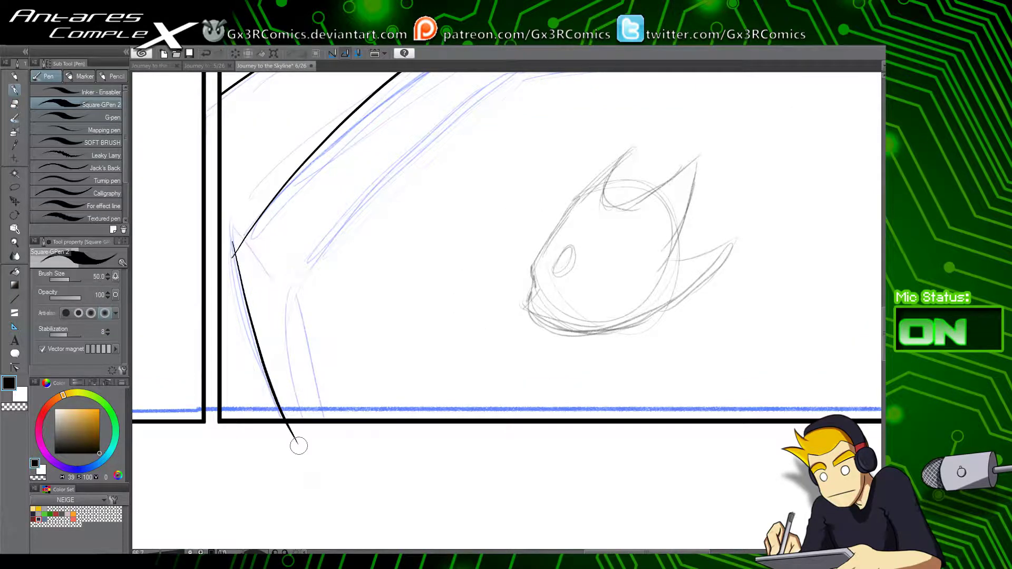
{"action": "key", "text": "ctrl+z"}
{"action": "left_click_drag", "start_coordinate": [233, 244], "coordinate": [297, 454]}
{"action": "key", "text": "ctrl+z"}
{"action": "mouse_move", "coordinate": [231, 229]}
{"action": "left_mouse_down"}
{"action": "mouse_move", "coordinate": [279, 441]}
{"action": "mouse_move", "coordinate": [316, 436]}
{"action": "left_mouse_up"}
{"action": "key", "text": "e"}
{"action": "left_click", "coordinate": [233, 258]}
{"action": "left_click", "coordinate": [232, 230]}
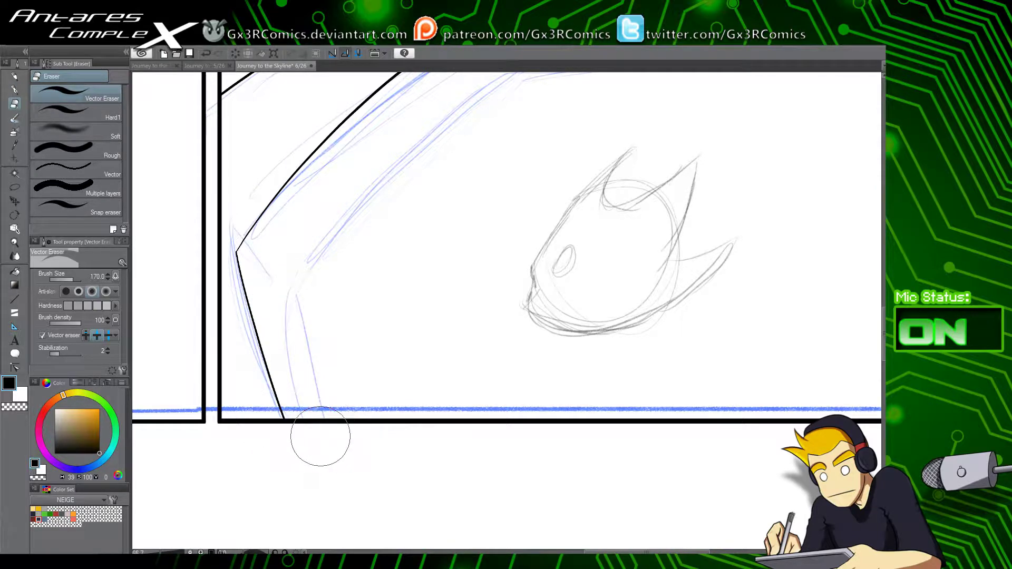
Step: Ink the window frame's inner left diagonal and inner side edge, trimming them at their corner and the bottom panel border
{"action": "mouse_move", "coordinate": [458, 289]}
{"action": "left_mouse_down"}
{"action": "mouse_move", "coordinate": [427, 292]}
{"action": "mouse_move", "coordinate": [331, 363]}
{"action": "left_mouse_up"}
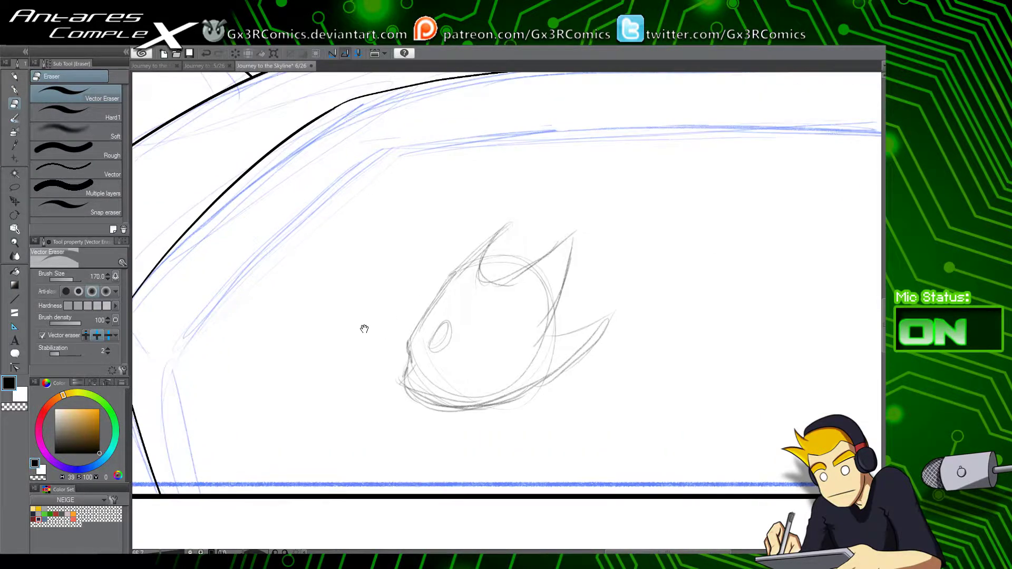
{"action": "mouse_move", "coordinate": [364, 329]}
{"action": "left_mouse_down"}
{"action": "mouse_move", "coordinate": [402, 392]}
{"action": "mouse_move", "coordinate": [409, 363]}
{"action": "left_mouse_up"}
{"action": "key", "text": "p"}
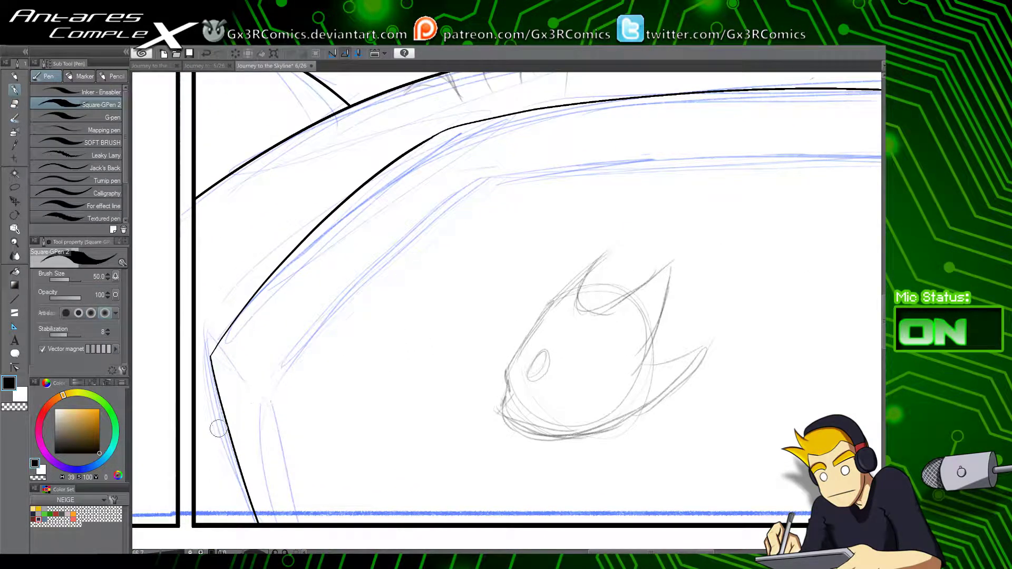
{"action": "left_click_drag", "start_coordinate": [204, 451], "coordinate": [560, 95]}
{"action": "scroll", "coordinate": [283, 355], "scroll_direction": "down", "scroll_amount": 3}
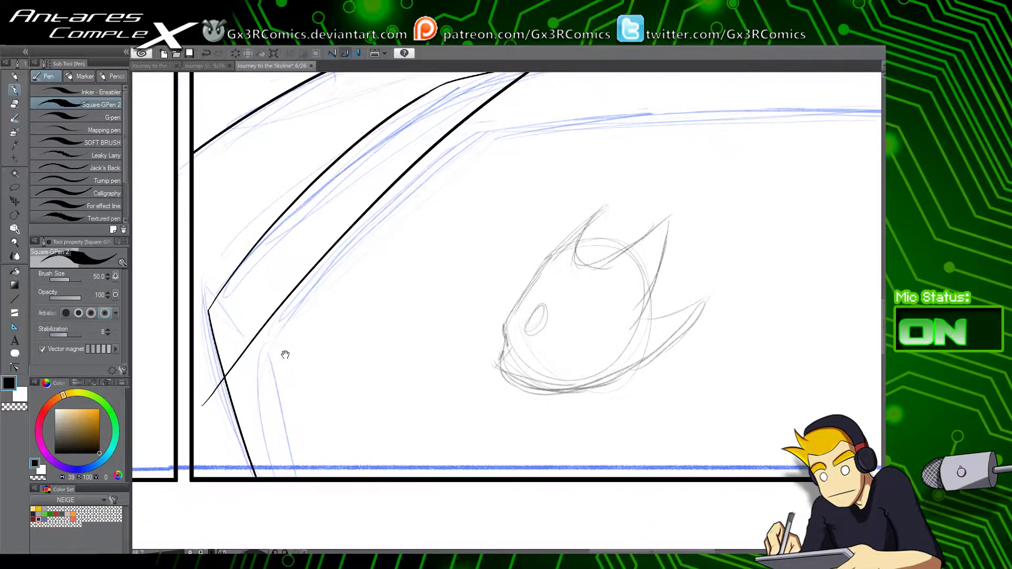
{"action": "mouse_move", "coordinate": [236, 267]}
{"action": "left_mouse_down"}
{"action": "mouse_move", "coordinate": [316, 486]}
{"action": "mouse_move", "coordinate": [276, 403]}
{"action": "mouse_move", "coordinate": [309, 477]}
{"action": "left_mouse_up"}
{"action": "key", "text": "ctrl+z"}
{"action": "key", "text": "e"}
{"action": "left_click", "coordinate": [205, 343]}
{"action": "left_click", "coordinate": [235, 266]}
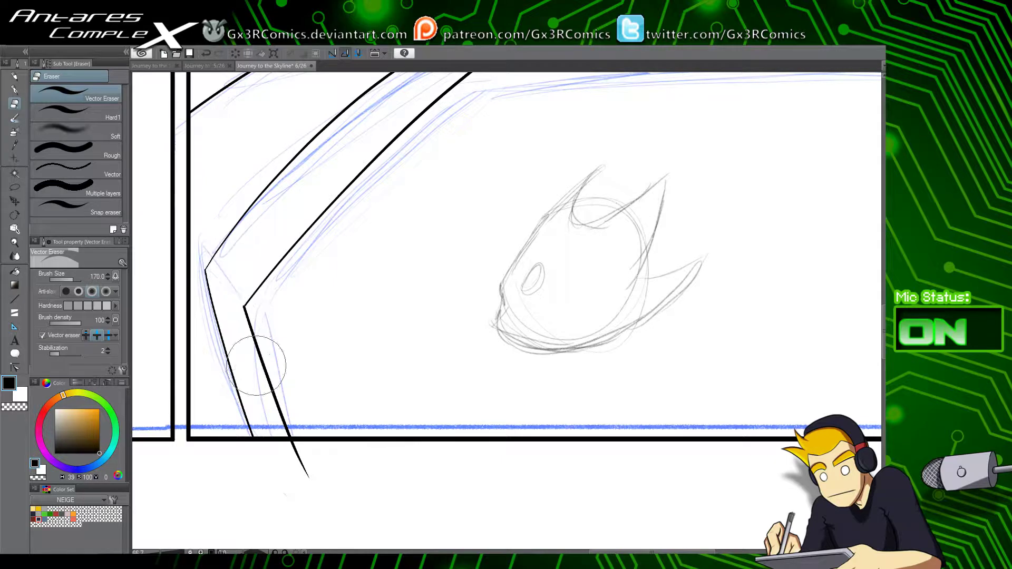
{"action": "left_click", "coordinate": [298, 471]}
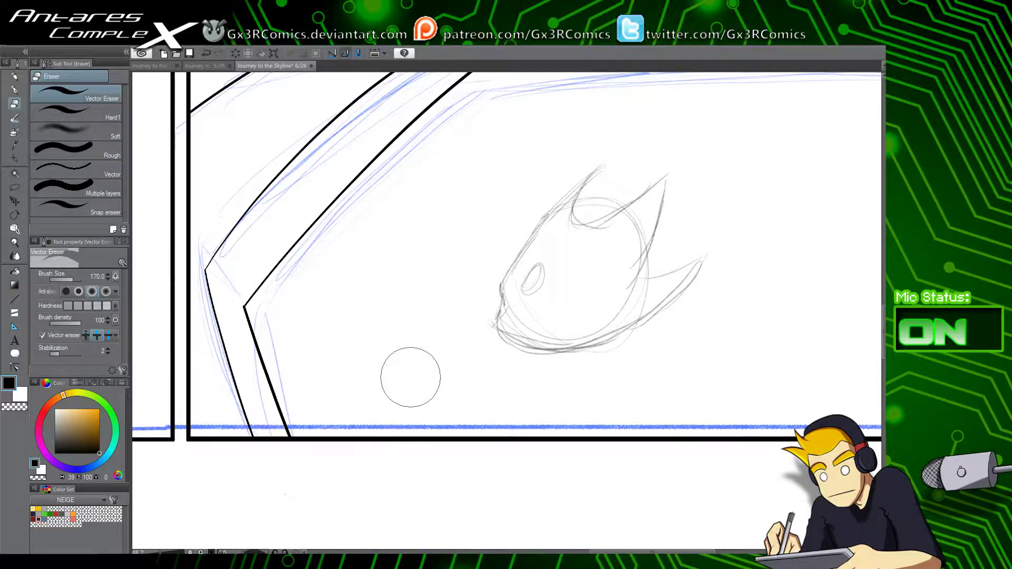
{"action": "mouse_move", "coordinate": [657, 227]}
{"action": "left_mouse_down"}
{"action": "mouse_move", "coordinate": [626, 246]}
{"action": "mouse_move", "coordinate": [522, 379]}
{"action": "mouse_move", "coordinate": [429, 332]}
{"action": "left_mouse_up"}
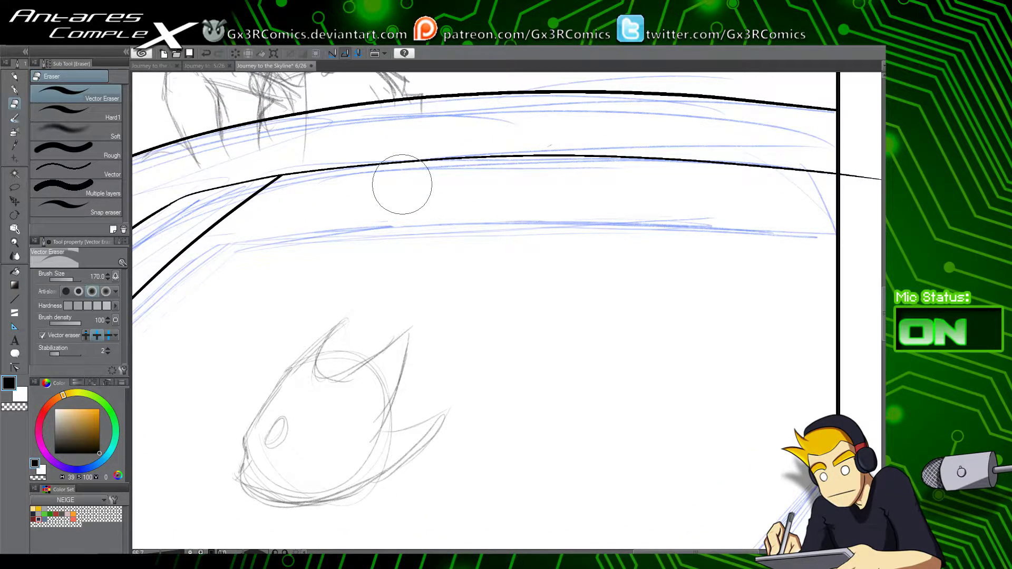
{"action": "key", "text": "p"}
{"action": "scroll", "coordinate": [401, 185], "scroll_direction": "down", "scroll_amount": 1}
{"action": "mouse_move", "coordinate": [220, 238]}
{"action": "left_mouse_down"}
{"action": "mouse_move", "coordinate": [548, 209]}
{"action": "mouse_move", "coordinate": [725, 223]}
{"action": "left_mouse_up"}
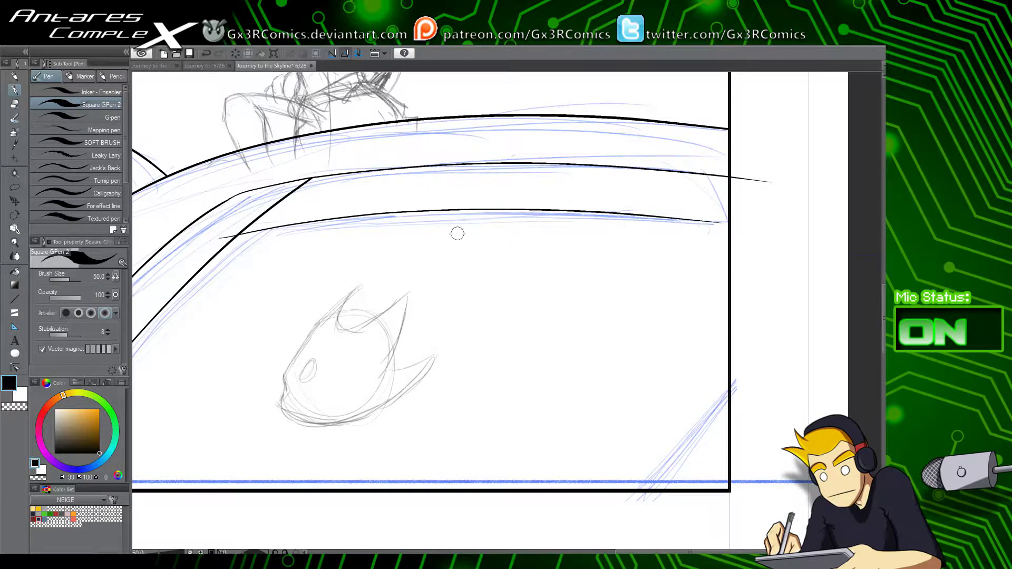
{"action": "key", "text": "ctrl+z"}
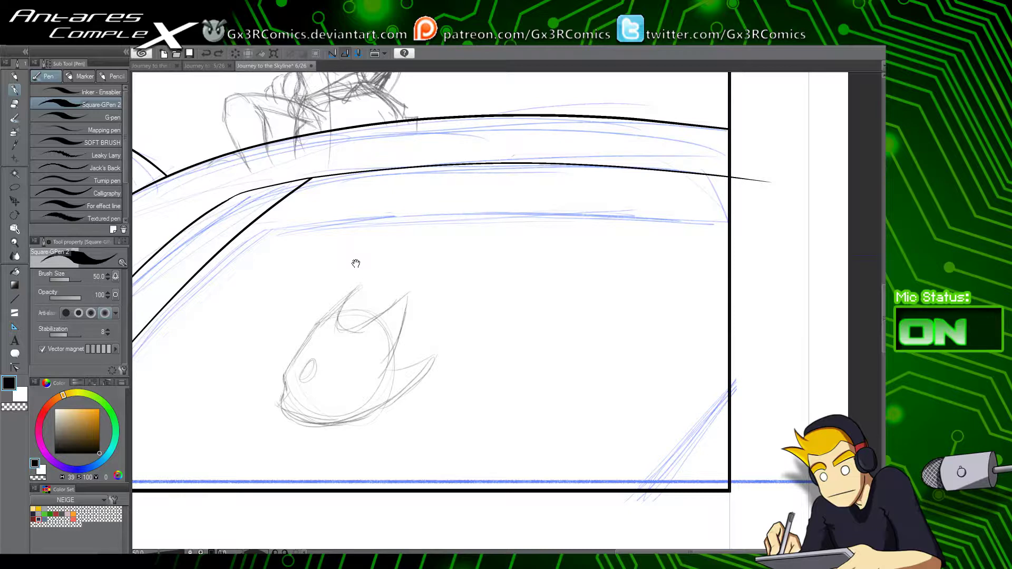
{"action": "left_click_drag", "start_coordinate": [356, 264], "coordinate": [350, 309]}
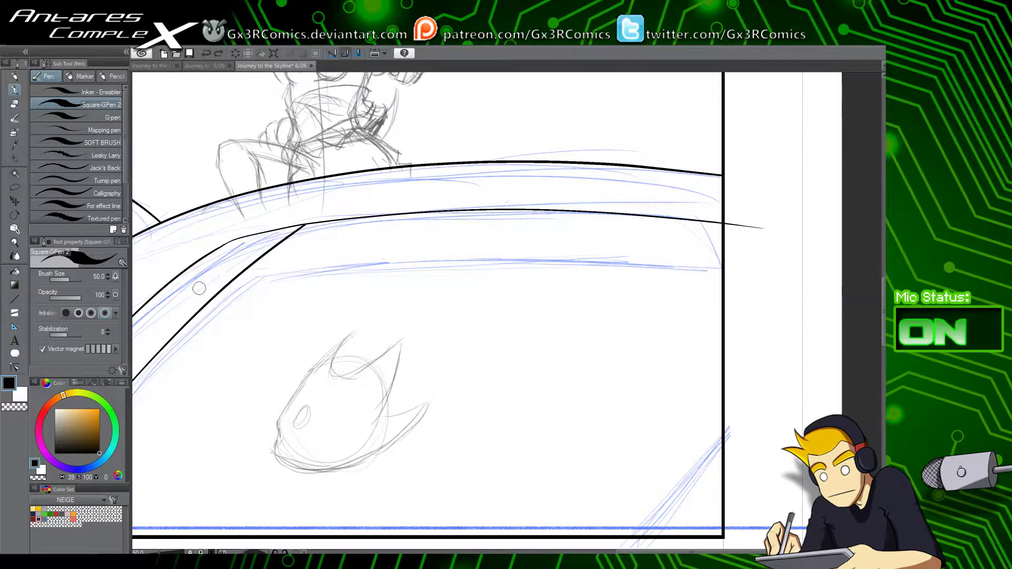
{"action": "left_click_drag", "start_coordinate": [198, 287], "coordinate": [792, 283]}
{"action": "key", "text": "ctrl+z"}
Step: Ink the window frame's inner upper edge, trim it at the diagonal's corner, and trim the outer edge's overshoot past the right panel border
{"action": "left_click_drag", "start_coordinate": [217, 278], "coordinate": [709, 282]}
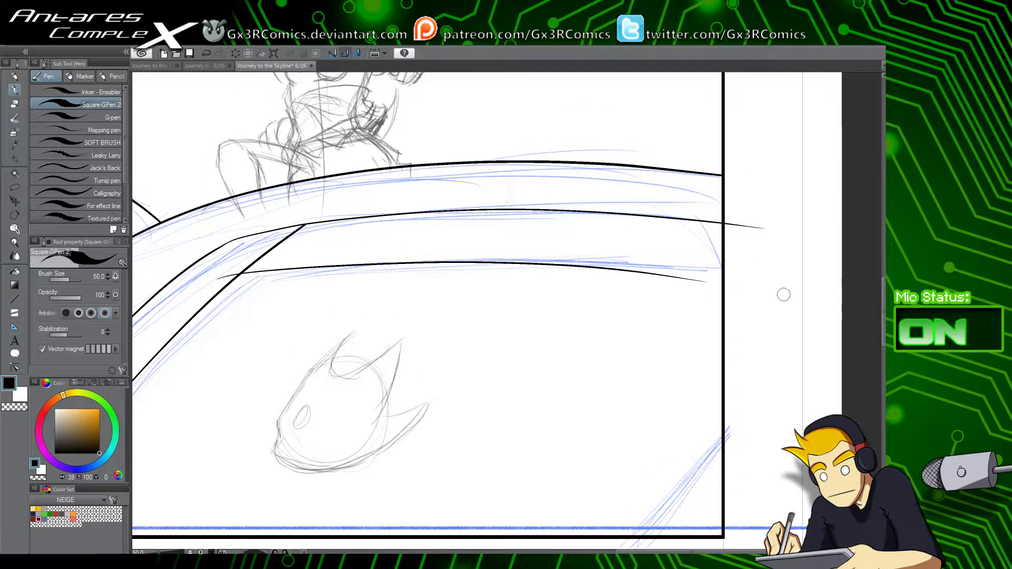
{"action": "key", "text": "e"}
{"action": "left_click", "coordinate": [222, 275]}
{"action": "left_click", "coordinate": [285, 243]}
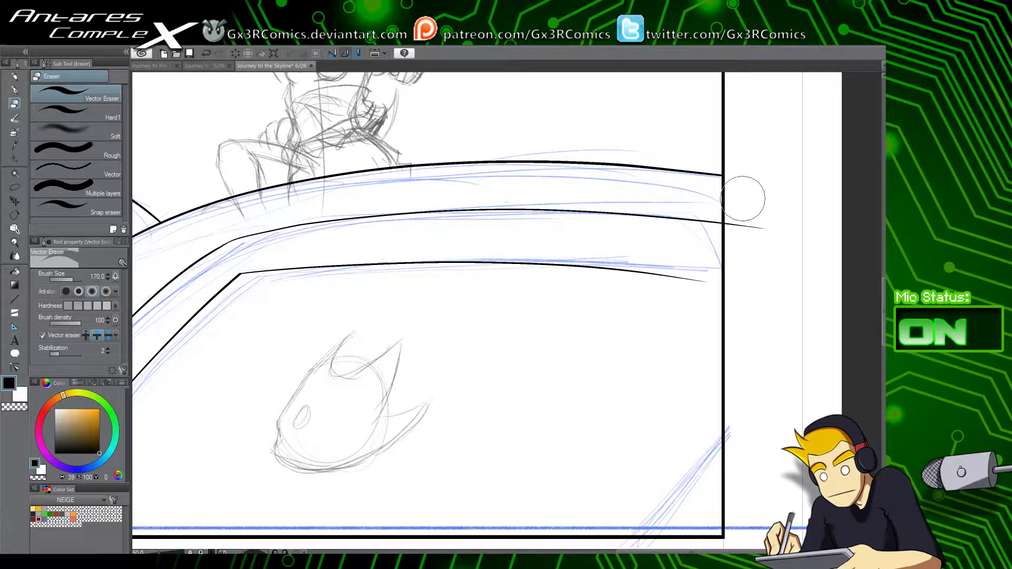
{"action": "left_click_drag", "start_coordinate": [743, 198], "coordinate": [766, 280]}
Step: Cut off the inner upper edge's tapered right end and extend the remaining line across the right panel border
{"action": "key", "text": "u"}
{"action": "key", "text": "u"}
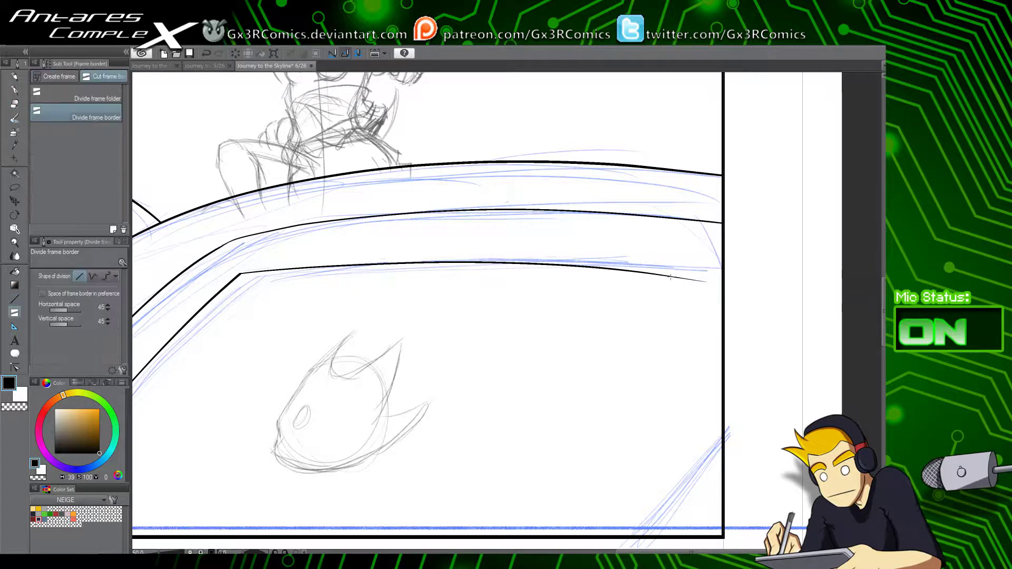
{"action": "key", "text": "m"}
{"action": "left_click_drag", "start_coordinate": [617, 273], "coordinate": [653, 273]}
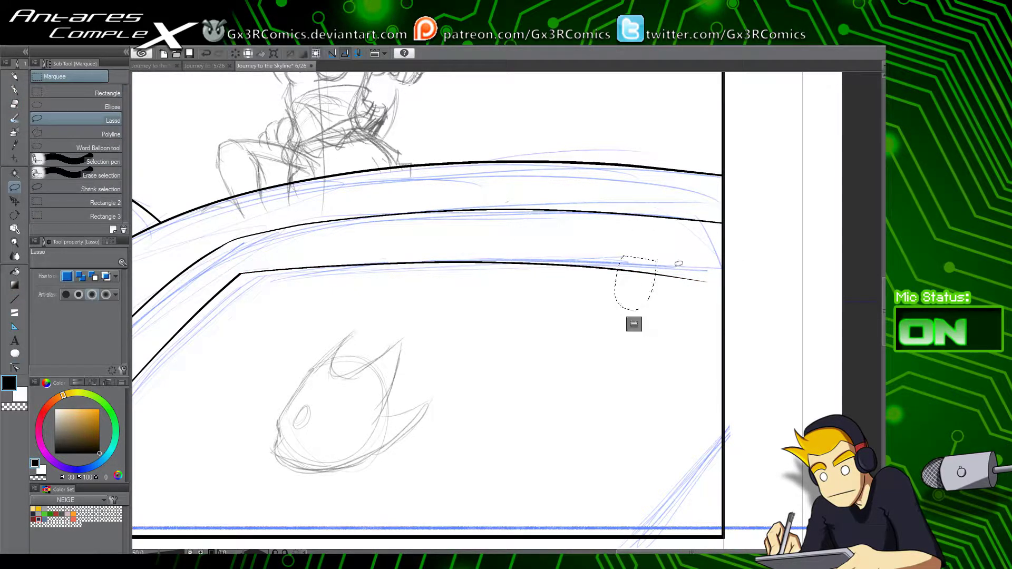
{"action": "key", "text": "Delete"}
{"action": "key", "text": "ctrl+d"}
{"action": "key", "text": "e"}
{"action": "left_click", "coordinate": [664, 276]}
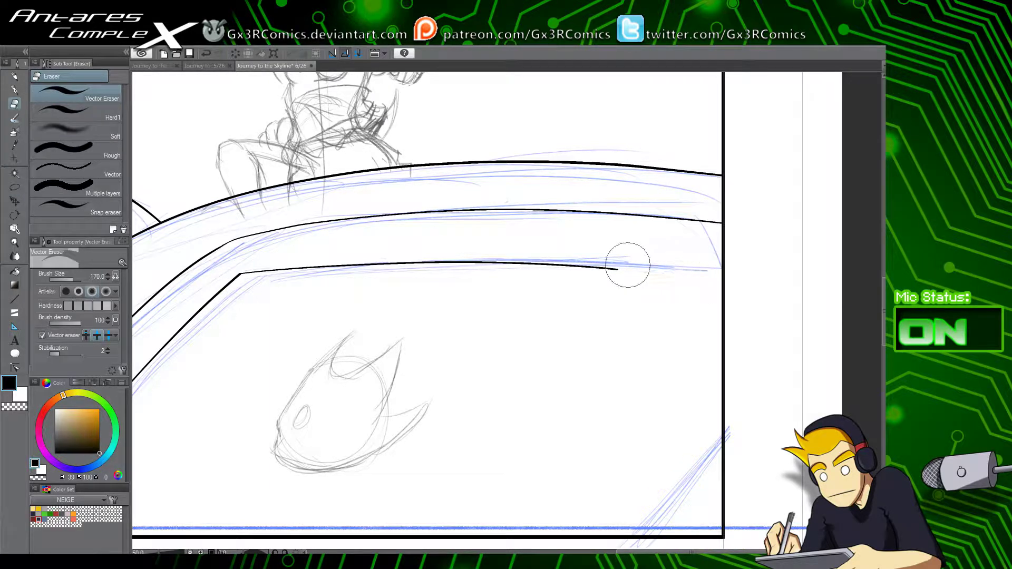
{"action": "key", "text": "y"}
{"action": "left_click_drag", "start_coordinate": [619, 271], "coordinate": [747, 280]}
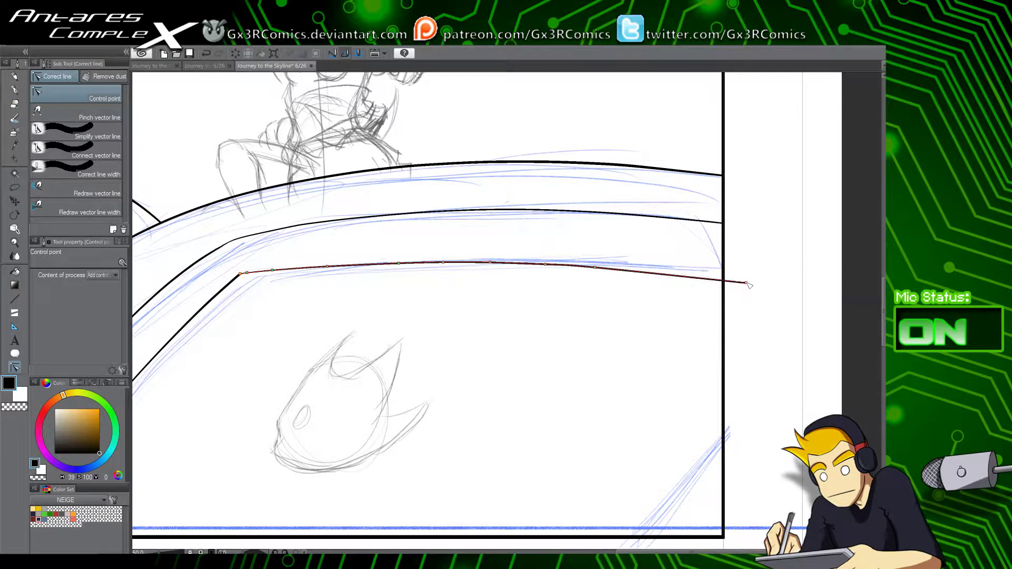
Step: Ink the curve across the panel's lower right corner and trim the overshoots of it and the inner upper edge at the panel borders
{"action": "left_click_drag", "start_coordinate": [730, 422], "coordinate": [727, 341]}
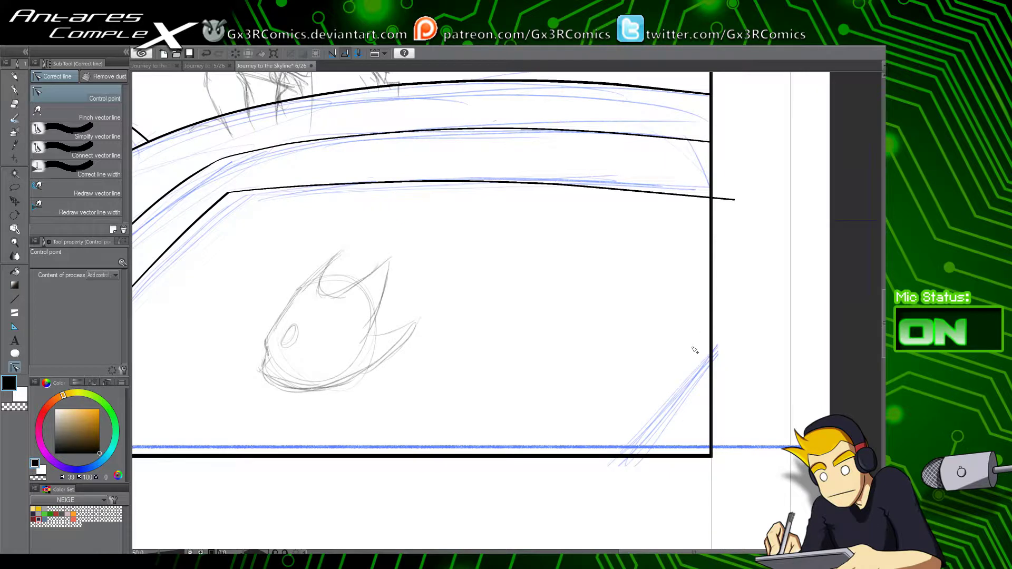
{"action": "key", "text": "p"}
{"action": "left_click_drag", "start_coordinate": [735, 280], "coordinate": [576, 501]}
{"action": "key", "text": "e"}
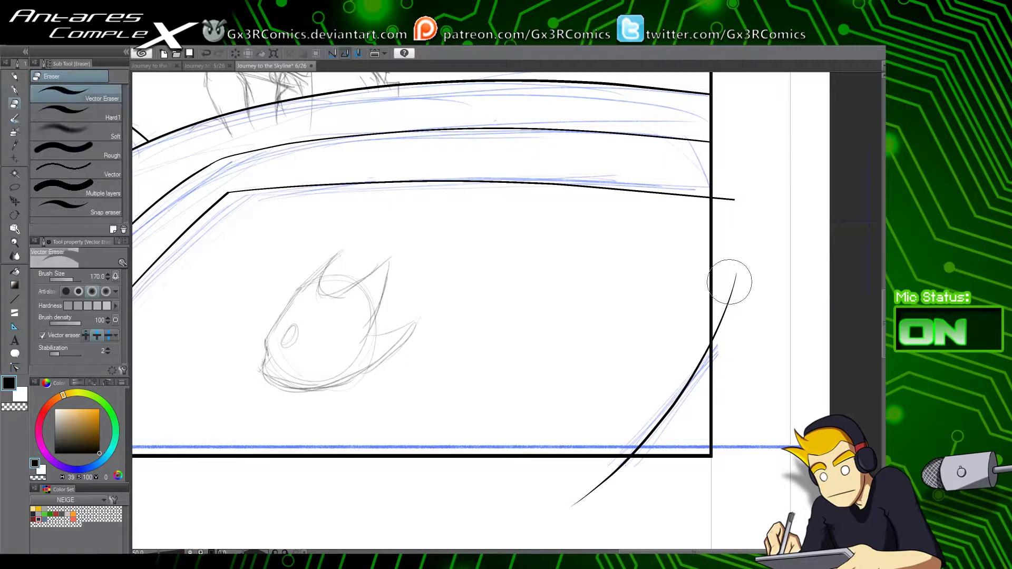
{"action": "left_click", "coordinate": [729, 287]}
{"action": "left_click", "coordinate": [609, 497]}
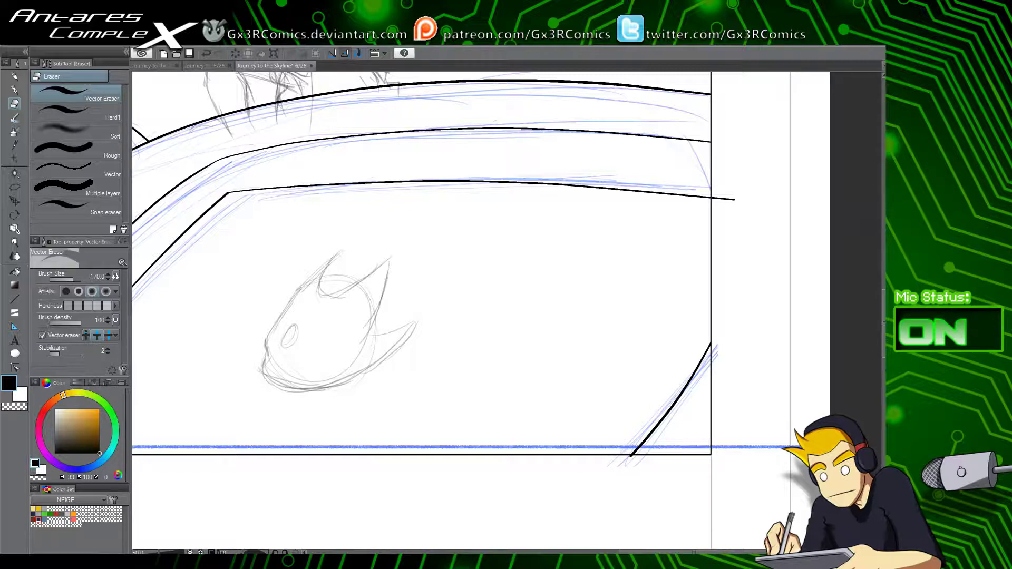
{"action": "left_click", "coordinate": [738, 217]}
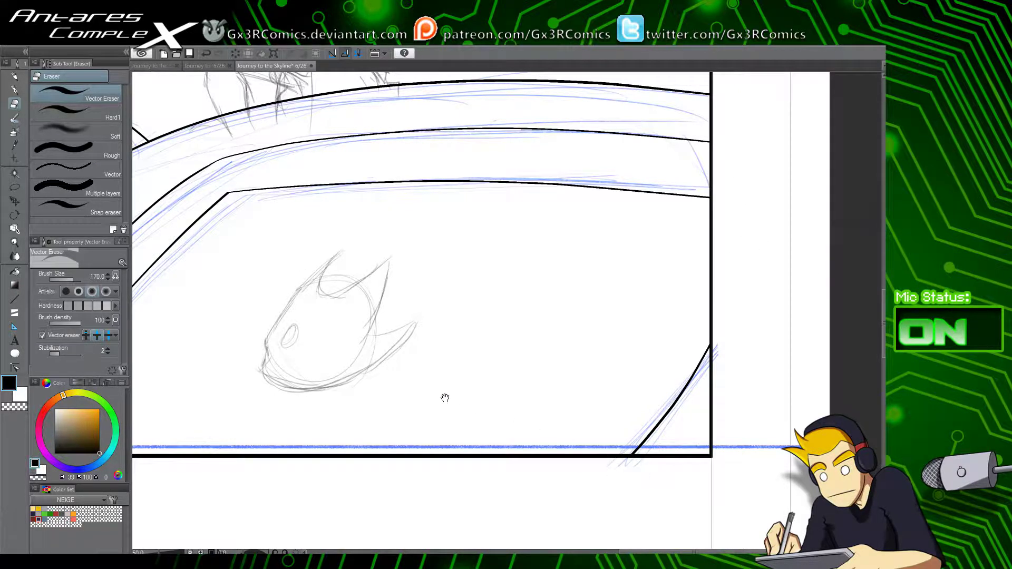
Step: Replace the window frame's inner upper edge with a more arched line from the diagonal's corner, trimmed at the right panel border
{"action": "left_click_drag", "start_coordinate": [445, 398], "coordinate": [577, 444]}
{"action": "left_click", "coordinate": [516, 431], "text": "alt"}
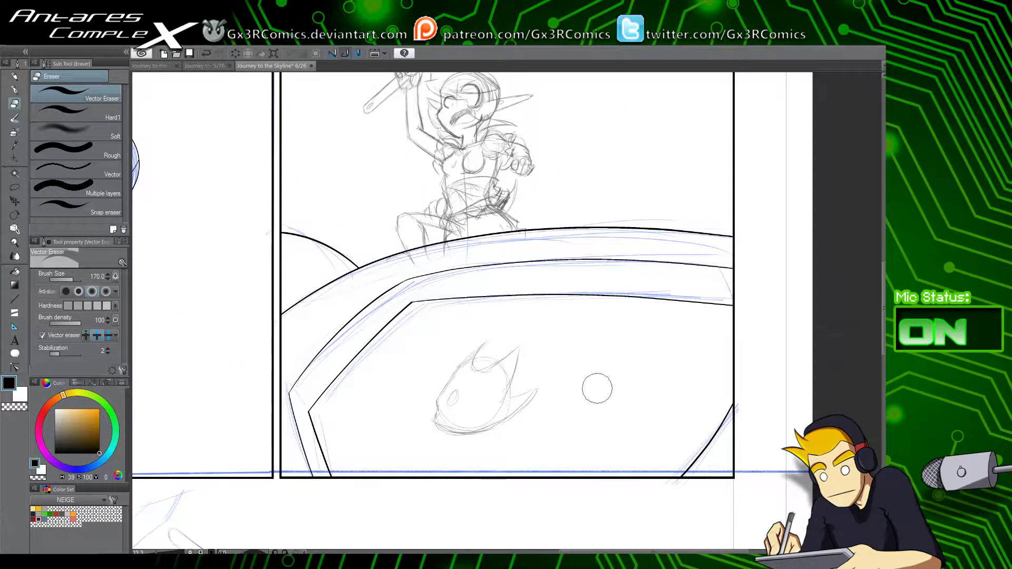
{"action": "left_click", "coordinate": [585, 297]}
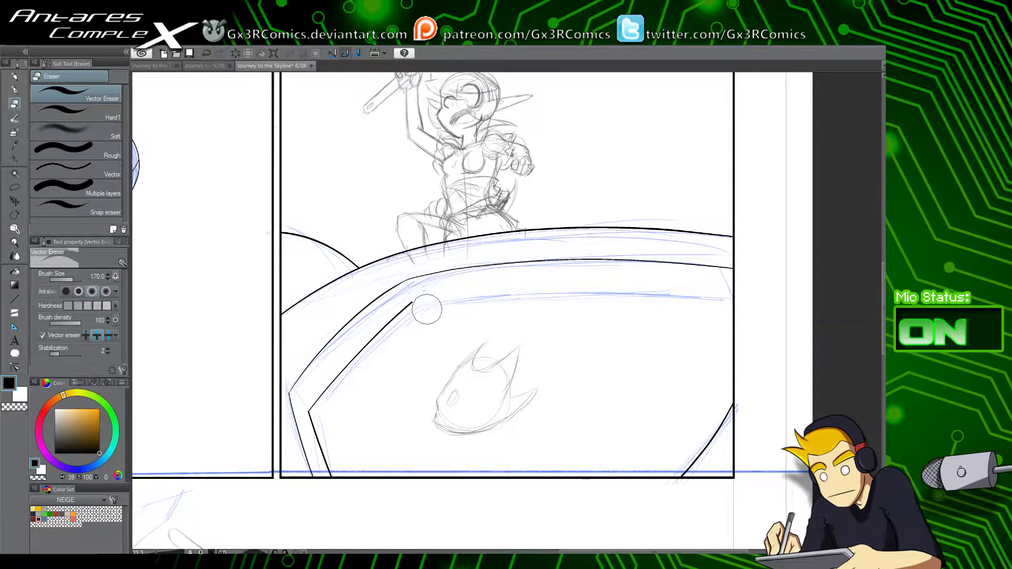
{"action": "key", "text": "p"}
{"action": "mouse_move", "coordinate": [411, 303]}
{"action": "left_mouse_down"}
{"action": "mouse_move", "coordinate": [707, 283]}
{"action": "mouse_move", "coordinate": [756, 289]}
{"action": "left_mouse_up"}
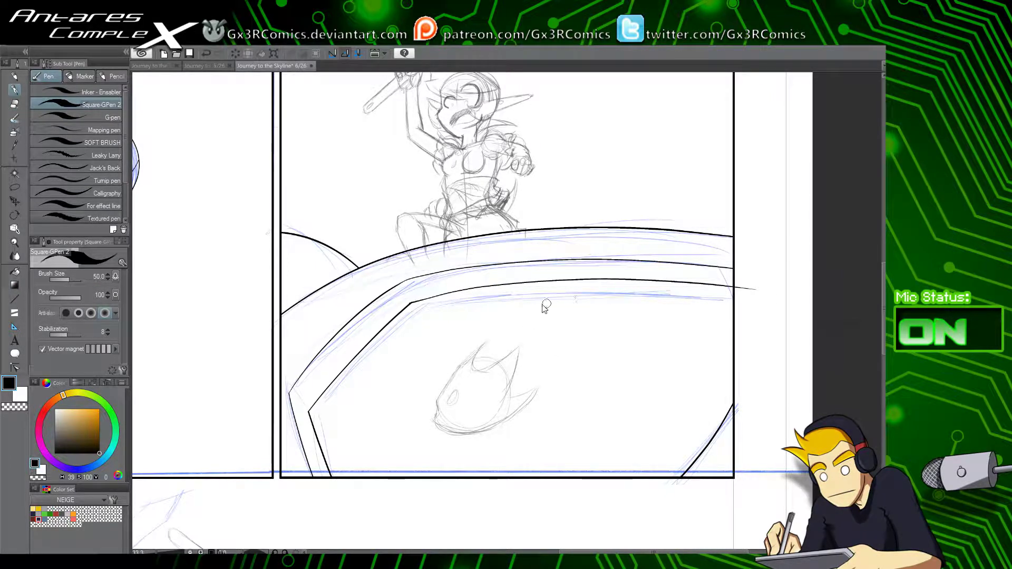
{"action": "key", "text": "ctrl+z"}
{"action": "scroll", "coordinate": [526, 310], "scroll_direction": "up", "scroll_amount": 1}
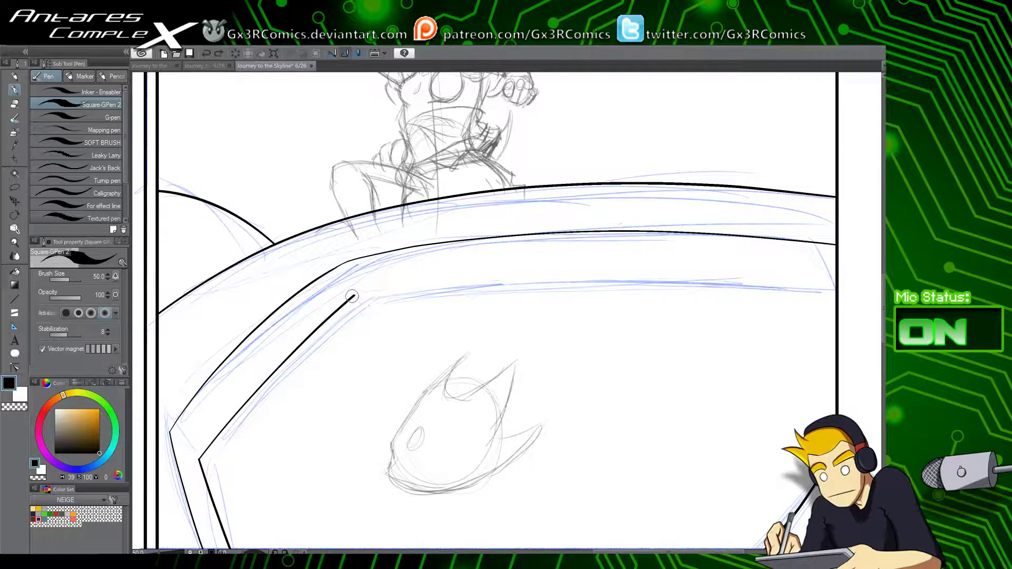
{"action": "mouse_move", "coordinate": [354, 296]}
{"action": "left_mouse_down"}
{"action": "mouse_move", "coordinate": [656, 271]}
{"action": "mouse_move", "coordinate": [859, 295]}
{"action": "left_mouse_up"}
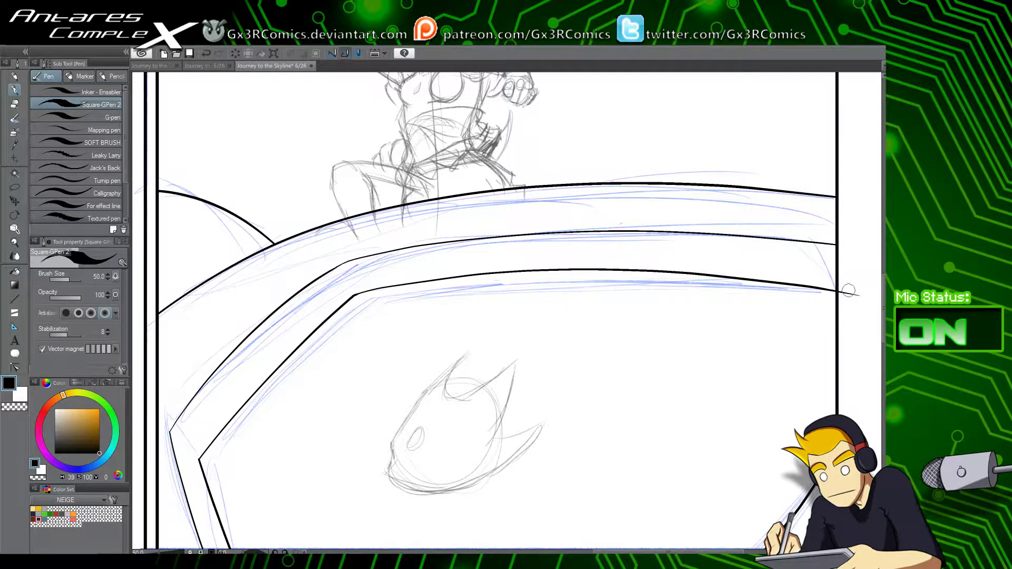
{"action": "key", "text": "e"}
{"action": "left_click_drag", "start_coordinate": [664, 361], "coordinate": [581, 381]}
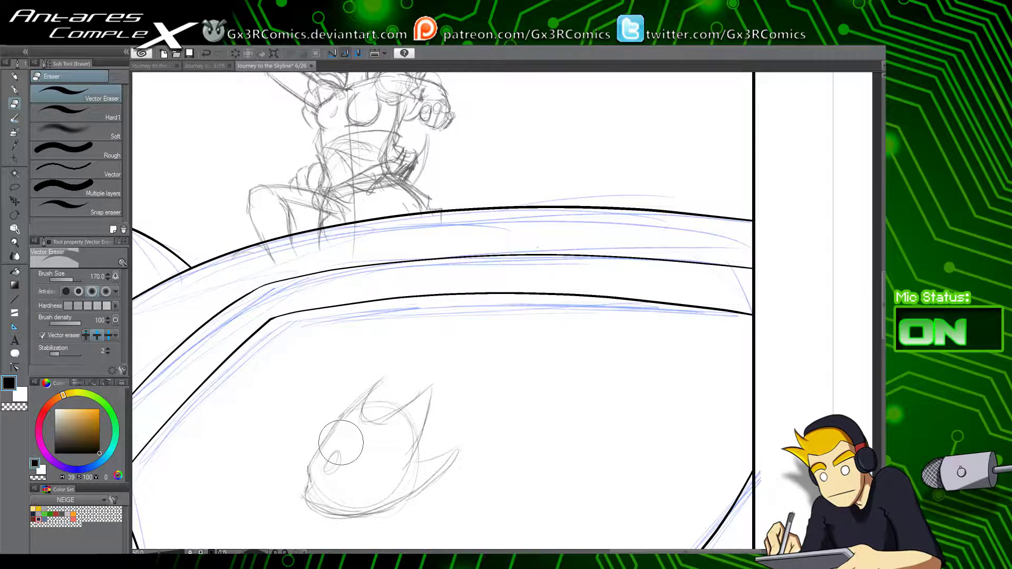
Step: Sketch a long neck line down from the head and a curved facial feature beside its oval eye in pencil
{"action": "mouse_move", "coordinate": [377, 425]}
{"action": "left_mouse_down"}
{"action": "mouse_move", "coordinate": [376, 315]}
{"action": "mouse_move", "coordinate": [319, 309]}
{"action": "left_mouse_up"}
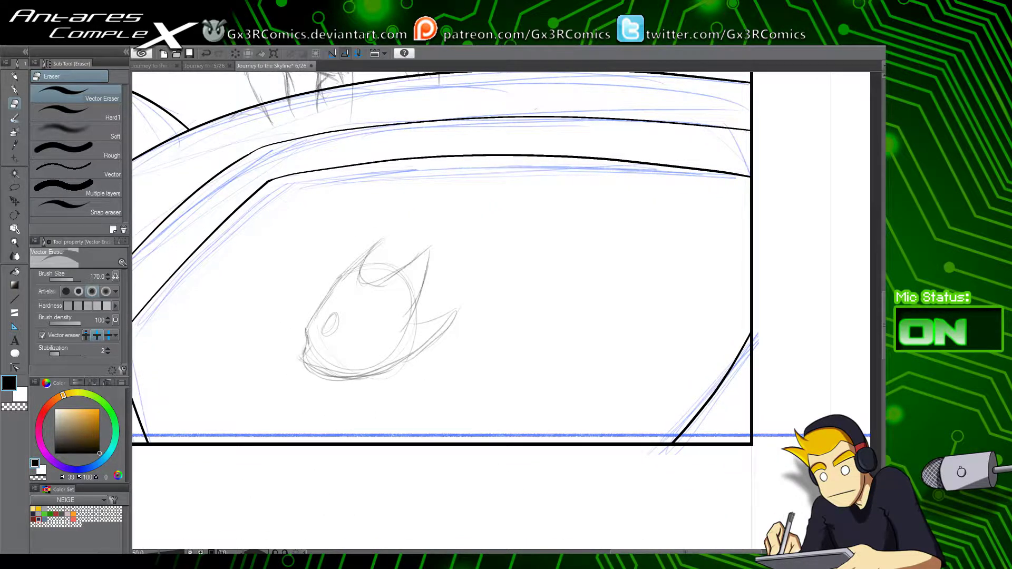
{"action": "key", "text": "p"}
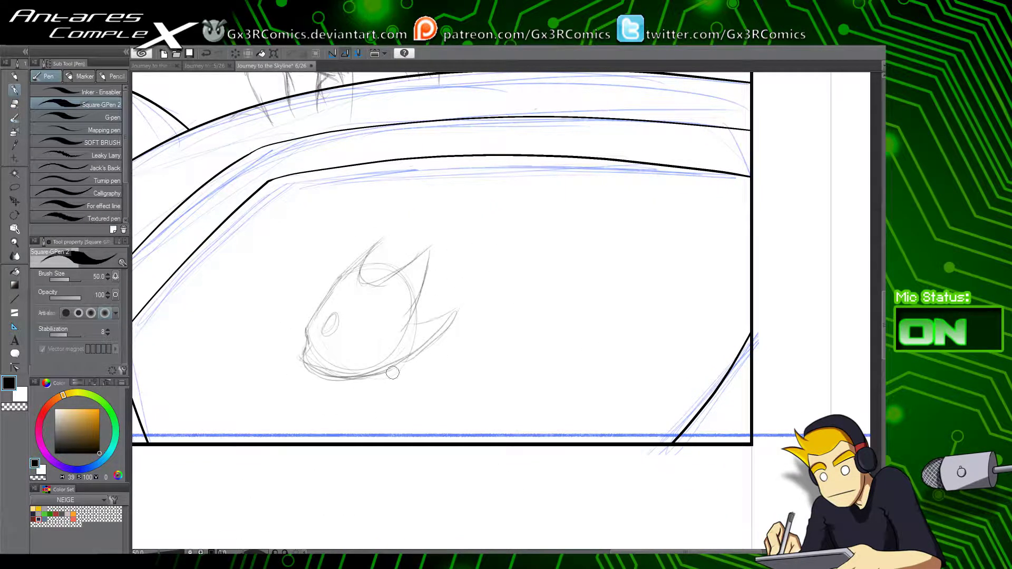
{"action": "key", "text": "p"}
{"action": "left_click_drag", "start_coordinate": [393, 373], "coordinate": [378, 487]}
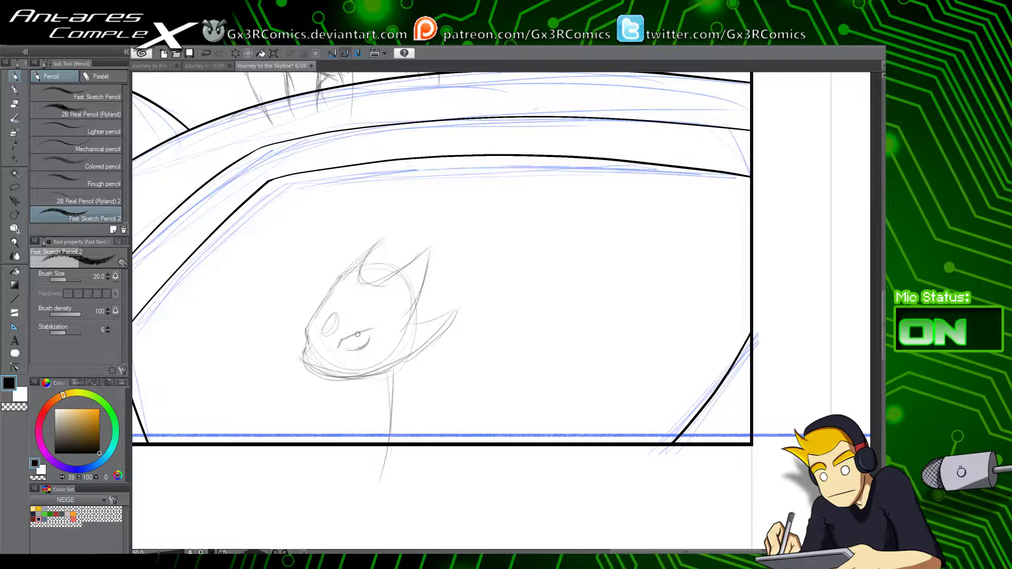
{"action": "key", "text": "m"}
{"action": "mouse_move", "coordinate": [323, 383]}
{"action": "left_mouse_down"}
{"action": "mouse_move", "coordinate": [369, 382]}
{"action": "mouse_move", "coordinate": [475, 321]}
{"action": "mouse_move", "coordinate": [333, 370]}
{"action": "left_mouse_up"}
{"action": "key", "text": "ctrl+t"}
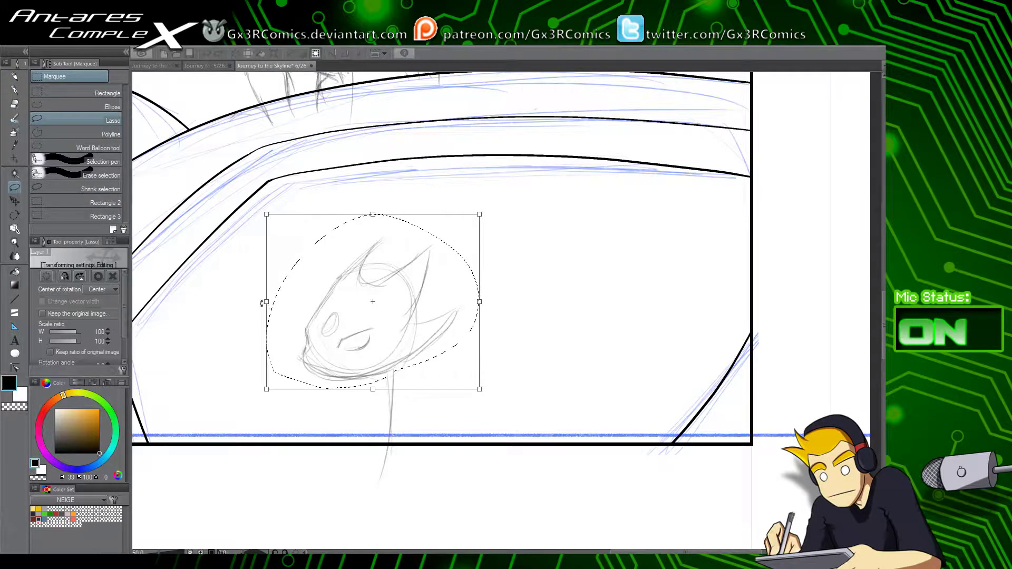
{"action": "left_click_drag", "start_coordinate": [280, 302], "coordinate": [280, 301]}
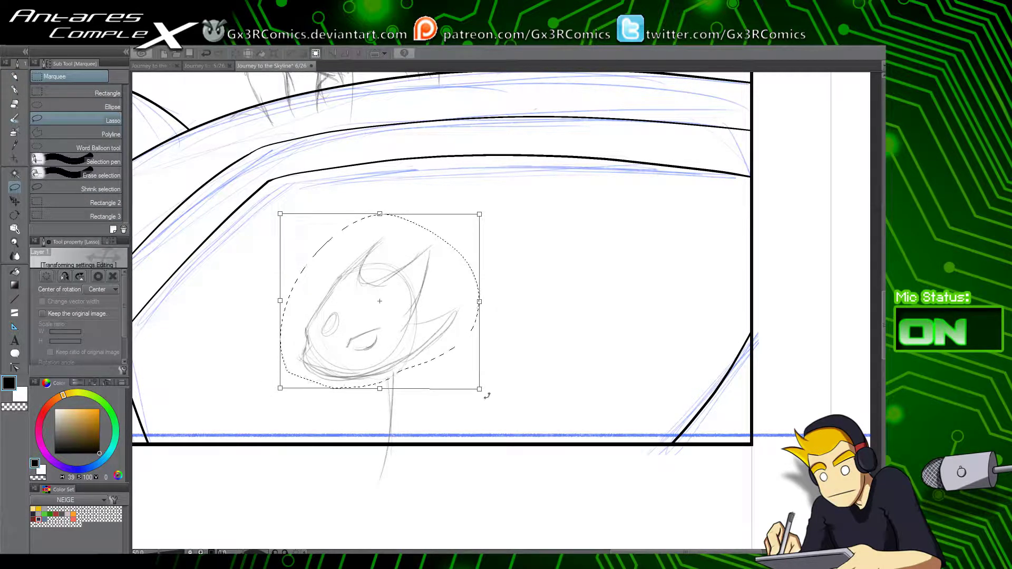
{"action": "key", "text": "Return"}
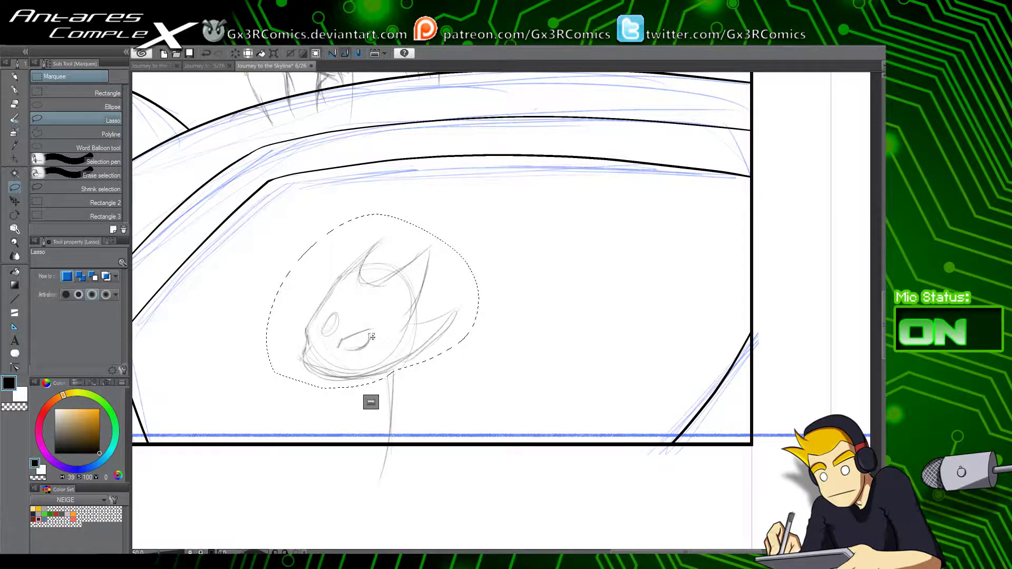
{"action": "key", "text": "comma"}
{"action": "key", "text": "m"}
{"action": "mouse_move", "coordinate": [390, 296]}
{"action": "left_mouse_down"}
{"action": "mouse_move", "coordinate": [311, 469]}
{"action": "mouse_move", "coordinate": [445, 327]}
{"action": "left_mouse_up"}
{"action": "key", "text": "Delete"}
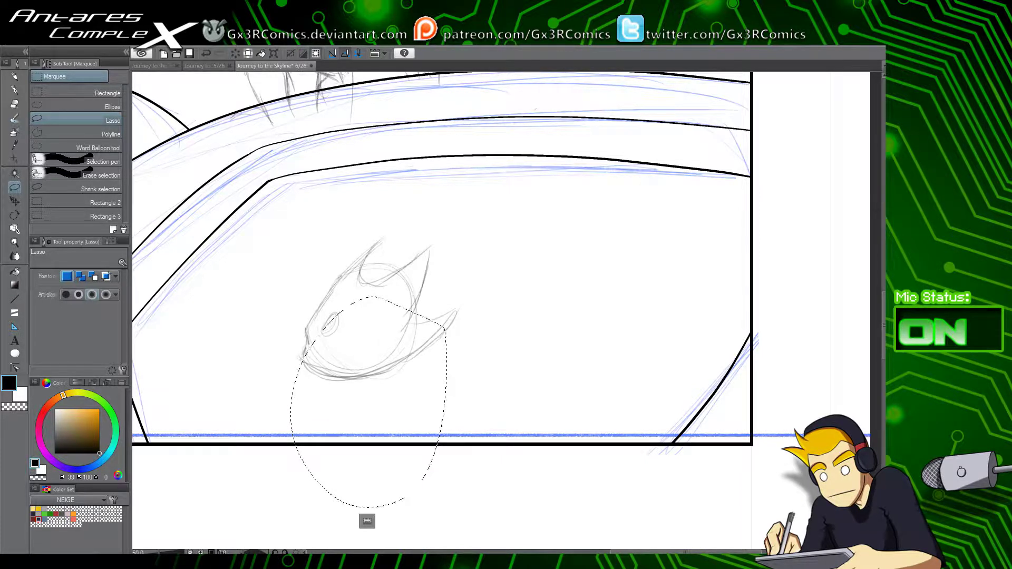
{"action": "key", "text": "ctrl+z"}
{"action": "key", "text": "ctrl+d"}
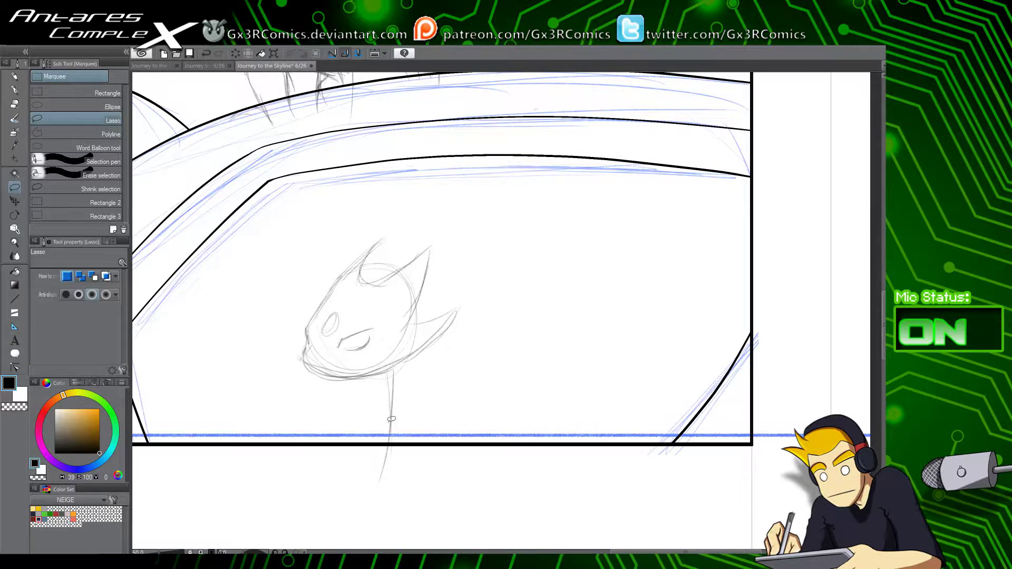
Step: Select the head sketch inside the window, transform it slightly to the right over the neck line, and clear the selection
{"action": "mouse_move", "coordinate": [337, 378]}
{"action": "left_mouse_down"}
{"action": "mouse_move", "coordinate": [382, 410]}
{"action": "mouse_move", "coordinate": [429, 418]}
{"action": "mouse_move", "coordinate": [354, 275]}
{"action": "mouse_move", "coordinate": [306, 379]}
{"action": "mouse_move", "coordinate": [319, 363]}
{"action": "left_mouse_up"}
{"action": "key", "text": "ctrl+t"}
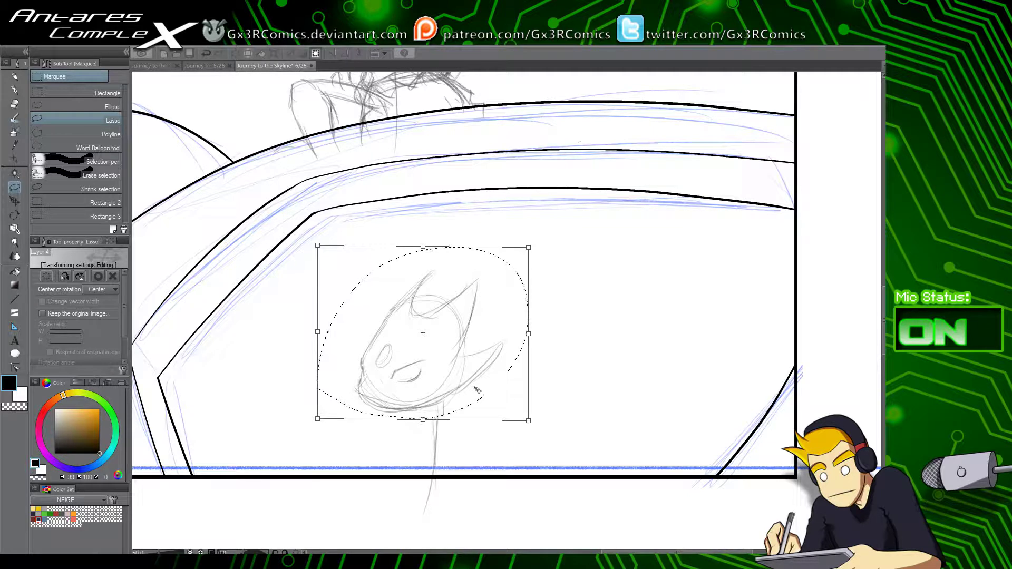
{"action": "key", "text": "Return"}
{"action": "key", "text": "ctrl+d"}
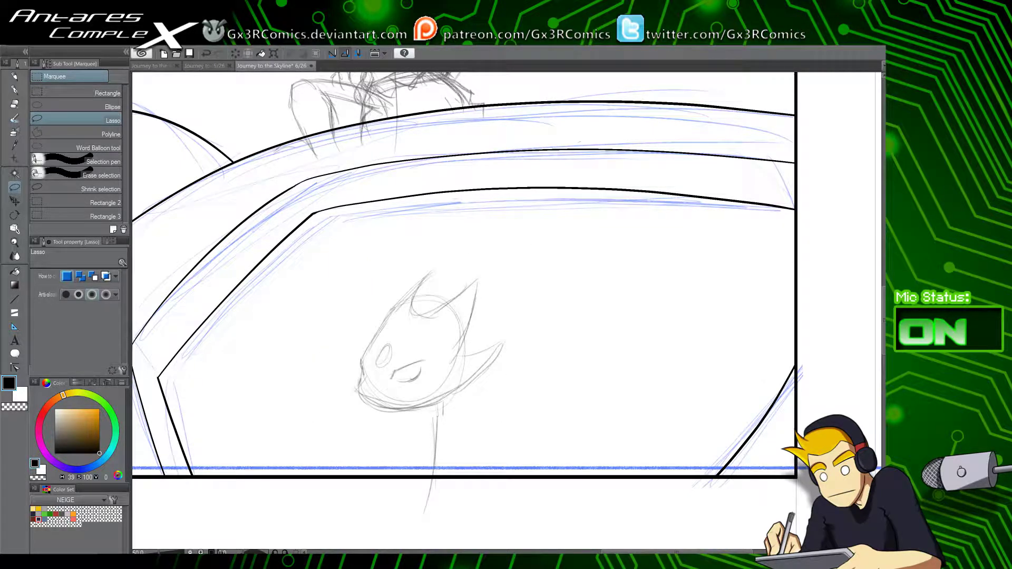
{"action": "key", "text": "p"}
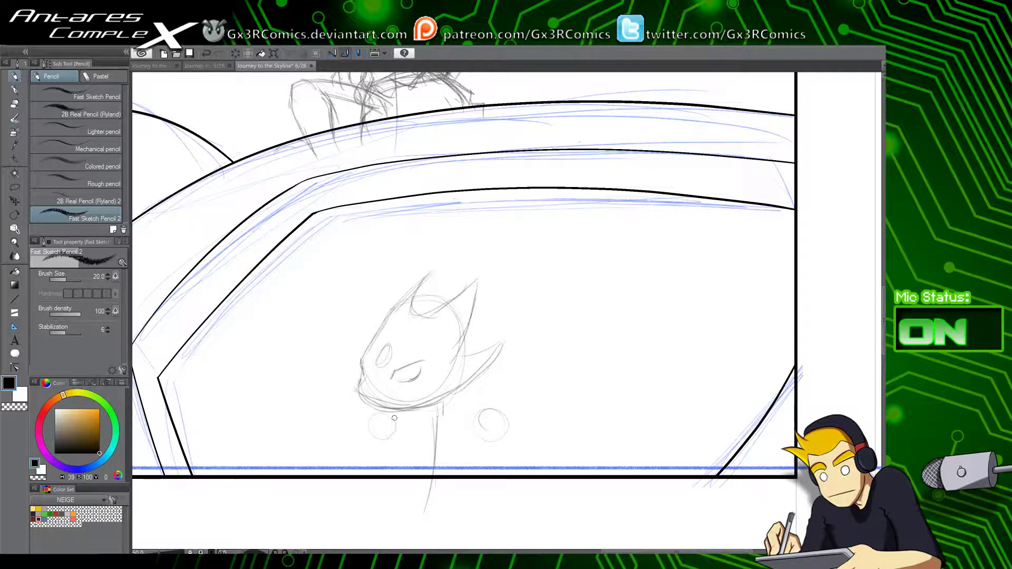
{"action": "left_click_drag", "start_coordinate": [498, 430], "coordinate": [513, 460]}
{"action": "left_click_drag", "start_coordinate": [442, 403], "coordinate": [435, 474]}
{"action": "key", "text": "e"}
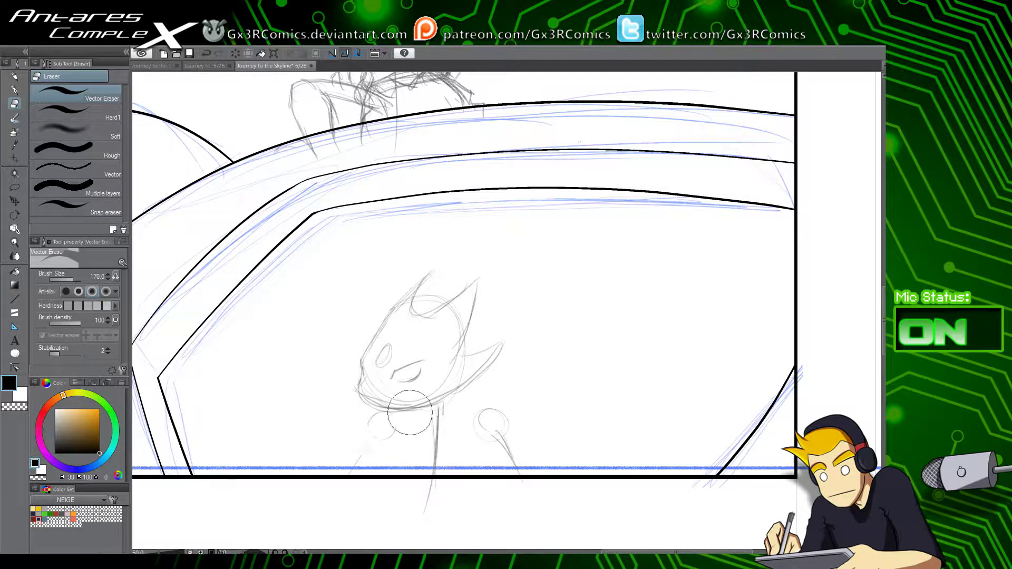
{"action": "mouse_move", "coordinate": [406, 407]}
{"action": "left_mouse_down"}
{"action": "mouse_move", "coordinate": [350, 451]}
{"action": "mouse_move", "coordinate": [476, 414]}
{"action": "mouse_move", "coordinate": [443, 465]}
{"action": "mouse_move", "coordinate": [457, 483]}
{"action": "mouse_move", "coordinate": [502, 478]}
{"action": "left_mouse_up"}
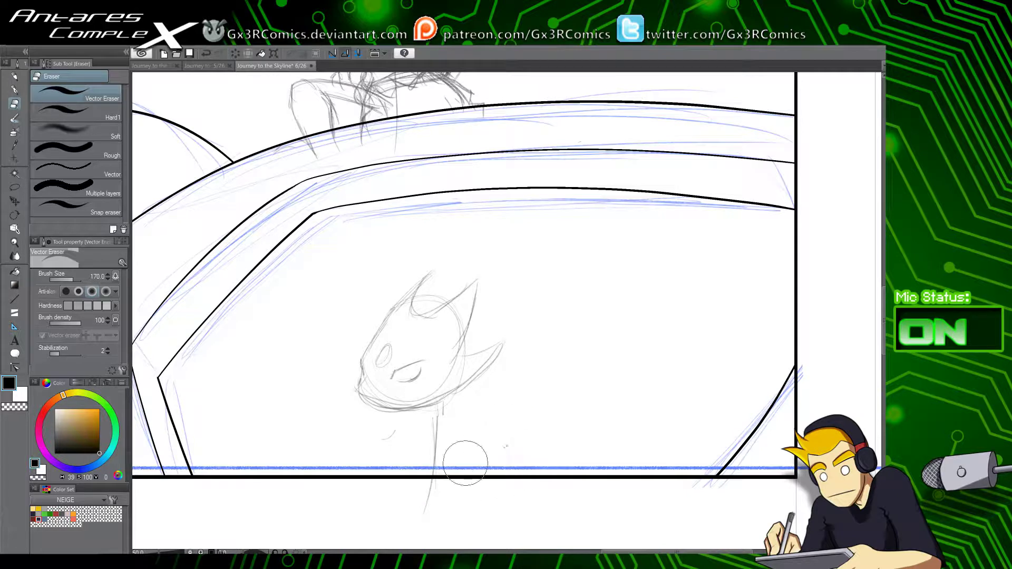
{"action": "left_click", "coordinate": [505, 439]}
{"action": "left_click", "coordinate": [389, 437]}
Step: Sketch a small shoulder circle on each side of the neck line below the head
{"action": "key", "text": "p"}
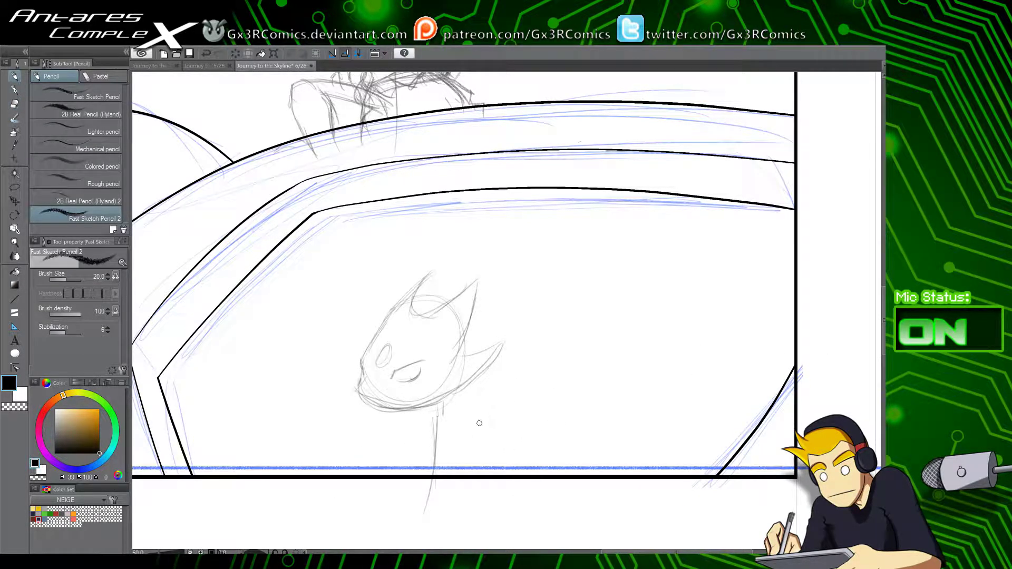
{"action": "mouse_move", "coordinate": [479, 423]}
{"action": "left_mouse_down"}
{"action": "mouse_move", "coordinate": [508, 421]}
{"action": "mouse_move", "coordinate": [498, 407]}
{"action": "left_mouse_up"}
{"action": "left_click_drag", "start_coordinate": [394, 435], "coordinate": [399, 433]}
{"action": "key", "text": "ctrl+z"}
{"action": "left_click_drag", "start_coordinate": [491, 410], "coordinate": [503, 409]}
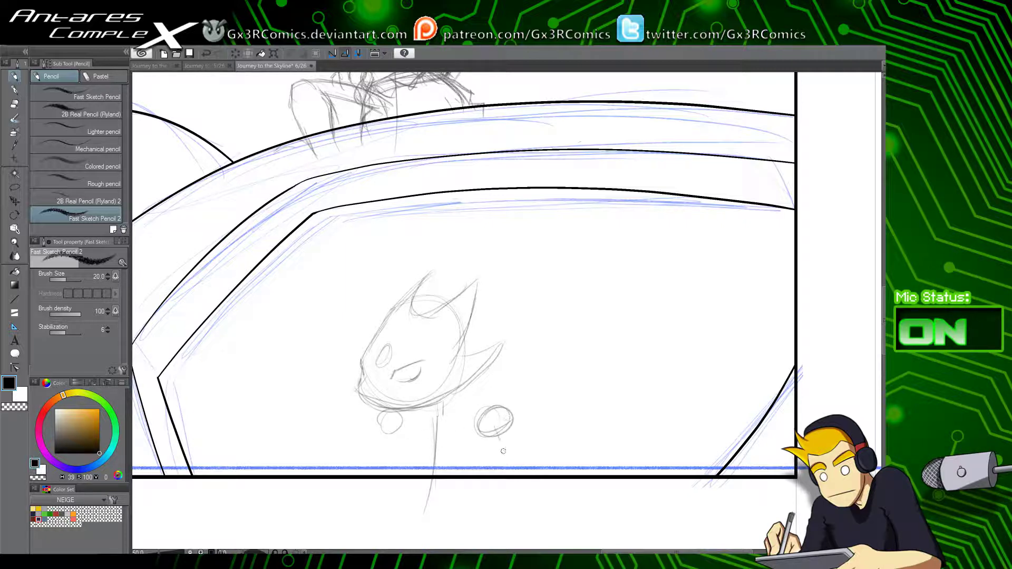
Step: Undo the last strokes and sketch the right upper arm down from its shoulder circle, plus a small elbow oval below the left shoulder
{"action": "key", "text": "ctrl+z"}
{"action": "key", "text": "ctrl+z"}
{"action": "left_click_drag", "start_coordinate": [495, 423], "coordinate": [535, 447]}
{"action": "mouse_move", "coordinate": [510, 430]}
{"action": "left_mouse_down"}
{"action": "mouse_move", "coordinate": [544, 468]}
{"action": "mouse_move", "coordinate": [548, 460]}
{"action": "left_mouse_up"}
{"action": "left_click_drag", "start_coordinate": [379, 452], "coordinate": [362, 471]}
{"action": "left_click_drag", "start_coordinate": [500, 425], "coordinate": [540, 461]}
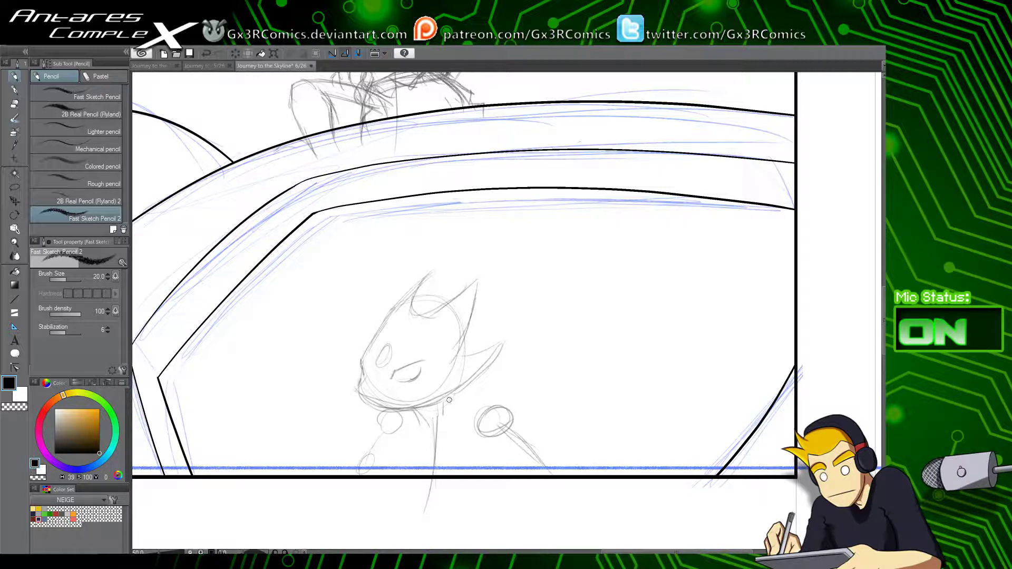
Step: Sketch the right side of the character's neck and a curved line down the left side of the torso
{"action": "left_click_drag", "start_coordinate": [450, 394], "coordinate": [453, 413]}
{"action": "mouse_move", "coordinate": [431, 409]}
{"action": "left_mouse_down"}
{"action": "mouse_move", "coordinate": [423, 439]}
{"action": "mouse_move", "coordinate": [442, 446]}
{"action": "mouse_move", "coordinate": [397, 423]}
{"action": "mouse_move", "coordinate": [410, 413]}
{"action": "mouse_move", "coordinate": [395, 415]}
{"action": "mouse_move", "coordinate": [391, 477]}
{"action": "left_mouse_up"}
{"action": "left_click_drag", "start_coordinate": [401, 423], "coordinate": [393, 482]}
{"action": "key", "text": "ctrl+z"}
{"action": "mouse_move", "coordinate": [399, 424]}
{"action": "left_mouse_down"}
{"action": "mouse_move", "coordinate": [390, 477]}
{"action": "mouse_move", "coordinate": [389, 464]}
{"action": "left_mouse_up"}
{"action": "left_click_drag", "start_coordinate": [390, 461], "coordinate": [408, 417]}
Step: Sketch an angular collar across the base of the neck and firm up the left arm line
{"action": "key", "text": "e"}
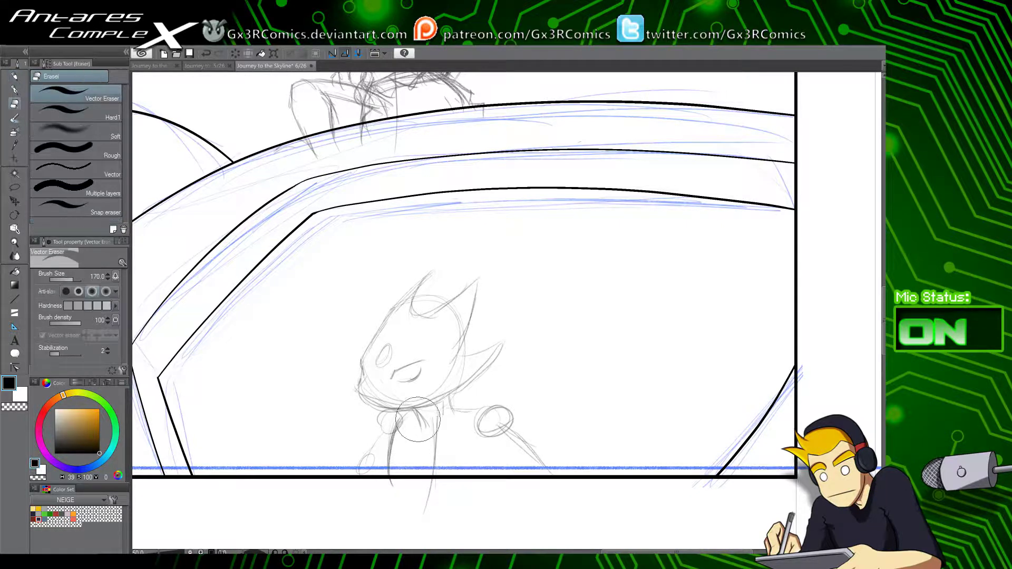
{"action": "key", "text": "p"}
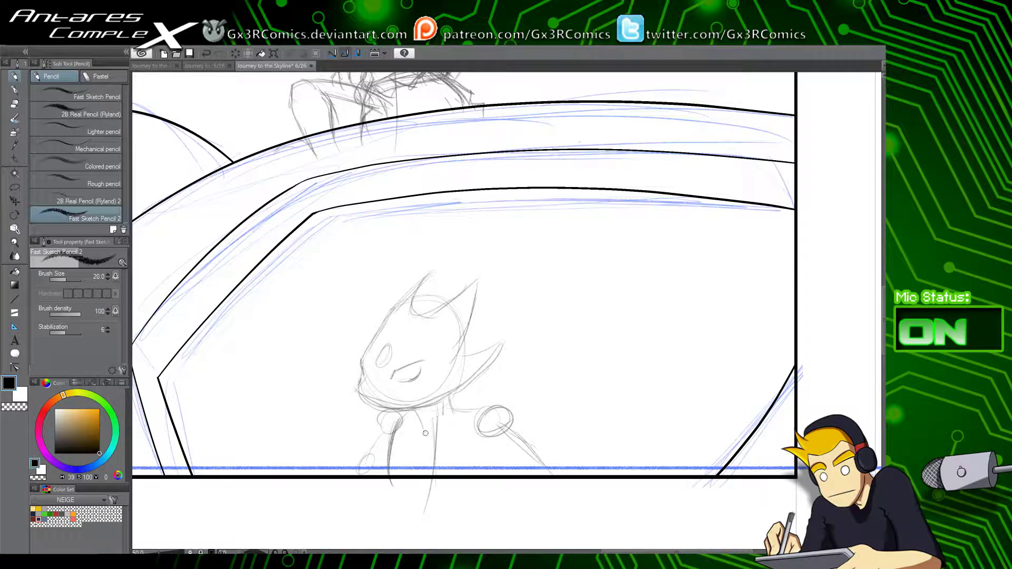
{"action": "key", "text": "ctrl+z"}
{"action": "mouse_move", "coordinate": [459, 424]}
{"action": "left_mouse_down"}
{"action": "mouse_move", "coordinate": [413, 442]}
{"action": "mouse_move", "coordinate": [409, 399]}
{"action": "mouse_move", "coordinate": [393, 410]}
{"action": "mouse_move", "coordinate": [397, 430]}
{"action": "mouse_move", "coordinate": [387, 415]}
{"action": "mouse_move", "coordinate": [359, 469]}
{"action": "left_mouse_up"}
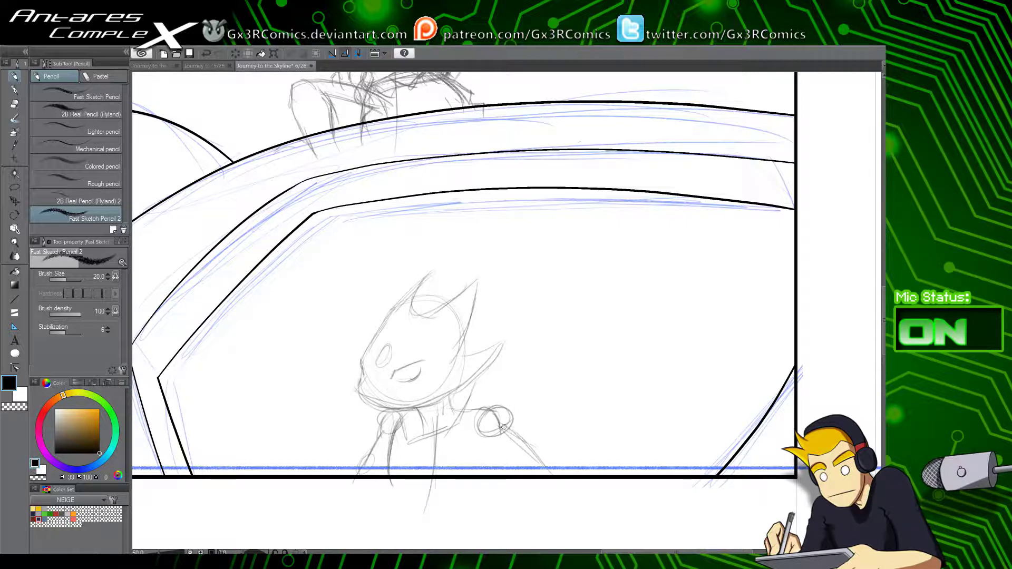
Step: Darken the outer edge of the right arm and add the torso's diagonal edge beside it
{"action": "left_click_drag", "start_coordinate": [504, 428], "coordinate": [539, 466]}
{"action": "left_click_drag", "start_coordinate": [483, 441], "coordinate": [516, 478]}
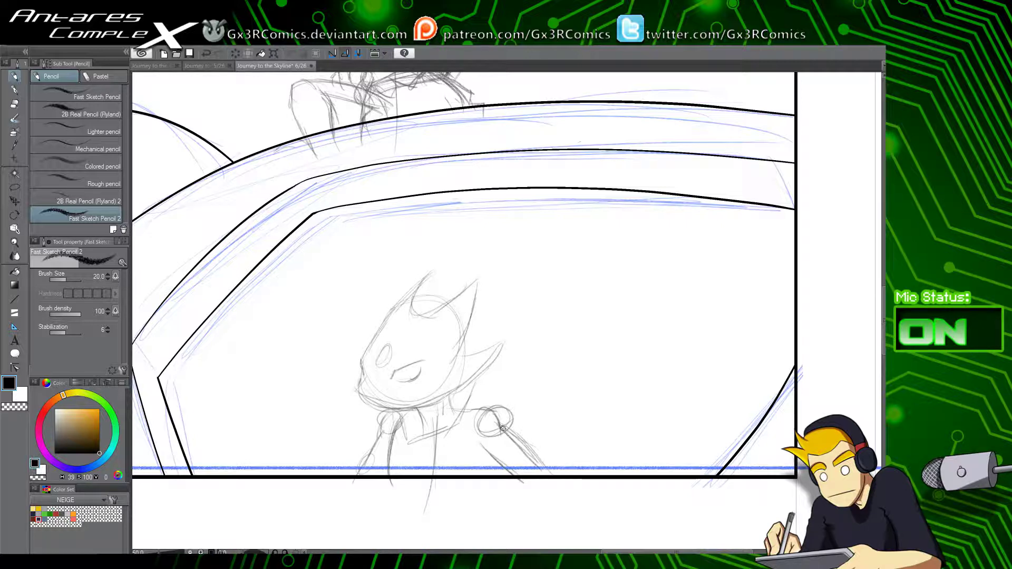
{"action": "left_click_drag", "start_coordinate": [505, 431], "coordinate": [542, 472]}
{"action": "left_click_drag", "start_coordinate": [482, 445], "coordinate": [514, 476]}
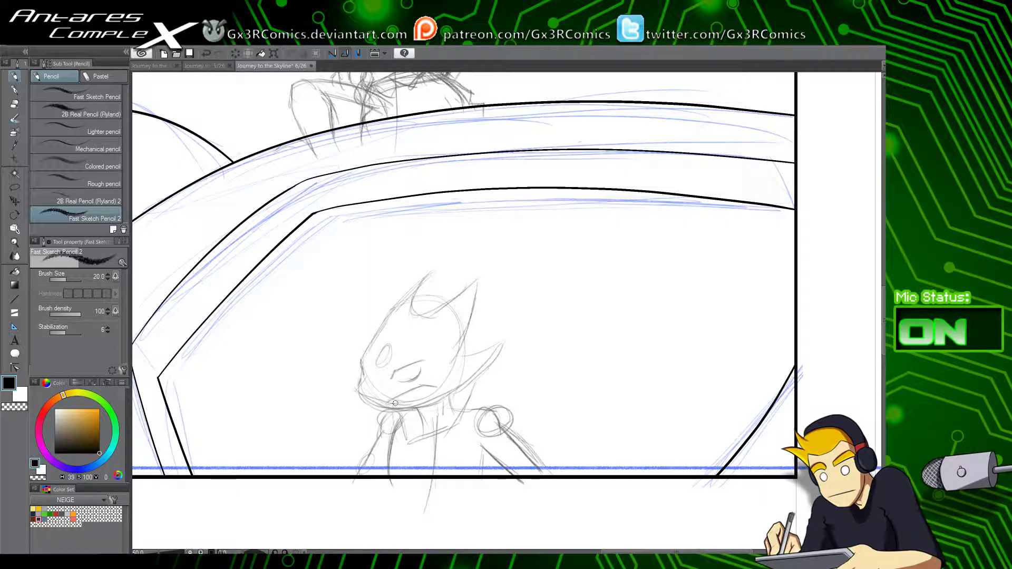
Step: Sketch a mouth line on the lower face and extend the raised collar around the right side of the neck
{"action": "left_click_drag", "start_coordinate": [396, 403], "coordinate": [440, 390]}
{"action": "mouse_move", "coordinate": [439, 437]}
{"action": "left_mouse_down"}
{"action": "mouse_move", "coordinate": [478, 426]}
{"action": "mouse_move", "coordinate": [467, 429]}
{"action": "mouse_move", "coordinate": [481, 411]}
{"action": "mouse_move", "coordinate": [469, 395]}
{"action": "left_mouse_up"}
{"action": "key", "text": "e"}
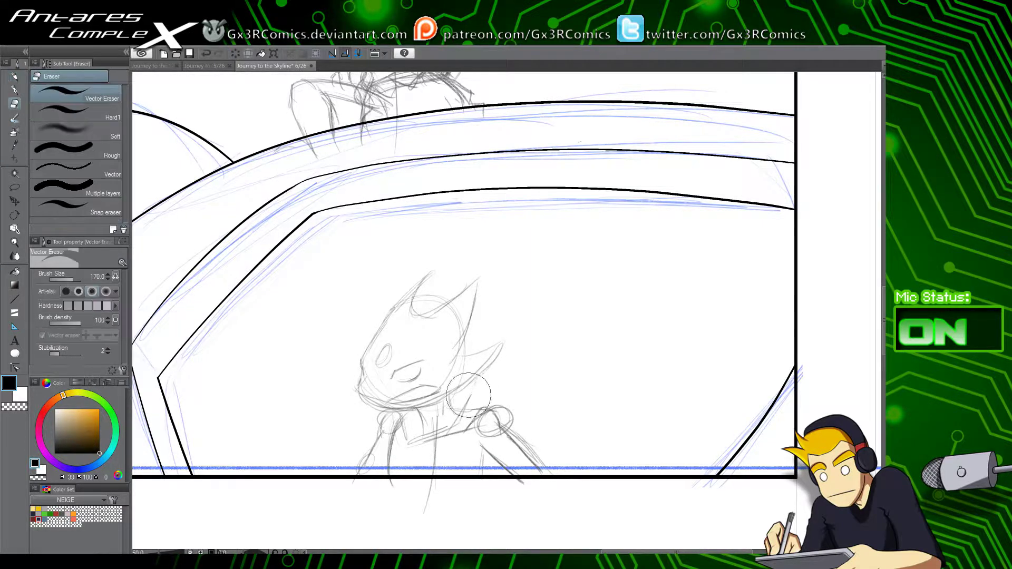
{"action": "key", "text": "p"}
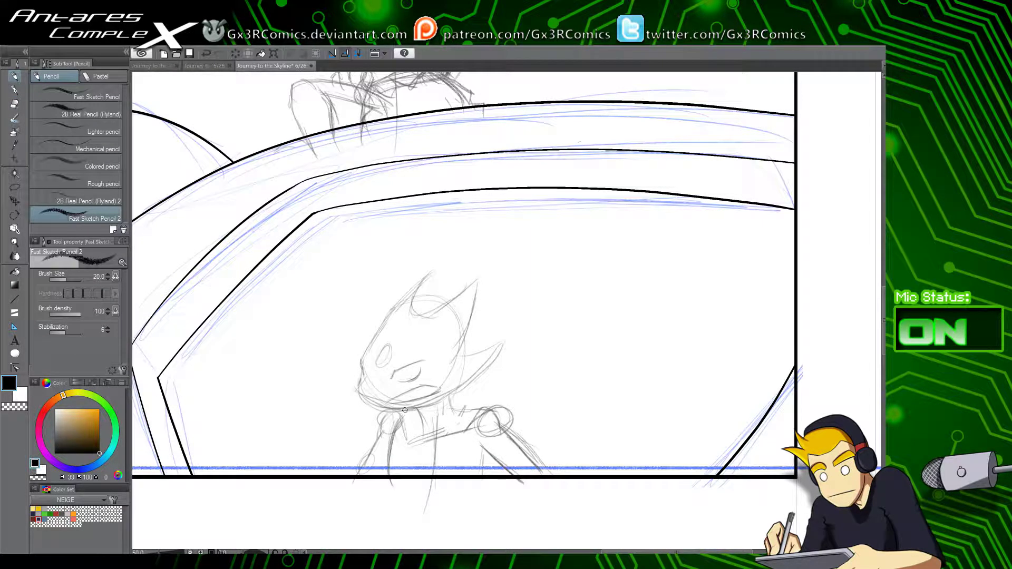
{"action": "left_click_drag", "start_coordinate": [438, 412], "coordinate": [470, 393]}
{"action": "left_click_drag", "start_coordinate": [445, 488], "coordinate": [484, 426]}
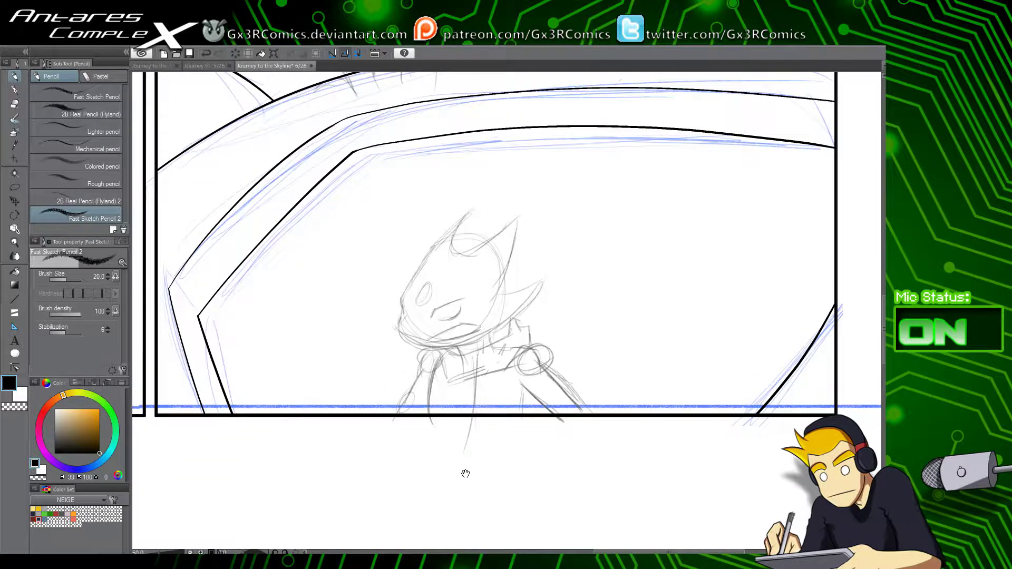
Step: Examine the window panel, the large character sketch below it and the neighbouring full-robot panel
{"action": "left_click_drag", "start_coordinate": [465, 474], "coordinate": [351, 382]}
{"action": "scroll", "coordinate": [359, 453], "scroll_direction": "down", "scroll_amount": 2}
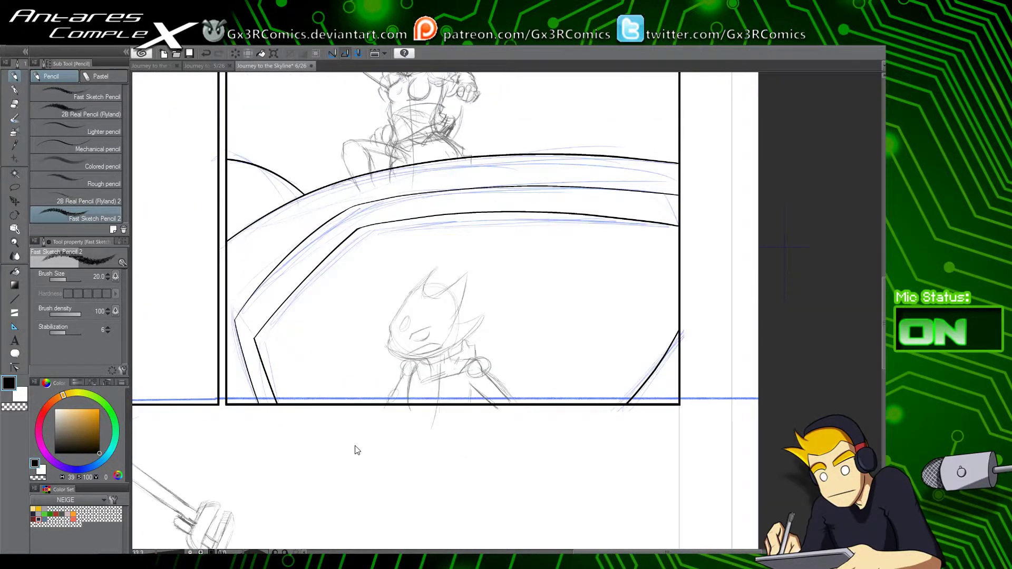
{"action": "left_click_drag", "start_coordinate": [458, 422], "coordinate": [457, 399]}
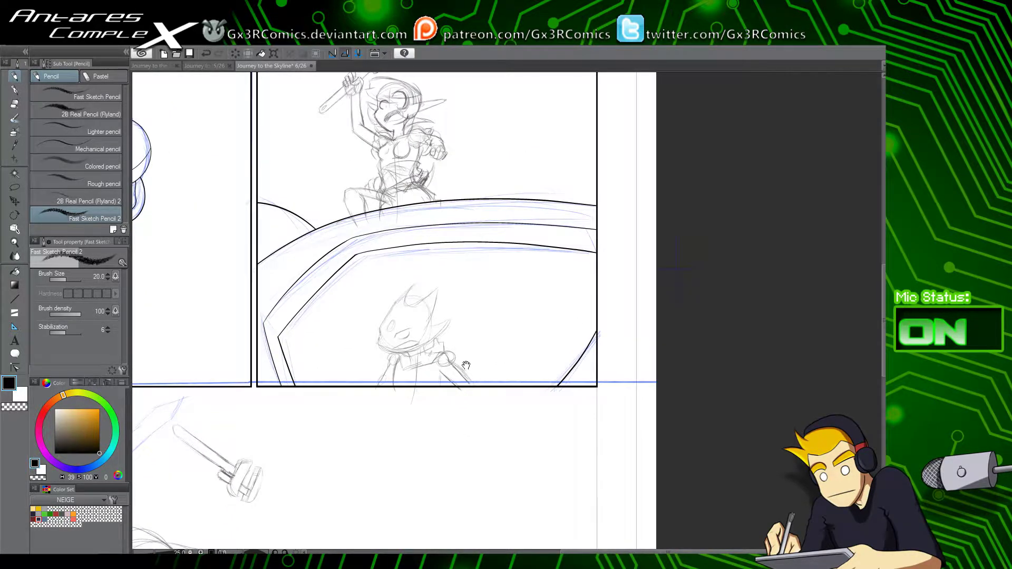
{"action": "left_click_drag", "start_coordinate": [298, 483], "coordinate": [555, 259]}
{"action": "left_click_drag", "start_coordinate": [484, 401], "coordinate": [413, 515]}
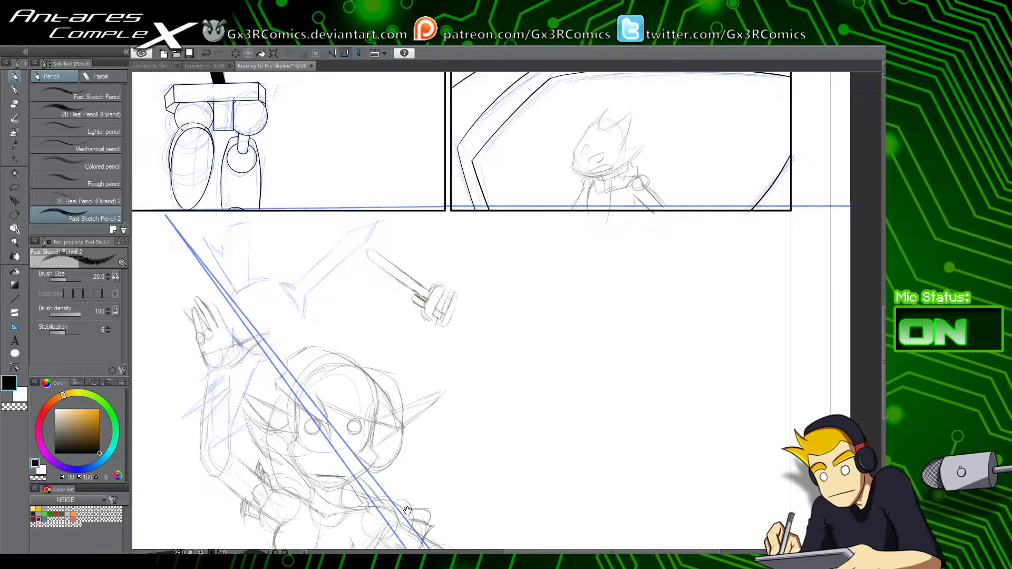
{"action": "left_click_drag", "start_coordinate": [464, 352], "coordinate": [368, 522]}
{"action": "left_click_drag", "start_coordinate": [348, 386], "coordinate": [391, 454]}
{"action": "left_click_drag", "start_coordinate": [414, 400], "coordinate": [516, 432]}
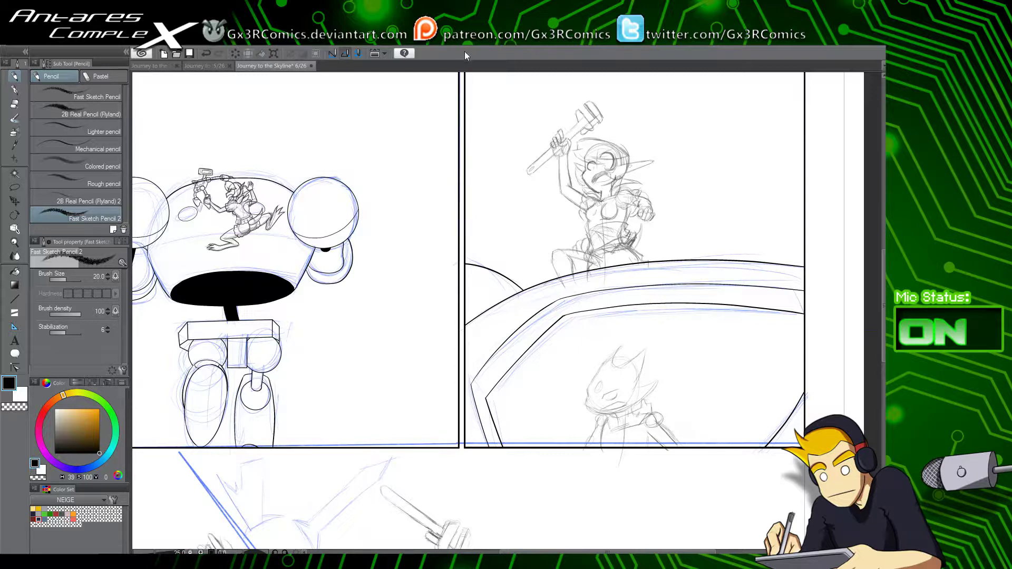
{"action": "scroll", "coordinate": [267, 271], "scroll_direction": "up", "scroll_amount": 5}
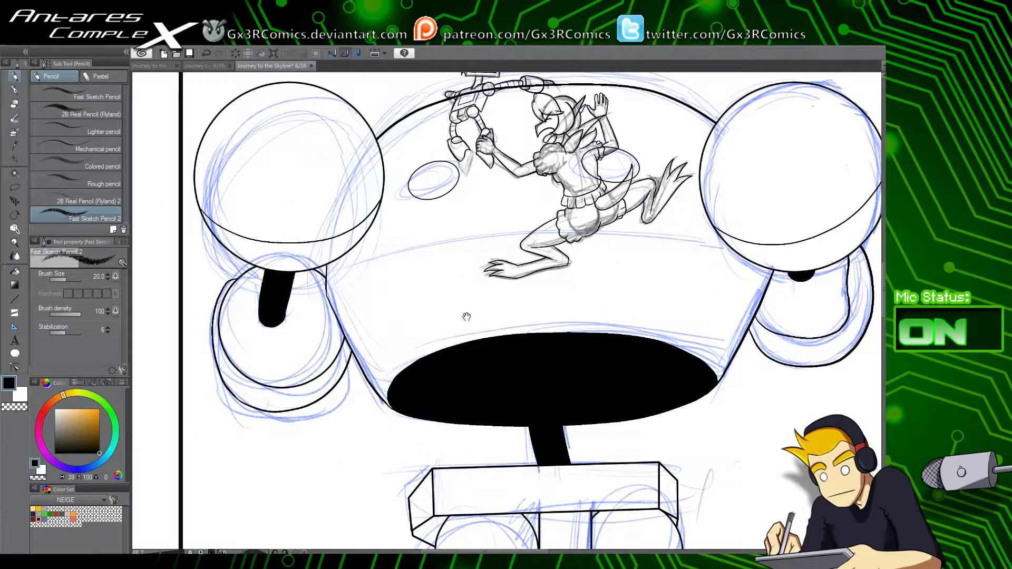
Step: Ink the robot's left body outline across the sphere with Square-GPen 2 and erase the sphere's seam beyond that outline
{"action": "left_click", "coordinate": [15, 90]}
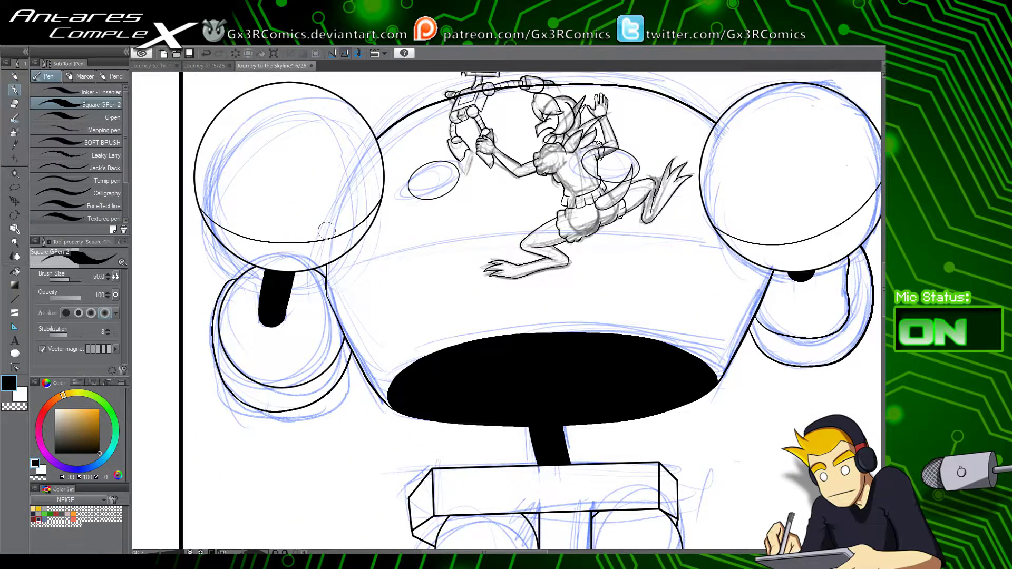
{"action": "scroll", "coordinate": [326, 230], "scroll_direction": "up", "scroll_amount": 1}
{"action": "scroll", "coordinate": [351, 223], "scroll_direction": "up", "scroll_amount": 1}
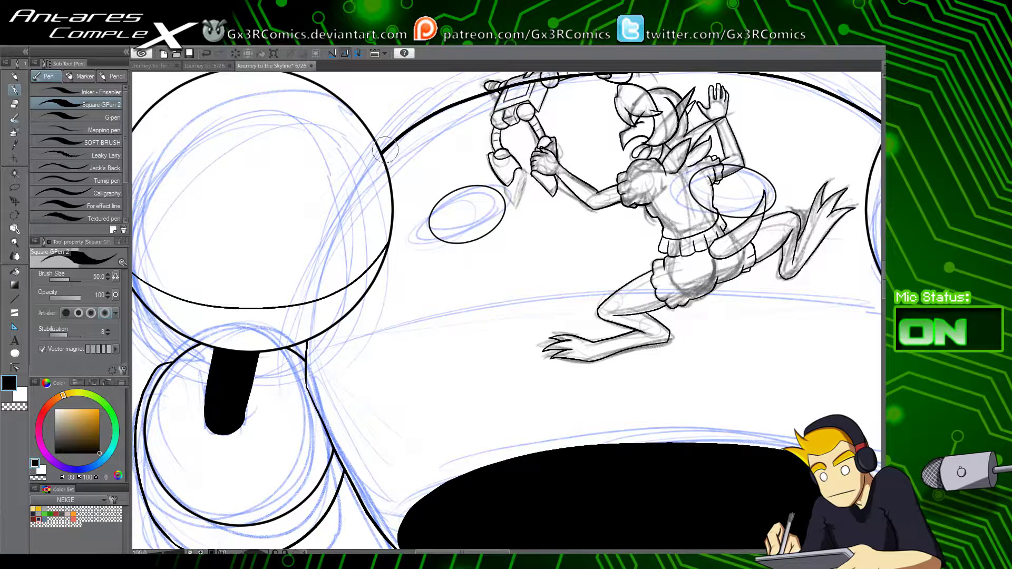
{"action": "mouse_move", "coordinate": [385, 150]}
{"action": "left_mouse_down"}
{"action": "mouse_move", "coordinate": [311, 335]}
{"action": "mouse_move", "coordinate": [329, 231]}
{"action": "mouse_move", "coordinate": [389, 142]}
{"action": "left_mouse_up"}
{"action": "key", "text": "ctrl+z"}
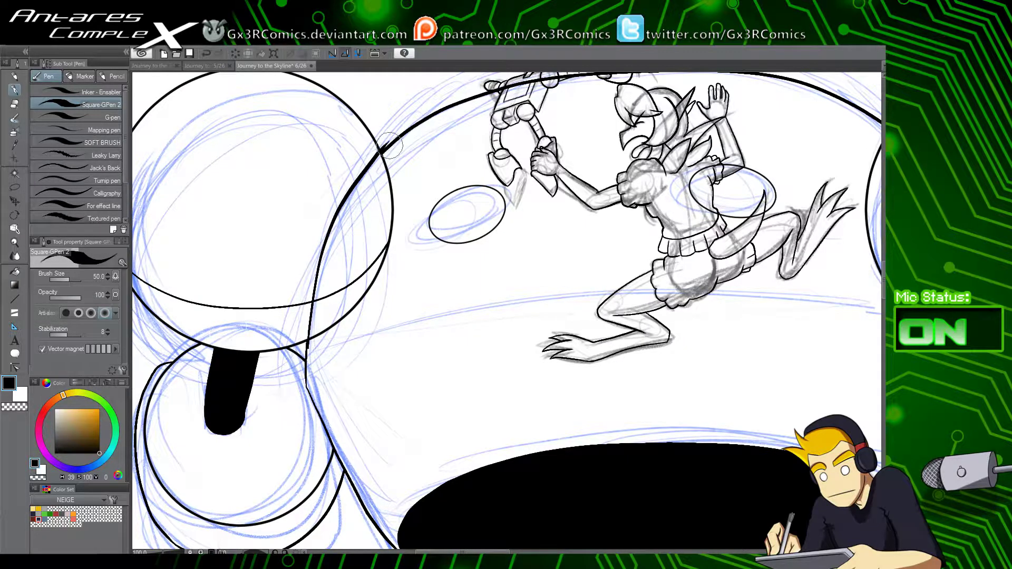
{"action": "key", "text": "e"}
{"action": "left_click", "coordinate": [346, 275]}
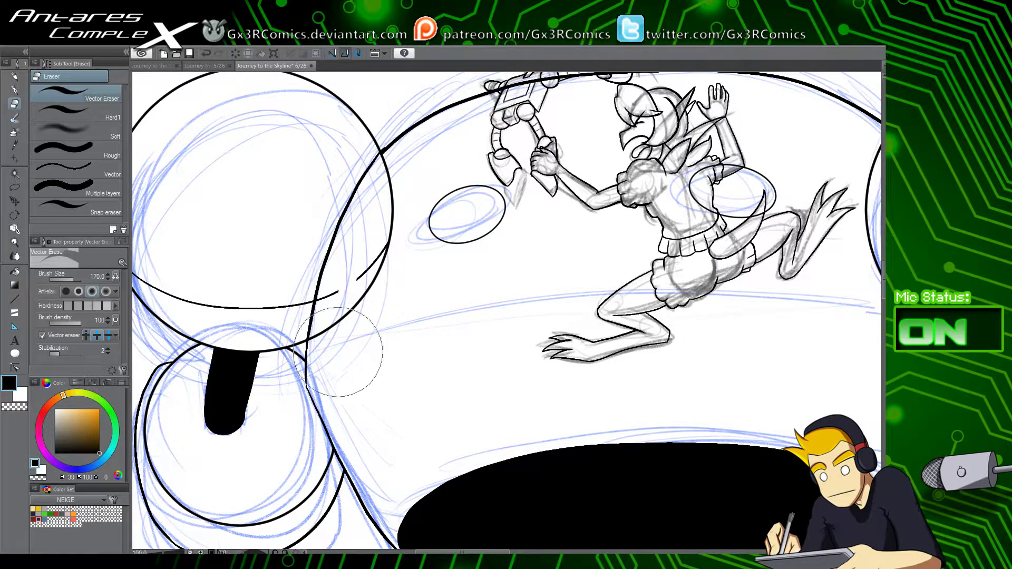
{"action": "left_click", "coordinate": [350, 279]}
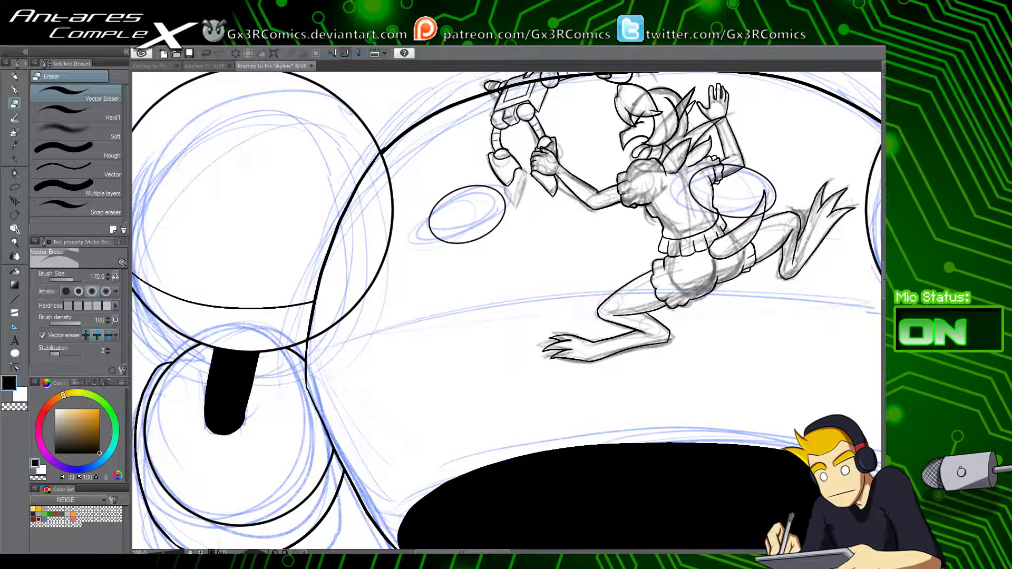
Step: Remove the part of the left sphere's outline that overlaps the robot's body
{"action": "left_click_drag", "start_coordinate": [425, 392], "coordinate": [546, 389]}
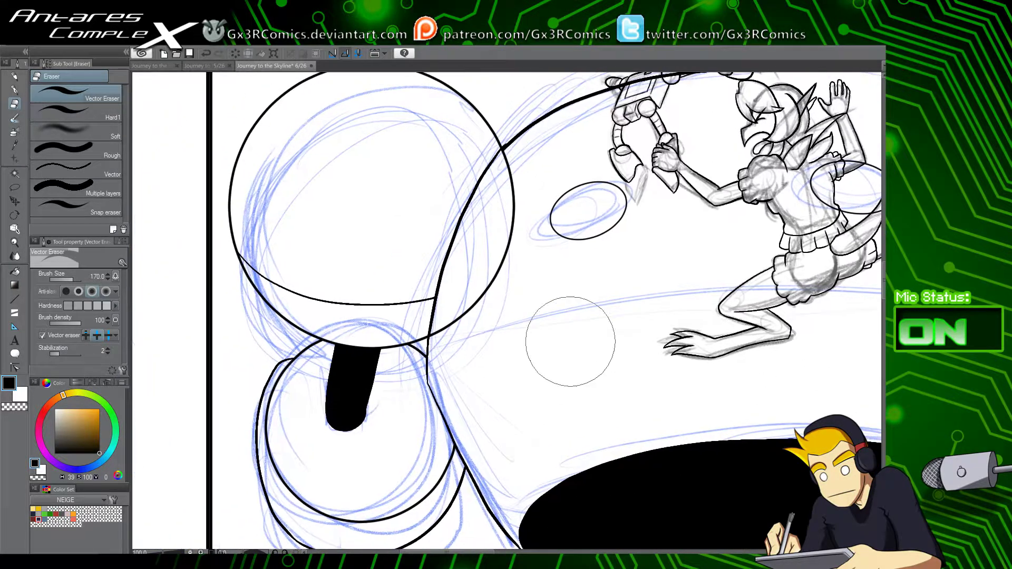
{"action": "key", "text": "m"}
{"action": "mouse_move", "coordinate": [410, 371]}
{"action": "left_mouse_down"}
{"action": "mouse_move", "coordinate": [539, 125]}
{"action": "mouse_move", "coordinate": [236, 265]}
{"action": "mouse_move", "coordinate": [406, 374]}
{"action": "left_mouse_up"}
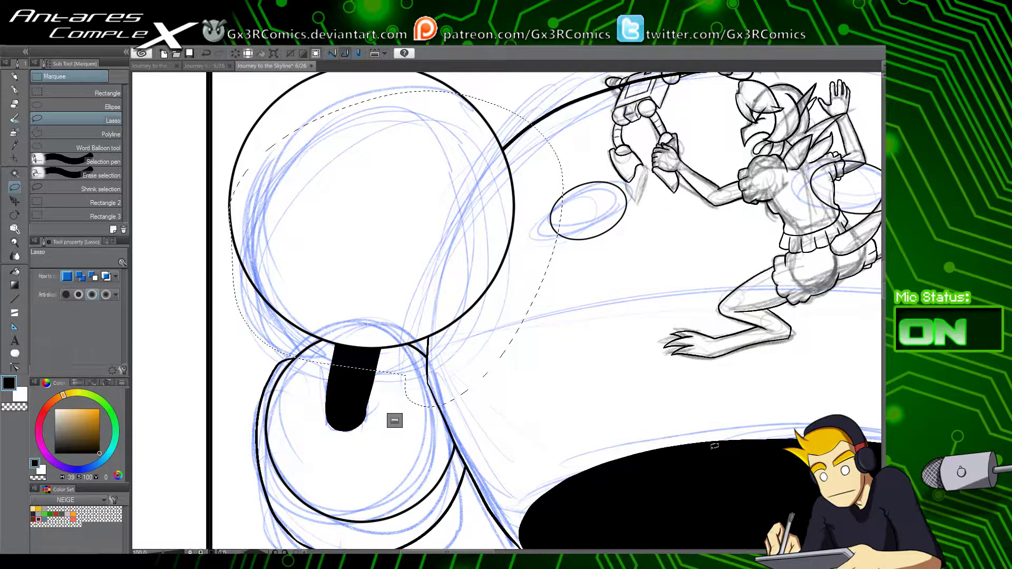
{"action": "key", "text": "Delete"}
{"action": "mouse_move", "coordinate": [694, 399]}
{"action": "left_mouse_down"}
{"action": "mouse_move", "coordinate": [504, 434]}
{"action": "mouse_move", "coordinate": [553, 457]}
{"action": "left_mouse_up"}
{"action": "key", "text": "ctrl+d"}
{"action": "key", "text": "e"}
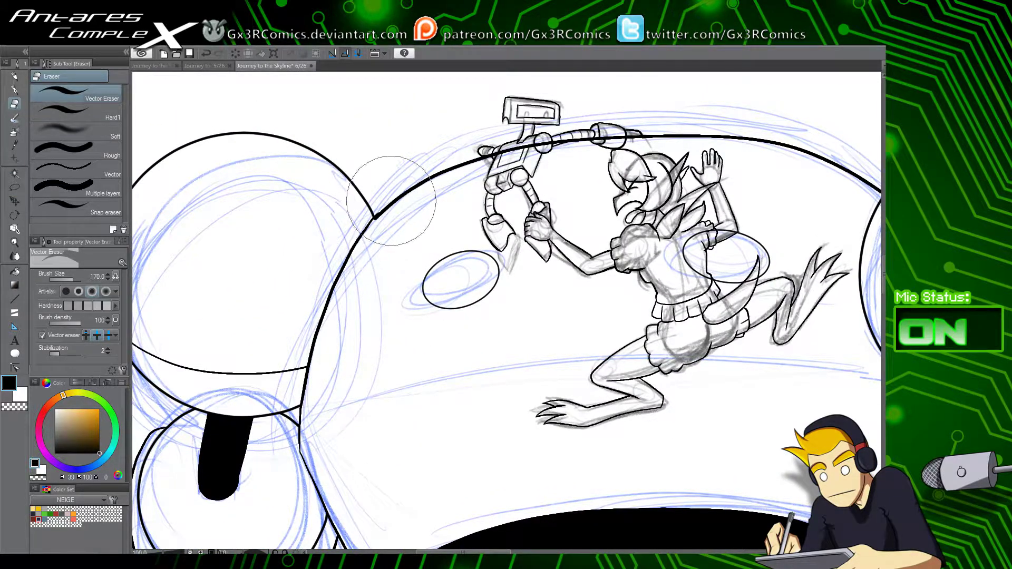
Step: Try to close the thin joint in the robot's body outline where it meets the left sphere
{"action": "scroll", "coordinate": [375, 216], "scroll_direction": "up", "scroll_amount": 2}
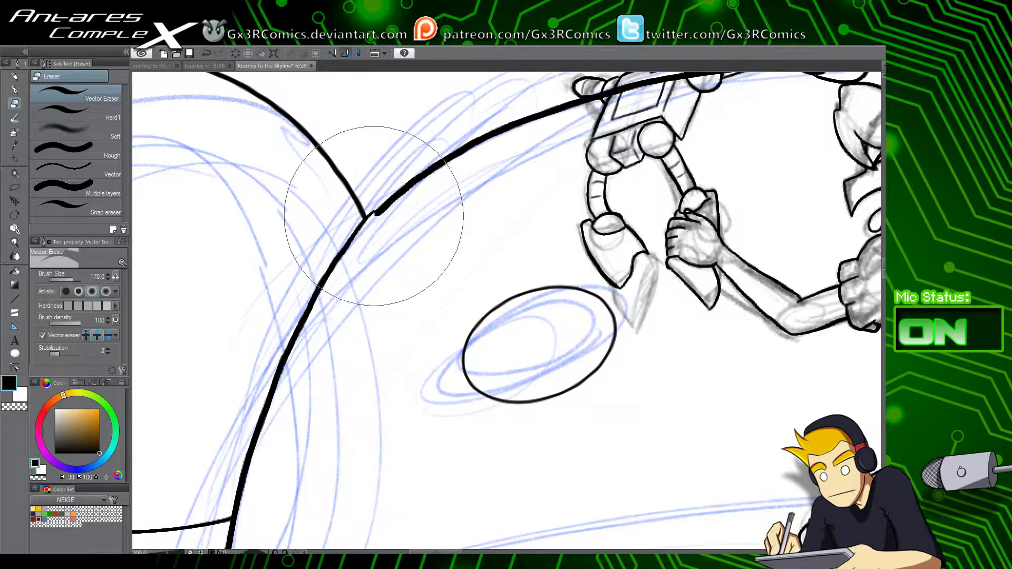
{"action": "key", "text": "p"}
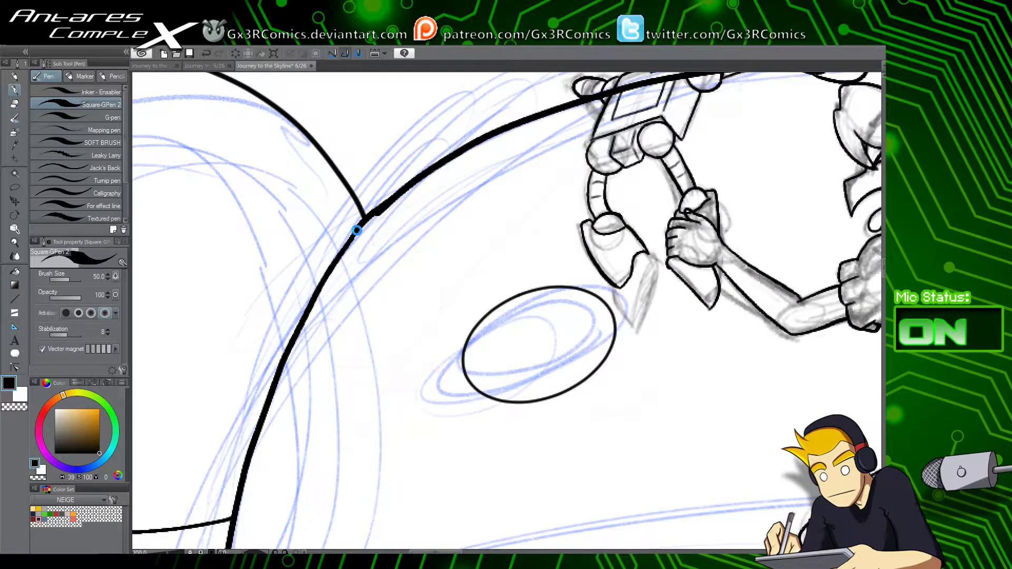
{"action": "key", "text": "ctrl+z"}
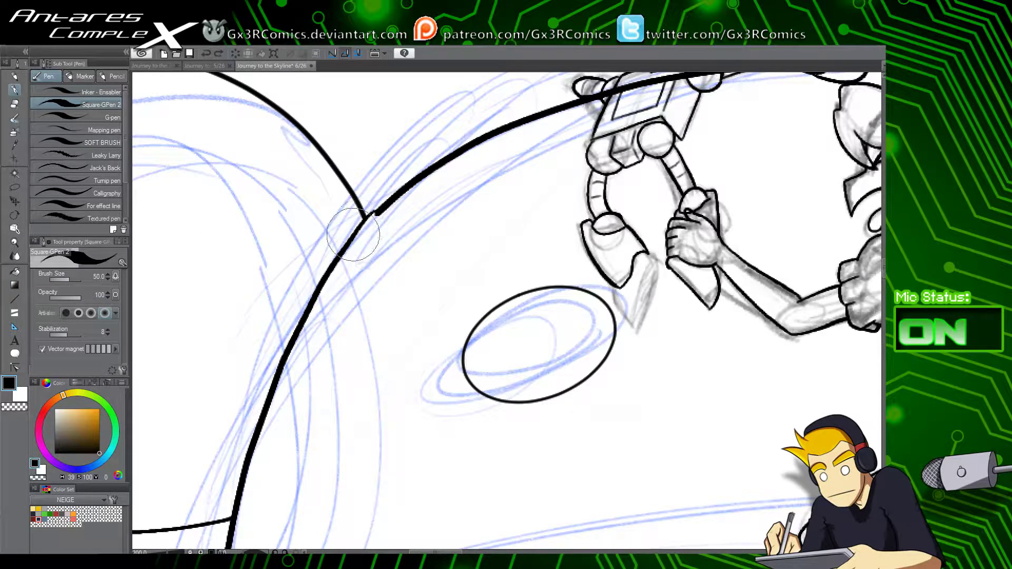
{"action": "mouse_move", "coordinate": [332, 401]}
{"action": "left_mouse_down"}
{"action": "mouse_move", "coordinate": [333, 365]}
{"action": "mouse_move", "coordinate": [432, 136]}
{"action": "left_mouse_up"}
{"action": "mouse_move", "coordinate": [363, 384]}
{"action": "left_mouse_down"}
{"action": "mouse_move", "coordinate": [443, 274]}
{"action": "mouse_move", "coordinate": [457, 404]}
{"action": "mouse_move", "coordinate": [447, 504]}
{"action": "left_mouse_up"}
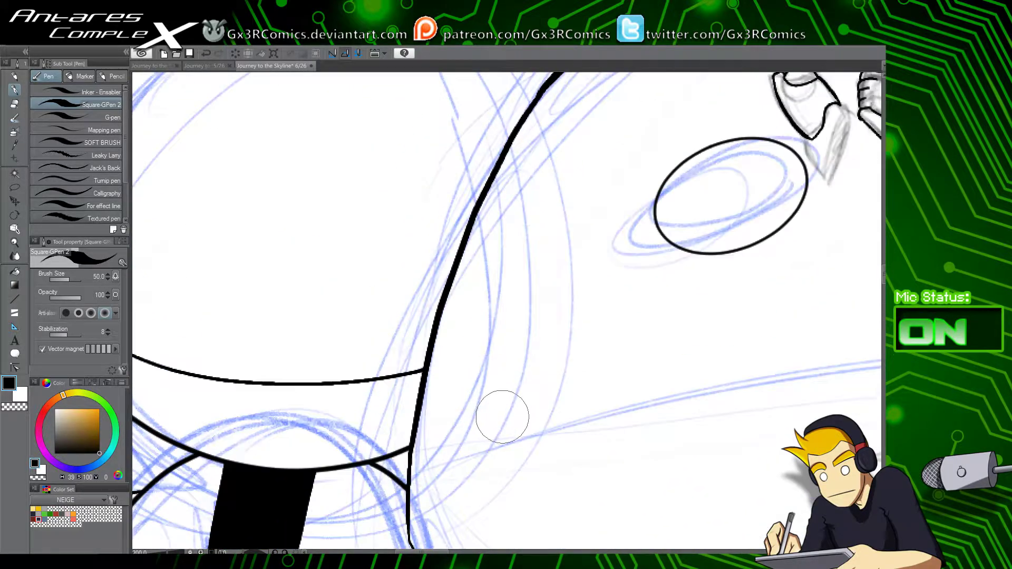
Step: Ink the curved seam across the robot's body from its left edge to the running figure's leg
{"action": "scroll", "coordinate": [503, 404], "scroll_direction": "down", "scroll_amount": 2}
{"action": "left_click_drag", "start_coordinate": [753, 422], "coordinate": [596, 349]}
{"action": "left_click_drag", "start_coordinate": [632, 453], "coordinate": [529, 367]}
{"action": "left_click_drag", "start_coordinate": [400, 340], "coordinate": [528, 351]}
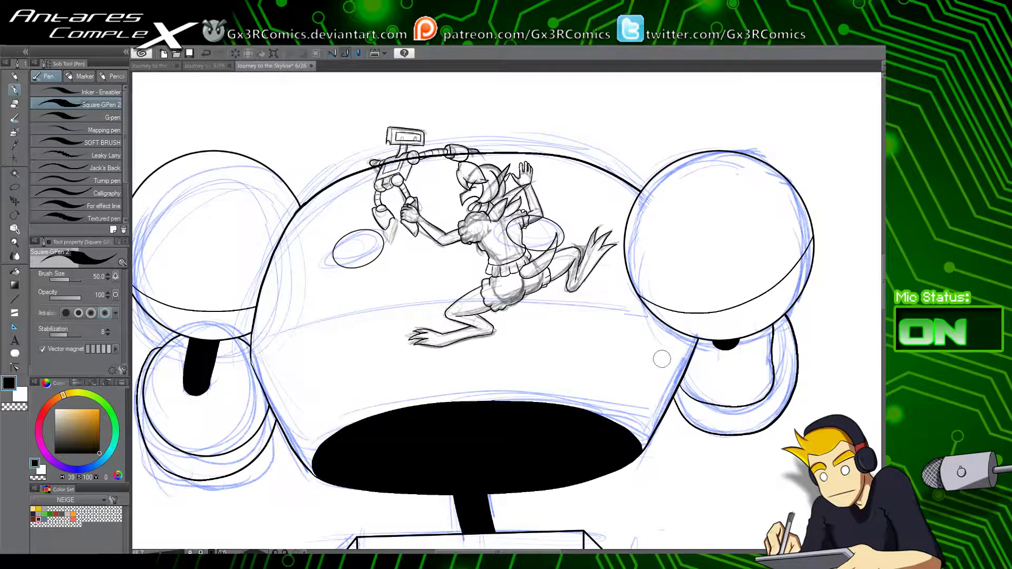
{"action": "left_click_drag", "start_coordinate": [252, 342], "coordinate": [460, 298]}
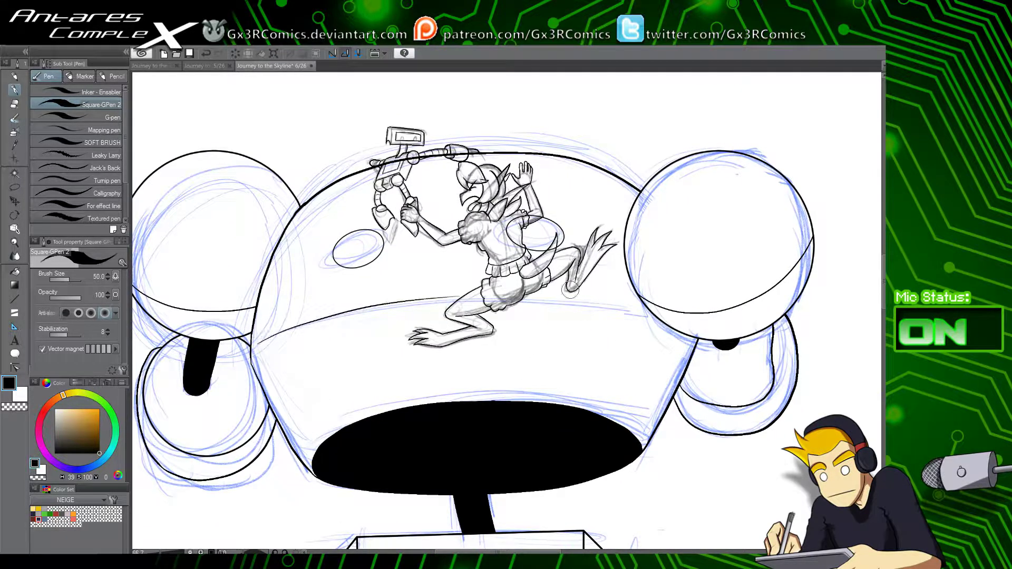
{"action": "key", "text": "ctrl+z"}
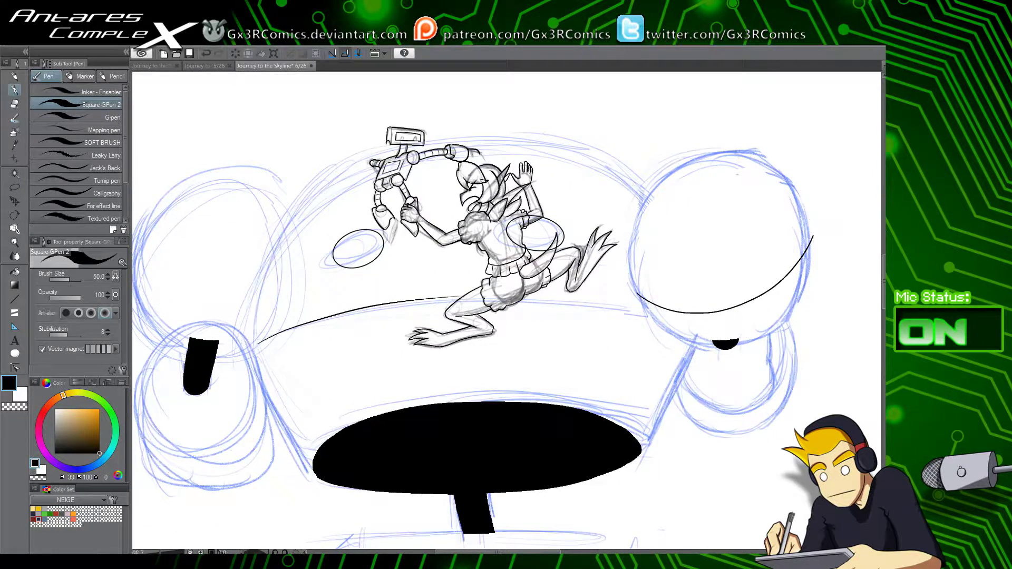
{"action": "key", "text": "ctrl+y"}
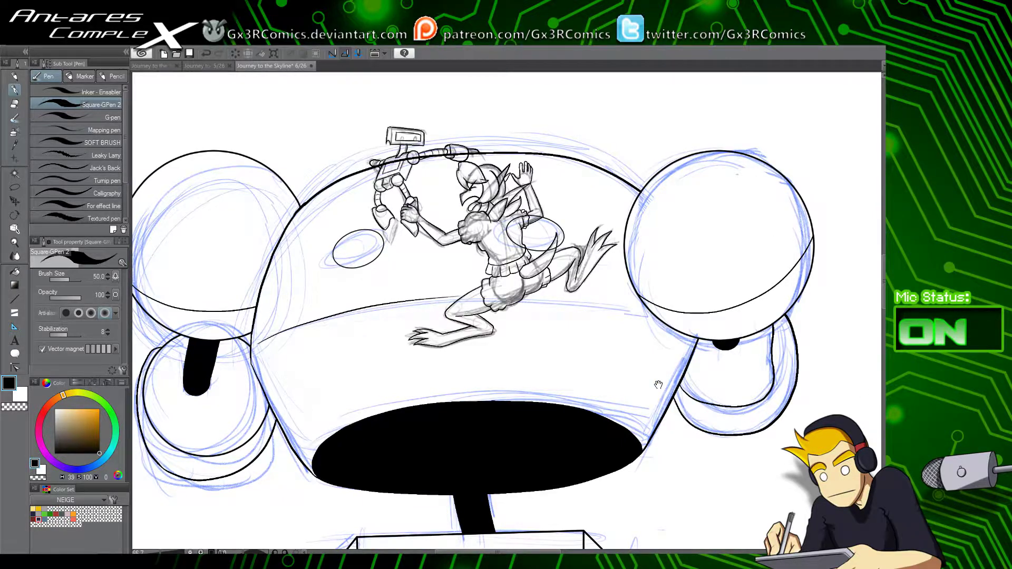
Step: Fill the small gaps beside the left hip sphere under the robot's pelvis block with black
{"action": "scroll", "coordinate": [658, 384], "scroll_direction": "down", "scroll_amount": 10}
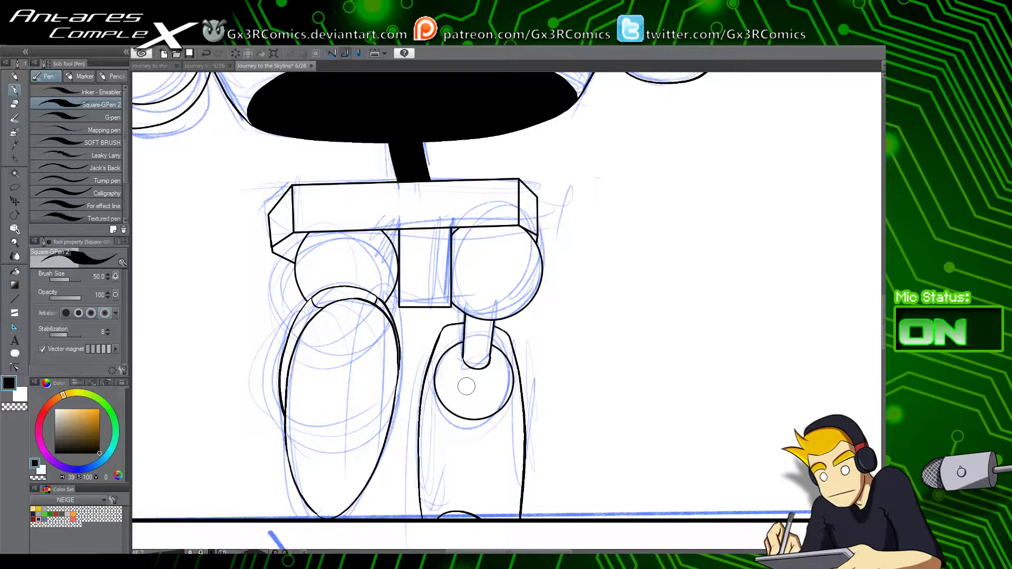
{"action": "scroll", "coordinate": [472, 331], "scroll_direction": "down", "scroll_amount": 3}
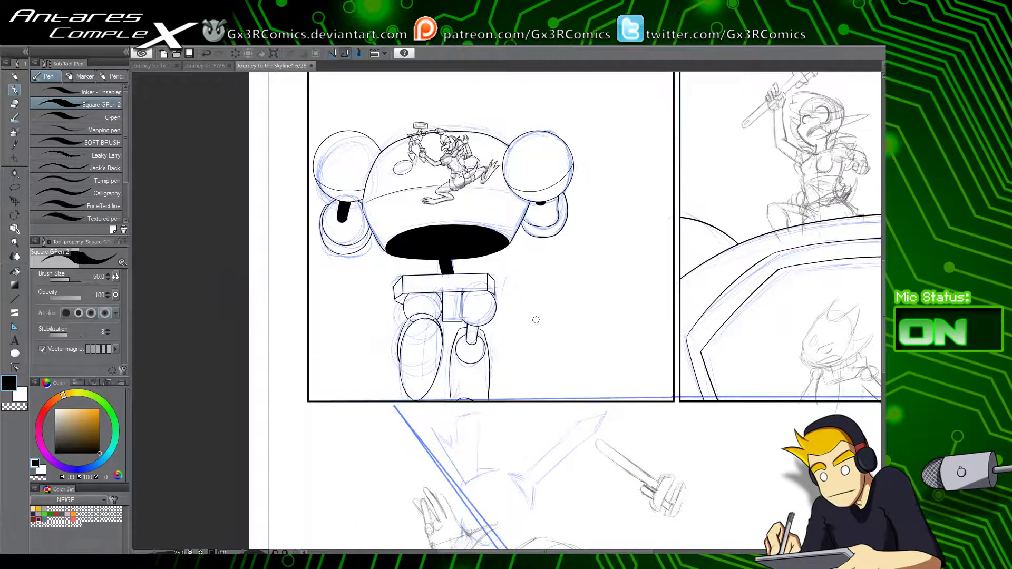
{"action": "left_click_drag", "start_coordinate": [489, 342], "coordinate": [452, 369]}
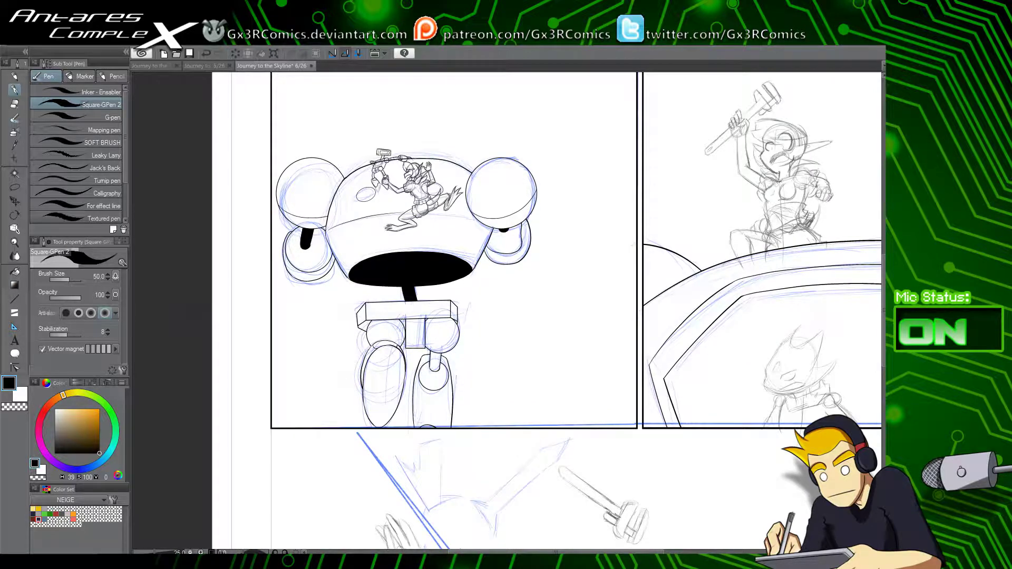
{"action": "key", "text": "w"}
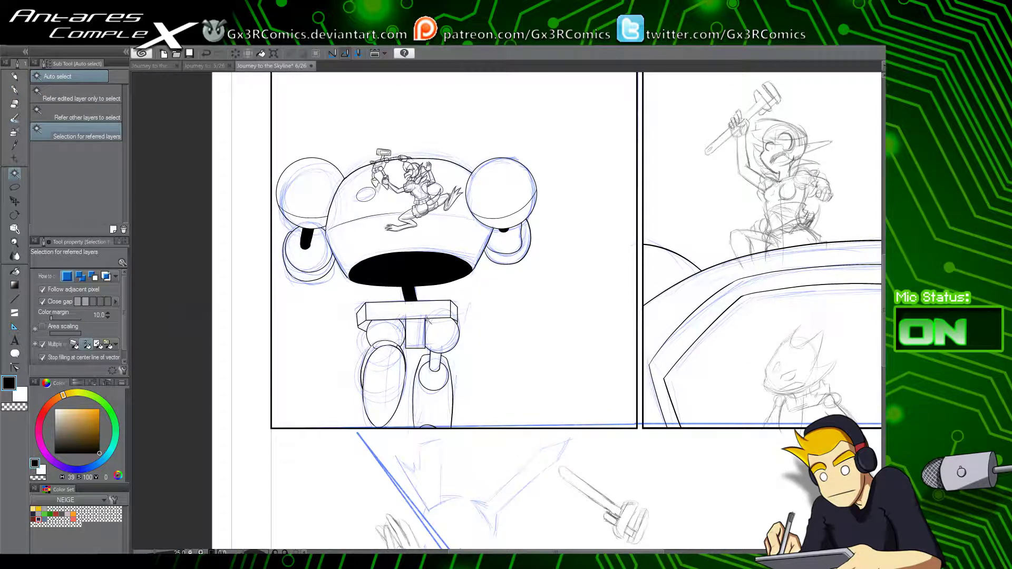
{"action": "left_click", "coordinate": [406, 327]}
{"action": "left_click", "coordinate": [416, 323]}
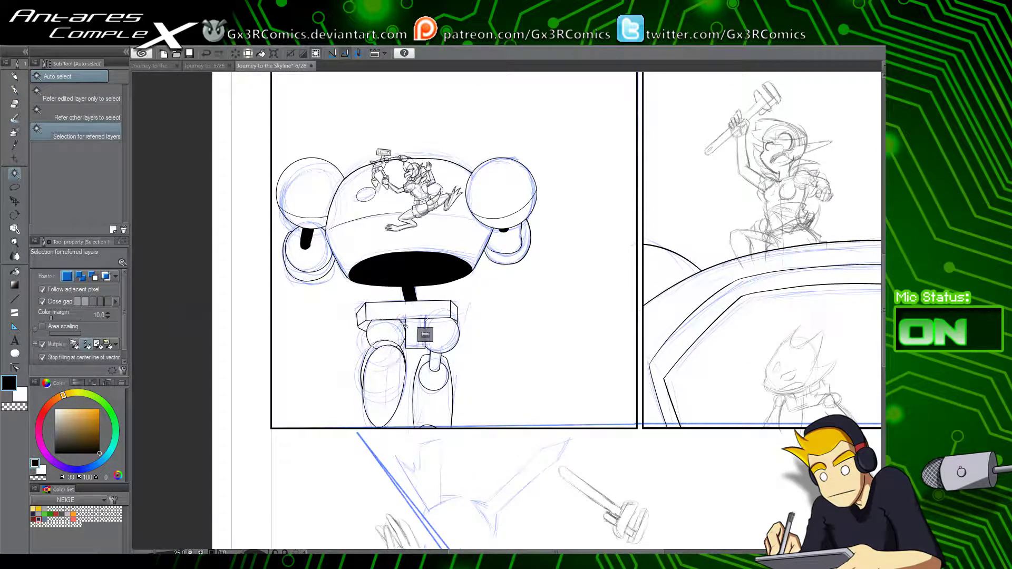
{"action": "left_click", "coordinate": [404, 328]}
{"action": "key", "text": "g"}
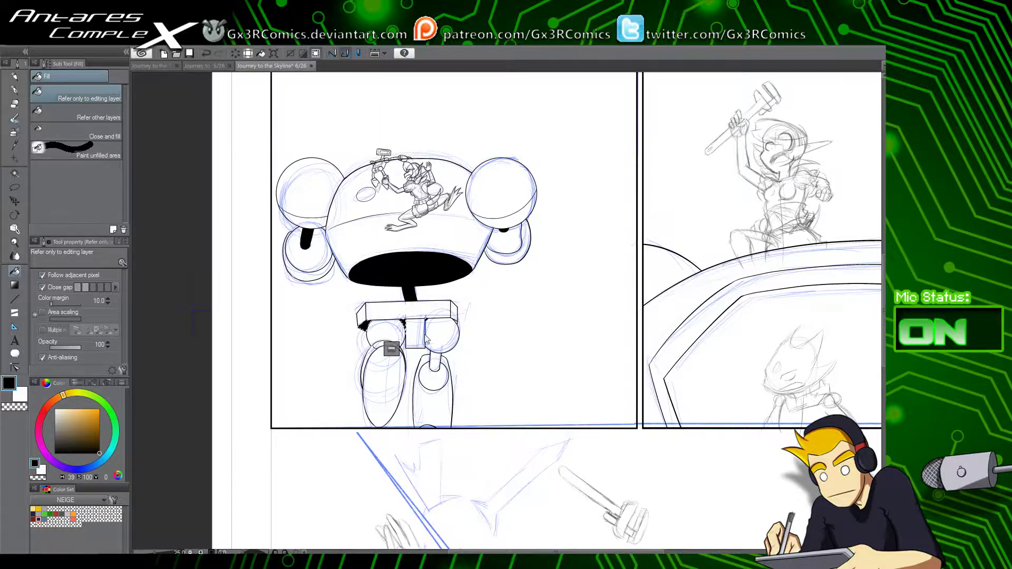
{"action": "key", "text": "ctrl+d"}
Step: Fill the rod linking the robot's right hip sphere to its lower leg with black
{"action": "left_click_drag", "start_coordinate": [387, 381], "coordinate": [373, 400]}
{"action": "left_click_drag", "start_coordinate": [427, 457], "coordinate": [420, 412]}
{"action": "key", "text": "w"}
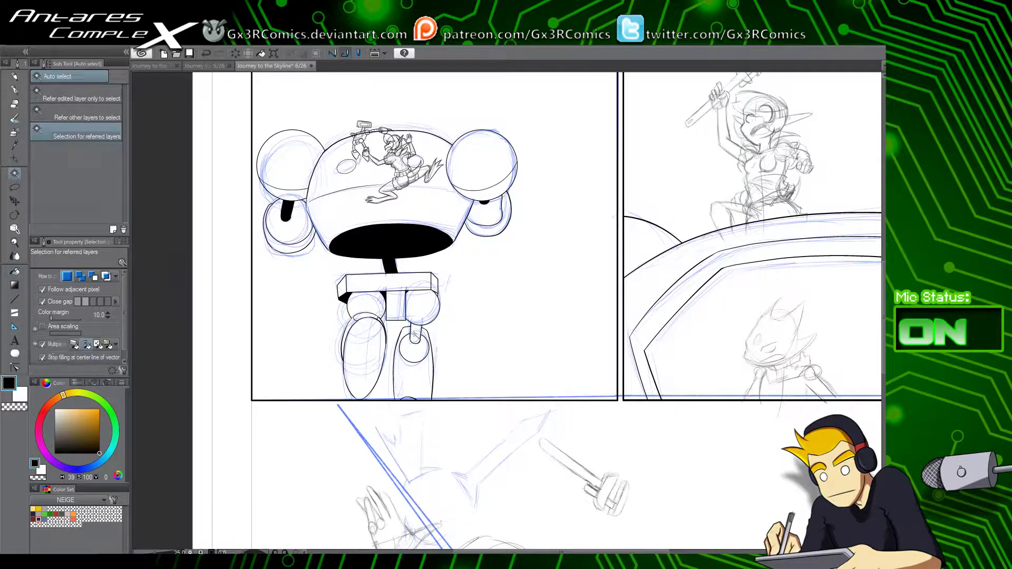
{"action": "key", "text": "g"}
{"action": "left_click", "coordinate": [417, 336]}
{"action": "key", "text": "ctrl+d"}
Step: Ink the face profile of the wrench-wielding character in the neighbouring panel from forehead to chin with Square-GPen 2
{"action": "left_click_drag", "start_coordinate": [519, 360], "coordinate": [433, 438]}
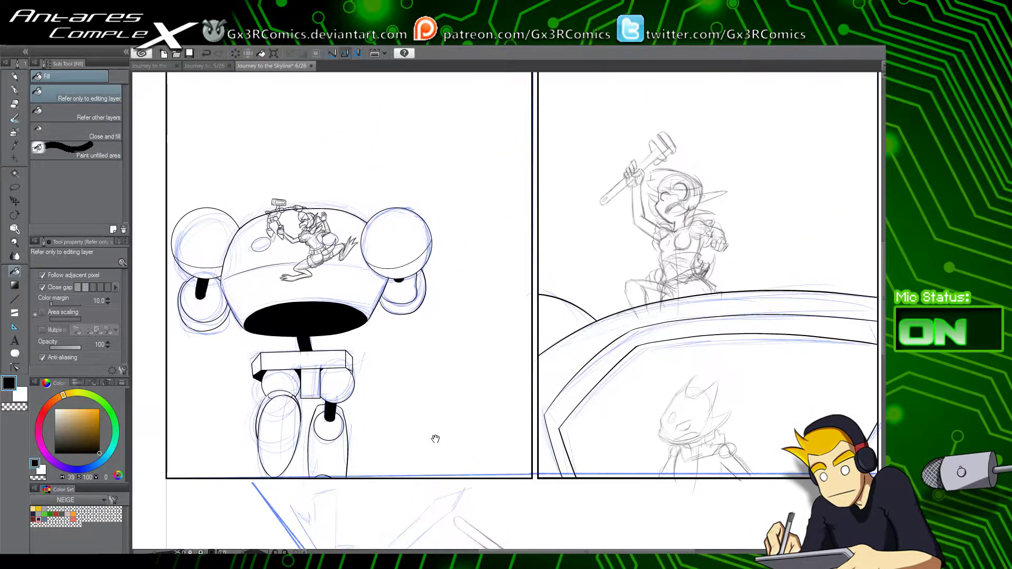
{"action": "scroll", "coordinate": [515, 381], "scroll_direction": "down", "scroll_amount": 2}
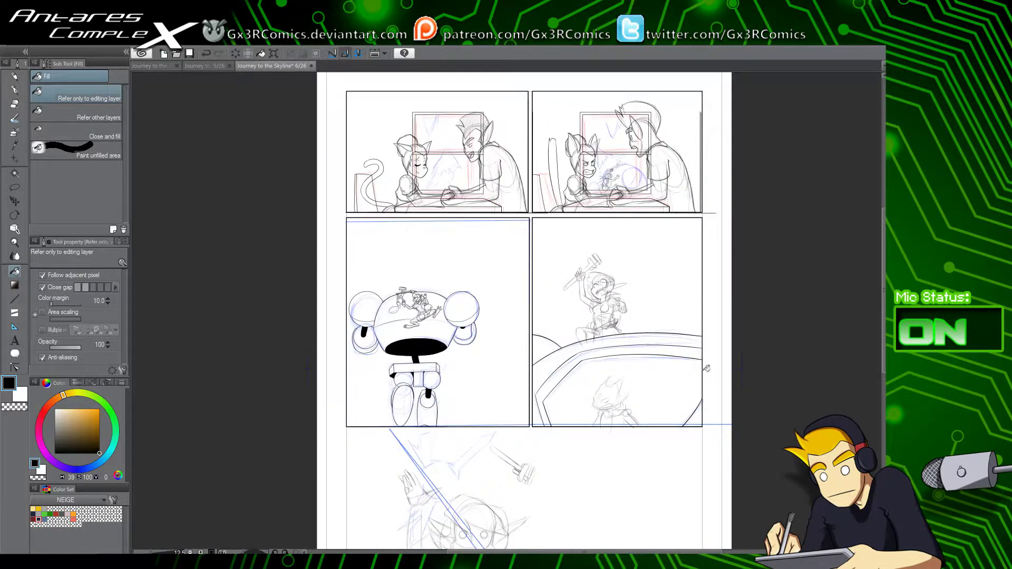
{"action": "left_click_drag", "start_coordinate": [706, 368], "coordinate": [600, 305]}
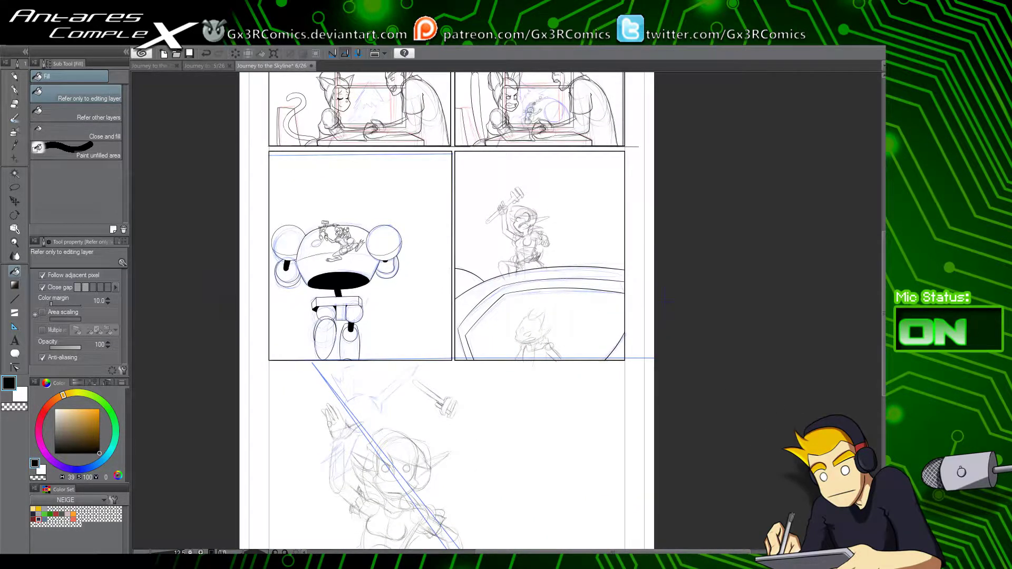
{"action": "scroll", "coordinate": [442, 334], "scroll_direction": "up", "scroll_amount": 3}
{"action": "left_click_drag", "start_coordinate": [598, 232], "coordinate": [341, 418]}
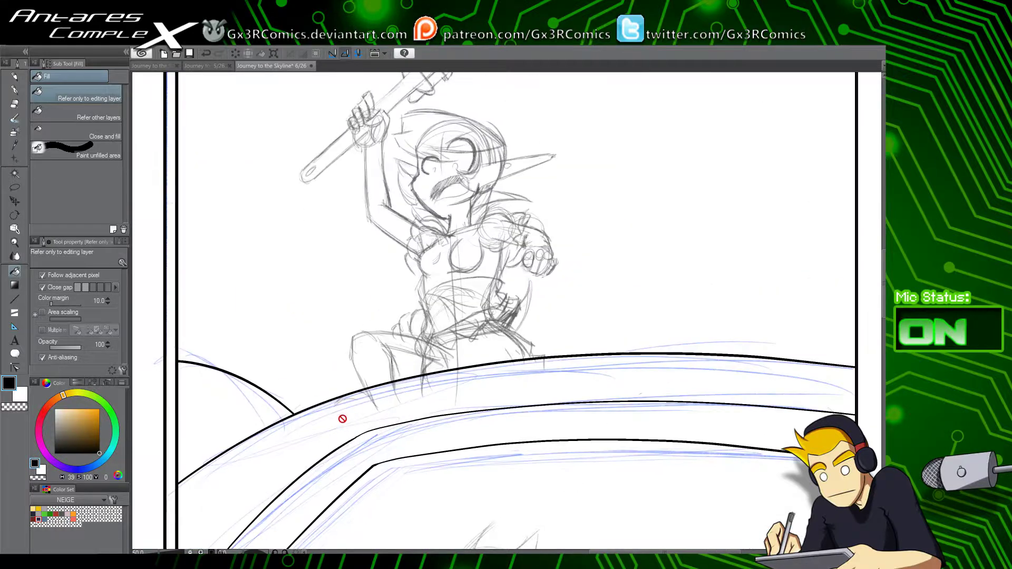
{"action": "key", "text": "p"}
{"action": "scroll", "coordinate": [415, 369], "scroll_direction": "up", "scroll_amount": 1}
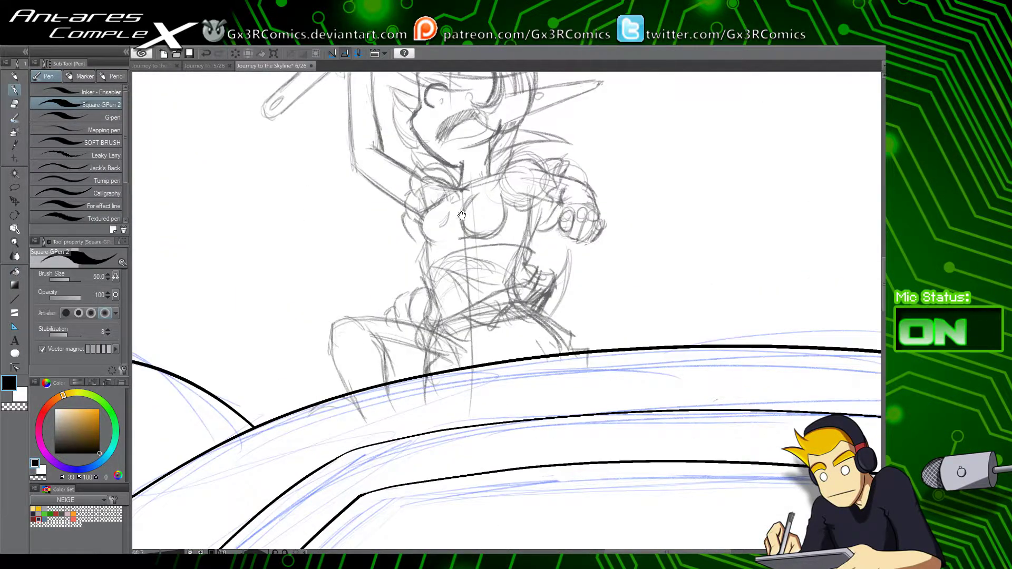
{"action": "left_click_drag", "start_coordinate": [462, 215], "coordinate": [452, 399]}
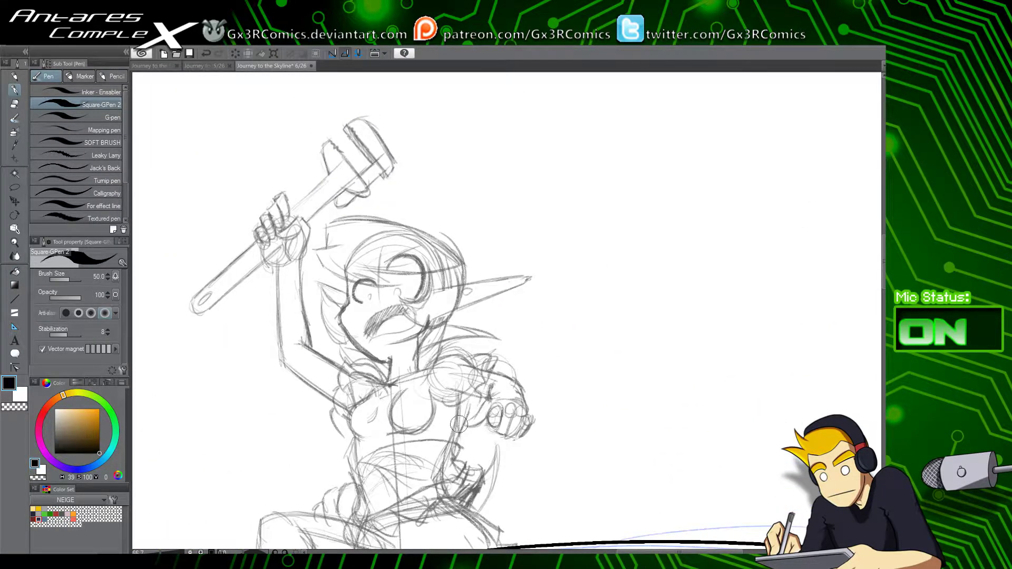
{"action": "scroll", "coordinate": [400, 253], "scroll_direction": "up", "scroll_amount": 3}
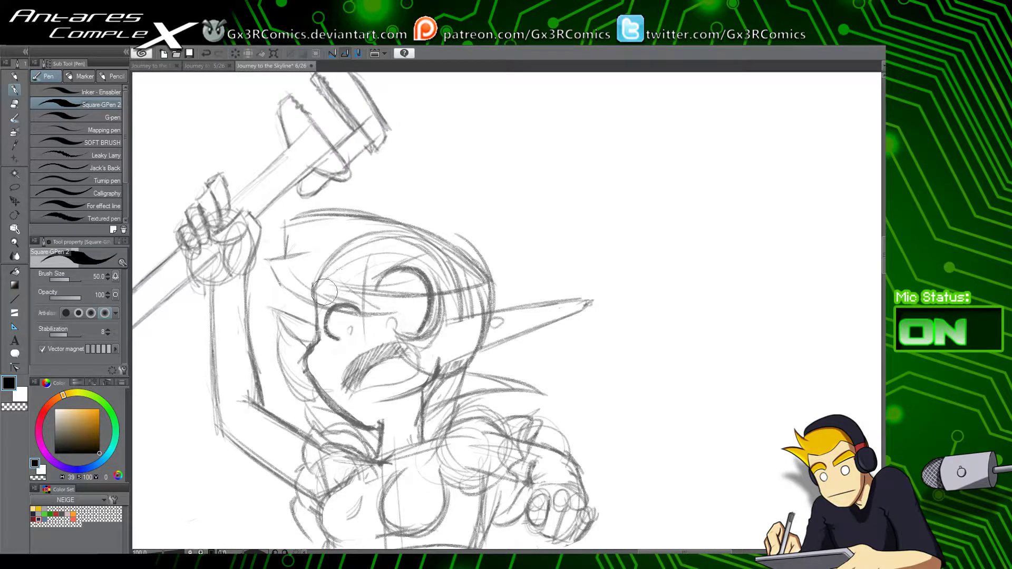
{"action": "left_click_drag", "start_coordinate": [315, 294], "coordinate": [319, 347]}
{"action": "key", "text": "ctrl+z"}
{"action": "mouse_move", "coordinate": [314, 293]}
{"action": "left_mouse_down"}
{"action": "mouse_move", "coordinate": [326, 390]}
{"action": "mouse_move", "coordinate": [315, 369]}
{"action": "mouse_move", "coordinate": [318, 385]}
{"action": "mouse_move", "coordinate": [372, 429]}
{"action": "left_mouse_up"}
{"action": "key", "text": "ctrl+z"}
{"action": "mouse_move", "coordinate": [312, 372]}
{"action": "left_mouse_down"}
{"action": "mouse_move", "coordinate": [363, 427]}
{"action": "mouse_move", "coordinate": [382, 428]}
{"action": "mouse_move", "coordinate": [353, 485]}
{"action": "left_mouse_up"}
Step: Ink both sides of the character's neck and erase the jaw line that overshoots the neck
{"action": "scroll", "coordinate": [410, 412], "scroll_direction": "up", "scroll_amount": 1}
{"action": "left_click_drag", "start_coordinate": [396, 533], "coordinate": [393, 428]}
{"action": "key", "text": "ctrl+z"}
{"action": "mouse_move", "coordinate": [345, 337]}
{"action": "left_mouse_down"}
{"action": "mouse_move", "coordinate": [391, 319]}
{"action": "mouse_move", "coordinate": [365, 339]}
{"action": "mouse_move", "coordinate": [355, 383]}
{"action": "left_mouse_up"}
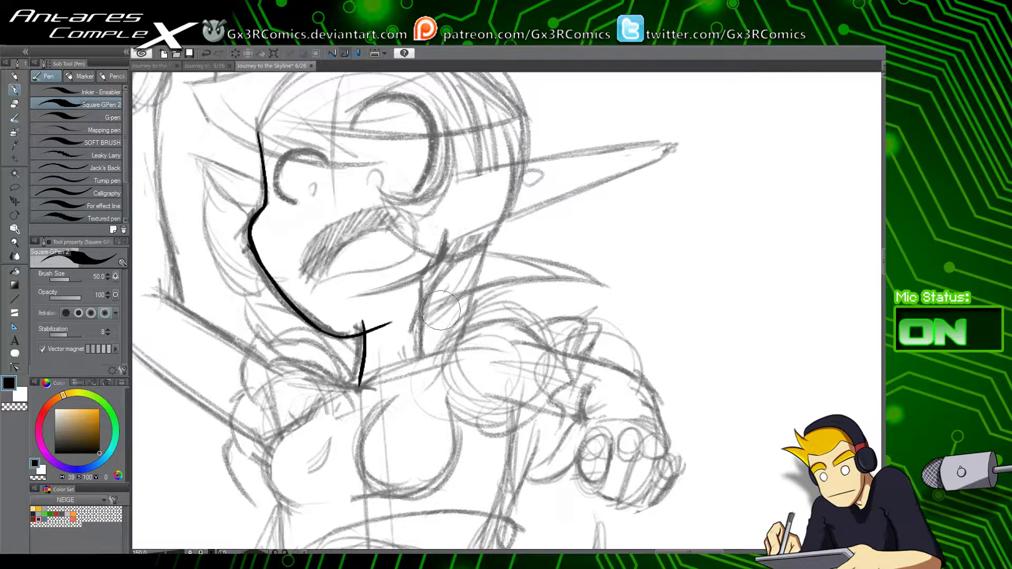
{"action": "scroll", "coordinate": [421, 327], "scroll_direction": "down", "scroll_amount": 1}
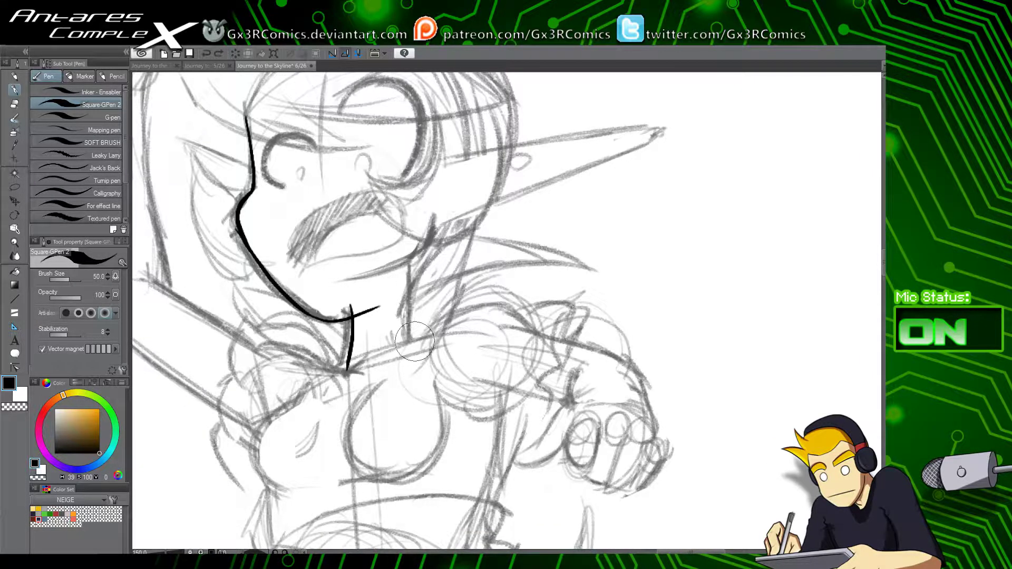
{"action": "left_click_drag", "start_coordinate": [410, 285], "coordinate": [415, 340]}
{"action": "key", "text": "e"}
{"action": "left_click", "coordinate": [373, 310]}
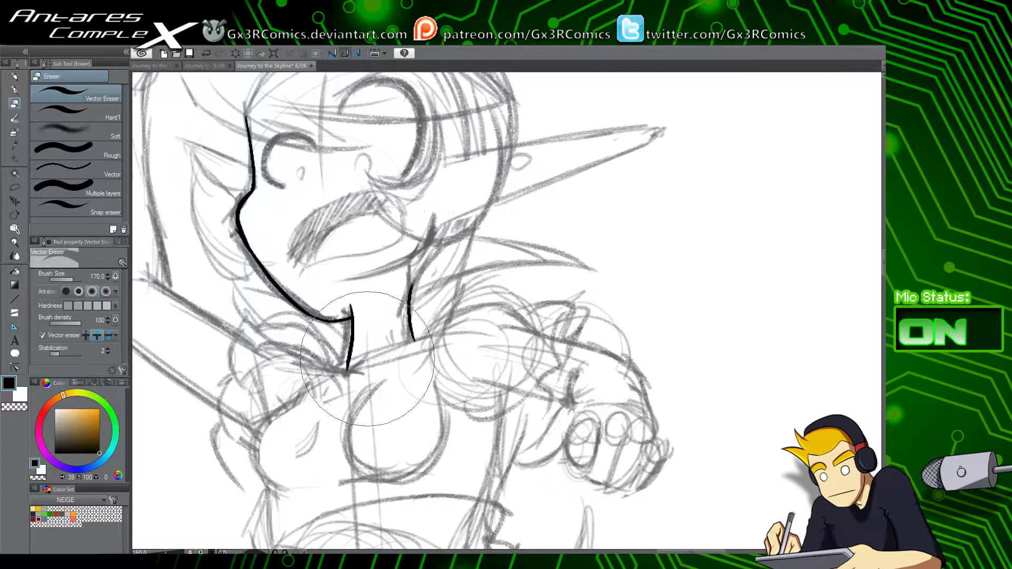
{"action": "left_click", "coordinate": [339, 439]}
{"action": "mouse_move", "coordinate": [380, 239]}
{"action": "left_mouse_down"}
{"action": "mouse_move", "coordinate": [436, 313]}
{"action": "mouse_move", "coordinate": [412, 353]}
{"action": "mouse_move", "coordinate": [420, 311]}
{"action": "left_mouse_up"}
Step: Ink the rounded back of the head in one curve from the crown down and around to the cheek
{"action": "key", "text": "p"}
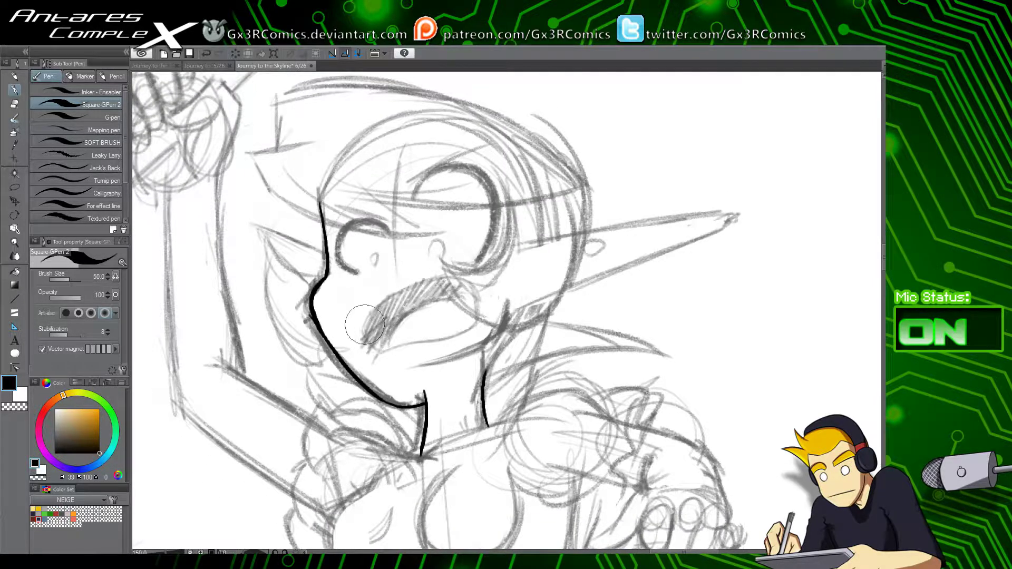
{"action": "left_click_drag", "start_coordinate": [508, 269], "coordinate": [413, 316]}
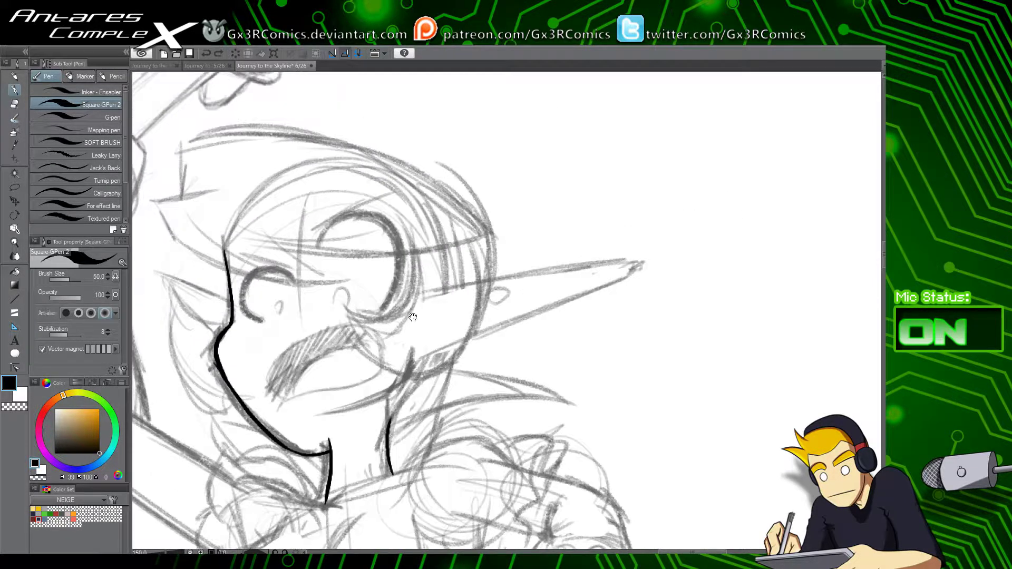
{"action": "mouse_move", "coordinate": [429, 162]}
{"action": "left_mouse_down"}
{"action": "mouse_move", "coordinate": [476, 216]}
{"action": "mouse_move", "coordinate": [368, 363]}
{"action": "left_mouse_up"}
{"action": "key", "text": "ctrl+z"}
{"action": "mouse_move", "coordinate": [425, 171]}
{"action": "left_mouse_down"}
{"action": "mouse_move", "coordinate": [461, 198]}
{"action": "mouse_move", "coordinate": [464, 358]}
{"action": "mouse_move", "coordinate": [330, 315]}
{"action": "left_mouse_up"}
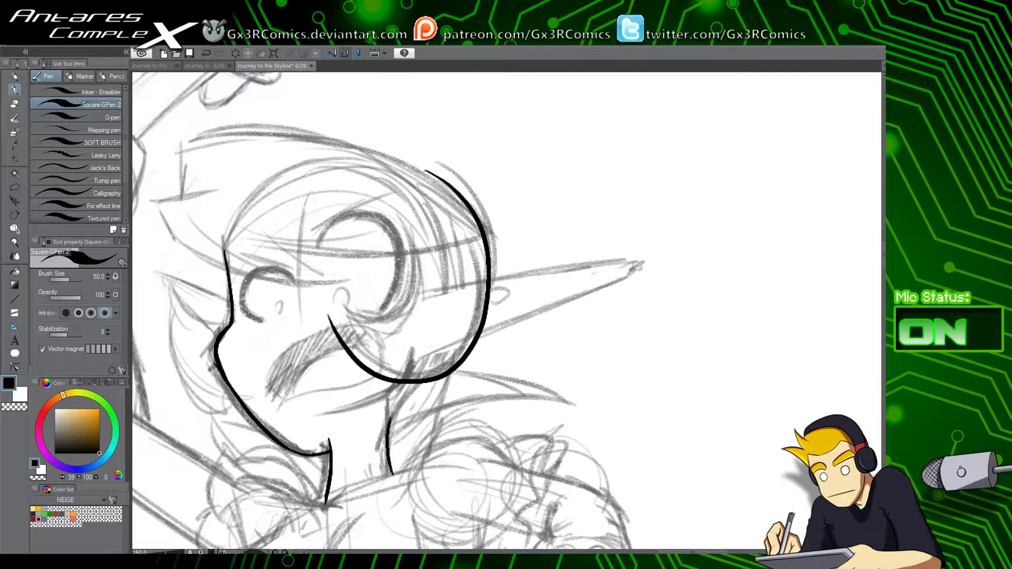
Step: Ink the lower edges of the swept fringe across the forehead, from its front tip to the back of the head
{"action": "left_click_drag", "start_coordinate": [459, 217], "coordinate": [547, 275]}
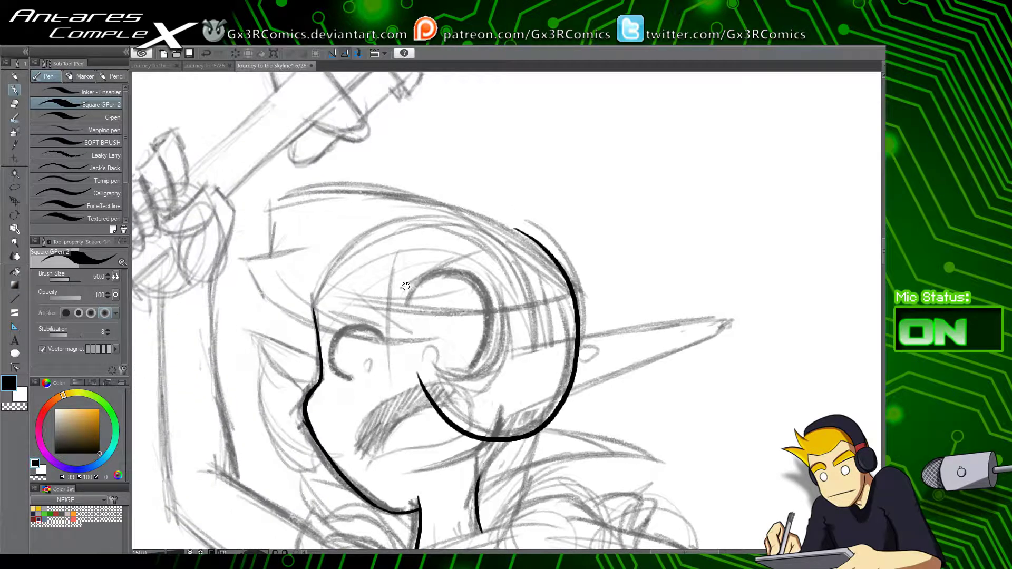
{"action": "key", "text": "p"}
{"action": "key", "text": "p"}
{"action": "mouse_move", "coordinate": [245, 257]}
{"action": "left_mouse_down"}
{"action": "mouse_move", "coordinate": [331, 329]}
{"action": "mouse_move", "coordinate": [445, 326]}
{"action": "left_mouse_up"}
{"action": "key", "text": "ctrl+z"}
{"action": "mouse_move", "coordinate": [243, 258]}
{"action": "left_mouse_down"}
{"action": "mouse_move", "coordinate": [369, 333]}
{"action": "mouse_move", "coordinate": [442, 330]}
{"action": "mouse_move", "coordinate": [327, 284]}
{"action": "left_mouse_up"}
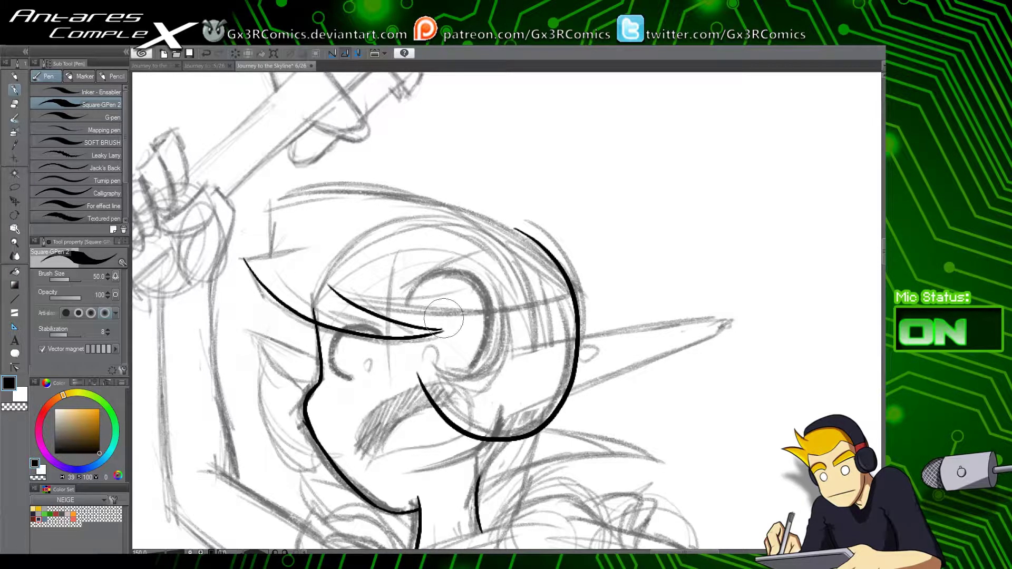
{"action": "key", "text": "ctrl+z"}
{"action": "left_click_drag", "start_coordinate": [443, 331], "coordinate": [338, 281]}
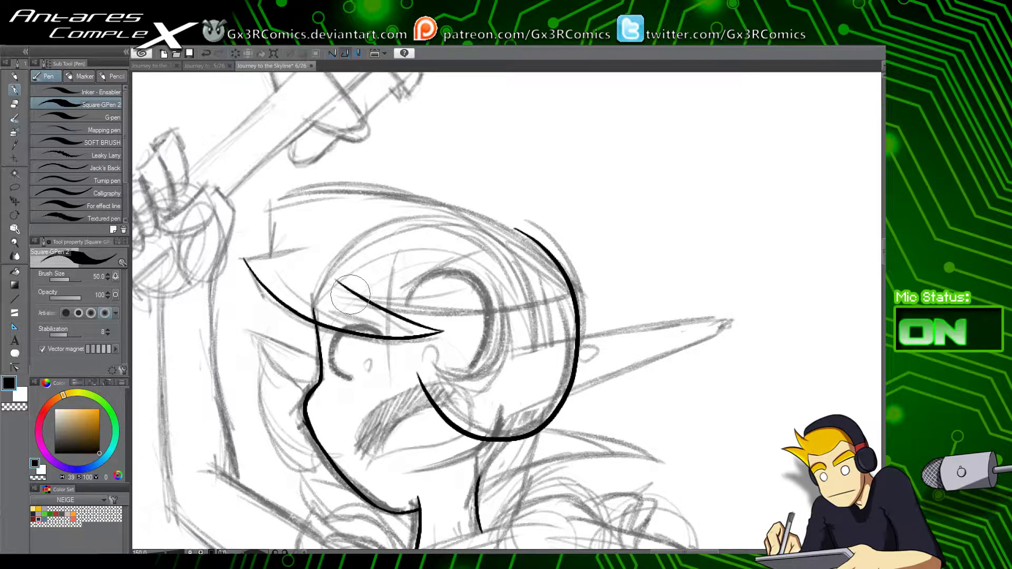
{"action": "mouse_move", "coordinate": [391, 311]}
{"action": "left_mouse_down"}
{"action": "mouse_move", "coordinate": [495, 310]}
{"action": "mouse_move", "coordinate": [557, 295]}
{"action": "left_mouse_up"}
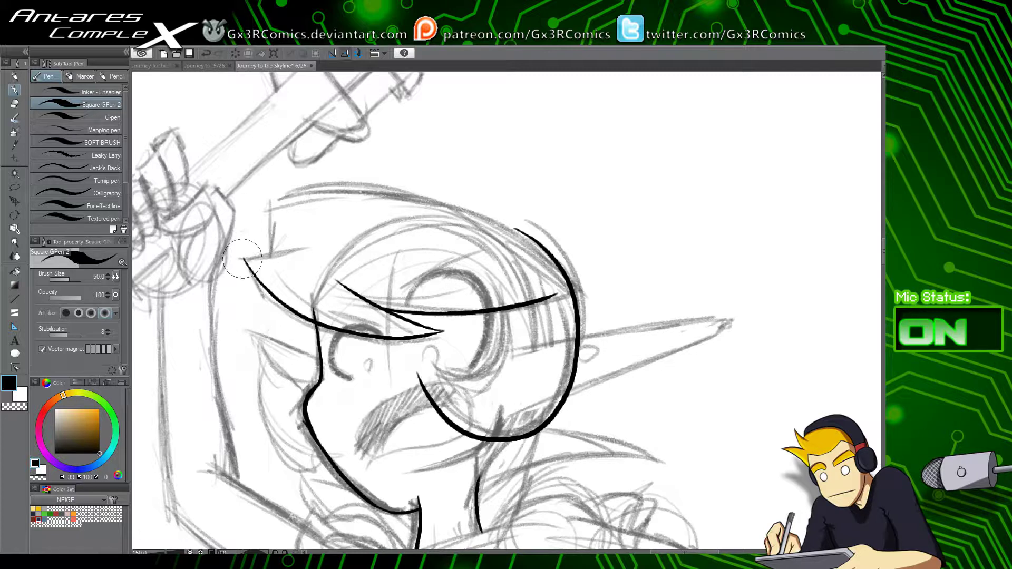
Step: Ink the notched front tip of the swept hair and its long top outline towards the back of the head
{"action": "mouse_move", "coordinate": [244, 257]}
{"action": "left_mouse_down"}
{"action": "mouse_move", "coordinate": [273, 241]}
{"action": "mouse_move", "coordinate": [268, 248]}
{"action": "mouse_move", "coordinate": [277, 202]}
{"action": "left_mouse_up"}
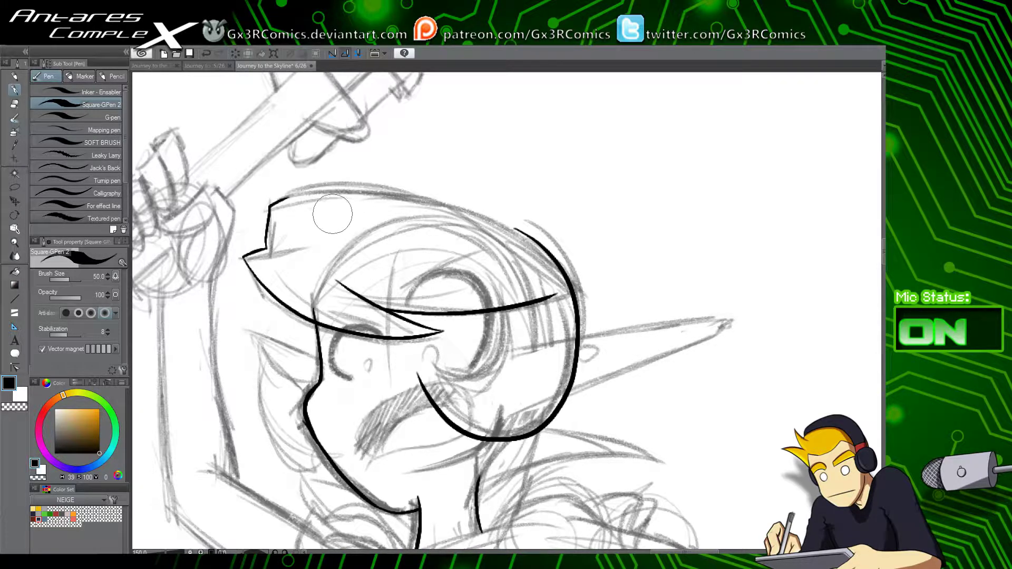
{"action": "key", "text": "ctrl+z"}
{"action": "mouse_move", "coordinate": [266, 248]}
{"action": "left_mouse_down"}
{"action": "mouse_move", "coordinate": [272, 204]}
{"action": "mouse_move", "coordinate": [291, 196]}
{"action": "mouse_move", "coordinate": [486, 233]}
{"action": "left_mouse_up"}
{"action": "key", "text": "ctrl+z"}
{"action": "mouse_move", "coordinate": [270, 202]}
{"action": "left_mouse_down"}
{"action": "mouse_move", "coordinate": [369, 198]}
{"action": "mouse_move", "coordinate": [452, 210]}
{"action": "left_mouse_up"}
{"action": "key", "text": "ctrl+z"}
{"action": "key", "text": "ctrl+z"}
{"action": "mouse_move", "coordinate": [267, 248]}
{"action": "left_mouse_down"}
{"action": "mouse_move", "coordinate": [267, 200]}
{"action": "mouse_move", "coordinate": [334, 185]}
{"action": "mouse_move", "coordinate": [385, 312]}
{"action": "mouse_move", "coordinate": [318, 214]}
{"action": "mouse_move", "coordinate": [424, 253]}
{"action": "mouse_move", "coordinate": [486, 316]}
{"action": "left_mouse_up"}
{"action": "key", "text": "ctrl+z"}
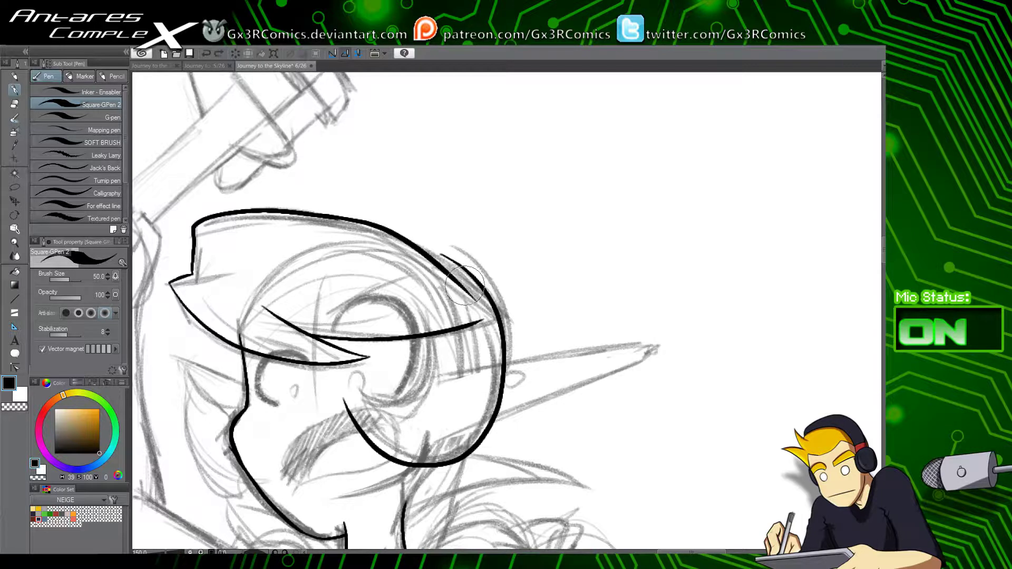
Step: Close the rear point of the swept hair and join the back-of-head curve to it, erasing the overlapping line
{"action": "left_click_drag", "start_coordinate": [444, 256], "coordinate": [501, 317]}
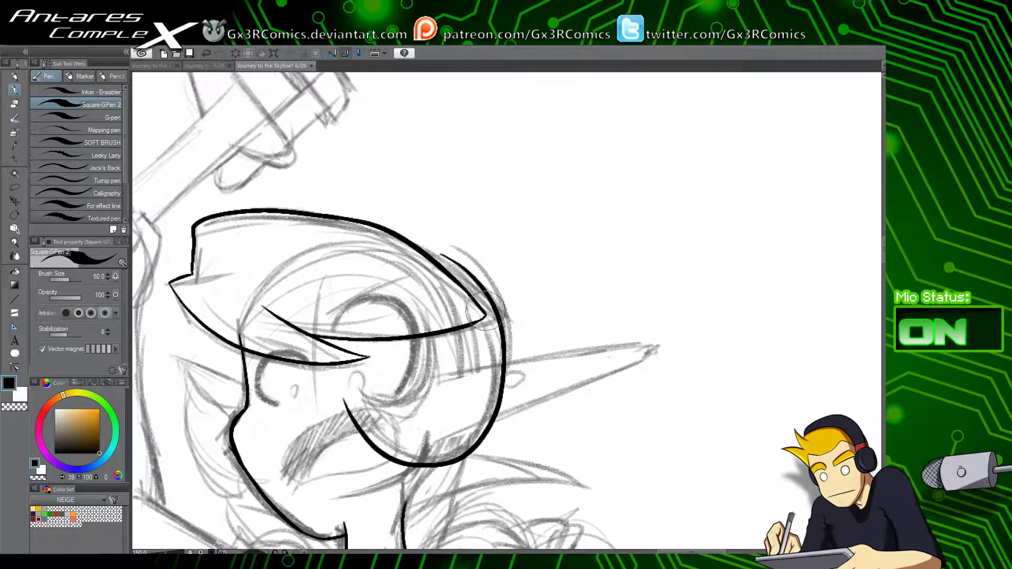
{"action": "left_click_drag", "start_coordinate": [444, 277], "coordinate": [489, 316]}
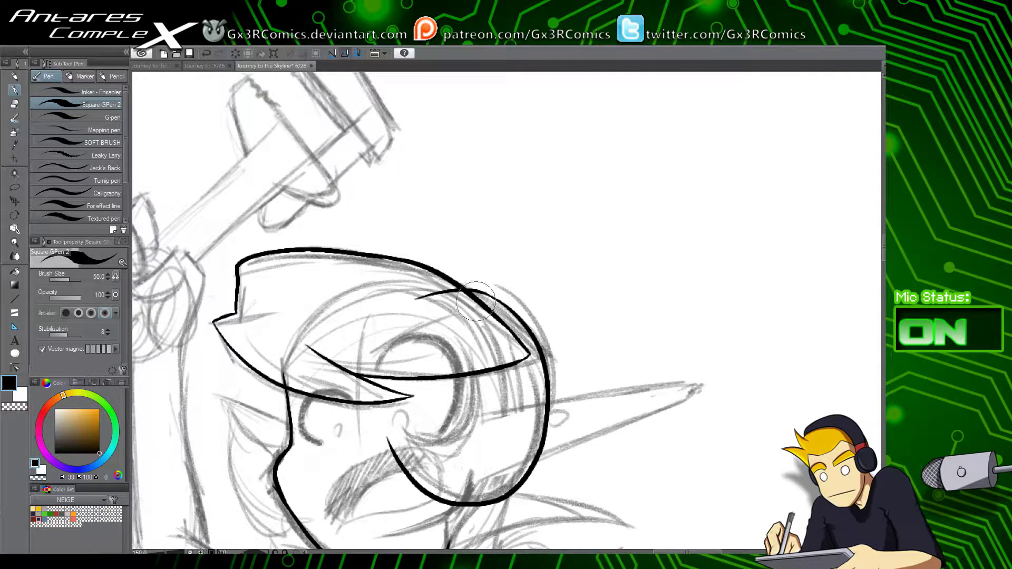
{"action": "key", "text": "e"}
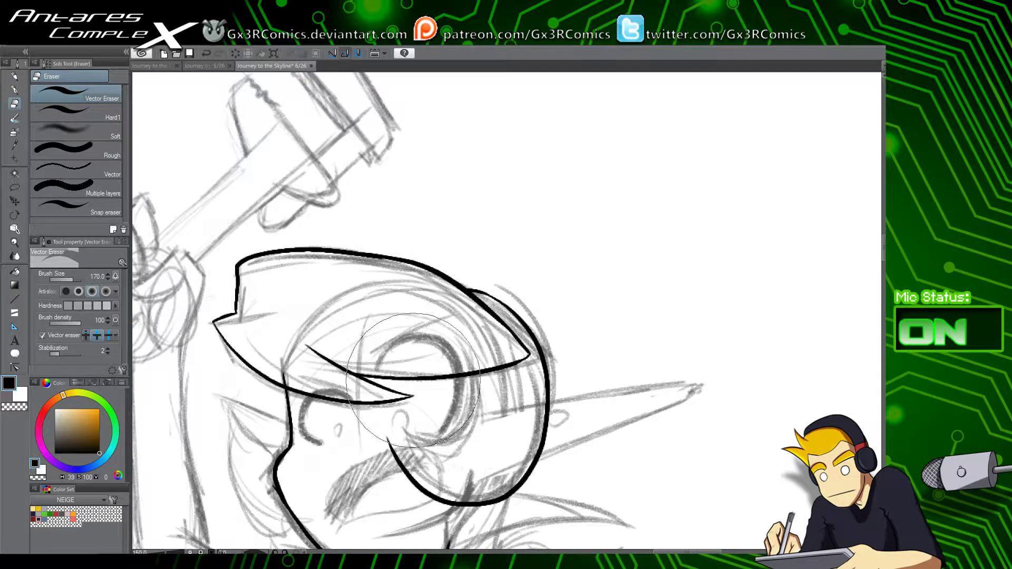
Step: Ink the crescent-shaped lock on the far side of the face and erase its ends where they cross the profile
{"action": "key", "text": "p"}
{"action": "left_click_drag", "start_coordinate": [322, 484], "coordinate": [372, 316]}
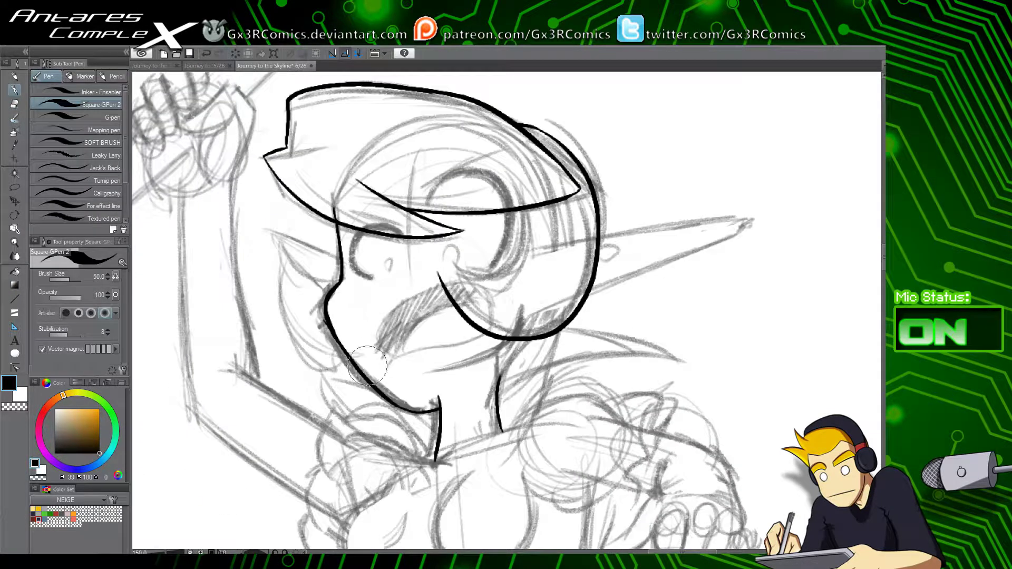
{"action": "mouse_move", "coordinate": [363, 375]}
{"action": "left_mouse_down"}
{"action": "mouse_move", "coordinate": [288, 338]}
{"action": "mouse_move", "coordinate": [272, 238]}
{"action": "left_mouse_up"}
{"action": "key", "text": "e"}
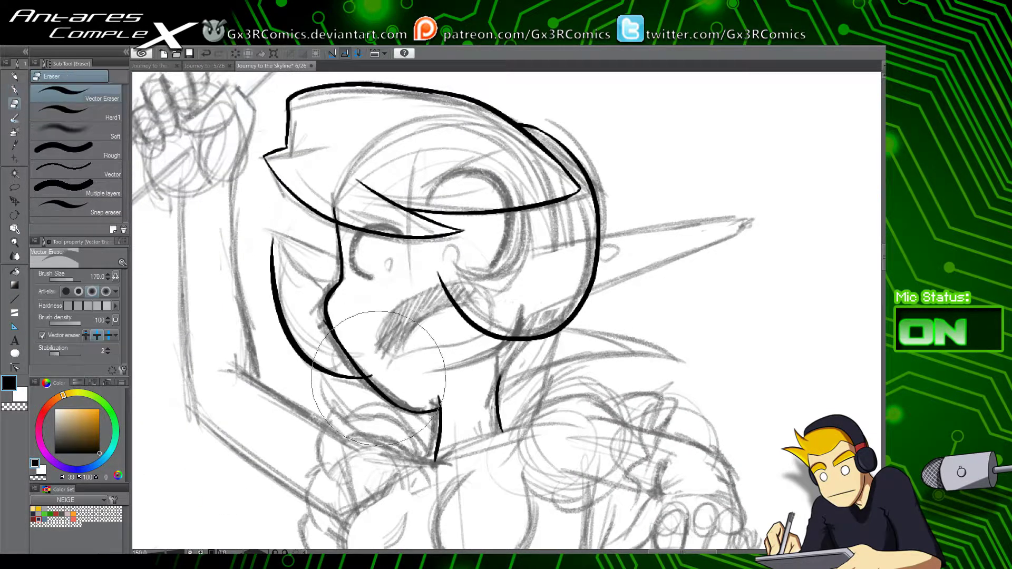
{"action": "left_click", "coordinate": [375, 374]}
{"action": "key", "text": "p"}
{"action": "left_click_drag", "start_coordinate": [275, 245], "coordinate": [358, 286]}
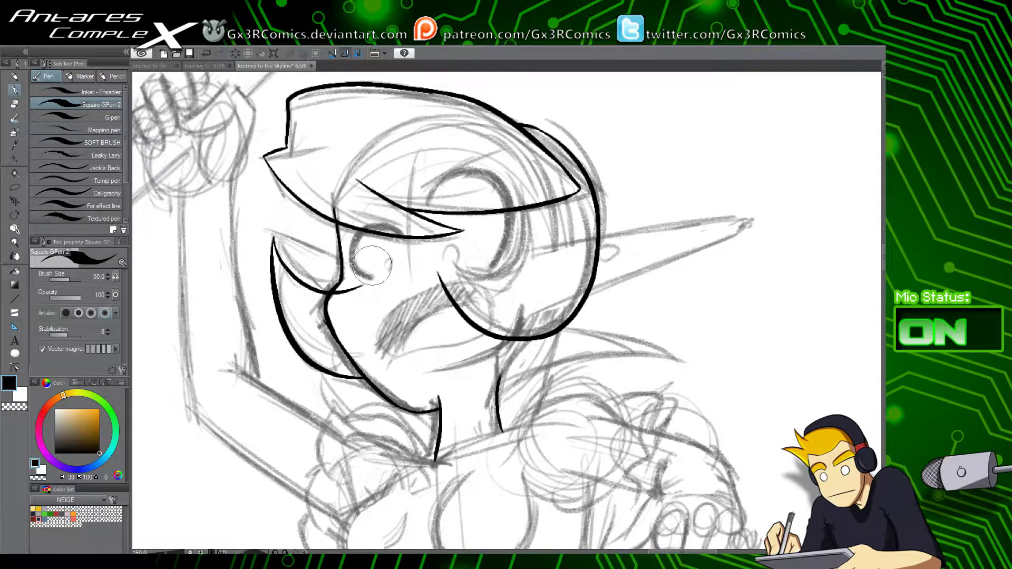
{"action": "key", "text": "e"}
{"action": "left_click", "coordinate": [355, 290]}
Step: Ink the narrow pointed shape above the crescent lock and trim its line inside the face
{"action": "left_click_drag", "start_coordinate": [348, 328], "coordinate": [358, 400]}
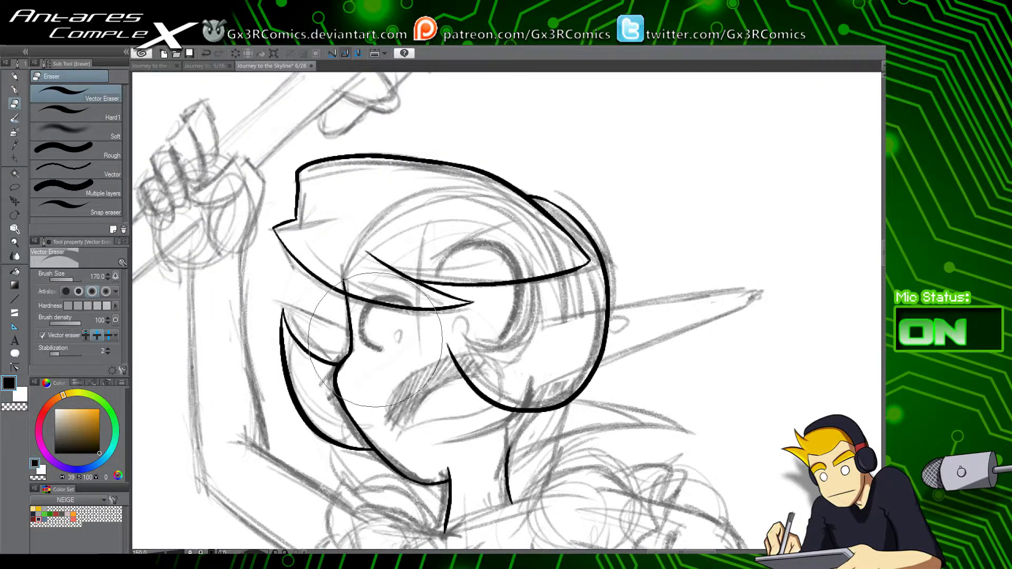
{"action": "key", "text": "p"}
{"action": "mouse_move", "coordinate": [345, 361]}
{"action": "left_mouse_down"}
{"action": "mouse_move", "coordinate": [277, 284]}
{"action": "mouse_move", "coordinate": [363, 331]}
{"action": "left_mouse_up"}
{"action": "key", "text": "e"}
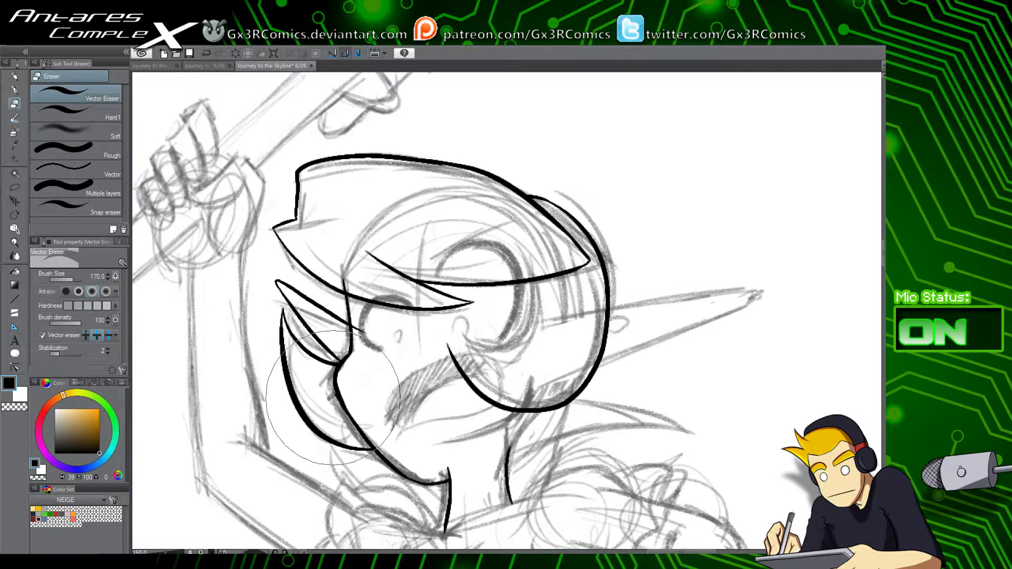
{"action": "left_click", "coordinate": [360, 316]}
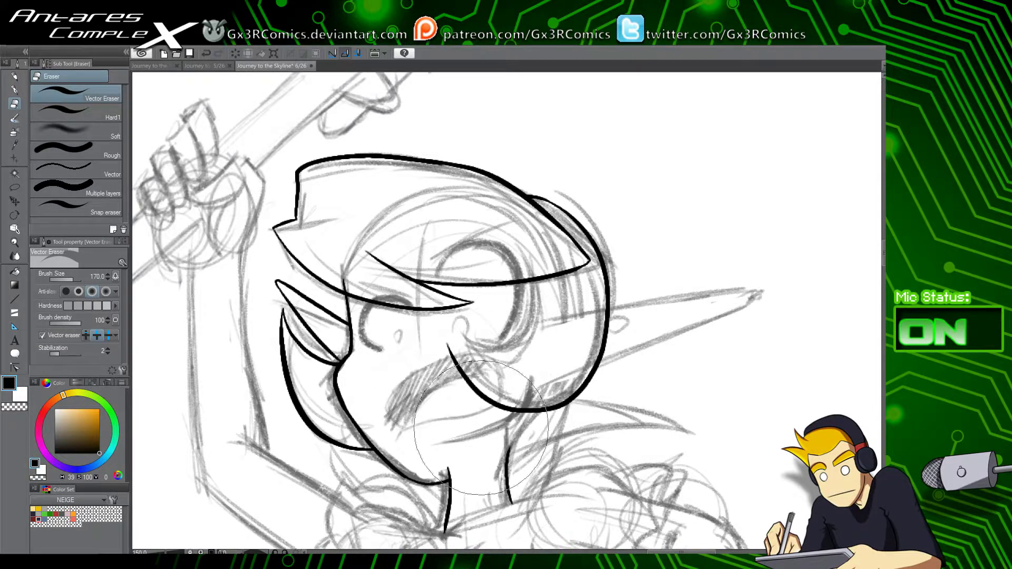
Step: Ink the inner edge of the near cheek lock from its tip up to the fringe and erase the overshoot above
{"action": "key", "text": "p"}
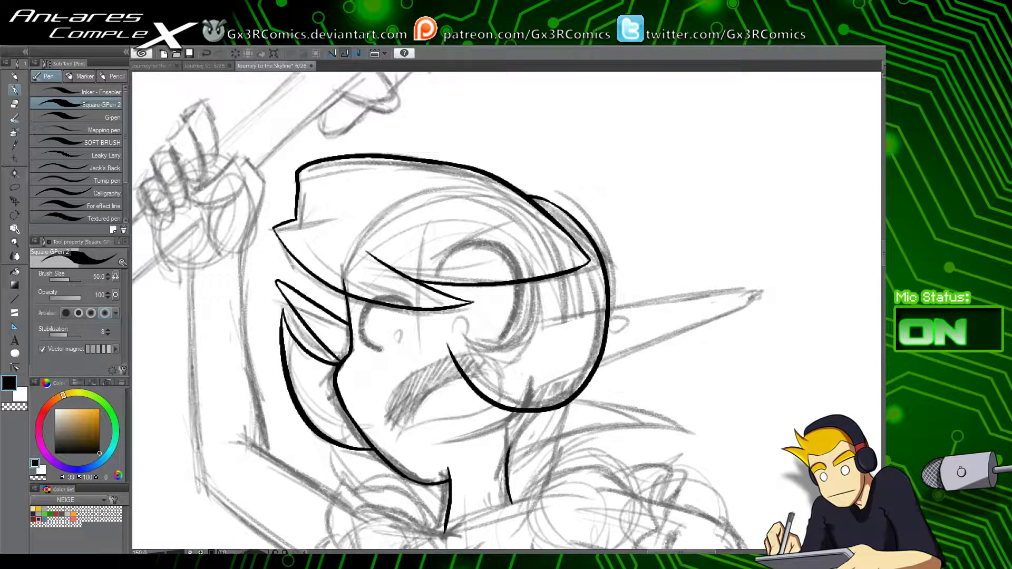
{"action": "mouse_move", "coordinate": [450, 345]}
{"action": "left_mouse_down"}
{"action": "mouse_move", "coordinate": [480, 349]}
{"action": "mouse_move", "coordinate": [509, 245]}
{"action": "left_mouse_up"}
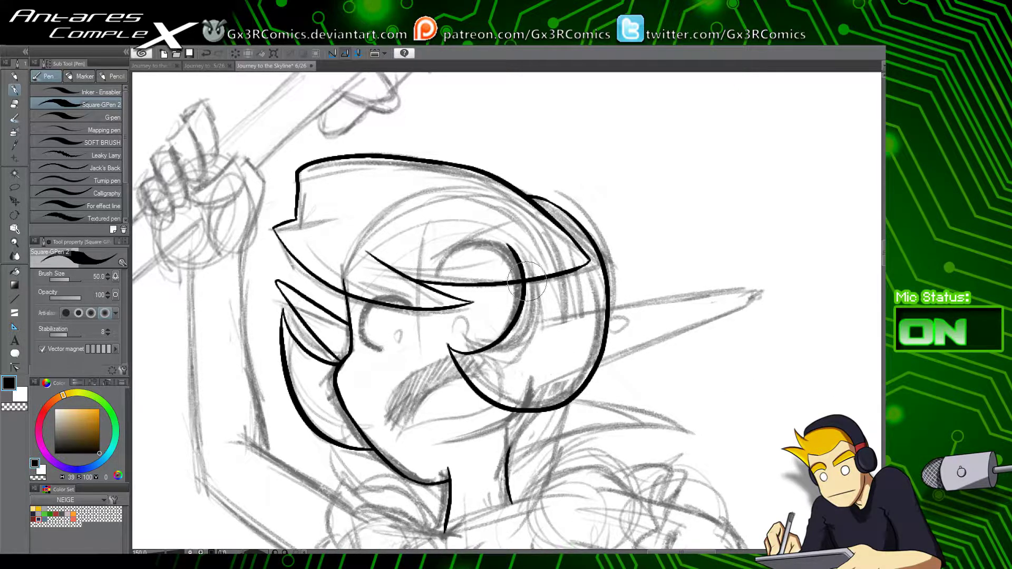
{"action": "key", "text": "e"}
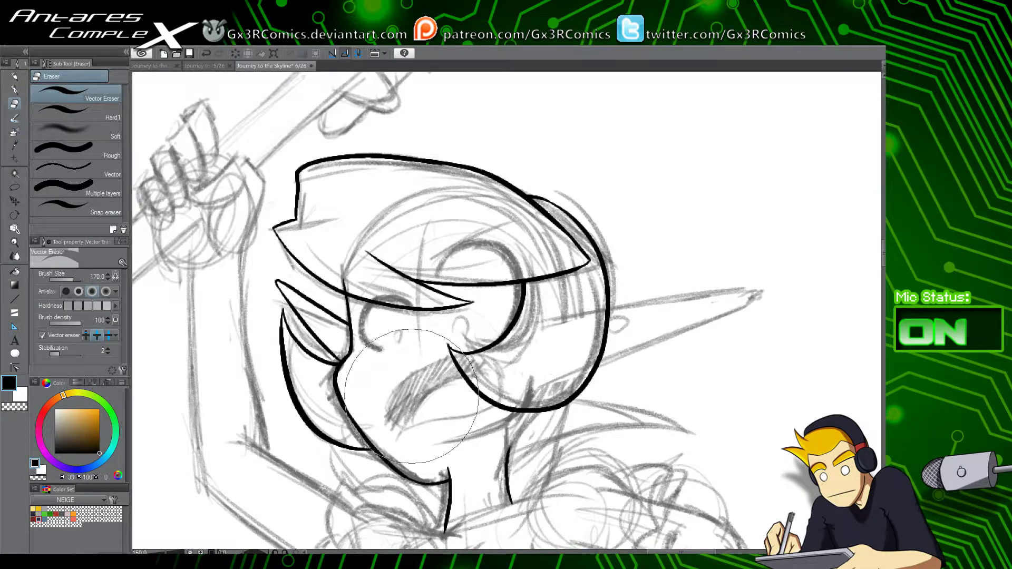
Step: Ink the upper and lower edges of the long pointed ear and erase the parts running inside the hair
{"action": "key", "text": "p"}
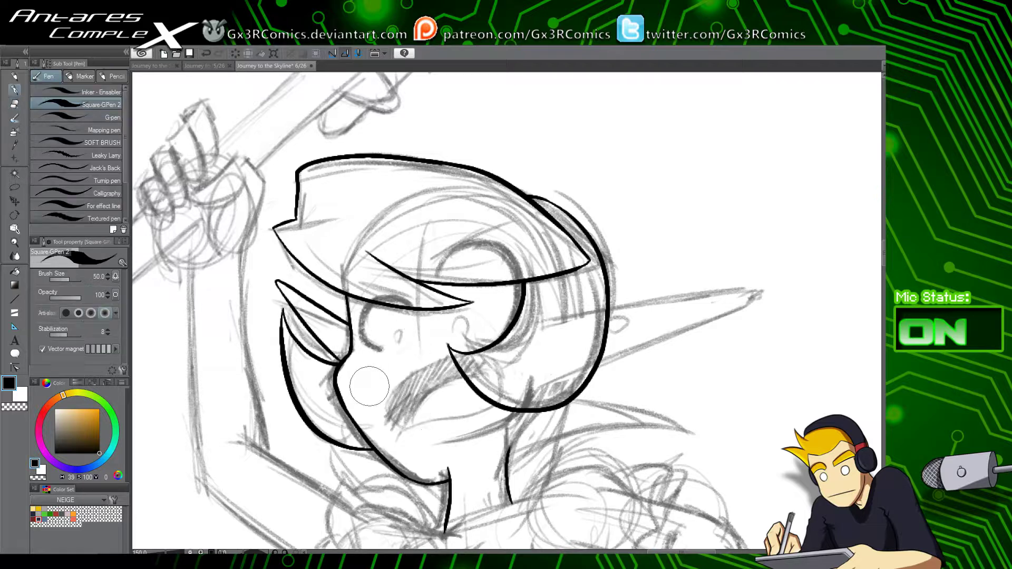
{"action": "left_click_drag", "start_coordinate": [570, 313], "coordinate": [470, 334]}
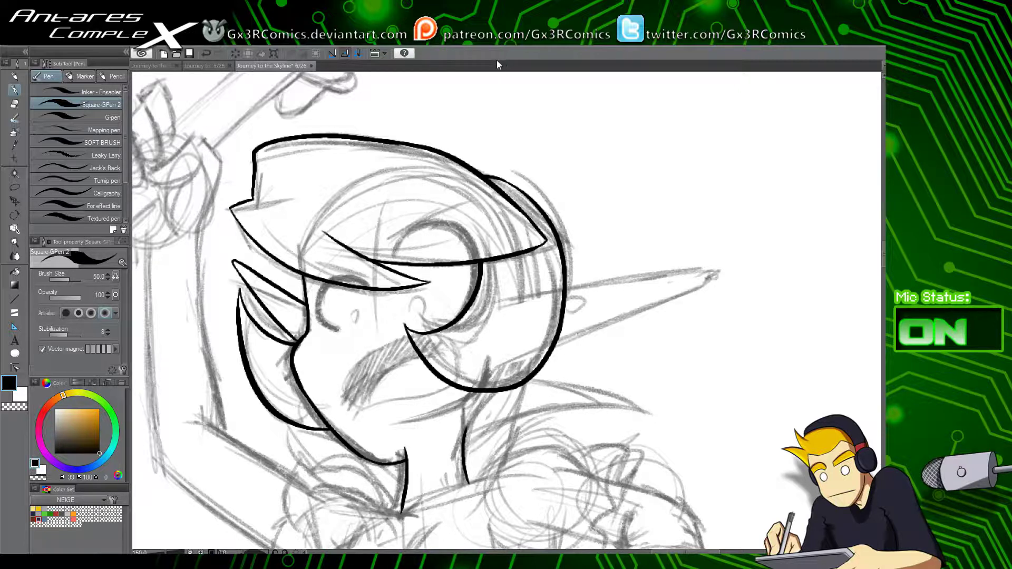
{"action": "left_click_drag", "start_coordinate": [404, 409], "coordinate": [474, 437]}
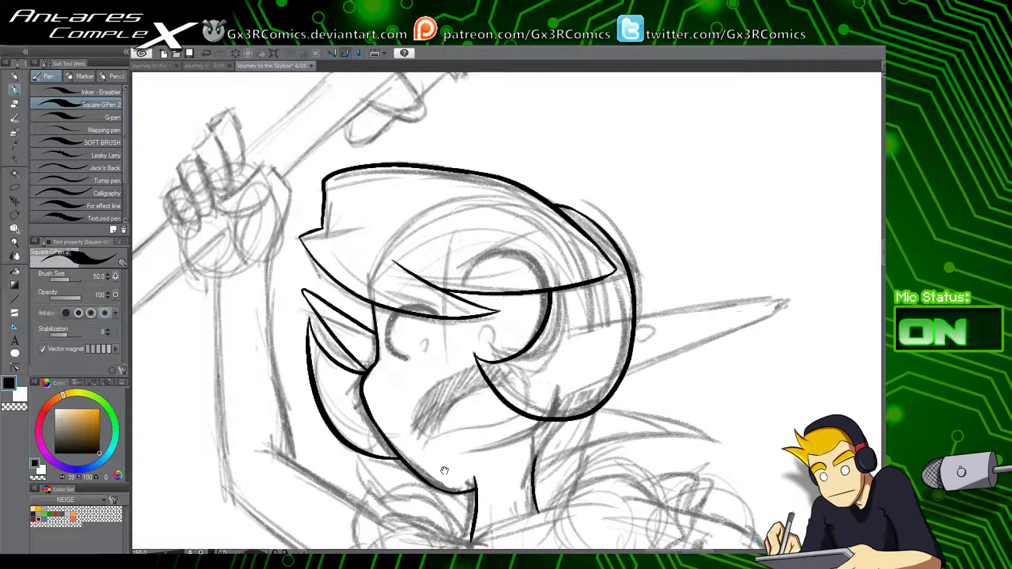
{"action": "left_click_drag", "start_coordinate": [445, 471], "coordinate": [401, 441]}
{"action": "key", "text": "p"}
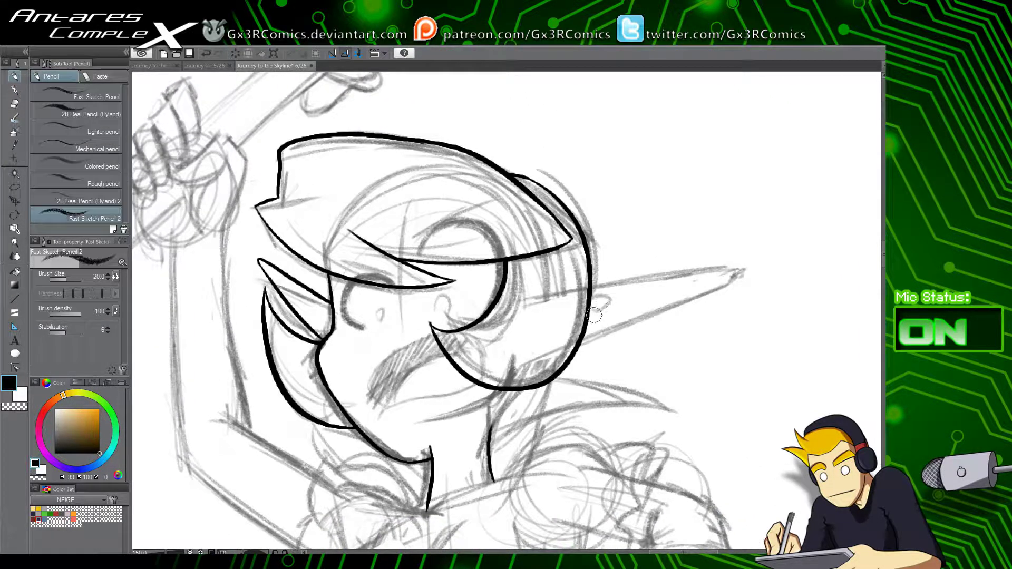
{"action": "key", "text": "p"}
{"action": "left_click_drag", "start_coordinate": [646, 310], "coordinate": [526, 339]}
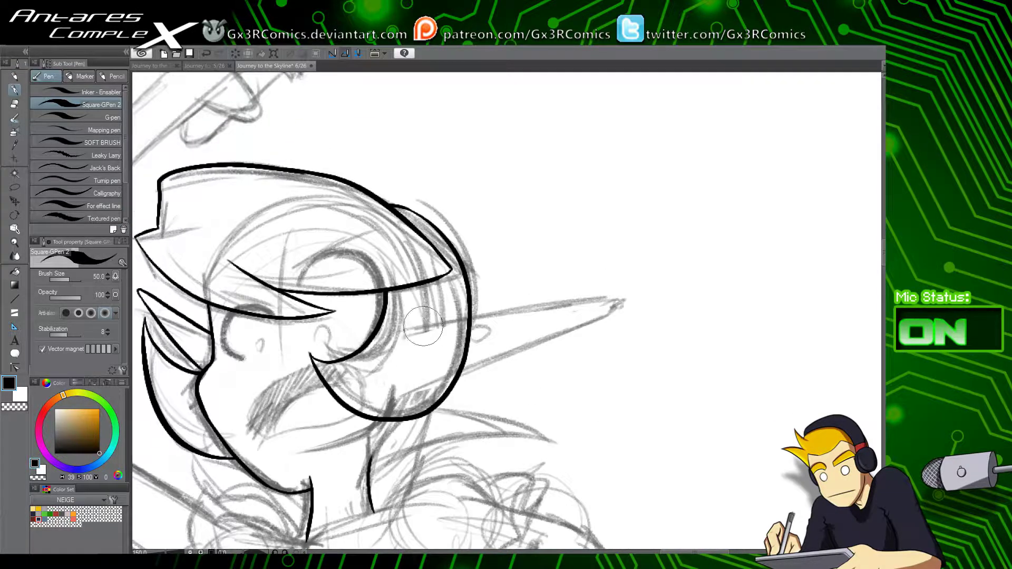
{"action": "left_click_drag", "start_coordinate": [404, 330], "coordinate": [622, 297]}
{"action": "key", "text": "ctrl+z"}
{"action": "mouse_move", "coordinate": [400, 337]}
{"action": "left_mouse_down"}
{"action": "mouse_move", "coordinate": [621, 301]}
{"action": "mouse_move", "coordinate": [433, 385]}
{"action": "left_mouse_up"}
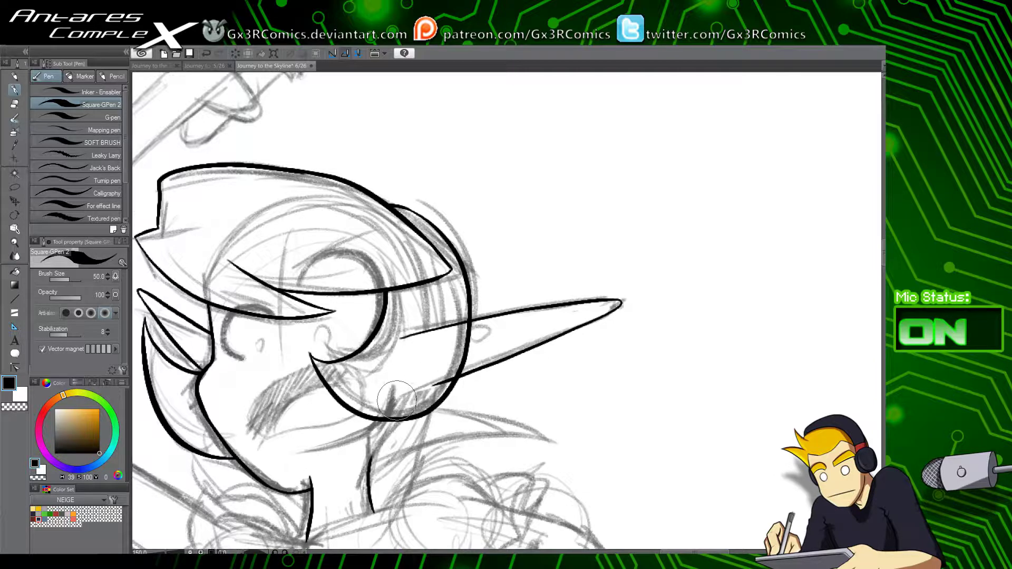
{"action": "key", "text": "e"}
{"action": "left_click_drag", "start_coordinate": [439, 311], "coordinate": [419, 377]}
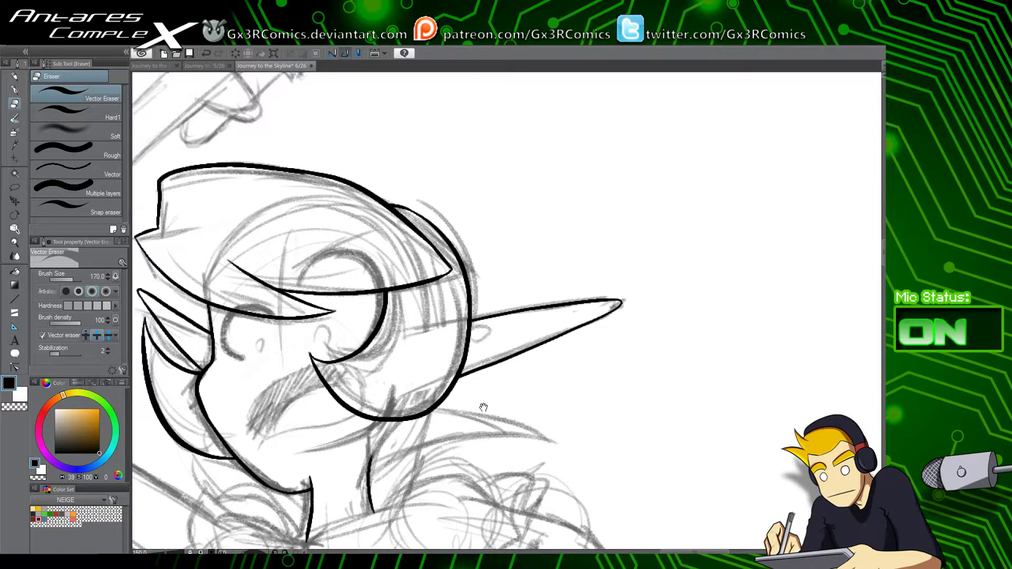
Step: Ink the curved, pointed hair spike extending behind the neck and trim its excess line inside the hair
{"action": "left_click_drag", "start_coordinate": [484, 407], "coordinate": [500, 327]}
{"action": "key", "text": "p"}
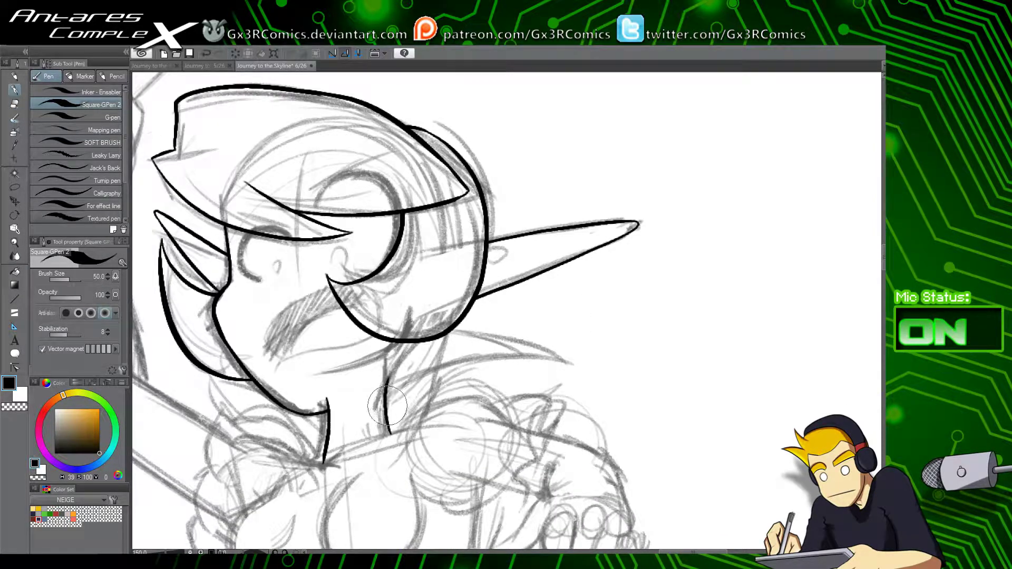
{"action": "mouse_move", "coordinate": [386, 414]}
{"action": "left_mouse_down"}
{"action": "mouse_move", "coordinate": [570, 363]}
{"action": "mouse_move", "coordinate": [425, 326]}
{"action": "left_mouse_up"}
{"action": "key", "text": "e"}
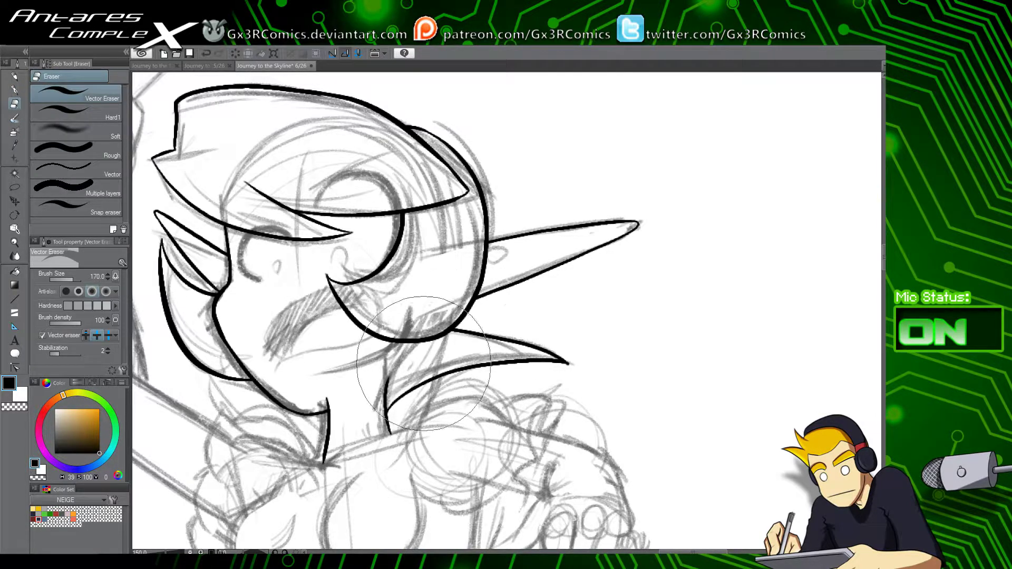
Step: Extend the back-of-neck line up to the underside of the hair and erase where it overlaps the hair
{"action": "scroll", "coordinate": [414, 376], "scroll_direction": "up", "scroll_amount": 1}
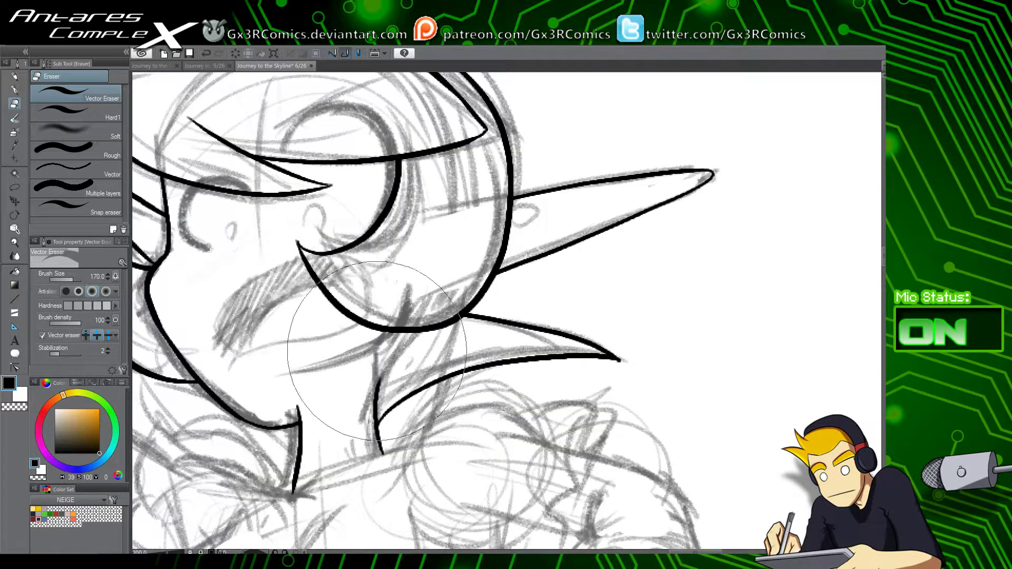
{"action": "key", "text": "p"}
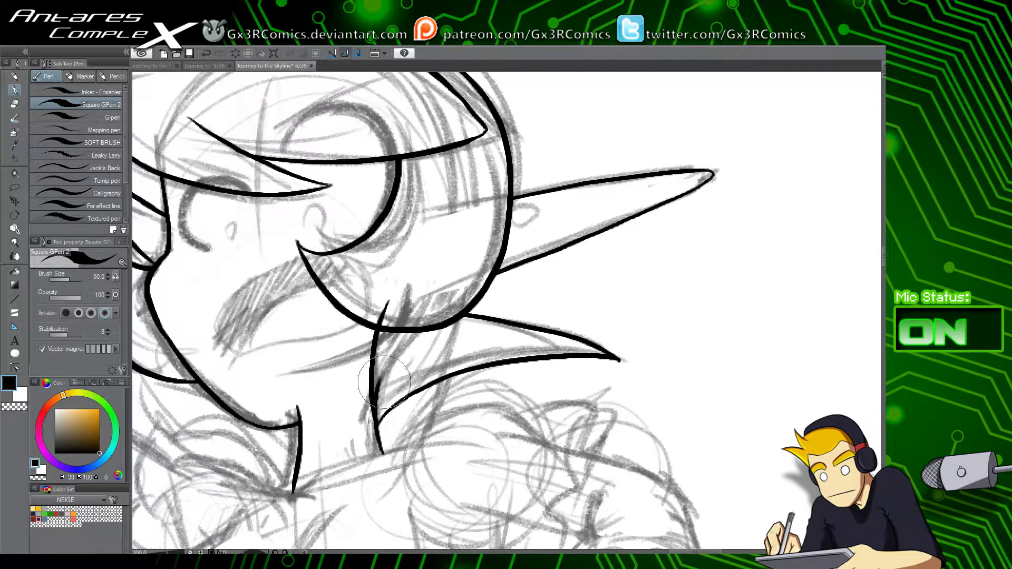
{"action": "left_click_drag", "start_coordinate": [380, 389], "coordinate": [421, 307]}
{"action": "key", "text": "ctrl+z"}
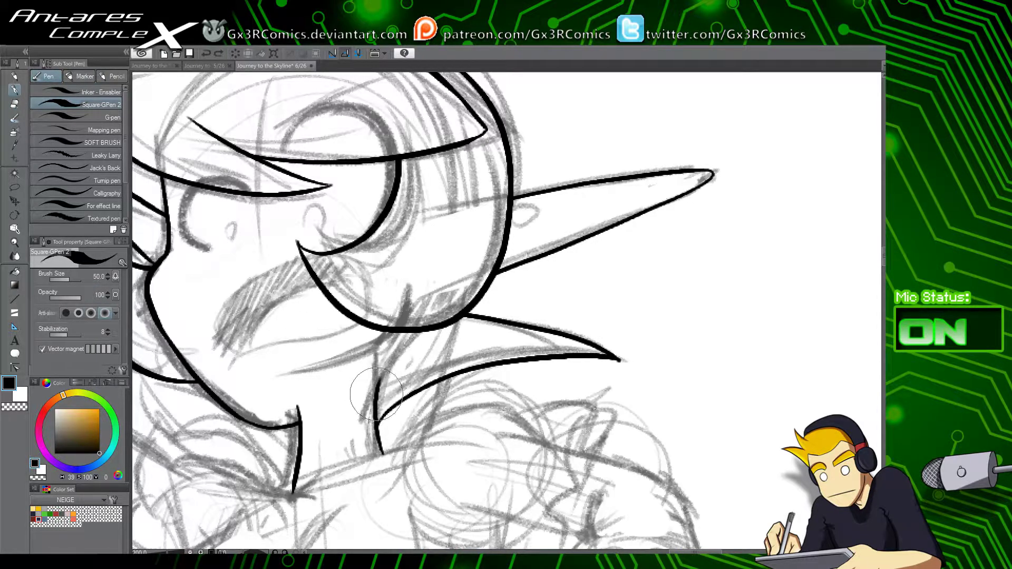
{"action": "left_click_drag", "start_coordinate": [378, 394], "coordinate": [422, 309]}
{"action": "key", "text": "e"}
{"action": "mouse_move", "coordinate": [204, 392]}
{"action": "left_mouse_down"}
{"action": "mouse_move", "coordinate": [372, 341]}
{"action": "mouse_move", "coordinate": [393, 385]}
{"action": "mouse_move", "coordinate": [381, 425]}
{"action": "left_mouse_up"}
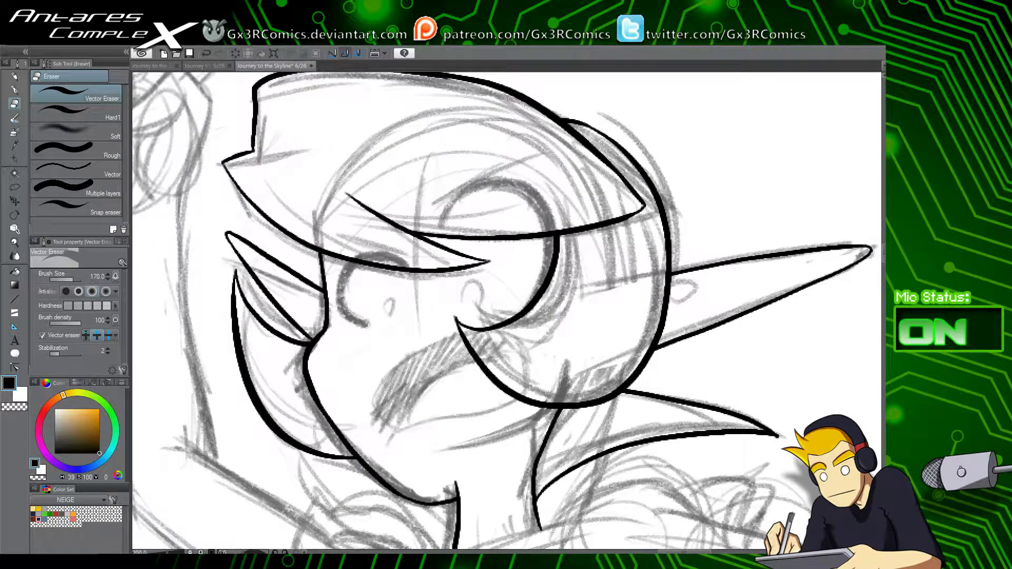
{"action": "scroll", "coordinate": [760, 431], "scroll_direction": "down", "scroll_amount": 2}
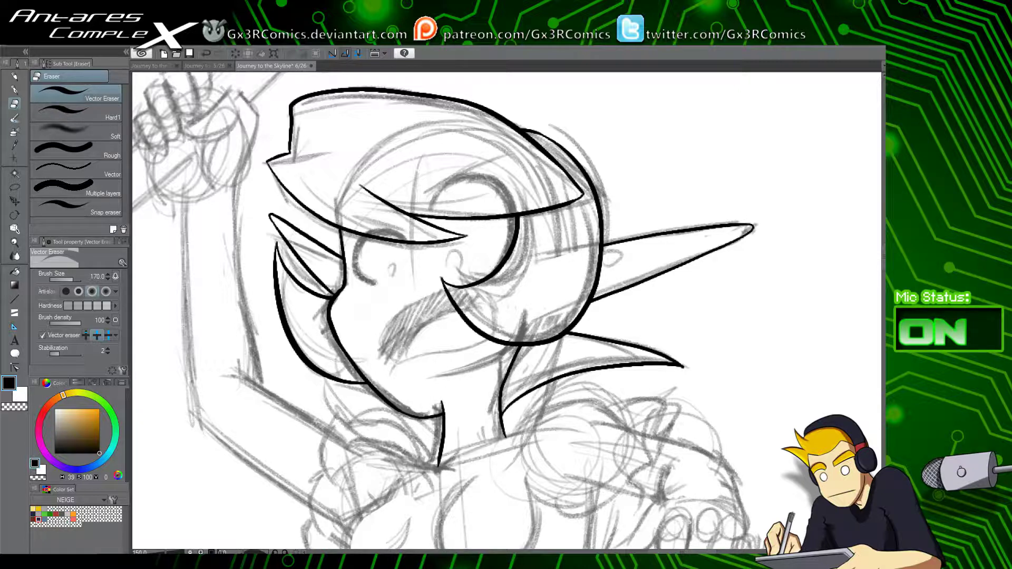
{"action": "left_click_drag", "start_coordinate": [517, 360], "coordinate": [531, 311]}
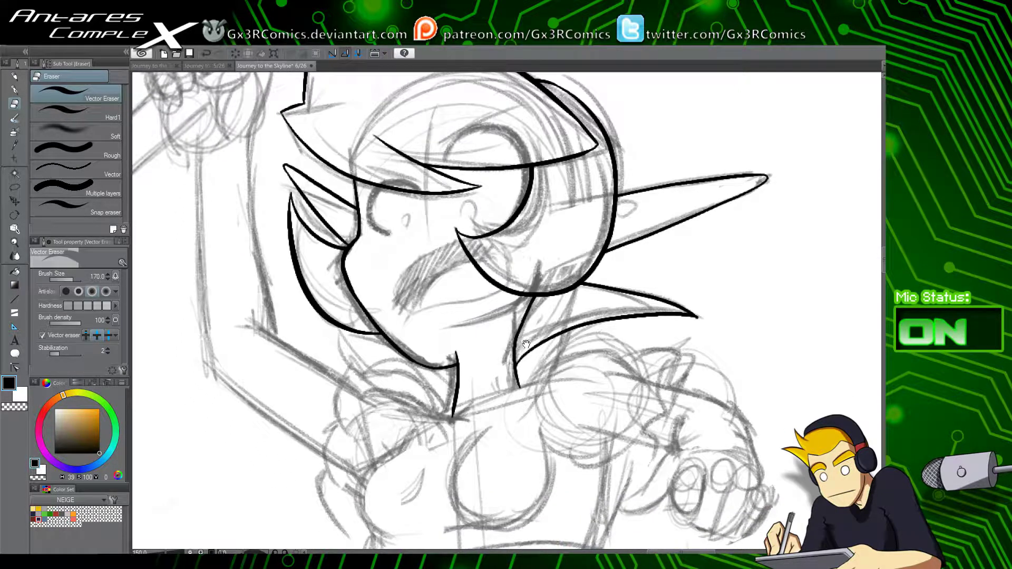
{"action": "left_click_drag", "start_coordinate": [542, 377], "coordinate": [499, 379]}
{"action": "left_click_drag", "start_coordinate": [502, 341], "coordinate": [546, 384]}
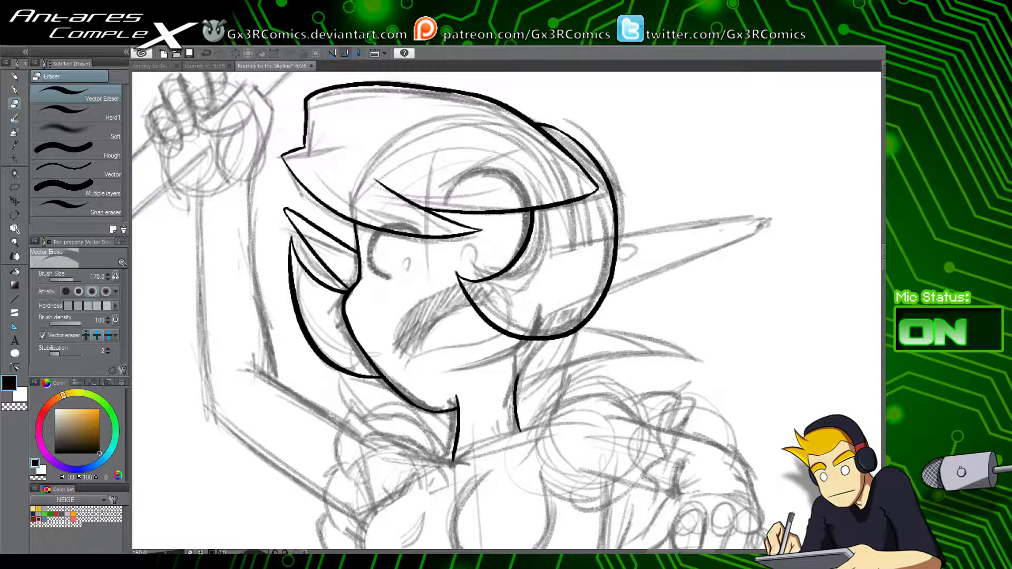
{"action": "key", "text": "m"}
{"action": "mouse_move", "coordinate": [564, 188]}
{"action": "left_mouse_down"}
{"action": "mouse_move", "coordinate": [514, 478]}
{"action": "mouse_move", "coordinate": [718, 154]}
{"action": "mouse_move", "coordinate": [620, 186]}
{"action": "left_mouse_up"}
{"action": "key", "text": "Delete"}
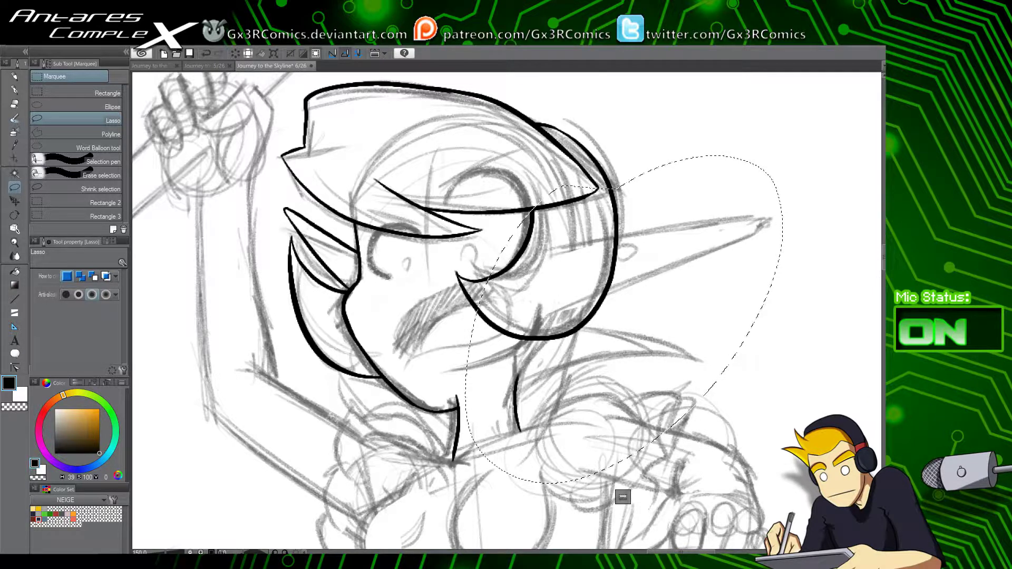
{"action": "key", "text": "ctrl+z"}
{"action": "left_click_drag", "start_coordinate": [527, 311], "coordinate": [505, 306]}
{"action": "key", "text": "ctrl+d"}
Step: Ink the outline of the wide open mouth and erase its ends inside the cheek lock
{"action": "key", "text": "p"}
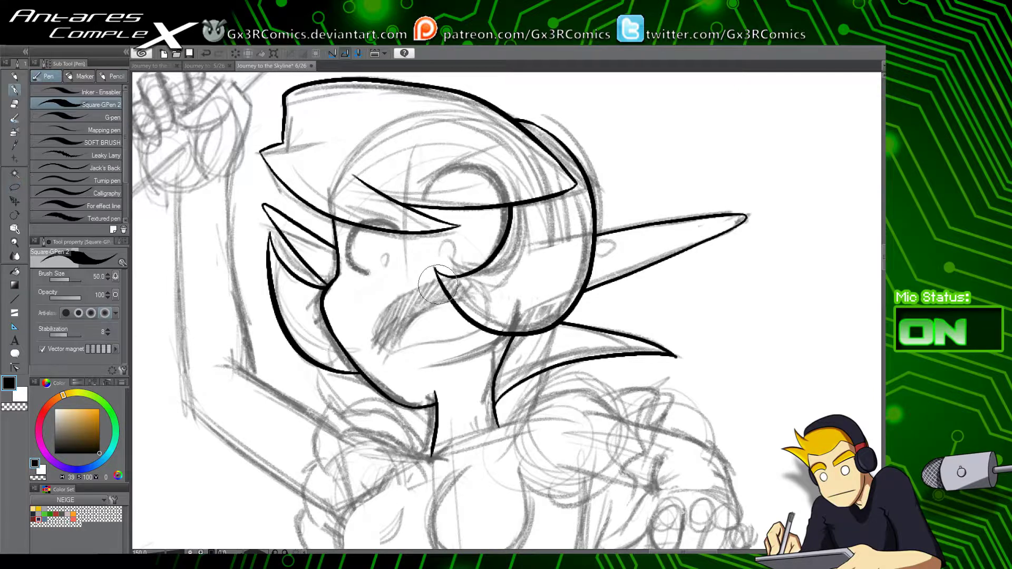
{"action": "mouse_move", "coordinate": [445, 279]}
{"action": "left_mouse_down"}
{"action": "mouse_move", "coordinate": [373, 341]}
{"action": "mouse_move", "coordinate": [392, 360]}
{"action": "mouse_move", "coordinate": [393, 351]}
{"action": "mouse_move", "coordinate": [477, 331]}
{"action": "left_mouse_up"}
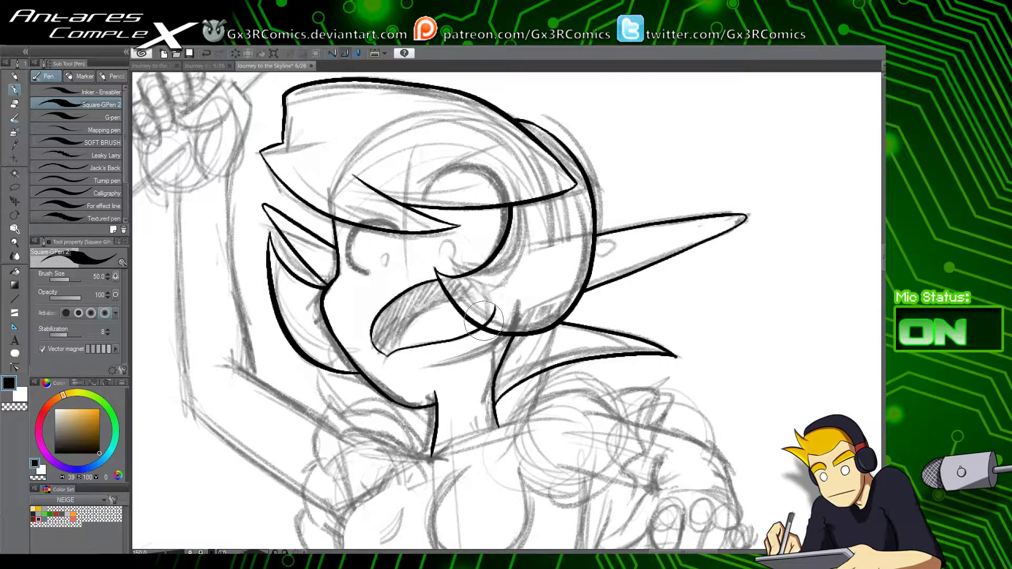
{"action": "key", "text": "e"}
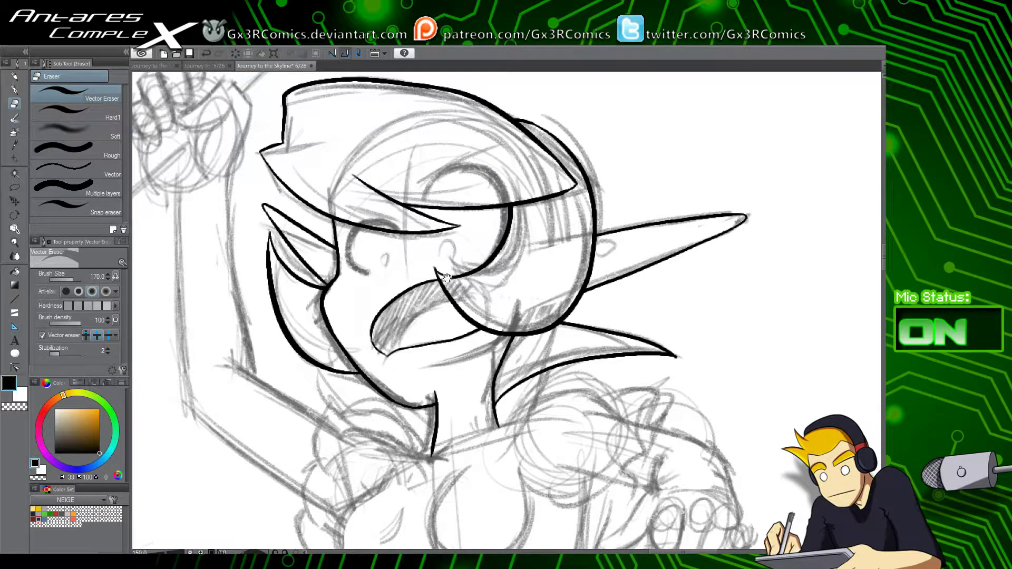
Step: Ink the thick arch of the near eye and the smaller curved outline of the far eye
{"action": "left_click_drag", "start_coordinate": [447, 280], "coordinate": [435, 333]}
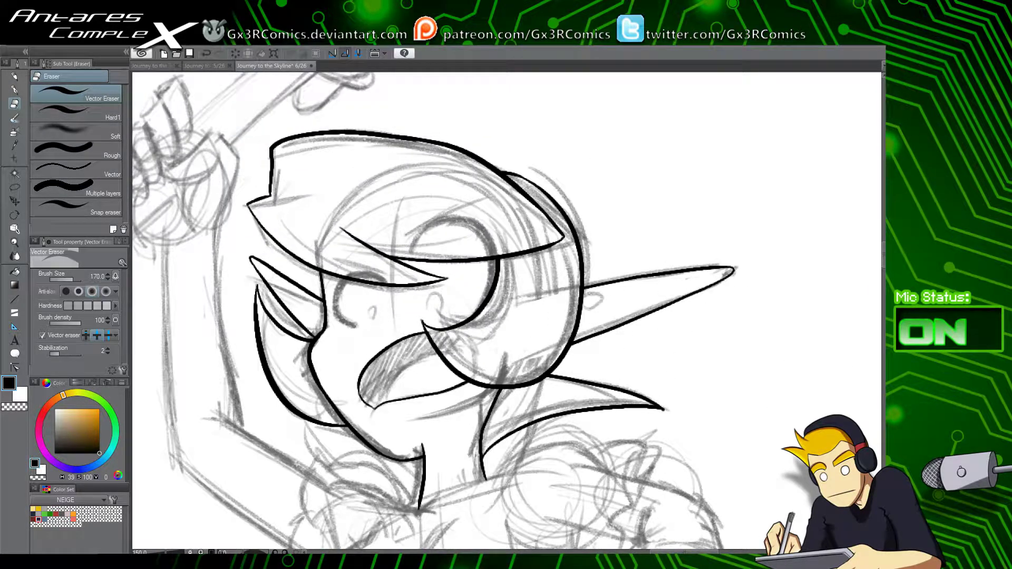
{"action": "key", "text": "p"}
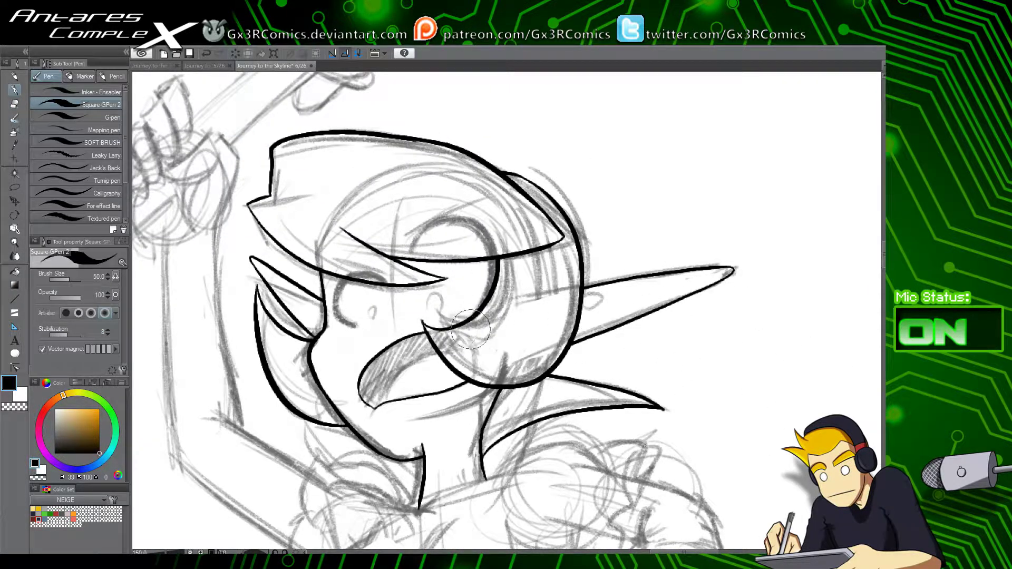
{"action": "mouse_move", "coordinate": [471, 328]}
{"action": "left_mouse_down"}
{"action": "mouse_move", "coordinate": [416, 227]}
{"action": "mouse_move", "coordinate": [406, 271]}
{"action": "left_mouse_up"}
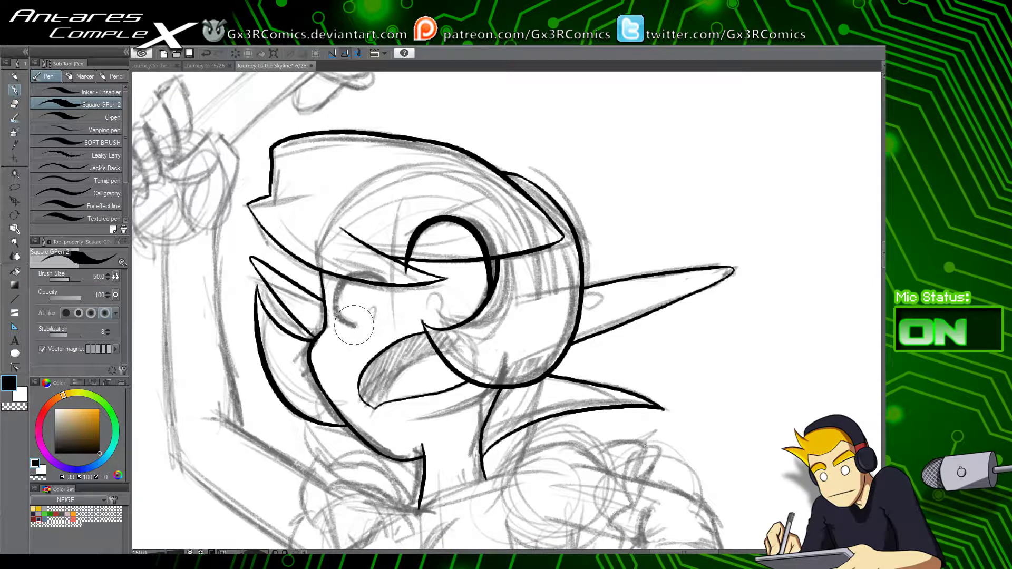
{"action": "mouse_move", "coordinate": [354, 325]}
{"action": "left_mouse_down"}
{"action": "mouse_move", "coordinate": [337, 311]}
{"action": "mouse_move", "coordinate": [378, 284]}
{"action": "left_mouse_up"}
{"action": "key", "text": "ctrl+z"}
{"action": "mouse_move", "coordinate": [358, 328]}
{"action": "left_mouse_down"}
{"action": "mouse_move", "coordinate": [337, 285]}
{"action": "mouse_move", "coordinate": [385, 282]}
{"action": "left_mouse_up"}
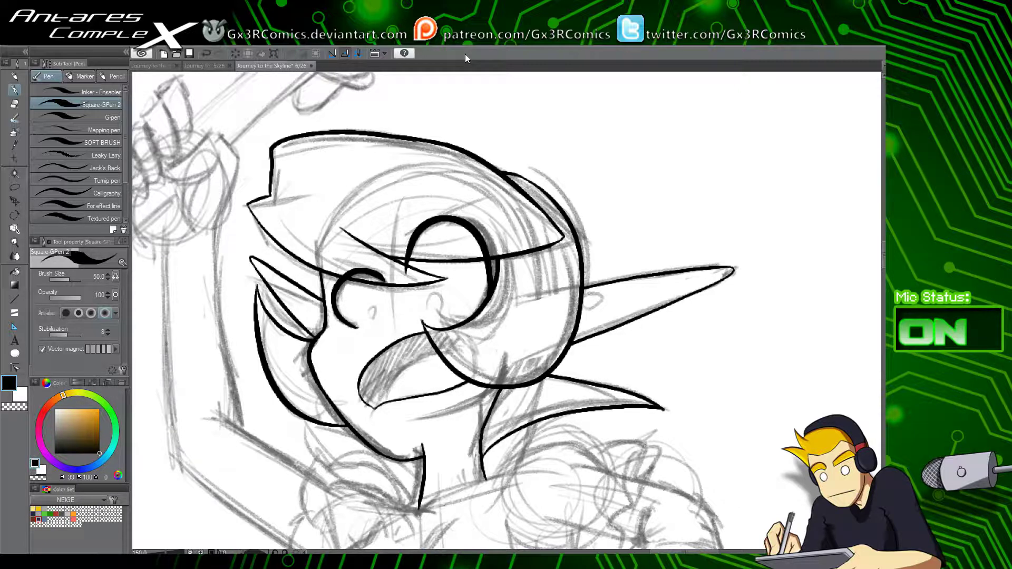
{"action": "mouse_move", "coordinate": [260, 308]}
{"action": "left_mouse_down"}
{"action": "mouse_move", "coordinate": [424, 356]}
{"action": "mouse_move", "coordinate": [388, 286]}
{"action": "left_mouse_up"}
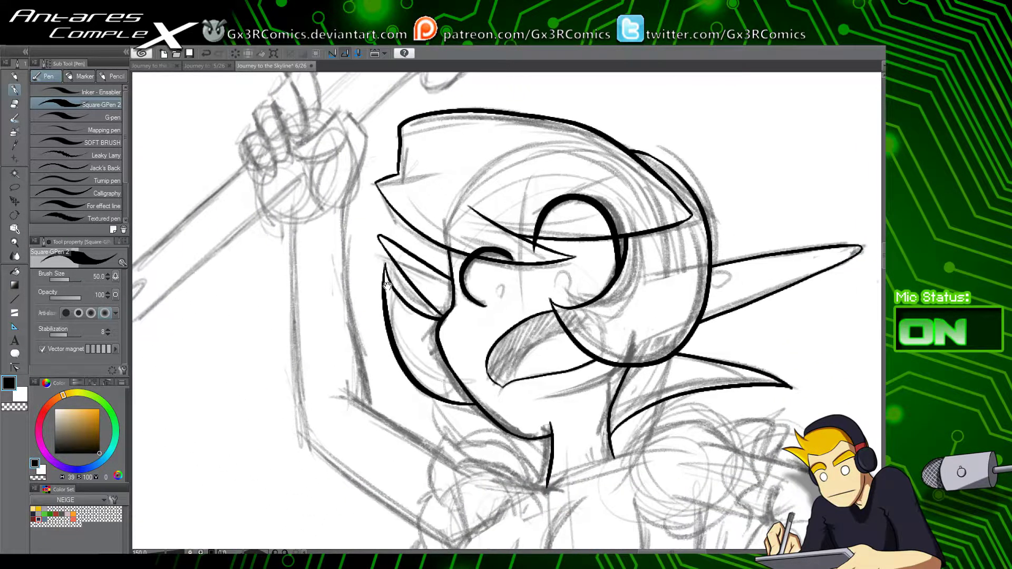
{"action": "left_click_drag", "start_coordinate": [422, 476], "coordinate": [353, 353]}
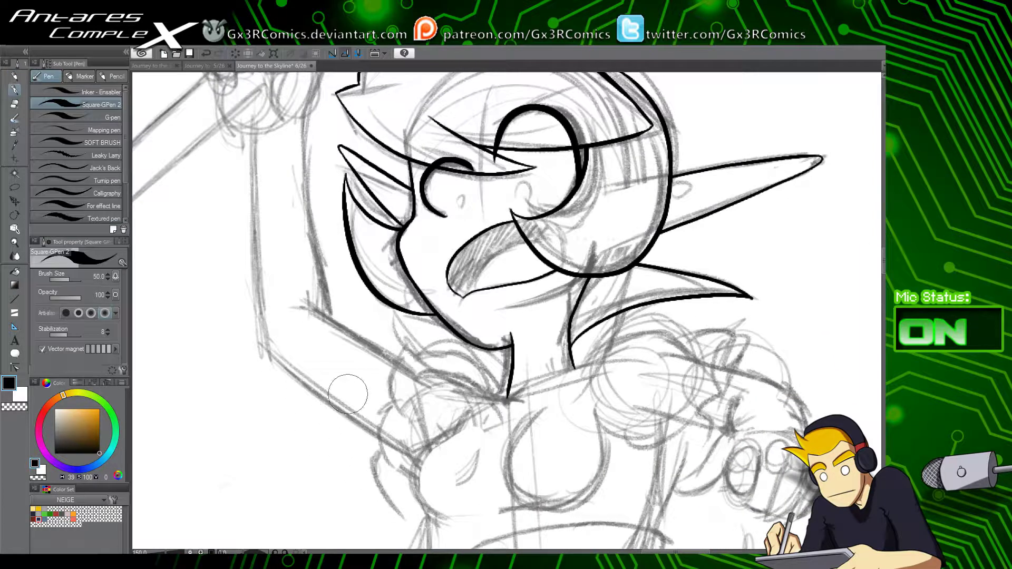
{"action": "left_click_drag", "start_coordinate": [348, 394], "coordinate": [426, 433]}
{"action": "left_click_drag", "start_coordinate": [483, 488], "coordinate": [332, 375]}
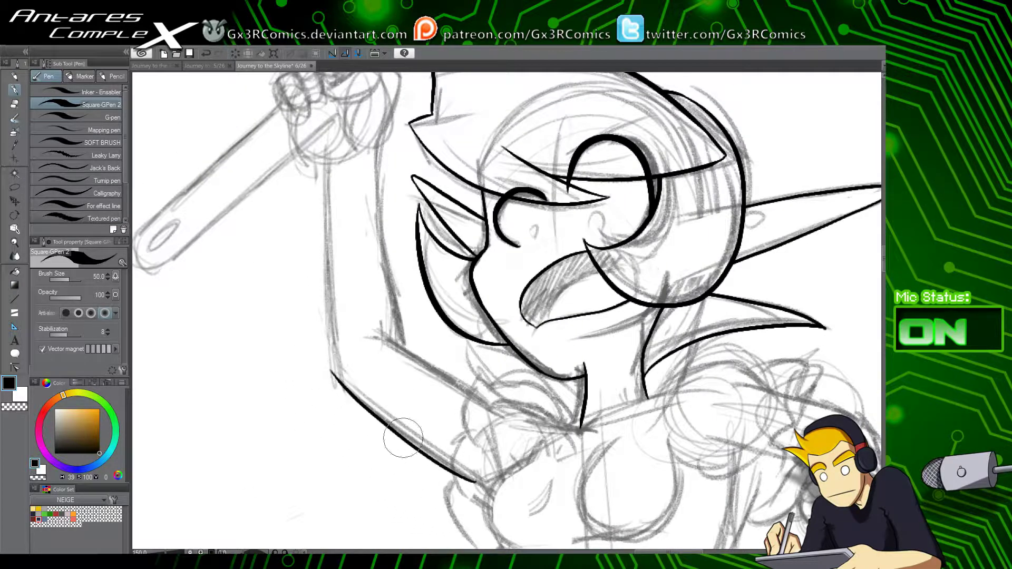
{"action": "key", "text": "ctrl+z"}
{"action": "mouse_move", "coordinate": [484, 488]}
{"action": "left_mouse_down"}
{"action": "mouse_move", "coordinate": [331, 372]}
{"action": "mouse_move", "coordinate": [323, 249]}
{"action": "left_mouse_up"}
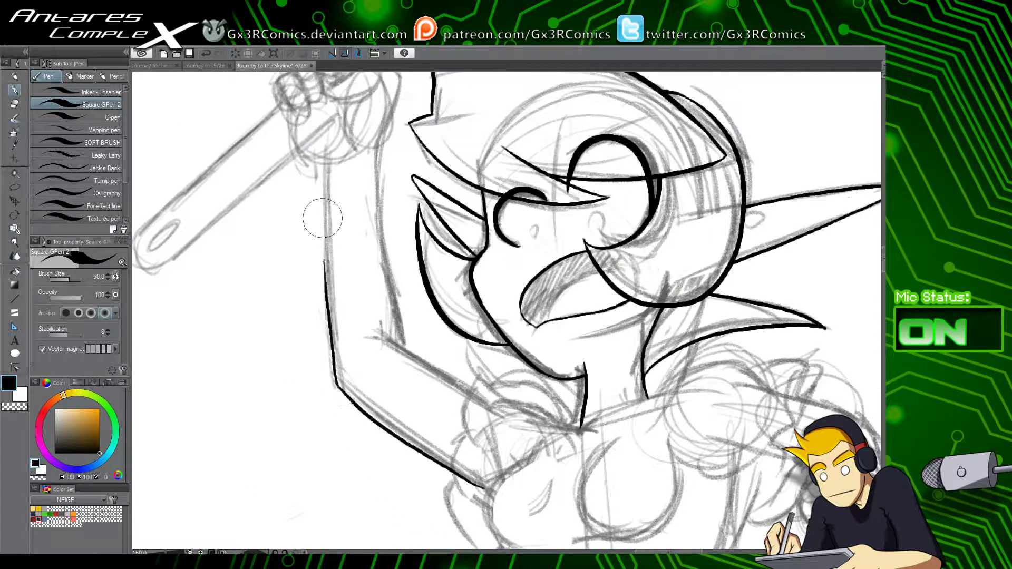
{"action": "key", "text": "ctrl+z"}
{"action": "key", "text": "ctrl+z"}
Step: Ink the raised arm's outer edge from shoulder to elbow to wrist, and its inner edge from wrist to shoulder
{"action": "left_click_drag", "start_coordinate": [336, 381], "coordinate": [484, 490]}
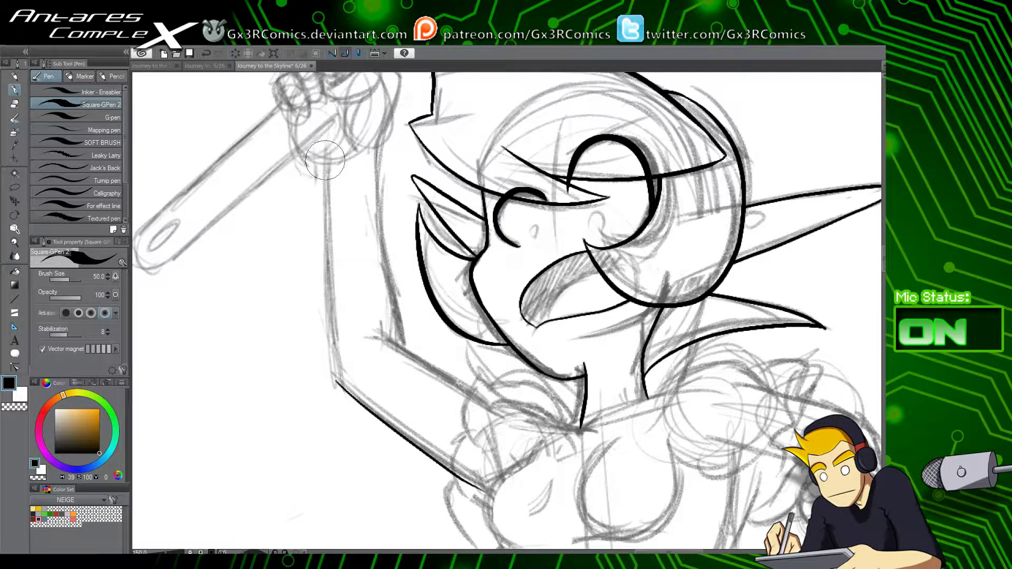
{"action": "mouse_move", "coordinate": [330, 158]}
{"action": "left_mouse_down"}
{"action": "mouse_move", "coordinate": [329, 388]}
{"action": "mouse_move", "coordinate": [324, 164]}
{"action": "left_mouse_up"}
{"action": "key", "text": "ctrl+z"}
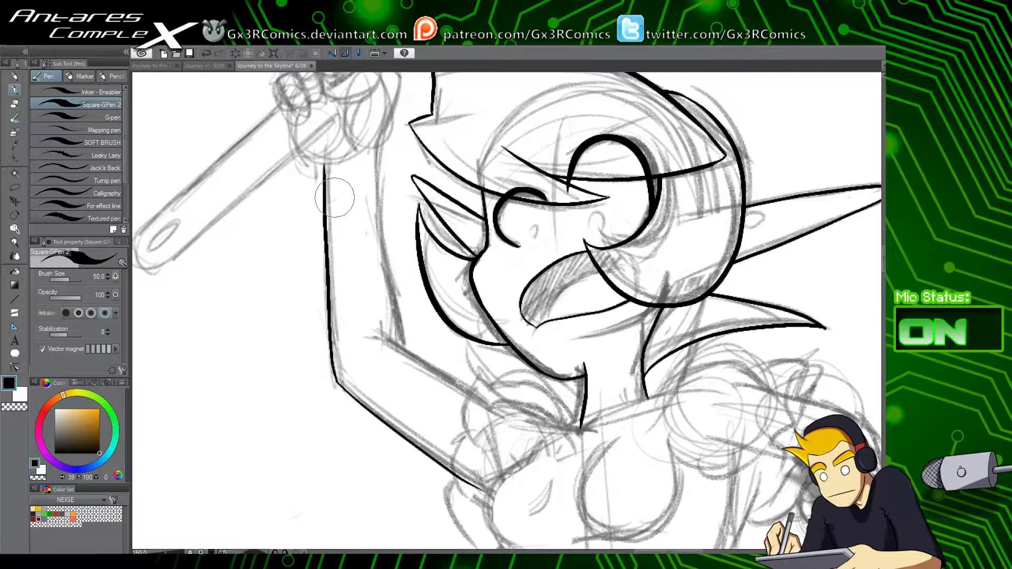
{"action": "left_click_drag", "start_coordinate": [375, 142], "coordinate": [400, 352]}
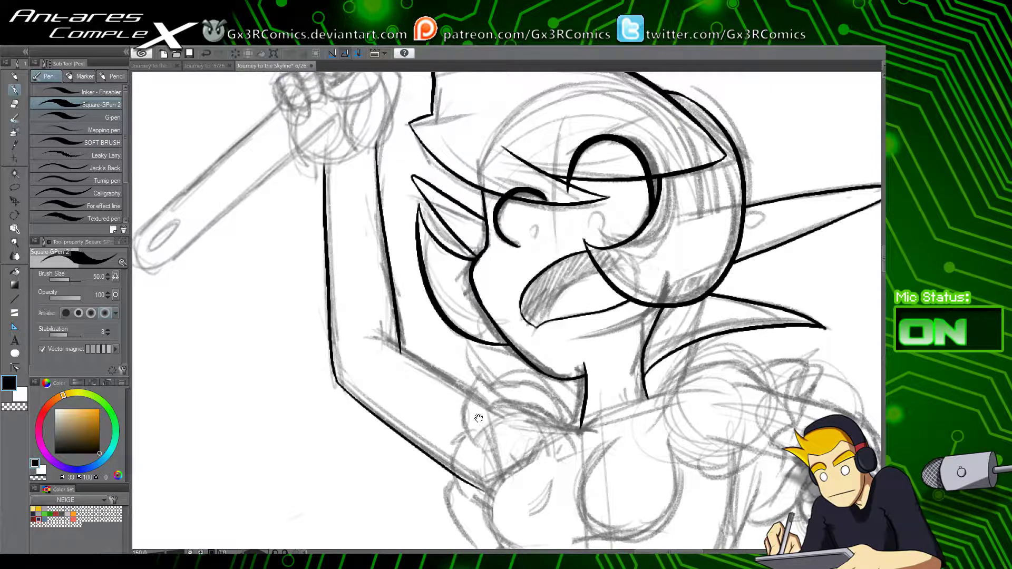
{"action": "left_click_drag", "start_coordinate": [479, 419], "coordinate": [376, 332]}
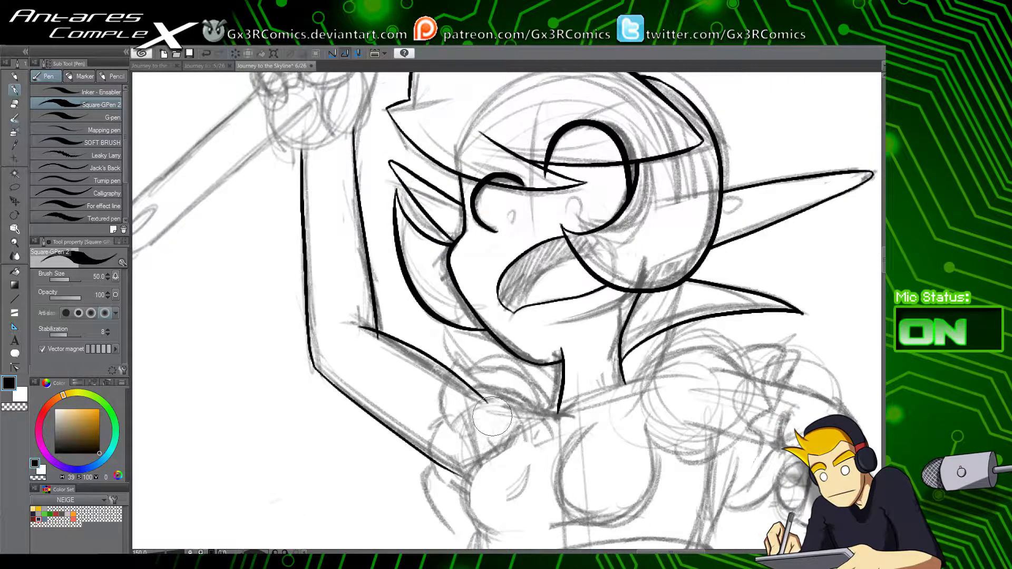
Step: Re-ink the raised upper arm's inner edge from the shoulder to the elbow crease
{"action": "key", "text": "ctrl+z"}
{"action": "mouse_move", "coordinate": [492, 401]}
{"action": "left_mouse_down"}
{"action": "mouse_move", "coordinate": [424, 362]}
{"action": "mouse_move", "coordinate": [352, 332]}
{"action": "left_mouse_up"}
{"action": "key", "text": "ctrl+z"}
{"action": "mouse_move", "coordinate": [492, 405]}
{"action": "left_mouse_down"}
{"action": "mouse_move", "coordinate": [443, 360]}
{"action": "mouse_move", "coordinate": [350, 315]}
{"action": "mouse_move", "coordinate": [430, 361]}
{"action": "mouse_move", "coordinate": [490, 405]}
{"action": "left_mouse_up"}
{"action": "key", "text": "ctrl+z"}
Step: Erase the overshooting line end inside the elbow and ink a short crease in its place
{"action": "key", "text": "e"}
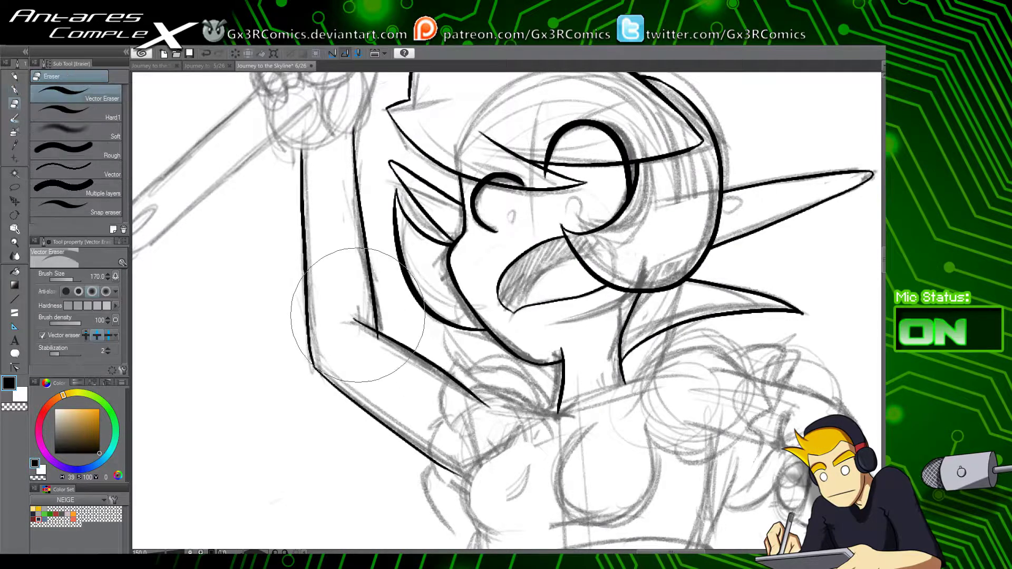
{"action": "left_click", "coordinate": [366, 319]}
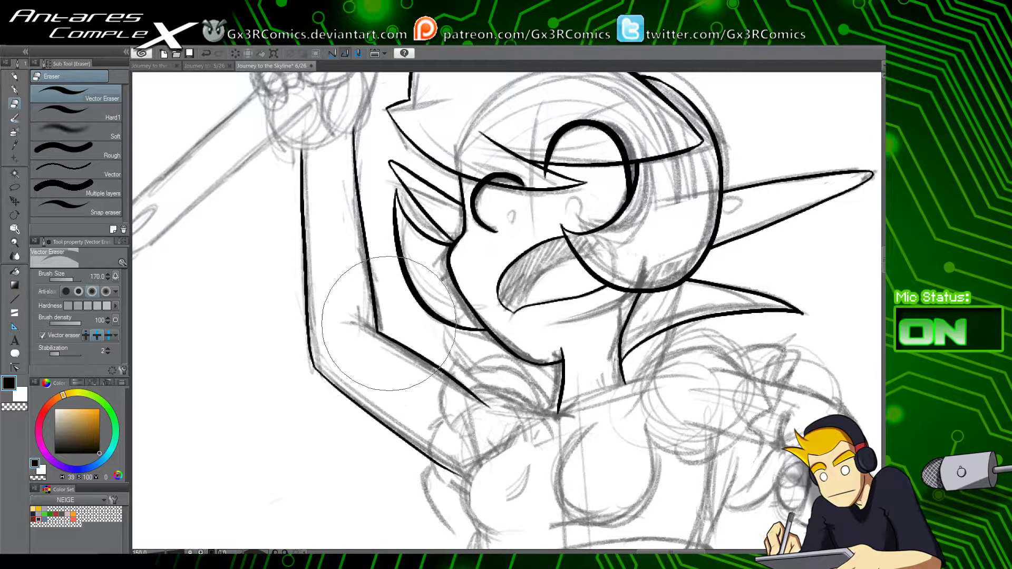
{"action": "key", "text": "p"}
{"action": "left_click_drag", "start_coordinate": [349, 324], "coordinate": [388, 339]}
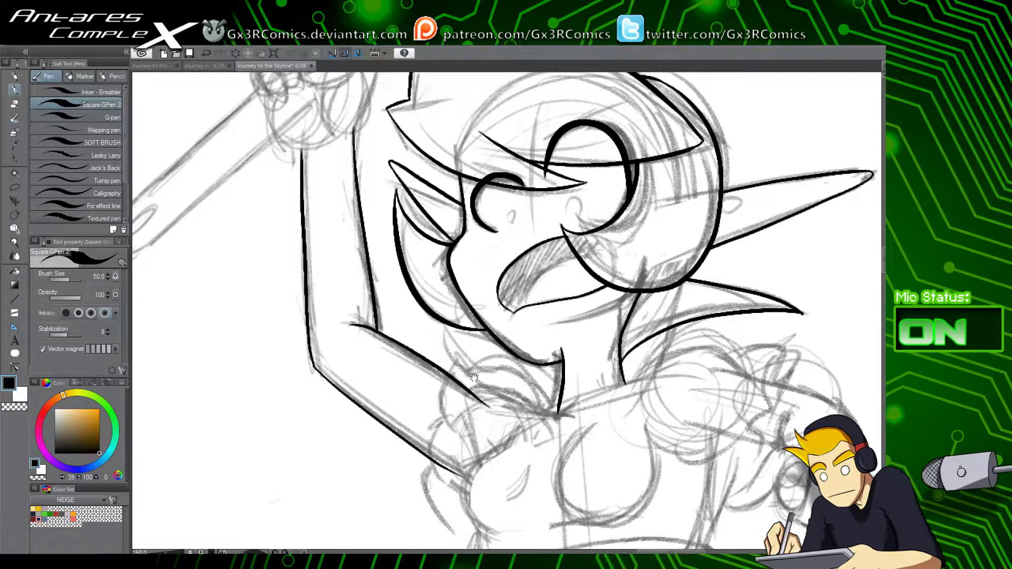
Step: Ink the thumb side of the raised hand from the wrist to the thumb tip, including the thumb's underside and the curved palm crease
{"action": "left_click_drag", "start_coordinate": [473, 377], "coordinate": [489, 530]}
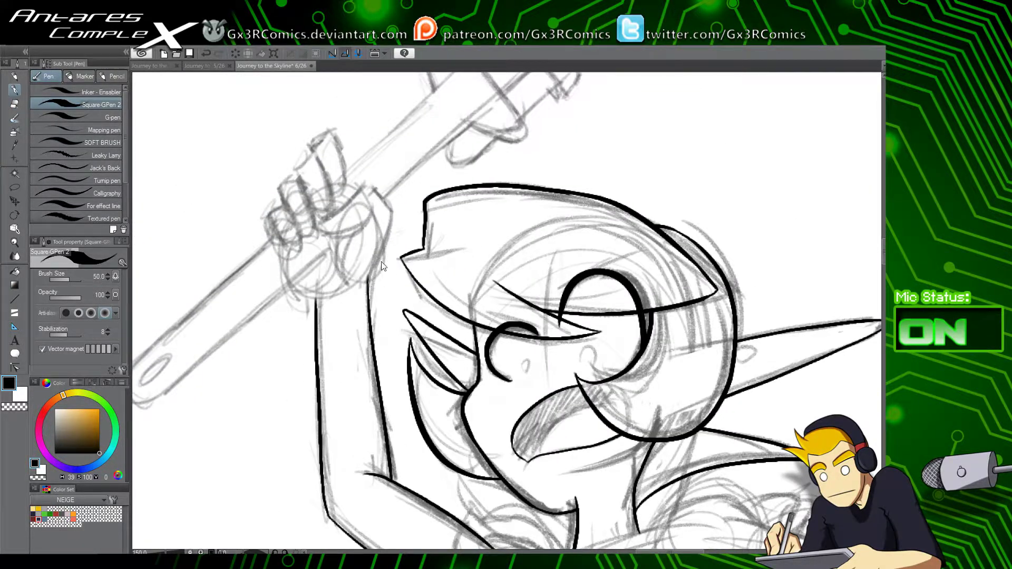
{"action": "scroll", "coordinate": [382, 266], "scroll_direction": "up", "scroll_amount": 1}
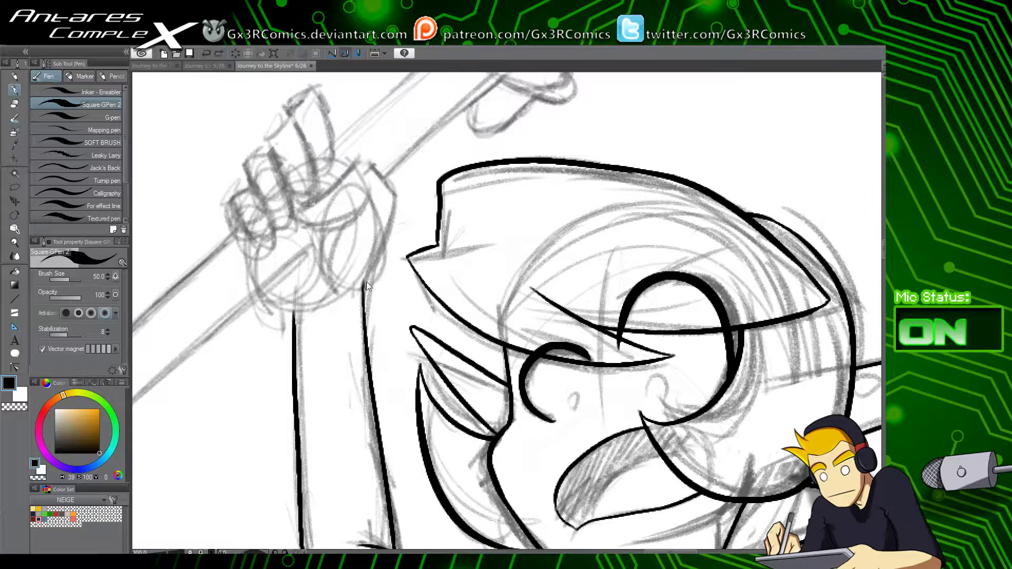
{"action": "mouse_move", "coordinate": [367, 286]}
{"action": "left_mouse_down"}
{"action": "mouse_move", "coordinate": [388, 220]}
{"action": "mouse_move", "coordinate": [387, 184]}
{"action": "mouse_move", "coordinate": [388, 193]}
{"action": "mouse_move", "coordinate": [372, 167]}
{"action": "mouse_move", "coordinate": [308, 210]}
{"action": "left_mouse_up"}
{"action": "key", "text": "ctrl+z"}
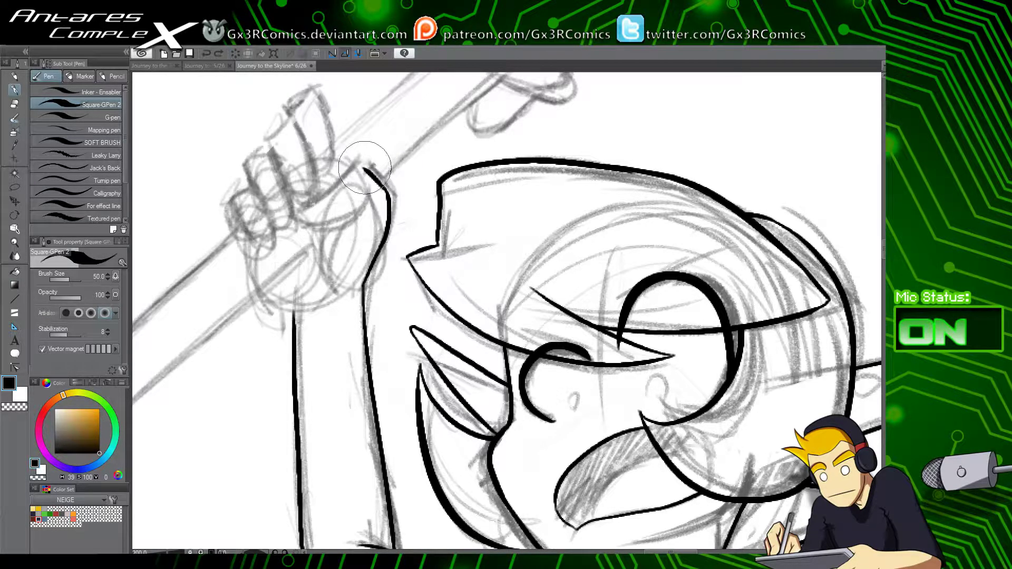
{"action": "left_click_drag", "start_coordinate": [364, 168], "coordinate": [308, 210]}
{"action": "key", "text": "ctrl+z"}
{"action": "mouse_move", "coordinate": [363, 168]}
{"action": "left_mouse_down"}
{"action": "mouse_move", "coordinate": [304, 209]}
{"action": "mouse_move", "coordinate": [335, 221]}
{"action": "mouse_move", "coordinate": [364, 192]}
{"action": "mouse_move", "coordinate": [350, 216]}
{"action": "mouse_move", "coordinate": [336, 282]}
{"action": "left_mouse_up"}
Step: Ink the heel of the raised hand as a curve from the wrist up the little-finger side of the palm
{"action": "mouse_move", "coordinate": [298, 313]}
{"action": "left_mouse_down"}
{"action": "mouse_move", "coordinate": [351, 325]}
{"action": "mouse_move", "coordinate": [293, 268]}
{"action": "left_mouse_up"}
{"action": "key", "text": "ctrl+z"}
{"action": "mouse_move", "coordinate": [330, 321]}
{"action": "left_mouse_down"}
{"action": "mouse_move", "coordinate": [296, 269]}
{"action": "mouse_move", "coordinate": [350, 391]}
{"action": "left_mouse_up"}
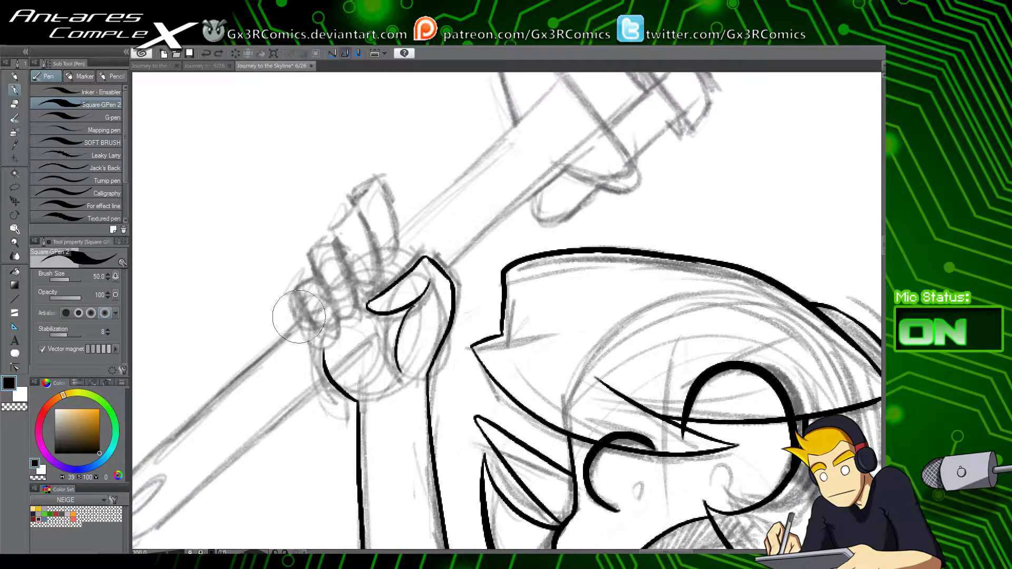
Step: Ink both long edges of the wrench handle below the fist with the Straight line tool
{"action": "left_click_drag", "start_coordinate": [298, 352], "coordinate": [426, 215]}
{"action": "key", "text": "p"}
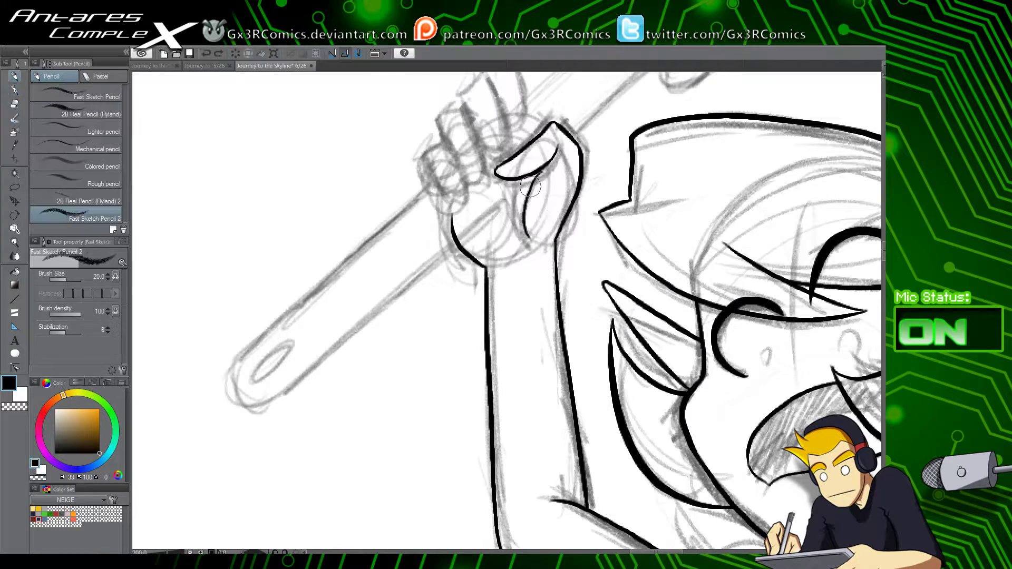
{"action": "key", "text": "u"}
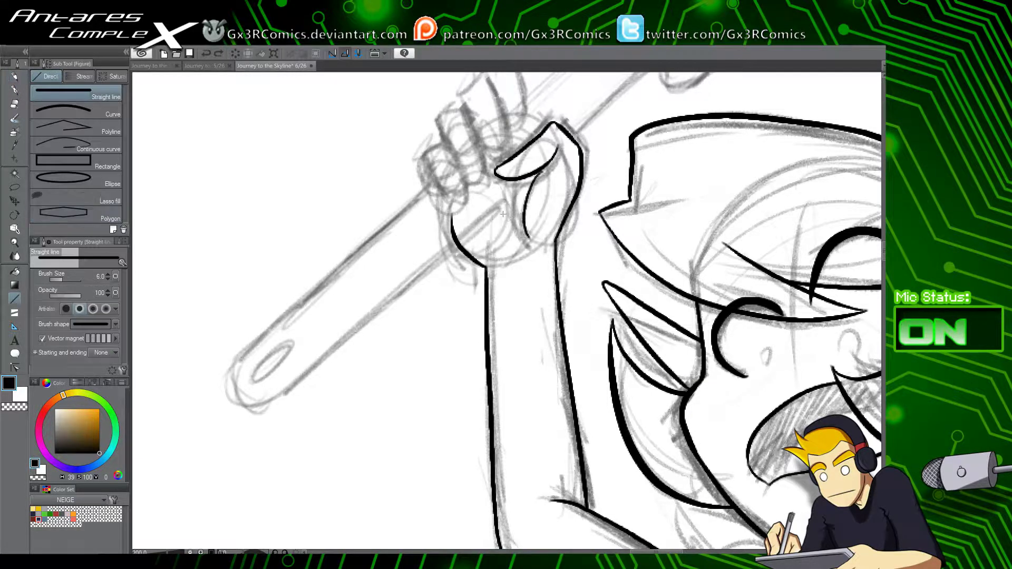
{"action": "left_click_drag", "start_coordinate": [529, 186], "coordinate": [293, 397]}
{"action": "key", "text": "ctrl+z"}
{"action": "left_click_drag", "start_coordinate": [538, 173], "coordinate": [285, 397]}
{"action": "left_click_drag", "start_coordinate": [313, 313], "coordinate": [283, 367]}
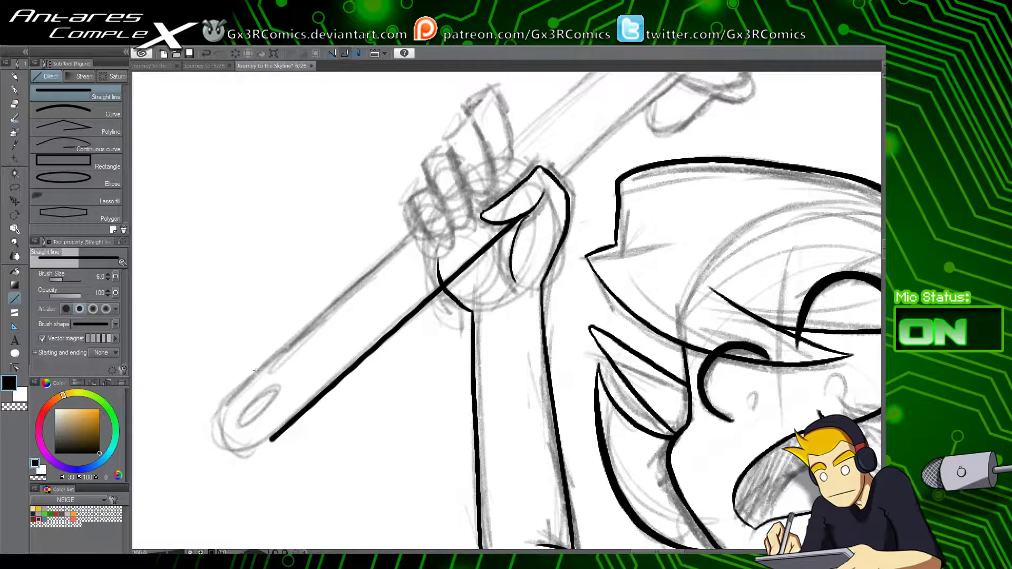
{"action": "mouse_move", "coordinate": [224, 404]}
{"action": "left_mouse_down"}
{"action": "mouse_move", "coordinate": [419, 228]}
{"action": "mouse_move", "coordinate": [427, 266]}
{"action": "left_mouse_up"}
Step: Erase the part of the palm's edge line that overlaps the wrench handle
{"action": "key", "text": "p"}
{"action": "scroll", "coordinate": [432, 222], "scroll_direction": "up", "scroll_amount": 2}
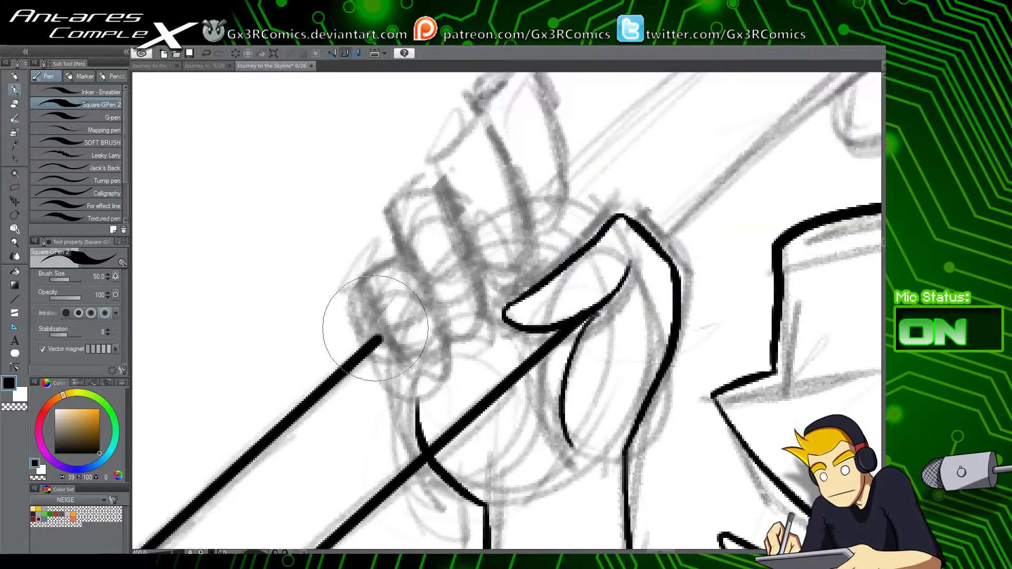
{"action": "left_click_drag", "start_coordinate": [375, 328], "coordinate": [332, 242]}
{"action": "key", "text": "e"}
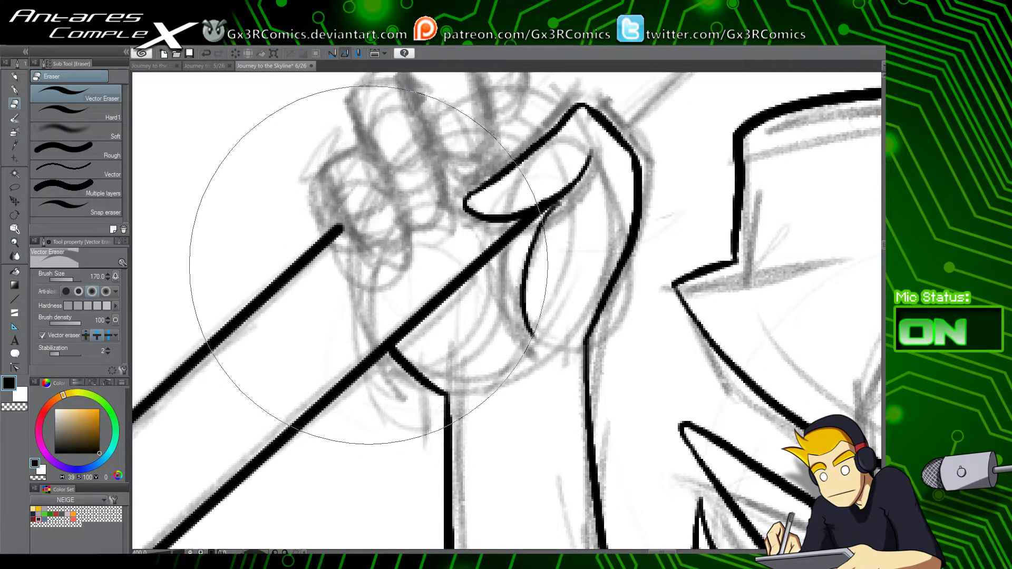
Step: Ink the little finger curled around the wrench handle and adjust a control point on its inner line
{"action": "key", "text": "p"}
{"action": "mouse_move", "coordinate": [334, 233]}
{"action": "left_mouse_down"}
{"action": "mouse_move", "coordinate": [312, 178]}
{"action": "mouse_move", "coordinate": [354, 140]}
{"action": "mouse_move", "coordinate": [453, 284]}
{"action": "left_mouse_up"}
{"action": "key", "text": "ctrl+z"}
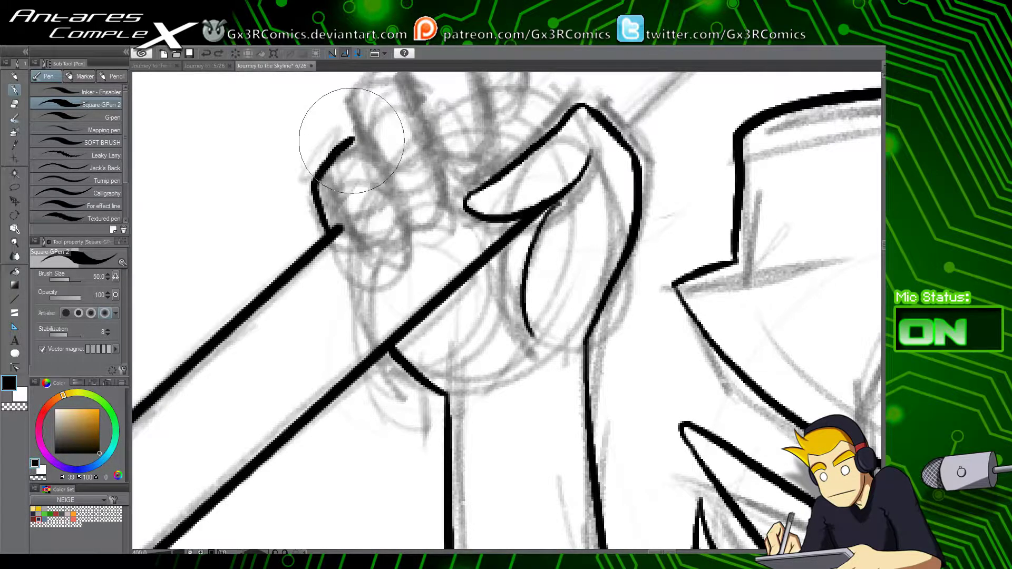
{"action": "mouse_move", "coordinate": [354, 138]}
{"action": "left_mouse_down"}
{"action": "mouse_move", "coordinate": [399, 211]}
{"action": "mouse_move", "coordinate": [411, 263]}
{"action": "mouse_move", "coordinate": [335, 183]}
{"action": "left_mouse_up"}
{"action": "key", "text": "ctrl+z"}
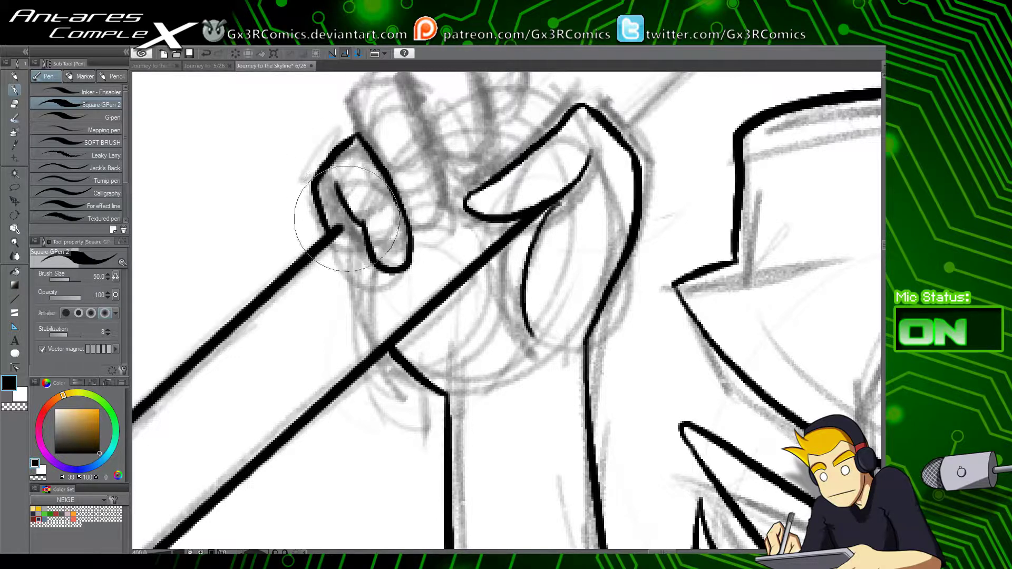
{"action": "key", "text": "y"}
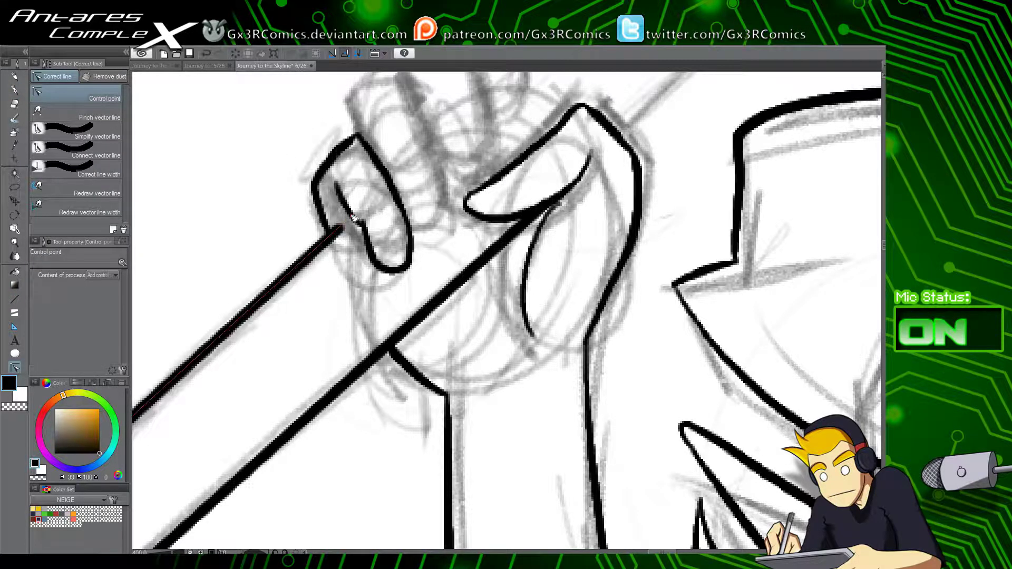
{"action": "left_click_drag", "start_coordinate": [352, 216], "coordinate": [352, 215]}
Step: Ink the outline of the ring finger from its knuckle to its tip, next to the little finger
{"action": "left_click_drag", "start_coordinate": [376, 338], "coordinate": [342, 451]}
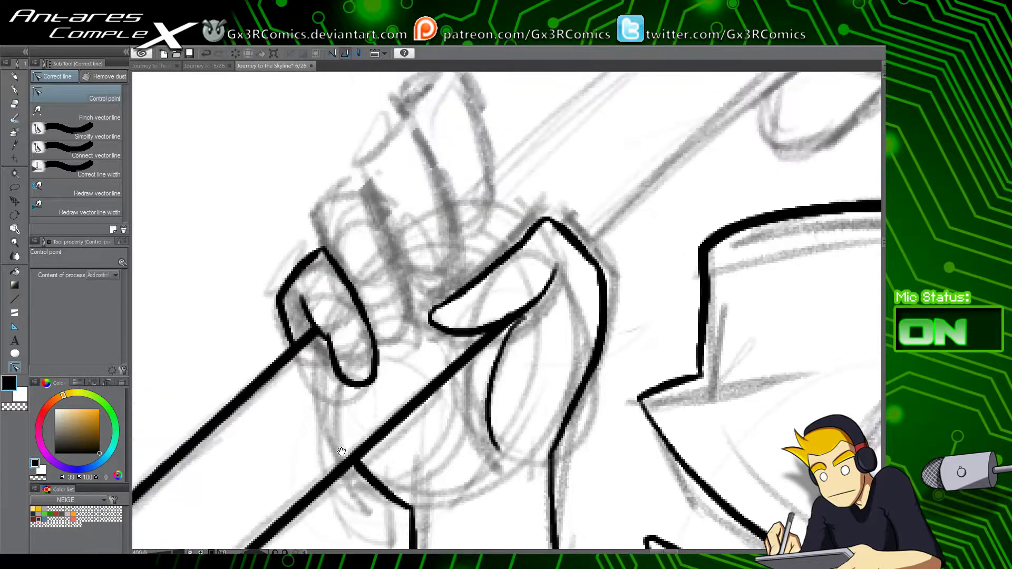
{"action": "key", "text": "p"}
{"action": "left_click_drag", "start_coordinate": [300, 265], "coordinate": [318, 209]}
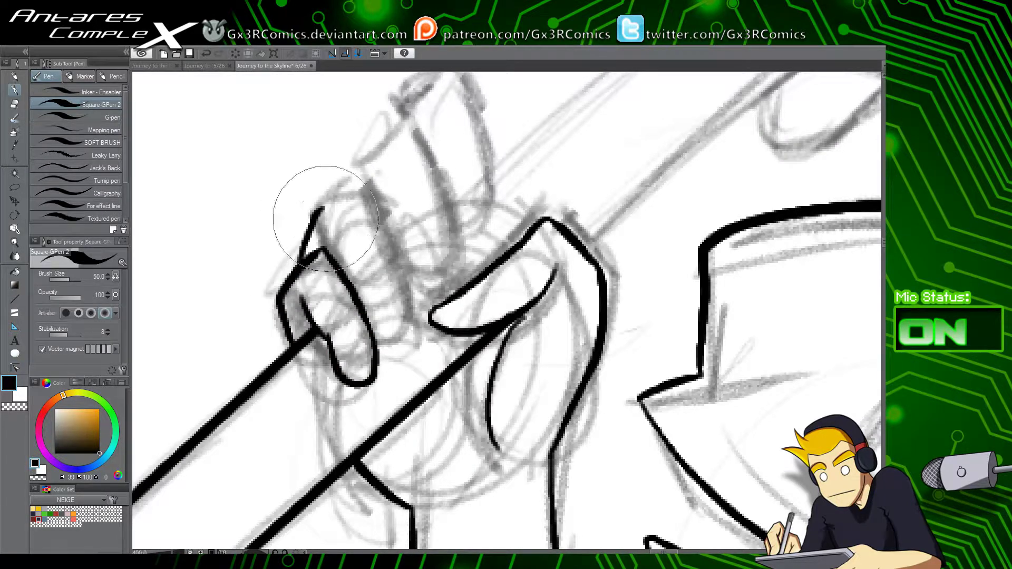
{"action": "key", "text": "ctrl+z"}
{"action": "mouse_move", "coordinate": [303, 260]}
{"action": "left_mouse_down"}
{"action": "mouse_move", "coordinate": [316, 208]}
{"action": "mouse_move", "coordinate": [346, 185]}
{"action": "left_mouse_up"}
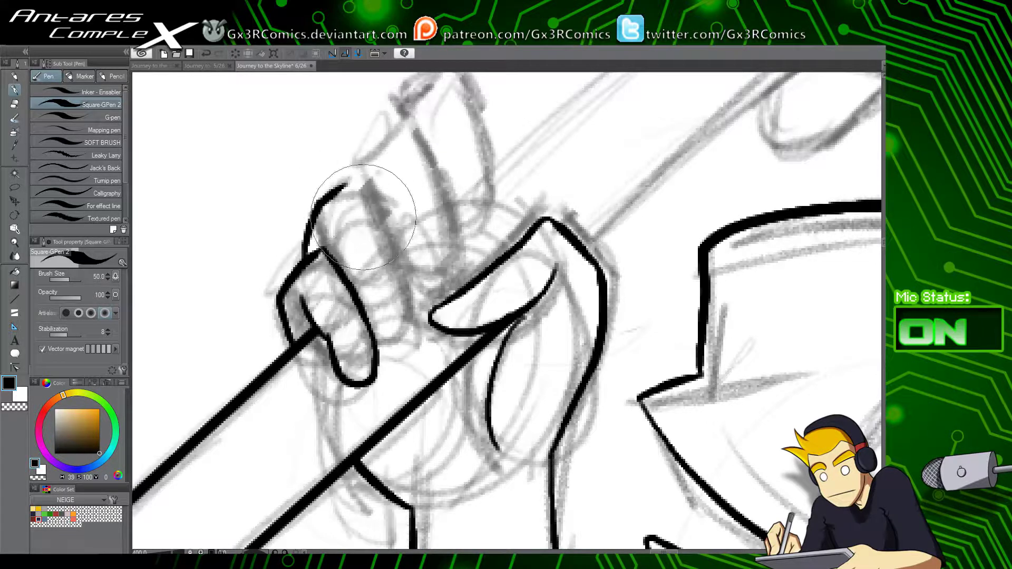
{"action": "scroll", "coordinate": [361, 211], "scroll_direction": "down", "scroll_amount": 4}
{"action": "scroll", "coordinate": [364, 230], "scroll_direction": "up", "scroll_amount": 1}
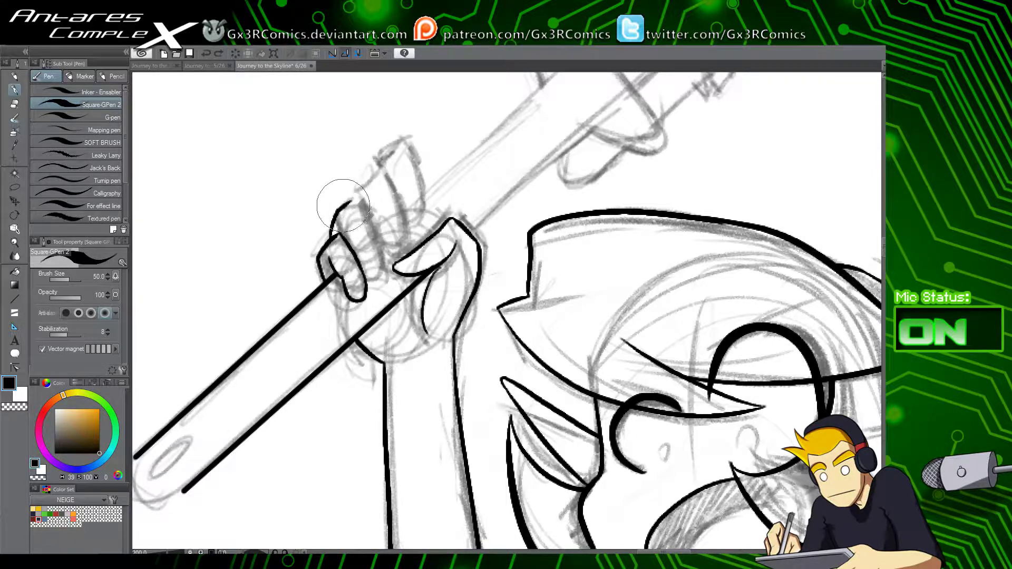
{"action": "mouse_move", "coordinate": [334, 228]}
{"action": "left_mouse_down"}
{"action": "mouse_move", "coordinate": [379, 249]}
{"action": "mouse_move", "coordinate": [377, 275]}
{"action": "mouse_move", "coordinate": [366, 277]}
{"action": "left_mouse_up"}
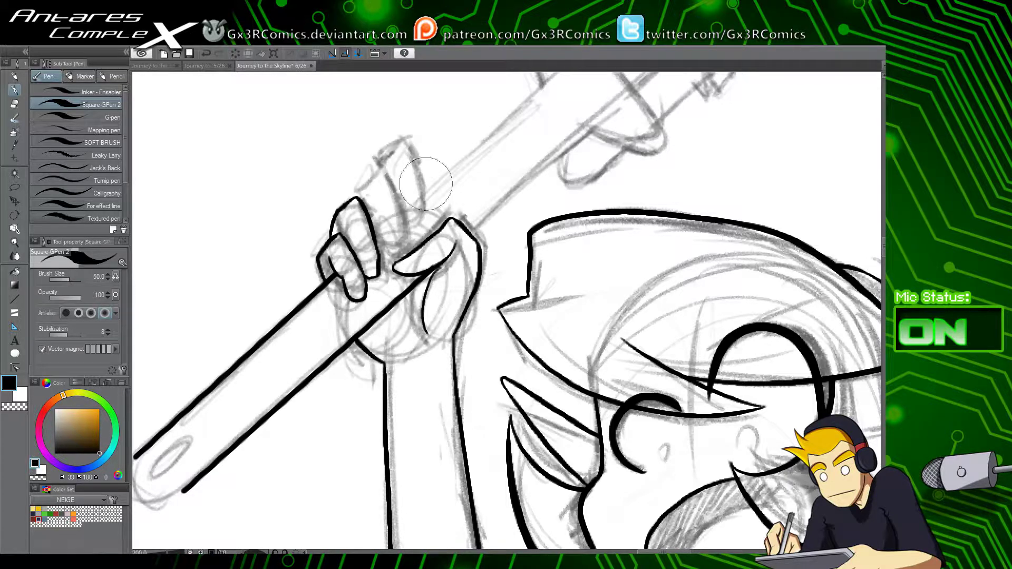
Step: Ink the outline of the middle finger from its knuckle down to its rounded tip beside the thumb
{"action": "left_click_drag", "start_coordinate": [357, 198], "coordinate": [379, 166]}
{"action": "key", "text": "ctrl+z"}
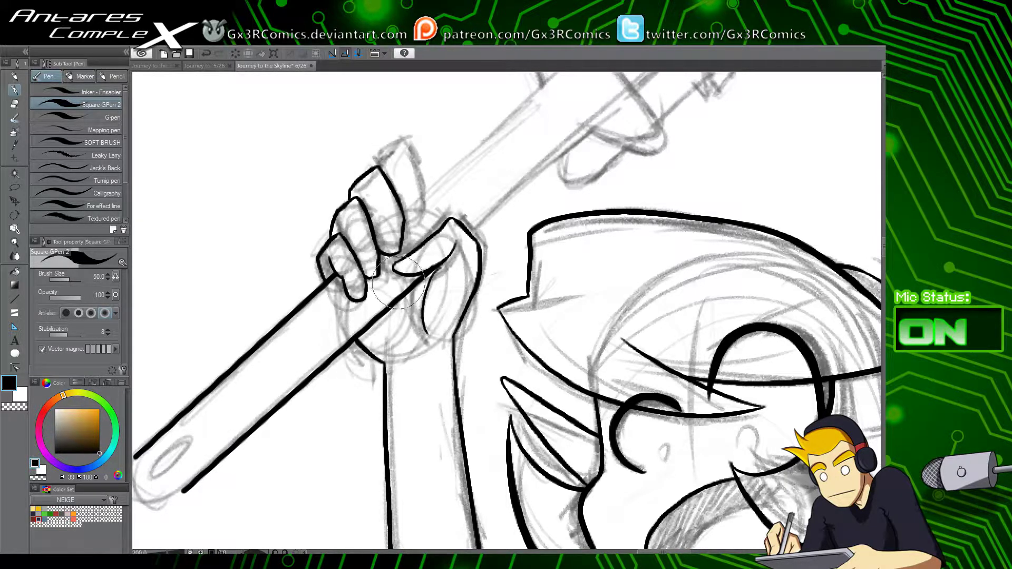
{"action": "left_click_drag", "start_coordinate": [431, 338], "coordinate": [408, 380]}
{"action": "key", "text": "ctrl+z"}
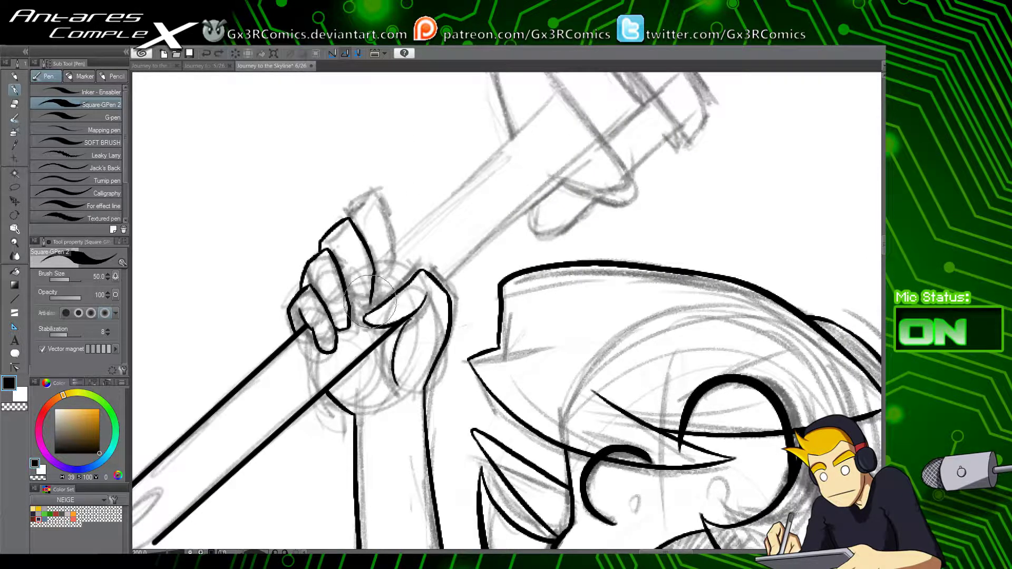
{"action": "left_click_drag", "start_coordinate": [332, 252], "coordinate": [352, 305]}
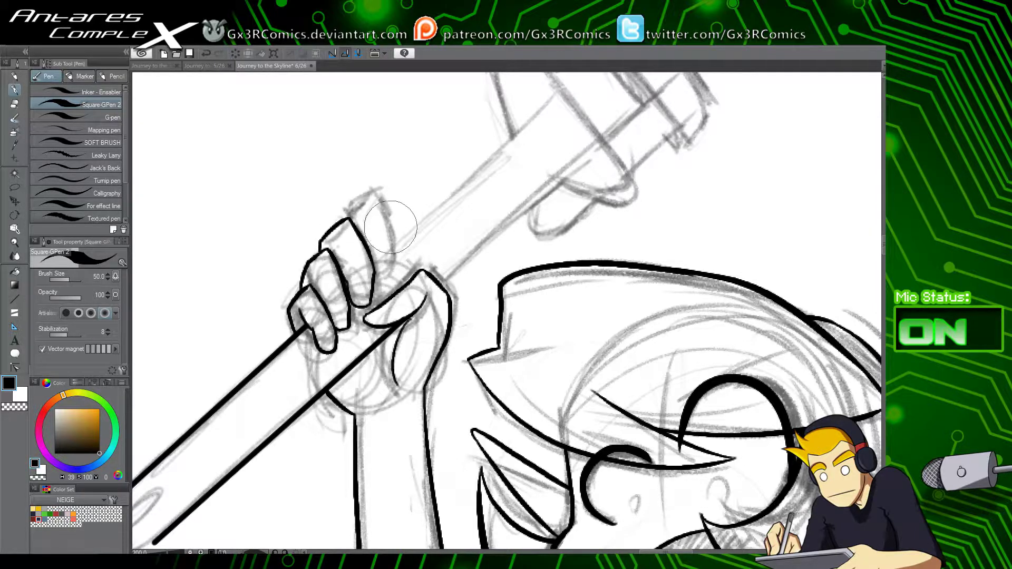
Step: Ink the outline of the index finger from its knuckle down to its tip above the thumb
{"action": "mouse_move", "coordinate": [353, 218]}
{"action": "left_mouse_down"}
{"action": "mouse_move", "coordinate": [367, 193]}
{"action": "mouse_move", "coordinate": [363, 204]}
{"action": "left_mouse_up"}
{"action": "key", "text": "ctrl+z"}
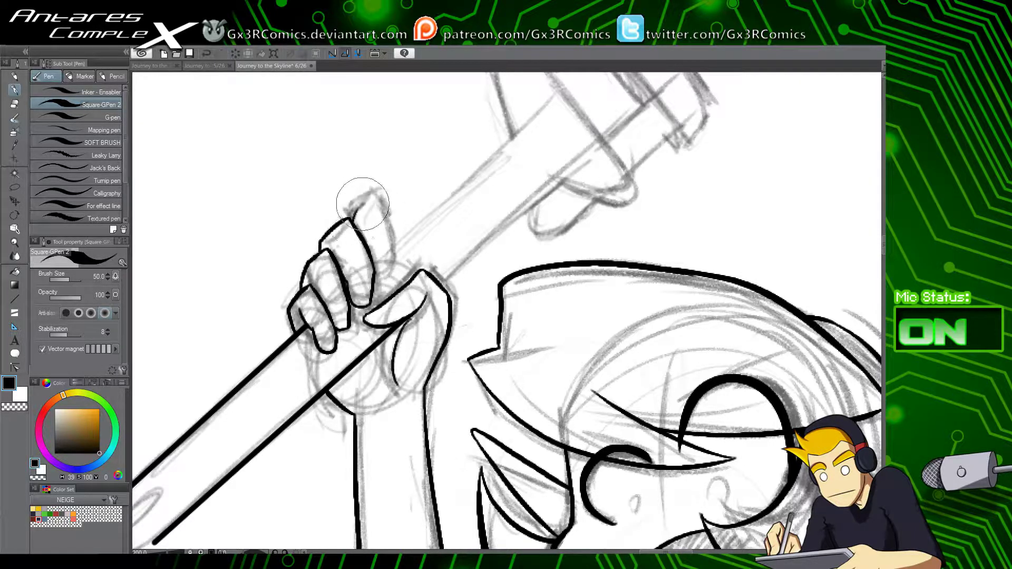
{"action": "scroll", "coordinate": [366, 213], "scroll_direction": "up", "scroll_amount": 3}
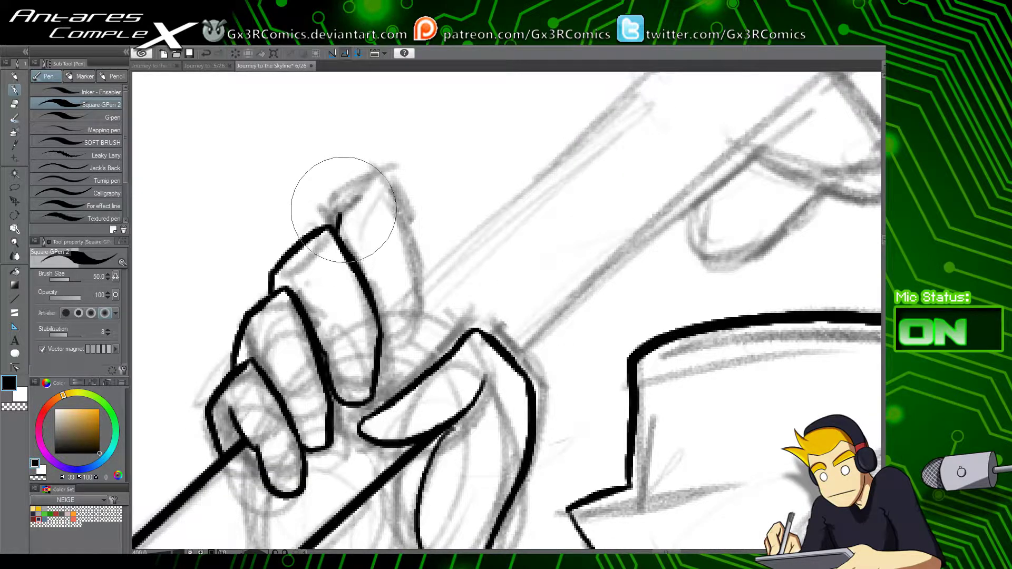
{"action": "mouse_move", "coordinate": [354, 205]}
{"action": "left_mouse_down"}
{"action": "mouse_move", "coordinate": [385, 190]}
{"action": "mouse_move", "coordinate": [414, 244]}
{"action": "left_mouse_up"}
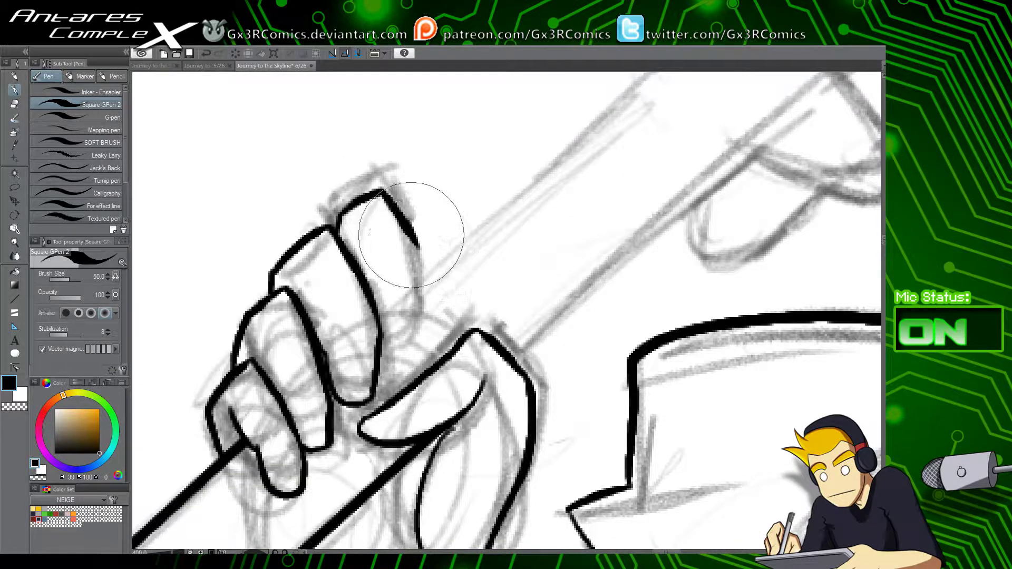
{"action": "key", "text": "ctrl+z"}
{"action": "mouse_move", "coordinate": [384, 191]}
{"action": "left_mouse_down"}
{"action": "mouse_move", "coordinate": [426, 280]}
{"action": "mouse_move", "coordinate": [413, 345]}
{"action": "mouse_move", "coordinate": [416, 331]}
{"action": "mouse_move", "coordinate": [295, 430]}
{"action": "left_mouse_up"}
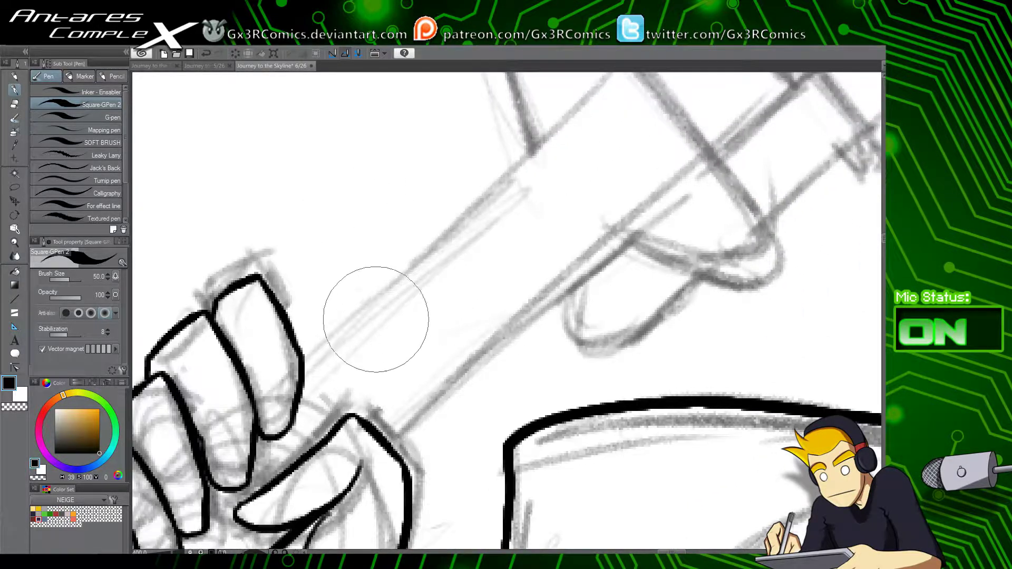
Step: Set up the Straight line tool for inking the wrench's shaft above the fist
{"action": "key", "text": "u"}
{"action": "scroll", "coordinate": [356, 340], "scroll_direction": "down", "scroll_amount": 3}
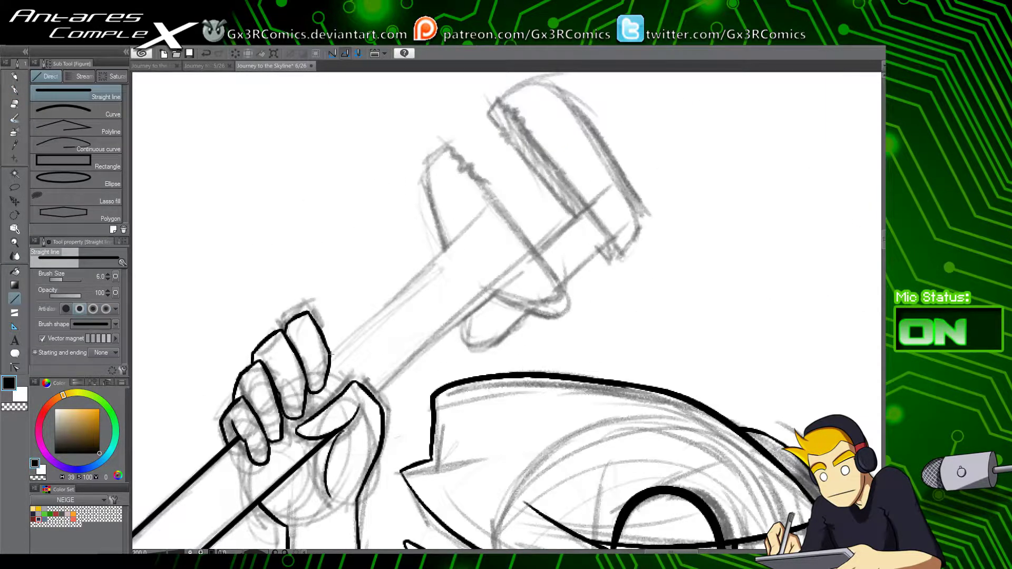
Step: Ink the wrench handle's two straight edges between hand and head, and outline the lower jaw's back and teeth with Square-GPen 2
{"action": "left_click_drag", "start_coordinate": [332, 353], "coordinate": [449, 246]}
{"action": "left_click_drag", "start_coordinate": [375, 393], "coordinate": [491, 295]}
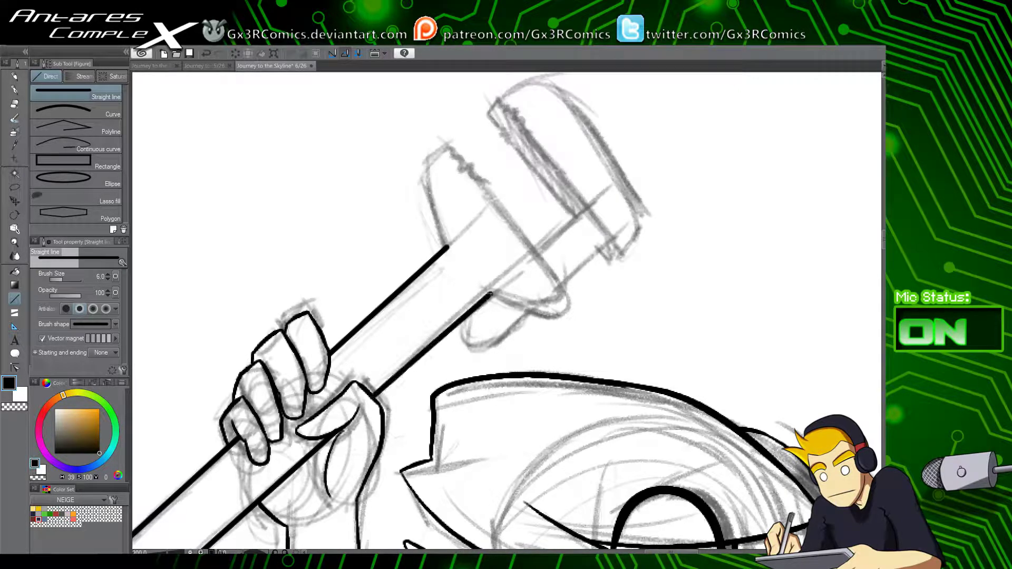
{"action": "key", "text": "p"}
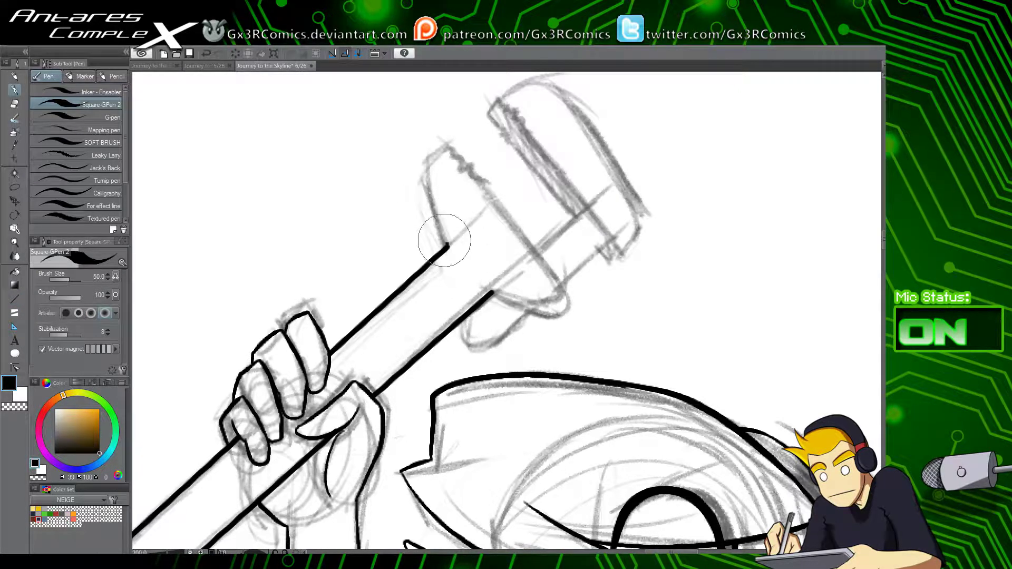
{"action": "left_click_drag", "start_coordinate": [446, 244], "coordinate": [443, 147]}
{"action": "key", "text": "ctrl+z"}
{"action": "mouse_move", "coordinate": [447, 246]}
{"action": "left_mouse_down"}
{"action": "mouse_move", "coordinate": [431, 175]}
{"action": "mouse_move", "coordinate": [450, 143]}
{"action": "mouse_move", "coordinate": [530, 257]}
{"action": "left_mouse_up"}
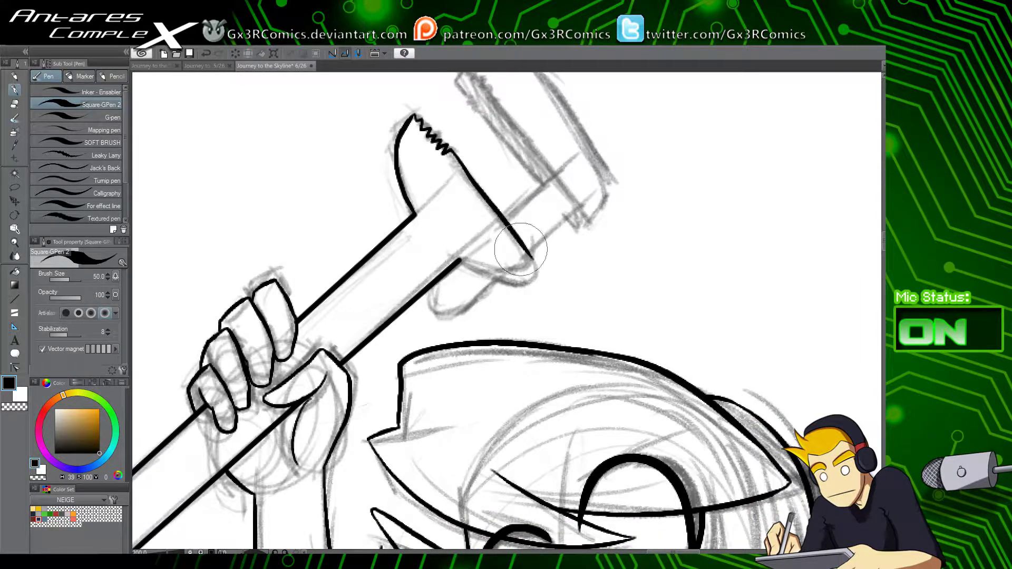
Step: Redraw the lower jaw's straight inner edge from the last tooth to just past the sketched corner
{"action": "key", "text": "ctrl+z"}
{"action": "left_click_drag", "start_coordinate": [455, 153], "coordinate": [537, 264]}
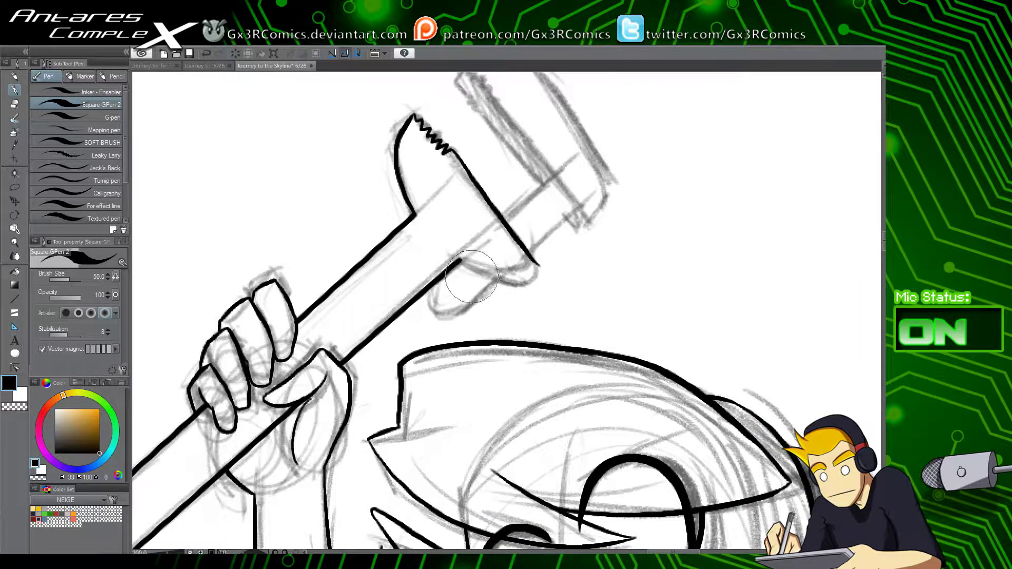
{"action": "key", "text": "ctrl+z"}
{"action": "left_click_drag", "start_coordinate": [452, 152], "coordinate": [545, 272]}
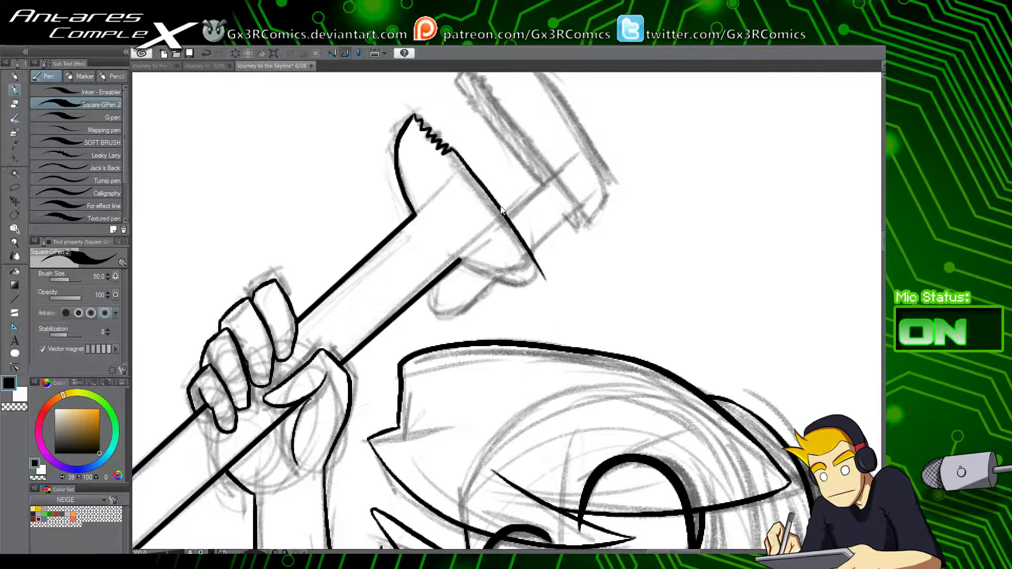
{"action": "key", "text": "ctrl+z"}
{"action": "left_click_drag", "start_coordinate": [453, 152], "coordinate": [547, 274]}
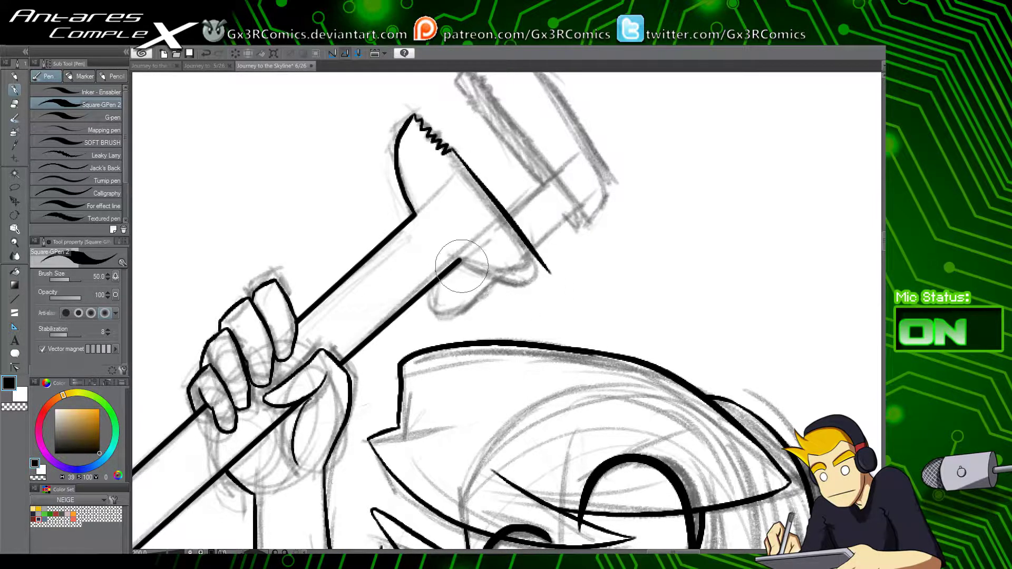
Step: Ink the lower jaw's curved underside from the handle to its corner, and trim the overshooting line with the Vector Eraser
{"action": "mouse_move", "coordinate": [461, 263]}
{"action": "left_mouse_down"}
{"action": "mouse_move", "coordinate": [505, 283]}
{"action": "mouse_move", "coordinate": [547, 272]}
{"action": "left_mouse_up"}
{"action": "key", "text": "e"}
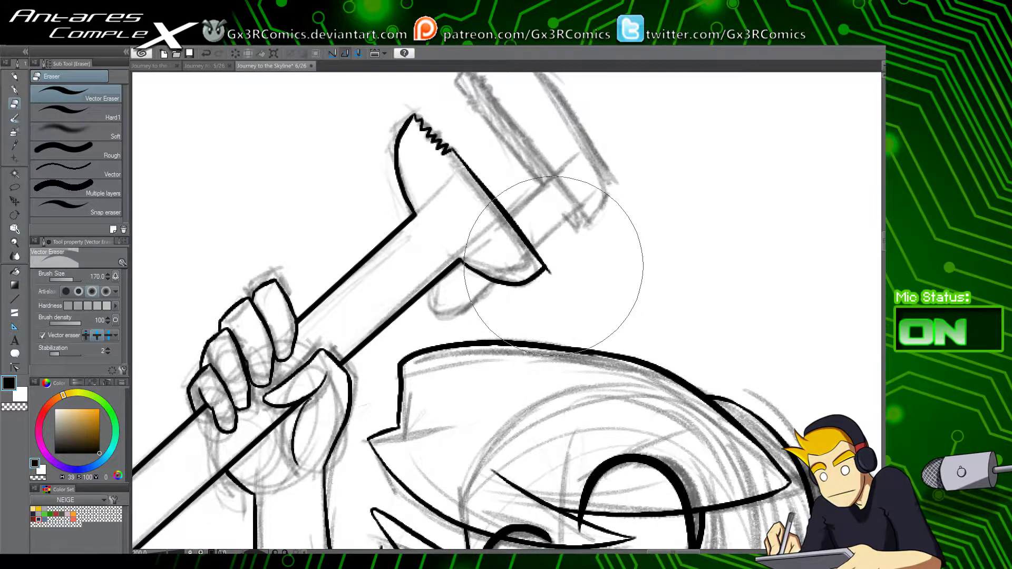
{"action": "left_click_drag", "start_coordinate": [532, 224], "coordinate": [453, 377]}
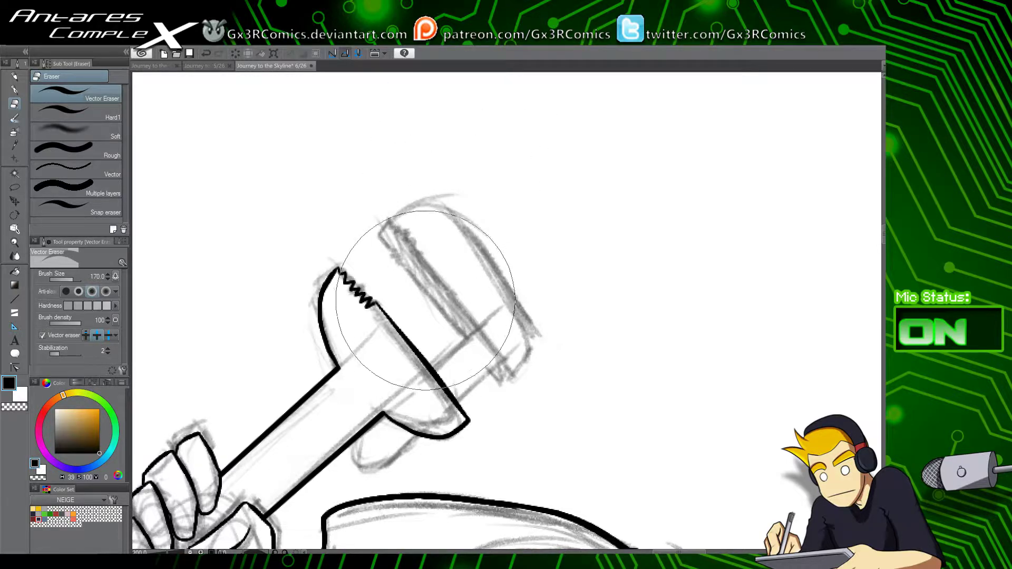
Step: Ink the rounded lobe beneath the lower jaw and continue its line through the jaw as the connecting bar's lower edge
{"action": "key", "text": "p"}
{"action": "scroll", "coordinate": [427, 318], "scroll_direction": "down", "scroll_amount": 1}
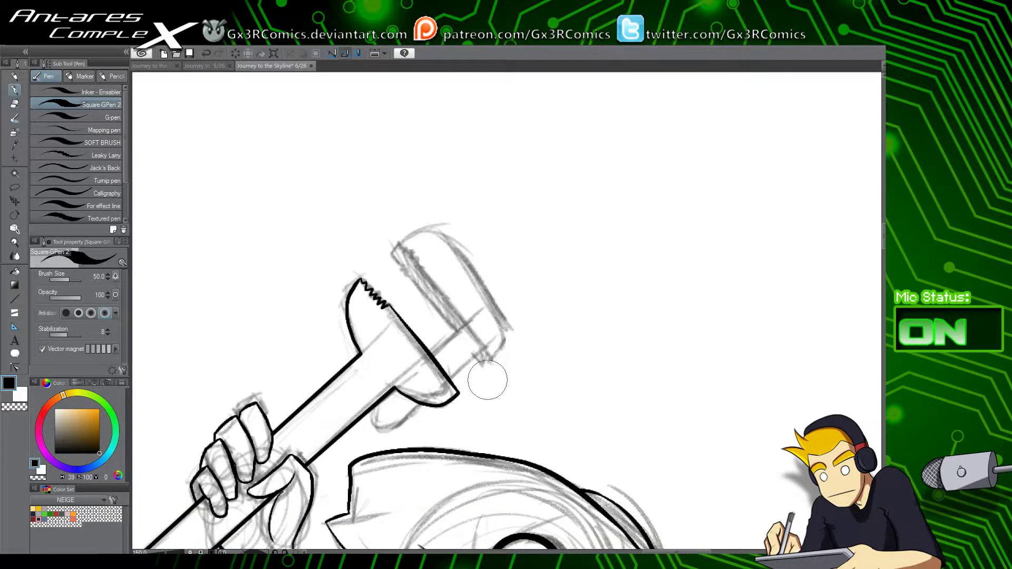
{"action": "scroll", "coordinate": [486, 377], "scroll_direction": "up", "scroll_amount": 3}
{"action": "scroll", "coordinate": [397, 387], "scroll_direction": "down", "scroll_amount": 2}
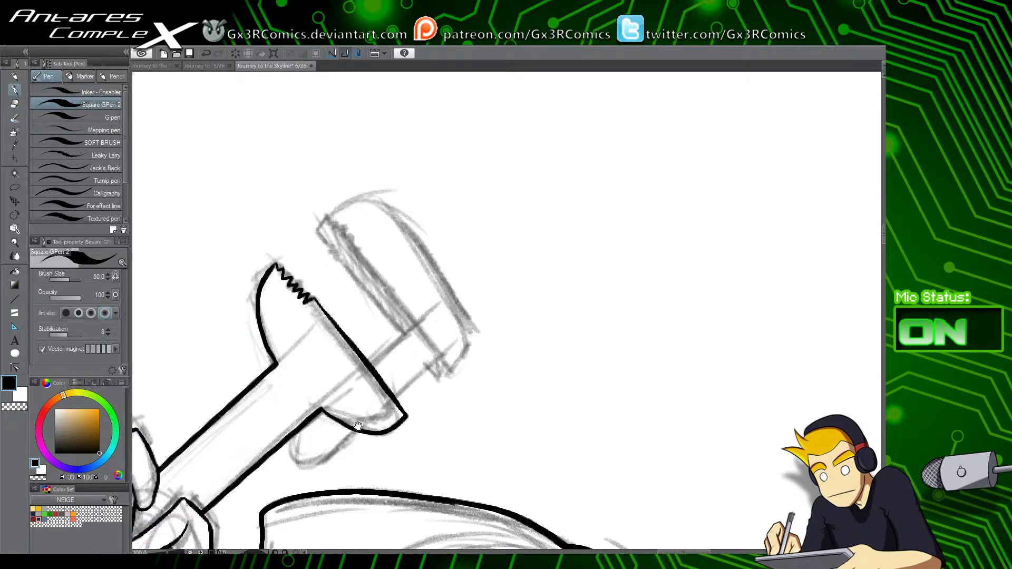
{"action": "left_click_drag", "start_coordinate": [358, 426], "coordinate": [421, 334]}
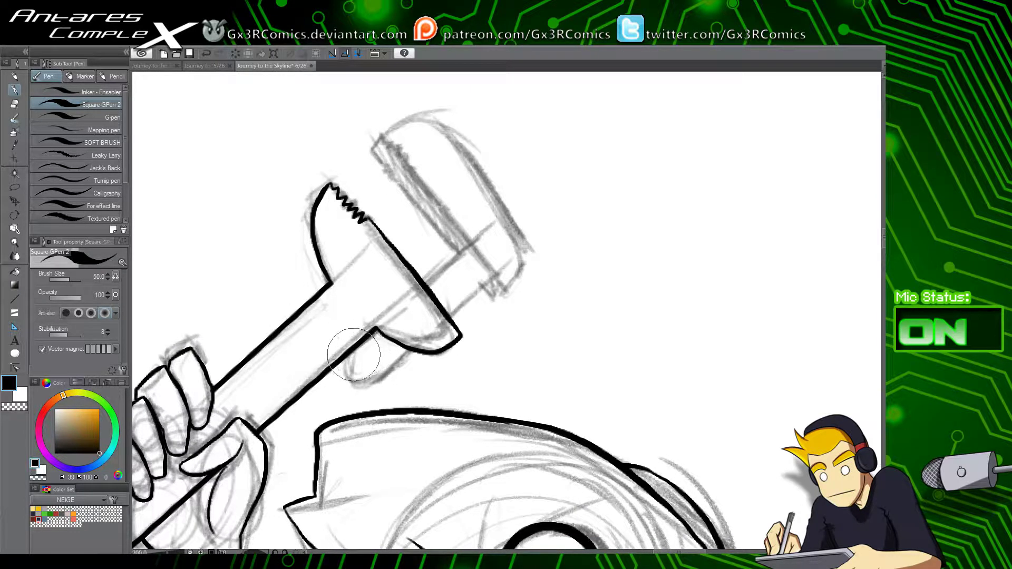
{"action": "mouse_move", "coordinate": [353, 354]}
{"action": "left_mouse_down"}
{"action": "mouse_move", "coordinate": [369, 384]}
{"action": "mouse_move", "coordinate": [493, 267]}
{"action": "left_mouse_up"}
{"action": "key", "text": "ctrl+z"}
{"action": "mouse_move", "coordinate": [355, 351]}
{"action": "left_mouse_down"}
{"action": "mouse_move", "coordinate": [345, 372]}
{"action": "mouse_move", "coordinate": [372, 384]}
{"action": "mouse_move", "coordinate": [510, 258]}
{"action": "left_mouse_up"}
{"action": "key", "text": "ctrl+z"}
{"action": "mouse_move", "coordinate": [354, 348]}
{"action": "left_mouse_down"}
{"action": "mouse_move", "coordinate": [435, 335]}
{"action": "mouse_move", "coordinate": [496, 269]}
{"action": "left_mouse_up"}
{"action": "key", "text": "ctrl+z"}
{"action": "mouse_move", "coordinate": [355, 349]}
{"action": "left_mouse_down"}
{"action": "mouse_move", "coordinate": [391, 380]}
{"action": "mouse_move", "coordinate": [476, 289]}
{"action": "left_mouse_up"}
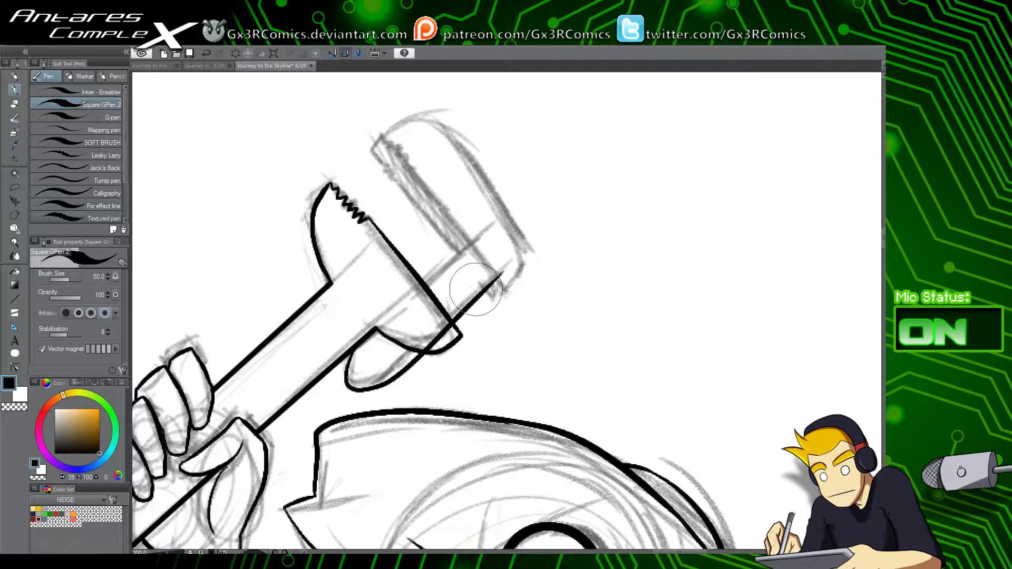
{"action": "key", "text": "ctrl+z"}
{"action": "mouse_move", "coordinate": [375, 330]}
{"action": "left_mouse_down"}
{"action": "mouse_move", "coordinate": [352, 377]}
{"action": "mouse_move", "coordinate": [503, 268]}
{"action": "left_mouse_up"}
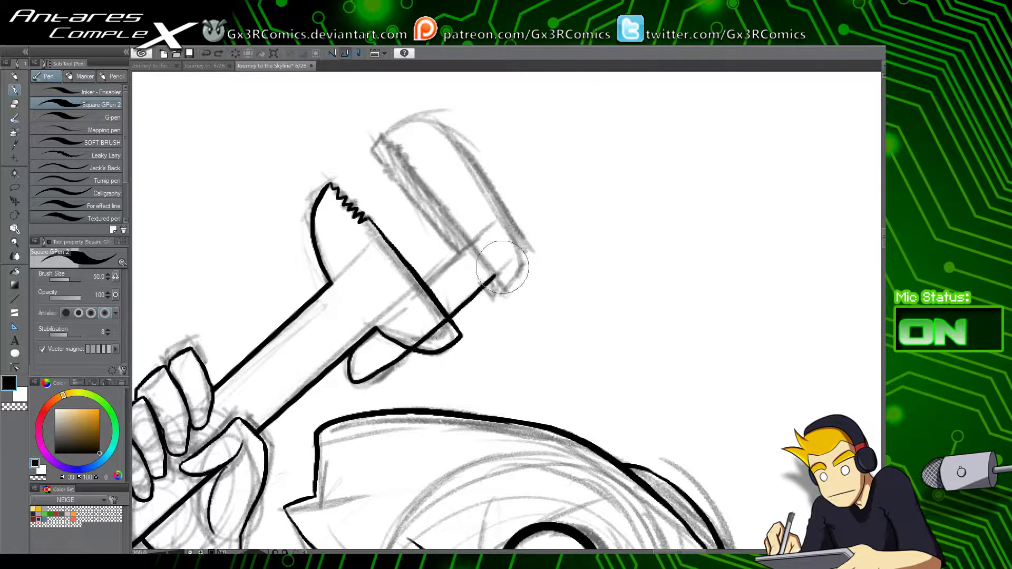
{"action": "key", "text": "ctrl+z"}
{"action": "mouse_move", "coordinate": [376, 329]}
{"action": "left_mouse_down"}
{"action": "mouse_move", "coordinate": [351, 376]}
{"action": "mouse_move", "coordinate": [414, 350]}
{"action": "mouse_move", "coordinate": [498, 268]}
{"action": "left_mouse_up"}
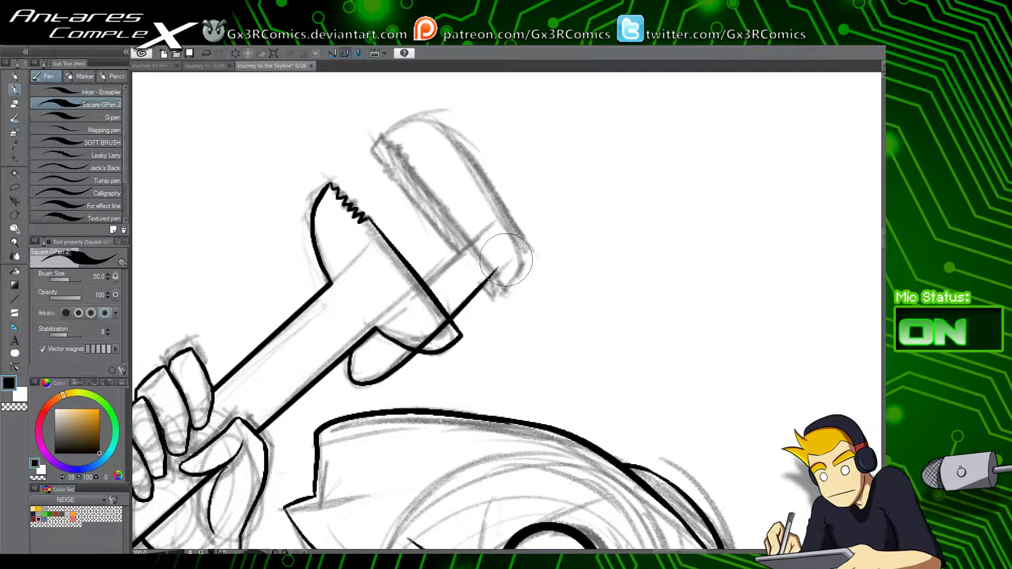
Step: Ink the short end and the upper edge of the bar connecting the wrench's two jaws
{"action": "left_click_drag", "start_coordinate": [481, 305], "coordinate": [418, 393]}
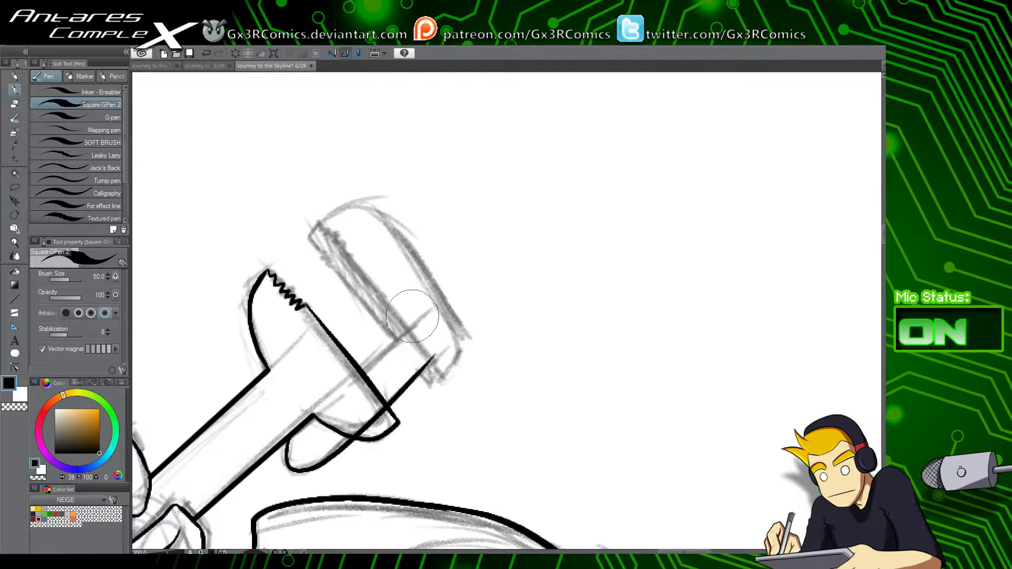
{"action": "scroll", "coordinate": [411, 303], "scroll_direction": "down", "scroll_amount": 1}
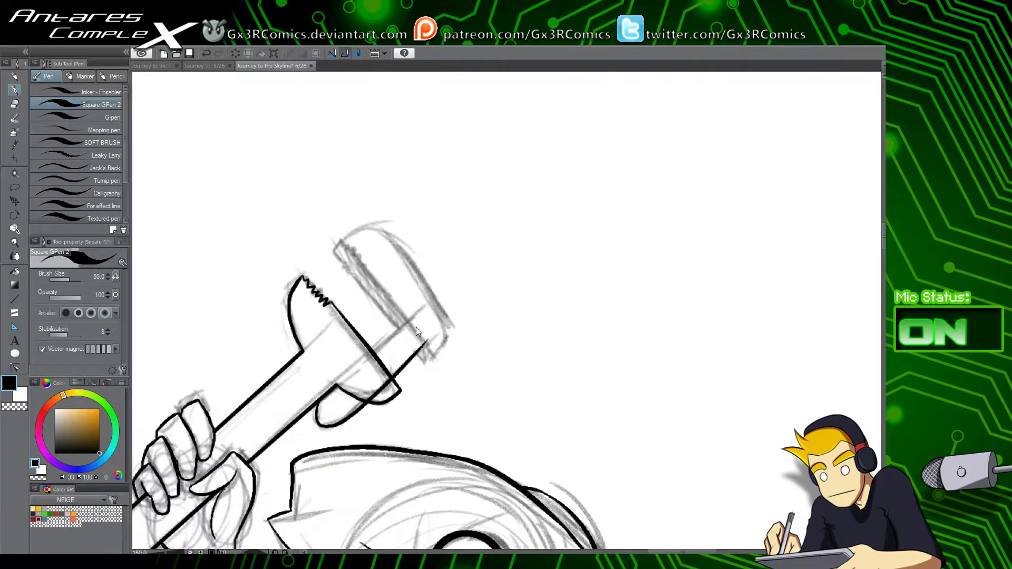
{"action": "scroll", "coordinate": [422, 346], "scroll_direction": "up", "scroll_amount": 3}
{"action": "left_click_drag", "start_coordinate": [420, 357], "coordinate": [370, 298]}
{"action": "key", "text": "ctrl+z"}
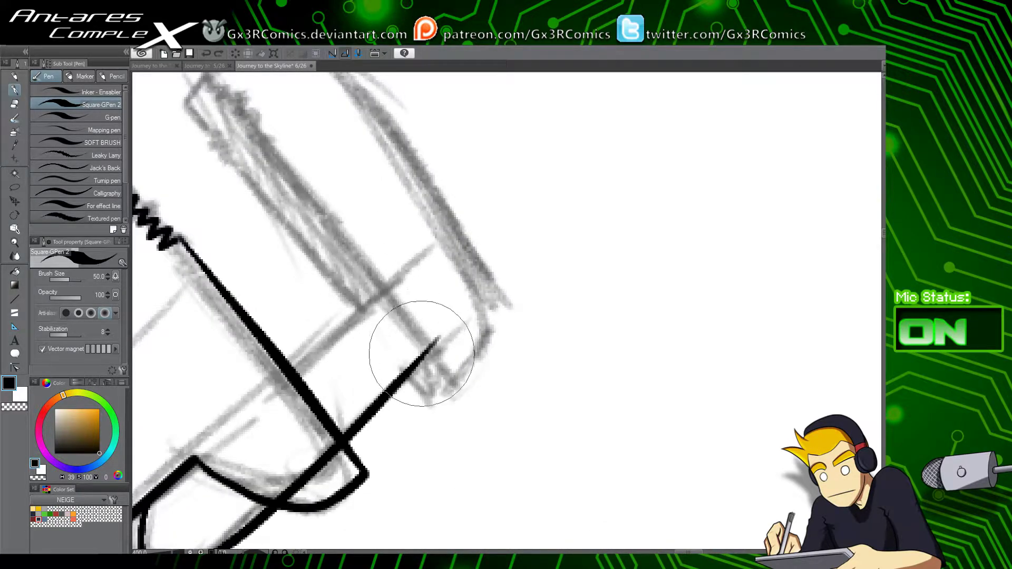
{"action": "left_click_drag", "start_coordinate": [422, 354], "coordinate": [374, 296]}
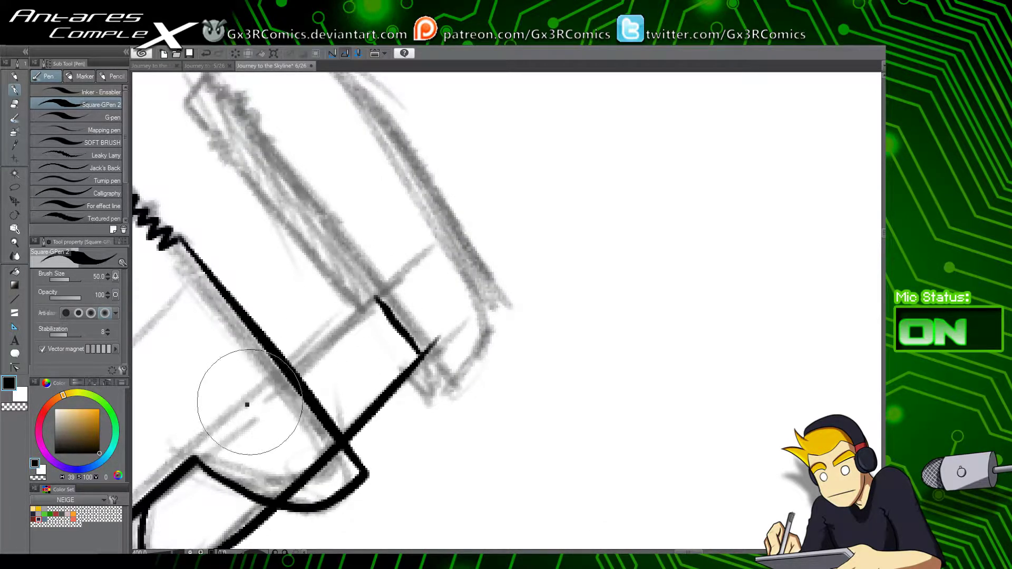
{"action": "mouse_move", "coordinate": [247, 408]}
{"action": "left_mouse_down"}
{"action": "mouse_move", "coordinate": [377, 298]}
{"action": "mouse_move", "coordinate": [246, 410]}
{"action": "left_mouse_up"}
{"action": "key", "text": "ctrl+z"}
Step: Trim the overshooting lines at the connecting bar's end and inside the lower jaw with the Vector Eraser
{"action": "key", "text": "e"}
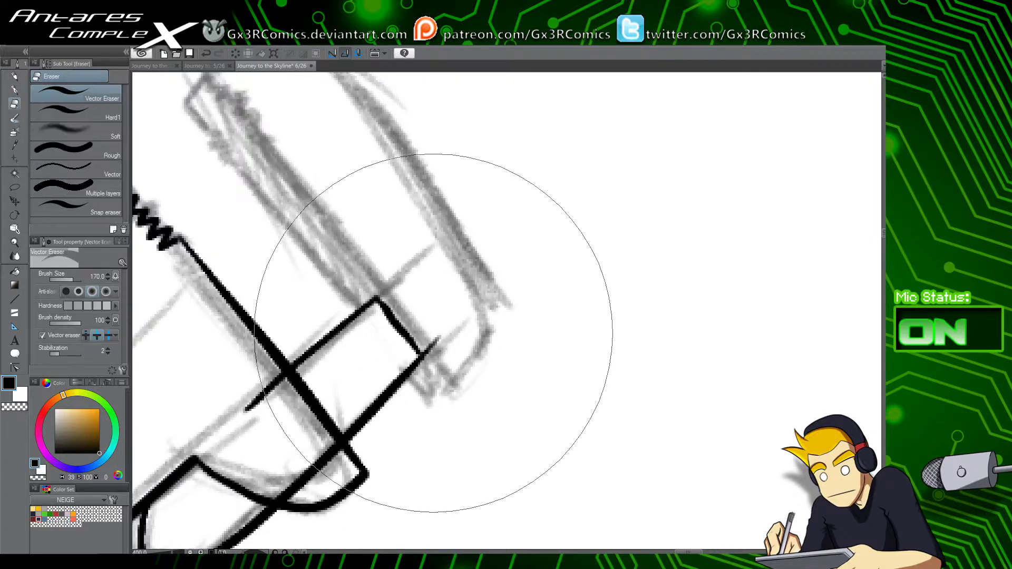
{"action": "left_click_drag", "start_coordinate": [434, 332], "coordinate": [444, 366]}
{"action": "mouse_move", "coordinate": [237, 380]}
{"action": "left_mouse_down"}
{"action": "mouse_move", "coordinate": [289, 402]}
{"action": "mouse_move", "coordinate": [362, 462]}
{"action": "left_mouse_up"}
{"action": "left_click_drag", "start_coordinate": [375, 496], "coordinate": [373, 474]}
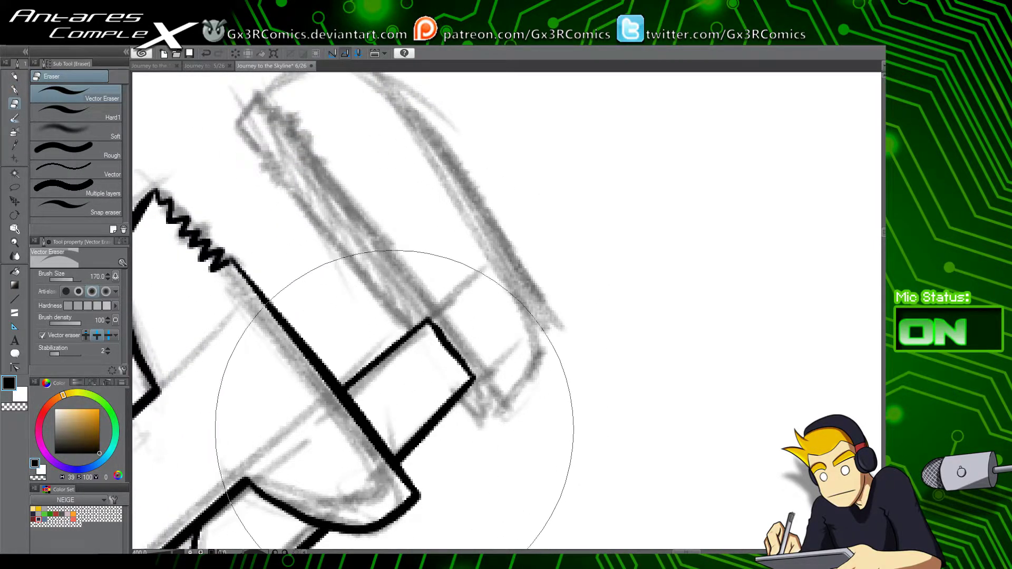
Step: Ink the upper jaw's outline with a toothed inner edge, rounded top, outer side and curved tip around the connecting bar
{"action": "key", "text": "p"}
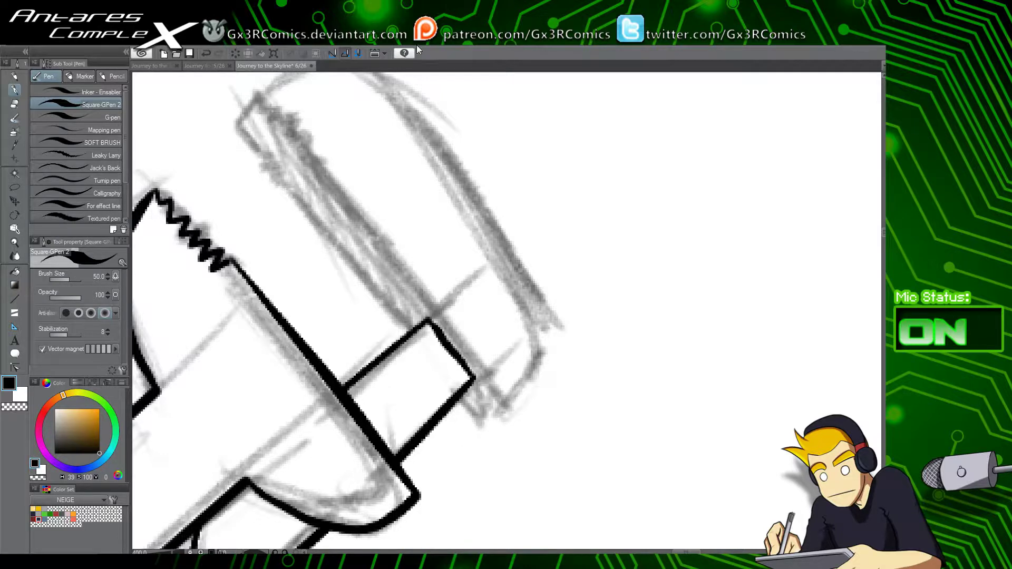
{"action": "left_click_drag", "start_coordinate": [391, 291], "coordinate": [434, 319]}
{"action": "left_click_drag", "start_coordinate": [451, 361], "coordinate": [360, 255]}
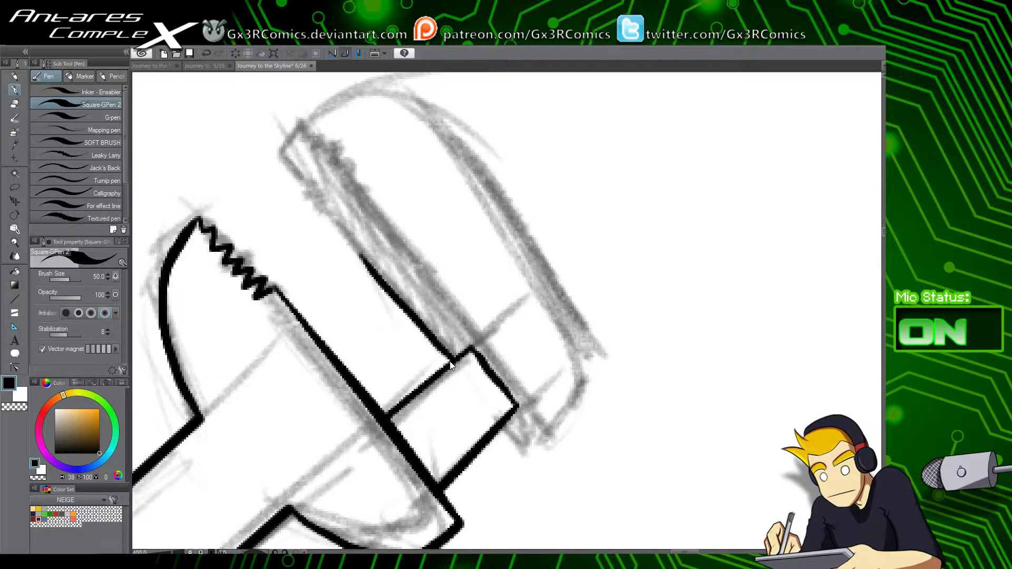
{"action": "key", "text": "ctrl+z"}
{"action": "mouse_move", "coordinate": [447, 361]}
{"action": "left_mouse_down"}
{"action": "mouse_move", "coordinate": [340, 209]}
{"action": "mouse_move", "coordinate": [313, 198]}
{"action": "mouse_move", "coordinate": [282, 155]}
{"action": "mouse_move", "coordinate": [279, 141]}
{"action": "mouse_move", "coordinate": [280, 150]}
{"action": "mouse_move", "coordinate": [302, 107]}
{"action": "mouse_move", "coordinate": [309, 194]}
{"action": "mouse_move", "coordinate": [380, 162]}
{"action": "mouse_move", "coordinate": [477, 194]}
{"action": "mouse_move", "coordinate": [474, 227]}
{"action": "mouse_move", "coordinate": [429, 188]}
{"action": "mouse_move", "coordinate": [533, 374]}
{"action": "left_mouse_up"}
{"action": "mouse_move", "coordinate": [504, 316]}
{"action": "left_mouse_down"}
{"action": "mouse_move", "coordinate": [541, 411]}
{"action": "mouse_move", "coordinate": [537, 435]}
{"action": "left_mouse_up"}
{"action": "mouse_move", "coordinate": [537, 390]}
{"action": "left_mouse_down"}
{"action": "mouse_move", "coordinate": [535, 424]}
{"action": "mouse_move", "coordinate": [521, 457]}
{"action": "left_mouse_up"}
{"action": "mouse_move", "coordinate": [521, 457]}
{"action": "left_mouse_down"}
{"action": "mouse_move", "coordinate": [565, 291]}
{"action": "mouse_move", "coordinate": [530, 322]}
{"action": "mouse_move", "coordinate": [502, 302]}
{"action": "mouse_move", "coordinate": [524, 323]}
{"action": "mouse_move", "coordinate": [553, 308]}
{"action": "left_mouse_up"}
{"action": "key", "text": "e"}
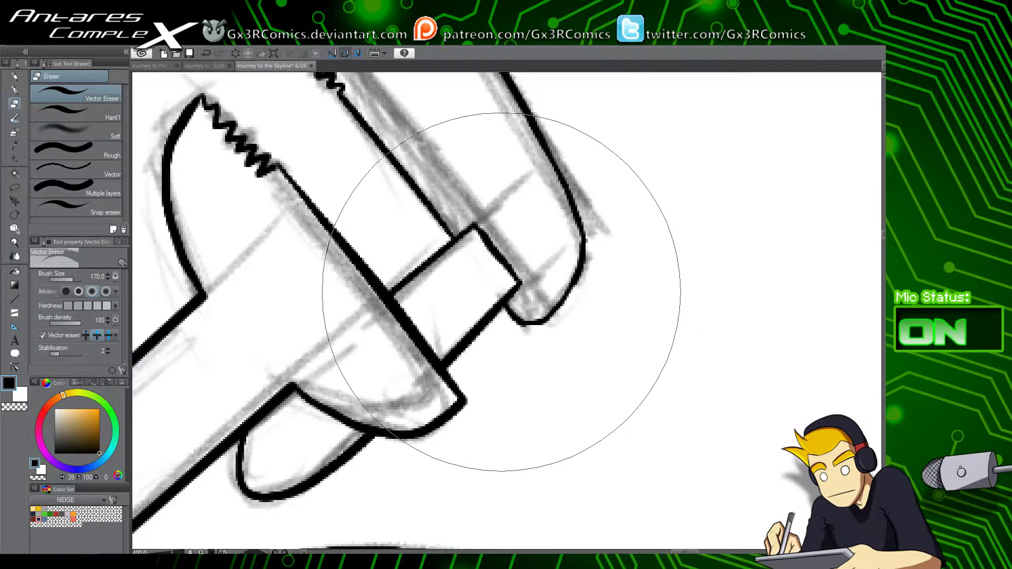
Step: Ink a second toothed line inside the upper jaw and extend it straight down past the connecting bar's end
{"action": "key", "text": "p"}
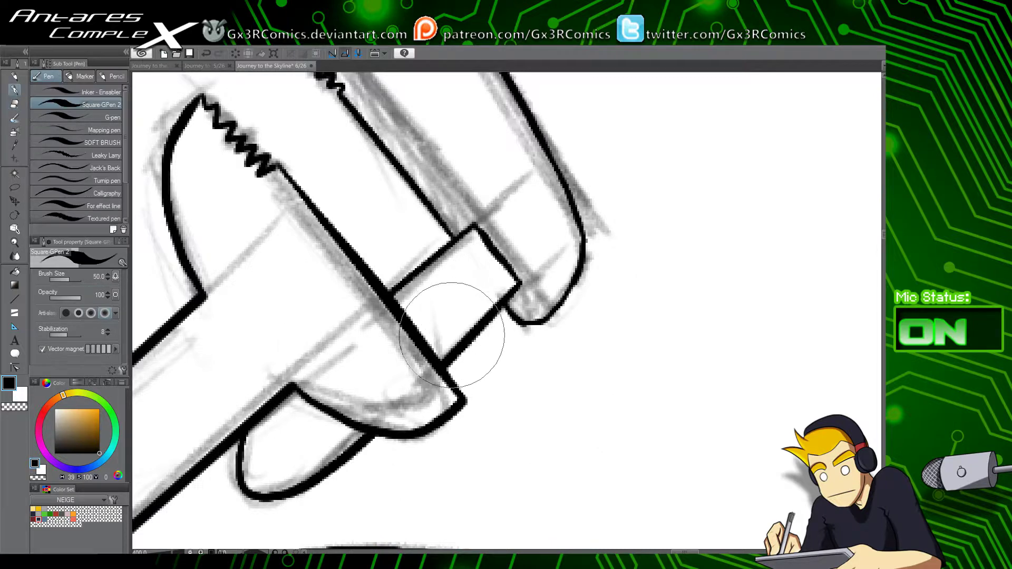
{"action": "left_click_drag", "start_coordinate": [389, 185], "coordinate": [396, 279]}
{"action": "left_click_drag", "start_coordinate": [368, 166], "coordinate": [383, 248]}
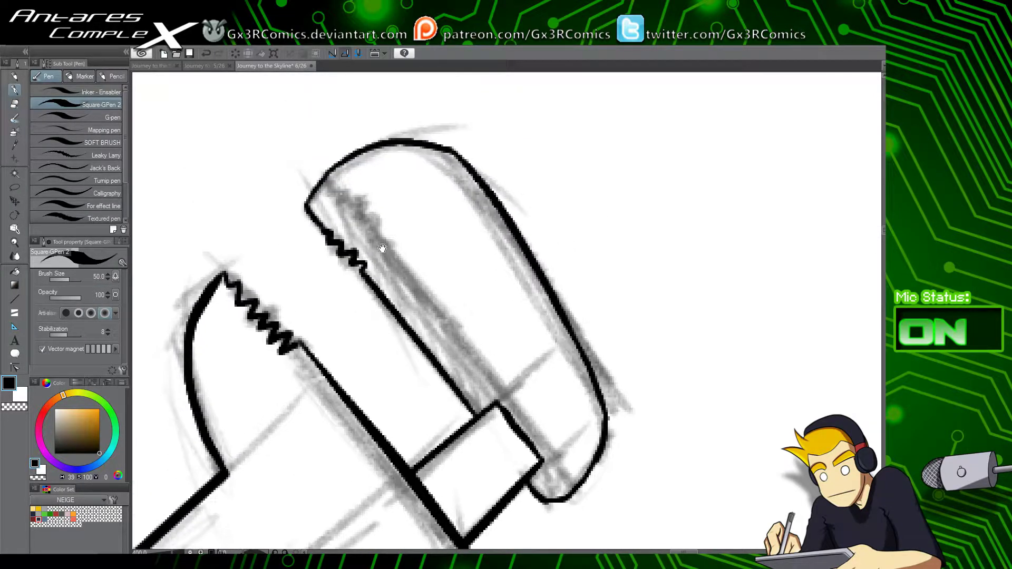
{"action": "mouse_move", "coordinate": [332, 170]}
{"action": "left_mouse_down"}
{"action": "mouse_move", "coordinate": [356, 181]}
{"action": "mouse_move", "coordinate": [396, 236]}
{"action": "left_mouse_up"}
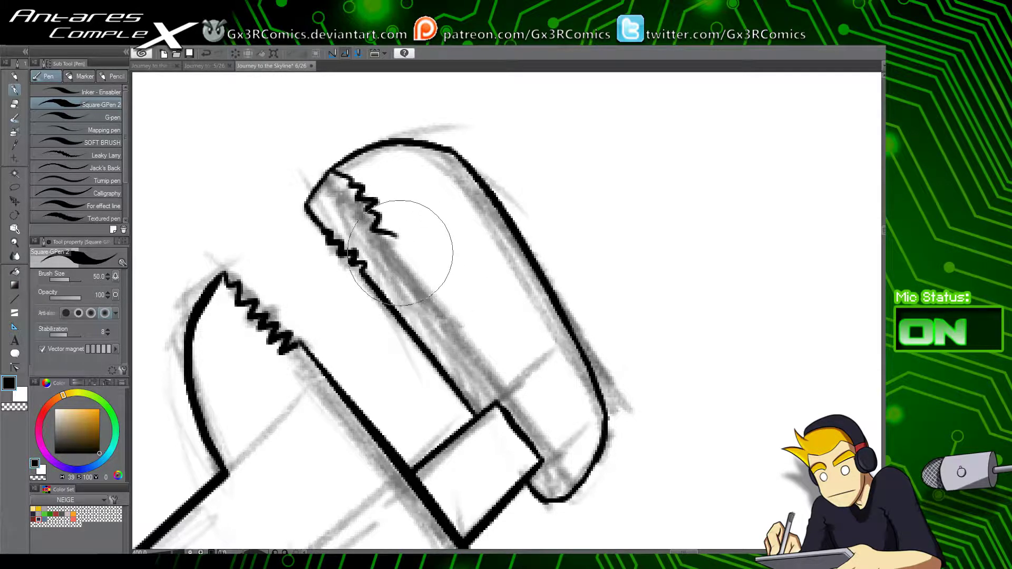
{"action": "left_click_drag", "start_coordinate": [396, 235], "coordinate": [469, 342]}
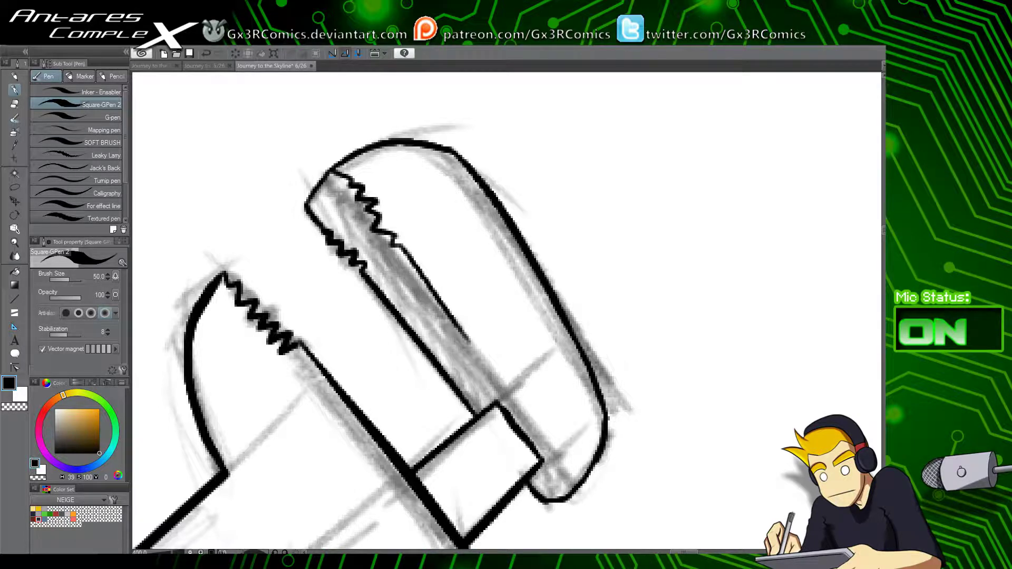
{"action": "left_click_drag", "start_coordinate": [511, 347], "coordinate": [460, 259]}
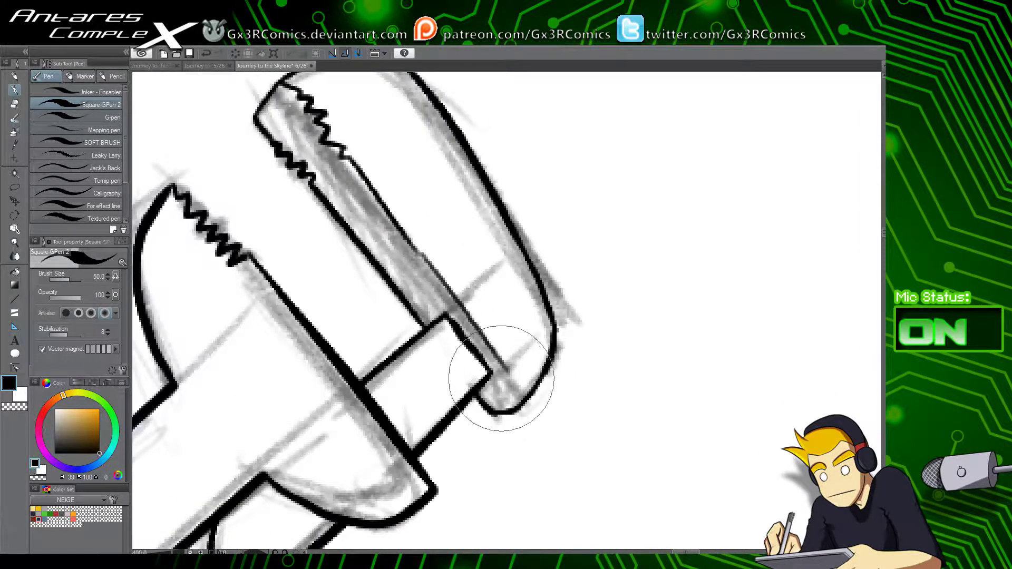
{"action": "mouse_move", "coordinate": [451, 315]}
{"action": "left_mouse_down"}
{"action": "mouse_move", "coordinate": [522, 402]}
{"action": "mouse_move", "coordinate": [508, 391]}
{"action": "mouse_move", "coordinate": [552, 303]}
{"action": "mouse_move", "coordinate": [540, 247]}
{"action": "left_mouse_up"}
Step: Ink the curved lower edge of the pointed collar shape beneath the character's chin, running from the neck's base
{"action": "scroll", "coordinate": [518, 311], "scroll_direction": "down", "scroll_amount": 3}
{"action": "mouse_move", "coordinate": [540, 547]}
{"action": "left_mouse_down"}
{"action": "mouse_move", "coordinate": [508, 419]}
{"action": "mouse_move", "coordinate": [462, 308]}
{"action": "left_mouse_up"}
{"action": "scroll", "coordinate": [473, 332], "scroll_direction": "up", "scroll_amount": 1}
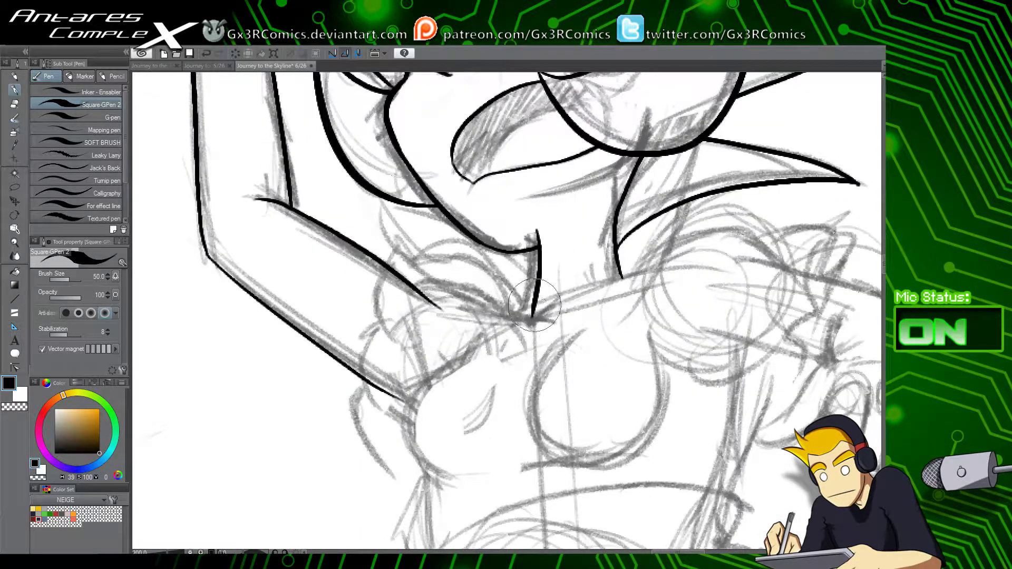
{"action": "left_click_drag", "start_coordinate": [520, 318], "coordinate": [422, 240]}
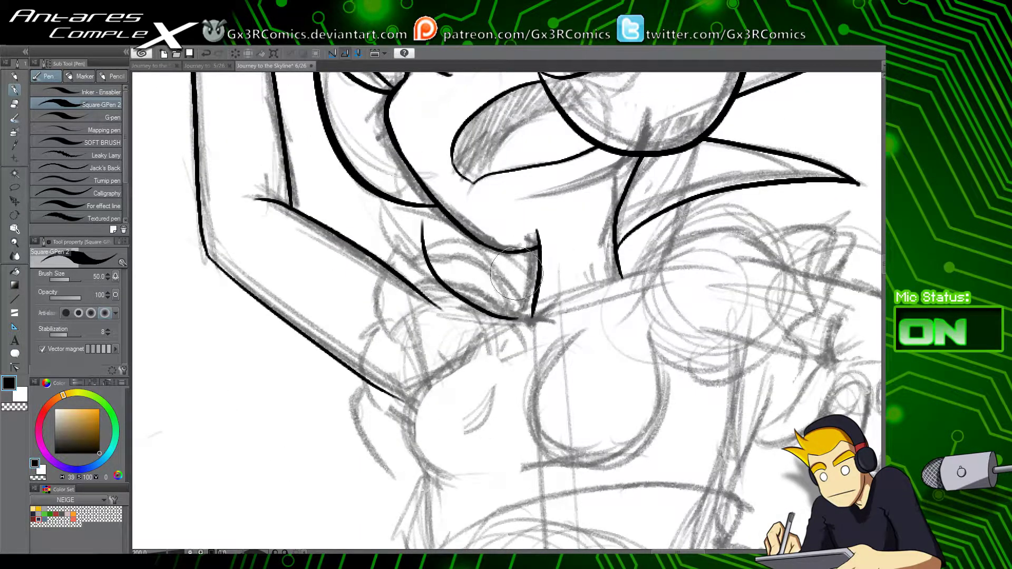
{"action": "key", "text": "ctrl+z"}
{"action": "mouse_move", "coordinate": [533, 318]}
{"action": "left_mouse_down"}
{"action": "mouse_move", "coordinate": [461, 308]}
{"action": "mouse_move", "coordinate": [419, 197]}
{"action": "mouse_move", "coordinate": [427, 222]}
{"action": "mouse_move", "coordinate": [416, 224]}
{"action": "mouse_move", "coordinate": [477, 255]}
{"action": "left_mouse_up"}
{"action": "key", "text": "ctrl+z"}
Step: Redraw the collar shape's top edge from its pointed tip along the jawline and curve it down toward the neck
{"action": "left_click_drag", "start_coordinate": [413, 222], "coordinate": [485, 246]}
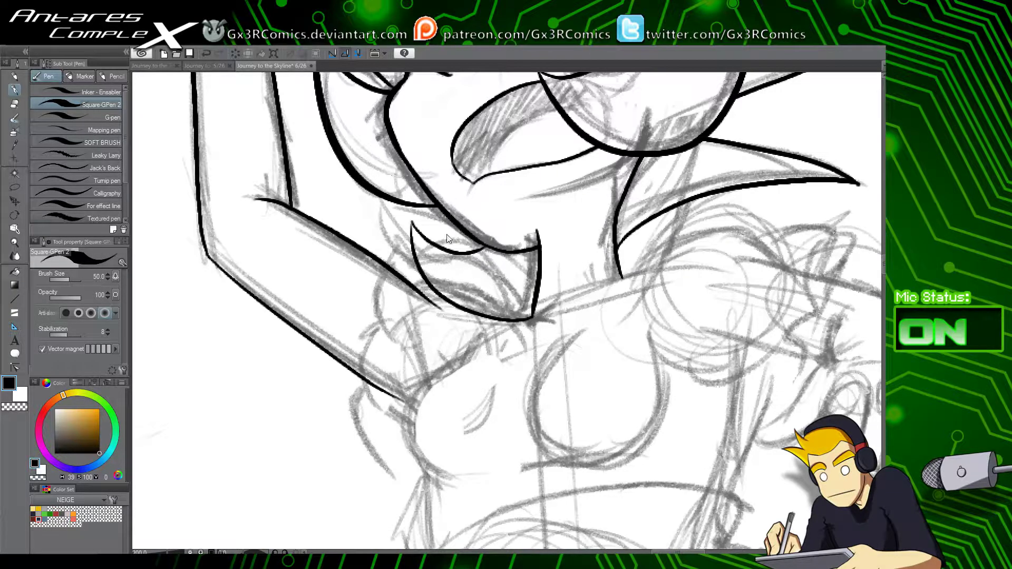
{"action": "key", "text": "ctrl+z"}
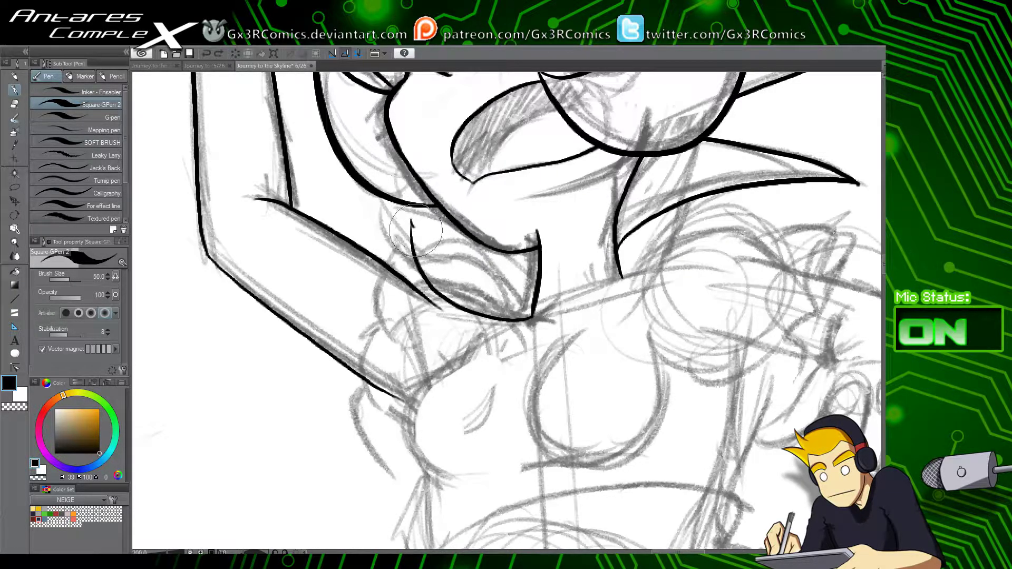
{"action": "left_click_drag", "start_coordinate": [413, 222], "coordinate": [506, 246]}
{"action": "key", "text": "e"}
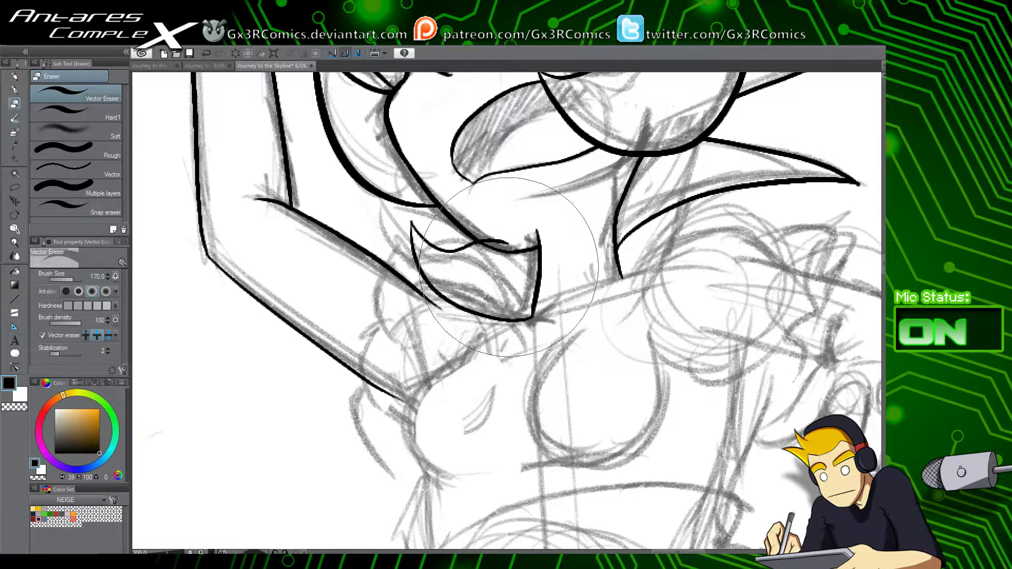
{"action": "key", "text": "ctrl+z"}
{"action": "key", "text": "p"}
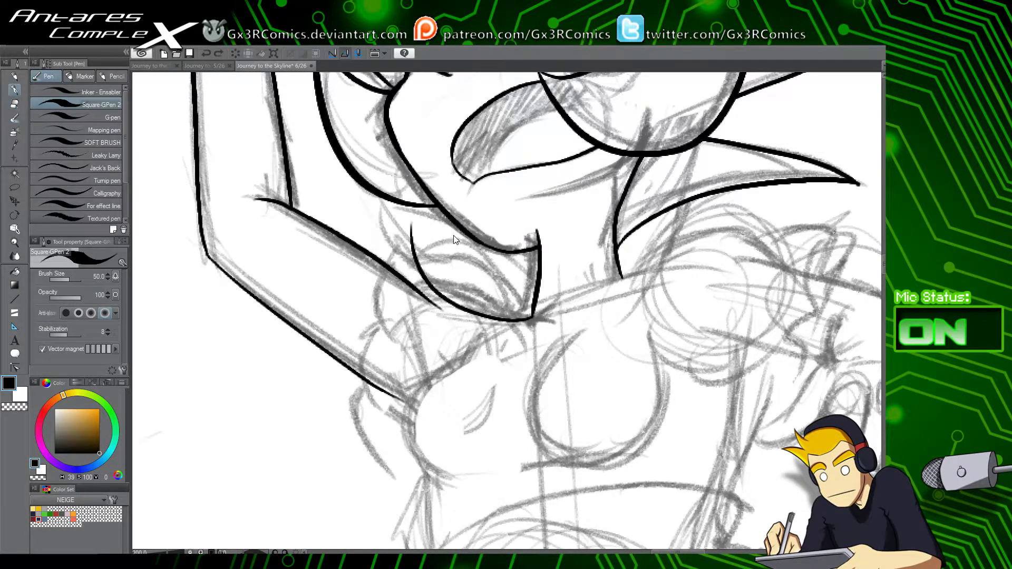
{"action": "scroll", "coordinate": [431, 233], "scroll_direction": "up", "scroll_amount": 2}
{"action": "mouse_move", "coordinate": [394, 213]}
{"action": "left_mouse_down"}
{"action": "mouse_move", "coordinate": [490, 263]}
{"action": "mouse_move", "coordinate": [617, 290]}
{"action": "mouse_move", "coordinate": [638, 346]}
{"action": "left_mouse_up"}
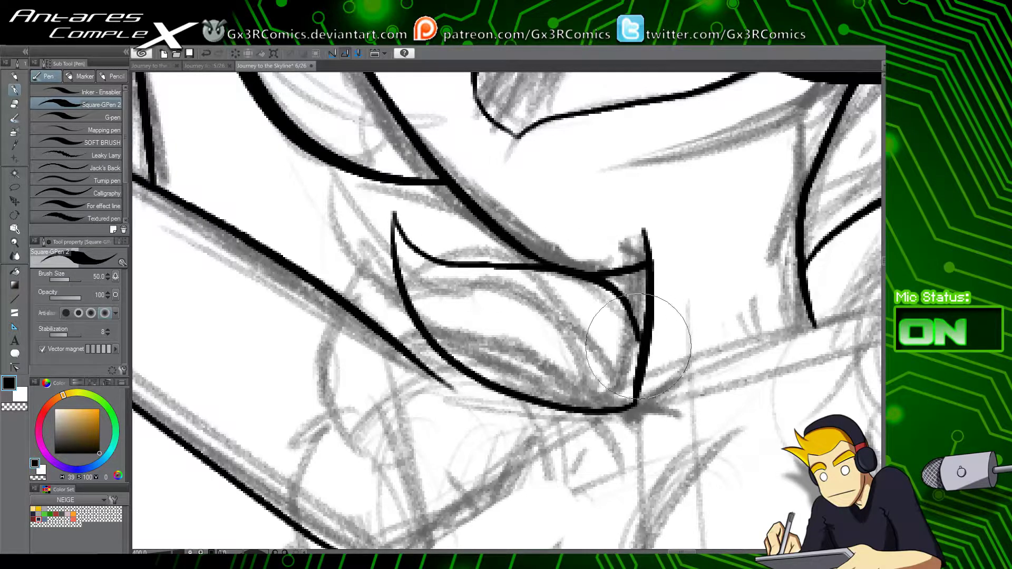
Step: Ink a short cross line between the two edges at the neck end of the pointed collar
{"action": "left_click_drag", "start_coordinate": [647, 311], "coordinate": [632, 312]}
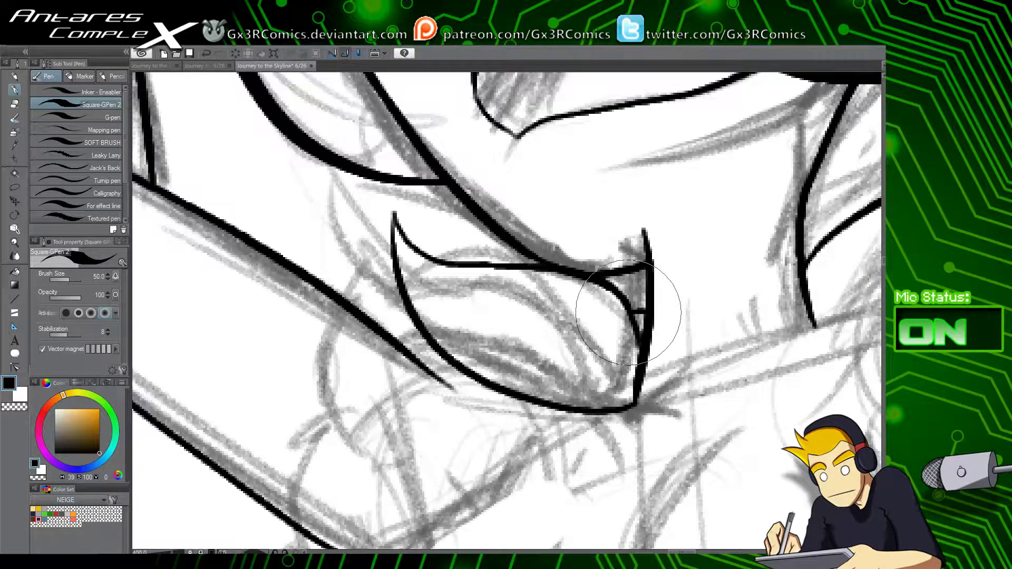
{"action": "scroll", "coordinate": [629, 312], "scroll_direction": "down", "scroll_amount": 3}
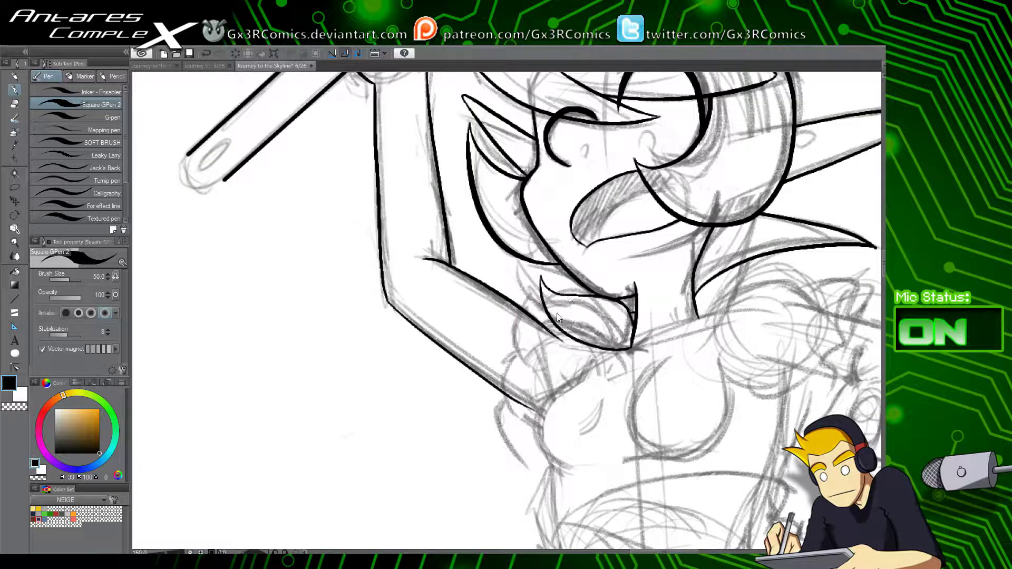
Step: Ink the outer contour of the chest from beneath the collar, around the bust and down to the waist
{"action": "scroll", "coordinate": [557, 317], "scroll_direction": "up", "scroll_amount": 1}
{"action": "left_click_drag", "start_coordinate": [564, 381], "coordinate": [539, 287]}
{"action": "left_click_drag", "start_coordinate": [606, 333], "coordinate": [537, 316]}
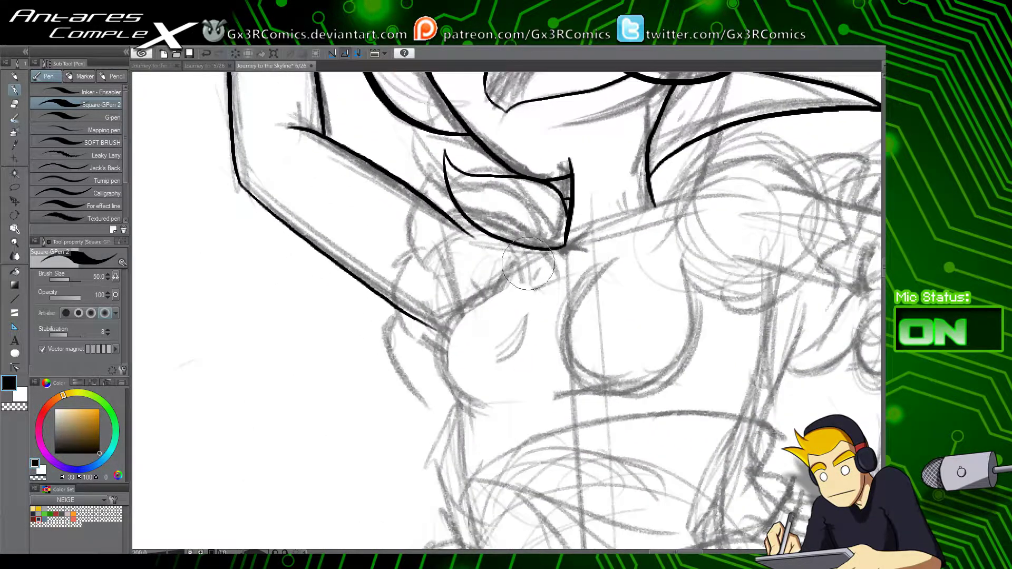
{"action": "mouse_move", "coordinate": [507, 265]}
{"action": "left_mouse_down"}
{"action": "mouse_move", "coordinate": [486, 288]}
{"action": "mouse_move", "coordinate": [499, 288]}
{"action": "mouse_move", "coordinate": [461, 396]}
{"action": "mouse_move", "coordinate": [462, 312]}
{"action": "mouse_move", "coordinate": [417, 384]}
{"action": "left_mouse_up"}
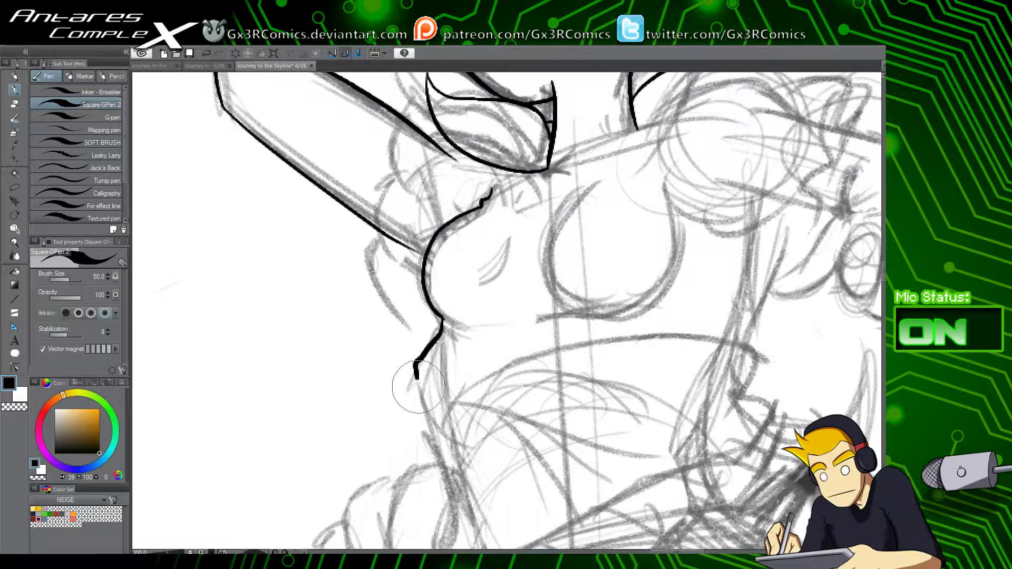
Step: Redraw the blouse's side line below the bust and ink the first jagged ruffle folds at its hem
{"action": "key", "text": "ctrl+z"}
{"action": "mouse_move", "coordinate": [443, 319]}
{"action": "left_mouse_down"}
{"action": "mouse_move", "coordinate": [427, 355]}
{"action": "mouse_move", "coordinate": [428, 413]}
{"action": "mouse_move", "coordinate": [431, 304]}
{"action": "left_mouse_up"}
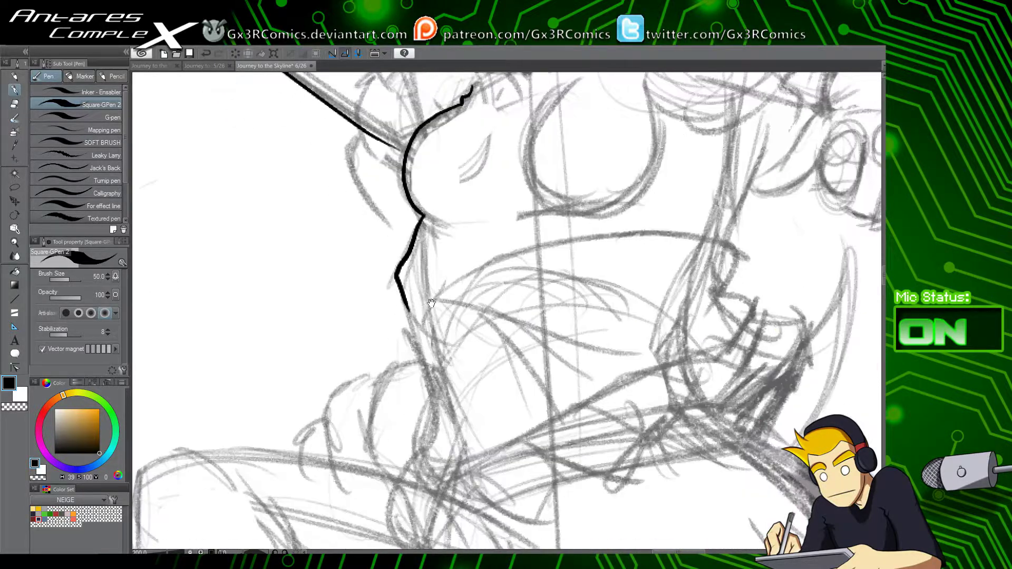
{"action": "mouse_move", "coordinate": [422, 215]}
{"action": "left_mouse_down"}
{"action": "mouse_move", "coordinate": [393, 292]}
{"action": "mouse_move", "coordinate": [419, 337]}
{"action": "mouse_move", "coordinate": [404, 348]}
{"action": "mouse_move", "coordinate": [433, 387]}
{"action": "mouse_move", "coordinate": [443, 325]}
{"action": "mouse_move", "coordinate": [466, 320]}
{"action": "mouse_move", "coordinate": [452, 291]}
{"action": "mouse_move", "coordinate": [510, 299]}
{"action": "mouse_move", "coordinate": [526, 316]}
{"action": "mouse_move", "coordinate": [515, 316]}
{"action": "left_mouse_up"}
{"action": "key", "text": "ctrl+z"}
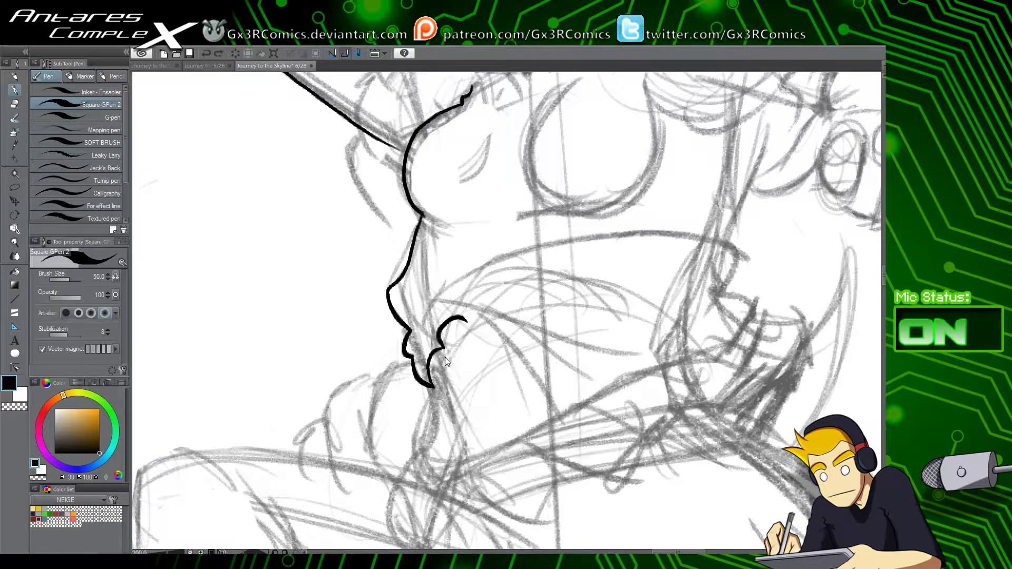
{"action": "mouse_move", "coordinate": [433, 354]}
{"action": "left_mouse_down"}
{"action": "mouse_move", "coordinate": [462, 344]}
{"action": "mouse_move", "coordinate": [448, 327]}
{"action": "left_mouse_up"}
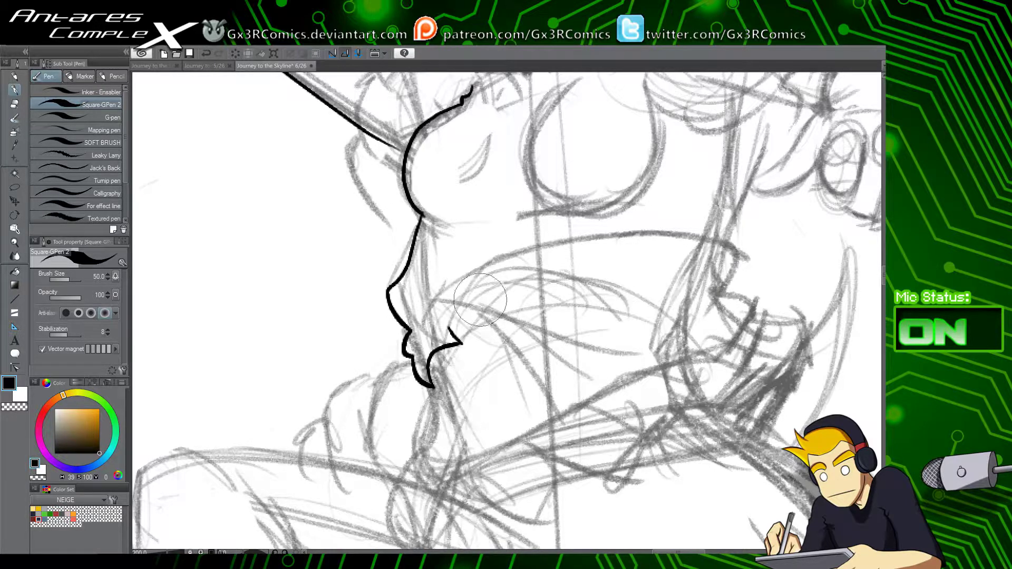
{"action": "mouse_move", "coordinate": [449, 326]}
{"action": "left_mouse_down"}
{"action": "mouse_move", "coordinate": [463, 296]}
{"action": "mouse_move", "coordinate": [498, 282]}
{"action": "mouse_move", "coordinate": [424, 298]}
{"action": "left_mouse_up"}
{"action": "key", "text": "ctrl+z"}
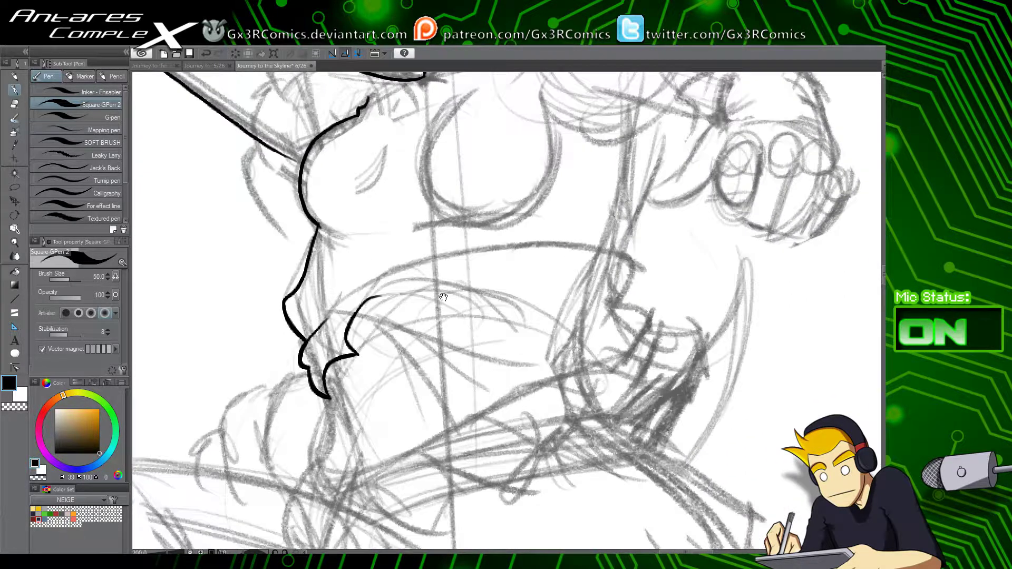
Step: Ink the arched fold rising from the first ruffle point and curve it over toward the front of the hem
{"action": "left_click_drag", "start_coordinate": [548, 306], "coordinate": [519, 301]}
{"action": "left_click_drag", "start_coordinate": [349, 318], "coordinate": [388, 287]}
{"action": "key", "text": "ctrl+z"}
{"action": "key", "text": "ctrl+z"}
{"action": "left_click_drag", "start_coordinate": [443, 268], "coordinate": [405, 306]}
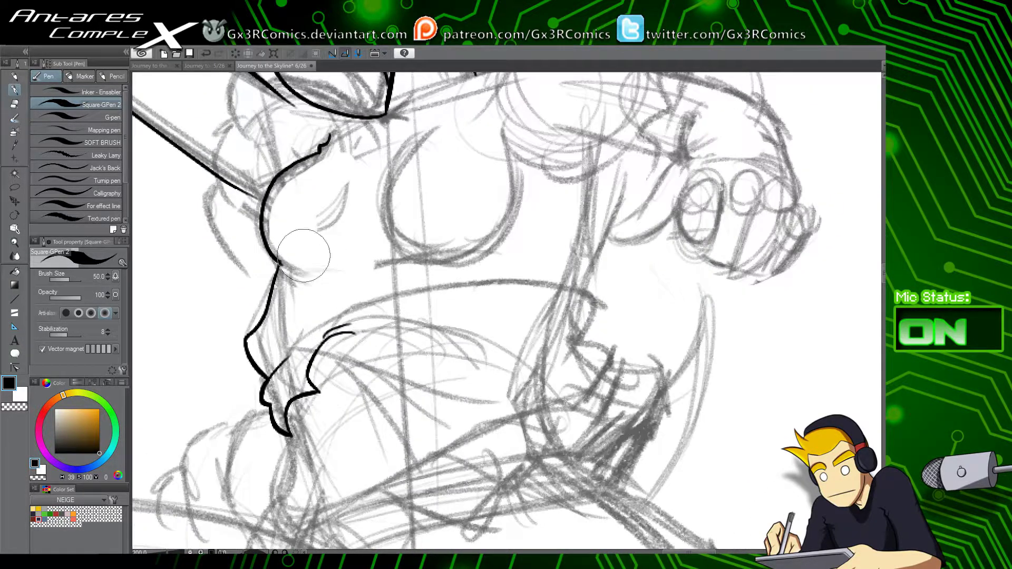
{"action": "key", "text": "e"}
{"action": "key", "text": "p"}
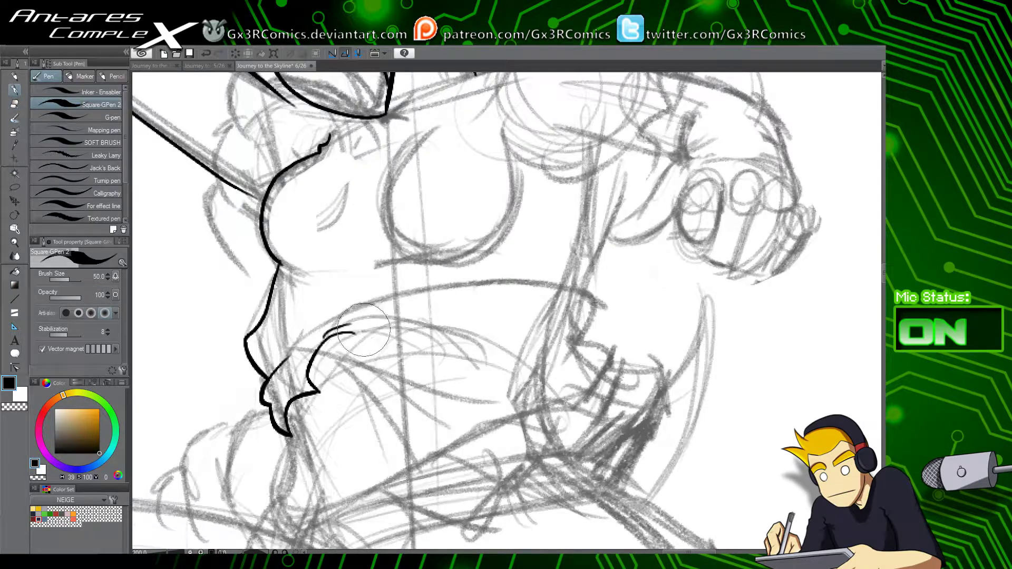
{"action": "left_click_drag", "start_coordinate": [354, 332], "coordinate": [370, 344]}
{"action": "left_click_drag", "start_coordinate": [446, 433], "coordinate": [450, 348]}
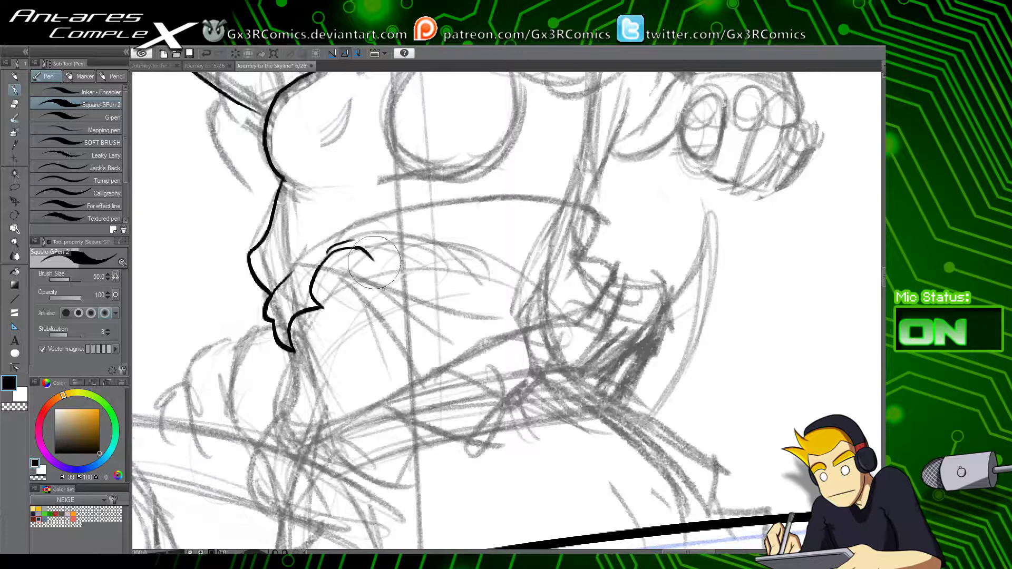
Step: Ink the wavy ruffled edge across the front of the blouse's hem, ending in a curved fold line
{"action": "mouse_move", "coordinate": [368, 254]}
{"action": "left_mouse_down"}
{"action": "mouse_move", "coordinate": [381, 270]}
{"action": "mouse_move", "coordinate": [403, 270]}
{"action": "mouse_move", "coordinate": [391, 273]}
{"action": "mouse_move", "coordinate": [405, 252]}
{"action": "mouse_move", "coordinate": [459, 250]}
{"action": "mouse_move", "coordinate": [442, 240]}
{"action": "mouse_move", "coordinate": [470, 266]}
{"action": "mouse_move", "coordinate": [459, 249]}
{"action": "mouse_move", "coordinate": [461, 270]}
{"action": "mouse_move", "coordinate": [509, 274]}
{"action": "mouse_move", "coordinate": [494, 274]}
{"action": "mouse_move", "coordinate": [537, 243]}
{"action": "mouse_move", "coordinate": [557, 248]}
{"action": "mouse_move", "coordinate": [545, 198]}
{"action": "left_mouse_up"}
{"action": "key", "text": "ctrl+z"}
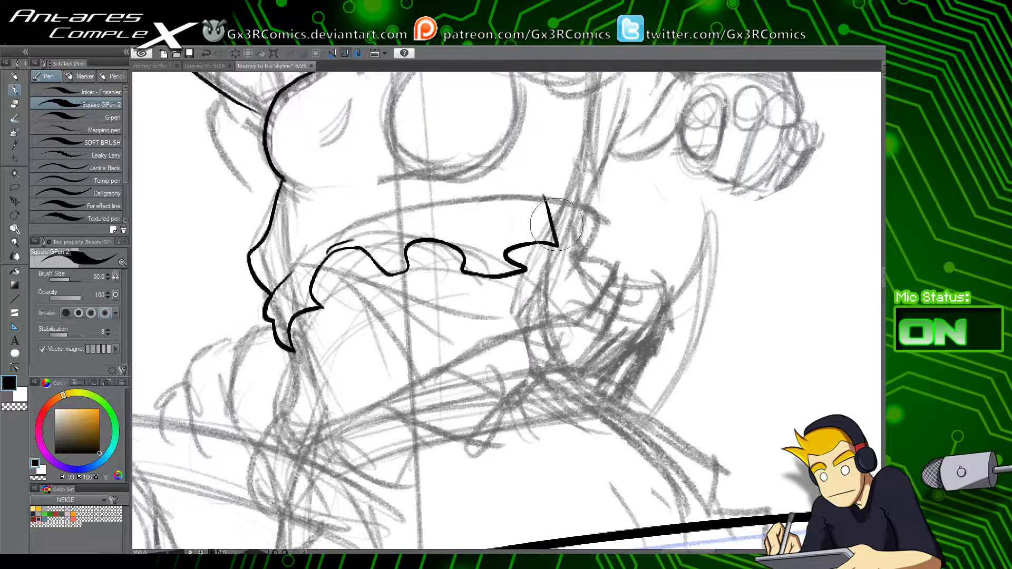
{"action": "key", "text": "ctrl+z"}
{"action": "left_click_drag", "start_coordinate": [558, 244], "coordinate": [528, 199]}
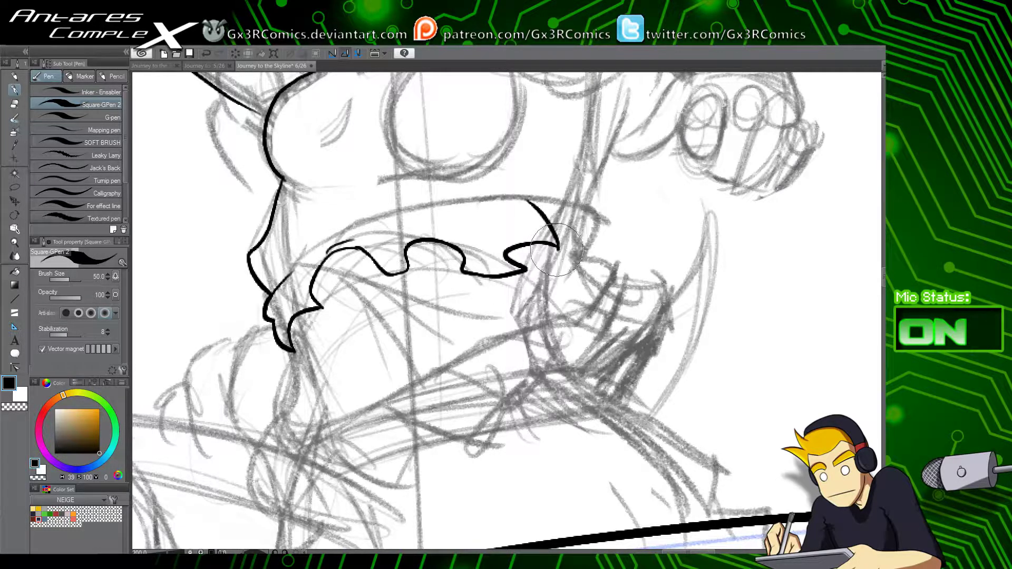
Step: Ink the ruffled hem corner on the lowered arm's side and the blouse's jagged side edge up toward the armpit
{"action": "mouse_move", "coordinate": [557, 245]}
{"action": "left_mouse_down"}
{"action": "mouse_move", "coordinate": [538, 279]}
{"action": "mouse_move", "coordinate": [550, 265]}
{"action": "mouse_move", "coordinate": [539, 270]}
{"action": "mouse_move", "coordinate": [586, 291]}
{"action": "mouse_move", "coordinate": [571, 281]}
{"action": "mouse_move", "coordinate": [576, 230]}
{"action": "mouse_move", "coordinate": [590, 244]}
{"action": "mouse_move", "coordinate": [585, 266]}
{"action": "mouse_move", "coordinate": [548, 315]}
{"action": "left_mouse_up"}
{"action": "key", "text": "ctrl+z"}
{"action": "key", "text": "ctrl+z"}
{"action": "mouse_move", "coordinate": [573, 283]}
{"action": "left_mouse_down"}
{"action": "mouse_move", "coordinate": [586, 265]}
{"action": "mouse_move", "coordinate": [611, 282]}
{"action": "mouse_move", "coordinate": [578, 221]}
{"action": "mouse_move", "coordinate": [597, 236]}
{"action": "mouse_move", "coordinate": [599, 206]}
{"action": "mouse_move", "coordinate": [589, 229]}
{"action": "mouse_move", "coordinate": [581, 224]}
{"action": "mouse_move", "coordinate": [595, 214]}
{"action": "mouse_move", "coordinate": [585, 225]}
{"action": "mouse_move", "coordinate": [591, 191]}
{"action": "left_mouse_up"}
{"action": "key", "text": "ctrl+z"}
{"action": "left_click_drag", "start_coordinate": [609, 120], "coordinate": [543, 270]}
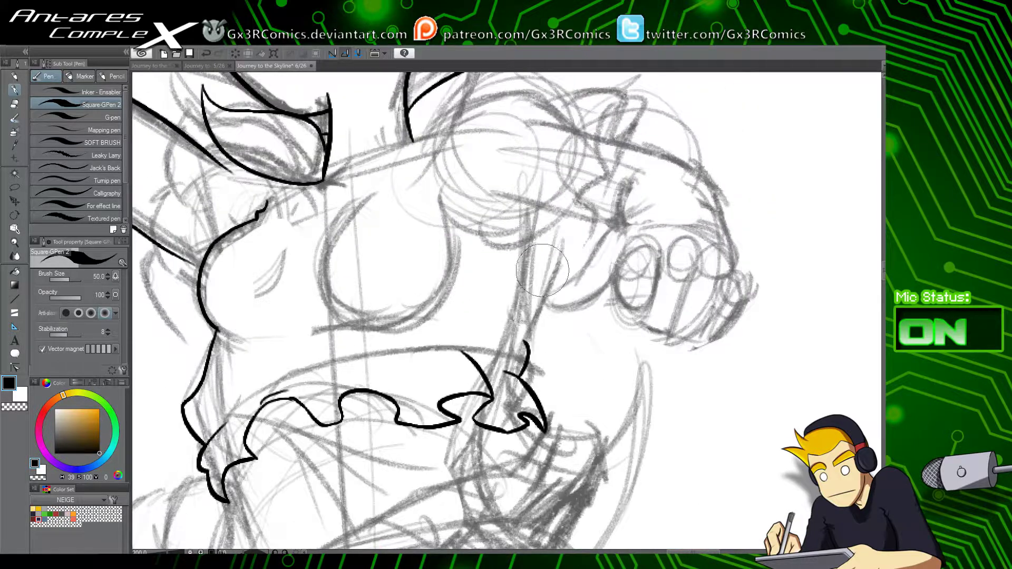
{"action": "key", "text": "ctrl+z"}
{"action": "mouse_move", "coordinate": [526, 384]}
{"action": "left_mouse_down"}
{"action": "mouse_move", "coordinate": [545, 370]}
{"action": "mouse_move", "coordinate": [521, 349]}
{"action": "mouse_move", "coordinate": [533, 261]}
{"action": "left_mouse_up"}
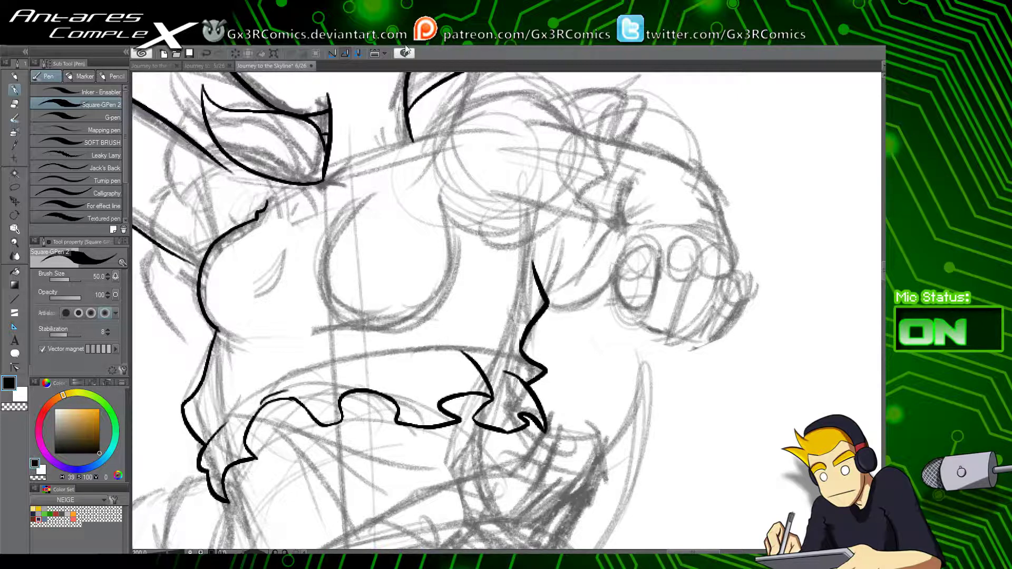
Step: Ink the scalloped outline of the raised arm's puffed sleeve and erase the arm lines running through it
{"action": "left_click_drag", "start_coordinate": [240, 206], "coordinate": [371, 229]}
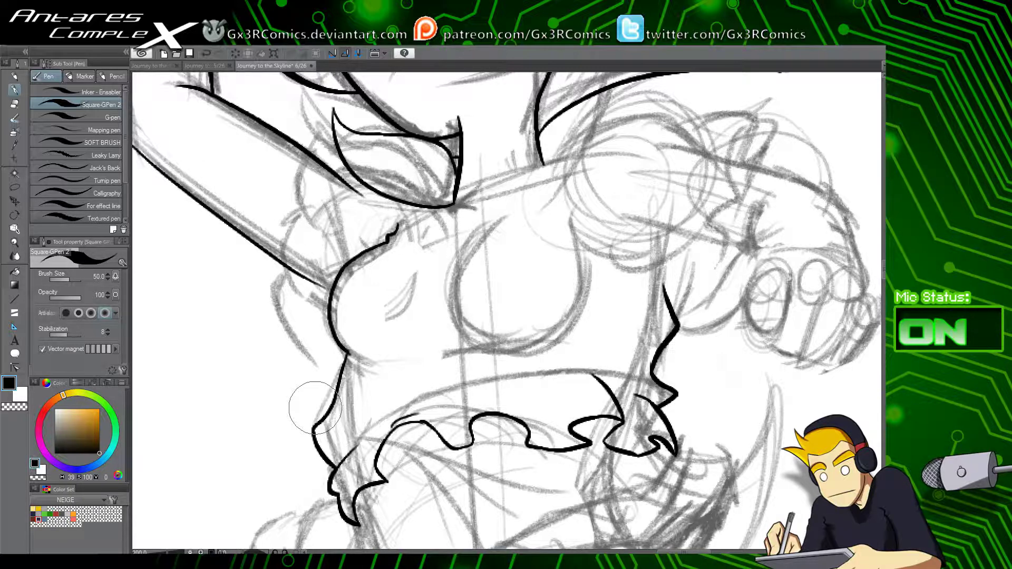
{"action": "left_click_drag", "start_coordinate": [455, 113], "coordinate": [498, 144]}
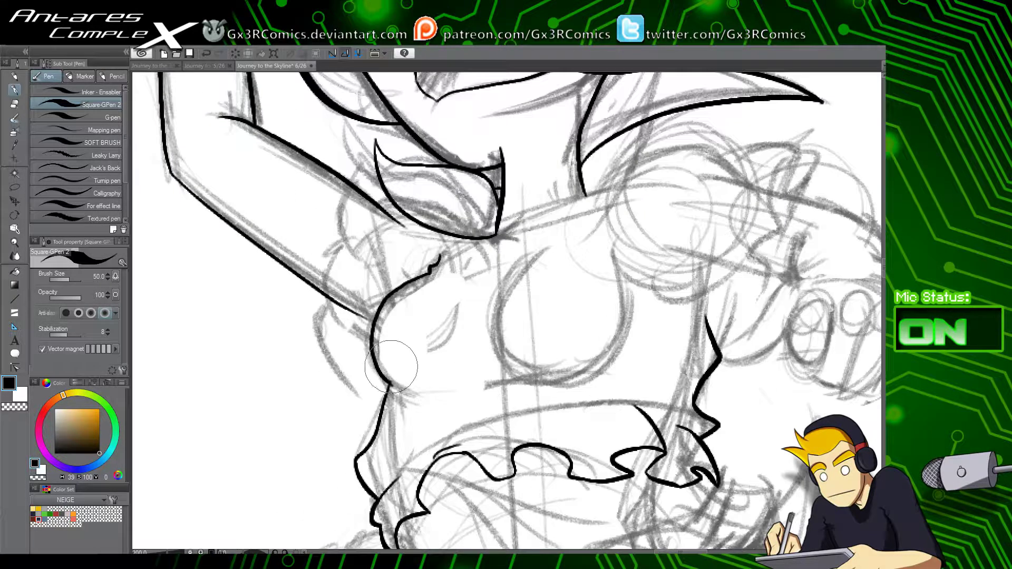
{"action": "mouse_move", "coordinate": [396, 372]}
{"action": "left_mouse_down"}
{"action": "mouse_move", "coordinate": [337, 351]}
{"action": "mouse_move", "coordinate": [332, 311]}
{"action": "left_mouse_up"}
{"action": "key", "text": "ctrl+z"}
{"action": "mouse_move", "coordinate": [396, 373]}
{"action": "left_mouse_down"}
{"action": "mouse_move", "coordinate": [338, 306]}
{"action": "mouse_move", "coordinate": [344, 320]}
{"action": "mouse_move", "coordinate": [333, 315]}
{"action": "mouse_move", "coordinate": [330, 327]}
{"action": "mouse_move", "coordinate": [309, 306]}
{"action": "mouse_move", "coordinate": [332, 273]}
{"action": "mouse_move", "coordinate": [323, 261]}
{"action": "mouse_move", "coordinate": [352, 235]}
{"action": "mouse_move", "coordinate": [340, 220]}
{"action": "mouse_move", "coordinate": [375, 166]}
{"action": "left_mouse_up"}
{"action": "key", "text": "e"}
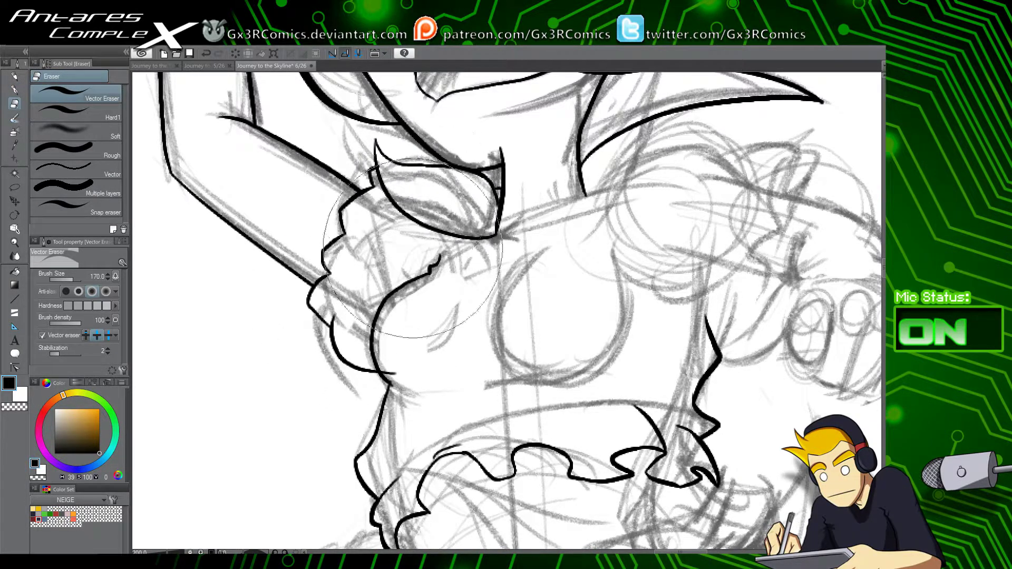
Step: Ink the curved inner fold of the puffed sleeve and erase the sleeve line overshooting the chest contour
{"action": "key", "text": "p"}
{"action": "mouse_move", "coordinate": [337, 299]}
{"action": "left_mouse_down"}
{"action": "mouse_move", "coordinate": [342, 272]}
{"action": "mouse_move", "coordinate": [384, 215]}
{"action": "left_mouse_up"}
{"action": "key", "text": "e"}
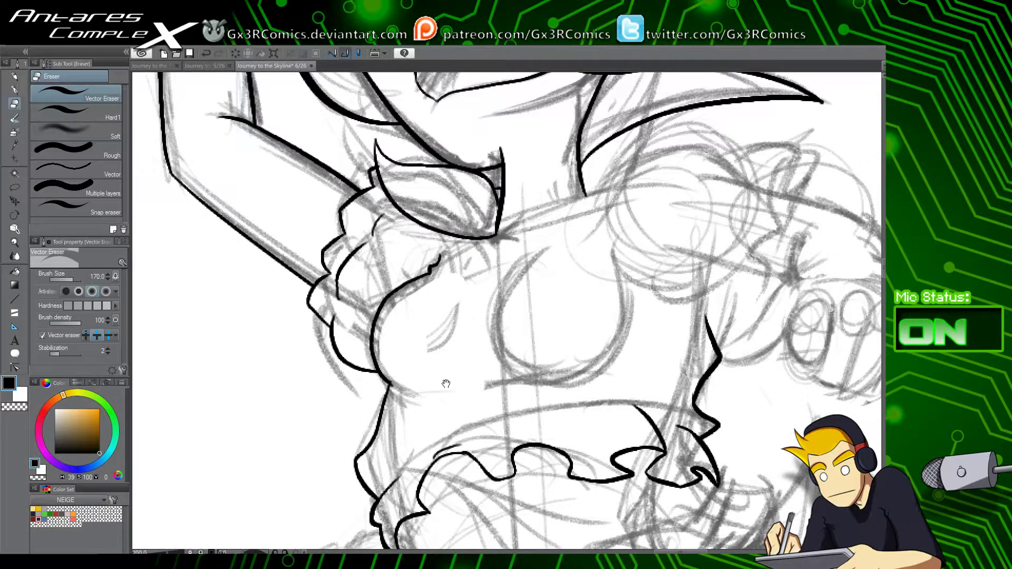
Step: Ink the neckline from the front collar across the neck base and the pointed second collar flap behind it
{"action": "mouse_move", "coordinate": [546, 328]}
{"action": "left_mouse_down"}
{"action": "mouse_move", "coordinate": [375, 384]}
{"action": "mouse_move", "coordinate": [434, 420]}
{"action": "left_mouse_up"}
{"action": "key", "text": "p"}
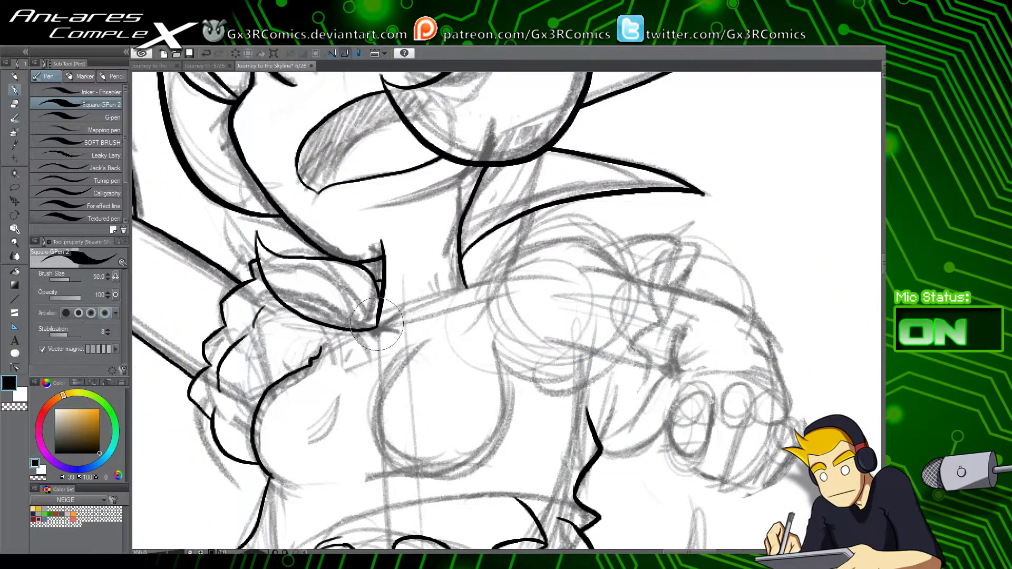
{"action": "mouse_move", "coordinate": [375, 344]}
{"action": "left_mouse_down"}
{"action": "mouse_move", "coordinate": [396, 310]}
{"action": "mouse_move", "coordinate": [433, 289]}
{"action": "mouse_move", "coordinate": [463, 290]}
{"action": "mouse_move", "coordinate": [447, 229]}
{"action": "mouse_move", "coordinate": [513, 167]}
{"action": "mouse_move", "coordinate": [520, 123]}
{"action": "mouse_move", "coordinate": [520, 137]}
{"action": "mouse_move", "coordinate": [512, 128]}
{"action": "mouse_move", "coordinate": [556, 202]}
{"action": "mouse_move", "coordinate": [521, 273]}
{"action": "mouse_move", "coordinate": [465, 288]}
{"action": "left_mouse_up"}
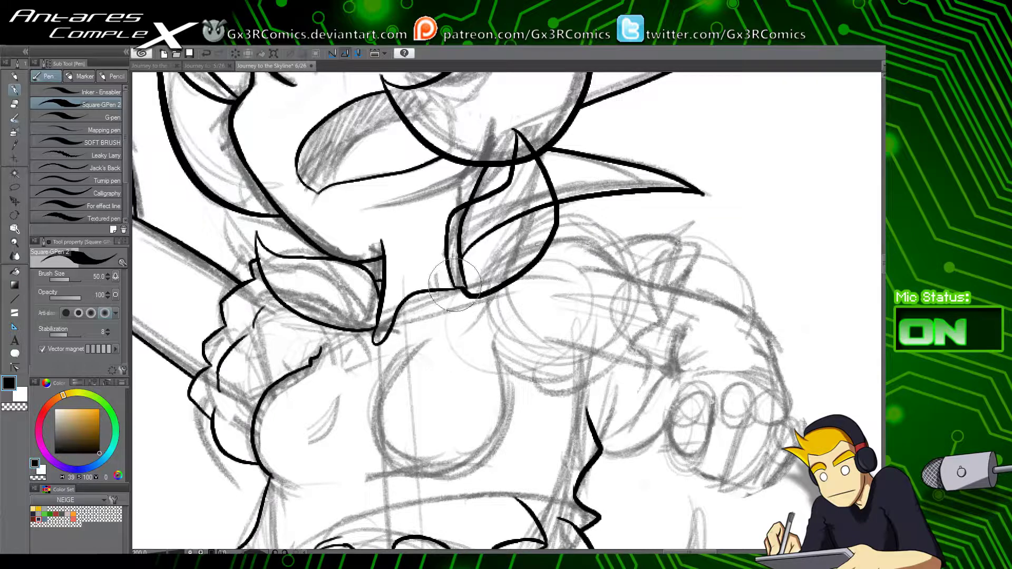
{"action": "key", "text": "e"}
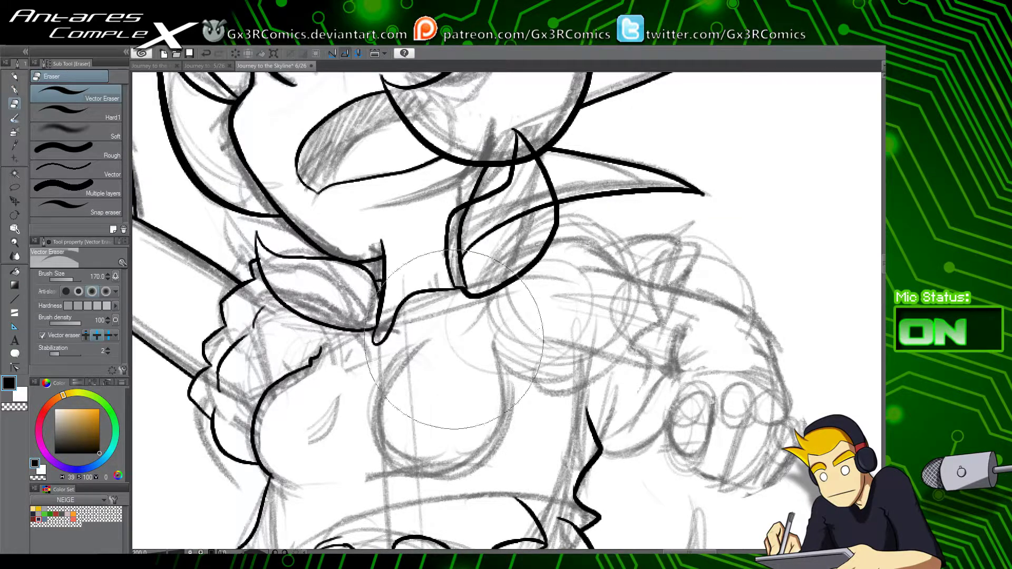
{"action": "left_click_drag", "start_coordinate": [425, 368], "coordinate": [471, 382]}
Step: Try deleting the inked lines inside a lasso selection around the wrench, raised arm and upper body
{"action": "scroll", "coordinate": [480, 387], "scroll_direction": "down", "scroll_amount": 2}
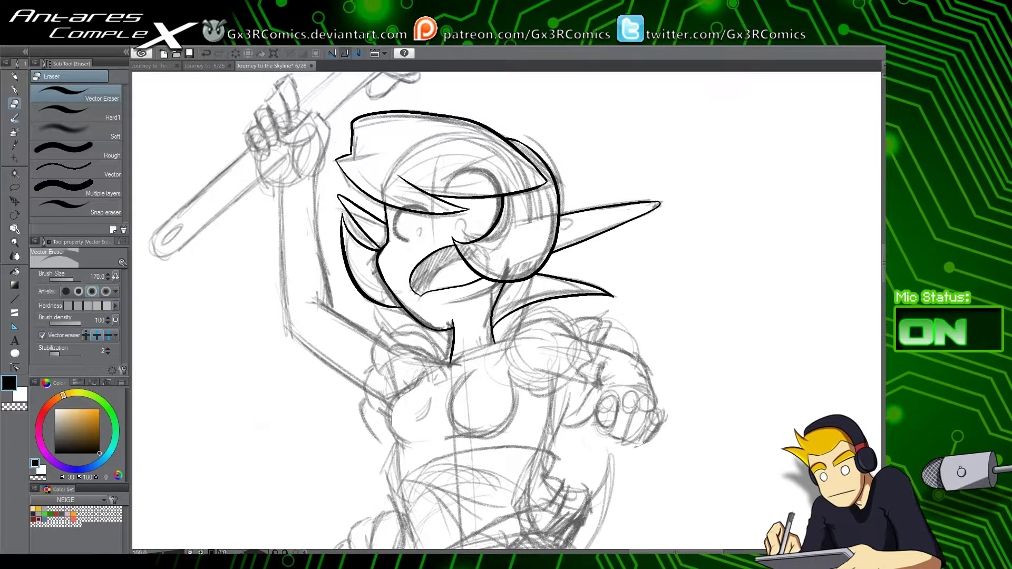
{"action": "scroll", "coordinate": [542, 332], "scroll_direction": "down", "scroll_amount": 1}
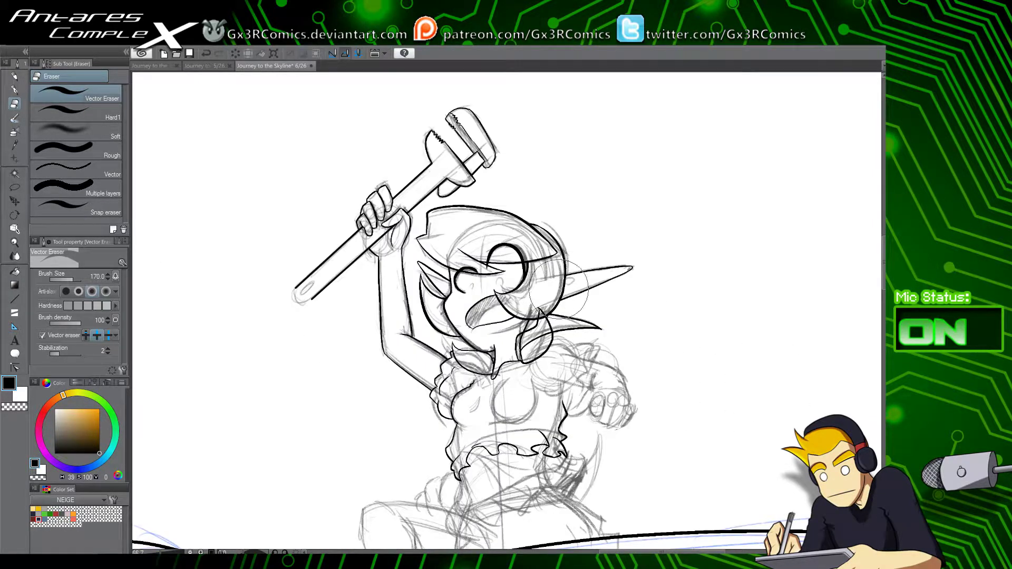
{"action": "key", "text": "m"}
{"action": "mouse_move", "coordinate": [548, 288]}
{"action": "left_mouse_down"}
{"action": "mouse_move", "coordinate": [471, 212]}
{"action": "mouse_move", "coordinate": [524, 113]}
{"action": "mouse_move", "coordinate": [353, 118]}
{"action": "mouse_move", "coordinate": [267, 411]}
{"action": "mouse_move", "coordinate": [373, 466]}
{"action": "mouse_move", "coordinate": [499, 478]}
{"action": "mouse_move", "coordinate": [658, 405]}
{"action": "mouse_move", "coordinate": [626, 312]}
{"action": "mouse_move", "coordinate": [572, 278]}
{"action": "left_mouse_up"}
{"action": "key", "text": "Delete"}
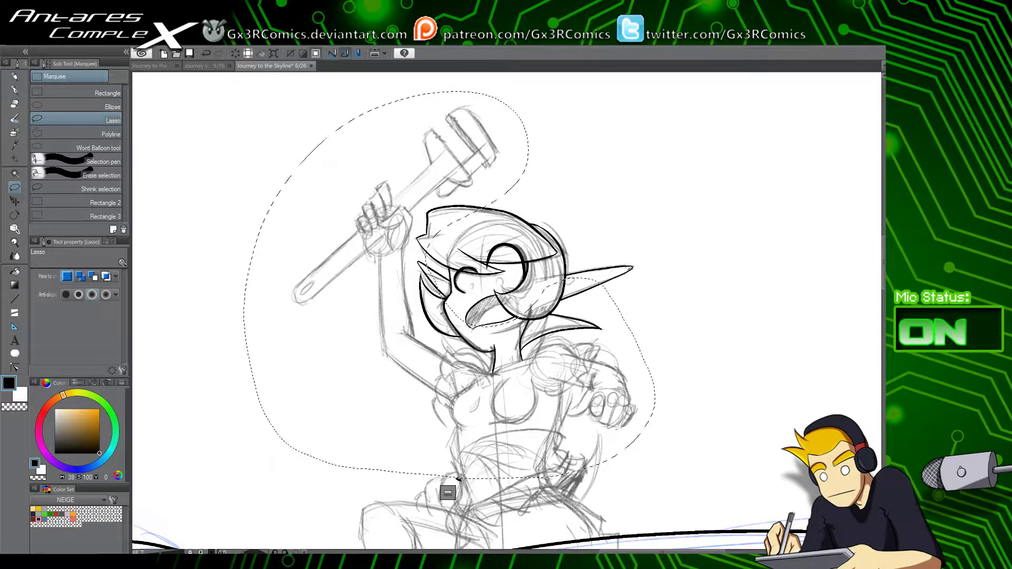
{"action": "key", "text": "ctrl+z"}
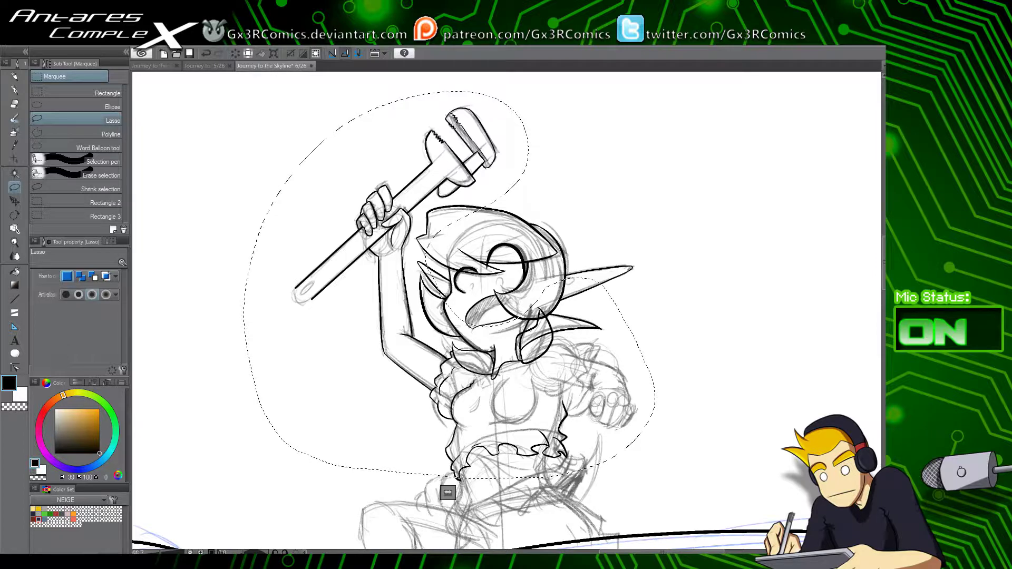
{"action": "key", "text": "ctrl+d"}
{"action": "key", "text": "p"}
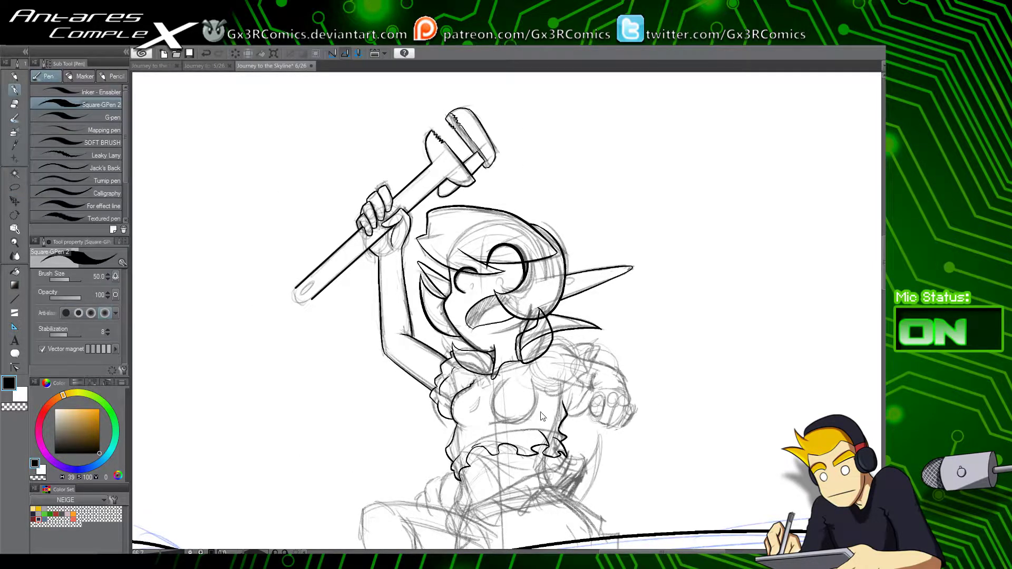
Step: Erase the neck and hair-spike lines that cross the inside of the second collar flap
{"action": "scroll", "coordinate": [552, 359], "scroll_direction": "up", "scroll_amount": 4}
{"action": "key", "text": "e"}
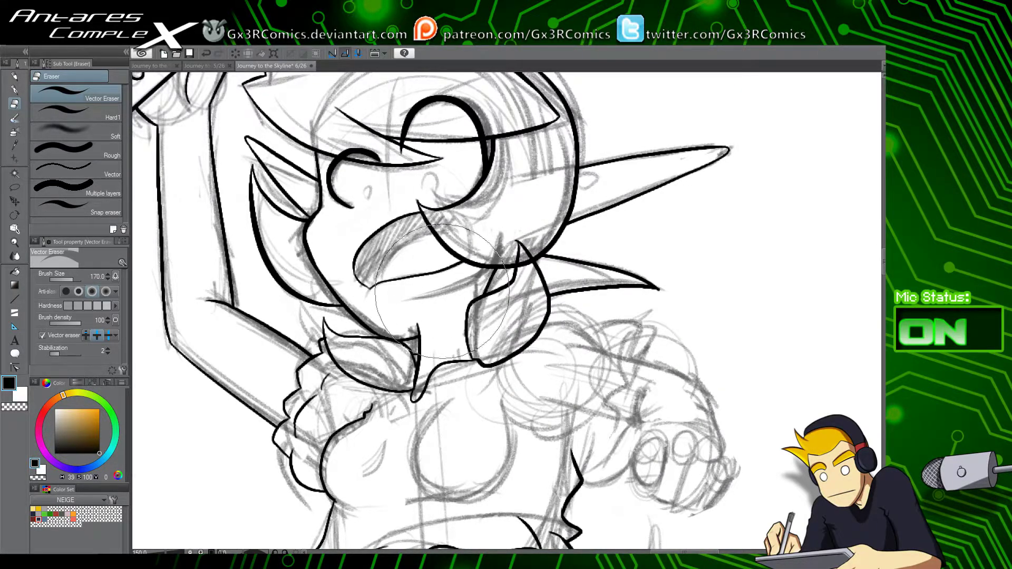
{"action": "key", "text": "p"}
Step: Ink the short curved jaw line beneath the open mouth, running toward the second collar flap
{"action": "key", "text": "ctrl+z"}
{"action": "left_click_drag", "start_coordinate": [417, 300], "coordinate": [487, 272]}
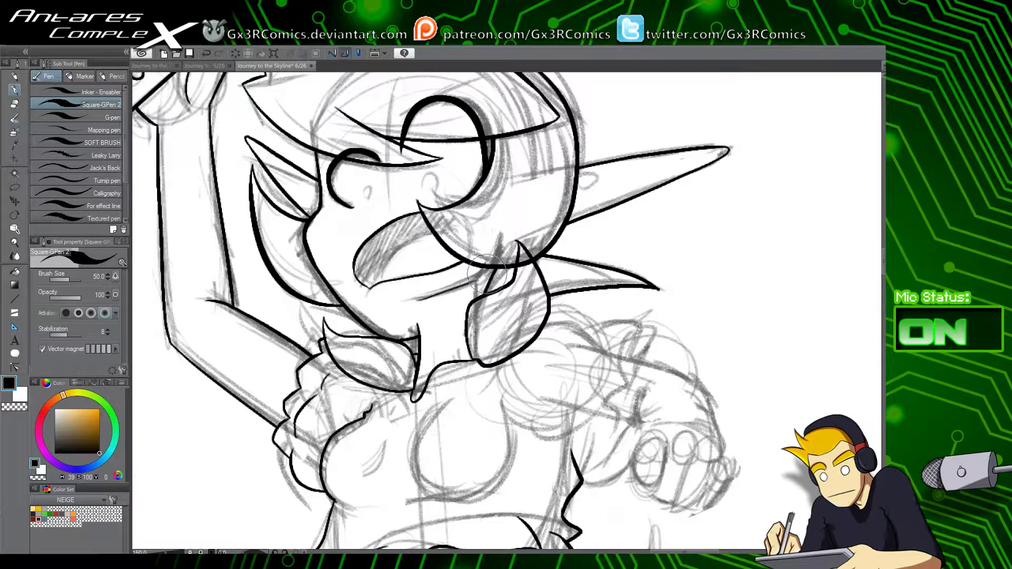
{"action": "key", "text": "ctrl+z"}
{"action": "left_click_drag", "start_coordinate": [417, 301], "coordinate": [477, 284]}
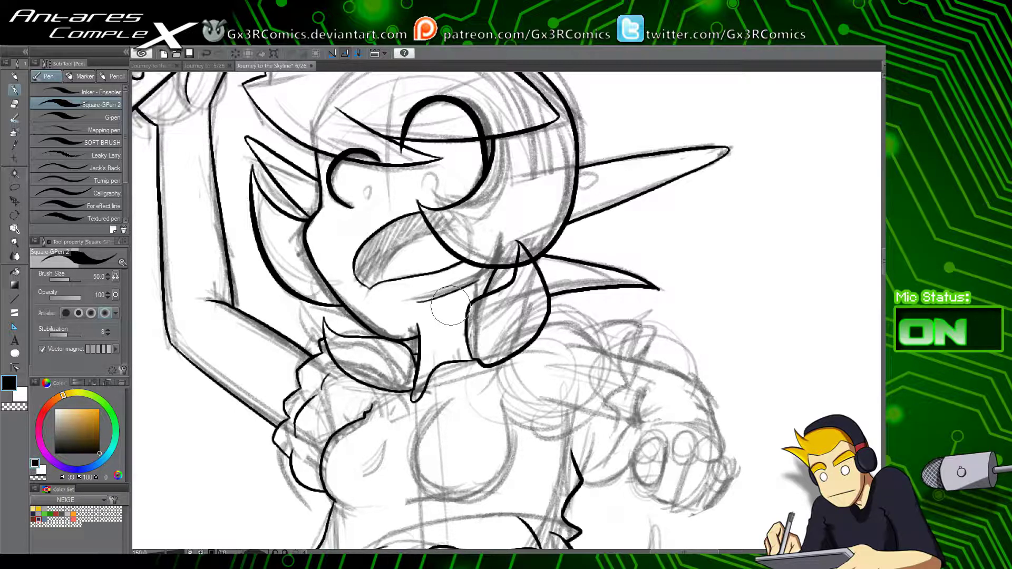
{"action": "key", "text": "ctrl+z"}
{"action": "scroll", "coordinate": [416, 177], "scroll_direction": "up", "scroll_amount": 1}
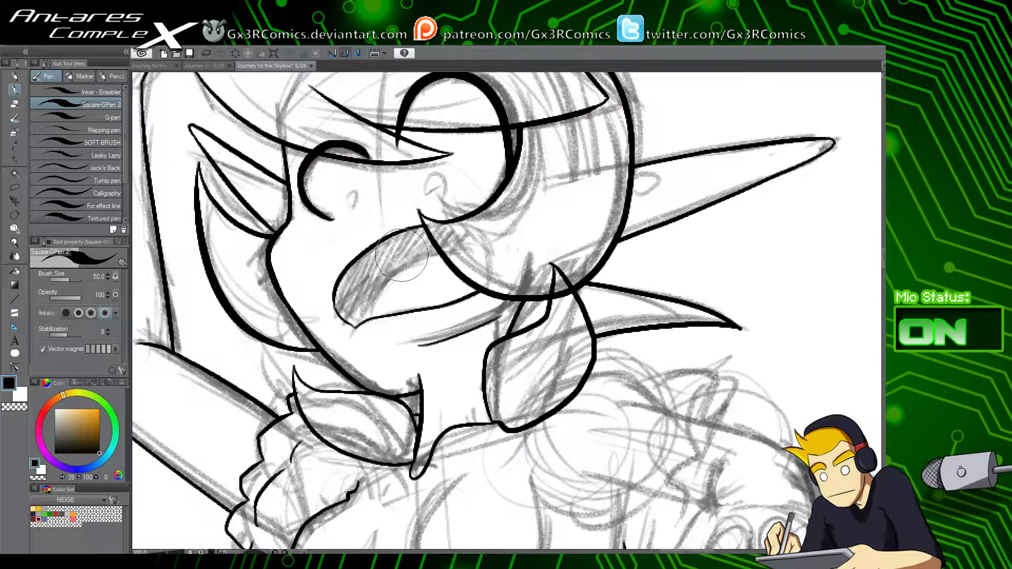
{"action": "key", "text": "ctrl+z"}
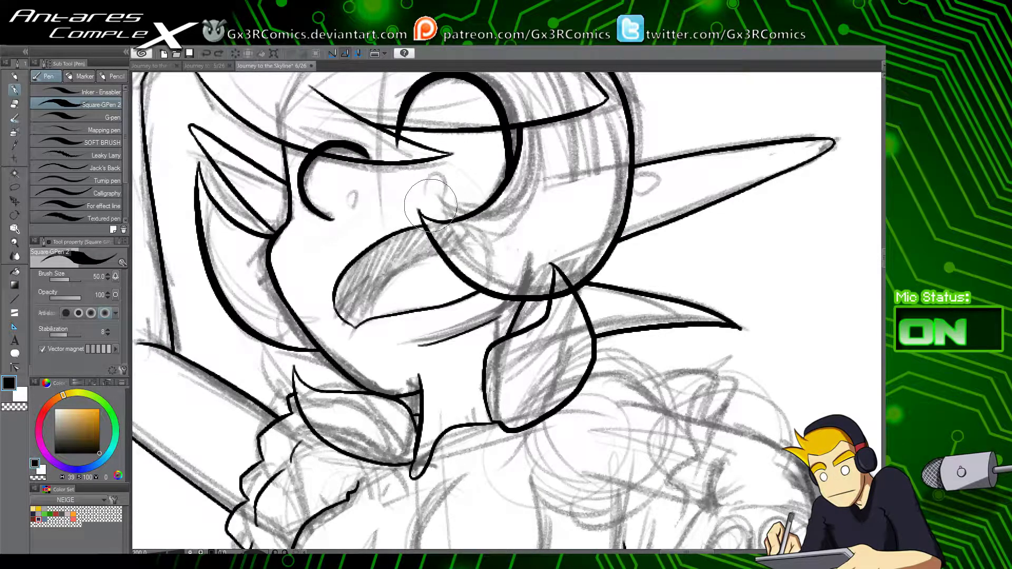
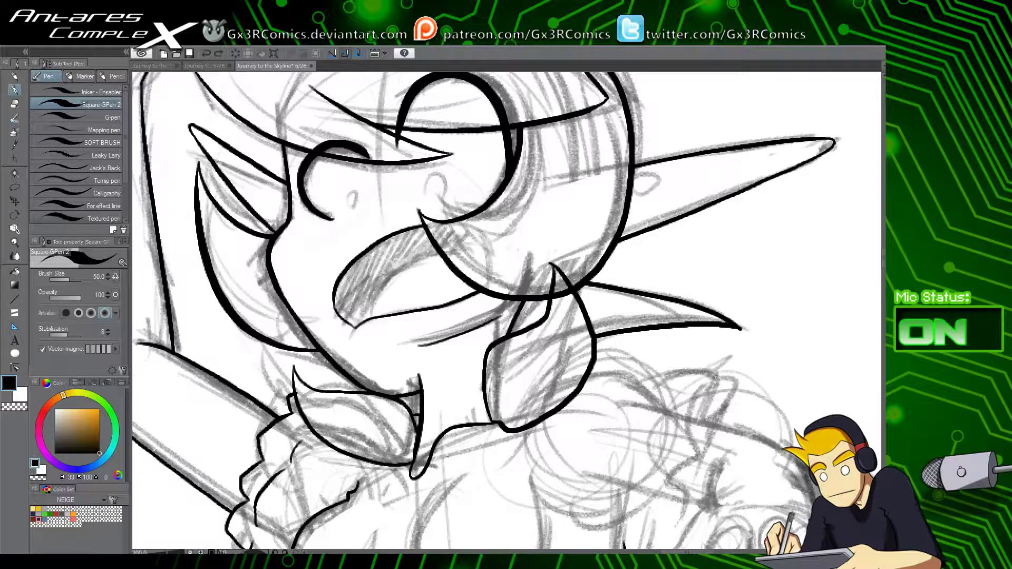
Step: Ink the inner curve of the open mouth above the lower lip and clean up its overlapping line
{"action": "key", "text": "e"}
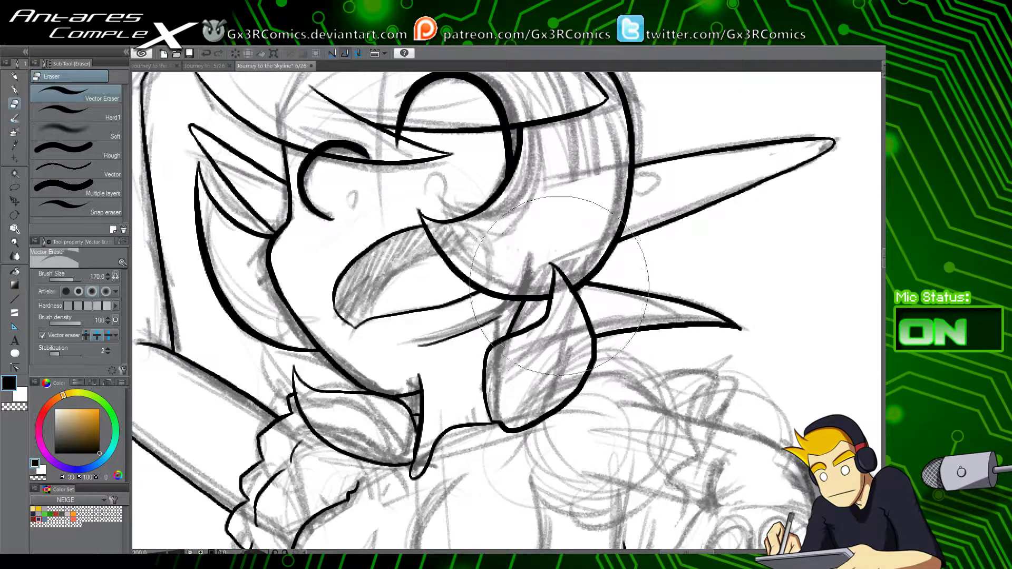
{"action": "left_click_drag", "start_coordinate": [453, 399], "coordinate": [544, 228]}
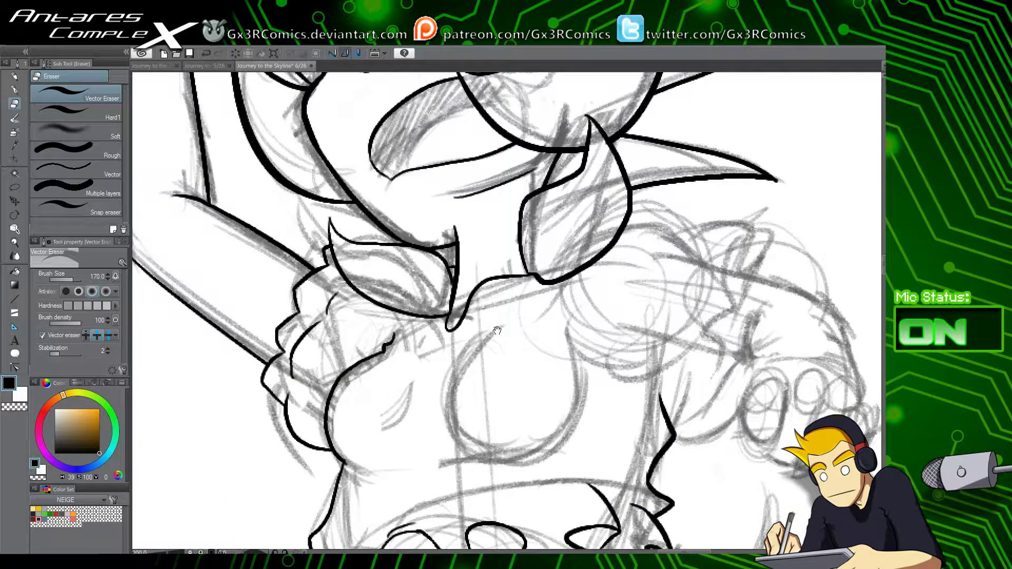
{"action": "left_click_drag", "start_coordinate": [497, 330], "coordinate": [469, 398]}
{"action": "left_click_drag", "start_coordinate": [449, 316], "coordinate": [424, 388]}
{"action": "key", "text": "p"}
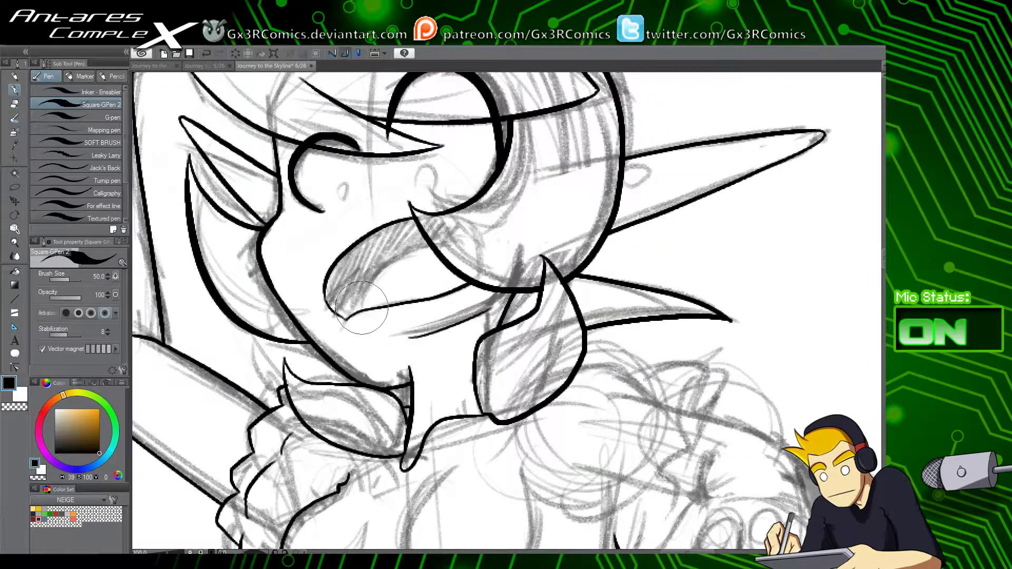
{"action": "key", "text": "e"}
{"action": "left_click_drag", "start_coordinate": [482, 360], "coordinate": [452, 346]}
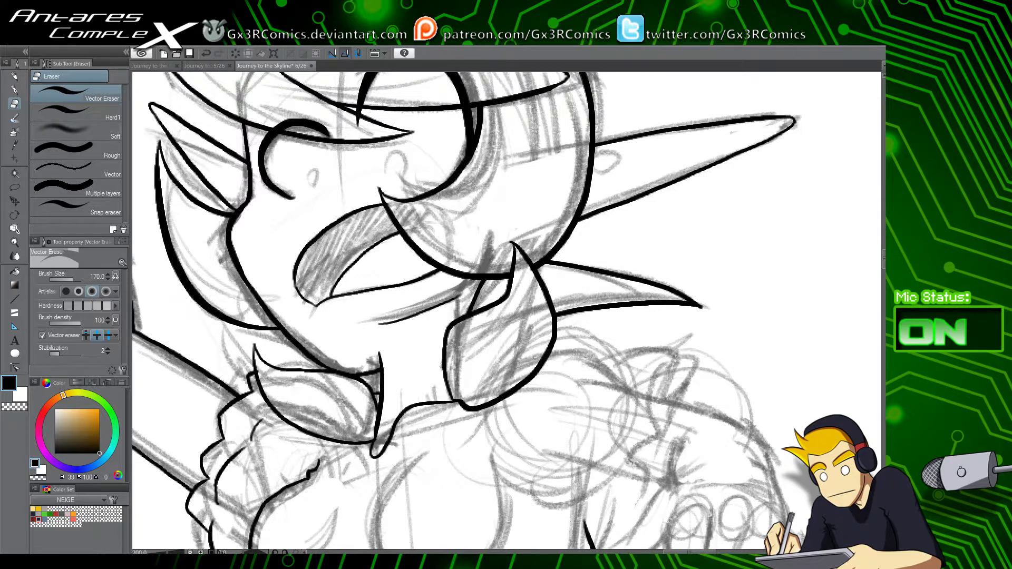
Step: Ink the two small pupils beneath the fringe and a short nose line beside the far eye
{"action": "key", "text": "p"}
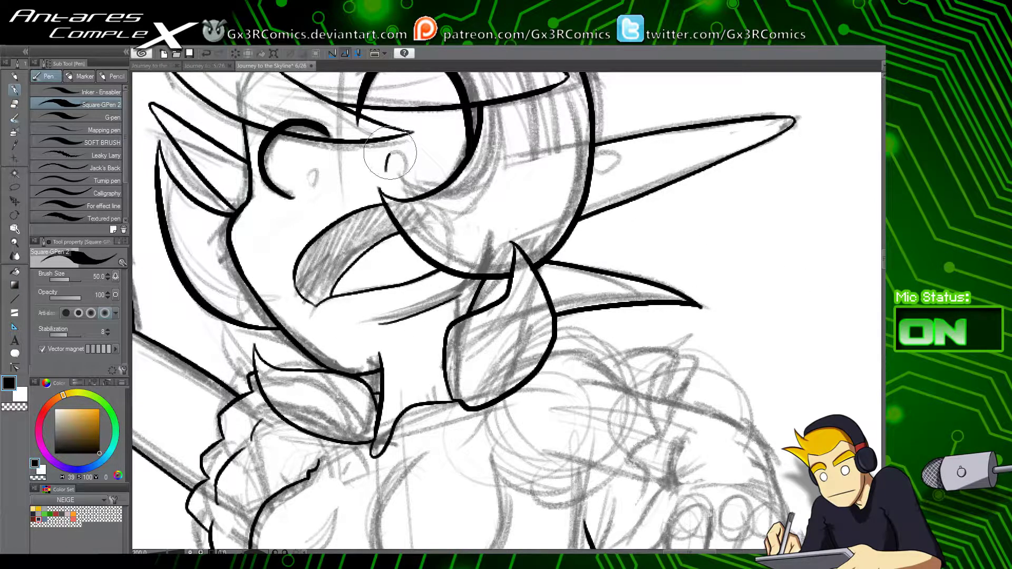
{"action": "mouse_move", "coordinate": [387, 170]}
{"action": "left_mouse_down"}
{"action": "mouse_move", "coordinate": [401, 151]}
{"action": "mouse_move", "coordinate": [387, 169]}
{"action": "left_mouse_up"}
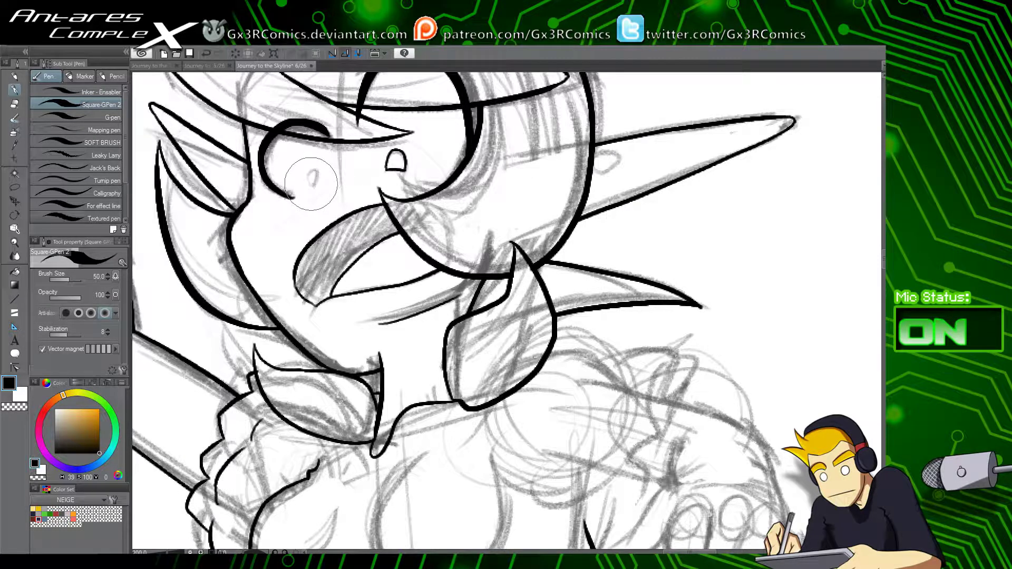
{"action": "mouse_move", "coordinate": [309, 184]}
{"action": "left_mouse_down"}
{"action": "mouse_move", "coordinate": [320, 183]}
{"action": "mouse_move", "coordinate": [258, 224]}
{"action": "left_mouse_up"}
{"action": "key", "text": "ctrl+z"}
{"action": "left_click_drag", "start_coordinate": [302, 194], "coordinate": [273, 214]}
Step: Ink the line under the bust and its rounded curve up the side nearest the bent arm
{"action": "left_click_drag", "start_coordinate": [555, 336], "coordinate": [525, 284]}
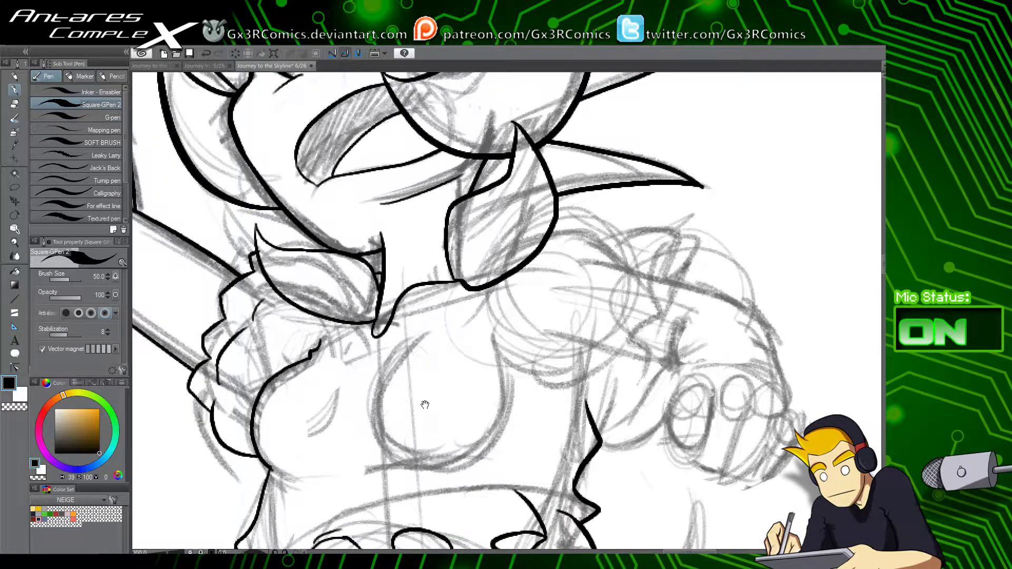
{"action": "left_click_drag", "start_coordinate": [425, 405], "coordinate": [406, 318]}
{"action": "left_click_drag", "start_coordinate": [304, 379], "coordinate": [375, 378]}
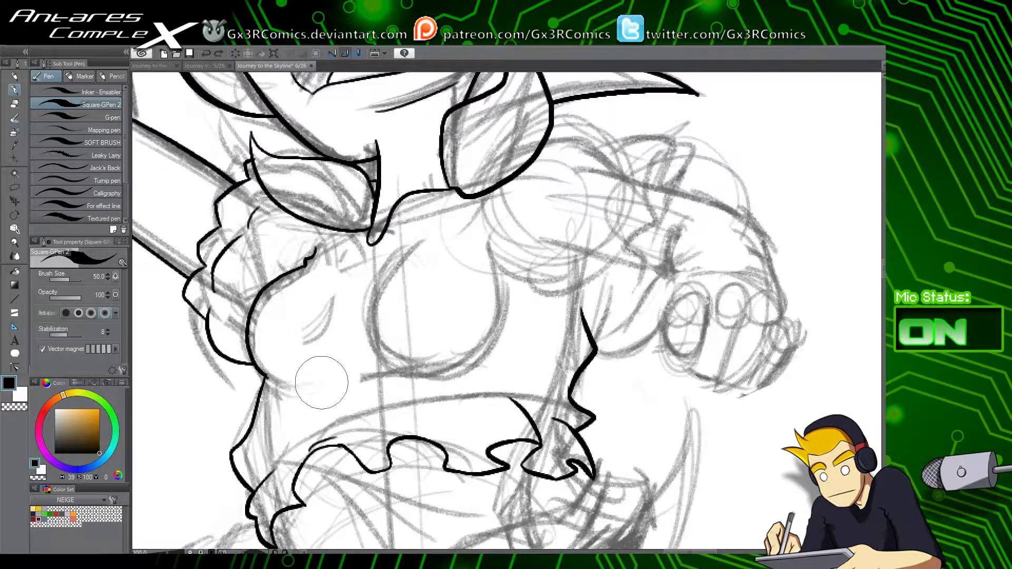
{"action": "mouse_move", "coordinate": [314, 383]}
{"action": "left_mouse_down"}
{"action": "mouse_move", "coordinate": [369, 377]}
{"action": "mouse_move", "coordinate": [426, 392]}
{"action": "mouse_move", "coordinate": [320, 373]}
{"action": "mouse_move", "coordinate": [445, 396]}
{"action": "mouse_move", "coordinate": [504, 272]}
{"action": "left_mouse_up"}
{"action": "key", "text": "ctrl+z"}
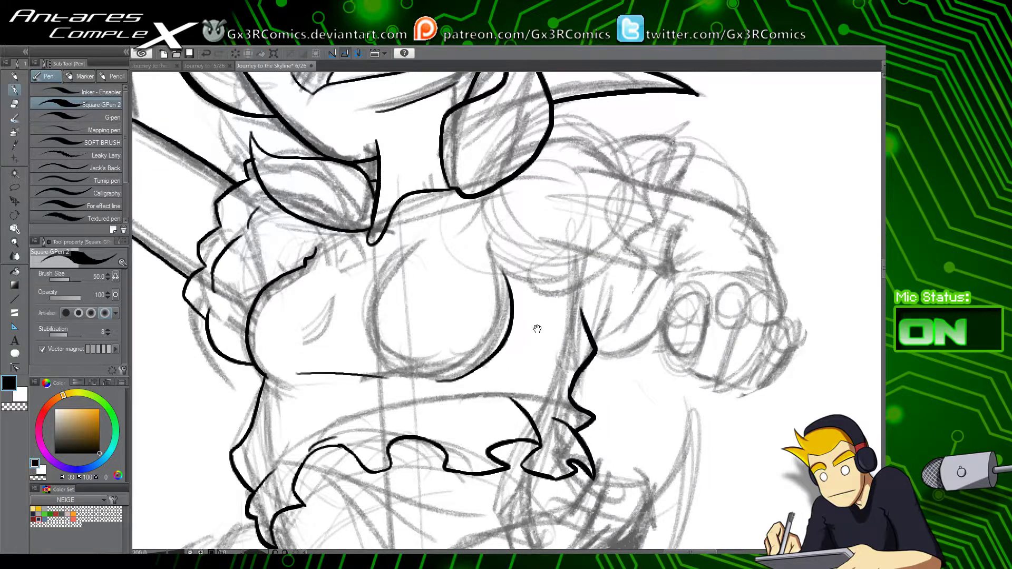
{"action": "left_click_drag", "start_coordinate": [537, 329], "coordinate": [439, 442]}
{"action": "mouse_move", "coordinate": [457, 237]}
{"action": "left_mouse_down"}
{"action": "mouse_move", "coordinate": [483, 229]}
{"action": "mouse_move", "coordinate": [529, 265]}
{"action": "mouse_move", "coordinate": [518, 253]}
{"action": "mouse_move", "coordinate": [564, 279]}
{"action": "left_mouse_up"}
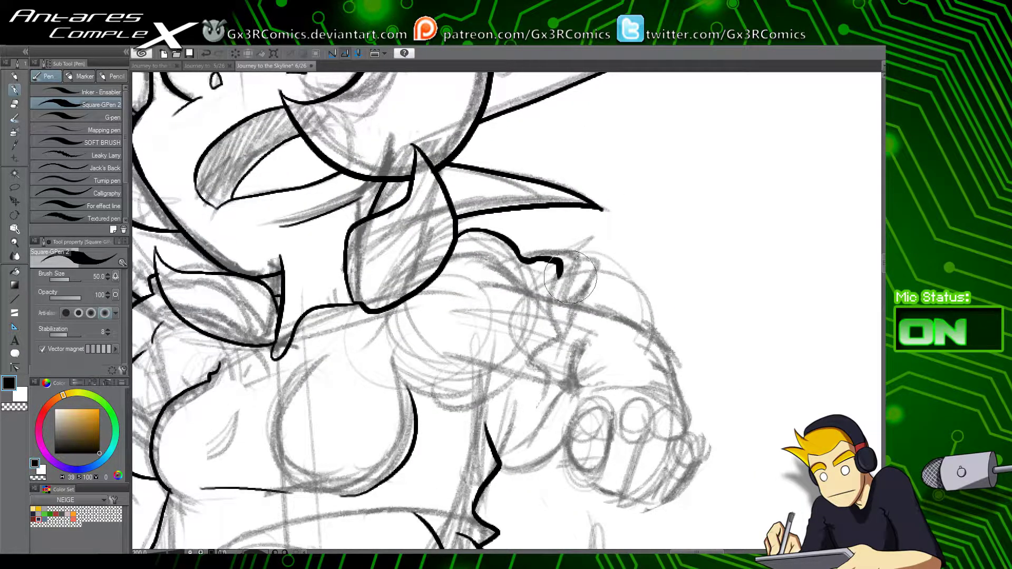
{"action": "key", "text": "ctrl+z"}
{"action": "key", "text": "ctrl+z"}
{"action": "key", "text": "ctrl+z"}
Step: Ink the lowered arm's puffed sleeve top, its ruffled cuff and the fold line running into the cuff's lower point
{"action": "mouse_move", "coordinate": [457, 225]}
{"action": "left_mouse_down"}
{"action": "mouse_move", "coordinate": [519, 230]}
{"action": "mouse_move", "coordinate": [527, 251]}
{"action": "mouse_move", "coordinate": [547, 243]}
{"action": "mouse_move", "coordinate": [567, 261]}
{"action": "mouse_move", "coordinate": [552, 251]}
{"action": "mouse_move", "coordinate": [543, 279]}
{"action": "mouse_move", "coordinate": [568, 258]}
{"action": "mouse_move", "coordinate": [577, 283]}
{"action": "left_mouse_up"}
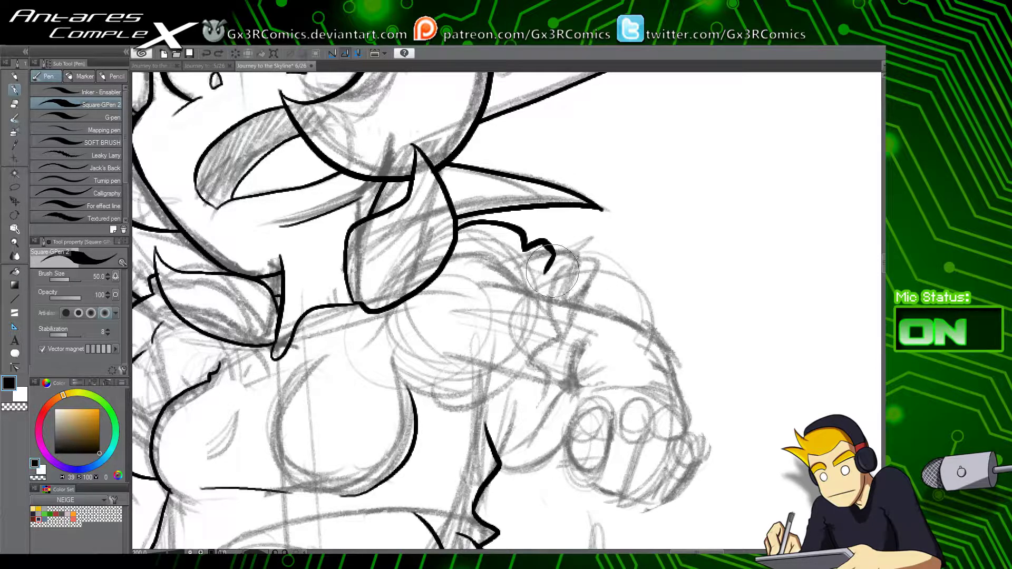
{"action": "mouse_move", "coordinate": [546, 271]}
{"action": "left_mouse_down"}
{"action": "mouse_move", "coordinate": [568, 261]}
{"action": "mouse_move", "coordinate": [579, 289]}
{"action": "mouse_move", "coordinate": [605, 278]}
{"action": "mouse_move", "coordinate": [595, 308]}
{"action": "mouse_move", "coordinate": [606, 276]}
{"action": "mouse_move", "coordinate": [533, 333]}
{"action": "mouse_move", "coordinate": [541, 340]}
{"action": "mouse_move", "coordinate": [512, 374]}
{"action": "mouse_move", "coordinate": [552, 388]}
{"action": "mouse_move", "coordinate": [511, 389]}
{"action": "mouse_move", "coordinate": [472, 362]}
{"action": "left_mouse_up"}
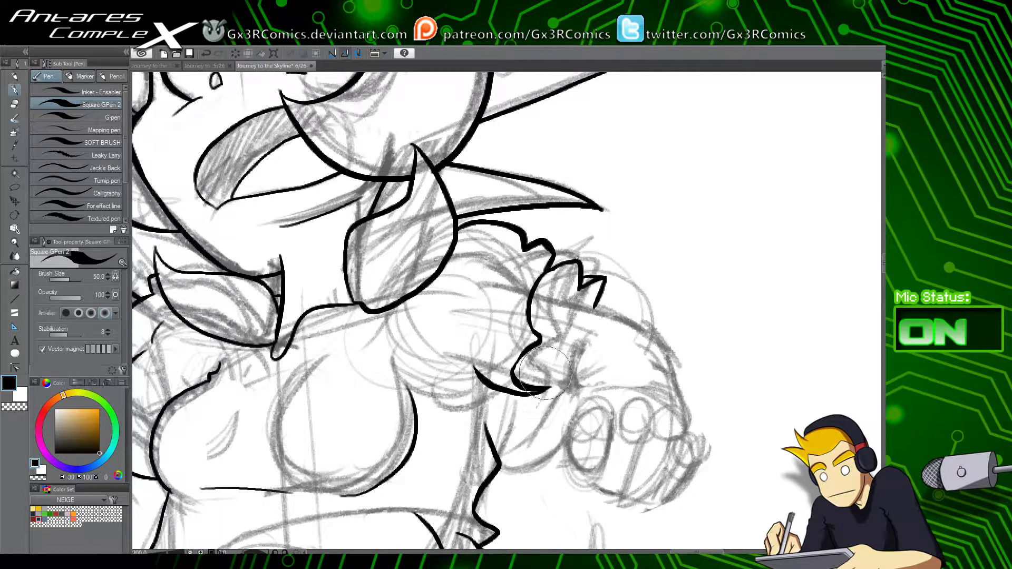
{"action": "key", "text": "ctrl+z"}
{"action": "left_click_drag", "start_coordinate": [547, 389], "coordinate": [478, 365]}
{"action": "key", "text": "ctrl+z"}
{"action": "left_click_drag", "start_coordinate": [550, 389], "coordinate": [481, 366]}
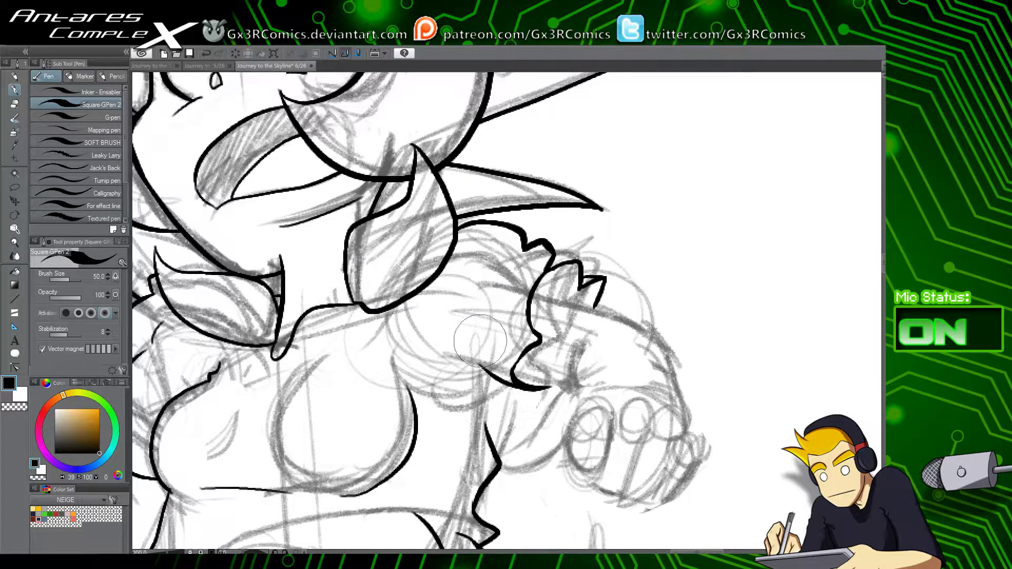
Step: Ink the cuff's lower ruffle lobe and the scalloped underside of the puffed sleeve back toward the armpit
{"action": "mouse_move", "coordinate": [529, 390]}
{"action": "left_mouse_down"}
{"action": "mouse_move", "coordinate": [538, 423]}
{"action": "mouse_move", "coordinate": [558, 395]}
{"action": "left_mouse_up"}
{"action": "left_click_drag", "start_coordinate": [526, 424], "coordinate": [486, 369]}
{"action": "key", "text": "ctrl+z"}
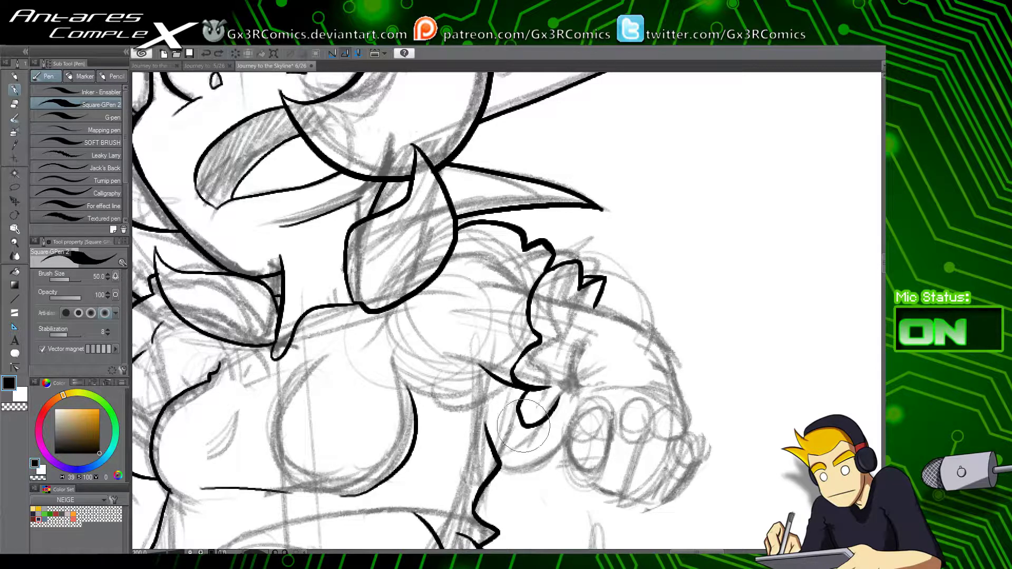
{"action": "left_click_drag", "start_coordinate": [522, 424], "coordinate": [416, 357]}
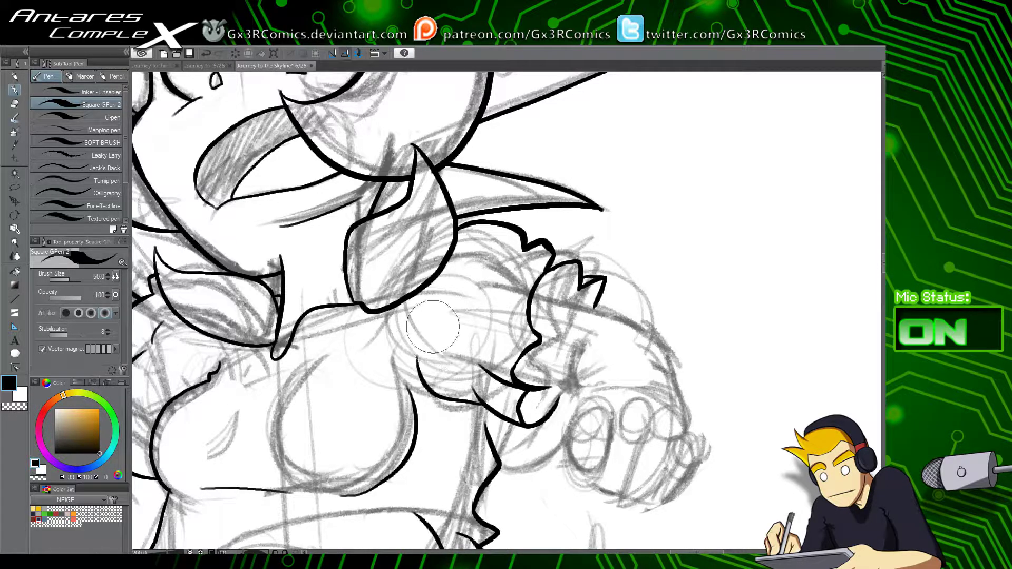
{"action": "key", "text": "ctrl+z"}
{"action": "left_click_drag", "start_coordinate": [483, 412], "coordinate": [422, 370]}
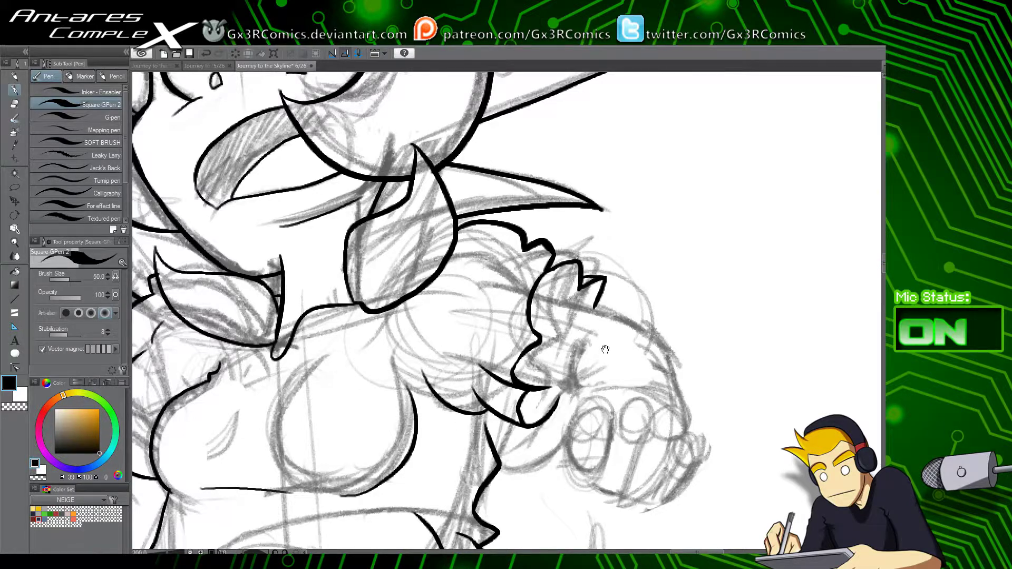
Step: Join the sleeve's upper scallops to the cuff ruffle and clean up the overlapping line ends
{"action": "left_click_drag", "start_coordinate": [605, 350], "coordinate": [545, 401]}
{"action": "left_click_drag", "start_coordinate": [498, 308], "coordinate": [521, 312]}
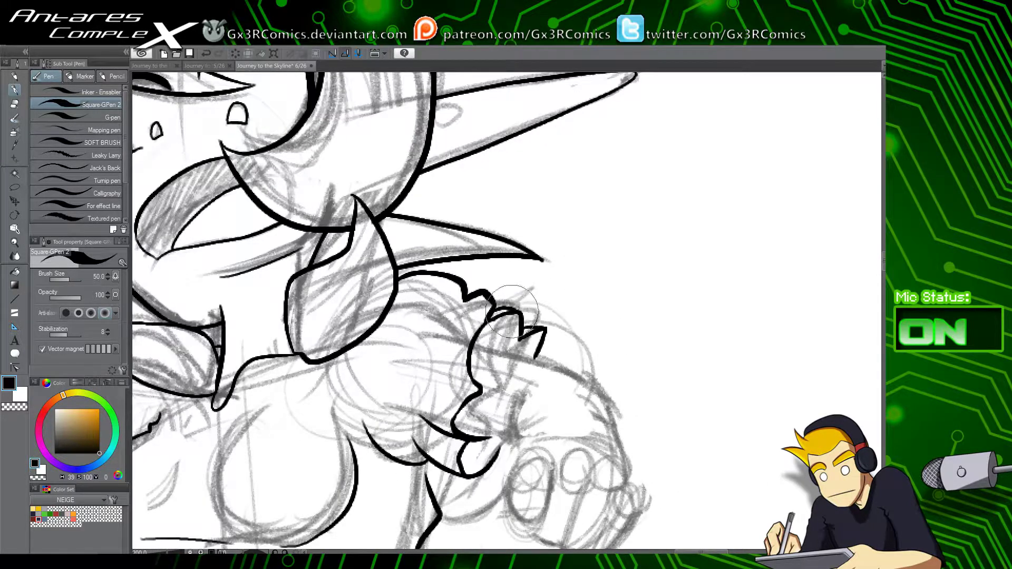
{"action": "key", "text": "e"}
{"action": "key", "text": "p"}
Step: Ink the forearm's outer contour from the cuff around the fist, including the lower knuckle edge and finger divisions
{"action": "mouse_move", "coordinate": [612, 428]}
{"action": "left_mouse_down"}
{"action": "mouse_move", "coordinate": [562, 279]}
{"action": "mouse_move", "coordinate": [567, 293]}
{"action": "mouse_move", "coordinate": [563, 243]}
{"action": "mouse_move", "coordinate": [558, 290]}
{"action": "left_mouse_up"}
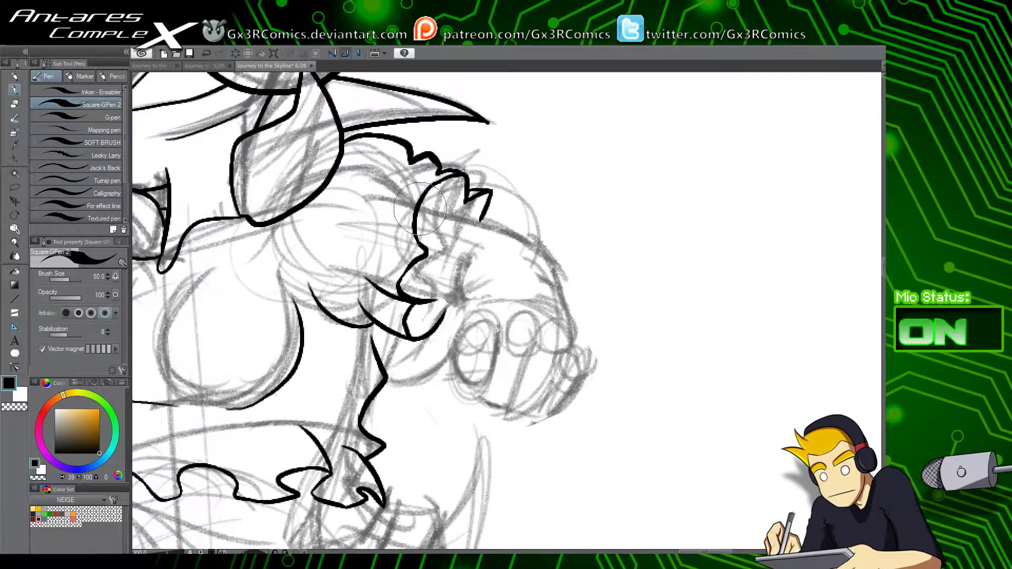
{"action": "mouse_move", "coordinate": [421, 209]}
{"action": "left_mouse_down"}
{"action": "mouse_move", "coordinate": [531, 242]}
{"action": "mouse_move", "coordinate": [555, 278]}
{"action": "mouse_move", "coordinate": [580, 390]}
{"action": "mouse_move", "coordinate": [550, 403]}
{"action": "mouse_move", "coordinate": [552, 419]}
{"action": "mouse_move", "coordinate": [584, 375]}
{"action": "mouse_move", "coordinate": [530, 414]}
{"action": "mouse_move", "coordinate": [508, 404]}
{"action": "left_mouse_up"}
{"action": "key", "text": "ctrl+z"}
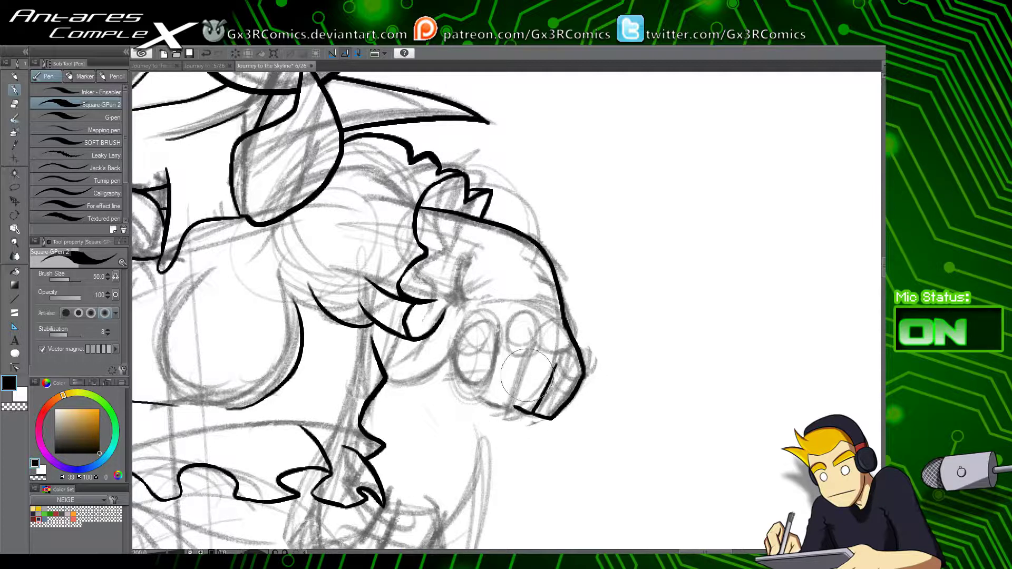
{"action": "mouse_move", "coordinate": [528, 356]}
{"action": "left_mouse_down"}
{"action": "mouse_move", "coordinate": [508, 404]}
{"action": "mouse_move", "coordinate": [485, 395]}
{"action": "mouse_move", "coordinate": [489, 380]}
{"action": "left_mouse_up"}
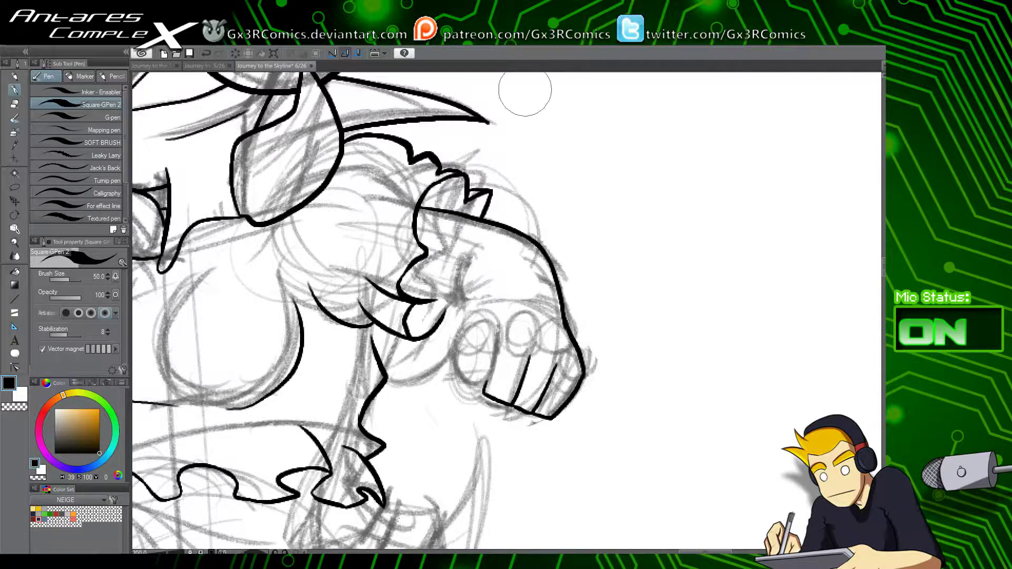
Step: Ink the forearm's lower edge from inside the cuff to the wrist and the curved wrist crease across it
{"action": "left_click_drag", "start_coordinate": [448, 230], "coordinate": [496, 229]}
{"action": "scroll", "coordinate": [509, 297], "scroll_direction": "up", "scroll_amount": 2}
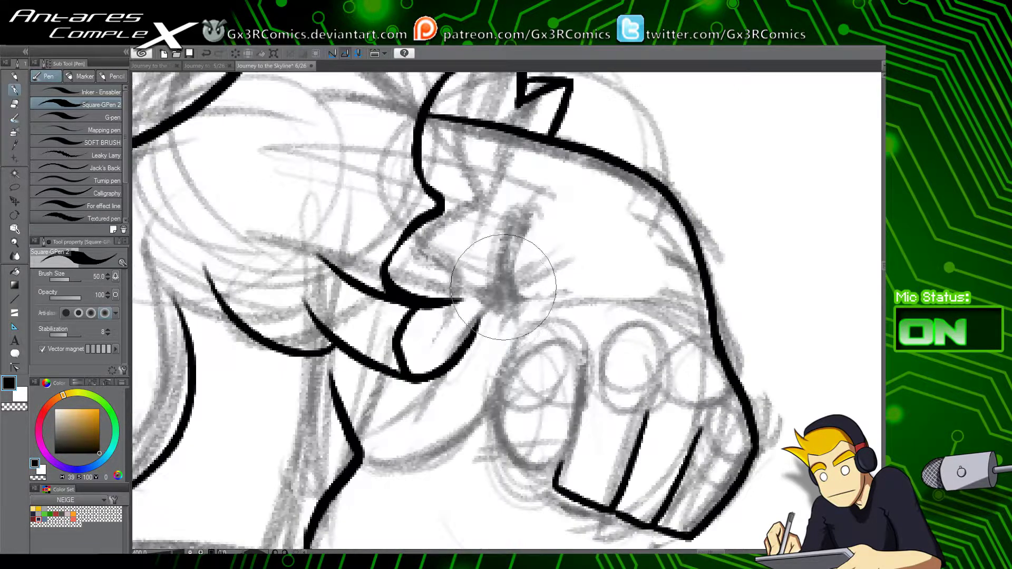
{"action": "left_click_drag", "start_coordinate": [389, 270], "coordinate": [541, 299]}
{"action": "key", "text": "ctrl+z"}
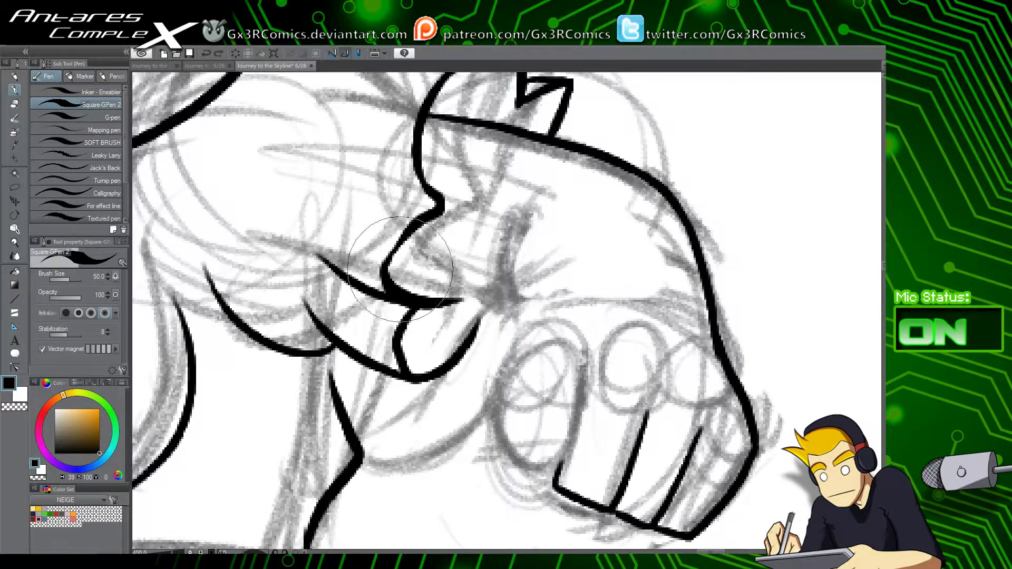
{"action": "left_click_drag", "start_coordinate": [389, 265], "coordinate": [543, 296]}
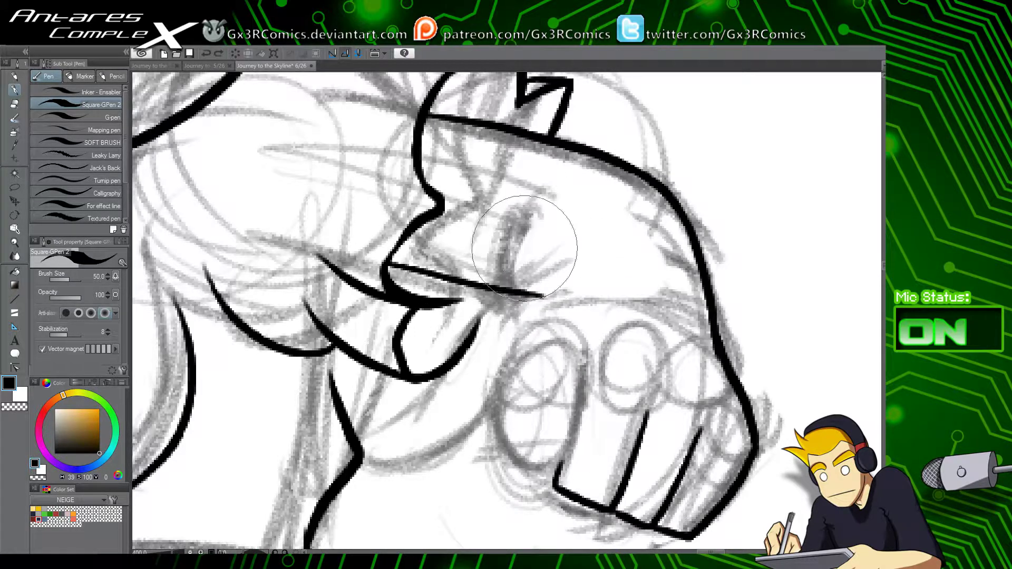
{"action": "mouse_move", "coordinate": [528, 224]}
{"action": "left_mouse_down"}
{"action": "mouse_move", "coordinate": [507, 288]}
{"action": "mouse_move", "coordinate": [517, 342]}
{"action": "left_mouse_up"}
Step: Ink the thumb extending from the wrist, with a rounded tip and an underside running back to the fist
{"action": "left_click_drag", "start_coordinate": [578, 359], "coordinate": [563, 266]}
{"action": "left_click_drag", "start_coordinate": [548, 323], "coordinate": [499, 365]}
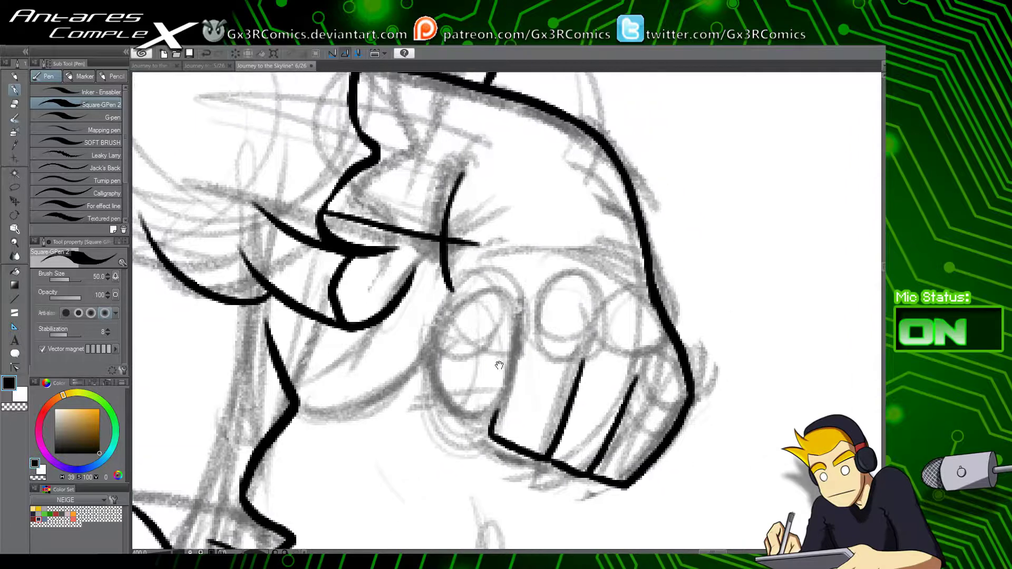
{"action": "mouse_move", "coordinate": [489, 241]}
{"action": "left_mouse_down"}
{"action": "mouse_move", "coordinate": [401, 312]}
{"action": "mouse_move", "coordinate": [330, 396]}
{"action": "mouse_move", "coordinate": [435, 363]}
{"action": "left_mouse_up"}
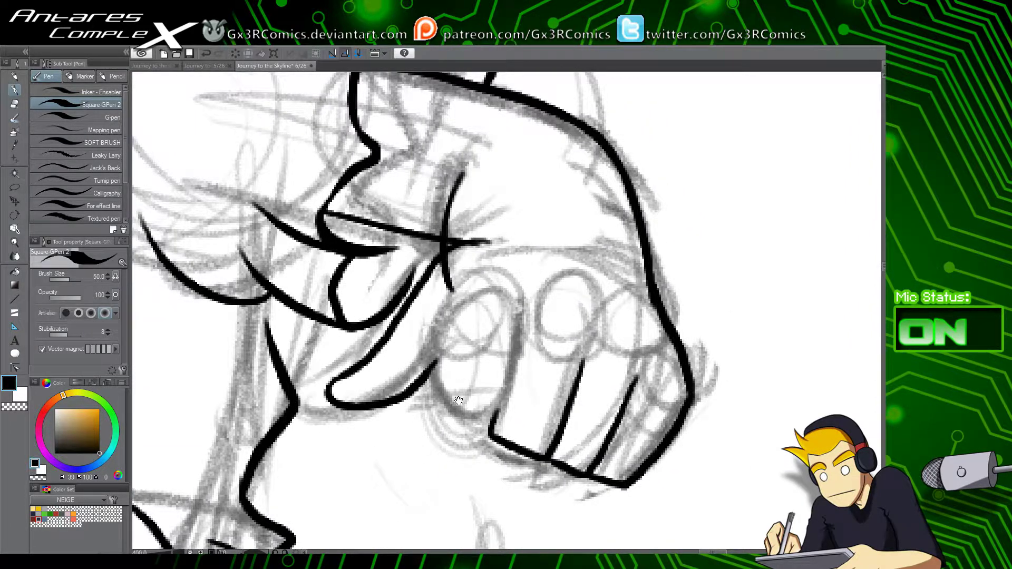
{"action": "left_click_drag", "start_coordinate": [459, 401], "coordinate": [437, 334]}
{"action": "key", "text": "ctrl+z"}
{"action": "mouse_move", "coordinate": [319, 312]}
{"action": "left_mouse_down"}
{"action": "mouse_move", "coordinate": [330, 335]}
{"action": "mouse_move", "coordinate": [405, 312]}
{"action": "left_mouse_up"}
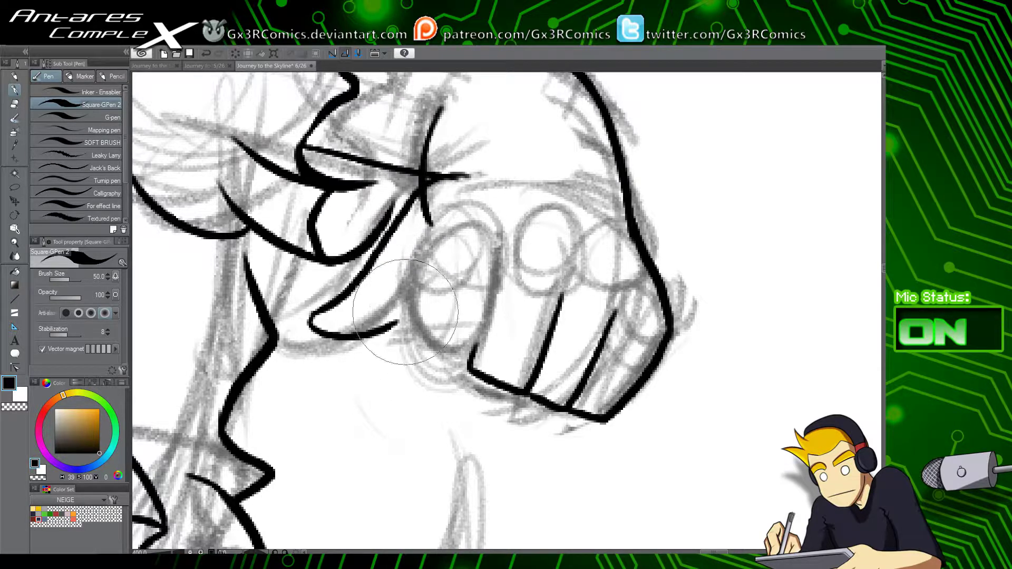
{"action": "key", "text": "ctrl+z"}
{"action": "mouse_move", "coordinate": [319, 312]}
{"action": "left_mouse_down"}
{"action": "mouse_move", "coordinate": [313, 333]}
{"action": "mouse_move", "coordinate": [405, 297]}
{"action": "left_mouse_up"}
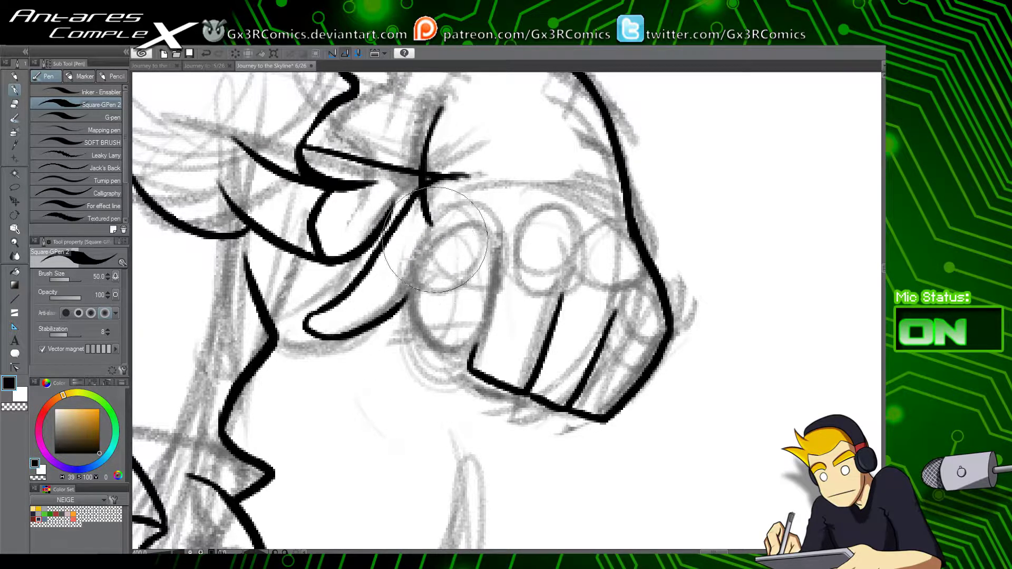
Step: Ink the curled index finger of the fist as a rounded loop beside the thumb
{"action": "mouse_move", "coordinate": [425, 242]}
{"action": "left_mouse_down"}
{"action": "mouse_move", "coordinate": [412, 280]}
{"action": "mouse_move", "coordinate": [444, 345]}
{"action": "mouse_move", "coordinate": [430, 343]}
{"action": "mouse_move", "coordinate": [415, 328]}
{"action": "mouse_move", "coordinate": [451, 352]}
{"action": "mouse_move", "coordinate": [488, 330]}
{"action": "left_mouse_up"}
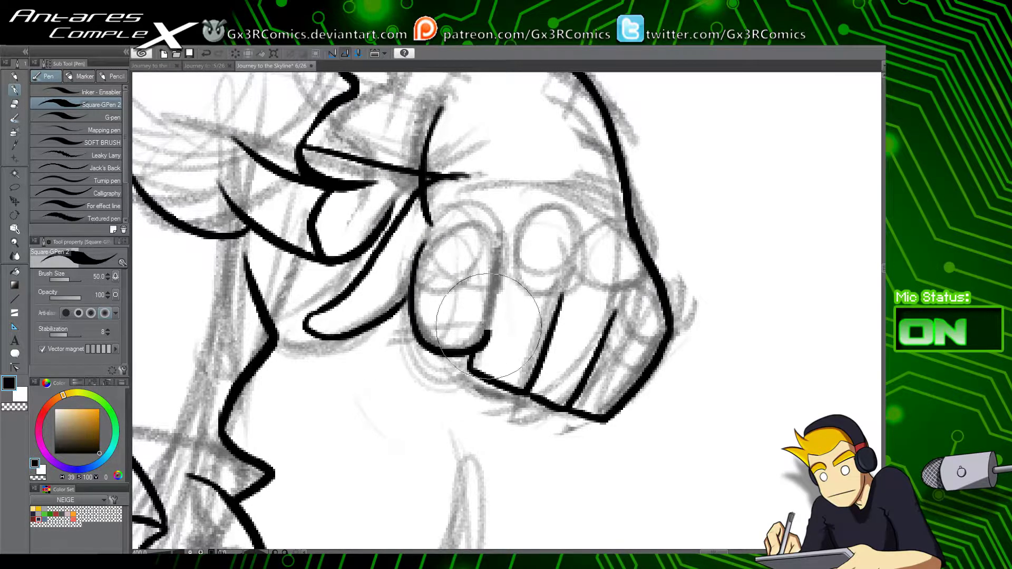
{"action": "key", "text": "ctrl+z"}
{"action": "mouse_move", "coordinate": [420, 336]}
{"action": "left_mouse_down"}
{"action": "mouse_move", "coordinate": [472, 351]}
{"action": "mouse_move", "coordinate": [501, 334]}
{"action": "mouse_move", "coordinate": [495, 248]}
{"action": "left_mouse_up"}
Step: Erase the wrist crease below the thumb line and extend its upper end over the hand
{"action": "key", "text": "e"}
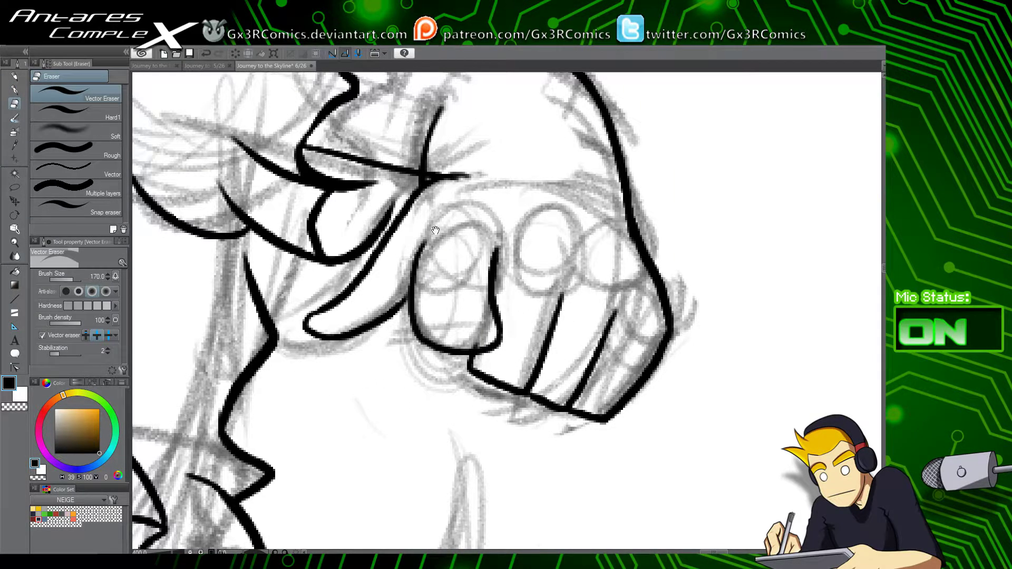
{"action": "left_click_drag", "start_coordinate": [435, 231], "coordinate": [489, 381]}
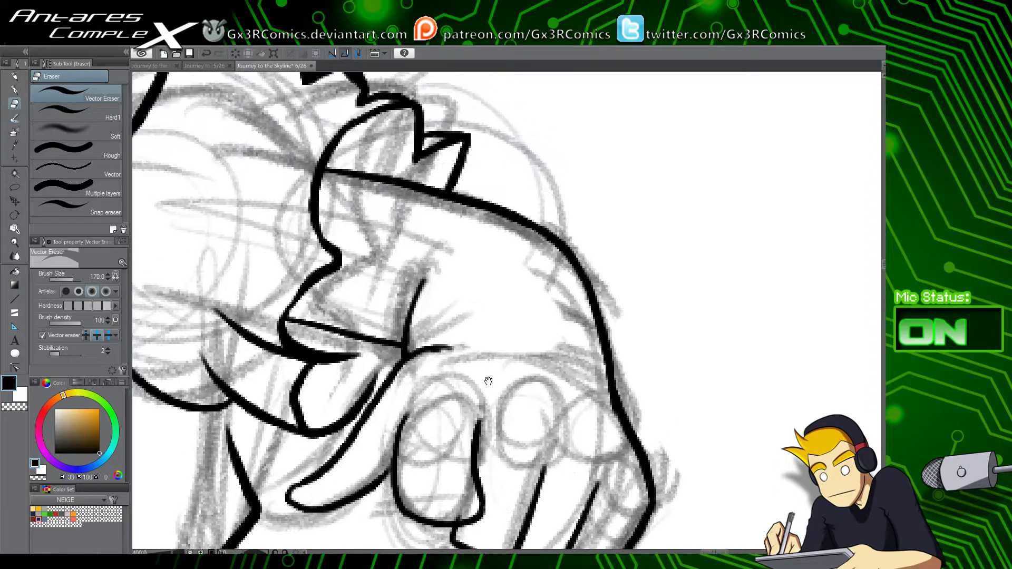
{"action": "key", "text": "p"}
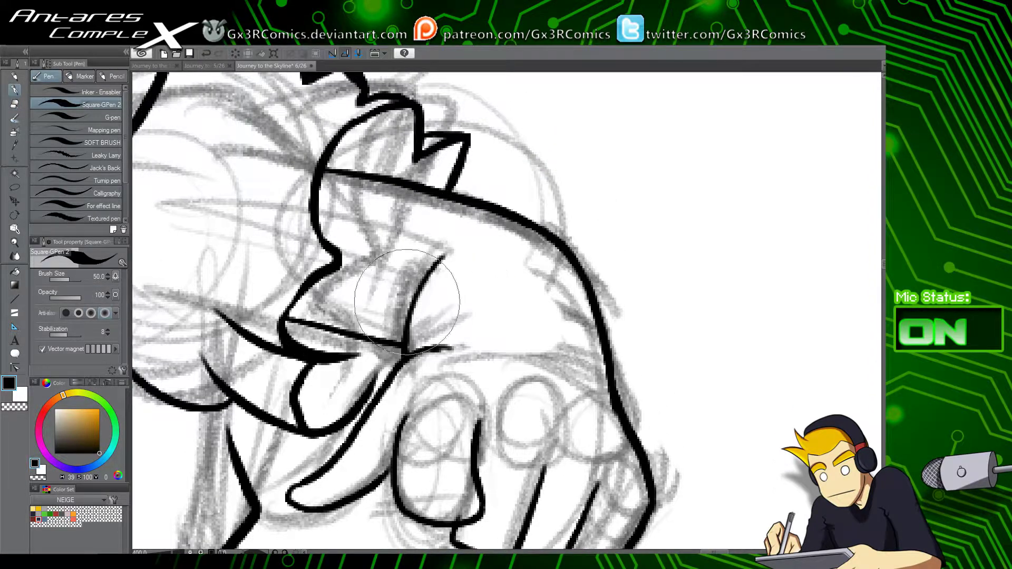
Step: Erase the upper torso side line beneath the bent arm and re-ink it as a smooth curve from the sleeve
{"action": "scroll", "coordinate": [407, 302], "scroll_direction": "down", "scroll_amount": 3}
{"action": "left_click_drag", "start_coordinate": [412, 432], "coordinate": [520, 372]}
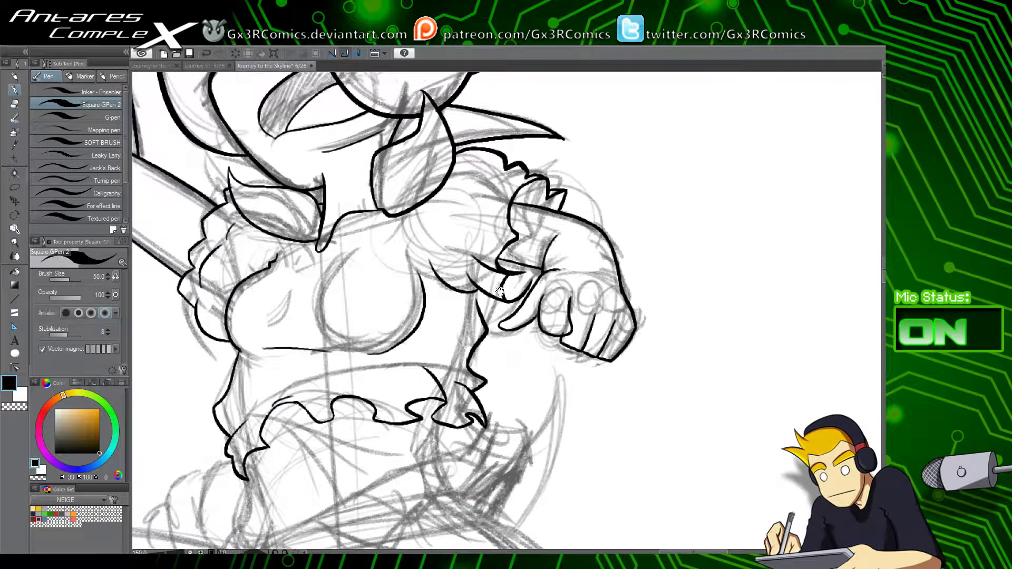
{"action": "key", "text": "e"}
{"action": "key", "text": "p"}
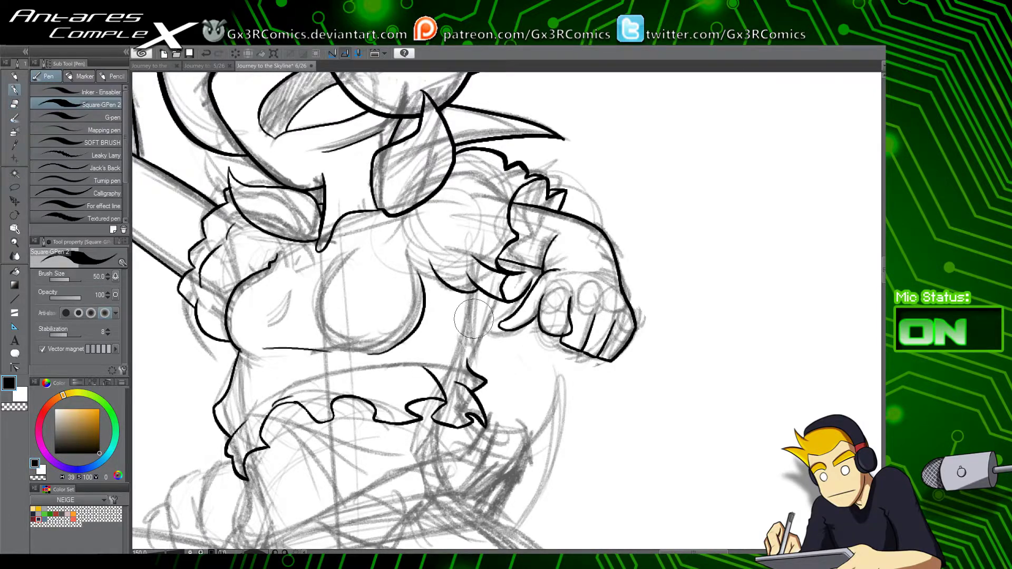
{"action": "scroll", "coordinate": [474, 330], "scroll_direction": "up", "scroll_amount": 3}
{"action": "scroll", "coordinate": [466, 411], "scroll_direction": "down", "scroll_amount": 2}
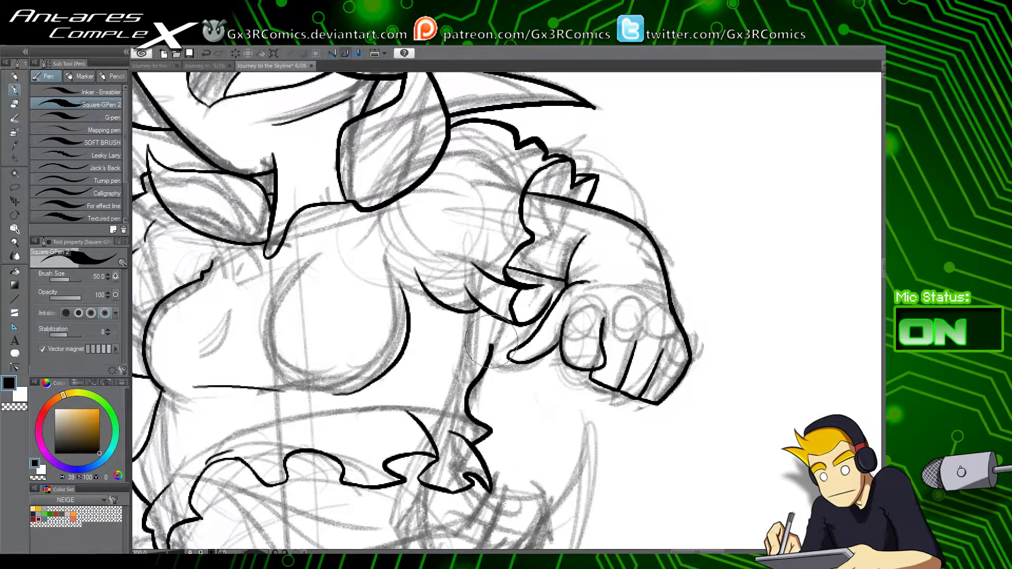
{"action": "left_click_drag", "start_coordinate": [462, 342], "coordinate": [620, 364]}
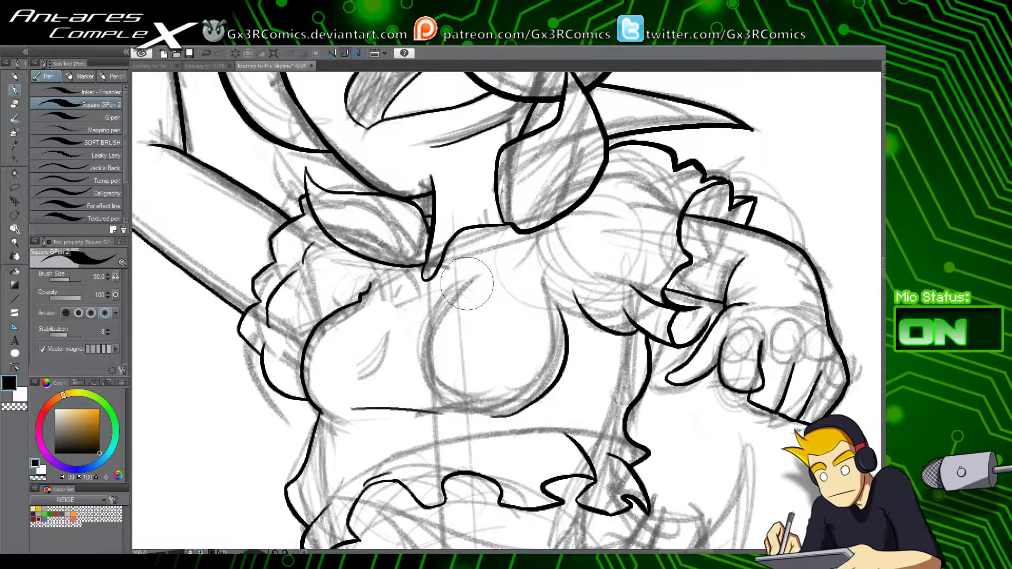
{"action": "left_click_drag", "start_coordinate": [472, 281], "coordinate": [431, 345]}
{"action": "left_click_drag", "start_coordinate": [423, 296], "coordinate": [426, 351]}
{"action": "mouse_move", "coordinate": [469, 277]}
{"action": "left_mouse_down"}
{"action": "mouse_move", "coordinate": [424, 327]}
{"action": "mouse_move", "coordinate": [425, 366]}
{"action": "left_mouse_up"}
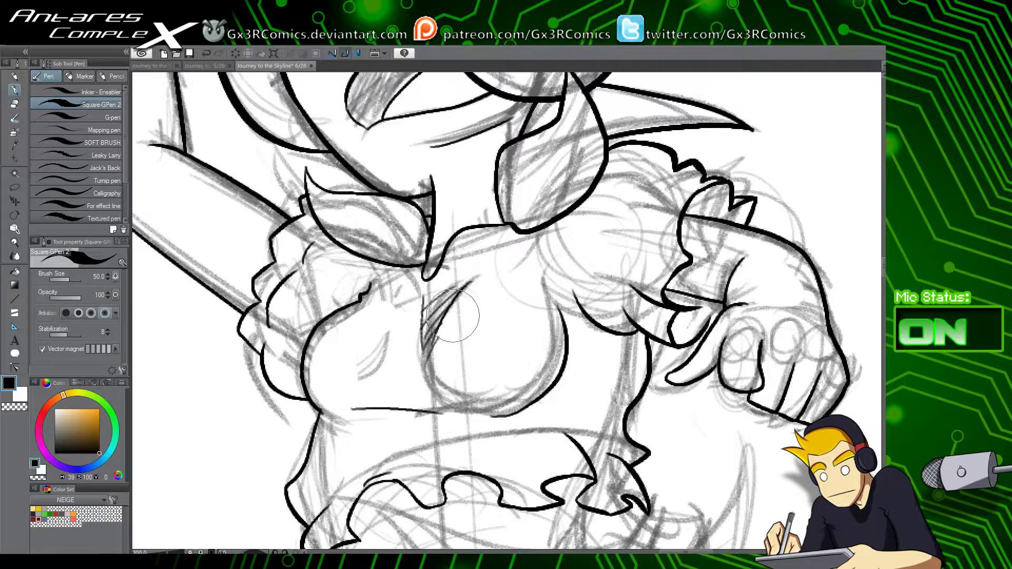
{"action": "key", "text": "e"}
{"action": "mouse_move", "coordinate": [469, 290]}
{"action": "left_mouse_down"}
{"action": "mouse_move", "coordinate": [414, 385]}
{"action": "mouse_move", "coordinate": [425, 383]}
{"action": "left_mouse_up"}
Step: Ink a slanted line meeting the chest's lower edge and fill the narrow wedge between them with short hatching
{"action": "left_click_drag", "start_coordinate": [482, 436], "coordinate": [471, 372]}
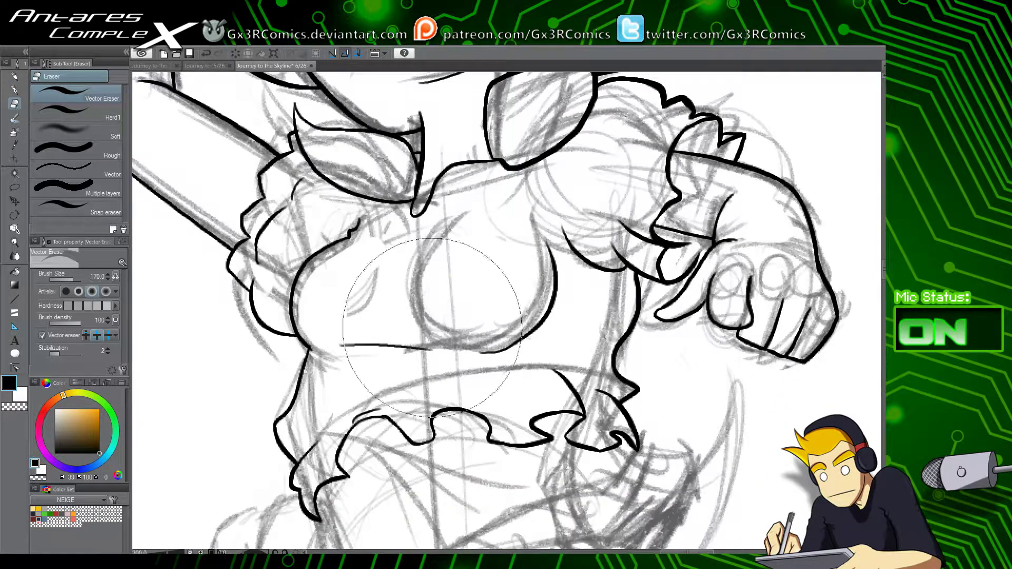
{"action": "key", "text": "p"}
{"action": "mouse_move", "coordinate": [340, 364]}
{"action": "left_mouse_down"}
{"action": "mouse_move", "coordinate": [416, 348]}
{"action": "mouse_move", "coordinate": [349, 362]}
{"action": "left_mouse_up"}
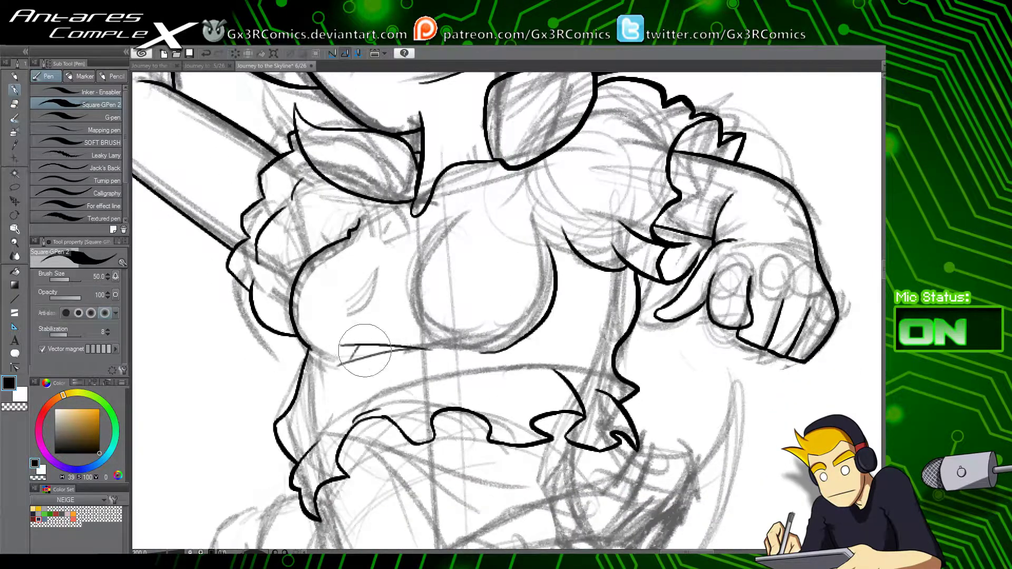
{"action": "left_click_drag", "start_coordinate": [417, 369], "coordinate": [394, 425]}
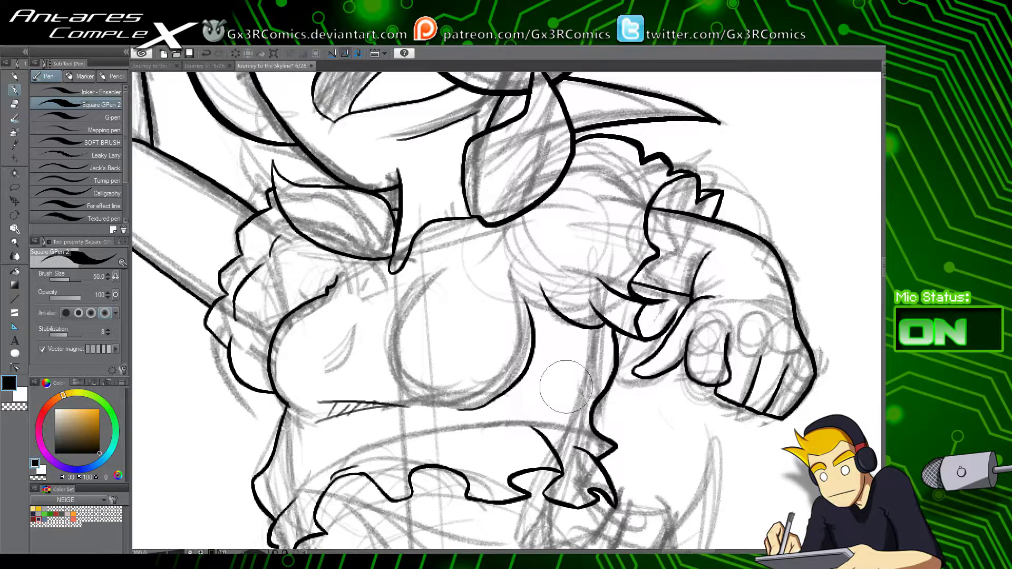
Step: Ink the left waist line below the blouse ruffle and the waistband's long upper curve with a short drop at its right end
{"action": "left_click_drag", "start_coordinate": [562, 428], "coordinate": [515, 259]}
{"action": "mouse_move", "coordinate": [438, 371]}
{"action": "left_mouse_down"}
{"action": "mouse_move", "coordinate": [497, 300]}
{"action": "mouse_move", "coordinate": [525, 288]}
{"action": "left_mouse_up"}
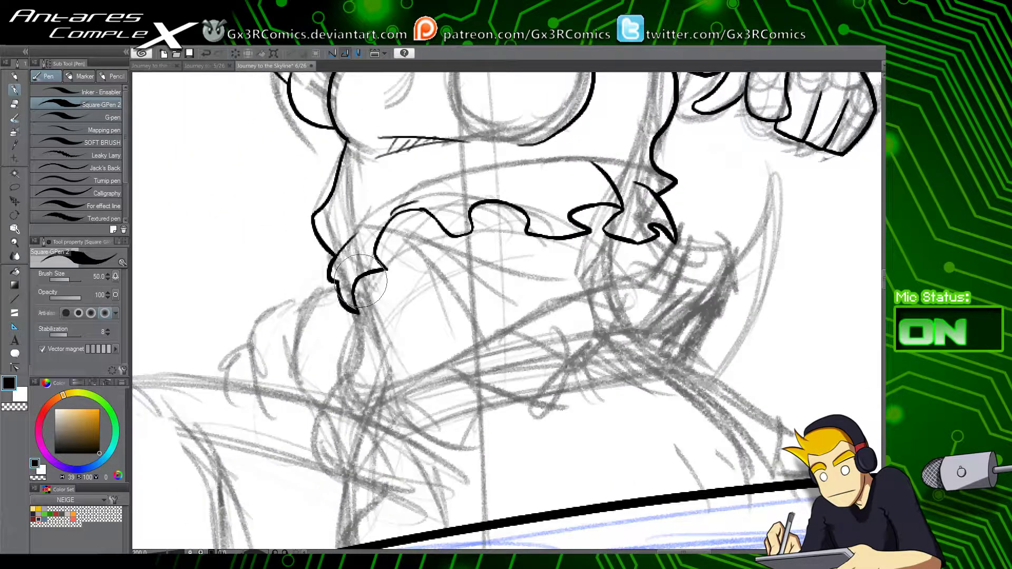
{"action": "mouse_move", "coordinate": [357, 282]}
{"action": "left_mouse_down"}
{"action": "mouse_move", "coordinate": [375, 399]}
{"action": "mouse_move", "coordinate": [596, 310]}
{"action": "mouse_move", "coordinate": [544, 371]}
{"action": "mouse_move", "coordinate": [597, 341]}
{"action": "left_mouse_up"}
{"action": "key", "text": "ctrl+z"}
{"action": "mouse_move", "coordinate": [511, 349]}
{"action": "left_mouse_down"}
{"action": "mouse_move", "coordinate": [586, 340]}
{"action": "mouse_move", "coordinate": [601, 346]}
{"action": "mouse_move", "coordinate": [605, 369]}
{"action": "left_mouse_up"}
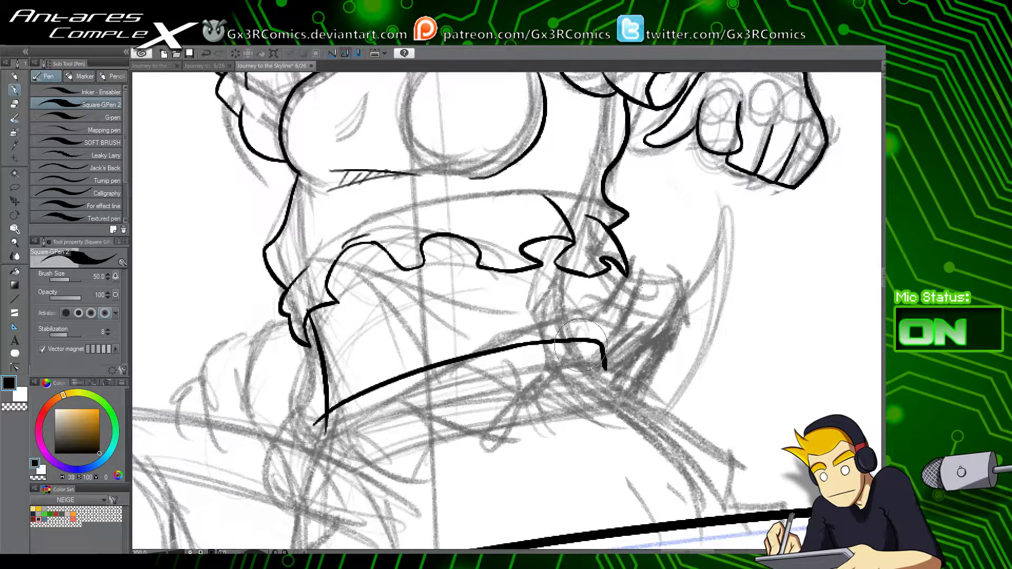
Step: Ink the inner fold lines at the left and right ends of the blouse's ruffled hem
{"action": "mouse_move", "coordinate": [555, 263]}
{"action": "left_mouse_down"}
{"action": "mouse_move", "coordinate": [549, 239]}
{"action": "mouse_move", "coordinate": [538, 241]}
{"action": "left_mouse_up"}
{"action": "left_click_drag", "start_coordinate": [454, 340], "coordinate": [484, 366]}
{"action": "left_click_drag", "start_coordinate": [369, 326], "coordinate": [371, 284]}
{"action": "key", "text": "e"}
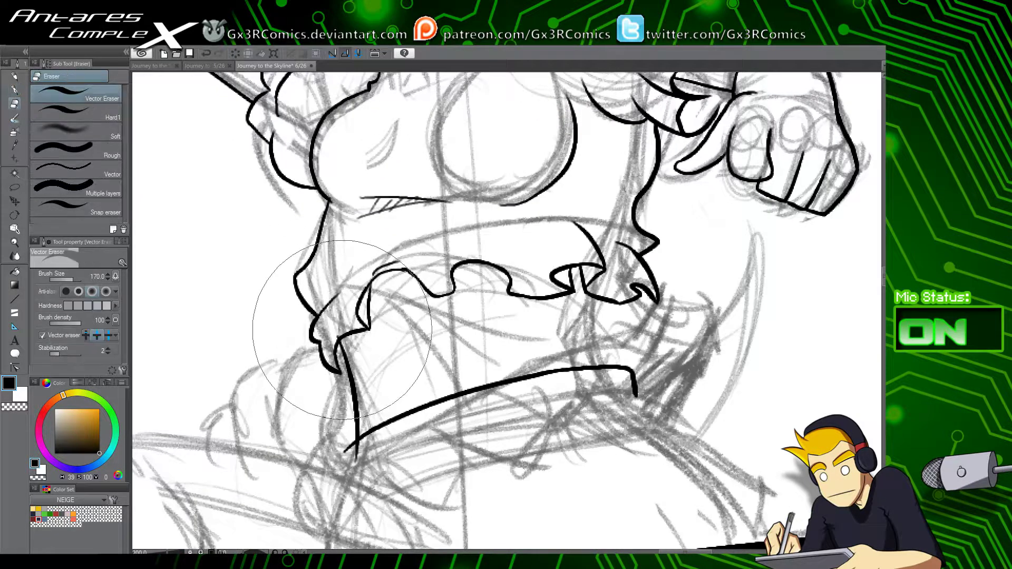
Step: Ink the bent leg's thigh top, knee and both shin lines, plus the ruffle behind the thigh and the rounded hip curve
{"action": "left_click_drag", "start_coordinate": [468, 428], "coordinate": [577, 318]}
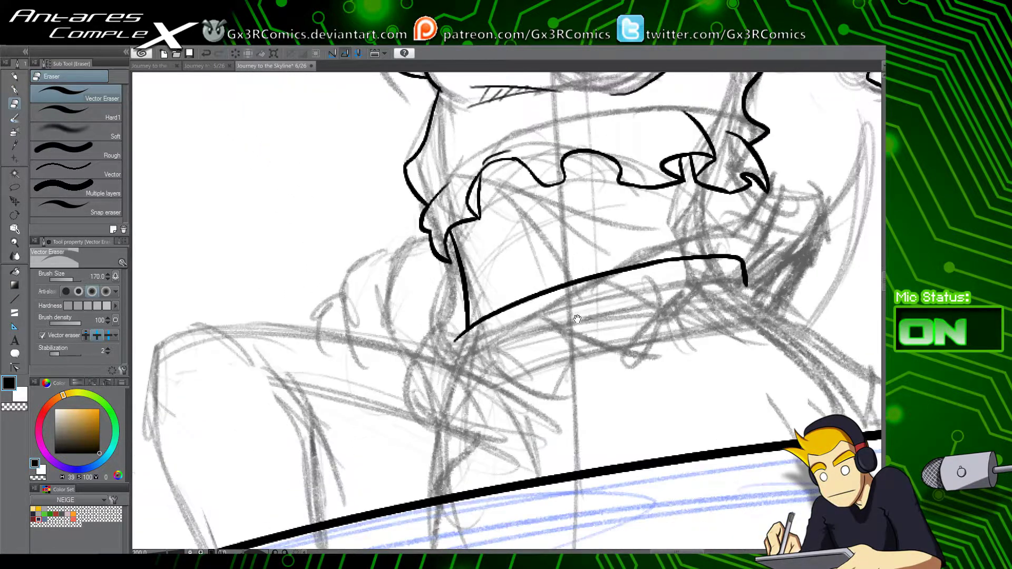
{"action": "mouse_move", "coordinate": [572, 418]}
{"action": "left_mouse_down"}
{"action": "mouse_move", "coordinate": [614, 372]}
{"action": "mouse_move", "coordinate": [493, 289]}
{"action": "mouse_move", "coordinate": [446, 214]}
{"action": "mouse_move", "coordinate": [408, 258]}
{"action": "mouse_move", "coordinate": [391, 246]}
{"action": "mouse_move", "coordinate": [394, 223]}
{"action": "mouse_move", "coordinate": [373, 283]}
{"action": "left_mouse_up"}
{"action": "key", "text": "p"}
{"action": "mouse_move", "coordinate": [424, 308]}
{"action": "left_mouse_down"}
{"action": "mouse_move", "coordinate": [483, 292]}
{"action": "mouse_move", "coordinate": [364, 265]}
{"action": "mouse_move", "coordinate": [251, 270]}
{"action": "mouse_move", "coordinate": [260, 419]}
{"action": "left_mouse_up"}
{"action": "mouse_move", "coordinate": [282, 281]}
{"action": "left_mouse_down"}
{"action": "mouse_move", "coordinate": [317, 159]}
{"action": "mouse_move", "coordinate": [277, 194]}
{"action": "mouse_move", "coordinate": [282, 226]}
{"action": "mouse_move", "coordinate": [370, 437]}
{"action": "left_mouse_up"}
{"action": "key", "text": "ctrl+z"}
{"action": "mouse_move", "coordinate": [389, 180]}
{"action": "left_mouse_down"}
{"action": "mouse_move", "coordinate": [437, 277]}
{"action": "mouse_move", "coordinate": [473, 417]}
{"action": "left_mouse_up"}
{"action": "left_click_drag", "start_coordinate": [489, 322], "coordinate": [448, 347]}
Step: Ink the line running back from the calf and erase its overlap plus all leg lines extending below the thick border curve
{"action": "left_click_drag", "start_coordinate": [312, 298], "coordinate": [611, 363]}
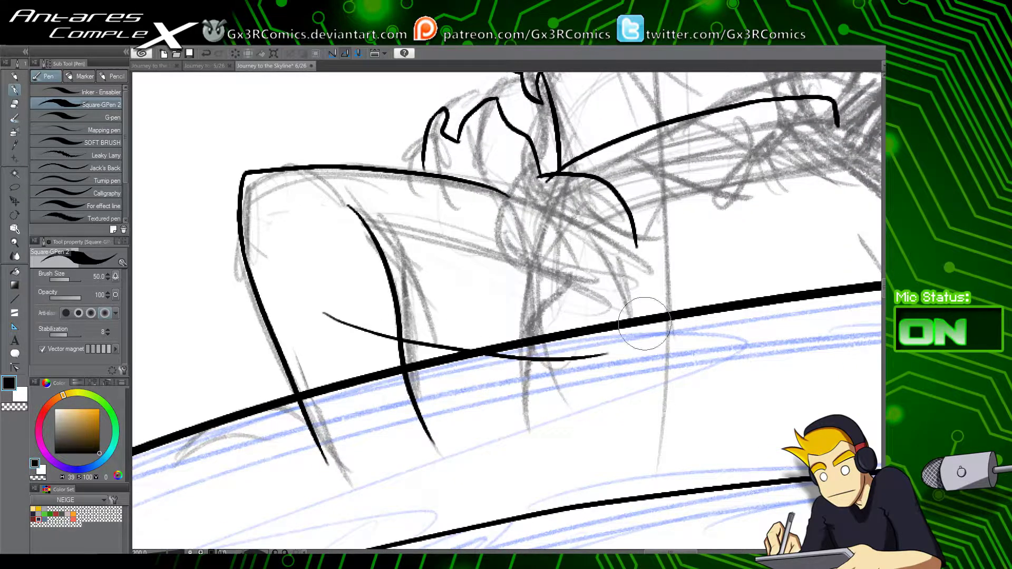
{"action": "key", "text": "ctrl+z"}
{"action": "left_click_drag", "start_coordinate": [312, 298], "coordinate": [628, 363]}
{"action": "key", "text": "e"}
{"action": "left_click_drag", "start_coordinate": [376, 349], "coordinate": [350, 353]}
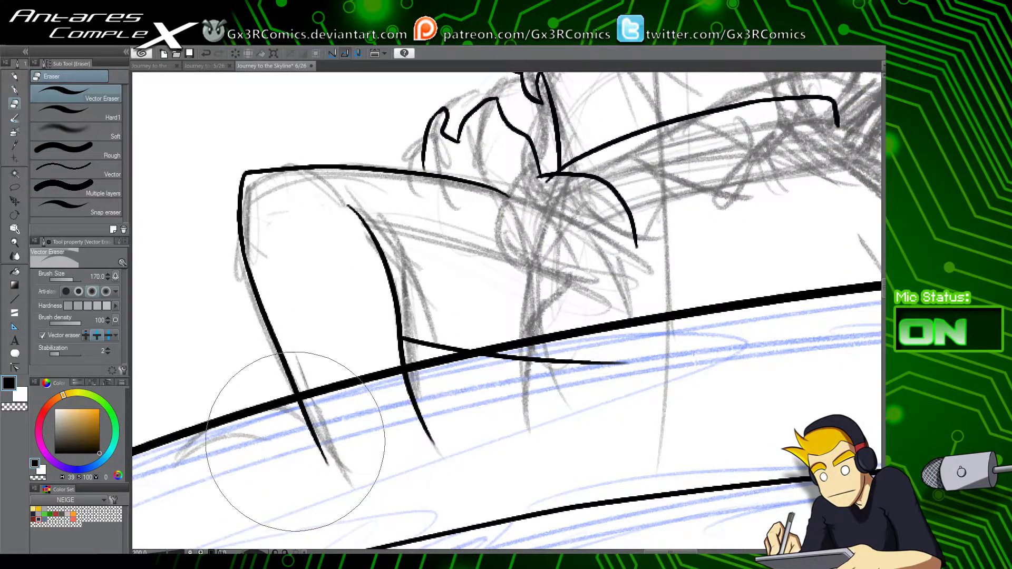
{"action": "left_click_drag", "start_coordinate": [296, 442], "coordinate": [489, 415]}
{"action": "left_click_drag", "start_coordinate": [571, 369], "coordinate": [510, 421]}
{"action": "left_click_drag", "start_coordinate": [587, 384], "coordinate": [474, 449]}
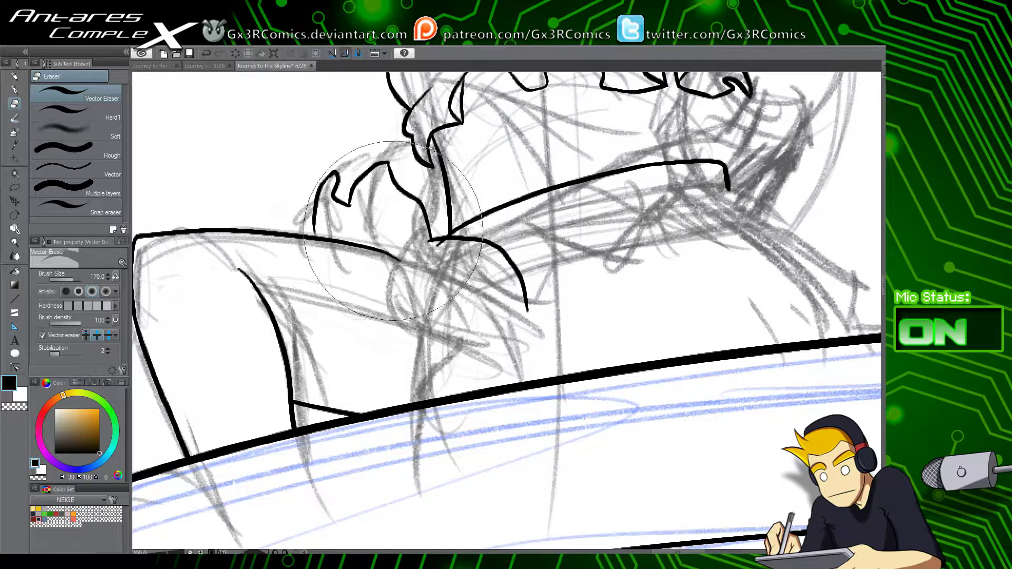
Step: Ink a short curve turning down from the inner end of the thigh's top line
{"action": "key", "text": "p"}
{"action": "left_click_drag", "start_coordinate": [378, 240], "coordinate": [410, 314]}
{"action": "key", "text": "ctrl+z"}
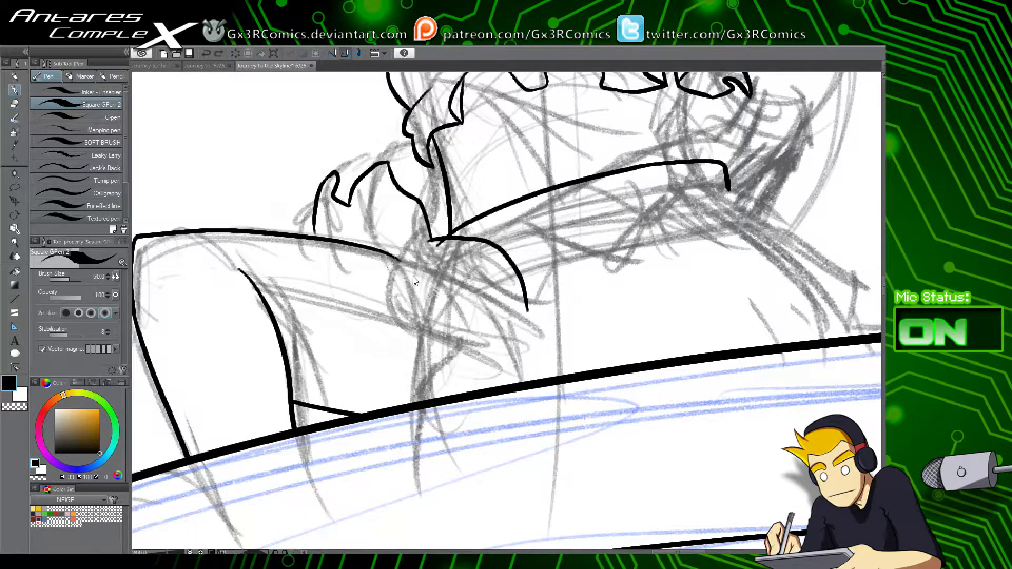
{"action": "left_click_drag", "start_coordinate": [380, 244], "coordinate": [421, 319]}
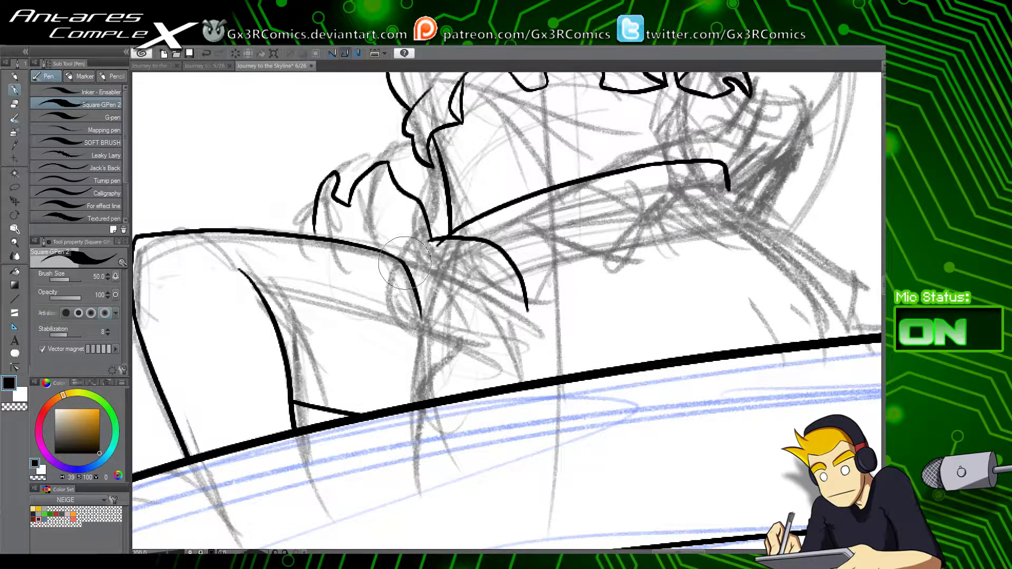
{"action": "key", "text": "e"}
Step: Ink a small extra lobe at the outer end of the ruffle behind the thigh, meeting the thigh line
{"action": "left_click_drag", "start_coordinate": [410, 305], "coordinate": [478, 337]}
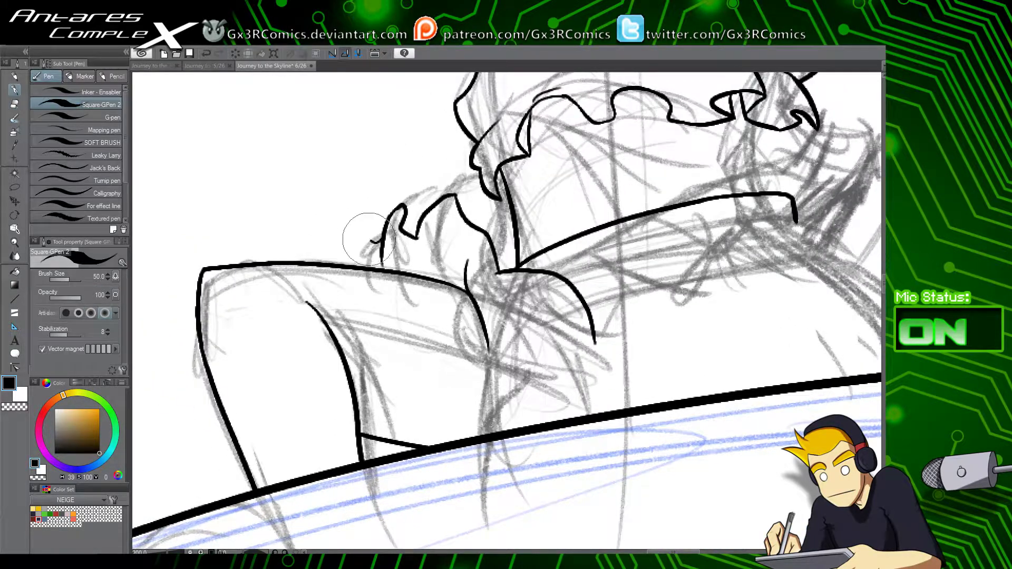
{"action": "left_click_drag", "start_coordinate": [380, 241], "coordinate": [361, 266]}
{"action": "key", "text": "e"}
{"action": "left_click_drag", "start_coordinate": [523, 397], "coordinate": [501, 308]}
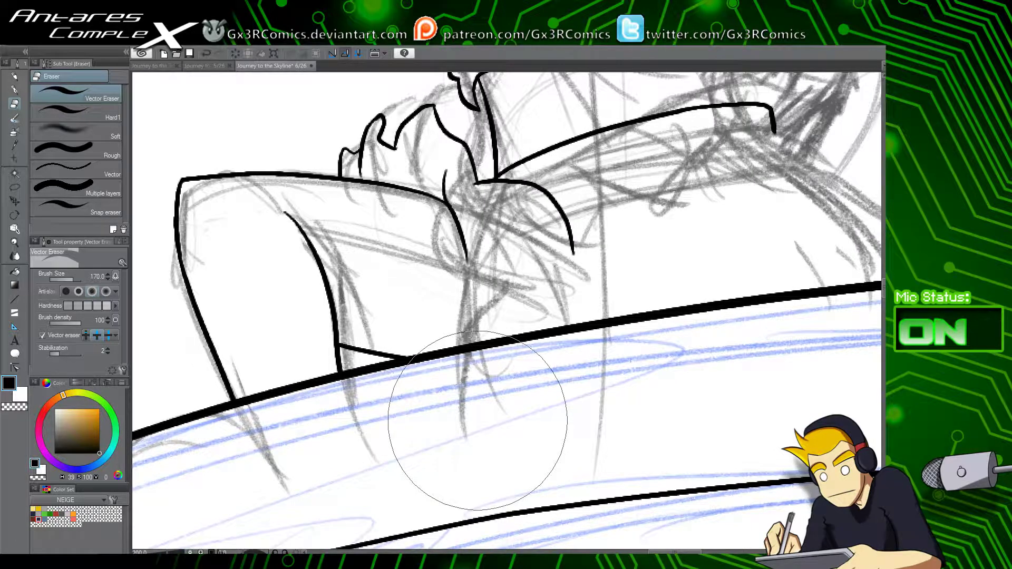
Step: Ink the outer and inner edges of the hip drape down to the thick border curve and trim the overshooting ends
{"action": "key", "text": "p"}
{"action": "left_click_drag", "start_coordinate": [573, 252], "coordinate": [553, 293]}
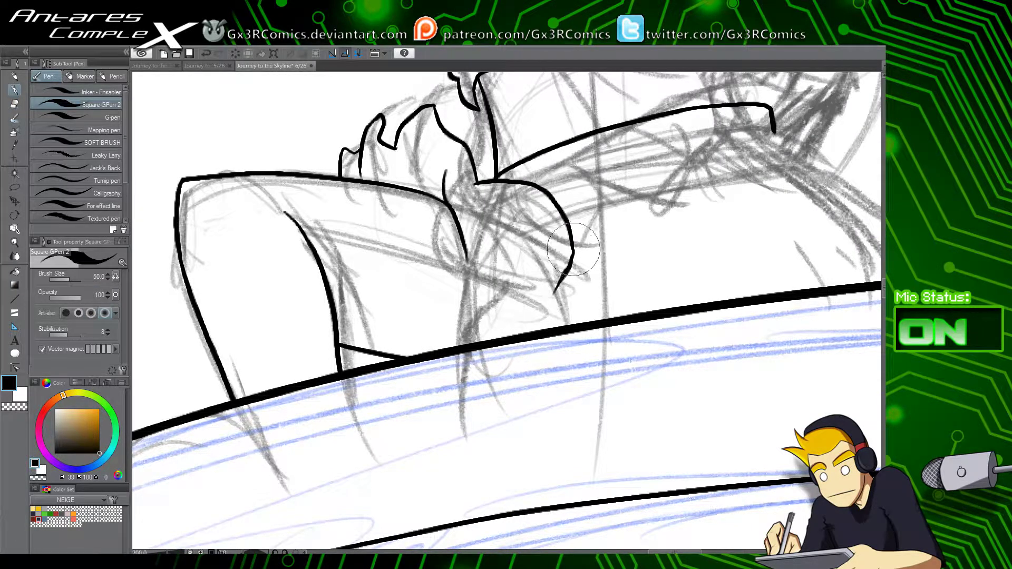
{"action": "key", "text": "ctrl+z"}
{"action": "mouse_move", "coordinate": [573, 252]}
{"action": "left_mouse_down"}
{"action": "mouse_move", "coordinate": [550, 293]}
{"action": "mouse_move", "coordinate": [555, 286]}
{"action": "mouse_move", "coordinate": [570, 337]}
{"action": "left_mouse_up"}
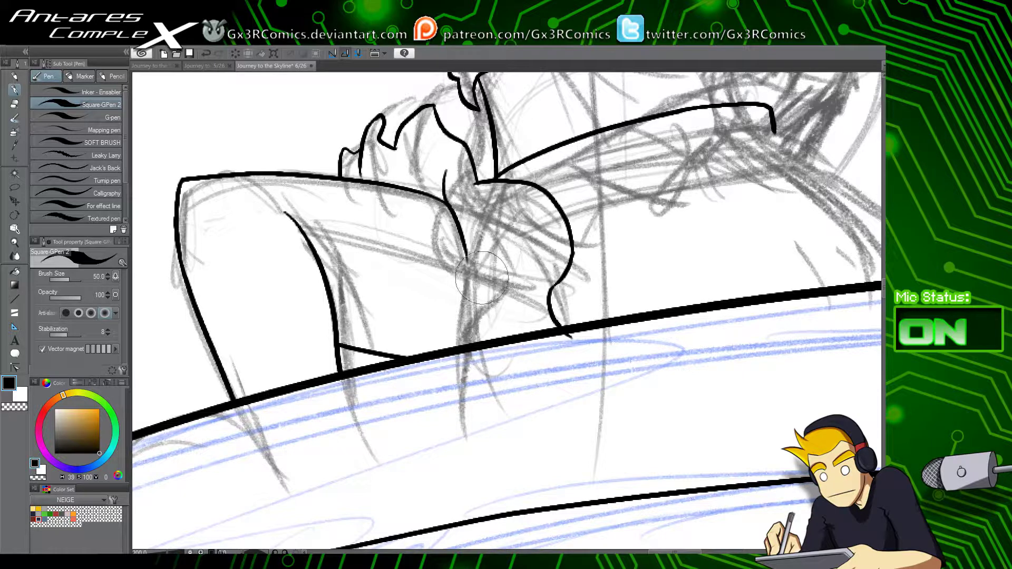
{"action": "left_click_drag", "start_coordinate": [482, 238], "coordinate": [462, 336]}
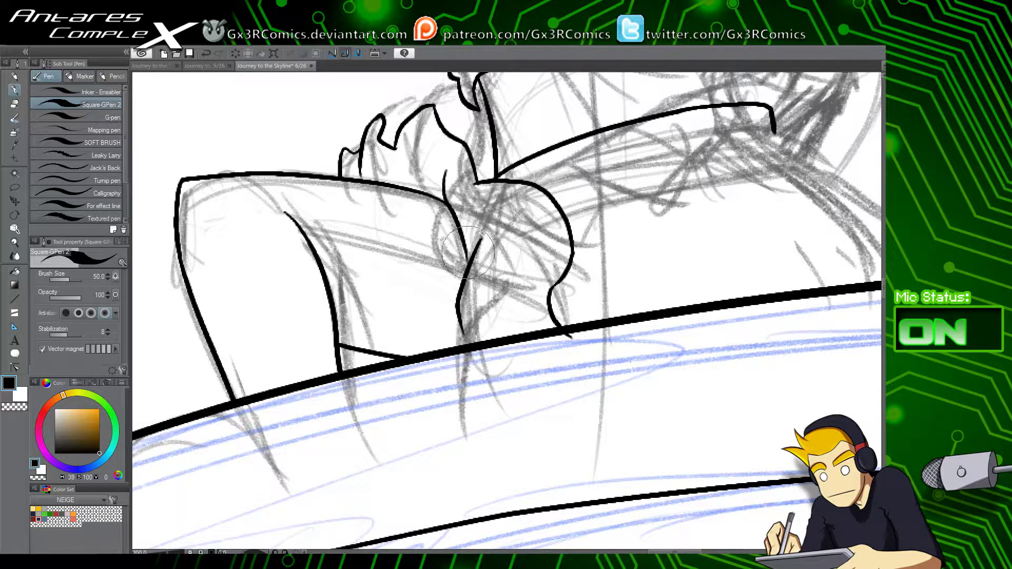
{"action": "mouse_move", "coordinate": [468, 253]}
{"action": "left_mouse_down"}
{"action": "mouse_move", "coordinate": [466, 357]}
{"action": "mouse_move", "coordinate": [464, 331]}
{"action": "mouse_move", "coordinate": [467, 391]}
{"action": "left_mouse_up"}
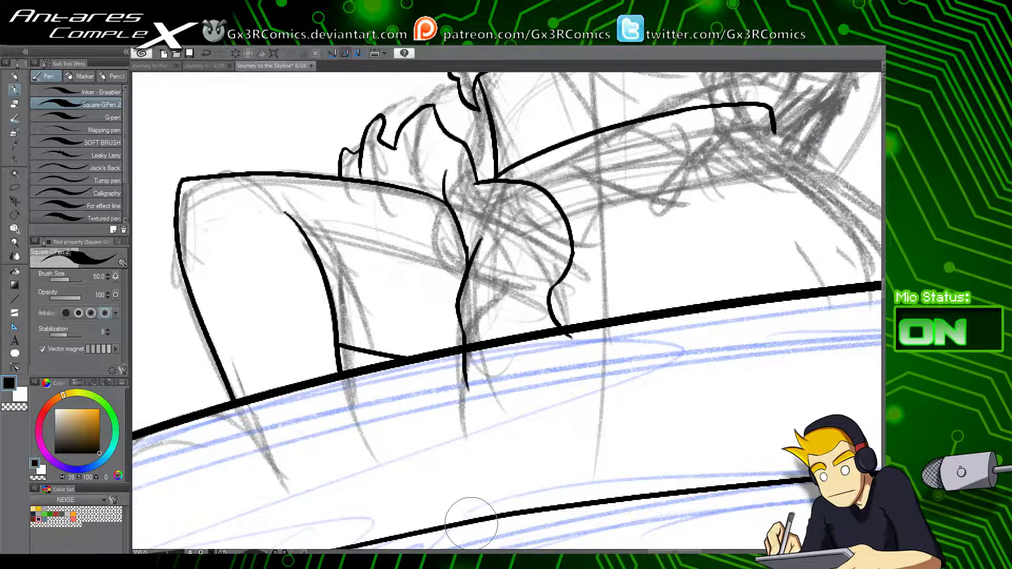
{"action": "key", "text": "e"}
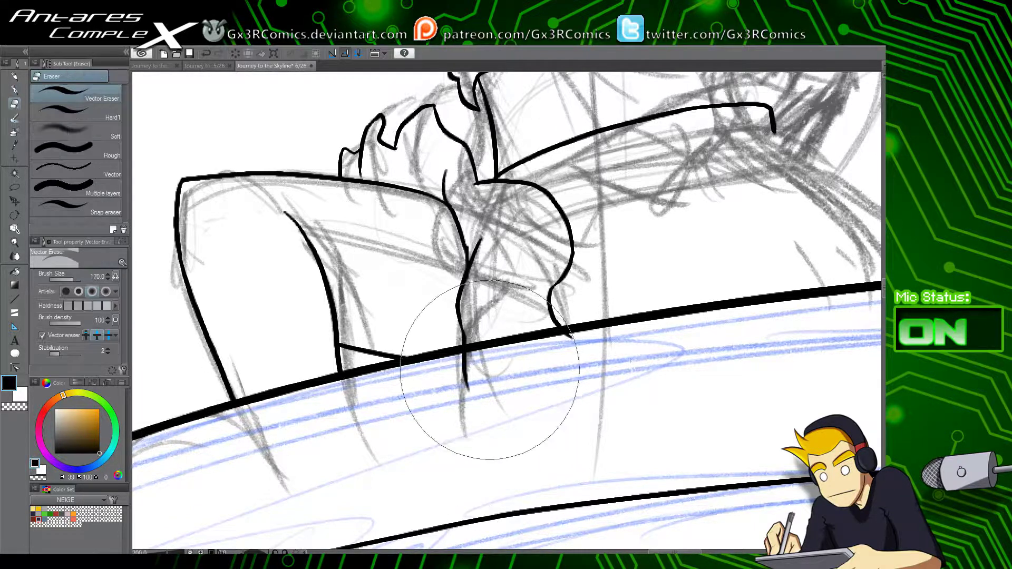
{"action": "left_click", "coordinate": [465, 375]}
{"action": "left_click", "coordinate": [570, 336]}
Step: Ink the right hip outline from the waistband's end, with a small step, down to the thick border curve
{"action": "left_click_drag", "start_coordinate": [668, 322], "coordinate": [544, 397]}
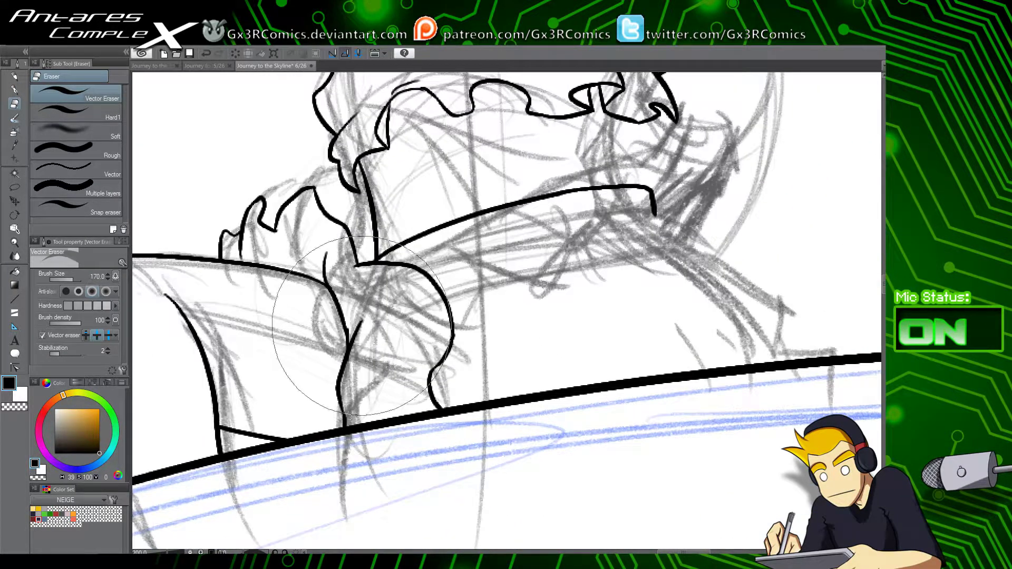
{"action": "left_click_drag", "start_coordinate": [356, 402], "coordinate": [479, 326]}
{"action": "key", "text": "p"}
{"action": "mouse_move", "coordinate": [694, 302]}
{"action": "left_mouse_down"}
{"action": "mouse_move", "coordinate": [597, 384]}
{"action": "mouse_move", "coordinate": [420, 427]}
{"action": "mouse_move", "coordinate": [449, 271]}
{"action": "mouse_move", "coordinate": [438, 231]}
{"action": "mouse_move", "coordinate": [451, 270]}
{"action": "mouse_move", "coordinate": [548, 334]}
{"action": "mouse_move", "coordinate": [585, 391]}
{"action": "left_mouse_up"}
{"action": "key", "text": "ctrl+z"}
{"action": "key", "text": "ctrl+z"}
{"action": "key", "text": "e"}
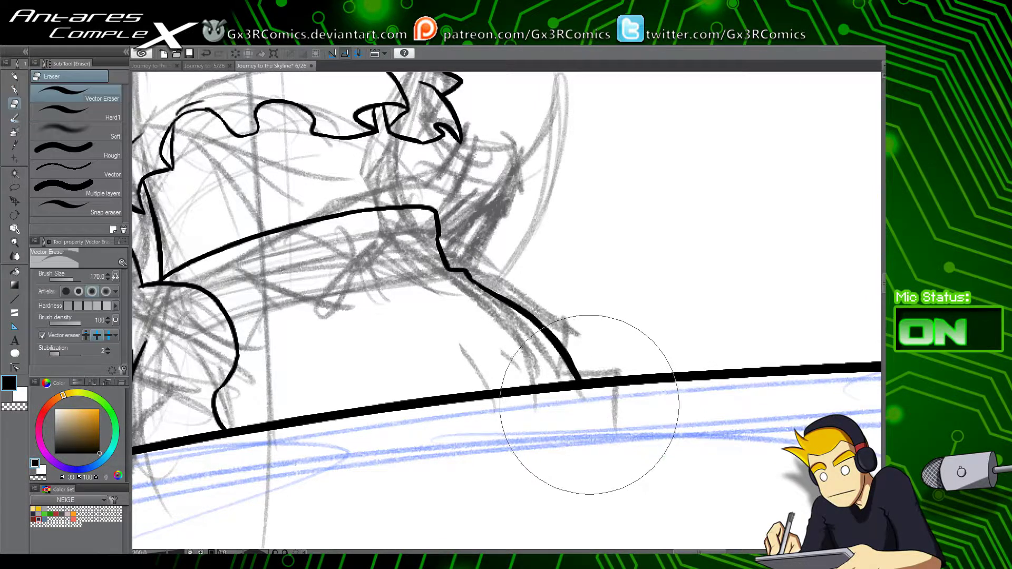
{"action": "left_click_drag", "start_coordinate": [526, 428], "coordinate": [692, 379]}
Step: Ink the right waist line from the ruffled hem down to the waistband
{"action": "left_click_drag", "start_coordinate": [485, 325], "coordinate": [560, 406]}
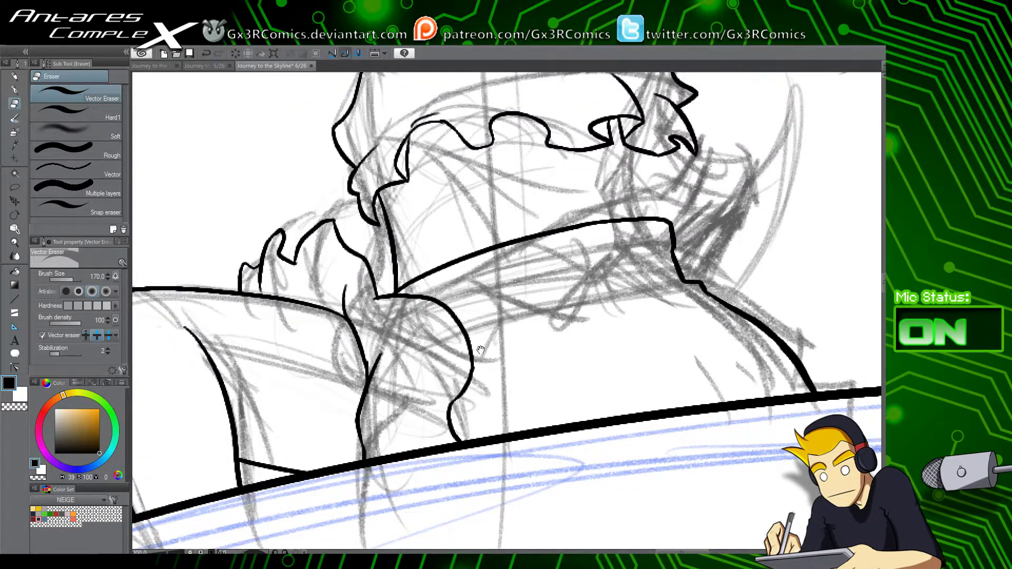
{"action": "left_click_drag", "start_coordinate": [480, 351], "coordinate": [416, 470]}
{"action": "mouse_move", "coordinate": [596, 365]}
{"action": "left_mouse_down"}
{"action": "mouse_move", "coordinate": [547, 382]}
{"action": "mouse_move", "coordinate": [509, 422]}
{"action": "mouse_move", "coordinate": [492, 315]}
{"action": "mouse_move", "coordinate": [512, 392]}
{"action": "left_mouse_up"}
{"action": "key", "text": "p"}
{"action": "key", "text": "ctrl+z"}
Step: Ink the large pointed crescent shape behind the right hip, ending both edges at the hip outline
{"action": "left_click_drag", "start_coordinate": [607, 370], "coordinate": [549, 338]}
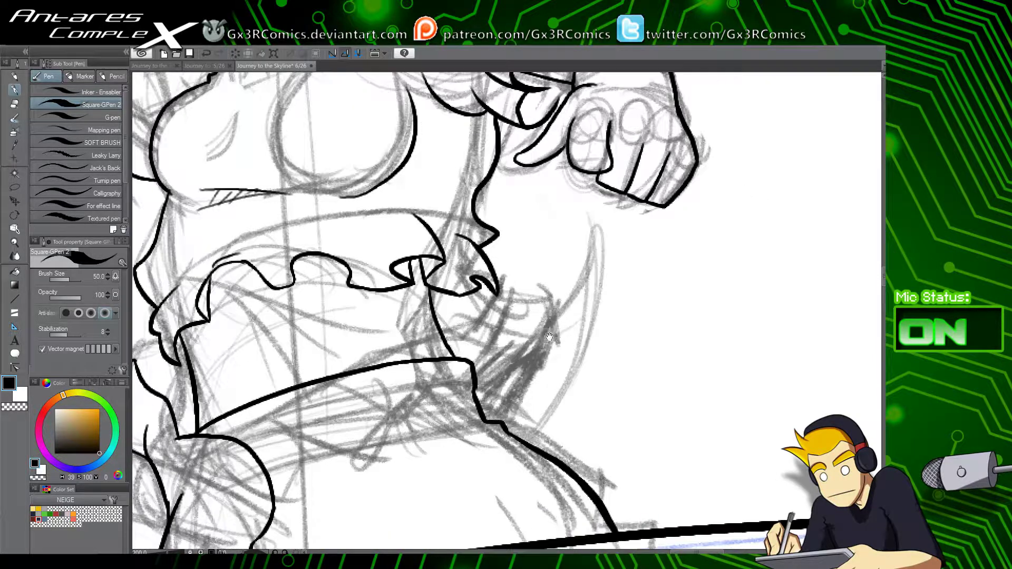
{"action": "mouse_move", "coordinate": [483, 407]}
{"action": "left_mouse_down"}
{"action": "mouse_move", "coordinate": [583, 322]}
{"action": "mouse_move", "coordinate": [575, 231]}
{"action": "mouse_move", "coordinate": [592, 327]}
{"action": "mouse_move", "coordinate": [535, 479]}
{"action": "left_mouse_up"}
{"action": "key", "text": "e"}
{"action": "left_click_drag", "start_coordinate": [423, 463], "coordinate": [575, 406]}
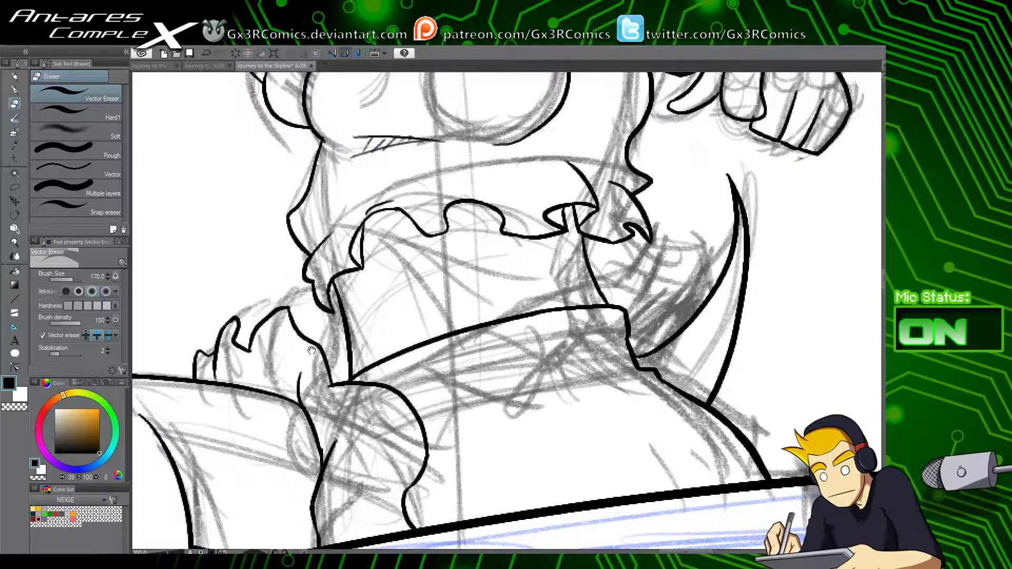
Step: Erase the inner part of the ruffle behind the thigh and re-ink it as a rounded fold dropping to the waistband corner
{"action": "left_click_drag", "start_coordinate": [312, 350], "coordinate": [341, 360]}
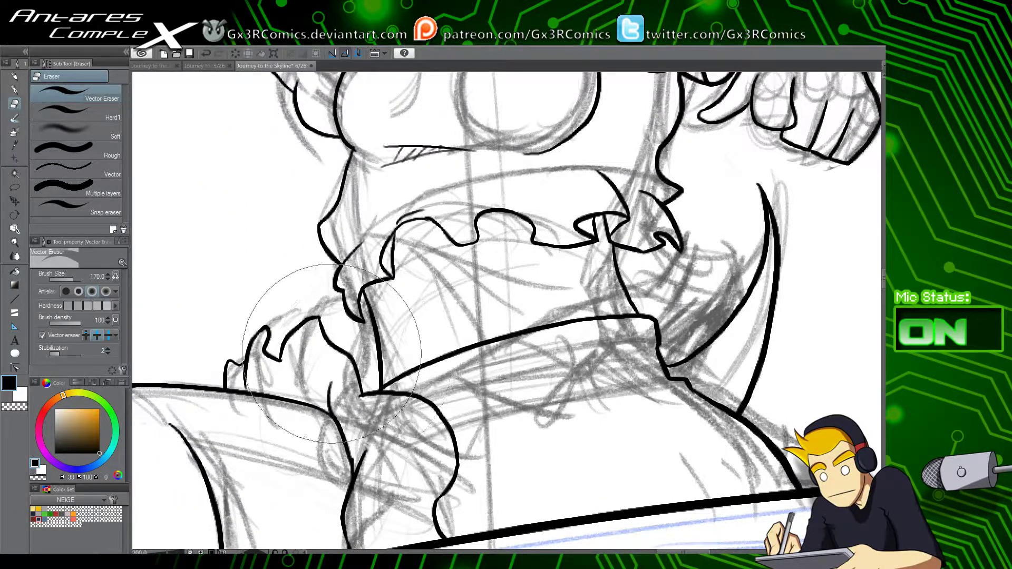
{"action": "left_click", "coordinate": [343, 351]}
{"action": "key", "text": "p"}
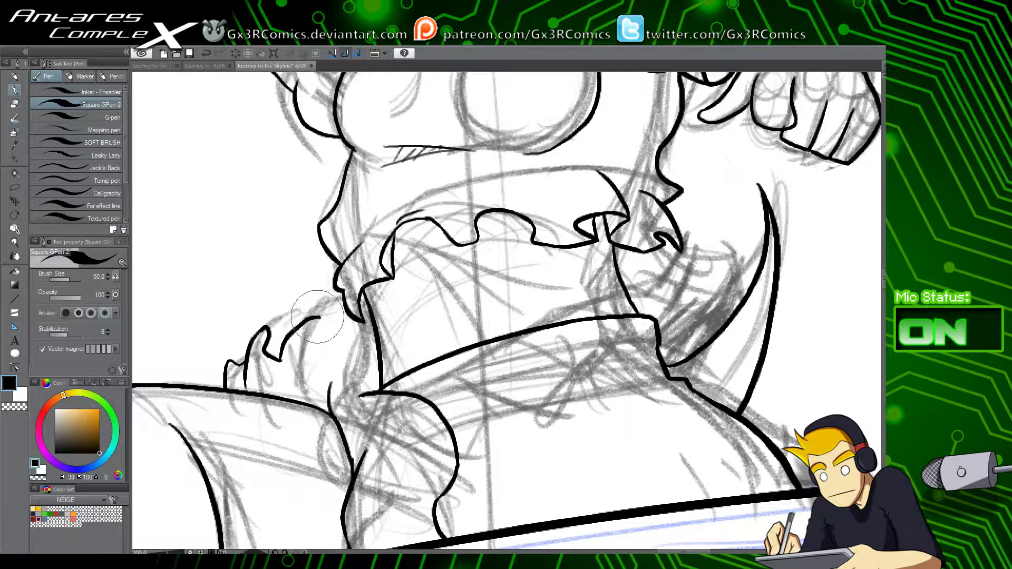
{"action": "mouse_move", "coordinate": [321, 318]}
{"action": "left_mouse_down"}
{"action": "mouse_move", "coordinate": [350, 329]}
{"action": "mouse_move", "coordinate": [365, 391]}
{"action": "mouse_move", "coordinate": [346, 325]}
{"action": "mouse_move", "coordinate": [362, 380]}
{"action": "mouse_move", "coordinate": [379, 391]}
{"action": "left_mouse_up"}
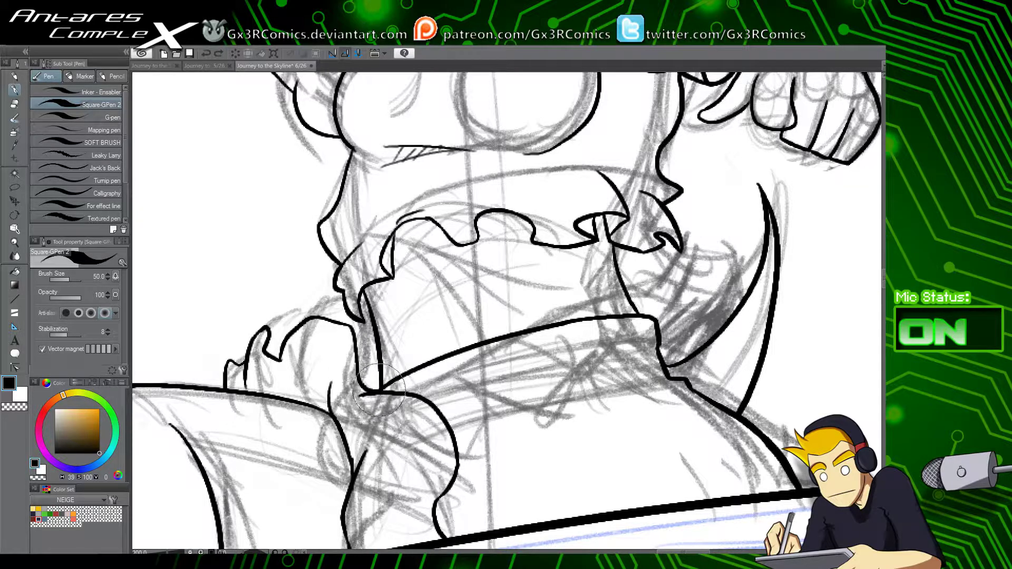
Step: Erase the hip drape's outer curve and re-ink it as a narrower zigzag edge ending at the thick border curve
{"action": "key", "text": "e"}
{"action": "key", "text": "p"}
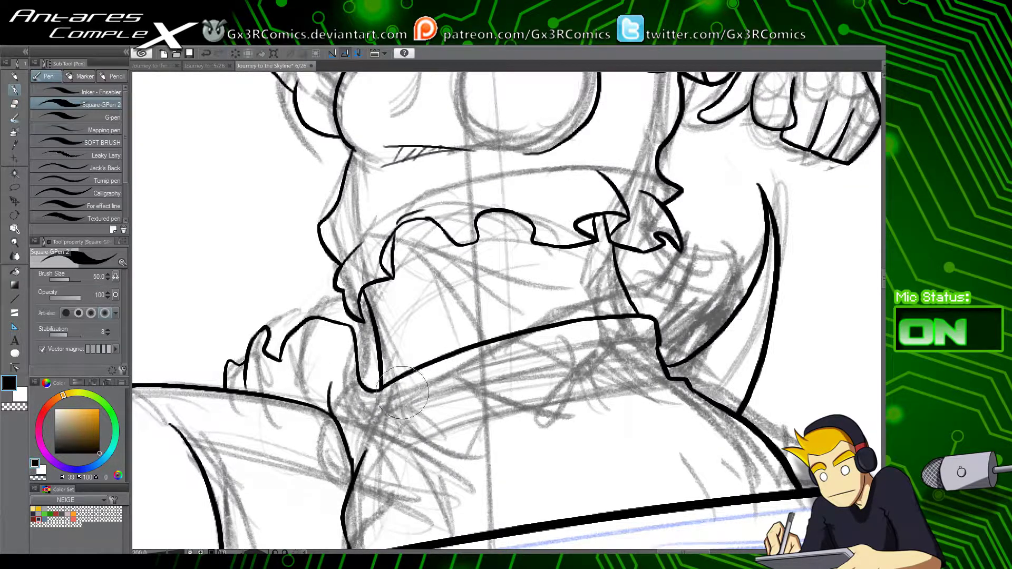
{"action": "mouse_move", "coordinate": [381, 391]}
{"action": "left_mouse_down"}
{"action": "mouse_move", "coordinate": [410, 406]}
{"action": "mouse_move", "coordinate": [424, 447]}
{"action": "mouse_move", "coordinate": [419, 423]}
{"action": "mouse_move", "coordinate": [416, 484]}
{"action": "mouse_move", "coordinate": [442, 500]}
{"action": "mouse_move", "coordinate": [411, 407]}
{"action": "mouse_move", "coordinate": [380, 417]}
{"action": "mouse_move", "coordinate": [380, 450]}
{"action": "left_mouse_up"}
{"action": "key", "text": "space"}
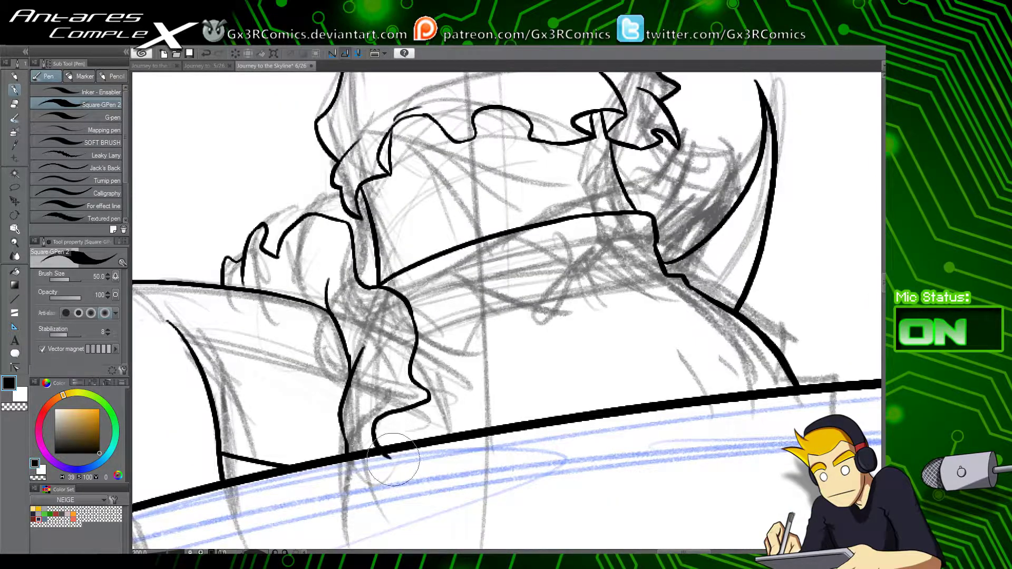
{"action": "key", "text": "e"}
Step: Ink the inner contour and short fold strokes inside the right collar flap beside the neck
{"action": "key", "text": "space"}
{"action": "left_click_drag", "start_coordinate": [529, 356], "coordinate": [474, 422]}
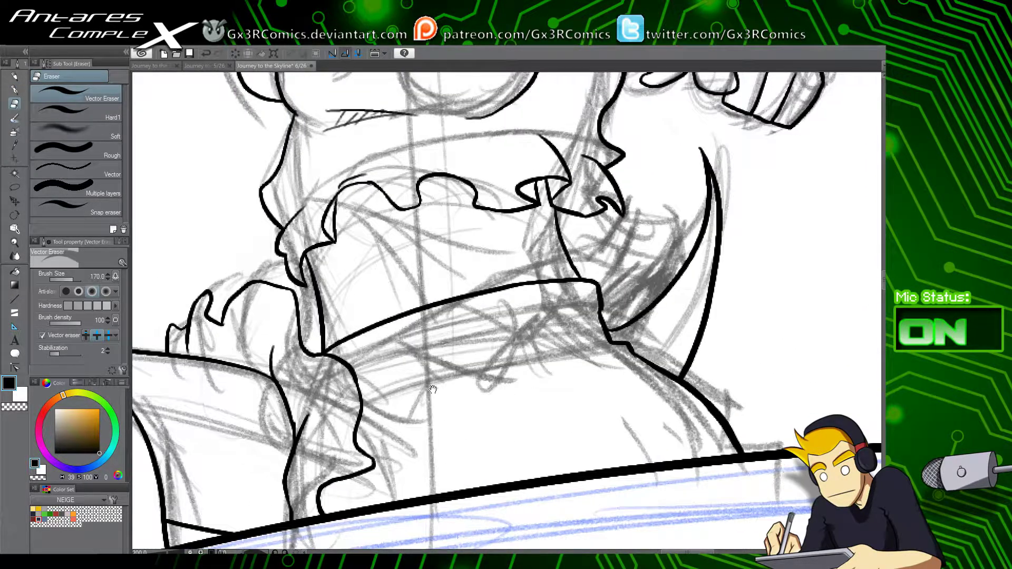
{"action": "left_click_drag", "start_coordinate": [492, 357], "coordinate": [444, 462]}
{"action": "left_click_drag", "start_coordinate": [561, 253], "coordinate": [546, 309]}
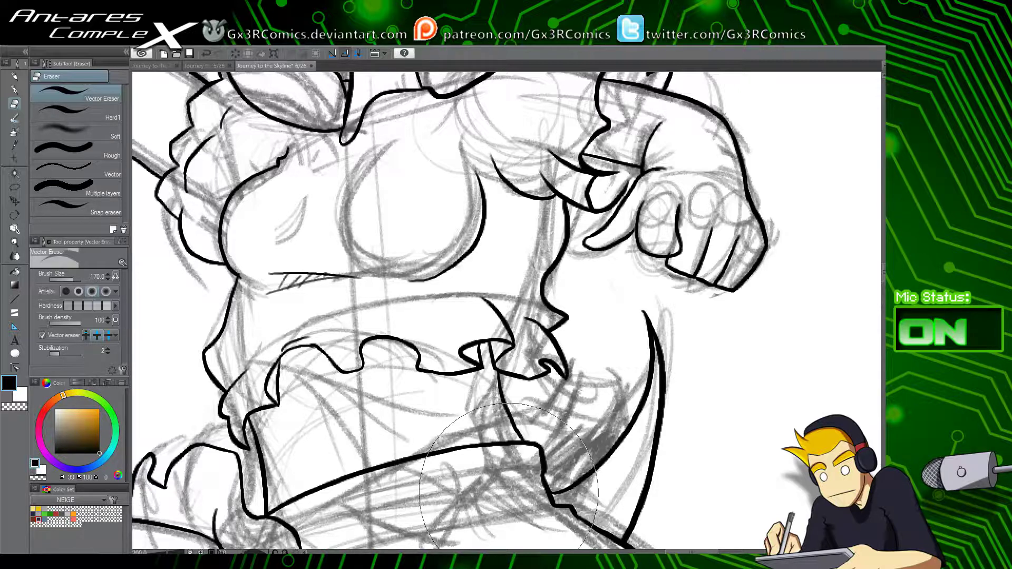
{"action": "left_click_drag", "start_coordinate": [407, 236], "coordinate": [415, 396]}
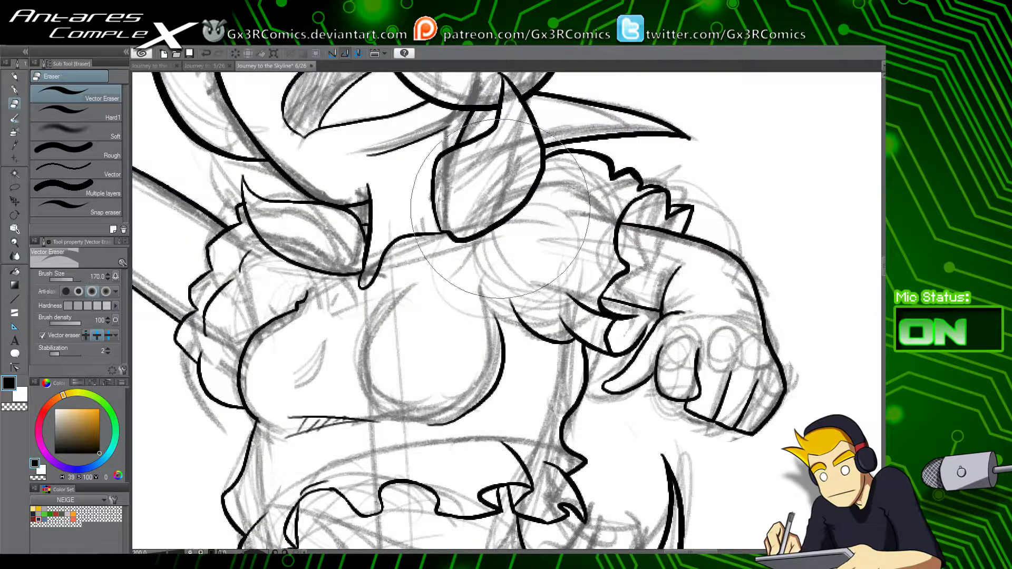
{"action": "key", "text": "p"}
{"action": "left_click_drag", "start_coordinate": [454, 218], "coordinate": [464, 176]}
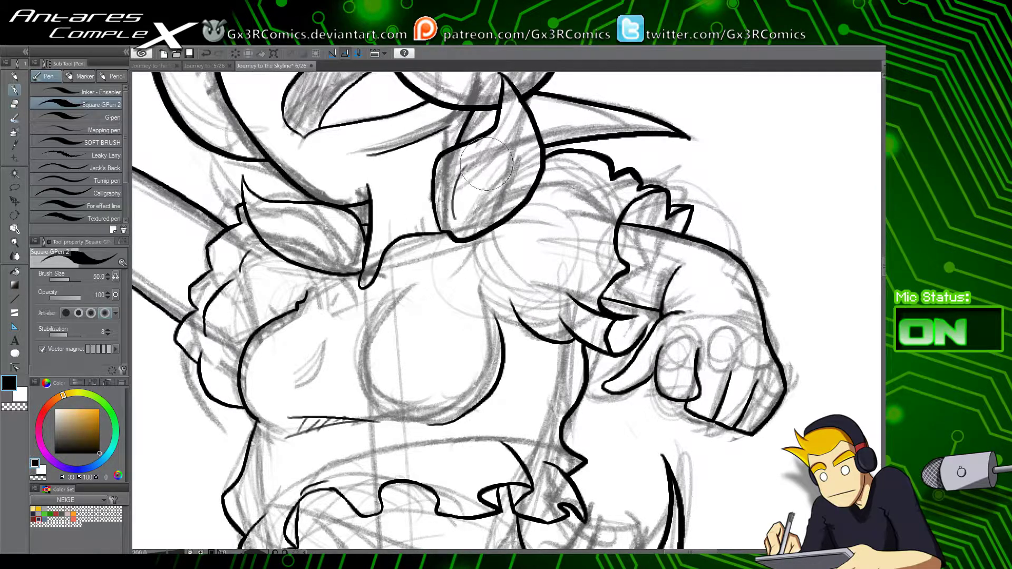
{"action": "mouse_move", "coordinate": [457, 220]}
{"action": "left_mouse_down"}
{"action": "mouse_move", "coordinate": [519, 160]}
{"action": "mouse_move", "coordinate": [473, 209]}
{"action": "mouse_move", "coordinate": [503, 184]}
{"action": "mouse_move", "coordinate": [511, 156]}
{"action": "mouse_move", "coordinate": [507, 183]}
{"action": "mouse_move", "coordinate": [520, 160]}
{"action": "left_mouse_up"}
{"action": "left_click_drag", "start_coordinate": [463, 204], "coordinate": [465, 191]}
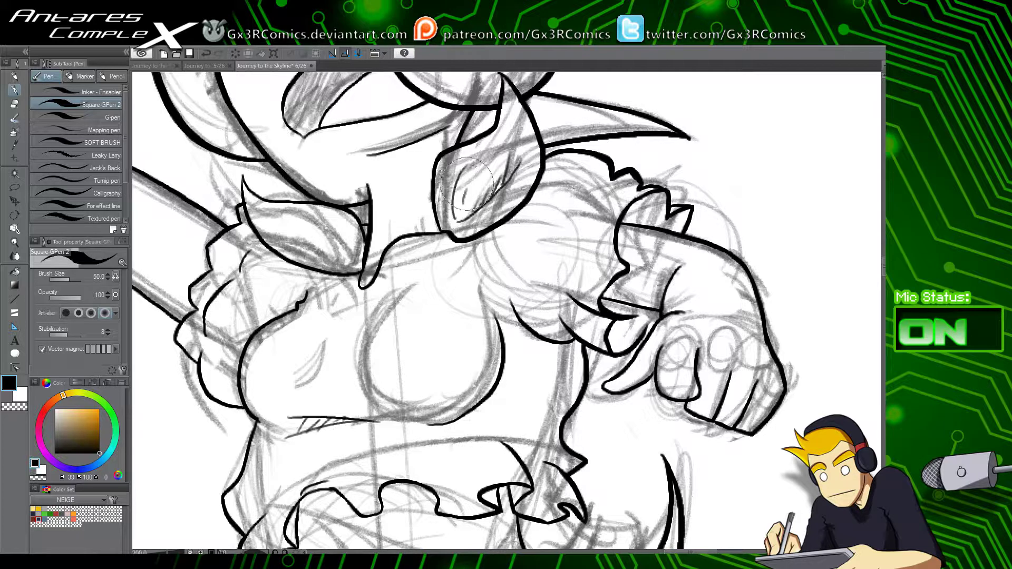
Step: Ink the inner fold lines of the left collar flap and short crease strokes below the neckline
{"action": "mouse_move", "coordinate": [350, 260]}
{"action": "left_mouse_down"}
{"action": "mouse_move", "coordinate": [339, 228]}
{"action": "mouse_move", "coordinate": [262, 214]}
{"action": "mouse_move", "coordinate": [347, 241]}
{"action": "mouse_move", "coordinate": [343, 265]}
{"action": "mouse_move", "coordinate": [330, 256]}
{"action": "mouse_move", "coordinate": [344, 241]}
{"action": "mouse_move", "coordinate": [342, 257]}
{"action": "mouse_move", "coordinate": [317, 243]}
{"action": "mouse_move", "coordinate": [337, 217]}
{"action": "left_mouse_up"}
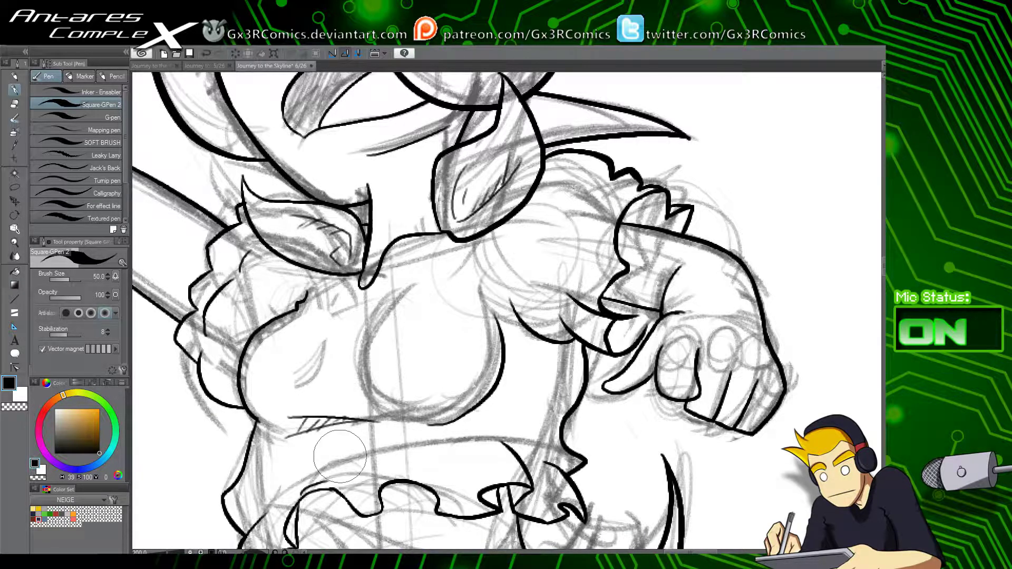
{"action": "left_click_drag", "start_coordinate": [395, 344], "coordinate": [549, 318]}
{"action": "left_click_drag", "start_coordinate": [540, 262], "coordinate": [560, 232]}
{"action": "left_click_drag", "start_coordinate": [562, 242], "coordinate": [598, 225]}
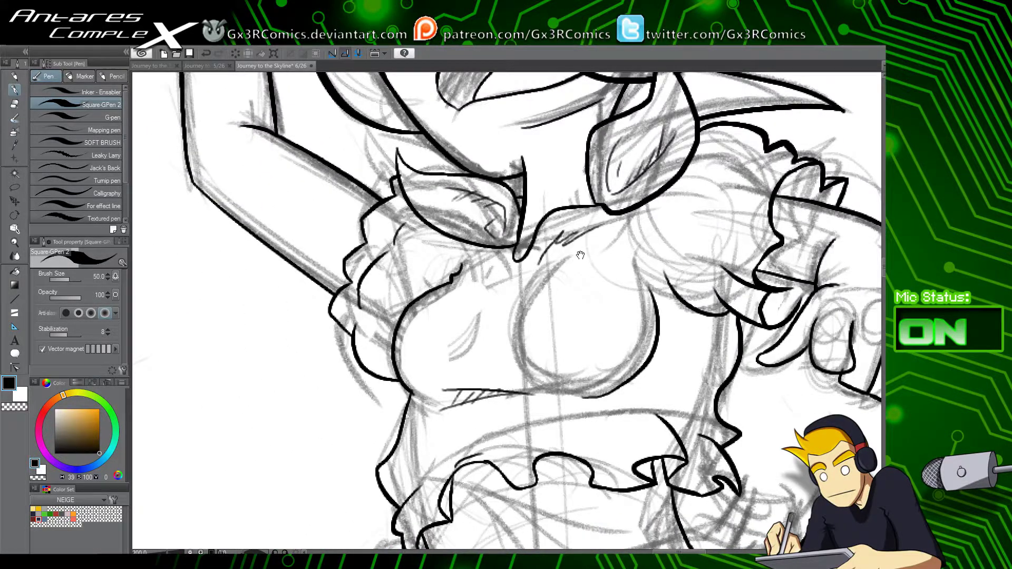
Step: Ink a short narrow navel line on the bare midriff between the ruffled hem and the waistband
{"action": "left_click_drag", "start_coordinate": [466, 350], "coordinate": [402, 434]}
{"action": "scroll", "coordinate": [420, 428], "scroll_direction": "down", "scroll_amount": 3}
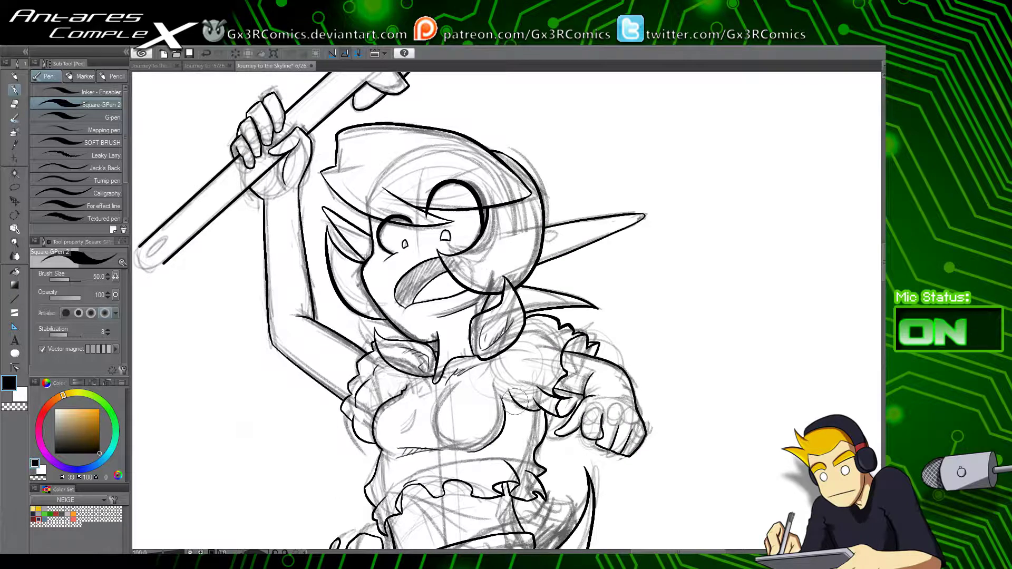
{"action": "left_click_drag", "start_coordinate": [516, 402], "coordinate": [507, 379]}
{"action": "mouse_move", "coordinate": [543, 445]}
{"action": "left_mouse_down"}
{"action": "mouse_move", "coordinate": [505, 426]}
{"action": "mouse_move", "coordinate": [510, 433]}
{"action": "left_mouse_up"}
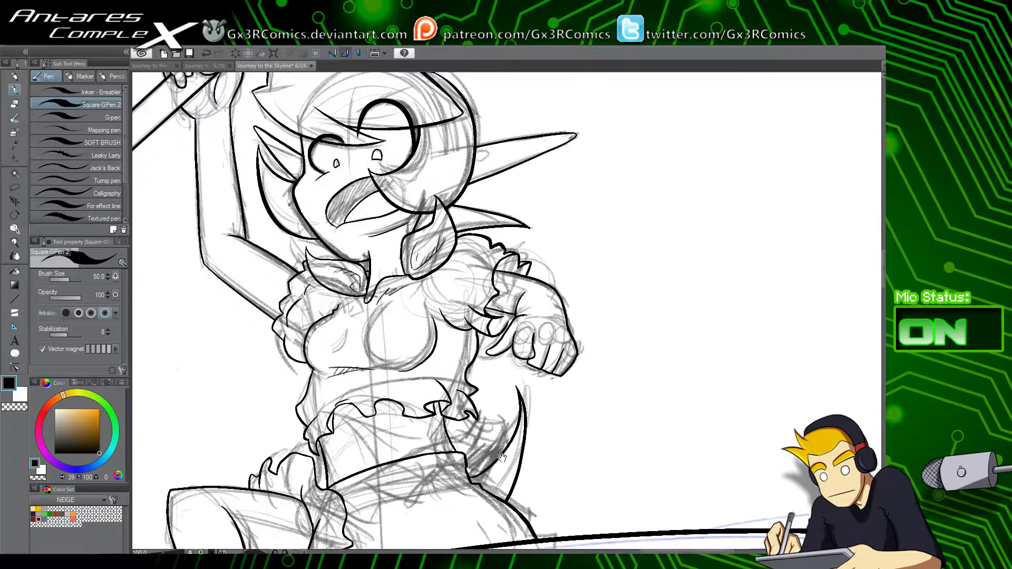
{"action": "left_click_drag", "start_coordinate": [464, 506], "coordinate": [501, 325]}
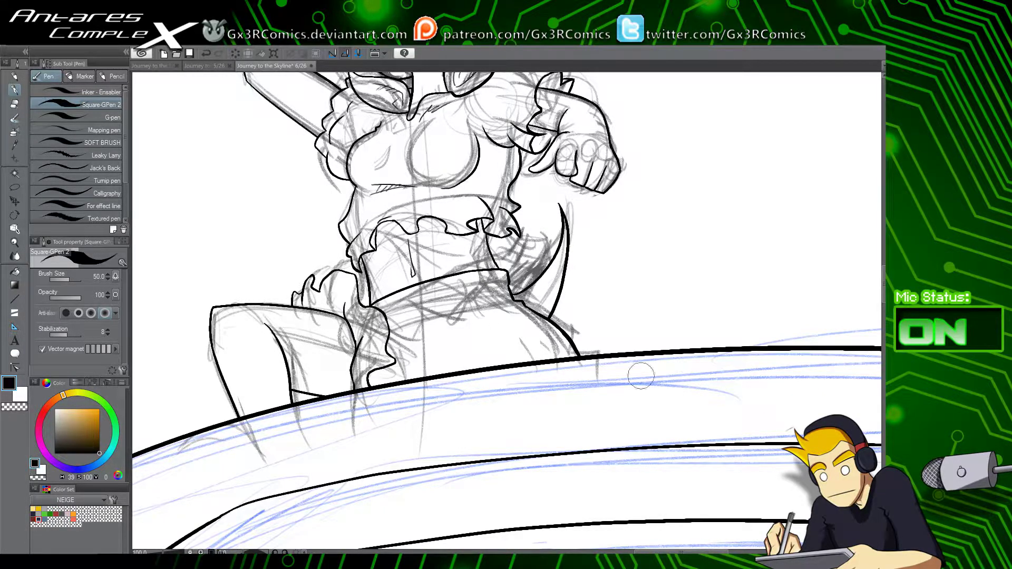
Step: Erase the left waist line and re-ink it as a curve from the ruffled hem down to the waistband
{"action": "key", "text": "e"}
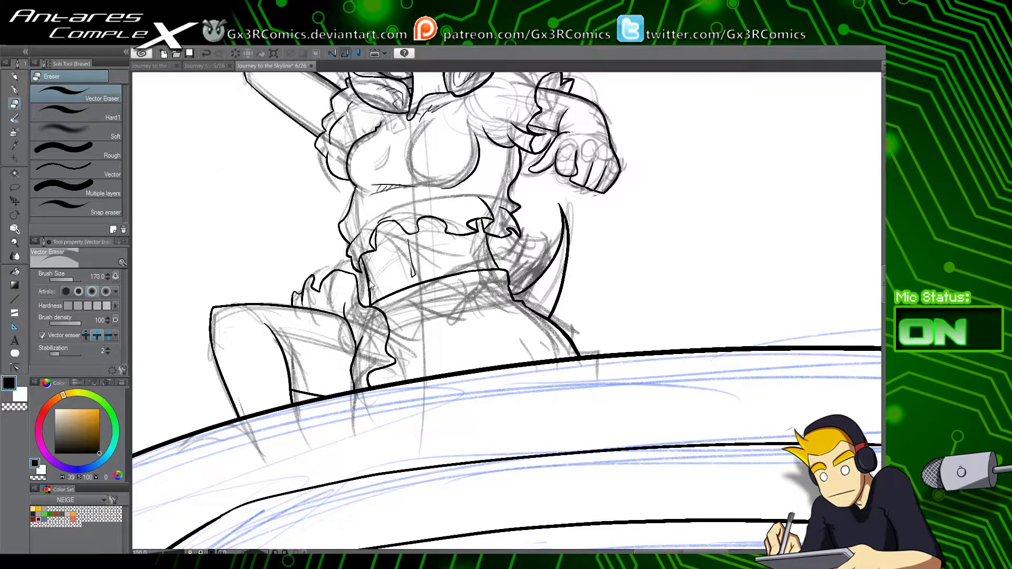
{"action": "scroll", "coordinate": [370, 285], "scroll_direction": "up", "scroll_amount": 3}
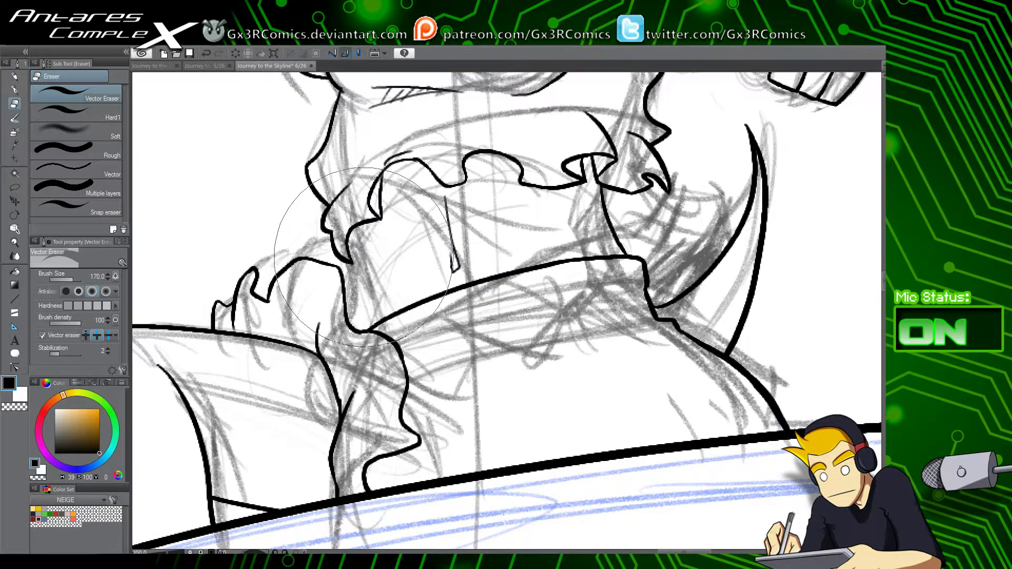
{"action": "key", "text": "p"}
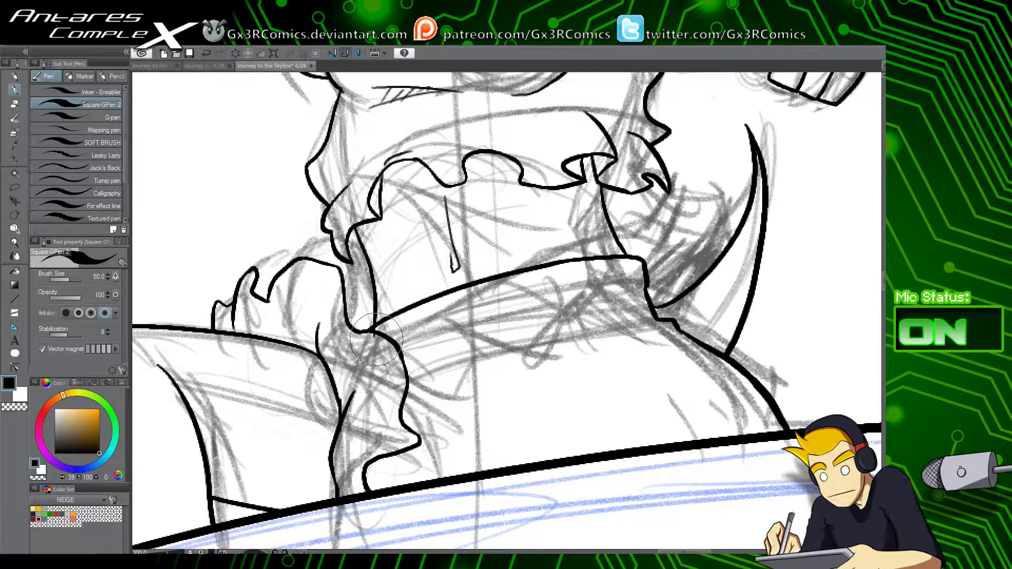
{"action": "mouse_move", "coordinate": [371, 327]}
{"action": "left_mouse_down"}
{"action": "mouse_move", "coordinate": [378, 288]}
{"action": "mouse_move", "coordinate": [378, 297]}
{"action": "mouse_move", "coordinate": [355, 229]}
{"action": "left_mouse_up"}
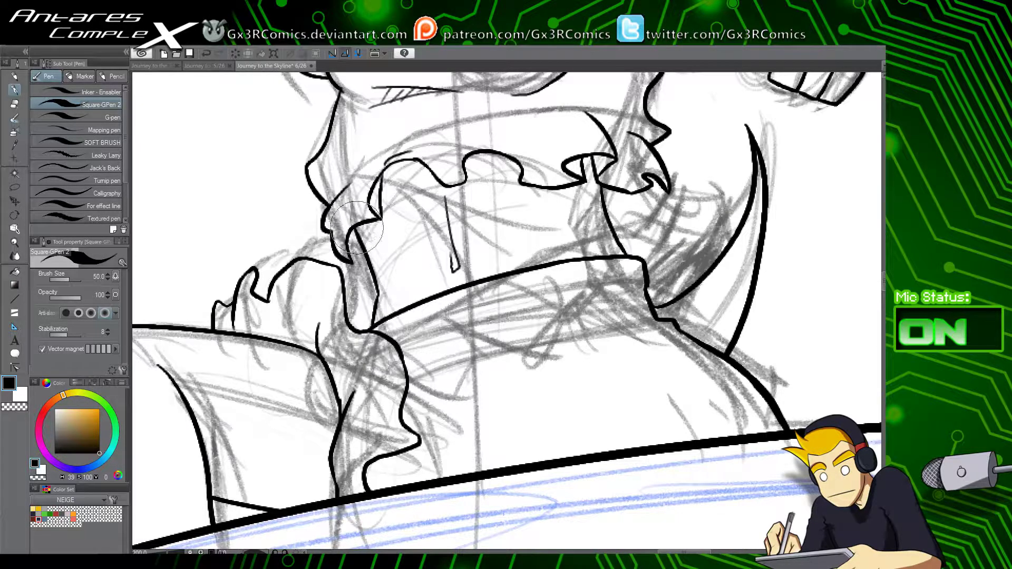
{"action": "key", "text": "ctrl+z"}
{"action": "left_click_drag", "start_coordinate": [378, 295], "coordinate": [360, 225]}
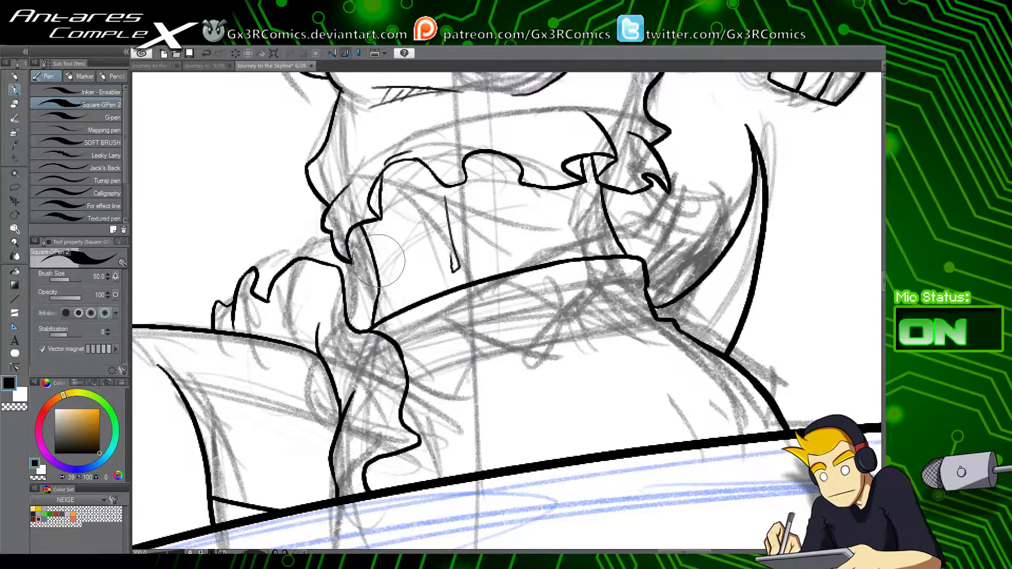
Step: Ink curved underside folds joining the blouse ruffle to the waist on both sides of the midriff
{"action": "left_click_drag", "start_coordinate": [379, 261], "coordinate": [349, 345]}
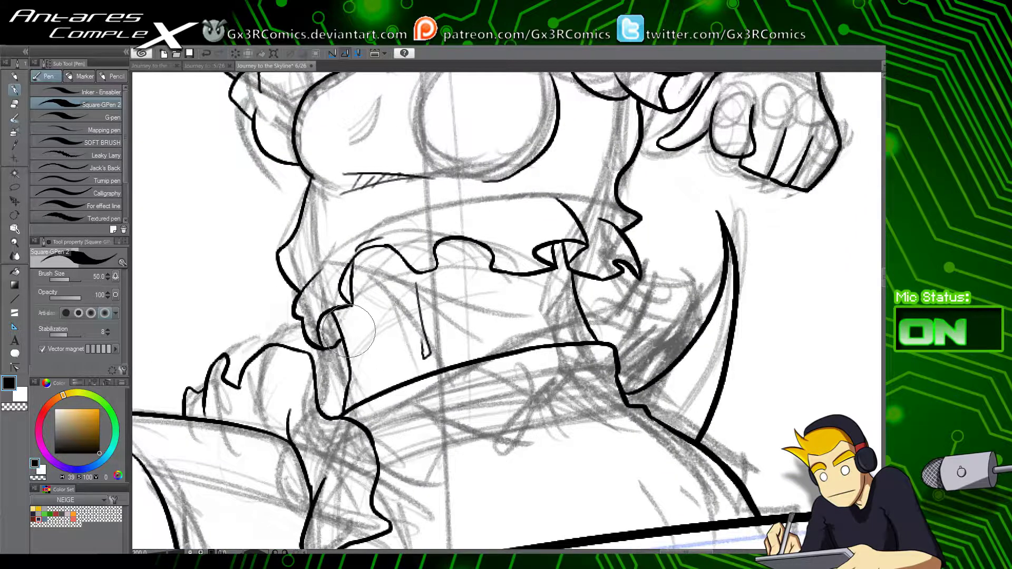
{"action": "mouse_move", "coordinate": [643, 283]}
{"action": "left_mouse_down"}
{"action": "mouse_move", "coordinate": [563, 320]}
{"action": "mouse_move", "coordinate": [540, 347]}
{"action": "mouse_move", "coordinate": [521, 341]}
{"action": "mouse_move", "coordinate": [515, 359]}
{"action": "mouse_move", "coordinate": [495, 227]}
{"action": "left_mouse_up"}
{"action": "left_click_drag", "start_coordinate": [625, 353], "coordinate": [453, 436]}
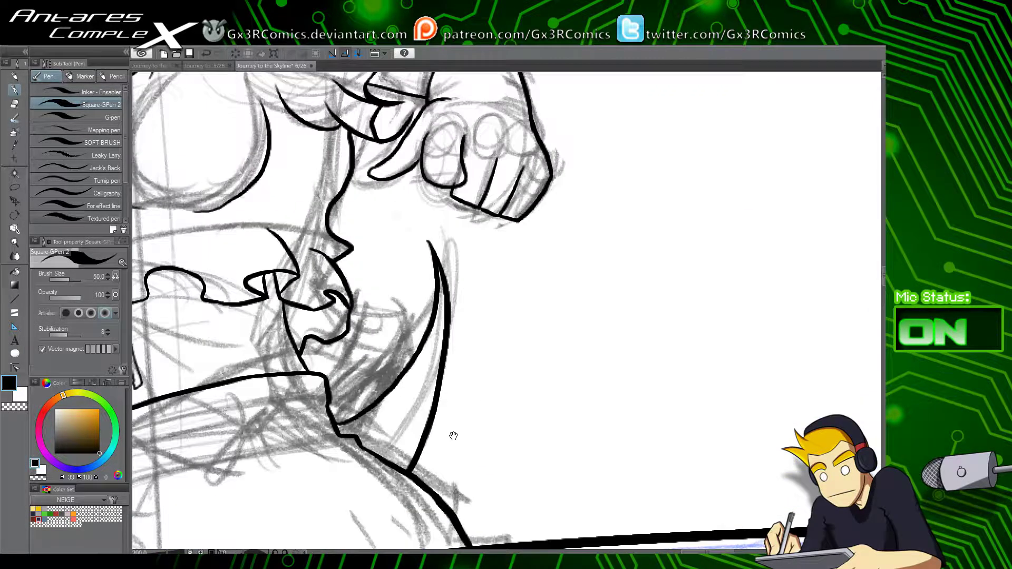
Step: Ink a small hook atop the lowered fist's finger line, a knuckle arc and a short line inside the sleeve cuff
{"action": "scroll", "coordinate": [462, 436], "scroll_direction": "down", "scroll_amount": 2}
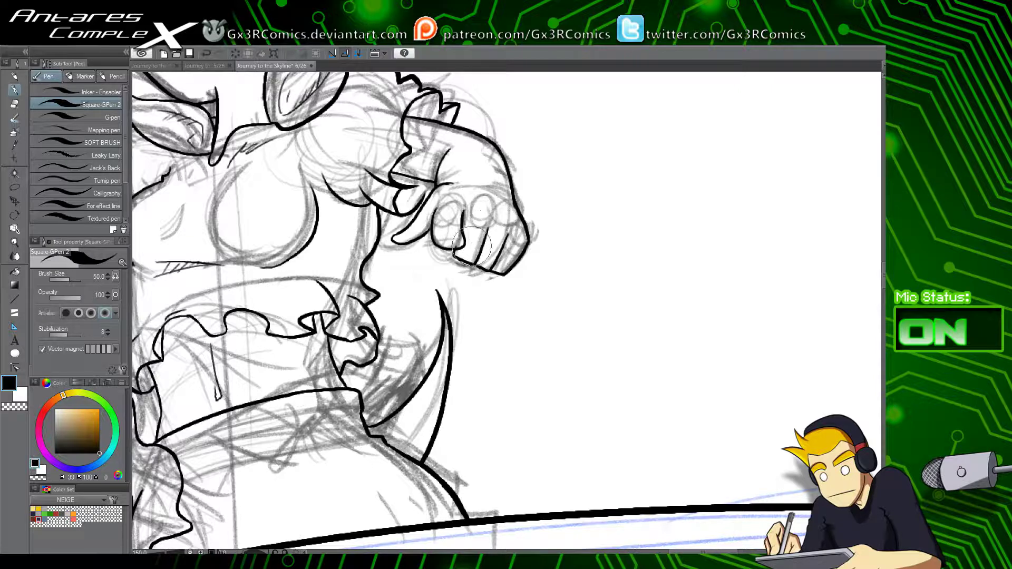
{"action": "key", "text": "e"}
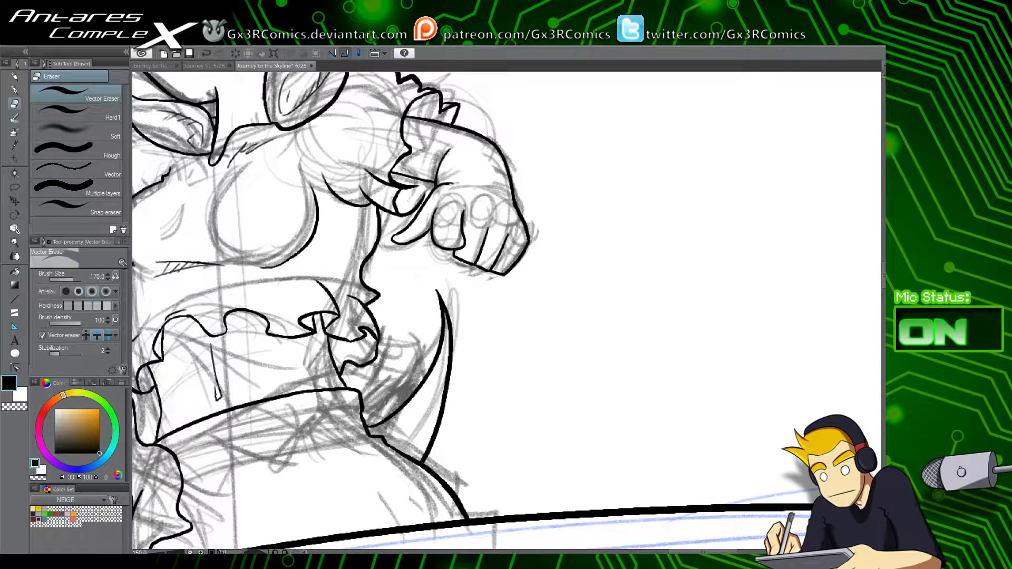
{"action": "scroll", "coordinate": [542, 305], "scroll_direction": "up", "scroll_amount": 4}
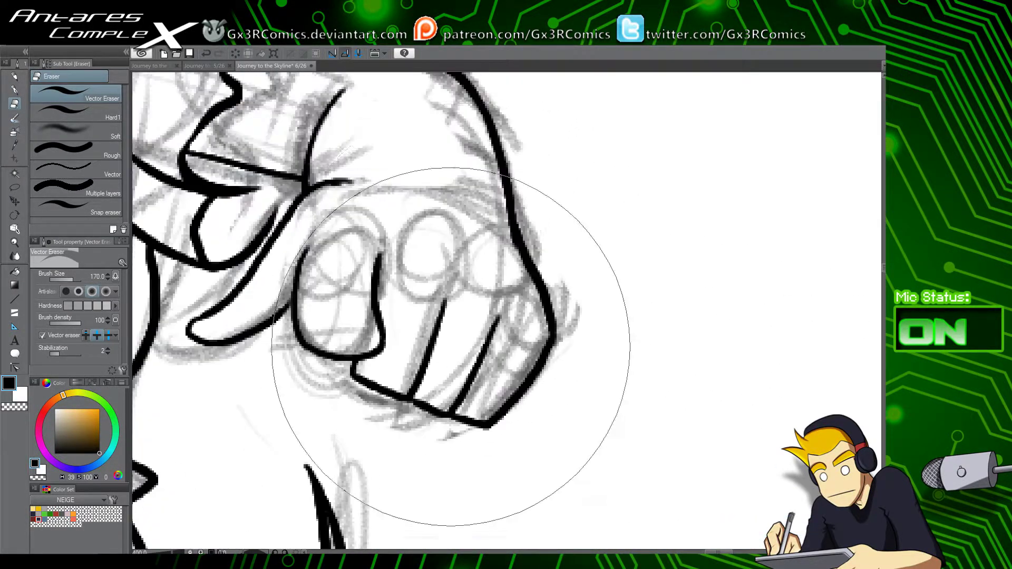
{"action": "key", "text": "p"}
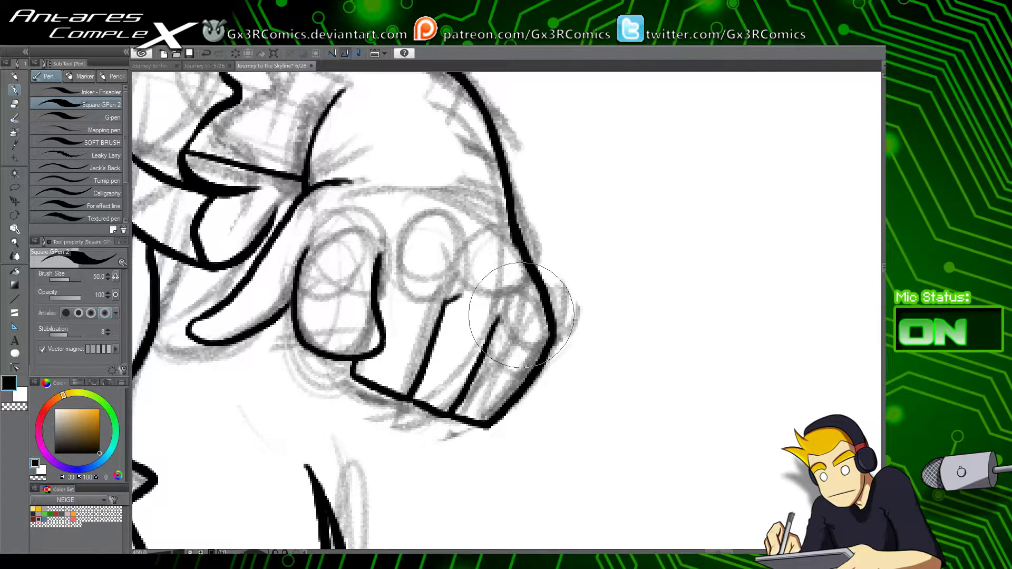
{"action": "scroll", "coordinate": [443, 316], "scroll_direction": "down", "scroll_amount": 2}
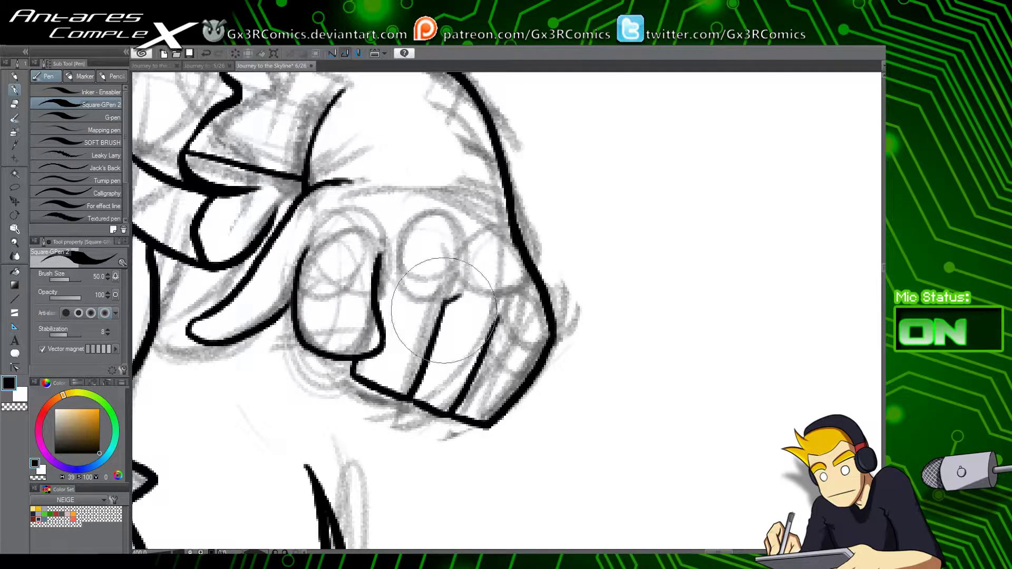
{"action": "scroll", "coordinate": [428, 367], "scroll_direction": "down", "scroll_amount": 2}
{"action": "scroll", "coordinate": [428, 367], "scroll_direction": "up", "scroll_amount": 3}
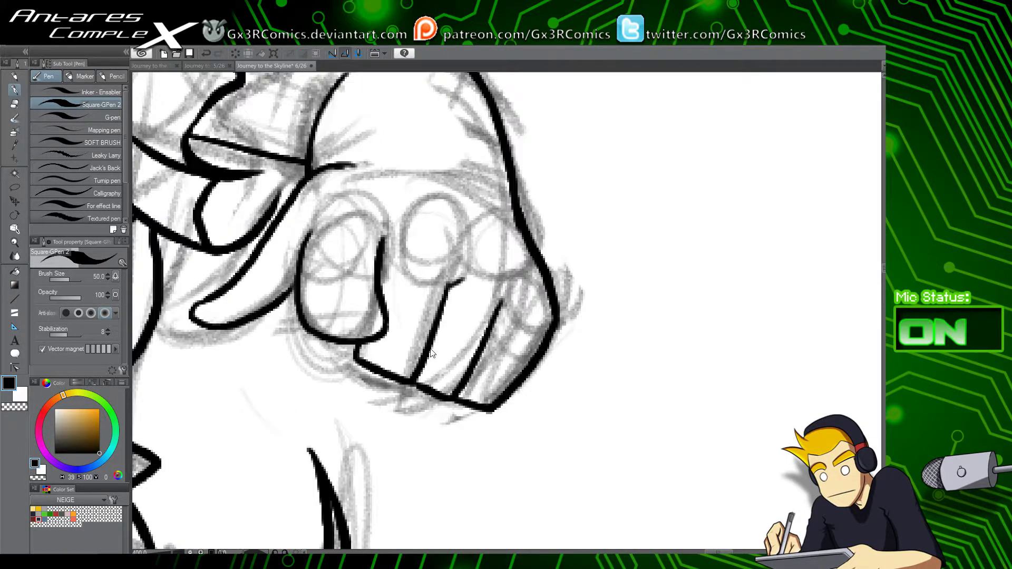
{"action": "left_click_drag", "start_coordinate": [433, 199], "coordinate": [452, 220]}
{"action": "left_click_drag", "start_coordinate": [394, 397], "coordinate": [536, 421]}
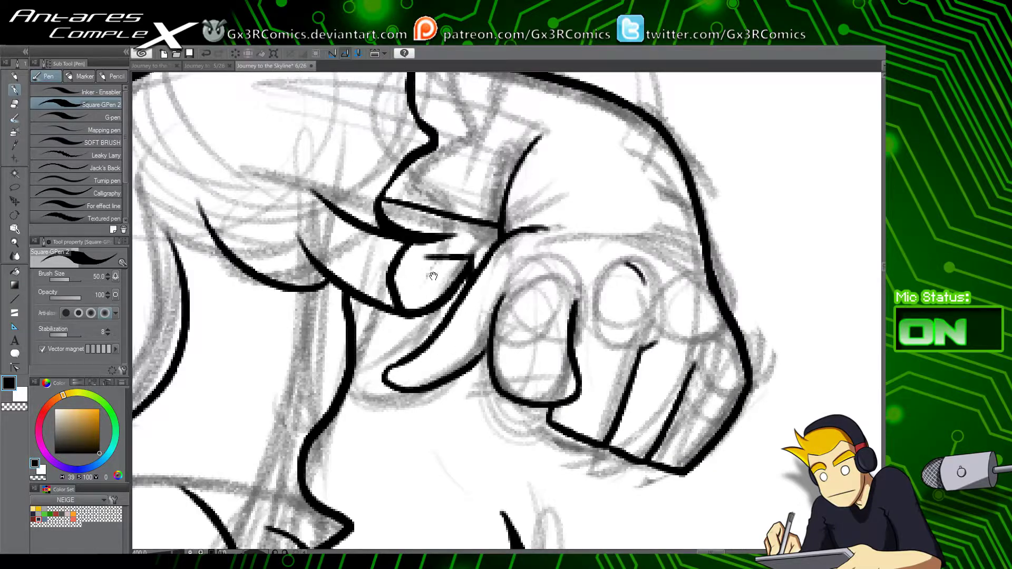
{"action": "left_click_drag", "start_coordinate": [412, 272], "coordinate": [449, 368]}
{"action": "left_click_drag", "start_coordinate": [442, 327], "coordinate": [443, 483]}
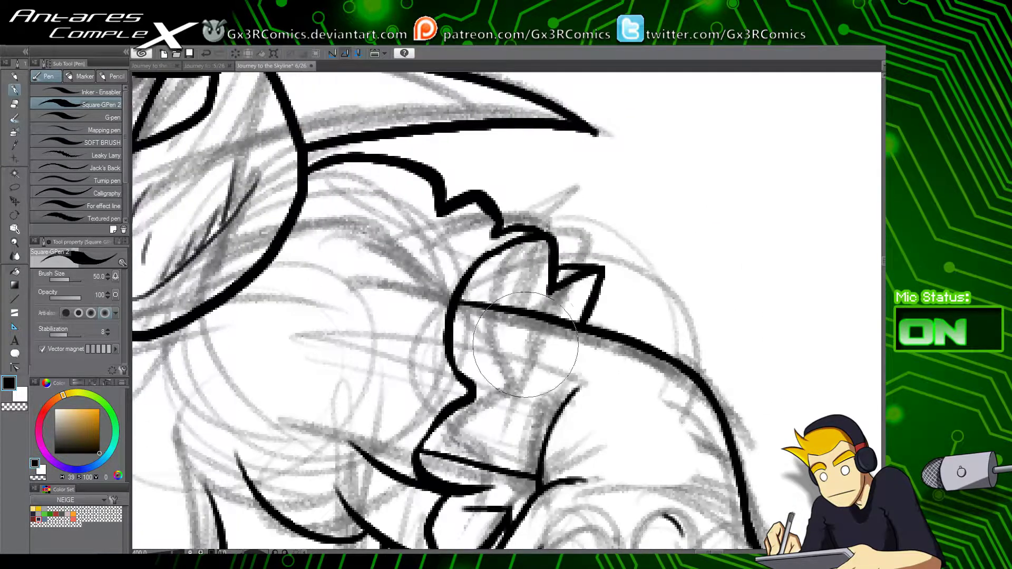
Step: Ink the lower sketched character's left head outline and the curve between its two pointed tips, trimming the first tip
{"action": "key", "text": "ctrl+minus"}
{"action": "key", "text": "ctrl+minus"}
{"action": "key", "text": "ctrl+minus"}
{"action": "scroll", "coordinate": [424, 414], "scroll_direction": "down", "scroll_amount": 2}
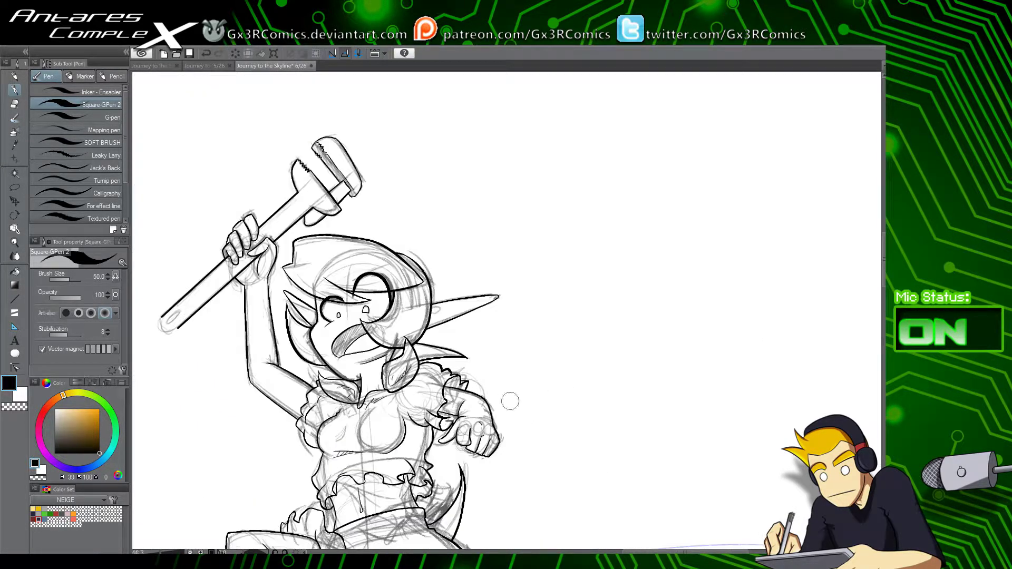
{"action": "mouse_move", "coordinate": [423, 497]}
{"action": "left_mouse_down"}
{"action": "mouse_move", "coordinate": [490, 360]}
{"action": "mouse_move", "coordinate": [501, 282]}
{"action": "left_mouse_up"}
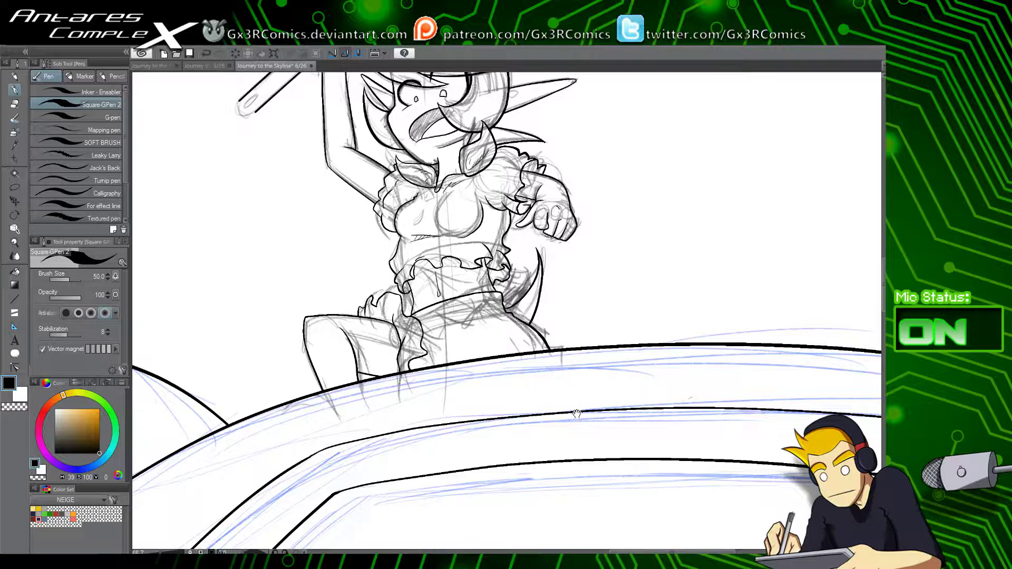
{"action": "left_click_drag", "start_coordinate": [577, 414], "coordinate": [520, 348]}
{"action": "scroll", "coordinate": [561, 287], "scroll_direction": "down", "scroll_amount": 2}
{"action": "scroll", "coordinate": [555, 330], "scroll_direction": "down", "scroll_amount": 1}
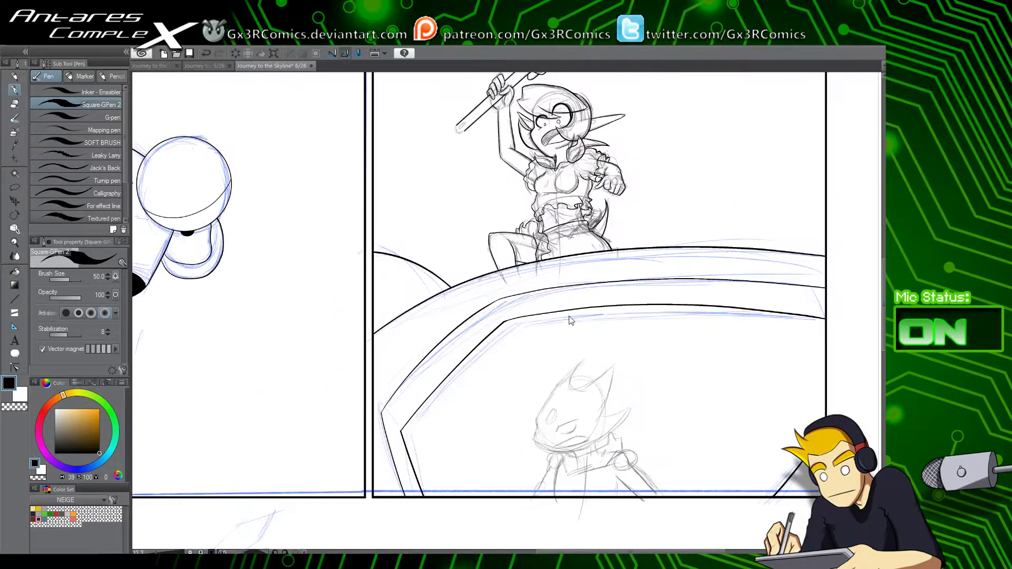
{"action": "scroll", "coordinate": [602, 434], "scroll_direction": "up", "scroll_amount": 4}
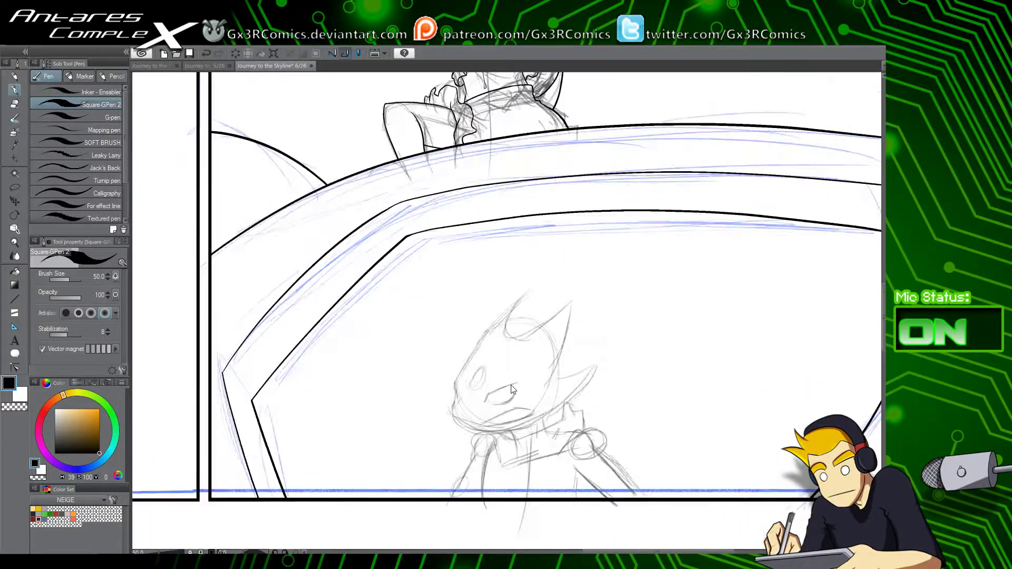
{"action": "mouse_move", "coordinate": [428, 415]}
{"action": "left_mouse_down"}
{"action": "mouse_move", "coordinate": [409, 375]}
{"action": "mouse_move", "coordinate": [373, 411]}
{"action": "left_mouse_up"}
{"action": "scroll", "coordinate": [417, 325], "scroll_direction": "up", "scroll_amount": 1}
{"action": "left_click_drag", "start_coordinate": [378, 360], "coordinate": [336, 407]}
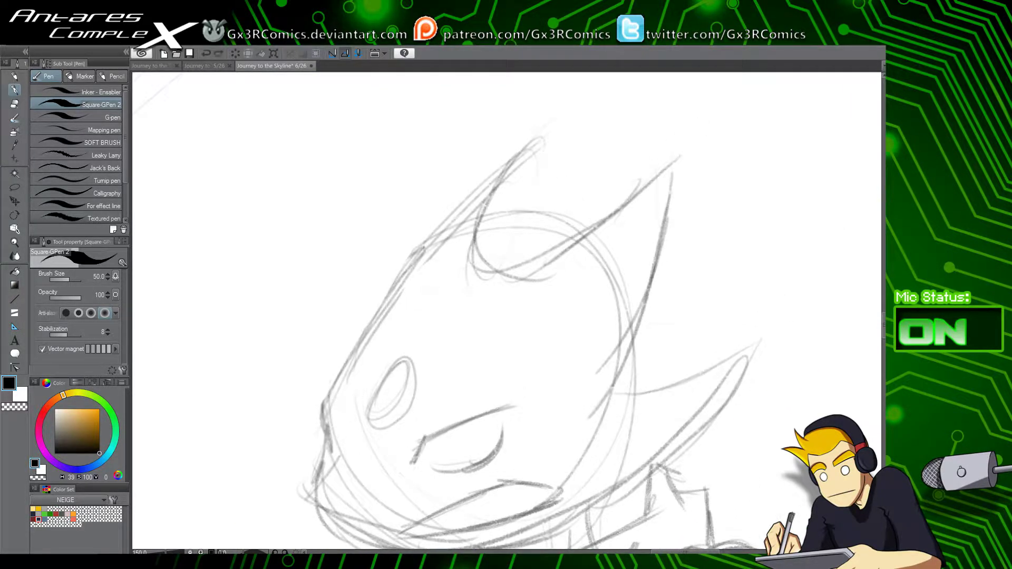
{"action": "mouse_move", "coordinate": [331, 452]}
{"action": "left_mouse_down"}
{"action": "mouse_move", "coordinate": [328, 400]}
{"action": "mouse_move", "coordinate": [541, 150]}
{"action": "mouse_move", "coordinate": [480, 258]}
{"action": "left_mouse_up"}
{"action": "key", "text": "ctrl+z"}
{"action": "mouse_move", "coordinate": [543, 149]}
{"action": "left_mouse_down"}
{"action": "mouse_move", "coordinate": [479, 257]}
{"action": "mouse_move", "coordinate": [679, 154]}
{"action": "left_mouse_up"}
{"action": "left_click_drag", "start_coordinate": [669, 234], "coordinate": [629, 223]}
{"action": "key", "text": "e"}
{"action": "left_click", "coordinate": [503, 139]}
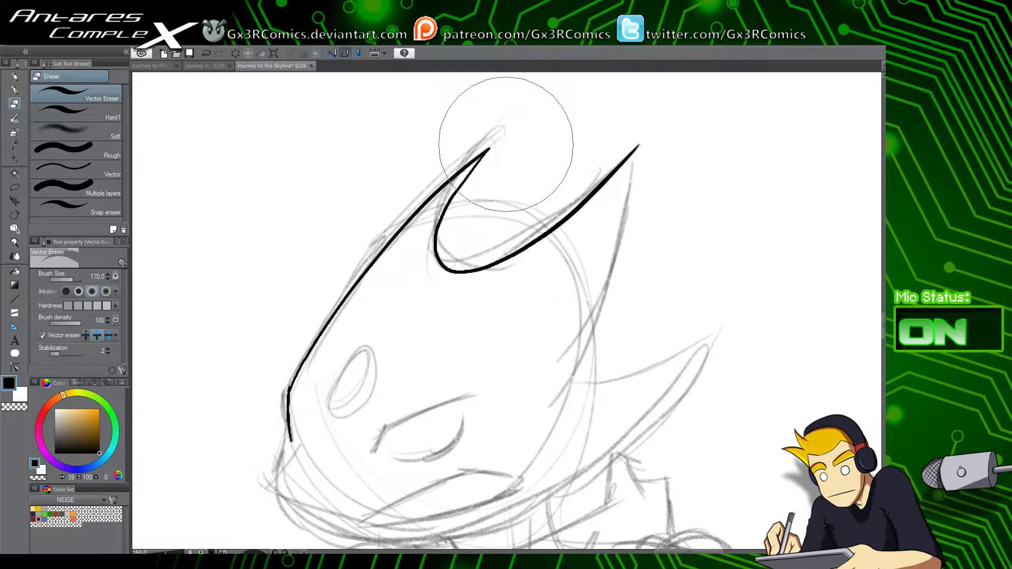
Step: Ink the back edge of the head's rear point and the upper edge of the cheek spike
{"action": "key", "text": "p"}
{"action": "mouse_move", "coordinate": [639, 144]}
{"action": "left_mouse_down"}
{"action": "mouse_move", "coordinate": [636, 240]}
{"action": "mouse_move", "coordinate": [559, 406]}
{"action": "mouse_move", "coordinate": [557, 355]}
{"action": "mouse_move", "coordinate": [680, 267]}
{"action": "left_mouse_up"}
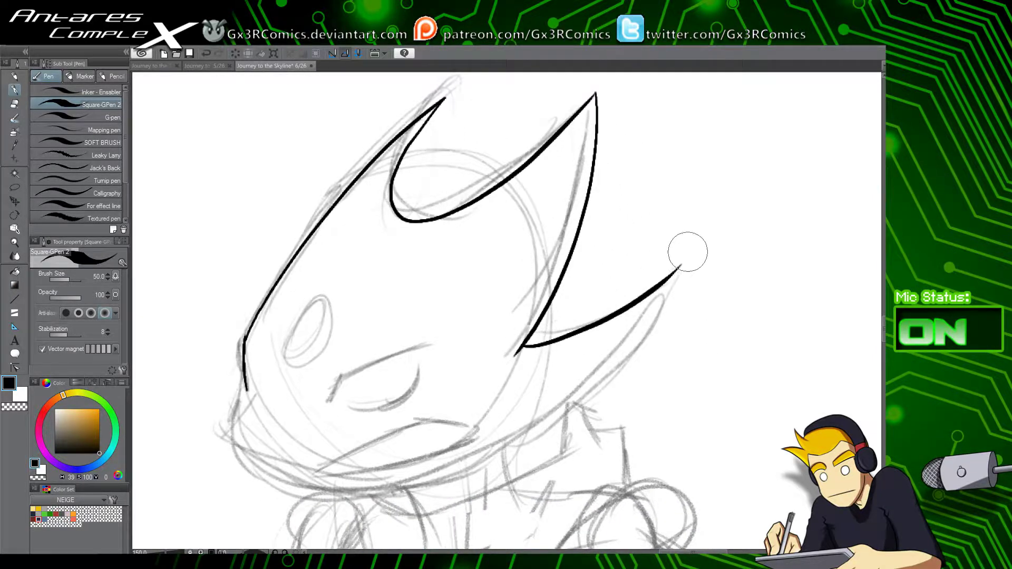
{"action": "key", "text": "ctrl+z"}
{"action": "mouse_move", "coordinate": [490, 354]}
{"action": "left_mouse_down"}
{"action": "mouse_move", "coordinate": [667, 271]}
{"action": "mouse_move", "coordinate": [513, 441]}
{"action": "mouse_move", "coordinate": [475, 461]}
{"action": "left_mouse_up"}
{"action": "left_click_drag", "start_coordinate": [377, 483], "coordinate": [450, 397]}
{"action": "key", "text": "ctrl+z"}
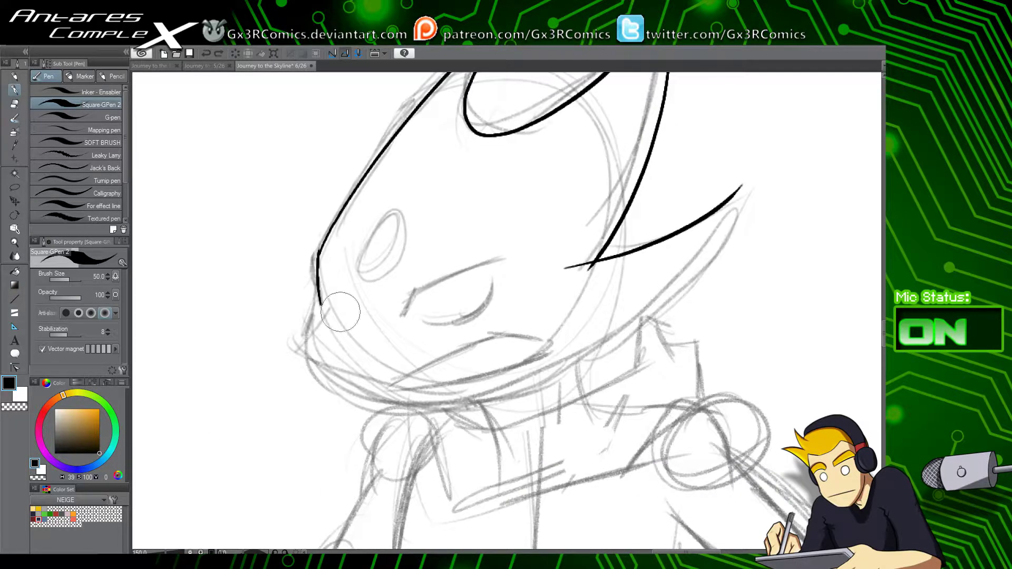
Step: Ink the muzzle and the jaw curve sweeping under the head up to the cheek spike's tip
{"action": "mouse_move", "coordinate": [317, 316]}
{"action": "left_mouse_down"}
{"action": "mouse_move", "coordinate": [306, 363]}
{"action": "mouse_move", "coordinate": [400, 407]}
{"action": "left_mouse_up"}
{"action": "key", "text": "ctrl+z"}
{"action": "mouse_move", "coordinate": [307, 366]}
{"action": "left_mouse_down"}
{"action": "mouse_move", "coordinate": [391, 407]}
{"action": "mouse_move", "coordinate": [682, 304]}
{"action": "left_mouse_up"}
{"action": "key", "text": "ctrl+z"}
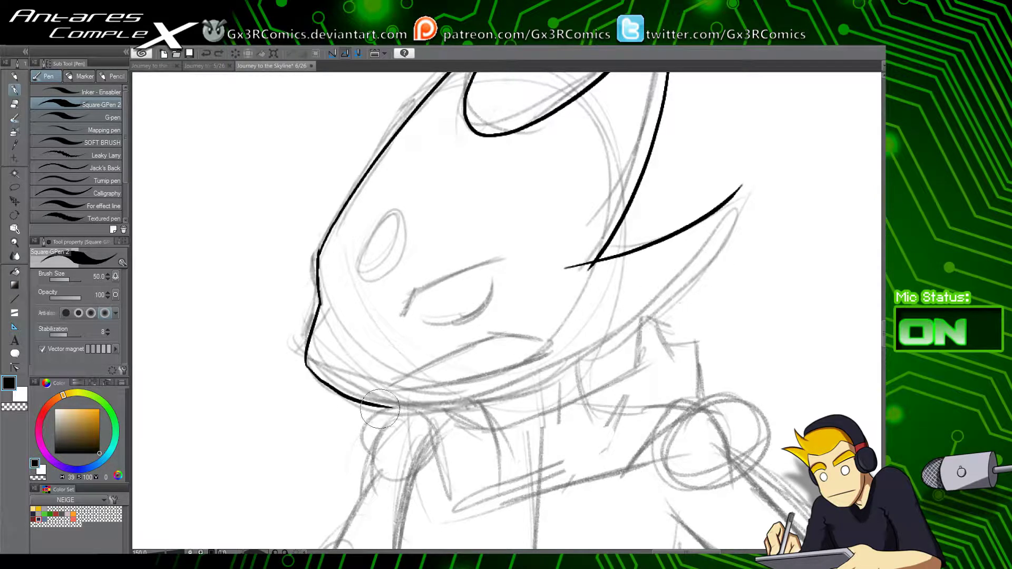
{"action": "mouse_move", "coordinate": [382, 407]}
{"action": "left_mouse_down"}
{"action": "mouse_move", "coordinate": [501, 397]}
{"action": "mouse_move", "coordinate": [738, 207]}
{"action": "mouse_move", "coordinate": [581, 342]}
{"action": "mouse_move", "coordinate": [479, 397]}
{"action": "left_mouse_up"}
{"action": "key", "text": "ctrl+z"}
{"action": "key", "text": "ctrl+z"}
{"action": "mouse_move", "coordinate": [494, 394]}
{"action": "left_mouse_down"}
{"action": "mouse_move", "coordinate": [641, 322]}
{"action": "mouse_move", "coordinate": [734, 189]}
{"action": "left_mouse_up"}
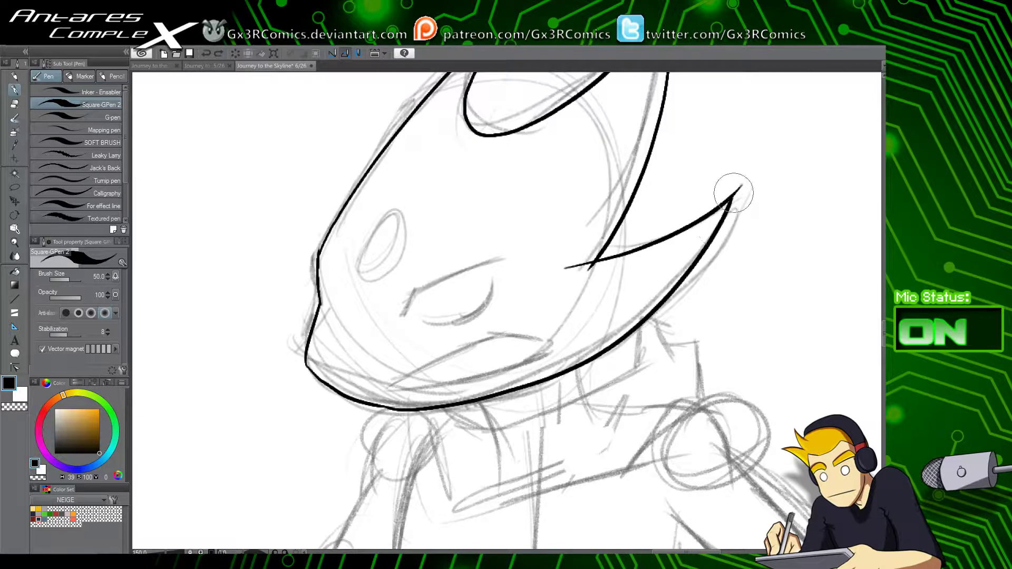
Step: Trim the stray line end at the inner corner beside the cheek spike, and ink zigzag edges across the gaps between the head's spikes
{"action": "key", "text": "e"}
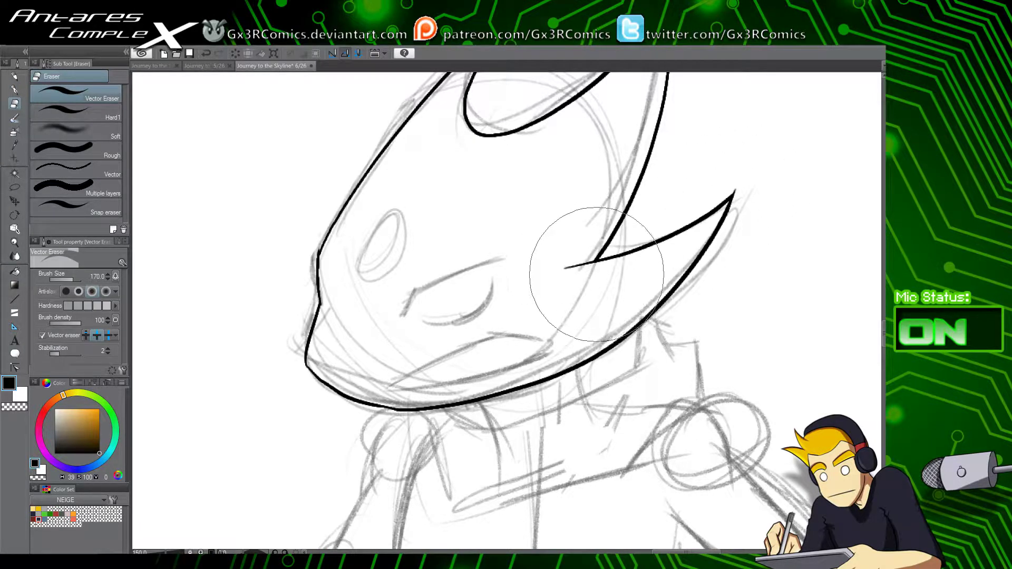
{"action": "left_click", "coordinate": [565, 266]}
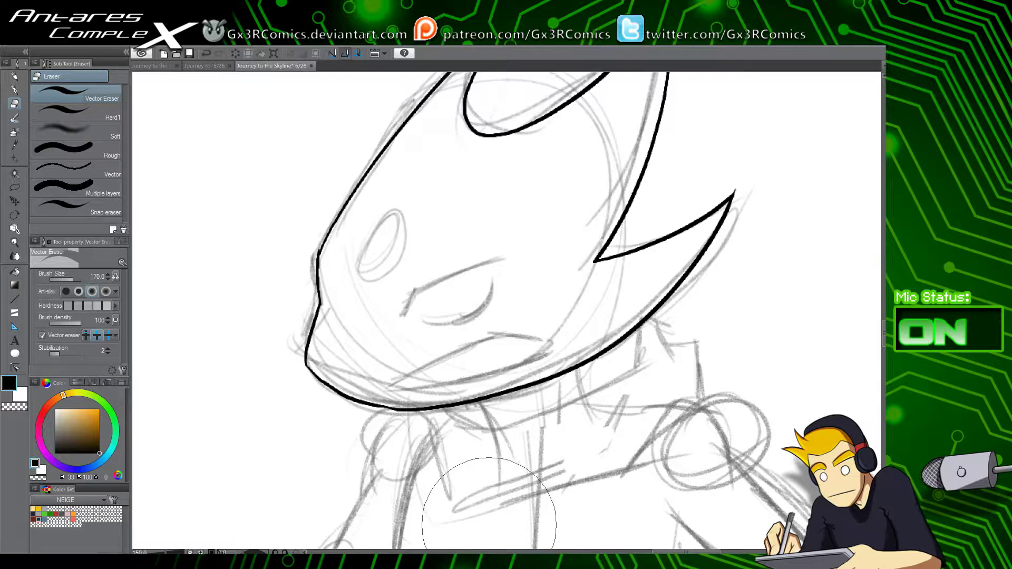
{"action": "left_click_drag", "start_coordinate": [521, 180], "coordinate": [454, 343]}
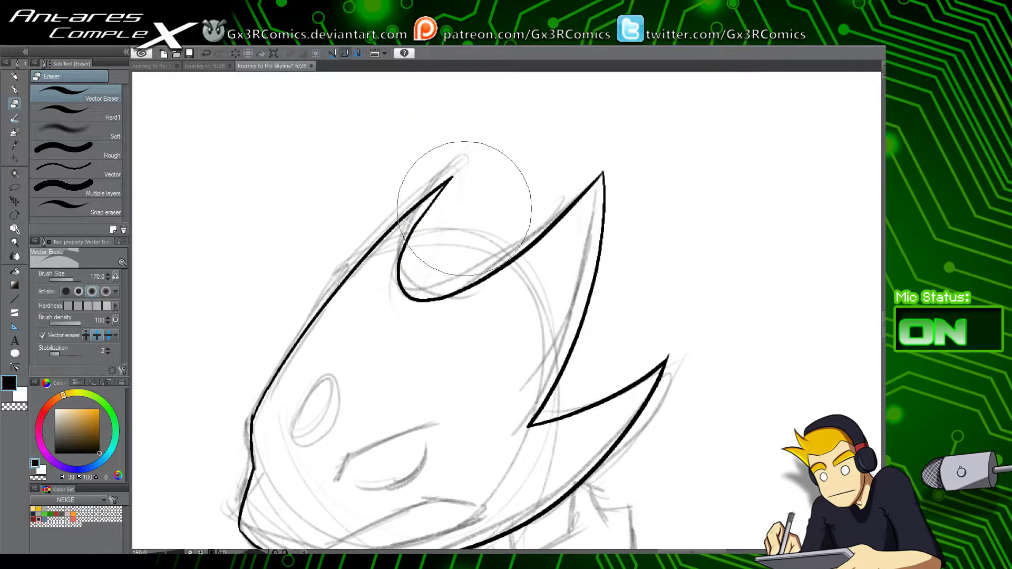
{"action": "key", "text": "p"}
{"action": "mouse_move", "coordinate": [405, 248]}
{"action": "left_mouse_down"}
{"action": "mouse_move", "coordinate": [448, 218]}
{"action": "mouse_move", "coordinate": [436, 243]}
{"action": "mouse_move", "coordinate": [491, 232]}
{"action": "mouse_move", "coordinate": [484, 250]}
{"action": "mouse_move", "coordinate": [508, 261]}
{"action": "left_mouse_up"}
{"action": "left_click_drag", "start_coordinate": [599, 318], "coordinate": [584, 272]}
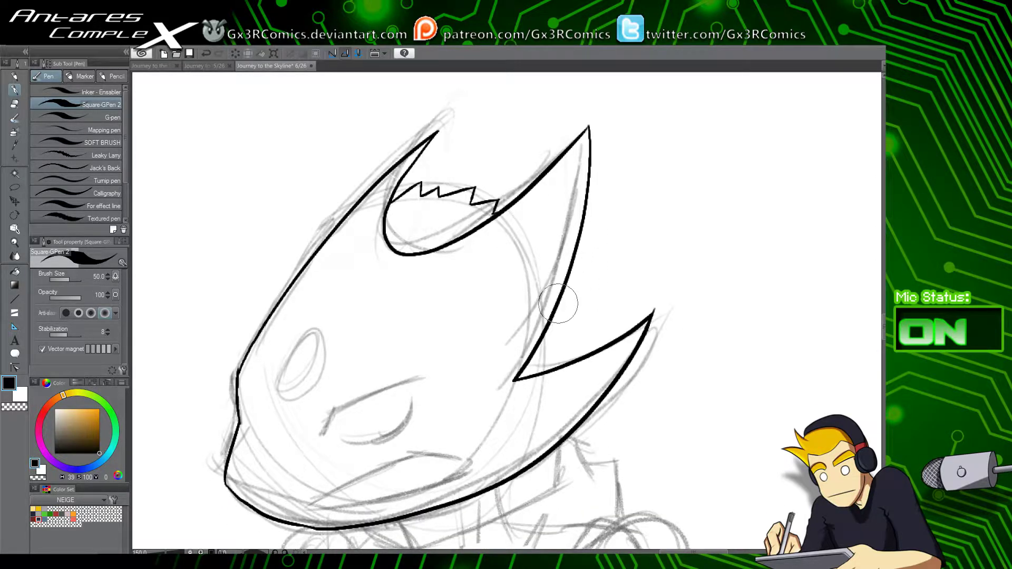
{"action": "mouse_move", "coordinate": [558, 304]}
{"action": "left_mouse_down"}
{"action": "mouse_move", "coordinate": [563, 327]}
{"action": "mouse_move", "coordinate": [578, 324]}
{"action": "mouse_move", "coordinate": [566, 353]}
{"action": "mouse_move", "coordinate": [589, 348]}
{"action": "left_mouse_up"}
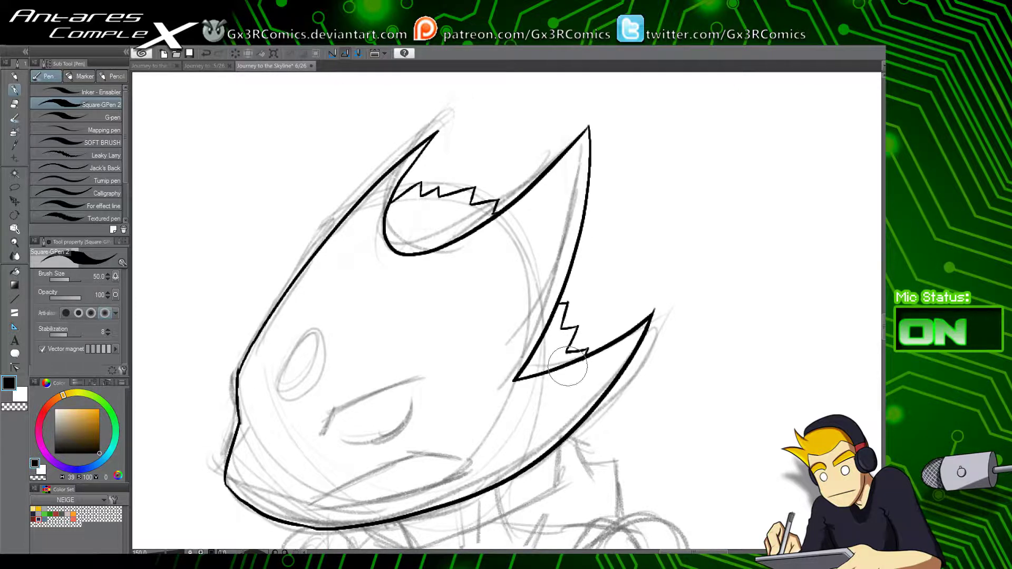
Step: Ink the angled upper eyelid with its short front edge and the curved line beneath the eye
{"action": "left_click_drag", "start_coordinate": [477, 398], "coordinate": [548, 300]}
{"action": "left_click_drag", "start_coordinate": [407, 313], "coordinate": [394, 343]}
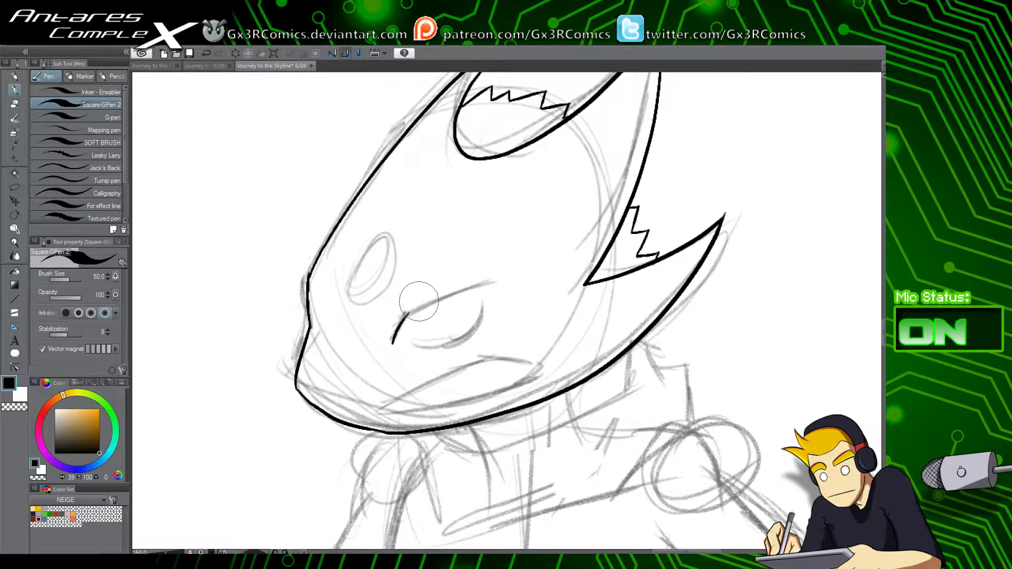
{"action": "left_click_drag", "start_coordinate": [495, 281], "coordinate": [405, 313]}
{"action": "mouse_move", "coordinate": [405, 313]}
{"action": "left_mouse_down"}
{"action": "mouse_move", "coordinate": [389, 354]}
{"action": "mouse_move", "coordinate": [425, 307]}
{"action": "mouse_move", "coordinate": [495, 283]}
{"action": "left_mouse_up"}
{"action": "key", "text": "ctrl+z"}
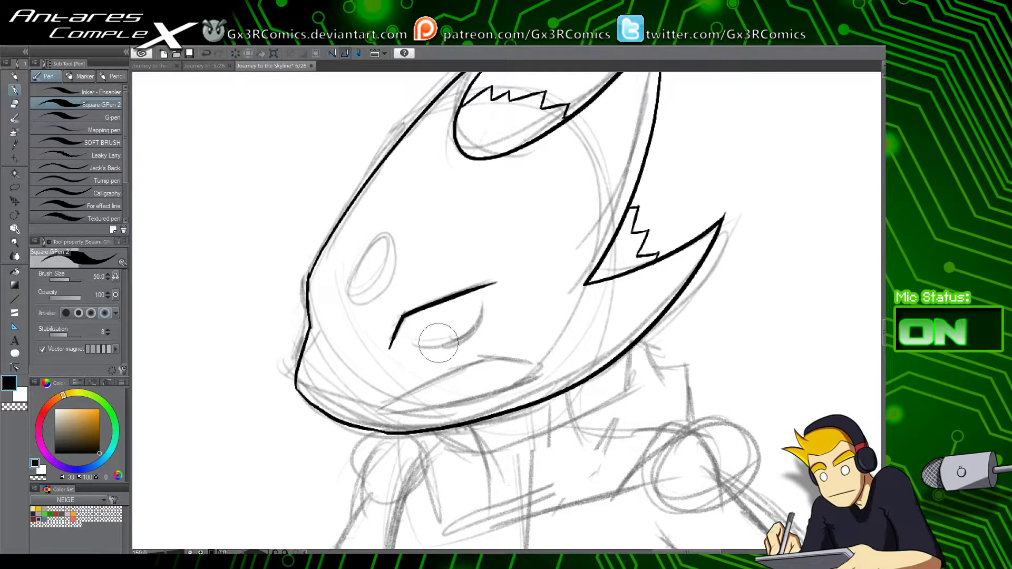
{"action": "left_click_drag", "start_coordinate": [408, 347], "coordinate": [482, 306]}
{"action": "key", "text": "ctrl+z"}
{"action": "mouse_move", "coordinate": [409, 348]}
{"action": "left_mouse_down"}
{"action": "mouse_move", "coordinate": [435, 351]}
{"action": "mouse_move", "coordinate": [482, 304]}
{"action": "left_mouse_up"}
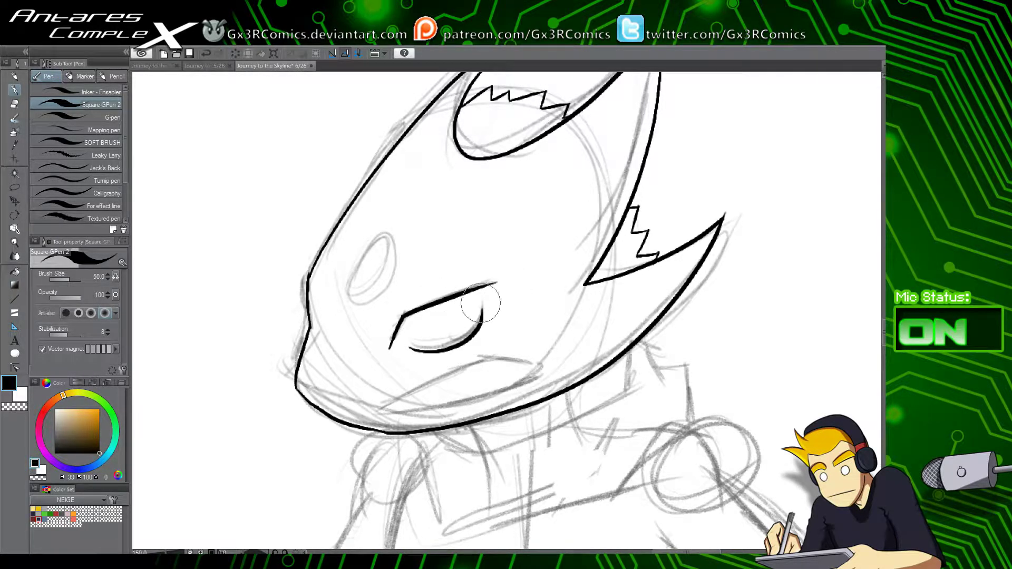
Step: Ink the small oval ahead of the eye and the pointed open-mouth shape above the jaw
{"action": "mouse_move", "coordinate": [368, 251]}
{"action": "left_mouse_down"}
{"action": "mouse_move", "coordinate": [362, 283]}
{"action": "mouse_move", "coordinate": [365, 256]}
{"action": "left_mouse_up"}
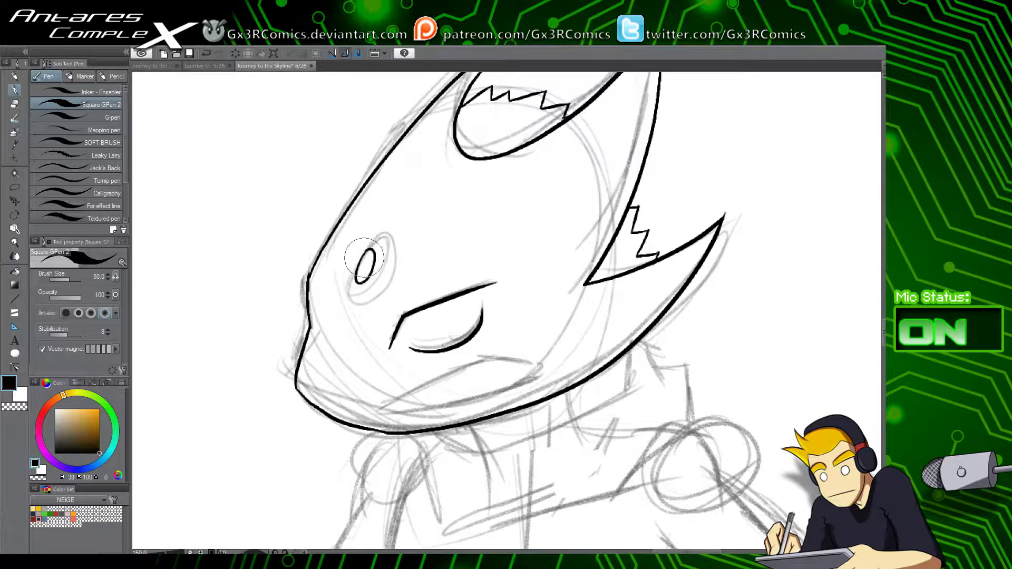
{"action": "left_click_drag", "start_coordinate": [467, 406], "coordinate": [437, 353]}
{"action": "mouse_move", "coordinate": [345, 361]}
{"action": "left_mouse_down"}
{"action": "mouse_move", "coordinate": [441, 308]}
{"action": "mouse_move", "coordinate": [518, 315]}
{"action": "left_mouse_up"}
{"action": "left_click_drag", "start_coordinate": [348, 362], "coordinate": [522, 320]}
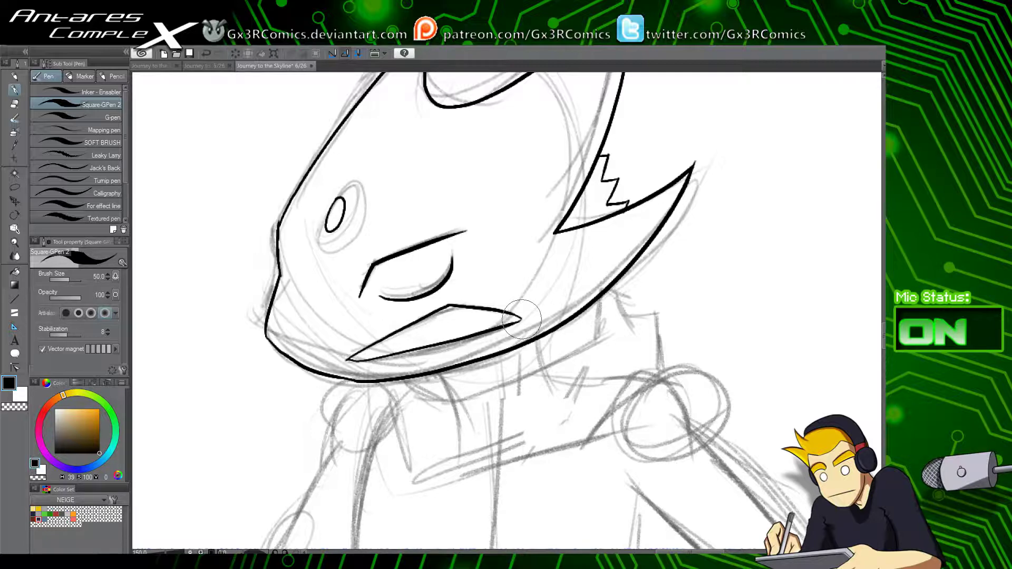
Step: Ink the collar band under the jaw and the stepped outline behind the neck
{"action": "left_click_drag", "start_coordinate": [571, 403], "coordinate": [542, 289]}
{"action": "mouse_move", "coordinate": [376, 263]}
{"action": "left_mouse_down"}
{"action": "mouse_move", "coordinate": [429, 287]}
{"action": "mouse_move", "coordinate": [566, 239]}
{"action": "mouse_move", "coordinate": [570, 187]}
{"action": "mouse_move", "coordinate": [594, 173]}
{"action": "mouse_move", "coordinate": [600, 209]}
{"action": "mouse_move", "coordinate": [620, 200]}
{"action": "mouse_move", "coordinate": [635, 260]}
{"action": "left_mouse_up"}
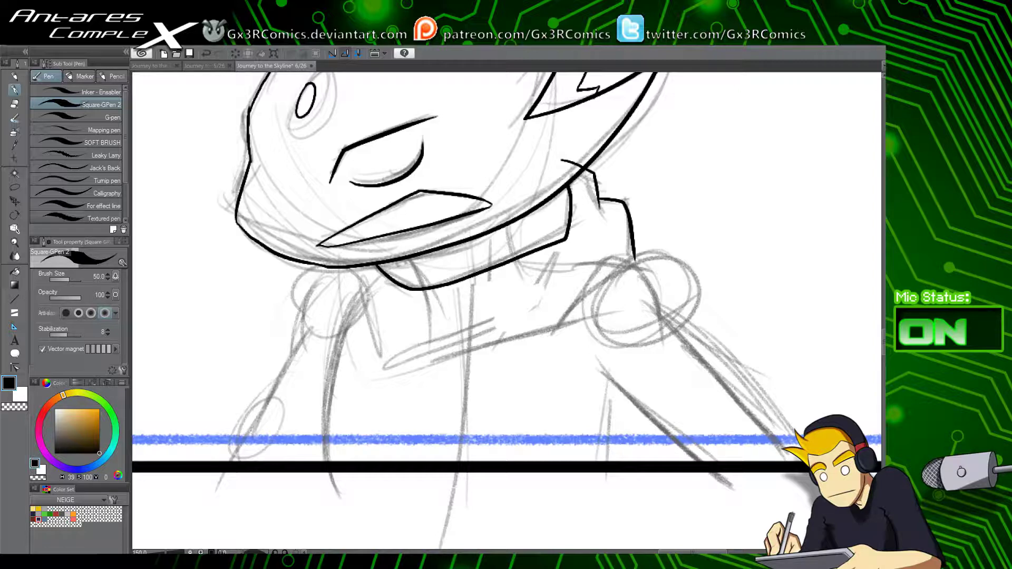
Step: Ink a row of small pointed teeth inside the open mouth
{"action": "left_click_drag", "start_coordinate": [592, 362], "coordinate": [606, 490]}
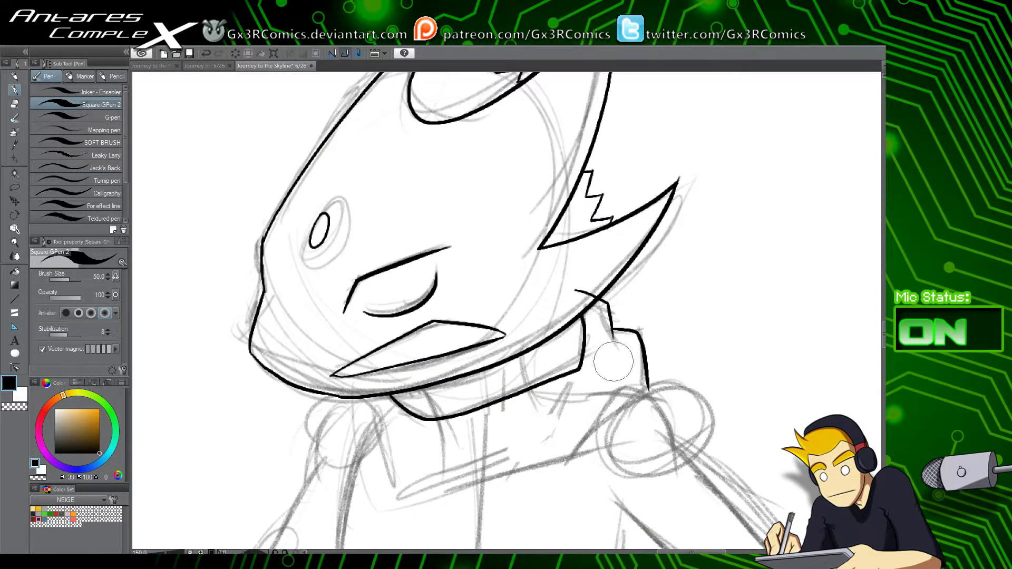
{"action": "mouse_move", "coordinate": [379, 368]}
{"action": "left_mouse_down"}
{"action": "mouse_move", "coordinate": [442, 336]}
{"action": "mouse_move", "coordinate": [458, 344]}
{"action": "mouse_move", "coordinate": [444, 335]}
{"action": "mouse_move", "coordinate": [450, 348]}
{"action": "mouse_move", "coordinate": [463, 332]}
{"action": "left_mouse_up"}
{"action": "key", "text": "ctrl+z"}
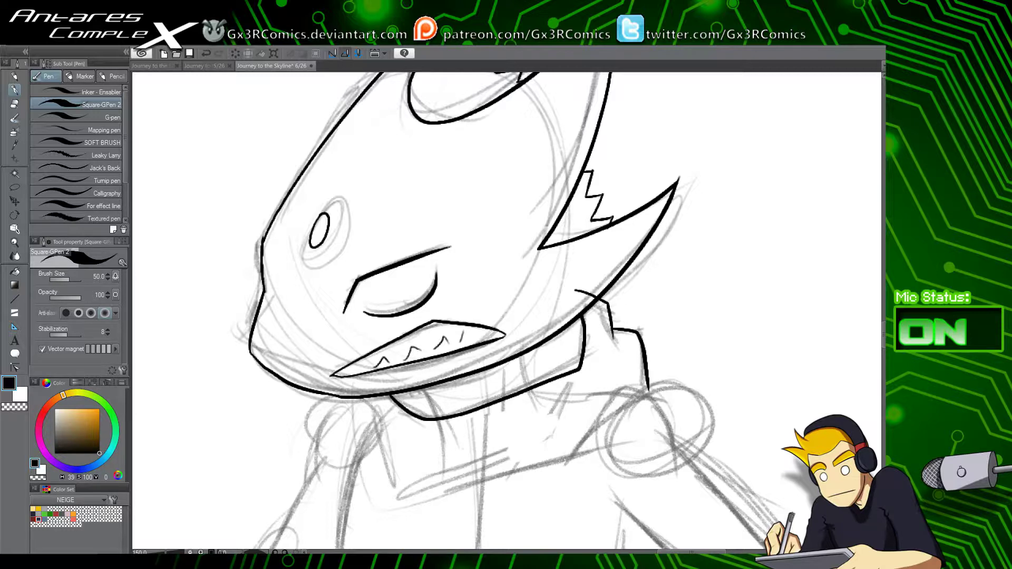
Step: Trim the neck line overlapping the head, and ink the neckwear's front fold and lower outline from the jaw to its back corner
{"action": "key", "text": "e"}
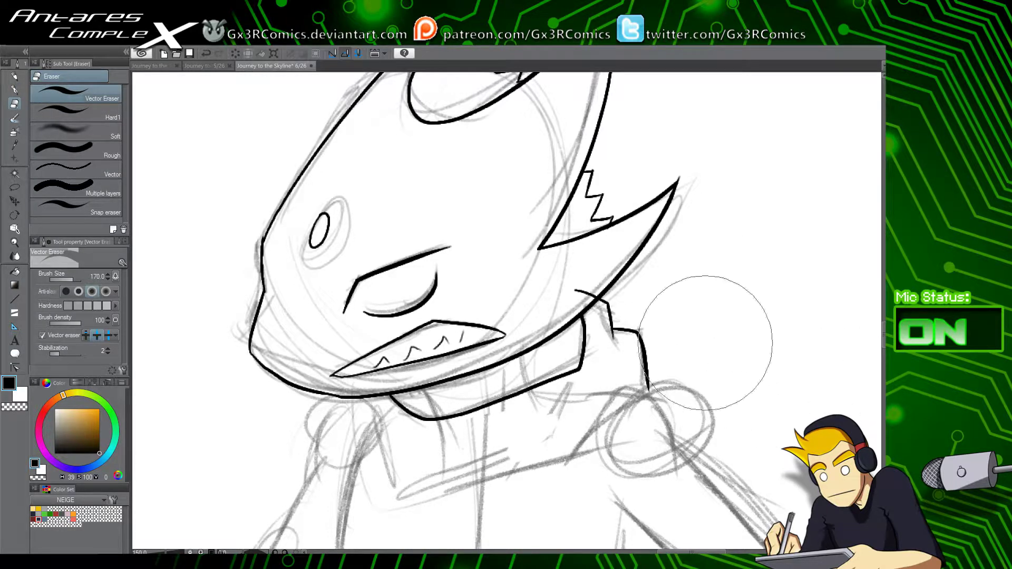
{"action": "left_click", "coordinate": [580, 292]}
{"action": "key", "text": "space"}
{"action": "left_click_drag", "start_coordinate": [599, 419], "coordinate": [638, 306]}
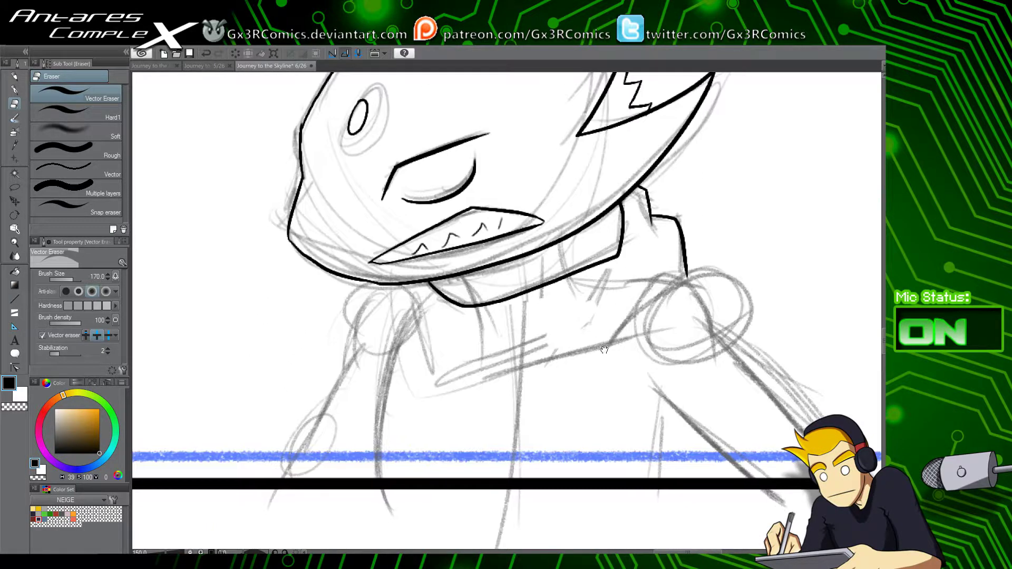
{"action": "key", "text": "p"}
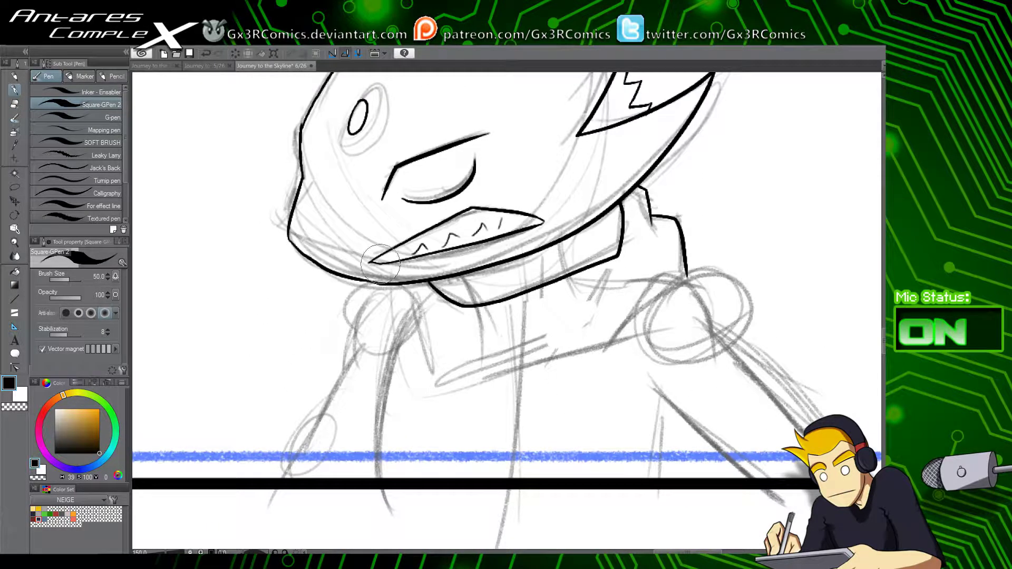
{"action": "left_click_drag", "start_coordinate": [389, 270], "coordinate": [405, 320]}
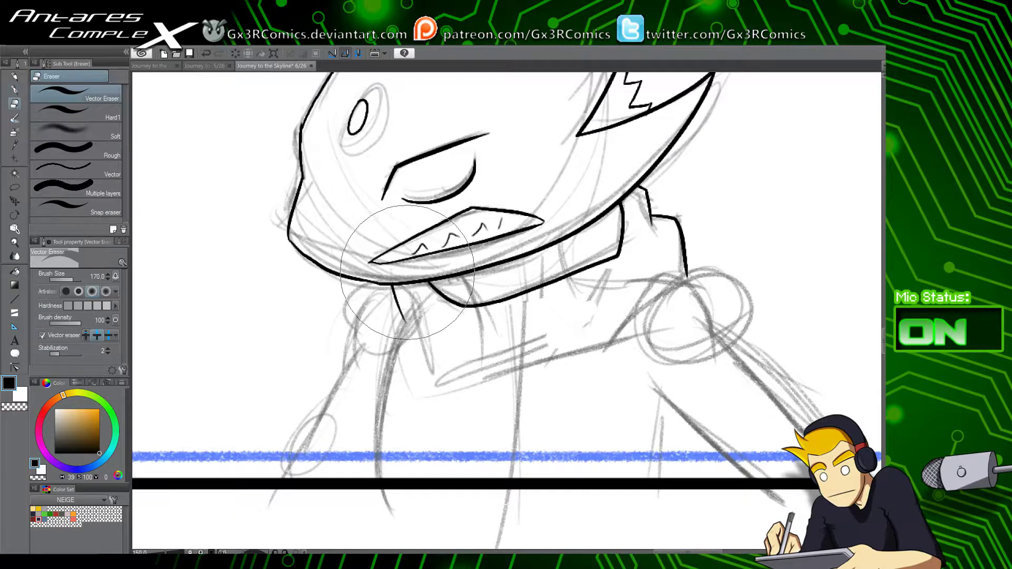
{"action": "mouse_move", "coordinate": [391, 287]}
{"action": "left_mouse_down"}
{"action": "mouse_move", "coordinate": [390, 345]}
{"action": "mouse_move", "coordinate": [414, 404]}
{"action": "mouse_move", "coordinate": [432, 404]}
{"action": "mouse_move", "coordinate": [546, 387]}
{"action": "mouse_move", "coordinate": [685, 275]}
{"action": "left_mouse_up"}
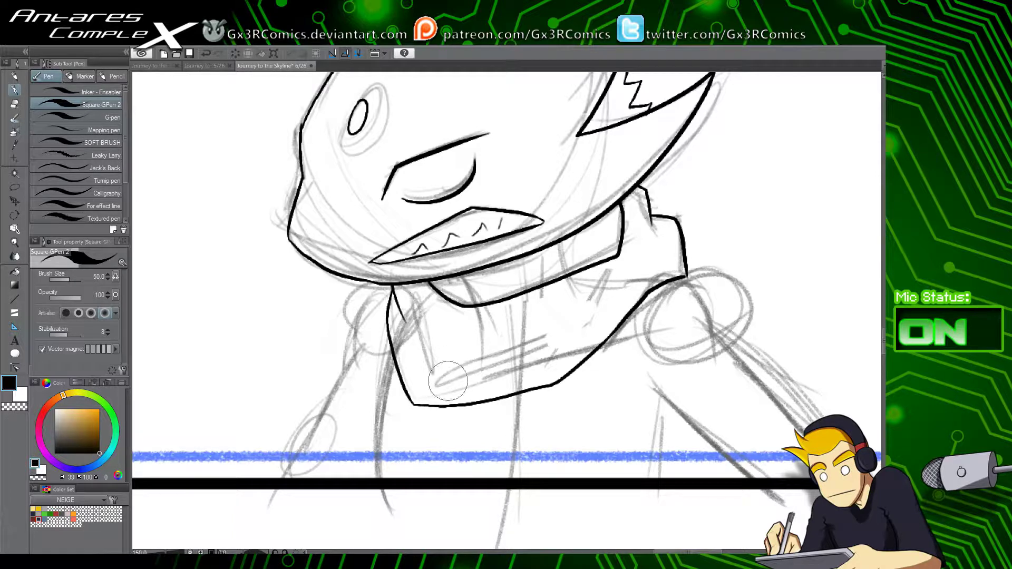
Step: Ink two short dividing lines across the collar band and trim their ends at the band's lower edge
{"action": "left_click_drag", "start_coordinate": [471, 274], "coordinate": [482, 306]}
{"action": "left_click_drag", "start_coordinate": [563, 242], "coordinate": [577, 284]}
{"action": "key", "text": "r"}
{"action": "left_click_drag", "start_coordinate": [470, 321], "coordinate": [409, 369]}
{"action": "key", "text": "e"}
{"action": "left_click", "coordinate": [485, 315]}
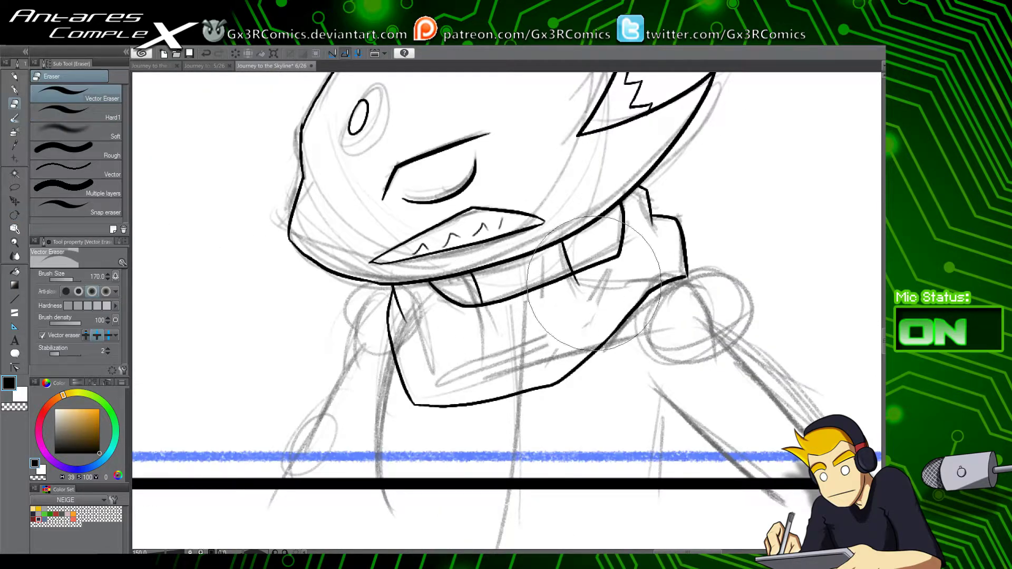
{"action": "left_click", "coordinate": [578, 282]}
Step: Add a new raster layer and switch to the Fast Sketch Pencil 2 brush
{"action": "key", "text": "p"}
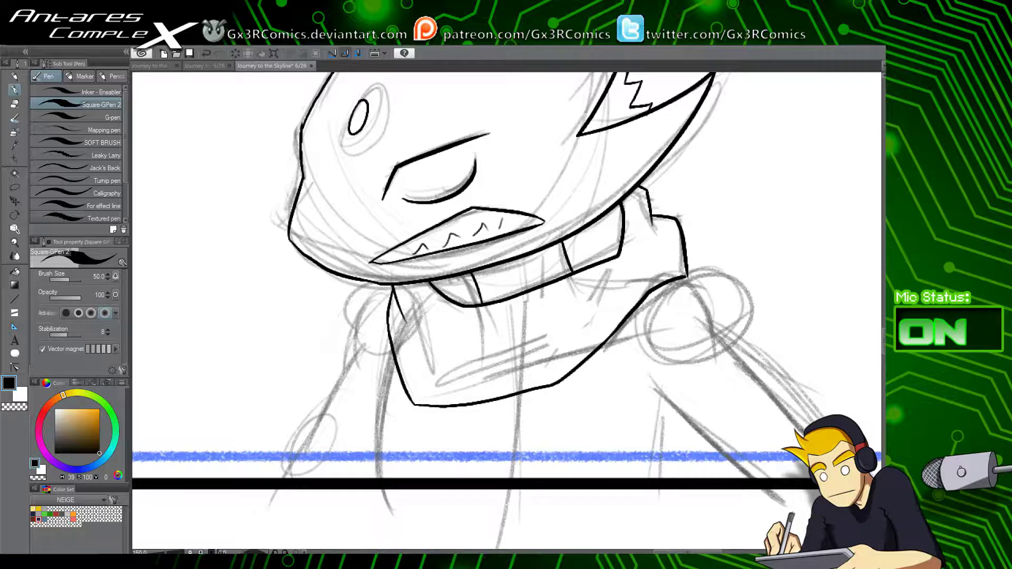
{"action": "key", "text": "ctrl+shift+n"}
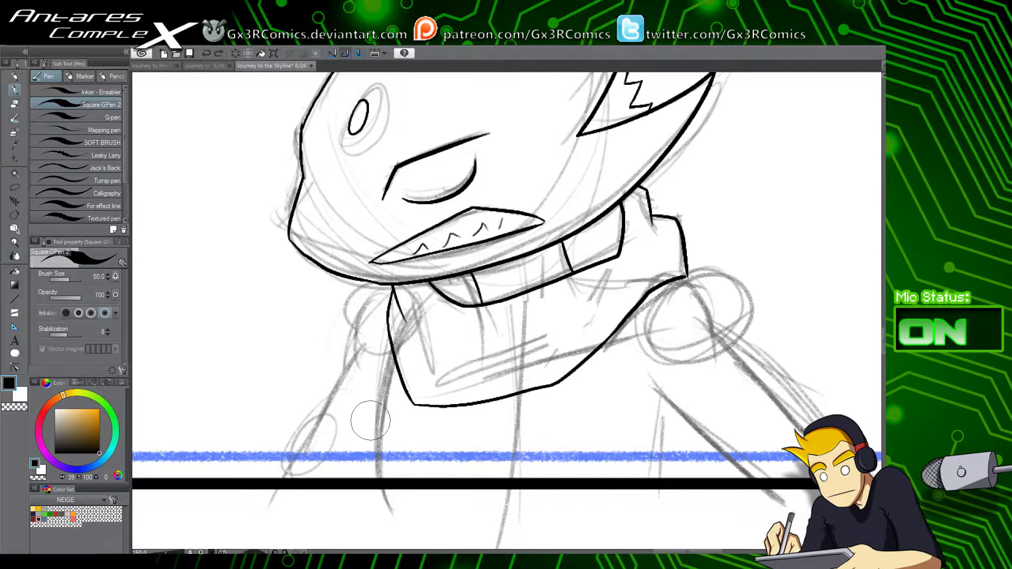
{"action": "key", "text": "p"}
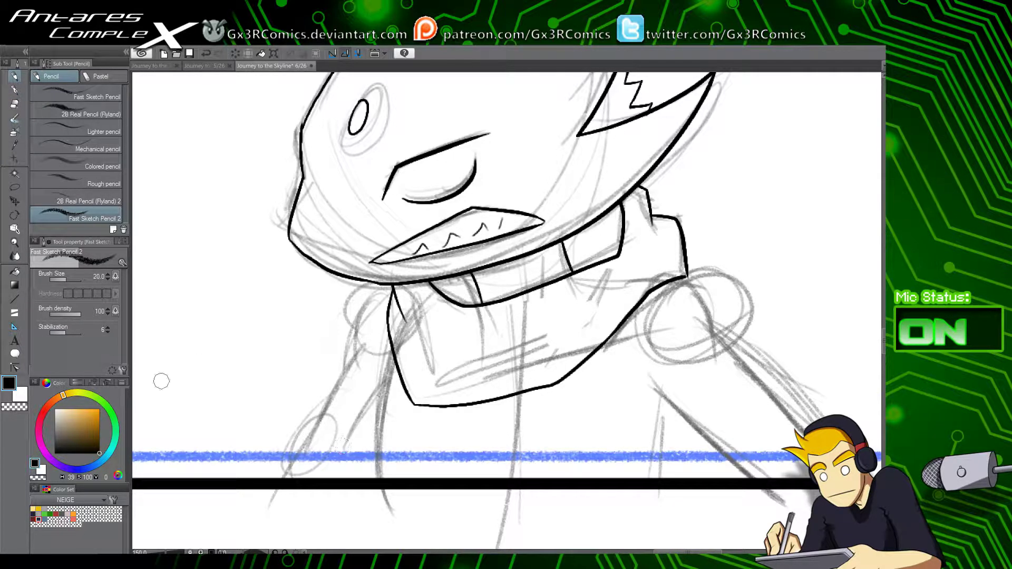
{"action": "left_click_drag", "start_coordinate": [389, 369], "coordinate": [365, 469]}
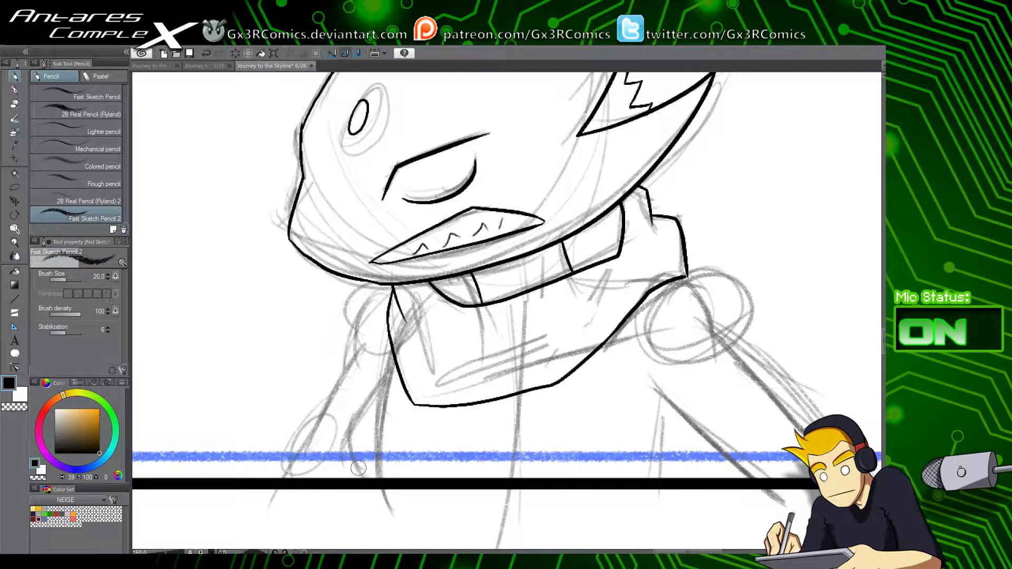
{"action": "left_click_drag", "start_coordinate": [345, 432], "coordinate": [369, 480]}
{"action": "key", "text": "ctrl+z"}
{"action": "key", "text": "ctrl+z"}
{"action": "key", "text": "ctrl+z"}
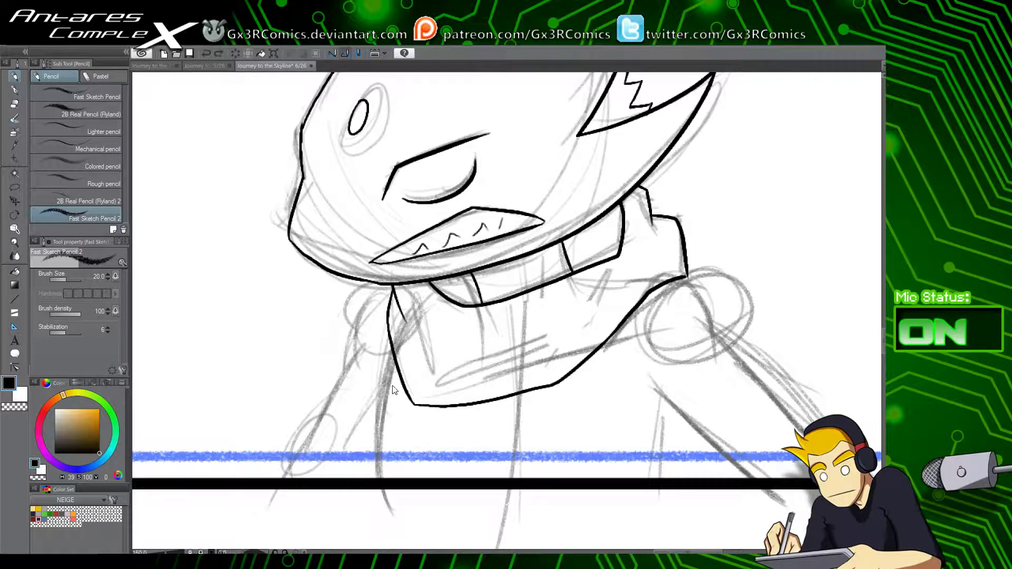
Step: Sketch the bent inner edge of the arm under the muzzle, and rework the far shoulder and its arm's outer edge
{"action": "mouse_move", "coordinate": [393, 372]}
{"action": "left_mouse_down"}
{"action": "mouse_move", "coordinate": [351, 443]}
{"action": "mouse_move", "coordinate": [389, 479]}
{"action": "mouse_move", "coordinate": [350, 414]}
{"action": "left_mouse_up"}
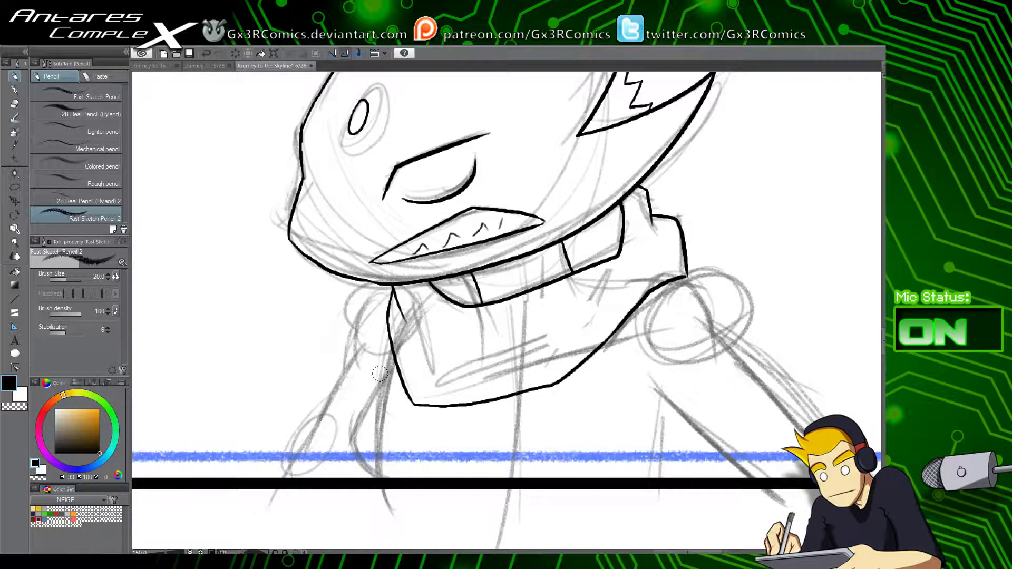
{"action": "left_click_drag", "start_coordinate": [649, 216], "coordinate": [502, 323]}
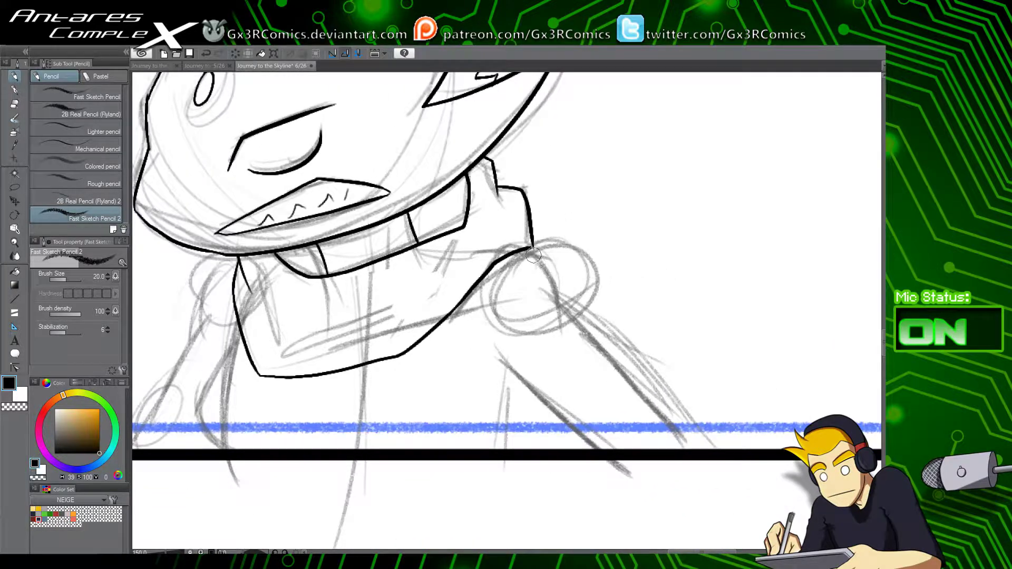
{"action": "mouse_move", "coordinate": [533, 255]}
{"action": "left_mouse_down"}
{"action": "mouse_move", "coordinate": [579, 296]}
{"action": "mouse_move", "coordinate": [584, 337]}
{"action": "left_mouse_up"}
{"action": "mouse_move", "coordinate": [576, 296]}
{"action": "left_mouse_down"}
{"action": "mouse_move", "coordinate": [584, 335]}
{"action": "mouse_move", "coordinate": [673, 424]}
{"action": "left_mouse_up"}
Step: Sketch the curved fold below the shoulder behind the head, with short vertical strokes beside that arm's inner edge
{"action": "mouse_move", "coordinate": [466, 335]}
{"action": "left_mouse_down"}
{"action": "mouse_move", "coordinate": [443, 322]}
{"action": "mouse_move", "coordinate": [516, 407]}
{"action": "mouse_move", "coordinate": [491, 402]}
{"action": "mouse_move", "coordinate": [516, 396]}
{"action": "mouse_move", "coordinate": [520, 464]}
{"action": "left_mouse_up"}
{"action": "left_click_drag", "start_coordinate": [526, 393], "coordinate": [520, 447]}
{"action": "mouse_move", "coordinate": [469, 372]}
{"action": "left_mouse_down"}
{"action": "mouse_move", "coordinate": [522, 407]}
{"action": "mouse_move", "coordinate": [566, 360]}
{"action": "left_mouse_up"}
{"action": "left_click_drag", "start_coordinate": [488, 386], "coordinate": [531, 424]}
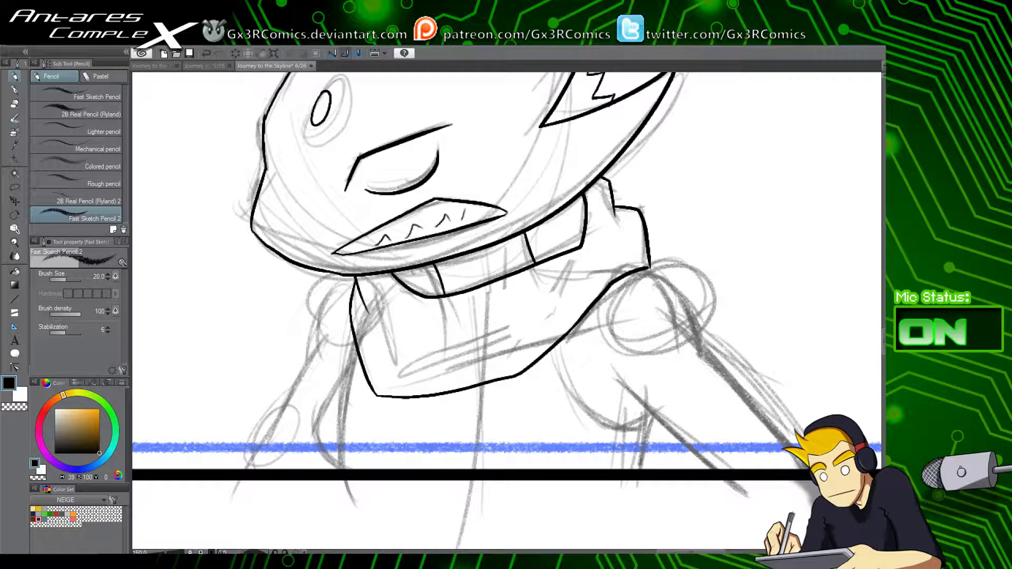
Step: Ink the outer and inner edges of the arm under the muzzle with Square-GPen 2, trimming the overshoot at the panel border
{"action": "left_click_drag", "start_coordinate": [506, 352], "coordinate": [553, 384]}
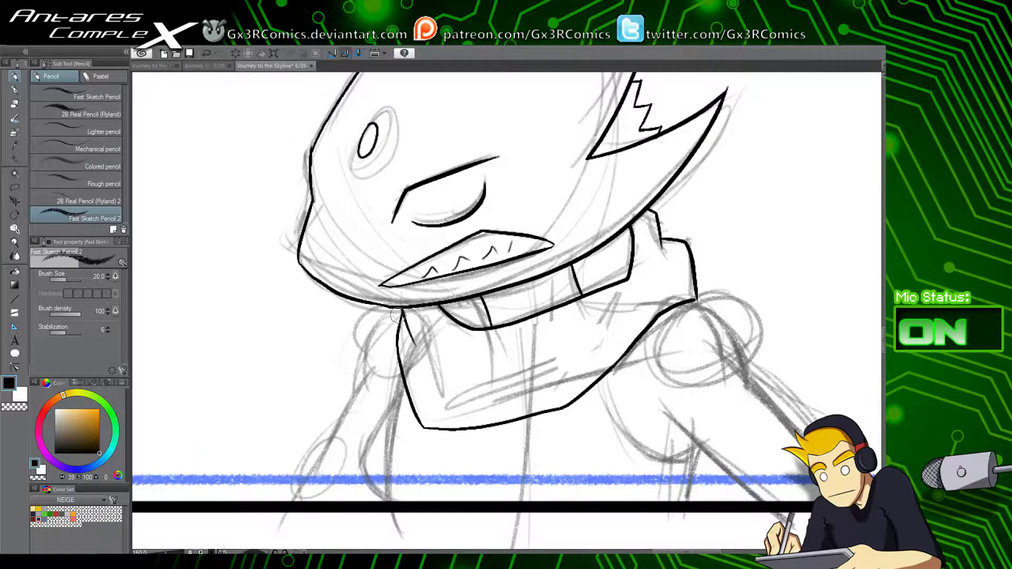
{"action": "key", "text": "p"}
{"action": "mouse_move", "coordinate": [394, 311]}
{"action": "left_mouse_down"}
{"action": "mouse_move", "coordinate": [367, 342]}
{"action": "mouse_move", "coordinate": [367, 380]}
{"action": "mouse_move", "coordinate": [280, 527]}
{"action": "left_mouse_up"}
{"action": "left_click_drag", "start_coordinate": [430, 458], "coordinate": [383, 364]}
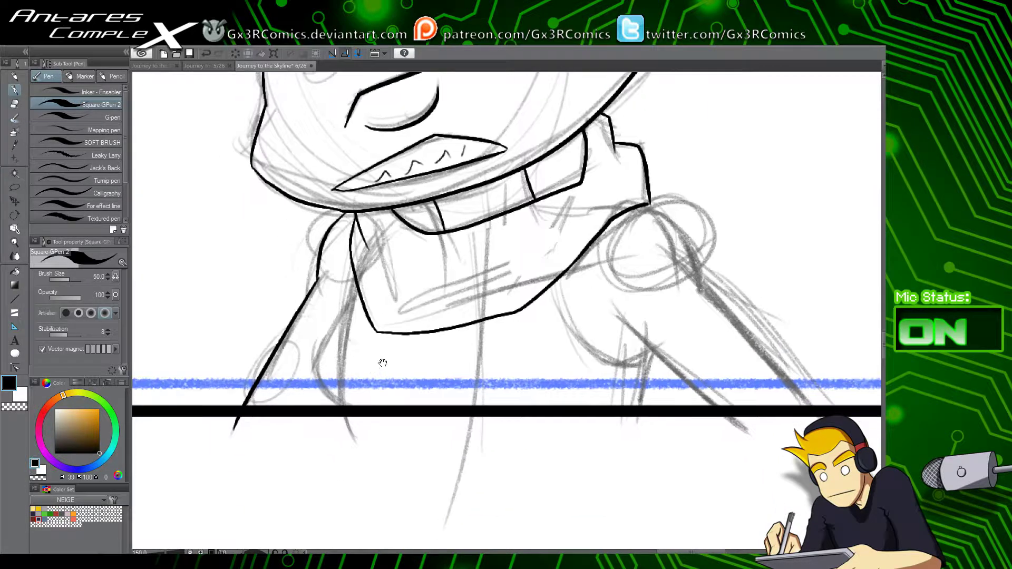
{"action": "mouse_move", "coordinate": [357, 279]}
{"action": "left_mouse_down"}
{"action": "mouse_move", "coordinate": [323, 358]}
{"action": "mouse_move", "coordinate": [357, 406]}
{"action": "left_mouse_up"}
{"action": "key", "text": "ctrl+z"}
{"action": "mouse_move", "coordinate": [357, 288]}
{"action": "left_mouse_down"}
{"action": "mouse_move", "coordinate": [323, 369]}
{"action": "mouse_move", "coordinate": [339, 403]}
{"action": "left_mouse_up"}
{"action": "key", "text": "e"}
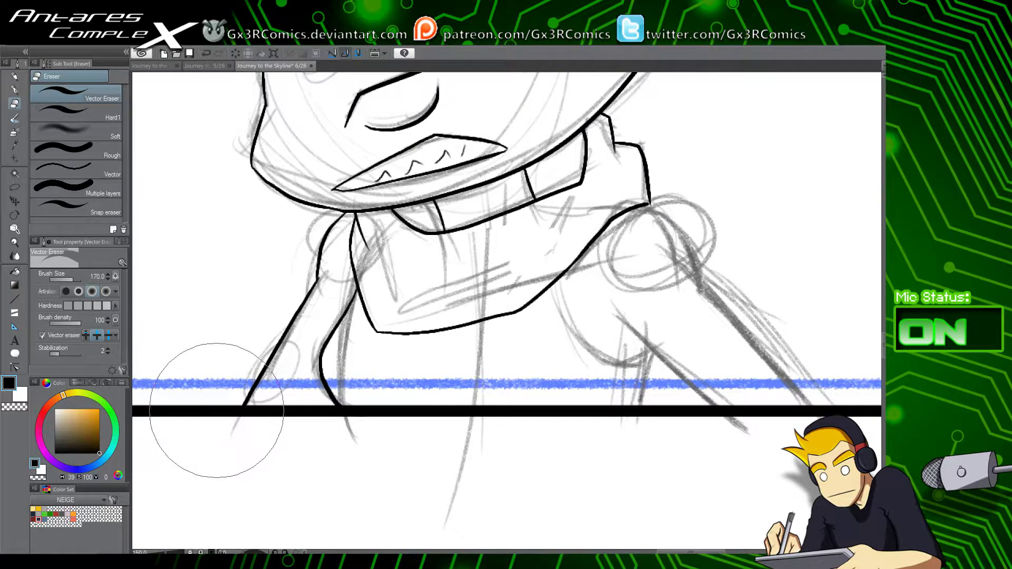
{"action": "key", "text": "u"}
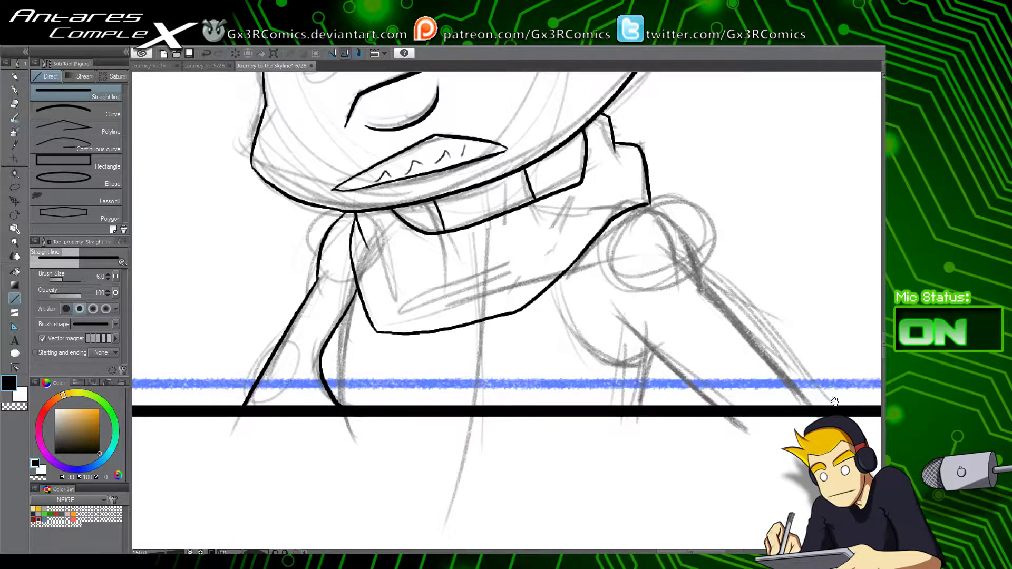
Step: Ink the shoulder curve and outer edge of the arm behind the head, trimming the line at the panel border
{"action": "left_click_drag", "start_coordinate": [625, 363], "coordinate": [464, 355]}
{"action": "key", "text": "p"}
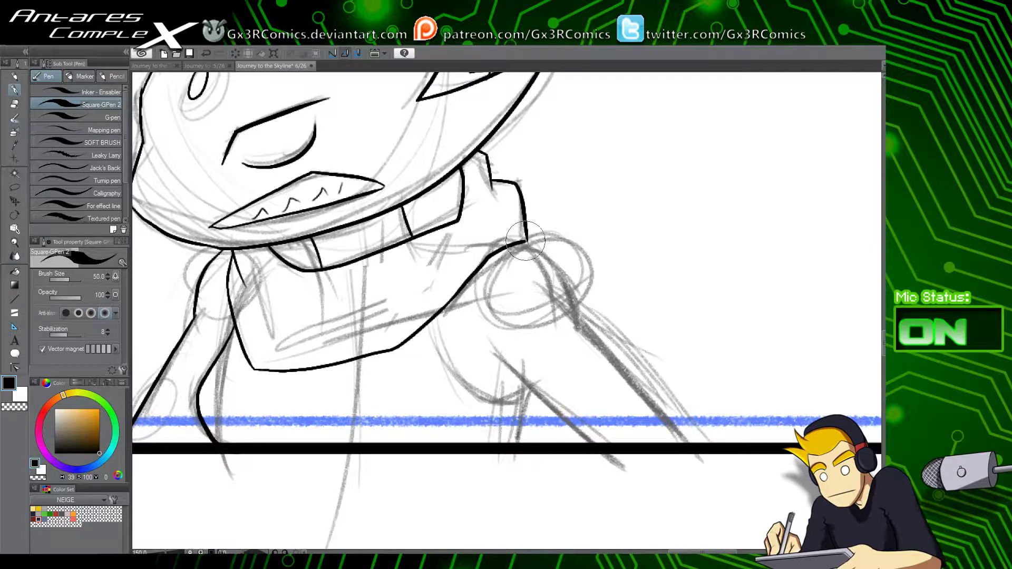
{"action": "mouse_move", "coordinate": [527, 243]}
{"action": "left_mouse_down"}
{"action": "mouse_move", "coordinate": [575, 300]}
{"action": "mouse_move", "coordinate": [579, 321]}
{"action": "left_mouse_up"}
{"action": "key", "text": "ctrl+z"}
{"action": "left_click_drag", "start_coordinate": [527, 242], "coordinate": [579, 310]}
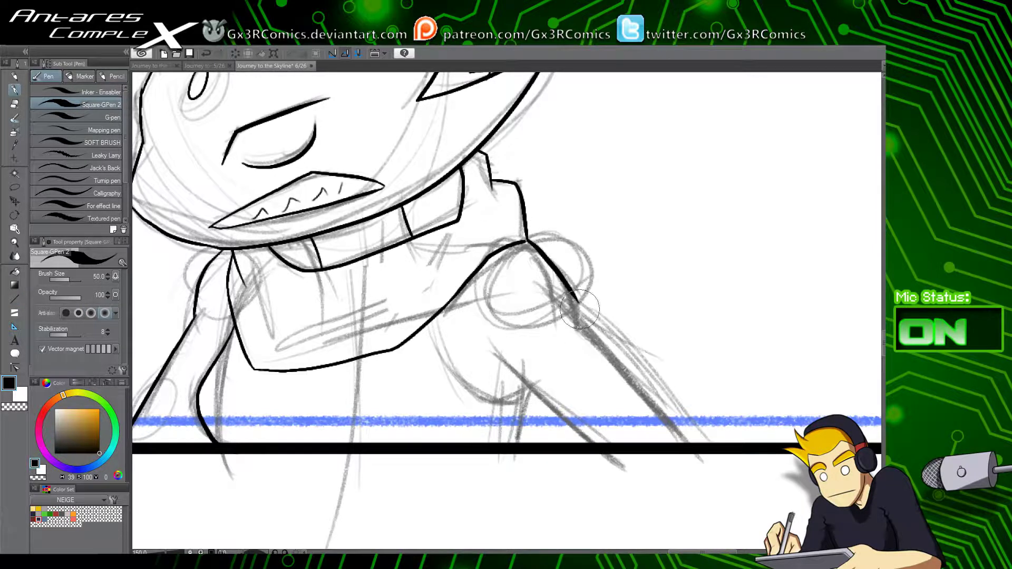
{"action": "key", "text": "ctrl+z"}
{"action": "mouse_move", "coordinate": [526, 242]}
{"action": "left_mouse_down"}
{"action": "mouse_move", "coordinate": [565, 287]}
{"action": "mouse_move", "coordinate": [578, 332]}
{"action": "left_mouse_up"}
{"action": "mouse_move", "coordinate": [574, 316]}
{"action": "left_mouse_down"}
{"action": "mouse_move", "coordinate": [601, 358]}
{"action": "mouse_move", "coordinate": [501, 243]}
{"action": "left_mouse_up"}
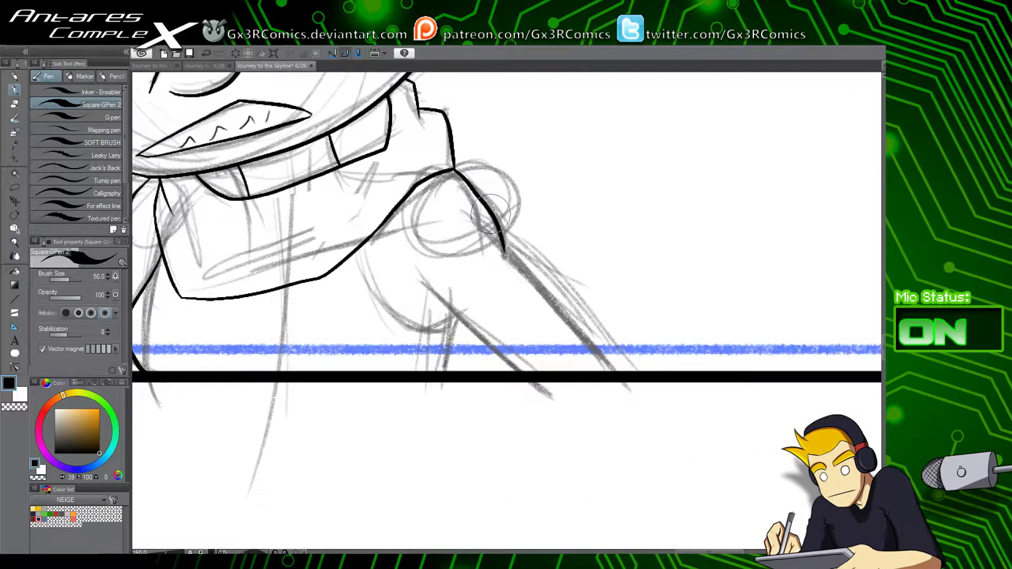
{"action": "key", "text": "ctrl+z"}
{"action": "mouse_move", "coordinate": [454, 169]}
{"action": "left_mouse_down"}
{"action": "mouse_move", "coordinate": [507, 262]}
{"action": "mouse_move", "coordinate": [511, 254]}
{"action": "left_mouse_up"}
{"action": "left_click_drag", "start_coordinate": [476, 208], "coordinate": [610, 362]}
{"action": "key", "text": "e"}
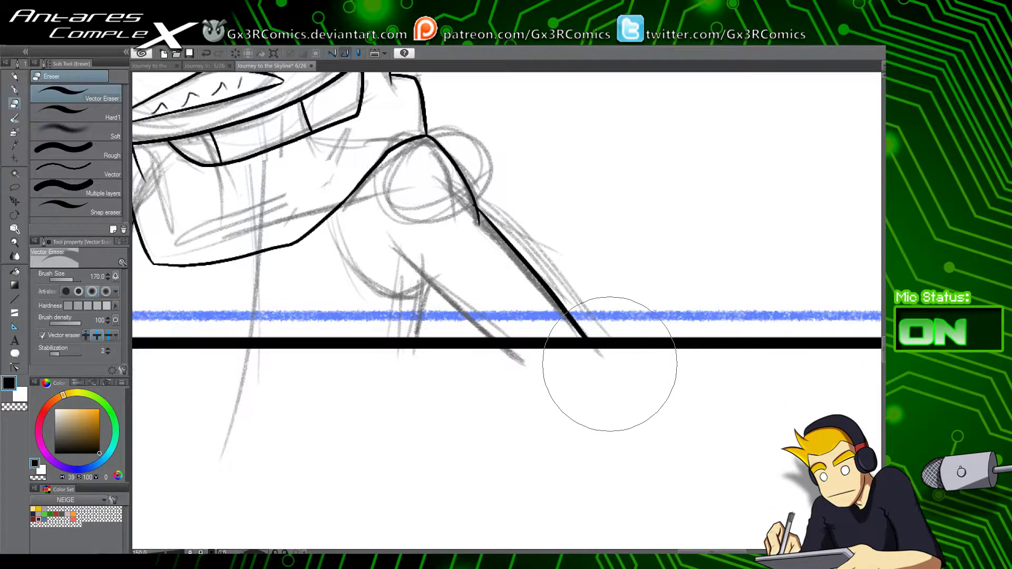
Step: Ink the inner edge of the arm behind the head with Square-GPen 2, running it past the panel border
{"action": "mouse_move", "coordinate": [406, 233]}
{"action": "left_mouse_down"}
{"action": "mouse_move", "coordinate": [438, 243]}
{"action": "mouse_move", "coordinate": [552, 380]}
{"action": "left_mouse_up"}
{"action": "key", "text": "p"}
{"action": "key", "text": "ctrl+z"}
{"action": "left_click_drag", "start_coordinate": [398, 246], "coordinate": [556, 380]}
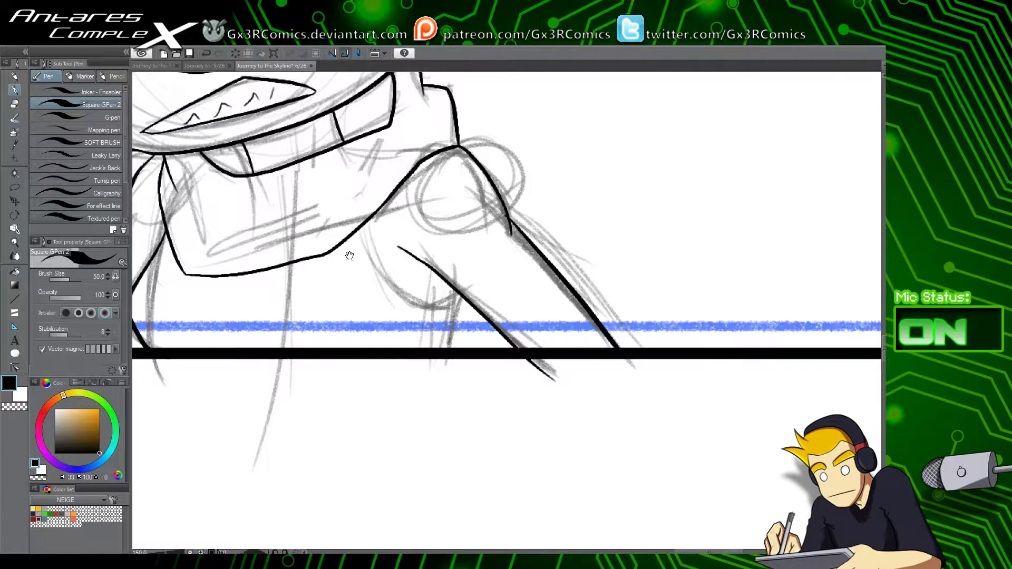
Step: Ink slanted hatching strokes across the middle of the scarf-like collar below the muzzle
{"action": "left_click_drag", "start_coordinate": [348, 256], "coordinate": [575, 353]}
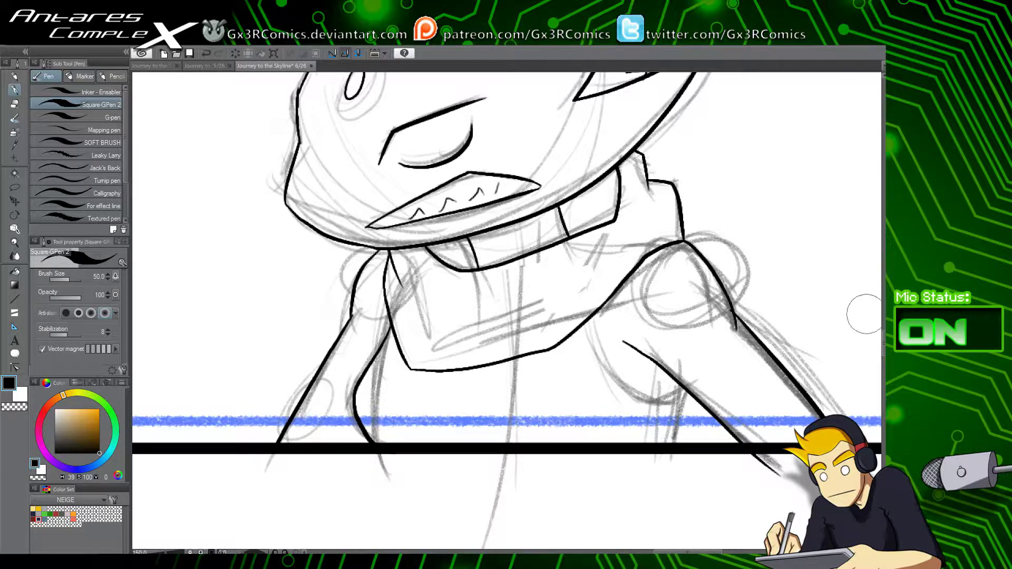
{"action": "left_click_drag", "start_coordinate": [448, 322], "coordinate": [527, 293]}
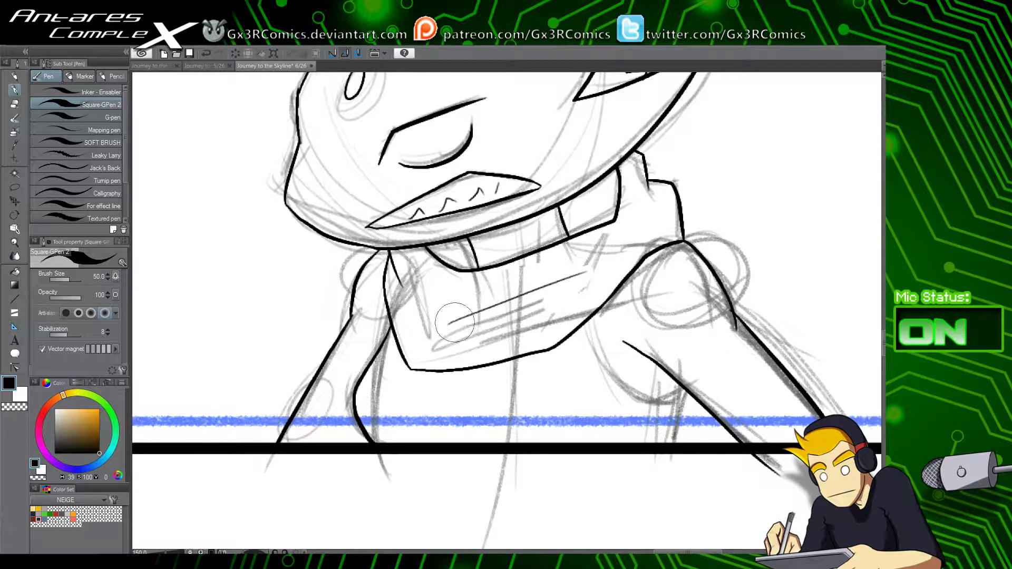
{"action": "left_click_drag", "start_coordinate": [456, 320], "coordinate": [571, 271]}
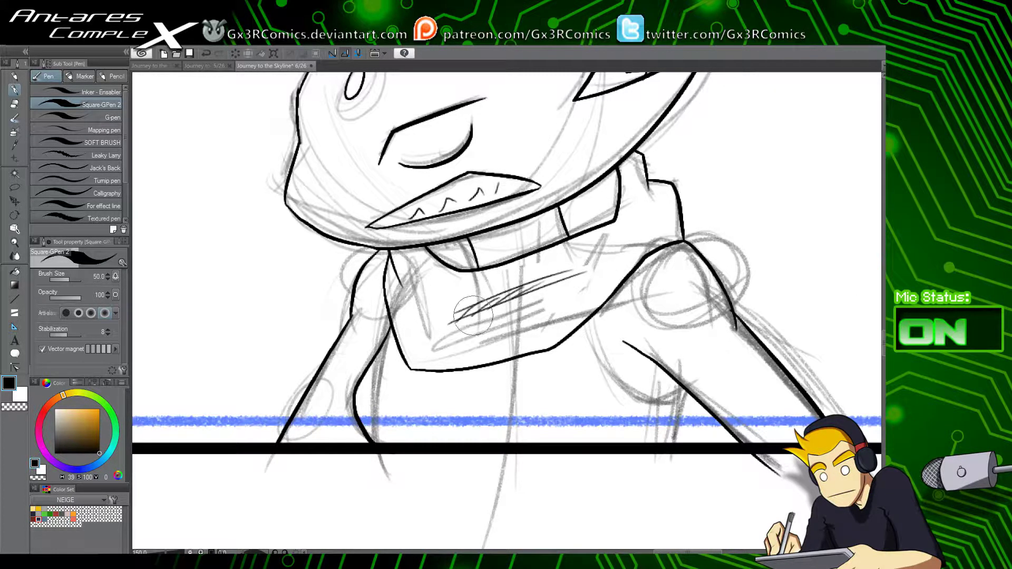
Step: Ink the angular outline behind the far shoulder from the collar down to the panel border, trimming the overshoot
{"action": "left_click_drag", "start_coordinate": [696, 388], "coordinate": [560, 384]}
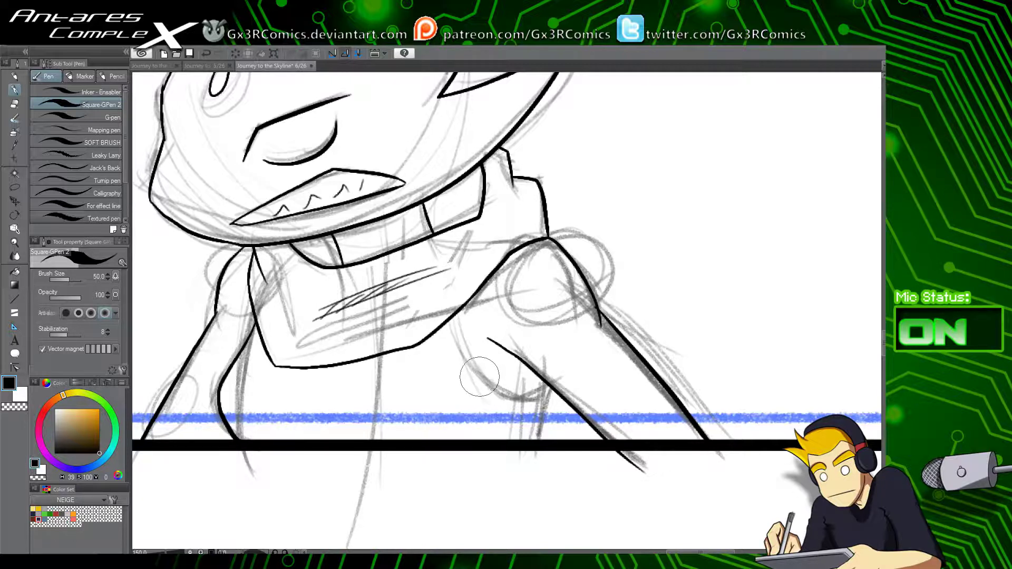
{"action": "mouse_move", "coordinate": [522, 199]}
{"action": "left_mouse_down"}
{"action": "mouse_move", "coordinate": [683, 284]}
{"action": "mouse_move", "coordinate": [704, 402]}
{"action": "mouse_move", "coordinate": [693, 458]}
{"action": "left_mouse_up"}
{"action": "key", "text": "e"}
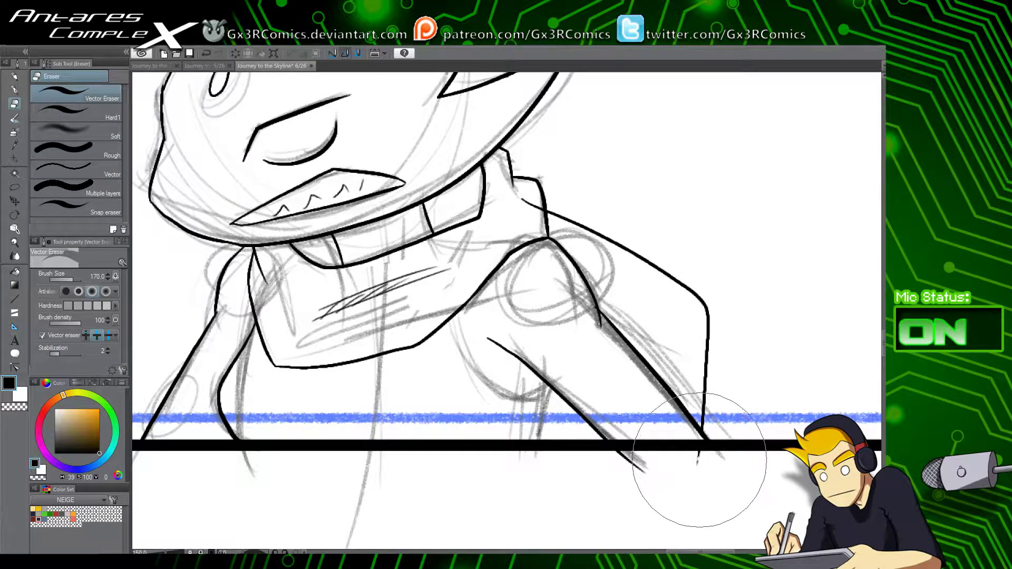
{"action": "left_click", "coordinate": [672, 467]}
Step: Ink the curved fold below the far shoulder and its short line to the panel border, trimming the overshoot
{"action": "left_click_drag", "start_coordinate": [525, 458], "coordinate": [584, 450]}
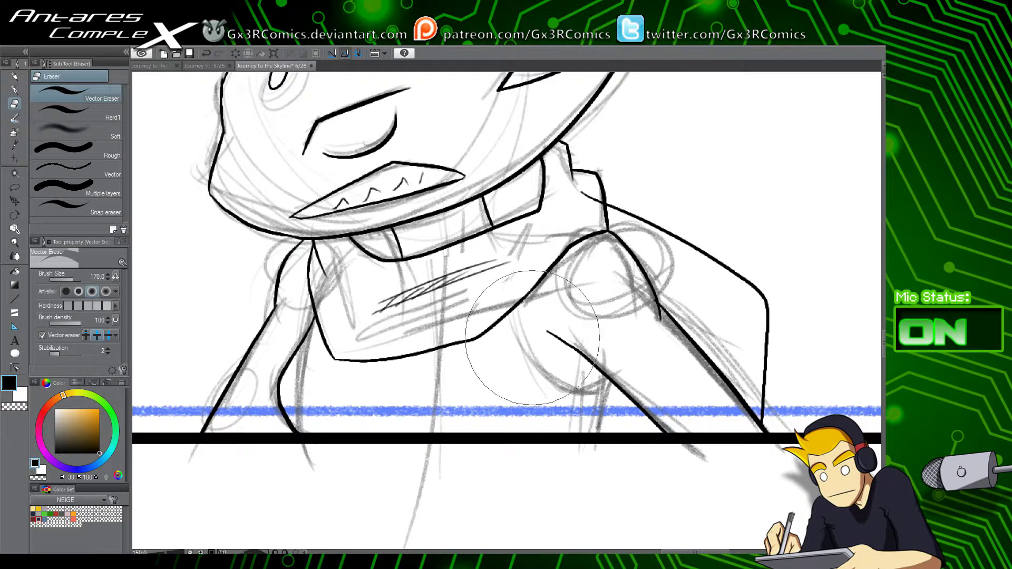
{"action": "key", "text": "p"}
{"action": "mouse_move", "coordinate": [512, 294]}
{"action": "left_mouse_down"}
{"action": "mouse_move", "coordinate": [547, 373]}
{"action": "mouse_move", "coordinate": [612, 380]}
{"action": "mouse_move", "coordinate": [627, 336]}
{"action": "mouse_move", "coordinate": [593, 448]}
{"action": "left_mouse_up"}
{"action": "key", "text": "e"}
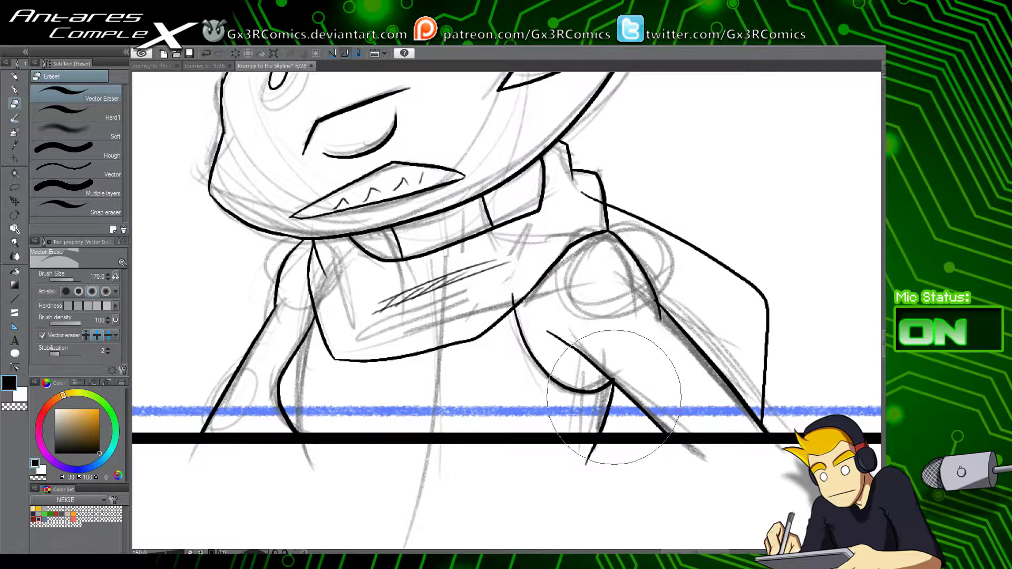
{"action": "left_click", "coordinate": [575, 467]}
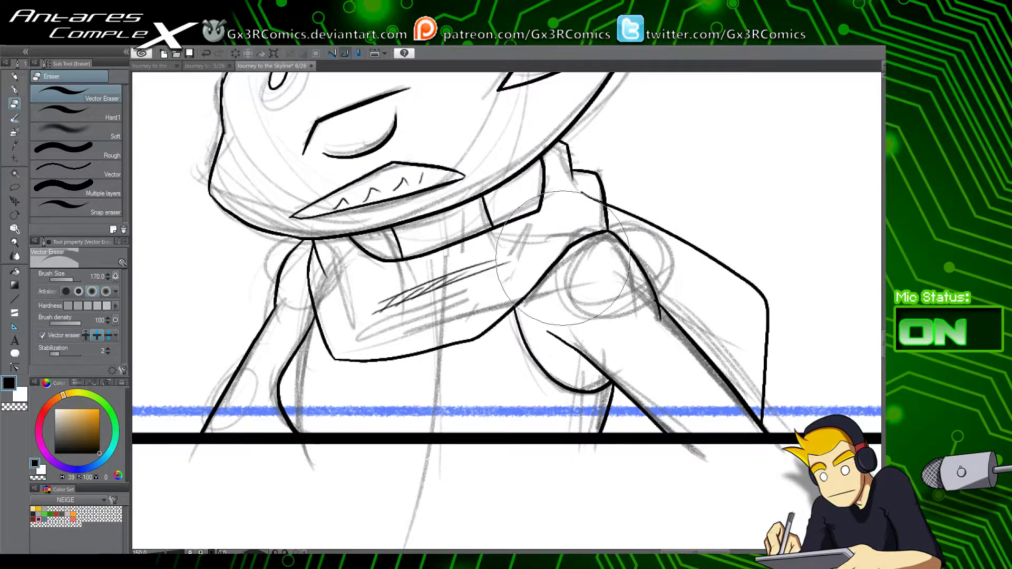
Step: Ink the curved line from the wrench-wielding elf's fringe down to the base of her far ear, trimming the overlapping ends
{"action": "left_click_drag", "start_coordinate": [576, 348], "coordinate": [549, 413]}
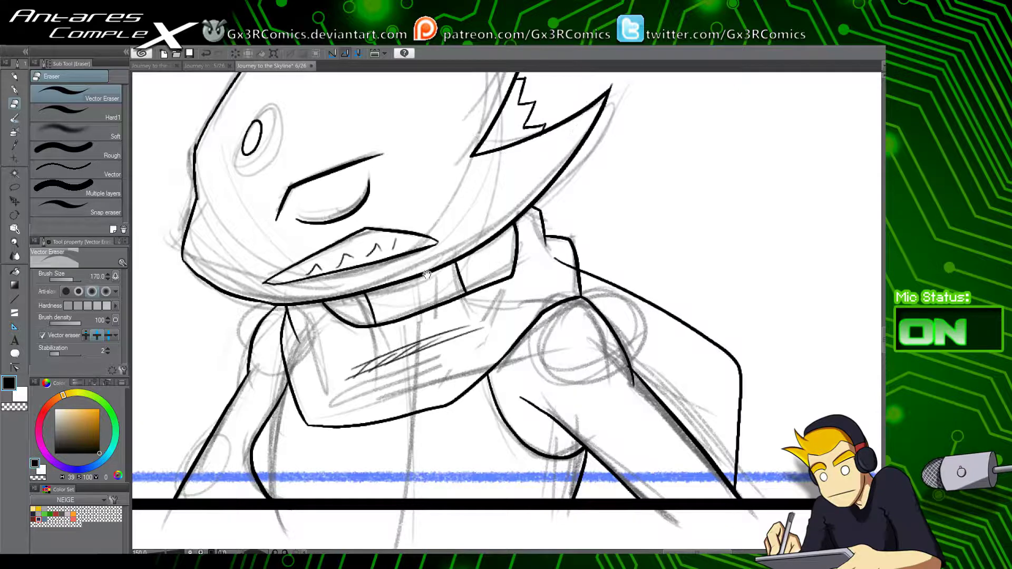
{"action": "mouse_move", "coordinate": [380, 276]}
{"action": "left_mouse_down"}
{"action": "mouse_move", "coordinate": [380, 390]}
{"action": "mouse_move", "coordinate": [424, 386]}
{"action": "mouse_move", "coordinate": [408, 473]}
{"action": "left_mouse_up"}
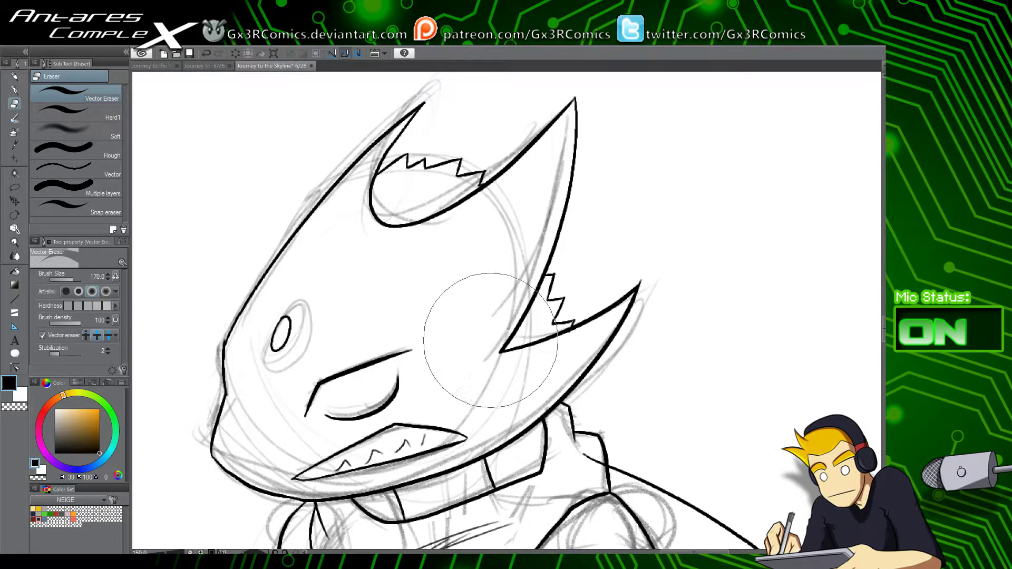
{"action": "scroll", "coordinate": [473, 362], "scroll_direction": "down", "scroll_amount": 3}
{"action": "left_click_drag", "start_coordinate": [500, 459], "coordinate": [573, 394]}
{"action": "mouse_move", "coordinate": [525, 178]}
{"action": "left_mouse_down"}
{"action": "mouse_move", "coordinate": [428, 371]}
{"action": "mouse_move", "coordinate": [414, 483]}
{"action": "left_mouse_up"}
{"action": "mouse_move", "coordinate": [415, 389]}
{"action": "left_mouse_down"}
{"action": "mouse_move", "coordinate": [427, 488]}
{"action": "mouse_move", "coordinate": [484, 500]}
{"action": "mouse_move", "coordinate": [484, 454]}
{"action": "left_mouse_up"}
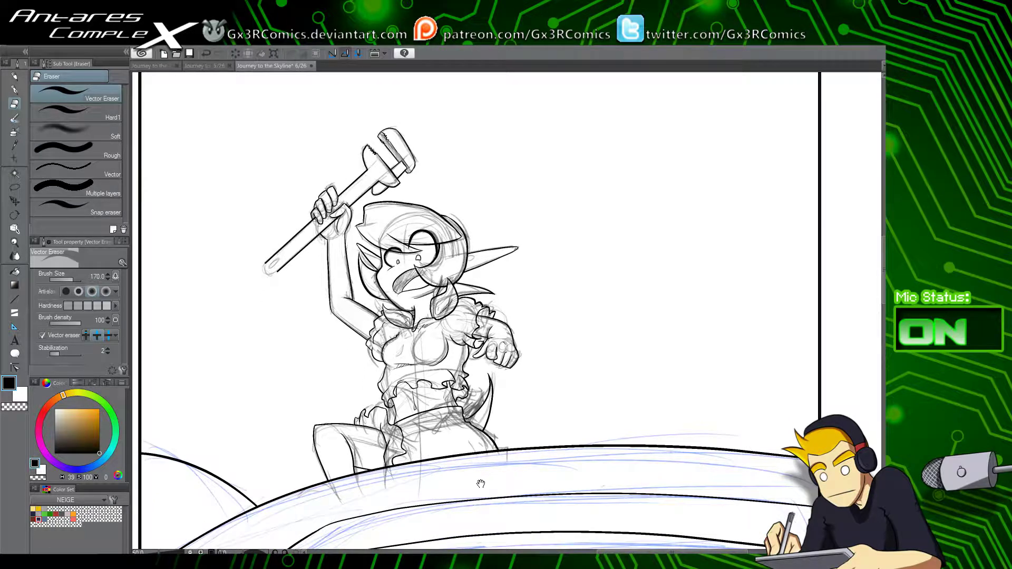
{"action": "scroll", "coordinate": [472, 482], "scroll_direction": "up", "scroll_amount": 2}
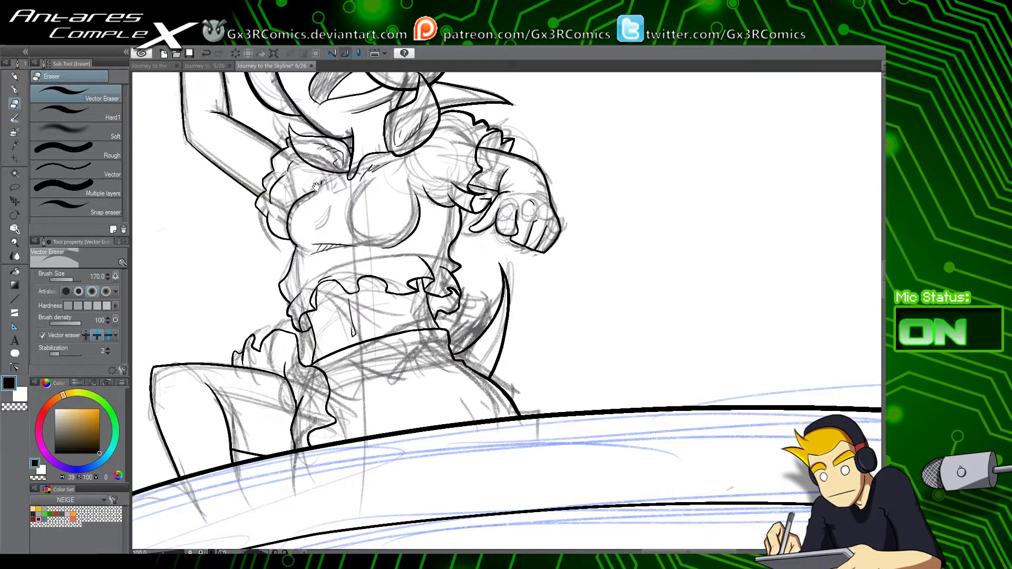
{"action": "left_click_drag", "start_coordinate": [317, 187], "coordinate": [462, 421]}
{"action": "scroll", "coordinate": [432, 356], "scroll_direction": "up", "scroll_amount": 2}
{"action": "mouse_move", "coordinate": [419, 200]}
{"action": "left_mouse_down"}
{"action": "mouse_move", "coordinate": [423, 320]}
{"action": "mouse_move", "coordinate": [412, 248]}
{"action": "left_mouse_up"}
{"action": "key", "text": "p"}
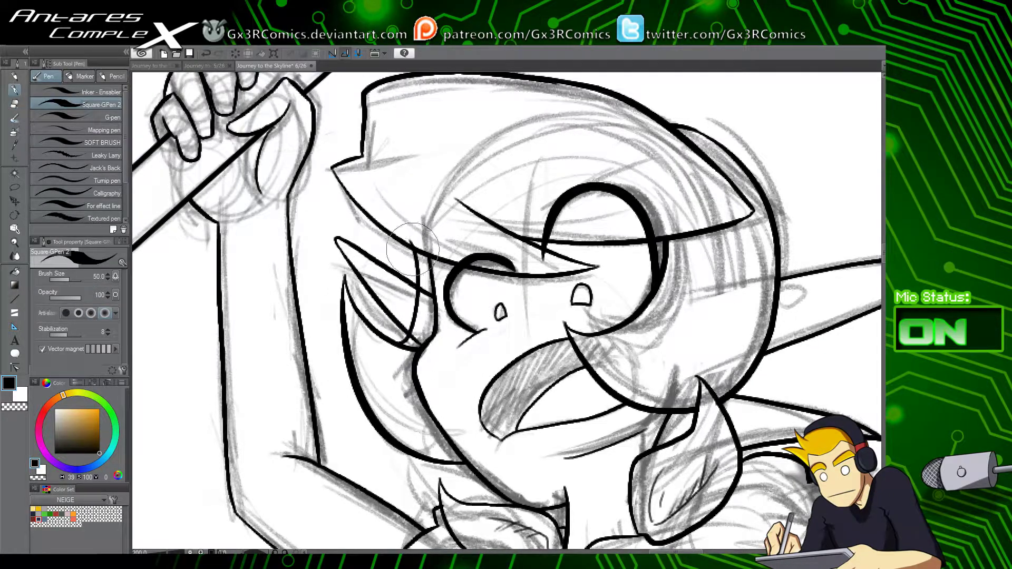
{"action": "key", "text": "ctrl+z"}
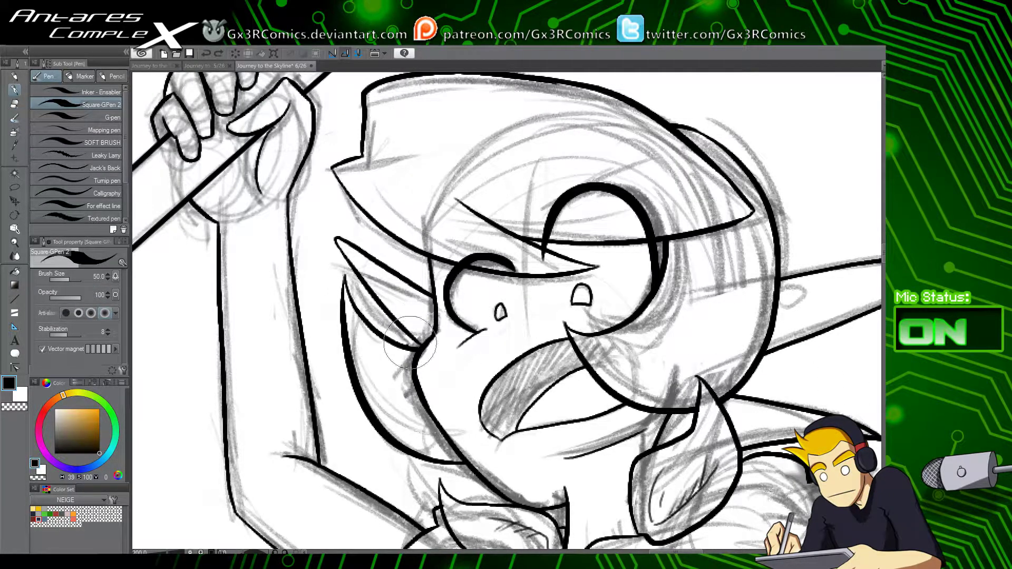
{"action": "left_click_drag", "start_coordinate": [411, 343], "coordinate": [415, 237]}
{"action": "key", "text": "ctrl+z"}
{"action": "mouse_move", "coordinate": [409, 344]}
{"action": "left_mouse_down"}
{"action": "mouse_move", "coordinate": [421, 263]}
{"action": "mouse_move", "coordinate": [411, 235]}
{"action": "left_mouse_up"}
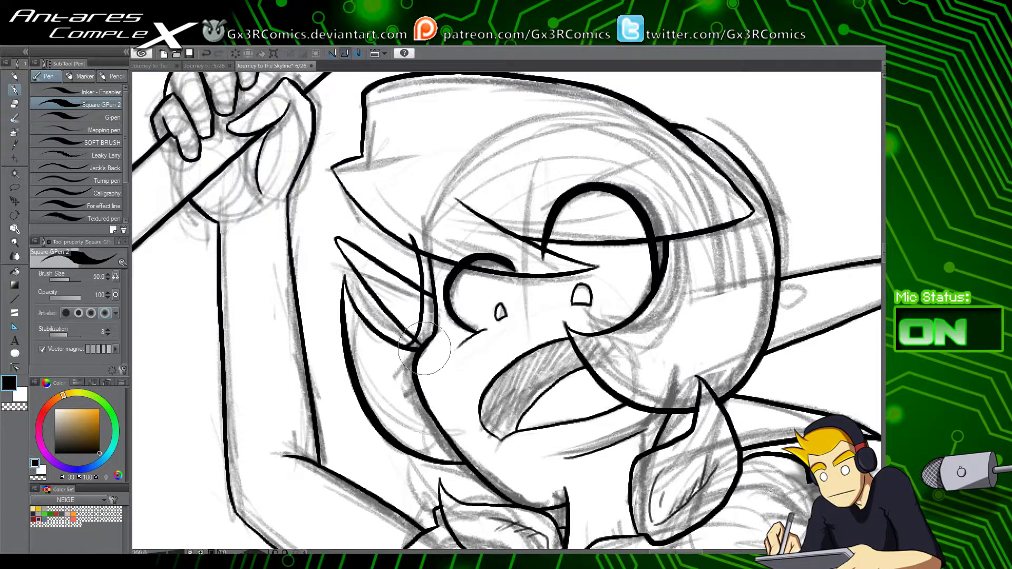
{"action": "key", "text": "e"}
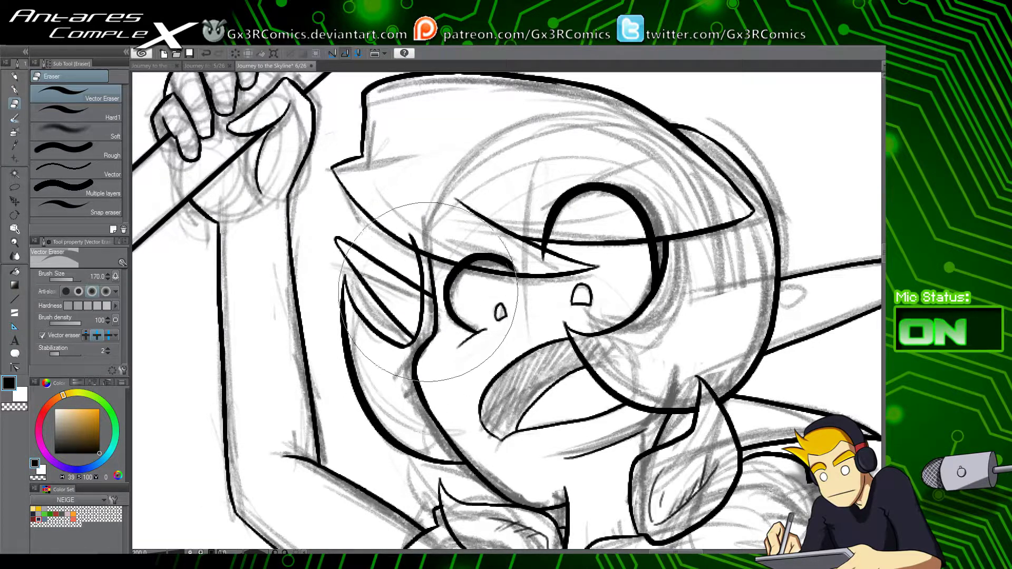
Step: Fill the dark interior of the elf's open mouth with solid black on a non-vector layer
{"action": "left_click_drag", "start_coordinate": [594, 424], "coordinate": [481, 422]}
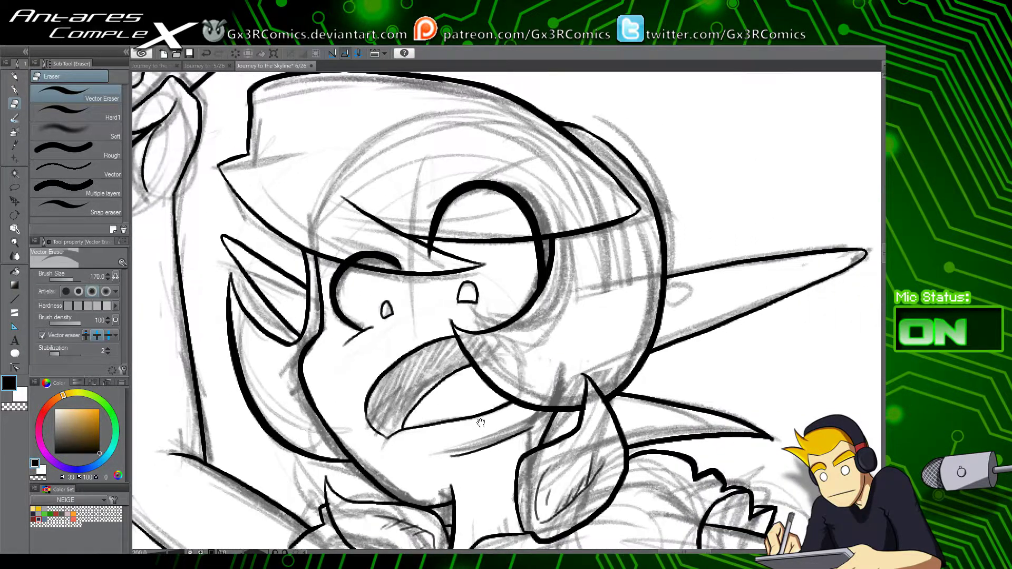
{"action": "left_click", "coordinate": [922, 417]}
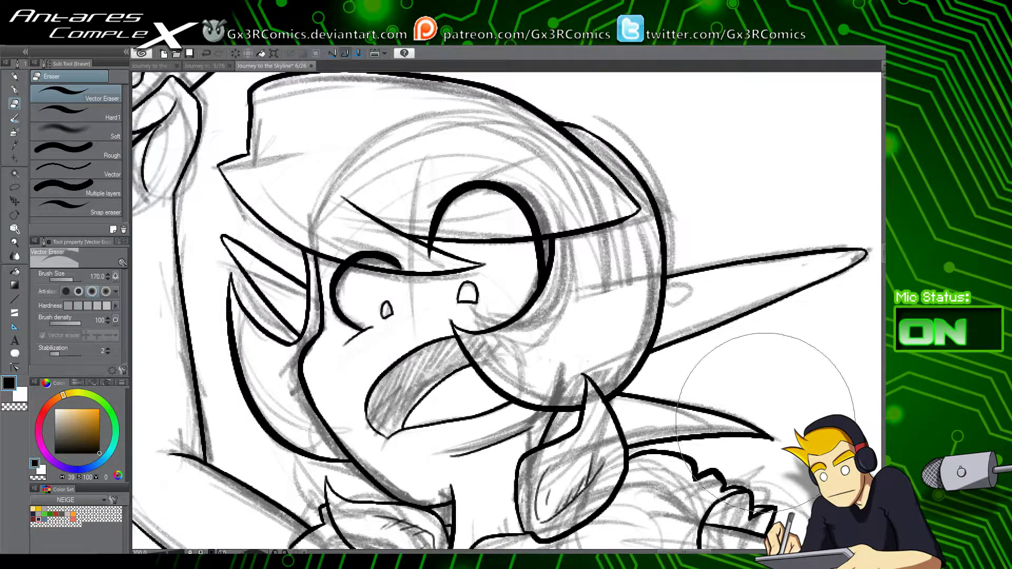
{"action": "key", "text": "w"}
{"action": "left_click", "coordinate": [425, 366]}
{"action": "key", "text": "g"}
{"action": "left_click", "coordinate": [442, 361]}
{"action": "key", "text": "ctrl+d"}
Step: Select both of the elf's pupils and fill them with solid black
{"action": "key", "text": "w"}
{"action": "left_click", "coordinate": [468, 296]}
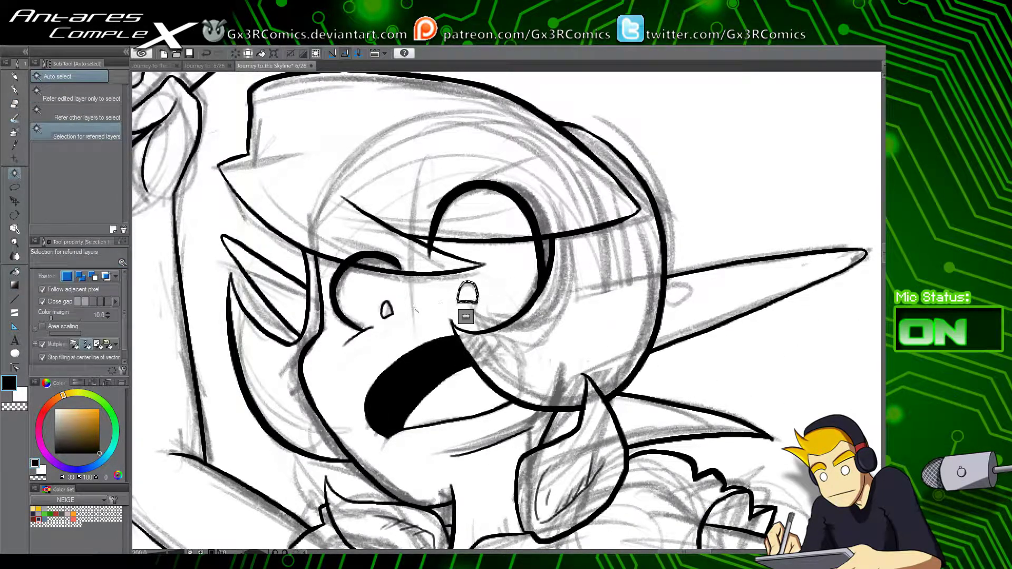
{"action": "left_click", "coordinate": [386, 311], "text": "shift"}
{"action": "key", "text": "g"}
{"action": "left_click", "coordinate": [491, 295]}
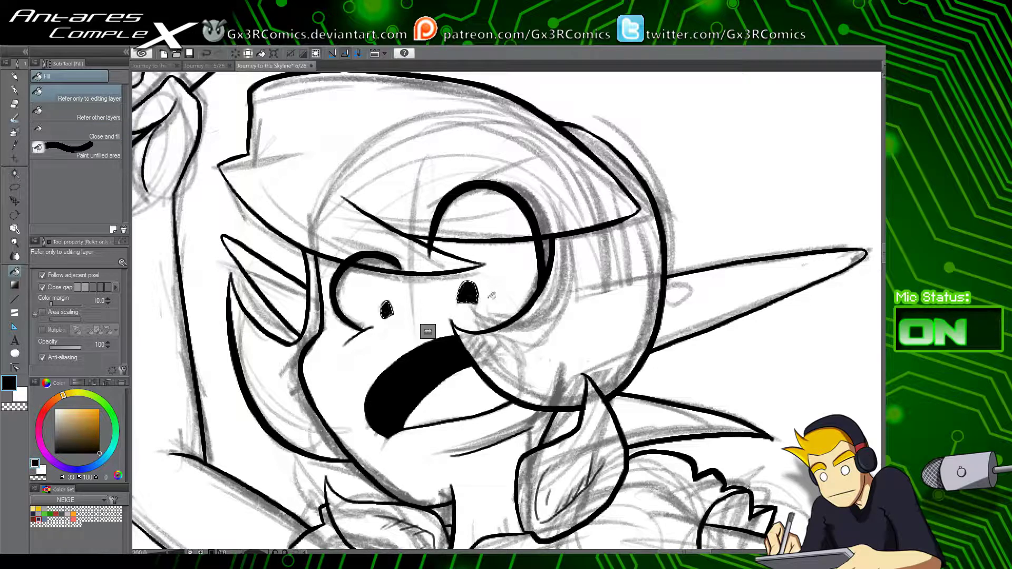
{"action": "key", "text": "ctrl+d"}
Step: Review the inked panels against the rest of the page, from the top row to the sketched bottom panel
{"action": "scroll", "coordinate": [516, 408], "scroll_direction": "down", "scroll_amount": 4}
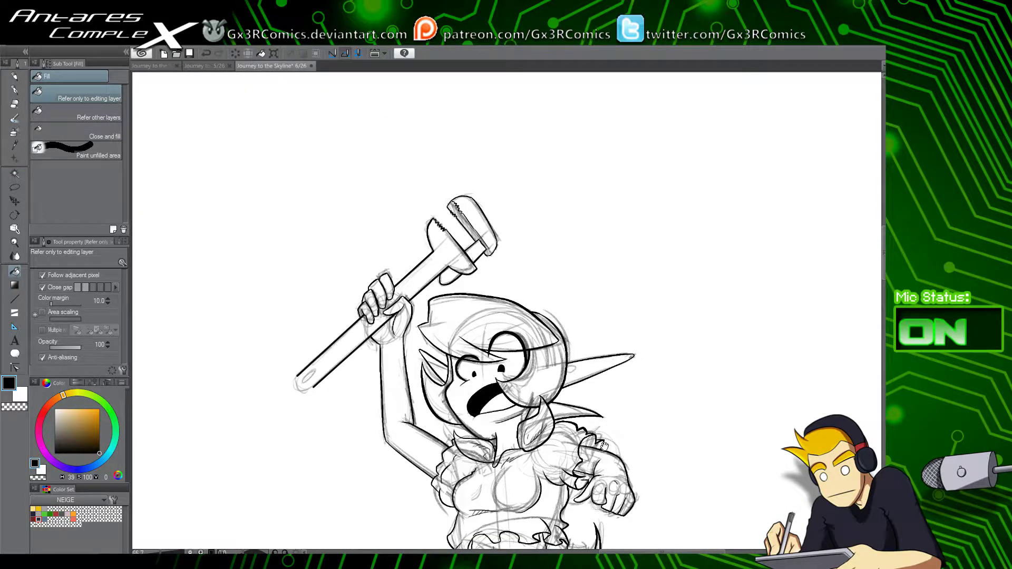
{"action": "left_click_drag", "start_coordinate": [605, 446], "coordinate": [590, 245]}
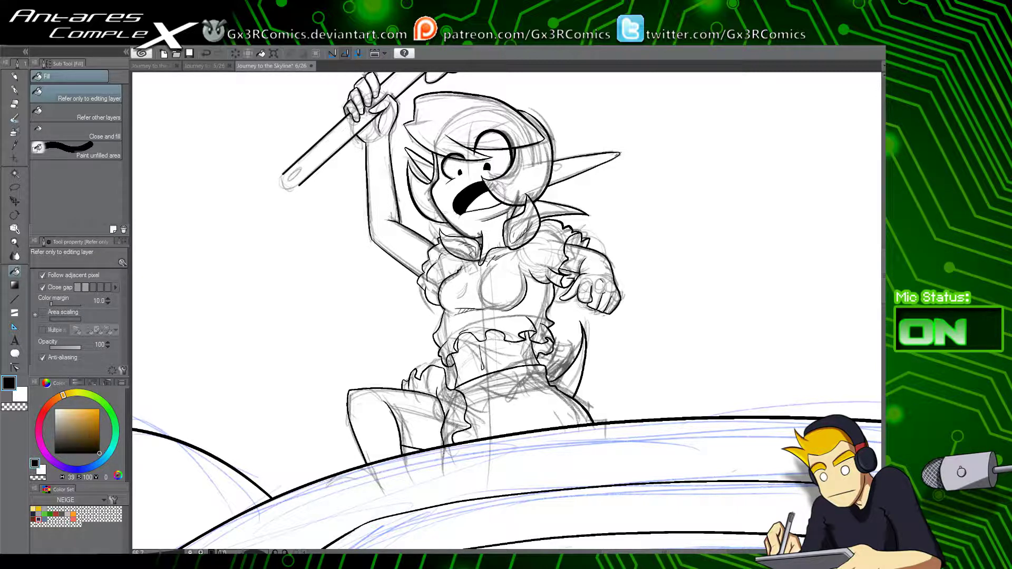
{"action": "scroll", "coordinate": [469, 372], "scroll_direction": "down", "scroll_amount": 4}
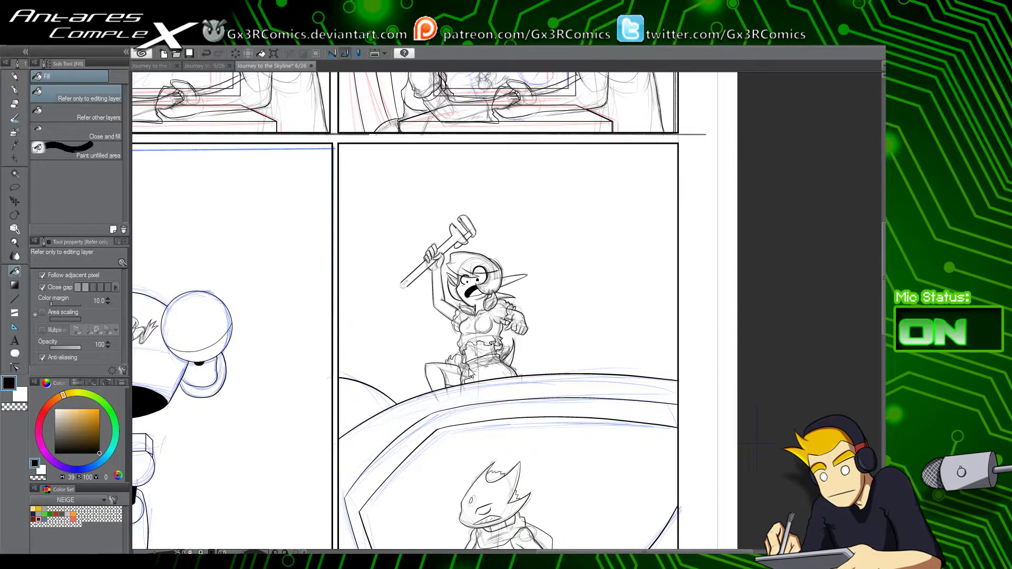
{"action": "left_click_drag", "start_coordinate": [322, 410], "coordinate": [517, 267]}
{"action": "left_click_drag", "start_coordinate": [435, 414], "coordinate": [485, 330]}
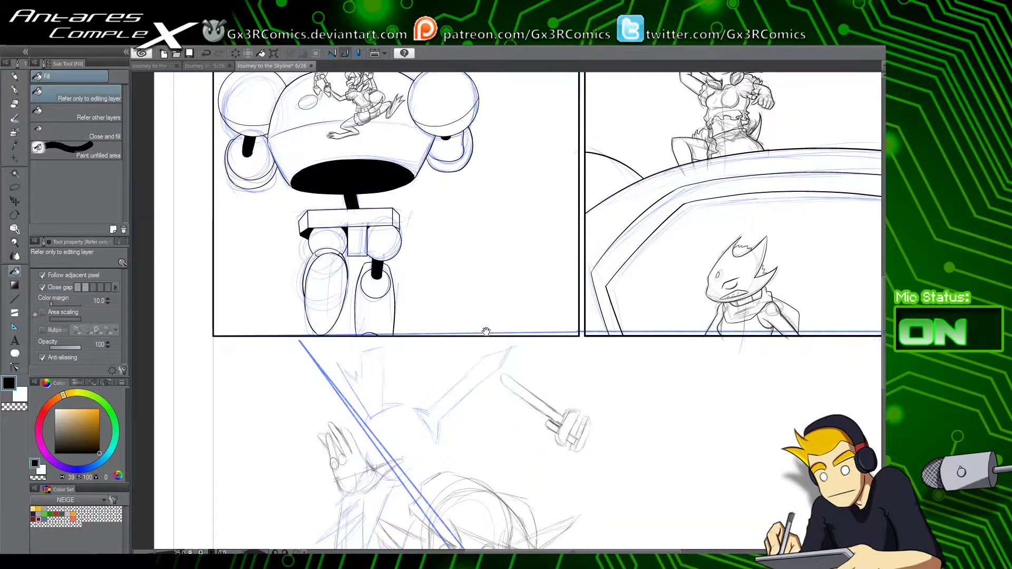
{"action": "left_click_drag", "start_coordinate": [485, 482], "coordinate": [511, 327]}
{"action": "left_click_drag", "start_coordinate": [533, 416], "coordinate": [444, 491]}
{"action": "left_click_drag", "start_coordinate": [434, 262], "coordinate": [396, 460]}
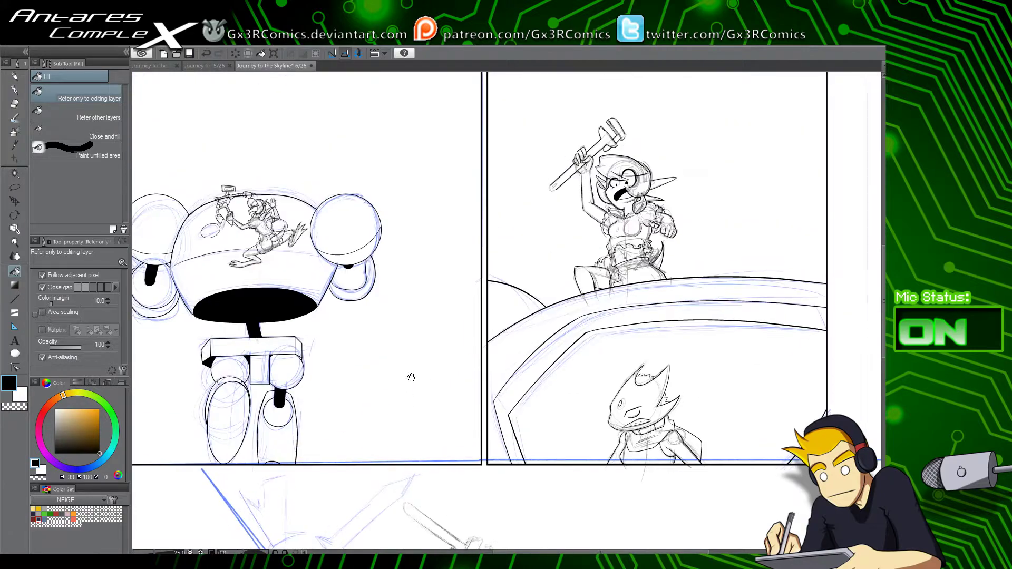
{"action": "scroll", "coordinate": [461, 306], "scroll_direction": "up", "scroll_amount": 8}
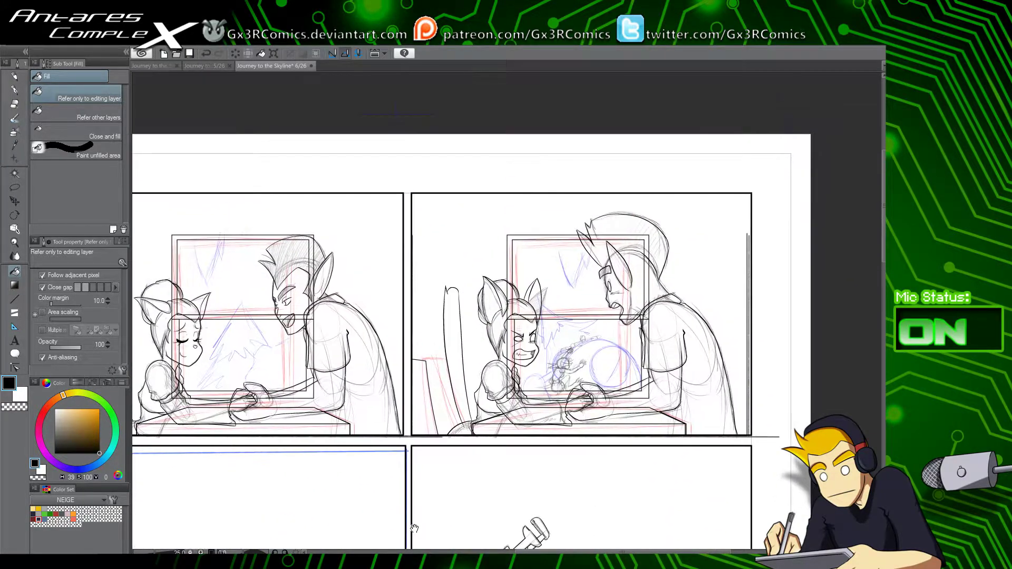
{"action": "scroll", "coordinate": [467, 385], "scroll_direction": "down", "scroll_amount": 3}
{"action": "scroll", "coordinate": [467, 386], "scroll_direction": "down", "scroll_amount": 10}
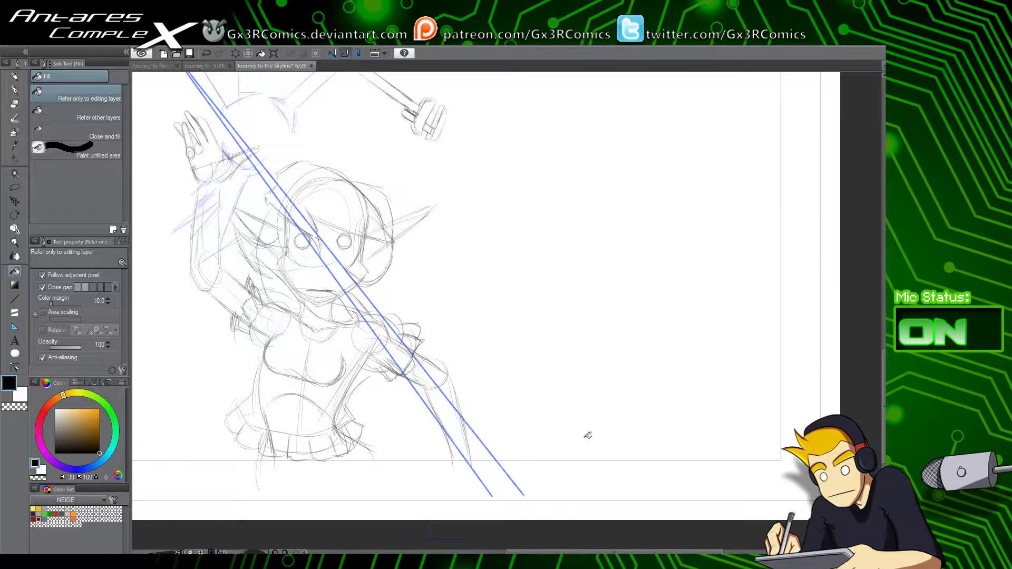
{"action": "left_click_drag", "start_coordinate": [414, 368], "coordinate": [514, 478]}
{"action": "scroll", "coordinate": [512, 357], "scroll_direction": "down", "scroll_amount": 2}
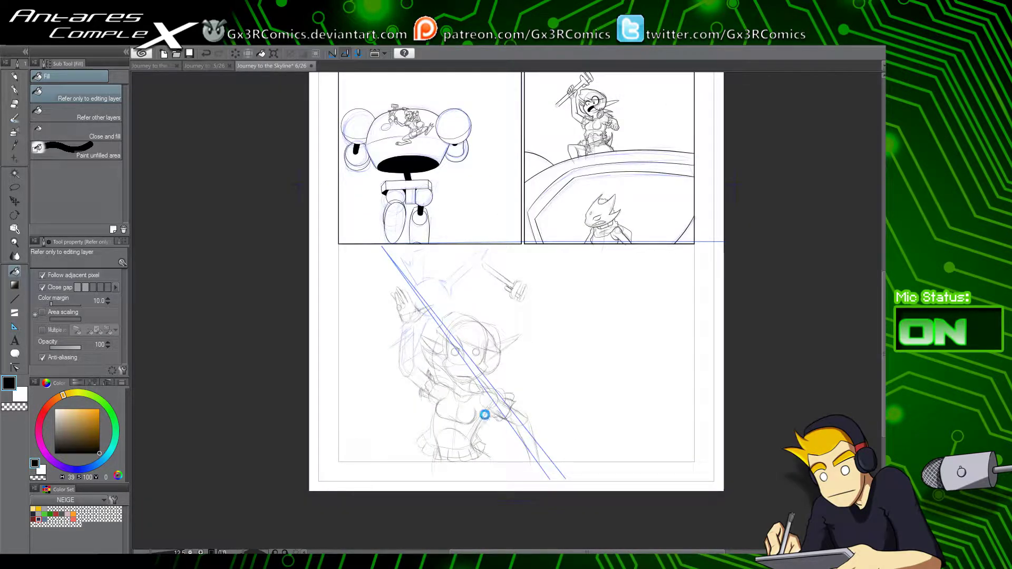
Step: Select the bottom panel's sketch with a rectangular marquee, shift it left so its diagonals start at the inner margin, and save the page
{"action": "key", "text": "ctrl+s"}
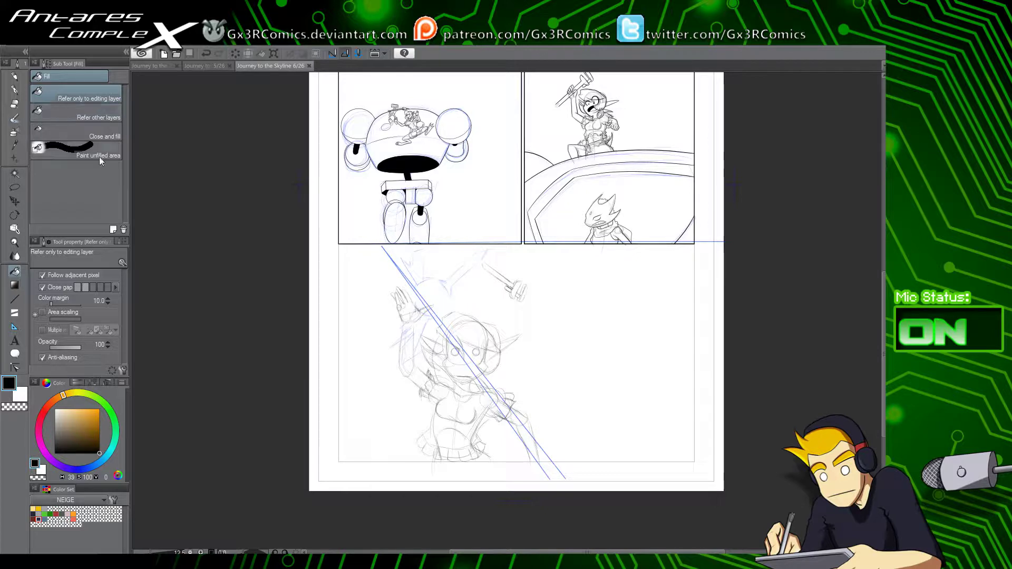
{"action": "key", "text": "m"}
{"action": "left_click", "coordinate": [100, 93]}
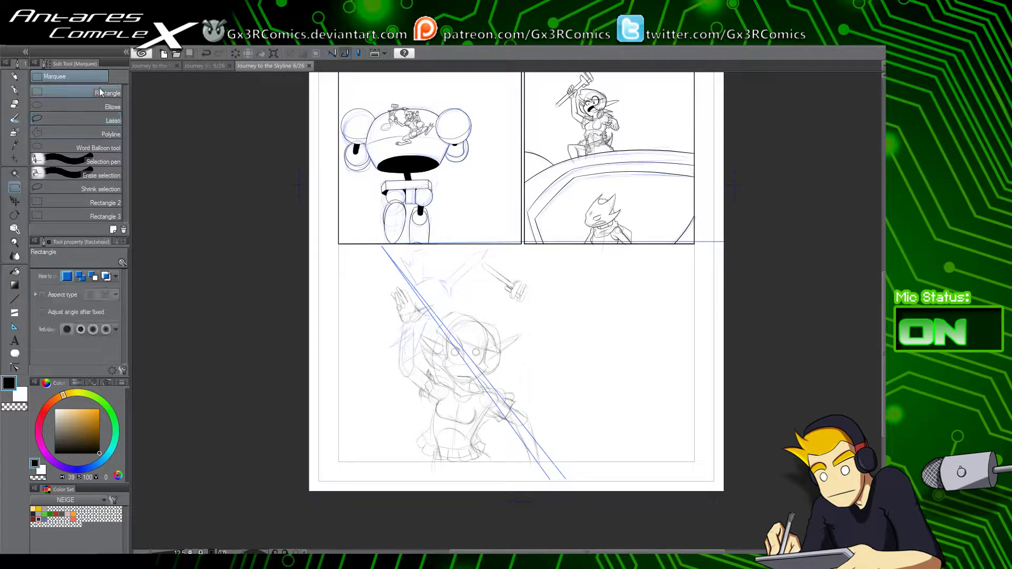
{"action": "left_click_drag", "start_coordinate": [324, 244], "coordinate": [635, 490]}
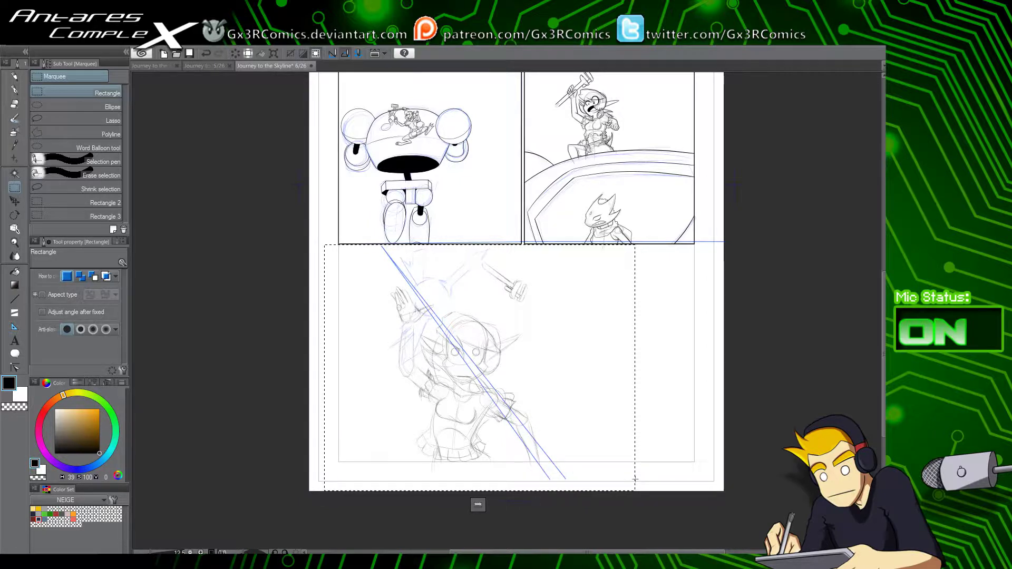
{"action": "key", "text": "k"}
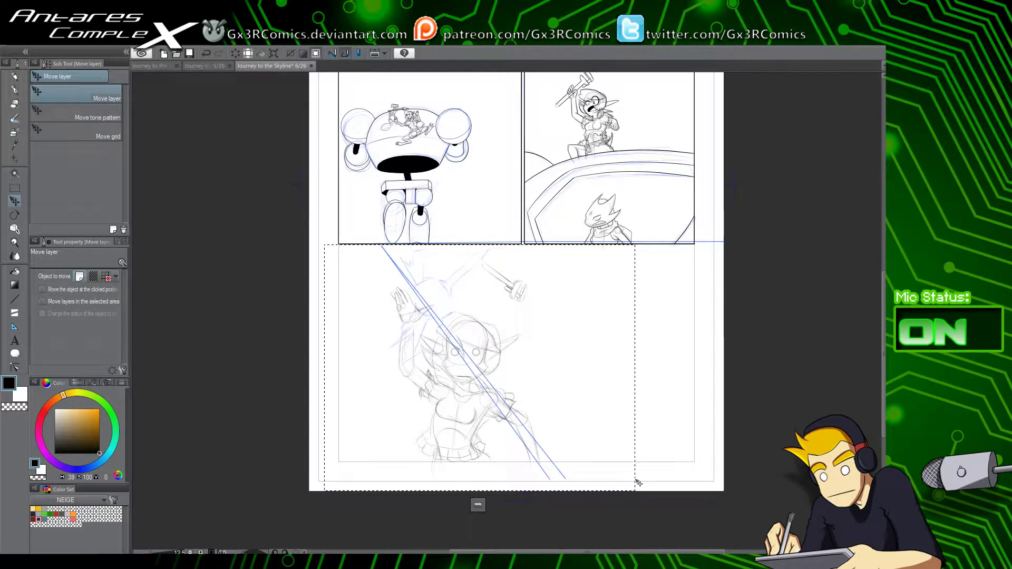
{"action": "left_click_drag", "start_coordinate": [499, 393], "coordinate": [460, 392]}
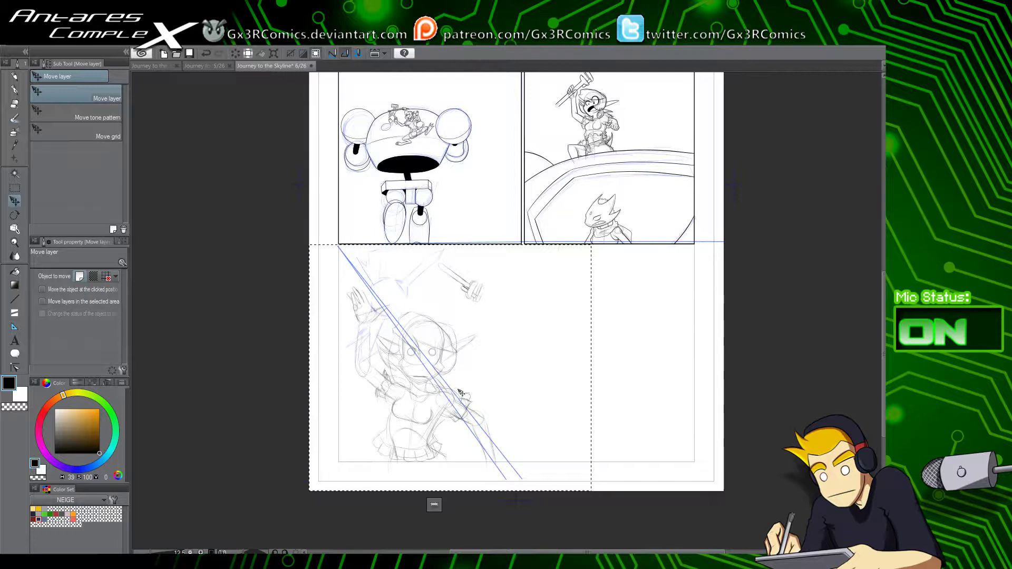
{"action": "key", "text": "ctrl+d"}
{"action": "key", "text": "ctrl+s"}
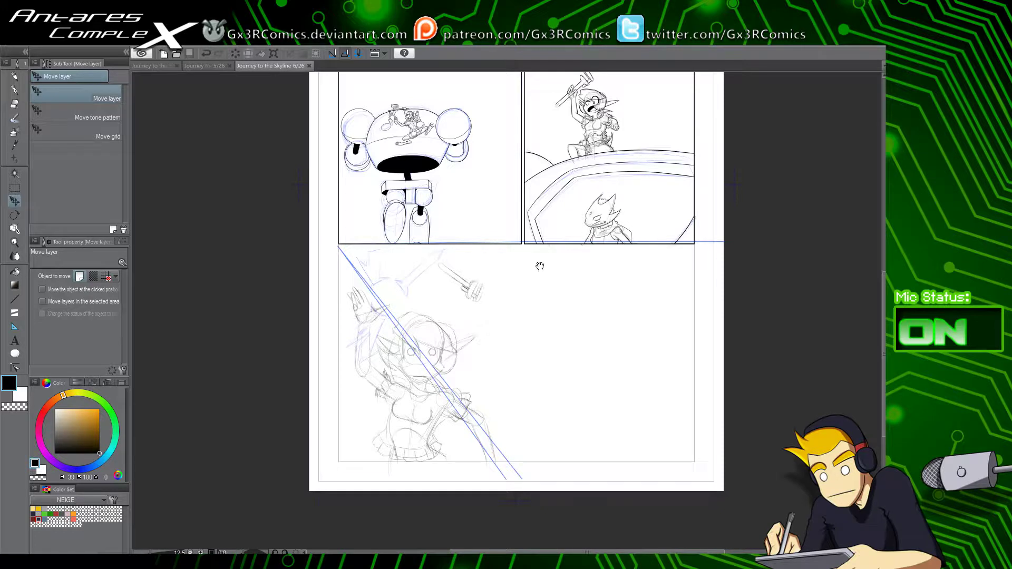
Step: Check the repositioned bottom panel sketch against the inked panels above and save the page
{"action": "left_click_drag", "start_coordinate": [538, 265], "coordinate": [420, 379]}
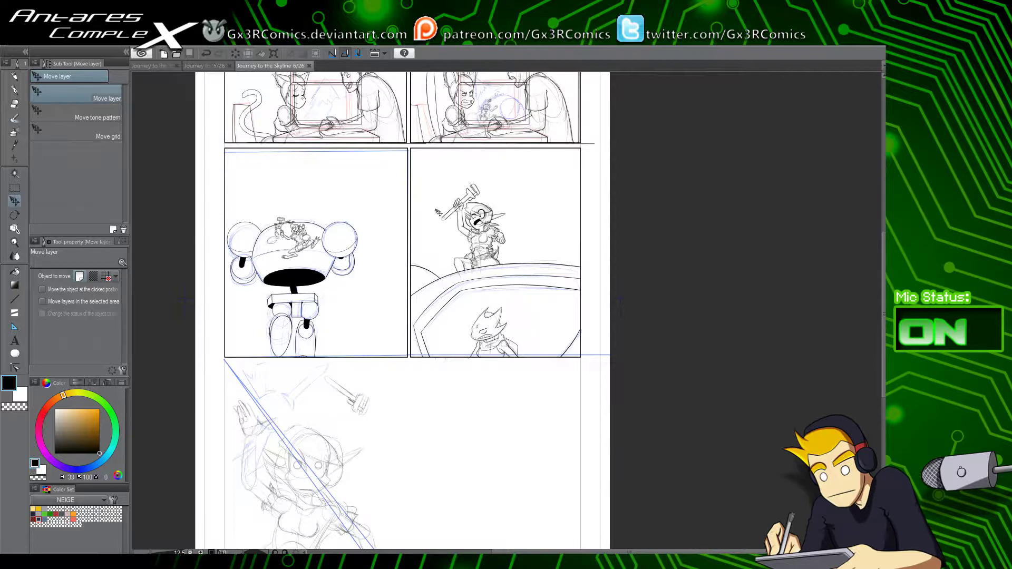
{"action": "key", "text": "p"}
{"action": "left_click_drag", "start_coordinate": [429, 413], "coordinate": [409, 262]}
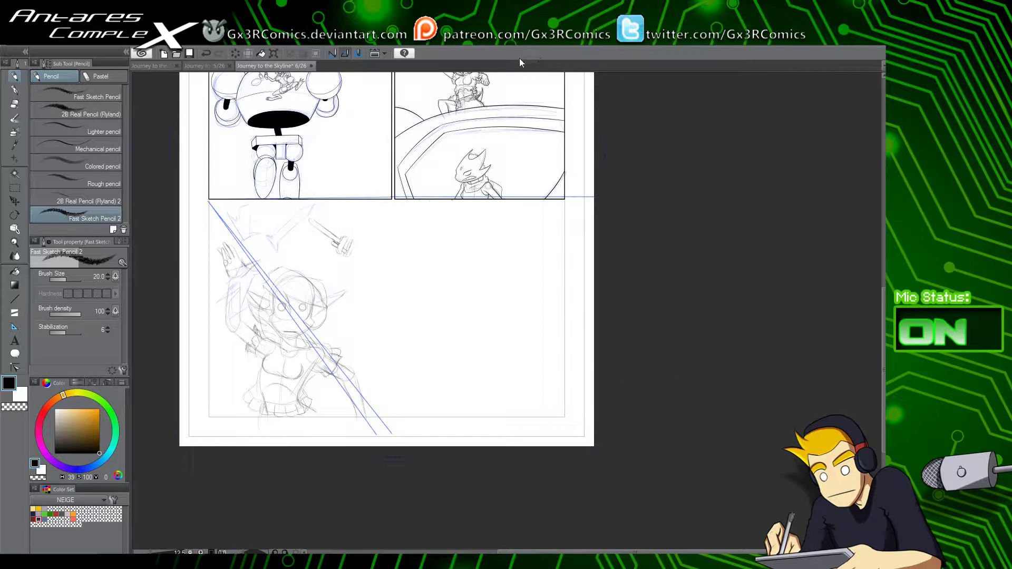
{"action": "left_click_drag", "start_coordinate": [377, 156], "coordinate": [422, 276]}
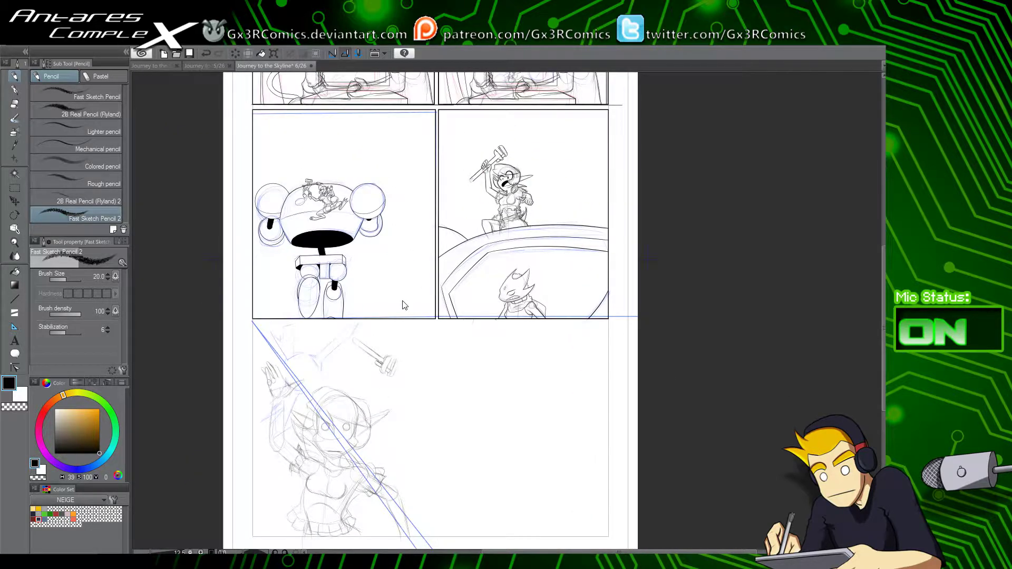
{"action": "key", "text": "ctrl+s"}
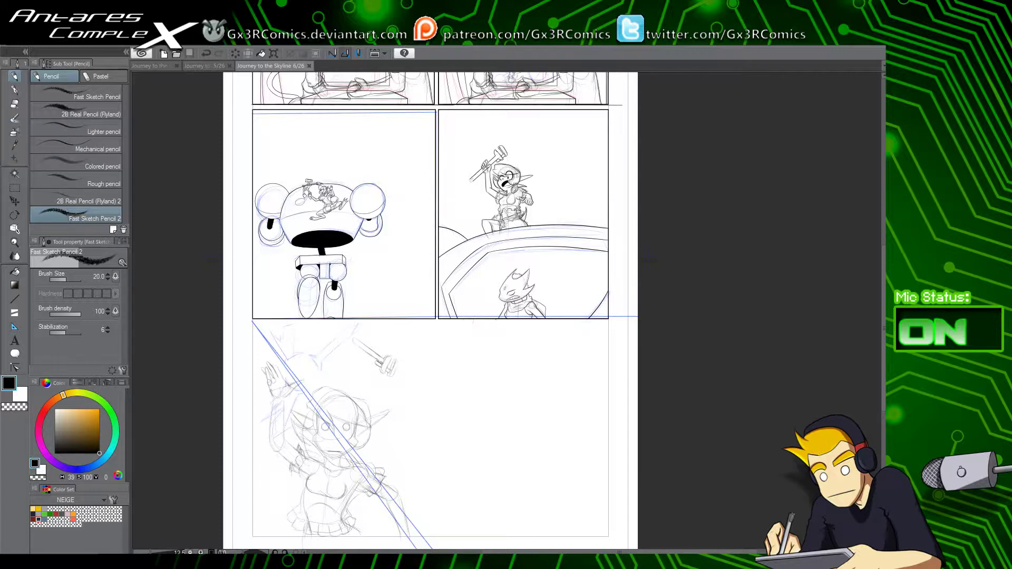
{"action": "left_click_drag", "start_coordinate": [418, 332], "coordinate": [391, 210]}
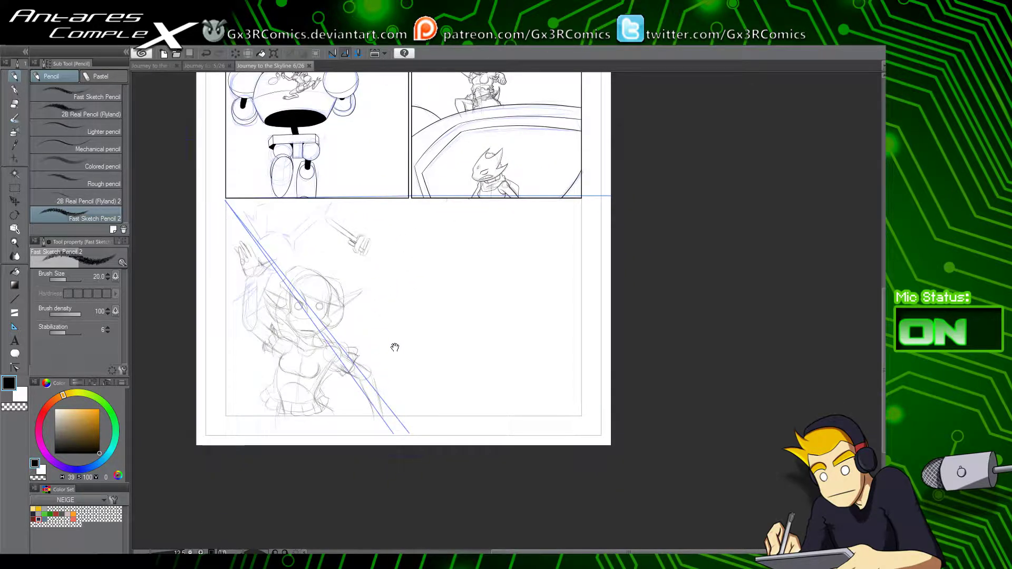
{"action": "left_click_drag", "start_coordinate": [394, 347], "coordinate": [416, 409]}
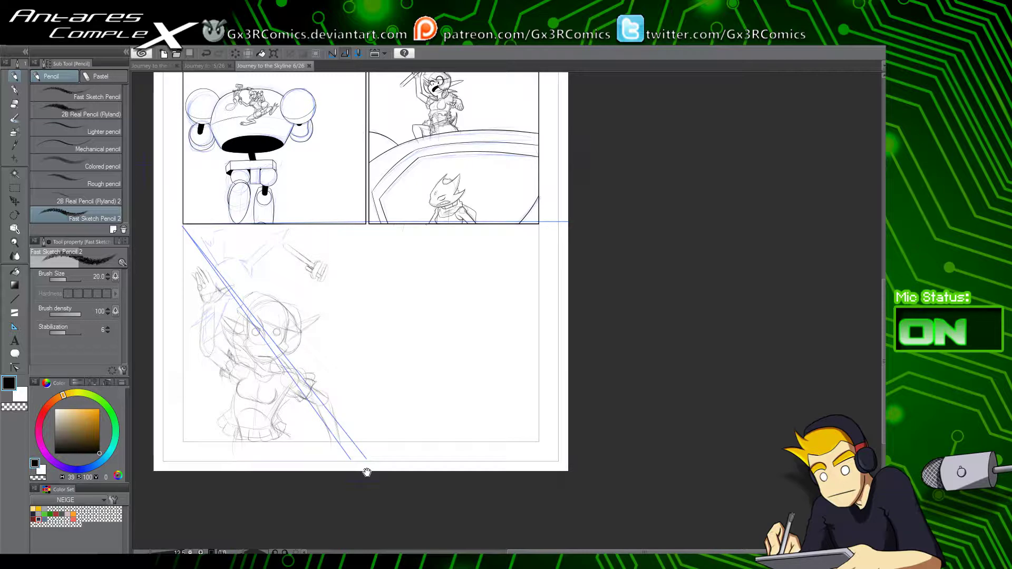
{"action": "scroll", "coordinate": [366, 471], "scroll_direction": "up", "scroll_amount": 3}
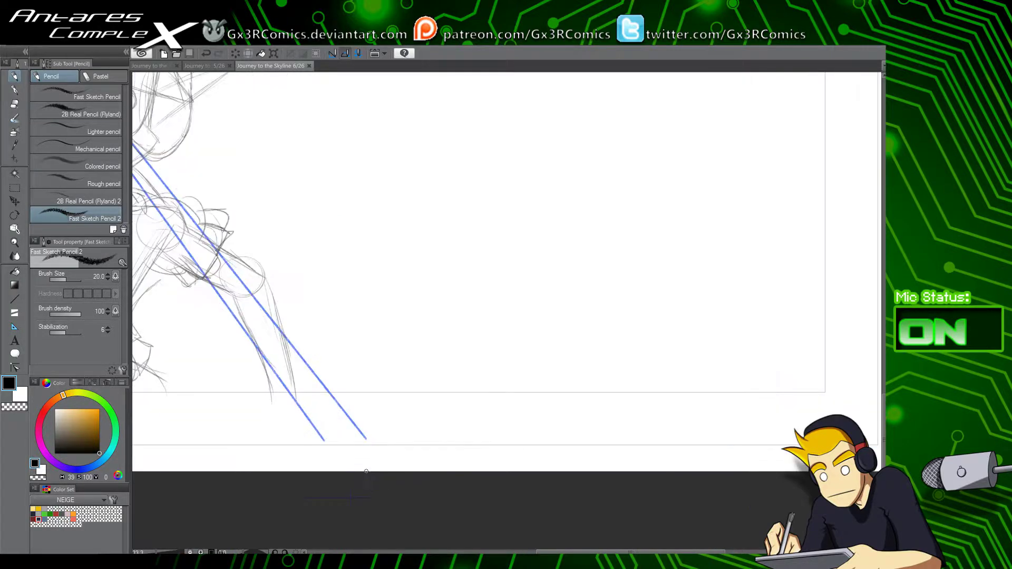
{"action": "mouse_move", "coordinate": [246, 294]}
{"action": "left_mouse_down"}
{"action": "mouse_move", "coordinate": [441, 303]}
{"action": "mouse_move", "coordinate": [488, 400]}
{"action": "left_mouse_up"}
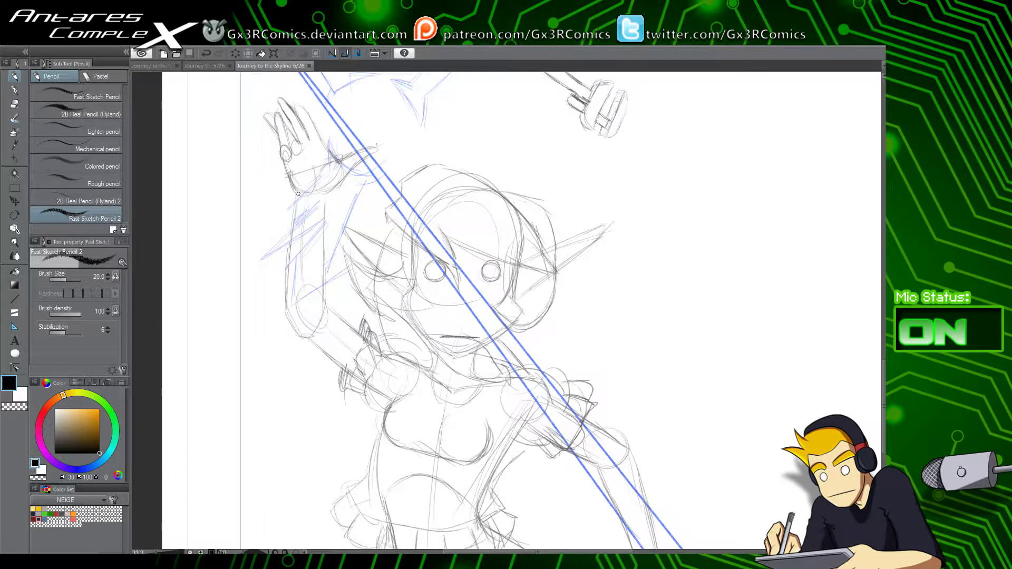
Step: Pencil the outer edge of the elf's raised forearm from the wrist to the elbow, erasing the first trial strokes
{"action": "left_click_drag", "start_coordinate": [300, 193], "coordinate": [289, 306]}
{"action": "left_click_drag", "start_coordinate": [295, 237], "coordinate": [291, 327]}
{"action": "key", "text": "r"}
{"action": "key", "text": "e"}
{"action": "left_click_drag", "start_coordinate": [298, 201], "coordinate": [291, 295]}
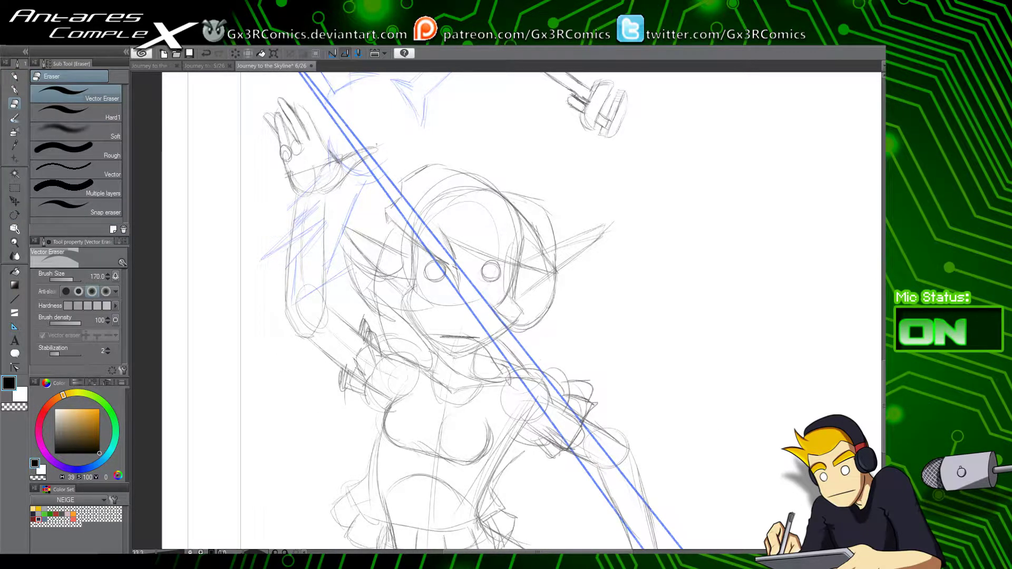
{"action": "key", "text": "p"}
{"action": "scroll", "coordinate": [299, 214], "scroll_direction": "up", "scroll_amount": 1}
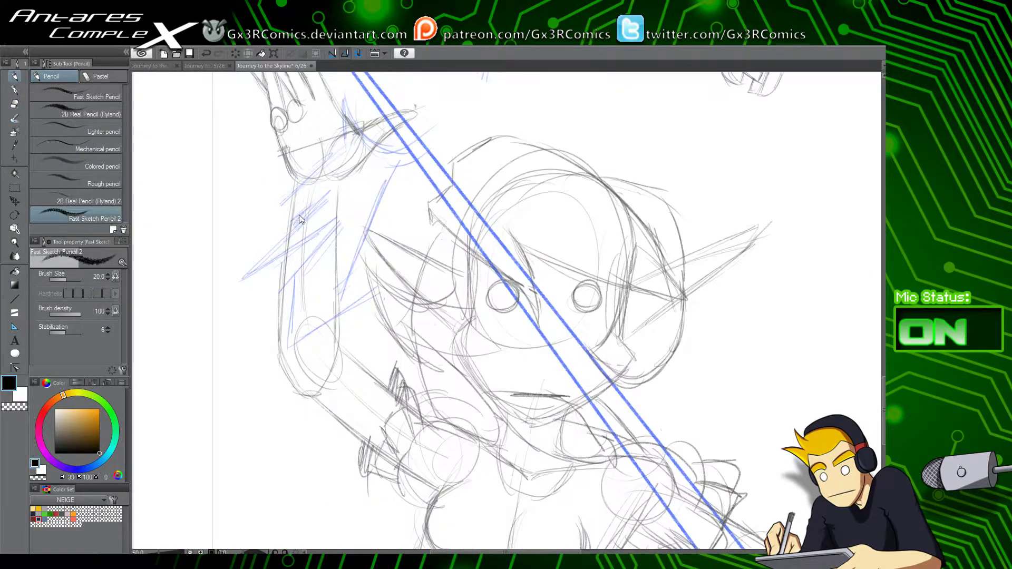
{"action": "mouse_move", "coordinate": [299, 183]}
{"action": "left_mouse_down"}
{"action": "mouse_move", "coordinate": [290, 366]}
{"action": "mouse_move", "coordinate": [316, 400]}
{"action": "left_mouse_up"}
{"action": "left_click_drag", "start_coordinate": [288, 369], "coordinate": [311, 394]}
{"action": "mouse_move", "coordinate": [285, 336]}
{"action": "left_mouse_down"}
{"action": "mouse_move", "coordinate": [290, 371]}
{"action": "mouse_move", "coordinate": [315, 403]}
{"action": "mouse_move", "coordinate": [291, 233]}
{"action": "mouse_move", "coordinate": [299, 176]}
{"action": "left_mouse_up"}
{"action": "key", "text": "e"}
{"action": "key", "text": "m"}
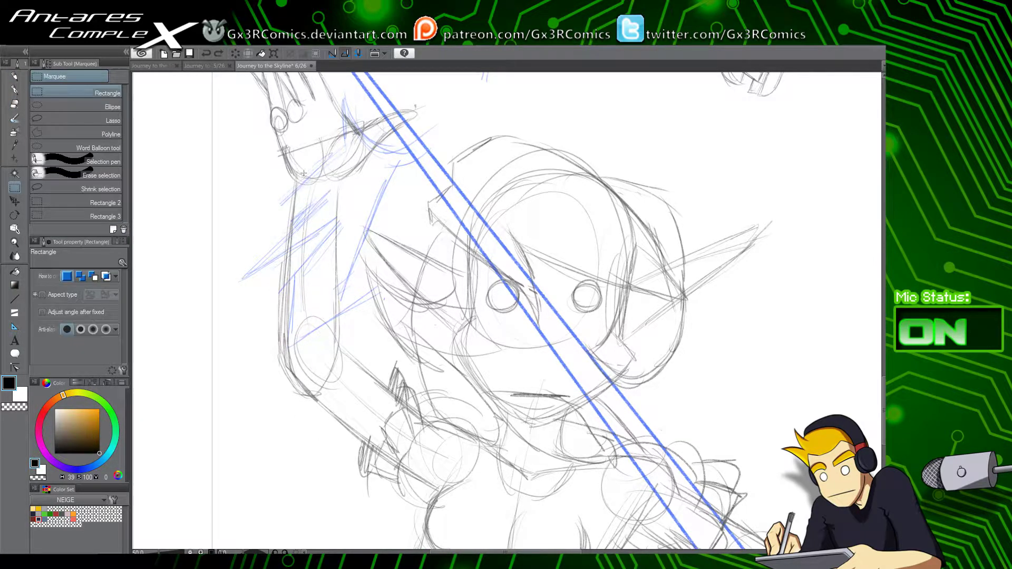
{"action": "left_click", "coordinate": [91, 120]}
{"action": "mouse_move", "coordinate": [311, 118]}
{"action": "left_mouse_down"}
{"action": "mouse_move", "coordinate": [250, 260]}
{"action": "mouse_move", "coordinate": [324, 461]}
{"action": "left_mouse_up"}
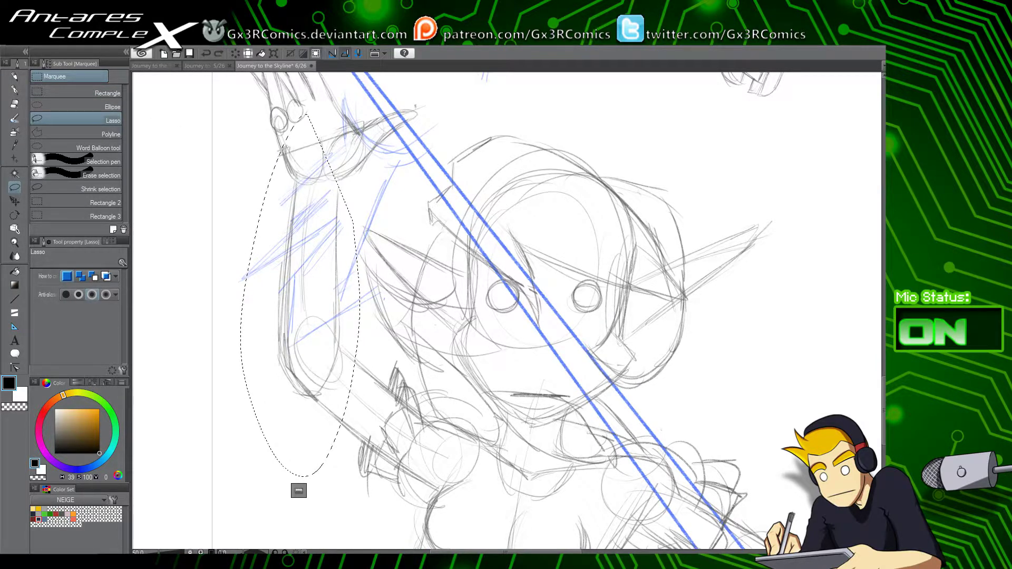
{"action": "mouse_move", "coordinate": [424, 92]}
{"action": "left_mouse_down"}
{"action": "mouse_move", "coordinate": [281, 227]}
{"action": "mouse_move", "coordinate": [427, 95]}
{"action": "left_mouse_up"}
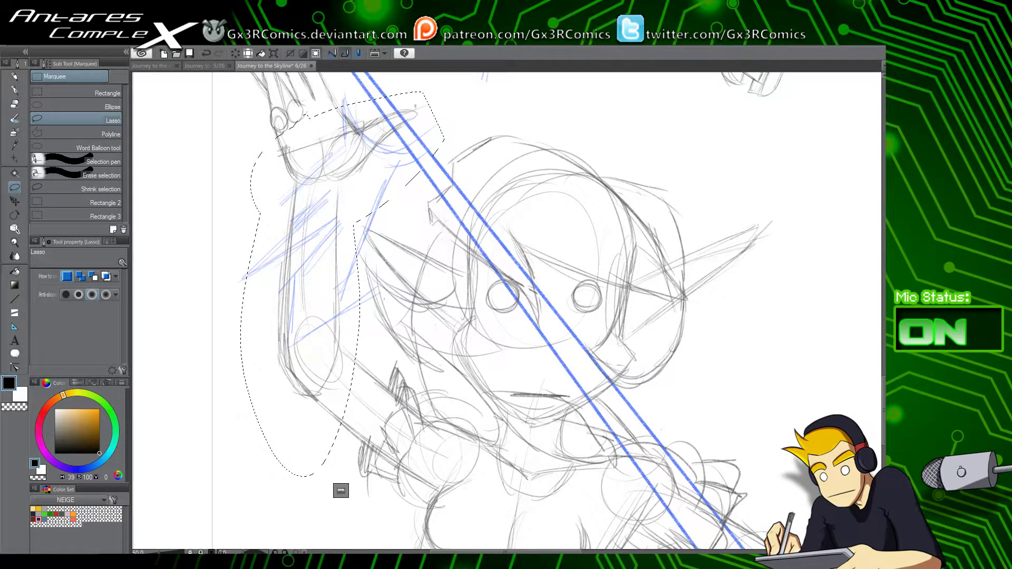
{"action": "key", "text": "Delete"}
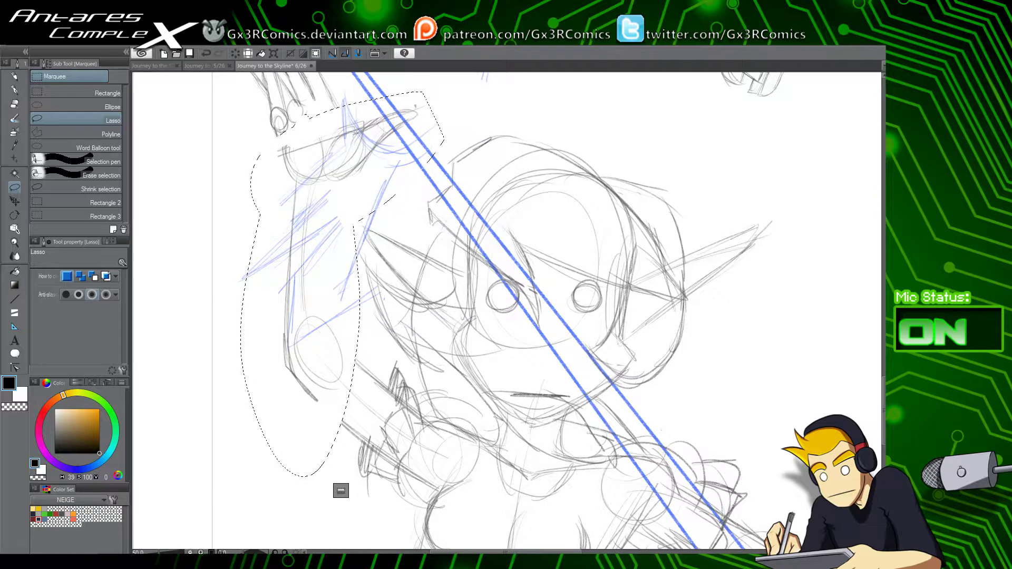
{"action": "key", "text": "ctrl+z"}
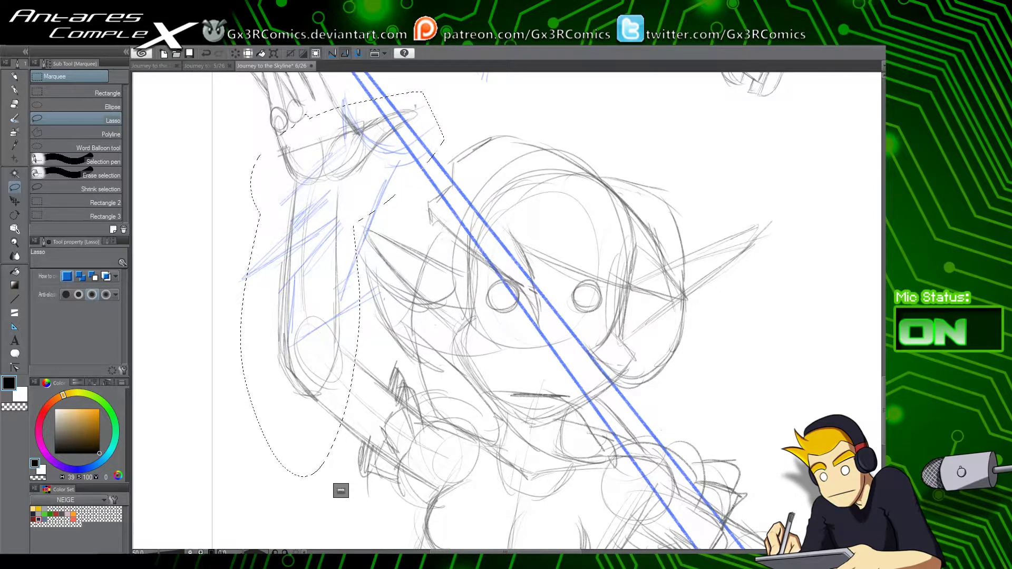
{"action": "key", "text": "ctrl+d"}
Step: Erase the overlapping elbow lines of the raised arm and redraw the elbow, upper arm underside and inner forearm edge
{"action": "key", "text": "e"}
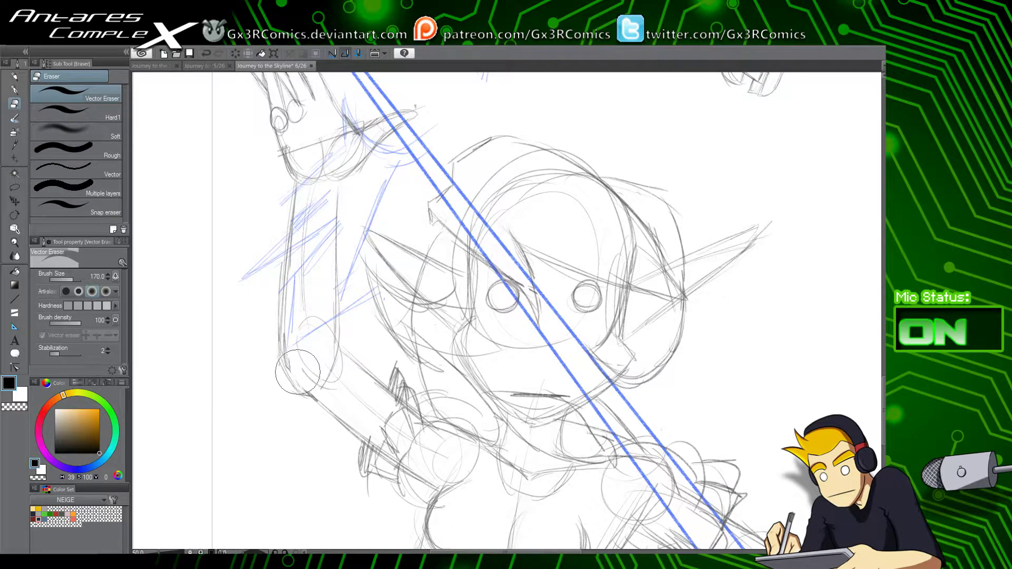
{"action": "mouse_move", "coordinate": [298, 372]}
{"action": "left_mouse_down"}
{"action": "mouse_move", "coordinate": [303, 400]}
{"action": "mouse_move", "coordinate": [267, 338]}
{"action": "mouse_move", "coordinate": [280, 369]}
{"action": "mouse_move", "coordinate": [273, 335]}
{"action": "mouse_move", "coordinate": [285, 301]}
{"action": "left_mouse_up"}
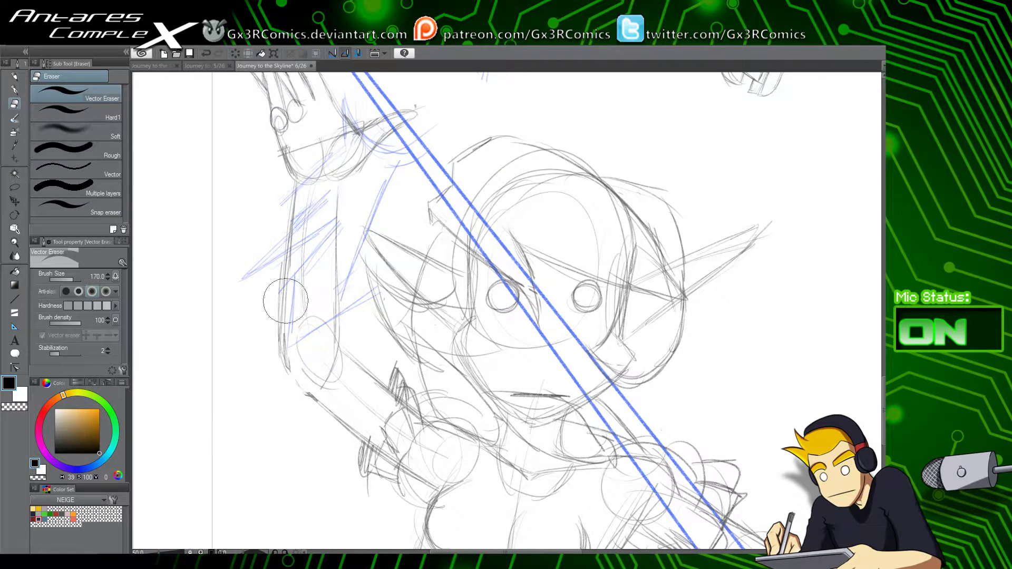
{"action": "key", "text": "p"}
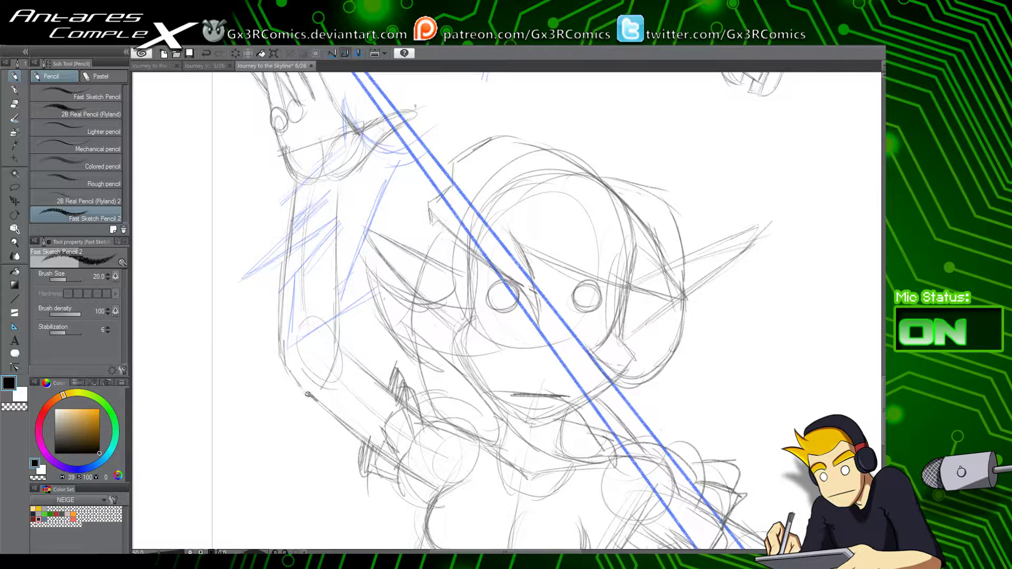
{"action": "mouse_move", "coordinate": [308, 394]}
{"action": "left_mouse_down"}
{"action": "mouse_move", "coordinate": [289, 370]}
{"action": "mouse_move", "coordinate": [321, 406]}
{"action": "left_mouse_up"}
{"action": "mouse_move", "coordinate": [278, 332]}
{"action": "left_mouse_down"}
{"action": "mouse_move", "coordinate": [284, 366]}
{"action": "mouse_move", "coordinate": [319, 404]}
{"action": "mouse_move", "coordinate": [294, 380]}
{"action": "mouse_move", "coordinate": [363, 443]}
{"action": "mouse_move", "coordinate": [348, 430]}
{"action": "mouse_move", "coordinate": [379, 474]}
{"action": "left_mouse_up"}
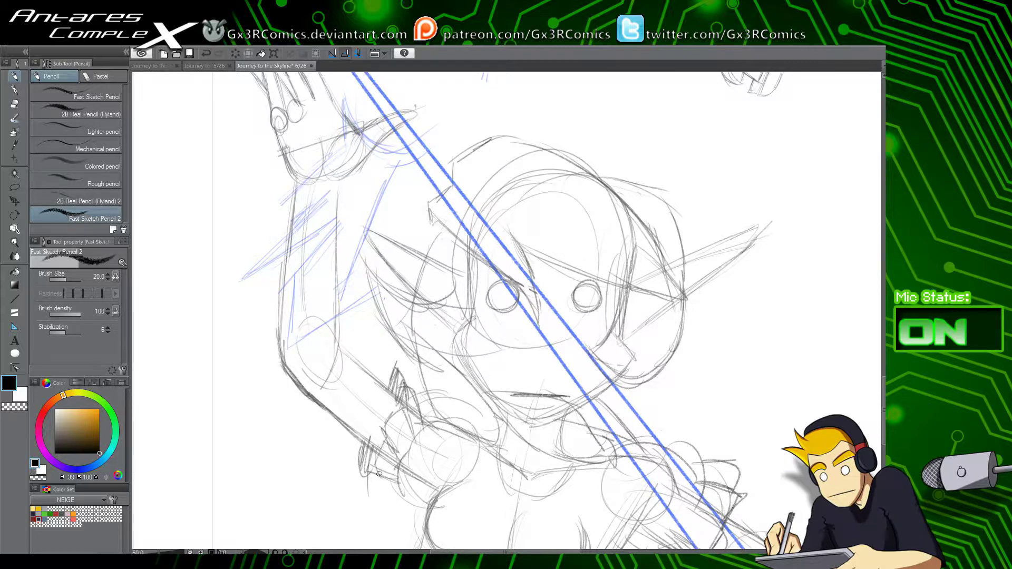
{"action": "left_click_drag", "start_coordinate": [338, 321], "coordinate": [315, 412]}
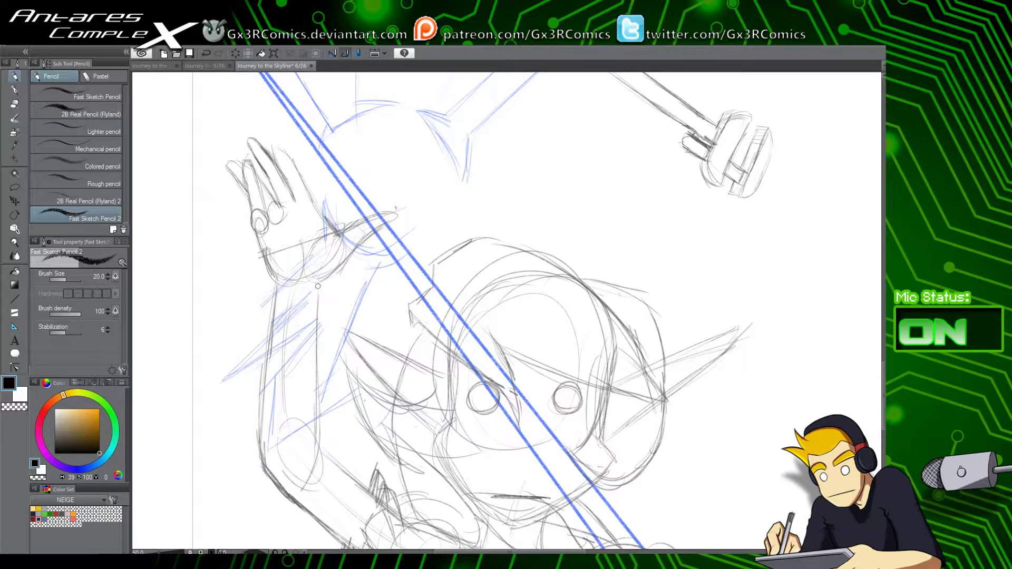
{"action": "left_click_drag", "start_coordinate": [317, 286], "coordinate": [316, 331]}
Step: Clean up the raised hand's index finger and redraw its outer edge down to the base of the thumb
{"action": "scroll", "coordinate": [312, 207], "scroll_direction": "up", "scroll_amount": 1}
{"action": "left_click_drag", "start_coordinate": [268, 124], "coordinate": [307, 199]}
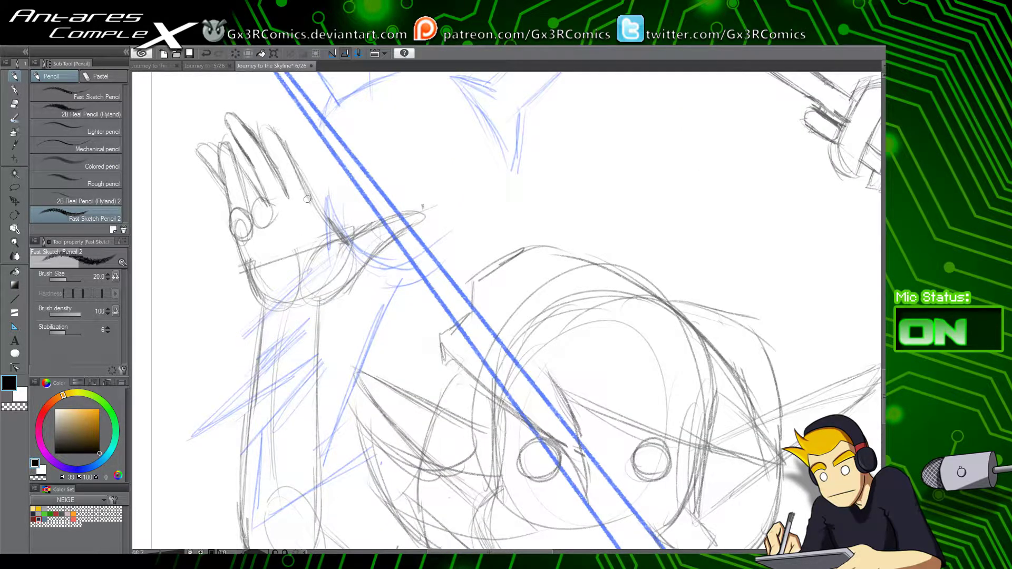
{"action": "left_click_drag", "start_coordinate": [291, 155], "coordinate": [315, 212]}
{"action": "left_click_drag", "start_coordinate": [297, 176], "coordinate": [323, 226]}
{"action": "key", "text": "e"}
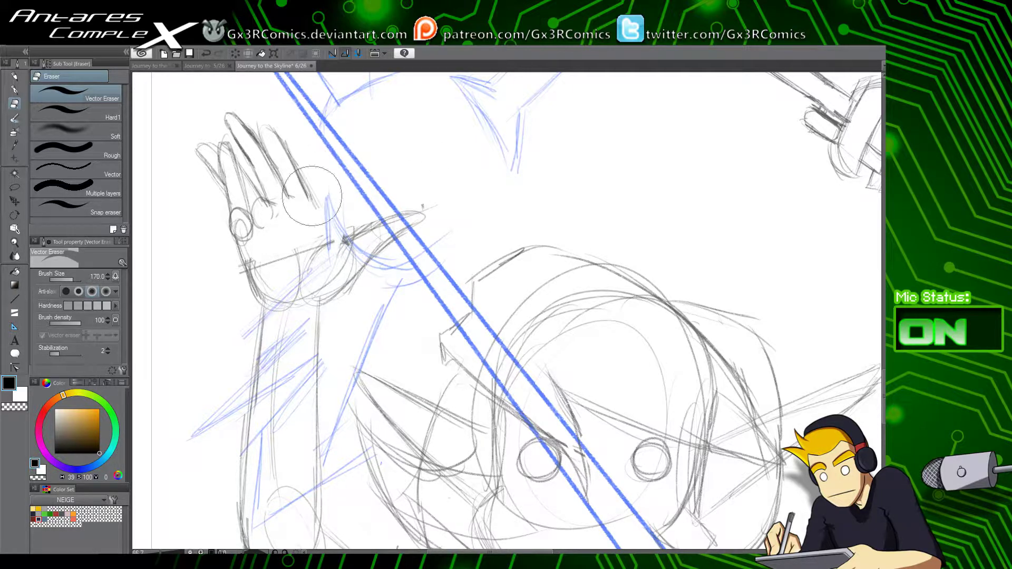
{"action": "key", "text": "p"}
{"action": "left_click_drag", "start_coordinate": [301, 178], "coordinate": [325, 233]}
{"action": "mouse_move", "coordinate": [308, 196]}
{"action": "left_mouse_down"}
{"action": "mouse_move", "coordinate": [331, 238]}
{"action": "mouse_move", "coordinate": [354, 236]}
{"action": "mouse_move", "coordinate": [330, 246]}
{"action": "left_mouse_up"}
{"action": "mouse_move", "coordinate": [477, 288]}
{"action": "left_mouse_down"}
{"action": "mouse_move", "coordinate": [422, 294]}
{"action": "mouse_move", "coordinate": [412, 387]}
{"action": "left_mouse_up"}
{"action": "scroll", "coordinate": [406, 413], "scroll_direction": "down", "scroll_amount": 1}
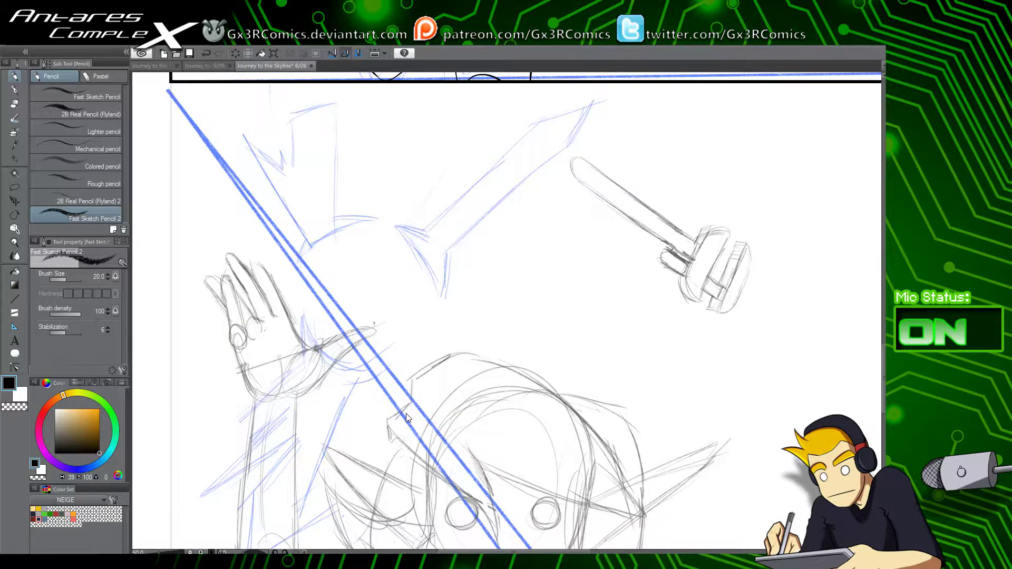
{"action": "scroll", "coordinate": [347, 383], "scroll_direction": "up", "scroll_amount": 1}
{"action": "left_click_drag", "start_coordinate": [210, 264], "coordinate": [292, 276]}
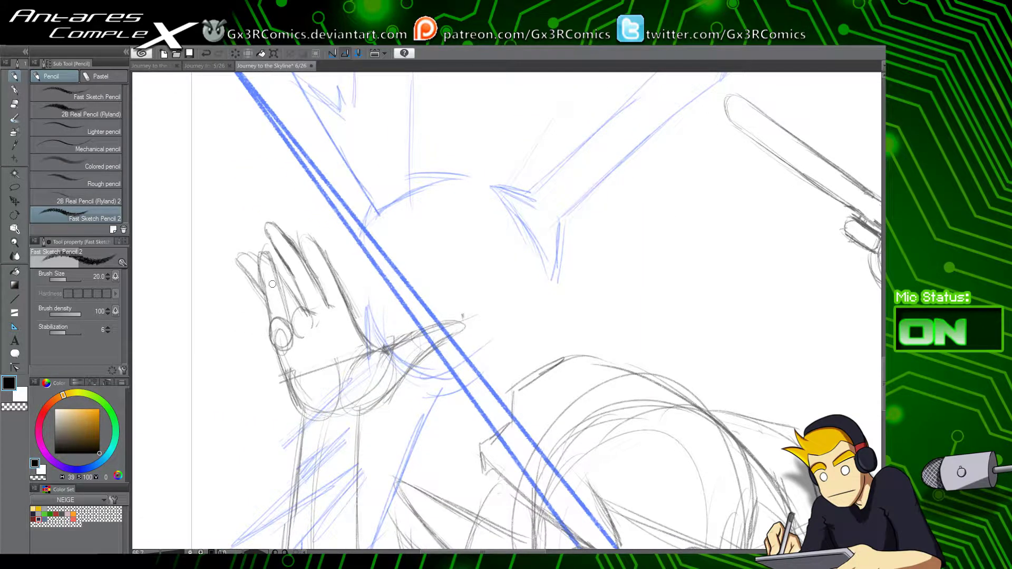
{"action": "key", "text": "e"}
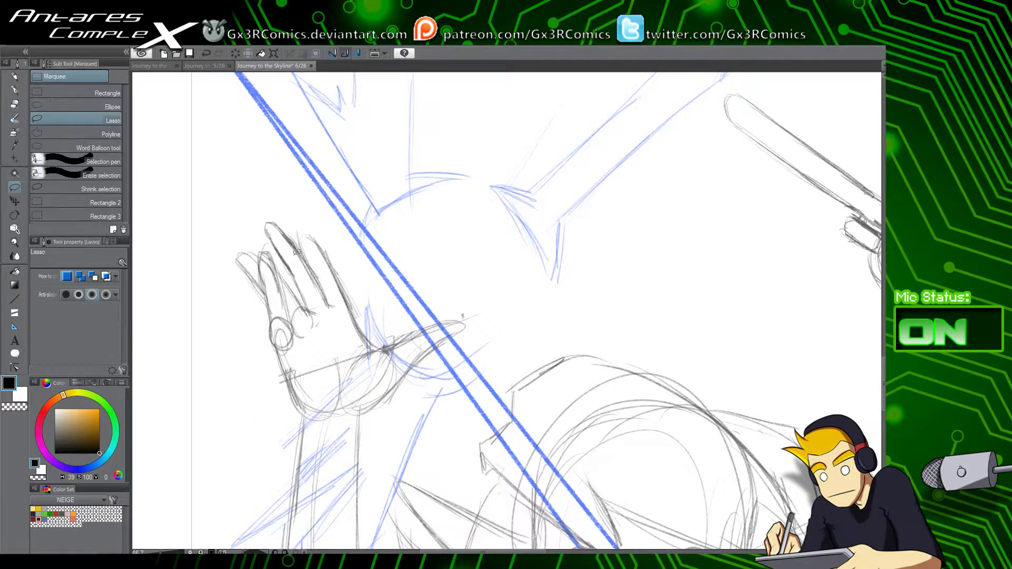
{"action": "key", "text": "m"}
{"action": "mouse_move", "coordinate": [266, 193]}
{"action": "left_mouse_down"}
{"action": "mouse_move", "coordinate": [236, 221]}
{"action": "mouse_move", "coordinate": [350, 421]}
{"action": "mouse_move", "coordinate": [498, 309]}
{"action": "mouse_move", "coordinate": [261, 193]}
{"action": "left_mouse_up"}
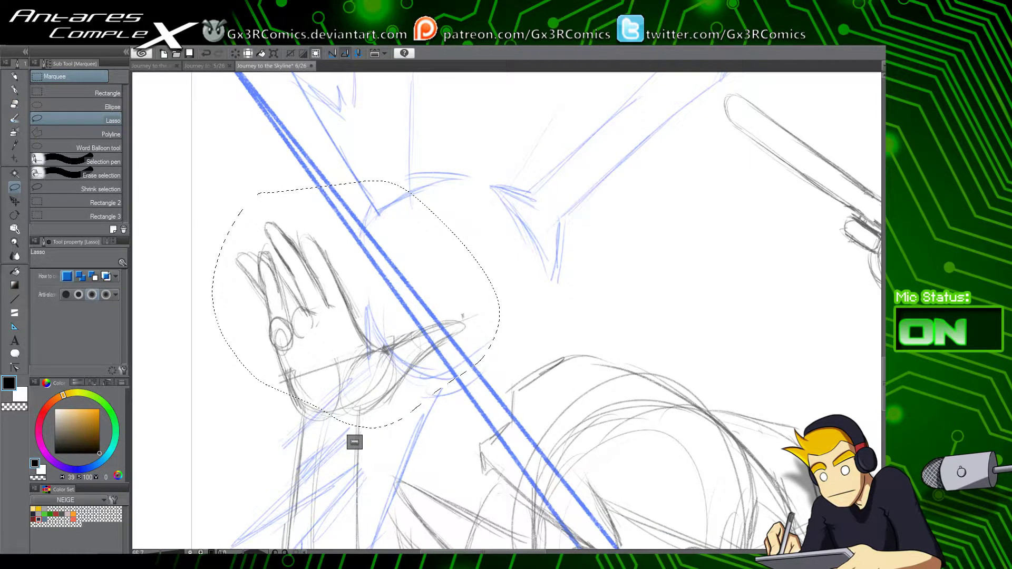
{"action": "left_click_drag", "start_coordinate": [280, 384], "coordinate": [339, 421]}
{"action": "key", "text": "Delete"}
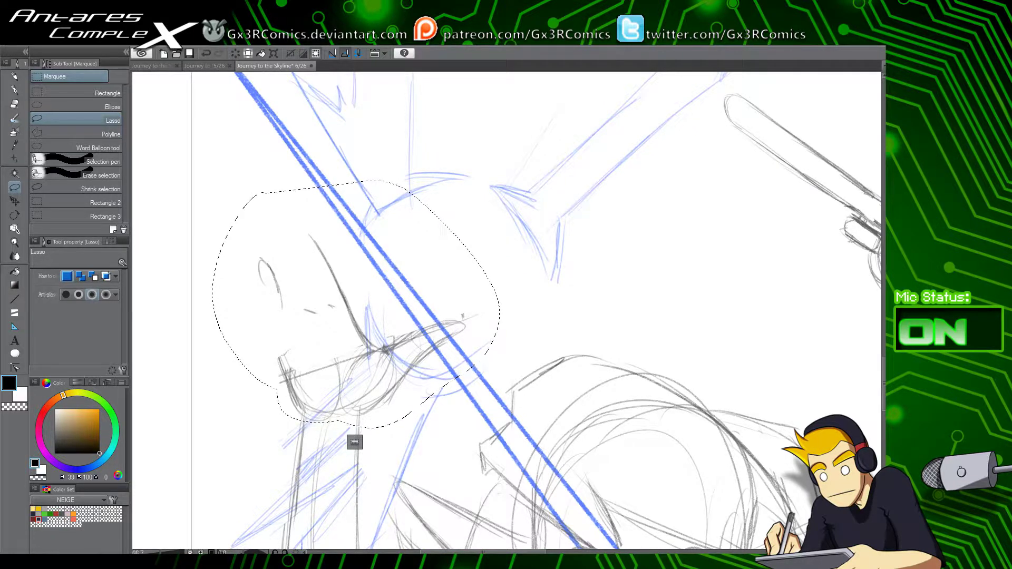
{"action": "key", "text": "ctrl+z"}
{"action": "key", "text": "ctrl+d"}
Step: Redraw the raised hand's little finger and the neighbouring fingers with darker pencil outlines and rounded tips
{"action": "key", "text": "e"}
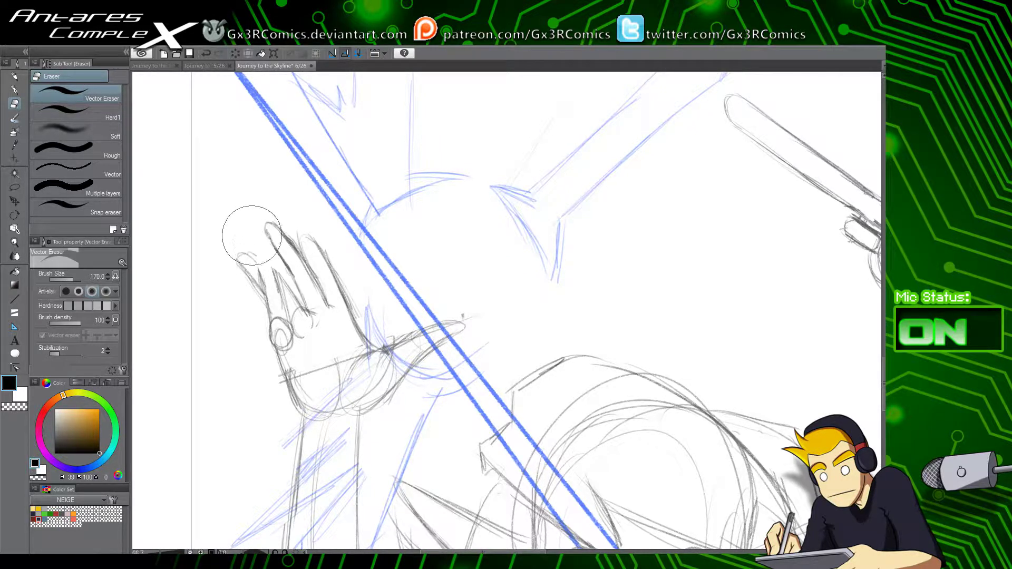
{"action": "key", "text": "p"}
{"action": "mouse_move", "coordinate": [266, 296]}
{"action": "left_mouse_down"}
{"action": "mouse_move", "coordinate": [258, 265]}
{"action": "mouse_move", "coordinate": [276, 282]}
{"action": "mouse_move", "coordinate": [266, 252]}
{"action": "mouse_move", "coordinate": [294, 303]}
{"action": "mouse_move", "coordinate": [307, 268]}
{"action": "left_mouse_up"}
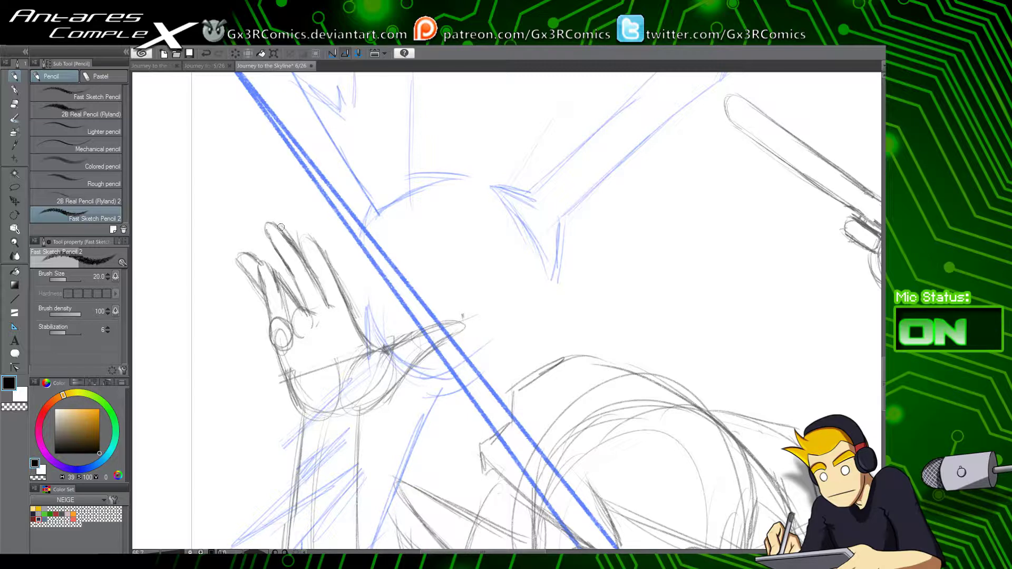
{"action": "mouse_move", "coordinate": [280, 227]}
{"action": "left_mouse_down"}
{"action": "mouse_move", "coordinate": [298, 254]}
{"action": "mouse_move", "coordinate": [272, 225]}
{"action": "left_mouse_up"}
Step: Erase the construction lines across the raised hand's palm and wrist, and pencil a short crease at the base of the thumb
{"action": "left_click_drag", "start_coordinate": [439, 437], "coordinate": [427, 409]}
{"action": "key", "text": "e"}
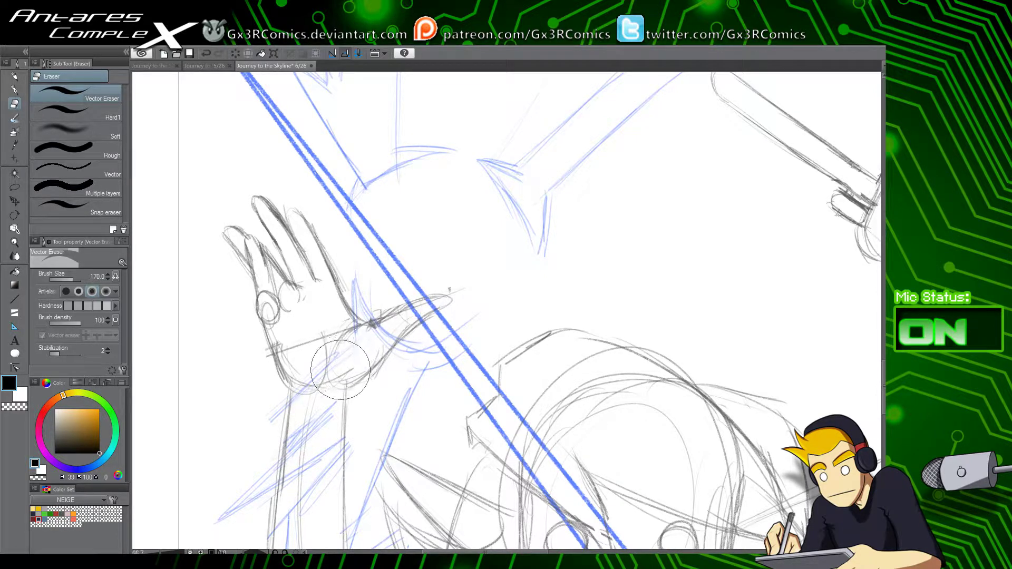
{"action": "mouse_move", "coordinate": [341, 368]}
{"action": "left_mouse_down"}
{"action": "mouse_move", "coordinate": [314, 399]}
{"action": "mouse_move", "coordinate": [286, 338]}
{"action": "mouse_move", "coordinate": [311, 413]}
{"action": "left_mouse_up"}
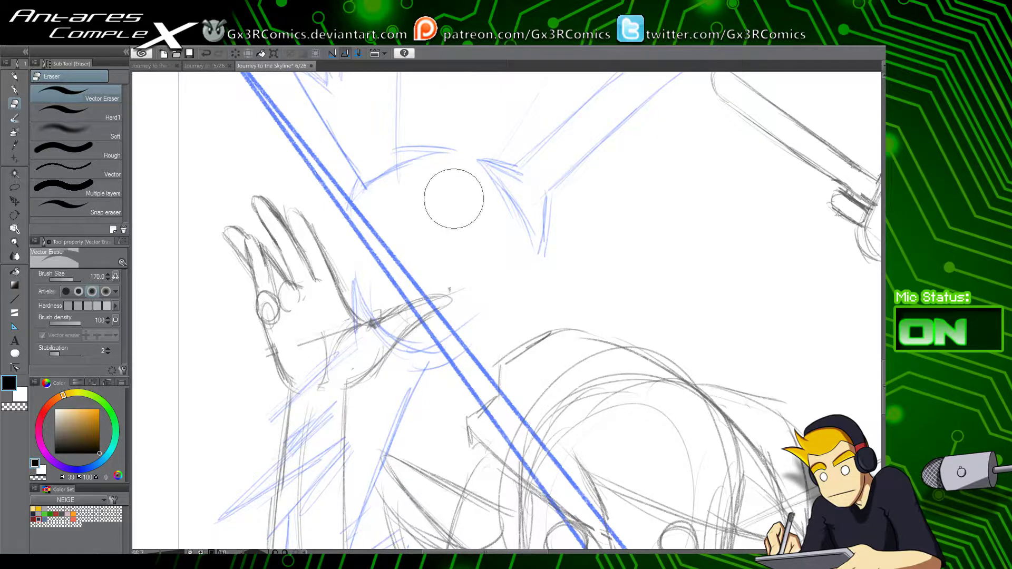
{"action": "scroll", "coordinate": [451, 238], "scroll_direction": "down", "scroll_amount": 1}
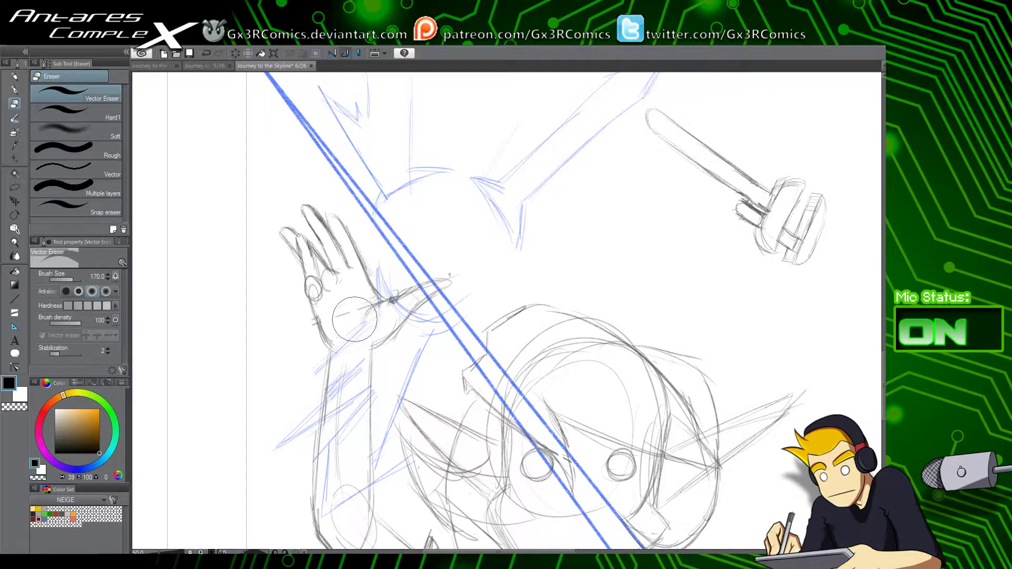
{"action": "key", "text": "p"}
{"action": "left_click_drag", "start_coordinate": [349, 314], "coordinate": [364, 334]}
{"action": "key", "text": "ctrl+z"}
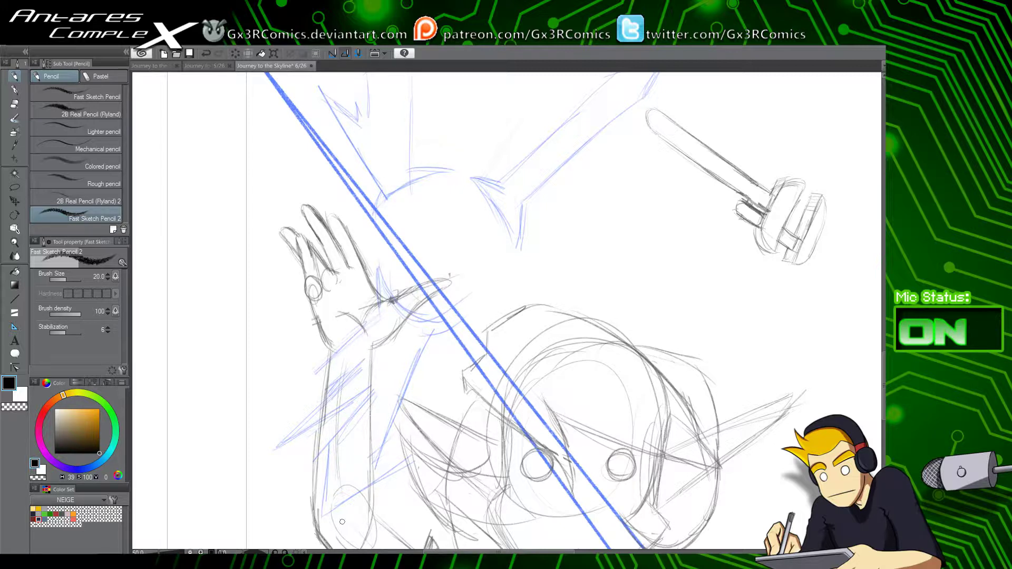
Step: Erase the construction circle at the elbow of the elf's lowered arm
{"action": "scroll", "coordinate": [422, 285], "scroll_direction": "up", "scroll_amount": 2}
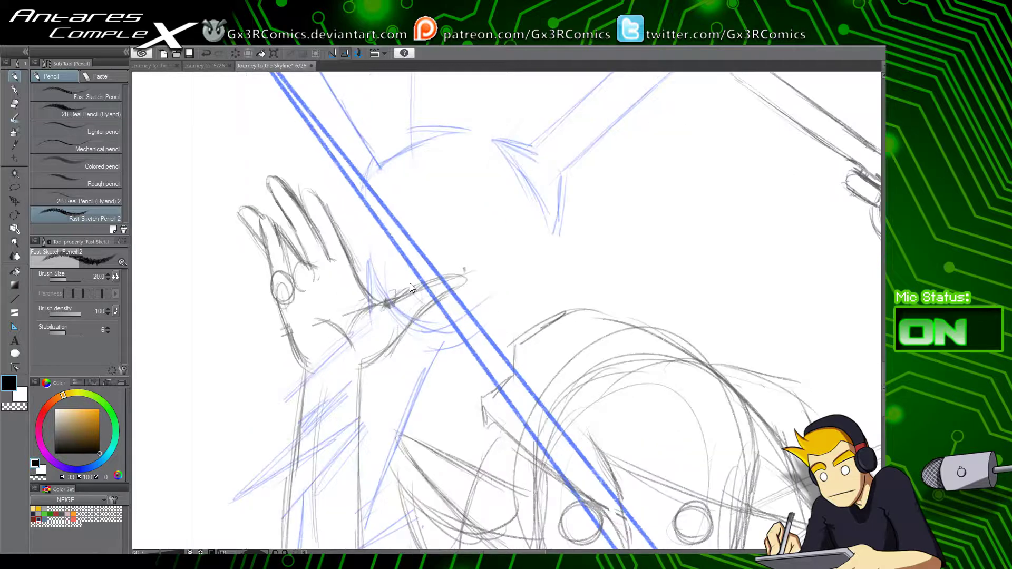
{"action": "key", "text": "e"}
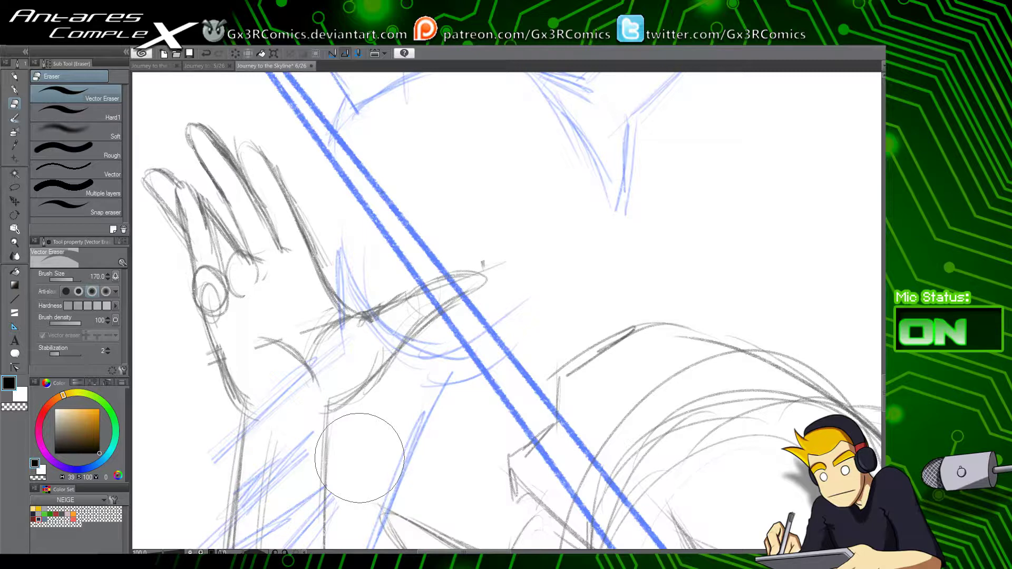
{"action": "left_click_drag", "start_coordinate": [327, 296], "coordinate": [318, 360]}
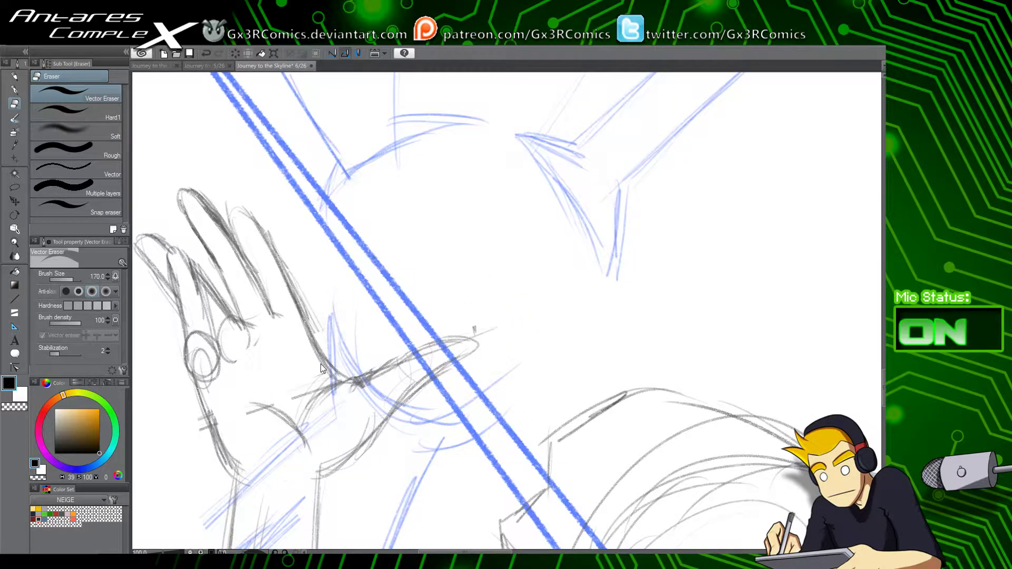
{"action": "scroll", "coordinate": [323, 369], "scroll_direction": "down", "scroll_amount": 2}
{"action": "left_click_drag", "start_coordinate": [468, 316], "coordinate": [425, 198]}
{"action": "left_click_drag", "start_coordinate": [410, 352], "coordinate": [387, 150]}
{"action": "left_click_drag", "start_coordinate": [457, 430], "coordinate": [433, 292]}
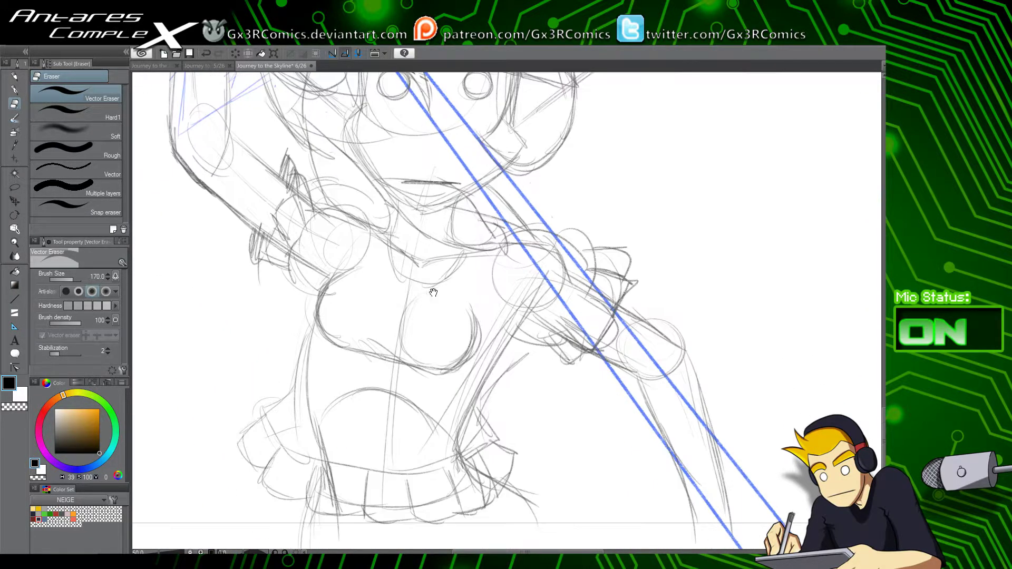
{"action": "left_click_drag", "start_coordinate": [673, 391], "coordinate": [567, 362]}
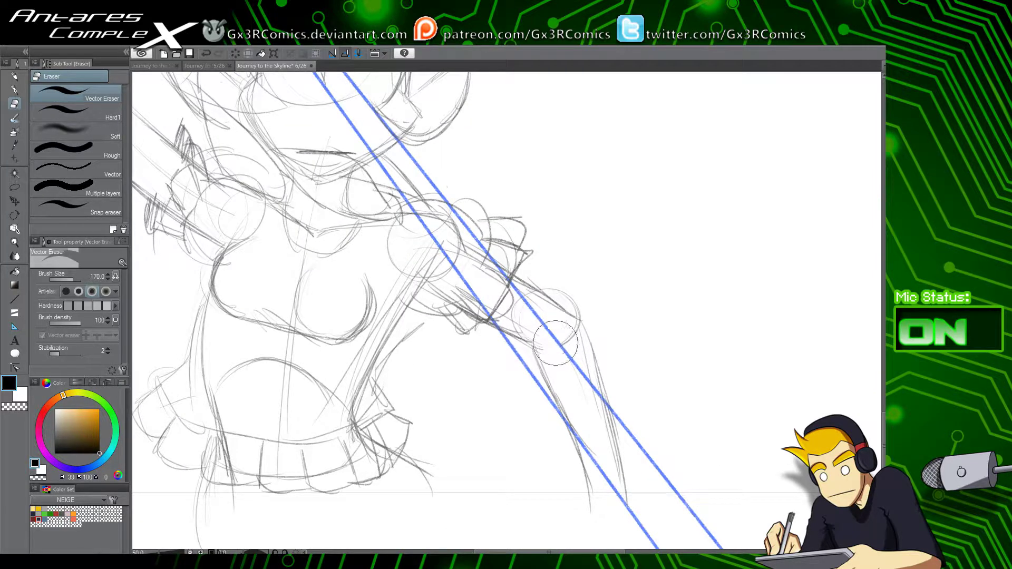
{"action": "left_click", "coordinate": [559, 344]}
{"action": "left_click", "coordinate": [562, 288]}
{"action": "left_click_drag", "start_coordinate": [542, 291], "coordinate": [716, 418]}
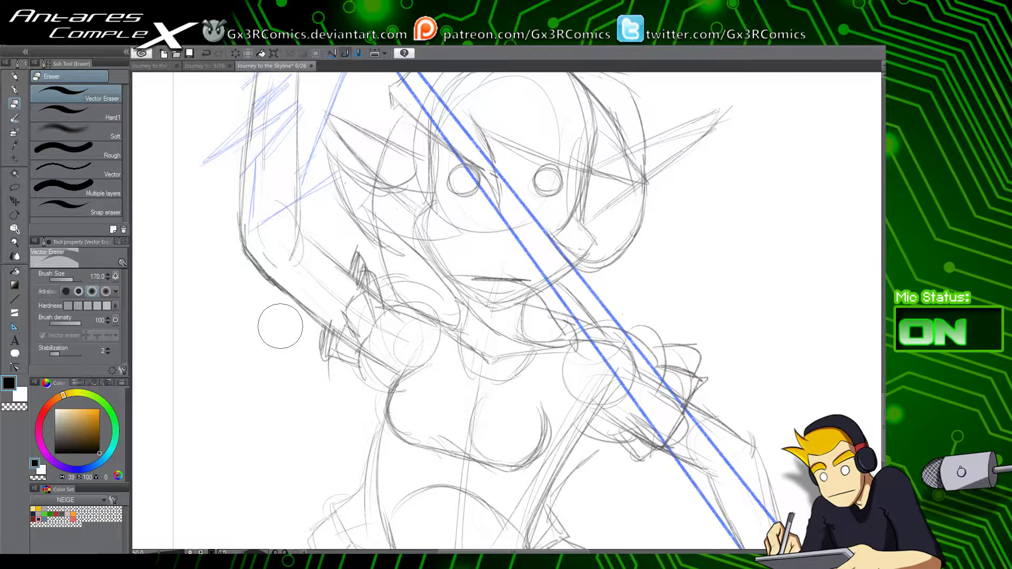
{"action": "left_click_drag", "start_coordinate": [524, 252], "coordinate": [367, 371]}
Step: Pencil a curved line beside the elf's waist beneath the lowered arm, redoing the first stroke, and save the page
{"action": "key", "text": "p"}
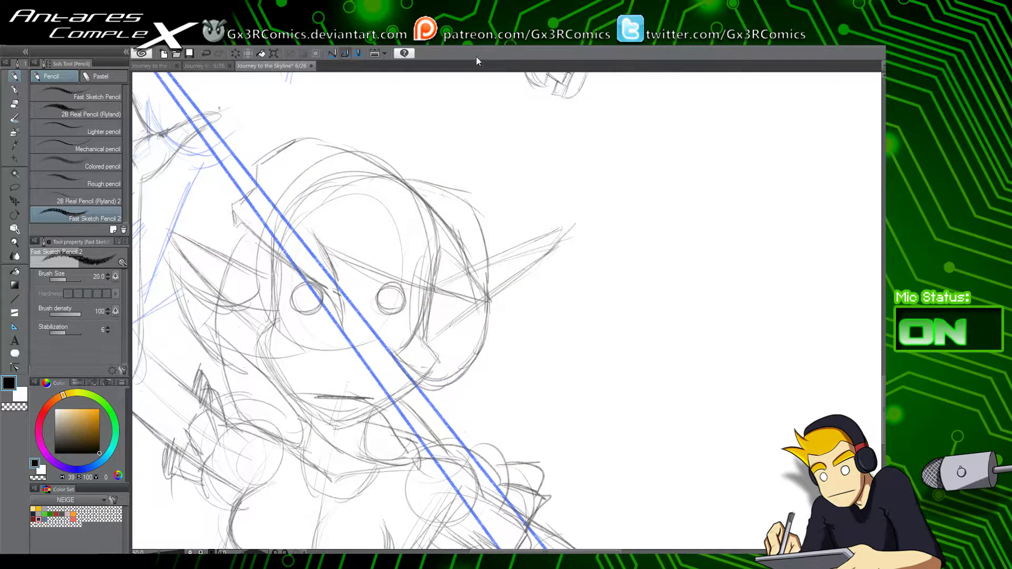
{"action": "left_click_drag", "start_coordinate": [559, 206], "coordinate": [413, 337]}
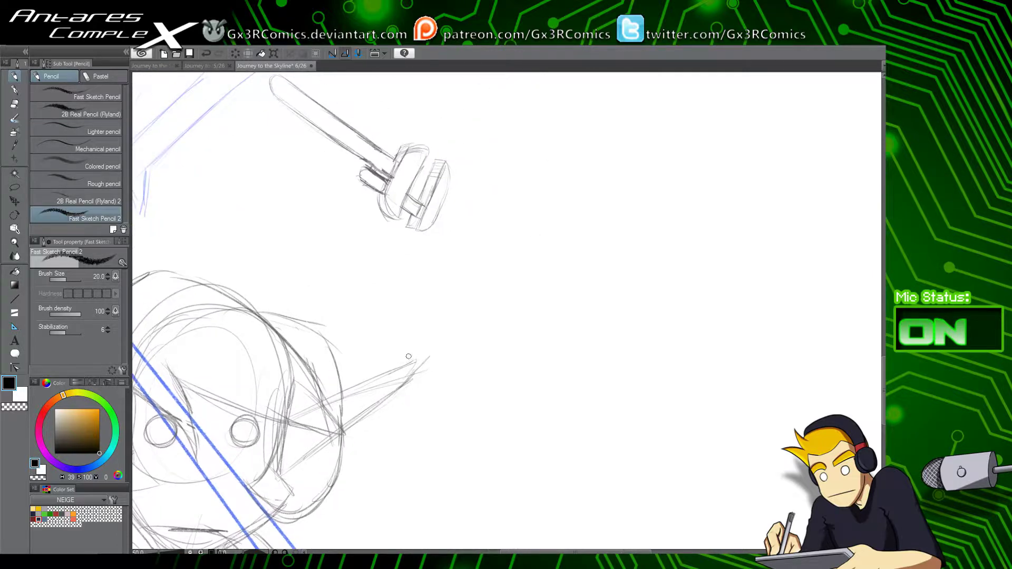
{"action": "scroll", "coordinate": [409, 363], "scroll_direction": "down", "scroll_amount": 2}
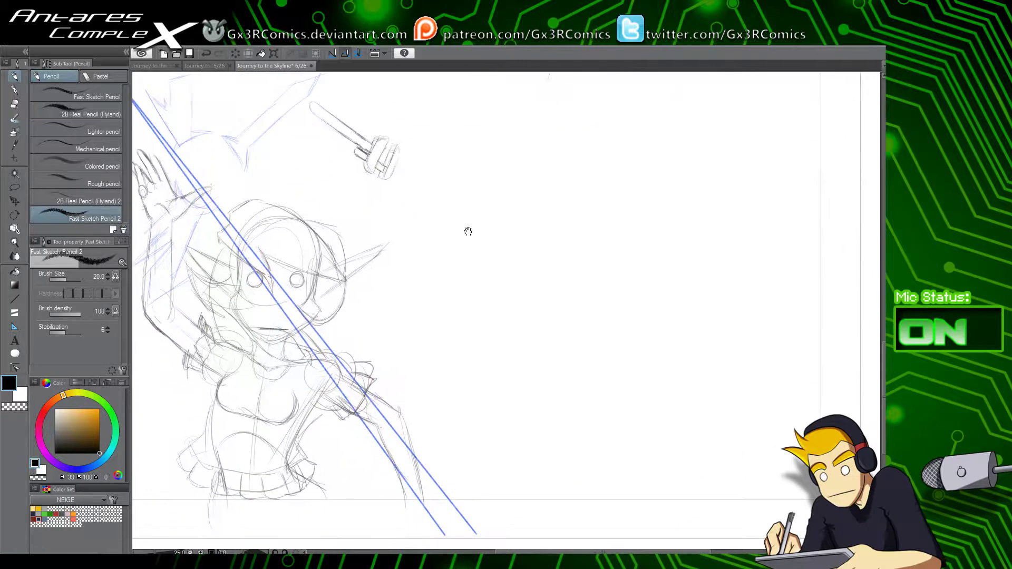
{"action": "scroll", "coordinate": [467, 228], "scroll_direction": "down", "scroll_amount": 3}
{"action": "scroll", "coordinate": [452, 361], "scroll_direction": "down", "scroll_amount": 2}
{"action": "left_click_drag", "start_coordinate": [306, 419], "coordinate": [336, 443]}
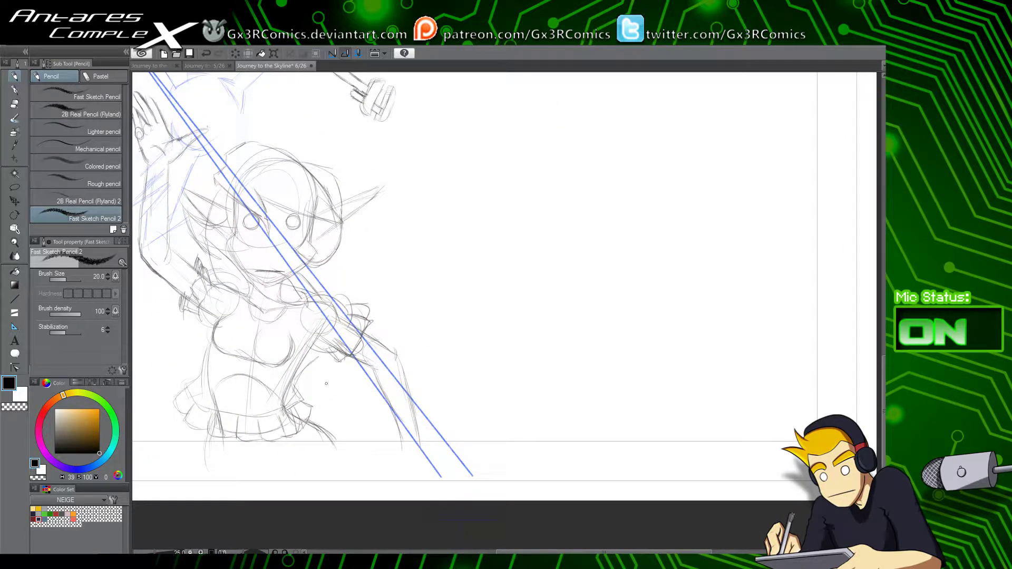
{"action": "key", "text": "ctrl+z"}
{"action": "left_click_drag", "start_coordinate": [316, 357], "coordinate": [319, 409]}
{"action": "mouse_move", "coordinate": [248, 374]}
{"action": "left_mouse_down"}
{"action": "mouse_move", "coordinate": [293, 376]}
{"action": "mouse_move", "coordinate": [235, 392]}
{"action": "mouse_move", "coordinate": [247, 364]}
{"action": "mouse_move", "coordinate": [280, 425]}
{"action": "left_mouse_up"}
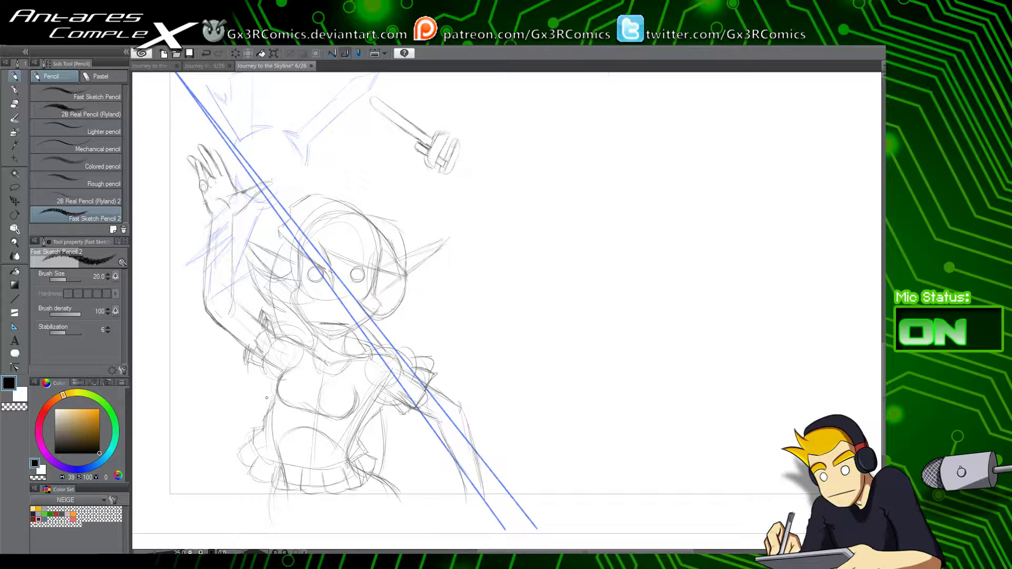
{"action": "left_click_drag", "start_coordinate": [485, 211], "coordinate": [417, 352]}
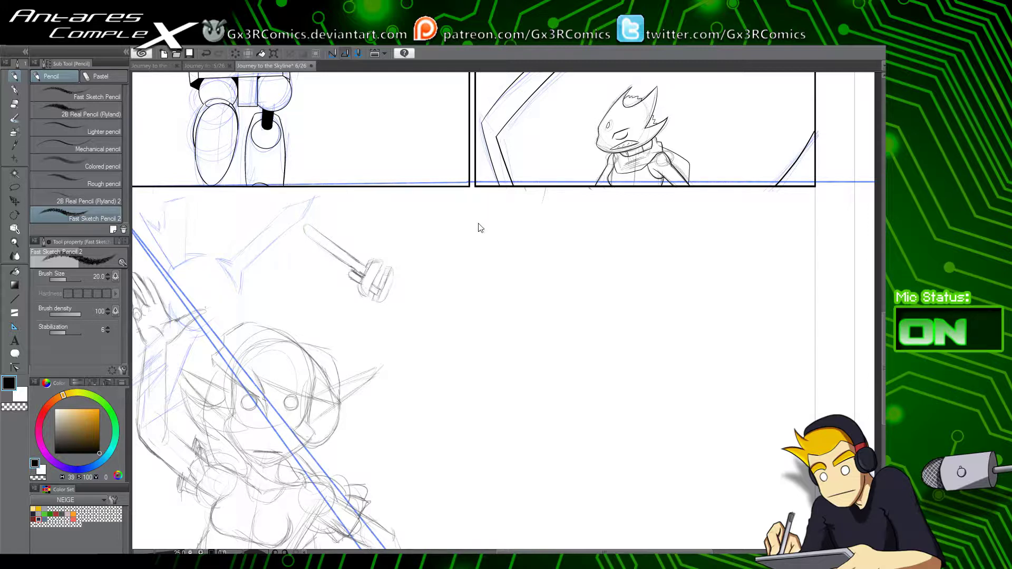
{"action": "key", "text": "ctrl+s"}
Step: Review the upper panels' characters and compare them with the bottom panel's elf sketch
{"action": "left_click_drag", "start_coordinate": [462, 265], "coordinate": [530, 433]}
{"action": "left_click_drag", "start_coordinate": [562, 312], "coordinate": [452, 518]}
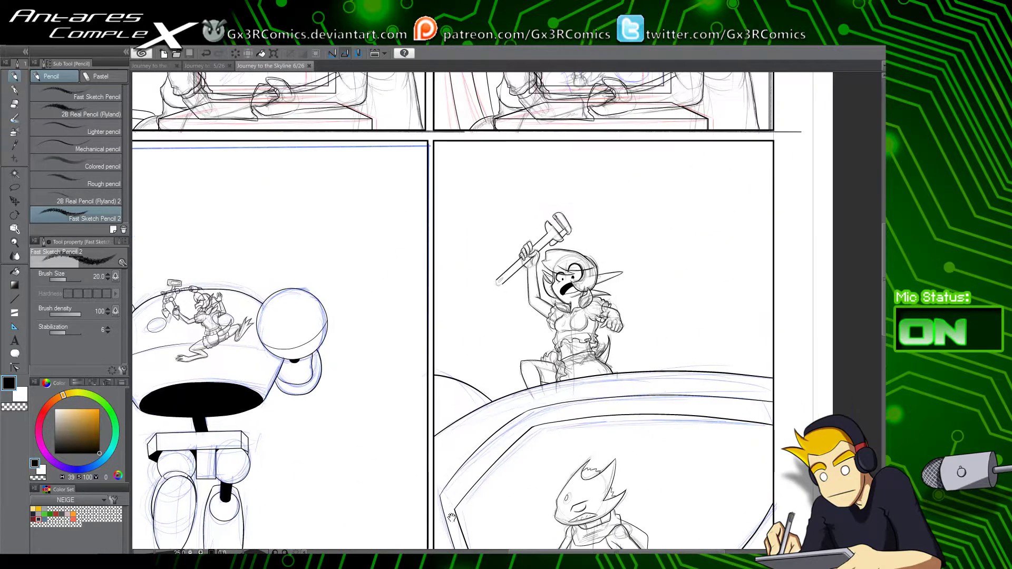
{"action": "left_click_drag", "start_coordinate": [516, 401], "coordinate": [466, 513]}
{"action": "scroll", "coordinate": [466, 512], "scroll_direction": "down", "scroll_amount": 6}
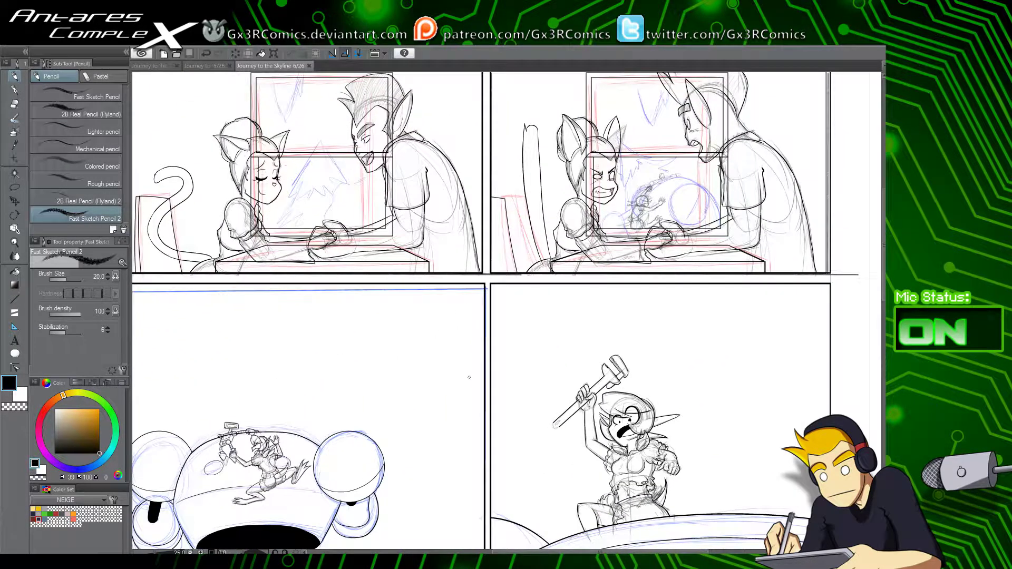
{"action": "scroll", "coordinate": [458, 390], "scroll_direction": "up", "scroll_amount": 3}
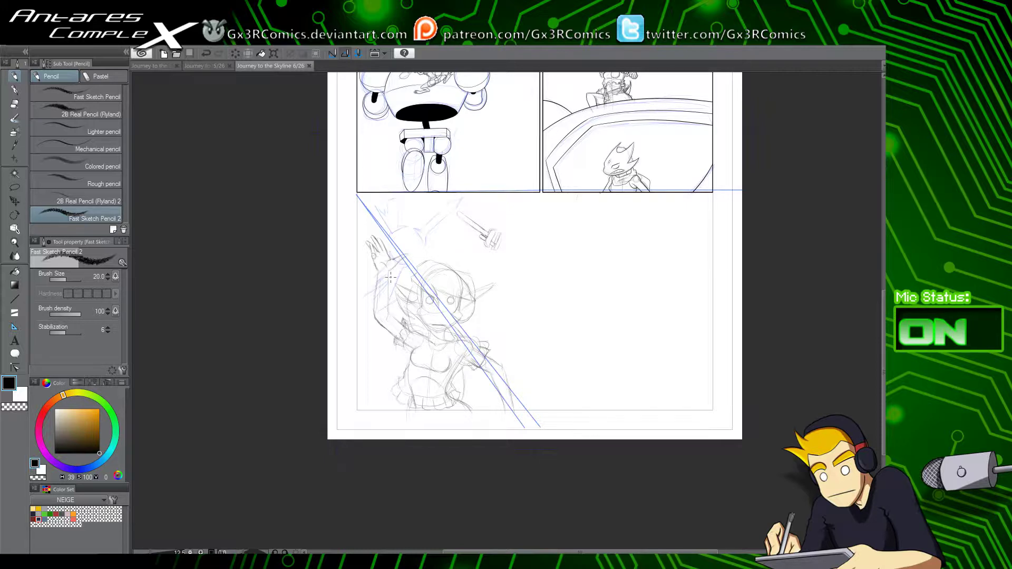
{"action": "scroll", "coordinate": [391, 277], "scroll_direction": "up", "scroll_amount": 2}
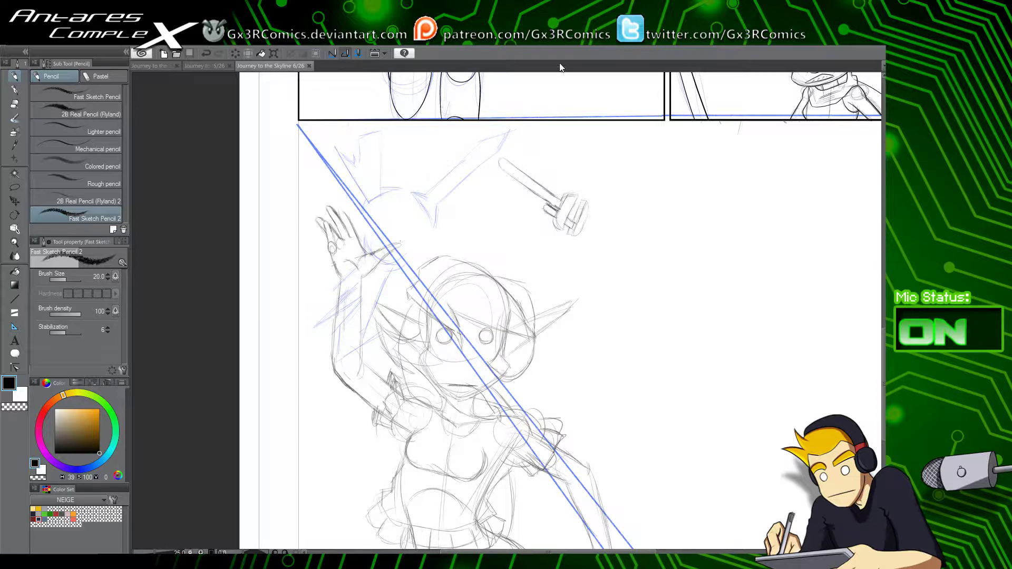
{"action": "left_click_drag", "start_coordinate": [601, 225], "coordinate": [474, 240]}
{"action": "left_click_drag", "start_coordinate": [578, 328], "coordinate": [449, 248]}
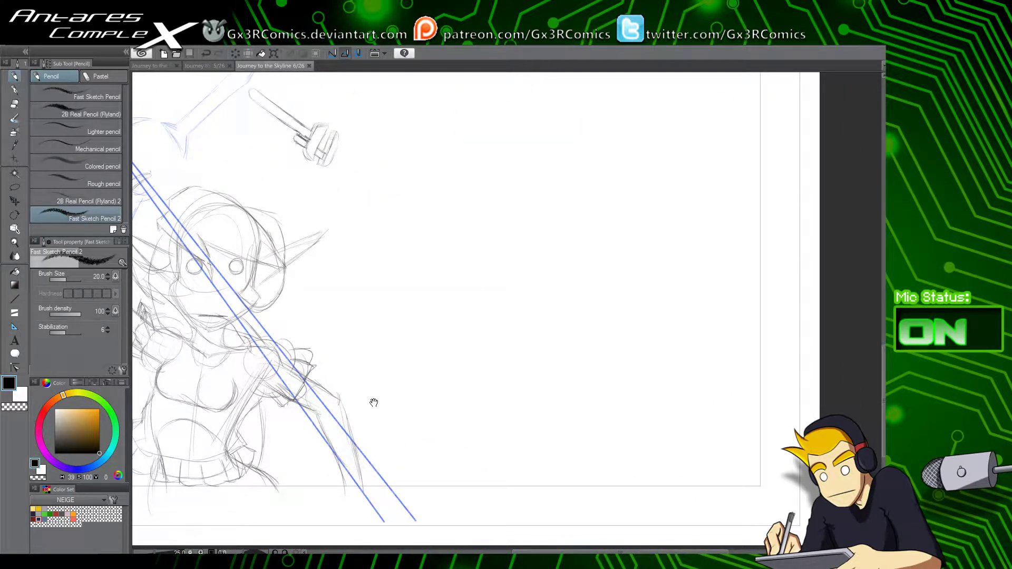
{"action": "left_click_drag", "start_coordinate": [408, 389], "coordinate": [457, 445]}
{"action": "mouse_move", "coordinate": [402, 343]}
{"action": "left_mouse_down"}
{"action": "mouse_move", "coordinate": [412, 380]}
{"action": "mouse_move", "coordinate": [438, 362]}
{"action": "mouse_move", "coordinate": [449, 429]}
{"action": "mouse_move", "coordinate": [503, 395]}
{"action": "mouse_move", "coordinate": [495, 356]}
{"action": "left_mouse_up"}
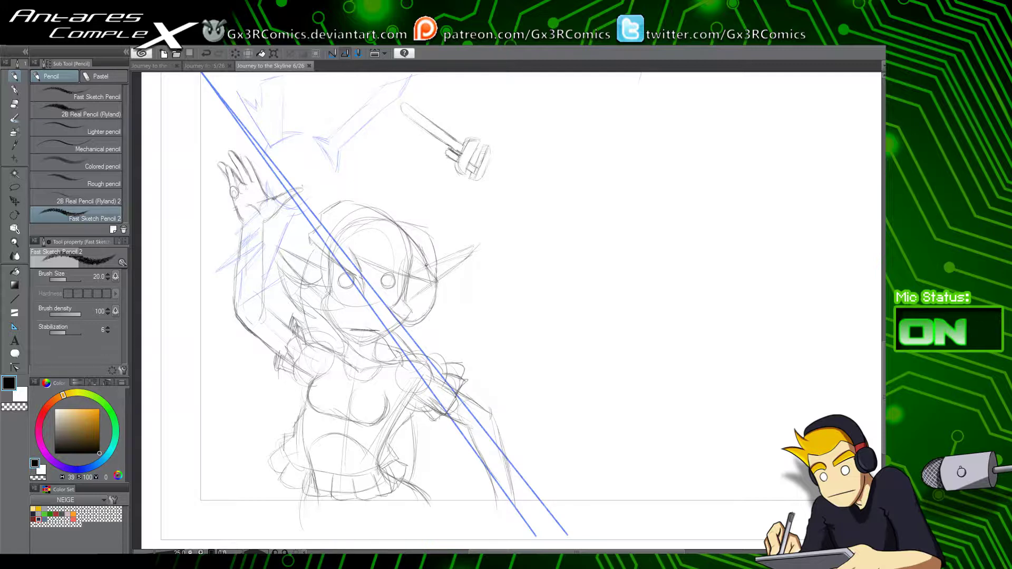
{"action": "mouse_move", "coordinate": [515, 253]}
{"action": "left_mouse_down"}
{"action": "mouse_move", "coordinate": [459, 293]}
{"action": "mouse_move", "coordinate": [439, 398]}
{"action": "mouse_move", "coordinate": [422, 328]}
{"action": "mouse_move", "coordinate": [501, 185]}
{"action": "mouse_move", "coordinate": [551, 172]}
{"action": "left_mouse_up"}
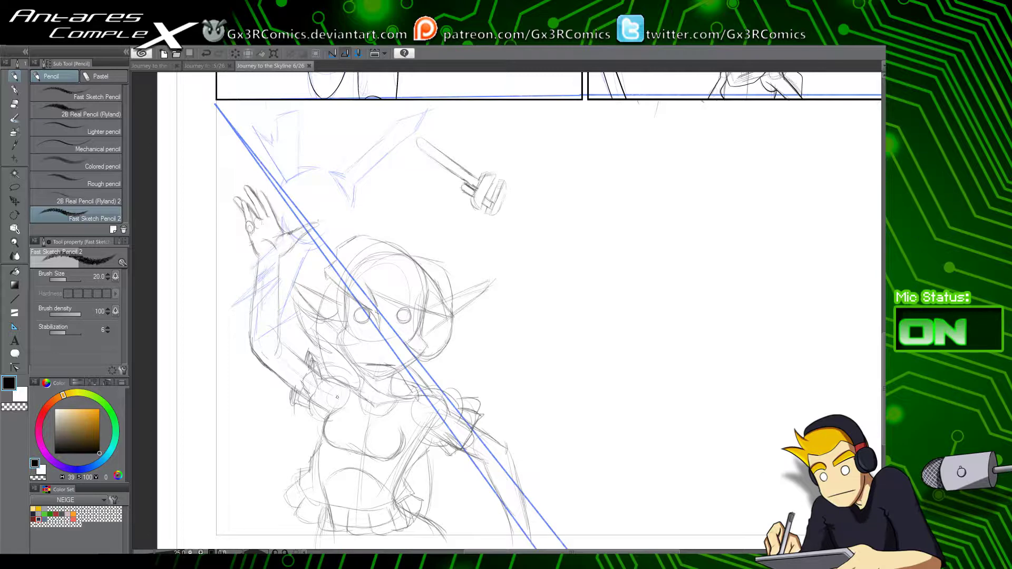
Step: Ink the outer edge of the elf's front hair lock with the Square-GPen 2, from its blunt corner down toward the eye
{"action": "key", "text": "p"}
{"action": "scroll", "coordinate": [347, 417], "scroll_direction": "up", "scroll_amount": 2}
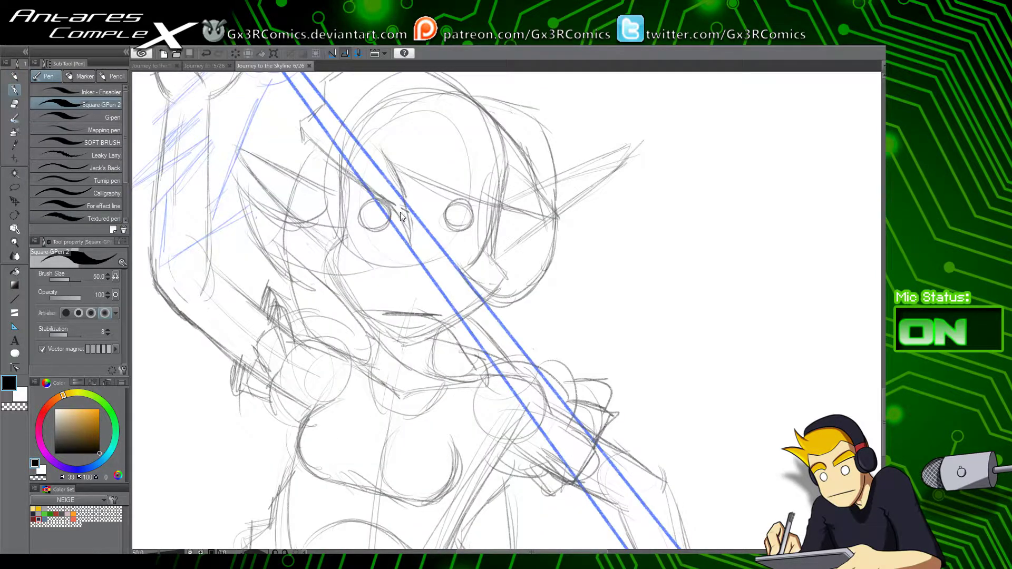
{"action": "left_click_drag", "start_coordinate": [393, 187], "coordinate": [370, 315]}
{"action": "scroll", "coordinate": [362, 295], "scroll_direction": "up", "scroll_amount": 1}
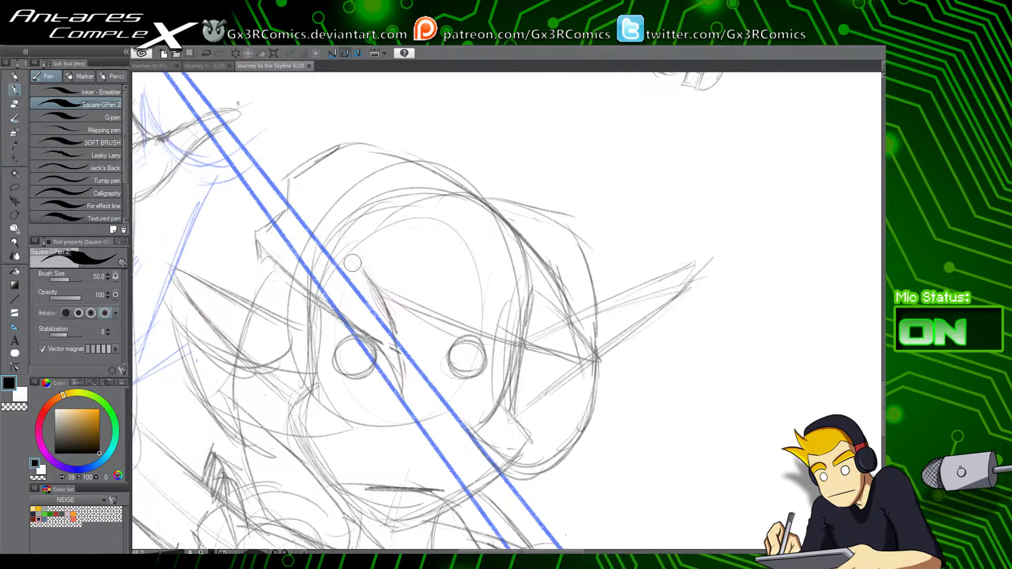
{"action": "mouse_move", "coordinate": [289, 212]}
{"action": "left_mouse_down"}
{"action": "mouse_move", "coordinate": [261, 228]}
{"action": "mouse_move", "coordinate": [293, 283]}
{"action": "left_mouse_up"}
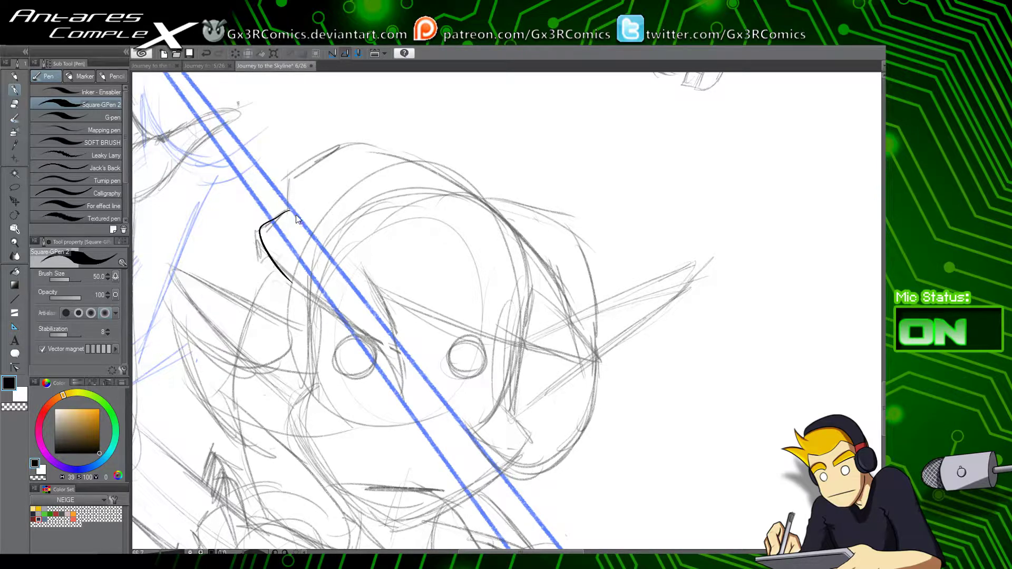
{"action": "key", "text": "ctrl+z"}
{"action": "left_click_drag", "start_coordinate": [303, 206], "coordinate": [262, 222]}
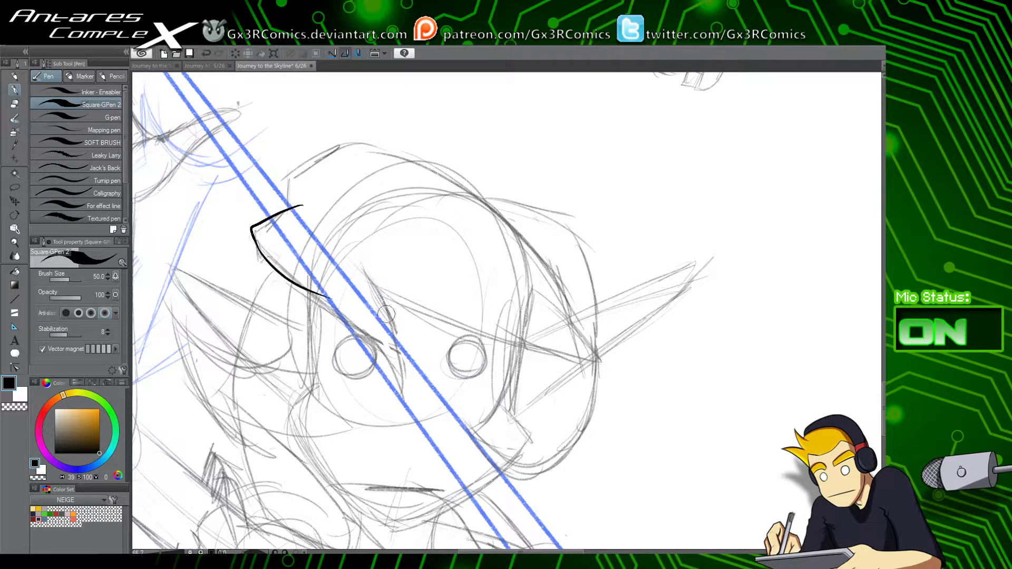
{"action": "key", "text": "ctrl+z"}
{"action": "left_click_drag", "start_coordinate": [283, 279], "coordinate": [363, 332]}
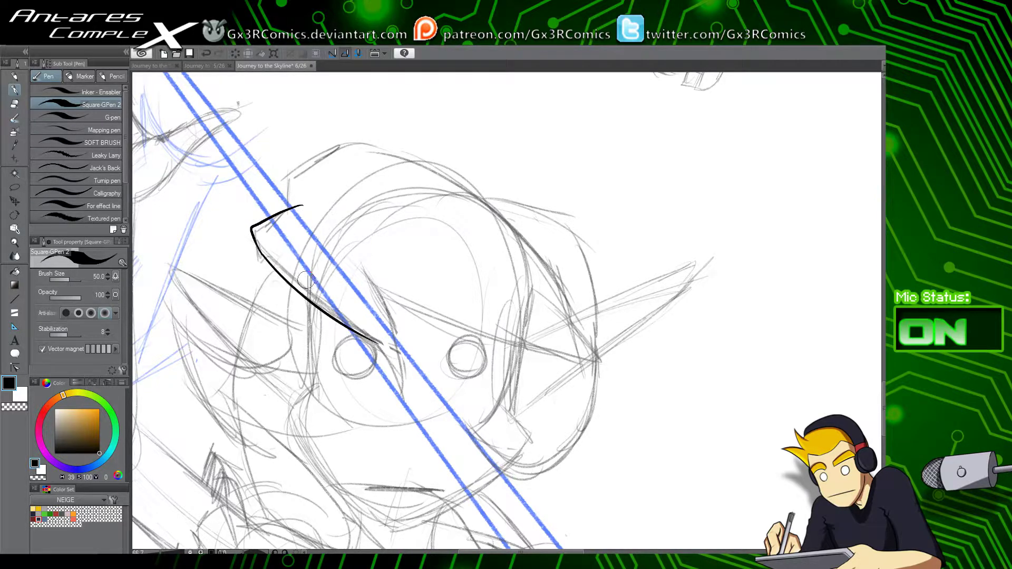
Step: Ink the front lock's pointed tip between the eyes and the long fringe edge sweeping across the forehead toward the ear
{"action": "scroll", "coordinate": [310, 284], "scroll_direction": "up", "scroll_amount": 1}
{"action": "mouse_move", "coordinate": [292, 223]}
{"action": "left_mouse_down"}
{"action": "mouse_move", "coordinate": [272, 198]}
{"action": "mouse_move", "coordinate": [339, 312]}
{"action": "mouse_move", "coordinate": [416, 399]}
{"action": "mouse_move", "coordinate": [350, 232]}
{"action": "mouse_move", "coordinate": [652, 388]}
{"action": "left_mouse_up"}
{"action": "key", "text": "ctrl+z"}
{"action": "key", "text": "ctrl+z"}
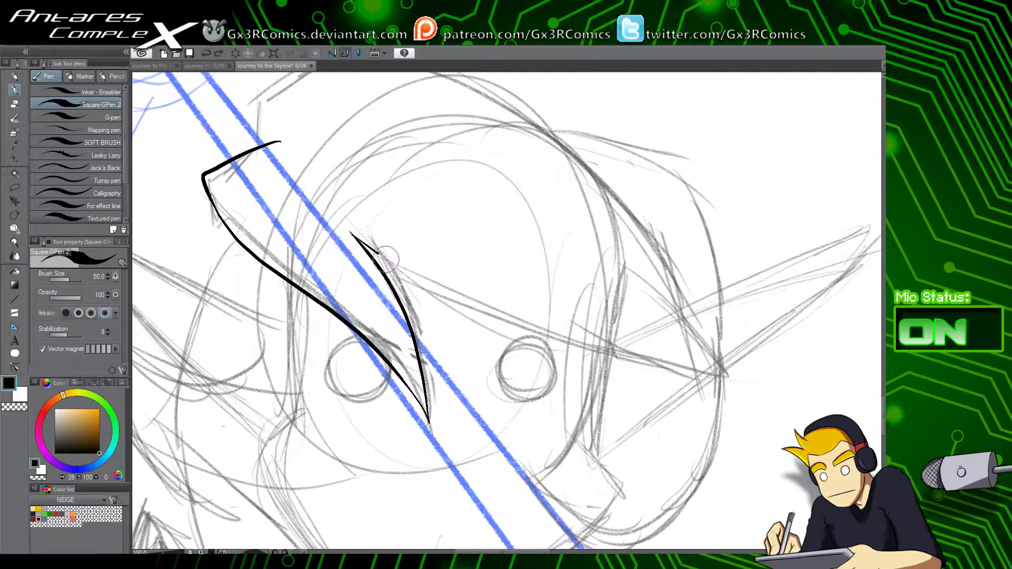
{"action": "left_click_drag", "start_coordinate": [372, 251], "coordinate": [693, 369]}
{"action": "key", "text": "e"}
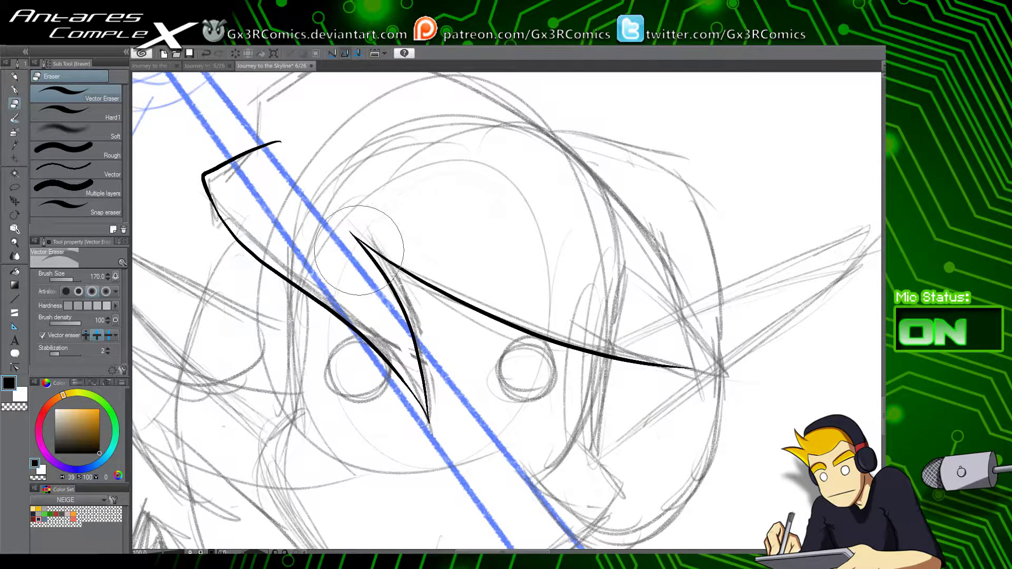
{"action": "left_click_drag", "start_coordinate": [401, 254], "coordinate": [364, 390]}
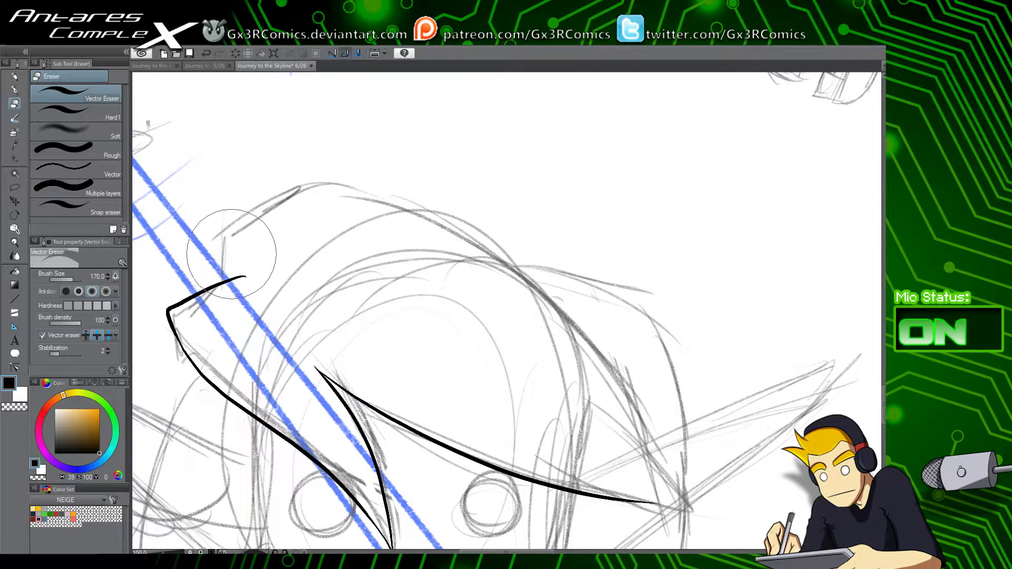
Step: Ink the top outline of the hair from the front lock over the crown and down toward the far ear
{"action": "key", "text": "p"}
{"action": "mouse_move", "coordinate": [221, 275]}
{"action": "left_mouse_down"}
{"action": "mouse_move", "coordinate": [266, 207]}
{"action": "mouse_move", "coordinate": [314, 191]}
{"action": "left_mouse_up"}
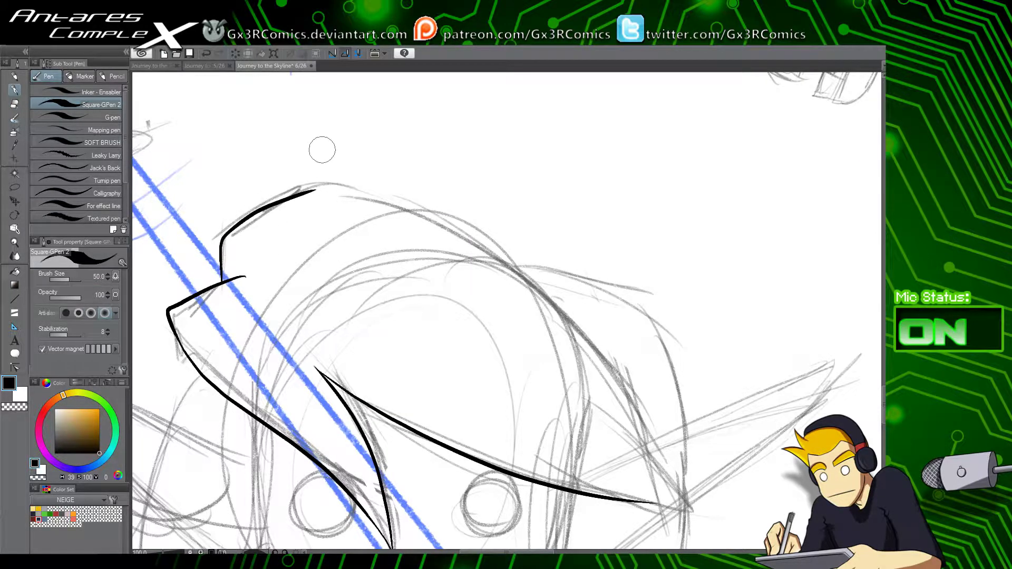
{"action": "key", "text": "ctrl+z"}
{"action": "mouse_move", "coordinate": [224, 255]}
{"action": "left_mouse_down"}
{"action": "mouse_move", "coordinate": [316, 189]}
{"action": "mouse_move", "coordinate": [510, 284]}
{"action": "mouse_move", "coordinate": [658, 457]}
{"action": "left_mouse_up"}
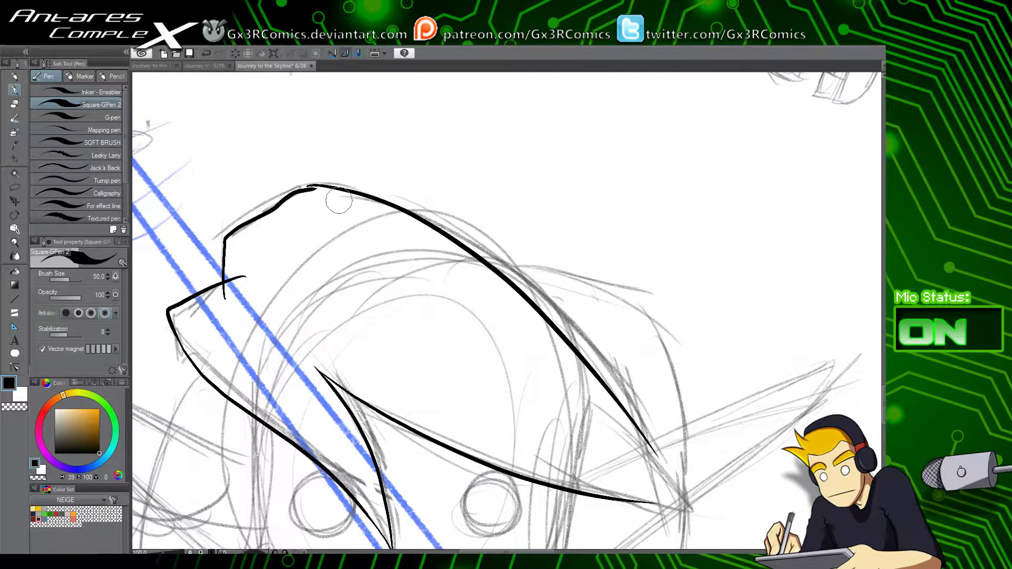
{"action": "key", "text": "ctrl+z"}
{"action": "mouse_move", "coordinate": [316, 188]}
{"action": "left_mouse_down"}
{"action": "mouse_move", "coordinate": [453, 247]}
{"action": "mouse_move", "coordinate": [621, 440]}
{"action": "left_mouse_up"}
{"action": "mouse_move", "coordinate": [570, 379]}
{"action": "left_mouse_down"}
{"action": "mouse_move", "coordinate": [409, 264]}
{"action": "mouse_move", "coordinate": [383, 199]}
{"action": "left_mouse_up"}
Step: Ink a short strand line running back from the fringe's tip and join the hair's top outline to that tip
{"action": "left_click_drag", "start_coordinate": [551, 405], "coordinate": [445, 290]}
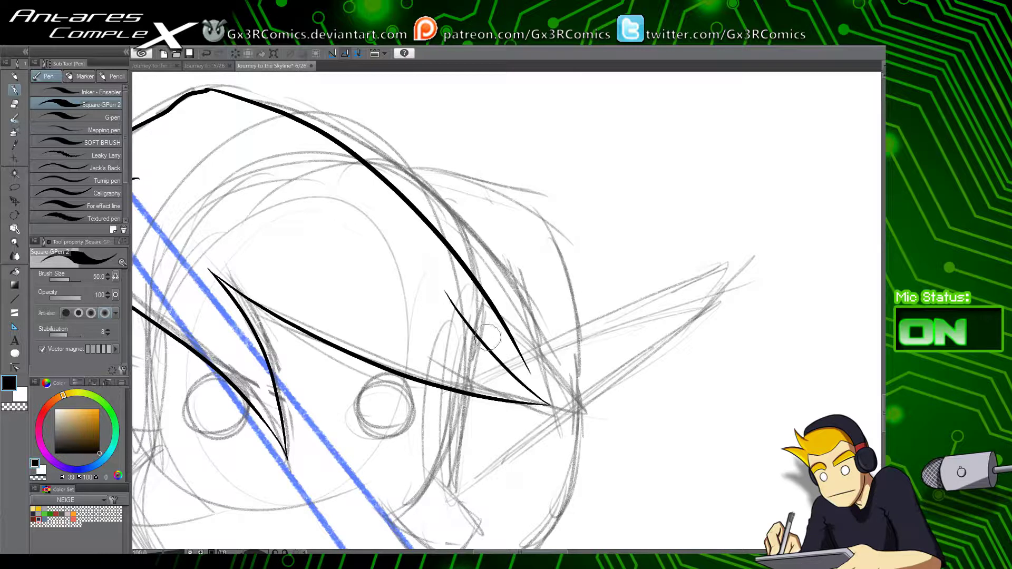
{"action": "key", "text": "ctrl+z"}
{"action": "mouse_move", "coordinate": [550, 405]}
{"action": "left_mouse_down"}
{"action": "mouse_move", "coordinate": [422, 296]}
{"action": "mouse_move", "coordinate": [535, 394]}
{"action": "mouse_move", "coordinate": [424, 316]}
{"action": "left_mouse_up"}
{"action": "key", "text": "ctrl+z"}
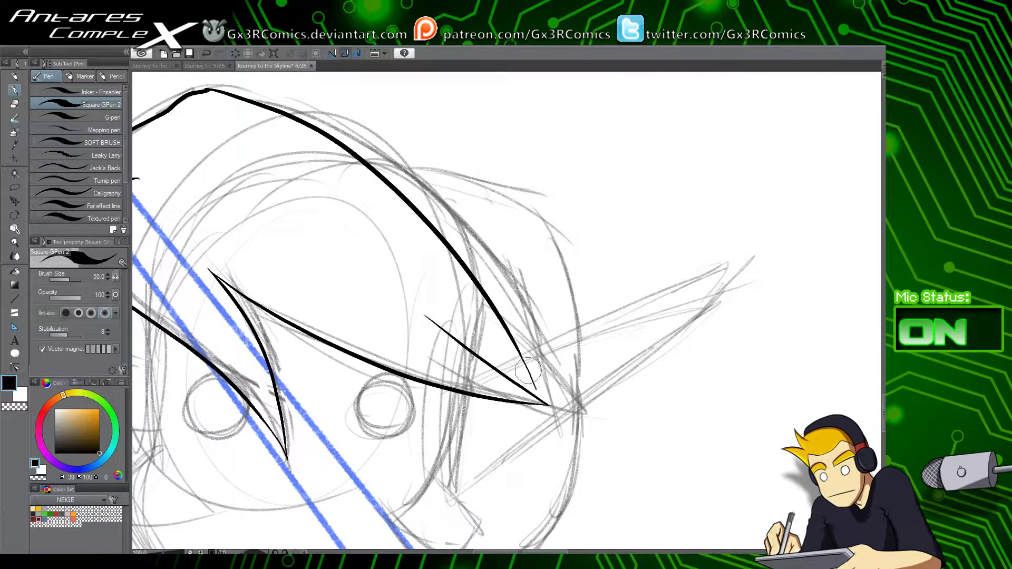
{"action": "left_click_drag", "start_coordinate": [520, 357], "coordinate": [540, 400]}
{"action": "key", "text": "ctrl+z"}
{"action": "left_click_drag", "start_coordinate": [518, 349], "coordinate": [541, 403]}
{"action": "key", "text": "ctrl+z"}
{"action": "left_click_drag", "start_coordinate": [524, 360], "coordinate": [541, 403]}
Step: Ink the near side of the elf's face from the front hair lock down past the eye to the bulge of the cheek
{"action": "left_click_drag", "start_coordinate": [363, 428], "coordinate": [516, 318]}
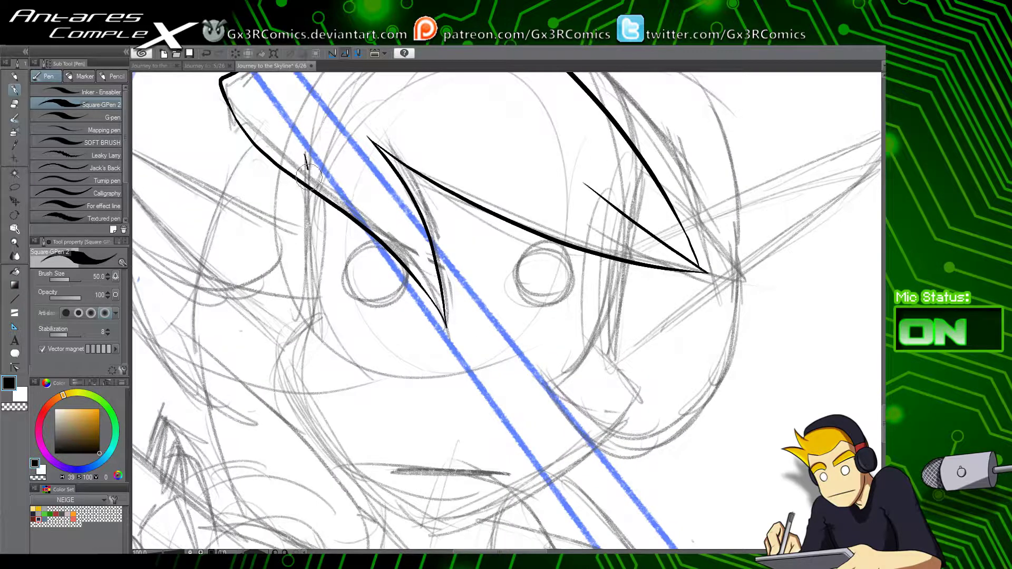
{"action": "left_click_drag", "start_coordinate": [309, 176], "coordinate": [310, 319]}
{"action": "key", "text": "ctrl+z"}
{"action": "scroll", "coordinate": [337, 332], "scroll_direction": "up", "scroll_amount": 1}
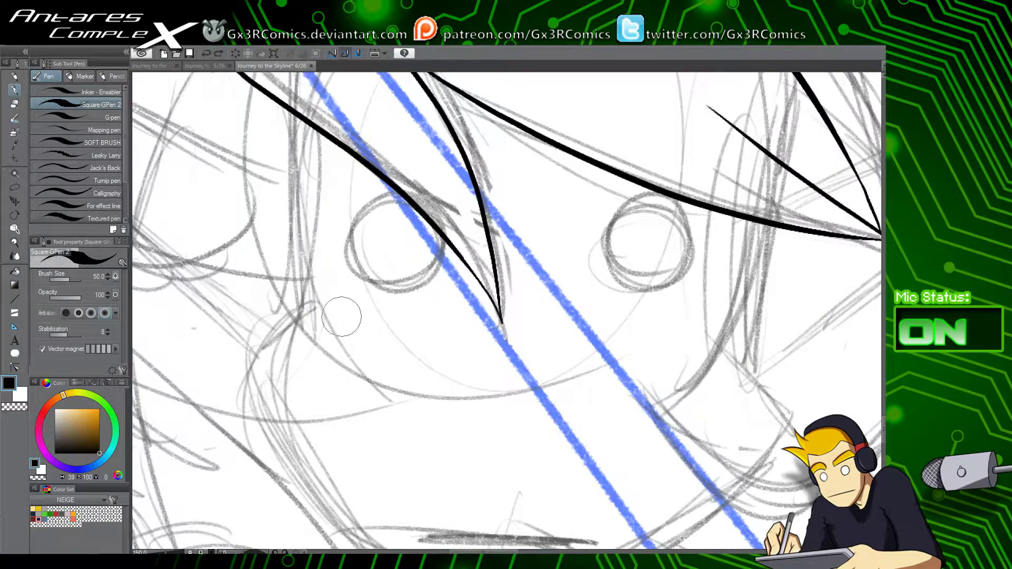
{"action": "left_click_drag", "start_coordinate": [294, 84], "coordinate": [286, 306]}
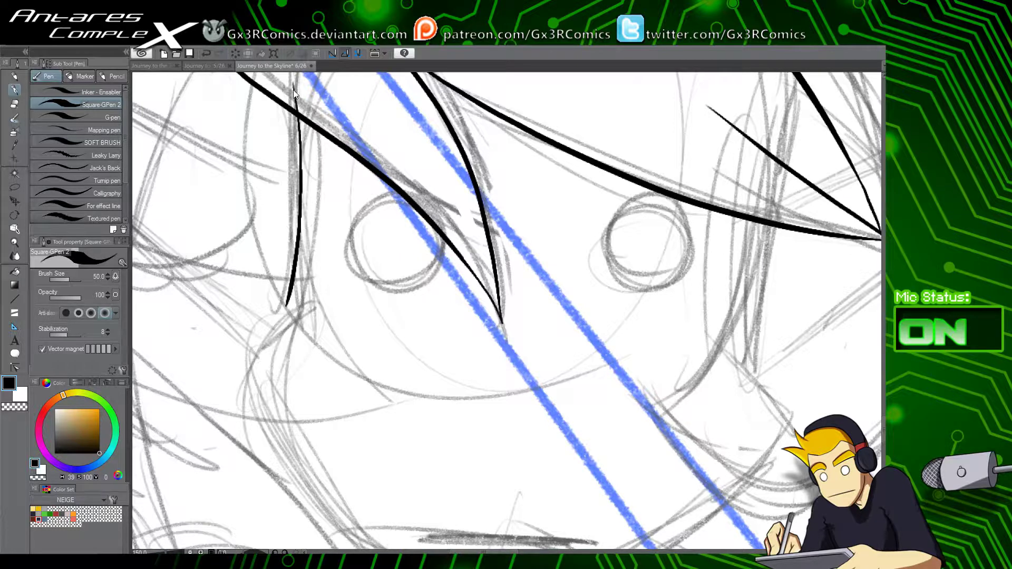
{"action": "key", "text": "ctrl+z"}
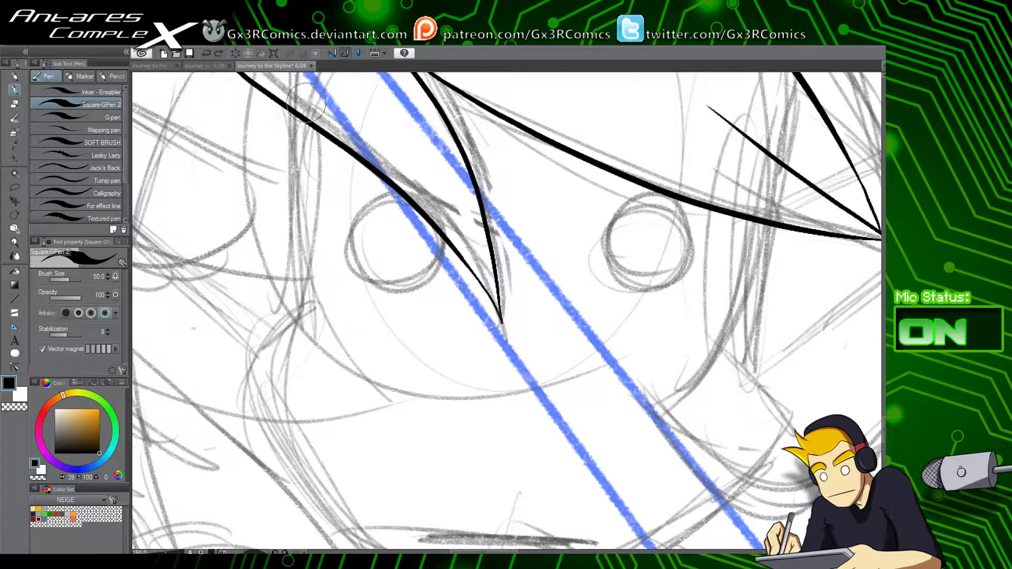
{"action": "mouse_move", "coordinate": [293, 84]}
{"action": "left_mouse_down"}
{"action": "mouse_move", "coordinate": [306, 180]}
{"action": "mouse_move", "coordinate": [297, 316]}
{"action": "mouse_move", "coordinate": [324, 335]}
{"action": "left_mouse_up"}
{"action": "key", "text": "ctrl+z"}
{"action": "mouse_move", "coordinate": [327, 94]}
{"action": "left_mouse_down"}
{"action": "mouse_move", "coordinate": [335, 208]}
{"action": "mouse_move", "coordinate": [318, 330]}
{"action": "mouse_move", "coordinate": [325, 310]}
{"action": "mouse_move", "coordinate": [303, 343]}
{"action": "mouse_move", "coordinate": [289, 428]}
{"action": "left_mouse_up"}
Step: Continue the near cheek line down along the jaw to the chin in one smooth stroke
{"action": "mouse_move", "coordinate": [331, 473]}
{"action": "left_mouse_down"}
{"action": "mouse_move", "coordinate": [255, 220]}
{"action": "mouse_move", "coordinate": [338, 397]}
{"action": "left_mouse_up"}
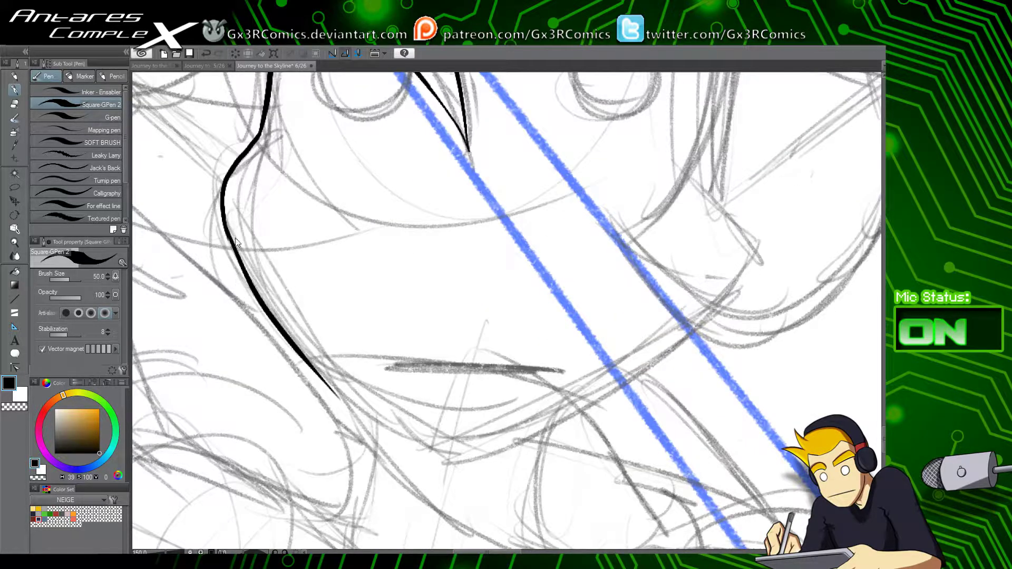
{"action": "key", "text": "ctrl+z"}
{"action": "mouse_move", "coordinate": [221, 203]}
{"action": "left_mouse_down"}
{"action": "mouse_move", "coordinate": [237, 253]}
{"action": "mouse_move", "coordinate": [342, 384]}
{"action": "left_mouse_up"}
{"action": "key", "text": "ctrl+z"}
{"action": "left_click_drag", "start_coordinate": [223, 222], "coordinate": [396, 454]}
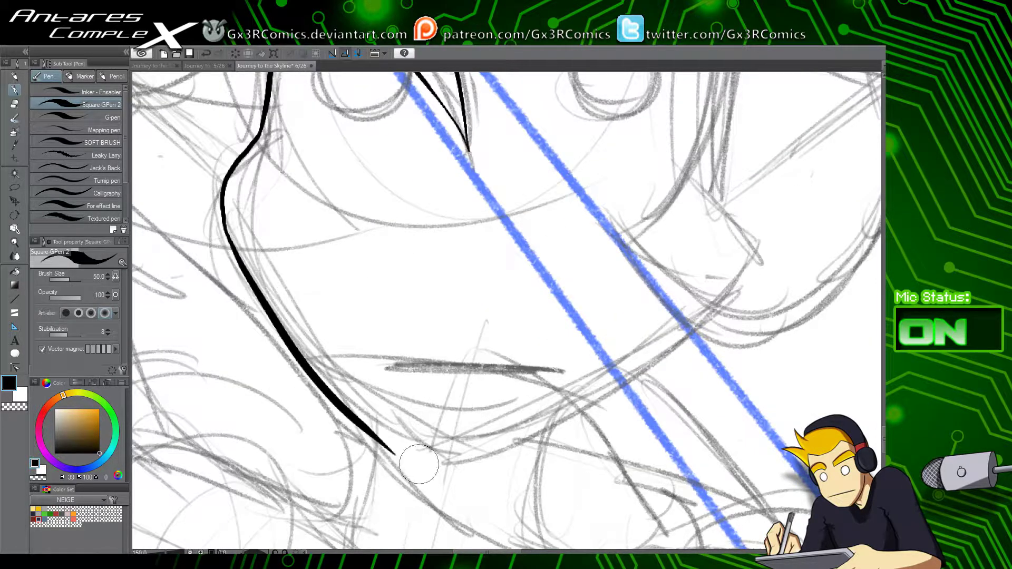
{"action": "key", "text": "ctrl+z"}
{"action": "mouse_move", "coordinate": [226, 235]}
{"action": "left_mouse_down"}
{"action": "mouse_move", "coordinate": [285, 330]}
{"action": "mouse_move", "coordinate": [401, 437]}
{"action": "mouse_move", "coordinate": [439, 438]}
{"action": "mouse_move", "coordinate": [606, 383]}
{"action": "left_mouse_up"}
{"action": "key", "text": "ctrl+z"}
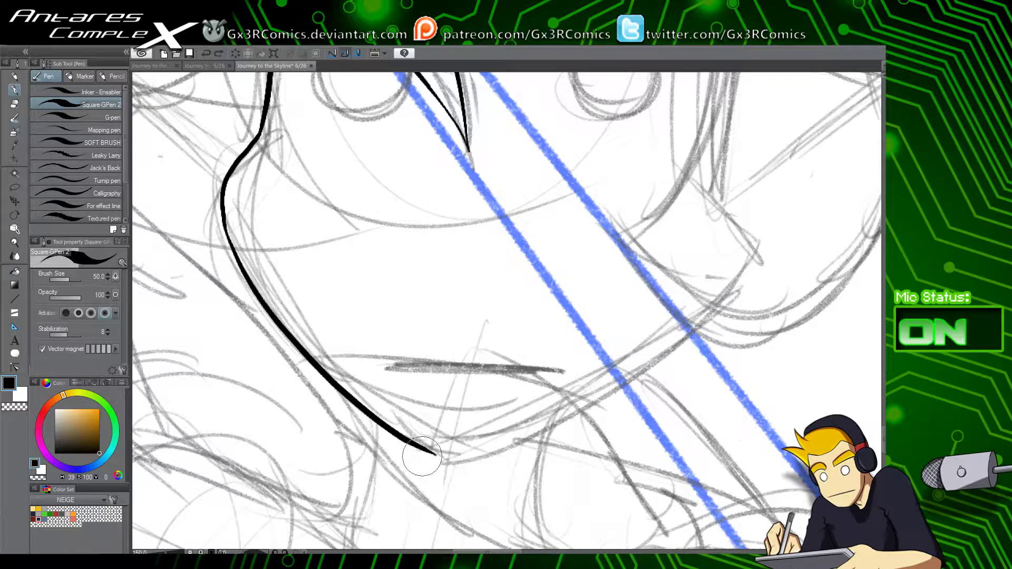
Step: Ink the underside of the chin and the far side of the jaw up to the far cheek
{"action": "mouse_move", "coordinate": [428, 451]}
{"action": "left_mouse_down"}
{"action": "mouse_move", "coordinate": [487, 457]}
{"action": "mouse_move", "coordinate": [658, 336]}
{"action": "mouse_move", "coordinate": [730, 250]}
{"action": "left_mouse_up"}
{"action": "mouse_move", "coordinate": [600, 364]}
{"action": "left_mouse_down"}
{"action": "mouse_move", "coordinate": [491, 468]}
{"action": "mouse_move", "coordinate": [637, 286]}
{"action": "left_mouse_up"}
{"action": "key", "text": "ctrl+z"}
{"action": "mouse_move", "coordinate": [404, 471]}
{"action": "left_mouse_down"}
{"action": "mouse_move", "coordinate": [382, 469]}
{"action": "mouse_move", "coordinate": [542, 396]}
{"action": "mouse_move", "coordinate": [672, 264]}
{"action": "left_mouse_up"}
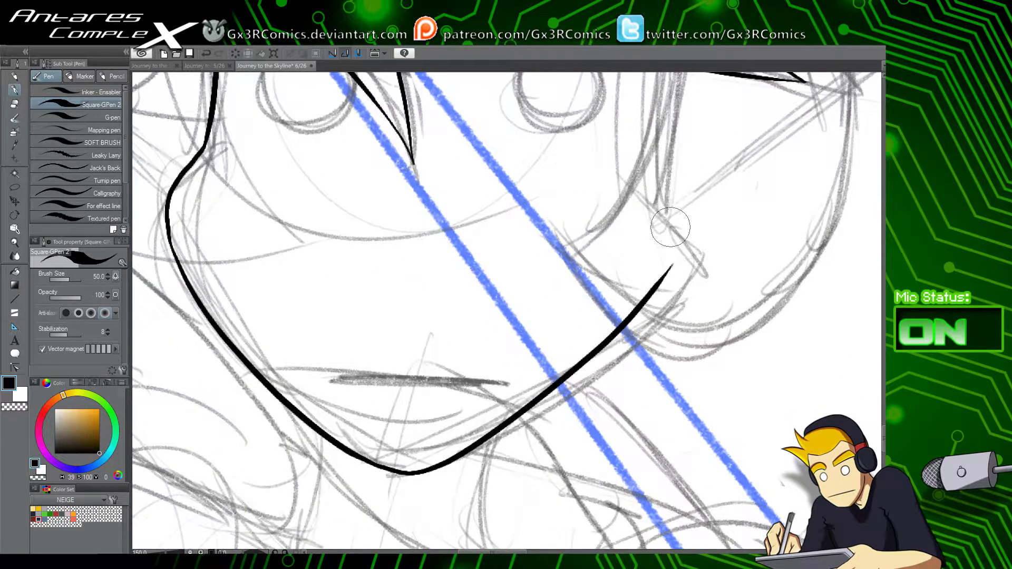
{"action": "key", "text": "ctrl+z"}
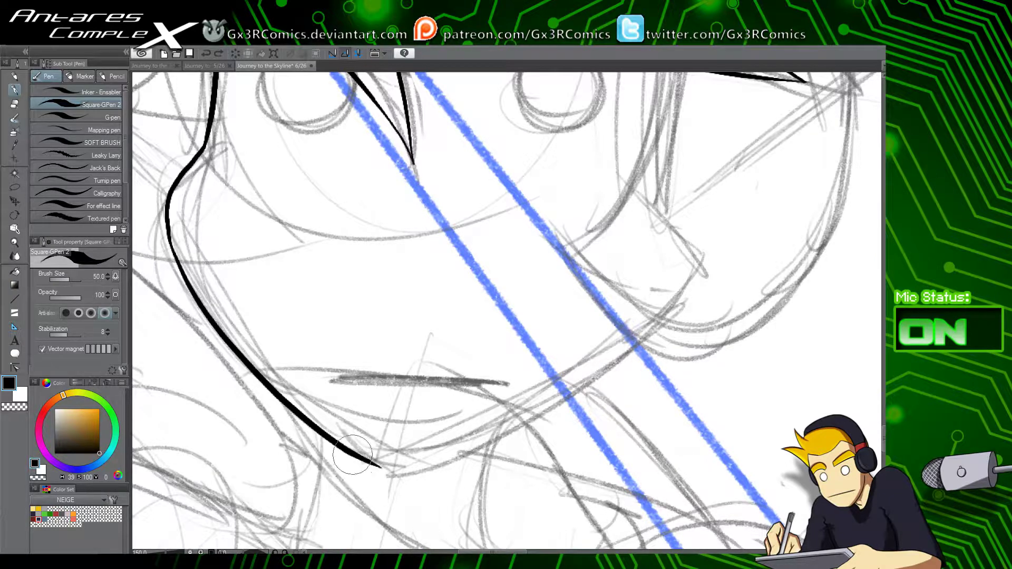
{"action": "mouse_move", "coordinate": [353, 454]}
{"action": "left_mouse_down"}
{"action": "mouse_move", "coordinate": [402, 470]}
{"action": "mouse_move", "coordinate": [393, 471]}
{"action": "mouse_move", "coordinate": [554, 402]}
{"action": "mouse_move", "coordinate": [680, 311]}
{"action": "left_mouse_up"}
{"action": "key", "text": "ctrl+z"}
{"action": "key", "text": "ctrl+z"}
{"action": "mouse_move", "coordinate": [387, 469]}
{"action": "left_mouse_down"}
{"action": "mouse_move", "coordinate": [568, 381]}
{"action": "mouse_move", "coordinate": [689, 266]}
{"action": "mouse_move", "coordinate": [594, 363]}
{"action": "mouse_move", "coordinate": [533, 279]}
{"action": "left_mouse_up"}
{"action": "key", "text": "ctrl+z"}
Step: Ink the far cheek's corner and the face edge up to the fringe, trimming the overshooting ends with the Vector Eraser
{"action": "left_click_drag", "start_coordinate": [583, 341], "coordinate": [530, 293]}
{"action": "key", "text": "ctrl+z"}
{"action": "left_click_drag", "start_coordinate": [580, 340], "coordinate": [531, 287]}
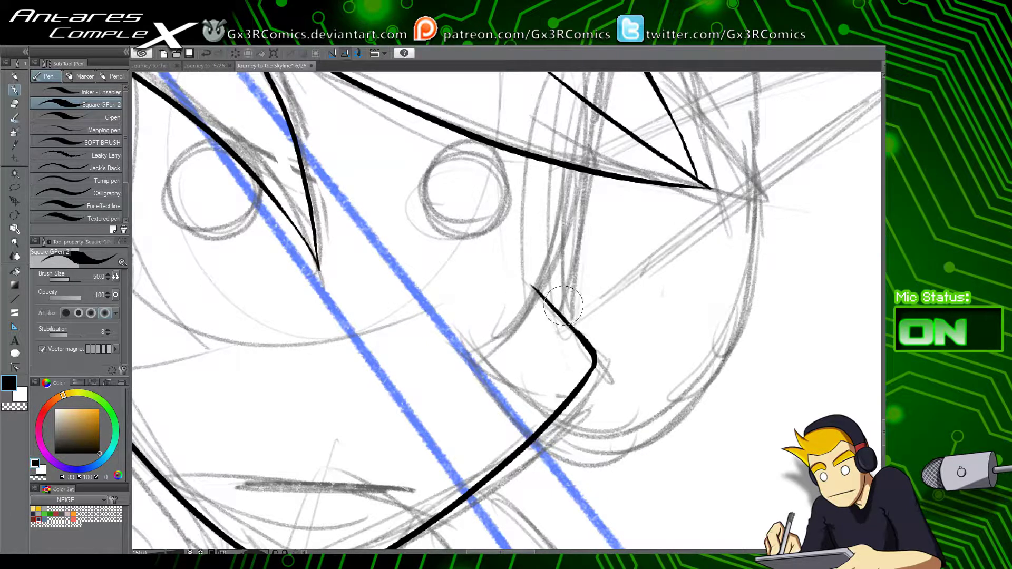
{"action": "left_click_drag", "start_coordinate": [558, 357], "coordinate": [586, 128]}
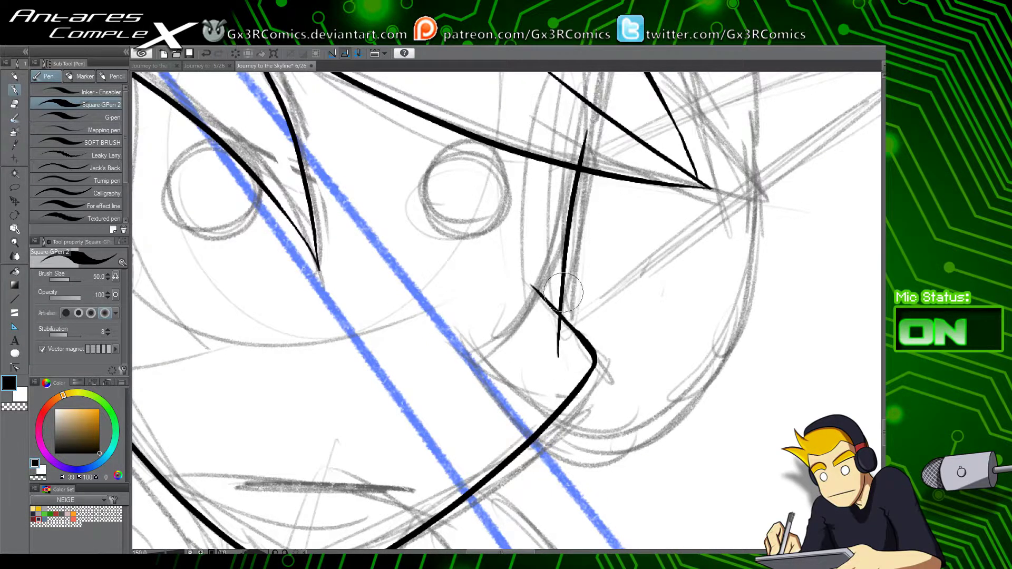
{"action": "key", "text": "e"}
{"action": "left_click", "coordinate": [559, 338]}
{"action": "left_click", "coordinate": [544, 285]}
{"action": "key", "text": "space"}
{"action": "left_click_drag", "start_coordinate": [535, 231], "coordinate": [518, 291]}
{"action": "left_click_drag", "start_coordinate": [549, 229], "coordinate": [591, 211]}
{"action": "left_click_drag", "start_coordinate": [447, 323], "coordinate": [562, 306]}
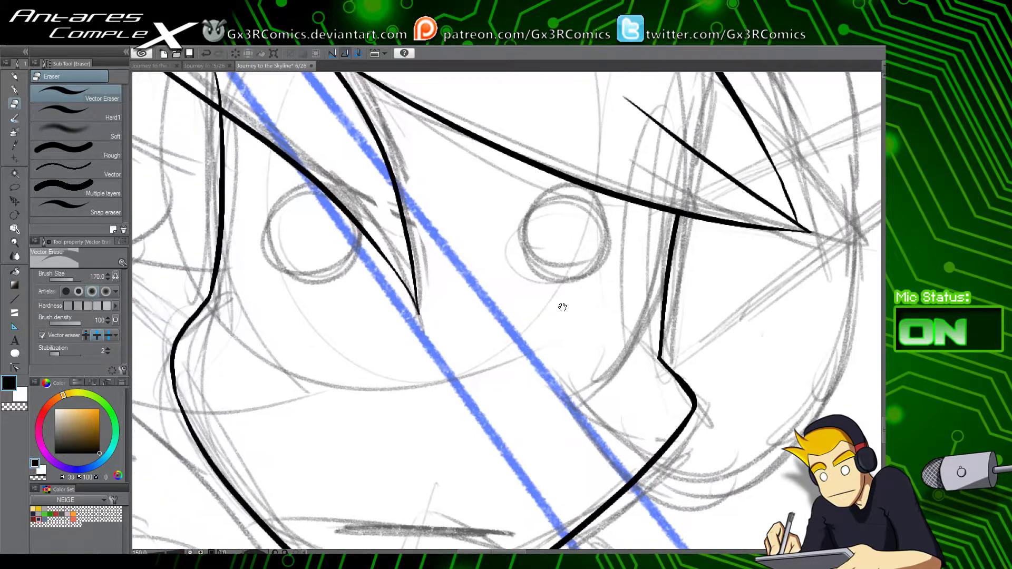
Step: Ink the elf's closed mouth with the Square-GPen 2 as one thin, slightly downturned line along the sketched mouth
{"action": "left_click_drag", "start_coordinate": [429, 412], "coordinate": [496, 243]}
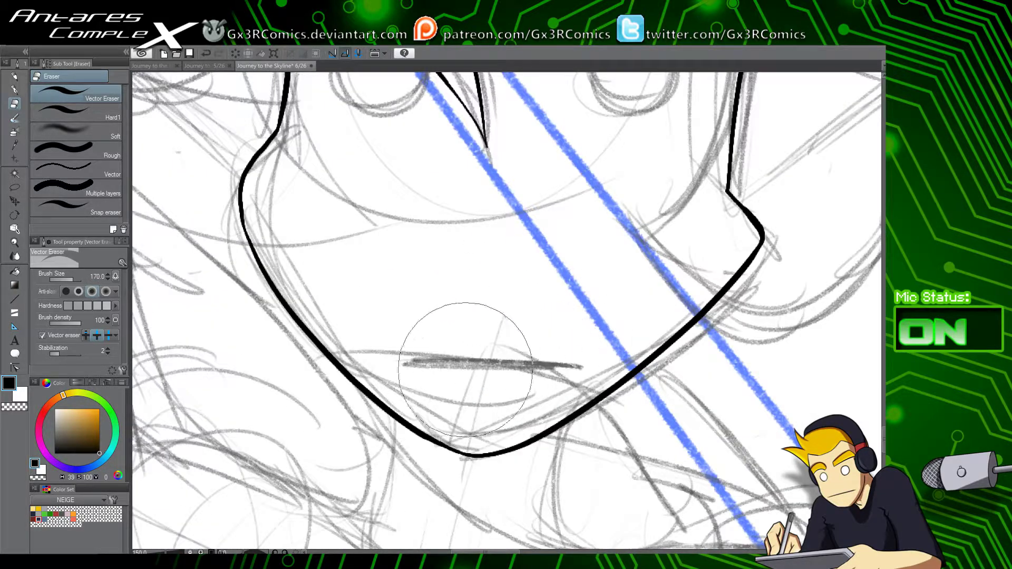
{"action": "key", "text": "p"}
{"action": "left_click_drag", "start_coordinate": [403, 364], "coordinate": [577, 364]}
{"action": "key", "text": "ctrl+z"}
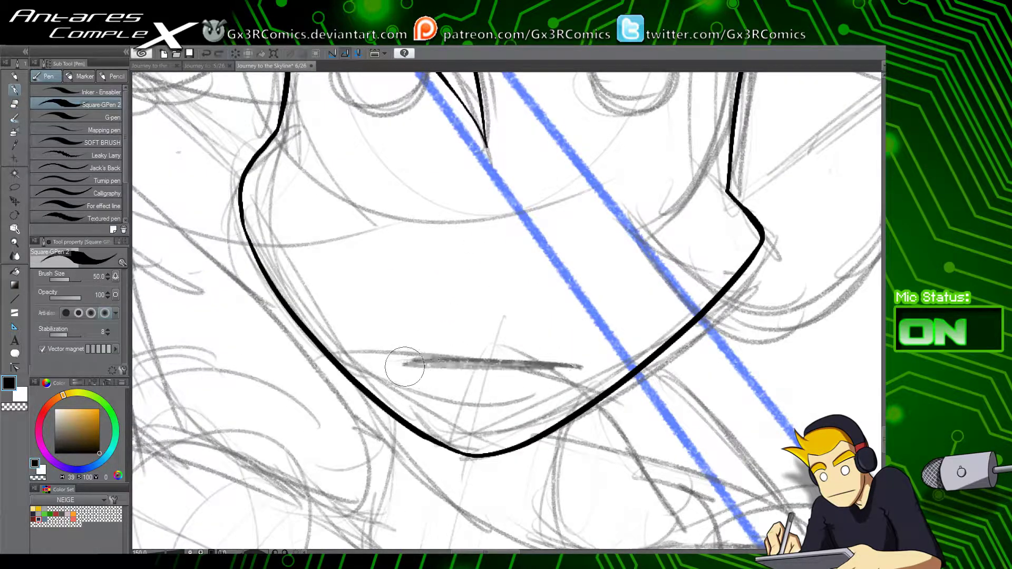
{"action": "left_click_drag", "start_coordinate": [396, 366], "coordinate": [588, 362]}
{"action": "key", "text": "ctrl+z"}
{"action": "left_click_drag", "start_coordinate": [396, 366], "coordinate": [580, 372]}
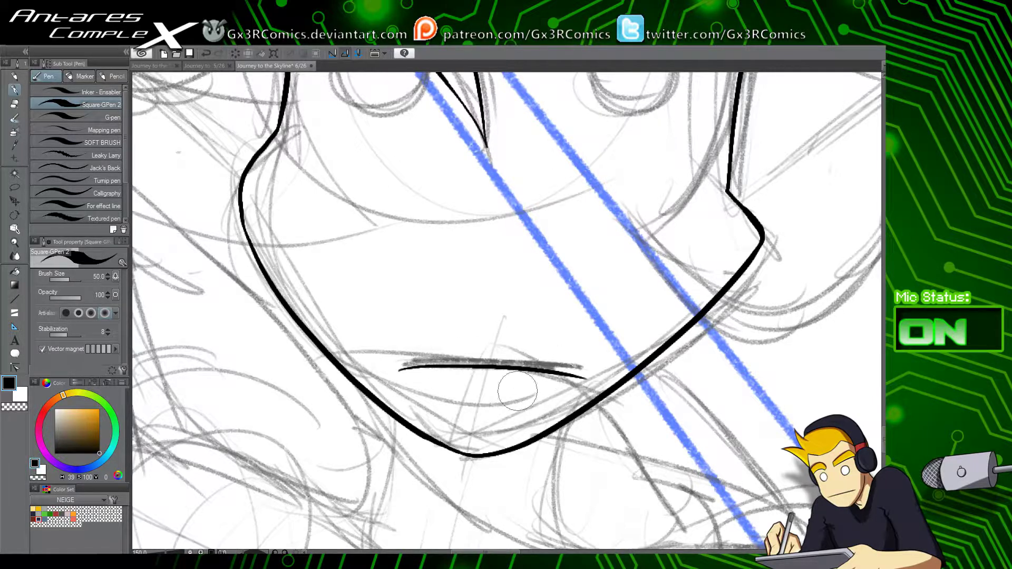
Step: Ink the outer curve of the back hair from the crown around behind the fringe tip and down past the ear
{"action": "left_click_drag", "start_coordinate": [389, 320], "coordinate": [488, 452]}
{"action": "left_click_drag", "start_coordinate": [600, 285], "coordinate": [320, 383]}
{"action": "left_click_drag", "start_coordinate": [651, 364], "coordinate": [469, 273]}
{"action": "scroll", "coordinate": [454, 316], "scroll_direction": "down", "scroll_amount": 2}
{"action": "left_click_drag", "start_coordinate": [477, 175], "coordinate": [447, 309]}
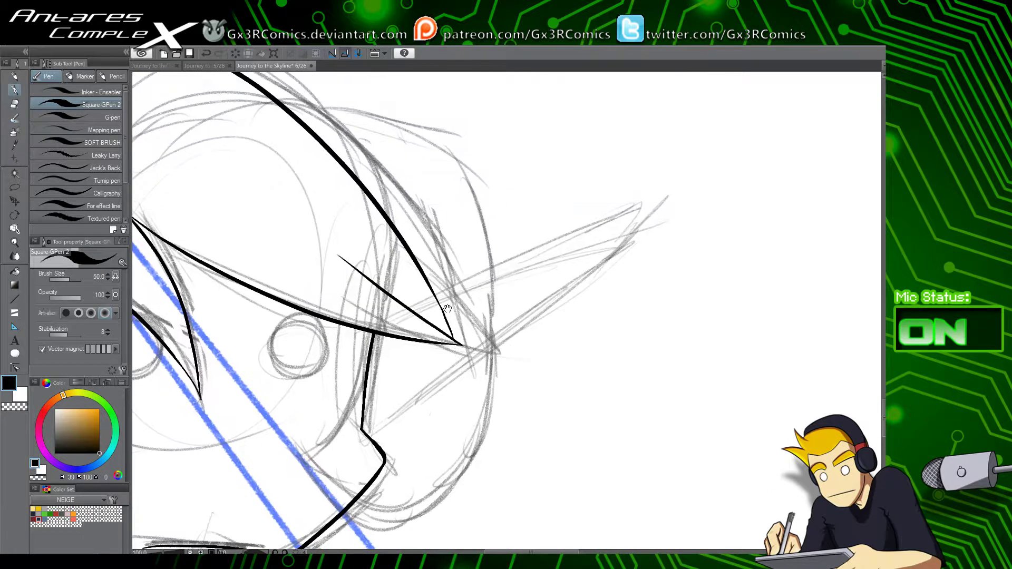
{"action": "mouse_move", "coordinate": [311, 103]}
{"action": "left_mouse_down"}
{"action": "mouse_move", "coordinate": [346, 105]}
{"action": "mouse_move", "coordinate": [463, 163]}
{"action": "mouse_move", "coordinate": [482, 363]}
{"action": "left_mouse_up"}
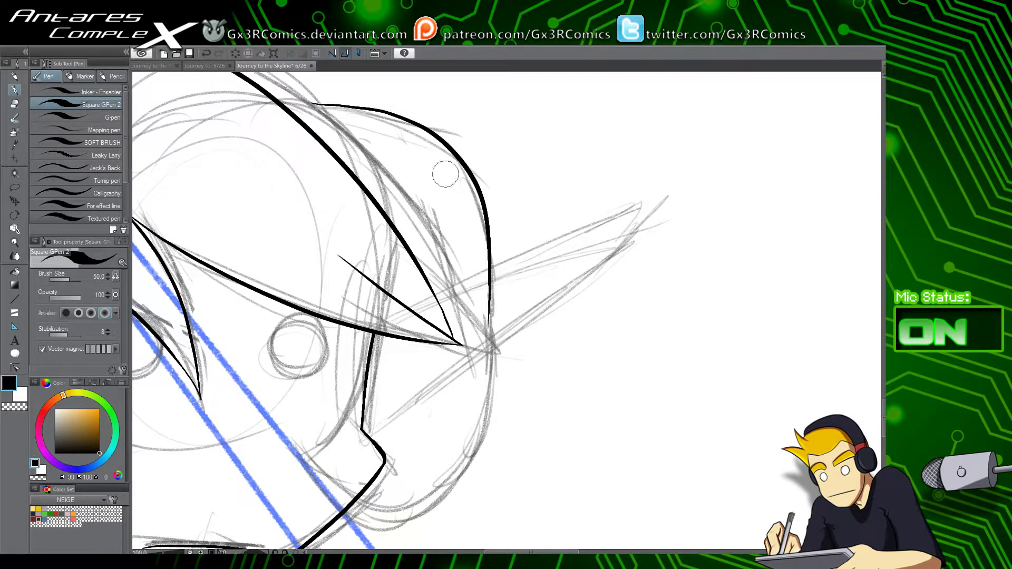
{"action": "key", "text": "ctrl+z"}
{"action": "mouse_move", "coordinate": [309, 104]}
{"action": "left_mouse_down"}
{"action": "mouse_move", "coordinate": [369, 109]}
{"action": "mouse_move", "coordinate": [493, 345]}
{"action": "mouse_move", "coordinate": [456, 466]}
{"action": "left_mouse_up"}
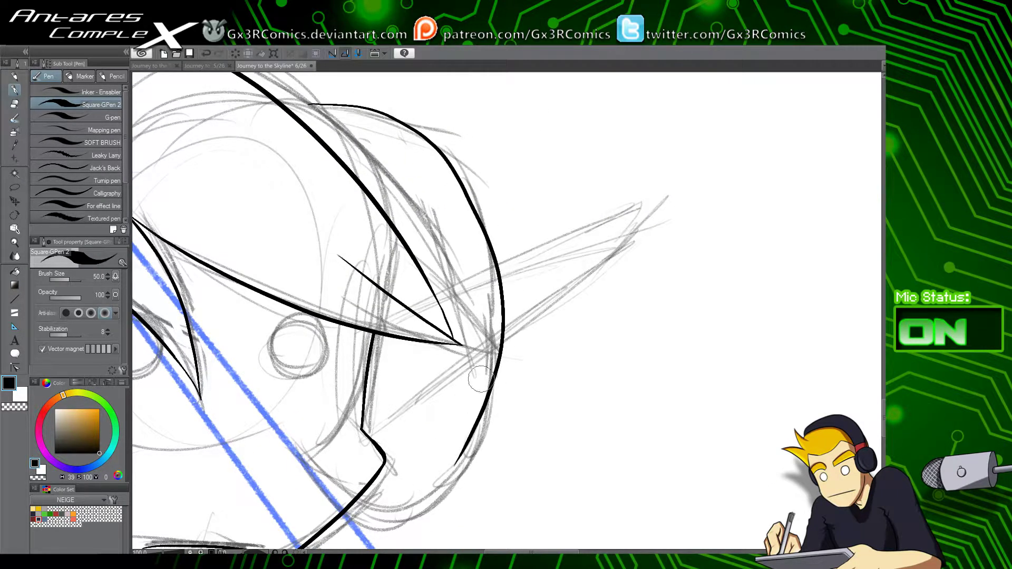
{"action": "key", "text": "ctrl+z"}
{"action": "mouse_move", "coordinate": [316, 106]}
{"action": "left_mouse_down"}
{"action": "mouse_move", "coordinate": [387, 117]}
{"action": "mouse_move", "coordinate": [493, 364]}
{"action": "mouse_move", "coordinate": [432, 495]}
{"action": "mouse_move", "coordinate": [518, 391]}
{"action": "mouse_move", "coordinate": [370, 400]}
{"action": "left_mouse_up"}
{"action": "key", "text": "ctrl+z"}
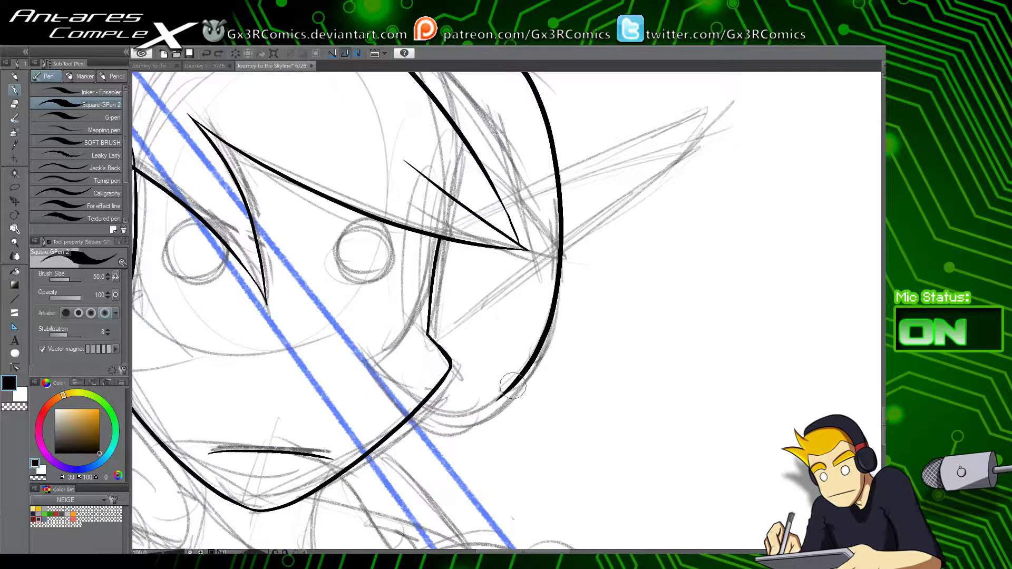
Step: Ink the back hair's lower curve to a point over the cheek and its inner edge, erasing the face lines it covers
{"action": "mouse_move", "coordinate": [514, 384]}
{"action": "left_mouse_down"}
{"action": "mouse_move", "coordinate": [422, 411]}
{"action": "mouse_move", "coordinate": [376, 389]}
{"action": "left_mouse_up"}
{"action": "key", "text": "ctrl+z"}
{"action": "left_click_drag", "start_coordinate": [507, 395], "coordinate": [364, 349]}
{"action": "key", "text": "ctrl+z"}
{"action": "mouse_move", "coordinate": [525, 376]}
{"action": "left_mouse_down"}
{"action": "mouse_move", "coordinate": [501, 398]}
{"action": "mouse_move", "coordinate": [380, 382]}
{"action": "mouse_move", "coordinate": [363, 354]}
{"action": "left_mouse_up"}
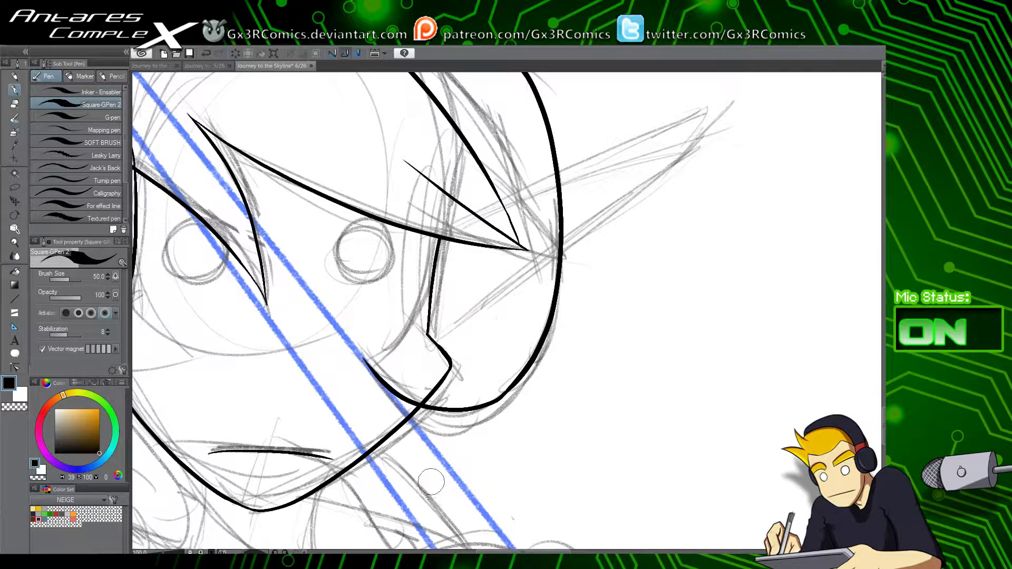
{"action": "mouse_move", "coordinate": [363, 358]}
{"action": "left_mouse_down"}
{"action": "mouse_move", "coordinate": [455, 236]}
{"action": "mouse_move", "coordinate": [482, 241]}
{"action": "left_mouse_up"}
{"action": "key", "text": "e"}
{"action": "mouse_move", "coordinate": [433, 369]}
{"action": "left_mouse_down"}
{"action": "mouse_move", "coordinate": [479, 332]}
{"action": "mouse_move", "coordinate": [359, 415]}
{"action": "left_mouse_up"}
{"action": "left_click", "coordinate": [429, 336]}
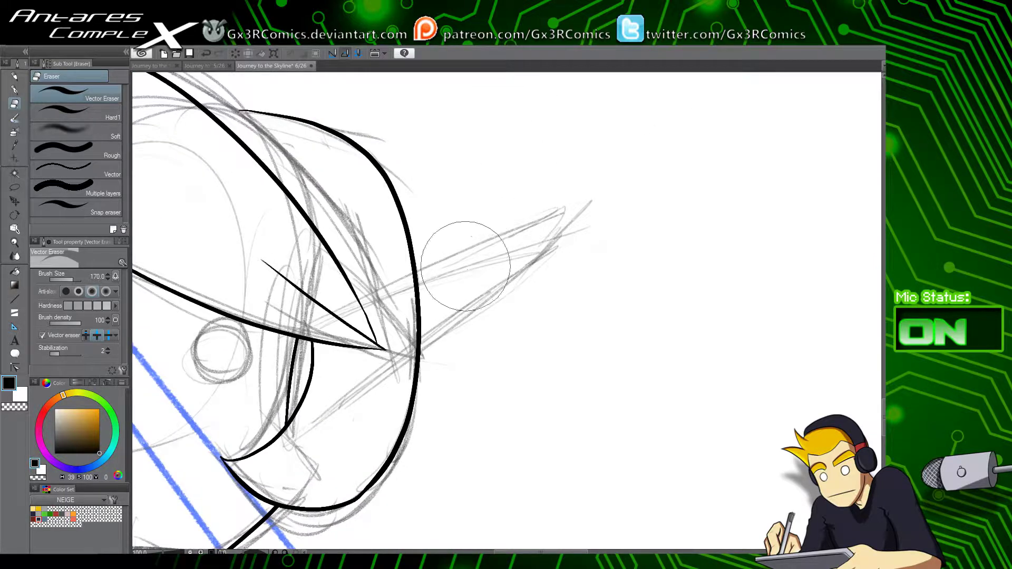
Step: Ink the far pointed ear with the Square-GPen 2 and erase the line ends that fall inside the hair
{"action": "key", "text": "p"}
{"action": "left_click_drag", "start_coordinate": [373, 293], "coordinate": [565, 210]}
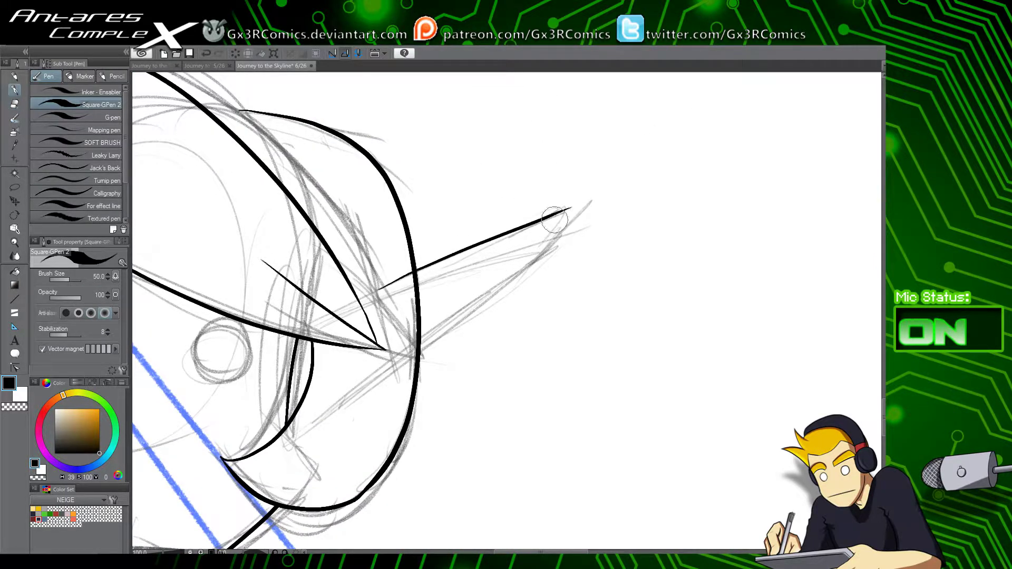
{"action": "key", "text": "ctrl+z"}
{"action": "mouse_move", "coordinate": [372, 293]}
{"action": "left_mouse_down"}
{"action": "mouse_move", "coordinate": [536, 215]}
{"action": "mouse_move", "coordinate": [527, 246]}
{"action": "mouse_move", "coordinate": [411, 324]}
{"action": "left_mouse_up"}
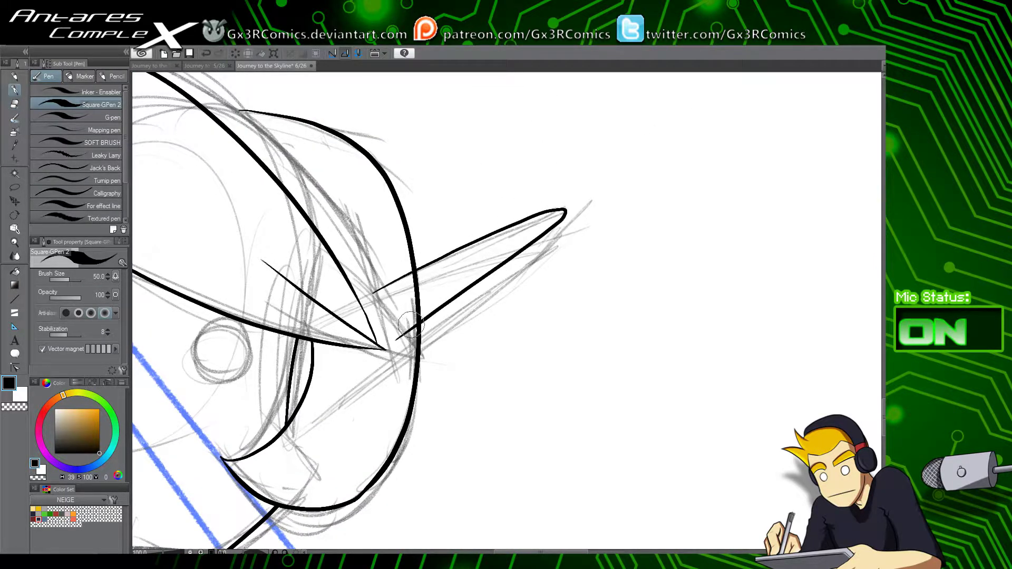
{"action": "key", "text": "ctrl+z"}
{"action": "mouse_move", "coordinate": [367, 295]}
{"action": "left_mouse_down"}
{"action": "mouse_move", "coordinate": [568, 206]}
{"action": "mouse_move", "coordinate": [397, 348]}
{"action": "left_mouse_up"}
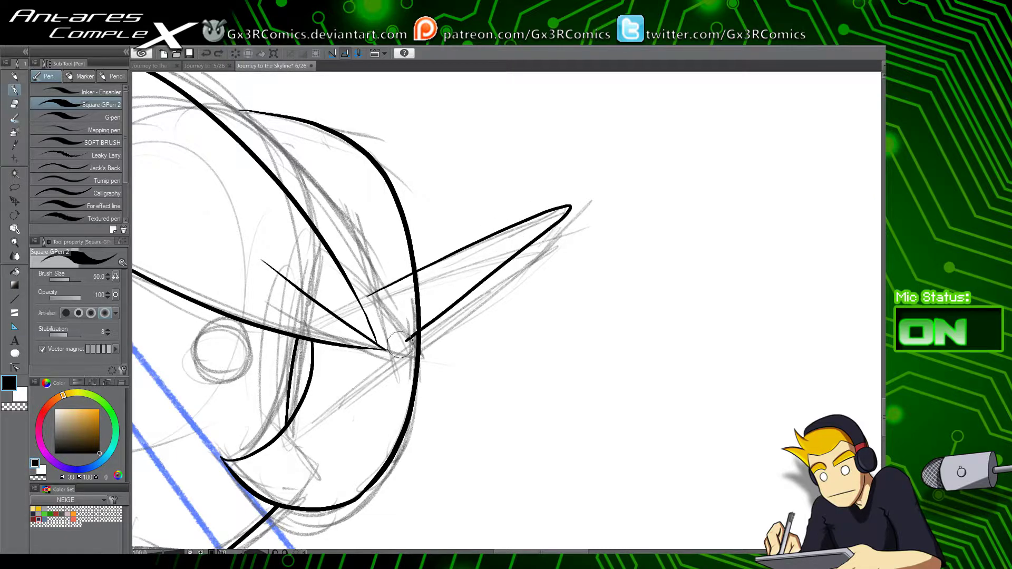
{"action": "key", "text": "e"}
{"action": "left_click_drag", "start_coordinate": [399, 277], "coordinate": [397, 352]}
Step: Lasso the sketched far eye below the fringe, move it slightly down, and deselect it
{"action": "key", "text": "space"}
{"action": "left_click_drag", "start_coordinate": [313, 429], "coordinate": [541, 327]}
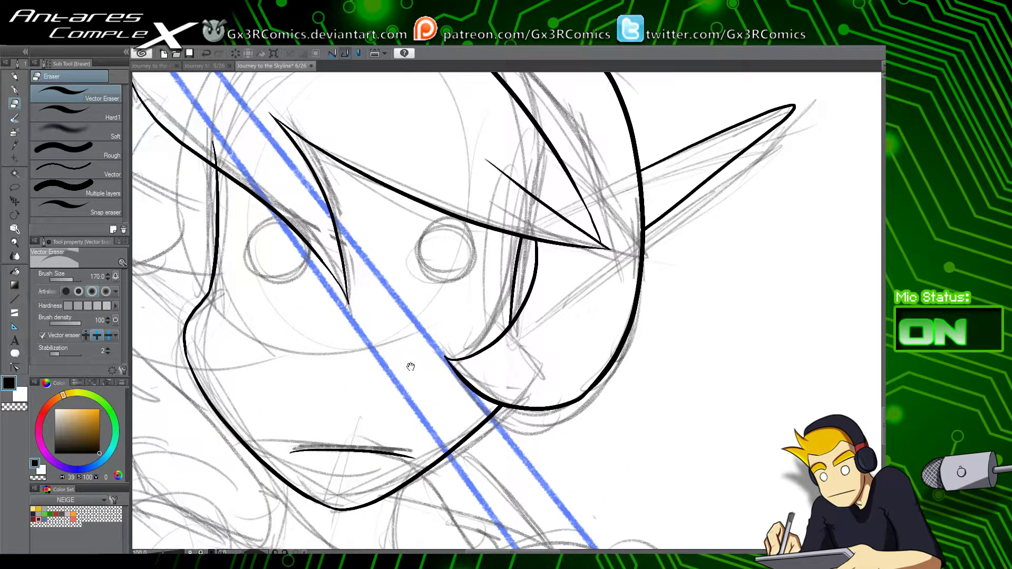
{"action": "left_click_drag", "start_coordinate": [355, 387], "coordinate": [560, 424]}
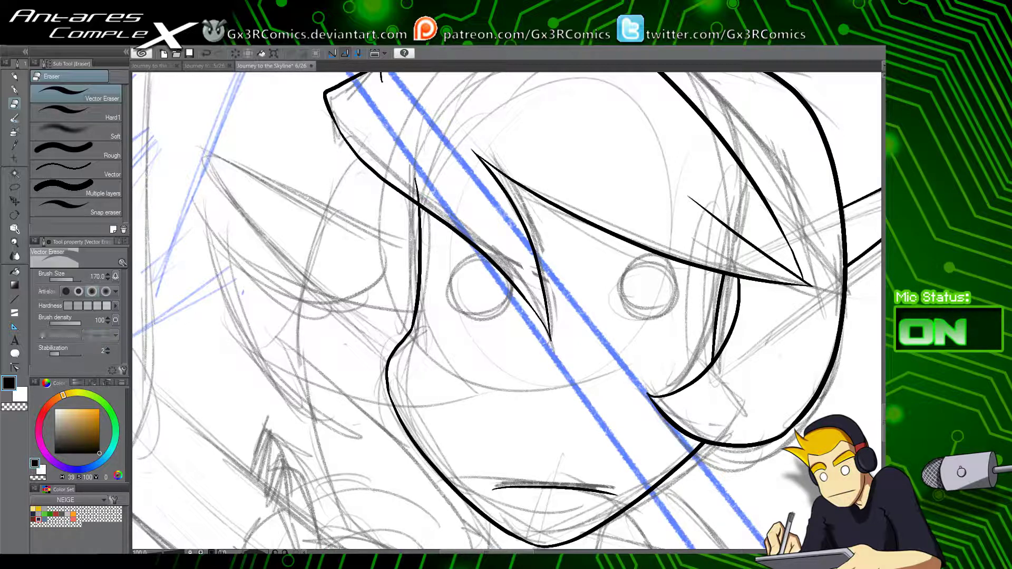
{"action": "key", "text": "m"}
{"action": "left_click_drag", "start_coordinate": [678, 257], "coordinate": [576, 305]}
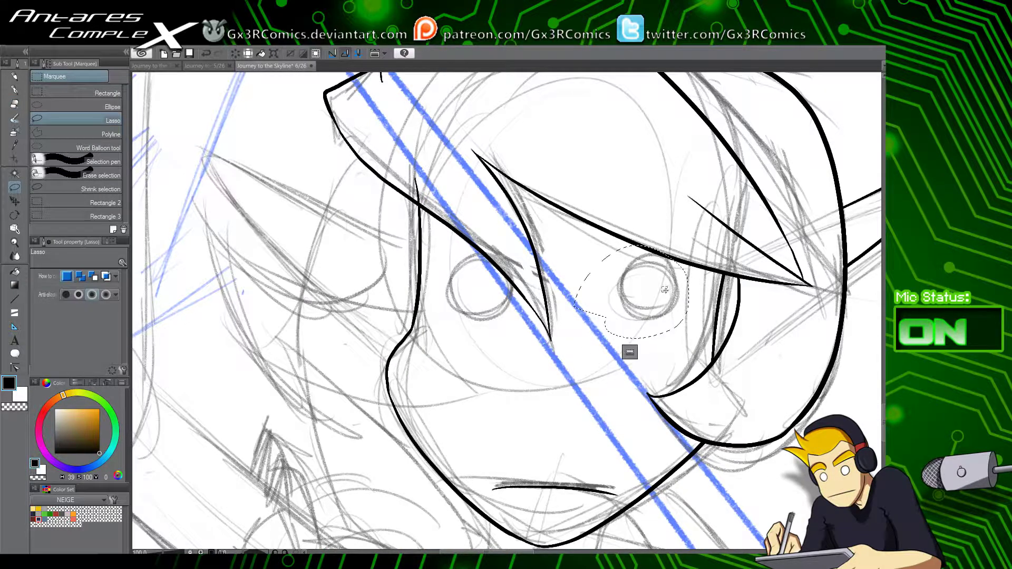
{"action": "key", "text": "k"}
{"action": "left_click_drag", "start_coordinate": [657, 296], "coordinate": [654, 312]}
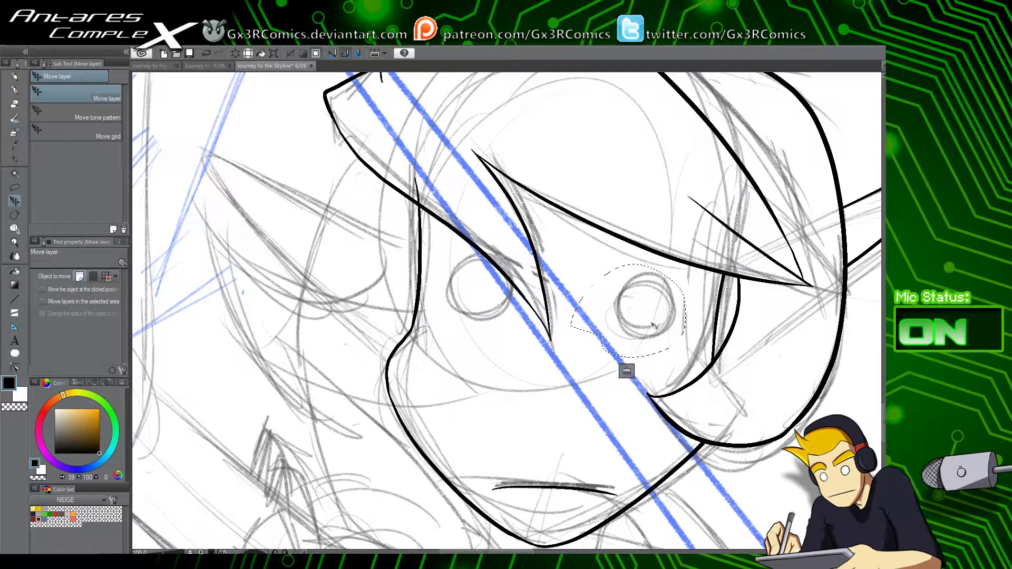
{"action": "key", "text": "ctrl+d"}
{"action": "left_click_drag", "start_coordinate": [552, 363], "coordinate": [526, 343]}
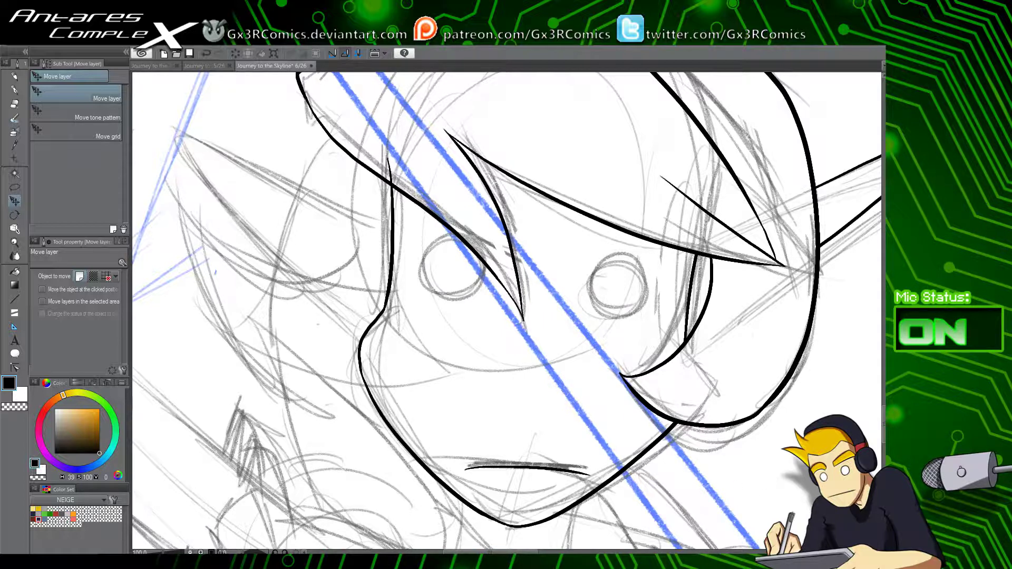
Step: Ink the right eye as a round outline over the sketched circle with the Square-GPen 2 pen
{"action": "scroll", "coordinate": [601, 425], "scroll_direction": "up", "scroll_amount": 1}
{"action": "key", "text": "p"}
{"action": "mouse_move", "coordinate": [611, 261]}
{"action": "left_mouse_down"}
{"action": "mouse_move", "coordinate": [524, 330]}
{"action": "mouse_move", "coordinate": [588, 303]}
{"action": "mouse_move", "coordinate": [493, 282]}
{"action": "mouse_move", "coordinate": [530, 337]}
{"action": "mouse_move", "coordinate": [549, 338]}
{"action": "mouse_move", "coordinate": [515, 277]}
{"action": "mouse_move", "coordinate": [528, 332]}
{"action": "mouse_move", "coordinate": [548, 338]}
{"action": "mouse_move", "coordinate": [547, 252]}
{"action": "mouse_move", "coordinate": [526, 334]}
{"action": "left_mouse_up"}
{"action": "key", "text": "ctrl+z"}
{"action": "key", "text": "ctrl+z"}
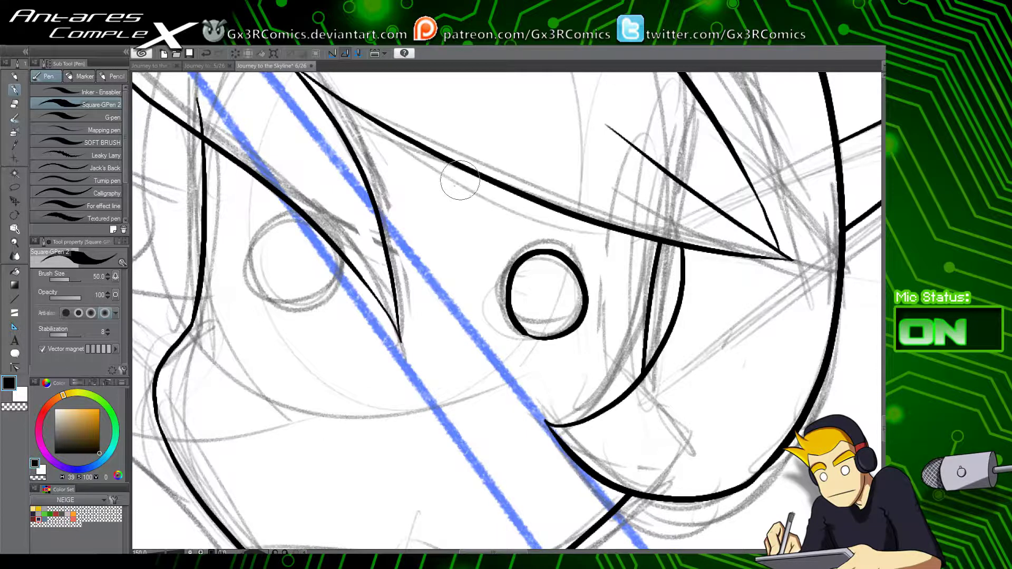
{"action": "left_click_drag", "start_coordinate": [457, 183], "coordinate": [611, 158]}
{"action": "key", "text": "ctrl+z"}
{"action": "mouse_move", "coordinate": [481, 180]}
{"action": "left_mouse_down"}
{"action": "mouse_move", "coordinate": [538, 227]}
{"action": "mouse_move", "coordinate": [627, 236]}
{"action": "left_mouse_up"}
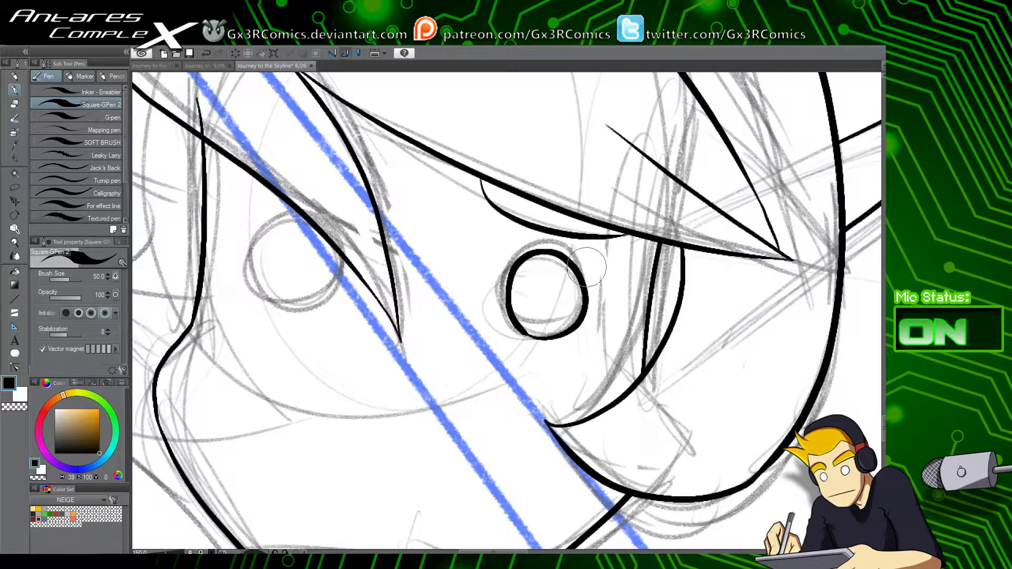
{"action": "left_click_drag", "start_coordinate": [462, 287], "coordinate": [604, 322]}
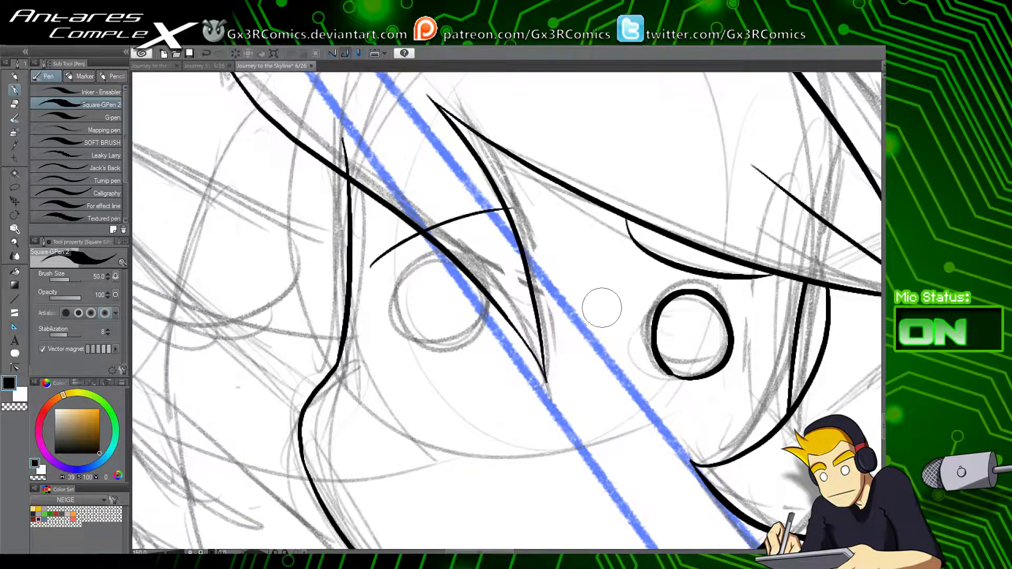
{"action": "key", "text": "ctrl+z"}
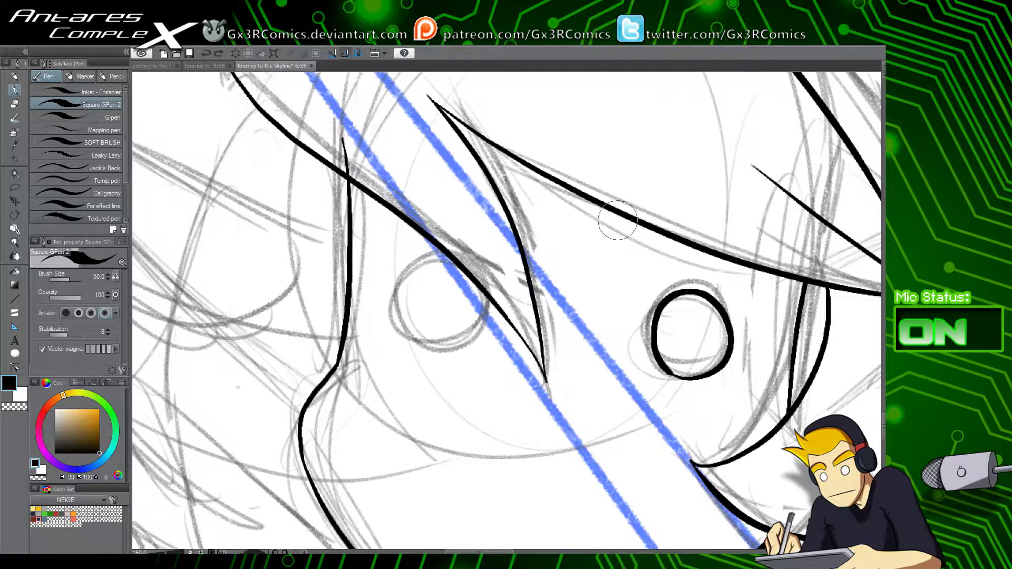
Step: Ink an arched eyebrow over the right eye and a steep curved eyebrow over the left eye
{"action": "mouse_move", "coordinate": [605, 263]}
{"action": "left_mouse_down"}
{"action": "mouse_move", "coordinate": [636, 240]}
{"action": "mouse_move", "coordinate": [771, 255]}
{"action": "left_mouse_up"}
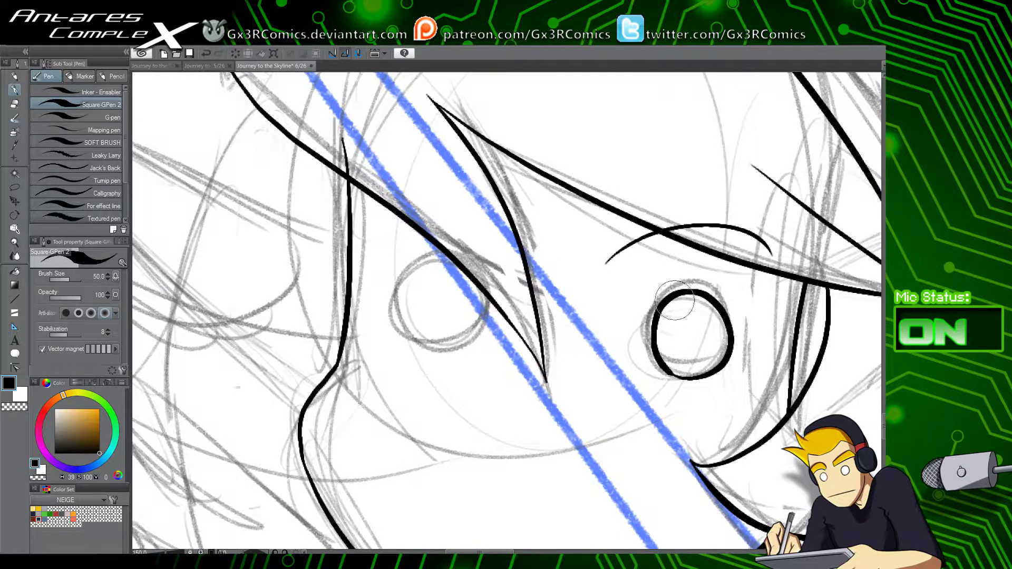
{"action": "left_click_drag", "start_coordinate": [369, 247], "coordinate": [509, 141]}
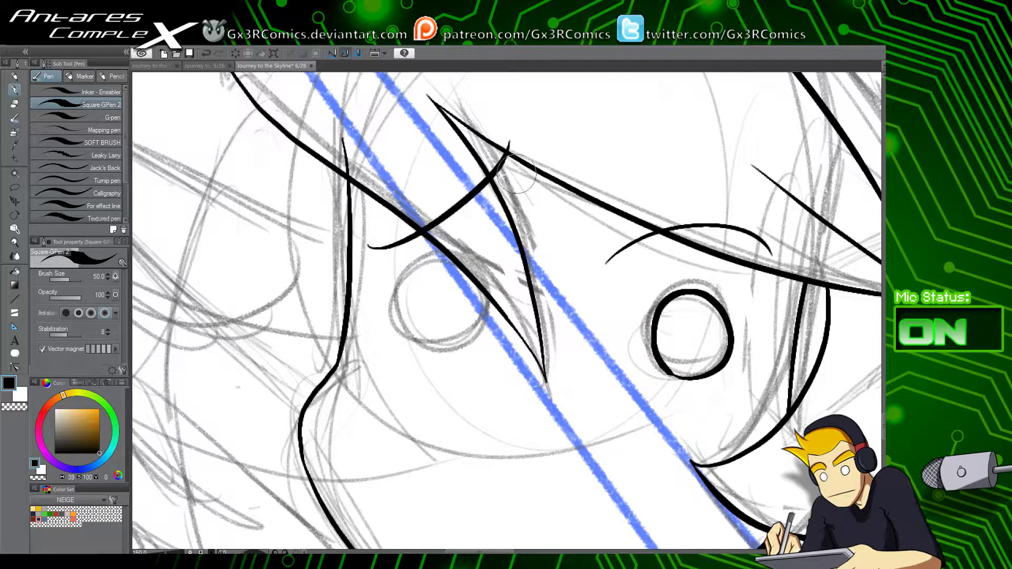
{"action": "key", "text": "ctrl+z"}
{"action": "mouse_move", "coordinate": [364, 251]}
{"action": "left_mouse_down"}
{"action": "mouse_move", "coordinate": [429, 224]}
{"action": "mouse_move", "coordinate": [494, 123]}
{"action": "left_mouse_up"}
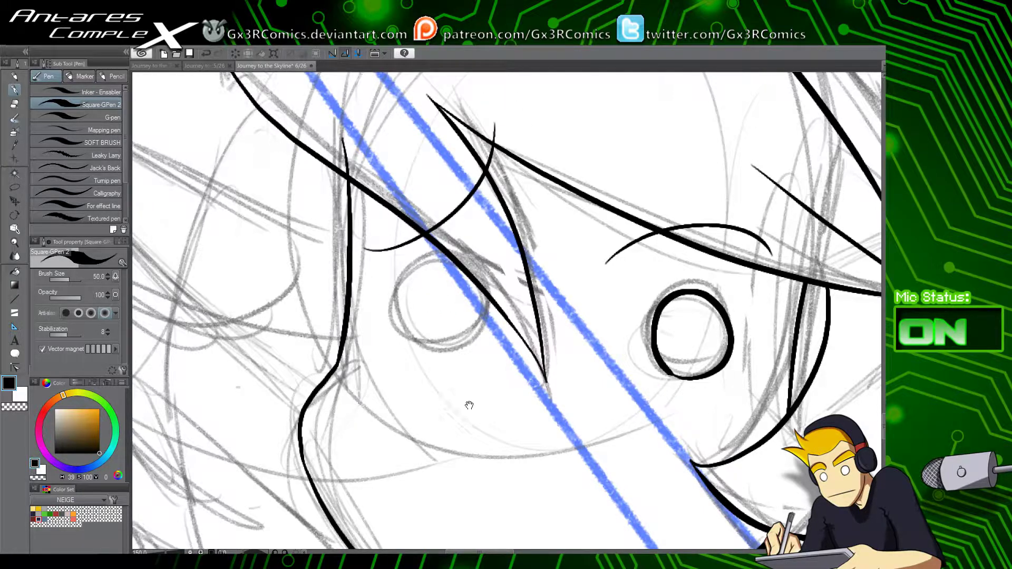
Step: Trim the face line's overshoot above the hair strand and ink the left eye's outline below the bangs
{"action": "key", "text": "e"}
{"action": "left_click", "coordinate": [345, 155]}
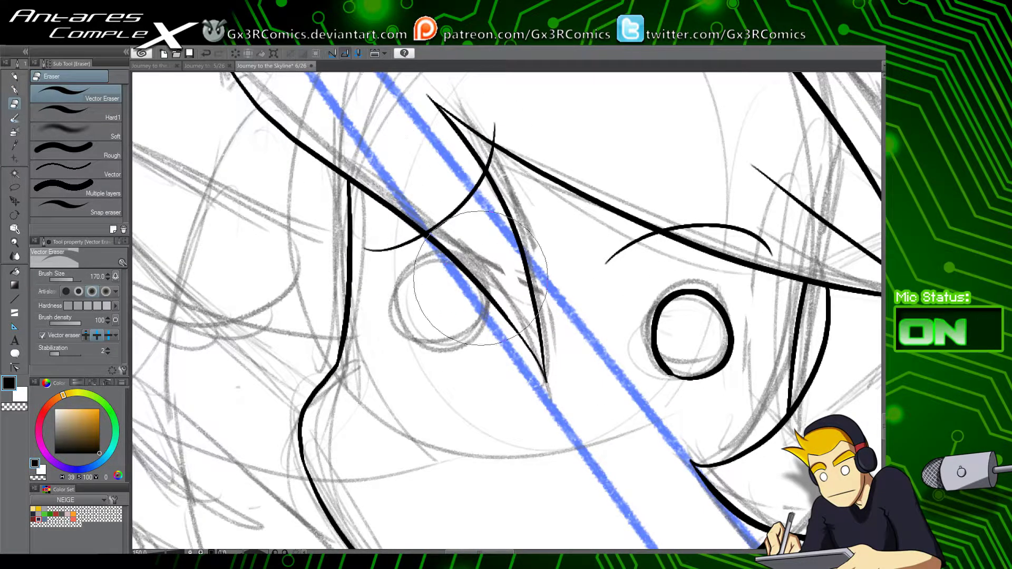
{"action": "key", "text": "p"}
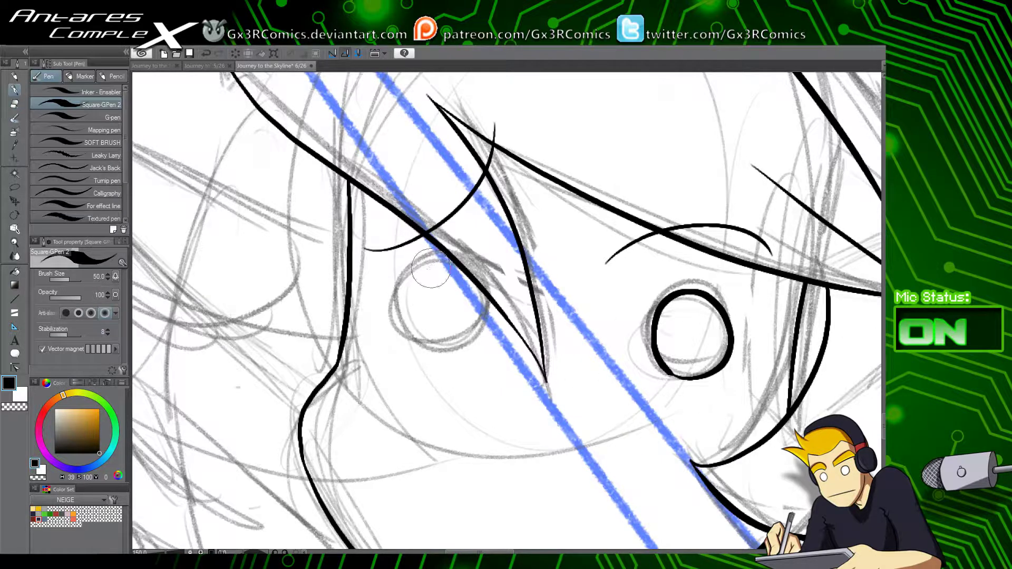
{"action": "mouse_move", "coordinate": [451, 256]}
{"action": "left_mouse_down"}
{"action": "mouse_move", "coordinate": [414, 349]}
{"action": "mouse_move", "coordinate": [477, 273]}
{"action": "mouse_move", "coordinate": [440, 346]}
{"action": "mouse_move", "coordinate": [490, 301]}
{"action": "left_mouse_up"}
{"action": "key", "text": "ctrl+z"}
{"action": "key", "text": "e"}
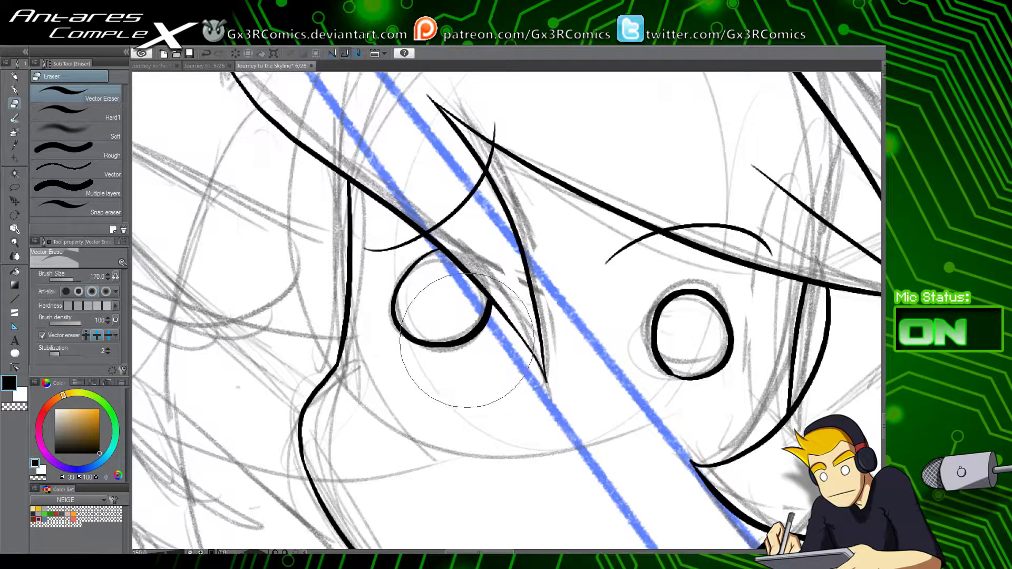
Step: Ink a line across the top of the head from the back hair contour and trim its excess
{"action": "left_click_drag", "start_coordinate": [510, 401], "coordinate": [471, 230]}
{"action": "left_click_drag", "start_coordinate": [679, 363], "coordinate": [486, 449]}
{"action": "left_click_drag", "start_coordinate": [545, 382], "coordinate": [519, 425]}
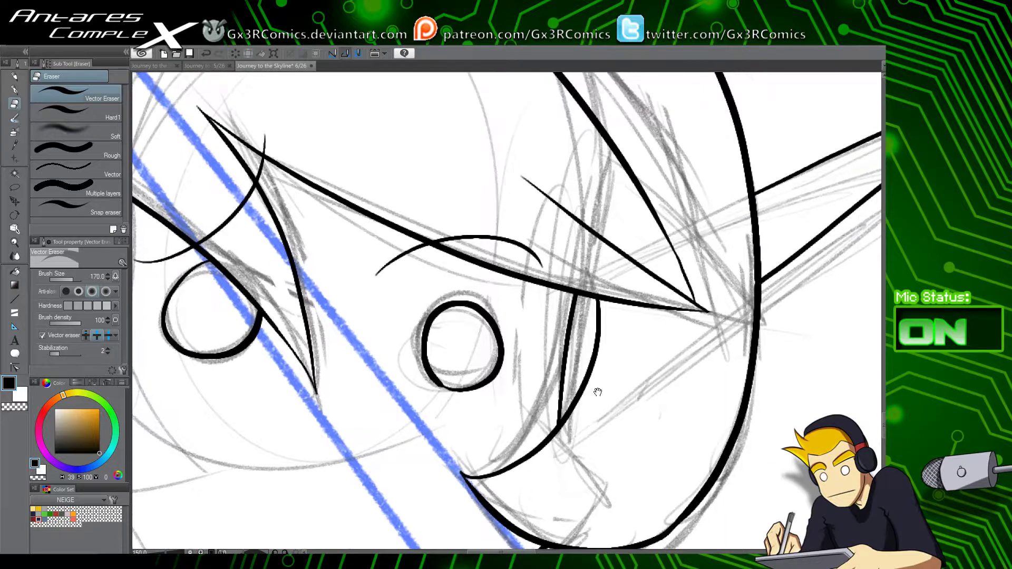
{"action": "left_click_drag", "start_coordinate": [618, 450], "coordinate": [466, 418]}
{"action": "left_click_drag", "start_coordinate": [457, 311], "coordinate": [384, 486]}
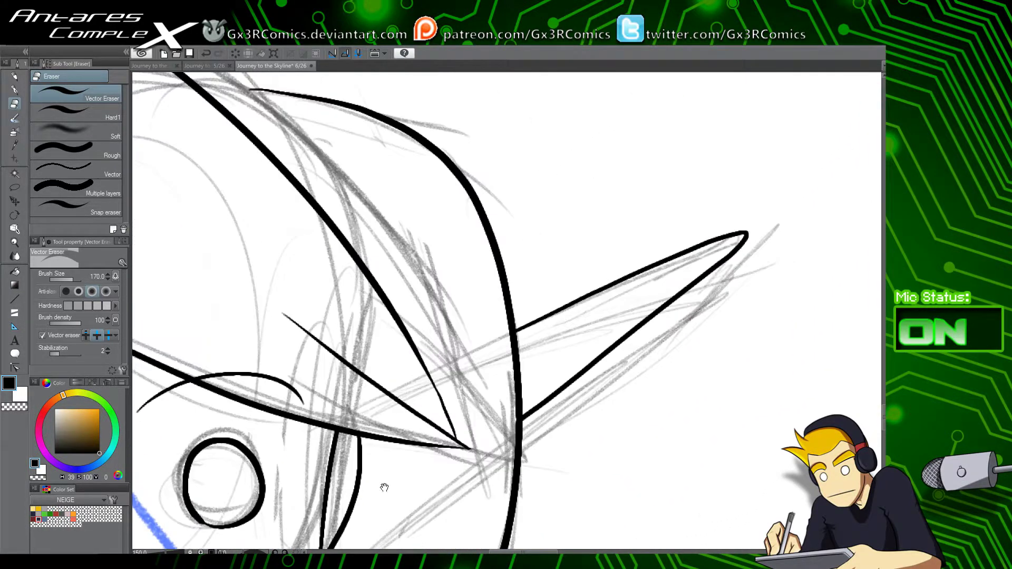
{"action": "left_click_drag", "start_coordinate": [236, 345], "coordinate": [525, 521]}
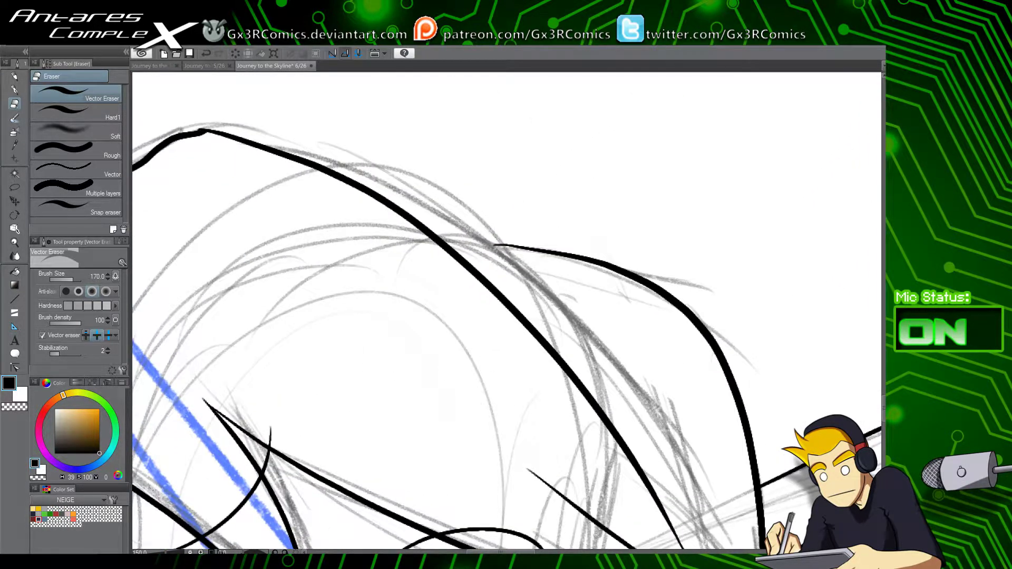
{"action": "key", "text": "p"}
{"action": "mouse_move", "coordinate": [541, 260]}
{"action": "left_mouse_down"}
{"action": "mouse_move", "coordinate": [425, 196]}
{"action": "mouse_move", "coordinate": [263, 204]}
{"action": "left_mouse_up"}
{"action": "key", "text": "e"}
{"action": "left_click_drag", "start_coordinate": [312, 224], "coordinate": [333, 256]}
{"action": "left_click_drag", "start_coordinate": [257, 308], "coordinate": [587, 238]}
{"action": "left_click_drag", "start_coordinate": [414, 186], "coordinate": [401, 227]}
{"action": "left_click", "coordinate": [387, 255]}
{"action": "left_click_drag", "start_coordinate": [415, 363], "coordinate": [444, 175]}
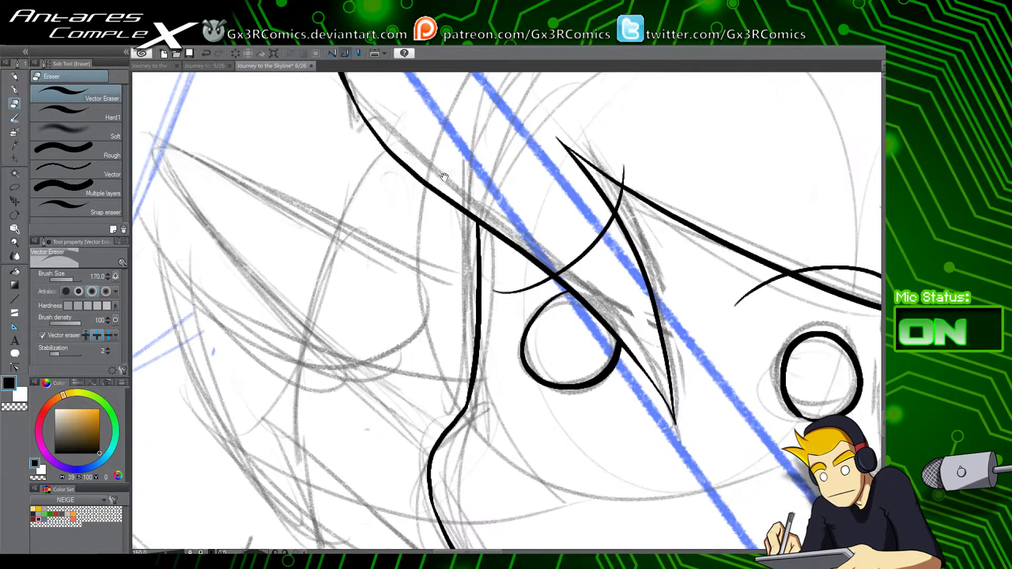
Step: Ink the inner and outer curves of the large pointed hair lock beside the left side of the face
{"action": "key", "text": "p"}
{"action": "scroll", "coordinate": [407, 272], "scroll_direction": "down", "scroll_amount": 1}
{"action": "left_click_drag", "start_coordinate": [475, 363], "coordinate": [440, 297]}
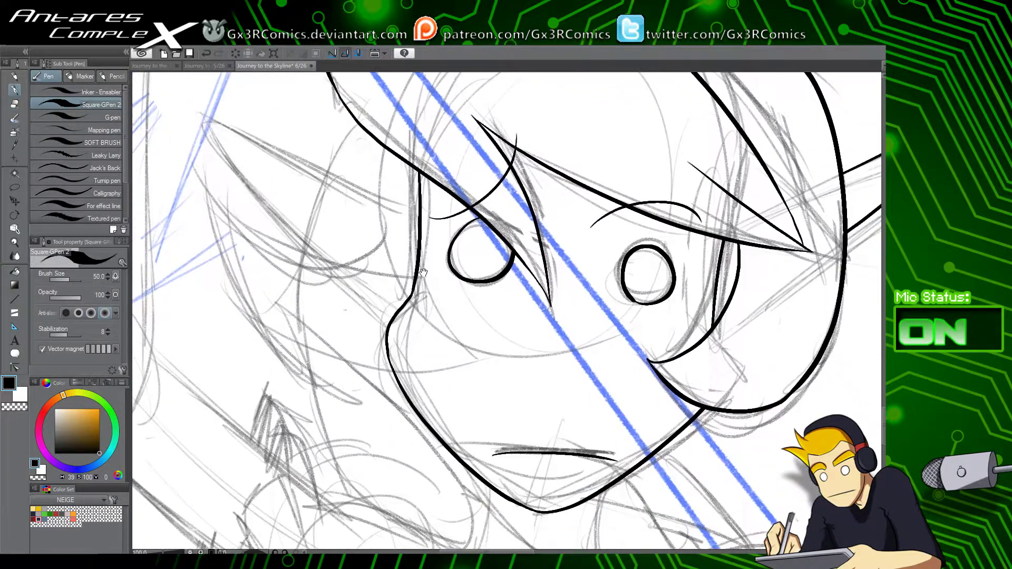
{"action": "left_click_drag", "start_coordinate": [380, 335], "coordinate": [373, 357]}
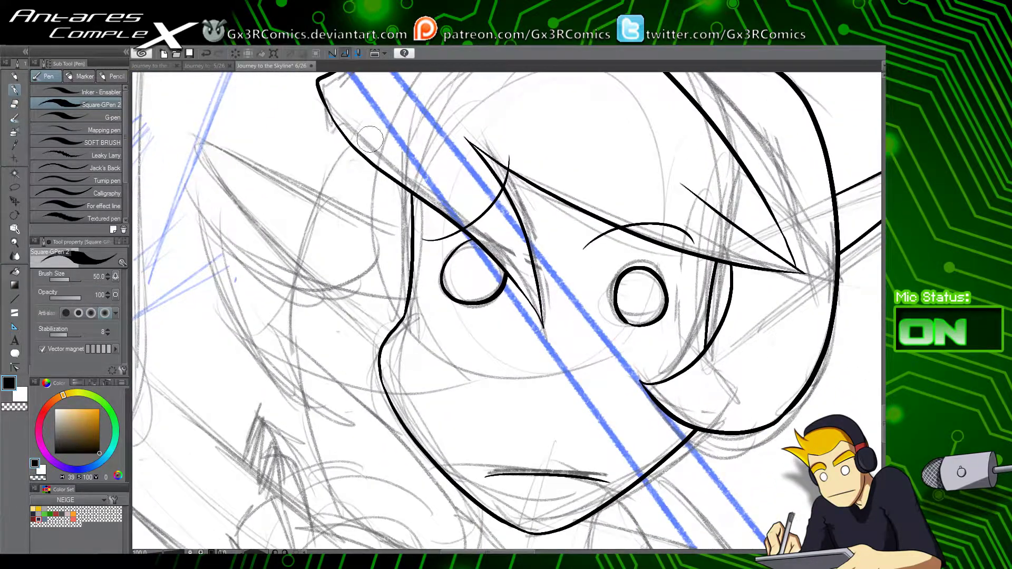
{"action": "mouse_move", "coordinate": [367, 120]}
{"action": "left_mouse_down"}
{"action": "mouse_move", "coordinate": [328, 174]}
{"action": "mouse_move", "coordinate": [290, 346]}
{"action": "mouse_move", "coordinate": [427, 361]}
{"action": "left_mouse_up"}
{"action": "key", "text": "ctrl+z"}
{"action": "mouse_move", "coordinate": [364, 113]}
{"action": "left_mouse_down"}
{"action": "mouse_move", "coordinate": [324, 272]}
{"action": "mouse_move", "coordinate": [195, 196]}
{"action": "left_mouse_up"}
{"action": "key", "text": "ctrl+z"}
{"action": "mouse_move", "coordinate": [379, 113]}
{"action": "left_mouse_down"}
{"action": "mouse_move", "coordinate": [380, 170]}
{"action": "mouse_move", "coordinate": [290, 274]}
{"action": "mouse_move", "coordinate": [203, 199]}
{"action": "left_mouse_up"}
{"action": "left_click_drag", "start_coordinate": [214, 259], "coordinate": [390, 402]}
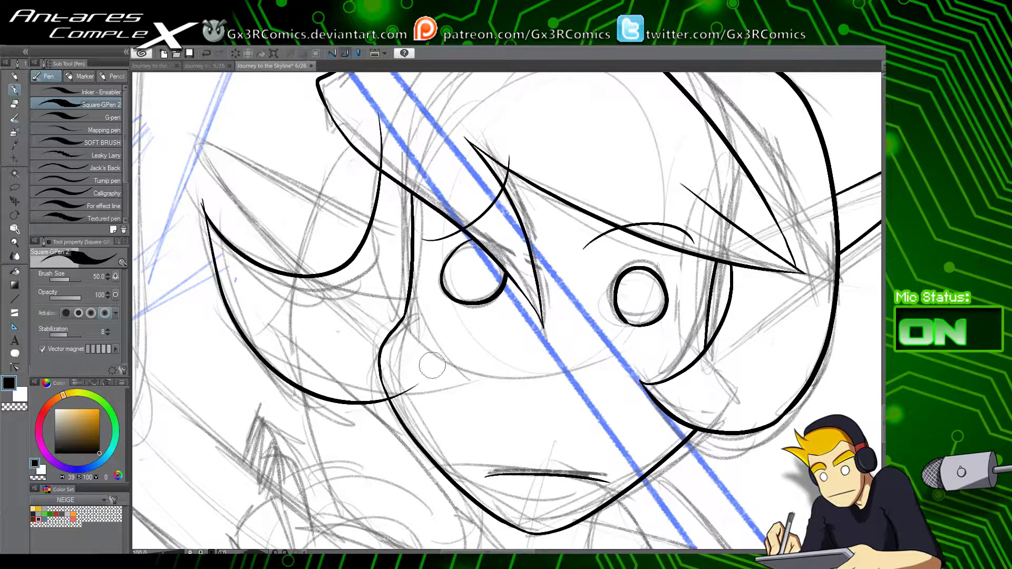
Step: Erase the overshooting line ends of the large left hair lock with the Vector Eraser and save the file
{"action": "key", "text": "e"}
{"action": "left_click", "coordinate": [383, 148]}
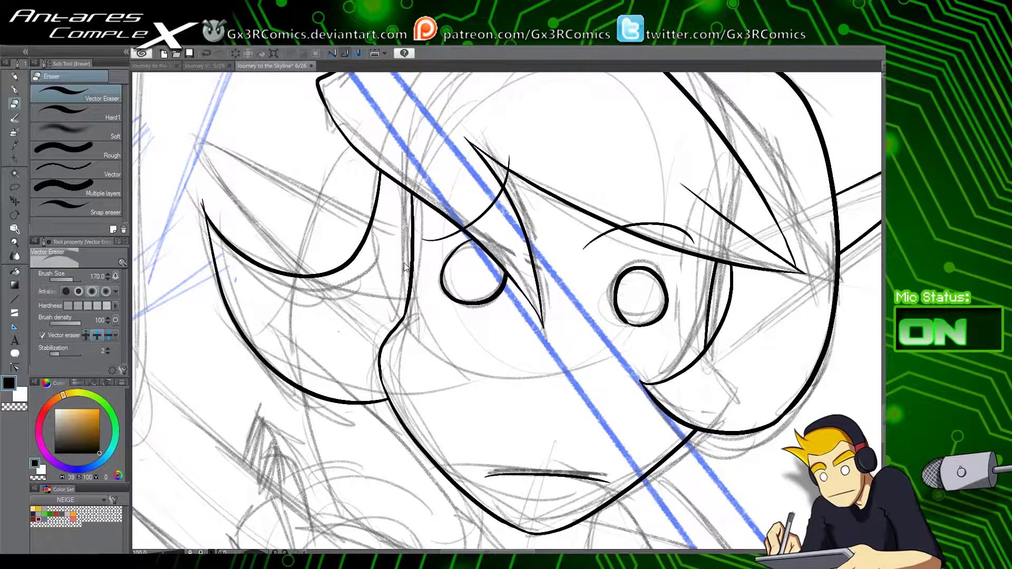
{"action": "key", "text": "ctrl+s"}
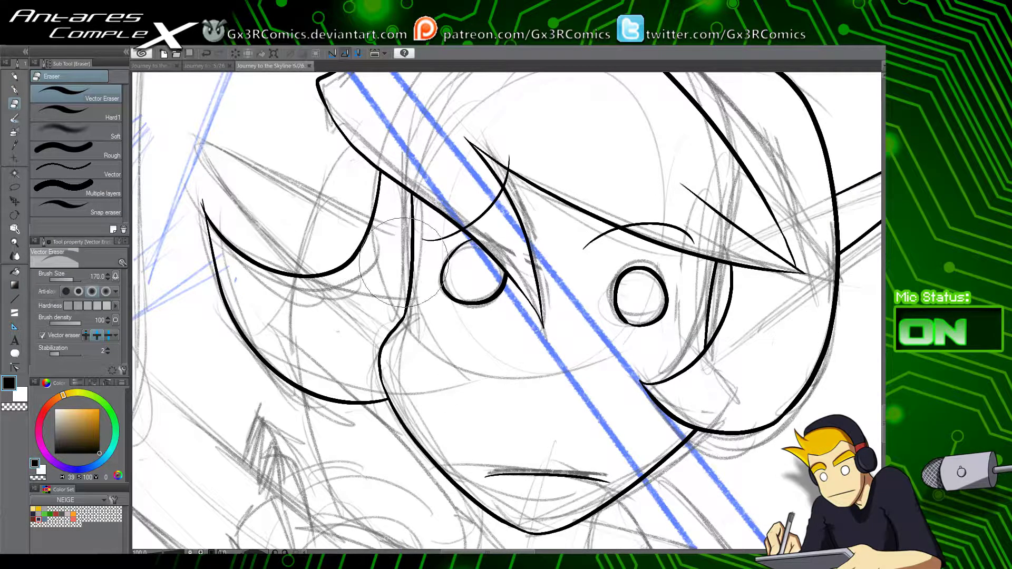
{"action": "left_click", "coordinate": [207, 198]}
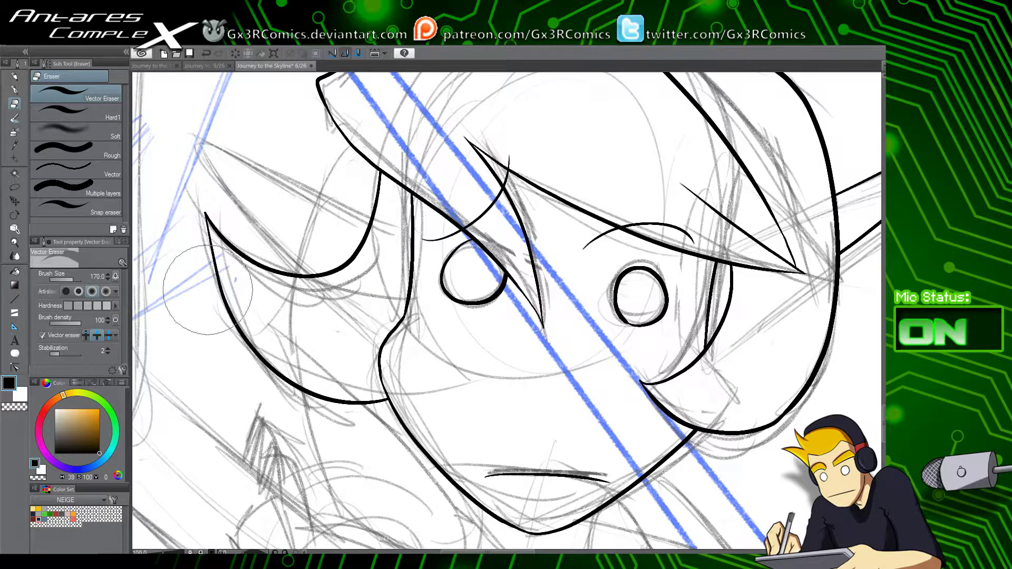
Step: Ink the pointed hair spike that follows the sketch above and across the large left lock
{"action": "mouse_move", "coordinate": [480, 384]}
{"action": "left_mouse_down"}
{"action": "mouse_move", "coordinate": [537, 358]}
{"action": "mouse_move", "coordinate": [443, 361]}
{"action": "left_mouse_up"}
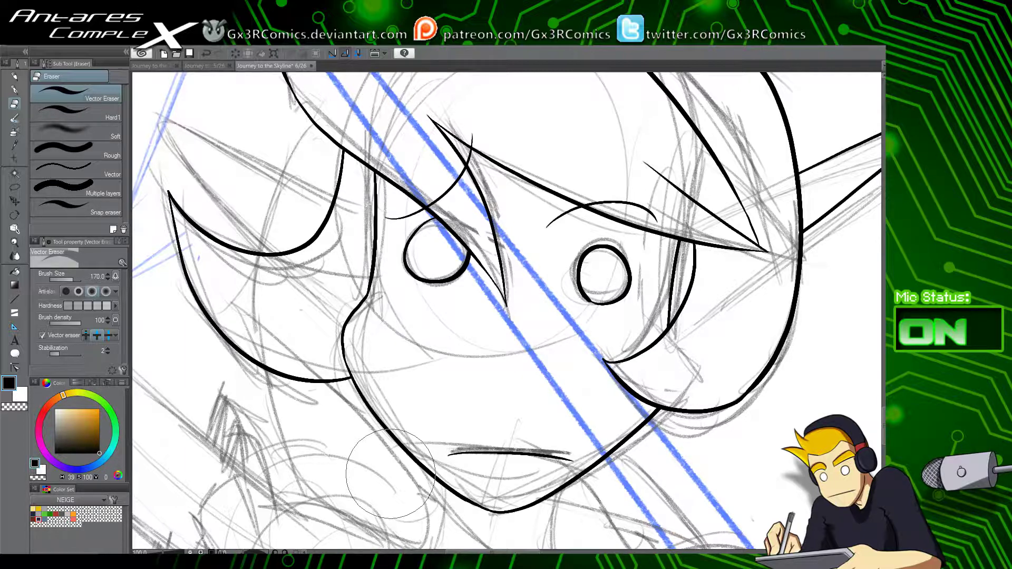
{"action": "left_click_drag", "start_coordinate": [256, 184], "coordinate": [326, 269]}
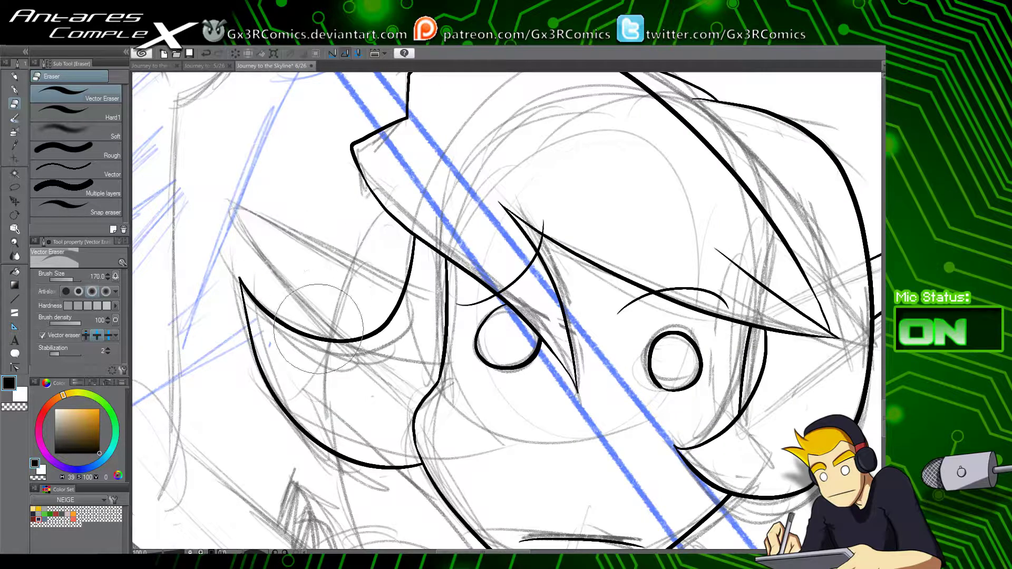
{"action": "key", "text": "p"}
{"action": "mouse_move", "coordinate": [381, 366]}
{"action": "left_mouse_down"}
{"action": "mouse_move", "coordinate": [262, 267]}
{"action": "mouse_move", "coordinate": [228, 221]}
{"action": "mouse_move", "coordinate": [341, 333]}
{"action": "mouse_move", "coordinate": [245, 238]}
{"action": "mouse_move", "coordinate": [233, 207]}
{"action": "left_mouse_up"}
{"action": "key", "text": "ctrl+z"}
{"action": "key", "text": "ctrl+z"}
{"action": "mouse_move", "coordinate": [369, 352]}
{"action": "left_mouse_down"}
{"action": "mouse_move", "coordinate": [232, 207]}
{"action": "mouse_move", "coordinate": [419, 304]}
{"action": "mouse_move", "coordinate": [351, 368]}
{"action": "left_mouse_up"}
{"action": "key", "text": "e"}
Step: Ink both sides of the neck as short curved lines running down from the jaw
{"action": "key", "text": "space"}
{"action": "mouse_move", "coordinate": [509, 495]}
{"action": "left_mouse_down"}
{"action": "mouse_move", "coordinate": [452, 429]}
{"action": "mouse_move", "coordinate": [391, 288]}
{"action": "left_mouse_up"}
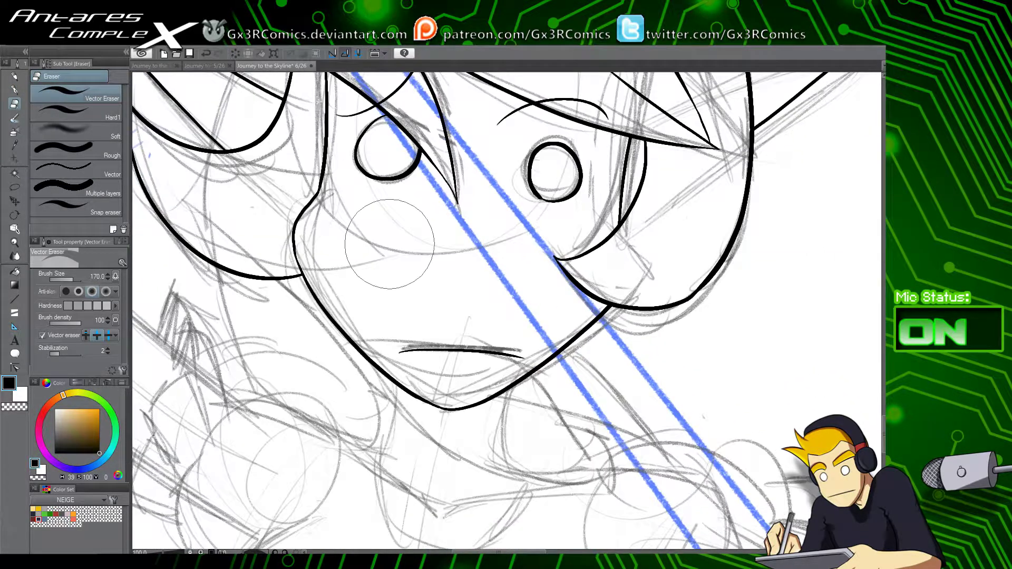
{"action": "key", "text": "p"}
{"action": "key", "text": "ctrl+space"}
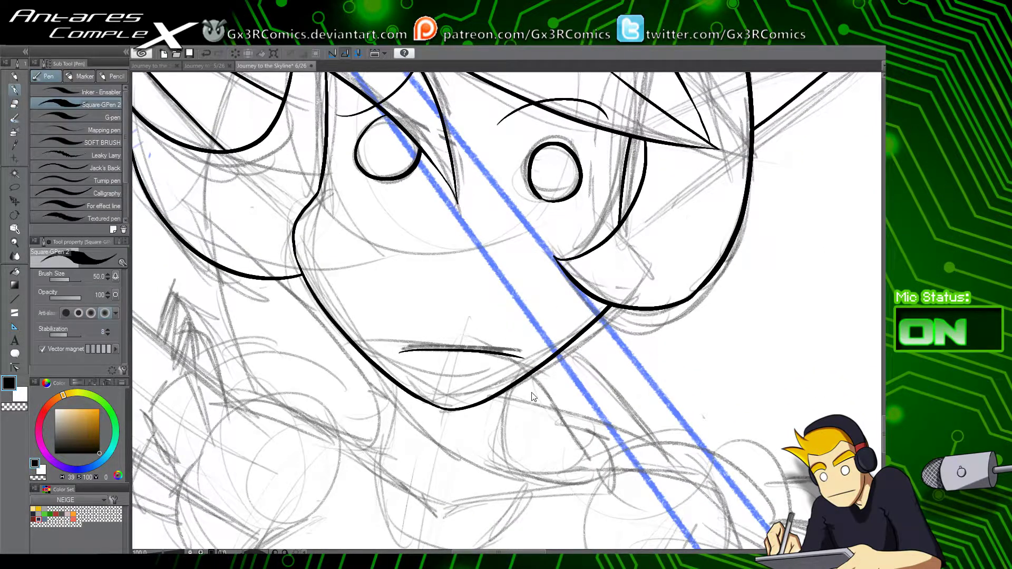
{"action": "left_click", "coordinate": [530, 392]}
{"action": "key", "text": "space"}
{"action": "left_click_drag", "start_coordinate": [480, 451], "coordinate": [508, 294]}
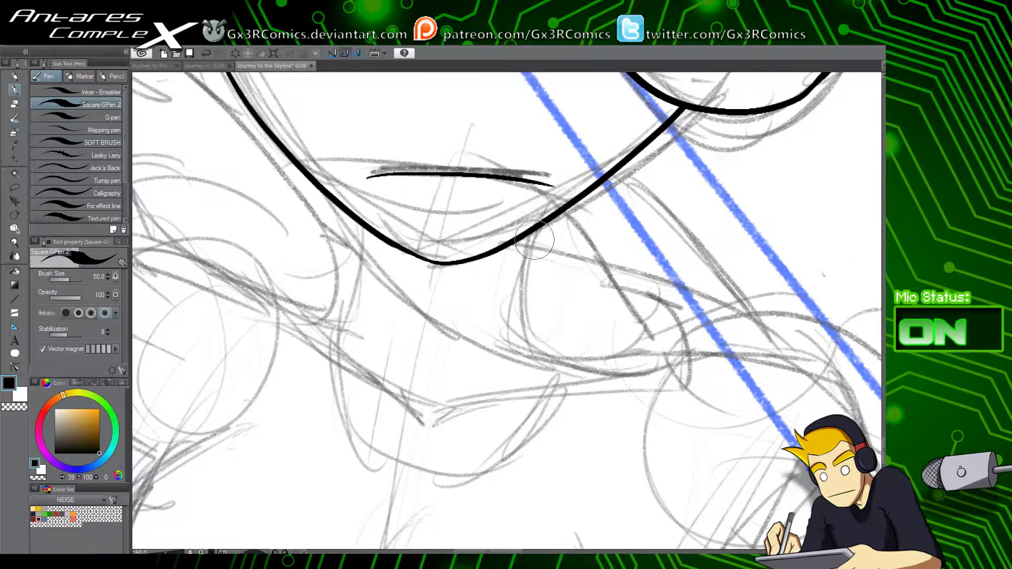
{"action": "left_click_drag", "start_coordinate": [534, 233], "coordinate": [527, 284]}
{"action": "key", "text": "ctrl+z"}
{"action": "mouse_move", "coordinate": [536, 231]}
{"action": "left_mouse_down"}
{"action": "mouse_move", "coordinate": [519, 343]}
{"action": "mouse_move", "coordinate": [534, 367]}
{"action": "left_mouse_up"}
{"action": "left_click_drag", "start_coordinate": [367, 226], "coordinate": [336, 331]}
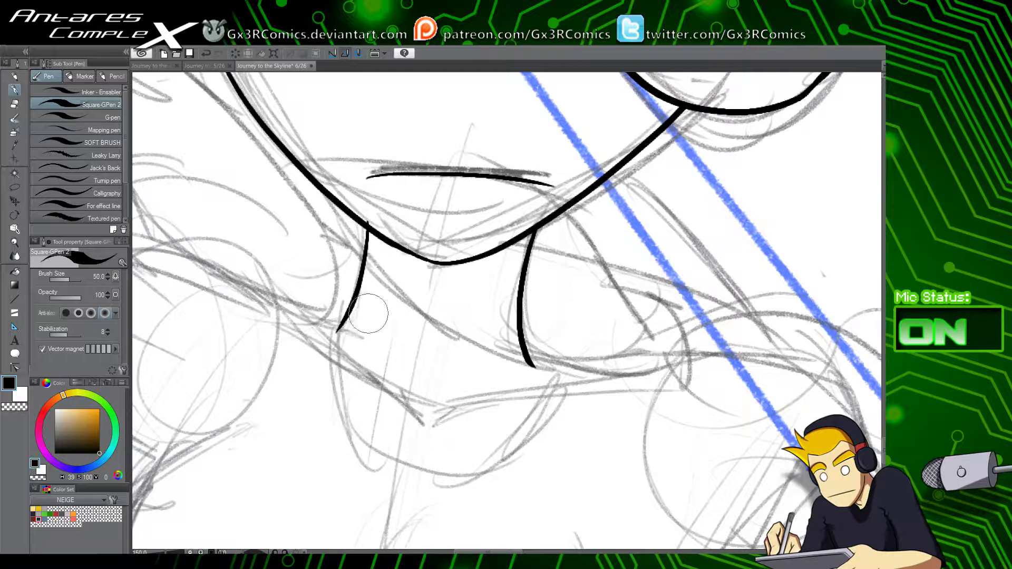
{"action": "key", "text": "ctrl+z"}
{"action": "mouse_move", "coordinate": [365, 227]}
{"action": "left_mouse_down"}
{"action": "mouse_move", "coordinate": [361, 274]}
{"action": "mouse_move", "coordinate": [333, 337]}
{"action": "left_mouse_up"}
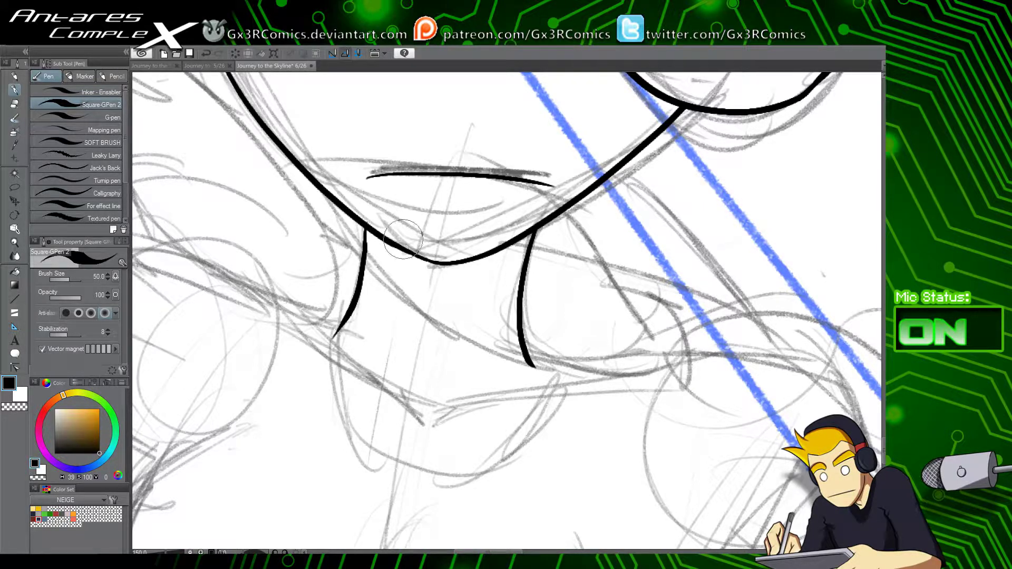
Step: Ink the hair lock with a rounded end right of the neck and erase the jaw line inside it
{"action": "left_click_drag", "start_coordinate": [558, 326], "coordinate": [426, 336]}
{"action": "left_click_drag", "start_coordinate": [537, 405], "coordinate": [471, 423]}
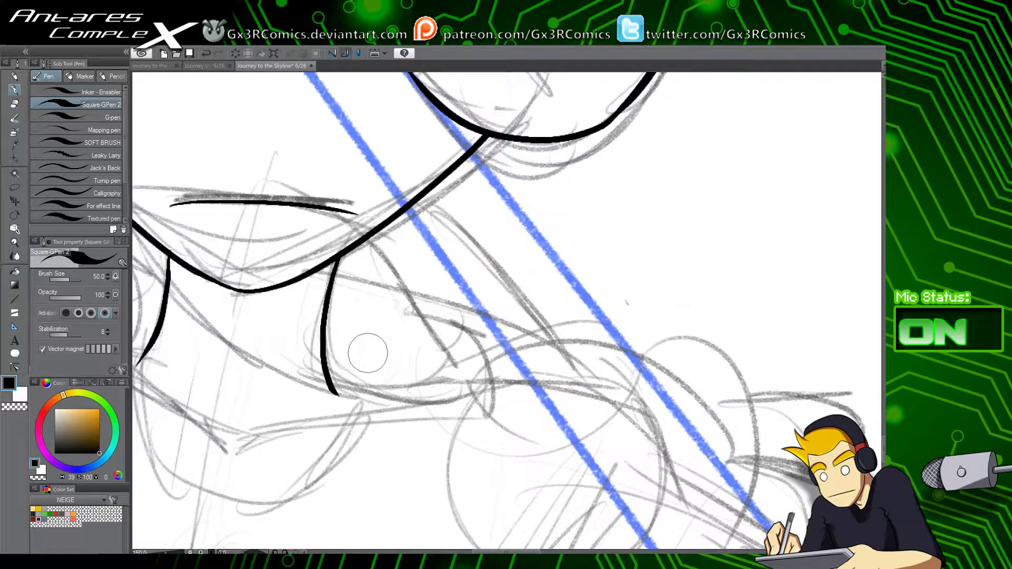
{"action": "left_click_drag", "start_coordinate": [364, 350], "coordinate": [452, 379]}
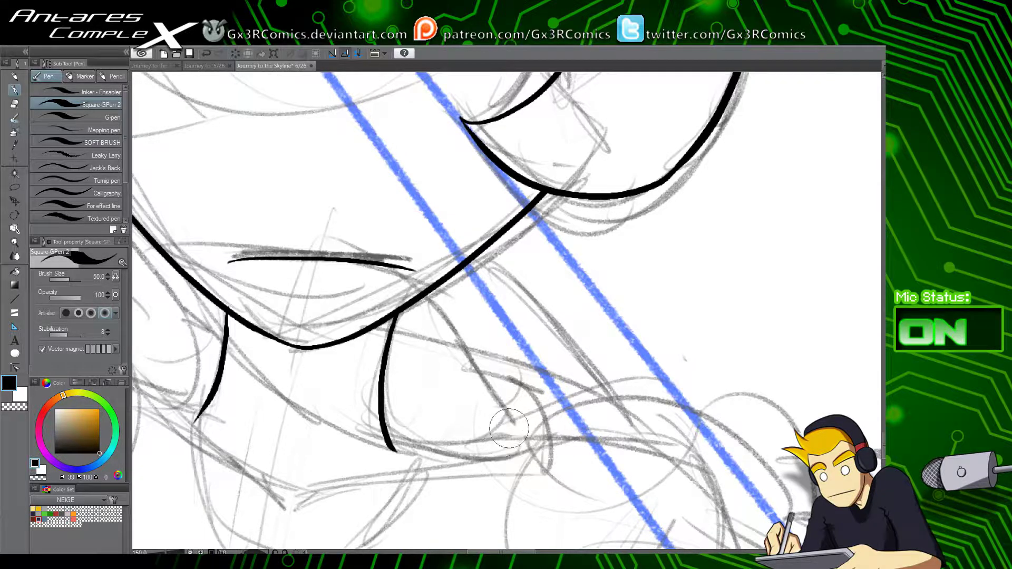
{"action": "mouse_move", "coordinate": [515, 428]}
{"action": "left_mouse_down"}
{"action": "mouse_move", "coordinate": [459, 463]}
{"action": "mouse_move", "coordinate": [412, 426]}
{"action": "mouse_move", "coordinate": [400, 238]}
{"action": "mouse_move", "coordinate": [409, 218]}
{"action": "mouse_move", "coordinate": [433, 279]}
{"action": "mouse_move", "coordinate": [551, 341]}
{"action": "mouse_move", "coordinate": [585, 400]}
{"action": "mouse_move", "coordinate": [524, 437]}
{"action": "mouse_move", "coordinate": [473, 427]}
{"action": "left_mouse_up"}
{"action": "key", "text": "e"}
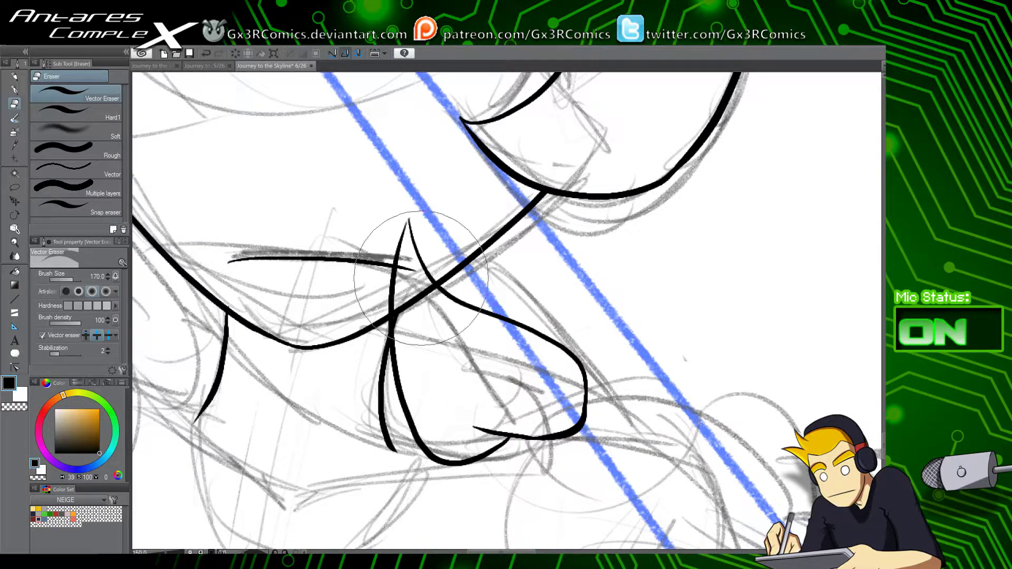
{"action": "left_click_drag", "start_coordinate": [398, 301], "coordinate": [409, 337]}
Step: Ink the rounded lower end of the hair lock on the left side of the neck
{"action": "key", "text": "space"}
{"action": "mouse_move", "coordinate": [369, 370]}
{"action": "left_mouse_down"}
{"action": "mouse_move", "coordinate": [506, 327]}
{"action": "mouse_move", "coordinate": [542, 344]}
{"action": "left_mouse_up"}
{"action": "mouse_move", "coordinate": [417, 387]}
{"action": "left_mouse_down"}
{"action": "mouse_move", "coordinate": [482, 418]}
{"action": "mouse_move", "coordinate": [371, 394]}
{"action": "left_mouse_up"}
{"action": "key", "text": "p"}
{"action": "key", "text": "ctrl+z"}
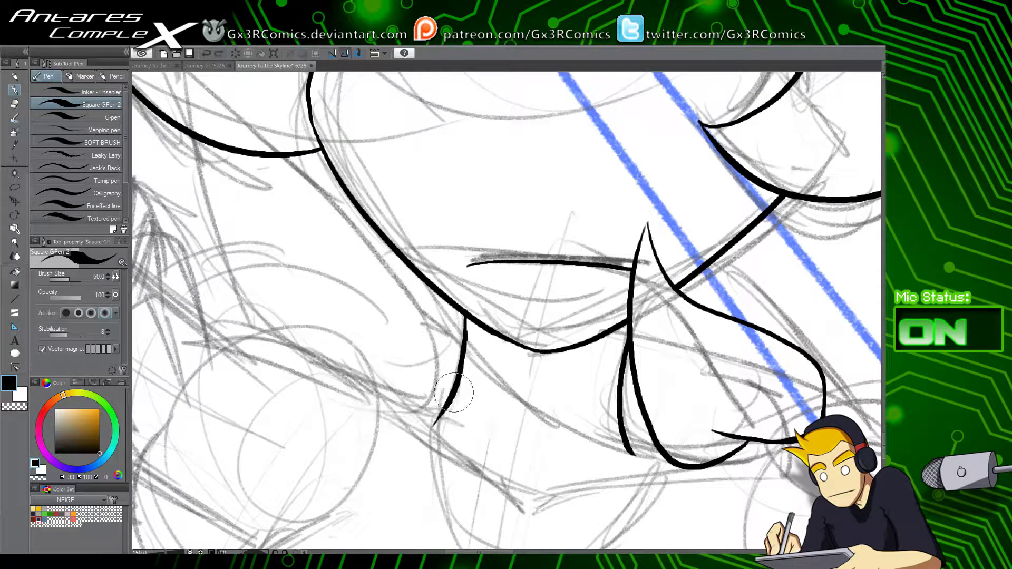
{"action": "mouse_move", "coordinate": [448, 407]}
{"action": "left_mouse_down"}
{"action": "mouse_move", "coordinate": [397, 407]}
{"action": "mouse_move", "coordinate": [386, 332]}
{"action": "mouse_move", "coordinate": [377, 396]}
{"action": "mouse_move", "coordinate": [350, 316]}
{"action": "left_mouse_up"}
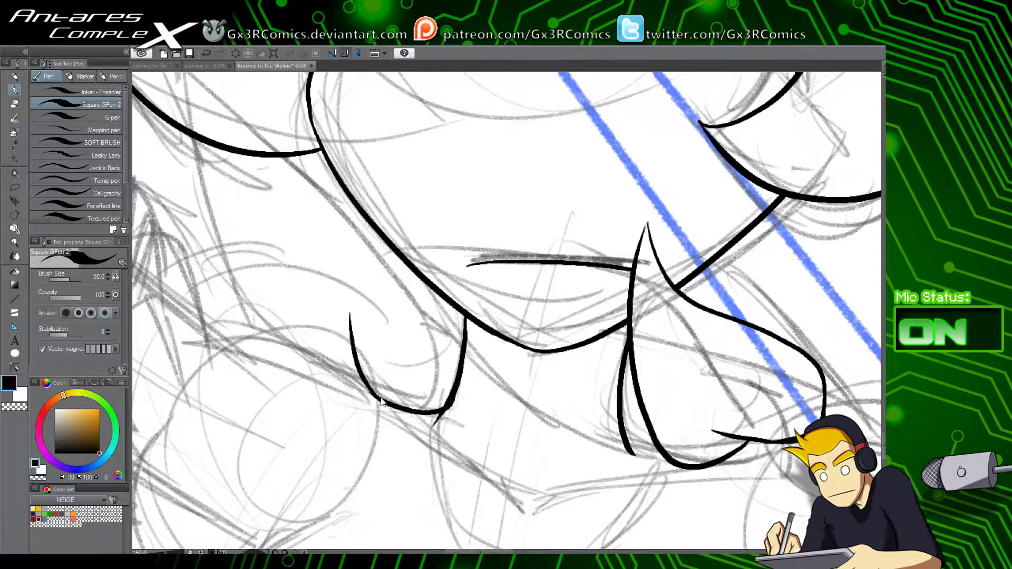
{"action": "key", "text": "ctrl+z"}
{"action": "left_click_drag", "start_coordinate": [384, 400], "coordinate": [351, 336]}
Step: Ink the outer edge of the left hair lock as one curve from its upper tip to the rounded lower end
{"action": "mouse_move", "coordinate": [348, 383]}
{"action": "left_mouse_down"}
{"action": "mouse_move", "coordinate": [304, 335]}
{"action": "mouse_move", "coordinate": [235, 174]}
{"action": "left_mouse_up"}
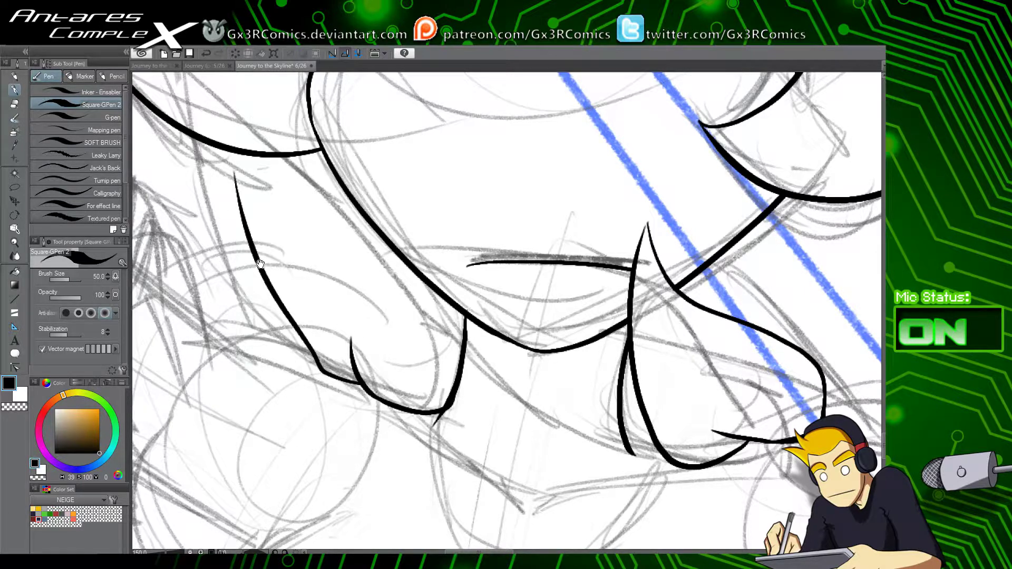
{"action": "left_click_drag", "start_coordinate": [260, 264], "coordinate": [338, 326]}
{"action": "key", "text": "ctrl+z"}
{"action": "mouse_move", "coordinate": [434, 440]}
{"action": "left_mouse_down"}
{"action": "mouse_move", "coordinate": [369, 403]}
{"action": "mouse_move", "coordinate": [273, 119]}
{"action": "mouse_move", "coordinate": [470, 351]}
{"action": "left_mouse_up"}
{"action": "key", "text": "ctrl+z"}
Step: Ink the left hair lock's inner edge from the pointed tip down to the jaw and erase the overshoot at the tip
{"action": "mouse_move", "coordinate": [273, 119]}
{"action": "left_mouse_down"}
{"action": "mouse_move", "coordinate": [323, 181]}
{"action": "mouse_move", "coordinate": [506, 327]}
{"action": "left_mouse_up"}
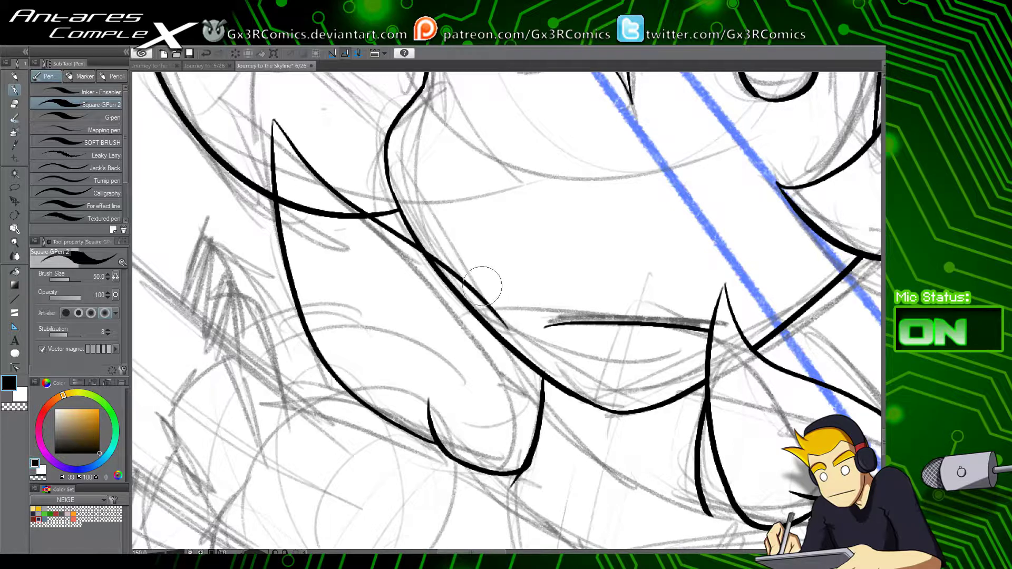
{"action": "key", "text": "ctrl+z"}
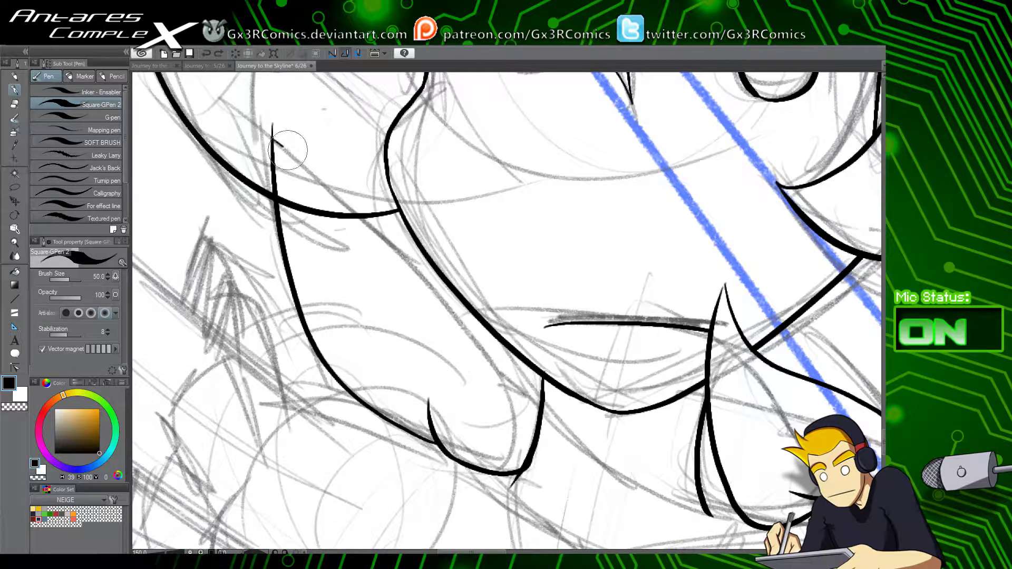
{"action": "mouse_move", "coordinate": [273, 138]}
{"action": "left_mouse_down"}
{"action": "mouse_move", "coordinate": [415, 266]}
{"action": "mouse_move", "coordinate": [449, 318]}
{"action": "left_mouse_up"}
{"action": "key", "text": "ctrl+z"}
{"action": "left_click_drag", "start_coordinate": [266, 127], "coordinate": [506, 338]}
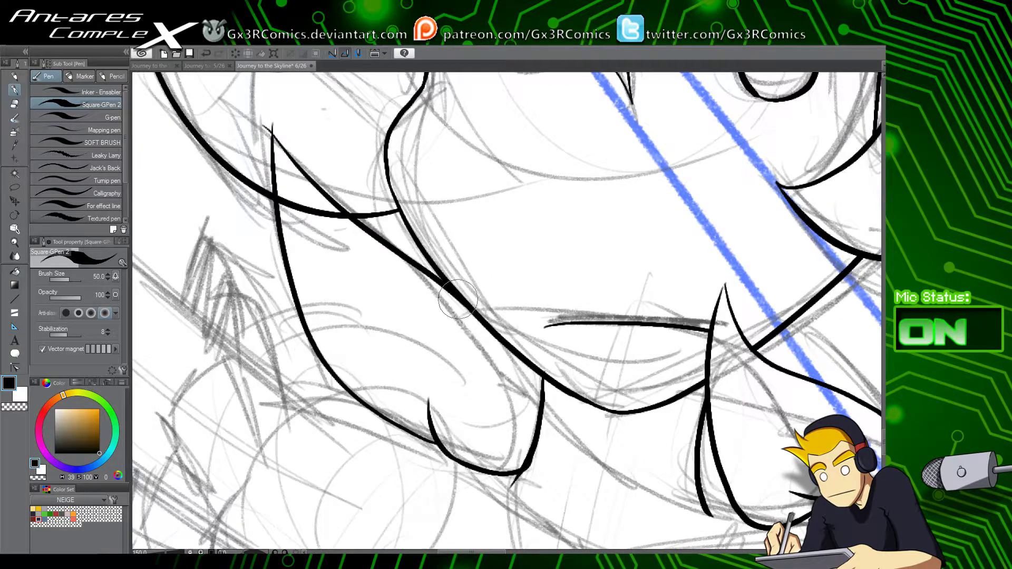
{"action": "key", "text": "e"}
{"action": "left_click_drag", "start_coordinate": [264, 128], "coordinate": [280, 120]}
{"action": "left_click_drag", "start_coordinate": [377, 429], "coordinate": [399, 376]}
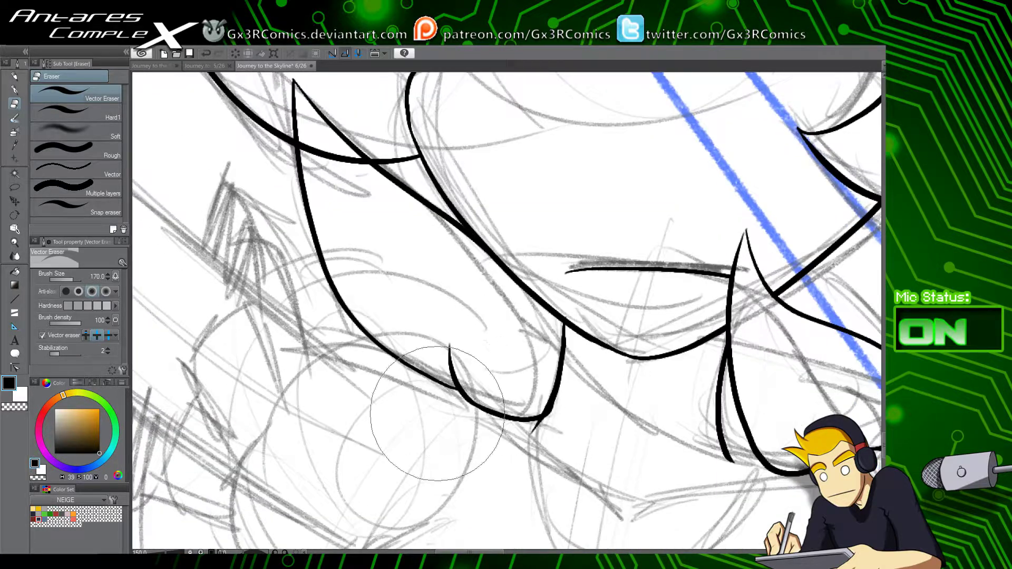
Step: Save the comic page
{"action": "key", "text": "bracketleft"}
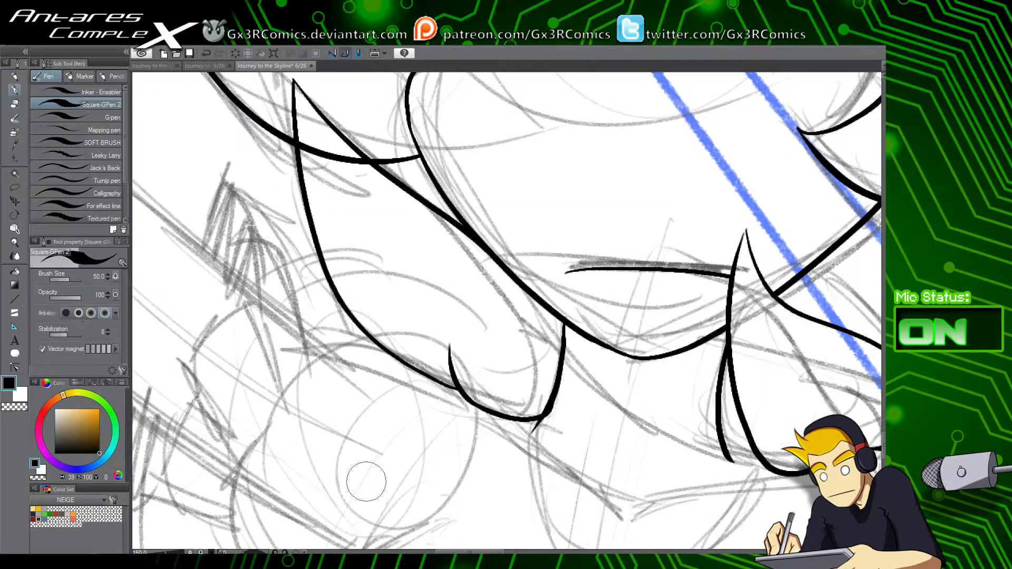
{"action": "key", "text": "p"}
{"action": "scroll", "coordinate": [371, 416], "scroll_direction": "down", "scroll_amount": 2}
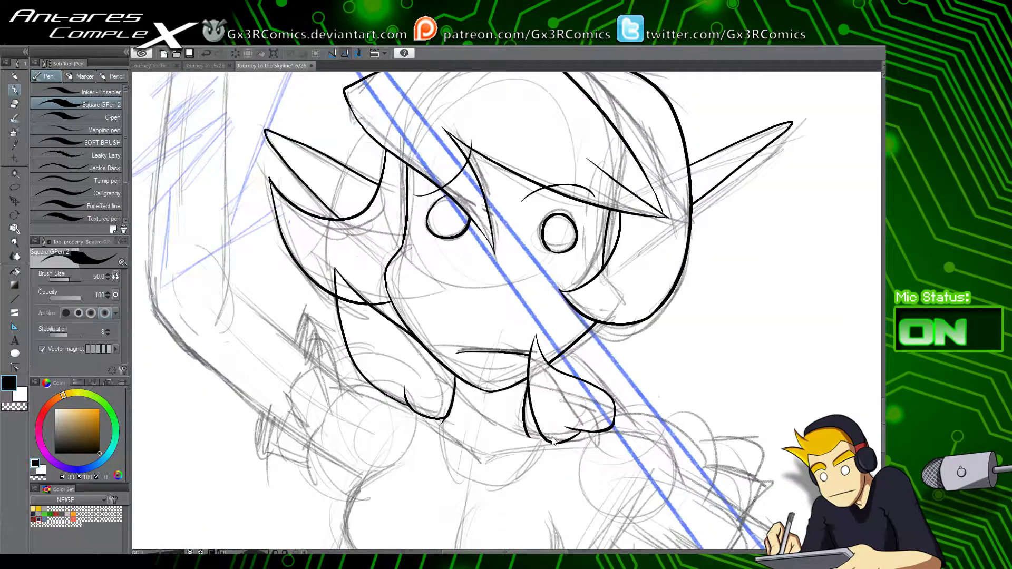
{"action": "left_click_drag", "start_coordinate": [568, 460], "coordinate": [489, 527]}
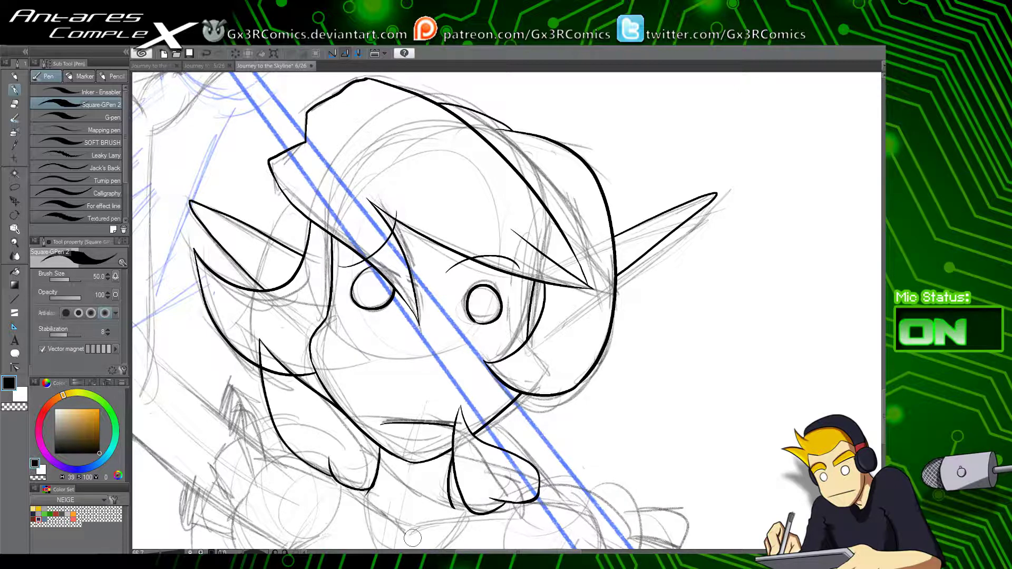
{"action": "left_click", "coordinate": [188, 53]}
{"action": "mouse_move", "coordinate": [527, 436]}
{"action": "left_mouse_down"}
{"action": "mouse_move", "coordinate": [524, 381]}
{"action": "mouse_move", "coordinate": [555, 283]}
{"action": "left_mouse_up"}
{"action": "left_click_drag", "start_coordinate": [518, 382], "coordinate": [478, 401]}
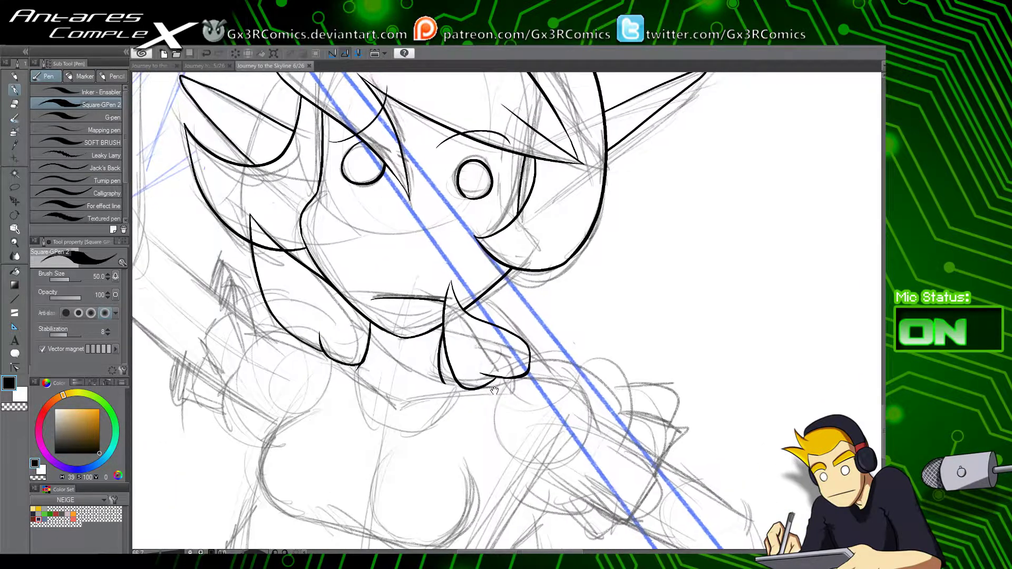
Step: Erase and re-ink the neck-side edge of the left hair lock up to the jaw, trimming the overshoot past the jawline
{"action": "scroll", "coordinate": [487, 395], "scroll_direction": "up", "scroll_amount": 4}
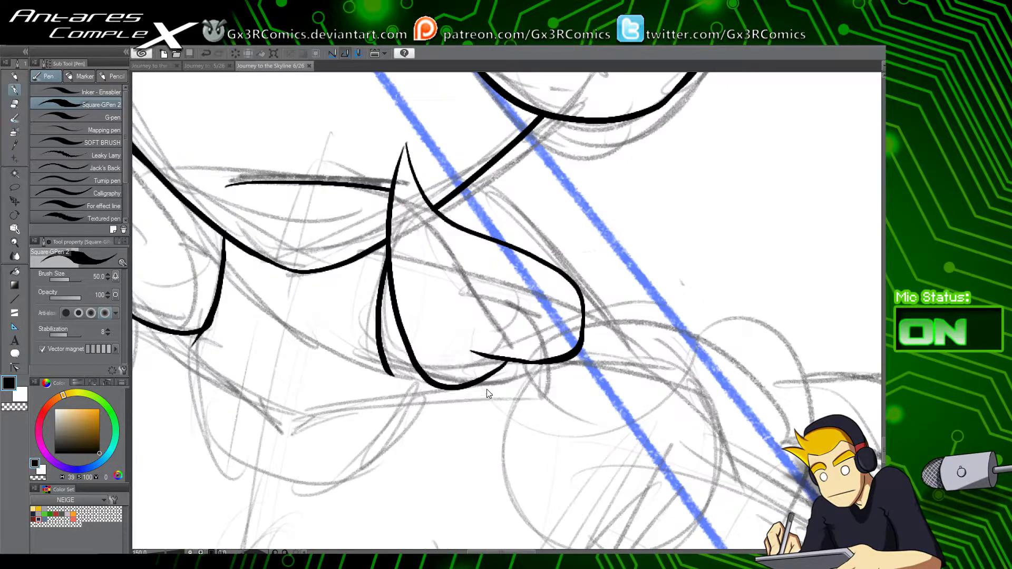
{"action": "left_click_drag", "start_coordinate": [392, 390], "coordinate": [505, 400]}
{"action": "key", "text": "e"}
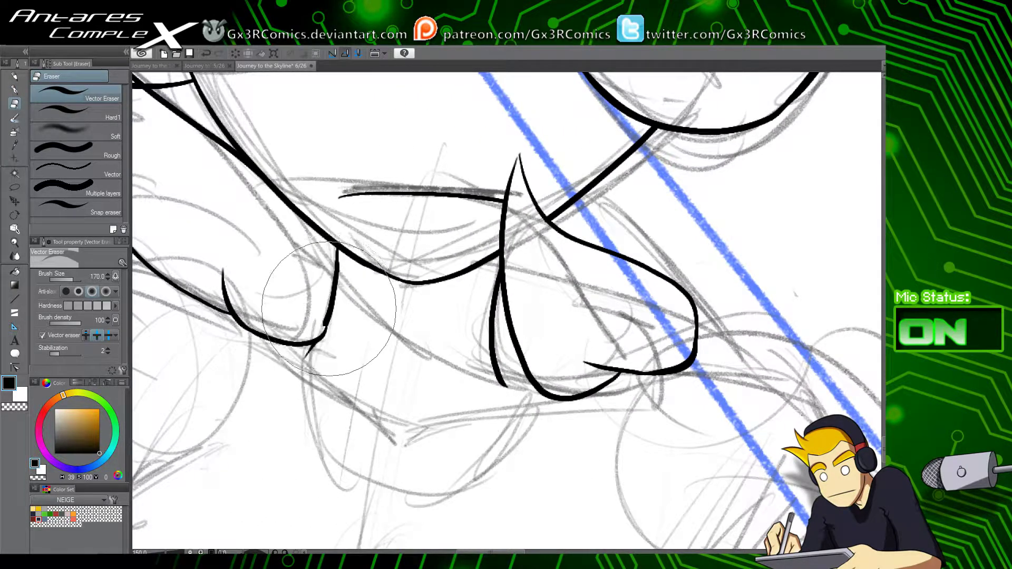
{"action": "left_click_drag", "start_coordinate": [323, 322], "coordinate": [333, 299]}
{"action": "key", "text": "p"}
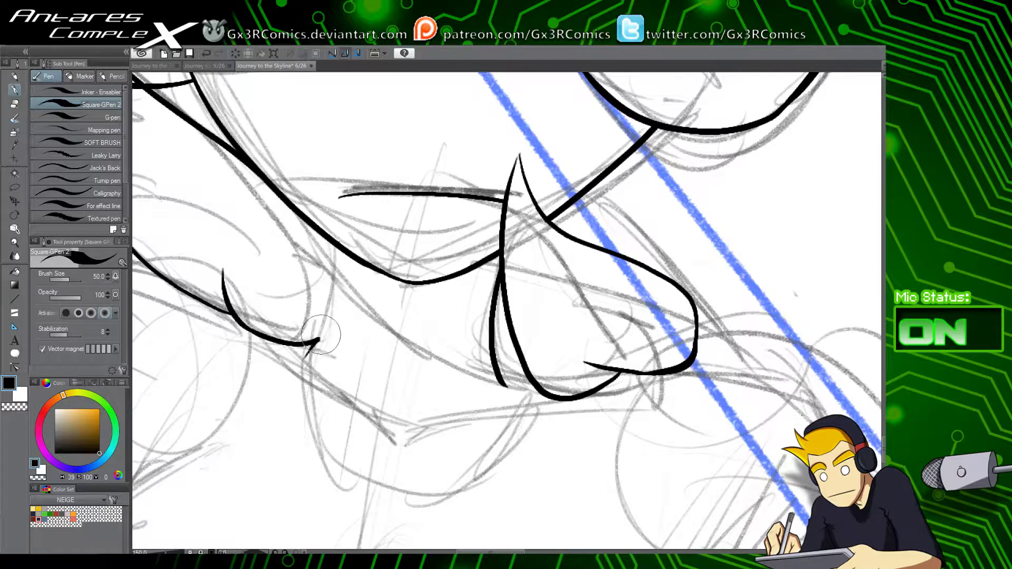
{"action": "left_click_drag", "start_coordinate": [306, 357], "coordinate": [338, 216]}
{"action": "key", "text": "e"}
{"action": "left_click", "coordinate": [342, 232]}
Step: Ink the upper arm's top edge and the first rounded bumps of the sleeve ruffle beside the left hair lock
{"action": "left_click_drag", "start_coordinate": [342, 328], "coordinate": [567, 282]}
{"action": "left_click_drag", "start_coordinate": [470, 347], "coordinate": [577, 343]}
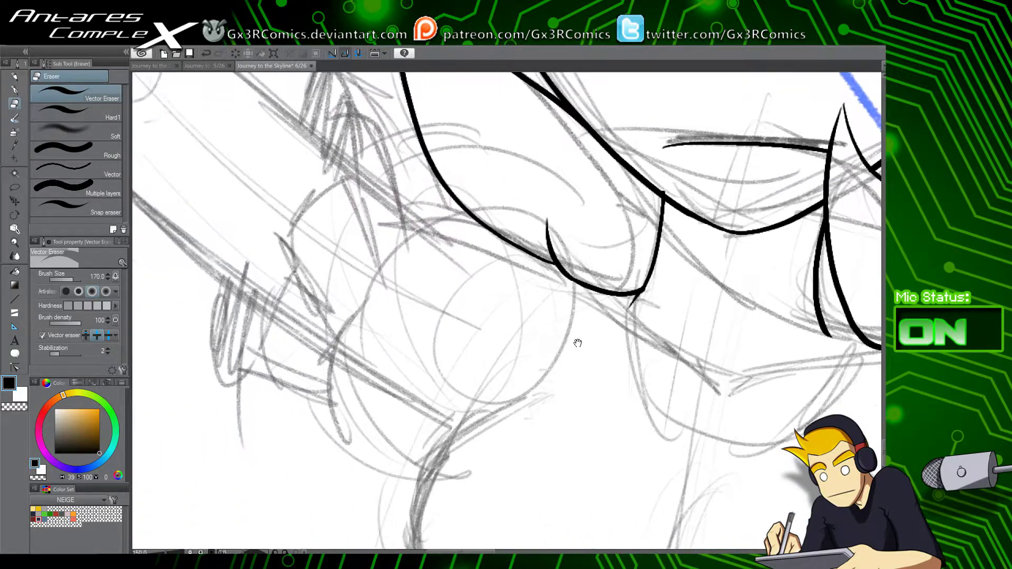
{"action": "key", "text": "p"}
{"action": "mouse_move", "coordinate": [440, 153]}
{"action": "left_mouse_down"}
{"action": "mouse_move", "coordinate": [464, 265]}
{"action": "mouse_move", "coordinate": [423, 222]}
{"action": "mouse_move", "coordinate": [414, 247]}
{"action": "mouse_move", "coordinate": [400, 228]}
{"action": "mouse_move", "coordinate": [342, 202]}
{"action": "mouse_move", "coordinate": [333, 266]}
{"action": "left_mouse_up"}
{"action": "mouse_move", "coordinate": [432, 356]}
{"action": "left_mouse_down"}
{"action": "mouse_move", "coordinate": [541, 445]}
{"action": "mouse_move", "coordinate": [423, 318]}
{"action": "mouse_move", "coordinate": [245, 194]}
{"action": "left_mouse_up"}
{"action": "mouse_move", "coordinate": [394, 309]}
{"action": "left_mouse_down"}
{"action": "mouse_move", "coordinate": [385, 193]}
{"action": "mouse_move", "coordinate": [485, 256]}
{"action": "left_mouse_up"}
Step: Try to ink the underside of the upper arm as separate strokes from the elbow down to the sleeve ruffle
{"action": "mouse_move", "coordinate": [205, 219]}
{"action": "left_mouse_down"}
{"action": "mouse_move", "coordinate": [384, 401]}
{"action": "mouse_move", "coordinate": [620, 533]}
{"action": "left_mouse_up"}
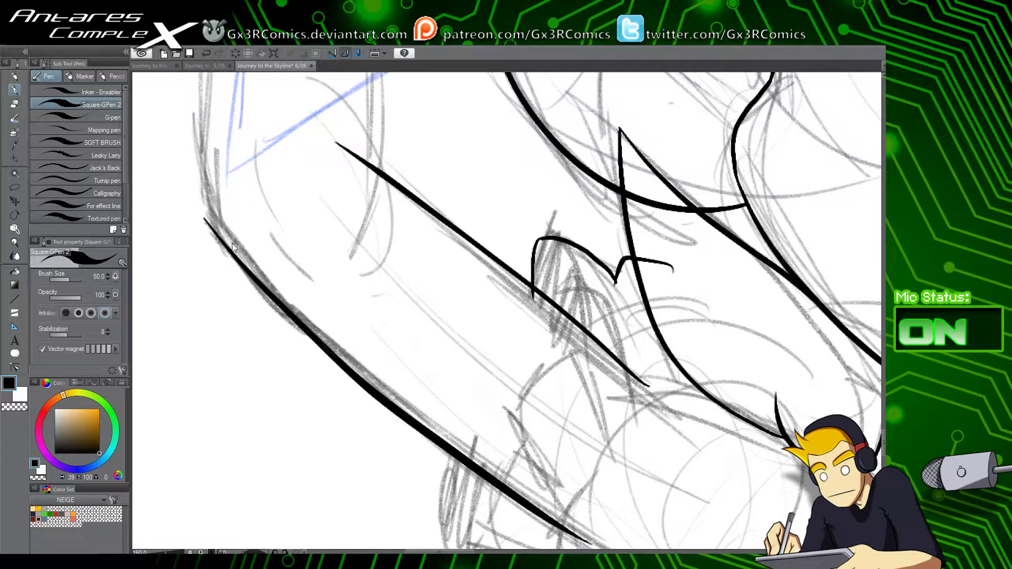
{"action": "key", "text": "ctrl+z"}
{"action": "mouse_move", "coordinate": [207, 177]}
{"action": "left_mouse_down"}
{"action": "mouse_move", "coordinate": [213, 227]}
{"action": "mouse_move", "coordinate": [350, 370]}
{"action": "left_mouse_up"}
{"action": "left_click_drag", "start_coordinate": [260, 279], "coordinate": [211, 215]}
{"action": "key", "text": "ctrl+z"}
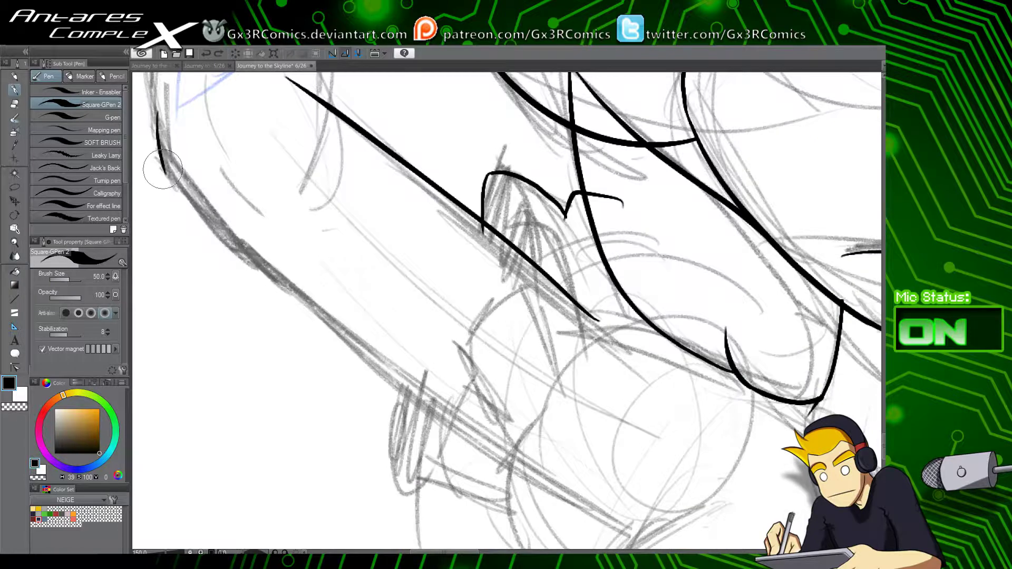
{"action": "mouse_move", "coordinate": [165, 171]}
{"action": "left_mouse_down"}
{"action": "mouse_move", "coordinate": [207, 227]}
{"action": "mouse_move", "coordinate": [415, 415]}
{"action": "mouse_move", "coordinate": [192, 205]}
{"action": "mouse_move", "coordinate": [505, 493]}
{"action": "left_mouse_up"}
{"action": "key", "text": "ctrl+z"}
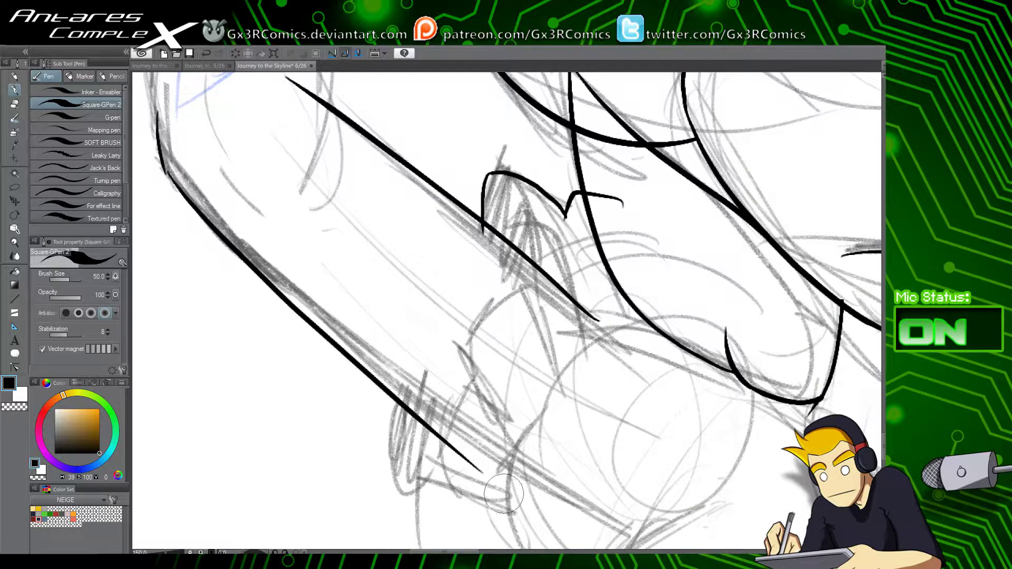
{"action": "key", "text": "ctrl+z"}
{"action": "left_click_drag", "start_coordinate": [165, 168], "coordinate": [498, 477]}
{"action": "key", "text": "ctrl+z"}
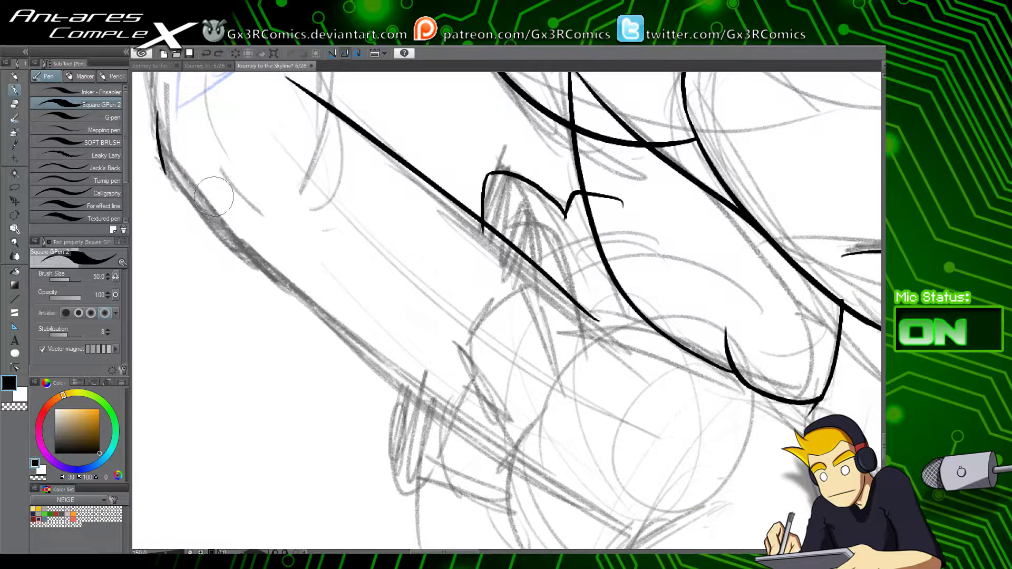
{"action": "mouse_move", "coordinate": [160, 153]}
{"action": "left_mouse_down"}
{"action": "mouse_move", "coordinate": [445, 416]}
{"action": "mouse_move", "coordinate": [509, 463]}
{"action": "left_mouse_up"}
{"action": "key", "text": "ctrl+z"}
{"action": "key", "text": "e"}
{"action": "left_click_drag", "start_coordinate": [158, 121], "coordinate": [191, 214]}
{"action": "key", "text": "p"}
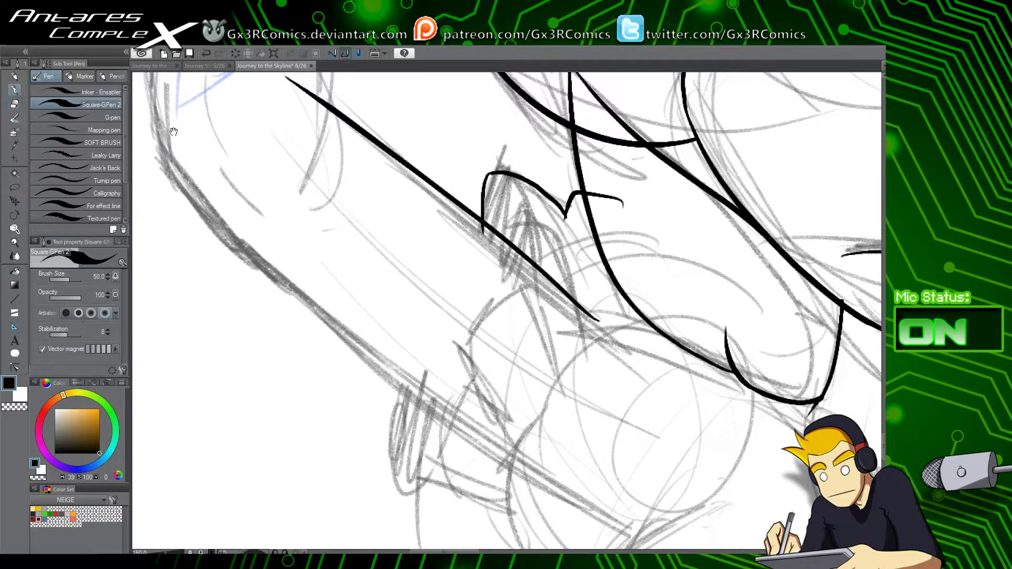
Step: Ink the arm's outer edge as one continuous line bending around the elbow and running down to the sleeve ruffle
{"action": "left_click_drag", "start_coordinate": [167, 115], "coordinate": [171, 141]}
{"action": "mouse_move", "coordinate": [159, 88]}
{"action": "left_mouse_down"}
{"action": "mouse_move", "coordinate": [170, 201]}
{"action": "mouse_move", "coordinate": [516, 495]}
{"action": "left_mouse_up"}
{"action": "key", "text": "ctrl+z"}
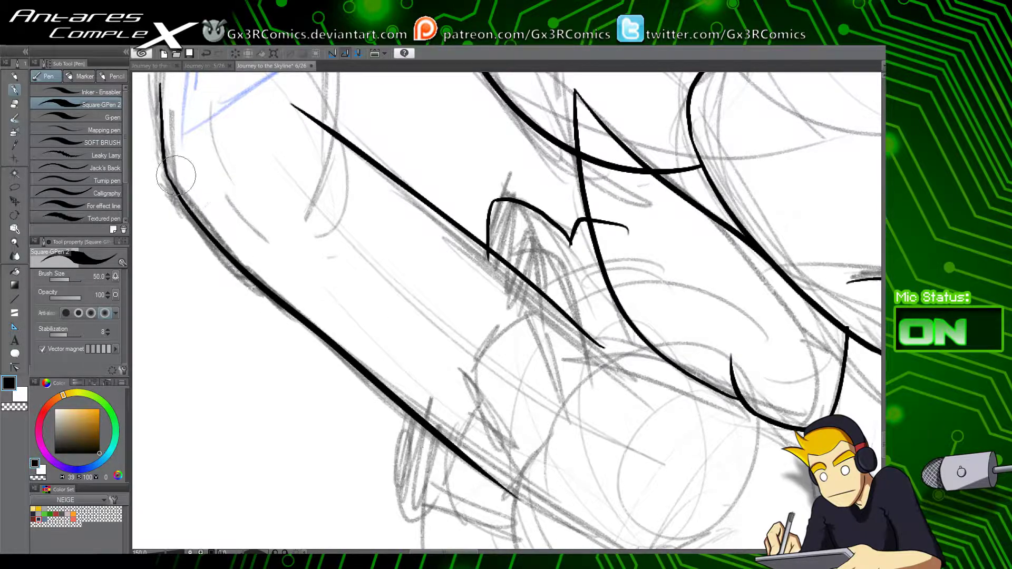
Step: Ink the inner edge of the raised forearm from the elbow crease up to the wrist
{"action": "left_click_drag", "start_coordinate": [323, 159], "coordinate": [340, 318]}
{"action": "mouse_move", "coordinate": [256, 244]}
{"action": "left_mouse_down"}
{"action": "mouse_move", "coordinate": [343, 463]}
{"action": "mouse_move", "coordinate": [351, 277]}
{"action": "left_mouse_up"}
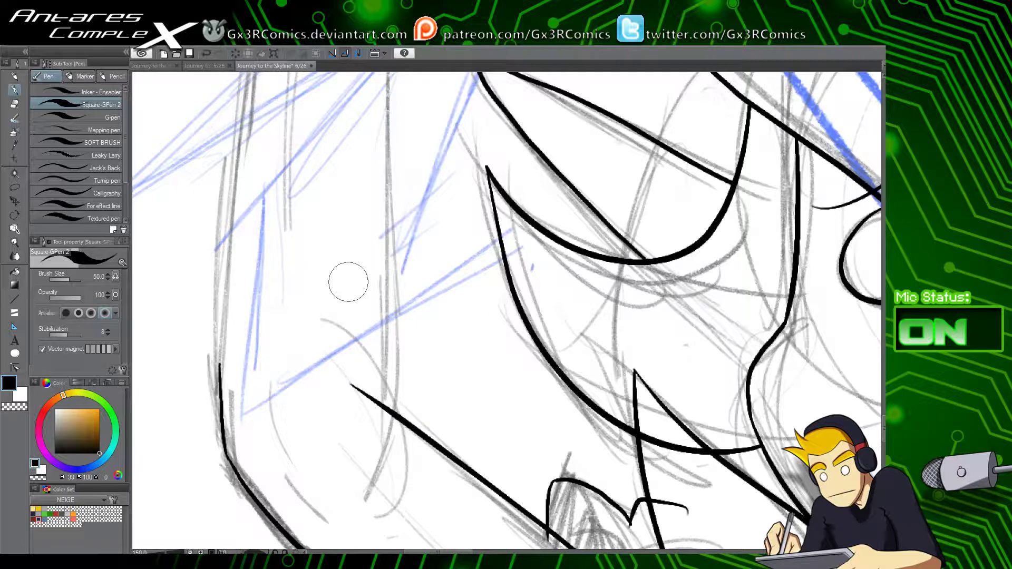
{"action": "scroll", "coordinate": [343, 249], "scroll_direction": "down", "scroll_amount": 1}
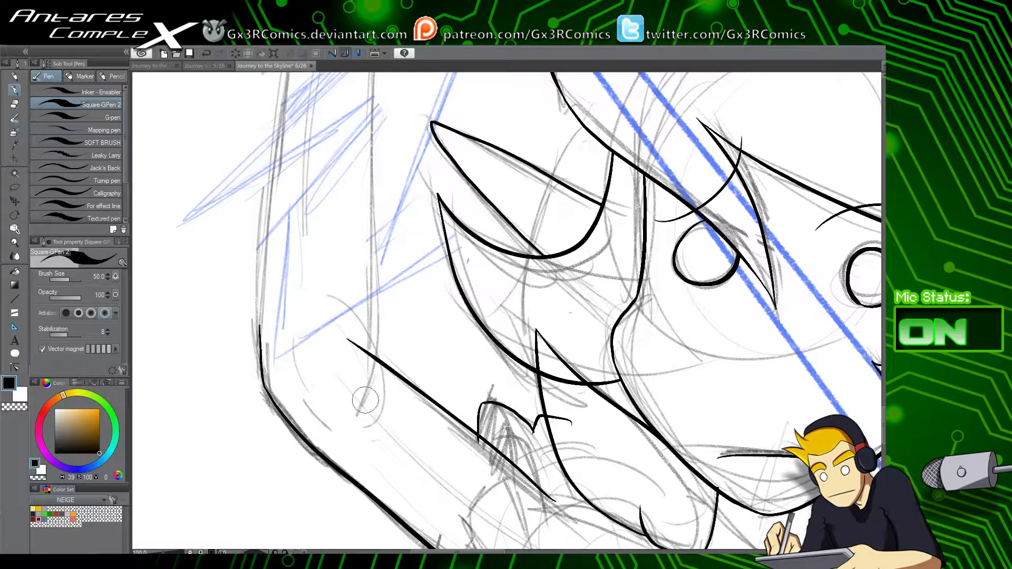
{"action": "mouse_move", "coordinate": [353, 417]}
{"action": "left_mouse_down"}
{"action": "mouse_move", "coordinate": [377, 299]}
{"action": "mouse_move", "coordinate": [363, 143]}
{"action": "left_mouse_up"}
{"action": "left_click_drag", "start_coordinate": [358, 128], "coordinate": [359, 241]}
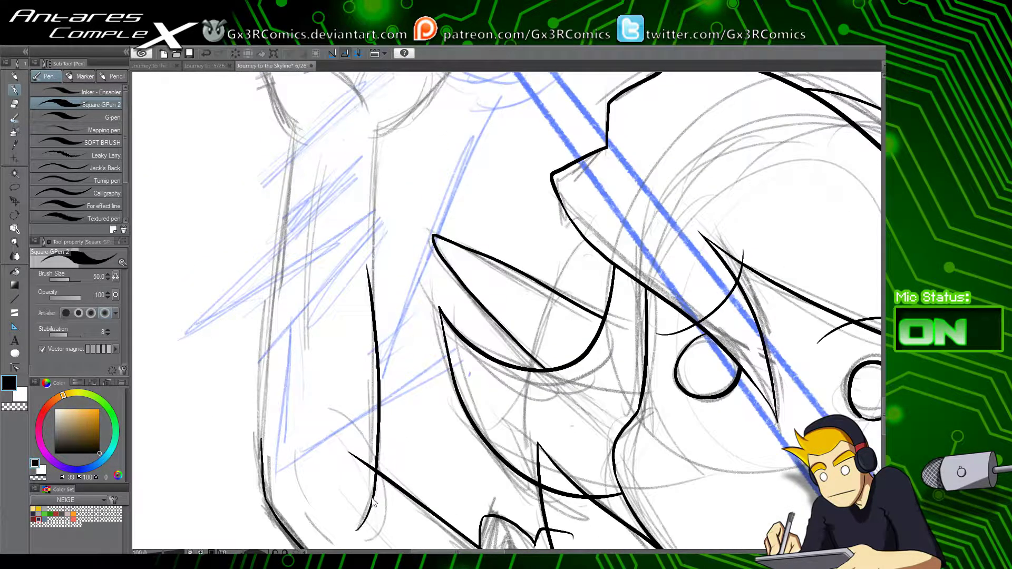
{"action": "key", "text": "ctrl+z"}
{"action": "mouse_move", "coordinate": [360, 526]}
{"action": "left_mouse_down"}
{"action": "mouse_move", "coordinate": [380, 445]}
{"action": "mouse_move", "coordinate": [364, 224]}
{"action": "mouse_move", "coordinate": [368, 119]}
{"action": "left_mouse_up"}
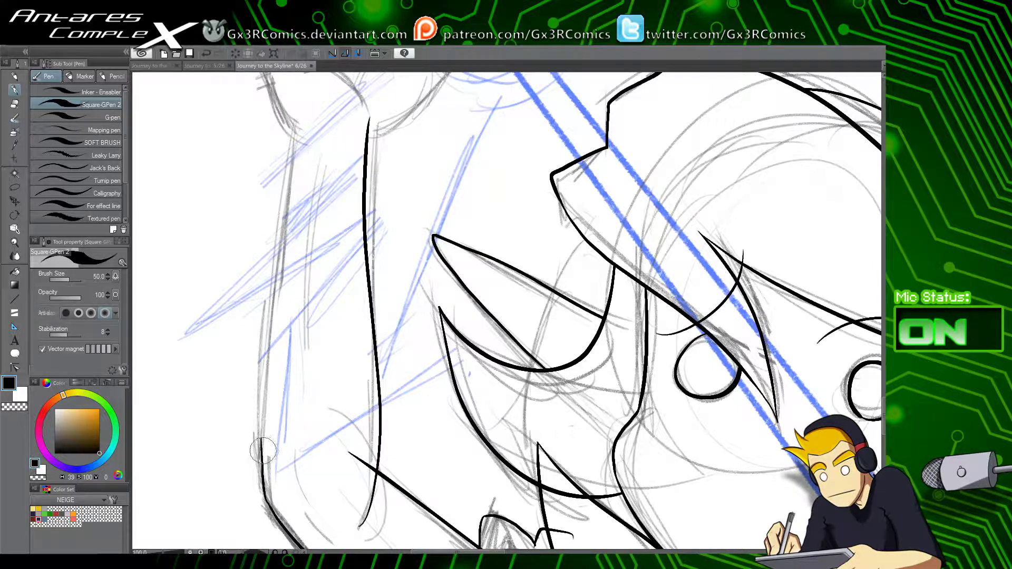
Step: Ink the outer edge of the raised forearm from the elbow up to the wrist
{"action": "left_click_drag", "start_coordinate": [264, 458], "coordinate": [288, 148]}
{"action": "key", "text": "ctrl+z"}
{"action": "left_click_drag", "start_coordinate": [263, 466], "coordinate": [288, 119]}
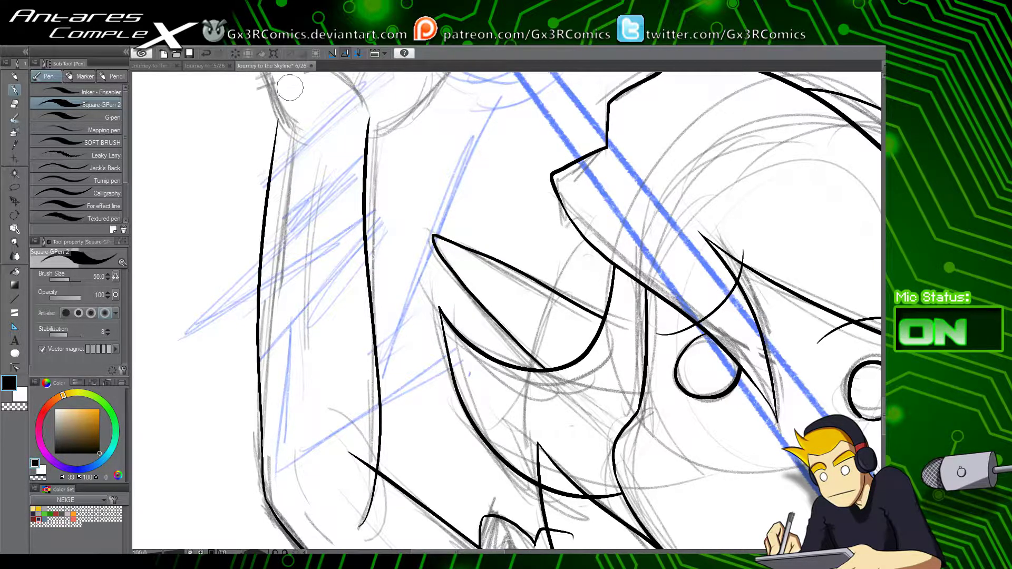
{"action": "key", "text": "ctrl+z"}
{"action": "left_click_drag", "start_coordinate": [263, 469], "coordinate": [292, 105]}
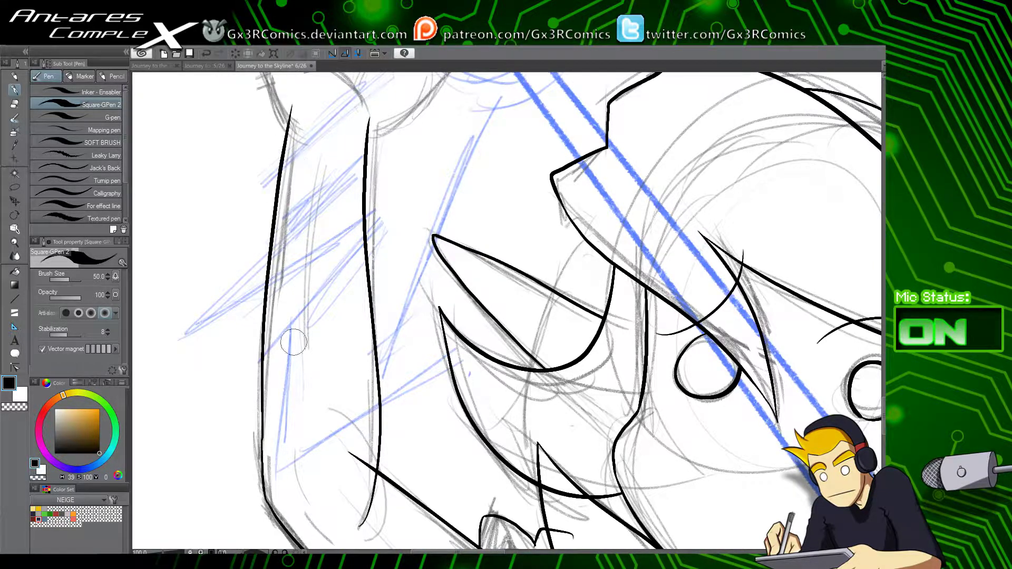
Step: Erase the crossing line ends at the inside of the elbow so forearm and upper arm meet in a clean corner
{"action": "key", "text": "e"}
{"action": "left_click", "coordinate": [364, 461]}
{"action": "left_click_drag", "start_coordinate": [404, 505], "coordinate": [404, 342]}
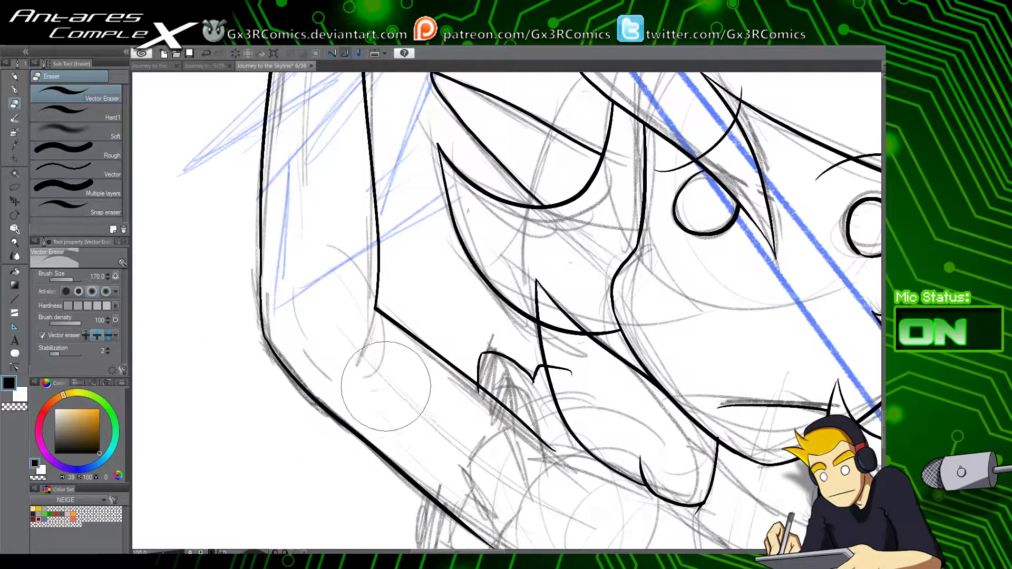
Step: Try to erase the end of the ruffle line that runs into the left hair lock
{"action": "key", "text": "p"}
{"action": "left_click_drag", "start_coordinate": [649, 423], "coordinate": [564, 409]}
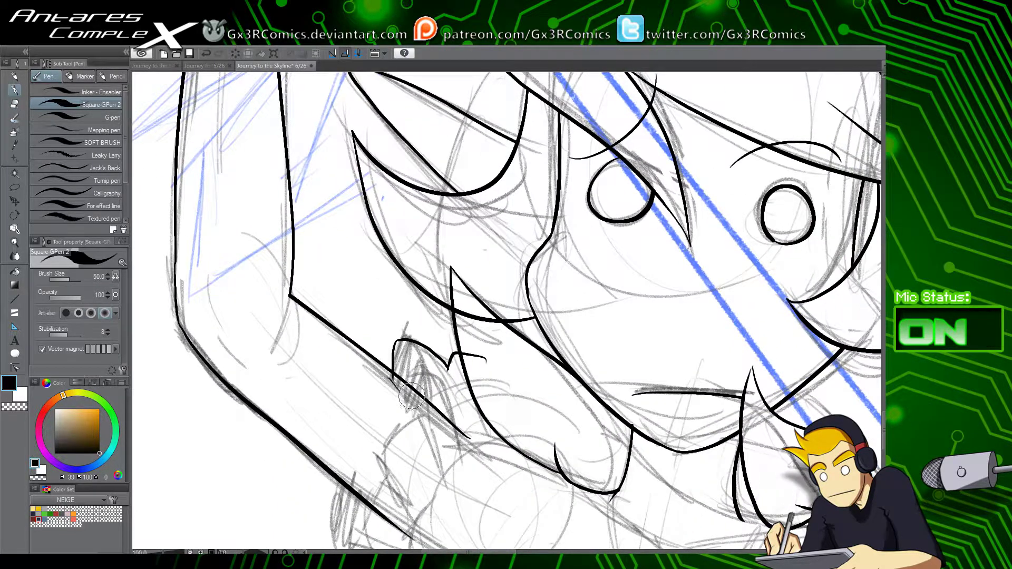
{"action": "key", "text": "e"}
{"action": "left_click", "coordinate": [474, 364]}
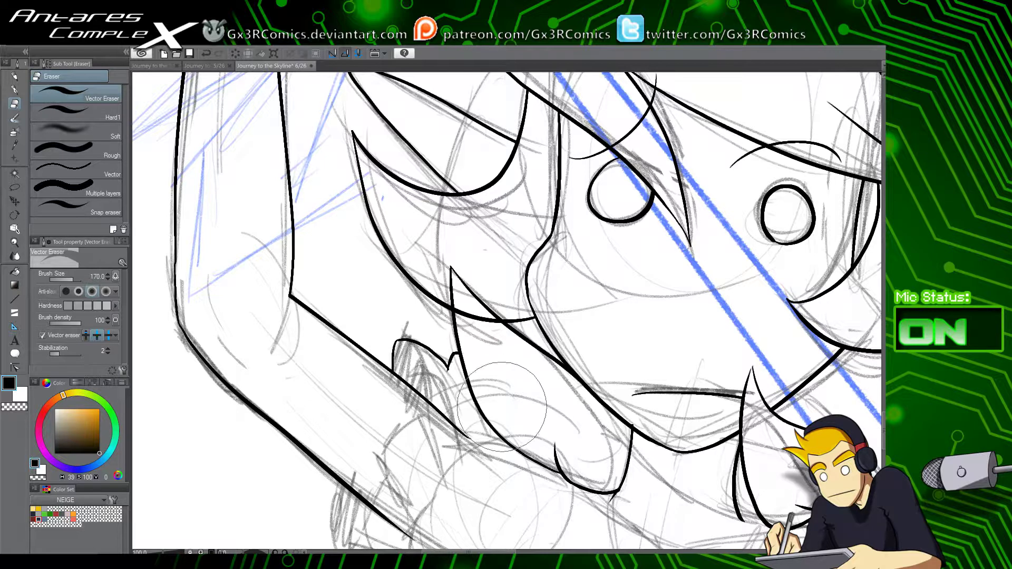
{"action": "key", "text": "ctrl+z"}
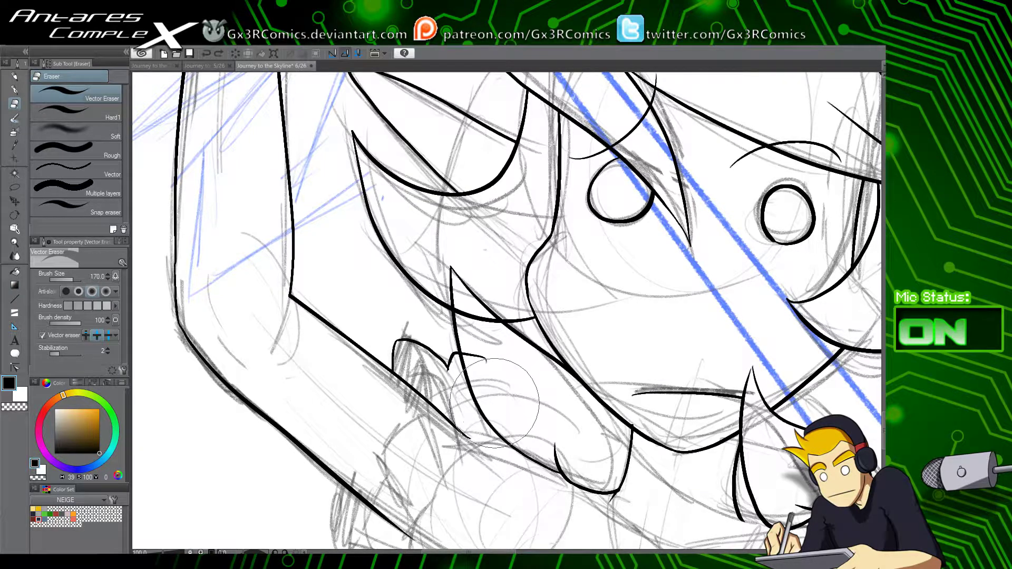
Step: Ink the rest of the wavy sleeve ruffle around the upper arm down to its underside and trim the overshooting end
{"action": "scroll", "coordinate": [493, 405], "scroll_direction": "up", "scroll_amount": 1}
{"action": "mouse_move", "coordinate": [505, 354]}
{"action": "left_mouse_down"}
{"action": "mouse_move", "coordinate": [463, 274]}
{"action": "mouse_move", "coordinate": [465, 313]}
{"action": "mouse_move", "coordinate": [514, 233]}
{"action": "mouse_move", "coordinate": [498, 369]}
{"action": "mouse_move", "coordinate": [425, 428]}
{"action": "mouse_move", "coordinate": [416, 469]}
{"action": "mouse_move", "coordinate": [360, 470]}
{"action": "mouse_move", "coordinate": [344, 440]}
{"action": "mouse_move", "coordinate": [408, 405]}
{"action": "mouse_move", "coordinate": [358, 380]}
{"action": "mouse_move", "coordinate": [332, 411]}
{"action": "mouse_move", "coordinate": [319, 408]}
{"action": "mouse_move", "coordinate": [305, 387]}
{"action": "mouse_move", "coordinate": [325, 340]}
{"action": "mouse_move", "coordinate": [328, 293]}
{"action": "left_mouse_up"}
{"action": "key", "text": "p"}
{"action": "key", "text": "e"}
{"action": "left_click", "coordinate": [327, 306]}
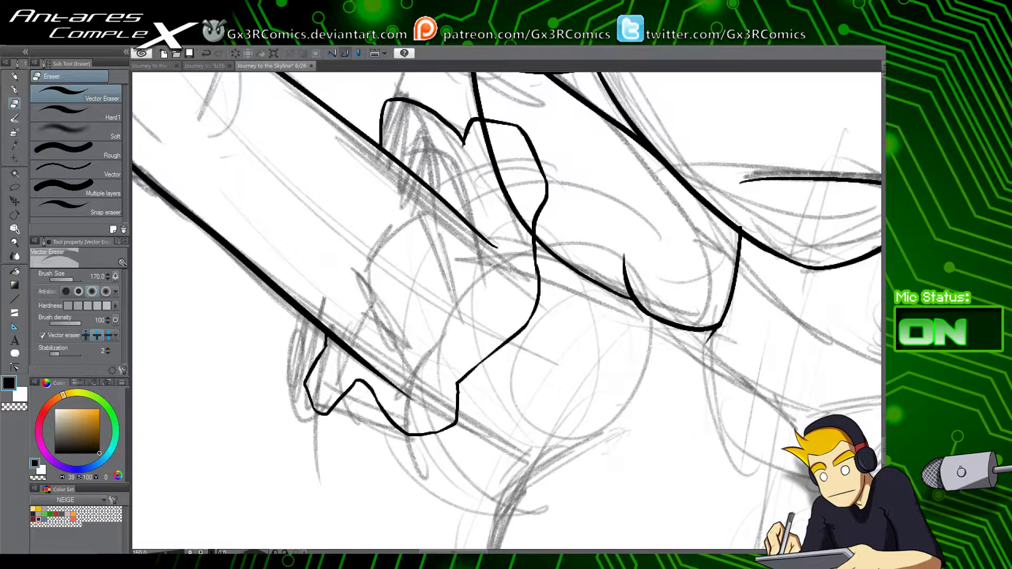
Step: Erase the part of the hair lock's outline that passes through the sleeve ruffle
{"action": "key", "text": "p"}
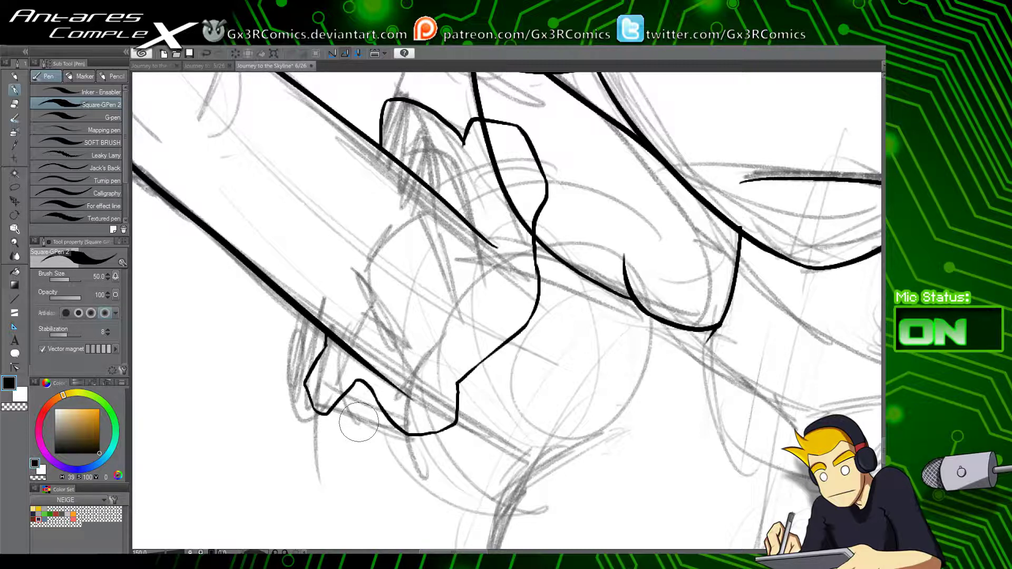
{"action": "key", "text": "e"}
{"action": "left_click_drag", "start_coordinate": [562, 145], "coordinate": [473, 353]}
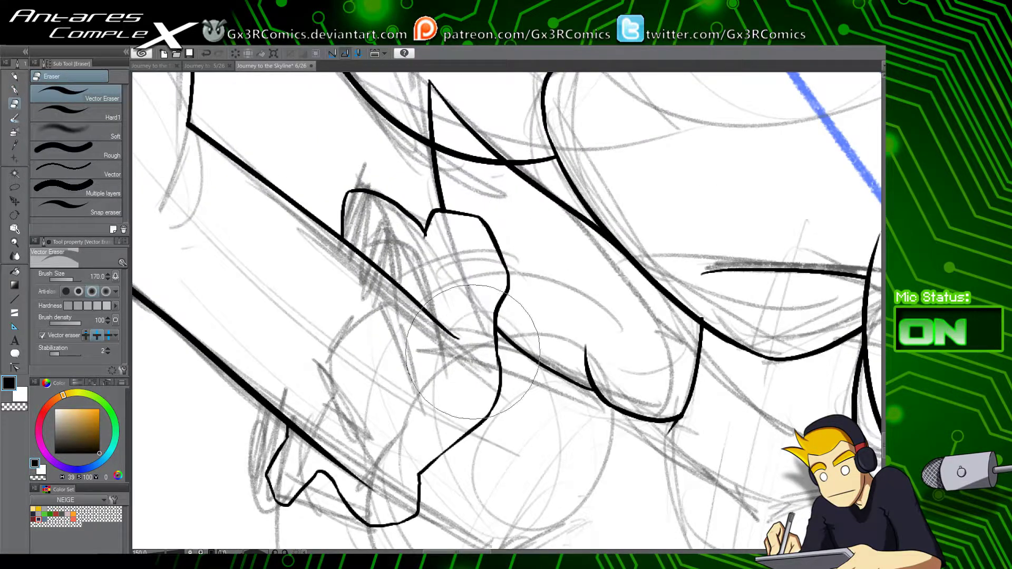
{"action": "left_click_drag", "start_coordinate": [491, 464], "coordinate": [482, 349]}
Step: Ink the curved back edge of the sleeve ruffle beneath its lowest folds on the arm's underside
{"action": "key", "text": "p"}
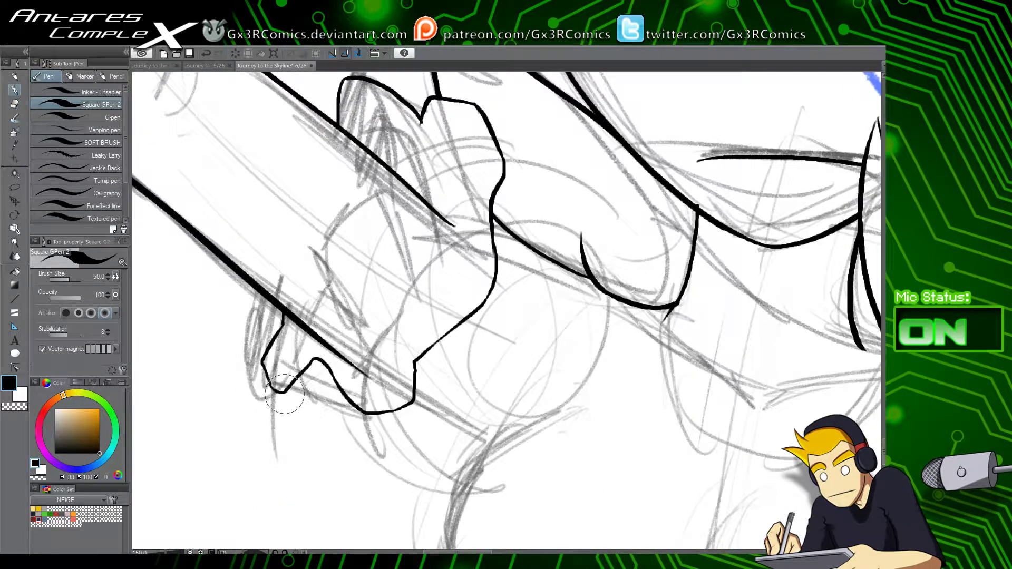
{"action": "left_click_drag", "start_coordinate": [272, 393], "coordinate": [346, 420]}
{"action": "key", "text": "ctrl+z"}
{"action": "left_click_drag", "start_coordinate": [273, 391], "coordinate": [342, 419]}
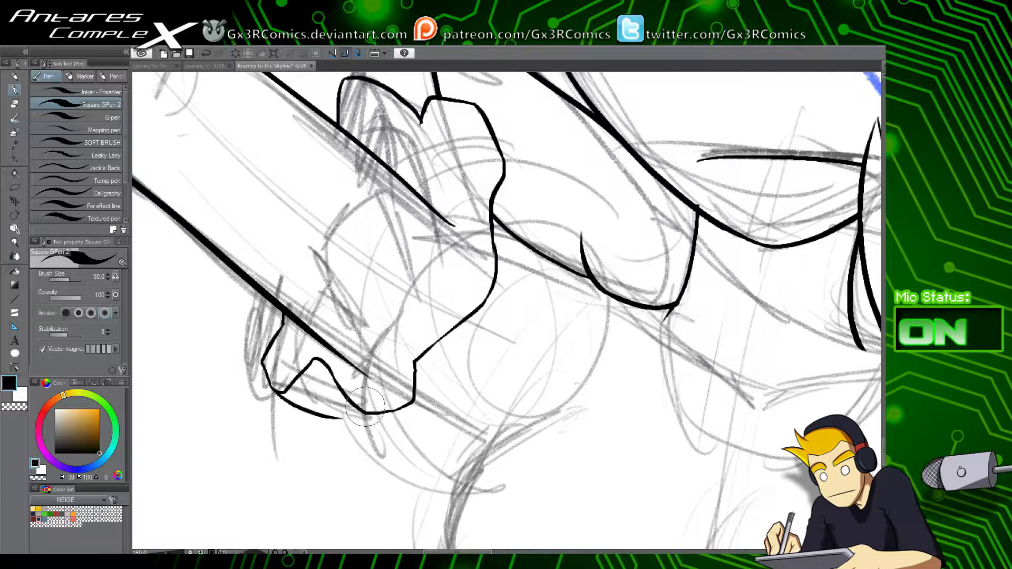
{"action": "key", "text": "ctrl+z"}
{"action": "mouse_move", "coordinate": [277, 392]}
{"action": "left_mouse_down"}
{"action": "mouse_move", "coordinate": [355, 419]}
{"action": "mouse_move", "coordinate": [369, 442]}
{"action": "mouse_move", "coordinate": [406, 457]}
{"action": "left_mouse_up"}
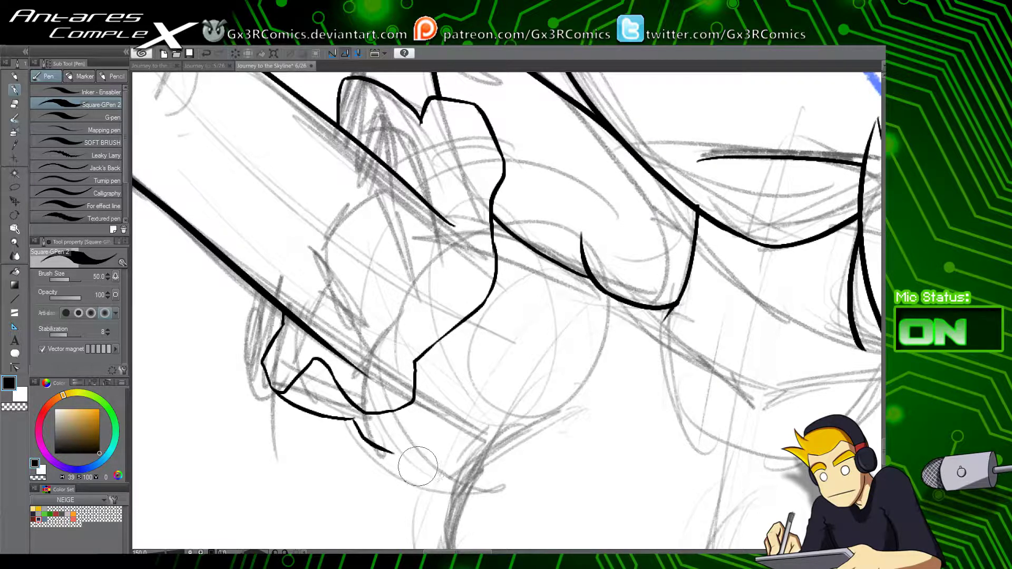
Step: Ink a short crease below the ruffle and the puffed sleeve's rounded underside, running from the ruffle up to the hair lock
{"action": "key", "text": "ctrl+z"}
{"action": "mouse_move", "coordinate": [344, 406]}
{"action": "left_mouse_down"}
{"action": "mouse_move", "coordinate": [382, 446]}
{"action": "mouse_move", "coordinate": [369, 468]}
{"action": "left_mouse_up"}
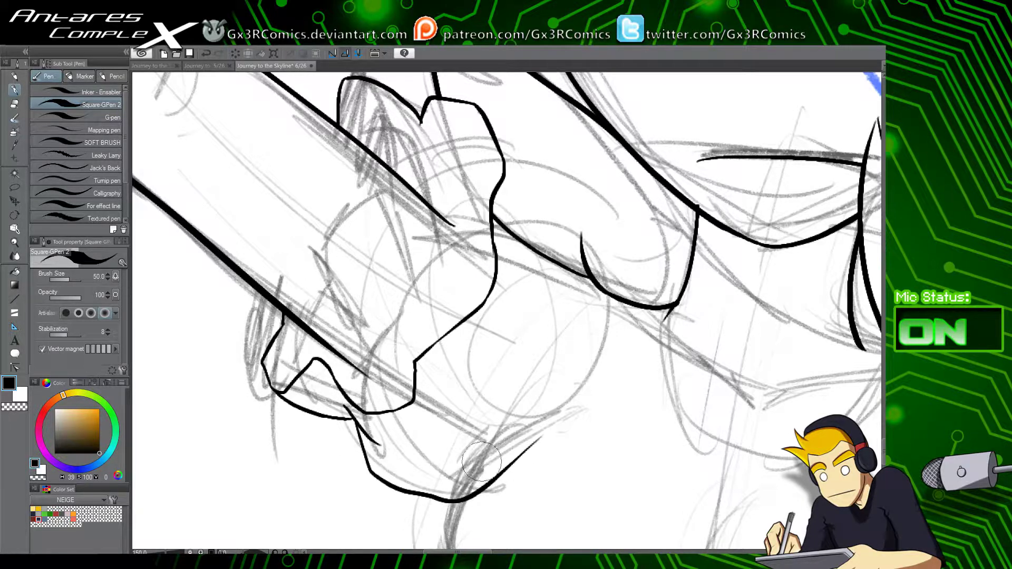
{"action": "key", "text": "ctrl+z"}
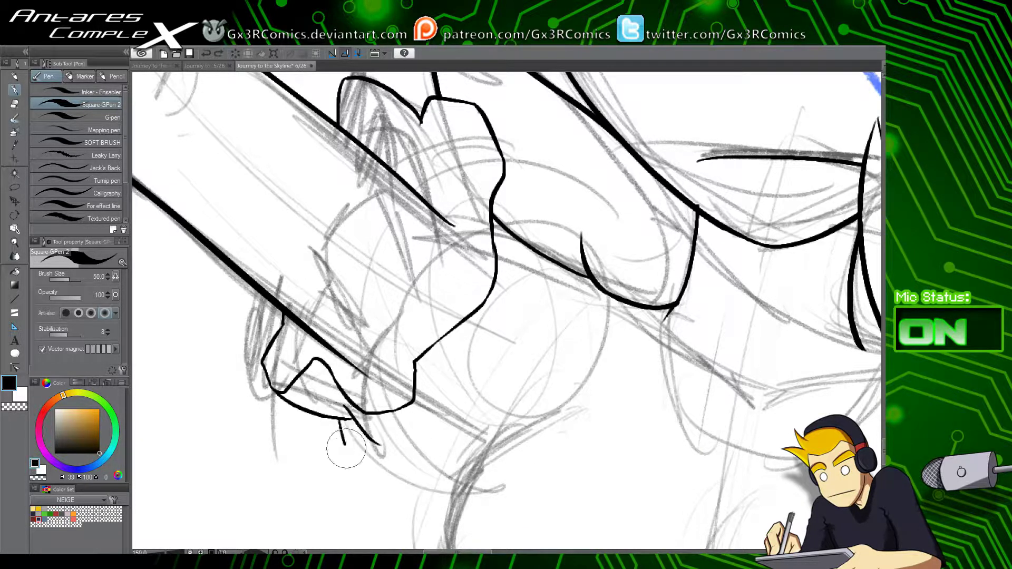
{"action": "left_click_drag", "start_coordinate": [340, 419], "coordinate": [477, 486]}
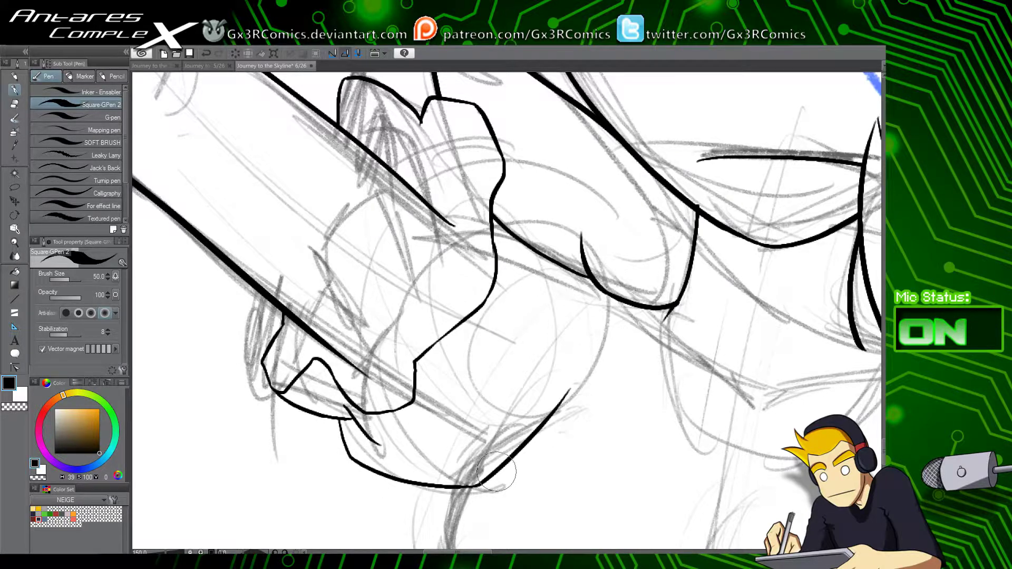
{"action": "mouse_move", "coordinate": [599, 341]}
{"action": "left_mouse_down"}
{"action": "mouse_move", "coordinate": [482, 439]}
{"action": "mouse_move", "coordinate": [475, 260]}
{"action": "left_mouse_up"}
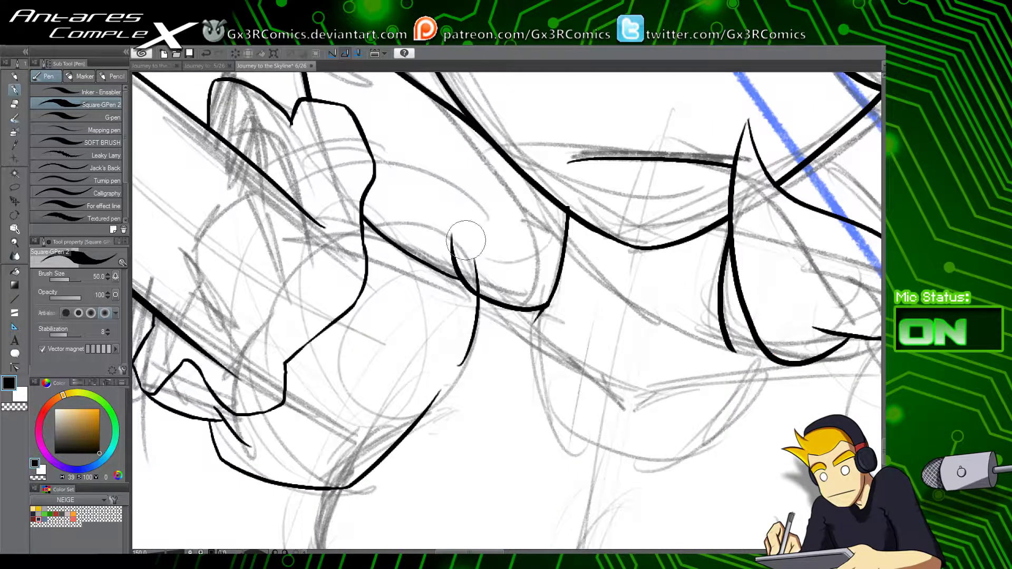
{"action": "left_click_drag", "start_coordinate": [412, 280], "coordinate": [523, 338]}
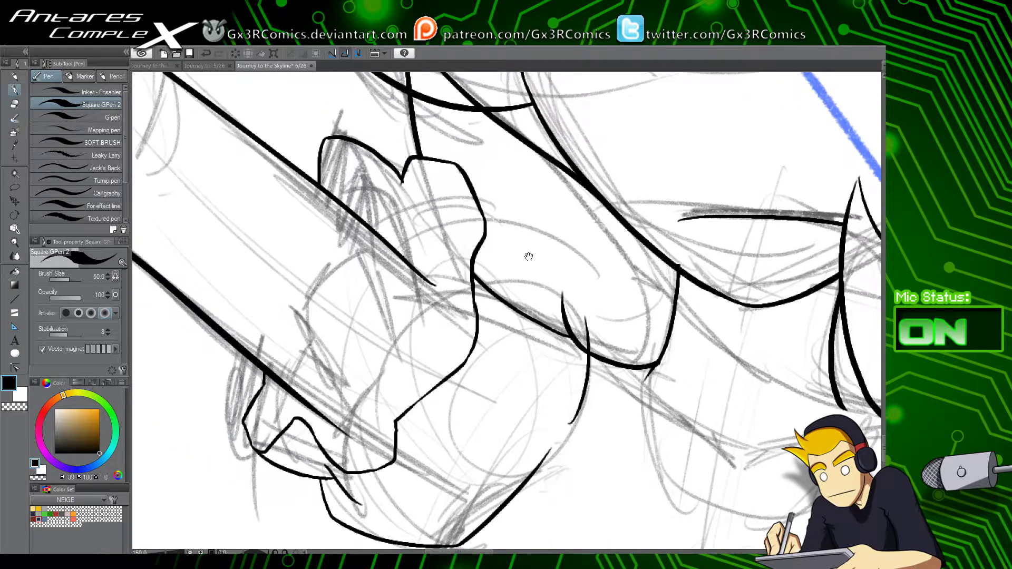
Step: Ink a second ruffle edge from the upper fold down past the hair lock's outline, and erase the lock's line between both edges
{"action": "left_click_drag", "start_coordinate": [456, 163], "coordinate": [497, 250]}
{"action": "key", "text": "ctrl+z"}
{"action": "left_click_drag", "start_coordinate": [458, 167], "coordinate": [493, 237]}
{"action": "key", "text": "ctrl+z"}
{"action": "mouse_move", "coordinate": [460, 169]}
{"action": "left_mouse_down"}
{"action": "mouse_move", "coordinate": [504, 259]}
{"action": "mouse_move", "coordinate": [503, 329]}
{"action": "left_mouse_up"}
{"action": "key", "text": "e"}
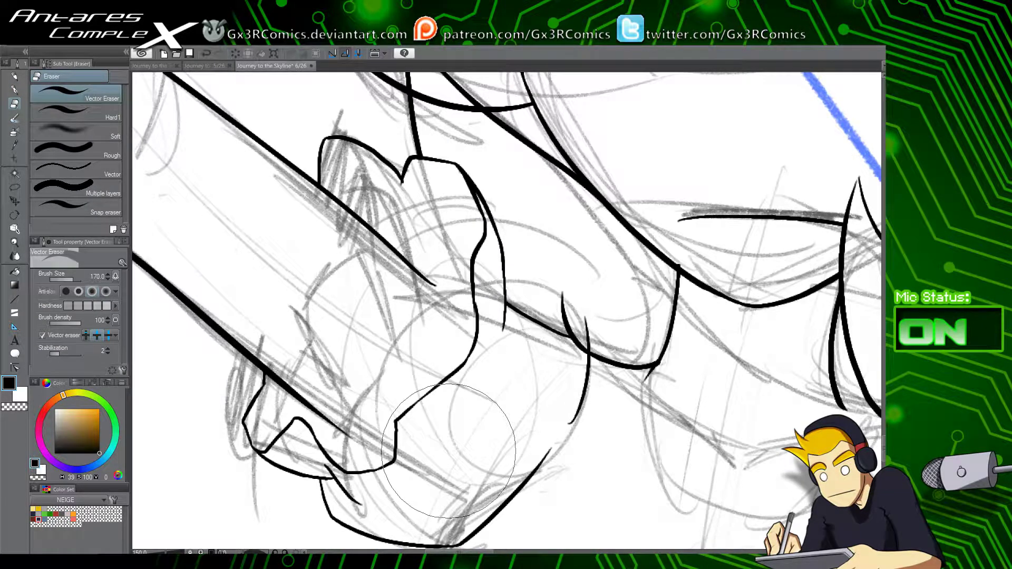
Step: Extend the arm's upper outline inside the sleeve opening until it meets the ruffle's front edge
{"action": "key", "text": "p"}
{"action": "left_click_drag", "start_coordinate": [417, 269], "coordinate": [495, 337]}
{"action": "key", "text": "ctrl+z"}
{"action": "key", "text": "ctrl+z"}
{"action": "mouse_move", "coordinate": [422, 274]}
{"action": "left_mouse_down"}
{"action": "mouse_move", "coordinate": [504, 330]}
{"action": "mouse_move", "coordinate": [498, 356]}
{"action": "left_mouse_up"}
{"action": "key", "text": "e"}
{"action": "key", "text": "ctrl+z"}
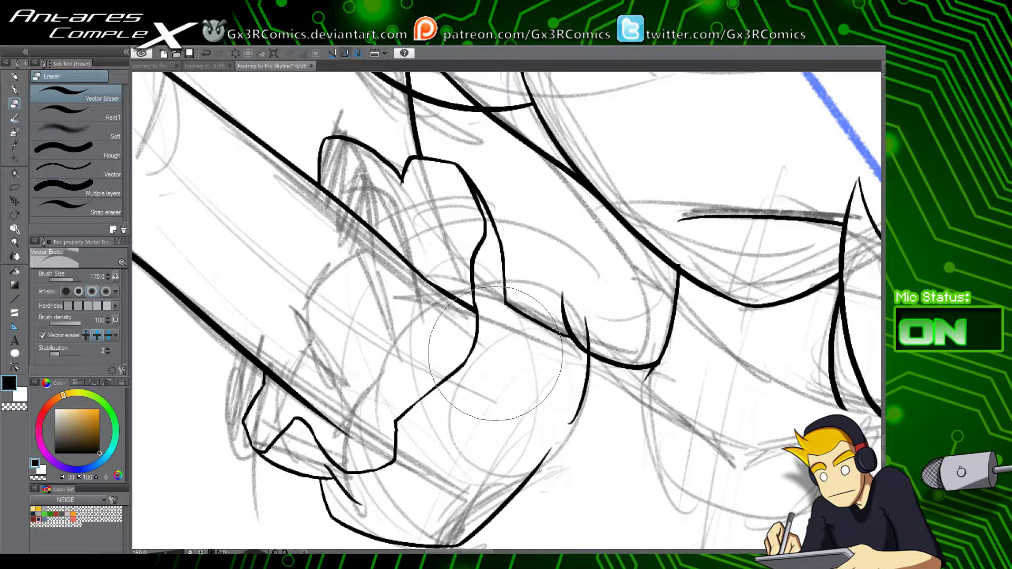
{"action": "key", "text": "p"}
{"action": "key", "text": "ctrl+z"}
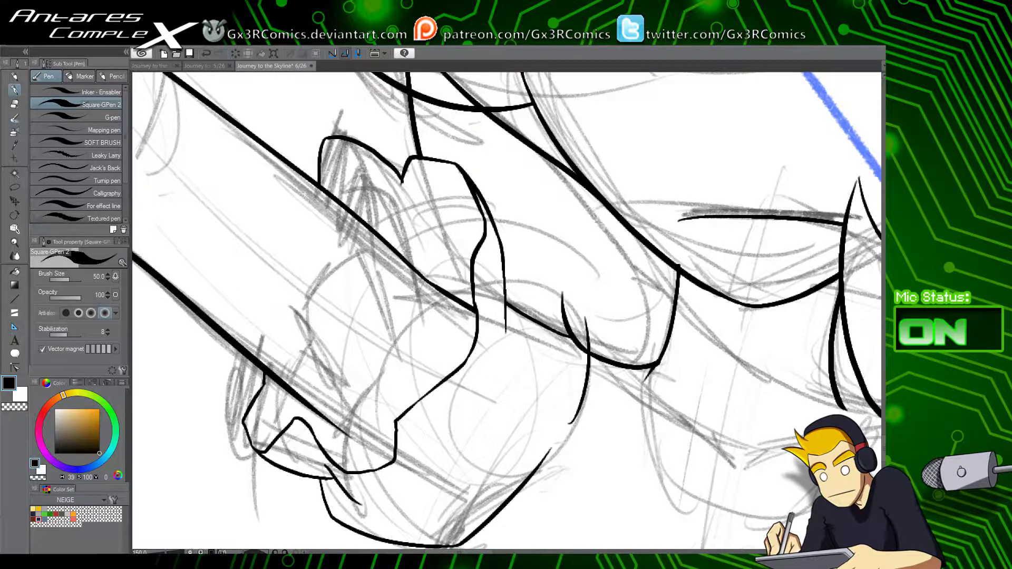
Step: Erase the part of the curved hair outline that passes through the pointed lock beside the jaw
{"action": "mouse_move", "coordinate": [468, 225]}
{"action": "left_mouse_down"}
{"action": "mouse_move", "coordinate": [455, 305]}
{"action": "mouse_move", "coordinate": [460, 372]}
{"action": "left_mouse_up"}
{"action": "key", "text": "e"}
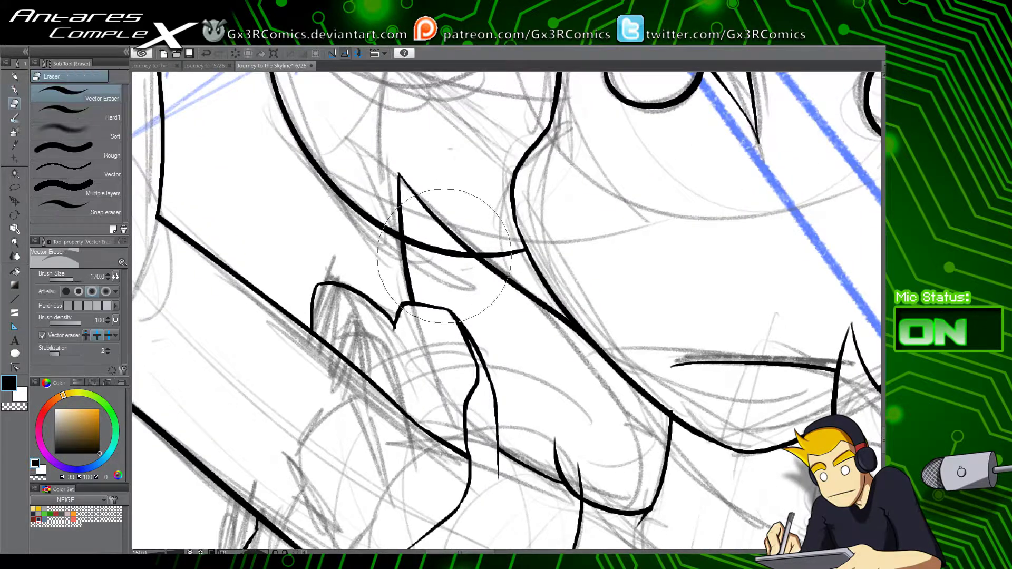
{"action": "left_click", "coordinate": [444, 255]}
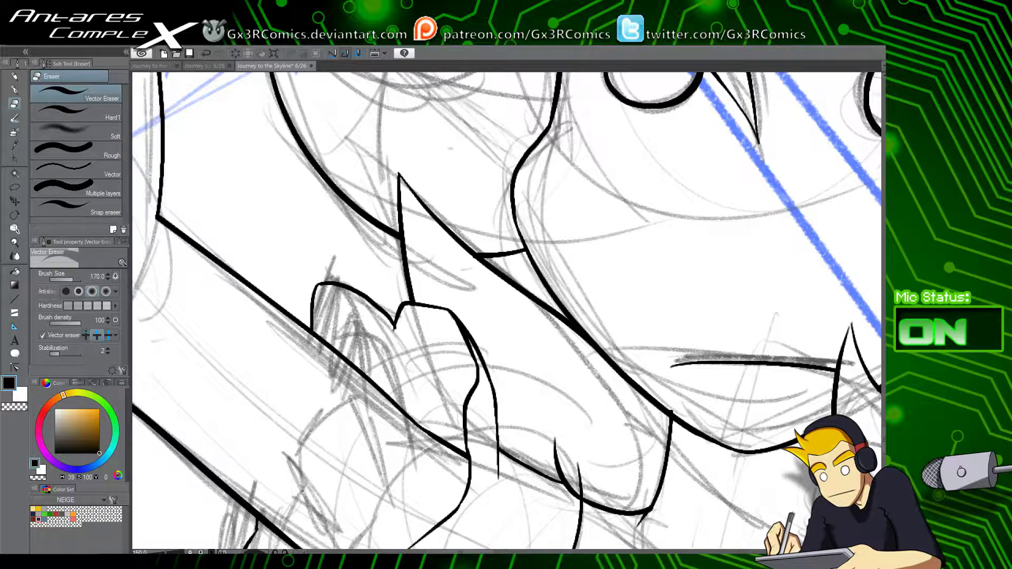
Step: Ink the puffed sleeve's rounded top from its outer side to the ruffle, and erase the hair lock lines inside the sleeve
{"action": "scroll", "coordinate": [515, 333], "scroll_direction": "down", "scroll_amount": 2}
{"action": "scroll", "coordinate": [517, 381], "scroll_direction": "down", "scroll_amount": 1}
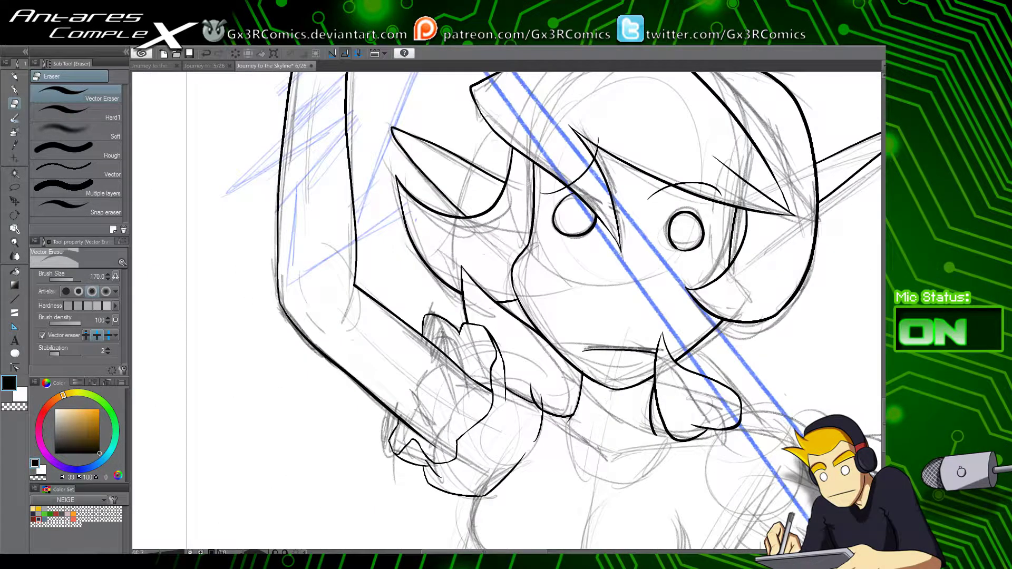
{"action": "mouse_move", "coordinate": [676, 417]}
{"action": "left_mouse_down"}
{"action": "mouse_move", "coordinate": [512, 352]}
{"action": "mouse_move", "coordinate": [492, 291]}
{"action": "left_mouse_up"}
{"action": "scroll", "coordinate": [404, 319], "scroll_direction": "up", "scroll_amount": 1}
{"action": "scroll", "coordinate": [403, 329], "scroll_direction": "up", "scroll_amount": 2}
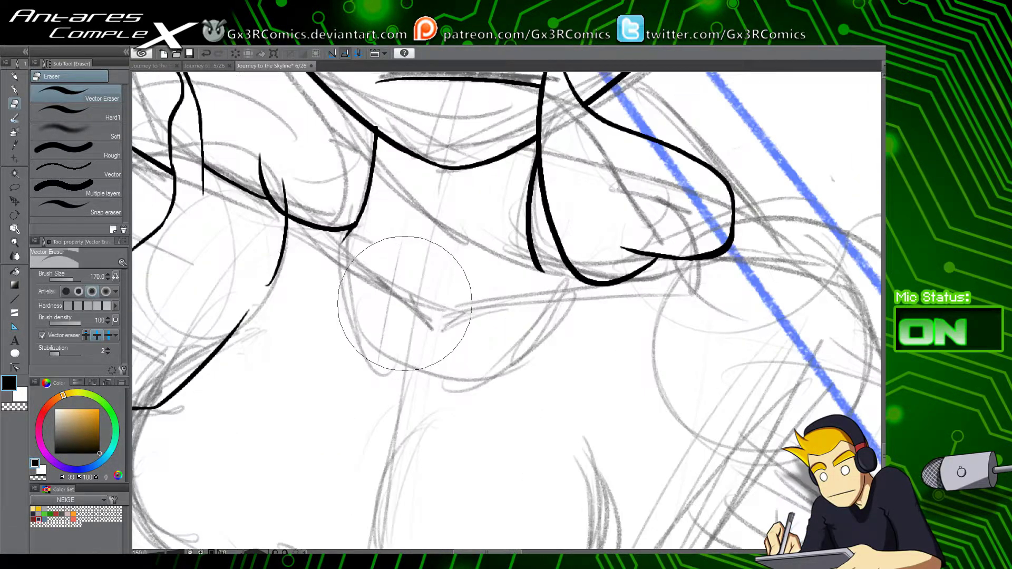
{"action": "left_click_drag", "start_coordinate": [426, 331], "coordinate": [524, 408]}
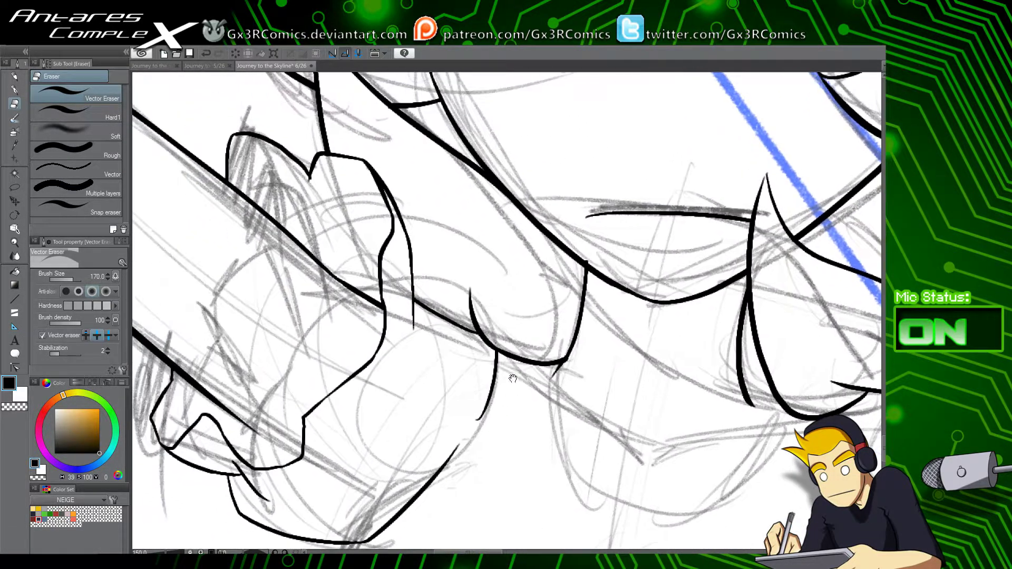
{"action": "key", "text": "p"}
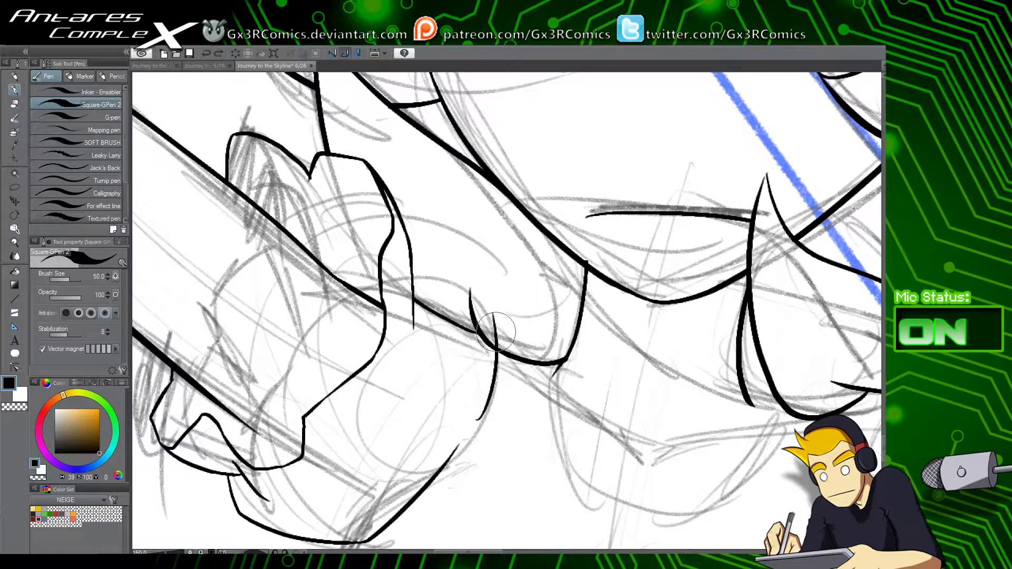
{"action": "mouse_move", "coordinate": [496, 333]}
{"action": "left_mouse_down"}
{"action": "mouse_move", "coordinate": [439, 262]}
{"action": "mouse_move", "coordinate": [464, 268]}
{"action": "mouse_move", "coordinate": [380, 262]}
{"action": "left_mouse_up"}
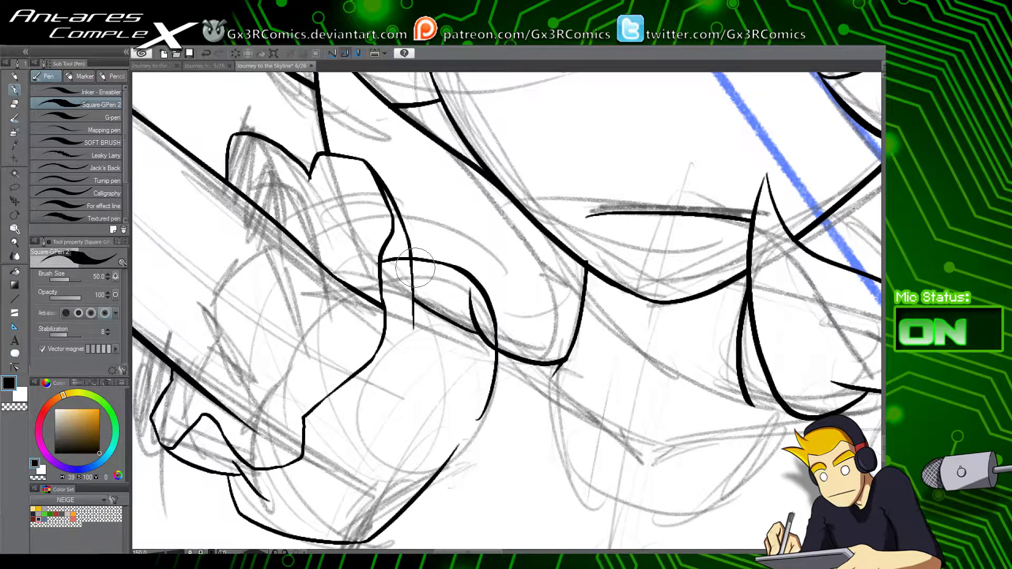
{"action": "key", "text": "ctrl+z"}
{"action": "mouse_move", "coordinate": [462, 271]}
{"action": "left_mouse_down"}
{"action": "mouse_move", "coordinate": [408, 265]}
{"action": "mouse_move", "coordinate": [448, 316]}
{"action": "left_mouse_up"}
{"action": "key", "text": "e"}
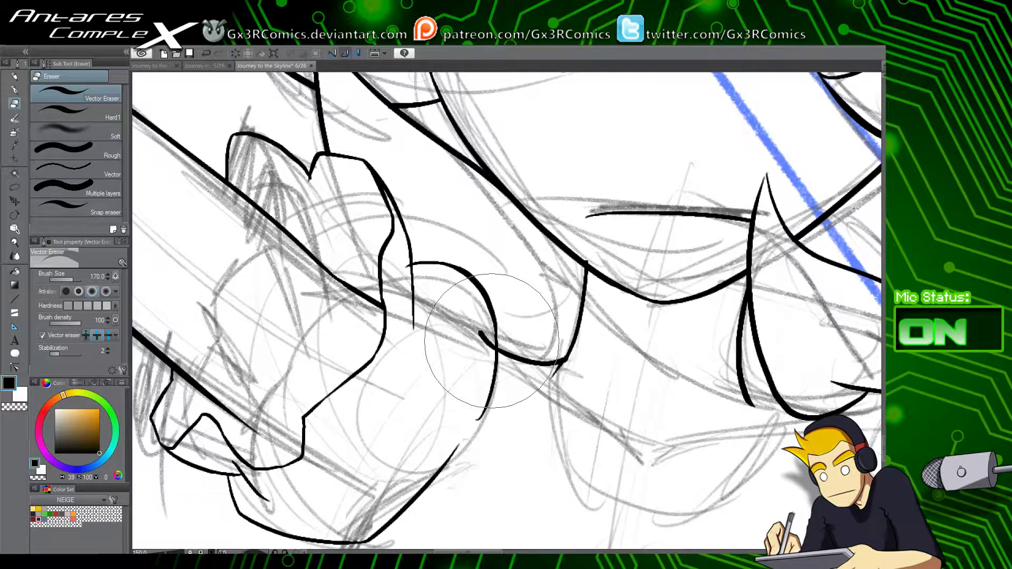
{"action": "left_click", "coordinate": [491, 340]}
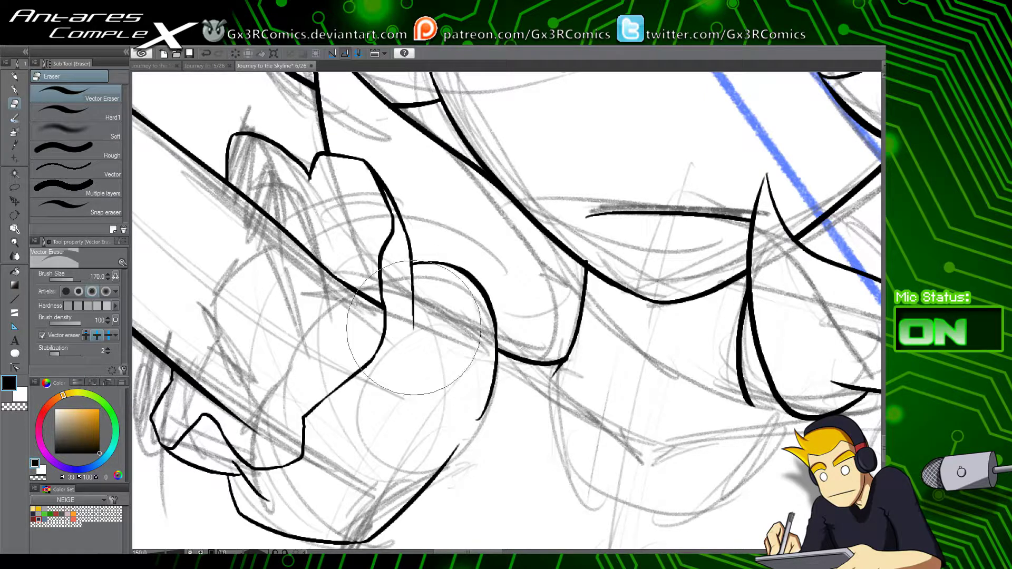
Step: Ink the closed lower end of the thin hair strand beside the neck and the rounded collar below the neck between the hair locks
{"action": "key", "text": "p"}
{"action": "left_click_drag", "start_coordinate": [581, 430], "coordinate": [358, 303]}
{"action": "left_click_drag", "start_coordinate": [548, 397], "coordinate": [424, 372]}
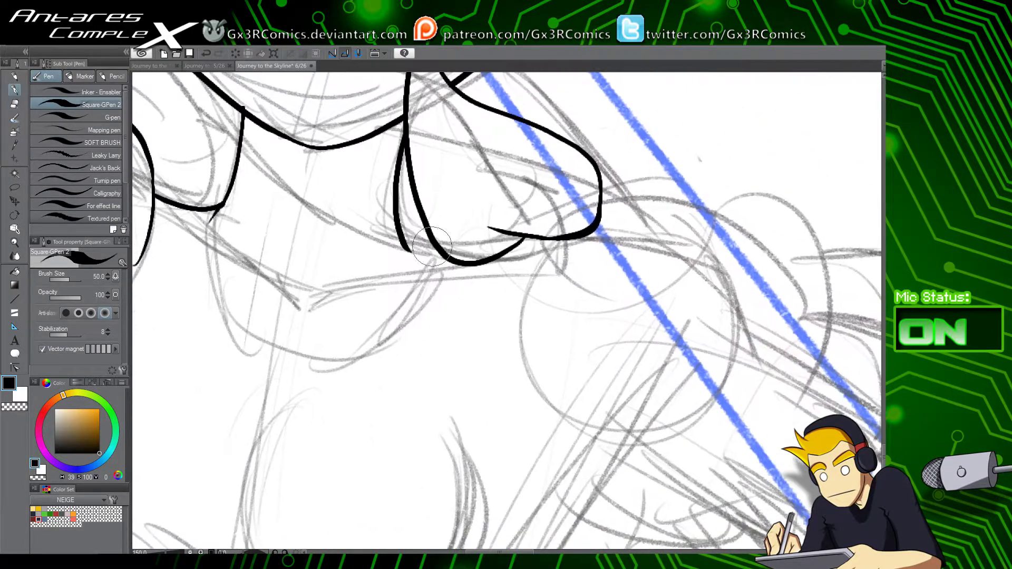
{"action": "mouse_move", "coordinate": [402, 232]}
{"action": "left_mouse_down"}
{"action": "mouse_move", "coordinate": [466, 241]}
{"action": "mouse_move", "coordinate": [433, 245]}
{"action": "mouse_move", "coordinate": [477, 236]}
{"action": "mouse_move", "coordinate": [410, 252]}
{"action": "mouse_move", "coordinate": [475, 247]}
{"action": "mouse_move", "coordinate": [430, 251]}
{"action": "mouse_move", "coordinate": [490, 236]}
{"action": "left_mouse_up"}
{"action": "key", "text": "ctrl+z"}
{"action": "key", "text": "ctrl+z"}
{"action": "key", "text": "ctrl+z"}
{"action": "key", "text": "ctrl+z"}
{"action": "key", "text": "ctrl+z"}
{"action": "mouse_move", "coordinate": [405, 247]}
{"action": "left_mouse_down"}
{"action": "mouse_move", "coordinate": [465, 246]}
{"action": "mouse_move", "coordinate": [423, 297]}
{"action": "mouse_move", "coordinate": [506, 263]}
{"action": "mouse_move", "coordinate": [461, 338]}
{"action": "mouse_move", "coordinate": [366, 338]}
{"action": "mouse_move", "coordinate": [284, 272]}
{"action": "mouse_move", "coordinate": [282, 228]}
{"action": "mouse_move", "coordinate": [304, 193]}
{"action": "mouse_move", "coordinate": [294, 286]}
{"action": "mouse_move", "coordinate": [329, 314]}
{"action": "mouse_move", "coordinate": [304, 304]}
{"action": "mouse_move", "coordinate": [314, 325]}
{"action": "mouse_move", "coordinate": [433, 342]}
{"action": "mouse_move", "coordinate": [464, 337]}
{"action": "mouse_move", "coordinate": [527, 259]}
{"action": "left_mouse_up"}
{"action": "key", "text": "e"}
{"action": "left_click", "coordinate": [461, 244]}
{"action": "key", "text": "p"}
{"action": "key", "text": "ctrl+z"}
{"action": "key", "text": "e"}
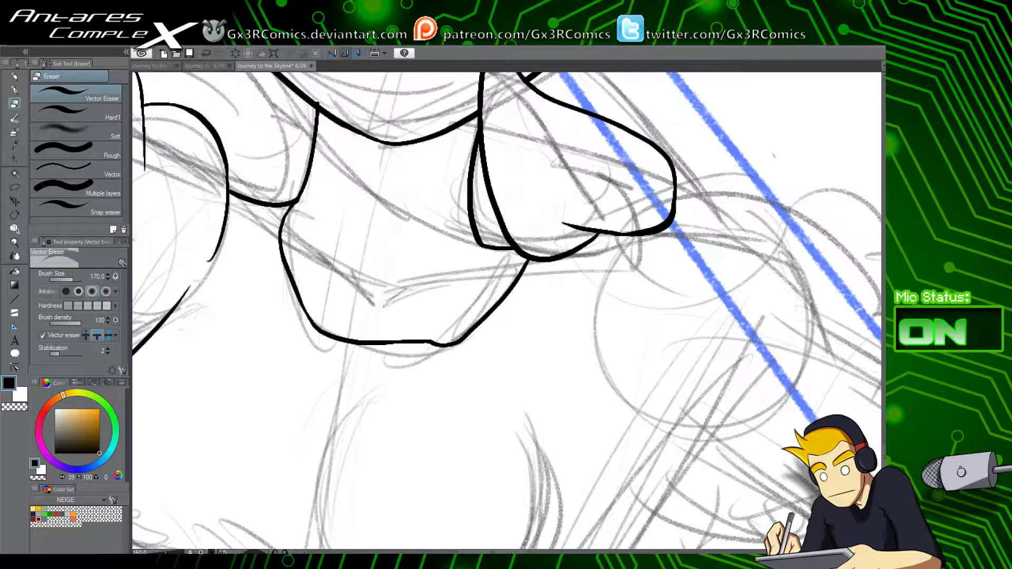
Step: Look over the other comic panels on the page and the inked character as a whole
{"action": "scroll", "coordinate": [472, 139], "scroll_direction": "down", "scroll_amount": 3}
{"action": "scroll", "coordinate": [463, 96], "scroll_direction": "down", "scroll_amount": 1}
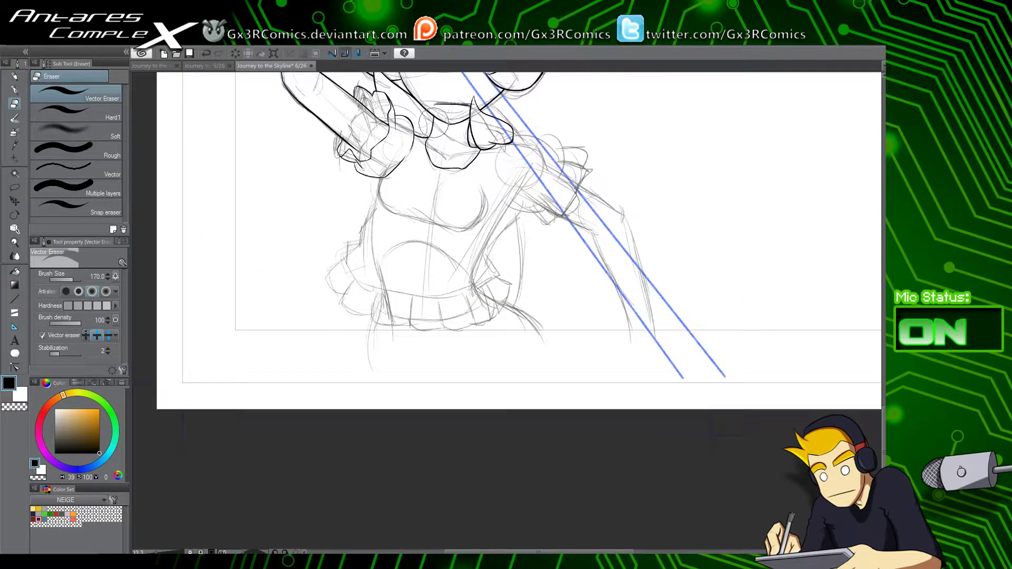
{"action": "left_click_drag", "start_coordinate": [385, 98], "coordinate": [346, 447]}
{"action": "left_click_drag", "start_coordinate": [527, 105], "coordinate": [347, 195]}
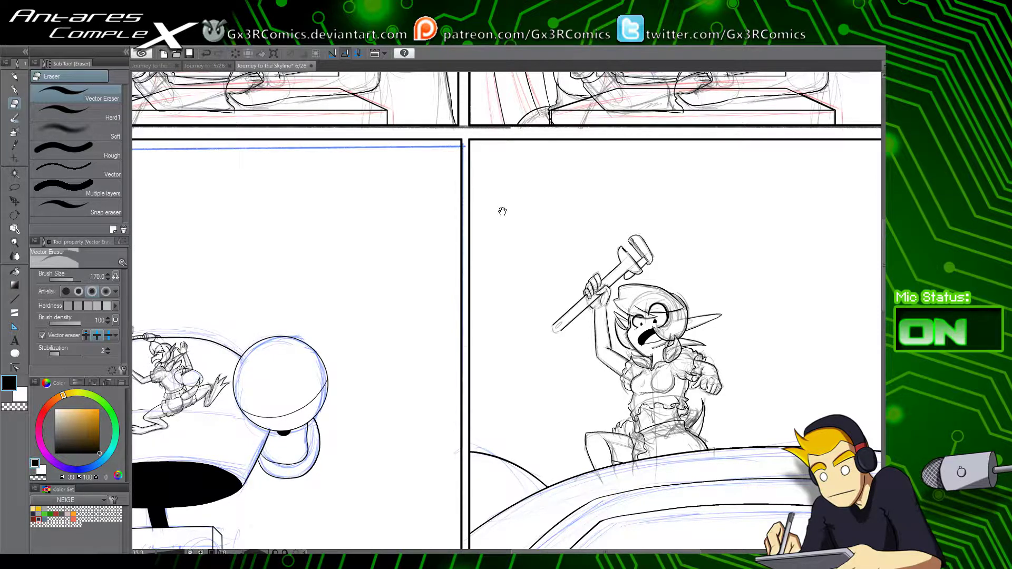
{"action": "left_click_drag", "start_coordinate": [526, 320], "coordinate": [420, 181]}
{"action": "left_click_drag", "start_coordinate": [608, 527], "coordinate": [528, 359]}
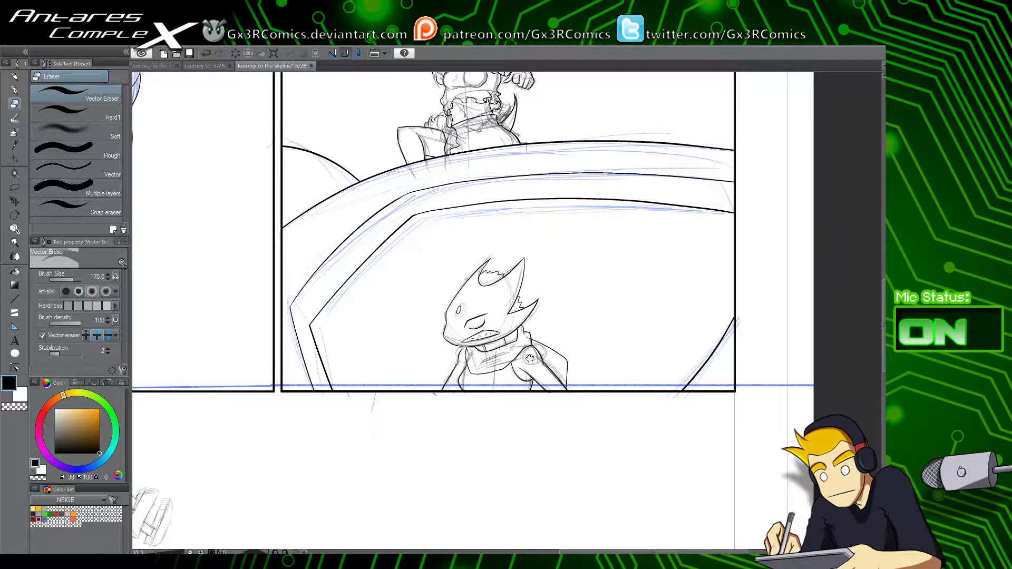
{"action": "left_click_drag", "start_coordinate": [428, 386], "coordinate": [551, 303]}
{"action": "left_click_drag", "start_coordinate": [470, 381], "coordinate": [596, 271]}
{"action": "mouse_move", "coordinate": [408, 396]}
{"action": "left_mouse_down"}
{"action": "mouse_move", "coordinate": [489, 287]}
{"action": "mouse_move", "coordinate": [510, 278]}
{"action": "left_mouse_up"}
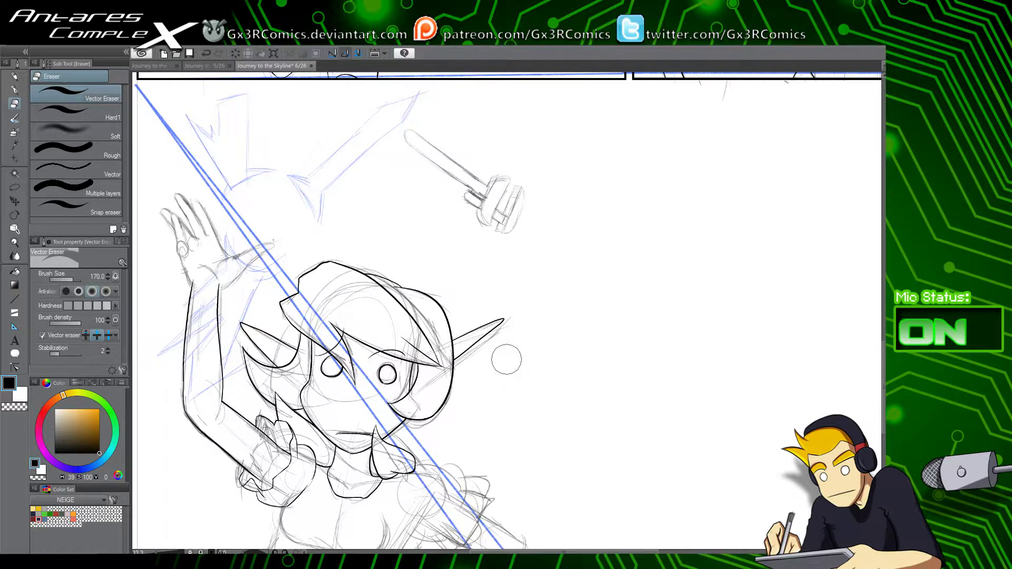
{"action": "left_click_drag", "start_coordinate": [455, 344], "coordinate": [503, 280]}
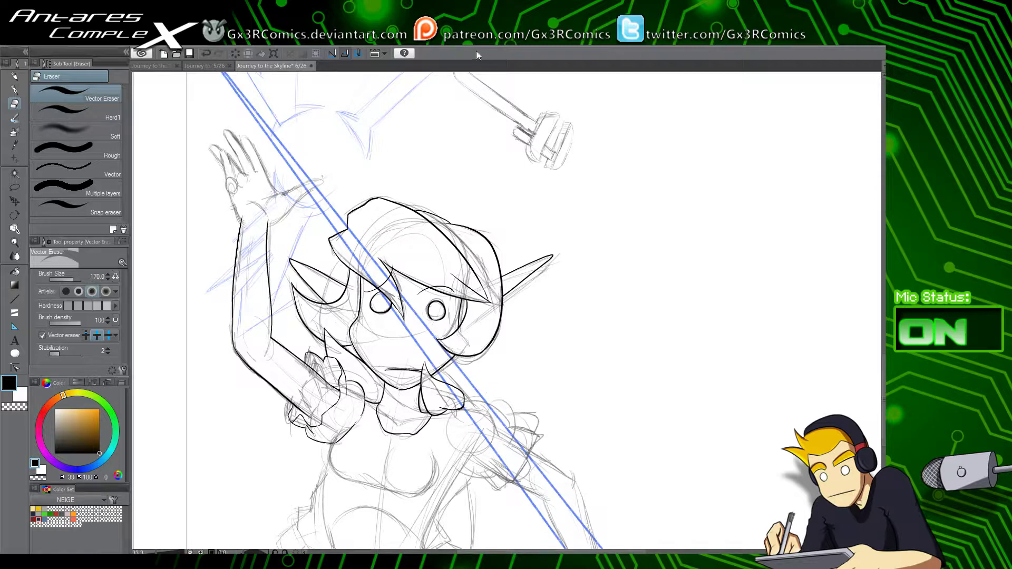
Step: Ink the outer edge of the raised hand from the wrist up to the rounded tip of the front finger
{"action": "left_click_drag", "start_coordinate": [400, 193], "coordinate": [501, 312]}
{"action": "scroll", "coordinate": [444, 290], "scroll_direction": "up", "scroll_amount": 2}
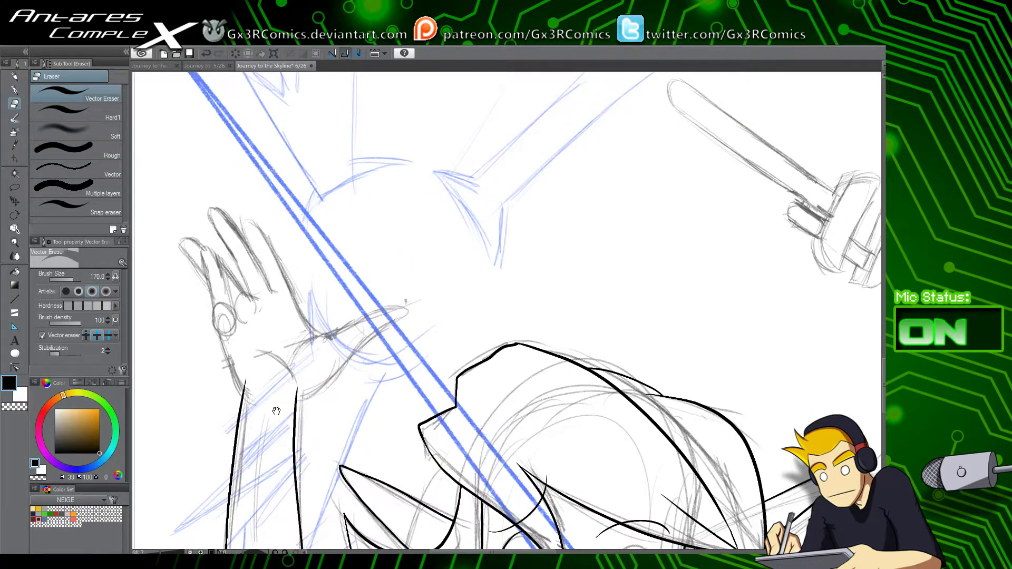
{"action": "scroll", "coordinate": [369, 308], "scroll_direction": "up", "scroll_amount": 1}
{"action": "scroll", "coordinate": [380, 306], "scroll_direction": "up", "scroll_amount": 1}
{"action": "key", "text": "p"}
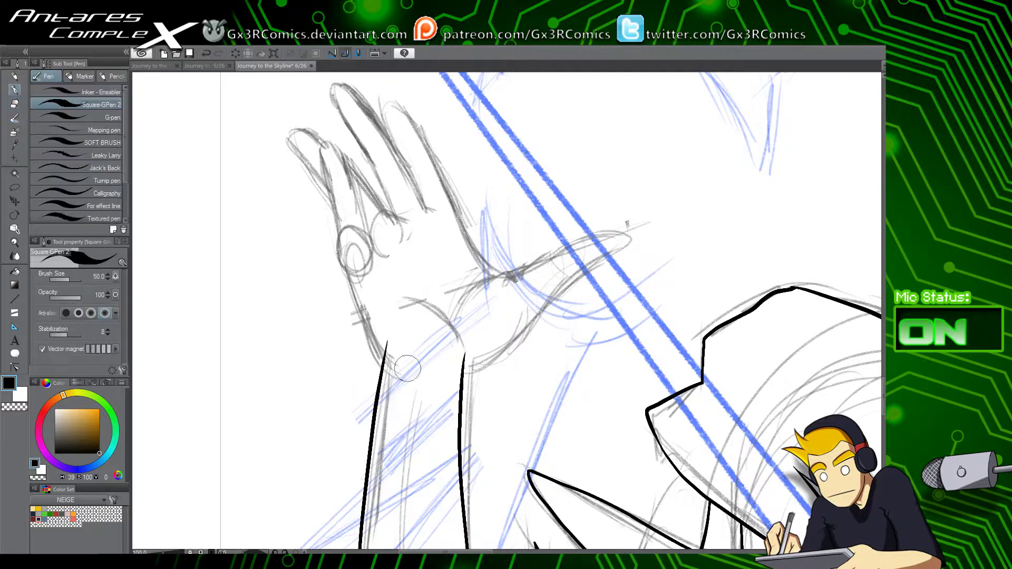
{"action": "mouse_move", "coordinate": [387, 366]}
{"action": "left_mouse_down"}
{"action": "mouse_move", "coordinate": [370, 339]}
{"action": "mouse_move", "coordinate": [333, 202]}
{"action": "left_mouse_up"}
{"action": "key", "text": "ctrl+z"}
{"action": "left_click_drag", "start_coordinate": [388, 369], "coordinate": [311, 150]}
{"action": "key", "text": "ctrl+z"}
{"action": "left_click_drag", "start_coordinate": [384, 354], "coordinate": [312, 153]}
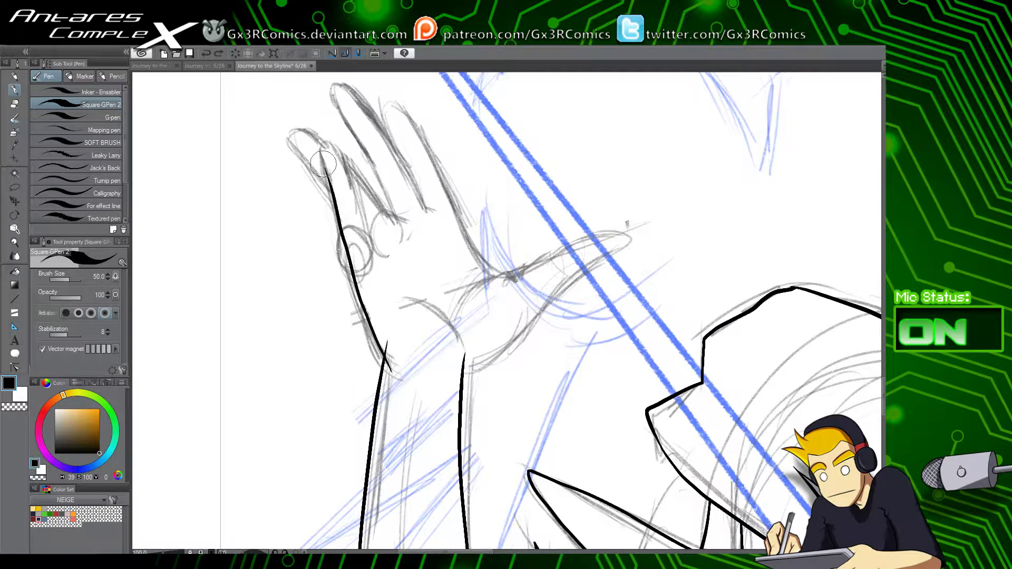
{"action": "key", "text": "ctrl+z"}
{"action": "mouse_move", "coordinate": [389, 373]}
{"action": "left_mouse_down"}
{"action": "mouse_move", "coordinate": [314, 143]}
{"action": "mouse_move", "coordinate": [346, 182]}
{"action": "mouse_move", "coordinate": [336, 146]}
{"action": "mouse_move", "coordinate": [361, 233]}
{"action": "left_mouse_up"}
{"action": "key", "text": "ctrl+z"}
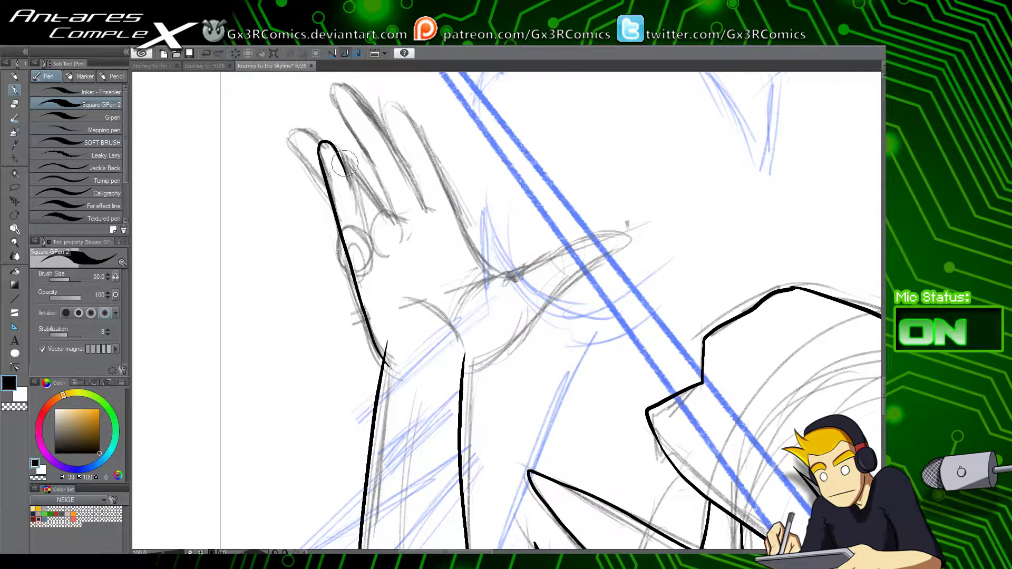
Step: Ink the inner side of the front finger from its tip down toward the palm
{"action": "left_click_drag", "start_coordinate": [336, 149], "coordinate": [362, 235]}
{"action": "key", "text": "ctrl+z"}
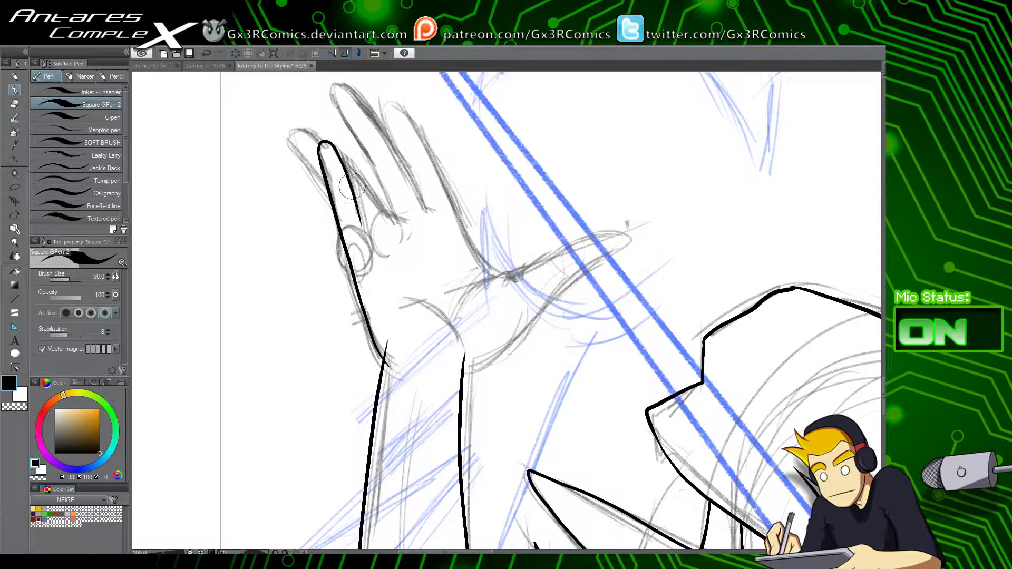
{"action": "left_click_drag", "start_coordinate": [328, 149], "coordinate": [348, 202]}
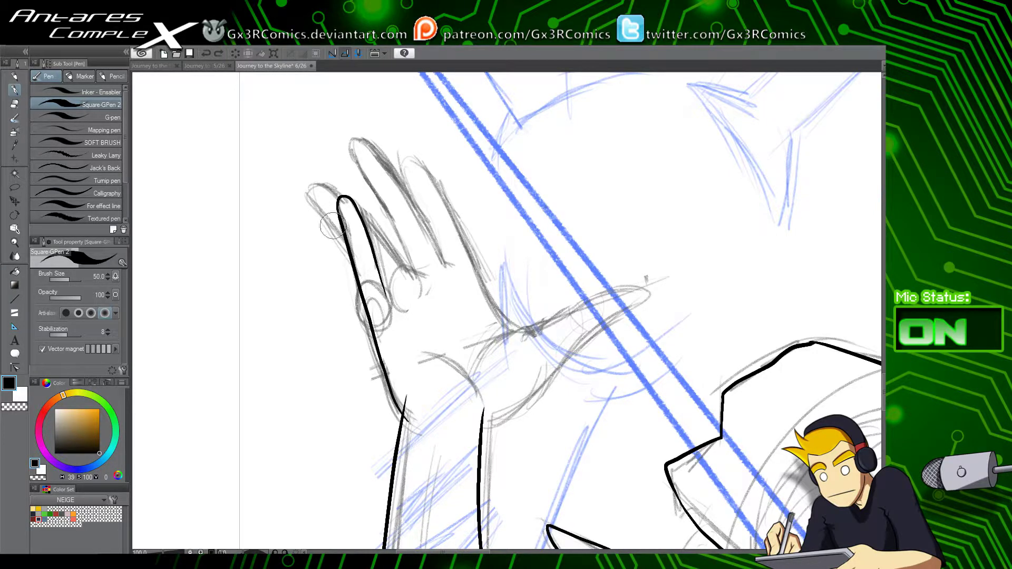
Step: Ink the outline of the finger behind the front one, around its tip and back down to the palm
{"action": "scroll", "coordinate": [343, 242], "scroll_direction": "up", "scroll_amount": 3}
{"action": "mouse_move", "coordinate": [356, 269]}
{"action": "left_mouse_down"}
{"action": "mouse_move", "coordinate": [359, 322]}
{"action": "mouse_move", "coordinate": [273, 208]}
{"action": "left_mouse_up"}
{"action": "key", "text": "ctrl+z"}
{"action": "mouse_move", "coordinate": [387, 348]}
{"action": "left_mouse_down"}
{"action": "mouse_move", "coordinate": [276, 227]}
{"action": "mouse_move", "coordinate": [281, 221]}
{"action": "mouse_move", "coordinate": [377, 343]}
{"action": "left_mouse_up"}
{"action": "key", "text": "ctrl+z"}
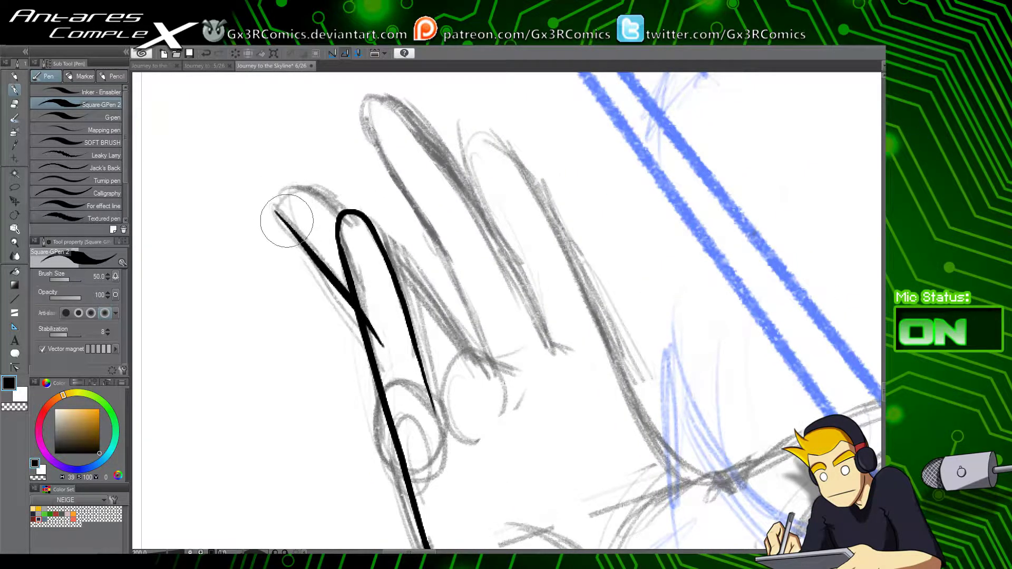
{"action": "mouse_move", "coordinate": [282, 215]}
{"action": "left_mouse_down"}
{"action": "mouse_move", "coordinate": [319, 207]}
{"action": "mouse_move", "coordinate": [393, 275]}
{"action": "mouse_move", "coordinate": [359, 242]}
{"action": "mouse_move", "coordinate": [456, 373]}
{"action": "left_mouse_up"}
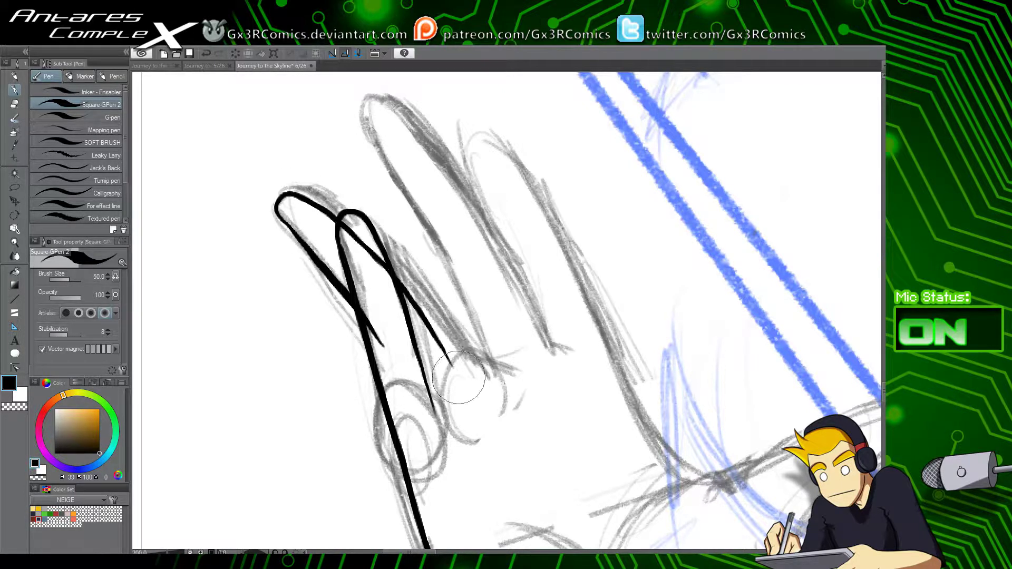
Step: Re-ink the rear finger's inner edge down toward the palm and trim its lines inside the front finger
{"action": "left_click_drag", "start_coordinate": [416, 313], "coordinate": [475, 409]}
{"action": "key", "text": "ctrl+z"}
{"action": "left_click_drag", "start_coordinate": [407, 284], "coordinate": [467, 401]}
{"action": "key", "text": "ctrl+z"}
{"action": "left_click_drag", "start_coordinate": [421, 314], "coordinate": [465, 393]}
{"action": "key", "text": "e"}
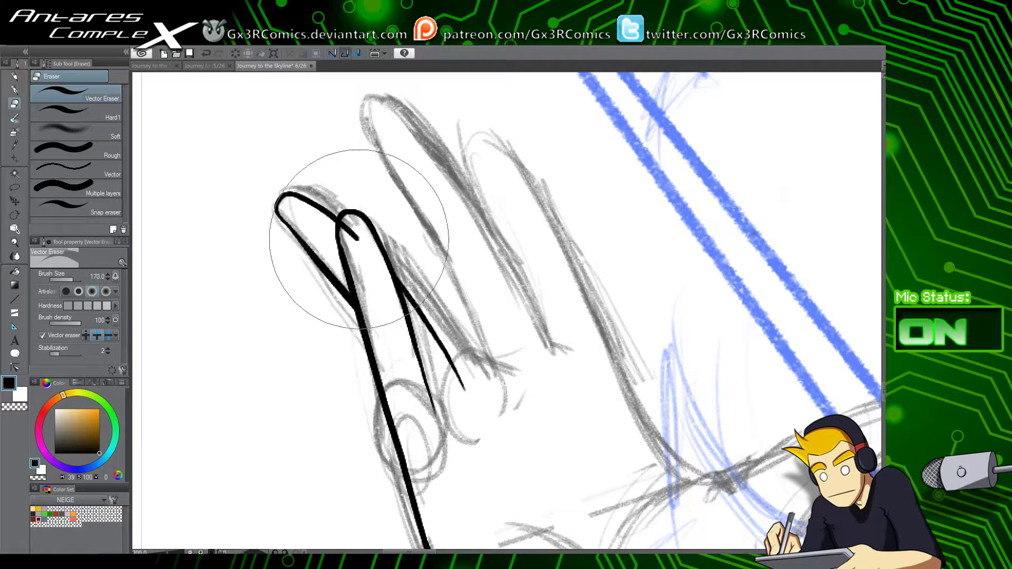
{"action": "left_click_drag", "start_coordinate": [487, 299], "coordinate": [484, 418]}
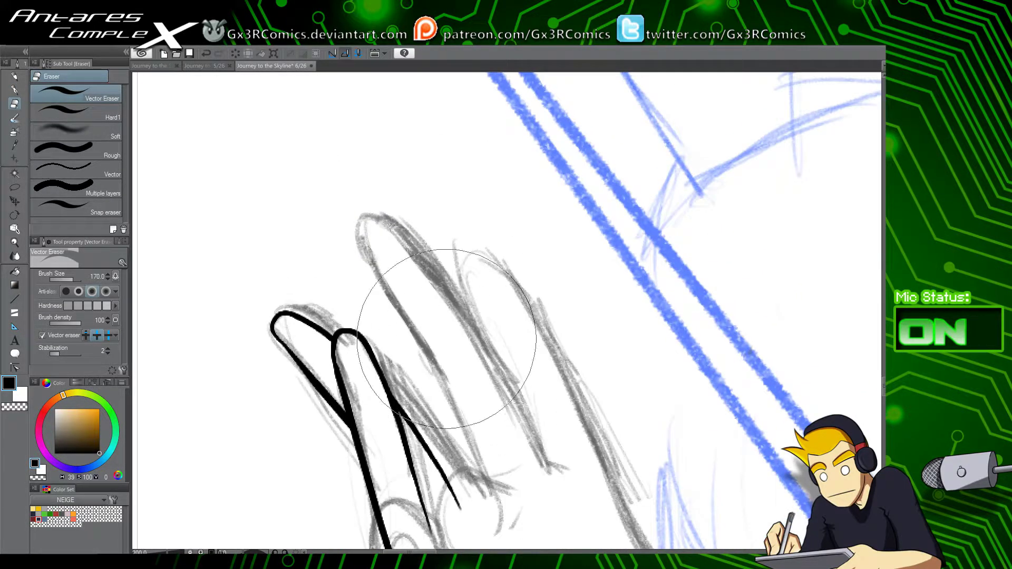
{"action": "key", "text": "p"}
{"action": "left_click_drag", "start_coordinate": [464, 490], "coordinate": [461, 389]}
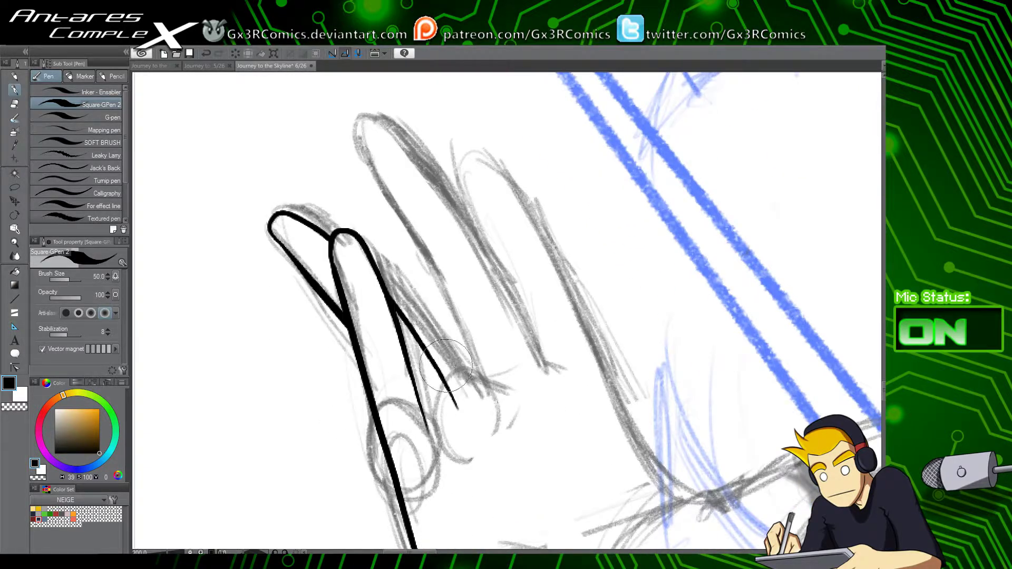
Step: Erase the rear finger and ink it again with a rounder tip and an inner edge running to the palm
{"action": "key", "text": "e"}
{"action": "mouse_move", "coordinate": [305, 221]}
{"action": "left_mouse_down"}
{"action": "mouse_move", "coordinate": [318, 253]}
{"action": "mouse_move", "coordinate": [306, 283]}
{"action": "left_mouse_up"}
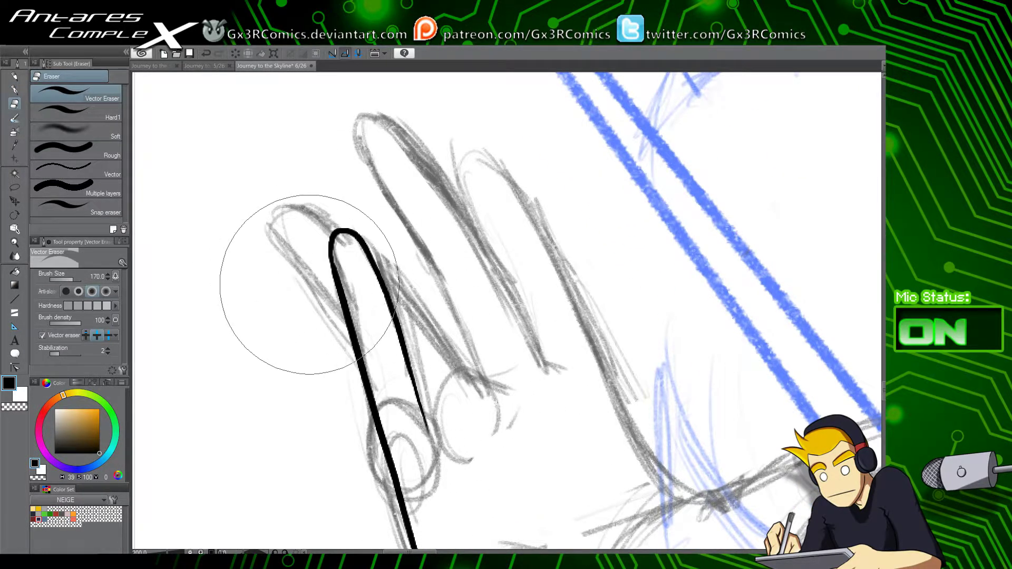
{"action": "key", "text": "p"}
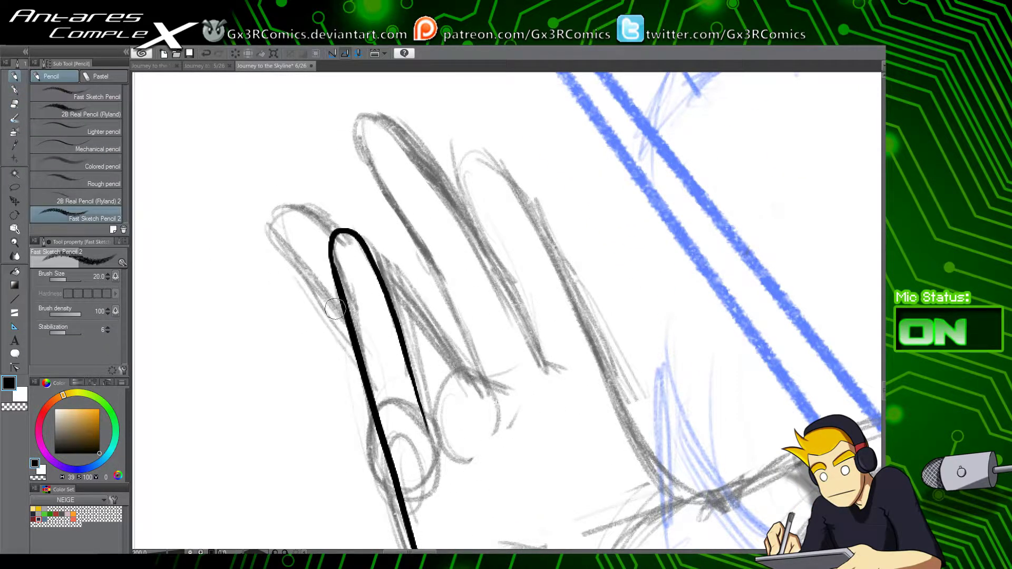
{"action": "key", "text": "p"}
{"action": "mouse_move", "coordinate": [343, 307]}
{"action": "left_mouse_down"}
{"action": "mouse_move", "coordinate": [284, 246]}
{"action": "mouse_move", "coordinate": [279, 232]}
{"action": "mouse_move", "coordinate": [333, 291]}
{"action": "mouse_move", "coordinate": [273, 220]}
{"action": "mouse_move", "coordinate": [301, 216]}
{"action": "mouse_move", "coordinate": [278, 223]}
{"action": "mouse_move", "coordinate": [286, 235]}
{"action": "mouse_move", "coordinate": [277, 227]}
{"action": "mouse_move", "coordinate": [320, 220]}
{"action": "mouse_move", "coordinate": [303, 209]}
{"action": "mouse_move", "coordinate": [280, 232]}
{"action": "mouse_move", "coordinate": [273, 215]}
{"action": "mouse_move", "coordinate": [319, 222]}
{"action": "mouse_move", "coordinate": [307, 215]}
{"action": "mouse_move", "coordinate": [277, 229]}
{"action": "mouse_move", "coordinate": [284, 201]}
{"action": "mouse_move", "coordinate": [338, 230]}
{"action": "left_mouse_up"}
{"action": "key", "text": "ctrl+z"}
{"action": "key", "text": "ctrl+z"}
{"action": "key", "text": "ctrl+z"}
{"action": "key", "text": "ctrl+z"}
{"action": "left_click_drag", "start_coordinate": [369, 261], "coordinate": [452, 369]}
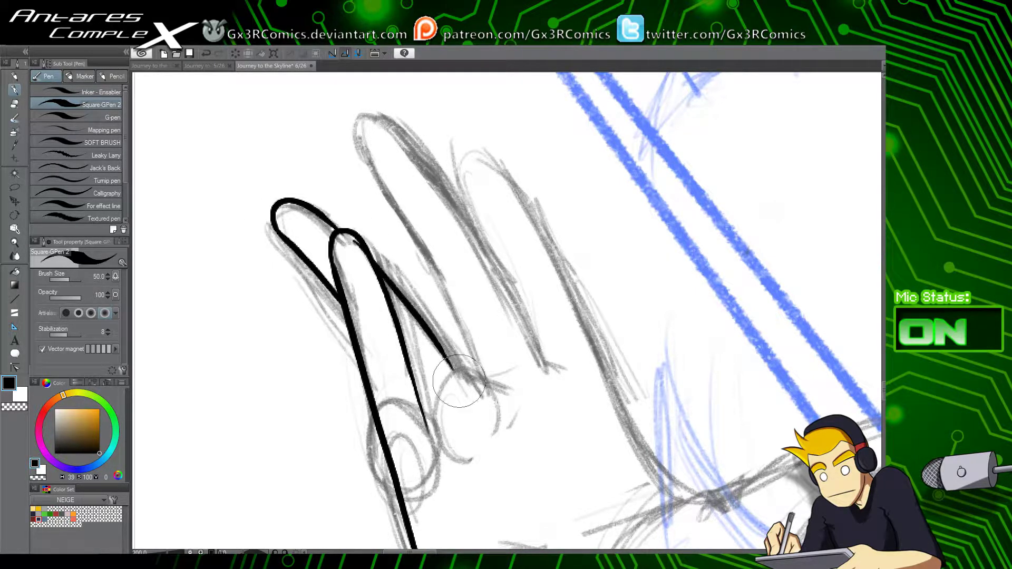
Step: Extend the rear finger's inner edge to the palm and finish it with a short curved crease
{"action": "key", "text": "e"}
{"action": "mouse_move", "coordinate": [344, 242]}
{"action": "left_mouse_down"}
{"action": "mouse_move", "coordinate": [366, 256]}
{"action": "mouse_move", "coordinate": [319, 228]}
{"action": "left_mouse_up"}
{"action": "key", "text": "ctrl+z"}
{"action": "left_click", "coordinate": [361, 256]}
{"action": "key", "text": "ctrl+z"}
{"action": "key", "text": "p"}
{"action": "left_click_drag", "start_coordinate": [425, 353], "coordinate": [433, 368]}
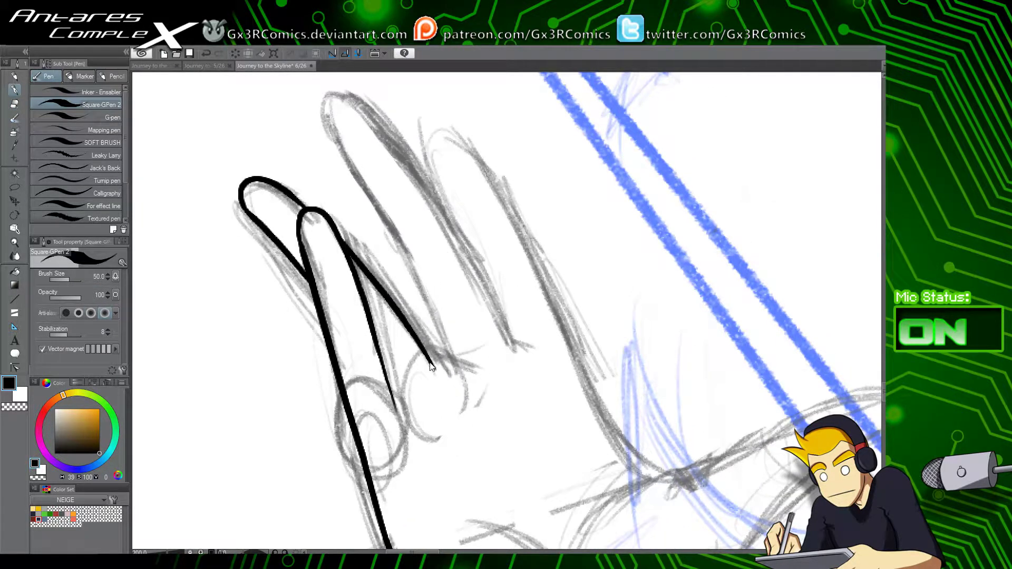
{"action": "key", "text": "ctrl+z"}
{"action": "left_click_drag", "start_coordinate": [399, 314], "coordinate": [443, 383]}
{"action": "mouse_move", "coordinate": [404, 302]}
{"action": "left_mouse_down"}
{"action": "mouse_move", "coordinate": [415, 406]}
{"action": "mouse_move", "coordinate": [394, 314]}
{"action": "left_mouse_up"}
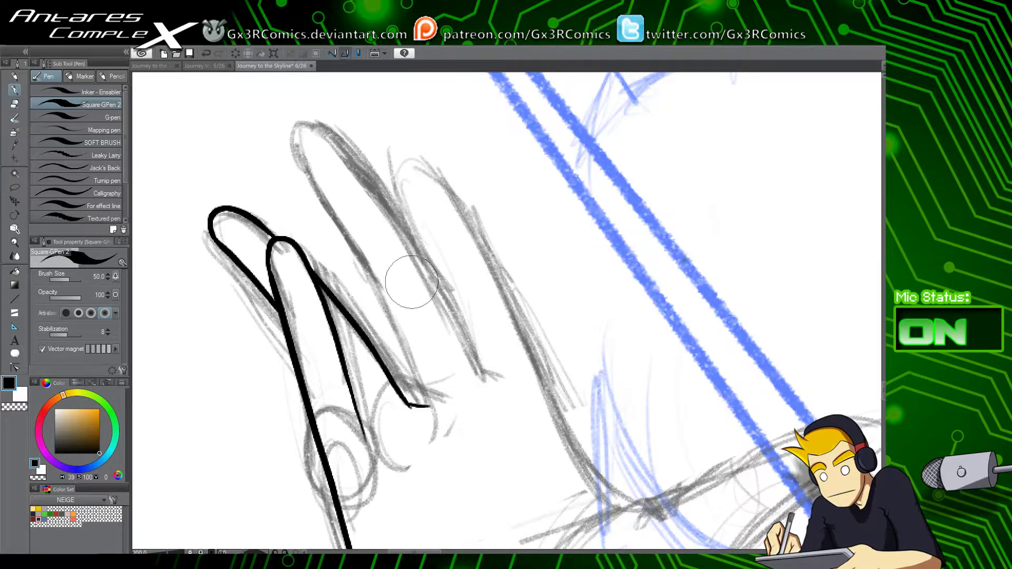
Step: Ink the near edge of the tall middle finger from the finger gap up to its tip
{"action": "mouse_move", "coordinate": [417, 403]}
{"action": "left_mouse_down"}
{"action": "mouse_move", "coordinate": [384, 308]}
{"action": "mouse_move", "coordinate": [295, 154]}
{"action": "mouse_move", "coordinate": [316, 180]}
{"action": "mouse_move", "coordinate": [296, 140]}
{"action": "mouse_move", "coordinate": [309, 121]}
{"action": "mouse_move", "coordinate": [356, 163]}
{"action": "mouse_move", "coordinate": [301, 152]}
{"action": "mouse_move", "coordinate": [331, 138]}
{"action": "left_mouse_up"}
{"action": "key", "text": "ctrl+z"}
{"action": "key", "text": "ctrl+z"}
{"action": "mouse_move", "coordinate": [316, 185]}
{"action": "left_mouse_down"}
{"action": "mouse_move", "coordinate": [298, 146]}
{"action": "mouse_move", "coordinate": [308, 125]}
{"action": "mouse_move", "coordinate": [300, 129]}
{"action": "mouse_move", "coordinate": [315, 123]}
{"action": "mouse_move", "coordinate": [364, 168]}
{"action": "left_mouse_up"}
{"action": "key", "text": "ctrl+z"}
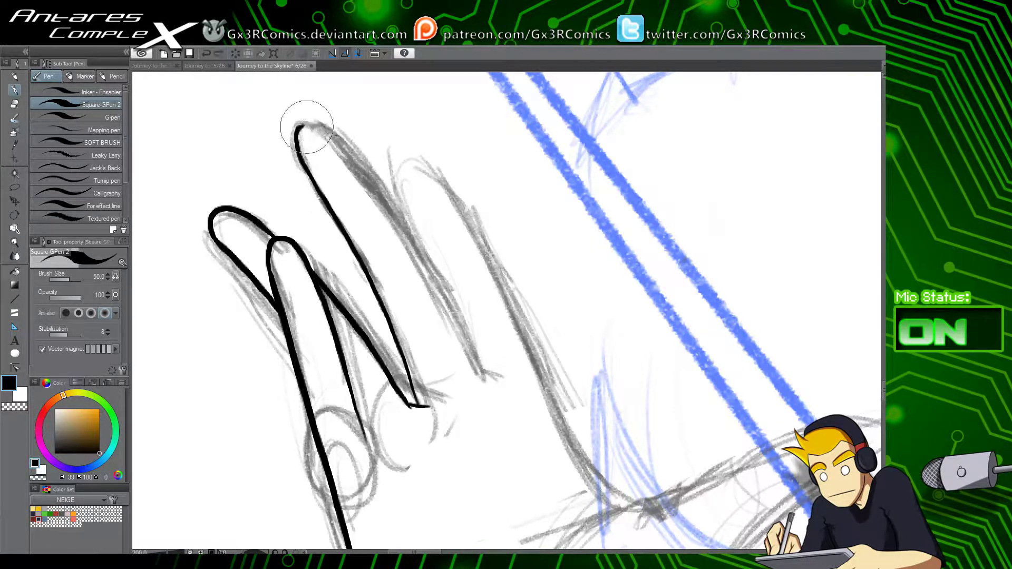
Step: Ink the middle finger's rounded tip and its far edge down to the palm
{"action": "mouse_move", "coordinate": [298, 135]}
{"action": "left_mouse_down"}
{"action": "mouse_move", "coordinate": [304, 123]}
{"action": "mouse_move", "coordinate": [344, 133]}
{"action": "mouse_move", "coordinate": [423, 262]}
{"action": "left_mouse_up"}
{"action": "key", "text": "ctrl+z"}
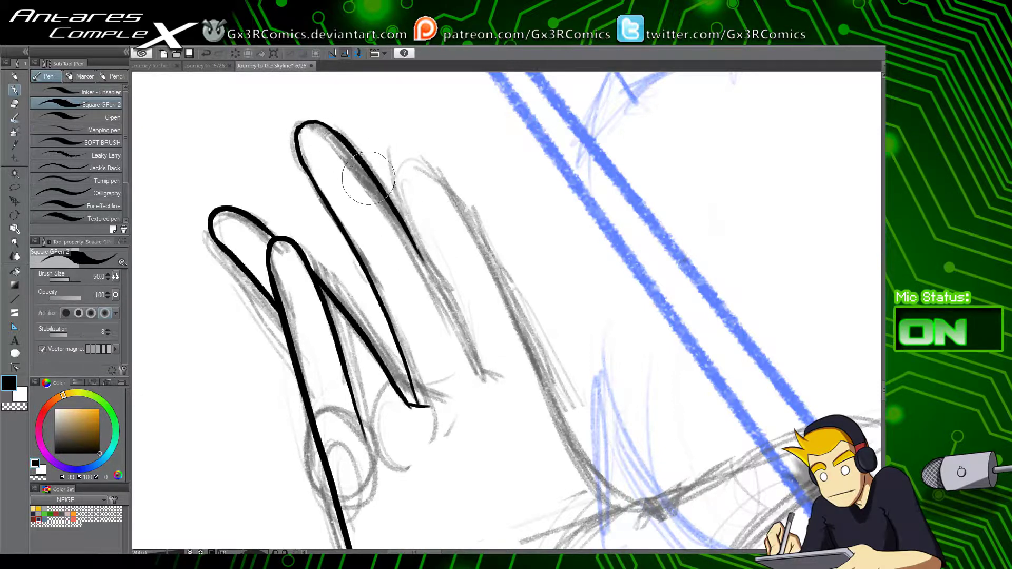
{"action": "key", "text": "ctrl+z"}
{"action": "mouse_move", "coordinate": [329, 130]}
{"action": "left_mouse_down"}
{"action": "mouse_move", "coordinate": [371, 174]}
{"action": "mouse_move", "coordinate": [434, 284]}
{"action": "mouse_move", "coordinate": [375, 183]}
{"action": "mouse_move", "coordinate": [461, 363]}
{"action": "left_mouse_up"}
{"action": "key", "text": "ctrl+z"}
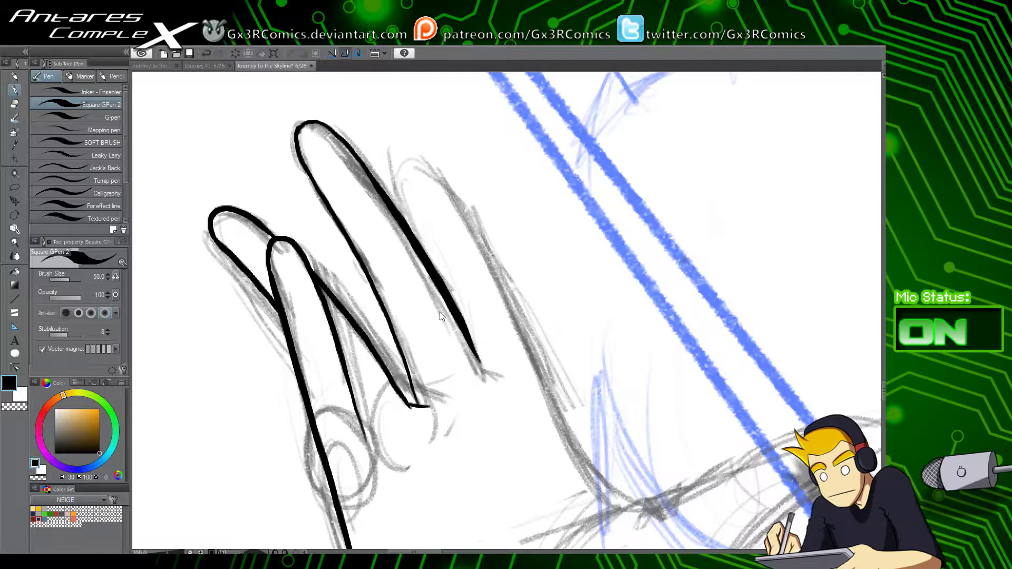
{"action": "key", "text": "ctrl+z"}
{"action": "left_click_drag", "start_coordinate": [372, 179], "coordinate": [467, 401]}
{"action": "key", "text": "ctrl+z"}
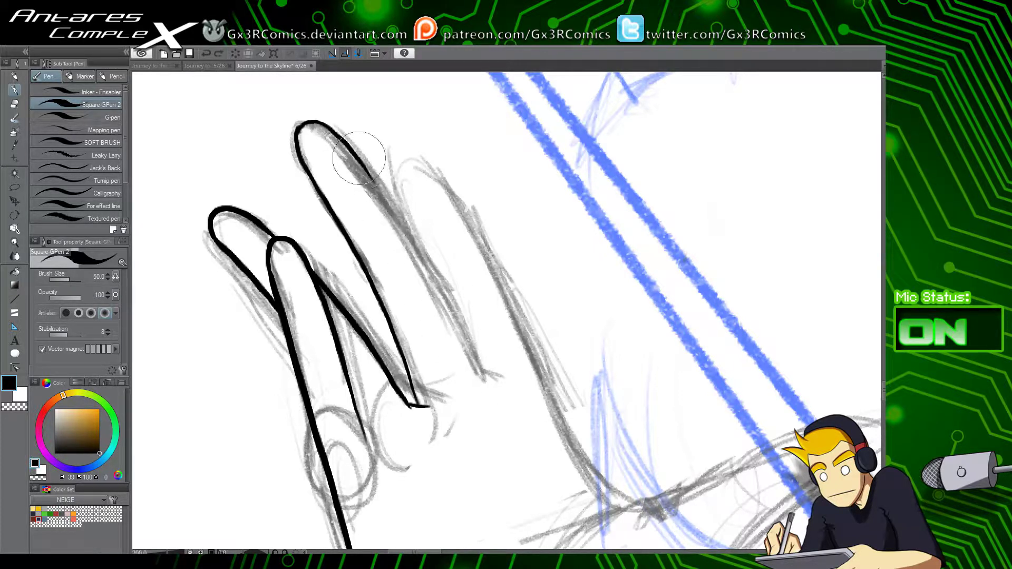
{"action": "mouse_move", "coordinate": [362, 159]}
{"action": "left_mouse_down"}
{"action": "mouse_move", "coordinate": [419, 263]}
{"action": "mouse_move", "coordinate": [473, 404]}
{"action": "mouse_move", "coordinate": [456, 353]}
{"action": "mouse_move", "coordinate": [471, 392]}
{"action": "left_mouse_up"}
{"action": "left_click_drag", "start_coordinate": [440, 262], "coordinate": [408, 237]}
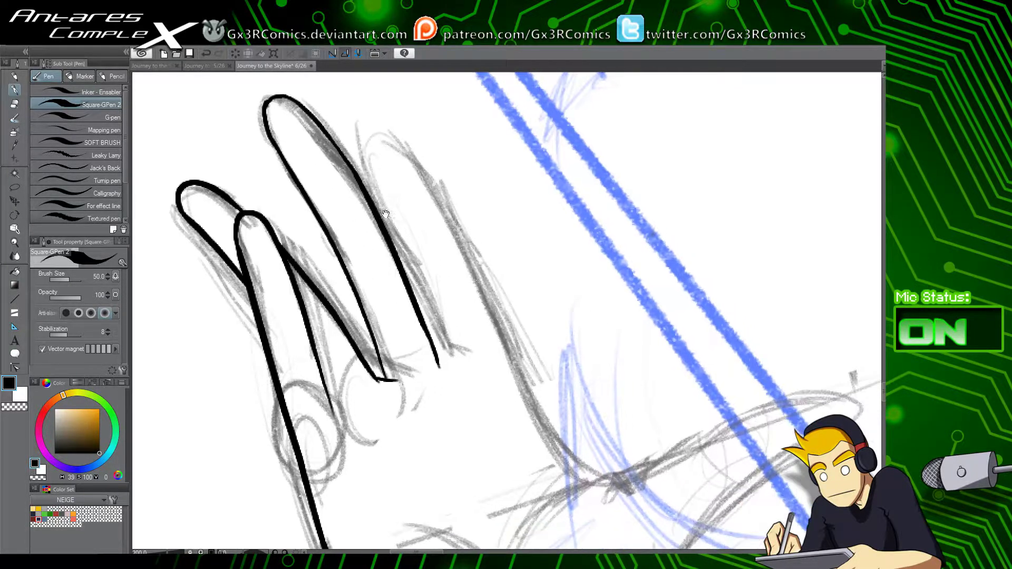
Step: Ink the index finger from the middle finger's edge, around the rounded tip and down its outer side
{"action": "left_click_drag", "start_coordinate": [411, 296], "coordinate": [358, 136]}
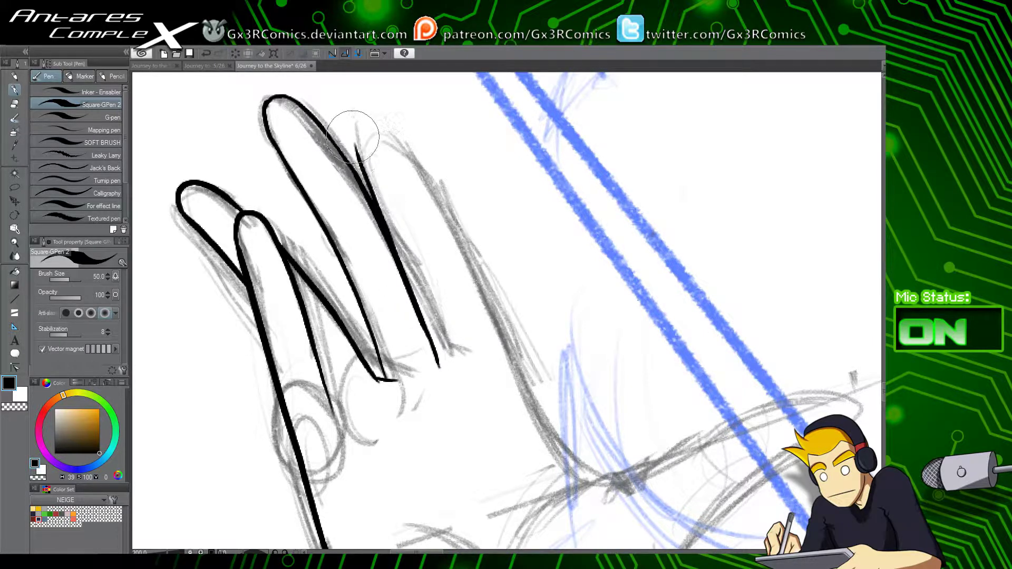
{"action": "key", "text": "ctrl+z"}
{"action": "left_click_drag", "start_coordinate": [402, 271], "coordinate": [366, 173]}
{"action": "mouse_move", "coordinate": [362, 143]}
{"action": "left_mouse_down"}
{"action": "mouse_move", "coordinate": [378, 127]}
{"action": "mouse_move", "coordinate": [390, 144]}
{"action": "left_mouse_up"}
{"action": "key", "text": "ctrl+z"}
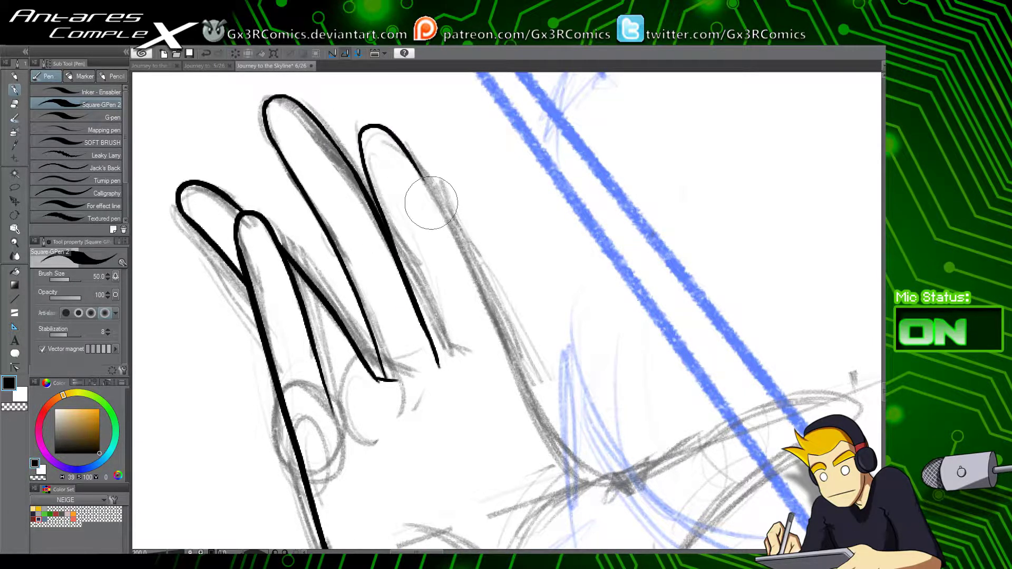
{"action": "mouse_move", "coordinate": [361, 146]}
{"action": "left_mouse_down"}
{"action": "mouse_move", "coordinate": [366, 131]}
{"action": "mouse_move", "coordinate": [428, 203]}
{"action": "mouse_move", "coordinate": [477, 335]}
{"action": "left_mouse_up"}
{"action": "left_click_drag", "start_coordinate": [458, 286], "coordinate": [484, 374]}
{"action": "key", "text": "ctrl+z"}
{"action": "left_click_drag", "start_coordinate": [465, 301], "coordinate": [492, 390]}
Step: Continue the index finger's outer line through the curved thumb web and along the thumb's upper edge
{"action": "left_click_drag", "start_coordinate": [526, 424], "coordinate": [459, 283]}
{"action": "left_click_drag", "start_coordinate": [413, 212], "coordinate": [457, 307]}
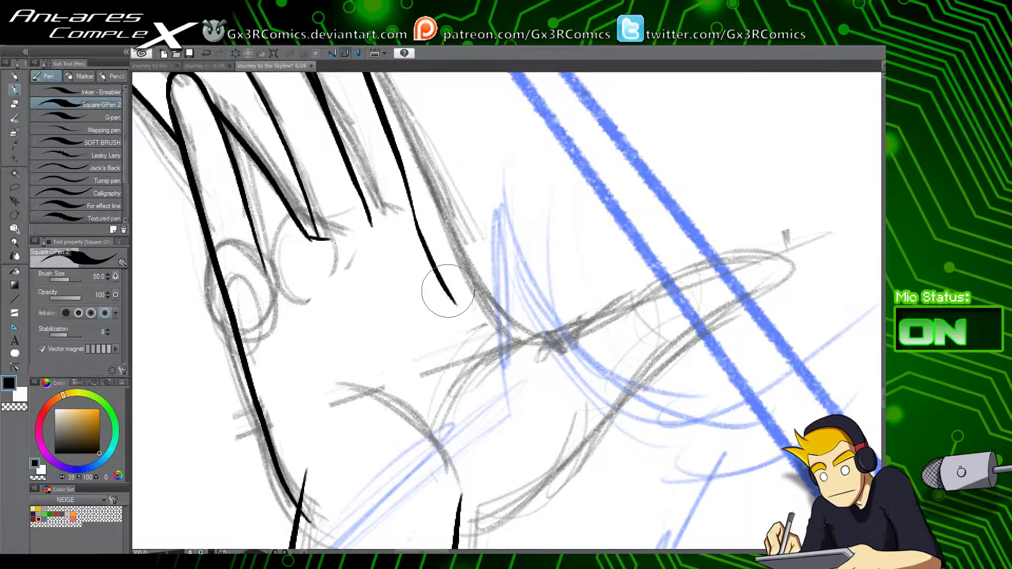
{"action": "left_click_drag", "start_coordinate": [446, 289], "coordinate": [498, 336]}
{"action": "key", "text": "ctrl+z"}
{"action": "mouse_move", "coordinate": [444, 288]}
{"action": "left_mouse_down"}
{"action": "mouse_move", "coordinate": [470, 316]}
{"action": "mouse_move", "coordinate": [558, 318]}
{"action": "mouse_move", "coordinate": [470, 365]}
{"action": "mouse_move", "coordinate": [628, 291]}
{"action": "mouse_move", "coordinate": [696, 314]}
{"action": "mouse_move", "coordinate": [683, 303]}
{"action": "mouse_move", "coordinate": [684, 327]}
{"action": "mouse_move", "coordinate": [578, 388]}
{"action": "mouse_move", "coordinate": [522, 464]}
{"action": "left_mouse_up"}
{"action": "left_click_drag", "start_coordinate": [532, 469], "coordinate": [595, 347]}
{"action": "key", "text": "ctrl+z"}
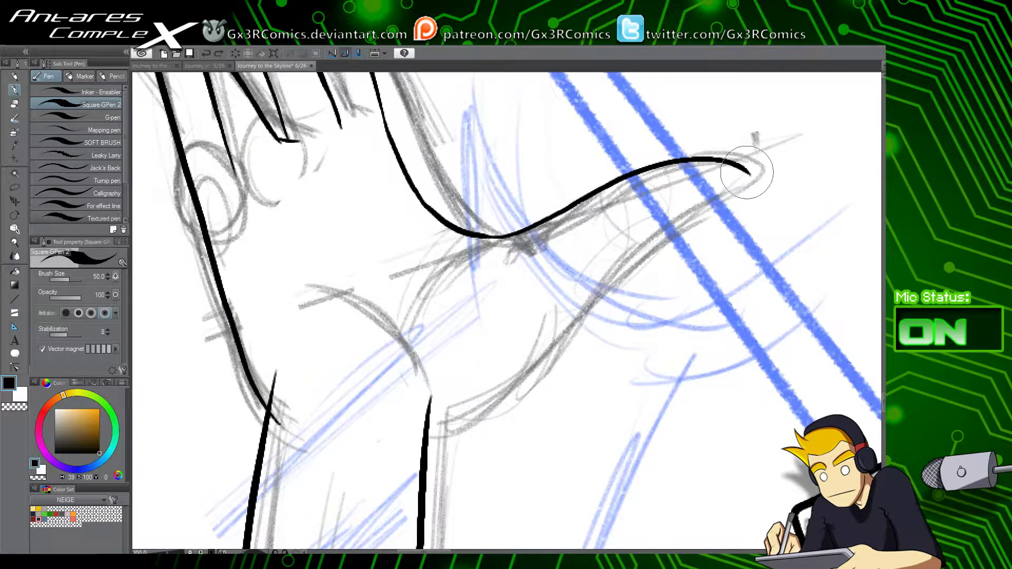
Step: Ink the thumb's tip and lower edge back to the wrist and erase the overlapping line ends at both wrist corners
{"action": "mouse_move", "coordinate": [747, 168]}
{"action": "left_mouse_down"}
{"action": "mouse_move", "coordinate": [558, 350]}
{"action": "mouse_move", "coordinate": [456, 418]}
{"action": "mouse_move", "coordinate": [431, 408]}
{"action": "mouse_move", "coordinate": [417, 418]}
{"action": "mouse_move", "coordinate": [498, 399]}
{"action": "left_mouse_up"}
{"action": "key", "text": "ctrl+z"}
{"action": "key", "text": "e"}
{"action": "left_click", "coordinate": [426, 407]}
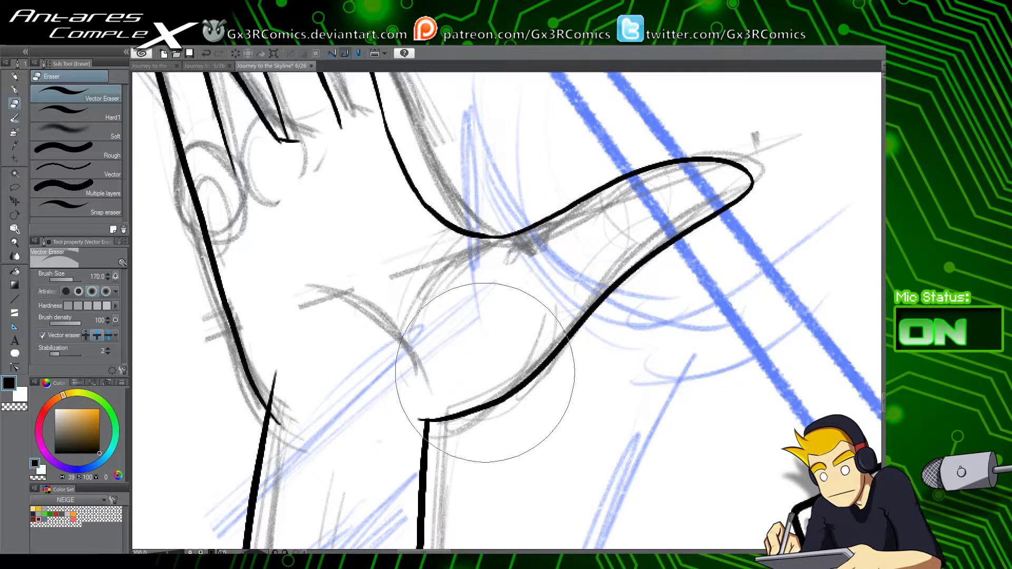
{"action": "left_click", "coordinate": [279, 400]}
Step: Ink a curved crease across the wrist and the arched thumb-pad line on the palm
{"action": "key", "text": "p"}
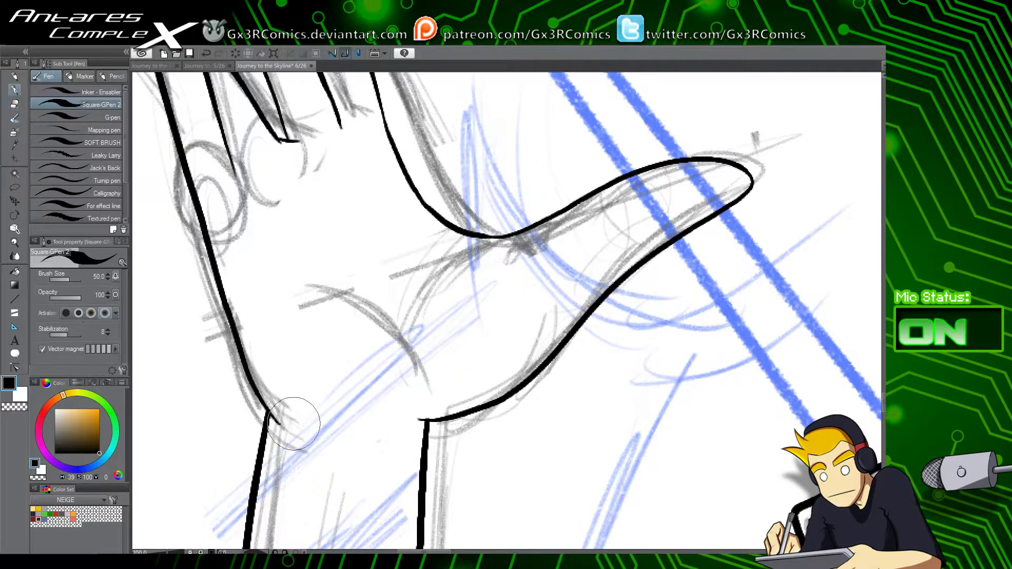
{"action": "left_click_drag", "start_coordinate": [298, 427], "coordinate": [378, 432]}
{"action": "key", "text": "ctrl+z"}
{"action": "left_click_drag", "start_coordinate": [298, 427], "coordinate": [378, 432]}
{"action": "key", "text": "ctrl+z"}
{"action": "left_click_drag", "start_coordinate": [302, 425], "coordinate": [383, 430]}
{"action": "left_click_drag", "start_coordinate": [290, 283], "coordinate": [407, 322]}
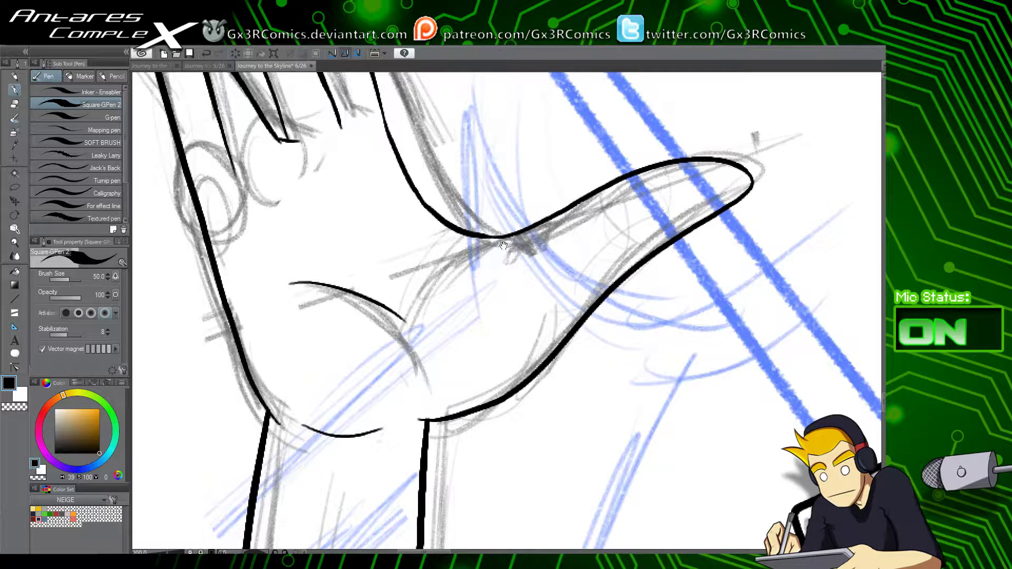
Step: Look over the inked arm, head and collar down to the sketched torso
{"action": "left_click_drag", "start_coordinate": [499, 402], "coordinate": [495, 281]}
{"action": "left_click_drag", "start_coordinate": [476, 444], "coordinate": [474, 232]}
{"action": "left_click_drag", "start_coordinate": [563, 383], "coordinate": [548, 174]}
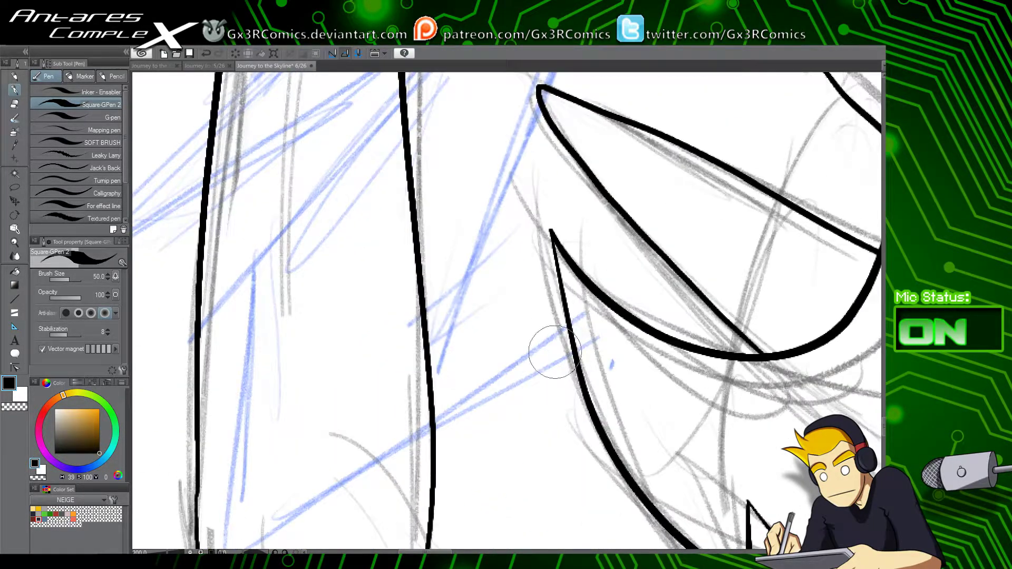
{"action": "scroll", "coordinate": [539, 364], "scroll_direction": "down", "scroll_amount": 3}
{"action": "left_click_drag", "start_coordinate": [493, 443], "coordinate": [466, 405]}
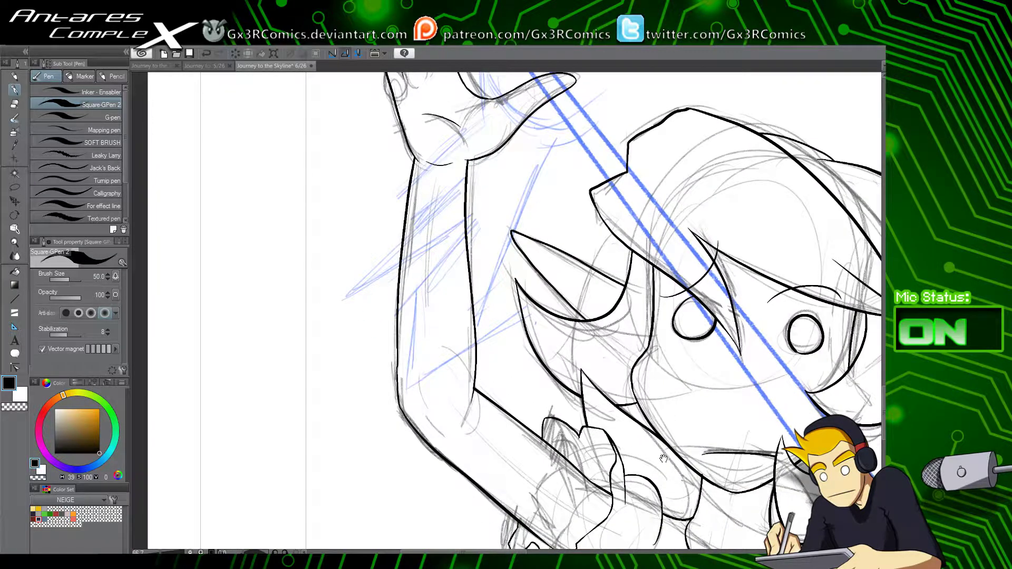
{"action": "left_click_drag", "start_coordinate": [664, 458], "coordinate": [500, 421]}
{"action": "left_click_drag", "start_coordinate": [664, 409], "coordinate": [519, 406]}
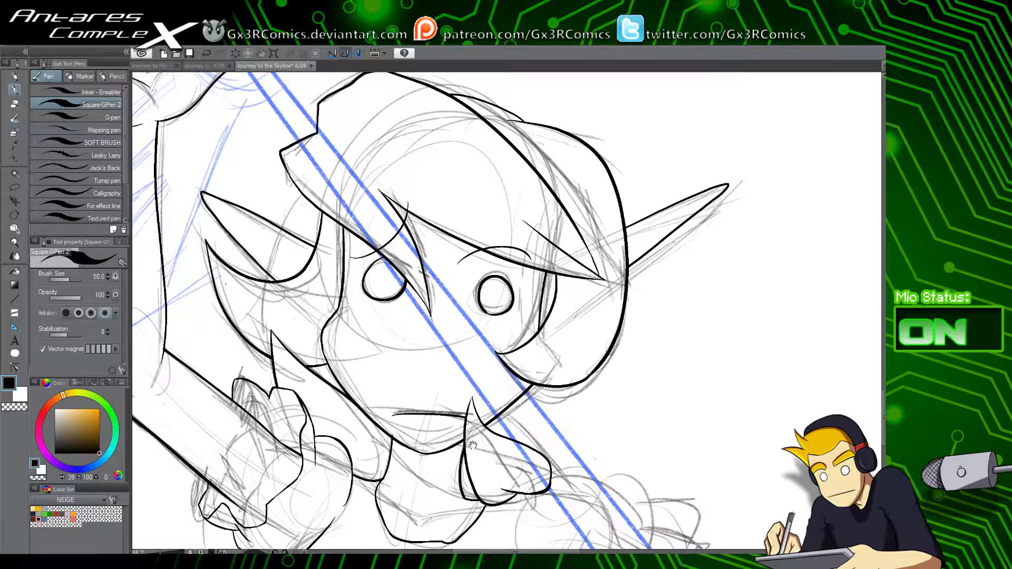
{"action": "left_click_drag", "start_coordinate": [412, 469], "coordinate": [430, 357]}
{"action": "left_click_drag", "start_coordinate": [614, 501], "coordinate": [630, 290]}
{"action": "left_click_drag", "start_coordinate": [389, 237], "coordinate": [504, 293]}
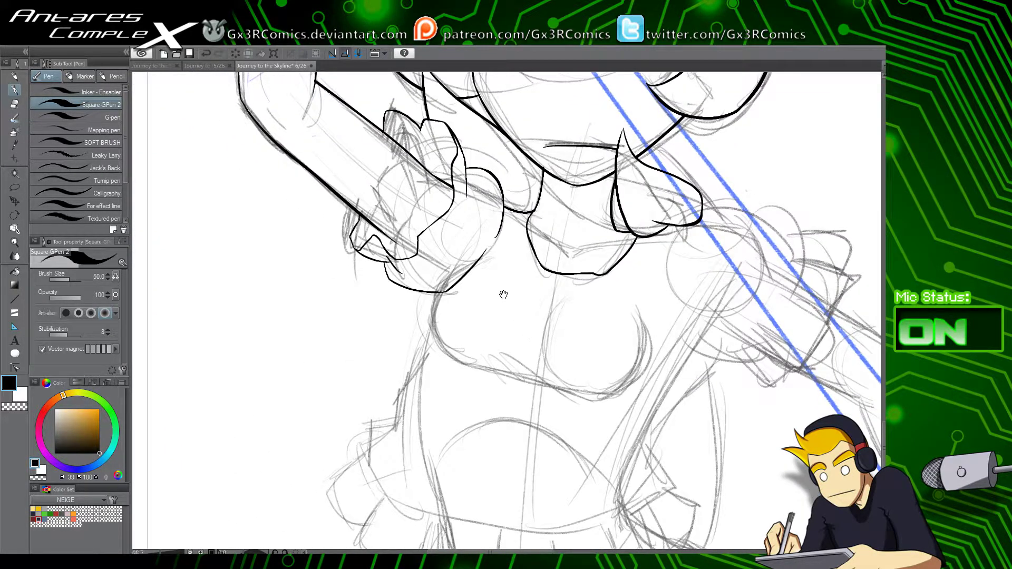
Step: Ink the chest's curved side contour from beneath the puff sleeve and erase the sleeve line that overlaps it
{"action": "key", "text": "p"}
{"action": "scroll", "coordinate": [472, 284], "scroll_direction": "up", "scroll_amount": 4}
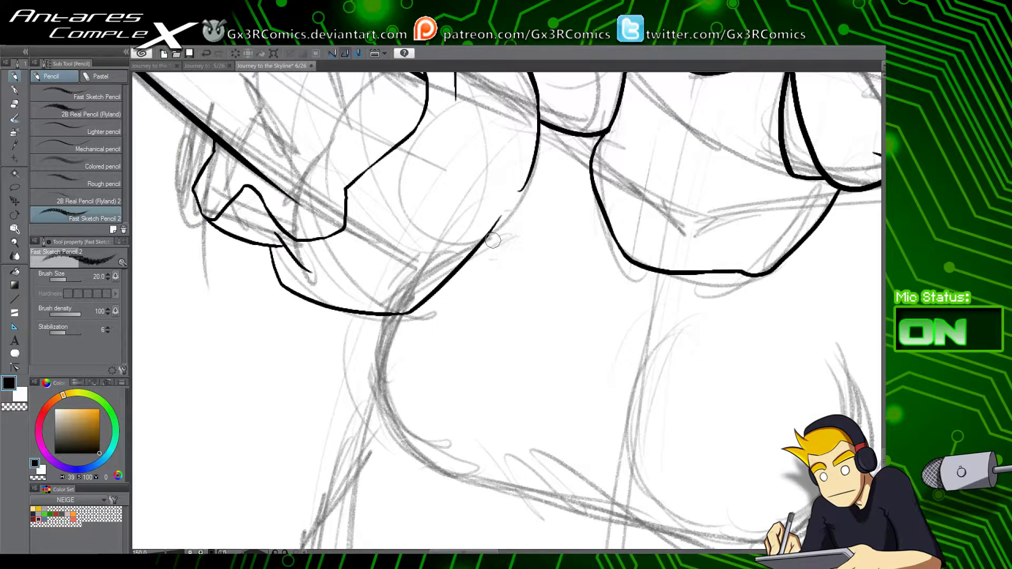
{"action": "key", "text": "p"}
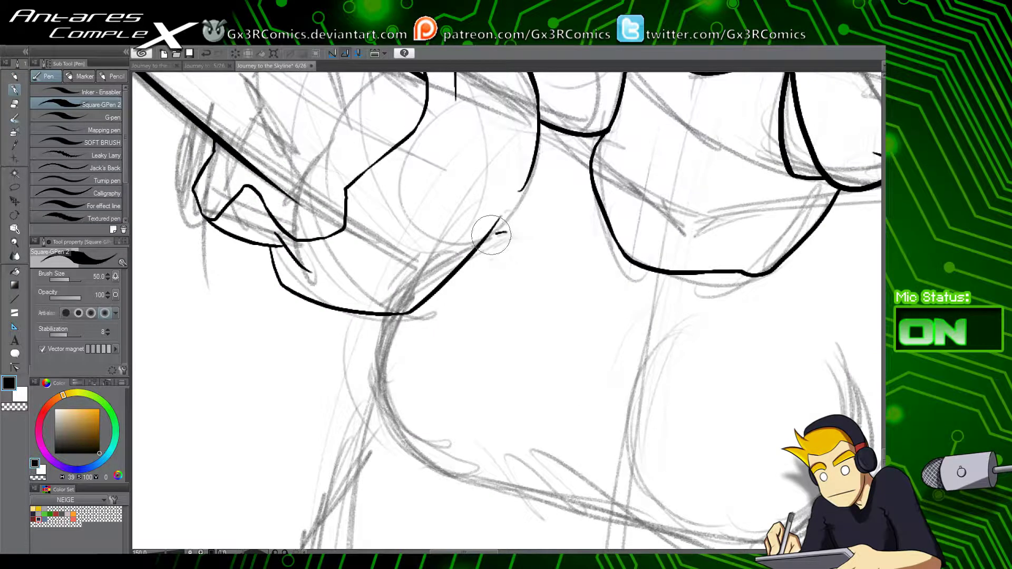
{"action": "mouse_move", "coordinate": [506, 232]}
{"action": "left_mouse_down"}
{"action": "mouse_move", "coordinate": [403, 296]}
{"action": "mouse_move", "coordinate": [406, 435]}
{"action": "left_mouse_up"}
{"action": "key", "text": "ctrl+z"}
{"action": "mouse_move", "coordinate": [508, 227]}
{"action": "left_mouse_down"}
{"action": "mouse_move", "coordinate": [392, 302]}
{"action": "mouse_move", "coordinate": [429, 464]}
{"action": "mouse_move", "coordinate": [442, 415]}
{"action": "left_mouse_up"}
{"action": "key", "text": "e"}
{"action": "left_click_drag", "start_coordinate": [453, 248], "coordinate": [485, 198]}
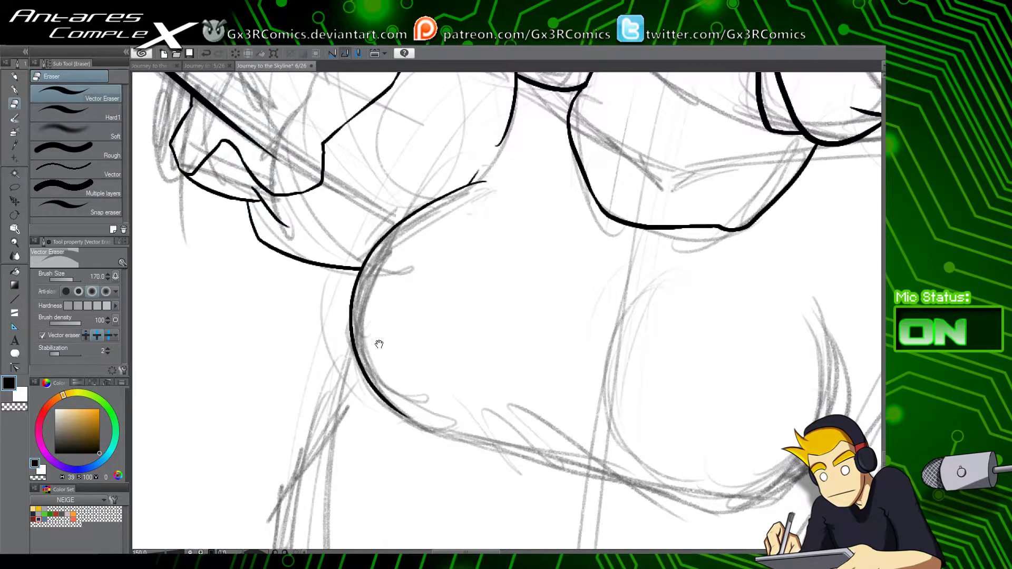
Step: Ink the side of the torso from the chest down past the waist to the first ruffle fold
{"action": "left_click_drag", "start_coordinate": [377, 343], "coordinate": [452, 278]}
{"action": "key", "text": "p"}
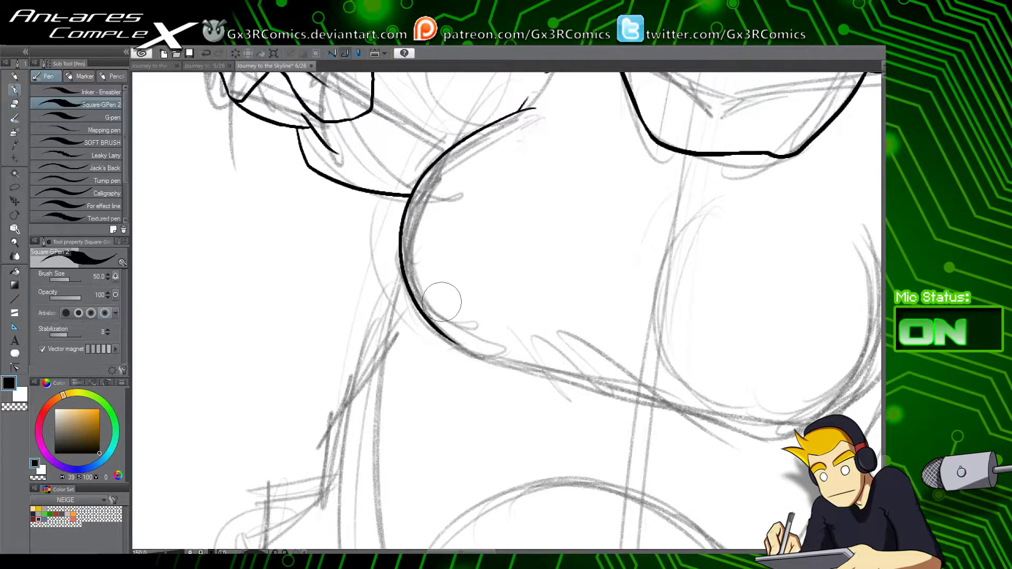
{"action": "left_click_drag", "start_coordinate": [413, 250], "coordinate": [339, 405]}
{"action": "left_click_drag", "start_coordinate": [381, 381], "coordinate": [463, 216]}
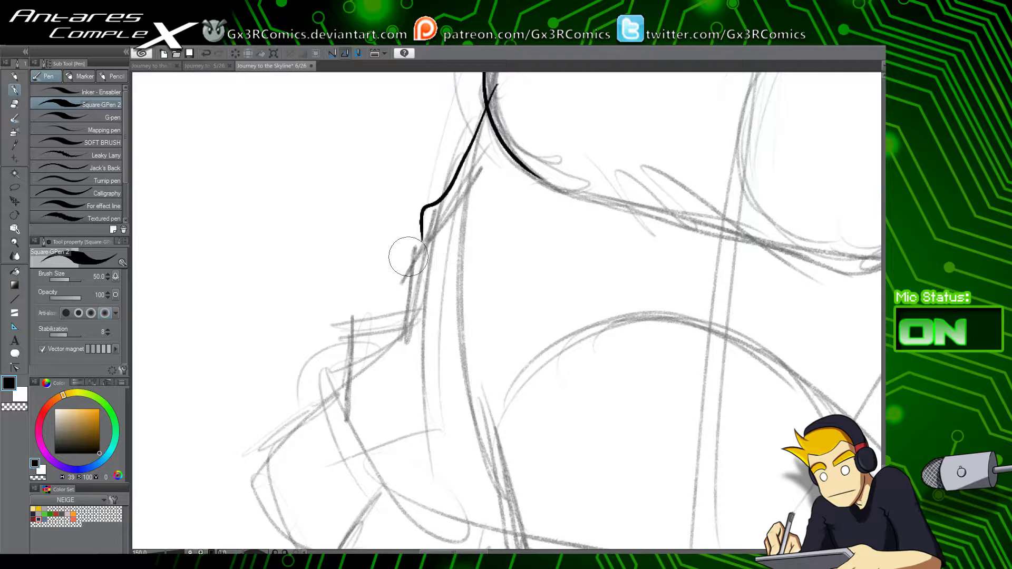
{"action": "mouse_move", "coordinate": [422, 223]}
{"action": "left_mouse_down"}
{"action": "mouse_move", "coordinate": [400, 287]}
{"action": "mouse_move", "coordinate": [403, 314]}
{"action": "left_mouse_up"}
{"action": "key", "text": "ctrl+z"}
{"action": "mouse_move", "coordinate": [424, 229]}
{"action": "left_mouse_down"}
{"action": "mouse_move", "coordinate": [418, 283]}
{"action": "mouse_move", "coordinate": [355, 309]}
{"action": "mouse_move", "coordinate": [323, 362]}
{"action": "mouse_move", "coordinate": [342, 417]}
{"action": "left_mouse_up"}
{"action": "mouse_move", "coordinate": [398, 459]}
{"action": "left_mouse_down"}
{"action": "mouse_move", "coordinate": [370, 301]}
{"action": "mouse_move", "coordinate": [384, 230]}
{"action": "left_mouse_up"}
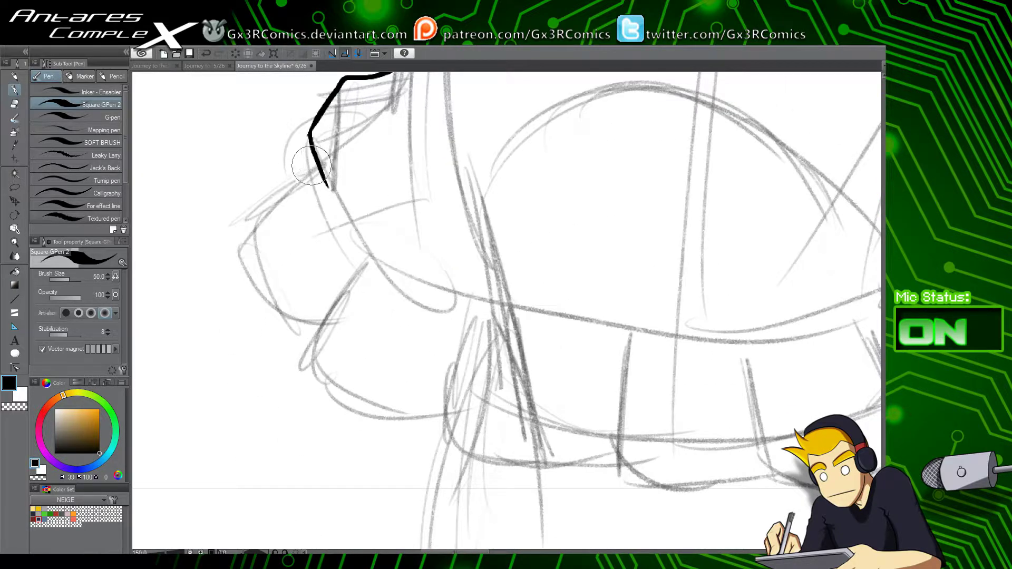
Step: Ink the rounded ruffles around the side of the hem and the first wide ruffle at the front
{"action": "mouse_move", "coordinate": [316, 162]}
{"action": "left_mouse_down"}
{"action": "mouse_move", "coordinate": [253, 281]}
{"action": "mouse_move", "coordinate": [272, 257]}
{"action": "mouse_move", "coordinate": [267, 241]}
{"action": "mouse_move", "coordinate": [253, 246]}
{"action": "mouse_move", "coordinate": [289, 323]}
{"action": "mouse_move", "coordinate": [329, 333]}
{"action": "left_mouse_up"}
{"action": "mouse_move", "coordinate": [367, 253]}
{"action": "left_mouse_down"}
{"action": "mouse_move", "coordinate": [318, 366]}
{"action": "mouse_move", "coordinate": [321, 385]}
{"action": "mouse_move", "coordinate": [474, 419]}
{"action": "left_mouse_up"}
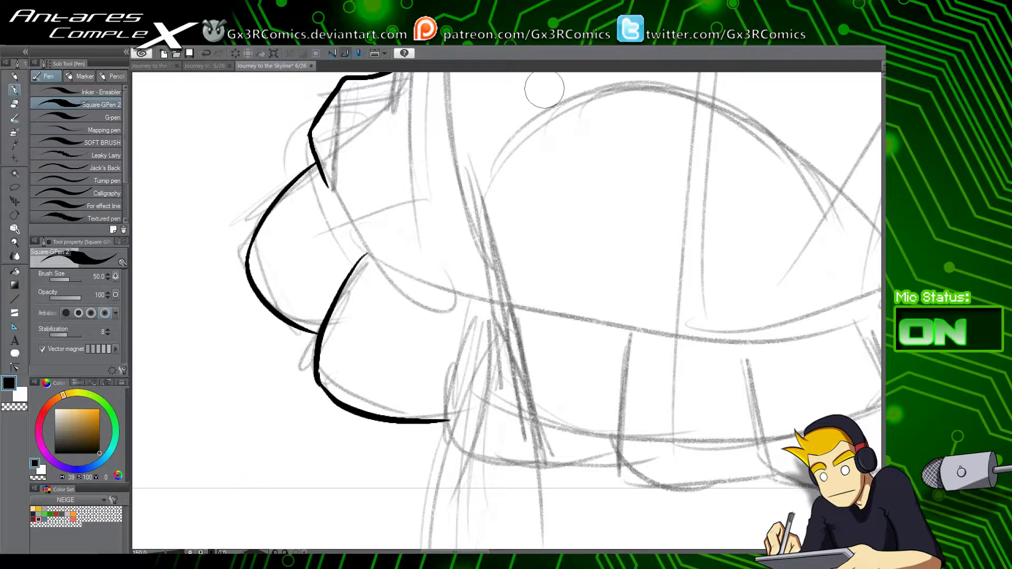
{"action": "left_click_drag", "start_coordinate": [495, 412], "coordinate": [436, 395]}
{"action": "mouse_move", "coordinate": [414, 305]}
{"action": "left_mouse_down"}
{"action": "mouse_move", "coordinate": [391, 403]}
{"action": "mouse_move", "coordinate": [404, 430]}
{"action": "mouse_move", "coordinate": [399, 330]}
{"action": "mouse_move", "coordinate": [413, 439]}
{"action": "mouse_move", "coordinate": [500, 445]}
{"action": "mouse_move", "coordinate": [587, 433]}
{"action": "left_mouse_up"}
{"action": "key", "text": "ctrl+z"}
{"action": "left_click_drag", "start_coordinate": [601, 394], "coordinate": [444, 411]}
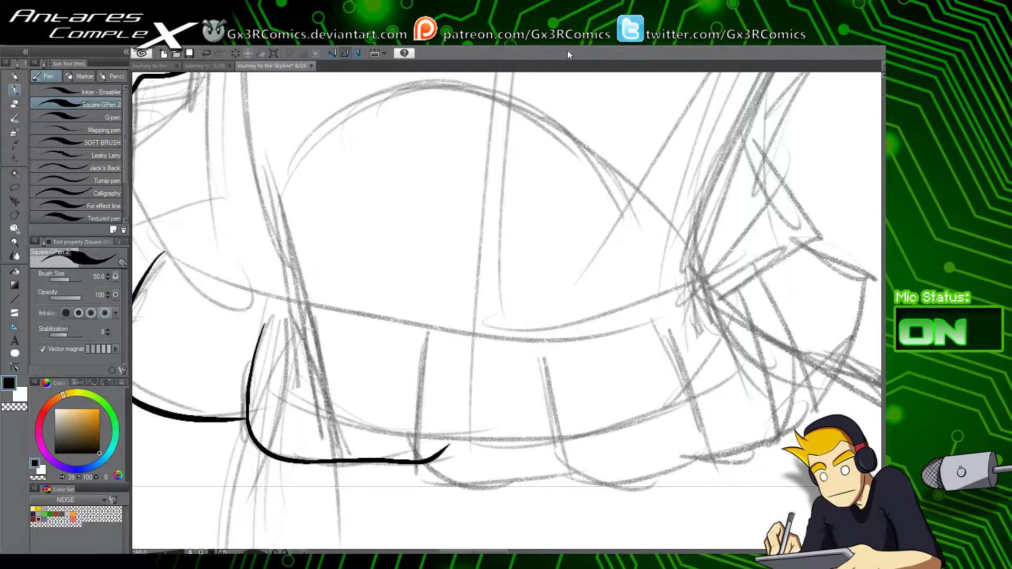
Step: Continue the hem ruffles across the front and ink the start of the seam line above them
{"action": "left_click_drag", "start_coordinate": [542, 356], "coordinate": [513, 278]}
{"action": "mouse_move", "coordinate": [424, 265]}
{"action": "left_mouse_down"}
{"action": "mouse_move", "coordinate": [417, 332]}
{"action": "mouse_move", "coordinate": [450, 410]}
{"action": "mouse_move", "coordinate": [517, 414]}
{"action": "mouse_move", "coordinate": [580, 381]}
{"action": "mouse_move", "coordinate": [573, 283]}
{"action": "left_mouse_up"}
{"action": "left_click_drag", "start_coordinate": [474, 276], "coordinate": [601, 440]}
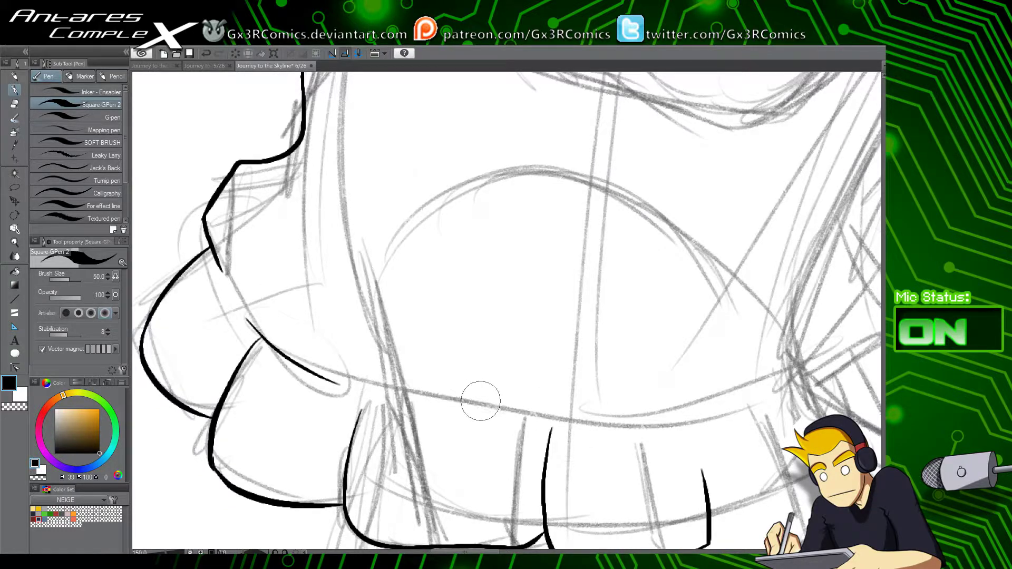
Step: Ink the far side of the torso from the pointed waist ruffle up to the armpit beneath the second puff sleeve
{"action": "left_click_drag", "start_coordinate": [684, 427], "coordinate": [364, 485]}
{"action": "mouse_move", "coordinate": [485, 441]}
{"action": "left_mouse_down"}
{"action": "mouse_move", "coordinate": [585, 391]}
{"action": "mouse_move", "coordinate": [549, 328]}
{"action": "left_mouse_up"}
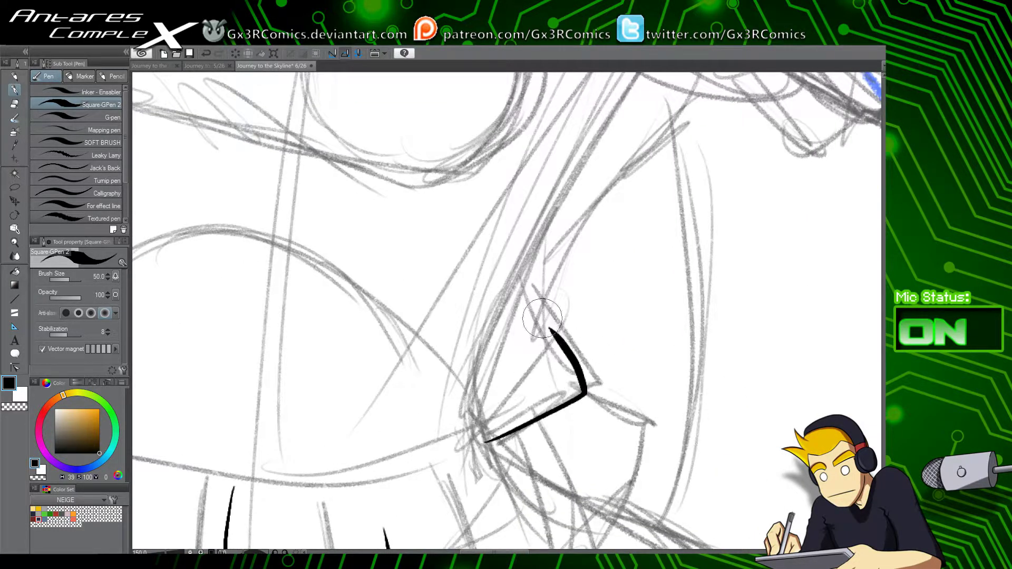
{"action": "key", "text": "ctrl+z"}
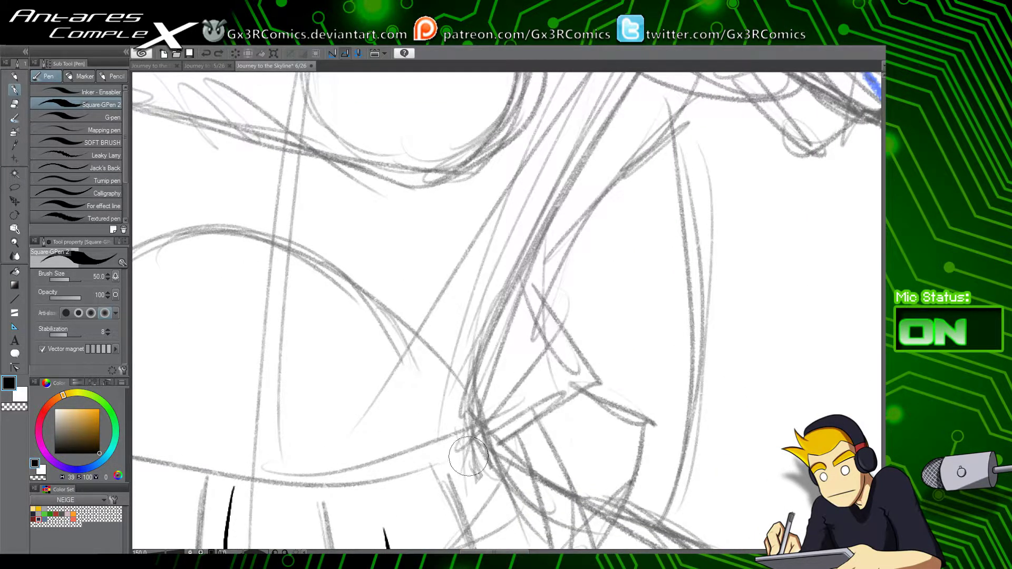
{"action": "mouse_move", "coordinate": [468, 457]}
{"action": "left_mouse_down"}
{"action": "mouse_move", "coordinate": [573, 397]}
{"action": "mouse_move", "coordinate": [602, 344]}
{"action": "mouse_move", "coordinate": [534, 293]}
{"action": "mouse_move", "coordinate": [521, 404]}
{"action": "mouse_move", "coordinate": [530, 369]}
{"action": "mouse_move", "coordinate": [635, 208]}
{"action": "left_mouse_up"}
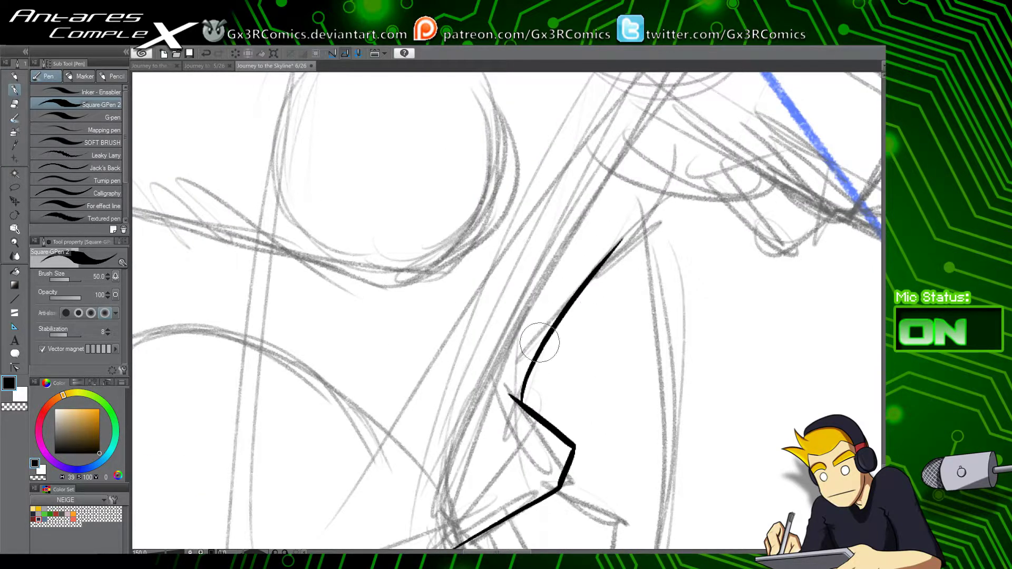
{"action": "key", "text": "ctrl+z"}
{"action": "mouse_move", "coordinate": [523, 403]}
{"action": "left_mouse_down"}
{"action": "mouse_move", "coordinate": [543, 351]}
{"action": "mouse_move", "coordinate": [631, 262]}
{"action": "mouse_move", "coordinate": [668, 188]}
{"action": "left_mouse_up"}
{"action": "left_click_drag", "start_coordinate": [684, 233], "coordinate": [580, 390]}
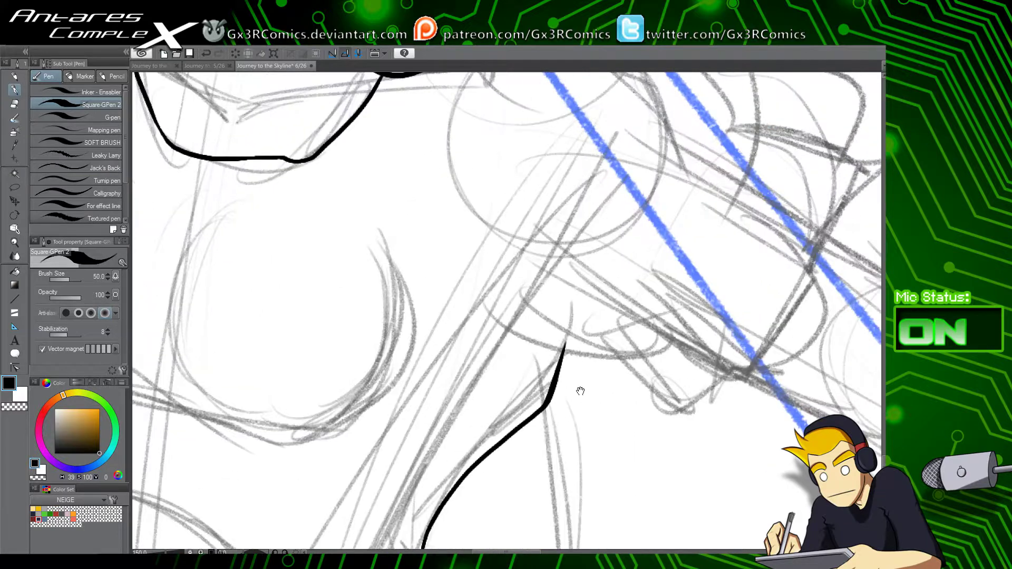
Step: Ink the curved underside of the far puff sleeve and erase the torso line that runs past it
{"action": "mouse_move", "coordinate": [473, 252]}
{"action": "left_mouse_down"}
{"action": "mouse_move", "coordinate": [526, 348]}
{"action": "mouse_move", "coordinate": [626, 345]}
{"action": "left_mouse_up"}
{"action": "key", "text": "e"}
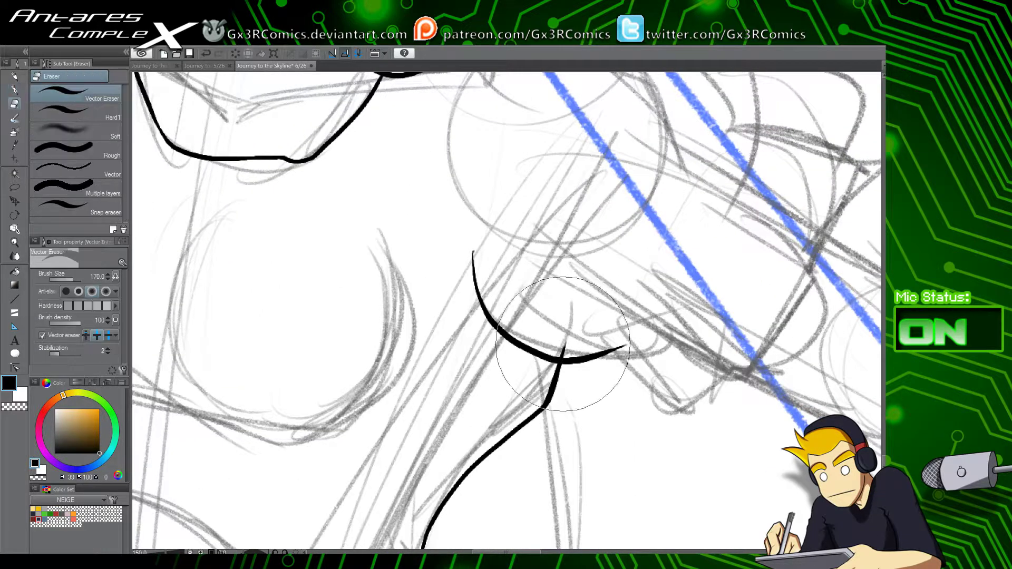
{"action": "left_click", "coordinate": [563, 345]}
{"action": "left_click_drag", "start_coordinate": [575, 326], "coordinate": [528, 405]}
{"action": "left_click_drag", "start_coordinate": [486, 329], "coordinate": [418, 492]}
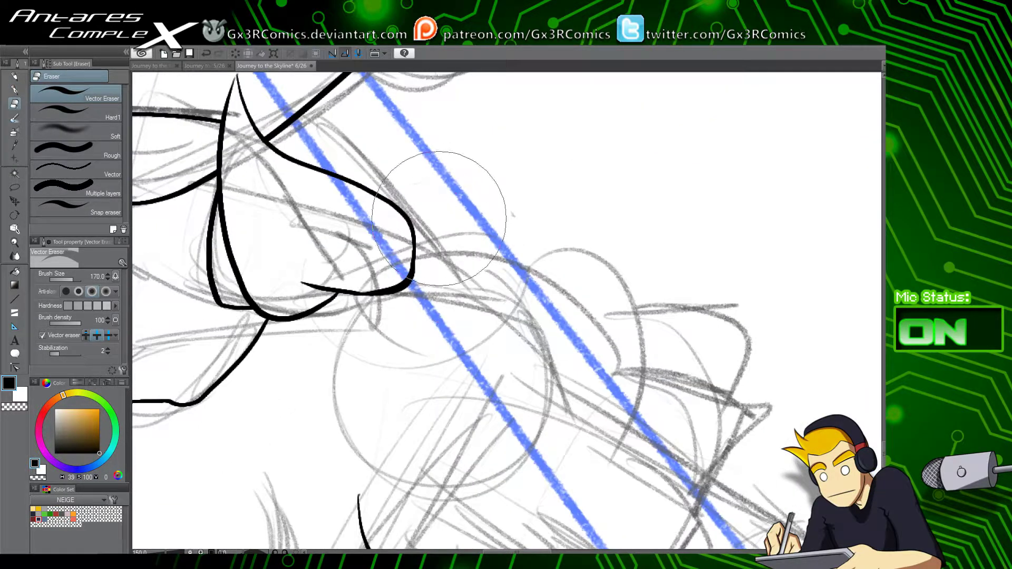
{"action": "key", "text": "p"}
{"action": "left_click_drag", "start_coordinate": [415, 247], "coordinate": [583, 314]}
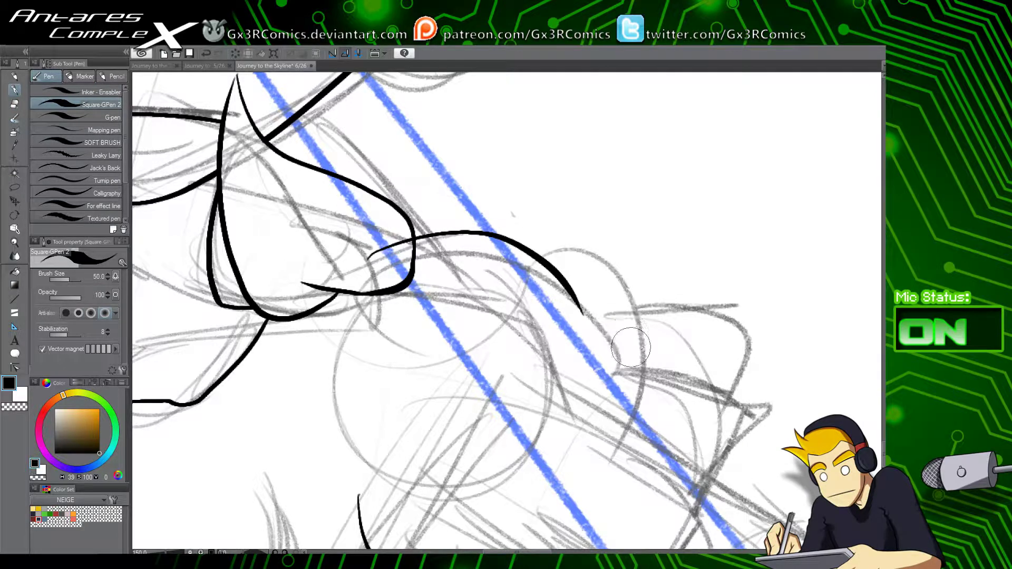
{"action": "key", "text": "ctrl+z"}
{"action": "left_click_drag", "start_coordinate": [618, 379], "coordinate": [544, 241]}
{"action": "key", "text": "ctrl+z"}
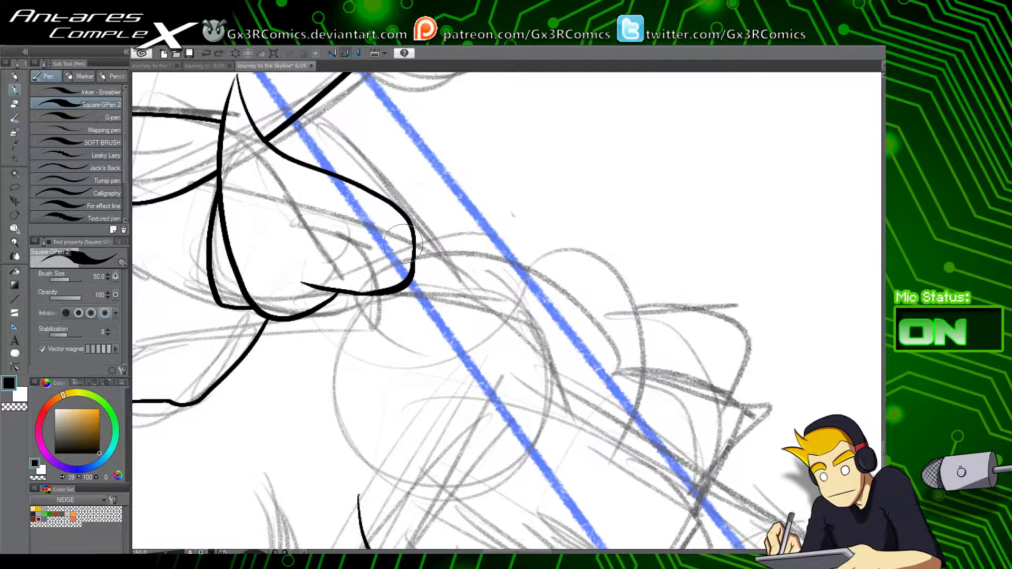
Step: Ink the far puff sleeve's outer contour from the shoulder over the angular ruffle folds and around to its lower edge
{"action": "mouse_move", "coordinate": [362, 247]}
{"action": "left_mouse_down"}
{"action": "mouse_move", "coordinate": [422, 224]}
{"action": "mouse_move", "coordinate": [472, 248]}
{"action": "mouse_move", "coordinate": [583, 256]}
{"action": "mouse_move", "coordinate": [607, 272]}
{"action": "mouse_move", "coordinate": [626, 331]}
{"action": "mouse_move", "coordinate": [601, 319]}
{"action": "mouse_move", "coordinate": [573, 260]}
{"action": "mouse_move", "coordinate": [556, 311]}
{"action": "mouse_move", "coordinate": [533, 326]}
{"action": "left_mouse_up"}
{"action": "mouse_move", "coordinate": [484, 246]}
{"action": "left_mouse_down"}
{"action": "mouse_move", "coordinate": [593, 264]}
{"action": "mouse_move", "coordinate": [589, 327]}
{"action": "left_mouse_up"}
{"action": "mouse_move", "coordinate": [505, 316]}
{"action": "left_mouse_down"}
{"action": "mouse_move", "coordinate": [585, 330]}
{"action": "mouse_move", "coordinate": [602, 351]}
{"action": "mouse_move", "coordinate": [603, 337]}
{"action": "mouse_move", "coordinate": [579, 416]}
{"action": "left_mouse_up"}
{"action": "mouse_move", "coordinate": [591, 398]}
{"action": "left_mouse_down"}
{"action": "mouse_move", "coordinate": [634, 288]}
{"action": "mouse_move", "coordinate": [604, 342]}
{"action": "mouse_move", "coordinate": [617, 401]}
{"action": "mouse_move", "coordinate": [575, 430]}
{"action": "mouse_move", "coordinate": [509, 432]}
{"action": "left_mouse_up"}
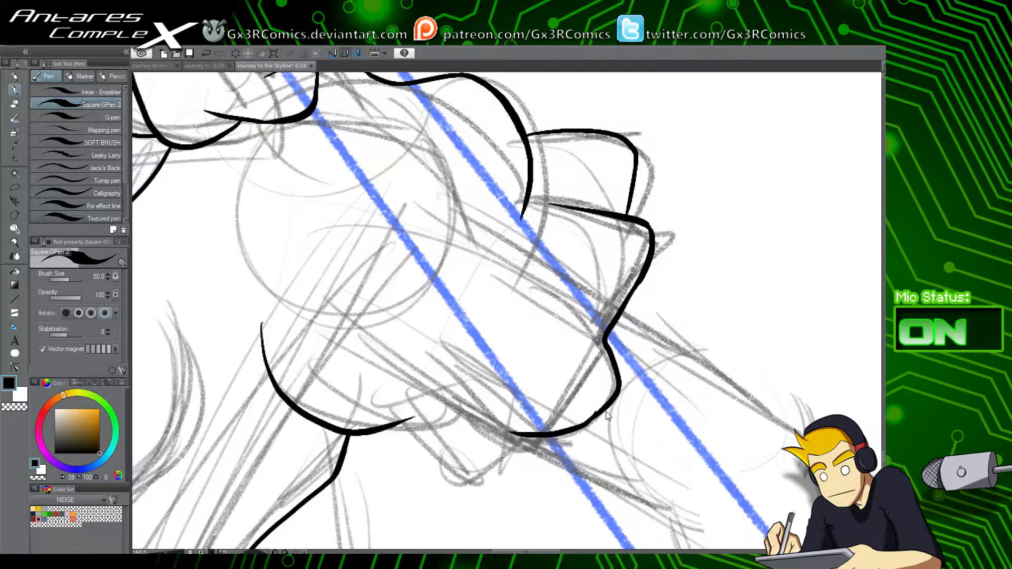
{"action": "key", "text": "ctrl+z"}
{"action": "mouse_move", "coordinate": [618, 393]}
{"action": "left_mouse_down"}
{"action": "mouse_move", "coordinate": [487, 435]}
{"action": "mouse_move", "coordinate": [456, 405]}
{"action": "left_mouse_up"}
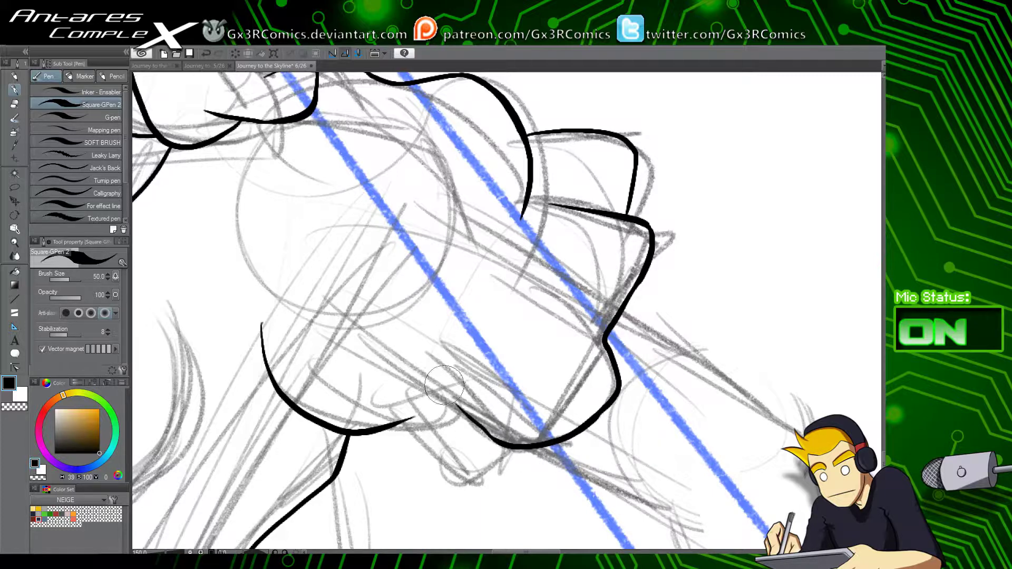
Step: Ink the small rounded ruffle folds that close the gap along the far sleeve's underside
{"action": "mouse_move", "coordinate": [398, 424]}
{"action": "left_mouse_down"}
{"action": "mouse_move", "coordinate": [430, 472]}
{"action": "mouse_move", "coordinate": [527, 437]}
{"action": "mouse_move", "coordinate": [595, 342]}
{"action": "left_mouse_up"}
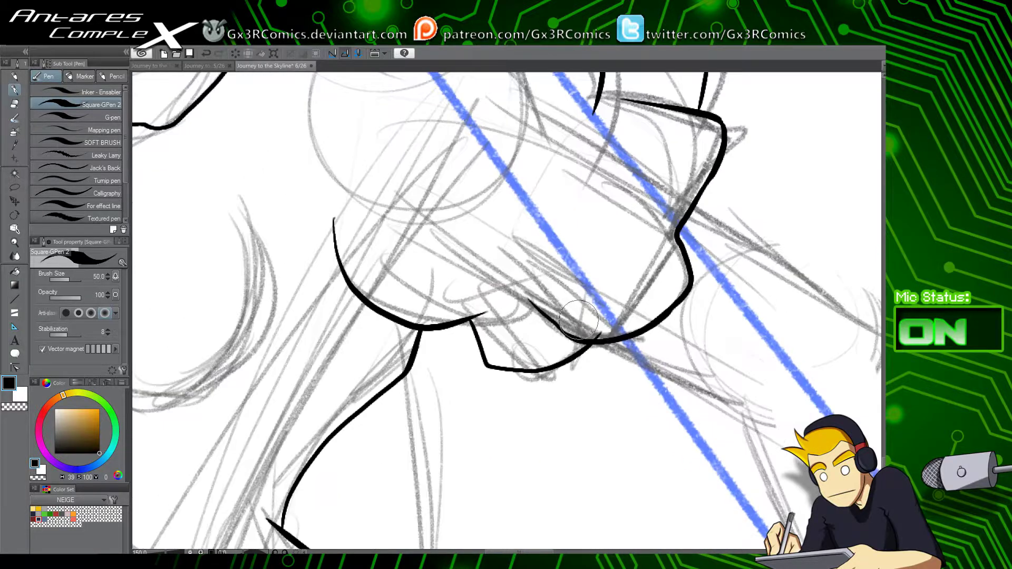
{"action": "key", "text": "ctrl+z"}
{"action": "mouse_move", "coordinate": [477, 316]}
{"action": "left_mouse_down"}
{"action": "mouse_move", "coordinate": [494, 347]}
{"action": "mouse_move", "coordinate": [612, 310]}
{"action": "mouse_move", "coordinate": [599, 312]}
{"action": "left_mouse_up"}
{"action": "key", "text": "e"}
{"action": "key", "text": "p"}
{"action": "mouse_move", "coordinate": [460, 322]}
{"action": "left_mouse_down"}
{"action": "mouse_move", "coordinate": [474, 348]}
{"action": "mouse_move", "coordinate": [498, 347]}
{"action": "left_mouse_up"}
{"action": "left_click_drag", "start_coordinate": [502, 295], "coordinate": [518, 396]}
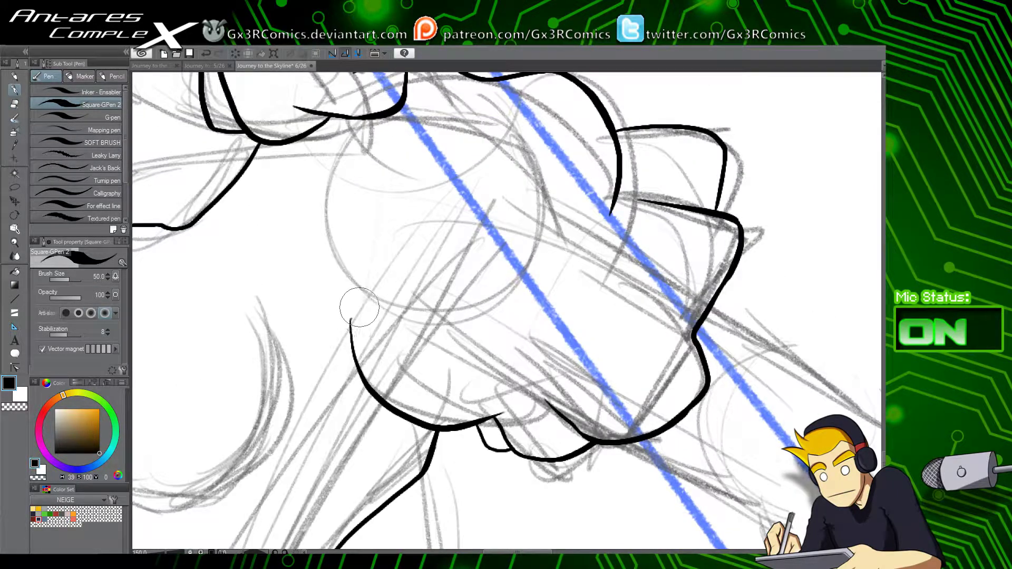
{"action": "key", "text": "m"}
{"action": "mouse_move", "coordinate": [347, 303]}
{"action": "left_mouse_down"}
{"action": "mouse_move", "coordinate": [350, 323]}
{"action": "mouse_move", "coordinate": [372, 332]}
{"action": "left_mouse_up"}
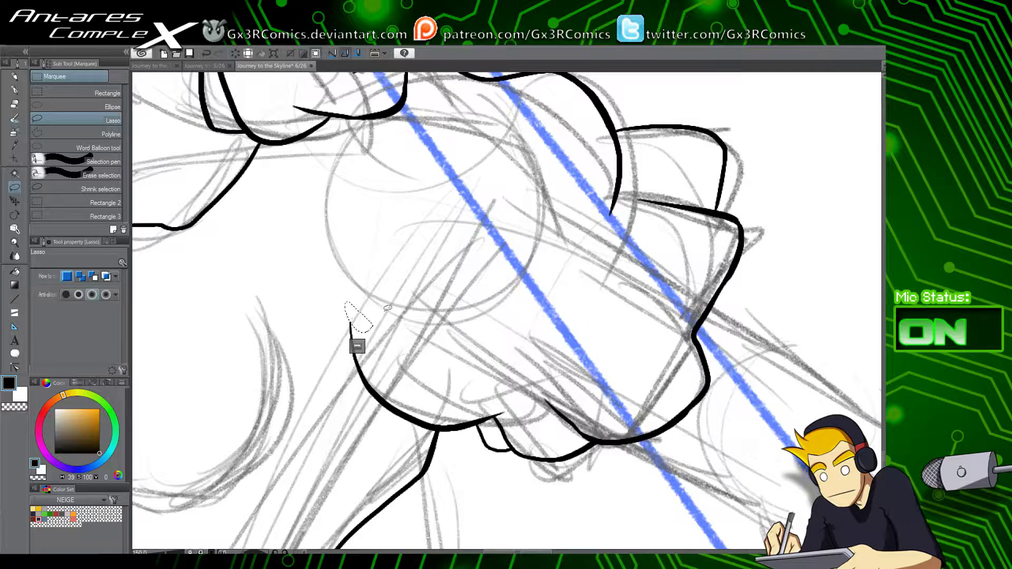
{"action": "key", "text": "ctrl+d"}
Step: Ink the far chest contour as one curve from the centre underside up and around the outer side
{"action": "left_click_drag", "start_coordinate": [396, 262], "coordinate": [468, 373]}
{"action": "left_click_drag", "start_coordinate": [438, 445], "coordinate": [689, 174]}
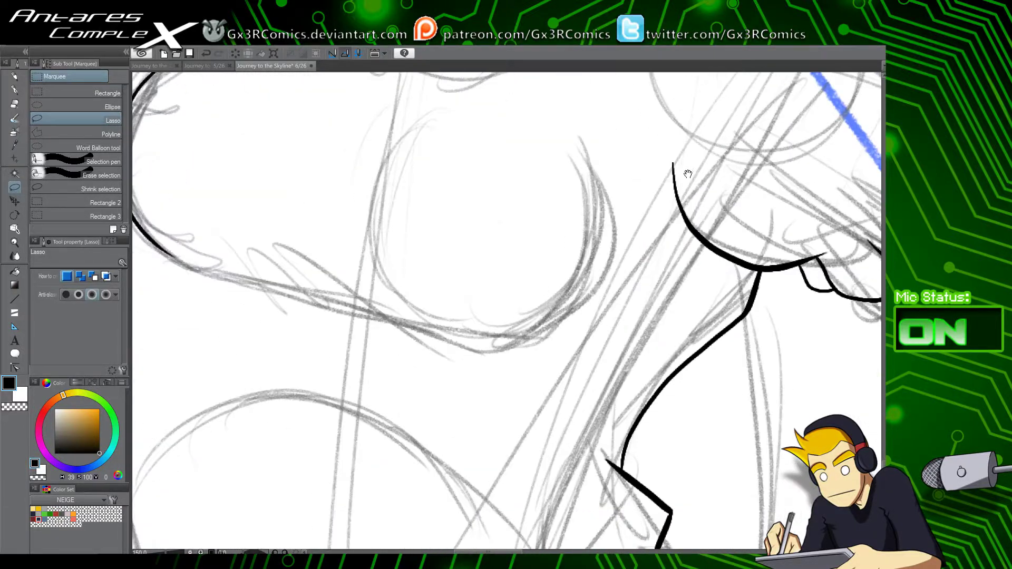
{"action": "left_click_drag", "start_coordinate": [465, 334], "coordinate": [513, 403]}
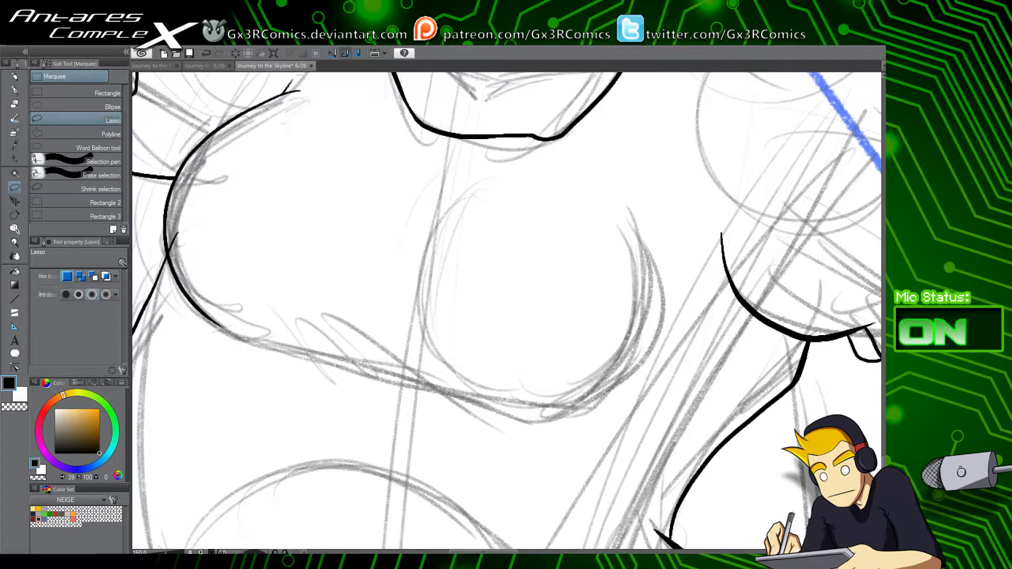
{"action": "key", "text": "p"}
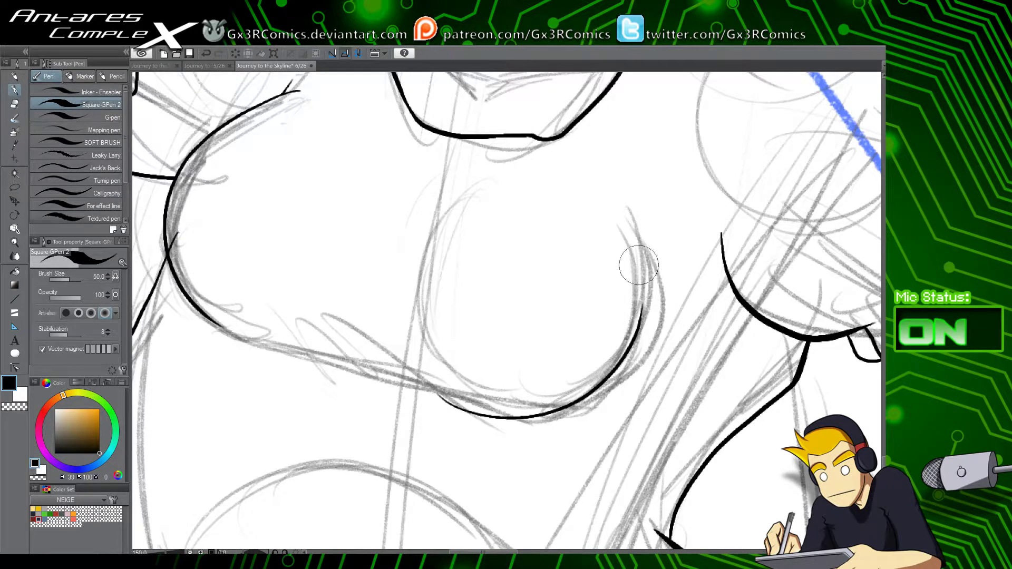
{"action": "mouse_move", "coordinate": [439, 390]}
{"action": "left_mouse_down"}
{"action": "mouse_move", "coordinate": [542, 404]}
{"action": "mouse_move", "coordinate": [639, 279]}
{"action": "mouse_move", "coordinate": [515, 408]}
{"action": "mouse_move", "coordinate": [640, 303]}
{"action": "mouse_move", "coordinate": [619, 200]}
{"action": "left_mouse_up"}
{"action": "key", "text": "ctrl+z"}
{"action": "key", "text": "ctrl+z"}
{"action": "mouse_move", "coordinate": [427, 386]}
{"action": "left_mouse_down"}
{"action": "mouse_move", "coordinate": [564, 405]}
{"action": "mouse_move", "coordinate": [619, 217]}
{"action": "left_mouse_up"}
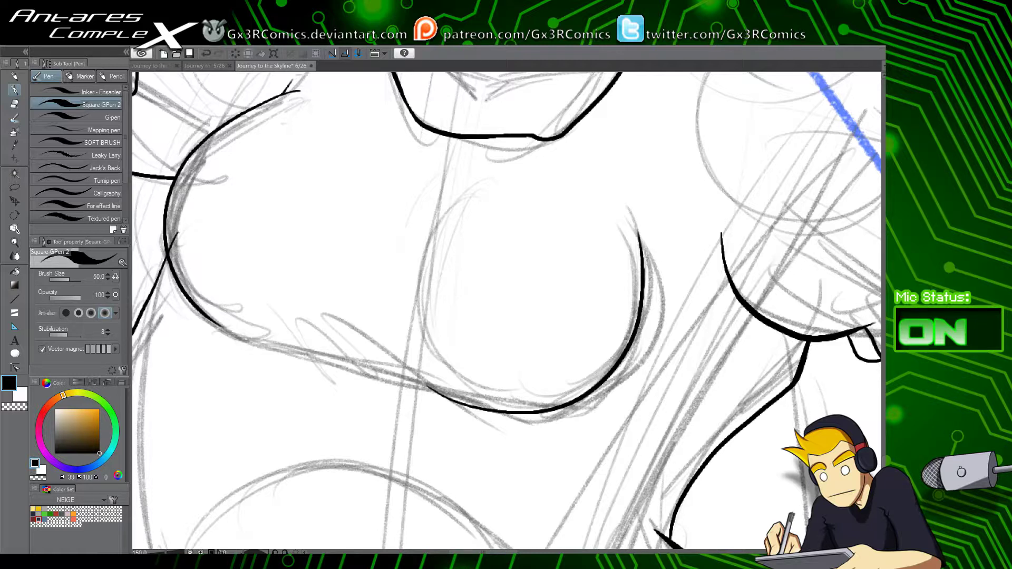
Step: Erase the end of the far shoulder line where it runs inside the rounded hair lock beside the neck
{"action": "left_click_drag", "start_coordinate": [474, 346], "coordinate": [561, 441]}
{"action": "key", "text": "e"}
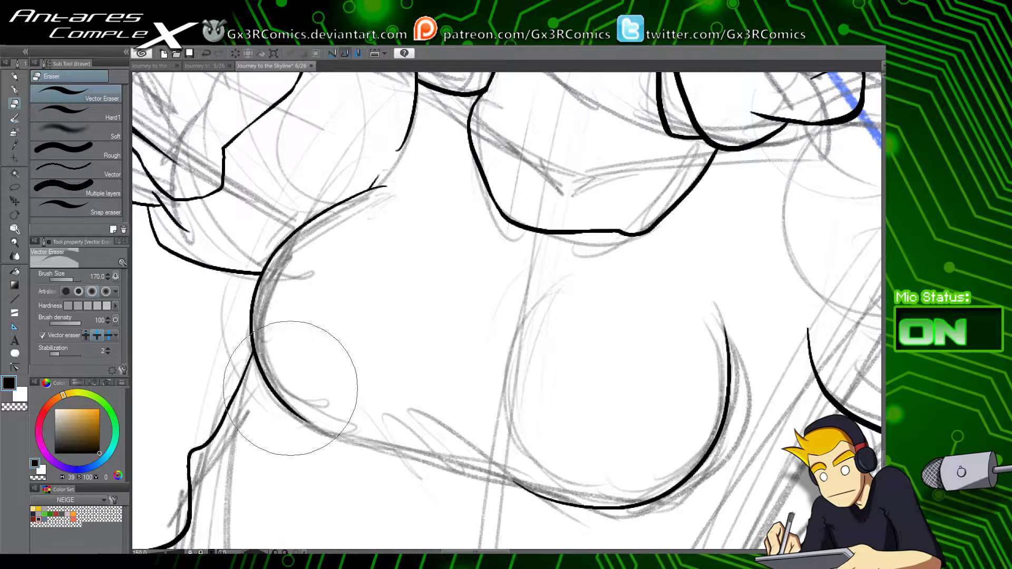
{"action": "mouse_move", "coordinate": [410, 299]}
{"action": "left_mouse_down"}
{"action": "mouse_move", "coordinate": [355, 321]}
{"action": "mouse_move", "coordinate": [316, 353]}
{"action": "left_mouse_up"}
{"action": "mouse_move", "coordinate": [802, 384]}
{"action": "left_mouse_down"}
{"action": "mouse_move", "coordinate": [655, 299]}
{"action": "mouse_move", "coordinate": [511, 437]}
{"action": "left_mouse_up"}
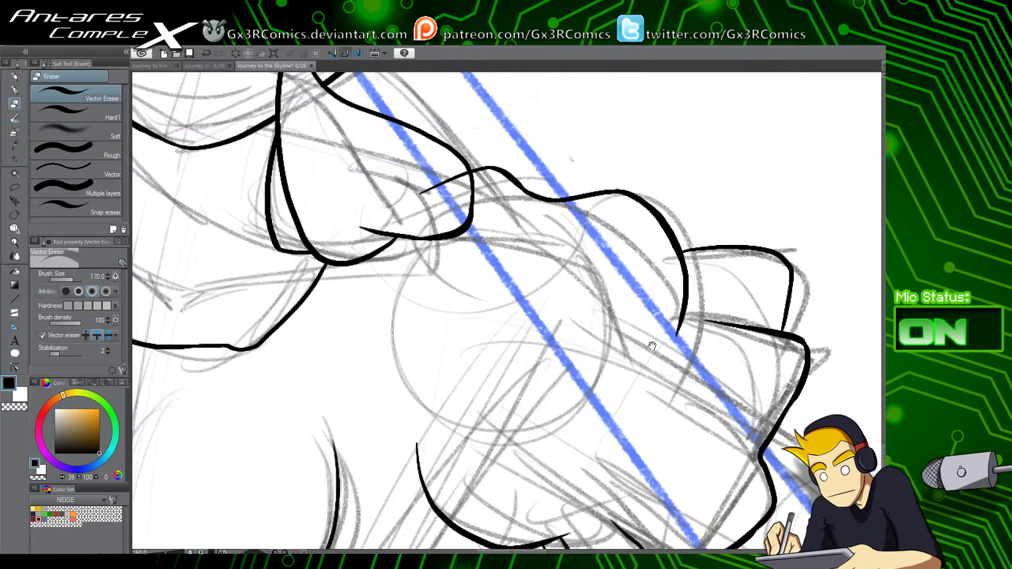
{"action": "left_click", "coordinate": [425, 195]}
Step: Ink the curved contour linking the back of the head to the far shoulder and erase its end inside the hair
{"action": "left_click_drag", "start_coordinate": [474, 88], "coordinate": [447, 310]}
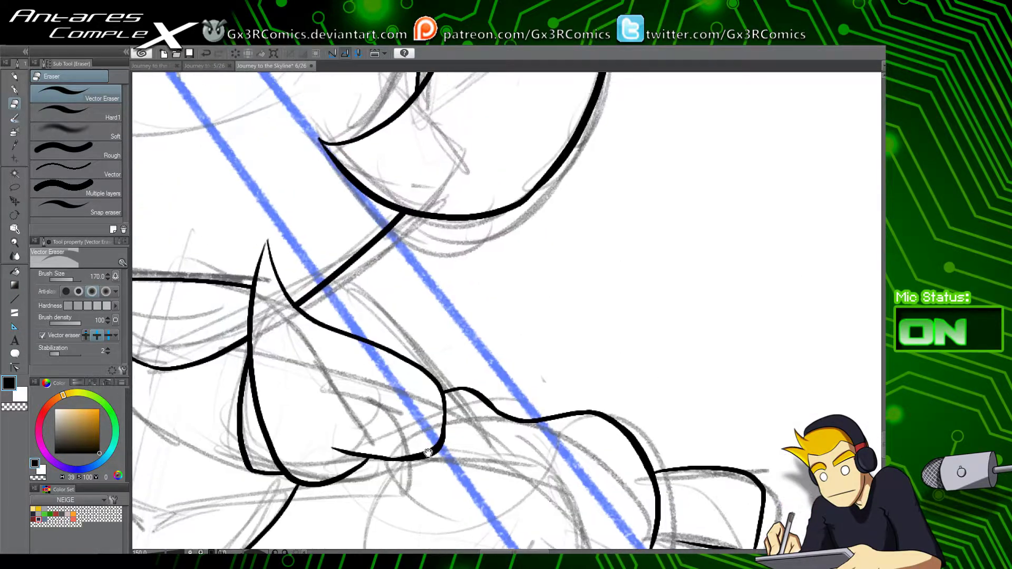
{"action": "key", "text": "p"}
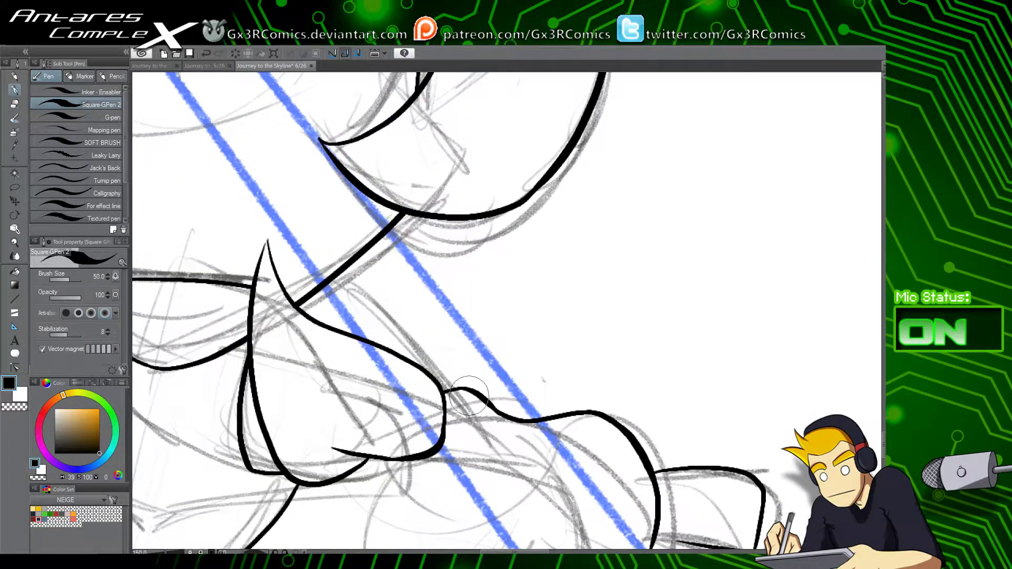
{"action": "mouse_move", "coordinate": [473, 389]}
{"action": "left_mouse_down"}
{"action": "mouse_move", "coordinate": [514, 307]}
{"action": "mouse_move", "coordinate": [440, 171]}
{"action": "left_mouse_up"}
{"action": "left_click_drag", "start_coordinate": [352, 335], "coordinate": [345, 269]}
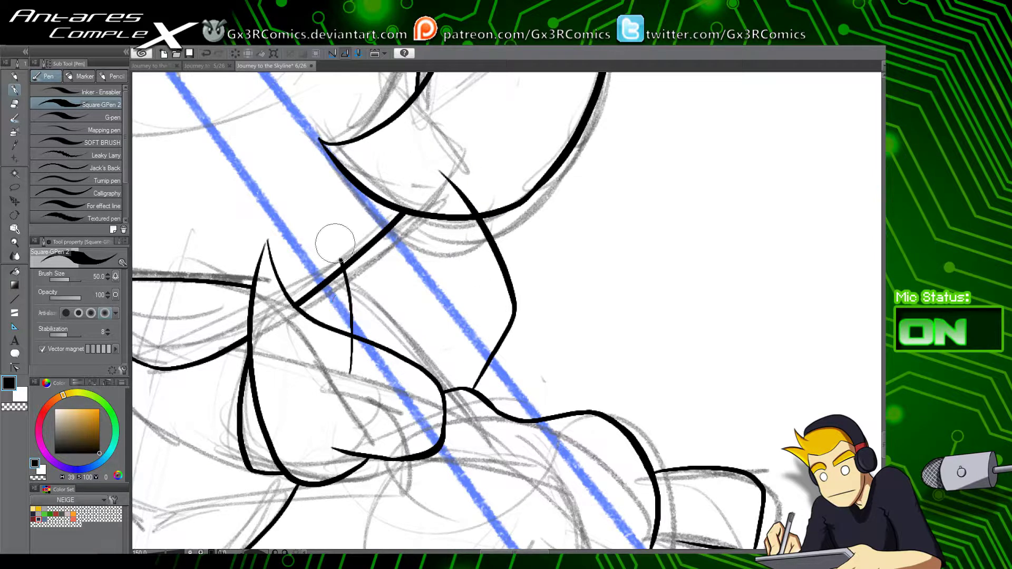
{"action": "key", "text": "e"}
{"action": "left_click", "coordinate": [454, 166]}
Step: Draw the two long parallel edges of the sketched prop's shaft above the character with the Straight line tool
{"action": "left_click_drag", "start_coordinate": [473, 169], "coordinate": [442, 304]}
{"action": "scroll", "coordinate": [530, 364], "scroll_direction": "down", "scroll_amount": 3}
{"action": "scroll", "coordinate": [561, 334], "scroll_direction": "down", "scroll_amount": 1}
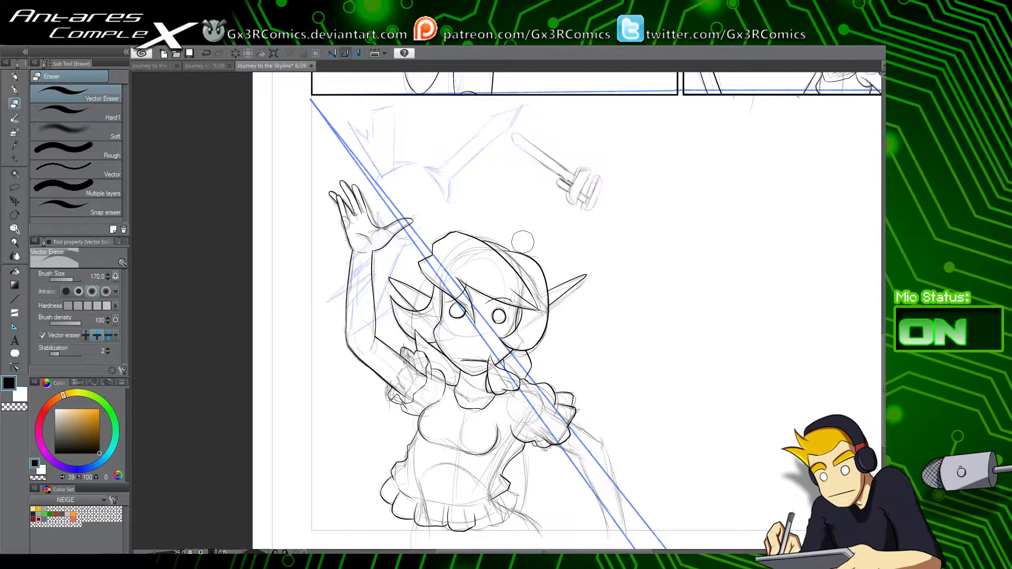
{"action": "scroll", "coordinate": [522, 242], "scroll_direction": "up", "scroll_amount": 4}
{"action": "key", "text": "u"}
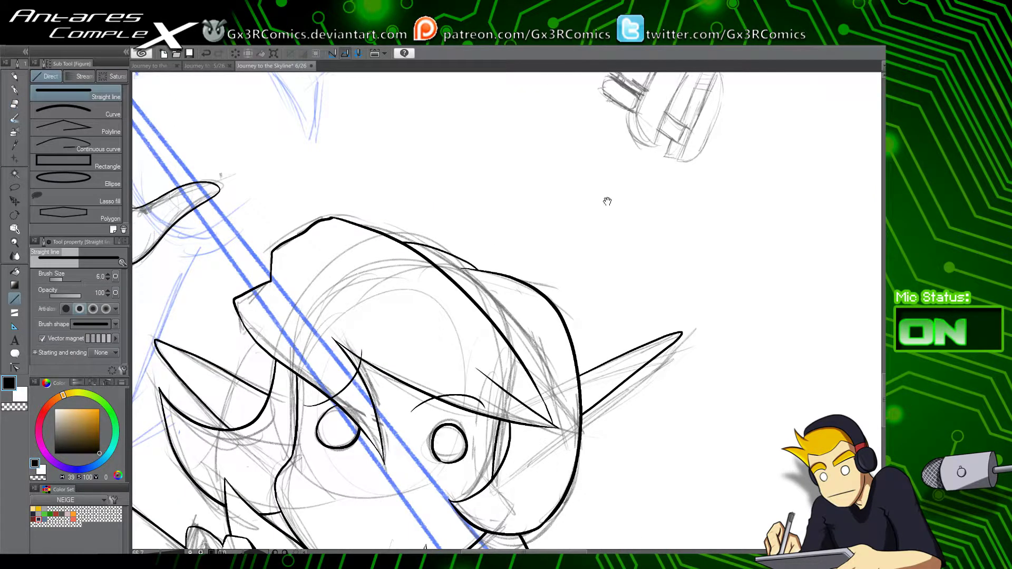
{"action": "left_click_drag", "start_coordinate": [607, 201], "coordinate": [478, 413]}
{"action": "scroll", "coordinate": [469, 407], "scroll_direction": "up", "scroll_amount": 1}
{"action": "left_click_drag", "start_coordinate": [481, 250], "coordinate": [460, 397]}
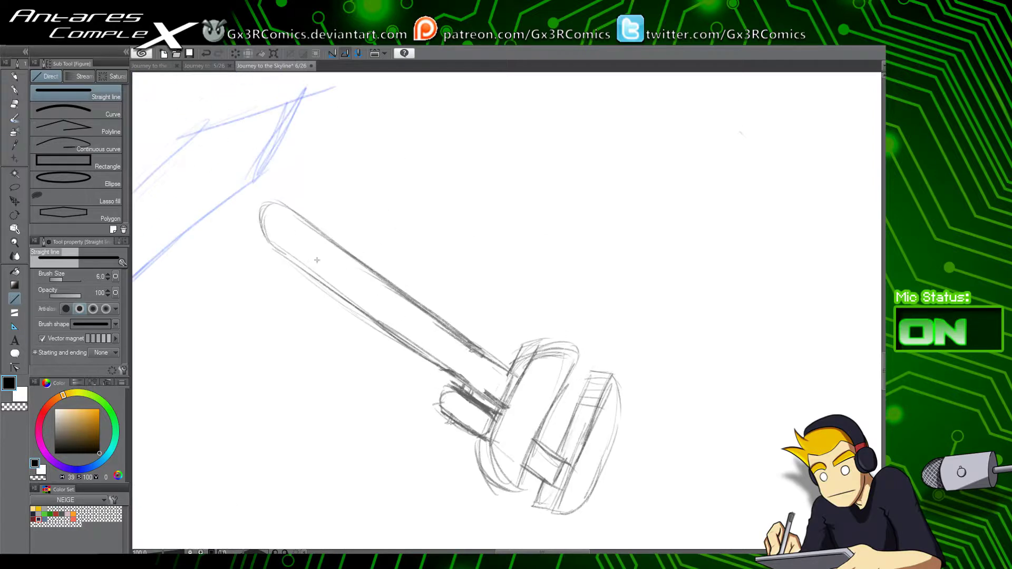
{"action": "left_click_drag", "start_coordinate": [270, 242], "coordinate": [497, 403]}
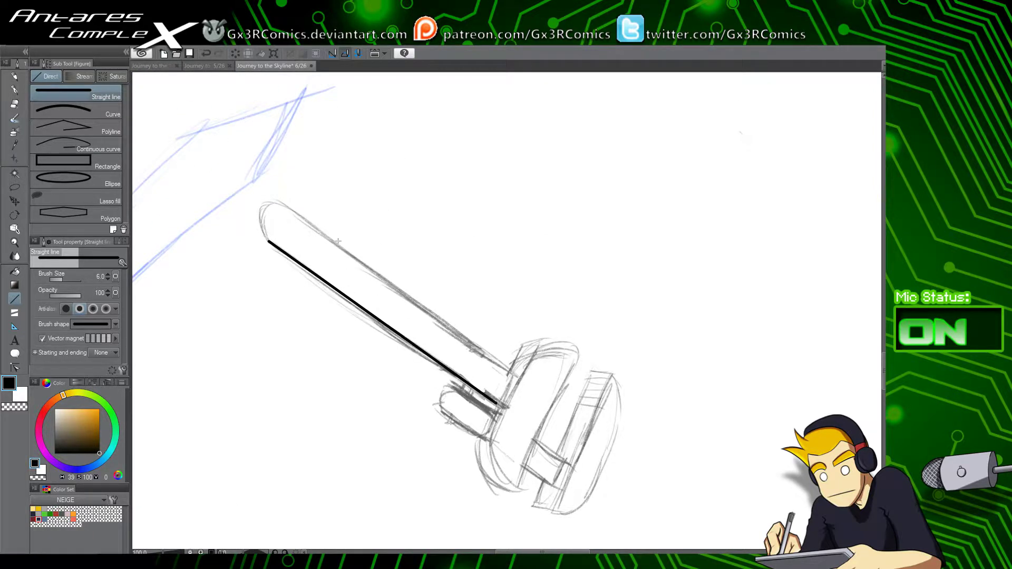
{"action": "mouse_move", "coordinate": [295, 213]}
{"action": "left_mouse_down"}
{"action": "mouse_move", "coordinate": [529, 386]}
{"action": "mouse_move", "coordinate": [497, 329]}
{"action": "left_mouse_up"}
Step: Outline the tall plate at the base of the shaft with two straight sides and curved ends, adjusting the upper curve's control point
{"action": "left_click_drag", "start_coordinate": [477, 435], "coordinate": [538, 297]}
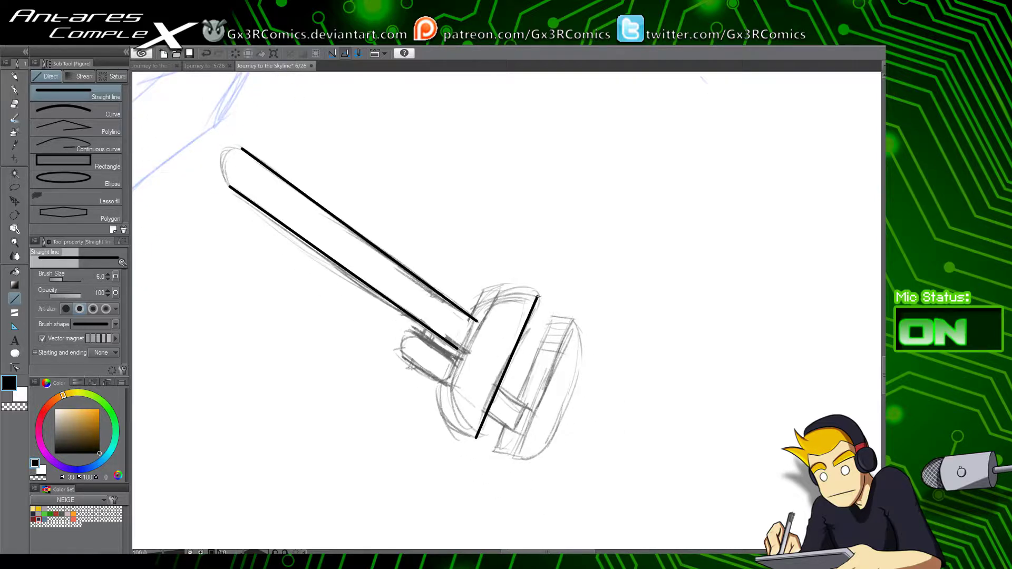
{"action": "scroll", "coordinate": [520, 340], "scroll_direction": "up", "scroll_amount": 1}
{"action": "mouse_move", "coordinate": [447, 403]}
{"action": "left_mouse_down"}
{"action": "mouse_move", "coordinate": [523, 336]}
{"action": "mouse_move", "coordinate": [546, 214]}
{"action": "mouse_move", "coordinate": [561, 201]}
{"action": "mouse_move", "coordinate": [622, 205]}
{"action": "left_mouse_up"}
{"action": "left_click", "coordinate": [77, 111]}
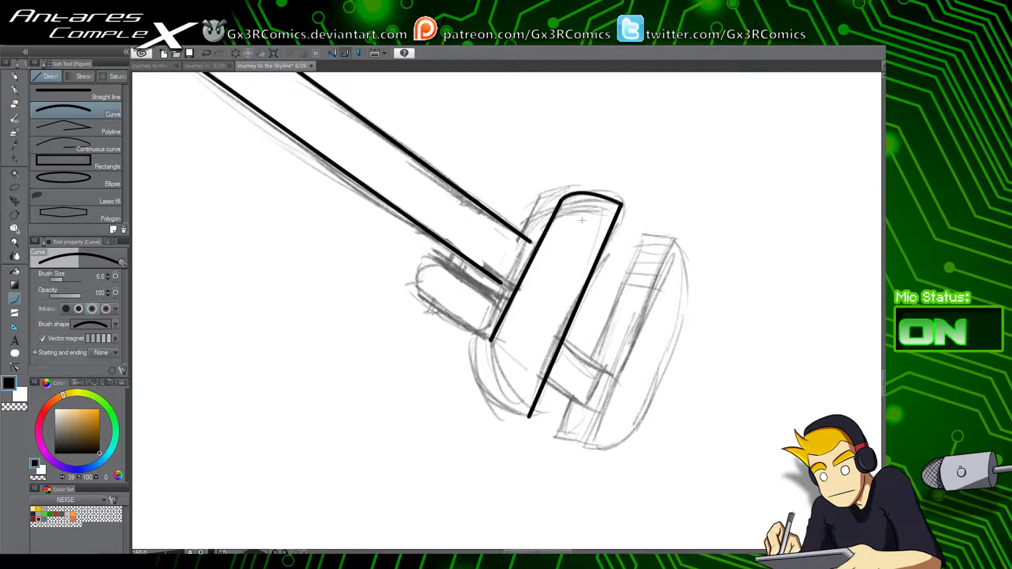
{"action": "key", "text": "y"}
{"action": "left_click_drag", "start_coordinate": [578, 184], "coordinate": [588, 175]}
{"action": "key", "text": "u"}
{"action": "left_click_drag", "start_coordinate": [490, 340], "coordinate": [529, 417]}
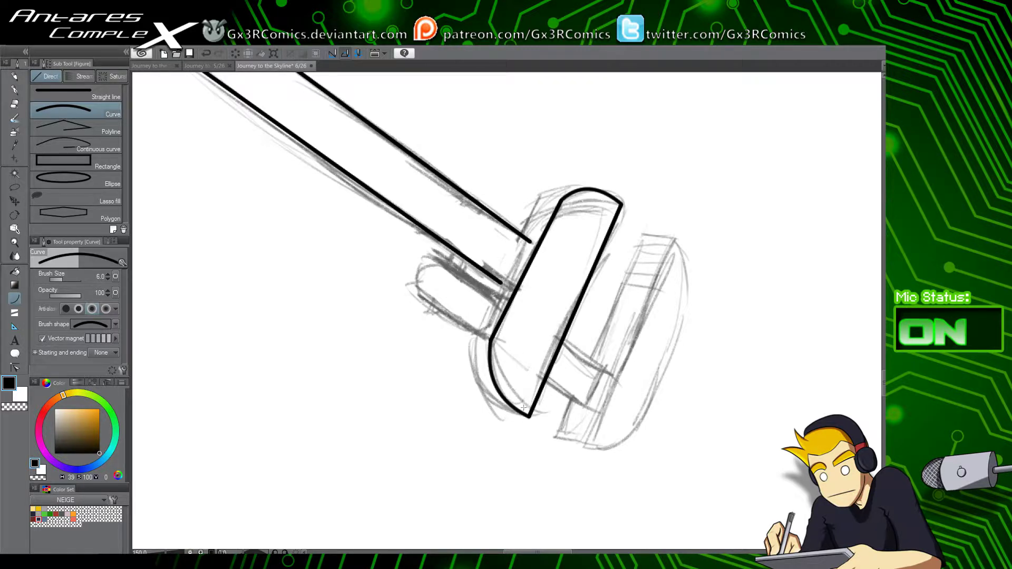
Step: Add a second parallel curve outside the plate's lower end and join it to the plate's tip with a straight line
{"action": "left_click", "coordinate": [476, 337]}
{"action": "left_click_drag", "start_coordinate": [476, 337], "coordinate": [511, 415]}
{"action": "key", "text": "y"}
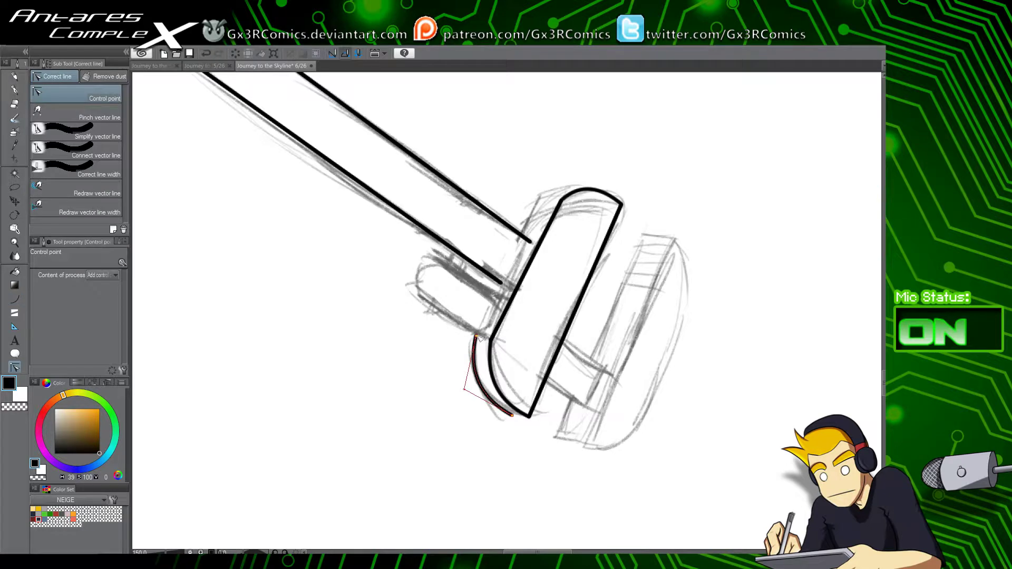
{"action": "key", "text": "u"}
{"action": "left_click", "coordinate": [95, 98]}
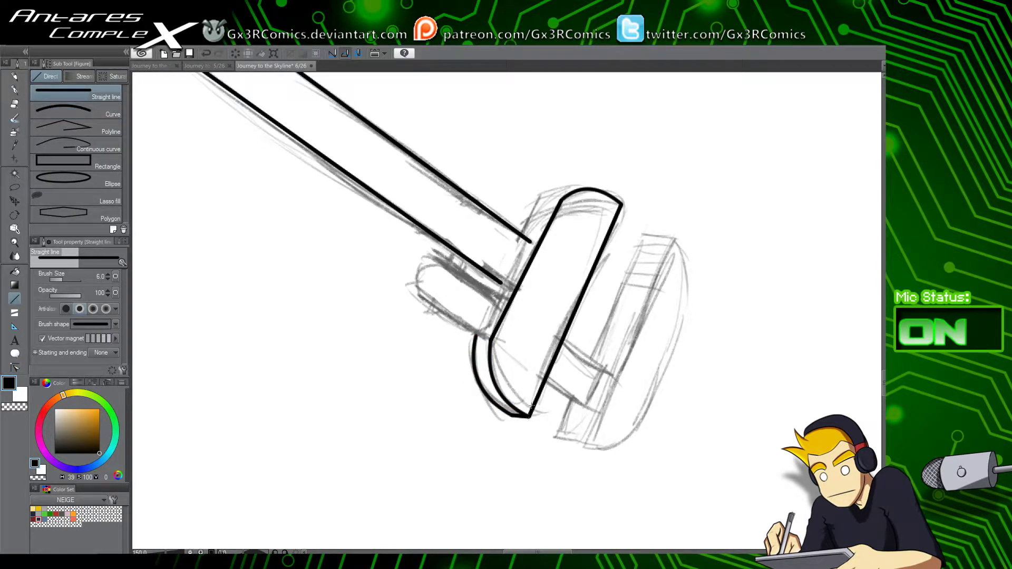
Step: Draw the straight sides and inner end of the small peg below the shaft with the Straight line tool
{"action": "mouse_move", "coordinate": [504, 332]}
{"action": "left_mouse_down"}
{"action": "mouse_move", "coordinate": [486, 380]}
{"action": "mouse_move", "coordinate": [394, 336]}
{"action": "left_mouse_up"}
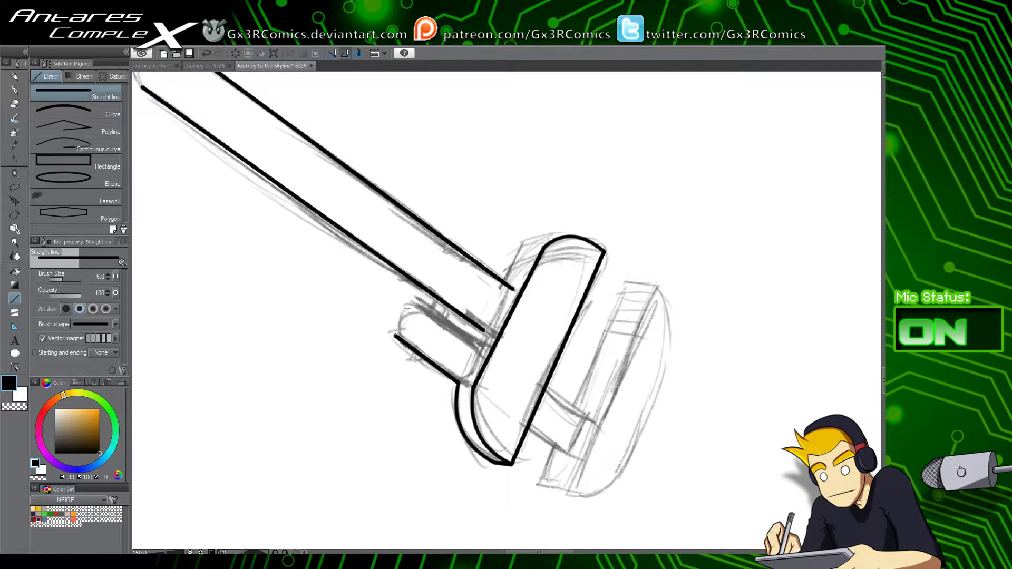
{"action": "scroll", "coordinate": [473, 419], "scroll_direction": "up", "scroll_amount": 1}
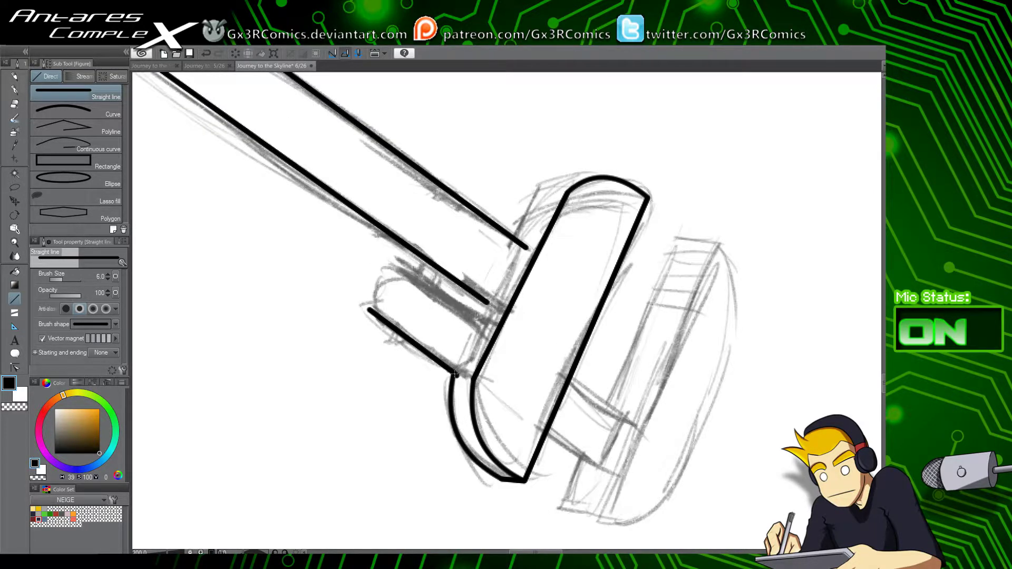
{"action": "mouse_move", "coordinate": [460, 377]}
{"action": "left_mouse_down"}
{"action": "mouse_move", "coordinate": [485, 320]}
{"action": "mouse_move", "coordinate": [471, 366]}
{"action": "mouse_move", "coordinate": [496, 321]}
{"action": "mouse_move", "coordinate": [392, 260]}
{"action": "left_mouse_up"}
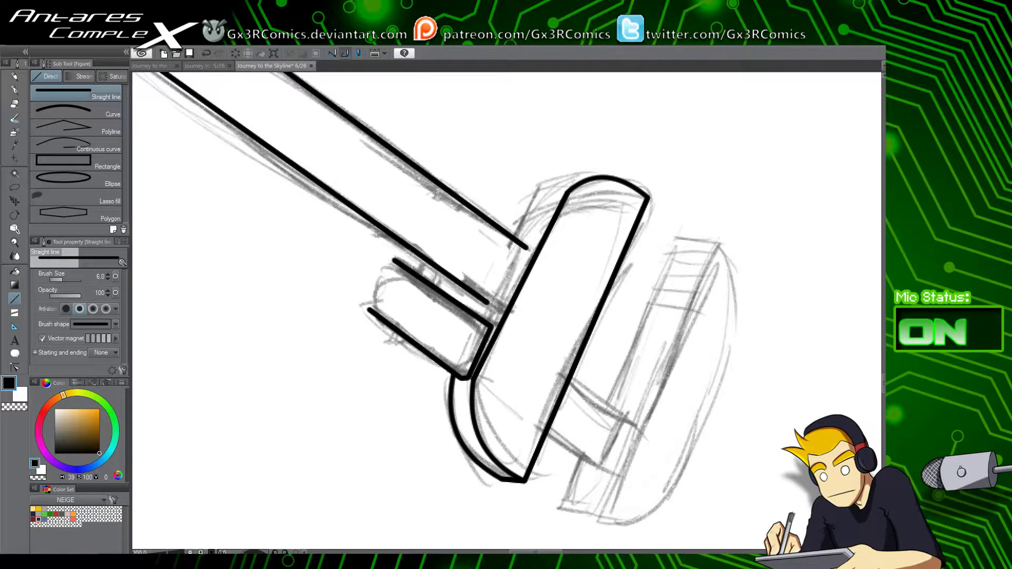
Step: Close the small peg's outer end with a rounded curve, correcting it through its control point
{"action": "left_click", "coordinate": [103, 108]}
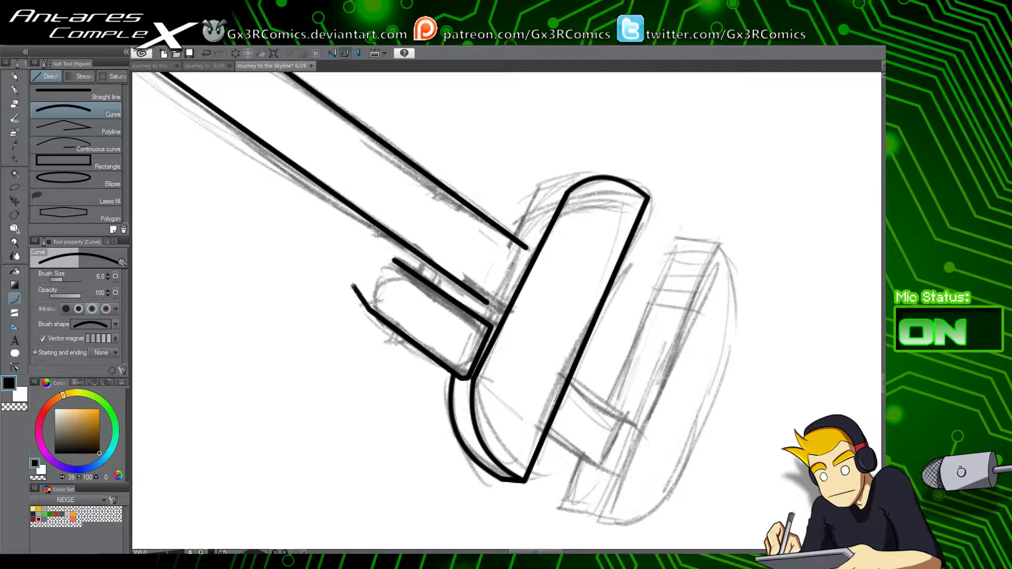
{"action": "left_click_drag", "start_coordinate": [354, 286], "coordinate": [368, 270]}
{"action": "key", "text": "y"}
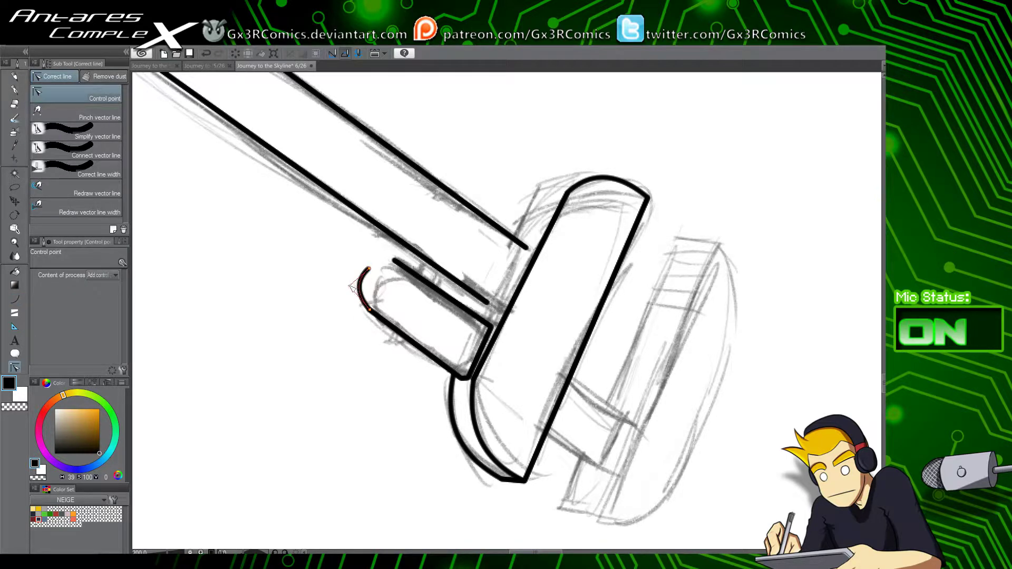
{"action": "mouse_move", "coordinate": [350, 286]}
{"action": "left_mouse_down"}
{"action": "mouse_move", "coordinate": [357, 267]}
{"action": "mouse_move", "coordinate": [395, 260]}
{"action": "left_mouse_up"}
{"action": "key", "text": "u"}
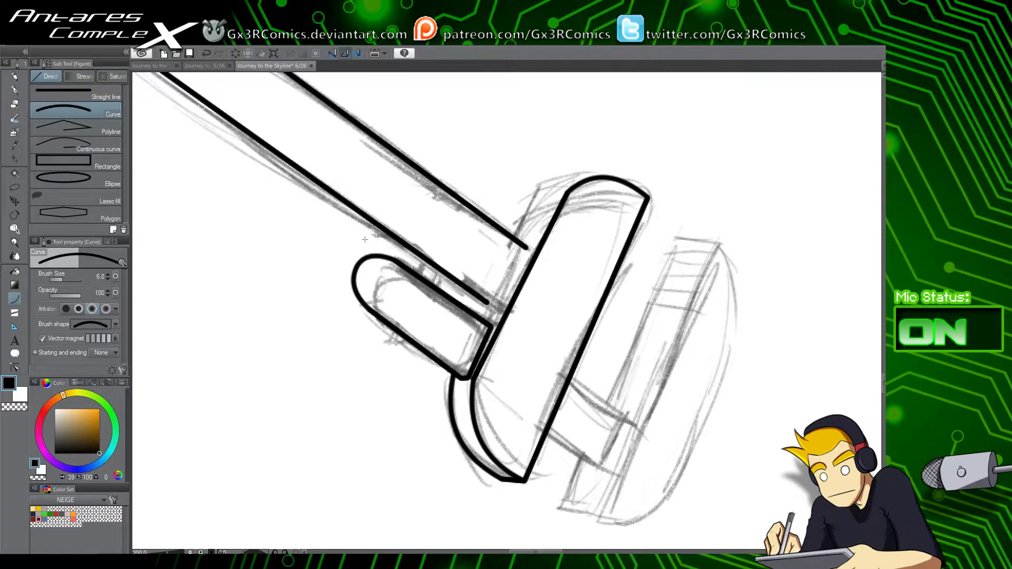
Step: Draw the plate's rear edge as a straight line curving into its upper end, and erase the part crossing the shaft
{"action": "left_click_drag", "start_coordinate": [388, 265], "coordinate": [432, 307]}
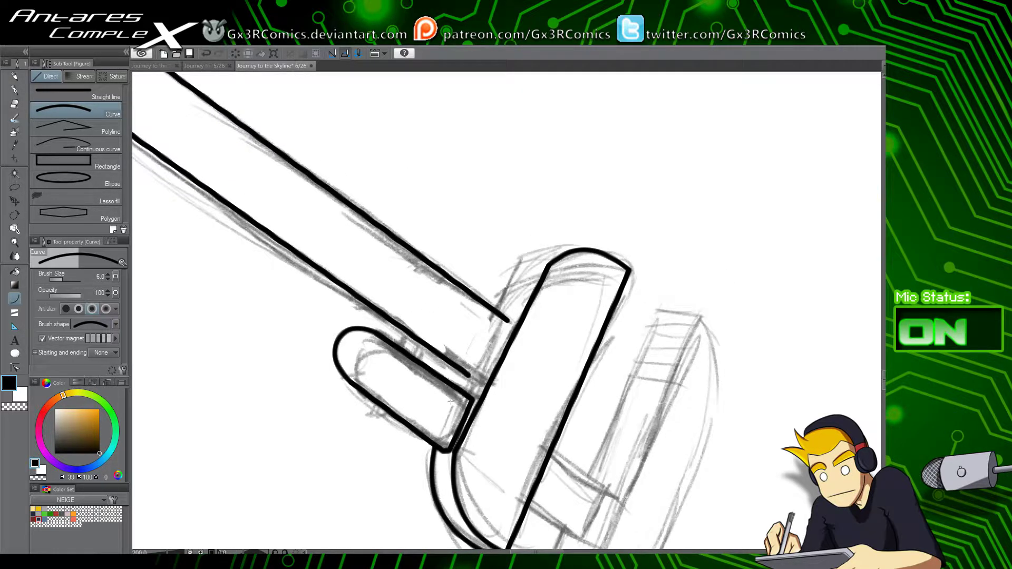
{"action": "left_click", "coordinate": [83, 96]}
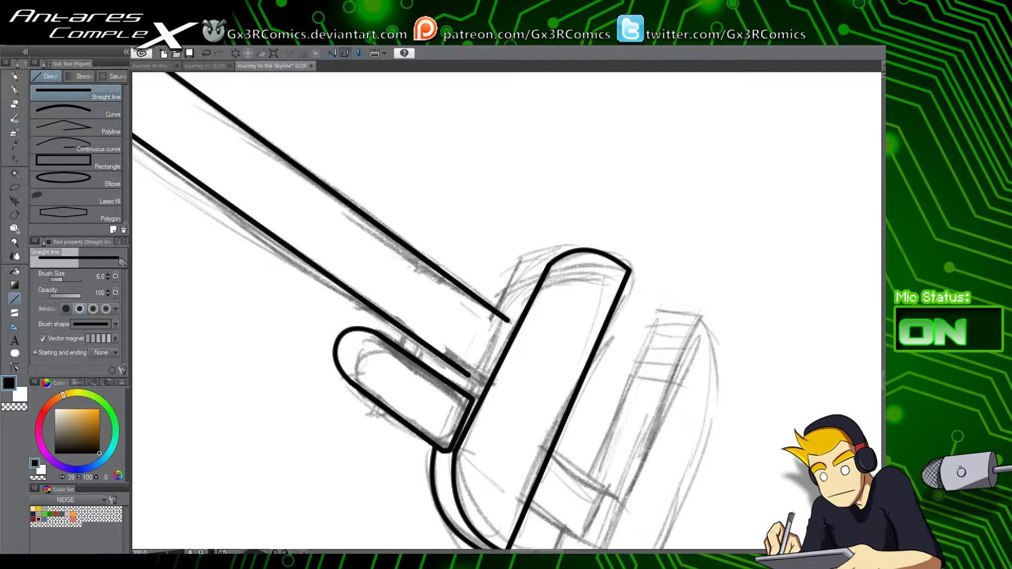
{"action": "mouse_move", "coordinate": [446, 399]}
{"action": "left_mouse_down"}
{"action": "mouse_move", "coordinate": [522, 281]}
{"action": "mouse_move", "coordinate": [517, 266]}
{"action": "mouse_move", "coordinate": [563, 254]}
{"action": "left_mouse_up"}
{"action": "left_click", "coordinate": [79, 111]}
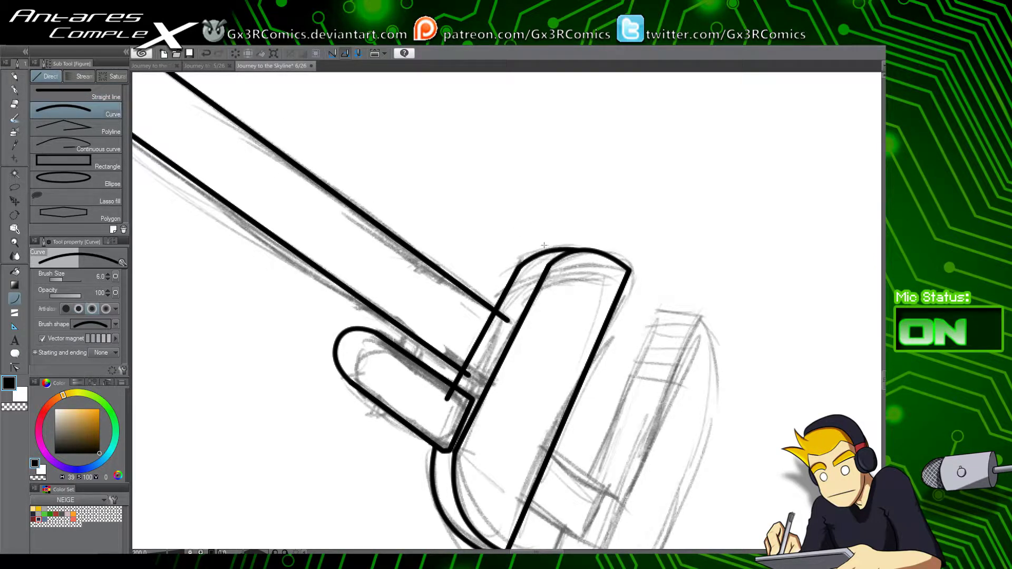
{"action": "key", "text": "e"}
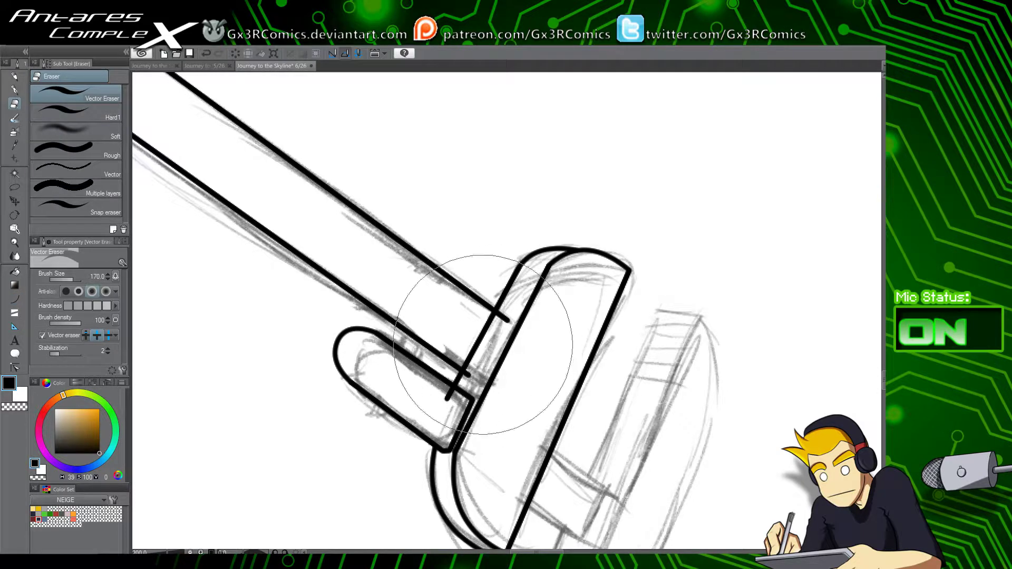
{"action": "left_click_drag", "start_coordinate": [485, 345], "coordinate": [475, 350]}
{"action": "left_click_drag", "start_coordinate": [460, 389], "coordinate": [449, 394]}
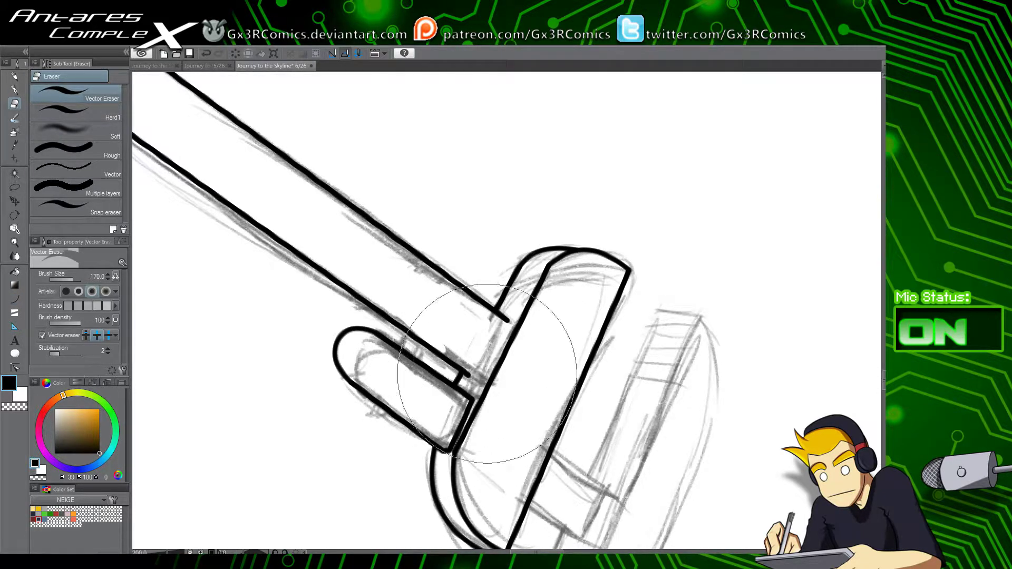
Step: Close the shaft's lower end with a straight line joining its two long edges beside the plate
{"action": "key", "text": "u"}
{"action": "left_click", "coordinate": [99, 98]}
{"action": "scroll", "coordinate": [519, 333], "scroll_direction": "up", "scroll_amount": 2}
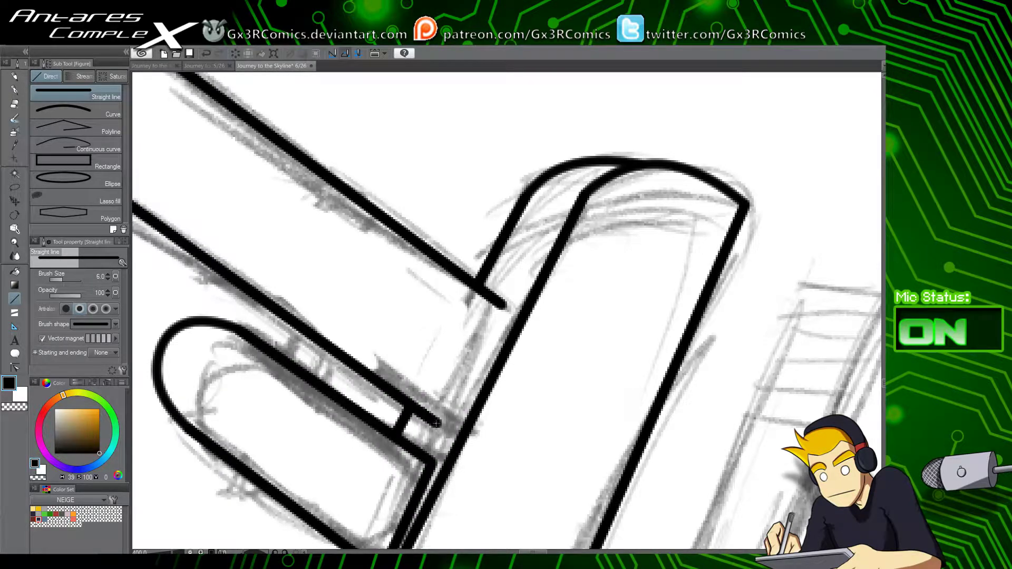
{"action": "left_click_drag", "start_coordinate": [437, 423], "coordinate": [505, 304]}
{"action": "key", "text": "e"}
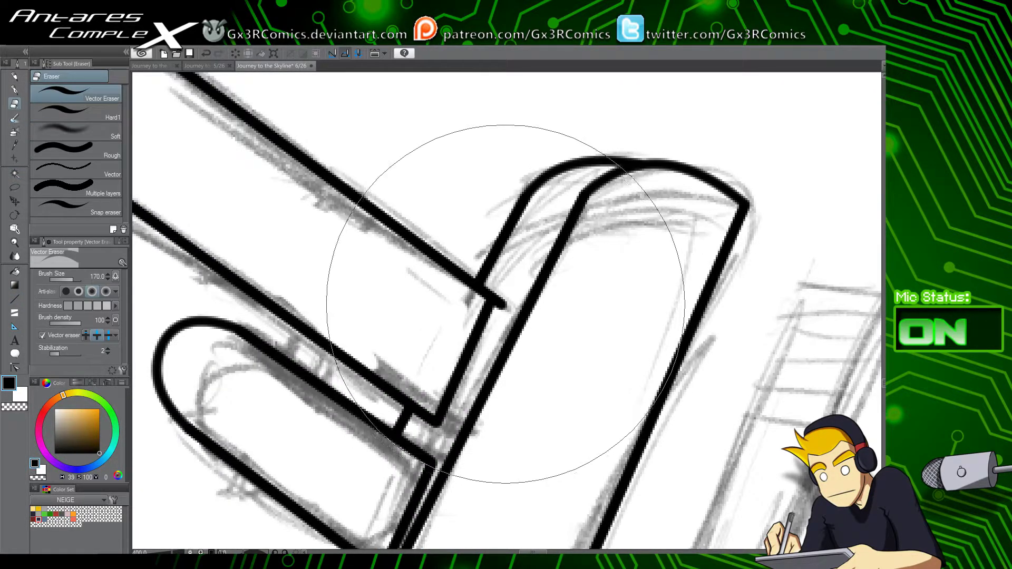
Step: Round off the shaft's far end with a curve and erase the upper edge's overshooting stub
{"action": "scroll", "coordinate": [417, 387], "scroll_direction": "down", "scroll_amount": 4}
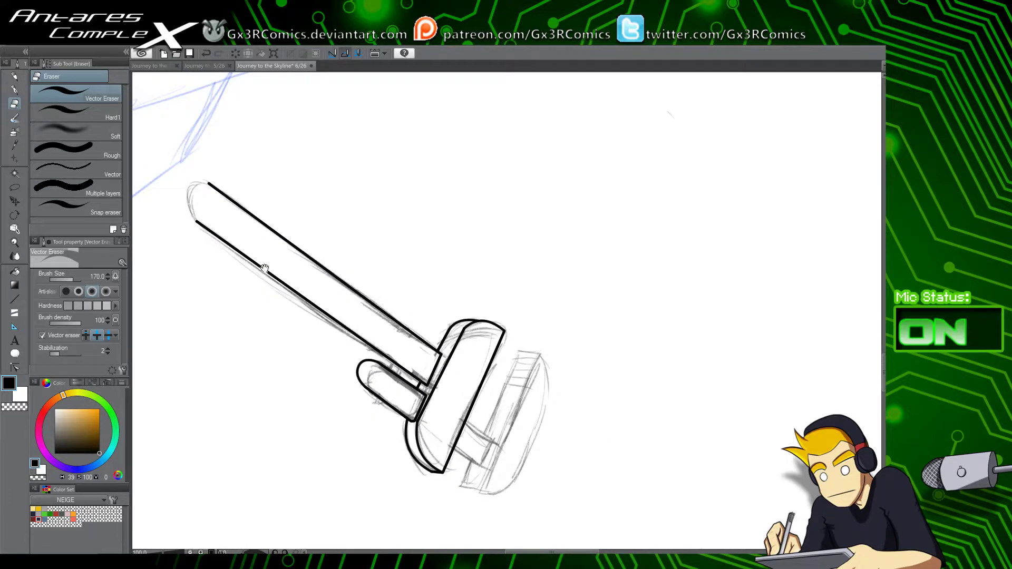
{"action": "left_click_drag", "start_coordinate": [264, 268], "coordinate": [445, 371]}
{"action": "scroll", "coordinate": [432, 340], "scroll_direction": "up", "scroll_amount": 2}
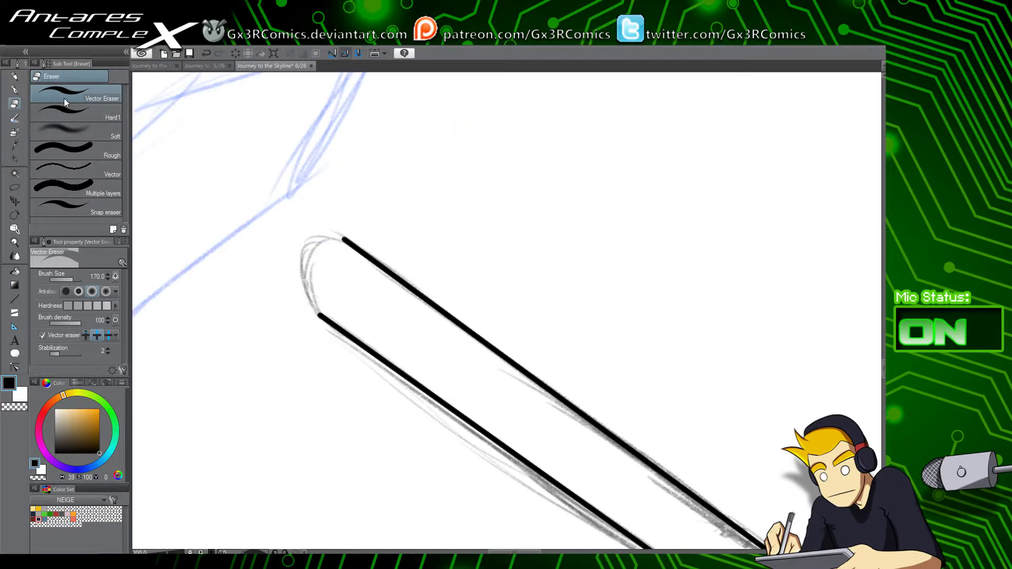
{"action": "key", "text": "u"}
{"action": "left_click", "coordinate": [93, 105]}
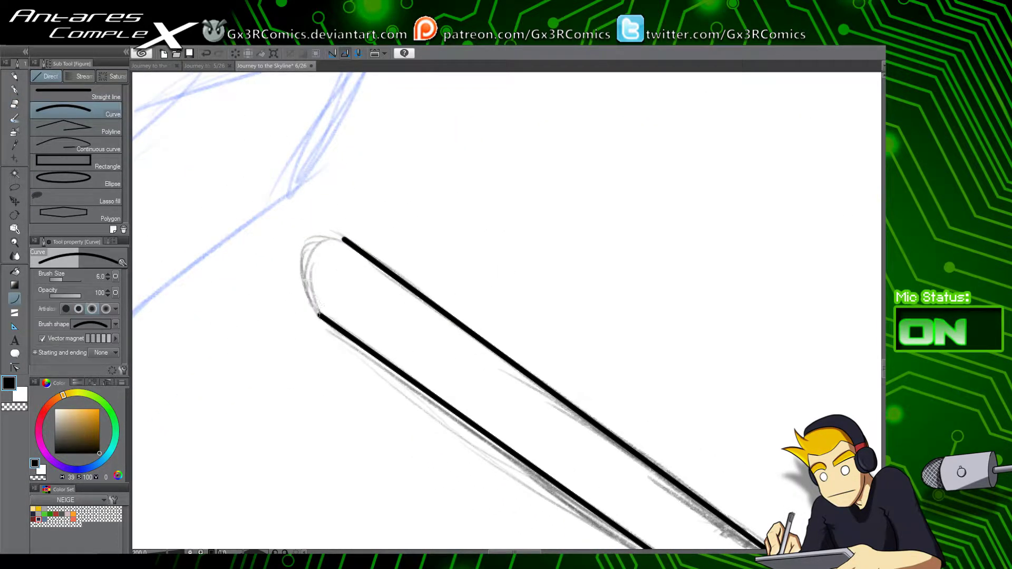
{"action": "mouse_move", "coordinate": [319, 315]}
{"action": "left_mouse_down"}
{"action": "mouse_move", "coordinate": [304, 251]}
{"action": "mouse_move", "coordinate": [358, 249]}
{"action": "left_mouse_up"}
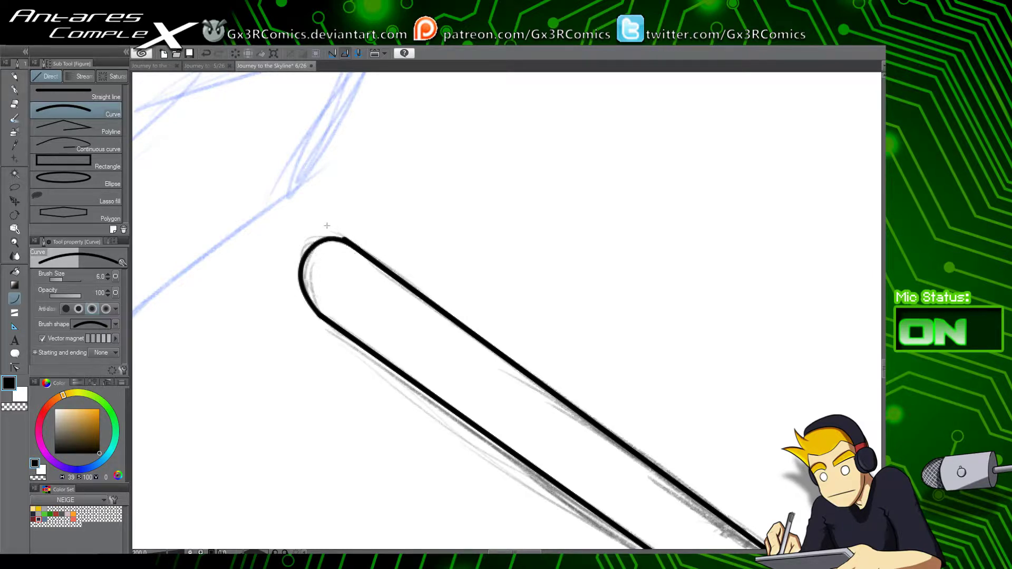
{"action": "key", "text": "e"}
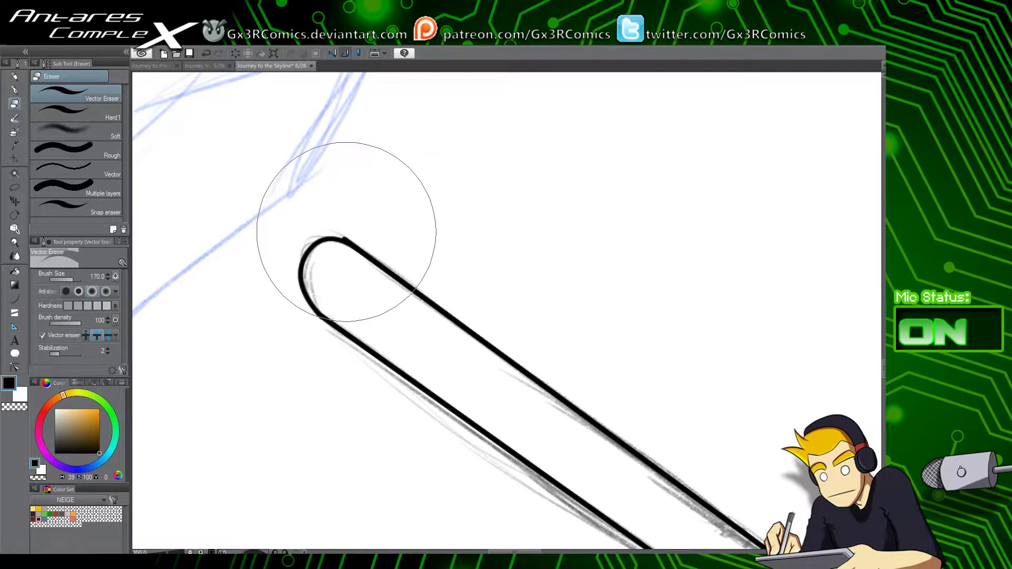
{"action": "left_click", "coordinate": [350, 237]}
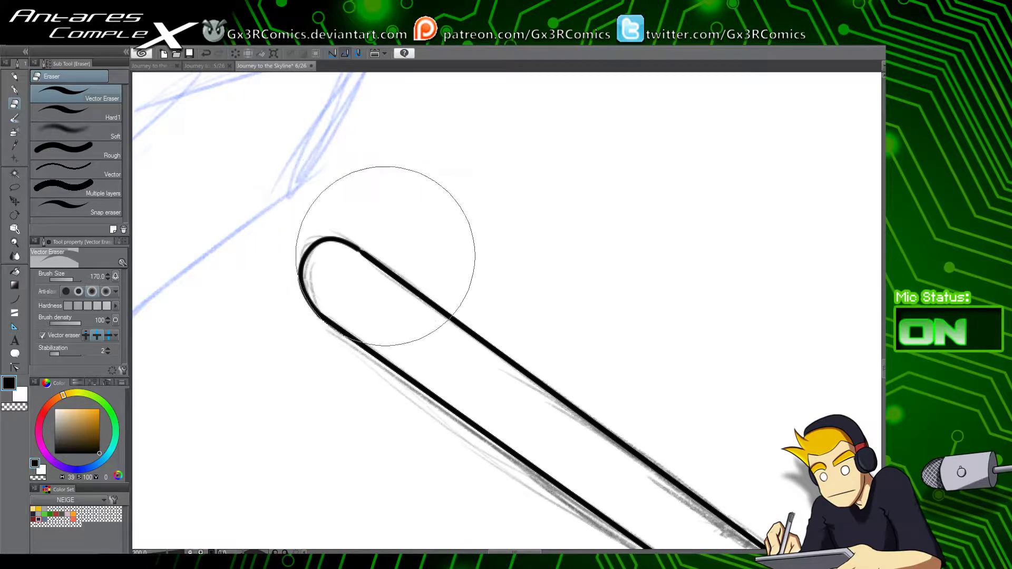
Step: Outline the short connector block on the plate's outer side with straight lines
{"action": "left_click_drag", "start_coordinate": [380, 416], "coordinate": [460, 407]}
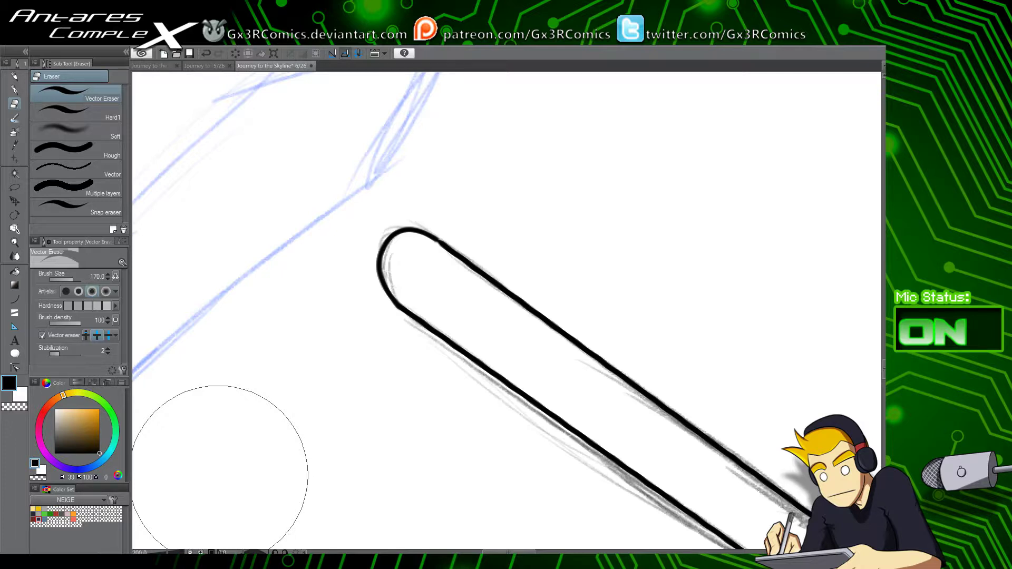
{"action": "left_click_drag", "start_coordinate": [451, 409], "coordinate": [319, 340]}
{"action": "left_click_drag", "start_coordinate": [492, 419], "coordinate": [241, 349]}
{"action": "scroll", "coordinate": [606, 471], "scroll_direction": "down", "scroll_amount": 2}
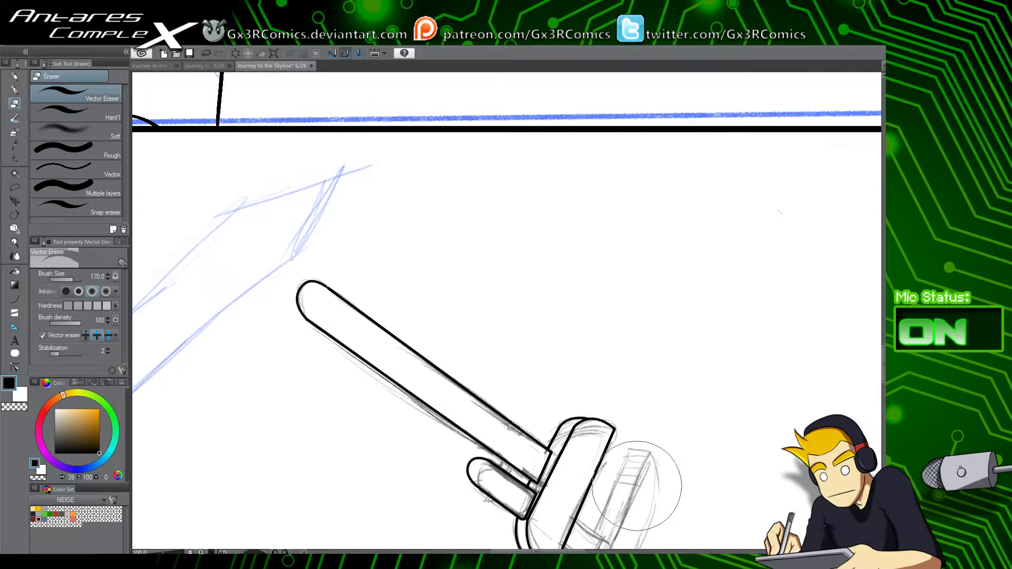
{"action": "left_click_drag", "start_coordinate": [581, 432], "coordinate": [464, 224]}
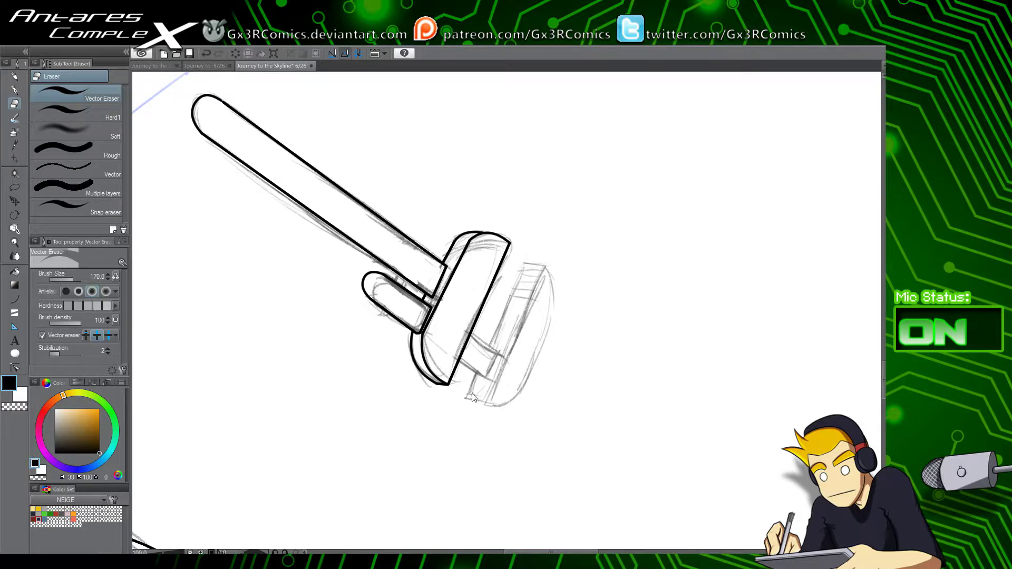
{"action": "scroll", "coordinate": [476, 382], "scroll_direction": "up", "scroll_amount": 3}
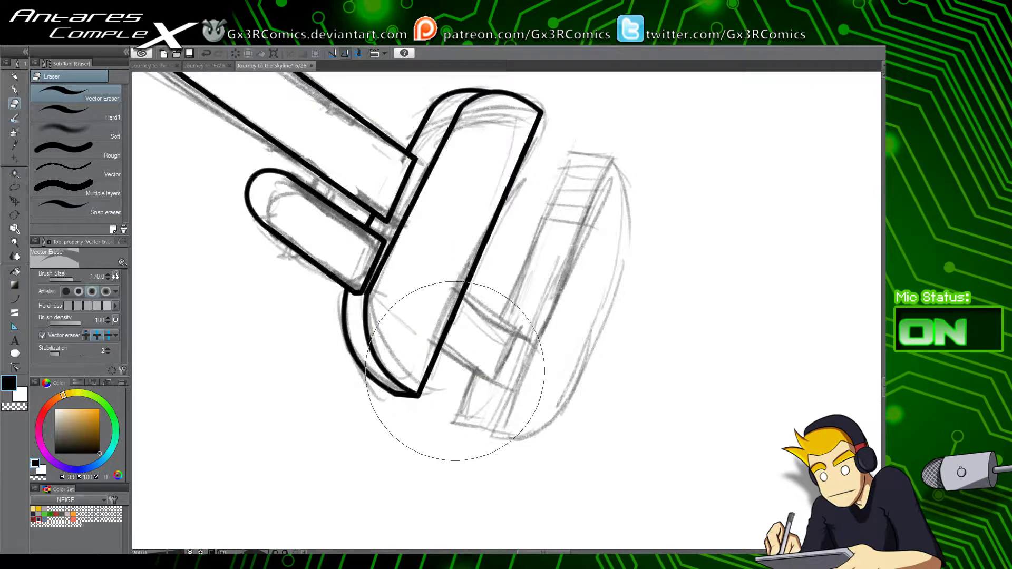
{"action": "key", "text": "i"}
{"action": "key", "text": "u"}
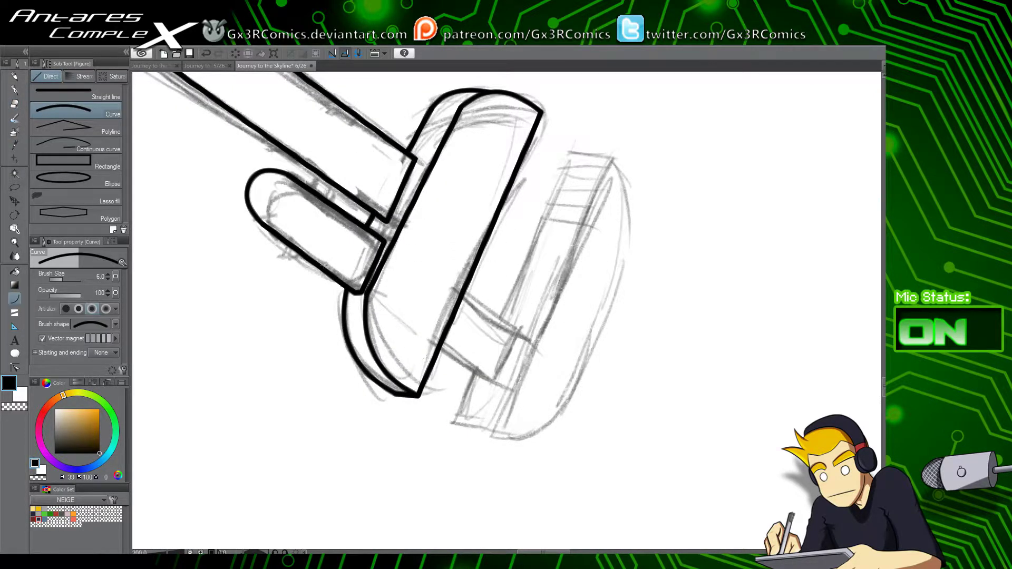
{"action": "left_click", "coordinate": [77, 93]}
{"action": "mouse_move", "coordinate": [440, 353]}
{"action": "left_mouse_down"}
{"action": "mouse_move", "coordinate": [499, 393]}
{"action": "mouse_move", "coordinate": [522, 343]}
{"action": "mouse_move", "coordinate": [461, 292]}
{"action": "left_mouse_up"}
{"action": "left_click_drag", "start_coordinate": [540, 309], "coordinate": [523, 334]}
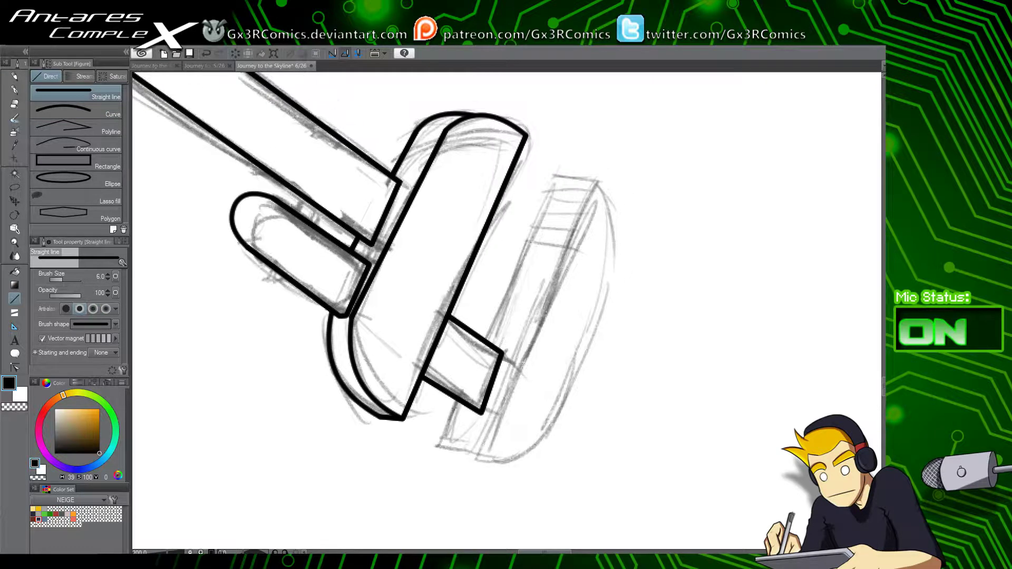
Step: Outline the long narrow slab beyond the connector block with straight lines, interrupting its near edge where the block overlaps it
{"action": "mouse_move", "coordinate": [440, 445]}
{"action": "left_mouse_down"}
{"action": "mouse_move", "coordinate": [556, 169]}
{"action": "mouse_move", "coordinate": [604, 160]}
{"action": "mouse_move", "coordinate": [484, 460]}
{"action": "left_mouse_up"}
{"action": "key", "text": "y"}
{"action": "key", "text": "e"}
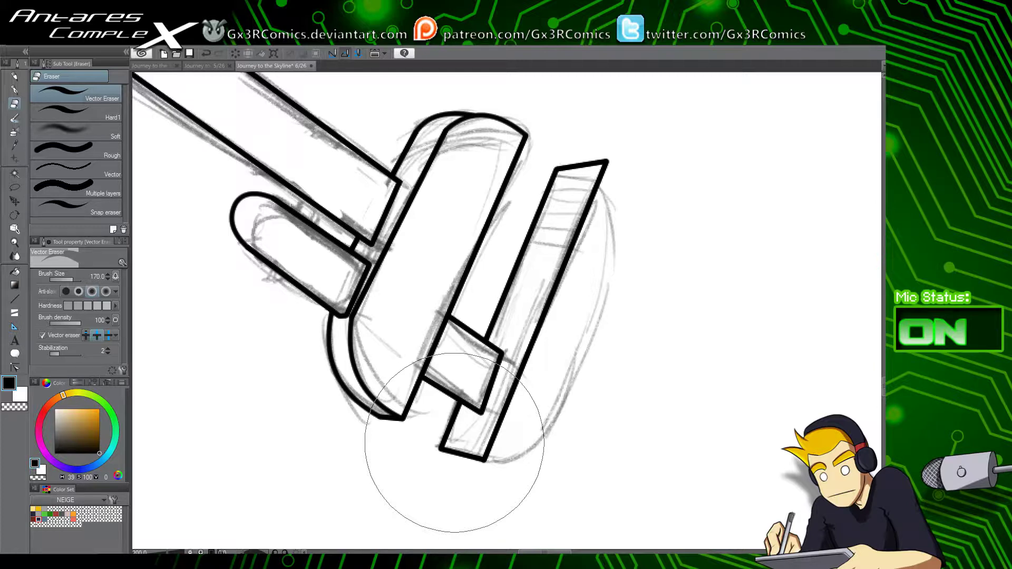
Step: Ink the bulging outer edge from the slab's upper corner to its lower corner with Square-GPen 2, redoing the first attempt
{"action": "key", "text": "p"}
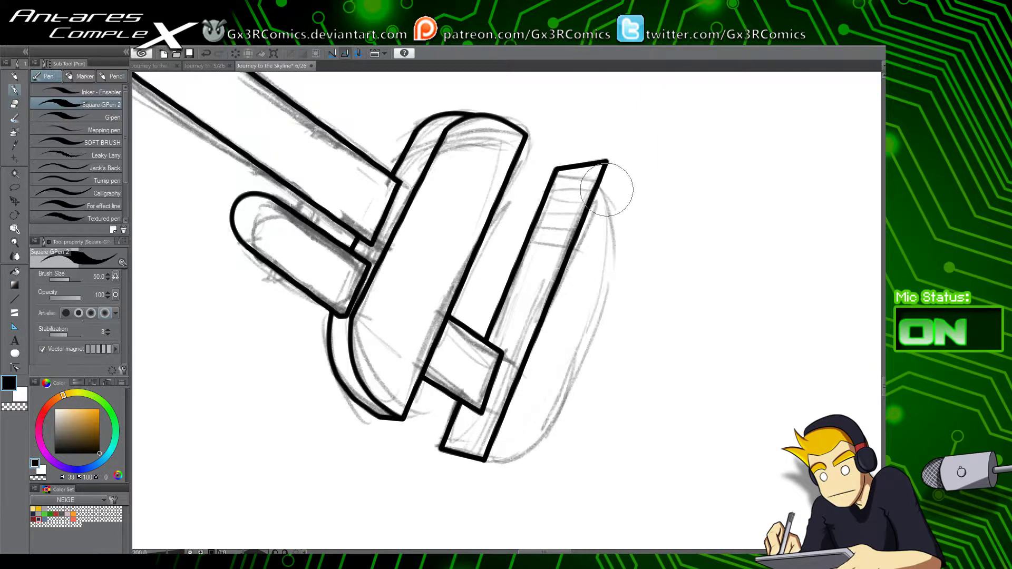
{"action": "mouse_move", "coordinate": [607, 161]}
{"action": "left_mouse_down"}
{"action": "mouse_move", "coordinate": [608, 300]}
{"action": "mouse_move", "coordinate": [495, 461]}
{"action": "mouse_move", "coordinate": [550, 415]}
{"action": "mouse_move", "coordinate": [607, 258]}
{"action": "left_mouse_up"}
{"action": "key", "text": "ctrl+z"}
{"action": "key", "text": "ctrl+z"}
{"action": "mouse_move", "coordinate": [606, 162]}
{"action": "left_mouse_down"}
{"action": "mouse_move", "coordinate": [623, 182]}
{"action": "mouse_move", "coordinate": [615, 290]}
{"action": "mouse_move", "coordinate": [565, 400]}
{"action": "mouse_move", "coordinate": [501, 465]}
{"action": "mouse_move", "coordinate": [484, 462]}
{"action": "mouse_move", "coordinate": [547, 412]}
{"action": "left_mouse_up"}
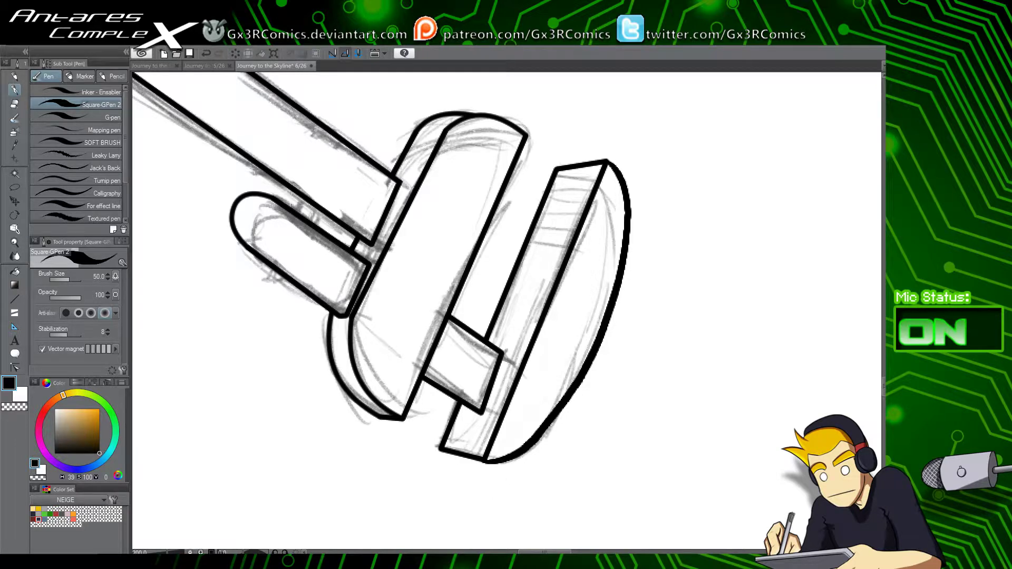
Step: Ink a series of thin hatch lines across the slab's upper end, undoing and redrawing misplaced strokes
{"action": "left_click_drag", "start_coordinate": [530, 176], "coordinate": [659, 155]}
{"action": "key", "text": "ctrl+z"}
{"action": "left_click_drag", "start_coordinate": [524, 179], "coordinate": [659, 165]}
{"action": "key", "text": "ctrl+z"}
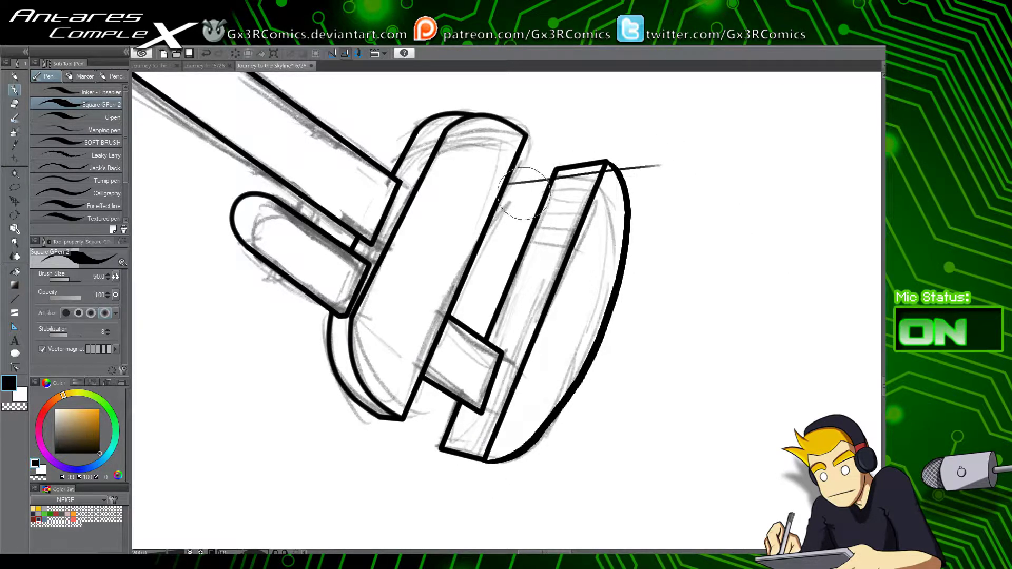
{"action": "key", "text": "ctrl+z"}
{"action": "left_click_drag", "start_coordinate": [511, 188], "coordinate": [652, 165]}
{"action": "mouse_move", "coordinate": [501, 199]}
{"action": "left_mouse_down"}
{"action": "mouse_move", "coordinate": [690, 170]}
{"action": "mouse_move", "coordinate": [571, 187]}
{"action": "mouse_move", "coordinate": [647, 174]}
{"action": "mouse_move", "coordinate": [527, 206]}
{"action": "mouse_move", "coordinate": [642, 189]}
{"action": "left_mouse_up"}
{"action": "key", "text": "ctrl+z"}
{"action": "mouse_move", "coordinate": [493, 220]}
{"action": "left_mouse_down"}
{"action": "mouse_move", "coordinate": [659, 198]}
{"action": "mouse_move", "coordinate": [635, 240]}
{"action": "left_mouse_up"}
Step: Erase the hatch line ends sticking out on both sides of the slab with the Vector Eraser
{"action": "key", "text": "e"}
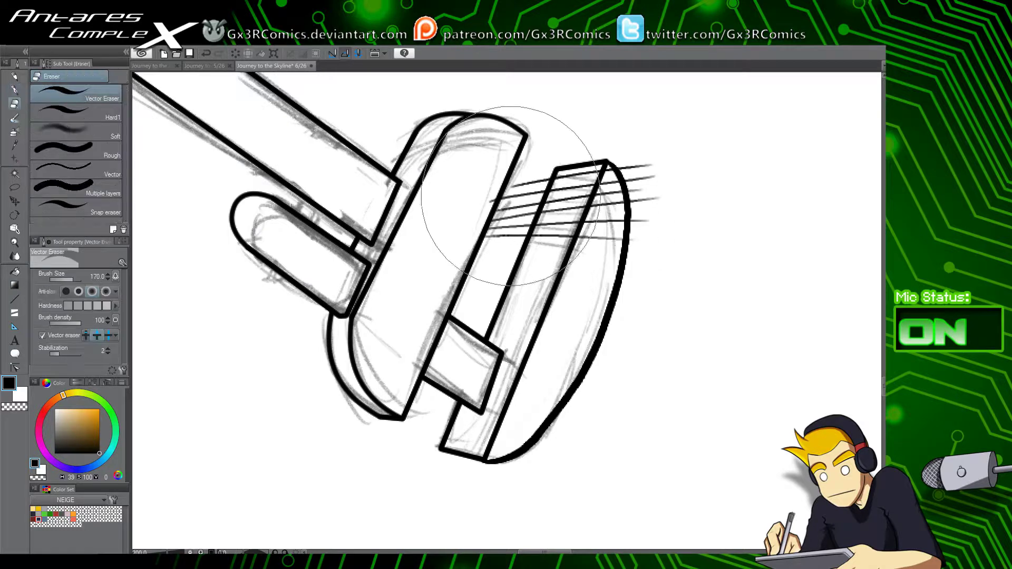
{"action": "left_click_drag", "start_coordinate": [510, 196], "coordinate": [508, 214]}
{"action": "left_click_drag", "start_coordinate": [633, 163], "coordinate": [632, 142]}
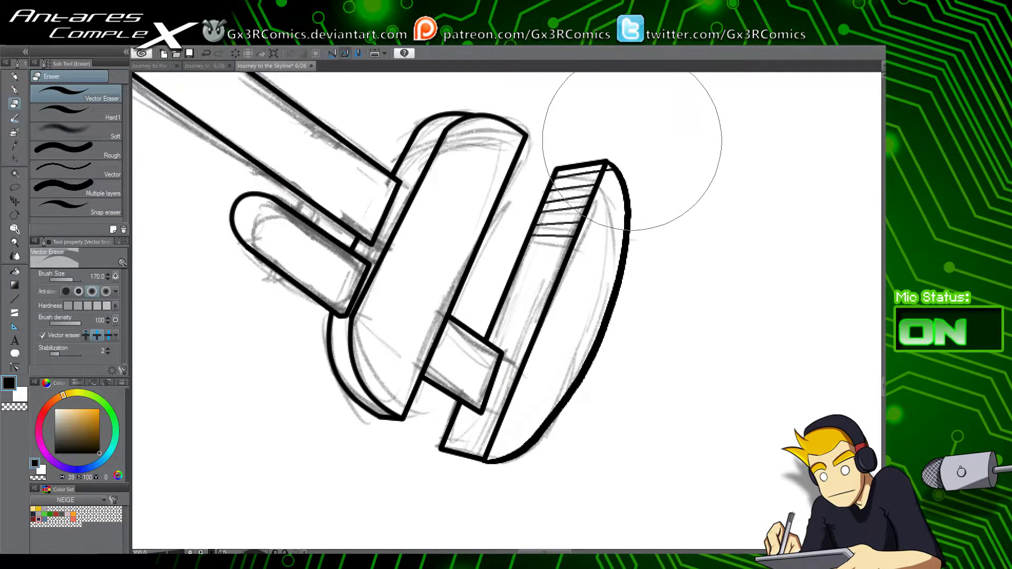
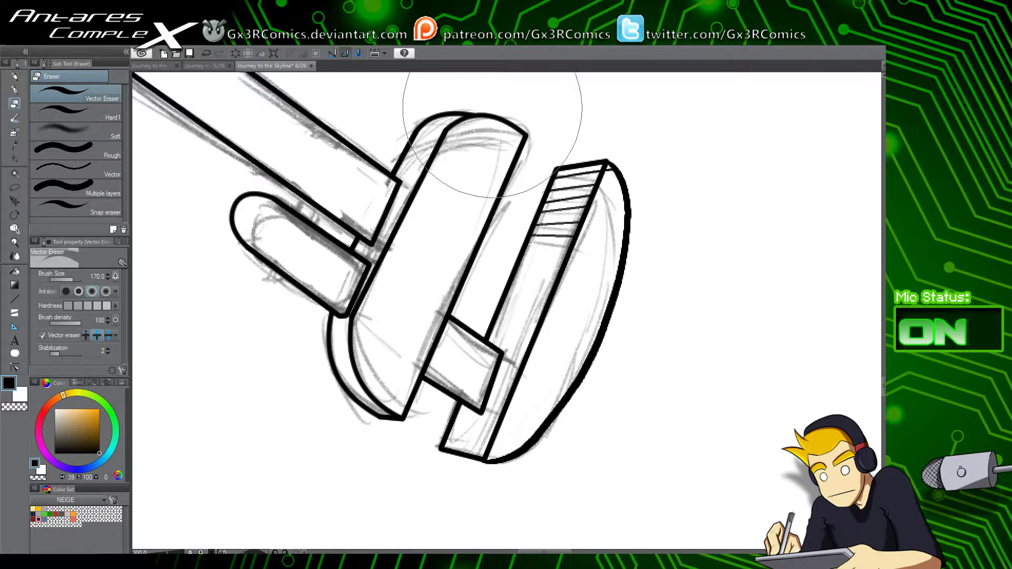
Step: Ink a small elongated oval hole inside the shaft's rounded end with Square-GPen 2, undoing misshapen attempts
{"action": "left_click_drag", "start_coordinate": [347, 213], "coordinate": [517, 377]}
{"action": "scroll", "coordinate": [460, 345], "scroll_direction": "down", "scroll_amount": 4}
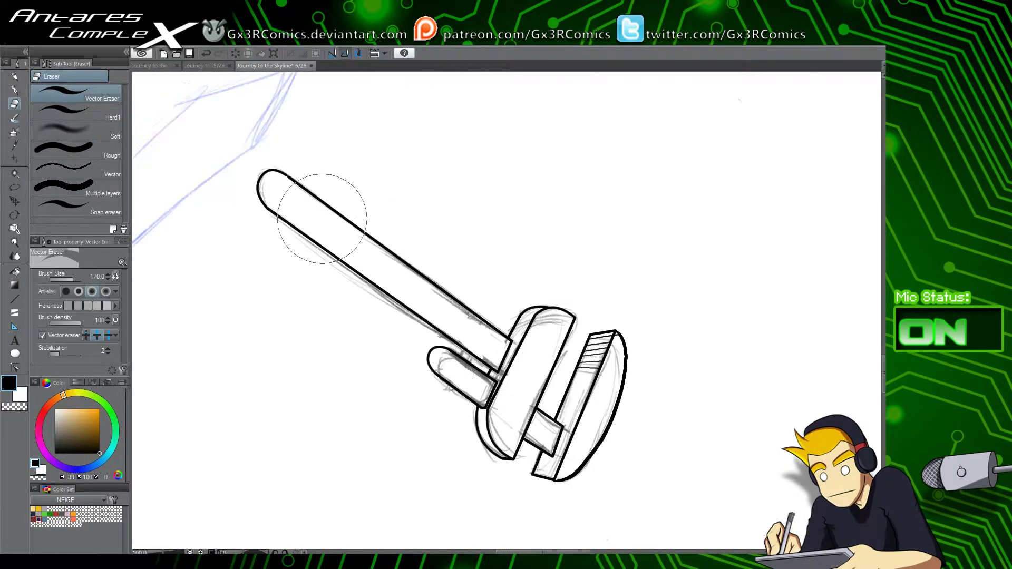
{"action": "left_click_drag", "start_coordinate": [355, 238], "coordinate": [443, 289]}
{"action": "scroll", "coordinate": [440, 317], "scroll_direction": "up", "scroll_amount": 4}
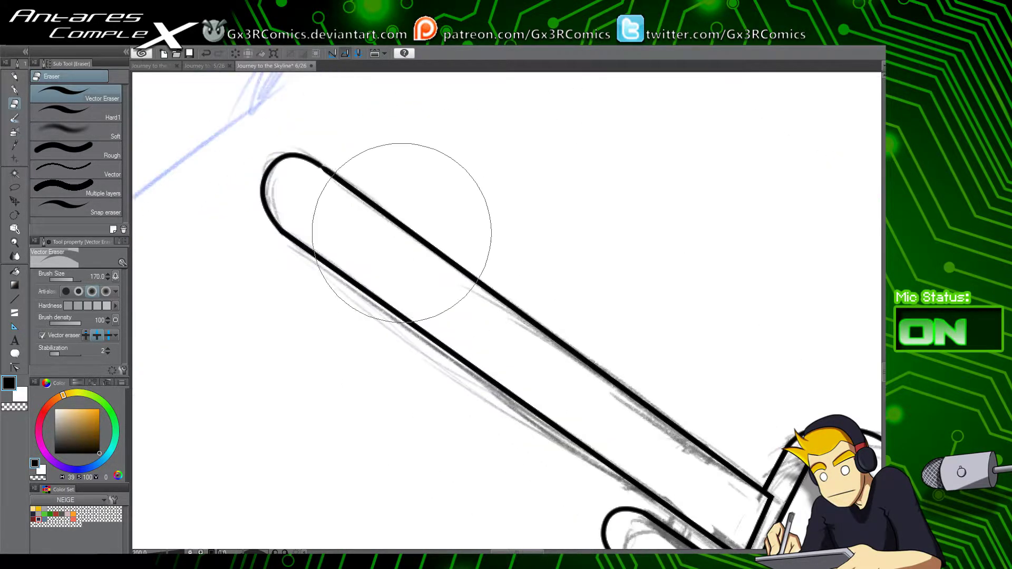
{"action": "key", "text": "p"}
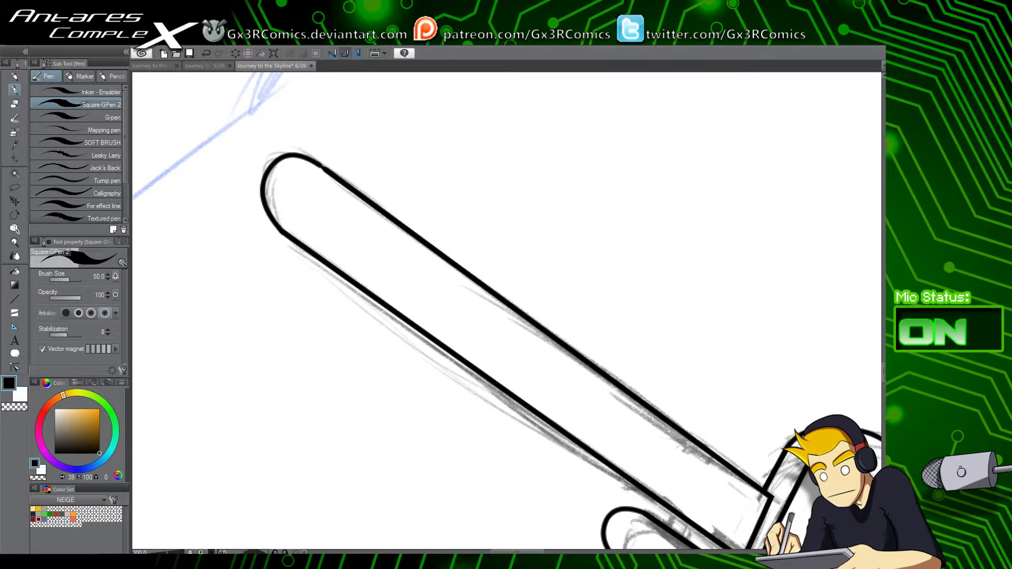
{"action": "left_click_drag", "start_coordinate": [339, 236], "coordinate": [302, 188]}
{"action": "key", "text": "ctrl+z"}
{"action": "left_click_drag", "start_coordinate": [338, 235], "coordinate": [305, 191]}
{"action": "key", "text": "ctrl+z"}
{"action": "mouse_move", "coordinate": [340, 241]}
{"action": "left_mouse_down"}
{"action": "mouse_move", "coordinate": [305, 192]}
{"action": "mouse_move", "coordinate": [320, 191]}
{"action": "mouse_move", "coordinate": [310, 189]}
{"action": "mouse_move", "coordinate": [349, 218]}
{"action": "mouse_move", "coordinate": [339, 209]}
{"action": "mouse_move", "coordinate": [342, 229]}
{"action": "mouse_move", "coordinate": [324, 226]}
{"action": "mouse_move", "coordinate": [351, 243]}
{"action": "mouse_move", "coordinate": [354, 227]}
{"action": "mouse_move", "coordinate": [339, 208]}
{"action": "mouse_move", "coordinate": [353, 227]}
{"action": "mouse_move", "coordinate": [329, 232]}
{"action": "mouse_move", "coordinate": [343, 242]}
{"action": "mouse_move", "coordinate": [355, 225]}
{"action": "mouse_move", "coordinate": [421, 268]}
{"action": "left_mouse_up"}
{"action": "key", "text": "ctrl+z"}
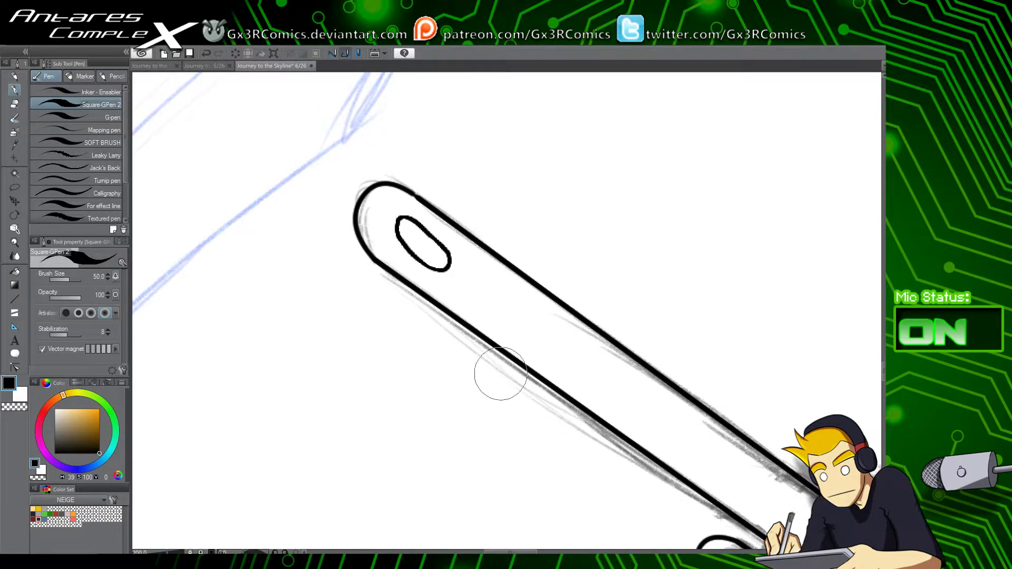
Step: Extend the raised arm's lower outline to the ruffled sleeve edge and trim its overshoot with the Vector Eraser
{"action": "scroll", "coordinate": [464, 441], "scroll_direction": "down", "scroll_amount": 4}
{"action": "mouse_move", "coordinate": [341, 444]}
{"action": "left_mouse_down"}
{"action": "mouse_move", "coordinate": [497, 291]}
{"action": "mouse_move", "coordinate": [562, 165]}
{"action": "left_mouse_up"}
{"action": "mouse_move", "coordinate": [490, 415]}
{"action": "left_mouse_down"}
{"action": "mouse_move", "coordinate": [461, 375]}
{"action": "mouse_move", "coordinate": [434, 279]}
{"action": "left_mouse_up"}
{"action": "left_click_drag", "start_coordinate": [540, 446], "coordinate": [512, 406]}
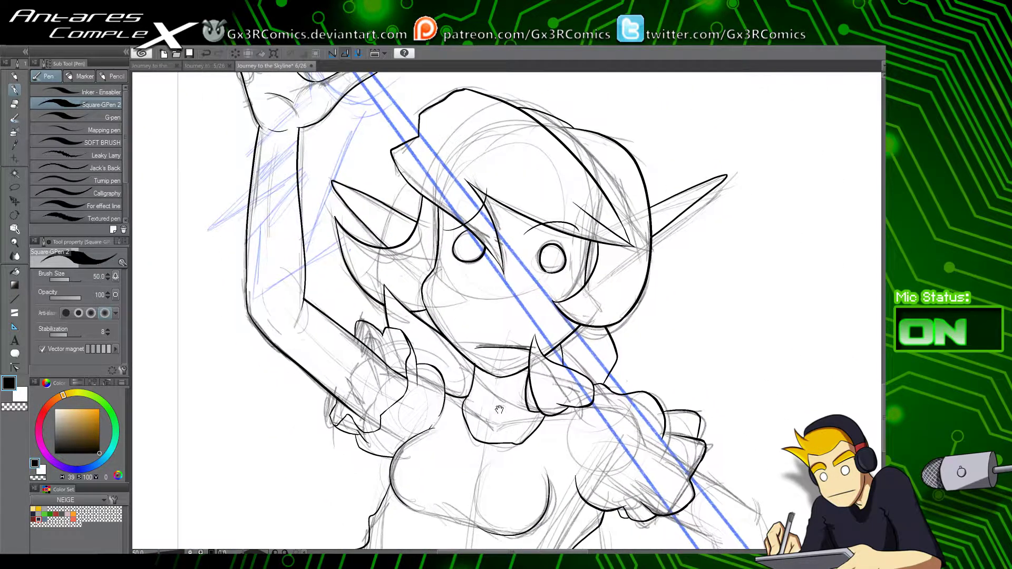
{"action": "scroll", "coordinate": [351, 386], "scroll_direction": "up", "scroll_amount": 3}
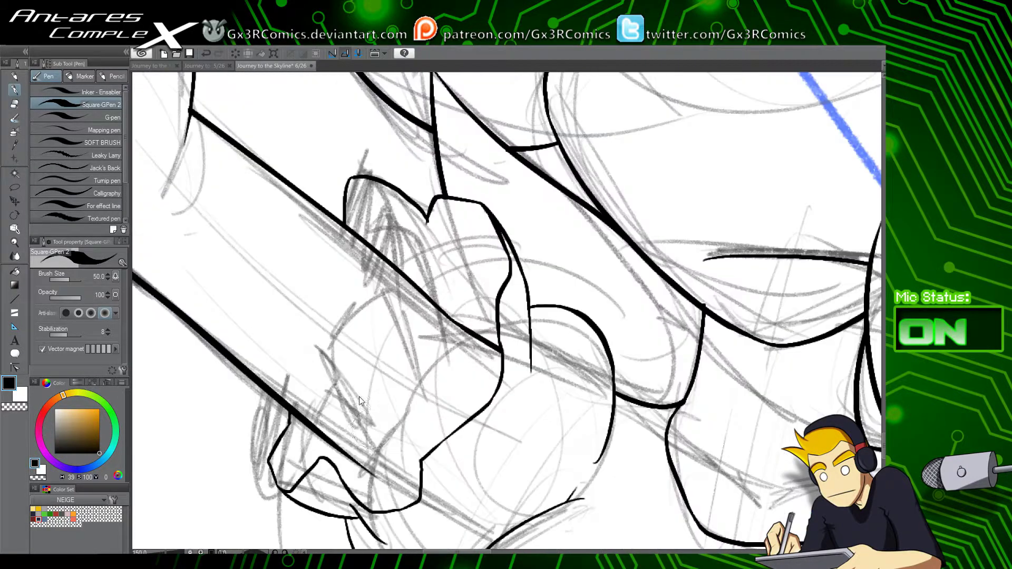
{"action": "left_click_drag", "start_coordinate": [474, 395], "coordinate": [376, 248]}
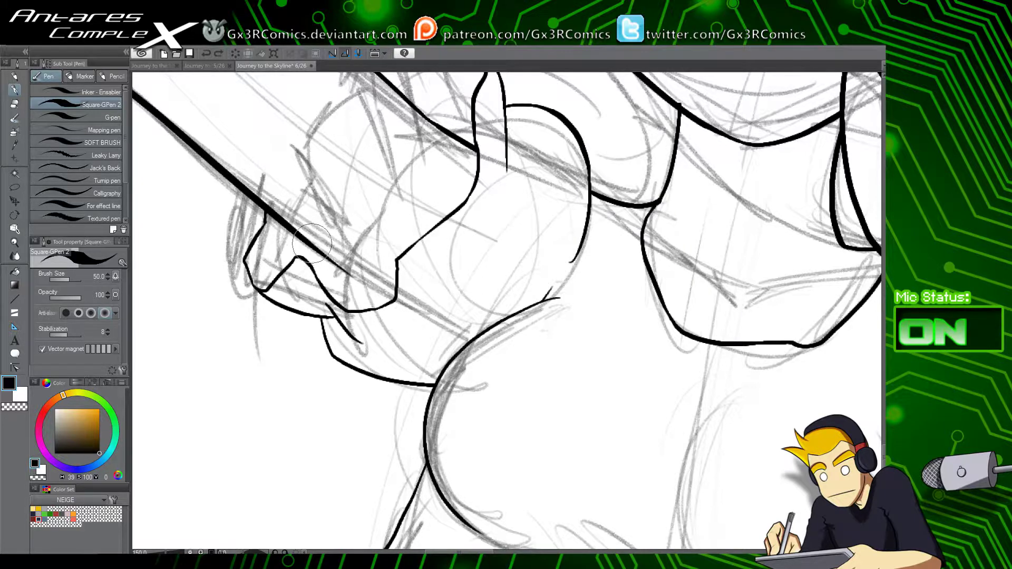
{"action": "left_click_drag", "start_coordinate": [350, 275], "coordinate": [429, 331]}
{"action": "key", "text": "e"}
{"action": "left_click", "coordinate": [466, 309]}
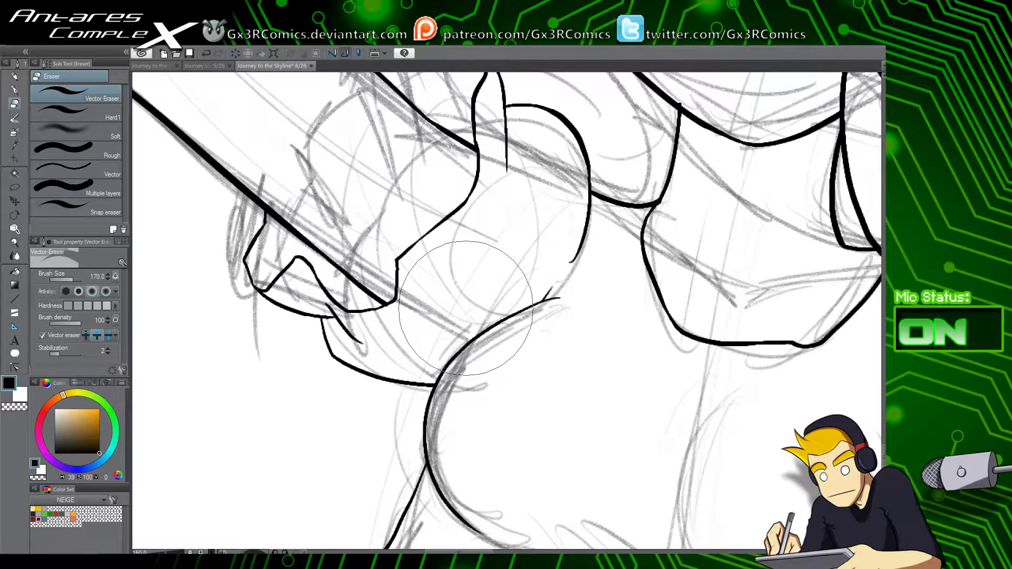
Step: Examine the inked face, hair, ears, sleeves and torso for lines that are still missing
{"action": "left_click_drag", "start_coordinate": [493, 266], "coordinate": [486, 529]}
{"action": "mouse_move", "coordinate": [572, 414]}
{"action": "left_mouse_down"}
{"action": "mouse_move", "coordinate": [518, 414]}
{"action": "mouse_move", "coordinate": [463, 452]}
{"action": "left_mouse_up"}
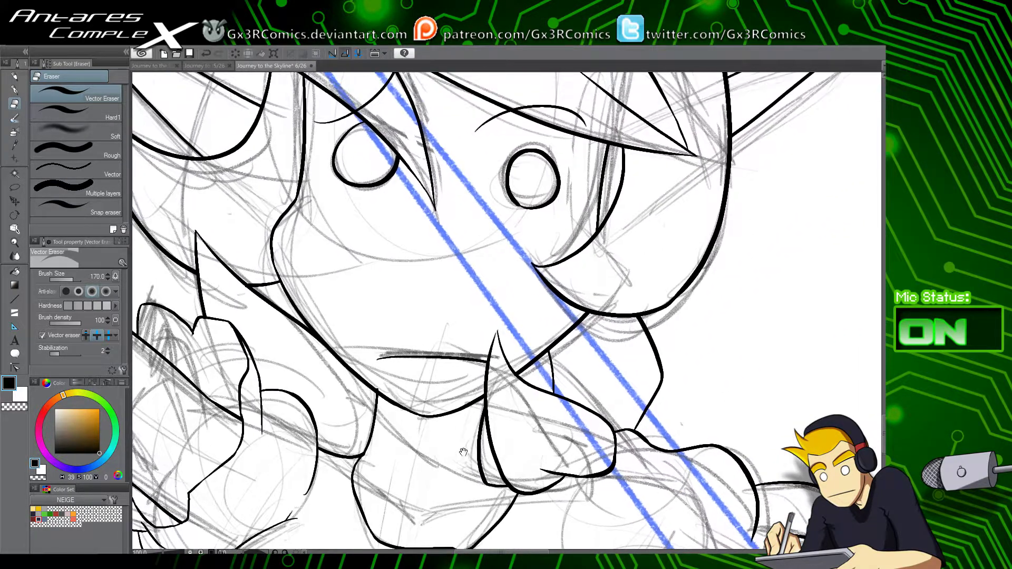
{"action": "left_click_drag", "start_coordinate": [545, 426], "coordinate": [481, 486]}
{"action": "left_click_drag", "start_coordinate": [526, 406], "coordinate": [383, 472]}
{"action": "left_click_drag", "start_coordinate": [451, 381], "coordinate": [442, 444]}
{"action": "left_click_drag", "start_coordinate": [493, 381], "coordinate": [445, 450]}
{"action": "left_click_drag", "start_coordinate": [403, 406], "coordinate": [542, 380]}
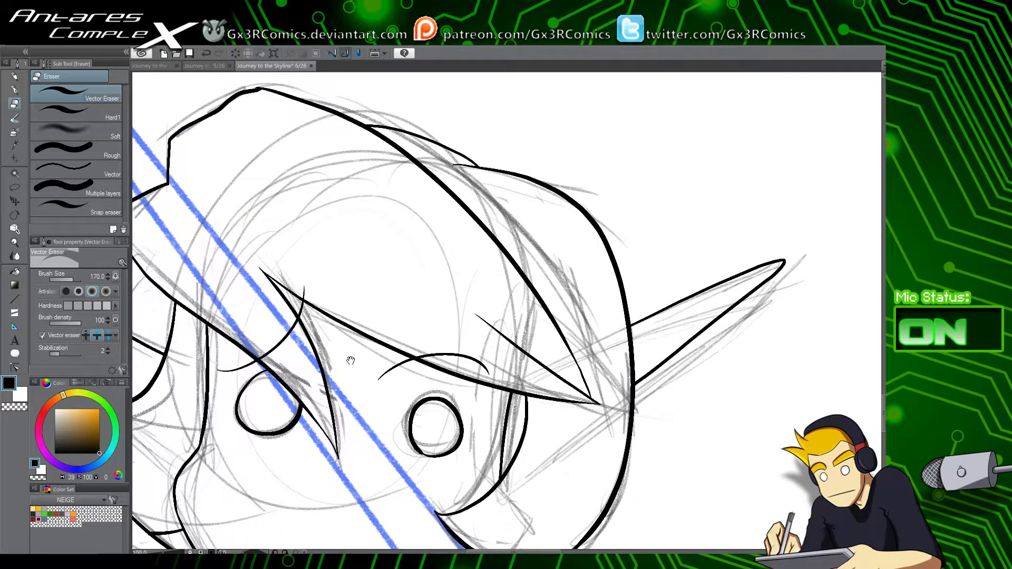
{"action": "left_click_drag", "start_coordinate": [351, 359], "coordinate": [409, 307]}
{"action": "left_click_drag", "start_coordinate": [335, 443], "coordinate": [432, 371]}
{"action": "left_click_drag", "start_coordinate": [382, 499], "coordinate": [473, 486]}
{"action": "scroll", "coordinate": [498, 485], "scroll_direction": "down", "scroll_amount": 1}
{"action": "scroll", "coordinate": [504, 447], "scroll_direction": "down", "scroll_amount": 1}
{"action": "left_click_drag", "start_coordinate": [619, 471], "coordinate": [563, 282]}
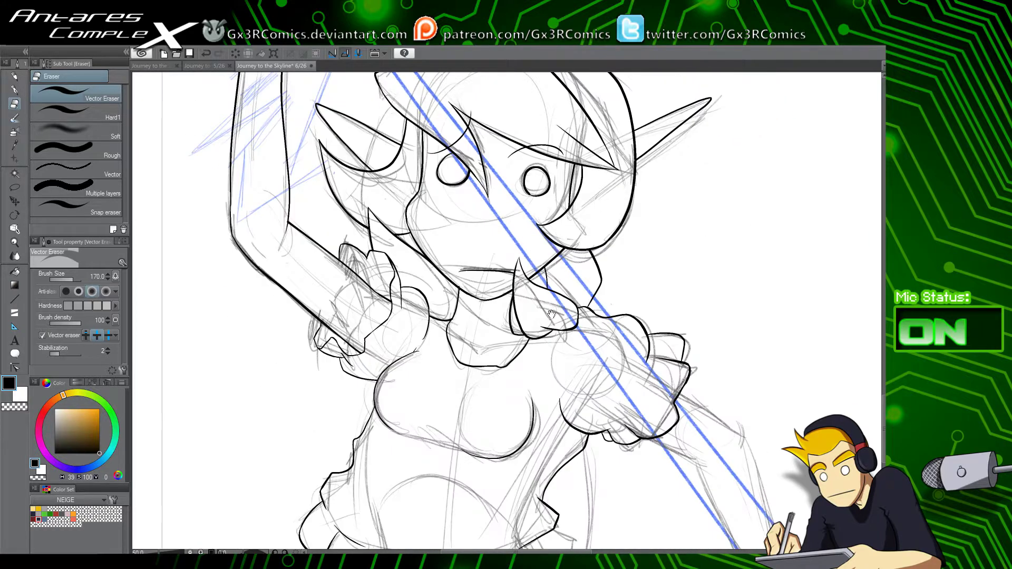
{"action": "left_click_drag", "start_coordinate": [569, 429], "coordinate": [557, 271]}
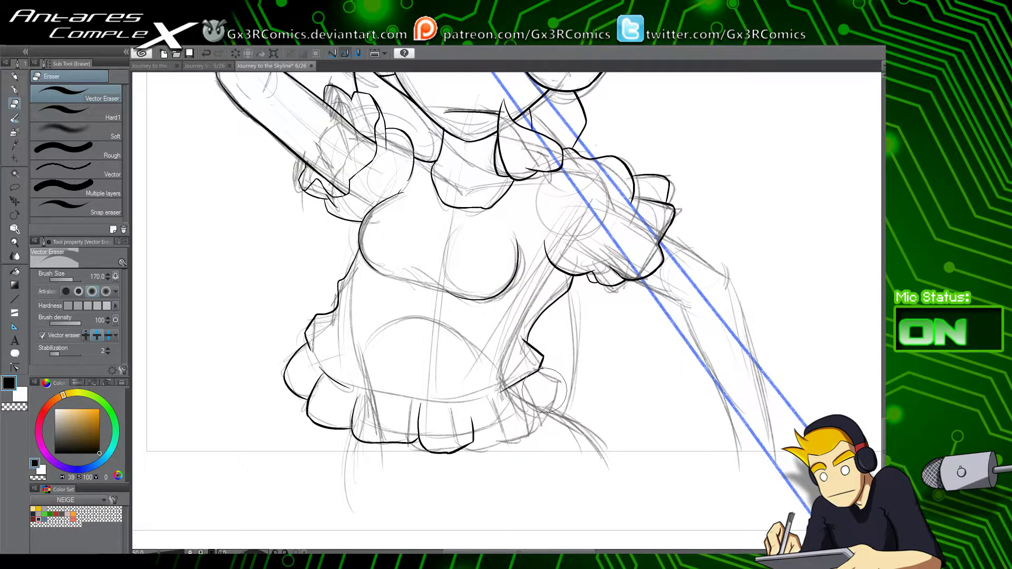
Step: Ink the last ruffle folds at the end of the hem below the lowered arm and erase the stray line end above them
{"action": "scroll", "coordinate": [543, 395], "scroll_direction": "up", "scroll_amount": 2}
{"action": "key", "text": "p"}
{"action": "mouse_move", "coordinate": [402, 492]}
{"action": "left_mouse_down"}
{"action": "mouse_move", "coordinate": [437, 498]}
{"action": "mouse_move", "coordinate": [505, 464]}
{"action": "mouse_move", "coordinate": [494, 402]}
{"action": "mouse_move", "coordinate": [517, 458]}
{"action": "mouse_move", "coordinate": [505, 459]}
{"action": "mouse_move", "coordinate": [549, 443]}
{"action": "mouse_move", "coordinate": [547, 403]}
{"action": "left_mouse_up"}
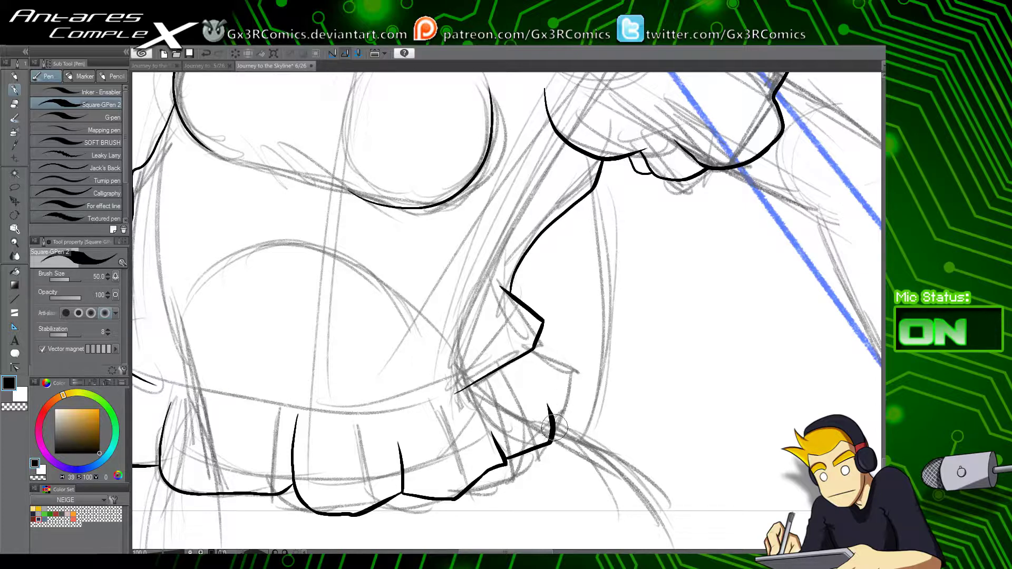
{"action": "mouse_move", "coordinate": [554, 428]}
{"action": "left_mouse_down"}
{"action": "mouse_move", "coordinate": [569, 410]}
{"action": "mouse_move", "coordinate": [565, 360]}
{"action": "mouse_move", "coordinate": [571, 376]}
{"action": "mouse_move", "coordinate": [537, 345]}
{"action": "left_mouse_up"}
{"action": "key", "text": "e"}
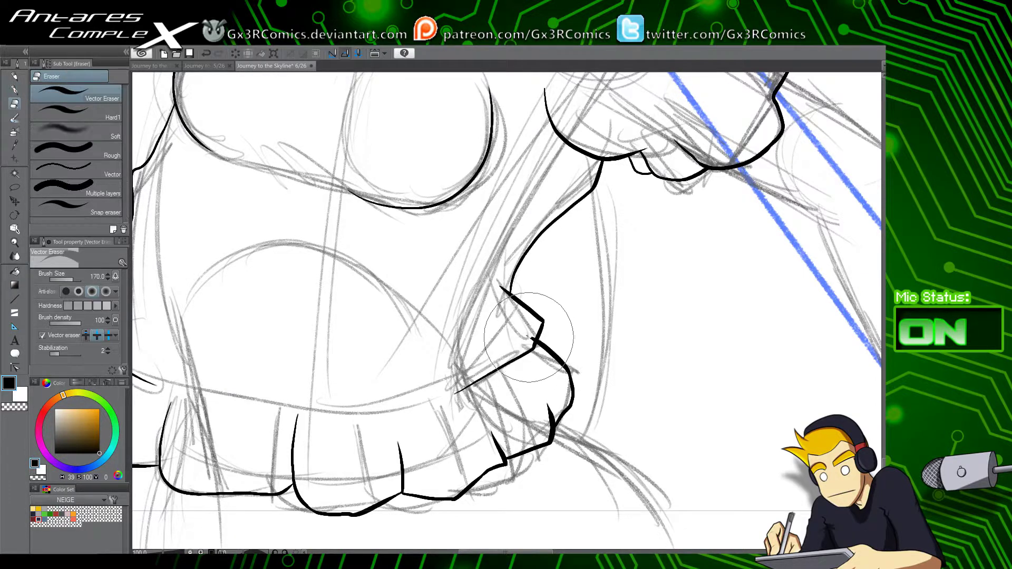
{"action": "left_click", "coordinate": [503, 290]}
Step: Ink the curved seam above the hem ruffles across the front of the top, undoing misplaced strokes
{"action": "left_click_drag", "start_coordinate": [468, 357], "coordinate": [478, 317]}
{"action": "left_click_drag", "start_coordinate": [382, 404], "coordinate": [489, 432]}
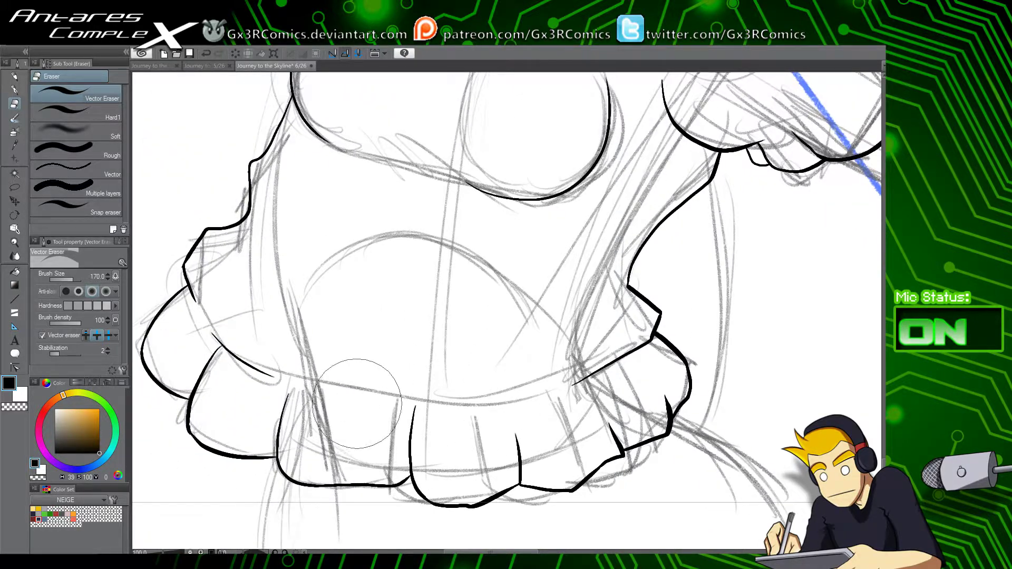
{"action": "key", "text": "p"}
{"action": "key", "text": "ctrl+z"}
{"action": "mouse_move", "coordinate": [318, 381]}
{"action": "left_mouse_down"}
{"action": "mouse_move", "coordinate": [516, 395]}
{"action": "mouse_move", "coordinate": [392, 395]}
{"action": "mouse_move", "coordinate": [500, 392]}
{"action": "mouse_move", "coordinate": [422, 402]}
{"action": "mouse_move", "coordinate": [489, 395]}
{"action": "left_mouse_up"}
{"action": "key", "text": "ctrl+z"}
{"action": "key", "text": "ctrl+z"}
Step: Ink the missing line under the chest to join both curves, and add short diagonal hatch strokes below it
{"action": "left_click_drag", "start_coordinate": [457, 309], "coordinate": [430, 469]}
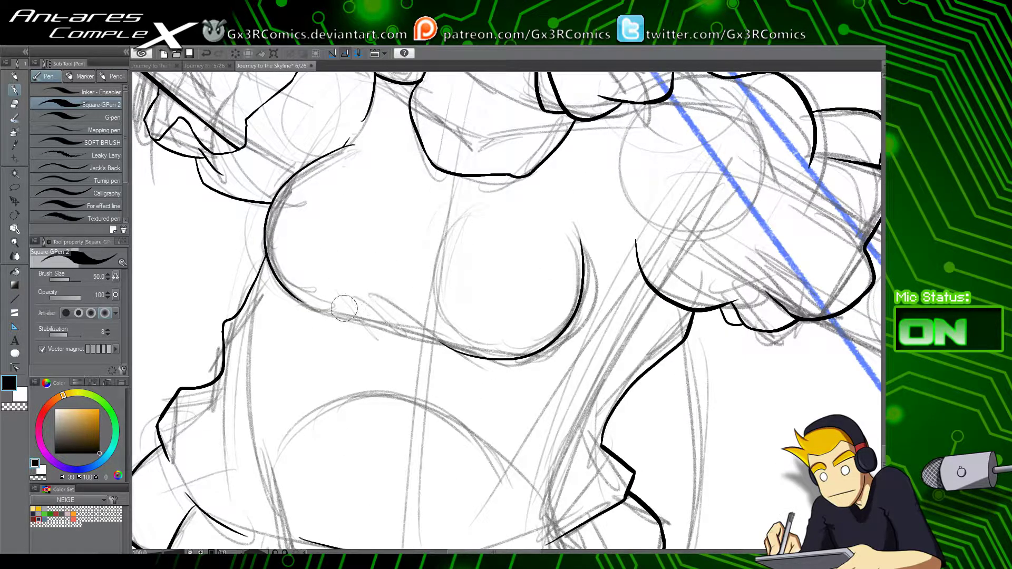
{"action": "left_click_drag", "start_coordinate": [318, 309], "coordinate": [409, 333]}
{"action": "key", "text": "ctrl+z"}
{"action": "left_click_drag", "start_coordinate": [316, 310], "coordinate": [416, 345]}
{"action": "left_click_drag", "start_coordinate": [334, 317], "coordinate": [424, 350]}
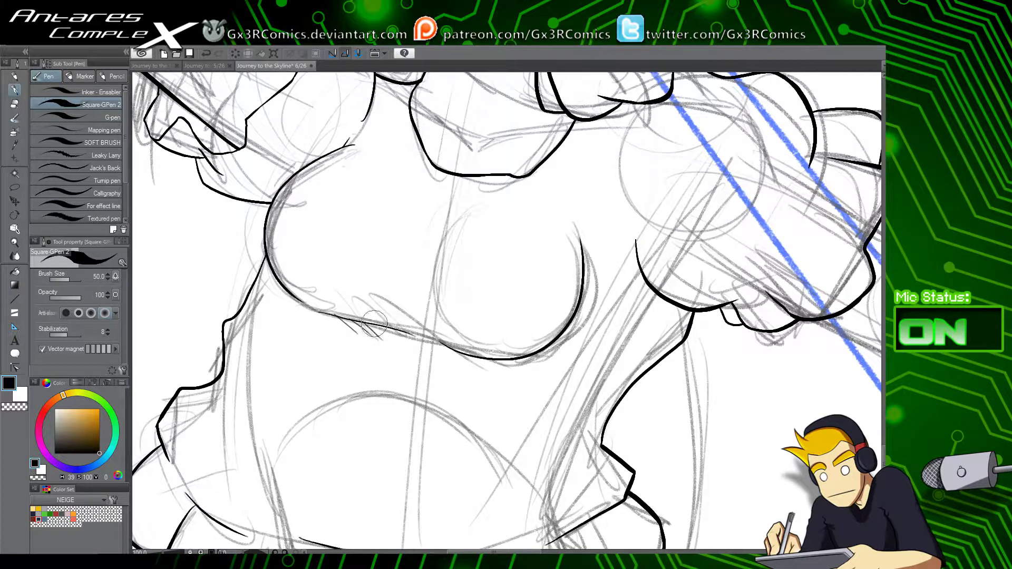
{"action": "left_click_drag", "start_coordinate": [374, 322], "coordinate": [412, 348]}
{"action": "left_click_drag", "start_coordinate": [348, 400], "coordinate": [477, 385]}
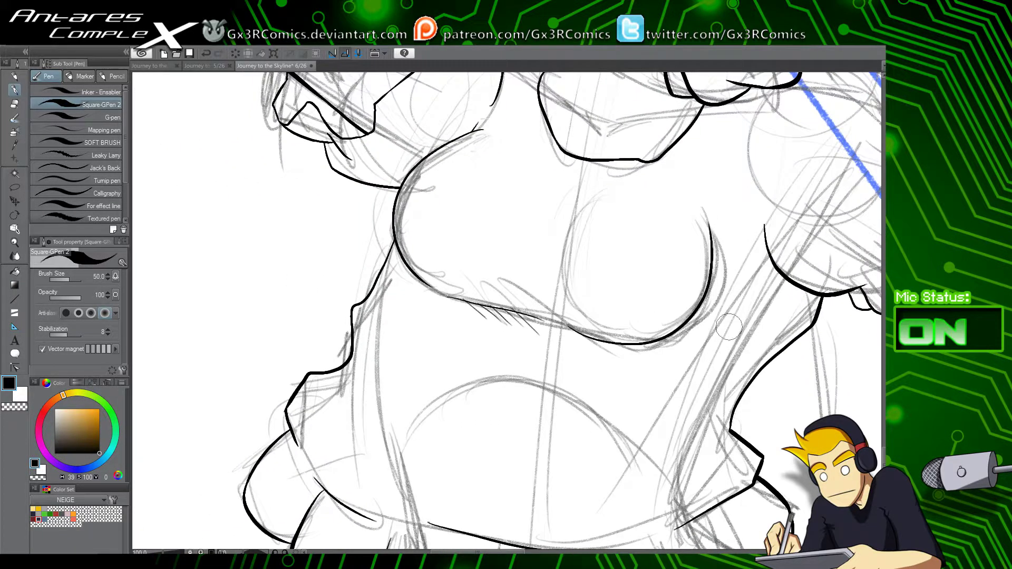
Step: Erase the torso's side outline below the raised arm, redraw it with stepped folds, and trim its end at the chest
{"action": "key", "text": "e"}
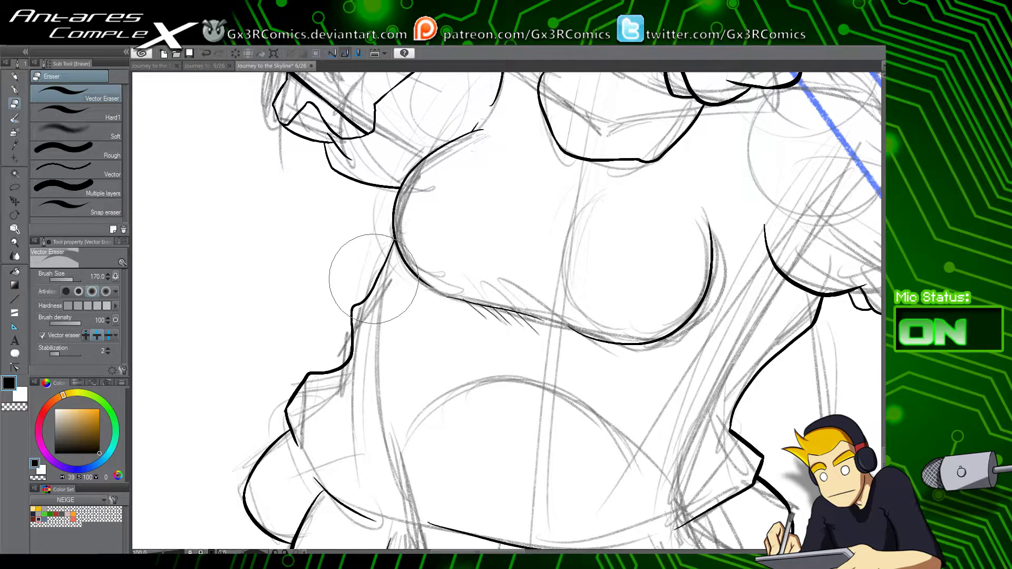
{"action": "left_click_drag", "start_coordinate": [371, 285], "coordinate": [379, 343]}
{"action": "key", "text": "p"}
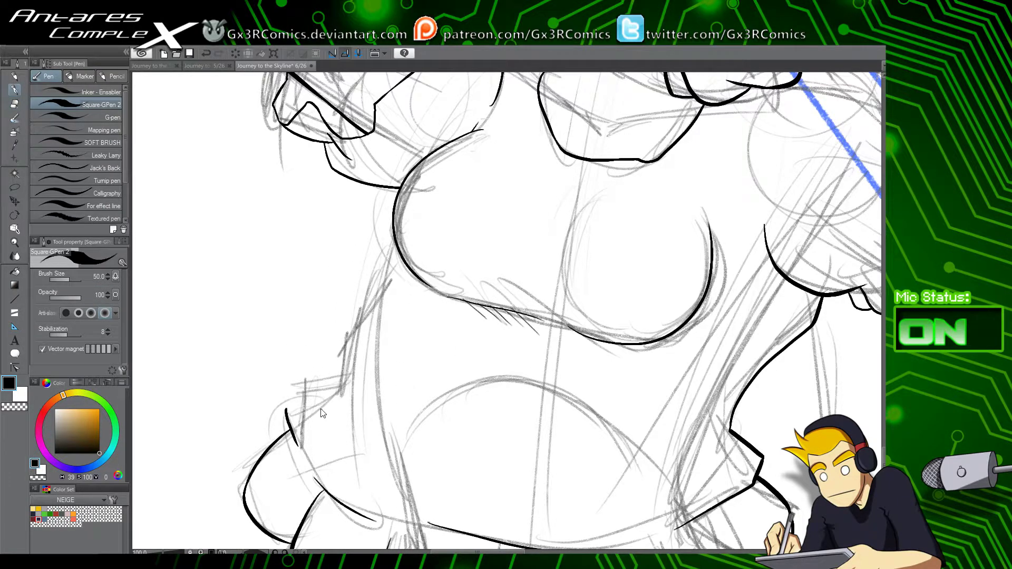
{"action": "scroll", "coordinate": [322, 414], "scroll_direction": "up", "scroll_amount": 2}
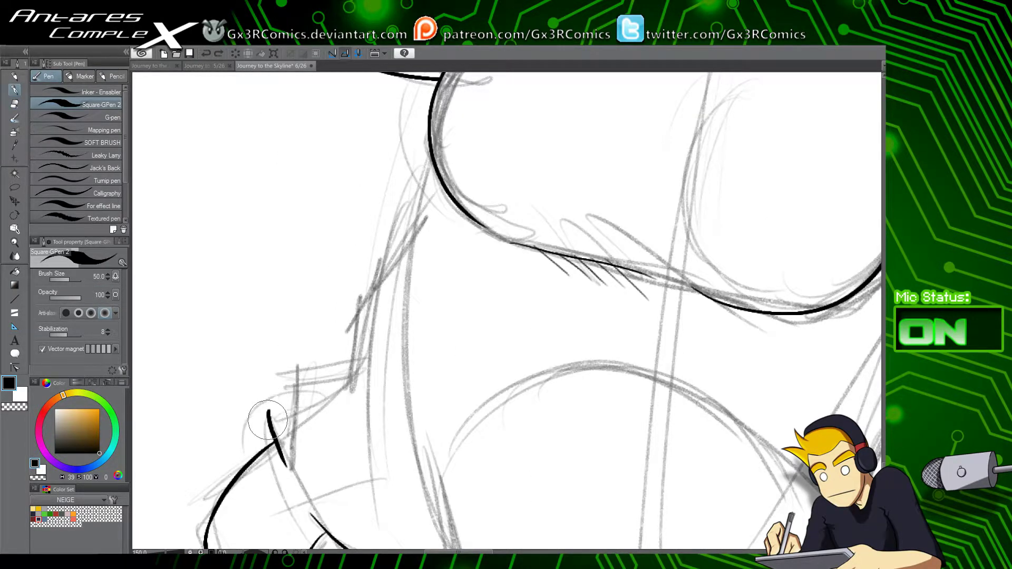
{"action": "mouse_move", "coordinate": [267, 420]}
{"action": "left_mouse_down"}
{"action": "mouse_move", "coordinate": [291, 372]}
{"action": "mouse_move", "coordinate": [282, 385]}
{"action": "mouse_move", "coordinate": [339, 371]}
{"action": "mouse_move", "coordinate": [353, 312]}
{"action": "mouse_move", "coordinate": [413, 269]}
{"action": "mouse_move", "coordinate": [445, 159]}
{"action": "left_mouse_up"}
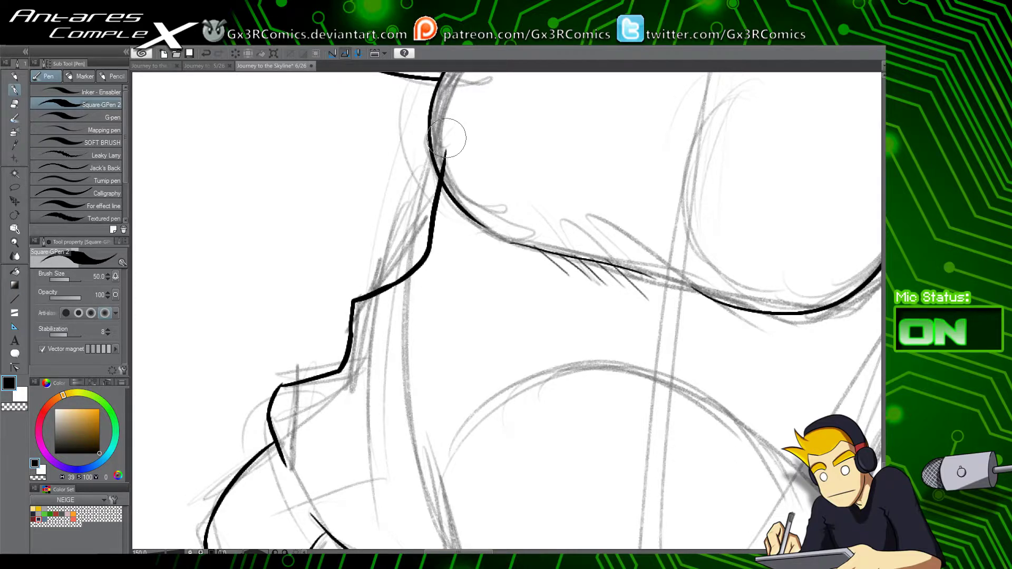
{"action": "key", "text": "e"}
{"action": "left_click", "coordinate": [444, 152]}
Step: Ink the two neckline fold lines inside the collar so they slope down toward its centre, redoing a misplaced stroke
{"action": "left_click_drag", "start_coordinate": [540, 364], "coordinate": [335, 387]}
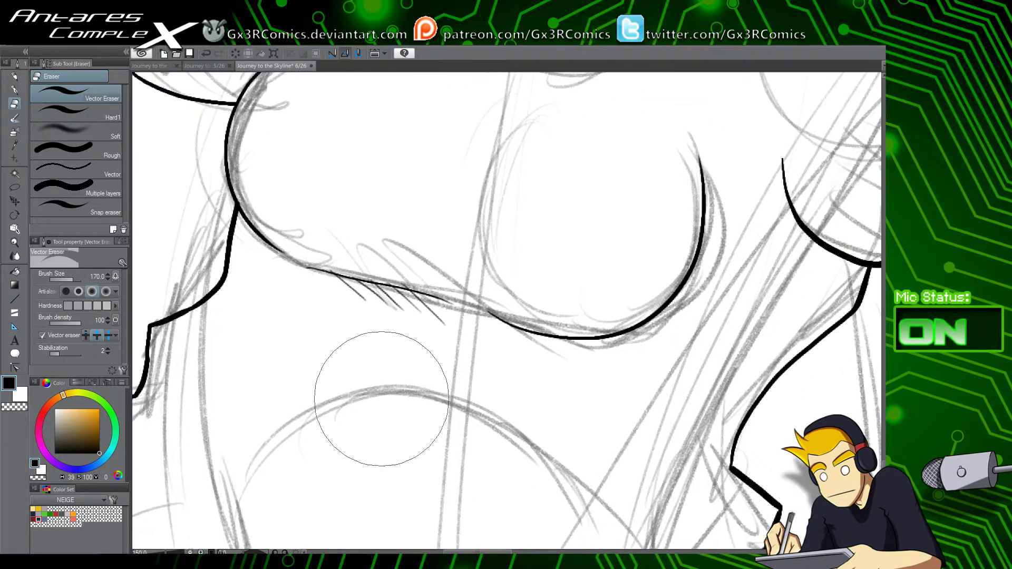
{"action": "scroll", "coordinate": [381, 399], "scroll_direction": "down", "scroll_amount": 3}
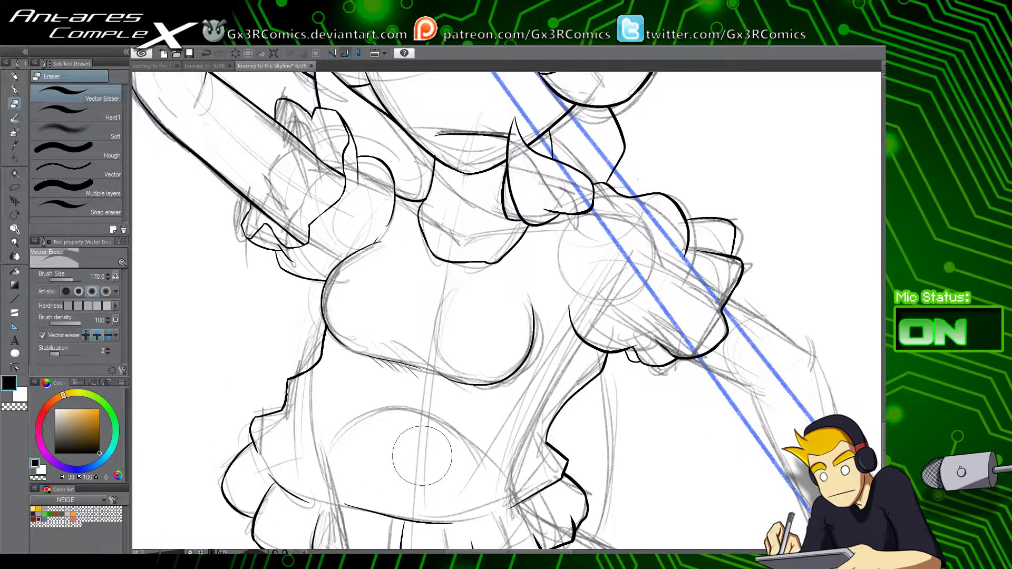
{"action": "left_click_drag", "start_coordinate": [640, 291], "coordinate": [605, 334]}
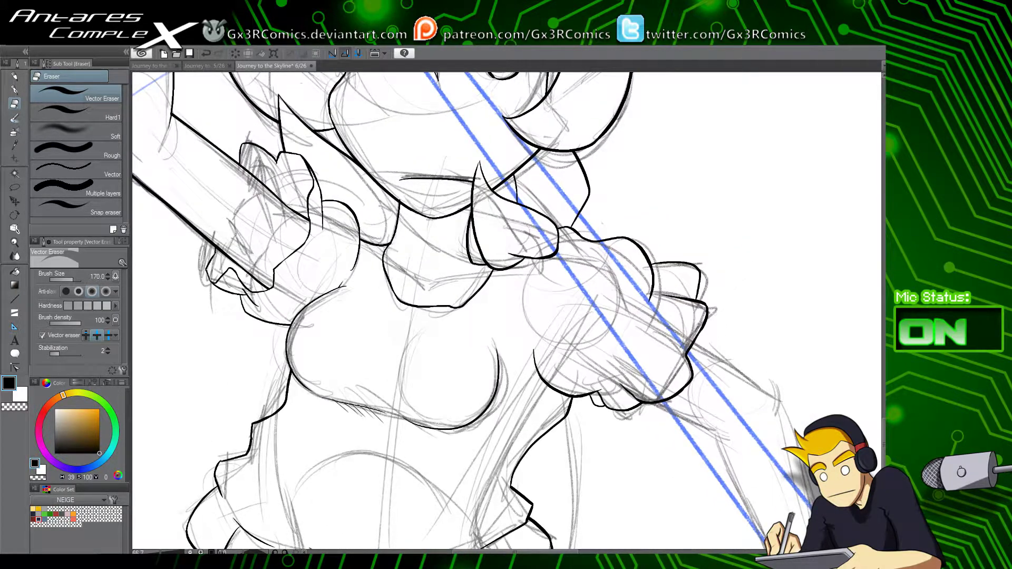
{"action": "scroll", "coordinate": [503, 285], "scroll_direction": "up", "scroll_amount": 4}
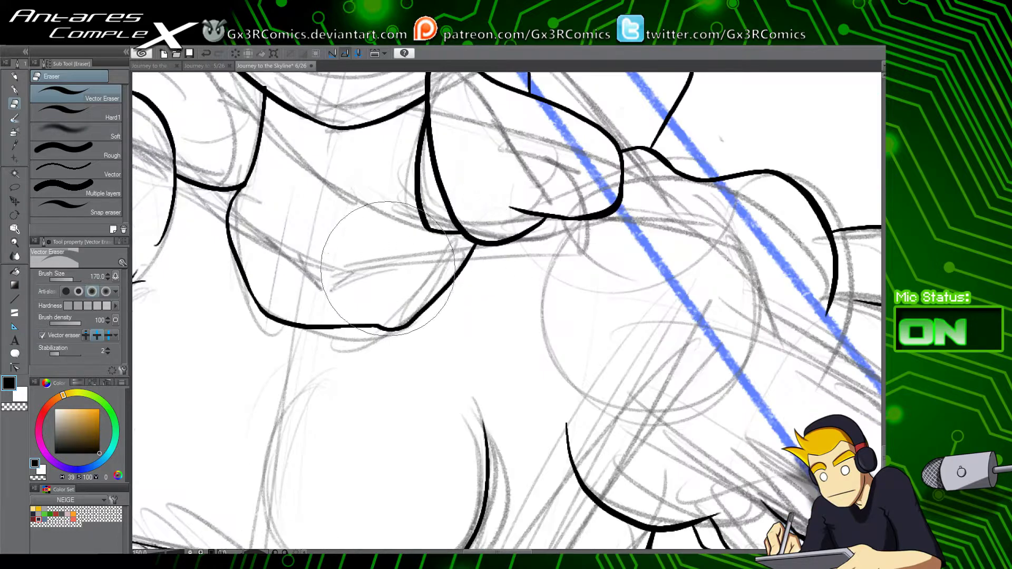
{"action": "key", "text": "p"}
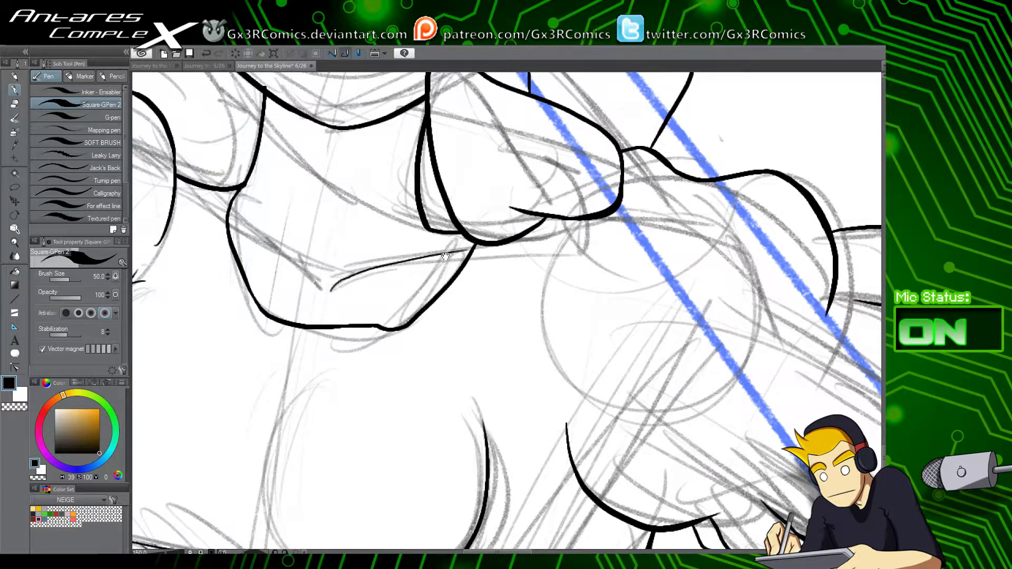
{"action": "left_click_drag", "start_coordinate": [411, 261], "coordinate": [514, 287]}
{"action": "mouse_move", "coordinate": [435, 316]}
{"action": "left_mouse_down"}
{"action": "mouse_move", "coordinate": [454, 296]}
{"action": "mouse_move", "coordinate": [577, 261]}
{"action": "left_mouse_up"}
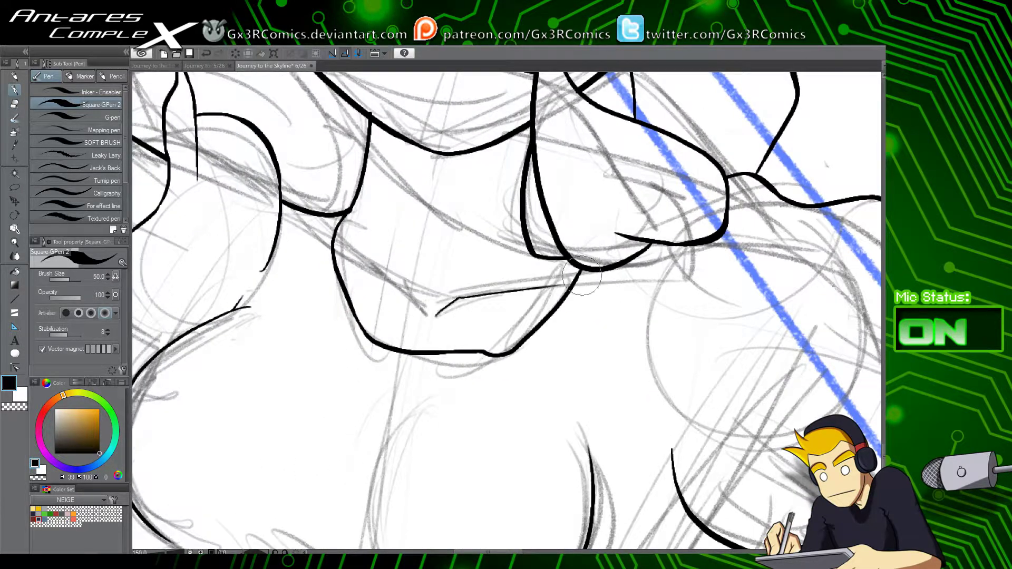
{"action": "key", "text": "ctrl+z"}
{"action": "mouse_move", "coordinate": [435, 316]}
{"action": "left_mouse_down"}
{"action": "mouse_move", "coordinate": [578, 273]}
{"action": "mouse_move", "coordinate": [413, 307]}
{"action": "mouse_move", "coordinate": [343, 257]}
{"action": "left_mouse_up"}
Step: Ink short jagged detail strokes inside the pointed lock beside the chin, undoing the first long curves
{"action": "mouse_move", "coordinate": [425, 351]}
{"action": "left_mouse_down"}
{"action": "mouse_move", "coordinate": [435, 441]}
{"action": "mouse_move", "coordinate": [366, 460]}
{"action": "left_mouse_up"}
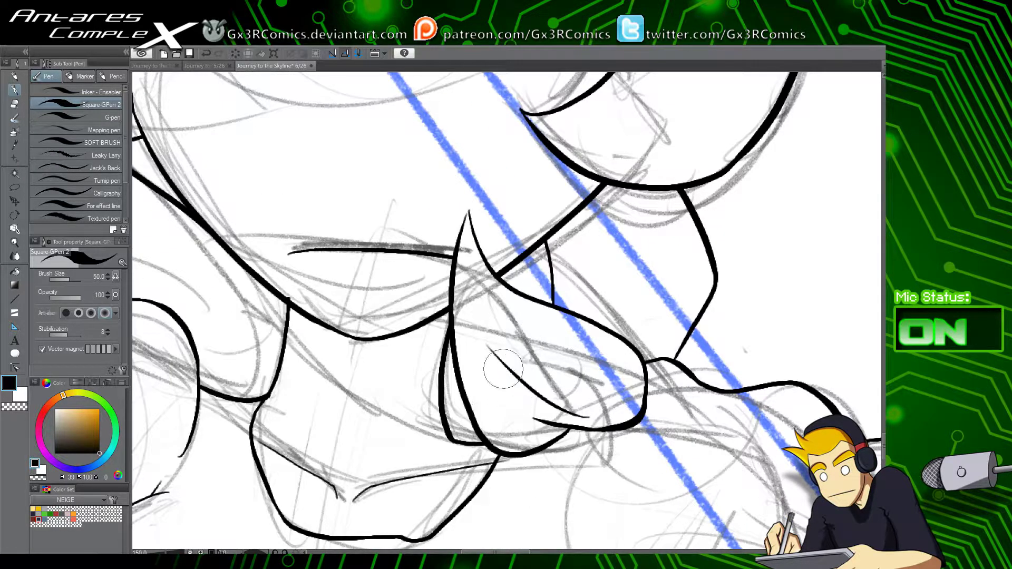
{"action": "left_click_drag", "start_coordinate": [567, 420], "coordinate": [507, 347]}
{"action": "key", "text": "ctrl+z"}
{"action": "mouse_move", "coordinate": [605, 420]}
{"action": "left_mouse_down"}
{"action": "mouse_move", "coordinate": [490, 344]}
{"action": "mouse_move", "coordinate": [551, 432]}
{"action": "left_mouse_up"}
{"action": "key", "text": "ctrl+z"}
{"action": "mouse_move", "coordinate": [494, 349]}
{"action": "left_mouse_down"}
{"action": "mouse_move", "coordinate": [524, 417]}
{"action": "mouse_move", "coordinate": [512, 393]}
{"action": "left_mouse_up"}
{"action": "left_click_drag", "start_coordinate": [512, 375], "coordinate": [520, 412]}
{"action": "left_click_drag", "start_coordinate": [531, 390], "coordinate": [530, 432]}
Step: Add short strand strokes to the hair section hanging behind the jaw, undoing one misplaced stroke
{"action": "left_click_drag", "start_coordinate": [602, 371], "coordinate": [485, 503]}
{"action": "mouse_move", "coordinate": [526, 369]}
{"action": "left_mouse_down"}
{"action": "mouse_move", "coordinate": [530, 456]}
{"action": "mouse_move", "coordinate": [488, 343]}
{"action": "left_mouse_up"}
{"action": "key", "text": "ctrl+z"}
{"action": "mouse_move", "coordinate": [479, 446]}
{"action": "left_mouse_down"}
{"action": "mouse_move", "coordinate": [471, 355]}
{"action": "mouse_move", "coordinate": [485, 429]}
{"action": "mouse_move", "coordinate": [490, 418]}
{"action": "left_mouse_up"}
Step: Ink a thin inner line along the hair curve beside the eye, redoing it once, and erase its end above the fringe
{"action": "scroll", "coordinate": [484, 367], "scroll_direction": "down", "scroll_amount": 2}
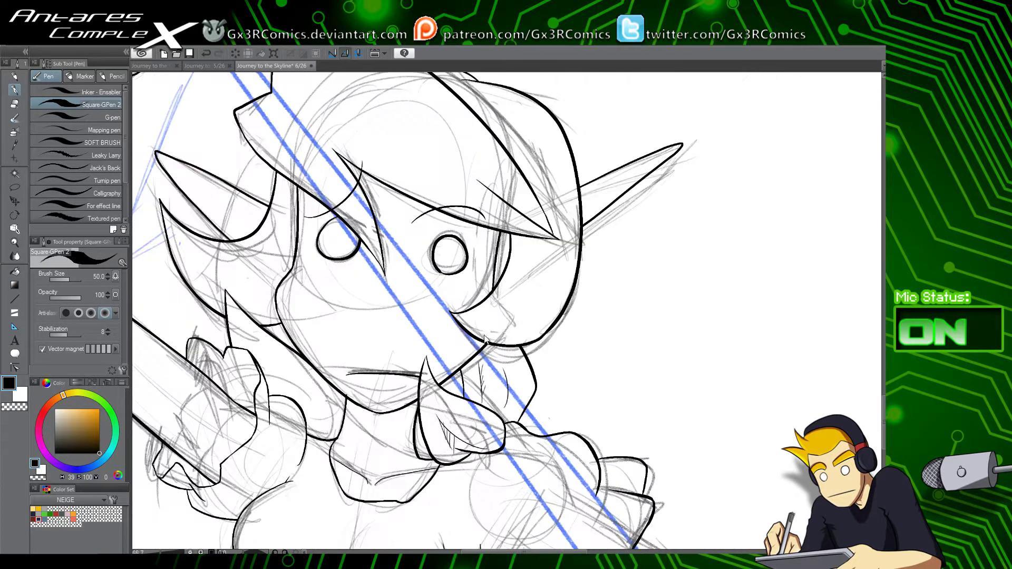
{"action": "left_click_drag", "start_coordinate": [499, 360], "coordinate": [474, 432]}
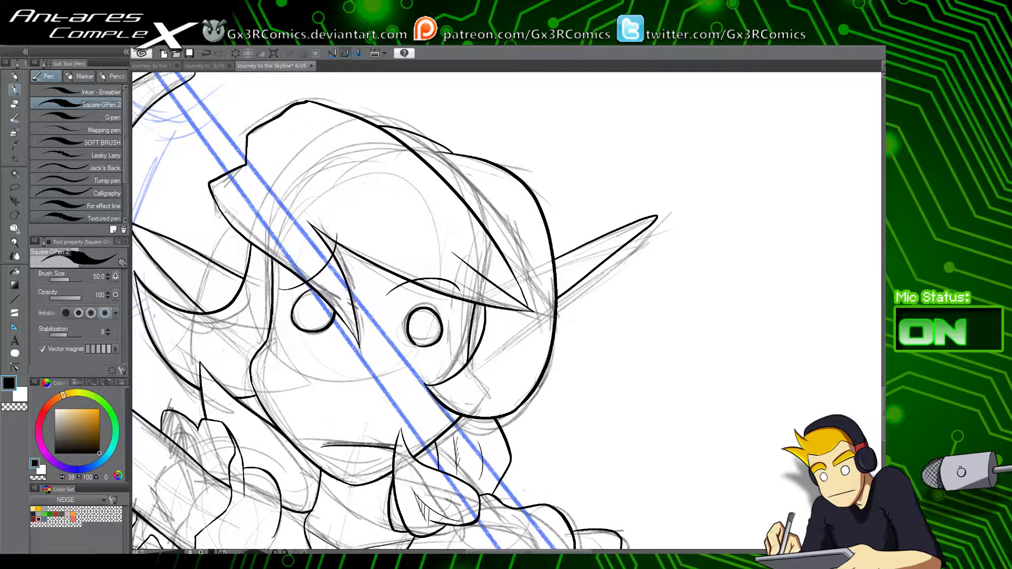
{"action": "key", "text": "e"}
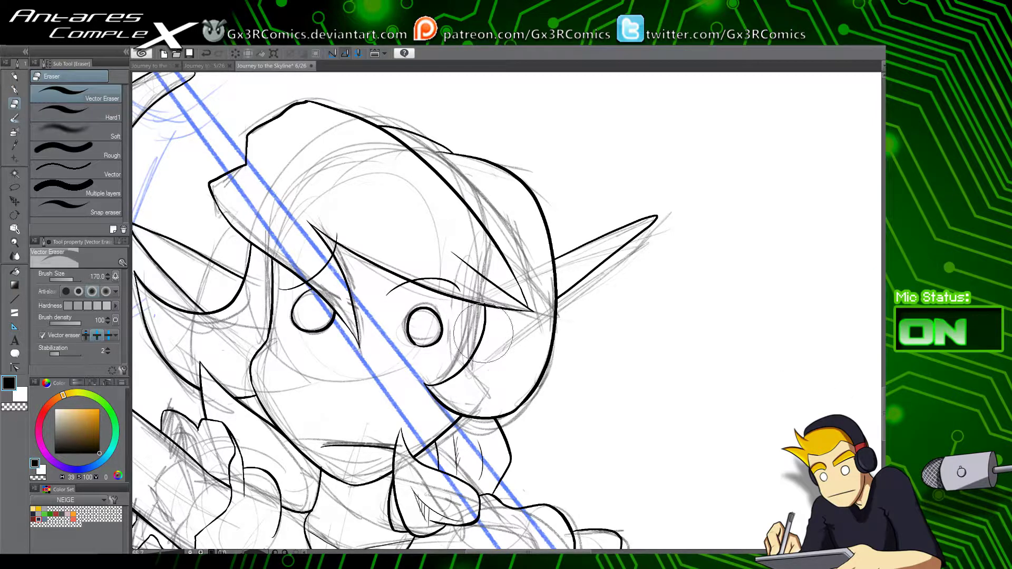
{"action": "scroll", "coordinate": [486, 338], "scroll_direction": "up", "scroll_amount": 2}
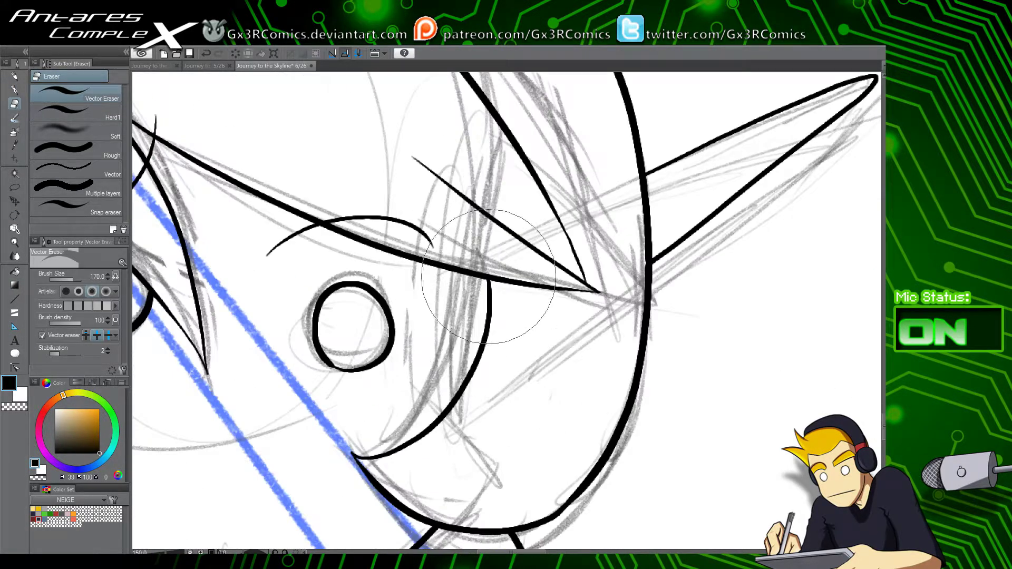
{"action": "key", "text": "p"}
{"action": "left_click_drag", "start_coordinate": [462, 390], "coordinate": [484, 258]}
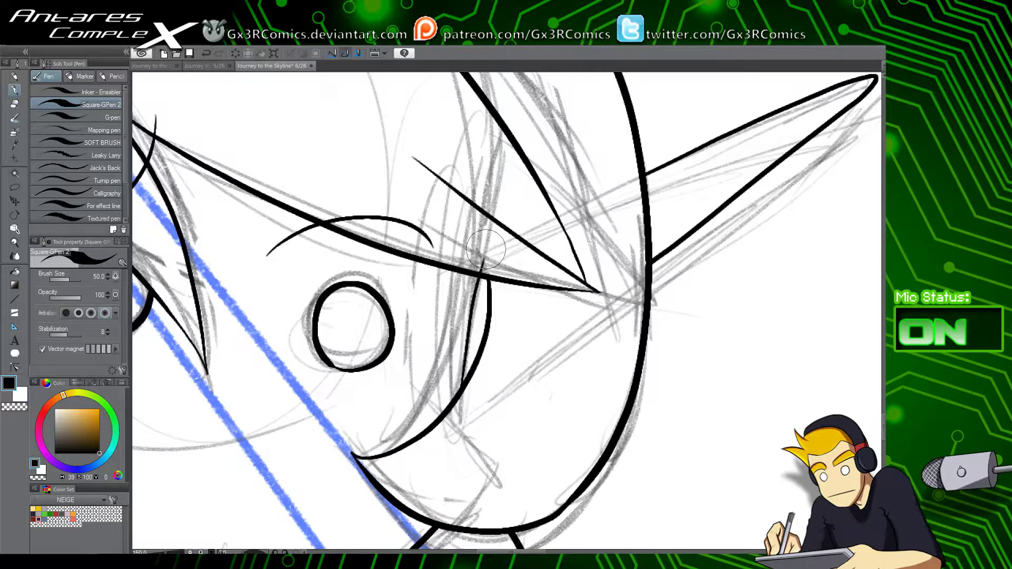
{"action": "key", "text": "ctrl+z"}
{"action": "left_click_drag", "start_coordinate": [467, 381], "coordinate": [485, 244]}
{"action": "key", "text": "e"}
{"action": "left_click", "coordinate": [486, 254]}
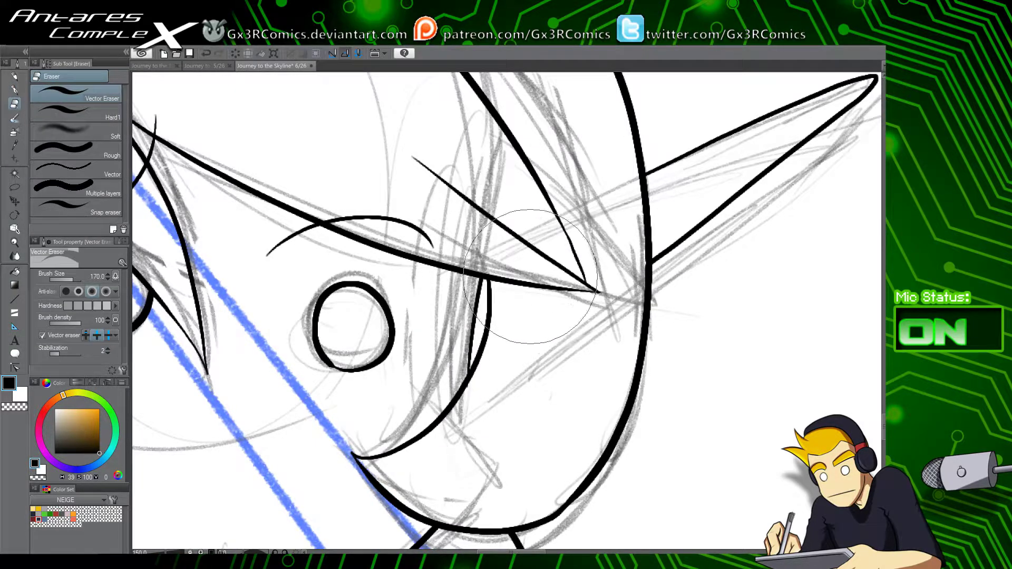
Step: Save the comic page with the newly inked hair details
{"action": "scroll", "coordinate": [503, 452], "scroll_direction": "down", "scroll_amount": 2}
{"action": "mouse_move", "coordinate": [552, 429]}
{"action": "left_mouse_down"}
{"action": "mouse_move", "coordinate": [551, 326]}
{"action": "mouse_move", "coordinate": [435, 416]}
{"action": "mouse_move", "coordinate": [460, 421]}
{"action": "mouse_move", "coordinate": [505, 355]}
{"action": "left_mouse_up"}
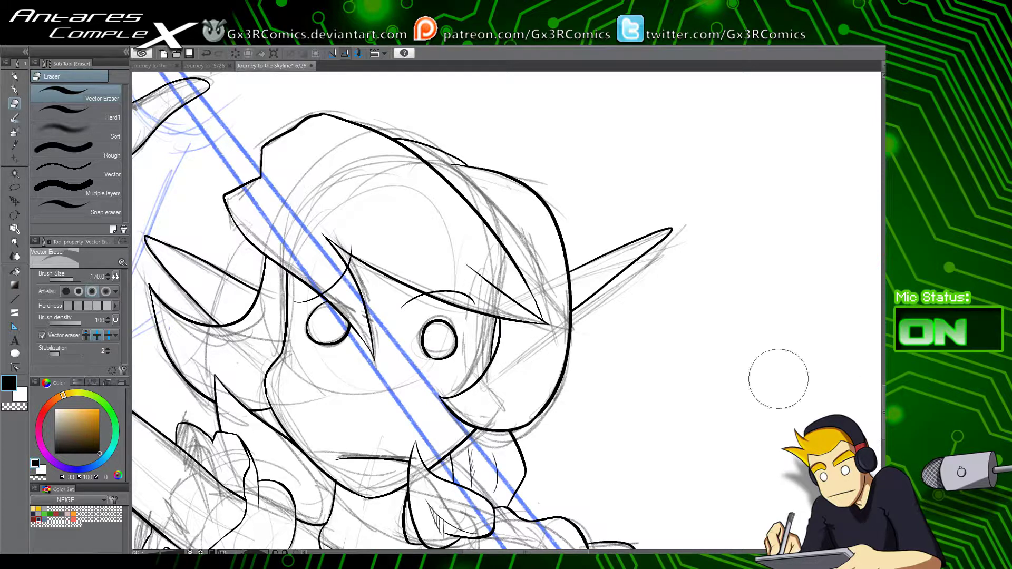
{"action": "scroll", "coordinate": [676, 408], "scroll_direction": "down", "scroll_amount": 1}
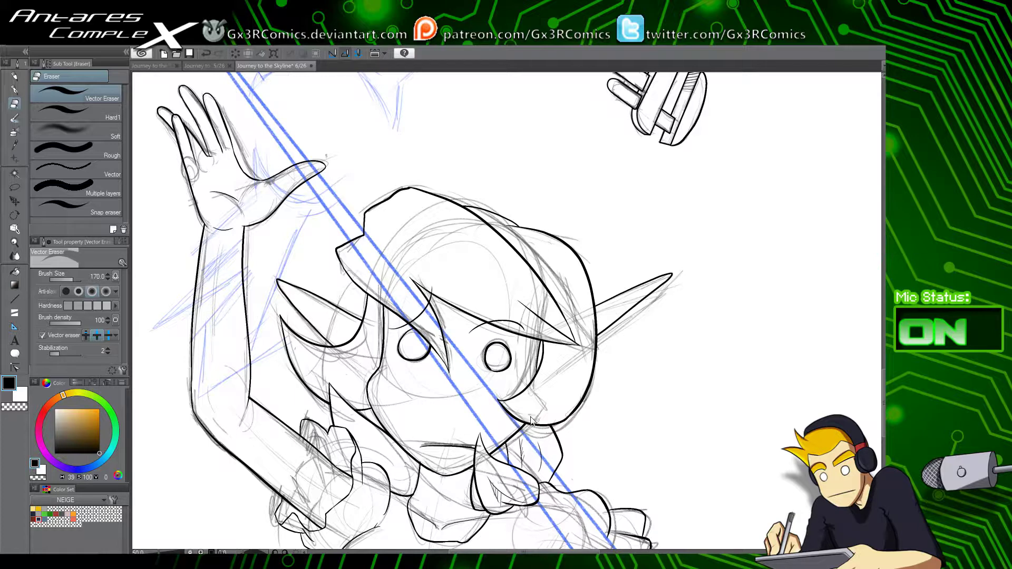
{"action": "key", "text": "ctrl+s"}
Step: Ink the long curve sweeping down and outward from beneath the right end of the ruffled hem, redoing the first stroke
{"action": "mouse_move", "coordinate": [658, 377]}
{"action": "left_mouse_down"}
{"action": "mouse_move", "coordinate": [574, 297]}
{"action": "mouse_move", "coordinate": [528, 194]}
{"action": "left_mouse_up"}
{"action": "left_click_drag", "start_coordinate": [461, 484], "coordinate": [492, 280]}
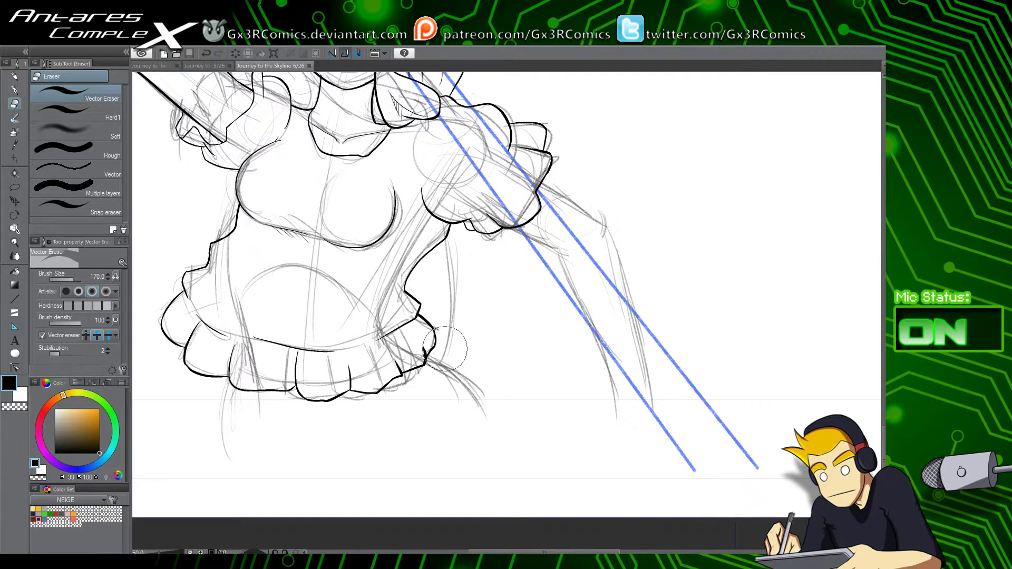
{"action": "key", "text": "p"}
{"action": "scroll", "coordinate": [444, 369], "scroll_direction": "up", "scroll_amount": 1}
{"action": "scroll", "coordinate": [446, 375], "scroll_direction": "up", "scroll_amount": 2}
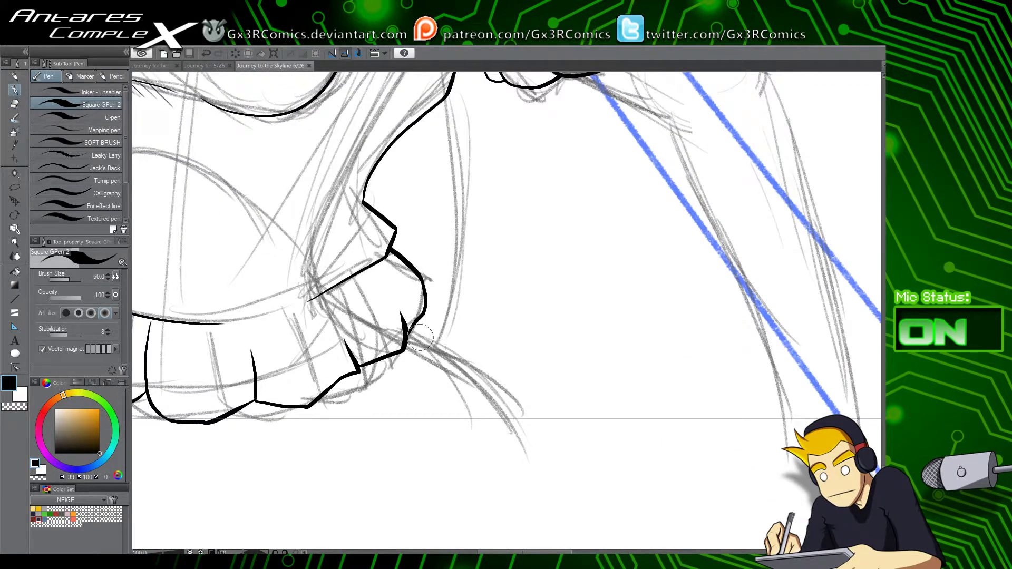
{"action": "mouse_move", "coordinate": [408, 337]}
{"action": "left_mouse_down"}
{"action": "mouse_move", "coordinate": [505, 404]}
{"action": "mouse_move", "coordinate": [523, 464]}
{"action": "left_mouse_up"}
{"action": "key", "text": "ctrl+z"}
{"action": "left_click_drag", "start_coordinate": [407, 336], "coordinate": [525, 470]}
Step: Ink a short line dropping from the left part of the ruffled hem, redoing it once, and erase its overlap above the hem
{"action": "mouse_move", "coordinate": [431, 431]}
{"action": "left_mouse_down"}
{"action": "mouse_move", "coordinate": [622, 392]}
{"action": "mouse_move", "coordinate": [719, 396]}
{"action": "left_mouse_up"}
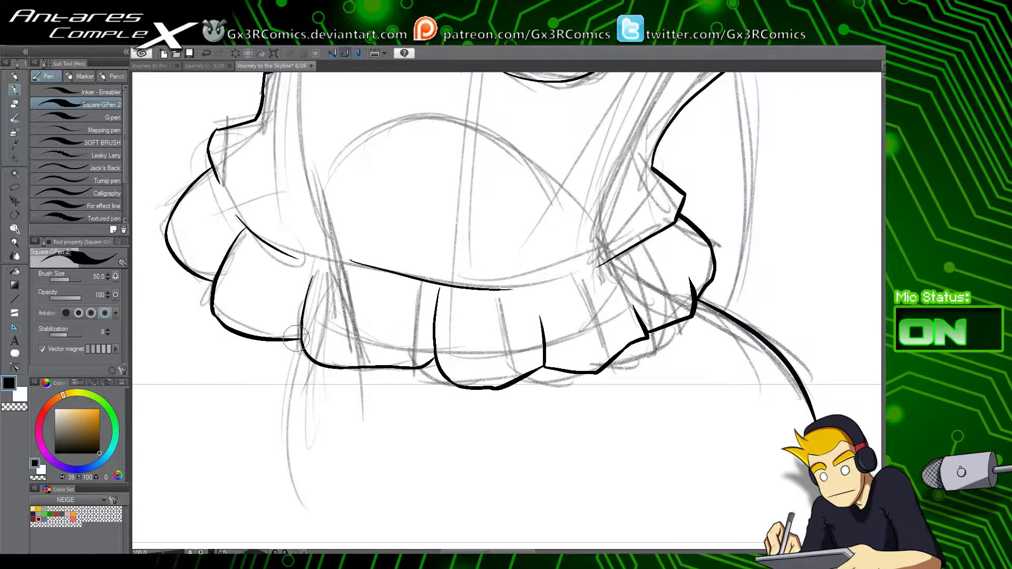
{"action": "left_click_drag", "start_coordinate": [299, 339], "coordinate": [291, 459]}
{"action": "key", "text": "ctrl+z"}
{"action": "left_click_drag", "start_coordinate": [297, 336], "coordinate": [285, 427]}
{"action": "key", "text": "e"}
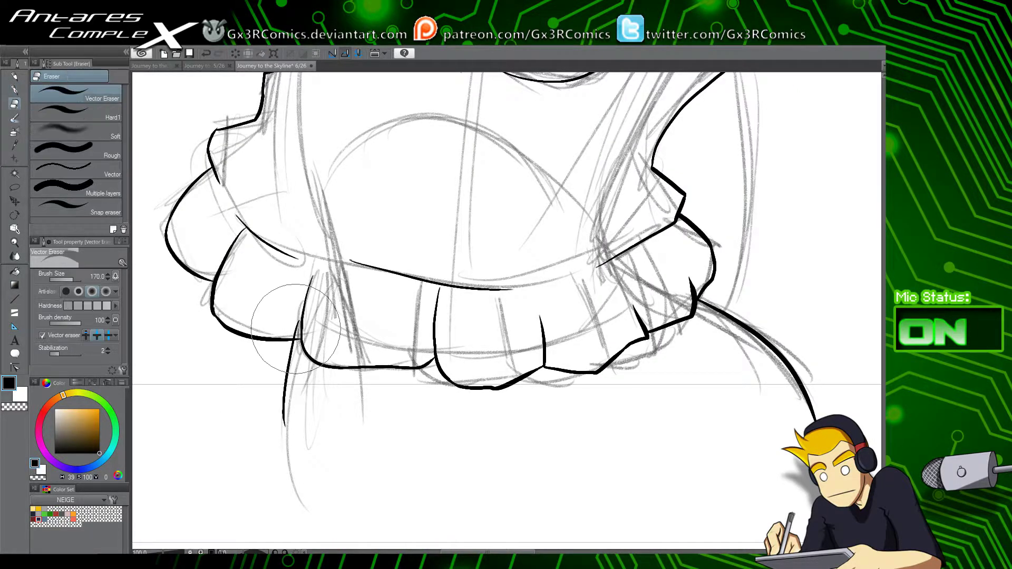
Step: Draw a straight horizontal line along the guide below the ruffle and erase the body lines extending beneath it
{"action": "key", "text": "u"}
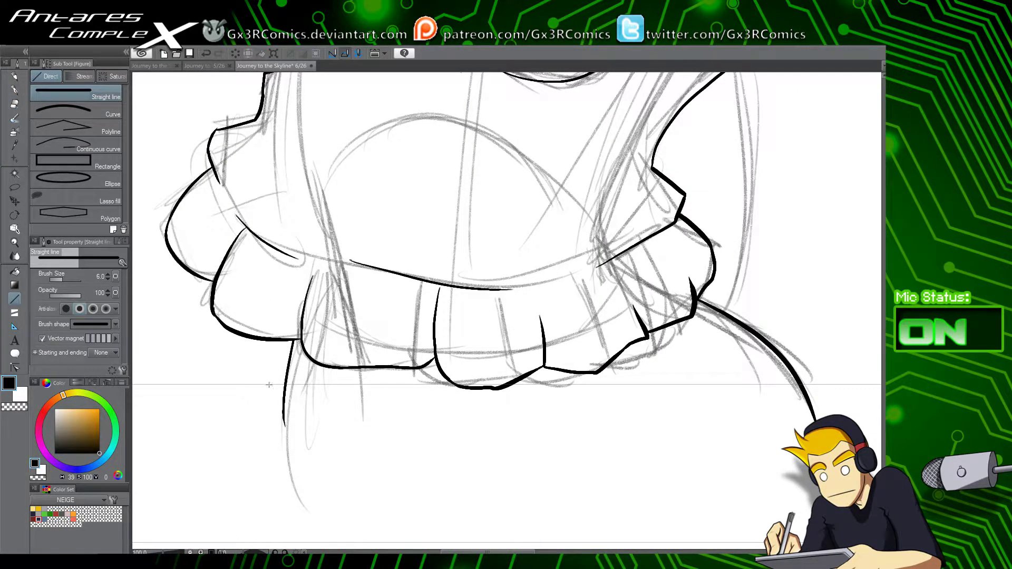
{"action": "mouse_move", "coordinate": [265, 385]}
{"action": "left_mouse_down"}
{"action": "mouse_move", "coordinate": [424, 401]}
{"action": "mouse_move", "coordinate": [860, 384]}
{"action": "left_mouse_up"}
{"action": "key", "text": "e"}
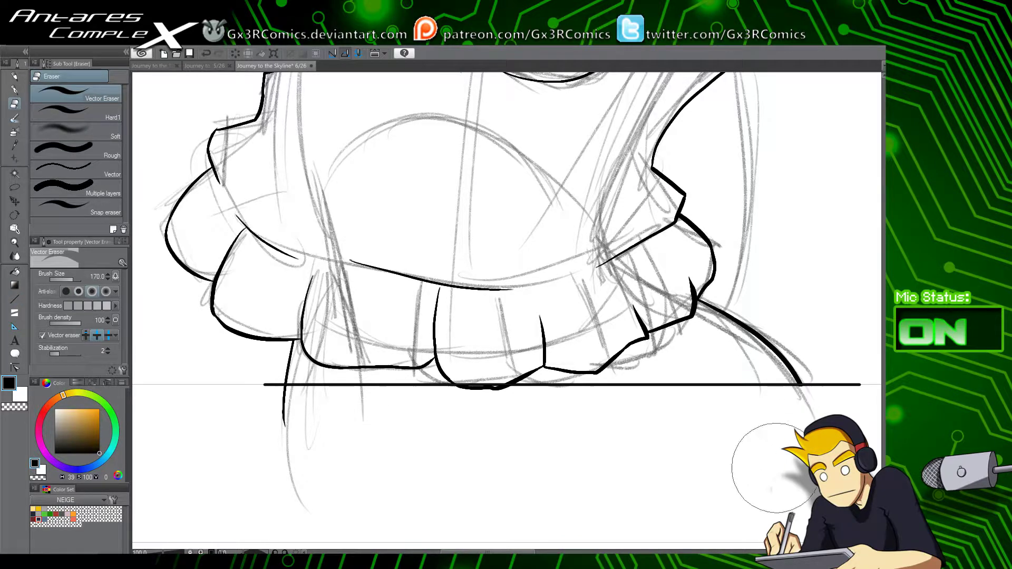
{"action": "mouse_move", "coordinate": [307, 422]}
{"action": "left_mouse_down"}
{"action": "mouse_move", "coordinate": [299, 458]}
{"action": "mouse_move", "coordinate": [278, 401]}
{"action": "left_mouse_up"}
Step: Review the inked character from hem to head, then inspect the neighbouring panels up to the running pair on the large robot
{"action": "left_click_drag", "start_coordinate": [399, 330], "coordinate": [349, 488]}
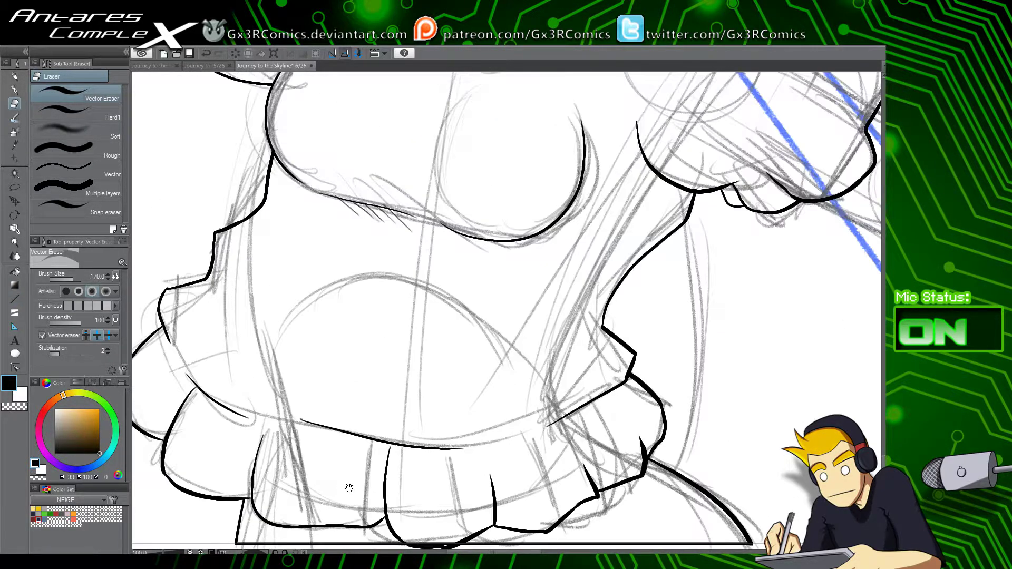
{"action": "left_click_drag", "start_coordinate": [367, 302], "coordinate": [357, 424]}
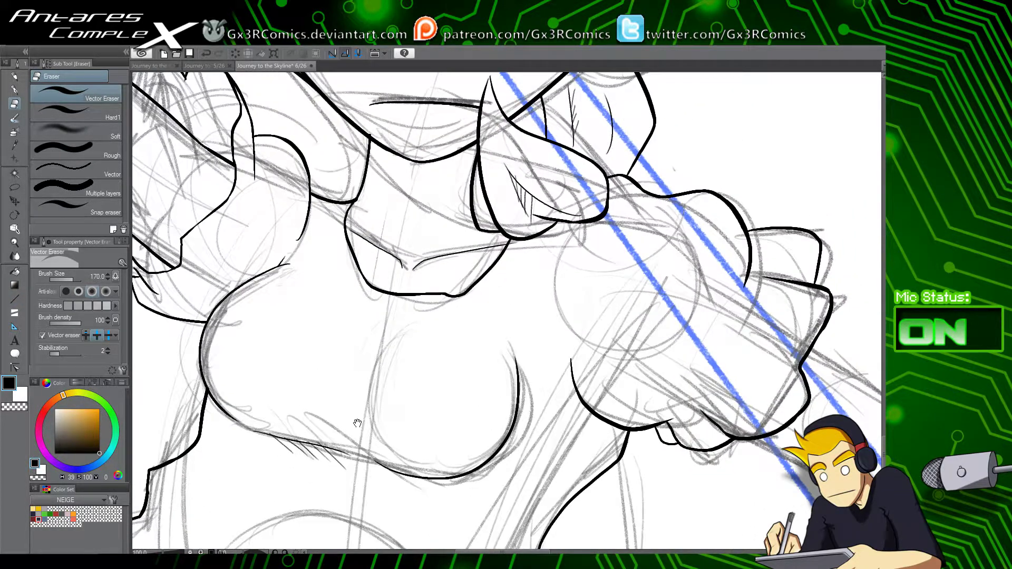
{"action": "left_click_drag", "start_coordinate": [461, 312], "coordinate": [389, 494]}
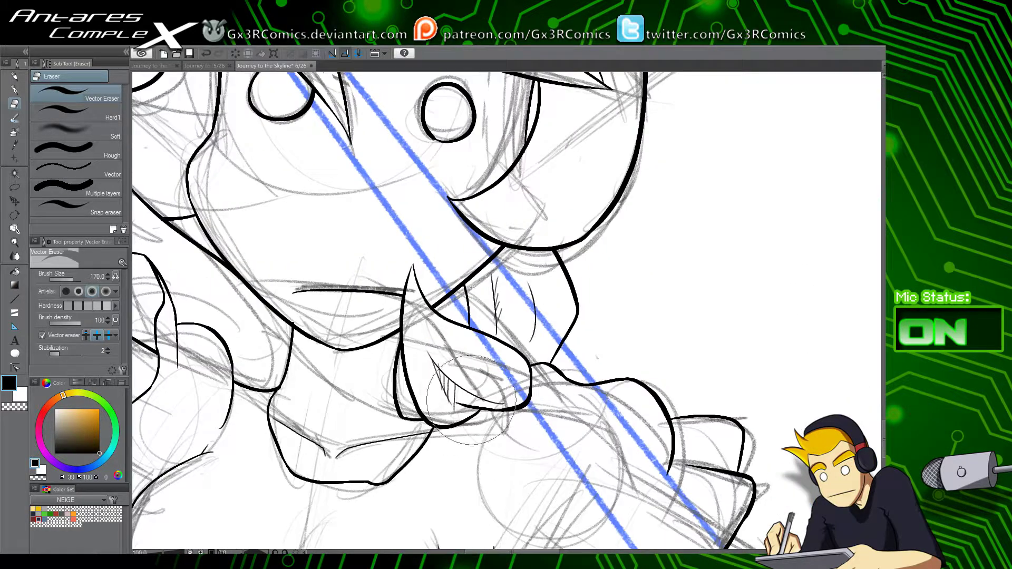
{"action": "scroll", "coordinate": [468, 408], "scroll_direction": "down", "scroll_amount": 2}
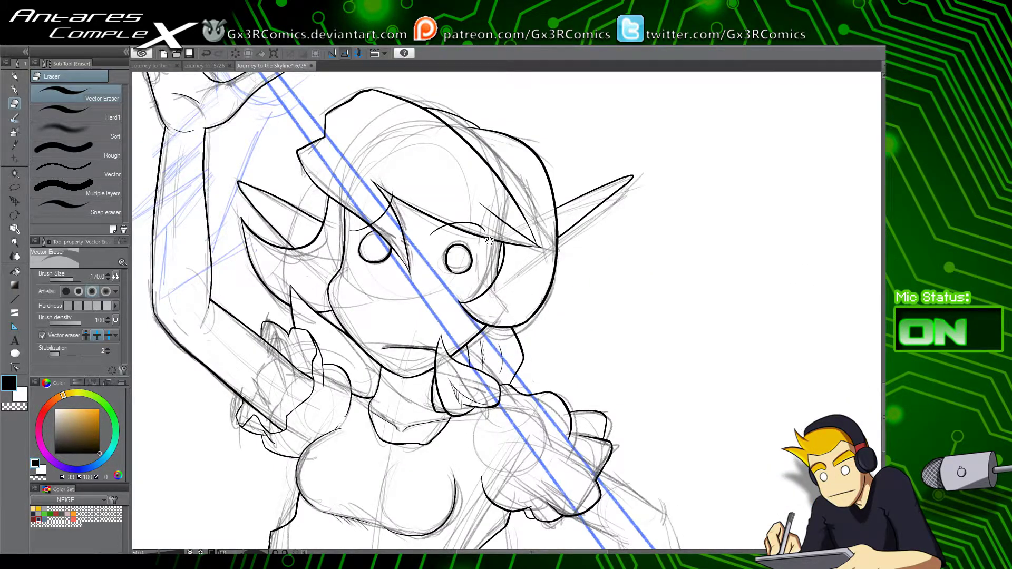
{"action": "mouse_move", "coordinate": [540, 295]}
{"action": "left_mouse_down"}
{"action": "mouse_move", "coordinate": [463, 380]}
{"action": "mouse_move", "coordinate": [449, 443]}
{"action": "mouse_move", "coordinate": [460, 393]}
{"action": "mouse_move", "coordinate": [547, 427]}
{"action": "mouse_move", "coordinate": [614, 320]}
{"action": "mouse_move", "coordinate": [606, 295]}
{"action": "mouse_move", "coordinate": [584, 299]}
{"action": "left_mouse_up"}
{"action": "scroll", "coordinate": [594, 359], "scroll_direction": "down", "scroll_amount": 1}
{"action": "mouse_move", "coordinate": [587, 410]}
{"action": "left_mouse_down"}
{"action": "mouse_move", "coordinate": [548, 327]}
{"action": "mouse_move", "coordinate": [520, 332]}
{"action": "mouse_move", "coordinate": [460, 402]}
{"action": "left_mouse_up"}
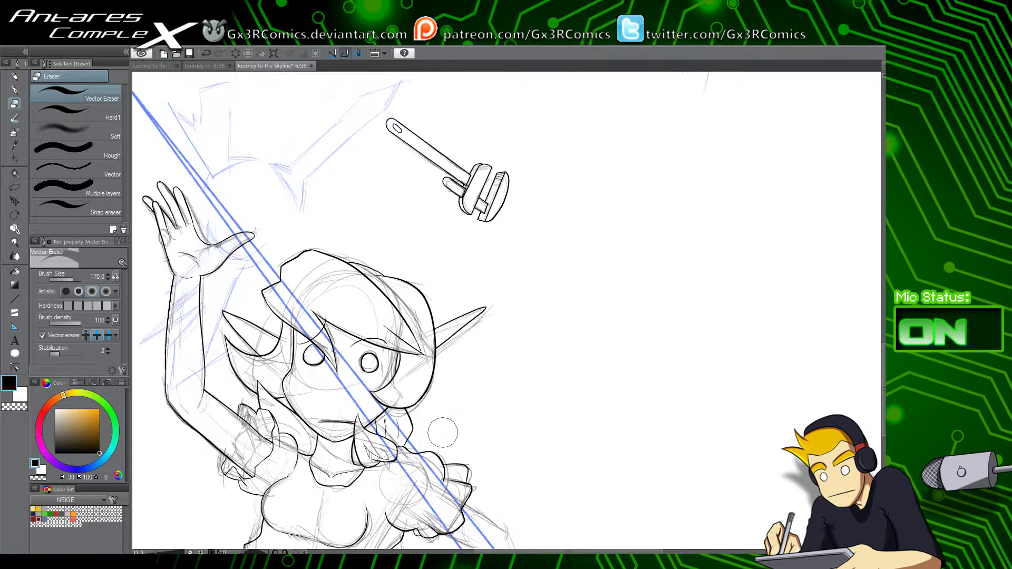
{"action": "left_click_drag", "start_coordinate": [550, 358], "coordinate": [418, 530]}
{"action": "left_click_drag", "start_coordinate": [517, 335], "coordinate": [429, 474]}
{"action": "left_click_drag", "start_coordinate": [411, 427], "coordinate": [426, 511]}
{"action": "left_click_drag", "start_coordinate": [386, 409], "coordinate": [472, 480]}
{"action": "left_click_drag", "start_coordinate": [442, 359], "coordinate": [526, 457]}
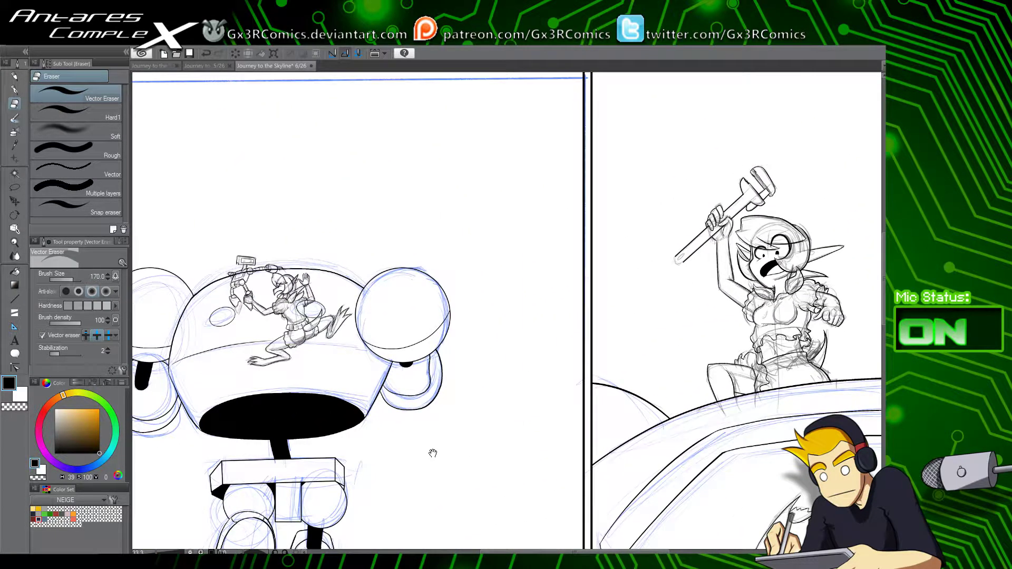
{"action": "left_click_drag", "start_coordinate": [311, 348], "coordinate": [422, 342]}
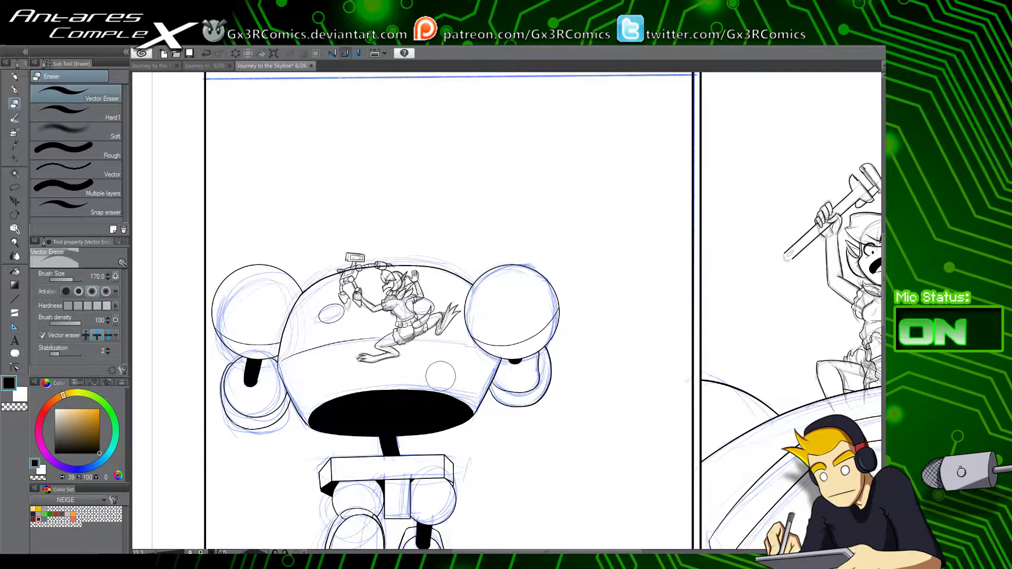
Step: Ink the missing pointed tip of the small robot's free foot, following the sketch
{"action": "scroll", "coordinate": [431, 387], "scroll_direction": "up", "scroll_amount": 4}
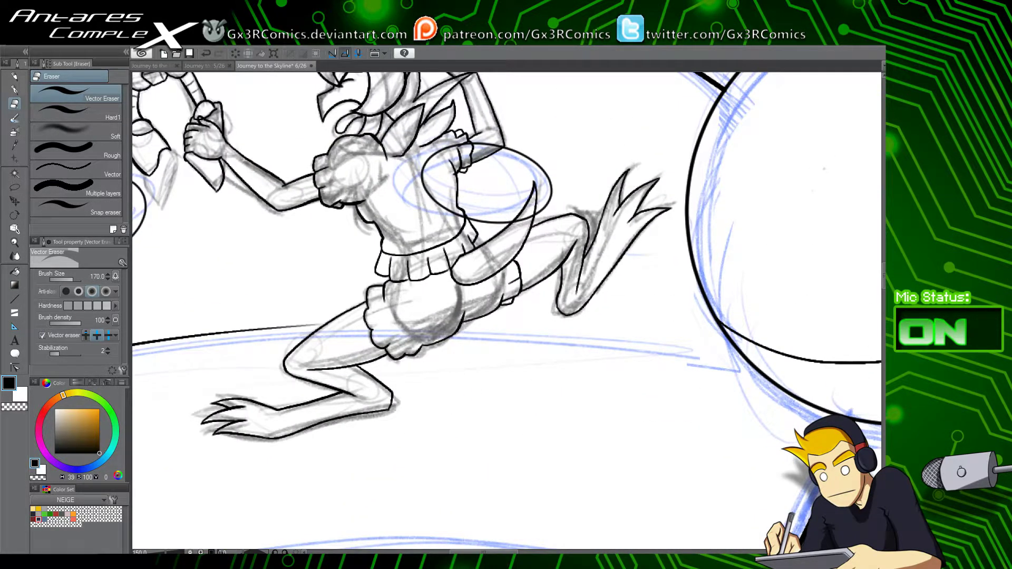
{"action": "key", "text": "p"}
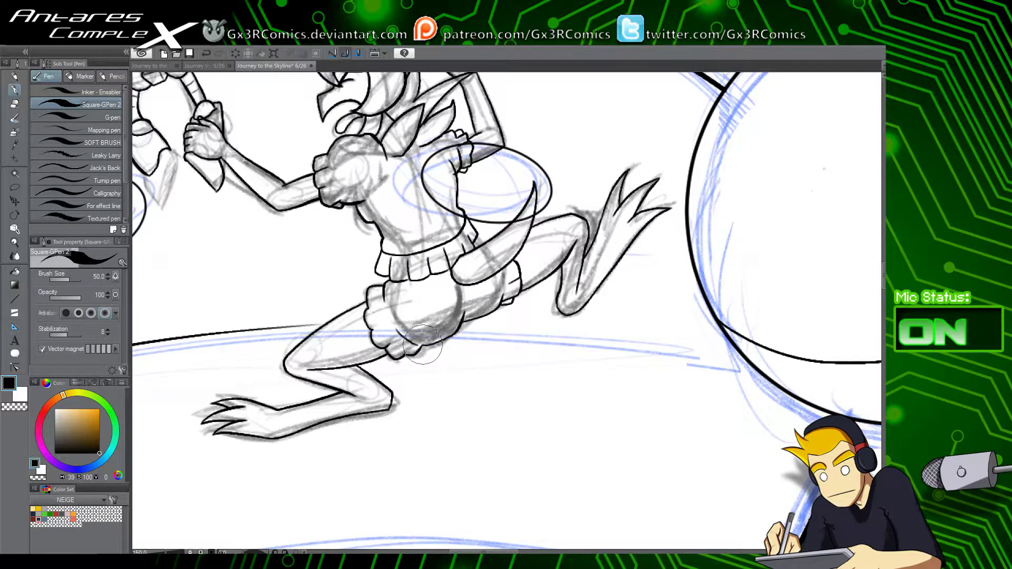
{"action": "mouse_move", "coordinate": [233, 214]}
{"action": "left_mouse_down"}
{"action": "mouse_move", "coordinate": [296, 367]}
{"action": "mouse_move", "coordinate": [359, 420]}
{"action": "left_mouse_up"}
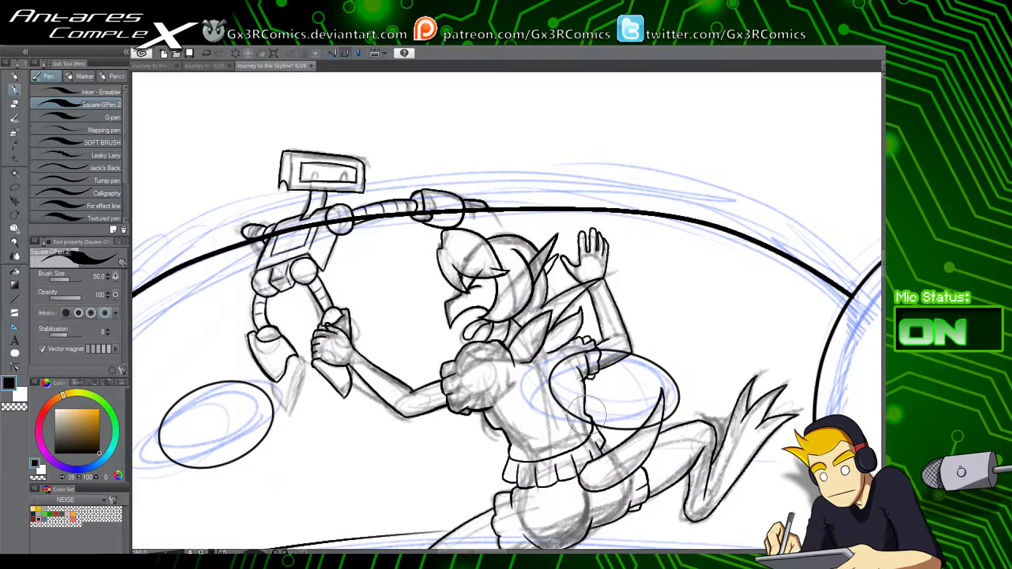
{"action": "scroll", "coordinate": [351, 396], "scroll_direction": "up", "scroll_amount": 4}
{"action": "left_click_drag", "start_coordinate": [351, 397], "coordinate": [559, 308]}
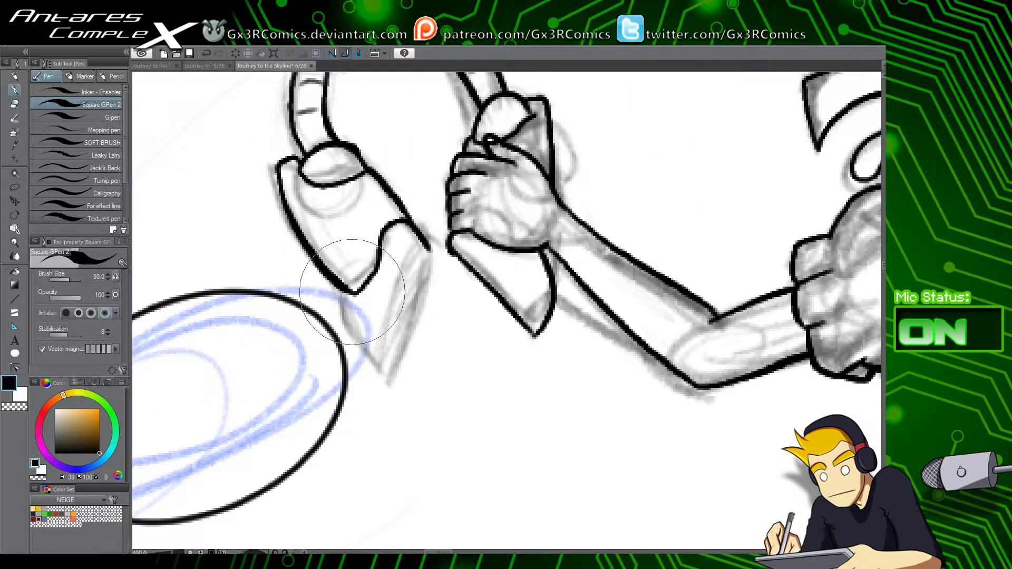
{"action": "mouse_move", "coordinate": [354, 293]}
{"action": "left_mouse_down"}
{"action": "mouse_move", "coordinate": [386, 377]}
{"action": "mouse_move", "coordinate": [415, 330]}
{"action": "mouse_move", "coordinate": [427, 249]}
{"action": "left_mouse_up"}
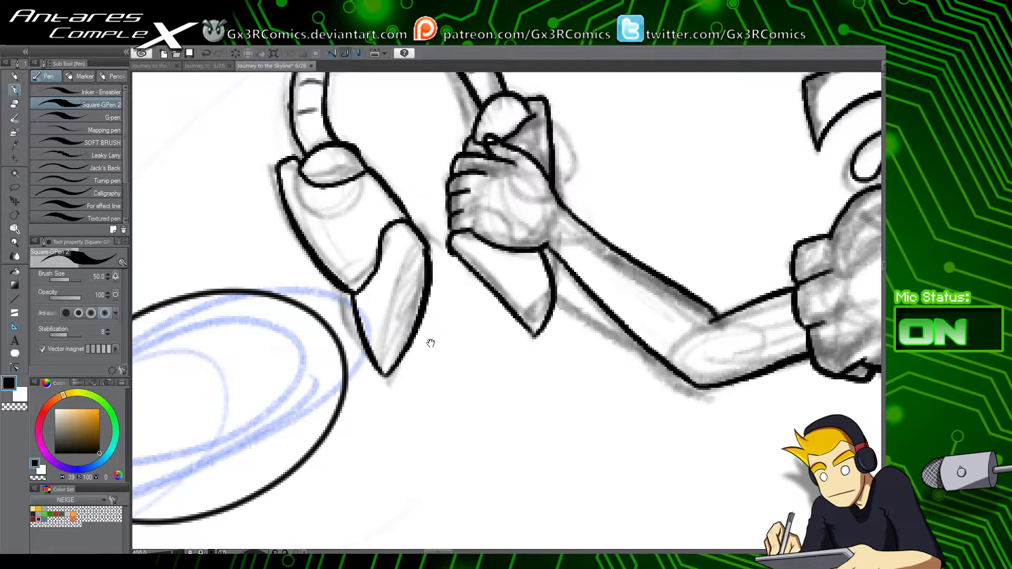
Step: Close the top of the small robot's free leg with a rounded line and erase the overlapping hip joint outline
{"action": "left_click_drag", "start_coordinate": [426, 300], "coordinate": [397, 461]}
{"action": "left_click_drag", "start_coordinate": [384, 300], "coordinate": [366, 452]}
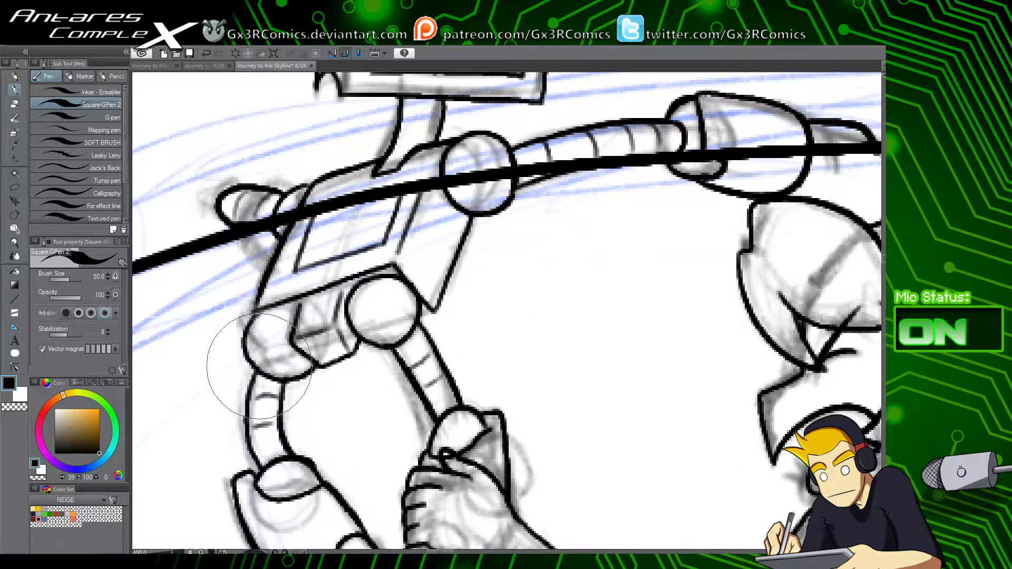
{"action": "key", "text": "e"}
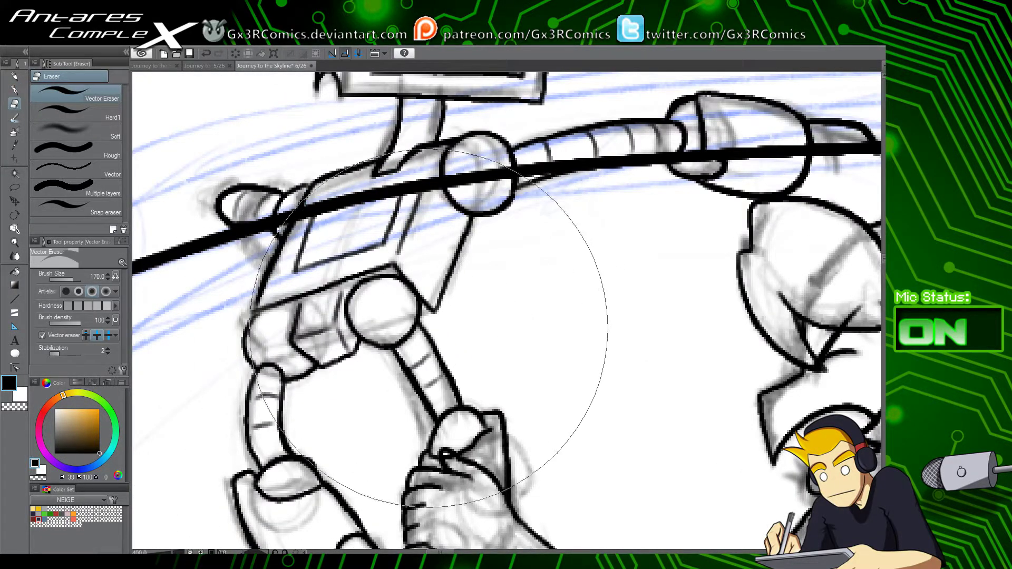
{"action": "left_click_drag", "start_coordinate": [404, 338], "coordinate": [417, 382]}
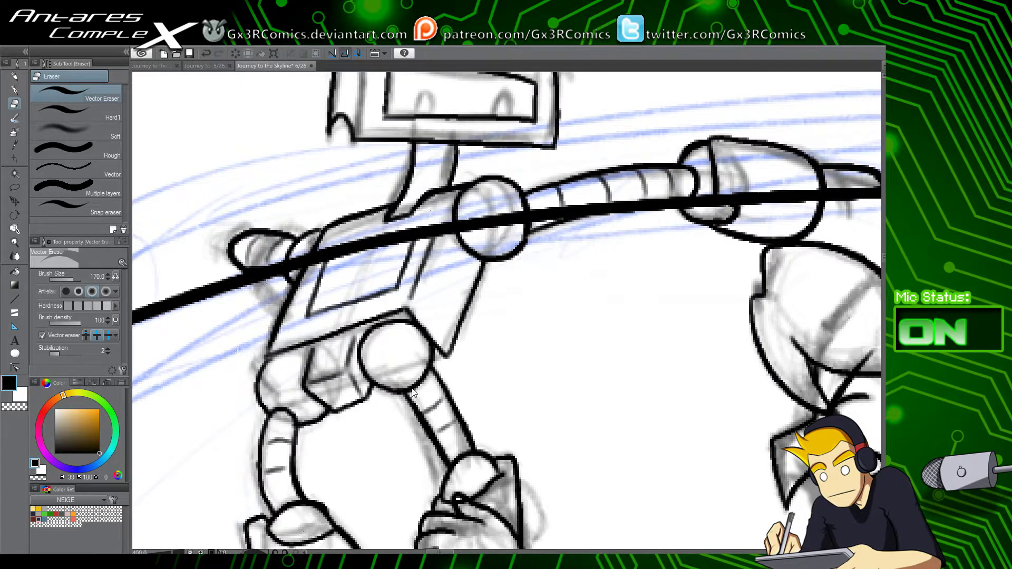
Step: Ink a short stroke at the base of the pointed locks behind the running character's neck
{"action": "scroll", "coordinate": [413, 381], "scroll_direction": "down", "scroll_amount": 4}
{"action": "left_click_drag", "start_coordinate": [583, 404], "coordinate": [503, 383]}
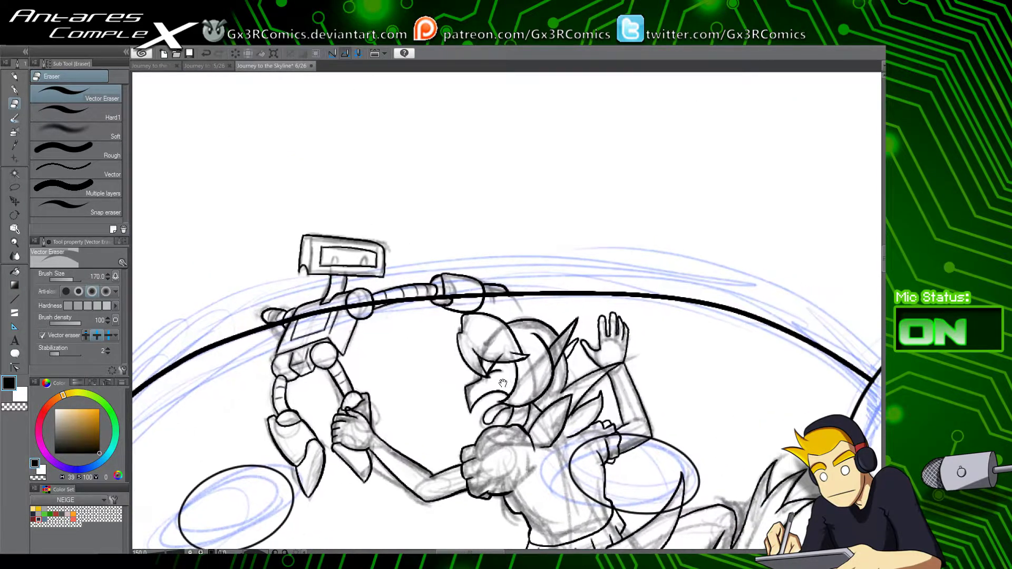
{"action": "left_click_drag", "start_coordinate": [564, 430], "coordinate": [516, 380]}
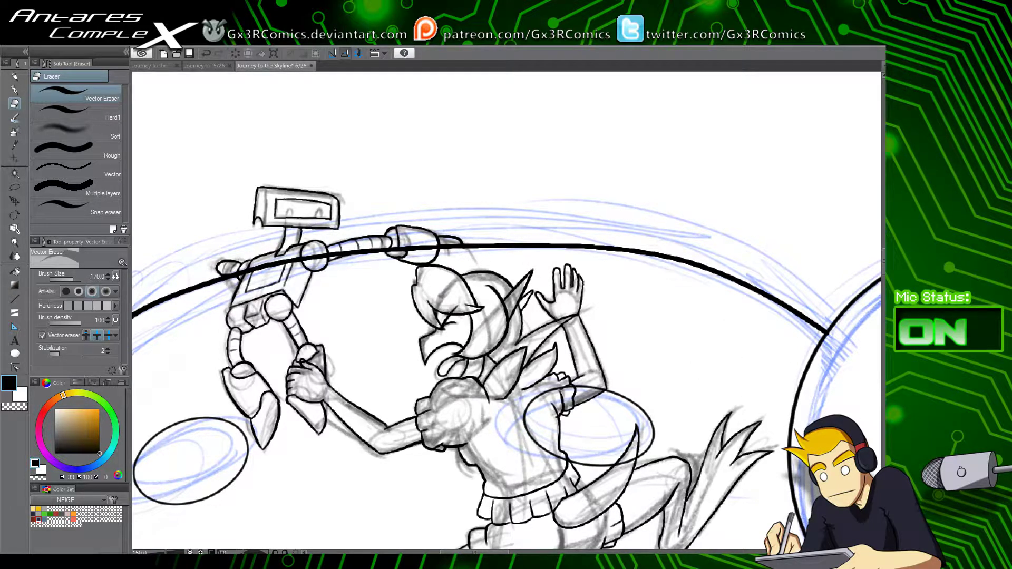
{"action": "scroll", "coordinate": [475, 416], "scroll_direction": "up", "scroll_amount": 1}
{"action": "key", "text": "p"}
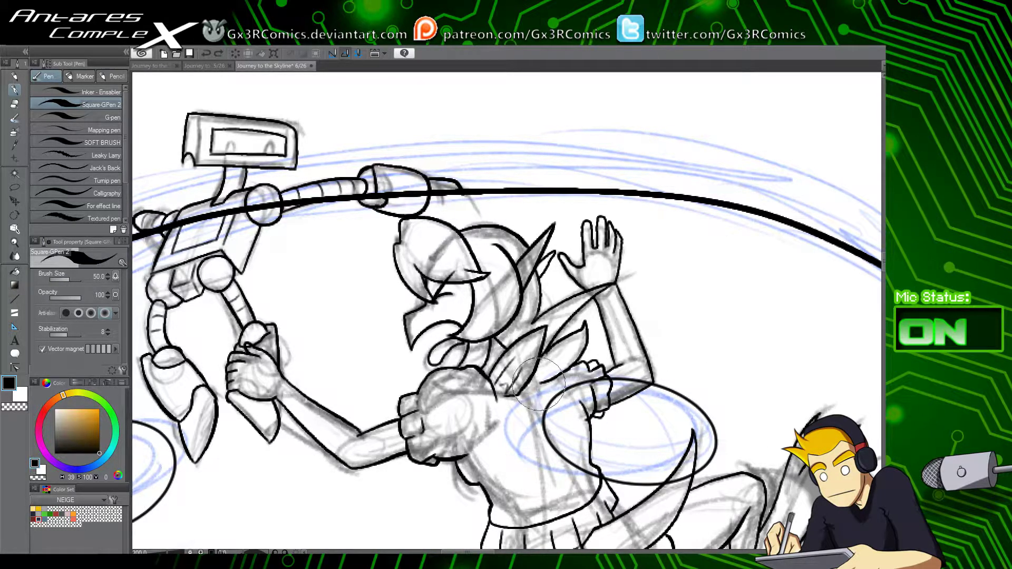
{"action": "mouse_move", "coordinate": [521, 392]}
{"action": "left_mouse_down"}
{"action": "mouse_move", "coordinate": [536, 389]}
{"action": "mouse_move", "coordinate": [530, 379]}
{"action": "left_mouse_up"}
{"action": "scroll", "coordinate": [525, 290], "scroll_direction": "down", "scroll_amount": 3}
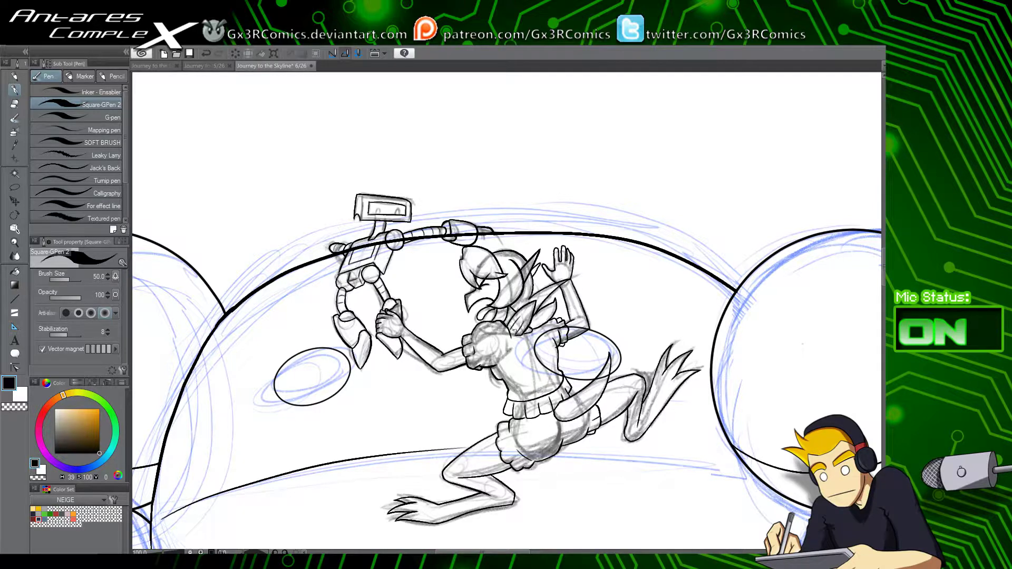
Step: Create a new layer, select the inside of the small robot's face screen and fill it with black
{"action": "key", "text": "ctrl+shift+n"}
{"action": "key", "text": "w"}
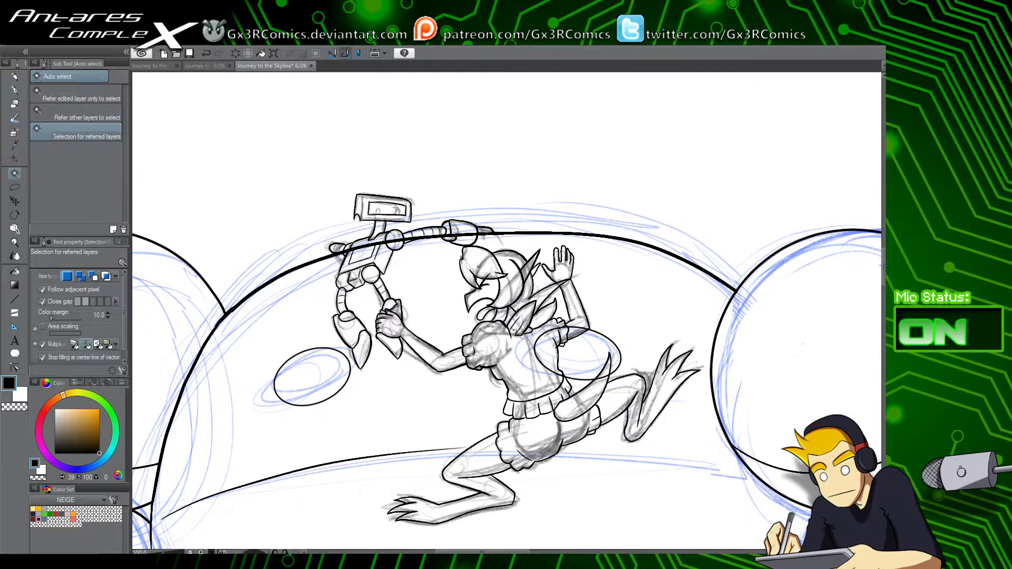
{"action": "left_click", "coordinate": [393, 209]}
{"action": "key", "text": "g"}
{"action": "key", "text": "g"}
{"action": "left_click", "coordinate": [393, 209]}
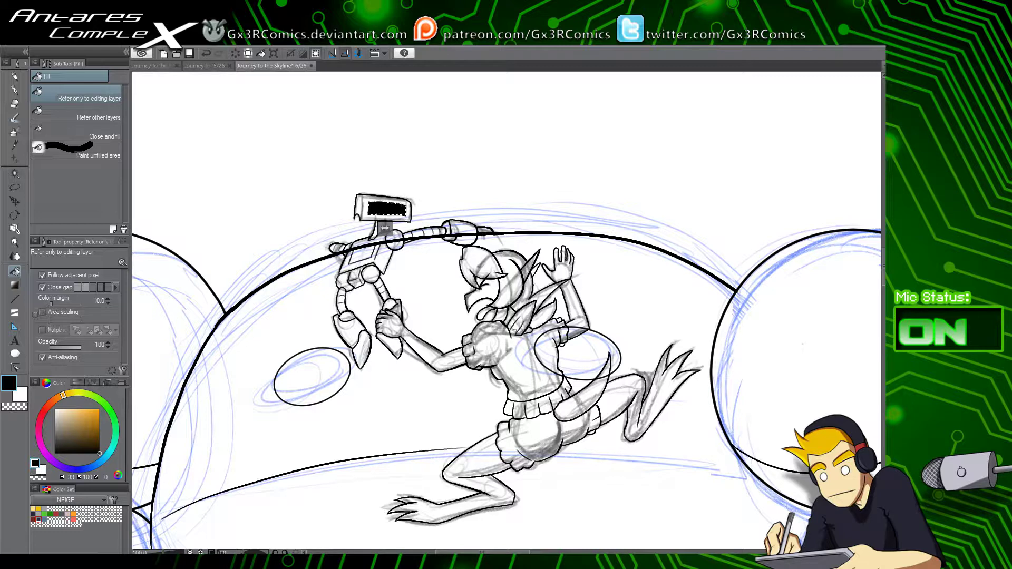
Step: Switch to the Cora and Blip color set and choose its bright blue as the drawing color
{"action": "key", "text": "x"}
{"action": "left_click", "coordinate": [87, 499]}
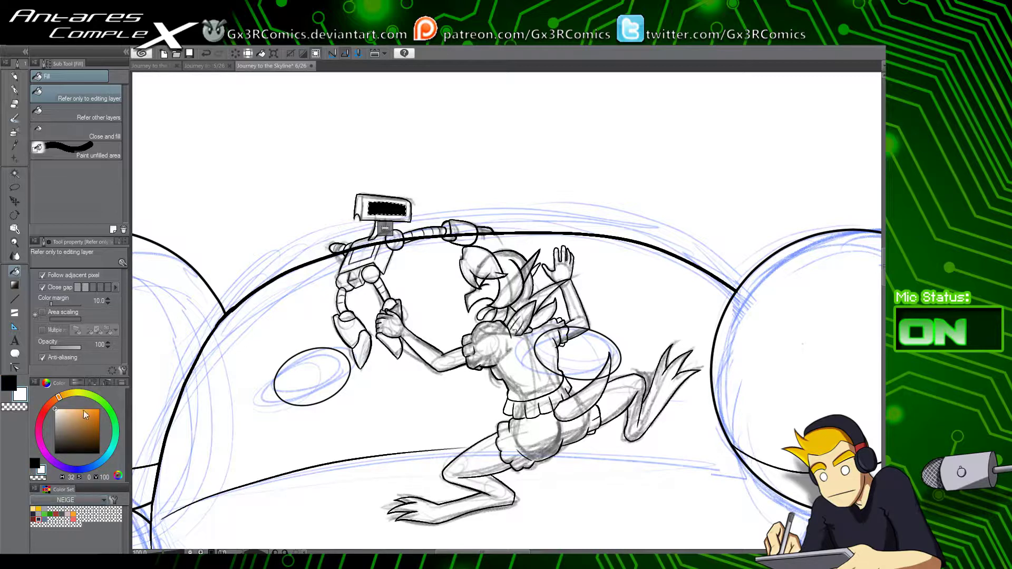
{"action": "left_click", "coordinate": [68, 342]}
{"action": "left_click", "coordinate": [50, 512]}
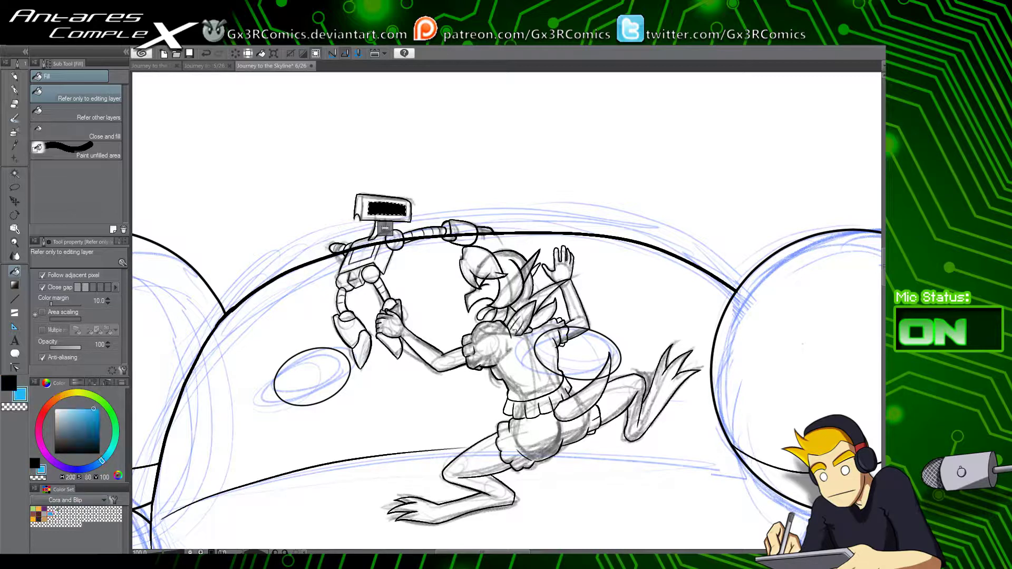
Step: Paint two bright blue eyes on the small robot's black face screen with the G-pen
{"action": "scroll", "coordinate": [393, 318], "scroll_direction": "up", "scroll_amount": 4}
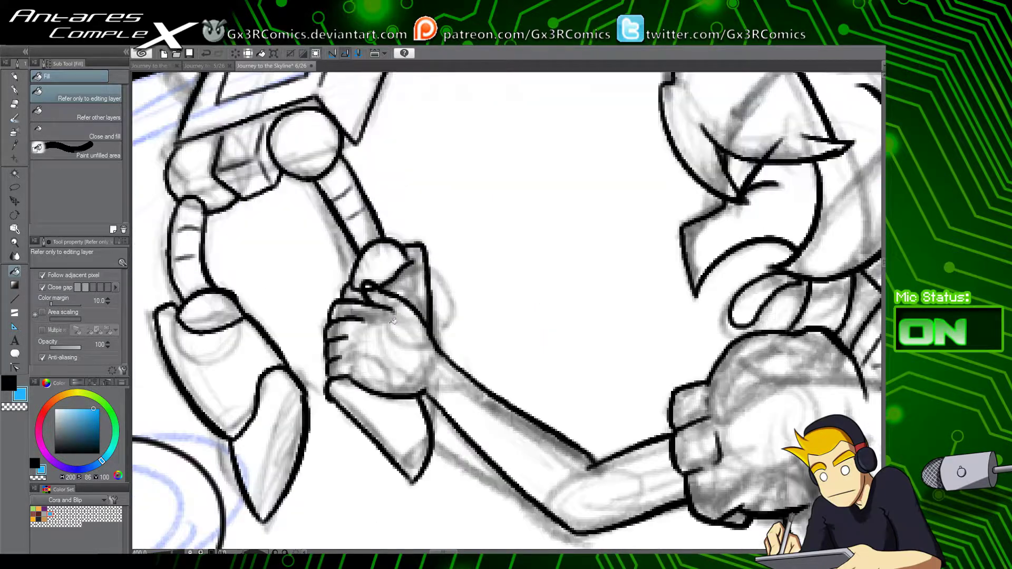
{"action": "left_click_drag", "start_coordinate": [363, 169], "coordinate": [408, 432]}
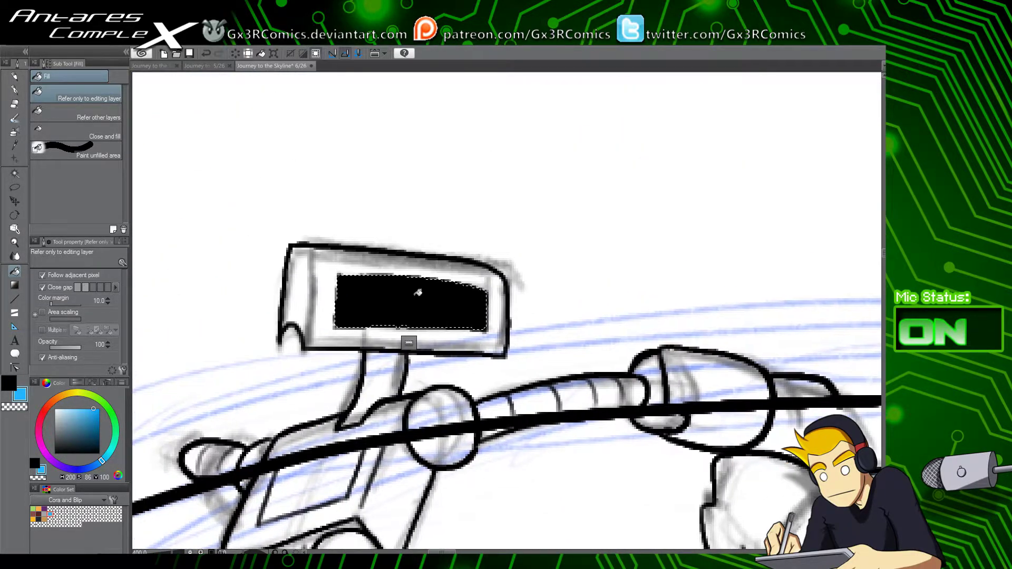
{"action": "key", "text": "ctrl+d"}
{"action": "key", "text": "ctrl+z"}
{"action": "key", "text": "p"}
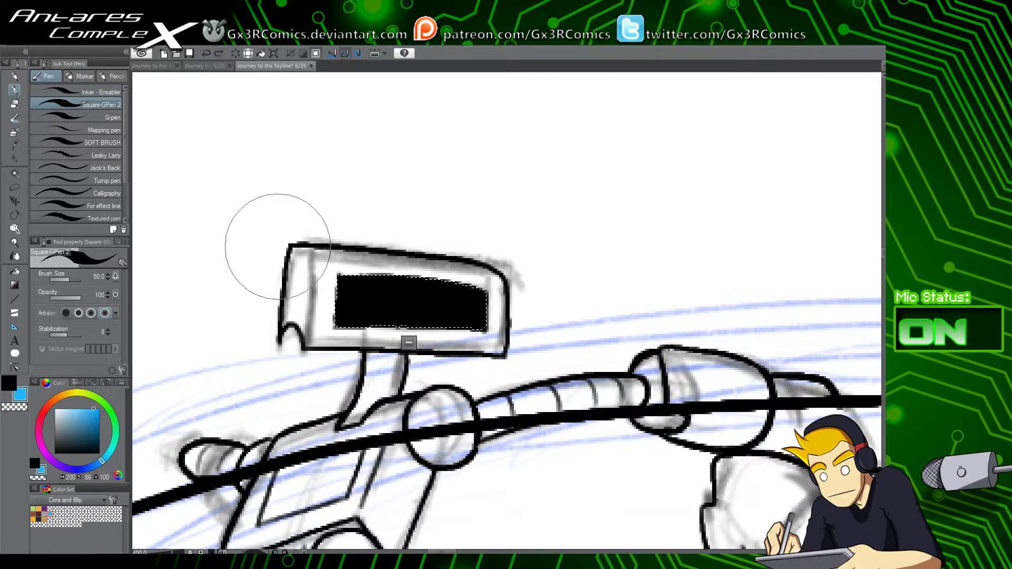
{"action": "left_click", "coordinate": [79, 116]}
{"action": "left_click_drag", "start_coordinate": [375, 310], "coordinate": [376, 315]}
{"action": "left_click", "coordinate": [459, 319]}
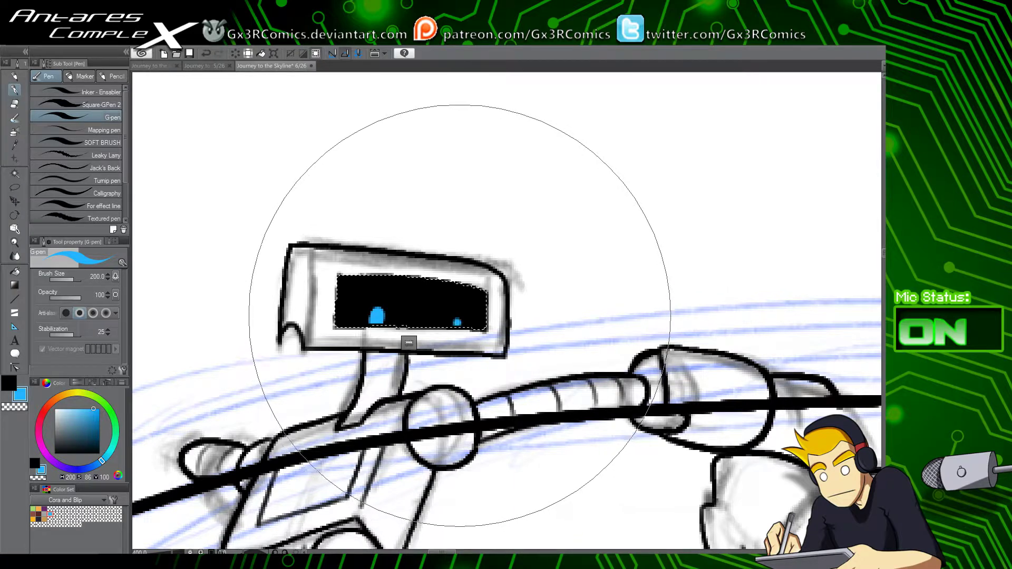
Step: Reduce the brush size to 50 and cut a thin horizontal line through both blue eyes with transparent color, then return to black
{"action": "key", "text": "bracketleft"}
{"action": "key", "text": "bracketleft"}
{"action": "key", "text": "bracketleft"}
{"action": "key", "text": "bracketleft"}
{"action": "key", "text": "bracketleft"}
{"action": "key", "text": "bracketleft"}
{"action": "key", "text": "bracketleft"}
{"action": "key", "text": "bracketleft"}
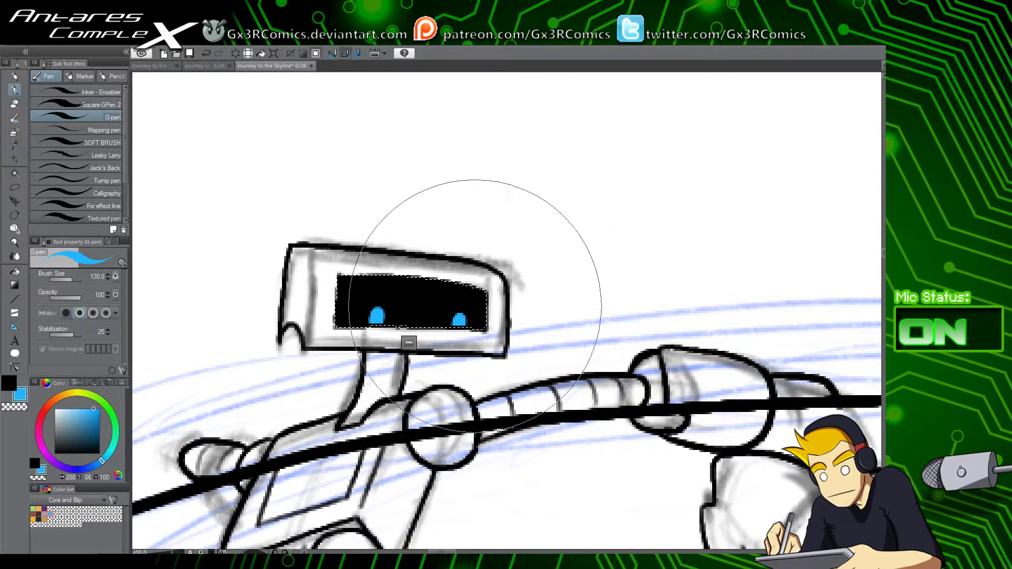
{"action": "key", "text": "c"}
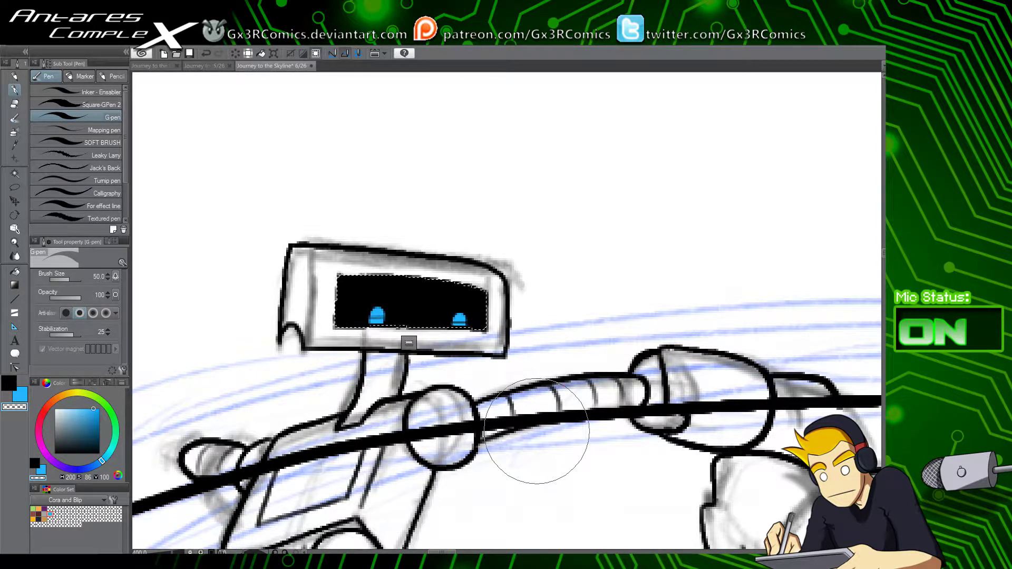
{"action": "key", "text": "c"}
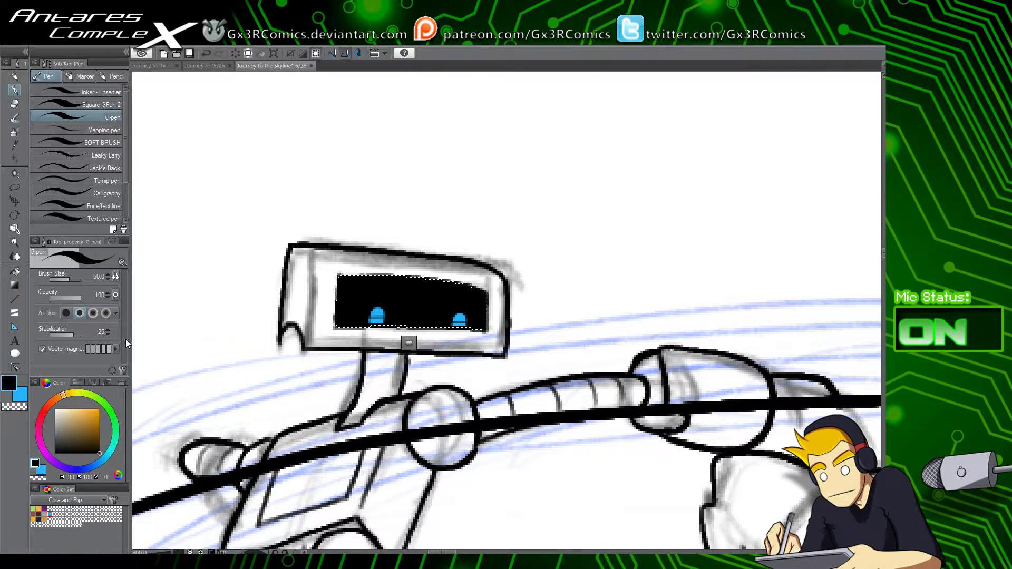
Step: Clear the selection around the face screen and save the page
{"action": "key", "text": "ctrl+d"}
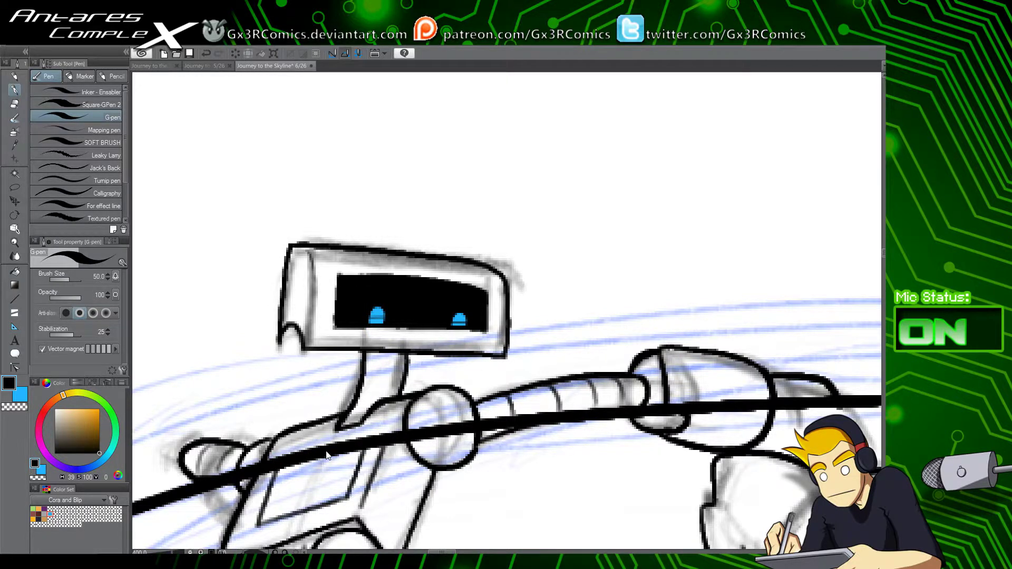
{"action": "key", "text": "ctrl+s"}
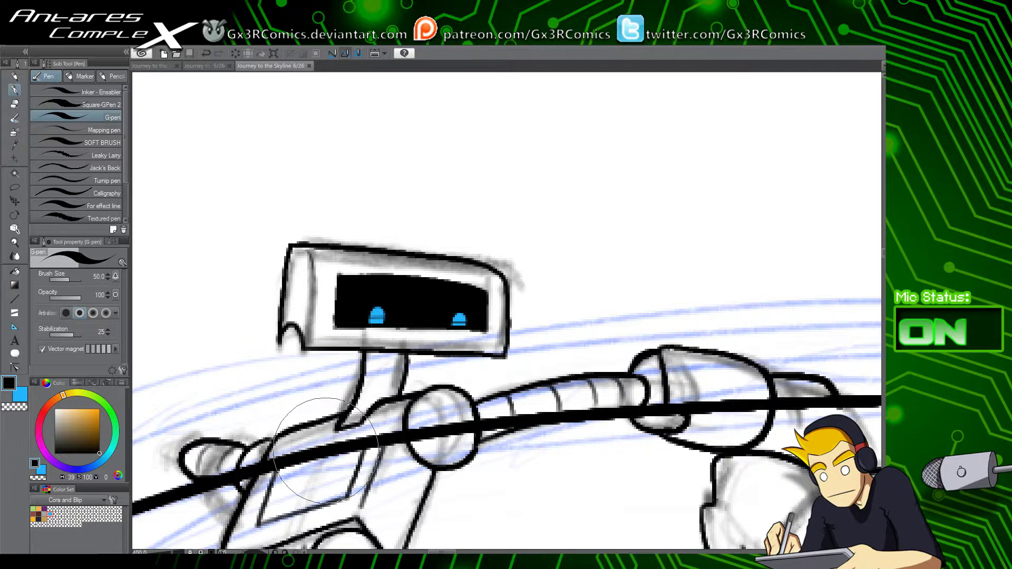
Step: Examine the giant robot panel with the running character and small robot, from its head down to its legs
{"action": "key", "text": "ctrl+minus"}
{"action": "key", "text": "ctrl+minus"}
{"action": "key", "text": "ctrl+minus"}
{"action": "key", "text": "ctrl+minus"}
{"action": "key", "text": "ctrl+minus"}
{"action": "key", "text": "ctrl+minus"}
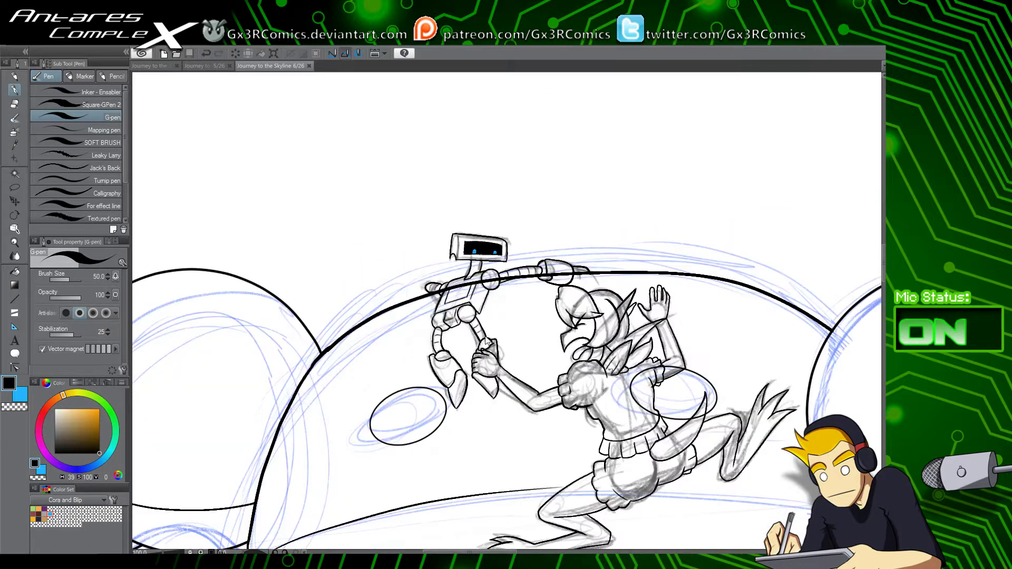
{"action": "left_click_drag", "start_coordinate": [552, 463], "coordinate": [465, 360]}
{"action": "left_click_drag", "start_coordinate": [474, 456], "coordinate": [435, 368]}
{"action": "left_click_drag", "start_coordinate": [453, 457], "coordinate": [452, 348]}
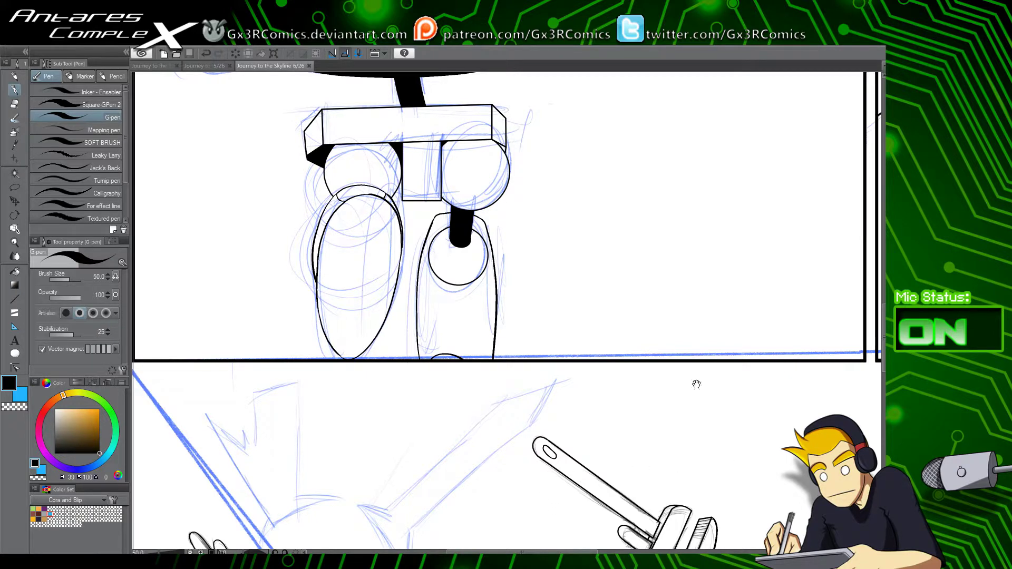
{"action": "left_click_drag", "start_coordinate": [466, 221], "coordinate": [454, 545]}
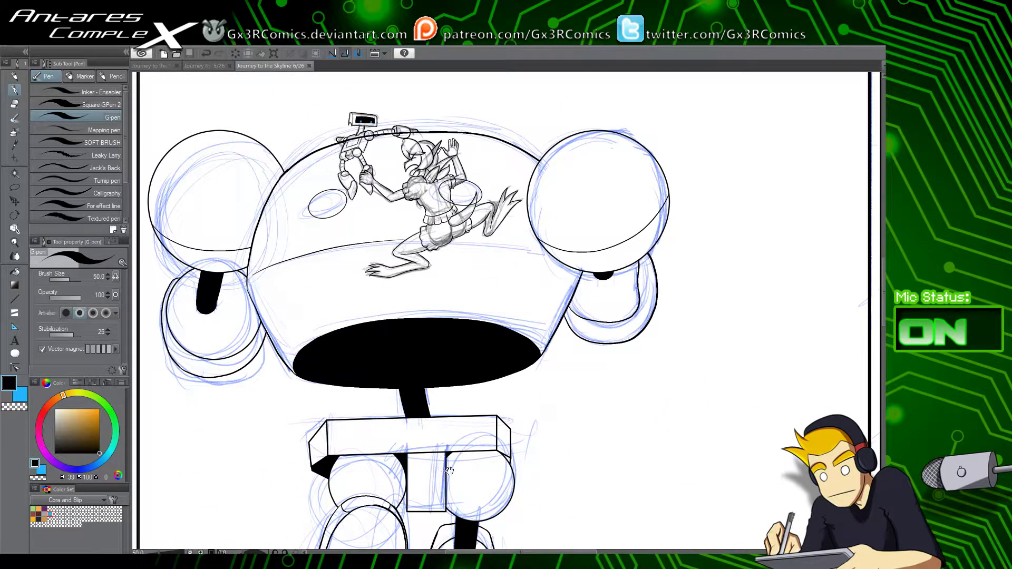
{"action": "key", "text": "ctrl+z"}
{"action": "key", "text": "ctrl+y"}
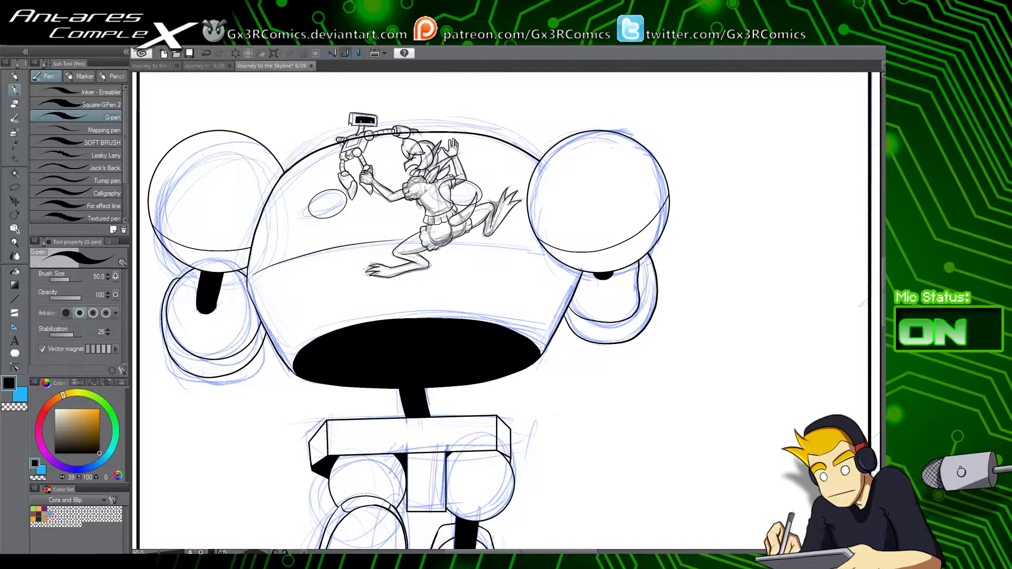
{"action": "left_click_drag", "start_coordinate": [715, 425], "coordinate": [648, 378]}
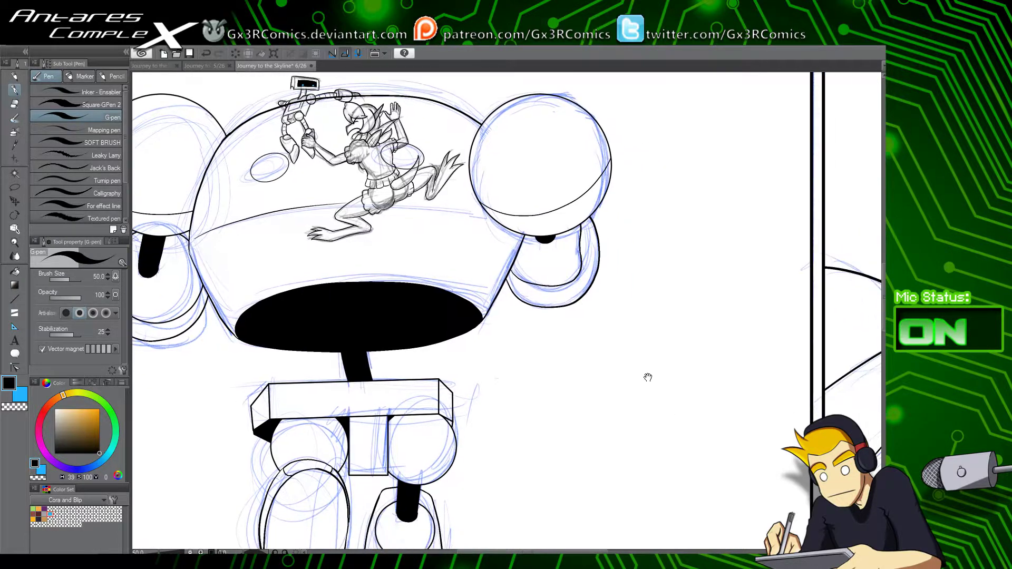
{"action": "left_click_drag", "start_coordinate": [517, 443], "coordinate": [624, 438]}
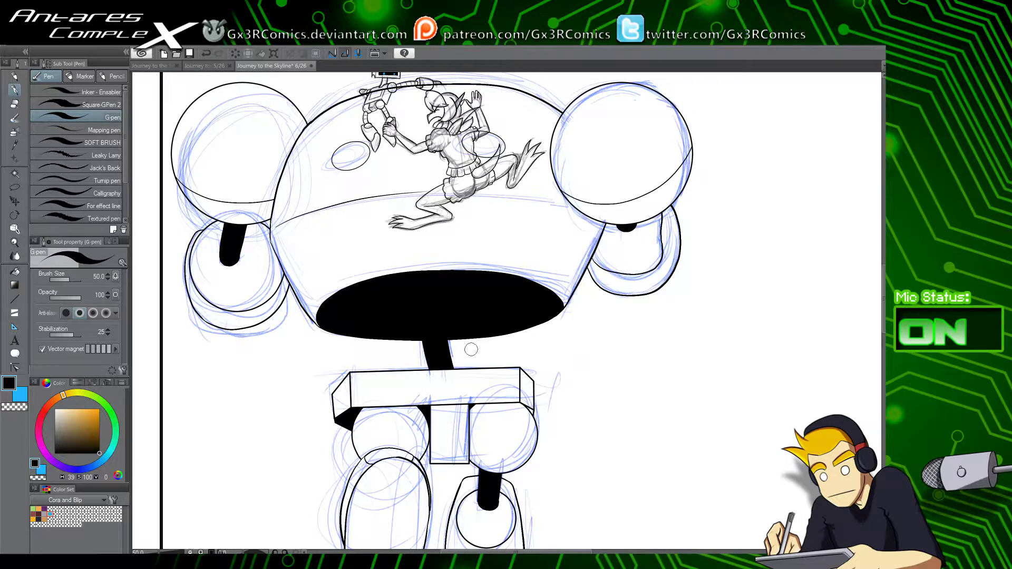
{"action": "left_click_drag", "start_coordinate": [627, 437], "coordinate": [566, 327]}
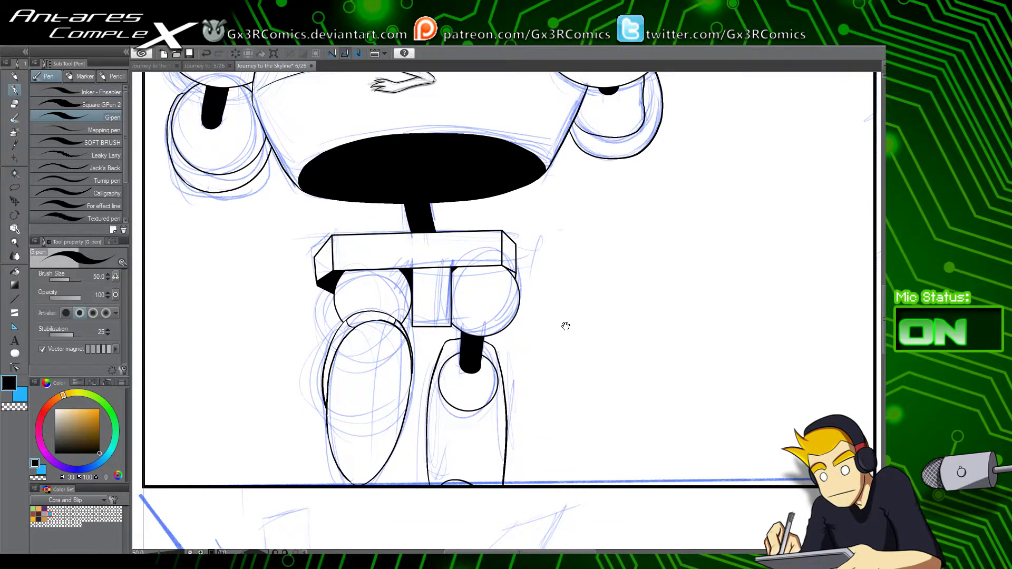
{"action": "mouse_move", "coordinate": [475, 423]}
{"action": "left_mouse_down"}
{"action": "mouse_move", "coordinate": [487, 399]}
{"action": "mouse_move", "coordinate": [596, 403]}
{"action": "mouse_move", "coordinate": [485, 389]}
{"action": "mouse_move", "coordinate": [565, 416]}
{"action": "mouse_move", "coordinate": [540, 442]}
{"action": "mouse_move", "coordinate": [582, 371]}
{"action": "left_mouse_up"}
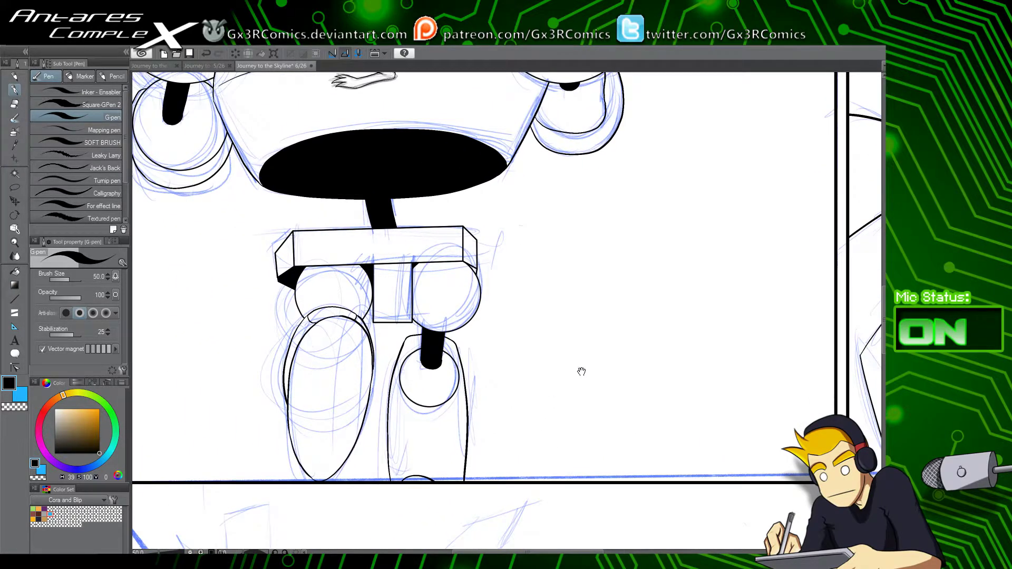
Step: Select the empty window area around the spiky-headed character in the wrench panel, fill it with black and clear the selection
{"action": "left_click_drag", "start_coordinate": [811, 394], "coordinate": [479, 454]}
{"action": "left_click_drag", "start_coordinate": [755, 406], "coordinate": [501, 427]}
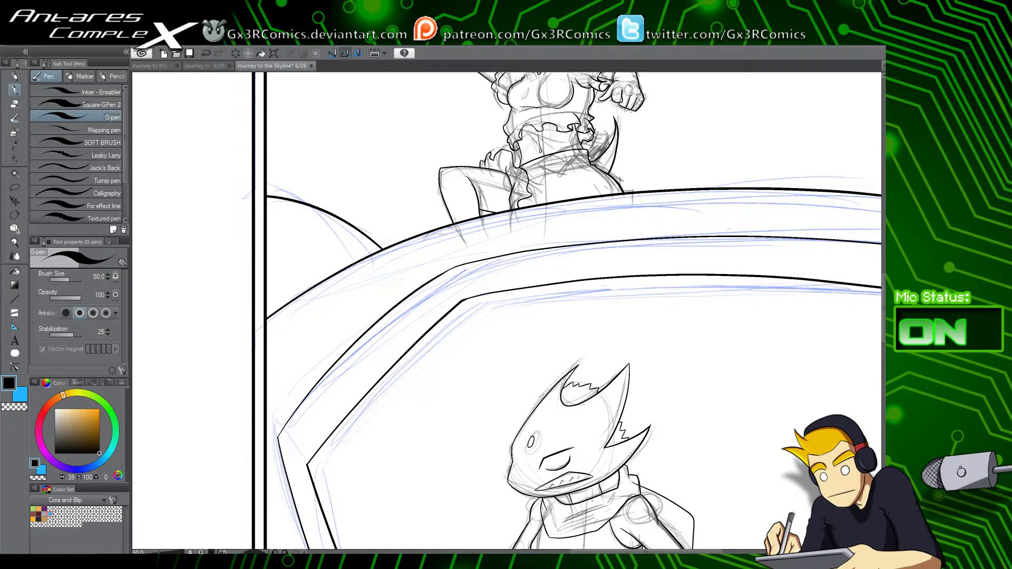
{"action": "key", "text": "w"}
{"action": "left_click", "coordinate": [701, 442]}
{"action": "scroll", "coordinate": [698, 445], "scroll_direction": "down", "scroll_amount": 2}
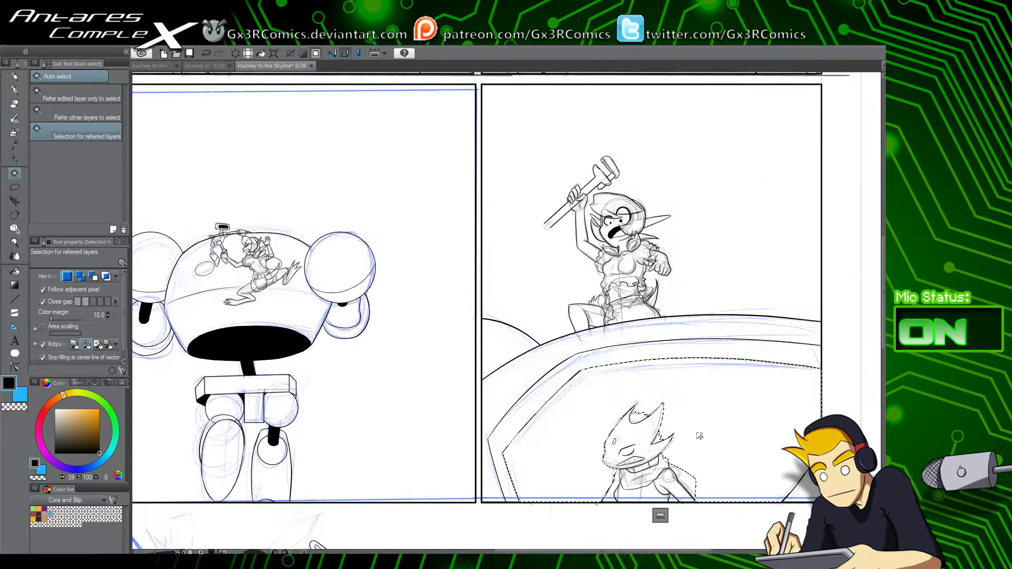
{"action": "key", "text": "g"}
{"action": "left_click", "coordinate": [709, 425]}
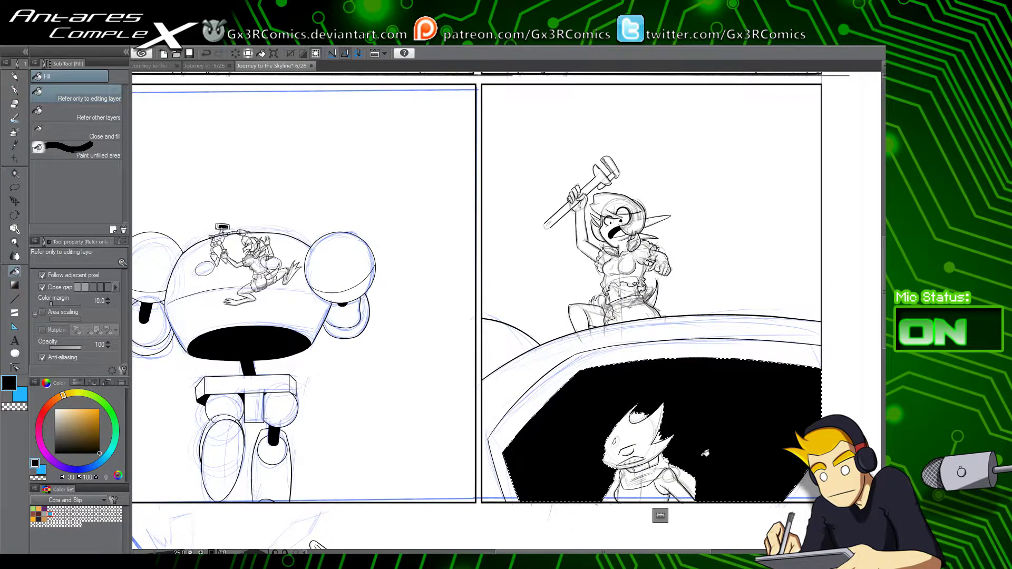
{"action": "key", "text": "ctrl+d"}
Step: Ink the face profile and the pointed fringe of the small character sketched in the window beside the angry cat-eared character
{"action": "left_click_drag", "start_coordinate": [469, 216], "coordinate": [505, 438]}
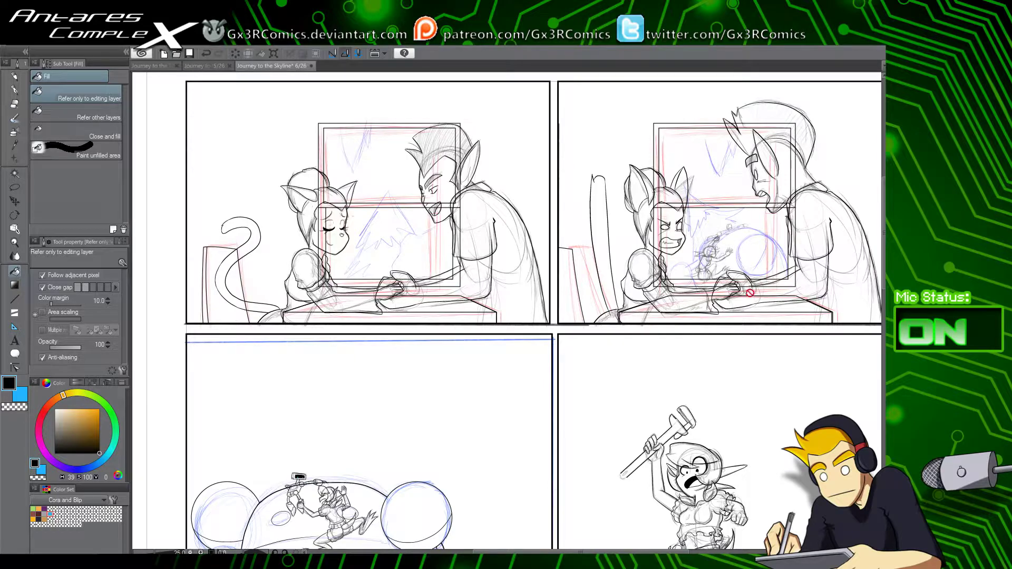
{"action": "scroll", "coordinate": [689, 271], "scroll_direction": "up", "scroll_amount": 5}
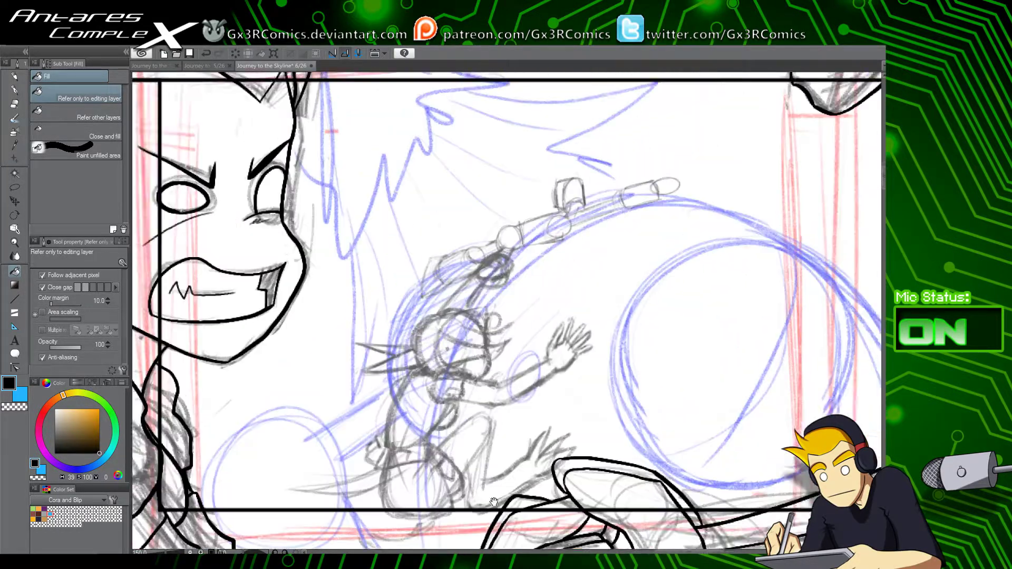
{"action": "left_click_drag", "start_coordinate": [494, 502], "coordinate": [844, 415]}
{"action": "left_click_drag", "start_coordinate": [179, 404], "coordinate": [238, 383]}
{"action": "left_click_drag", "start_coordinate": [725, 361], "coordinate": [389, 395]}
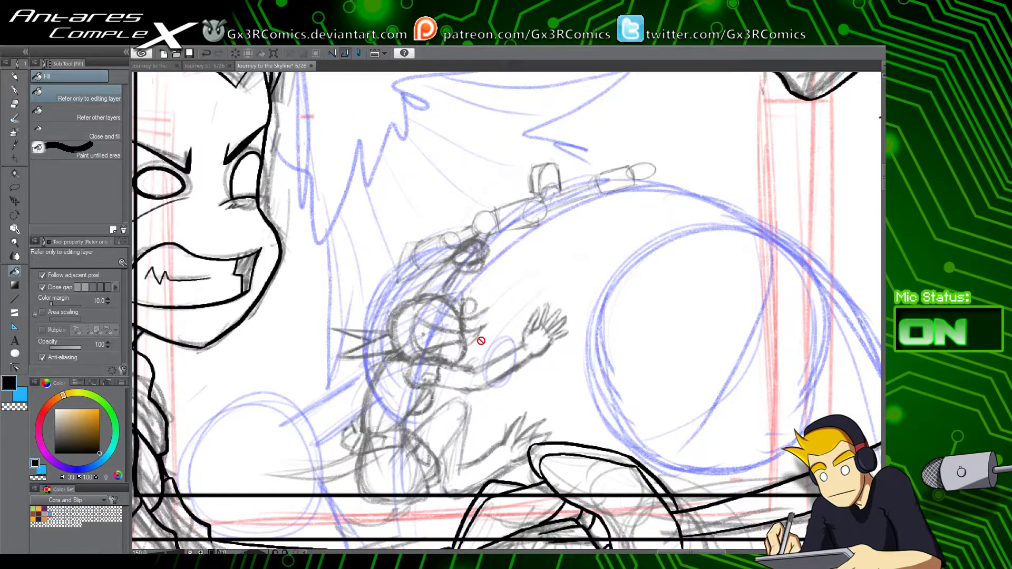
{"action": "scroll", "coordinate": [481, 341], "scroll_direction": "up", "scroll_amount": 1}
{"action": "key", "text": "p"}
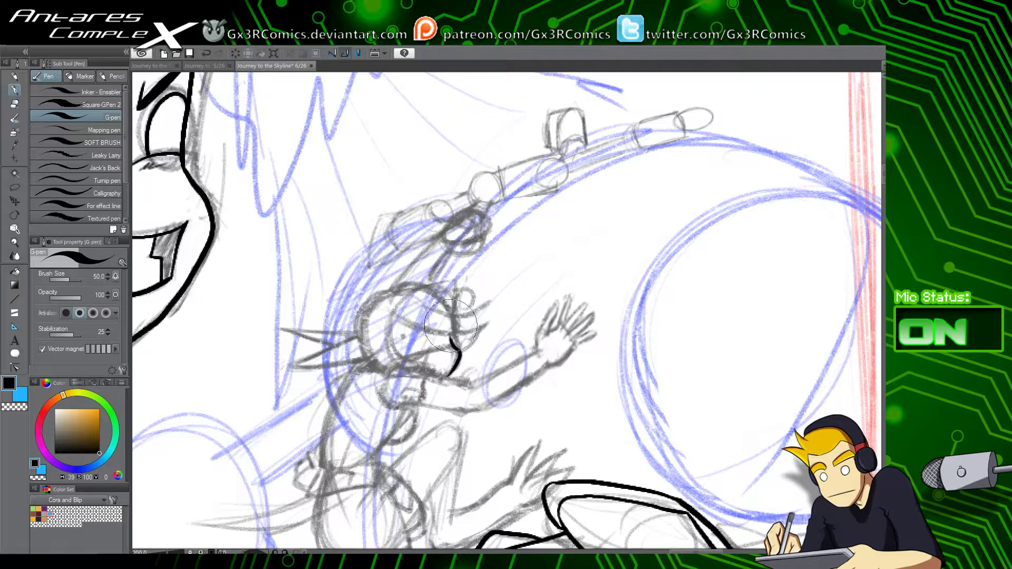
{"action": "scroll", "coordinate": [457, 340], "scroll_direction": "up", "scroll_amount": 2}
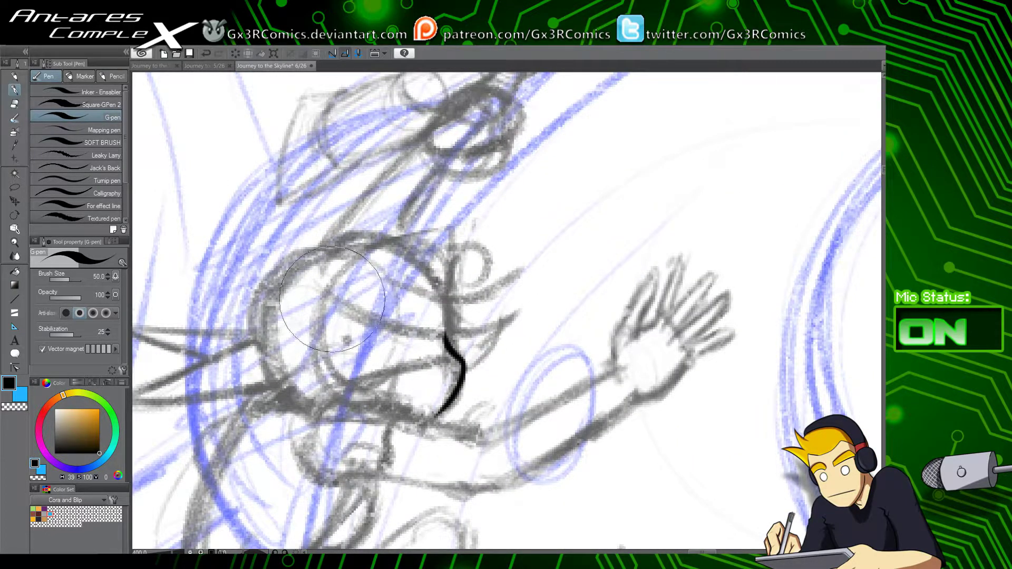
{"action": "mouse_move", "coordinate": [332, 299]}
{"action": "left_mouse_down"}
{"action": "mouse_move", "coordinate": [416, 336]}
{"action": "mouse_move", "coordinate": [464, 332]}
{"action": "left_mouse_up"}
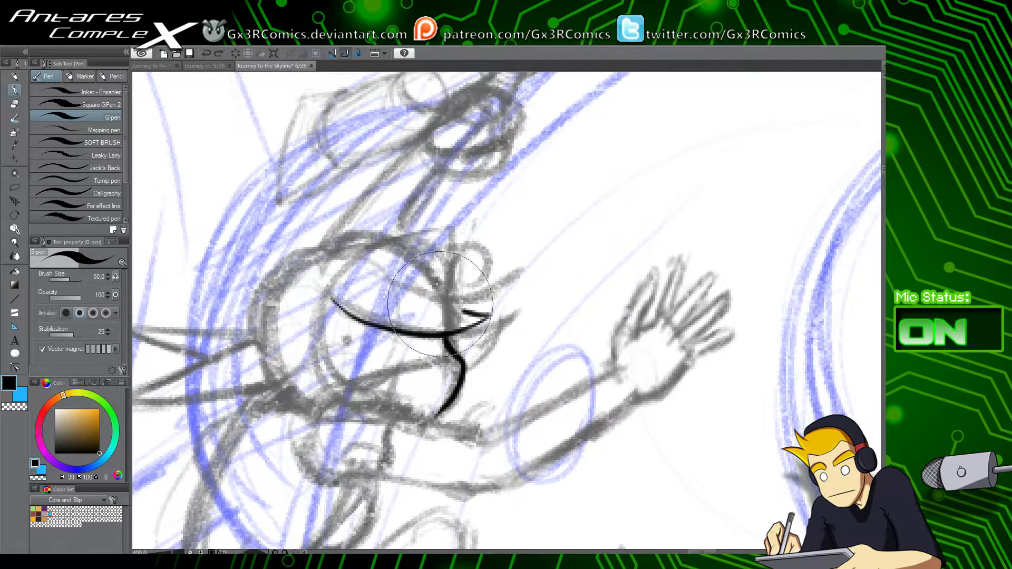
{"action": "mouse_move", "coordinate": [485, 315]}
{"action": "left_mouse_down"}
{"action": "mouse_move", "coordinate": [462, 298]}
{"action": "mouse_move", "coordinate": [395, 263]}
{"action": "left_mouse_up"}
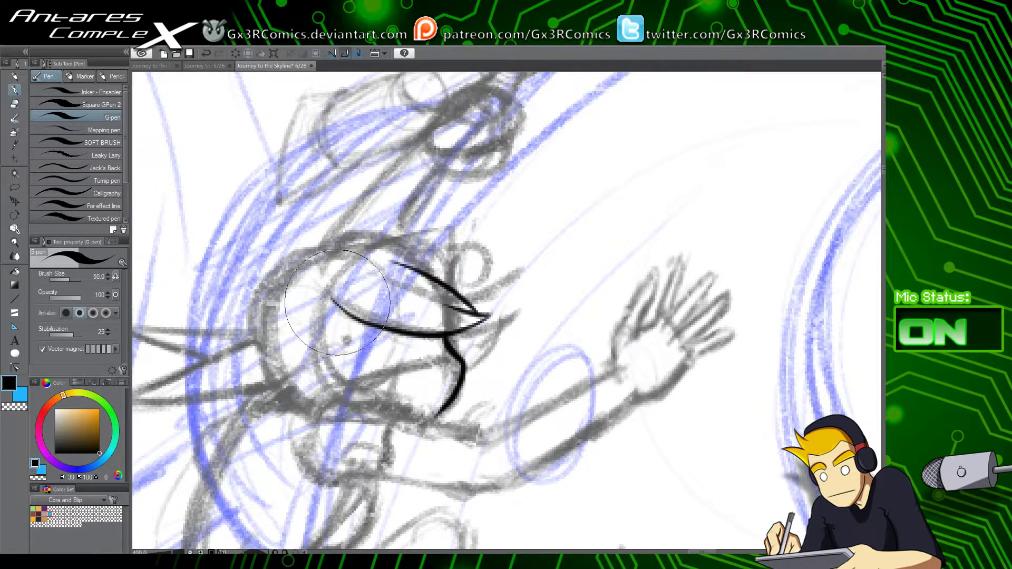
{"action": "left_click_drag", "start_coordinate": [359, 323], "coordinate": [328, 273]}
Step: Ink the puffed sleeve with its ruffled cuff below the small character's face, erasing and redrawing its upper line
{"action": "left_click_drag", "start_coordinate": [344, 404], "coordinate": [391, 437]}
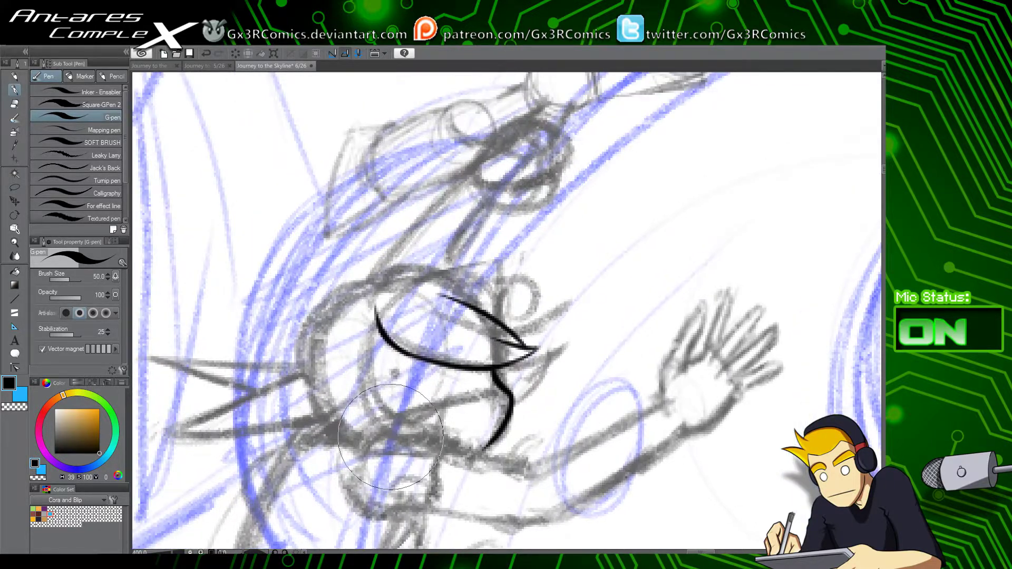
{"action": "mouse_move", "coordinate": [376, 335]}
{"action": "left_mouse_down"}
{"action": "mouse_move", "coordinate": [407, 434]}
{"action": "mouse_move", "coordinate": [467, 324]}
{"action": "left_mouse_up"}
{"action": "key", "text": "ctrl+z"}
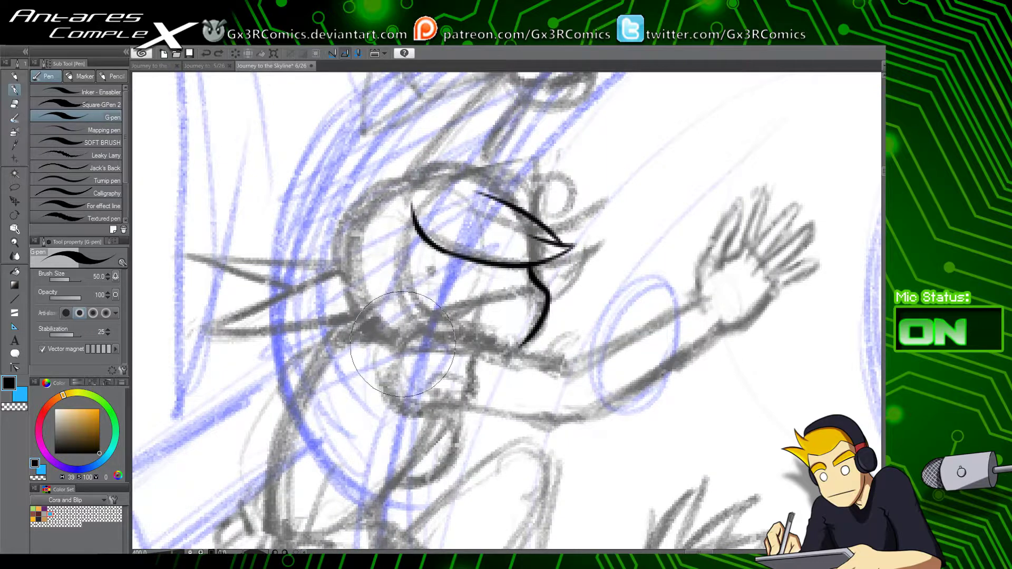
{"action": "mouse_move", "coordinate": [394, 345]}
{"action": "left_mouse_down"}
{"action": "mouse_move", "coordinate": [422, 315]}
{"action": "mouse_move", "coordinate": [471, 315]}
{"action": "mouse_move", "coordinate": [480, 333]}
{"action": "mouse_move", "coordinate": [506, 340]}
{"action": "mouse_move", "coordinate": [487, 350]}
{"action": "mouse_move", "coordinate": [480, 385]}
{"action": "mouse_move", "coordinate": [476, 410]}
{"action": "mouse_move", "coordinate": [489, 423]}
{"action": "mouse_move", "coordinate": [382, 410]}
{"action": "left_mouse_up"}
{"action": "key", "text": "e"}
{"action": "left_click", "coordinate": [407, 326]}
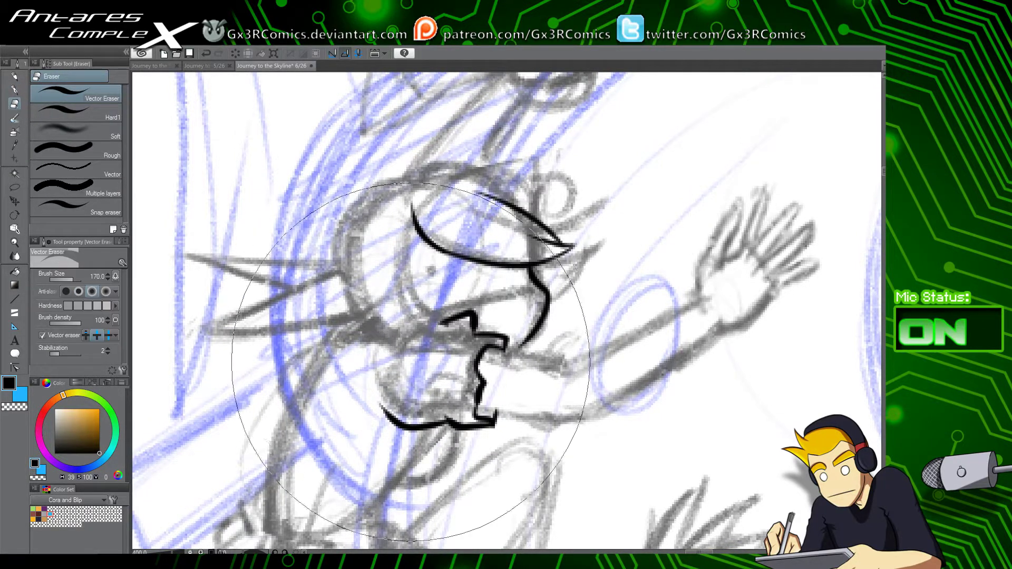
{"action": "key", "text": "p"}
{"action": "left_click_drag", "start_coordinate": [443, 320], "coordinate": [382, 341]}
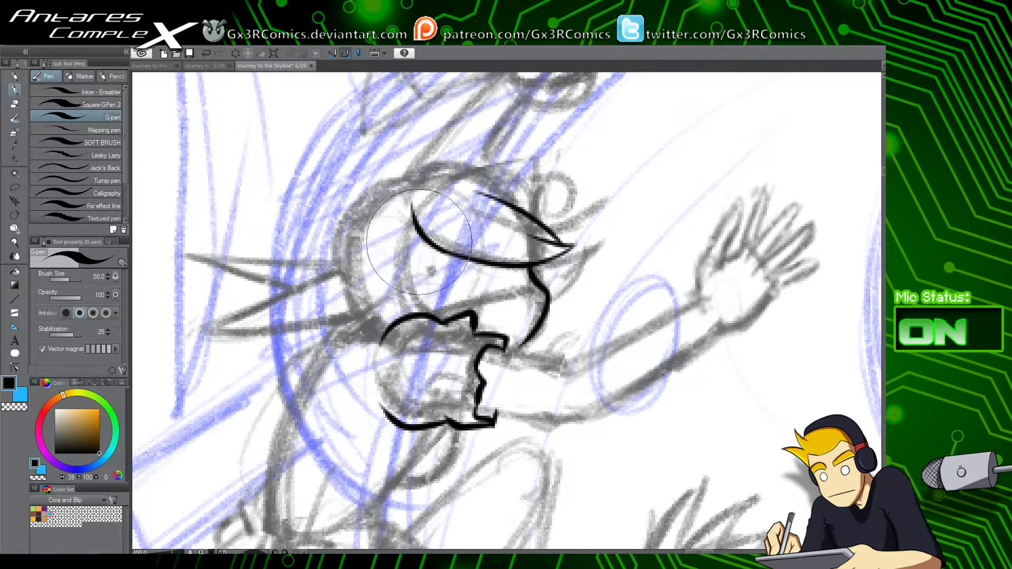
Step: Ink the small character's inner face edge, the rounded back of the head and the curve above the fringe
{"action": "left_click_drag", "start_coordinate": [419, 243], "coordinate": [447, 321]}
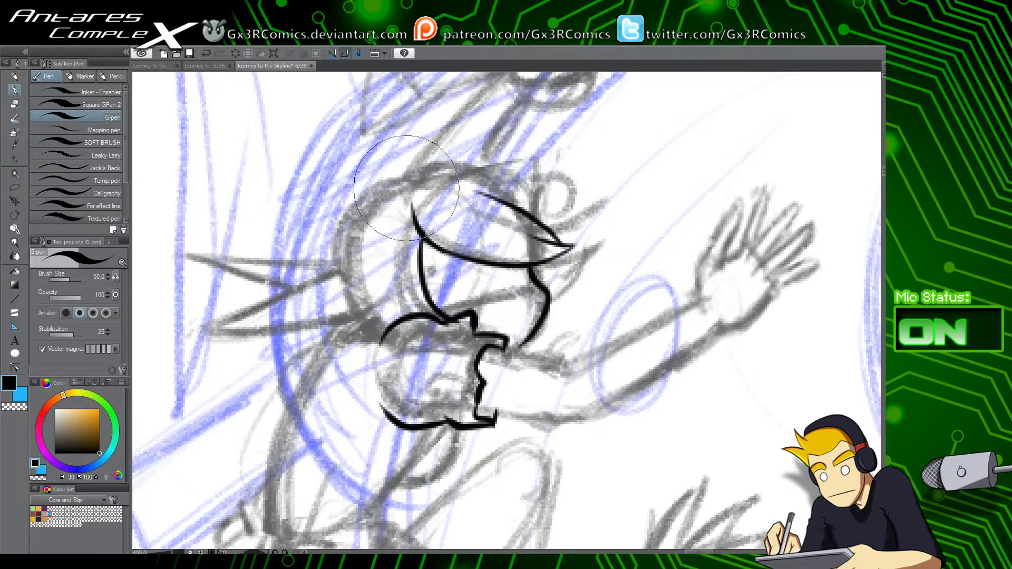
{"action": "mouse_move", "coordinate": [401, 182]}
{"action": "left_mouse_down"}
{"action": "mouse_move", "coordinate": [359, 215]}
{"action": "mouse_move", "coordinate": [385, 337]}
{"action": "left_mouse_up"}
{"action": "key", "text": "e"}
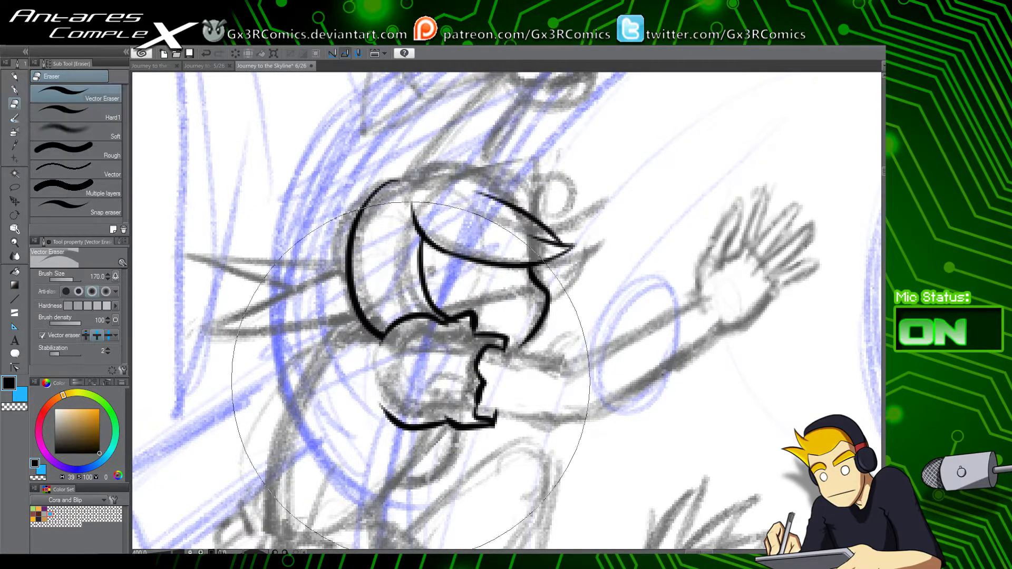
{"action": "left_click_drag", "start_coordinate": [410, 376], "coordinate": [358, 460]}
{"action": "key", "text": "p"}
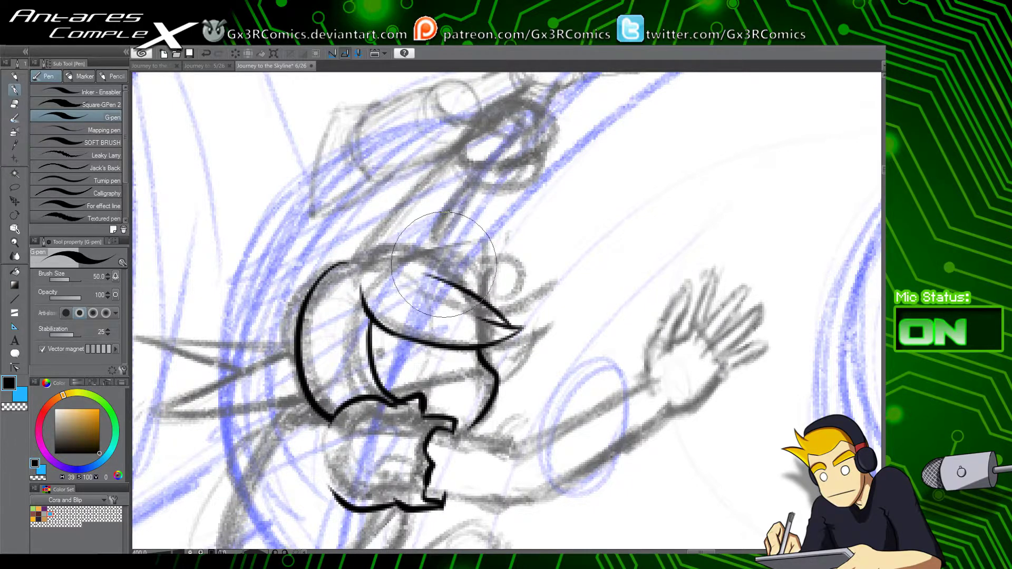
{"action": "mouse_move", "coordinate": [426, 252]}
{"action": "left_mouse_down"}
{"action": "mouse_move", "coordinate": [469, 262]}
{"action": "mouse_move", "coordinate": [486, 303]}
{"action": "left_mouse_up"}
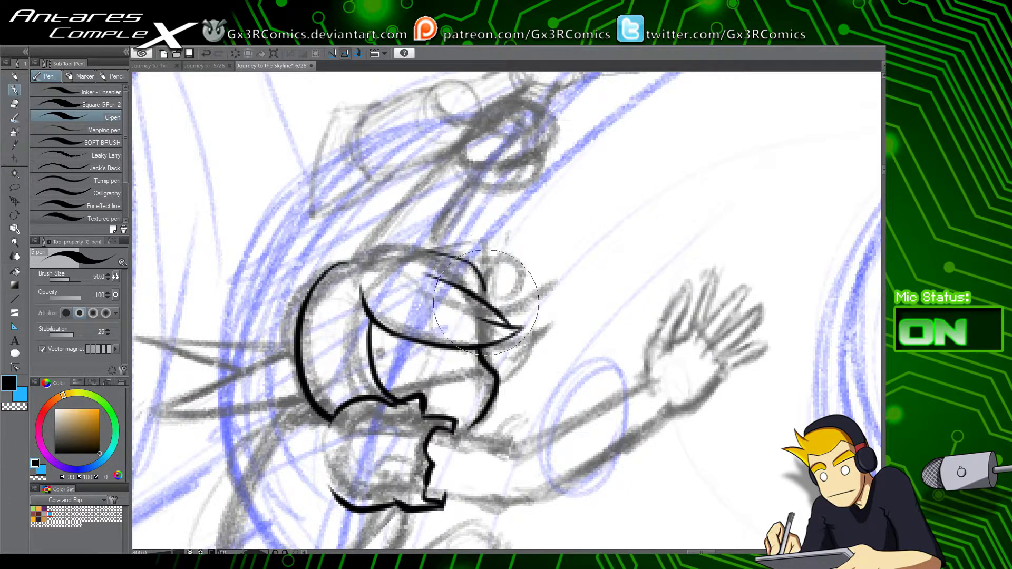
Step: Ink the small character's front hair curve, pointed hair tip beside the face, thin mouth line and dot eye, redoing the eye
{"action": "key", "text": "ctrl+z"}
{"action": "mouse_move", "coordinate": [428, 248]}
{"action": "left_mouse_down"}
{"action": "mouse_move", "coordinate": [482, 267]}
{"action": "mouse_move", "coordinate": [485, 298]}
{"action": "left_mouse_up"}
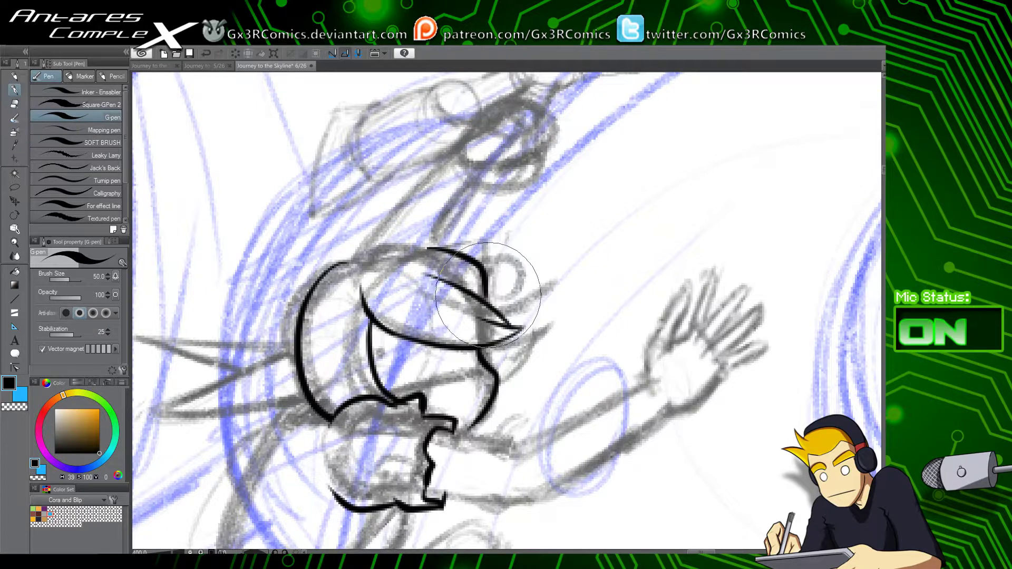
{"action": "mouse_move", "coordinate": [496, 345]}
{"action": "left_mouse_down"}
{"action": "mouse_move", "coordinate": [538, 321]}
{"action": "mouse_move", "coordinate": [498, 382]}
{"action": "left_mouse_up"}
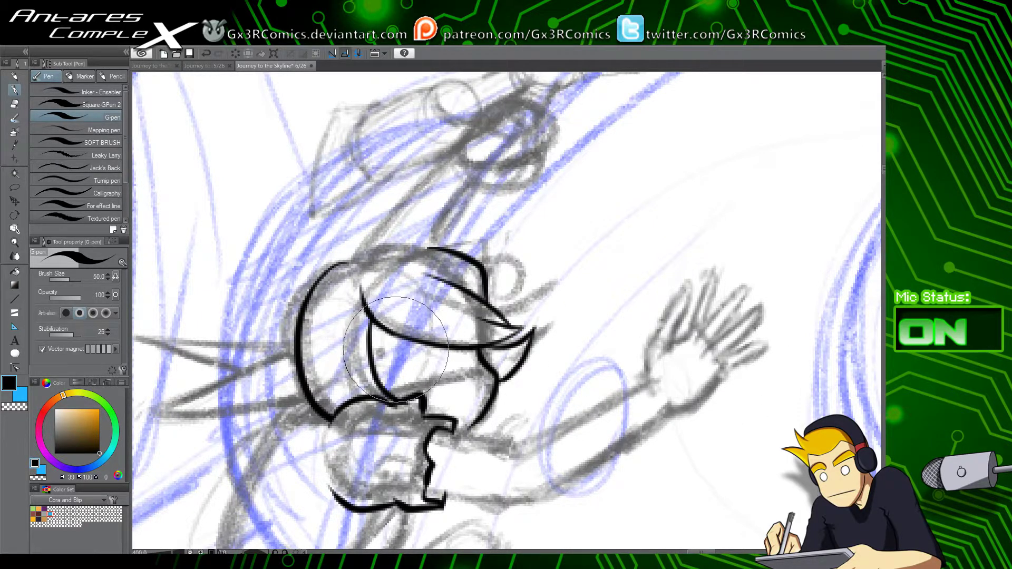
{"action": "left_click_drag", "start_coordinate": [399, 402], "coordinate": [425, 410]}
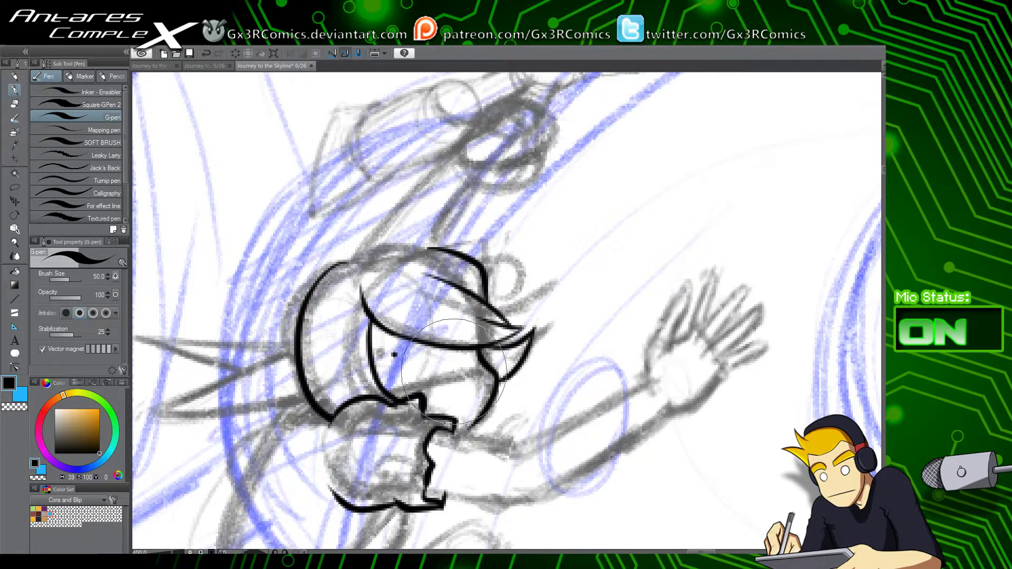
{"action": "left_click_drag", "start_coordinate": [423, 398], "coordinate": [493, 379]}
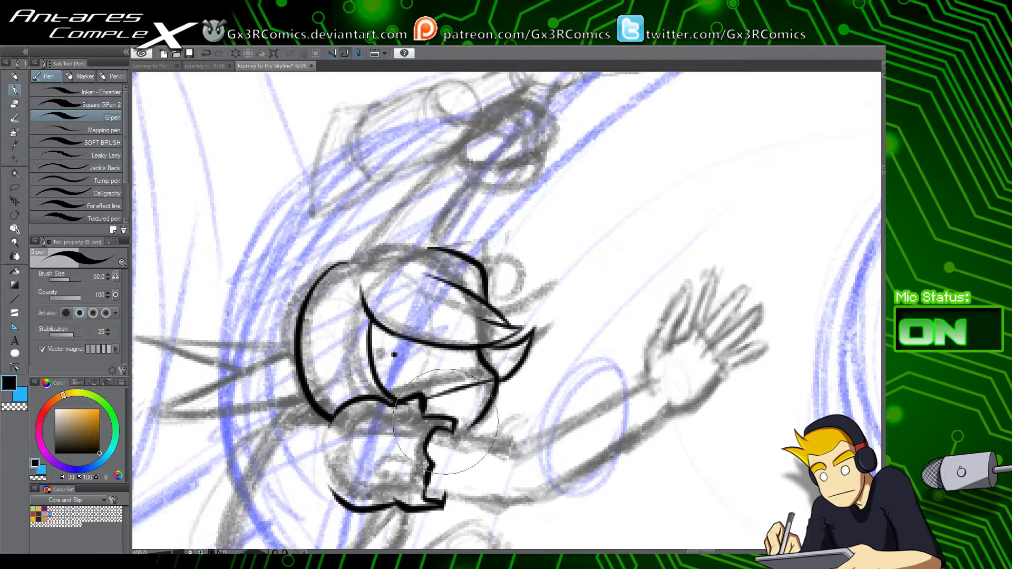
{"action": "key", "text": "e"}
{"action": "key", "text": "p"}
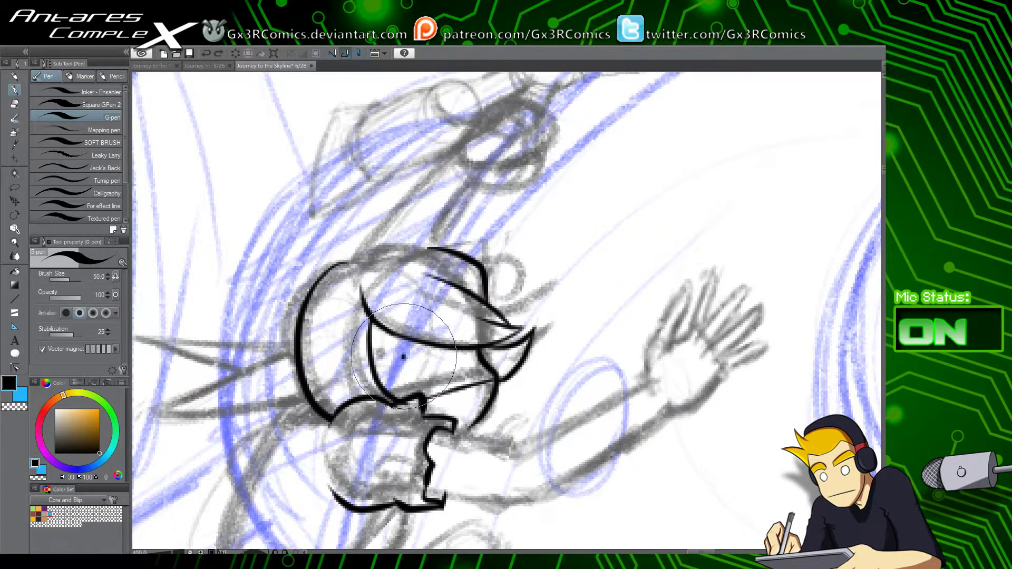
{"action": "left_click_drag", "start_coordinate": [380, 355], "coordinate": [403, 344]}
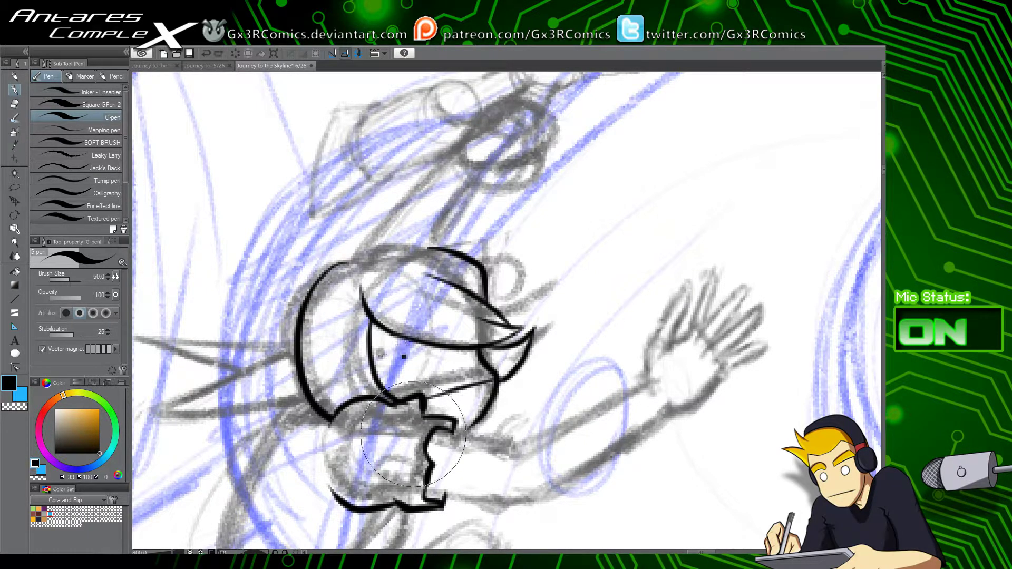
Step: Ink the rectangular block and its round joint on the jointed tool sketched above the small character's head
{"action": "left_click_drag", "start_coordinate": [551, 348], "coordinate": [656, 364]}
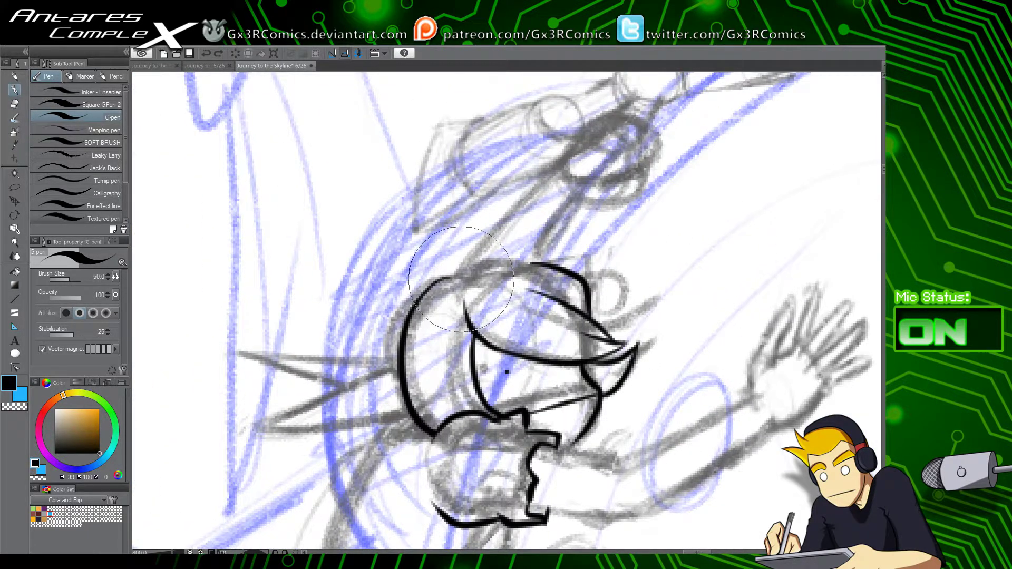
{"action": "left_click_drag", "start_coordinate": [541, 237], "coordinate": [430, 423]}
{"action": "left_click_drag", "start_coordinate": [575, 290], "coordinate": [329, 405]}
{"action": "left_click_drag", "start_coordinate": [455, 386], "coordinate": [594, 322]}
{"action": "left_click_drag", "start_coordinate": [460, 288], "coordinate": [465, 349]}
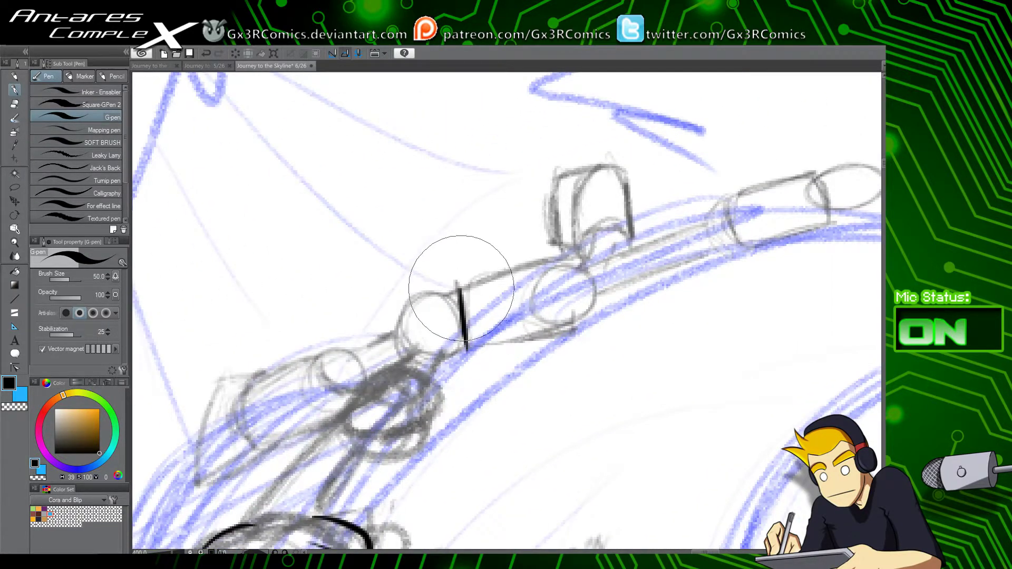
{"action": "mouse_move", "coordinate": [460, 287]}
{"action": "left_mouse_down"}
{"action": "mouse_move", "coordinate": [566, 254]}
{"action": "mouse_move", "coordinate": [585, 265]}
{"action": "mouse_move", "coordinate": [570, 323]}
{"action": "mouse_move", "coordinate": [554, 274]}
{"action": "mouse_move", "coordinate": [565, 289]}
{"action": "left_mouse_up"}
{"action": "key", "text": "ctrl+z"}
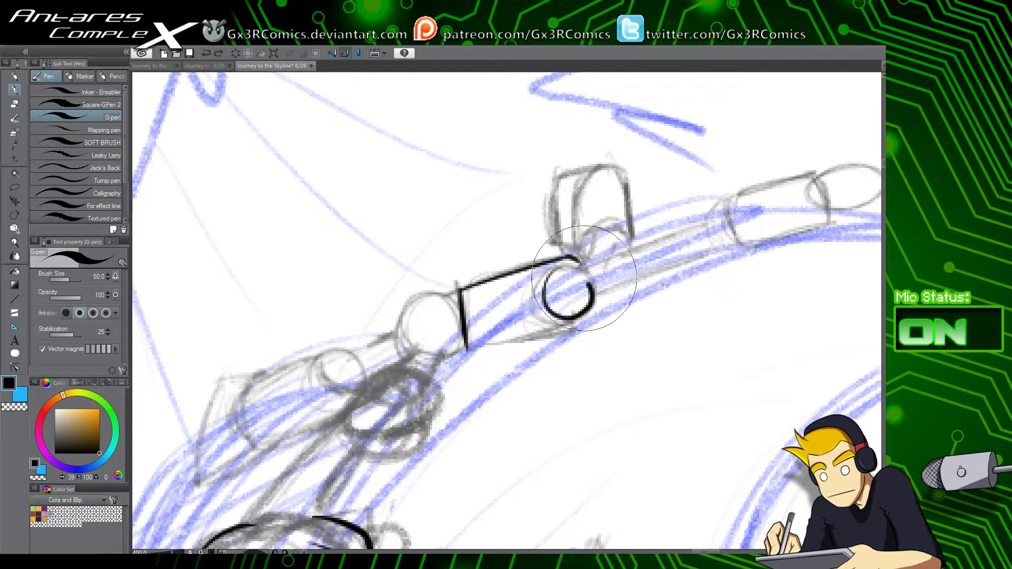
{"action": "left_click_drag", "start_coordinate": [467, 349], "coordinate": [576, 323]}
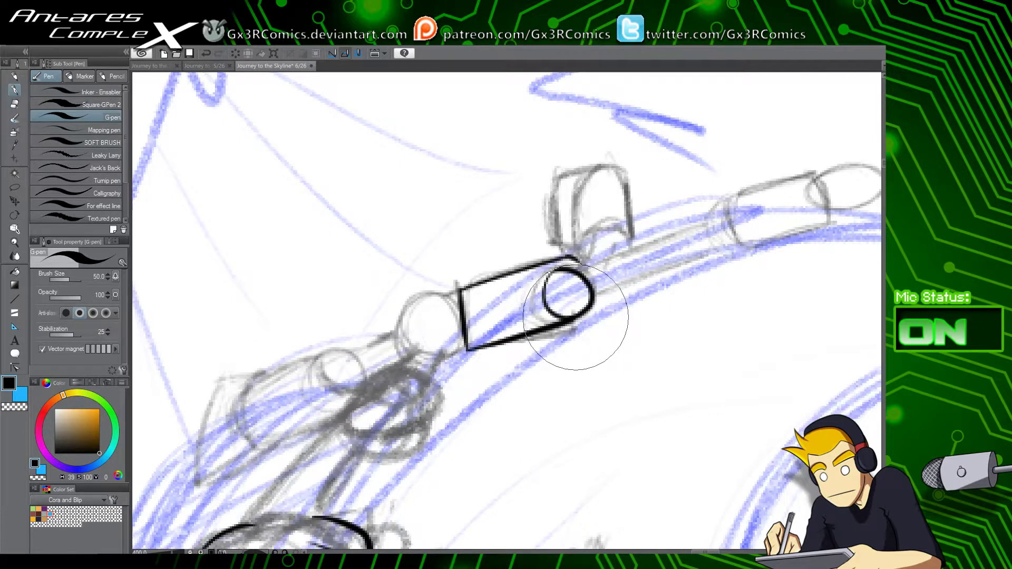
Step: Ink the upper edge of the thin rod beyond the round joint and the rounded cylinder at its far end
{"action": "mouse_move", "coordinate": [578, 261]}
{"action": "left_mouse_down"}
{"action": "mouse_move", "coordinate": [618, 286]}
{"action": "mouse_move", "coordinate": [522, 325]}
{"action": "mouse_move", "coordinate": [530, 297]}
{"action": "mouse_move", "coordinate": [622, 253]}
{"action": "mouse_move", "coordinate": [587, 277]}
{"action": "mouse_move", "coordinate": [606, 305]}
{"action": "left_mouse_up"}
{"action": "key", "text": "e"}
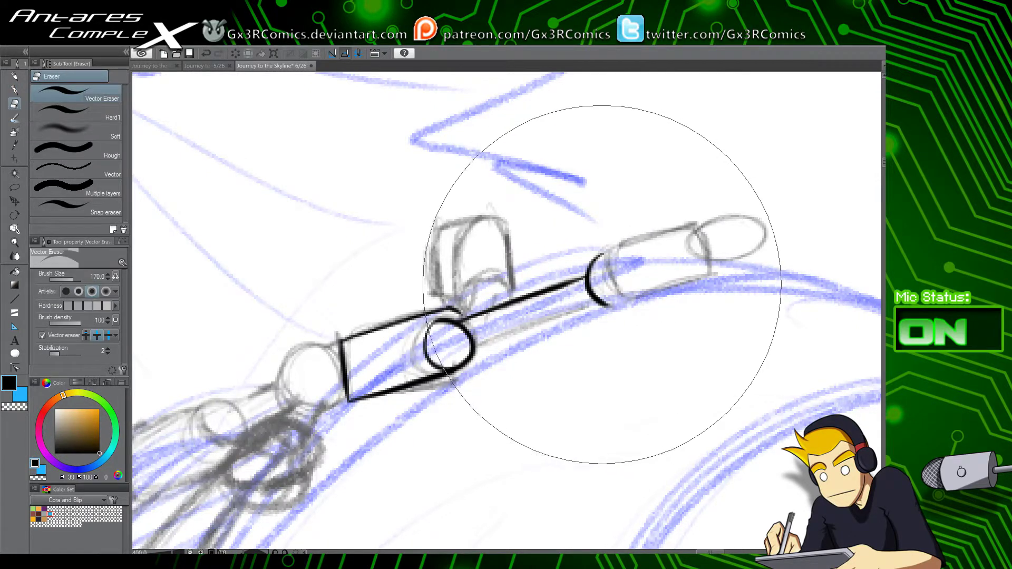
{"action": "key", "text": "p"}
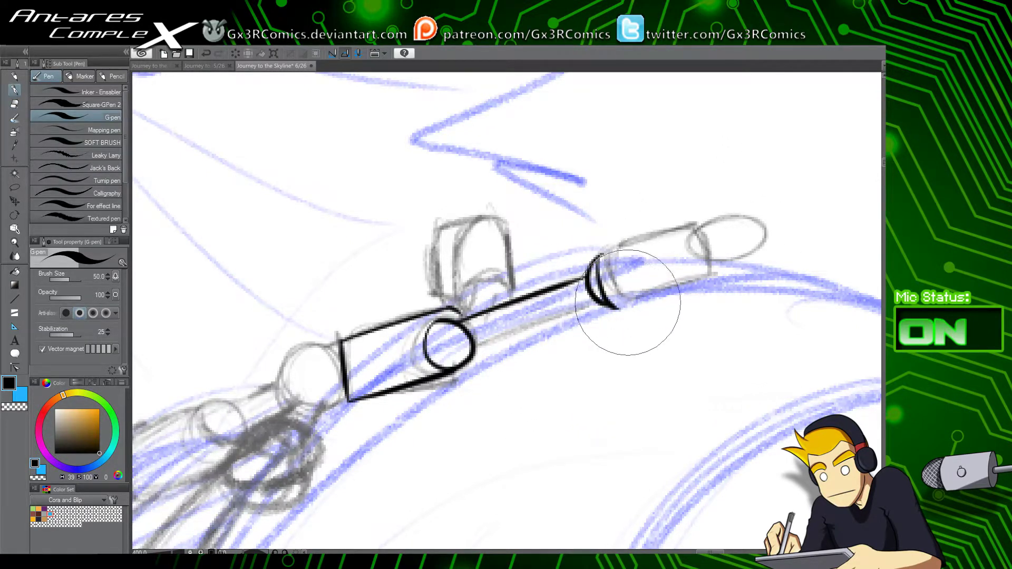
{"action": "left_click_drag", "start_coordinate": [600, 256], "coordinate": [709, 278]}
{"action": "mouse_move", "coordinate": [598, 258]}
{"action": "left_mouse_down"}
{"action": "mouse_move", "coordinate": [697, 221]}
{"action": "mouse_move", "coordinate": [666, 225]}
{"action": "mouse_move", "coordinate": [695, 232]}
{"action": "mouse_move", "coordinate": [708, 275]}
{"action": "left_mouse_up"}
{"action": "mouse_move", "coordinate": [738, 216]}
{"action": "left_mouse_down"}
{"action": "mouse_move", "coordinate": [647, 290]}
{"action": "mouse_move", "coordinate": [675, 287]}
{"action": "mouse_move", "coordinate": [694, 339]}
{"action": "left_mouse_up"}
{"action": "key", "text": "ctrl+z"}
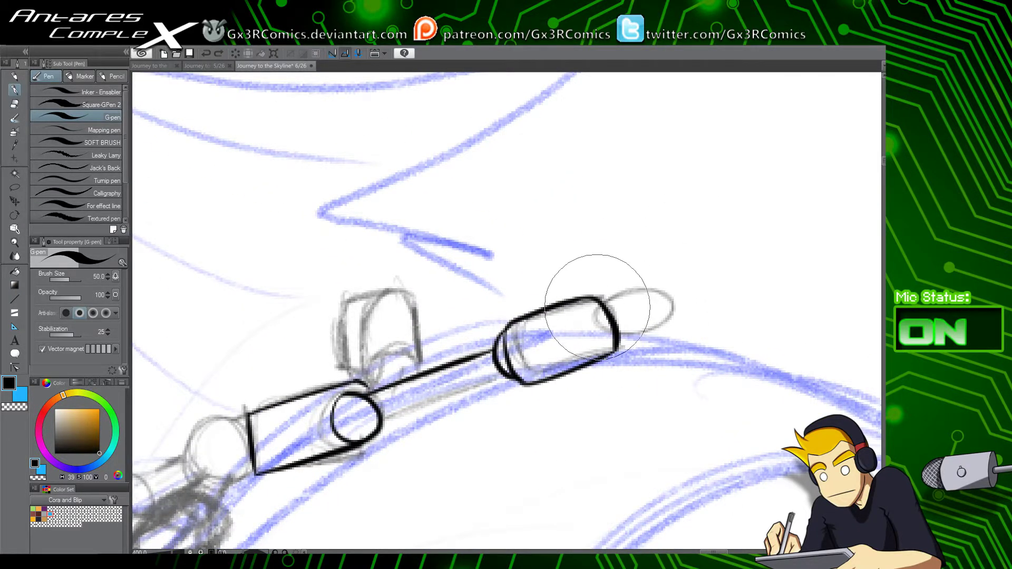
Step: Ink the angular tip extending from the cylinder and close the rod with its lower edge
{"action": "mouse_move", "coordinate": [606, 305]}
{"action": "left_mouse_down"}
{"action": "mouse_move", "coordinate": [691, 312]}
{"action": "mouse_move", "coordinate": [692, 338]}
{"action": "left_mouse_up"}
{"action": "mouse_move", "coordinate": [620, 342]}
{"action": "left_mouse_down"}
{"action": "mouse_move", "coordinate": [644, 349]}
{"action": "mouse_move", "coordinate": [678, 329]}
{"action": "mouse_move", "coordinate": [689, 345]}
{"action": "left_mouse_up"}
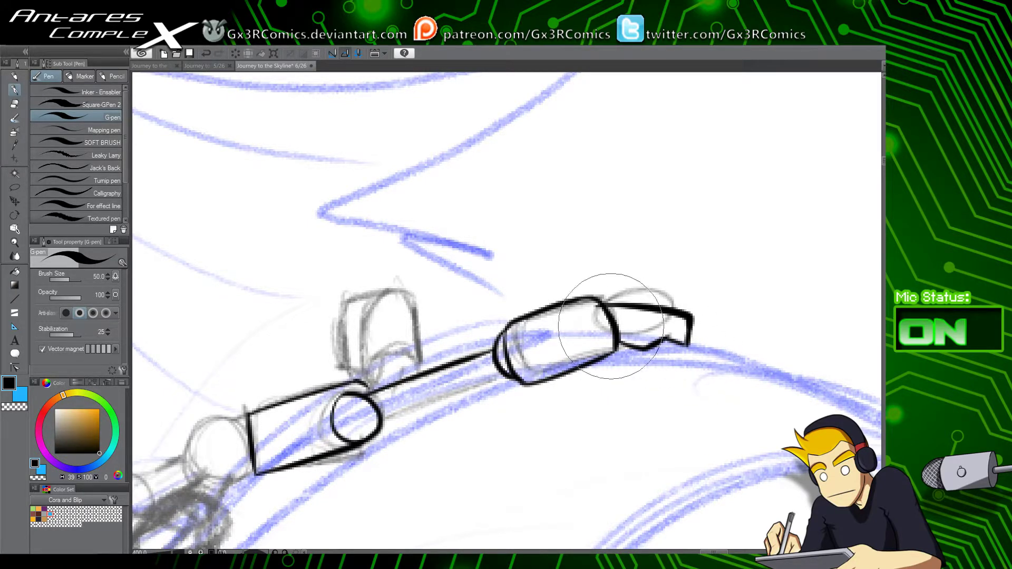
{"action": "key", "text": "e"}
{"action": "left_click_drag", "start_coordinate": [544, 346], "coordinate": [619, 318]}
{"action": "key", "text": "p"}
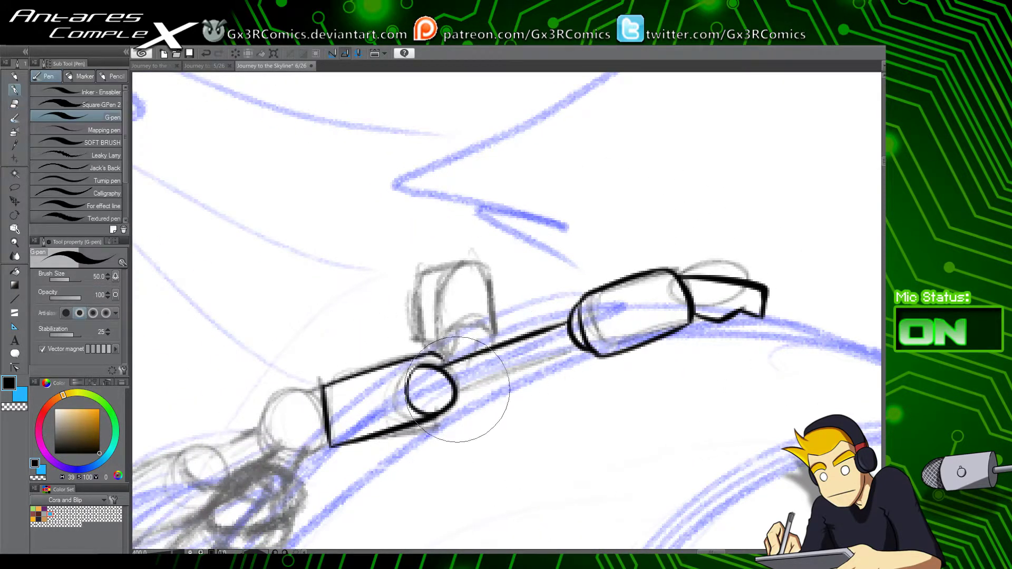
{"action": "left_click_drag", "start_coordinate": [457, 391], "coordinate": [576, 348]}
Step: Ink the curved joint at the block's near end and the small rounded loop beneath it, redoing the curve
{"action": "left_click_drag", "start_coordinate": [412, 422], "coordinate": [563, 378]}
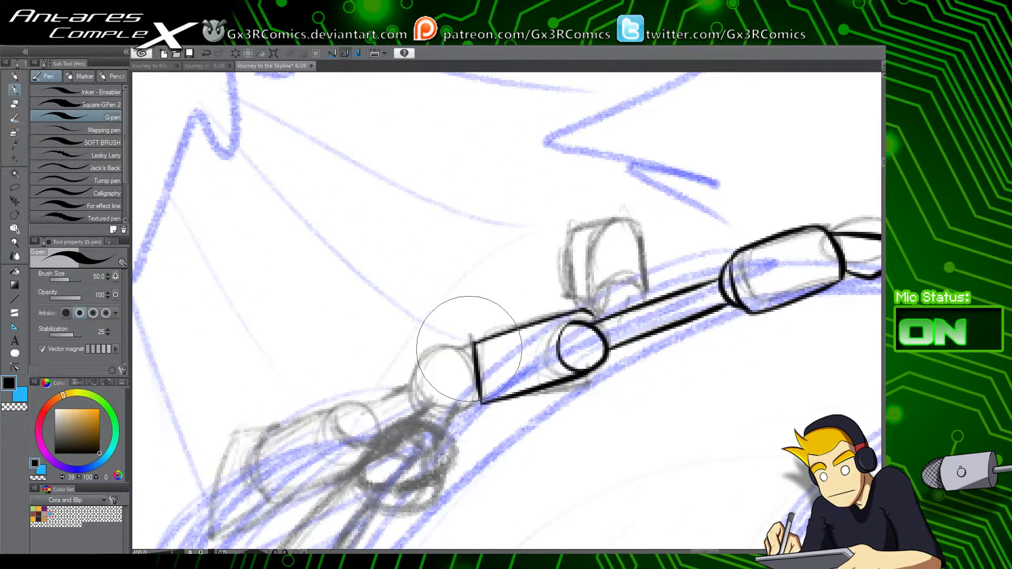
{"action": "mouse_move", "coordinate": [471, 345]}
{"action": "left_mouse_down"}
{"action": "mouse_move", "coordinate": [420, 381]}
{"action": "mouse_move", "coordinate": [448, 414]}
{"action": "left_mouse_up"}
{"action": "left_click_drag", "start_coordinate": [476, 413], "coordinate": [575, 300]}
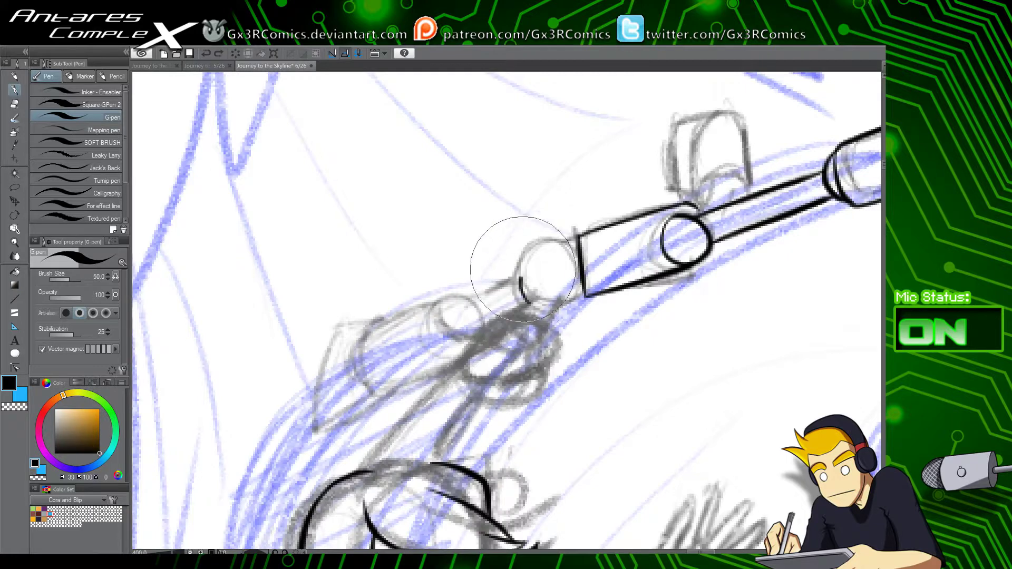
{"action": "key", "text": "ctrl+z"}
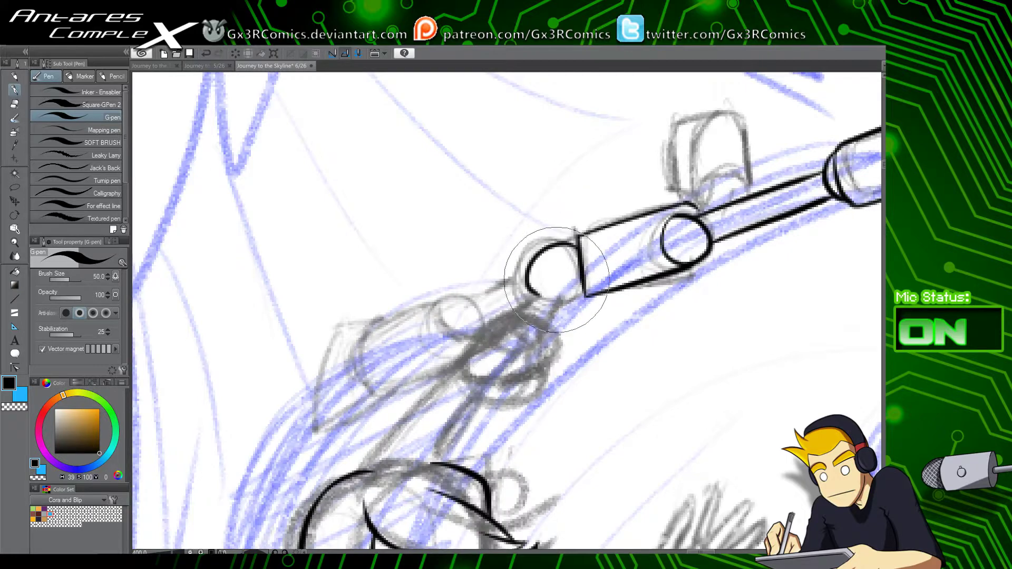
{"action": "key", "text": "ctrl+z"}
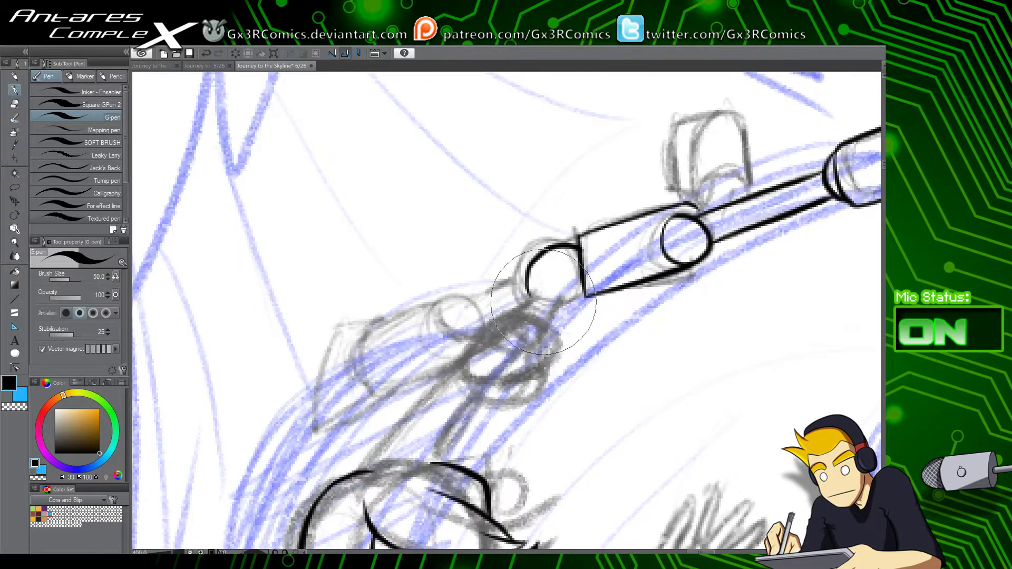
{"action": "left_click_drag", "start_coordinate": [562, 331], "coordinate": [567, 291]}
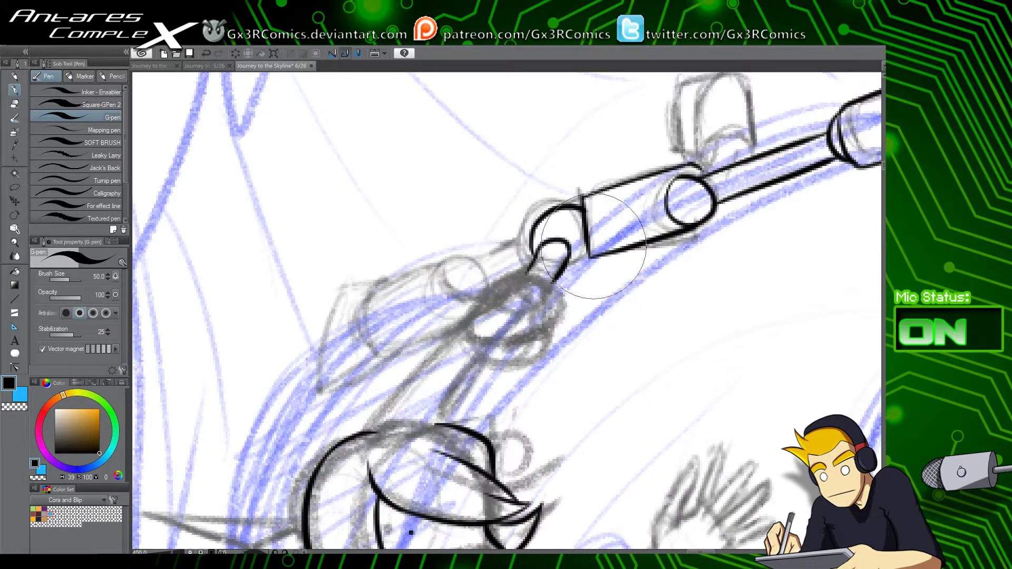
Step: Ink the rounded two-part shape hanging below the loop, with its dividing curve and pointed lower section
{"action": "left_click_drag", "start_coordinate": [489, 299], "coordinate": [529, 275]}
{"action": "key", "text": "ctrl+z"}
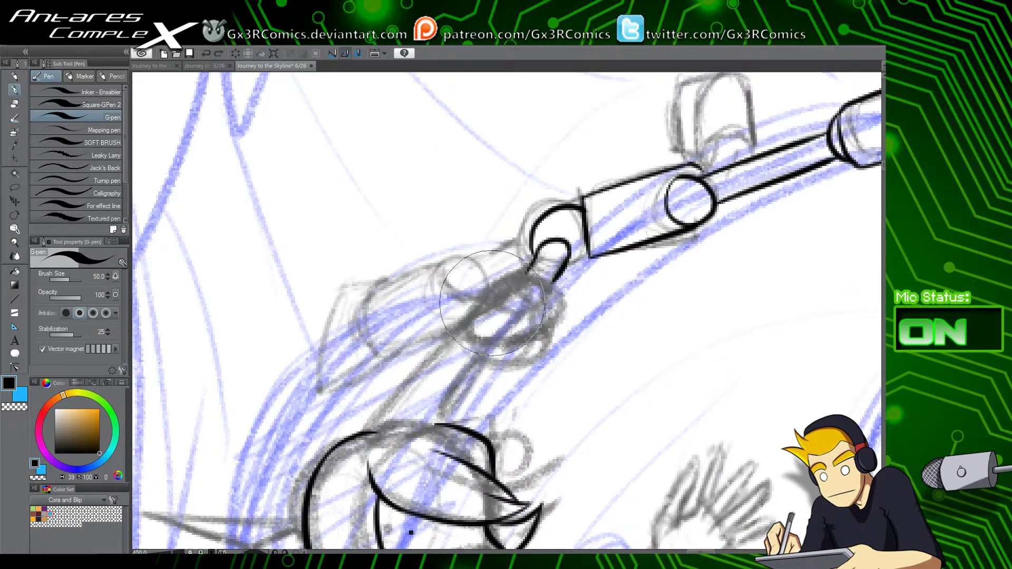
{"action": "mouse_move", "coordinate": [483, 307]}
{"action": "left_mouse_down"}
{"action": "mouse_move", "coordinate": [496, 289]}
{"action": "mouse_move", "coordinate": [541, 268]}
{"action": "mouse_move", "coordinate": [549, 318]}
{"action": "left_mouse_up"}
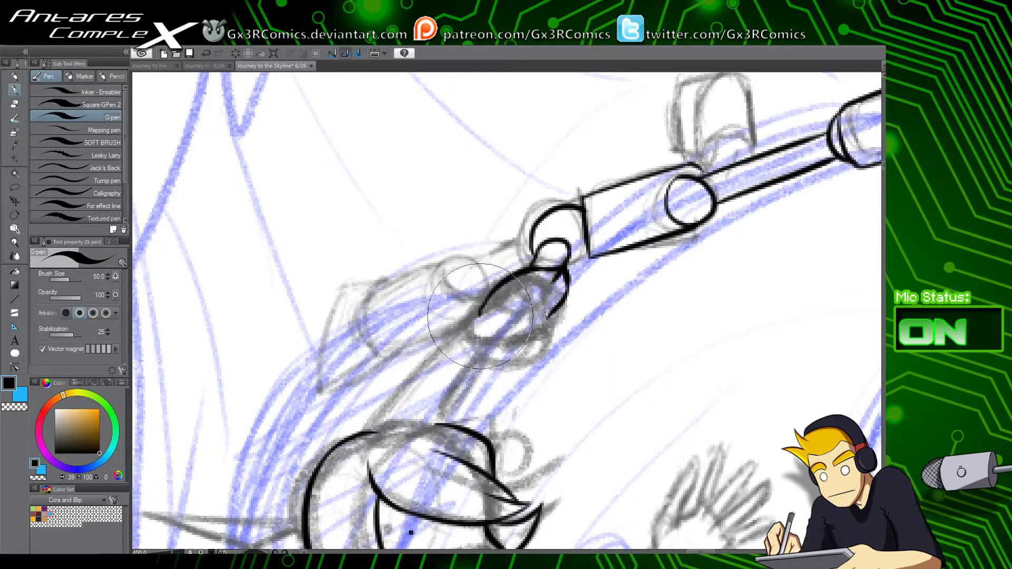
{"action": "mouse_move", "coordinate": [481, 316]}
{"action": "left_mouse_down"}
{"action": "mouse_move", "coordinate": [532, 315]}
{"action": "mouse_move", "coordinate": [545, 356]}
{"action": "left_mouse_up"}
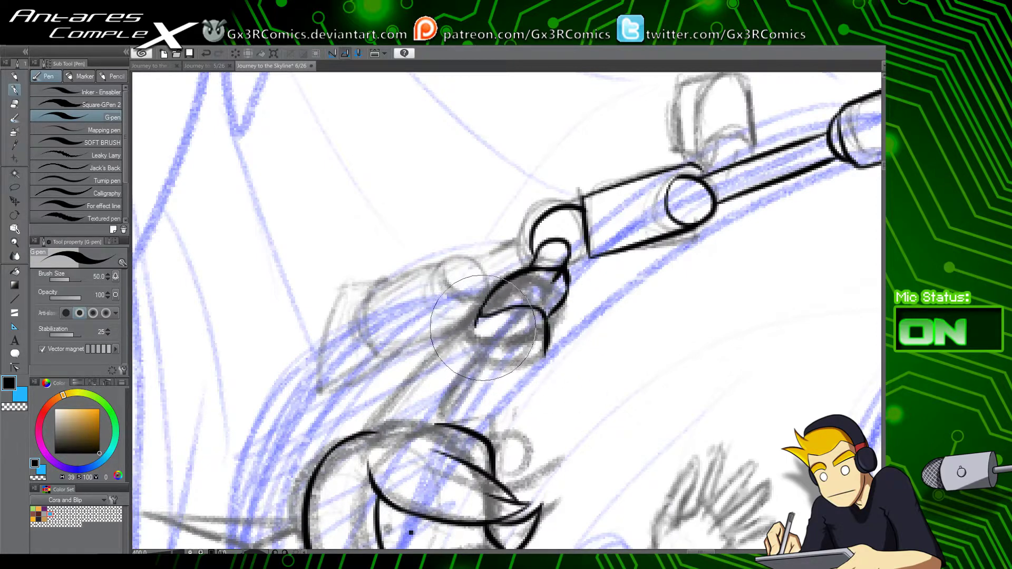
{"action": "mouse_move", "coordinate": [477, 314]}
{"action": "left_mouse_down"}
{"action": "mouse_move", "coordinate": [487, 348]}
{"action": "mouse_move", "coordinate": [520, 364]}
{"action": "mouse_move", "coordinate": [545, 357]}
{"action": "left_mouse_up"}
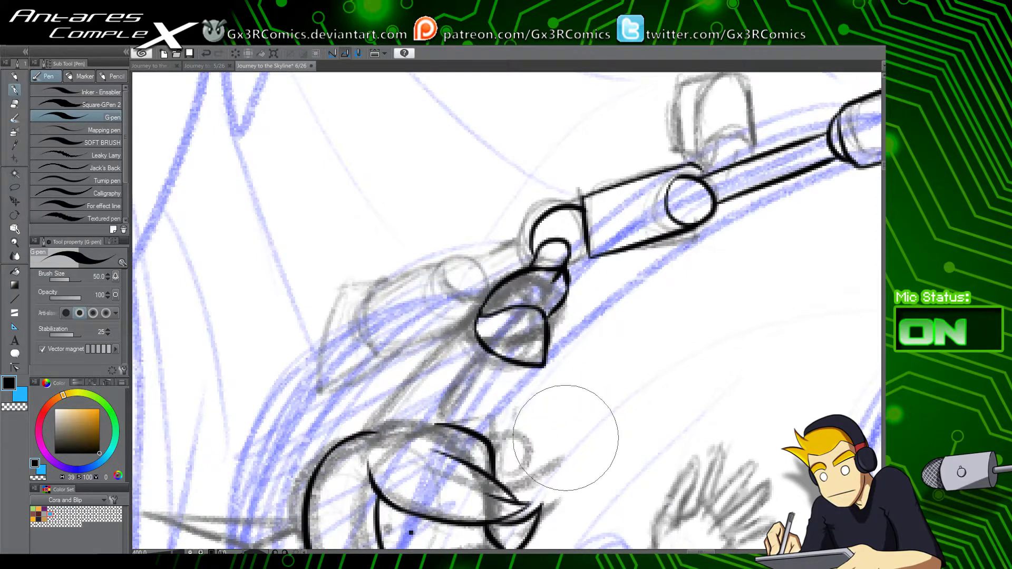
{"action": "key", "text": "e"}
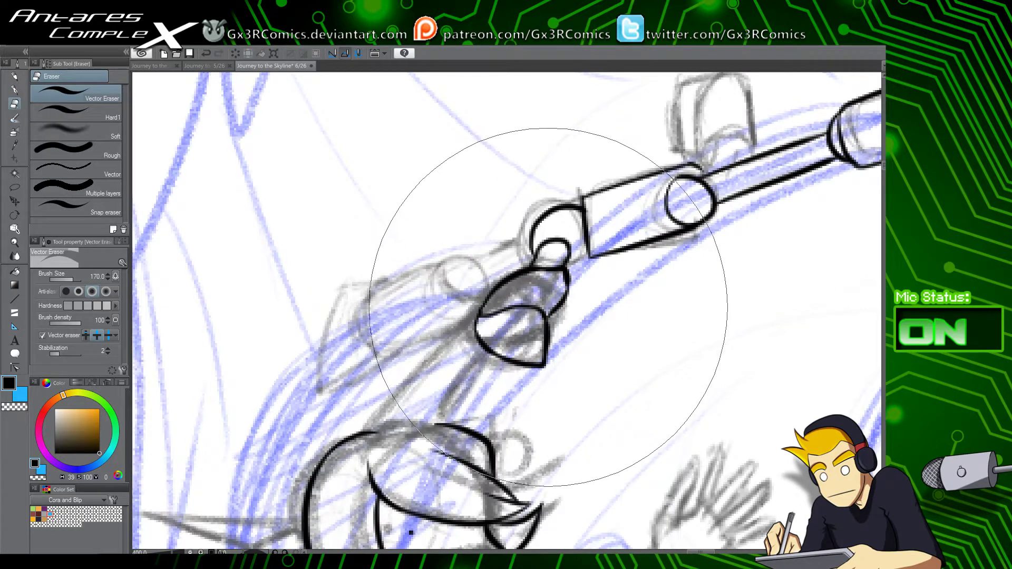
Step: Examine the lower panels with the robot and the wrench-wielding character, comparing them with the window scene above
{"action": "scroll", "coordinate": [534, 342], "scroll_direction": "down", "scroll_amount": 3}
{"action": "scroll", "coordinate": [535, 343], "scroll_direction": "down", "scroll_amount": 1}
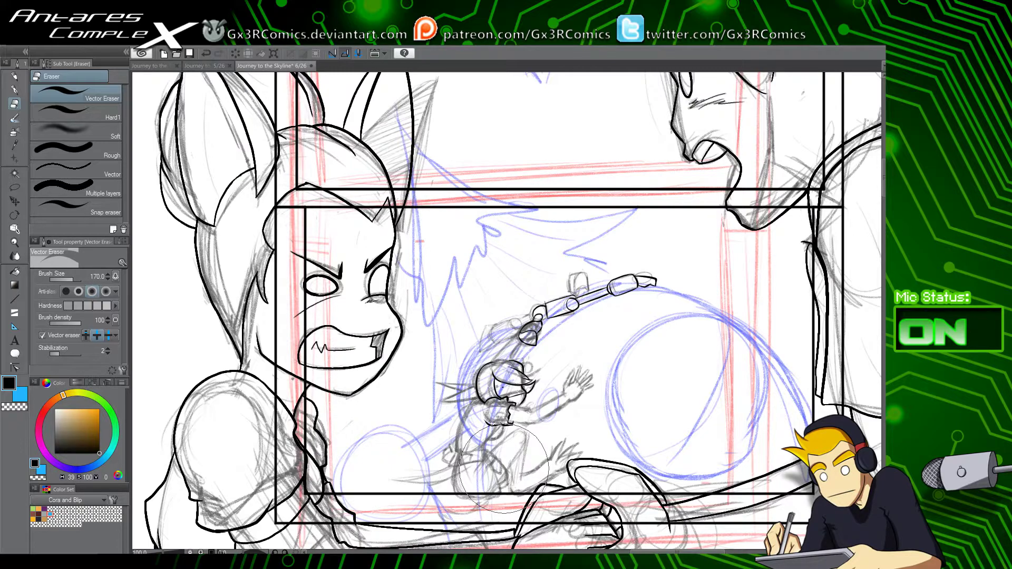
{"action": "scroll", "coordinate": [504, 469], "scroll_direction": "down", "scroll_amount": 3}
{"action": "left_click_drag", "start_coordinate": [380, 438], "coordinate": [569, 245]}
{"action": "left_click_drag", "start_coordinate": [440, 357], "coordinate": [515, 264]}
{"action": "left_click_drag", "start_coordinate": [434, 399], "coordinate": [479, 249]}
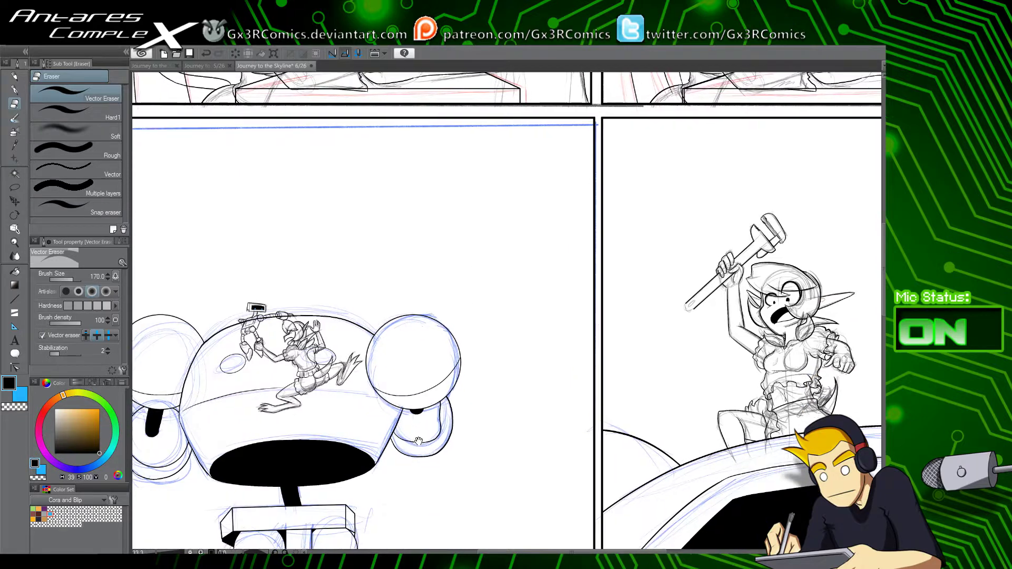
{"action": "left_click_drag", "start_coordinate": [427, 424], "coordinate": [427, 294]}
{"action": "left_click_drag", "start_coordinate": [347, 307], "coordinate": [433, 360]}
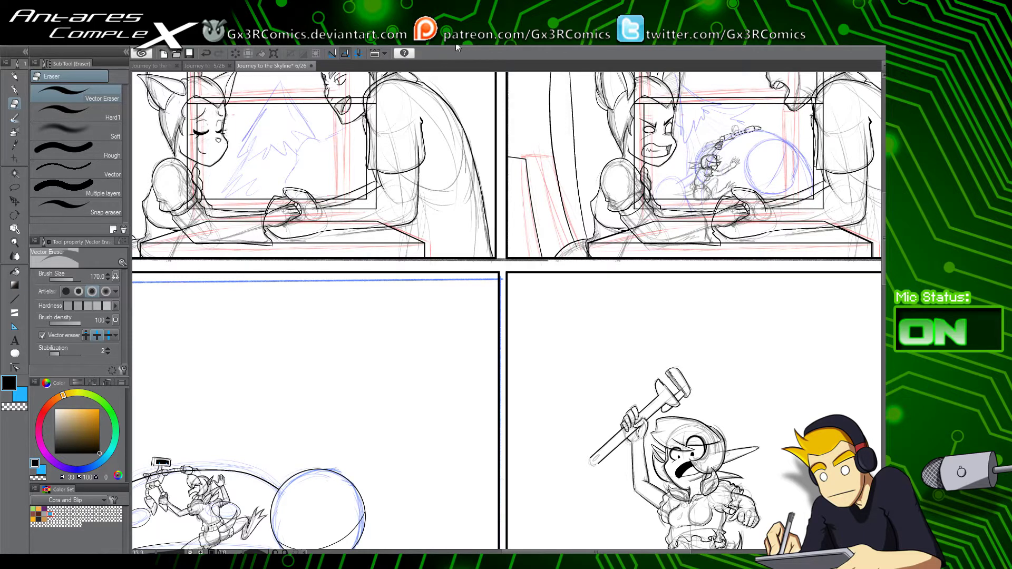
{"action": "key", "text": "space"}
{"action": "left_click_drag", "start_coordinate": [505, 297], "coordinate": [457, 397]}
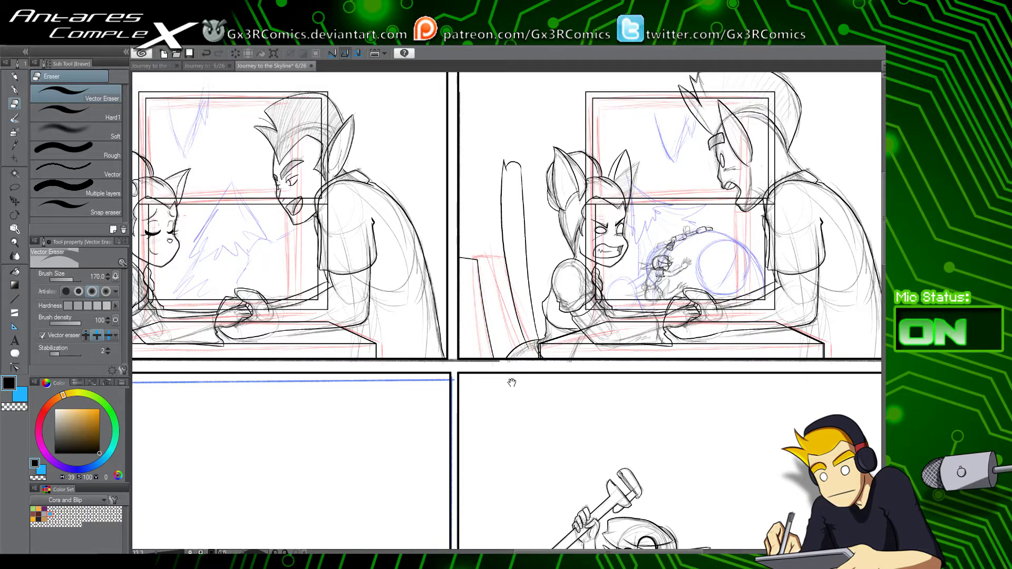
{"action": "left_click_drag", "start_coordinate": [542, 331], "coordinate": [485, 372]}
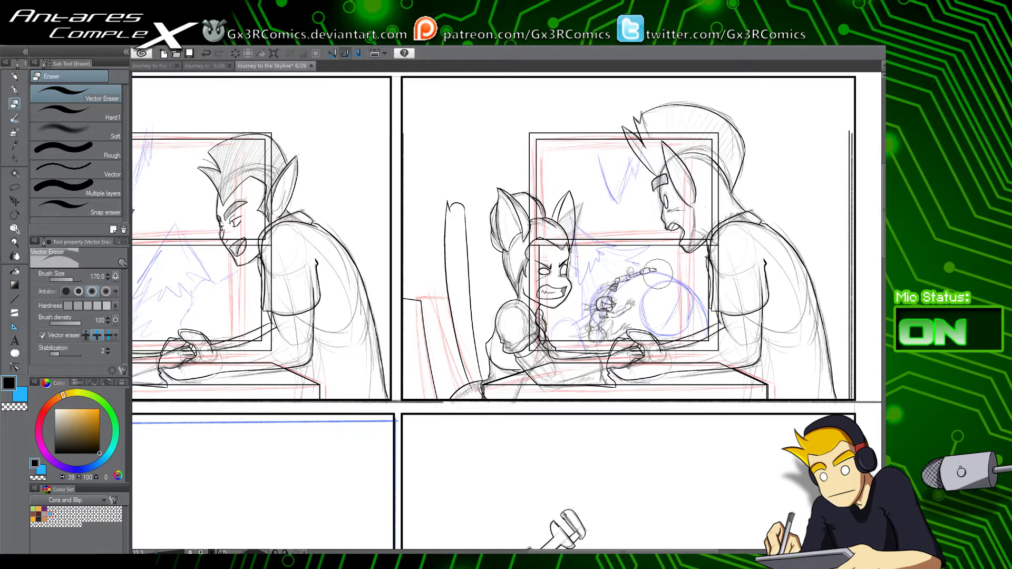
Step: Ink an angular outline around the joint beside the block and the upper edge of the arm segment behind it
{"action": "scroll", "coordinate": [614, 328], "scroll_direction": "up", "scroll_amount": 1}
{"action": "scroll", "coordinate": [614, 328], "scroll_direction": "up", "scroll_amount": 4}
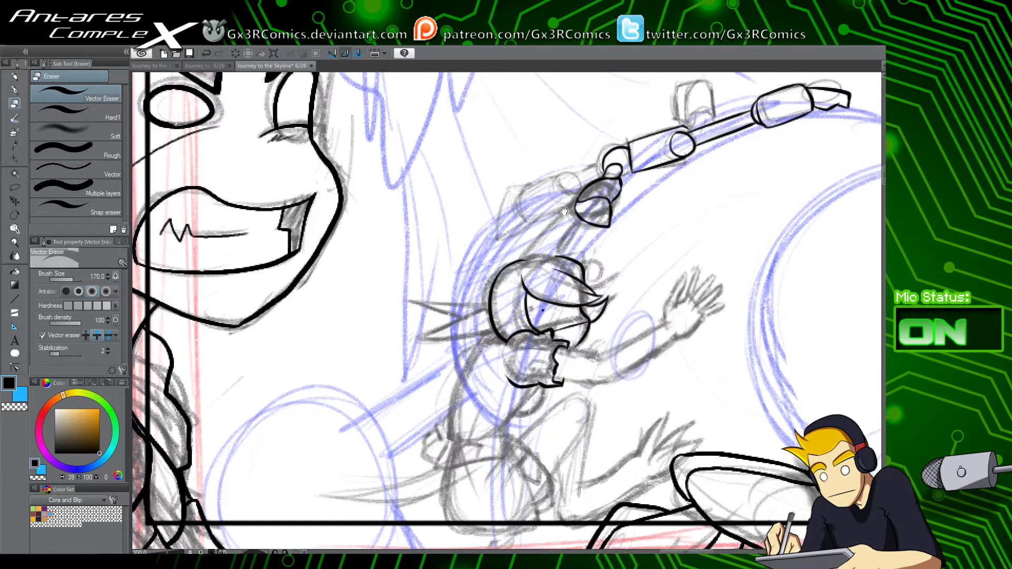
{"action": "key", "text": "p"}
{"action": "scroll", "coordinate": [530, 240], "scroll_direction": "up", "scroll_amount": 1}
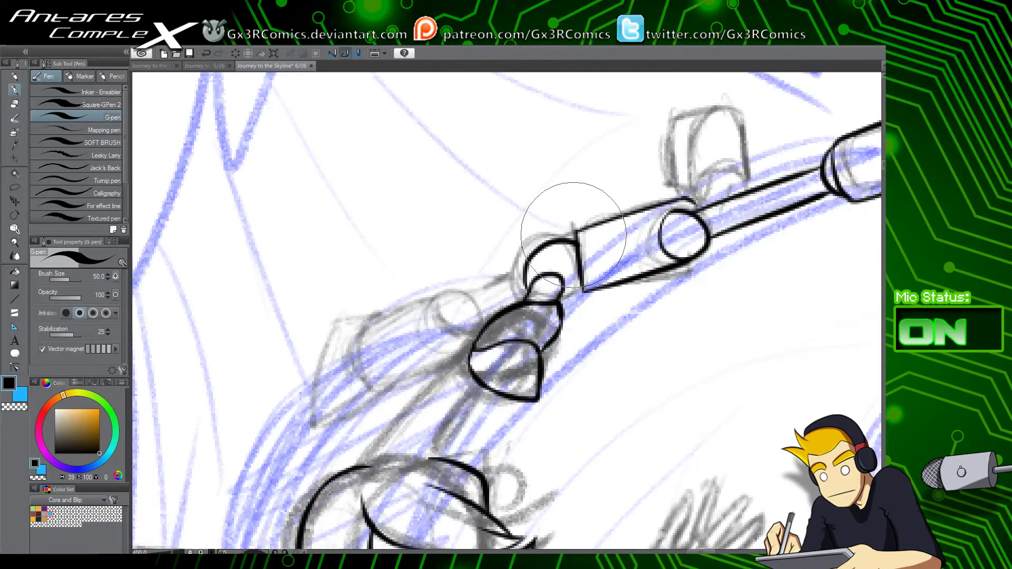
{"action": "left_click_drag", "start_coordinate": [521, 251], "coordinate": [524, 290]}
{"action": "key", "text": "ctrl+z"}
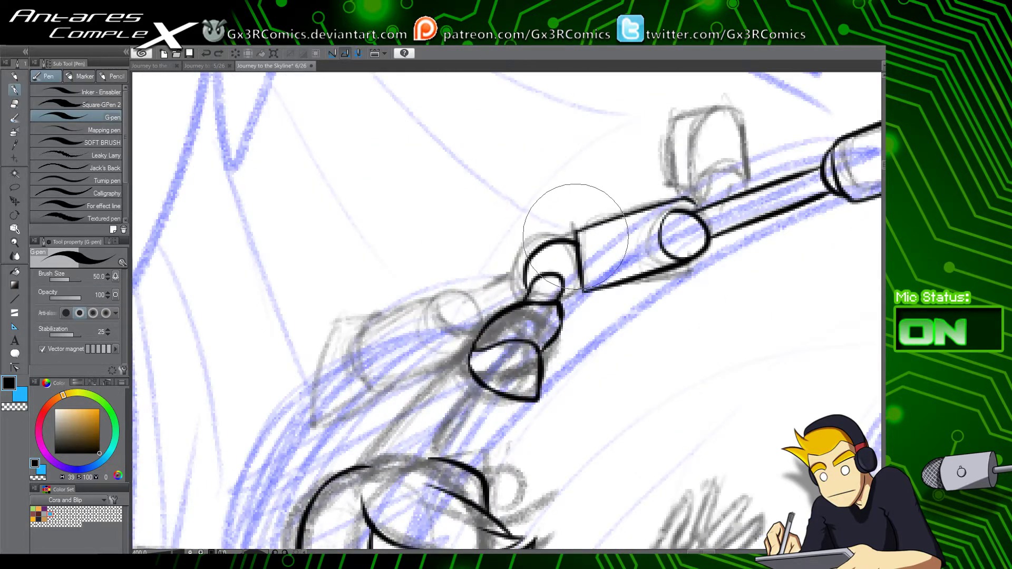
{"action": "mouse_move", "coordinate": [577, 236]}
{"action": "left_mouse_down"}
{"action": "mouse_move", "coordinate": [516, 259]}
{"action": "mouse_move", "coordinate": [528, 298]}
{"action": "mouse_move", "coordinate": [483, 333]}
{"action": "mouse_move", "coordinate": [589, 232]}
{"action": "mouse_move", "coordinate": [540, 248]}
{"action": "left_mouse_up"}
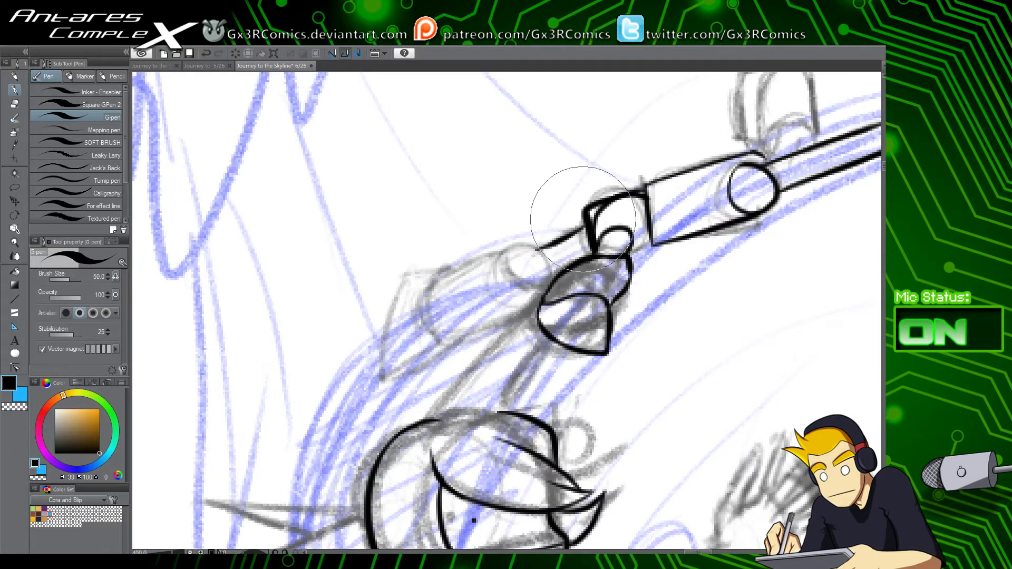
{"action": "scroll", "coordinate": [583, 219], "scroll_direction": "down", "scroll_amount": 8}
{"action": "mouse_move", "coordinate": [527, 509]}
{"action": "left_mouse_down"}
{"action": "mouse_move", "coordinate": [524, 481]}
{"action": "mouse_move", "coordinate": [585, 228]}
{"action": "left_mouse_up"}
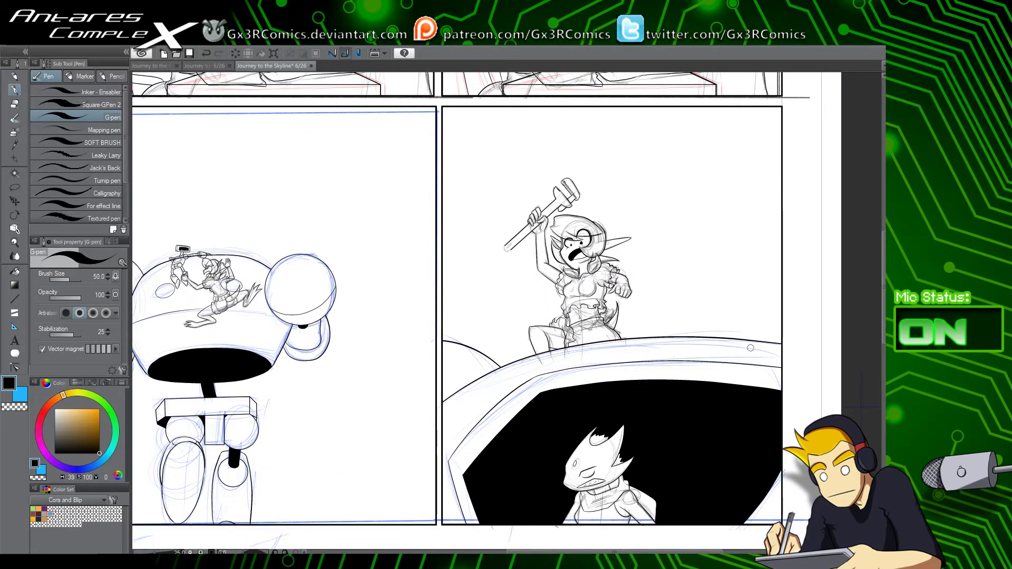